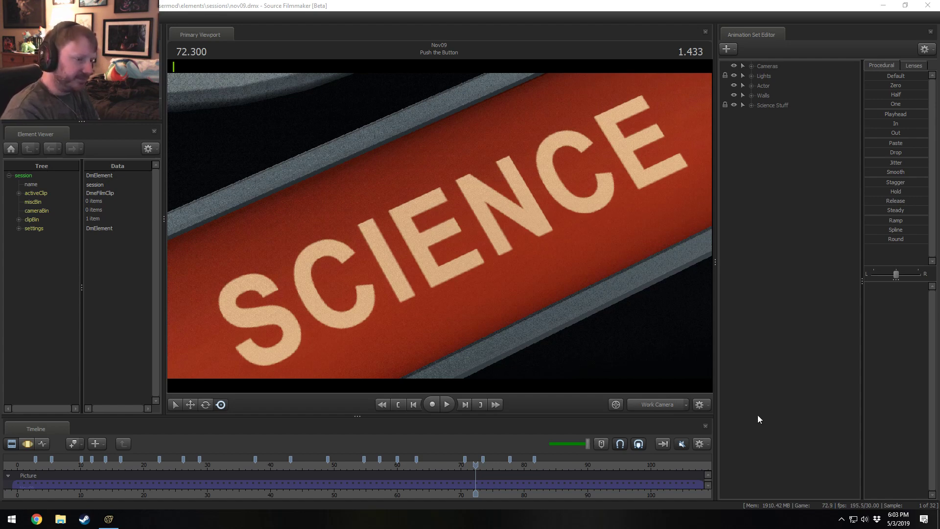
Enlarge the primary viewport and look around the Science sign with the work camera.
left_click_drag(550, 416, 552, 438)
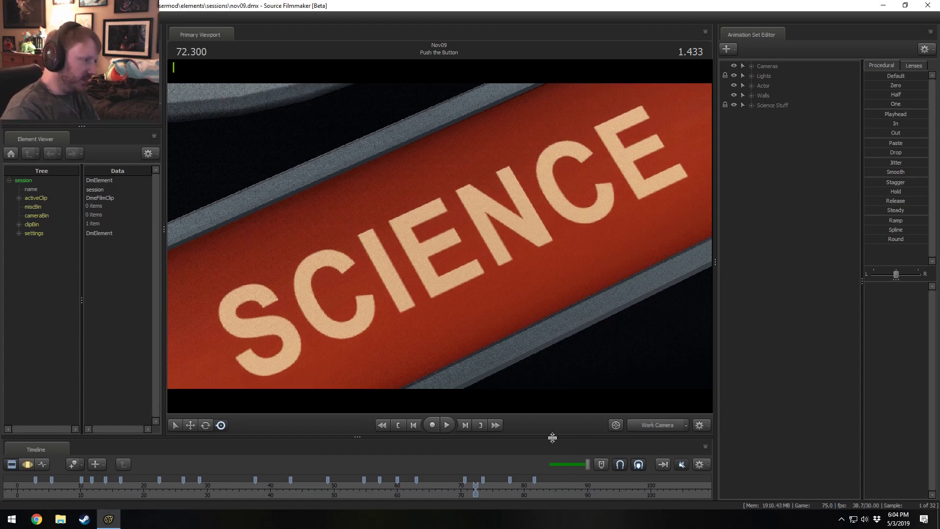
left_click_drag(716, 376, 810, 392)
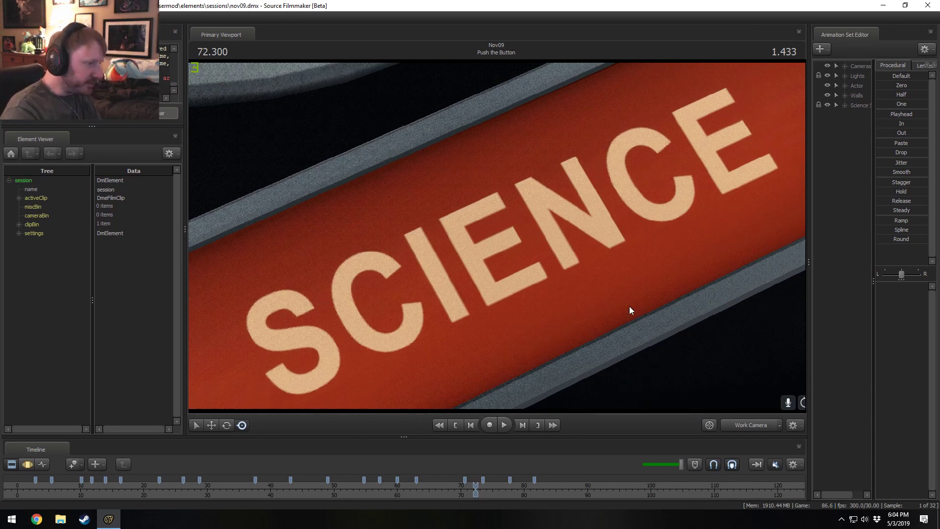
left_click_drag(629, 307, 496, 239)
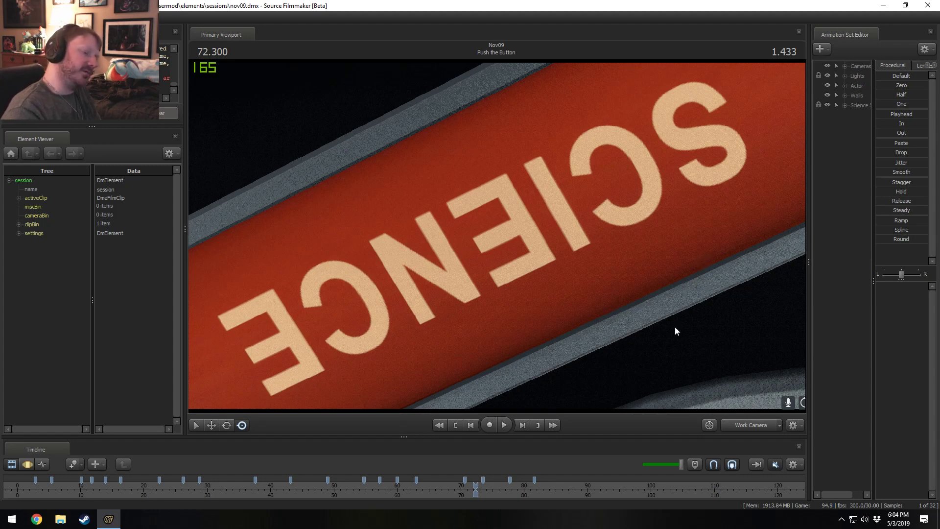
left_click_drag(472, 227, 497, 239)
left_click_drag(571, 236, 497, 239)
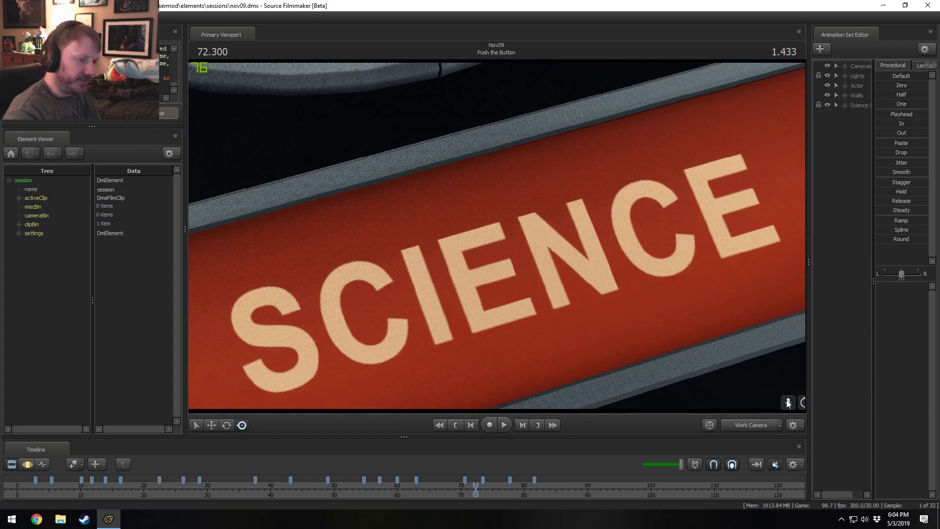
Switch the viewport to the Main Camera and give the timeline and Animation Set Editor more room.
left_click(733, 423)
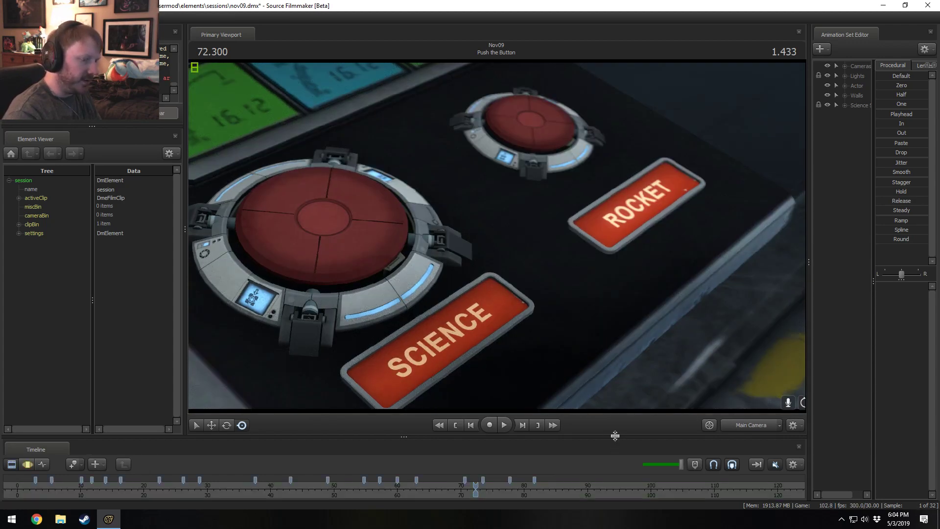
left_click_drag(615, 435, 615, 405)
left_click_drag(809, 364, 752, 366)
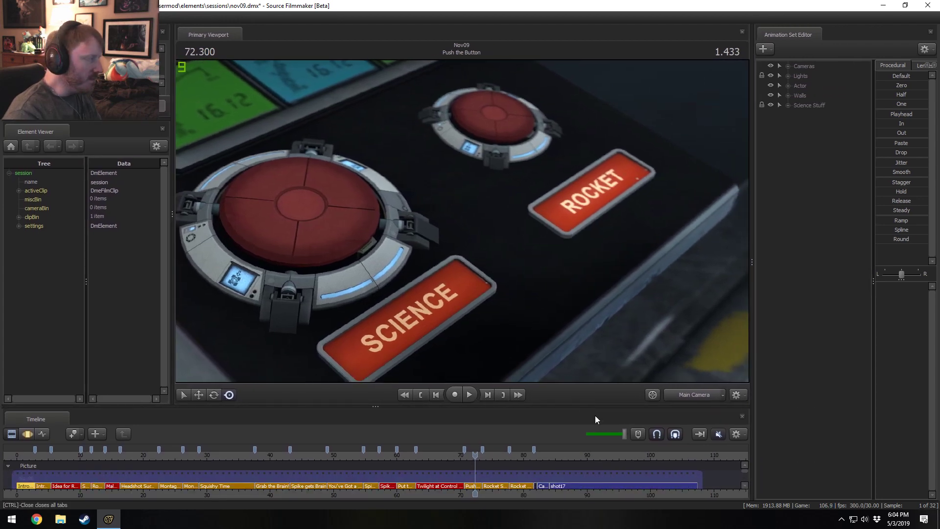
Move the playhead into the Canterlot Establishing shot and disable lighting in the viewport.
mouse_move(529, 460)
left_mouse_down()
mouse_move(555, 459)
mouse_move(545, 459)
left_mouse_up()
left_click(686, 395)
left_click(686, 395)
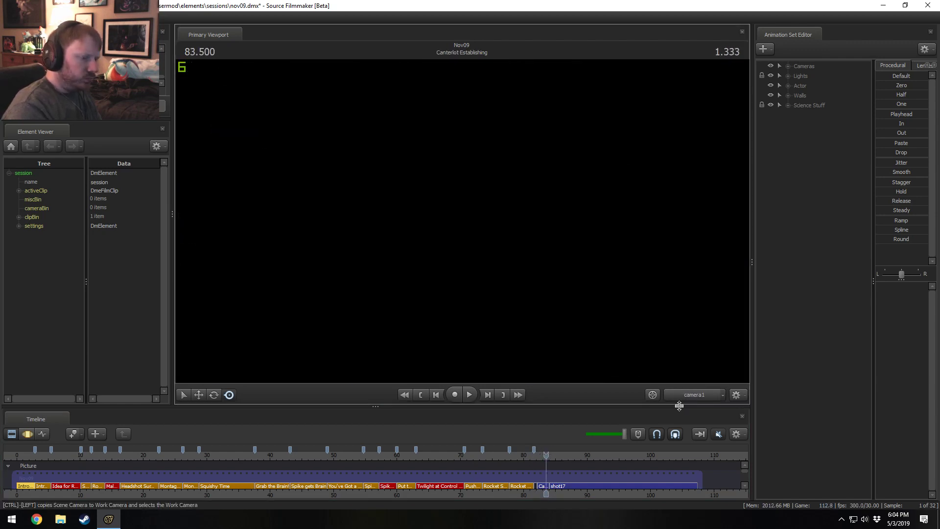
left_click(547, 458)
right_click(563, 252)
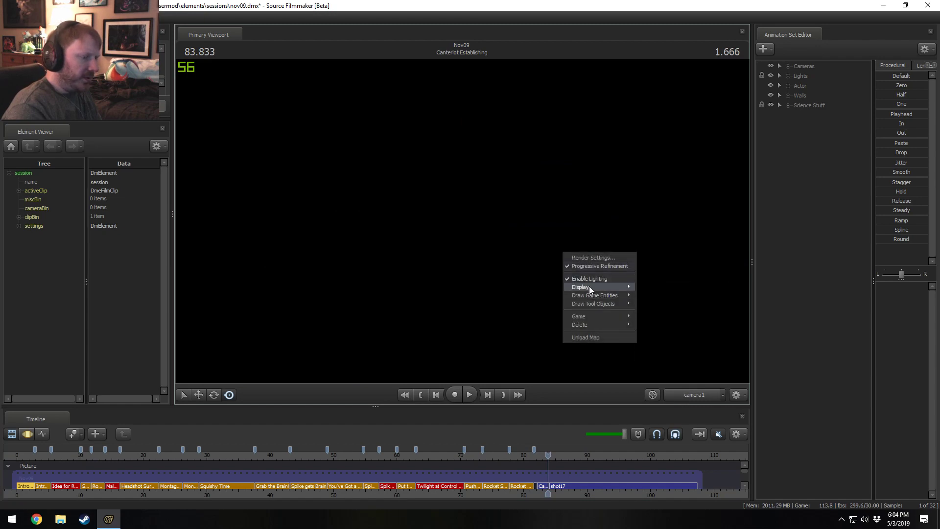
left_click(589, 280)
Move the playhead into shot17, select that shot, and enlarge the timeline area.
left_click_drag(547, 459, 557, 458)
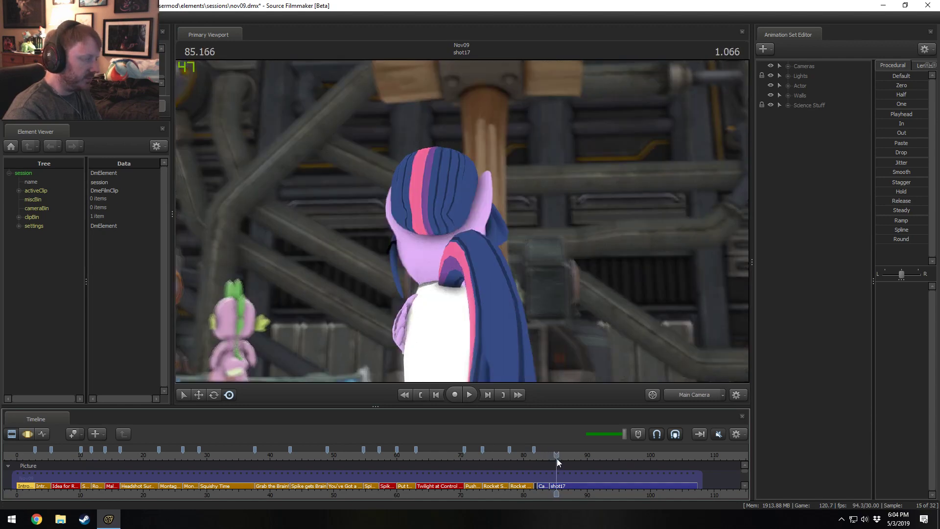
middle_click_drag(563, 480, 476, 483)
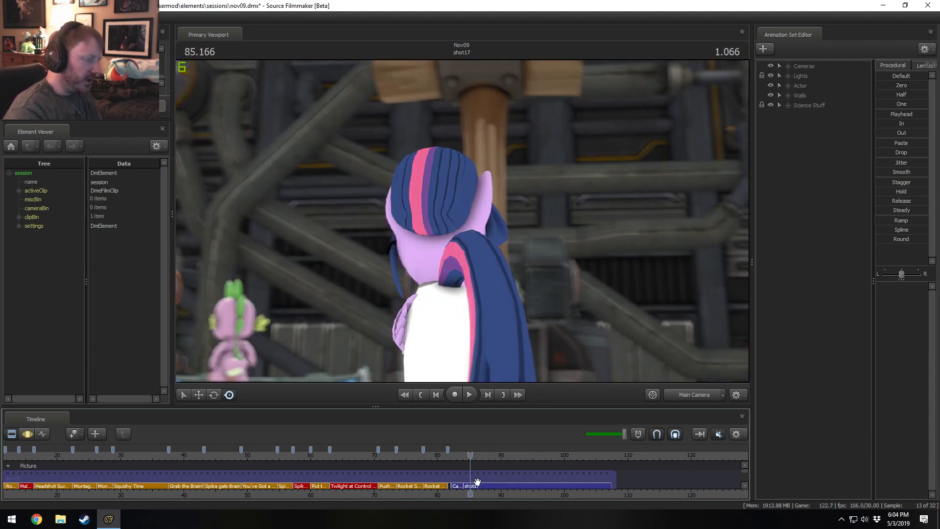
left_click(478, 485)
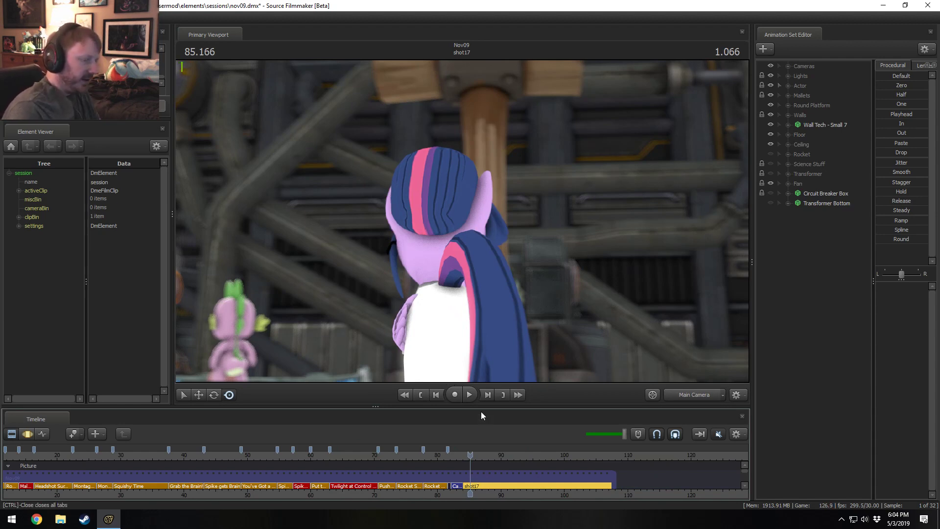
left_click_drag(482, 407, 493, 385)
scroll(477, 469, "up", 5)
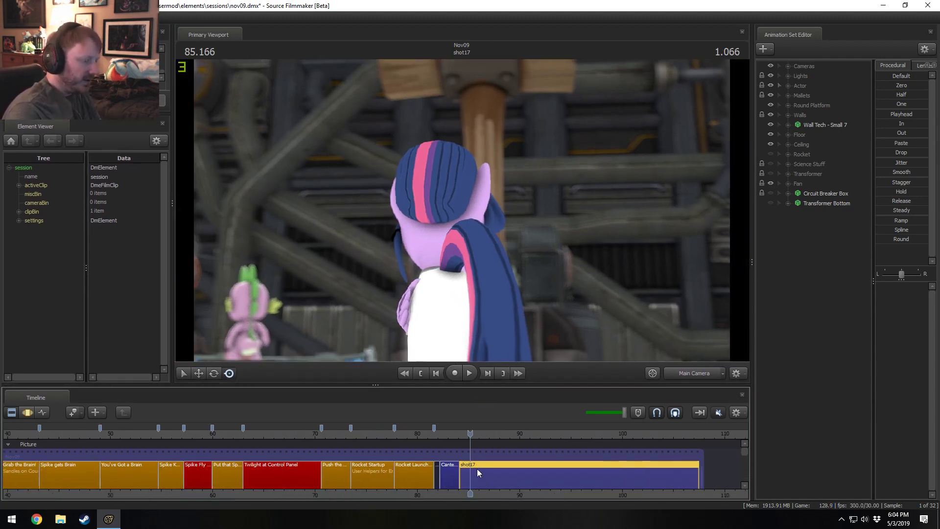
Move the playhead back to the Canterlot Establishing shot at 83.500 and select that shot.
left_click(429, 432)
left_click_drag(428, 430, 442, 432)
left_click(434, 468)
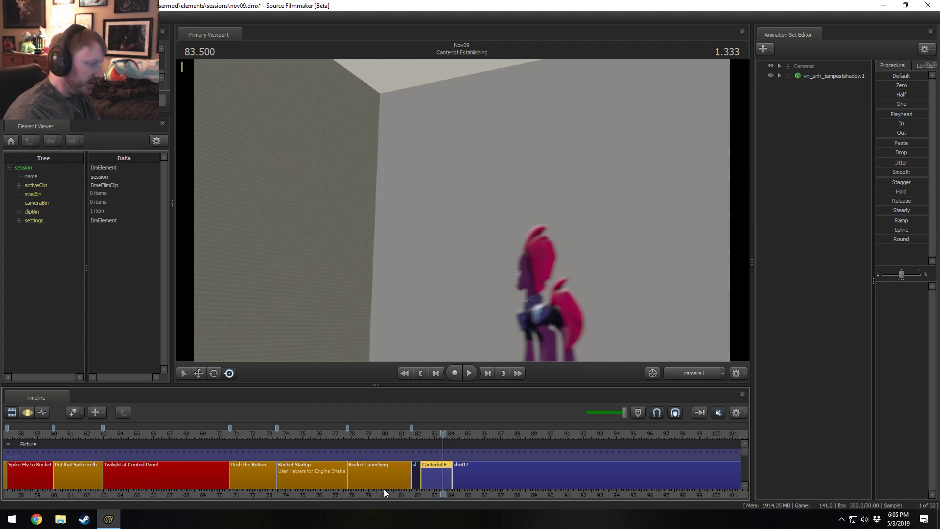
Move the playhead to 73.033 in the Push the Button shot and enable lighting in the viewport.
left_click_drag(383, 492, 430, 492)
left_click_drag(298, 434, 317, 443)
right_click(343, 282)
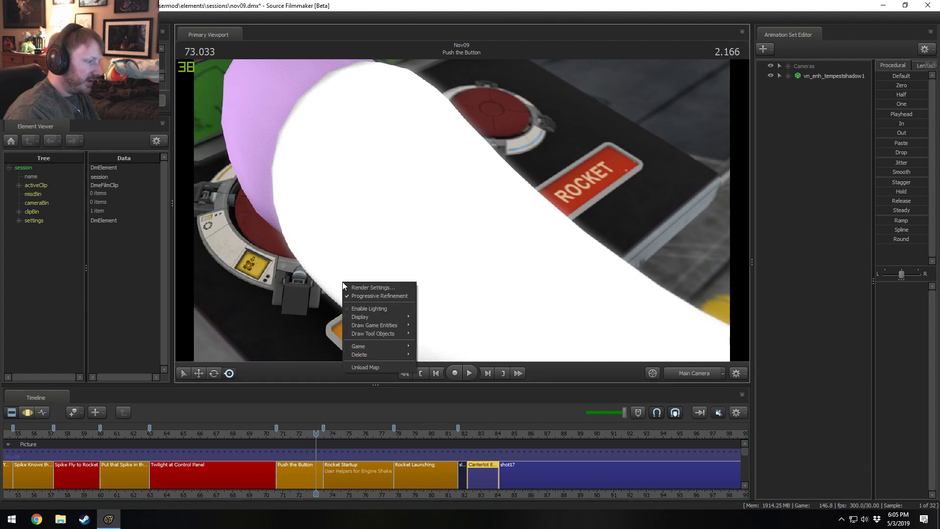
left_click(371, 309)
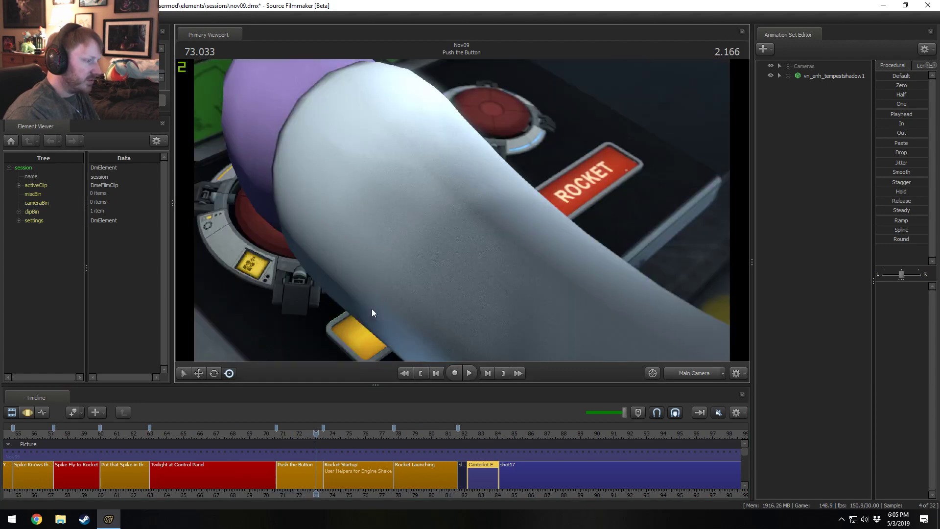
Play back the Push the Button shot several times to review the button press.
key("space")
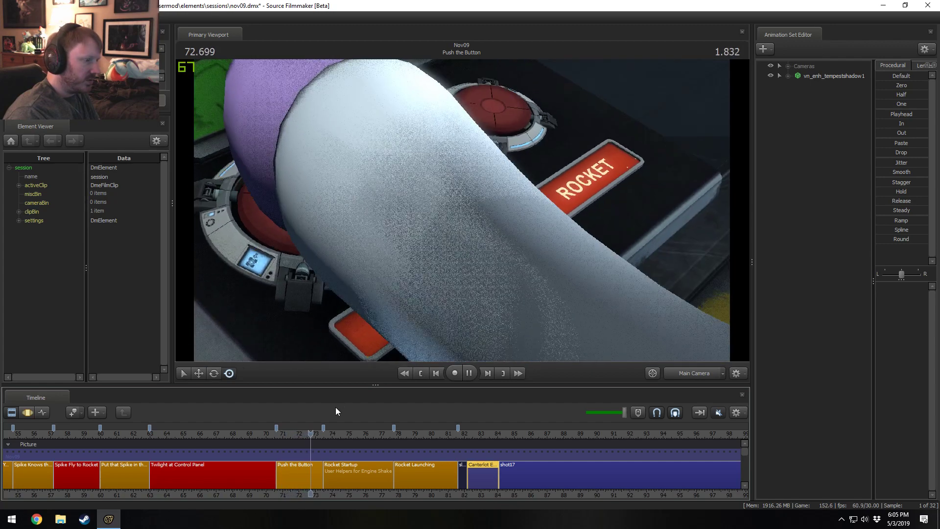
key("space")
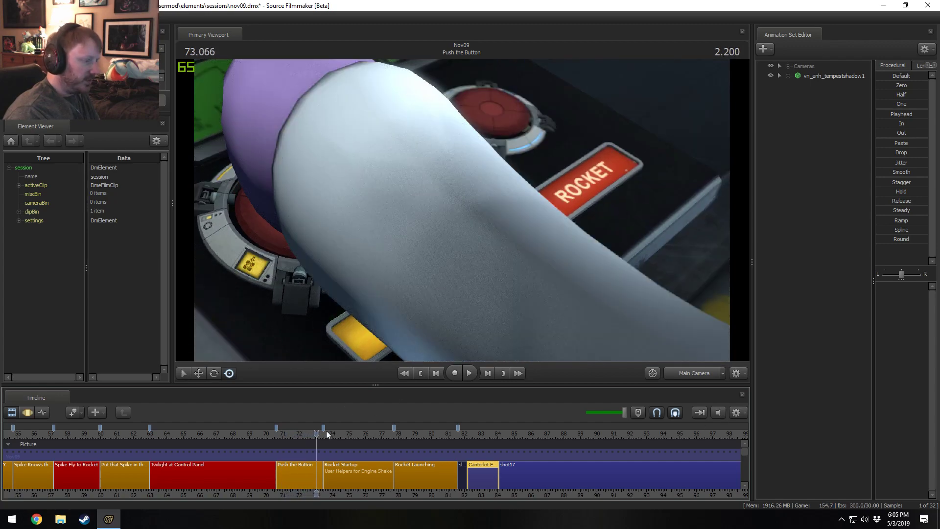
left_click(283, 434)
key("space")
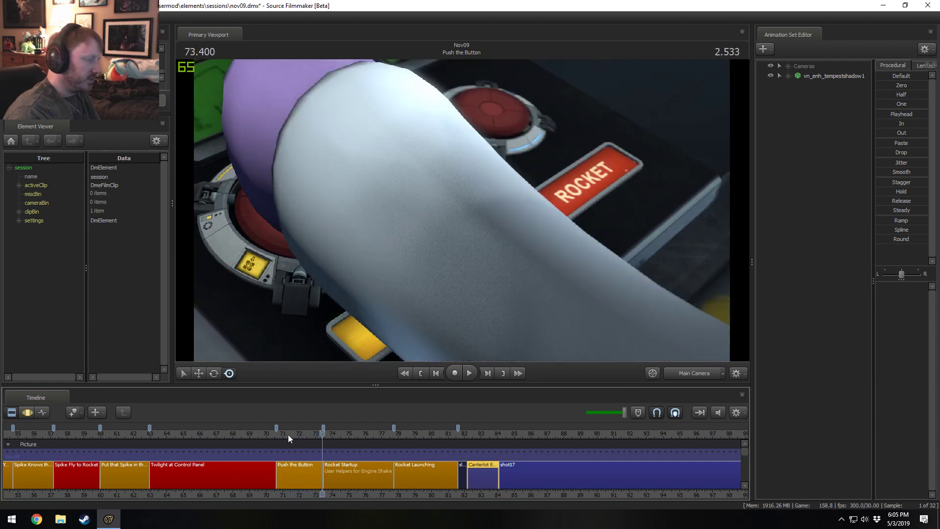
left_click(286, 433)
key("space")
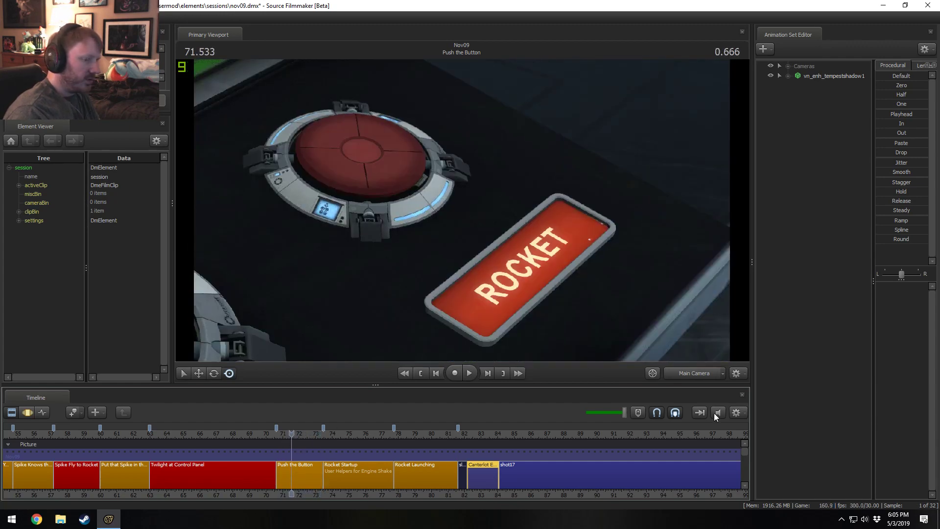
left_click(468, 375)
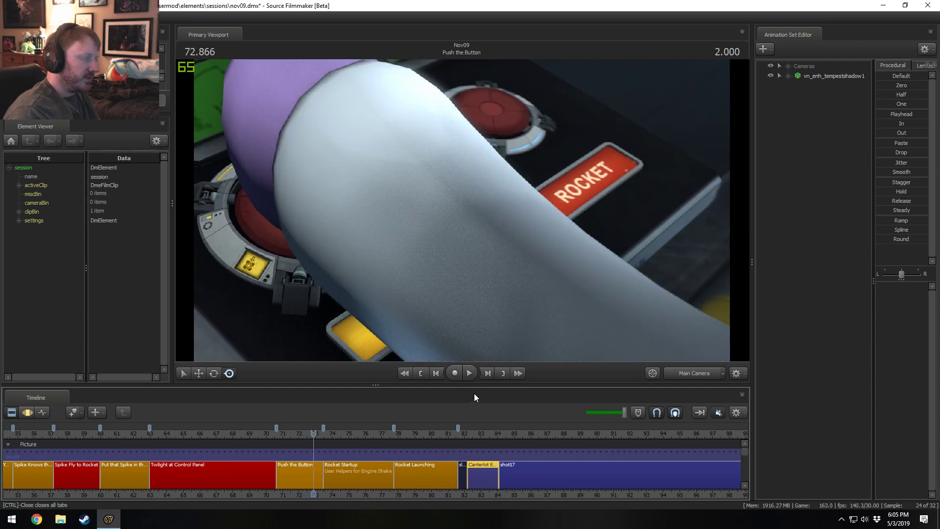
Open the Push the Button shot in the Motion Editor and select its Main Camera.
double_click(282, 471)
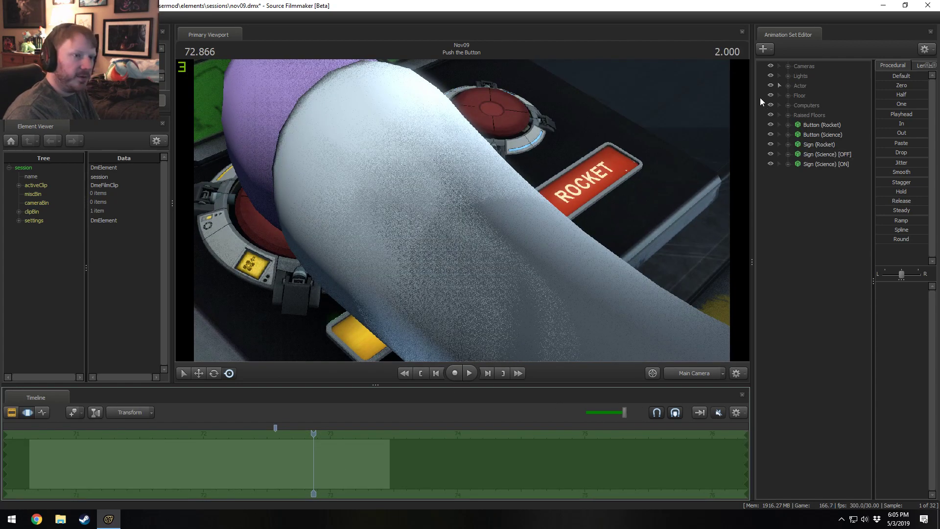
left_click(788, 66)
left_click(814, 76)
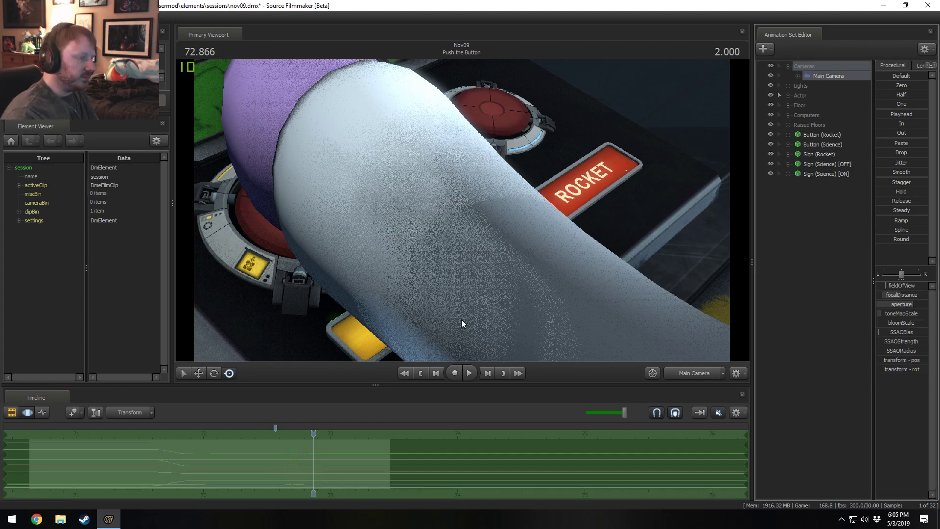
Place the time marker at 72.700 on the Main Camera's motion curves and lower the playback volume.
scroll(277, 471, "up", 2)
key("shift")
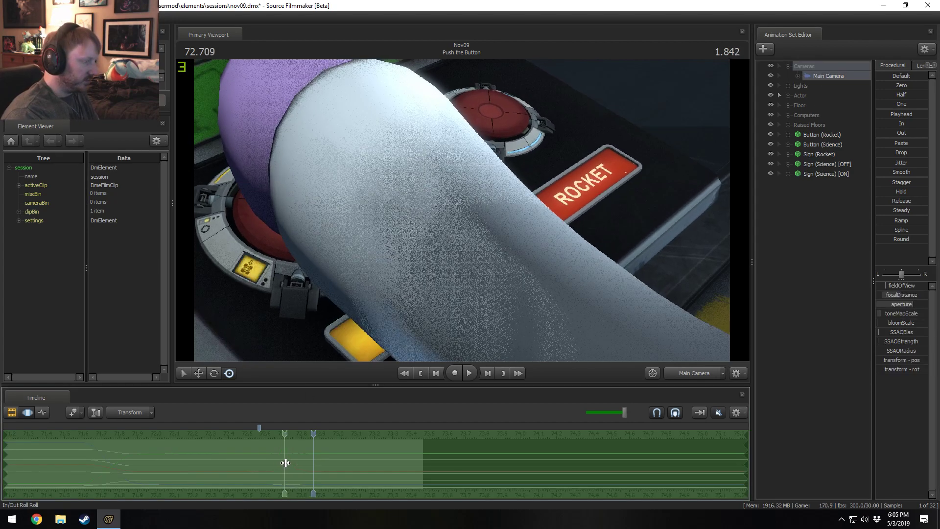
scroll(284, 463, "up", 3)
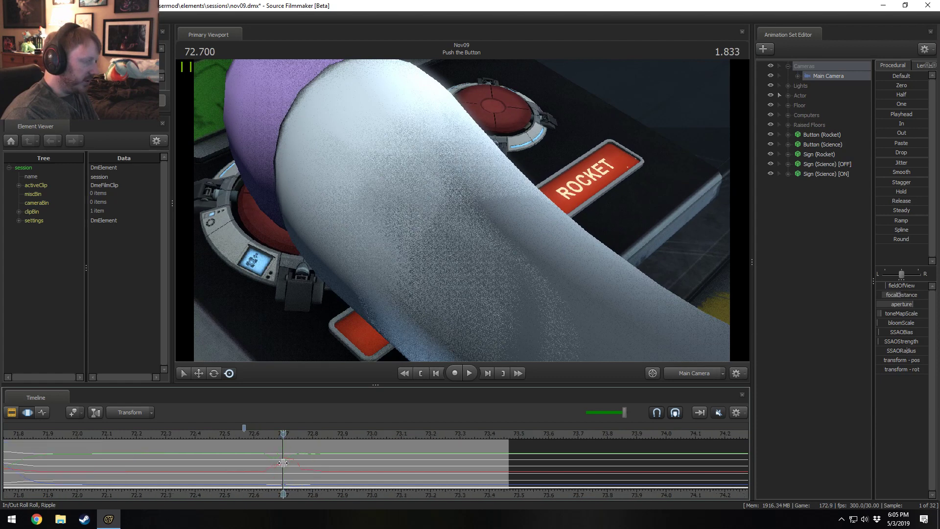
scroll(248, 486, "down", 4)
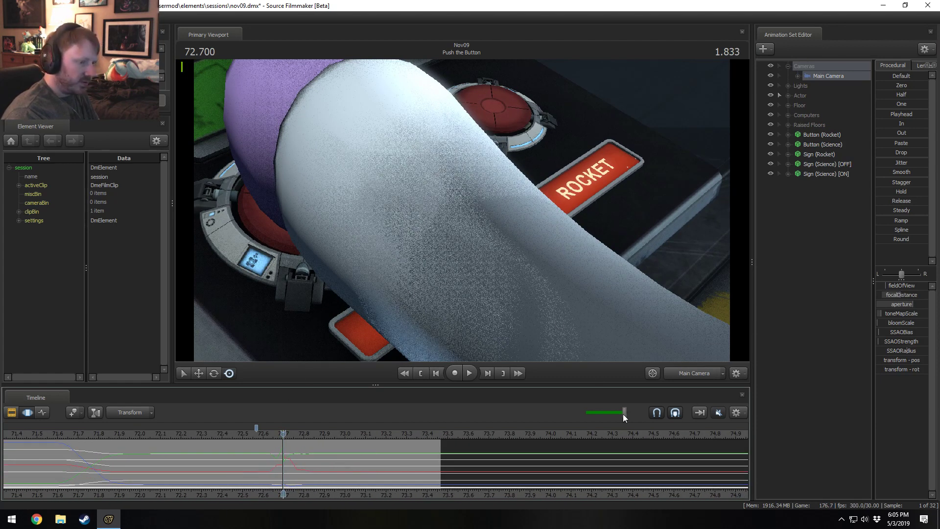
left_click_drag(598, 416, 595, 415)
Apply Smooth to the Main Camera over a narrow time selection around 72.700 and play back the result.
left_click_drag(283, 460, 274, 463)
scroll(289, 463, "up", 4)
scroll(275, 463, "up", 1, "shift")
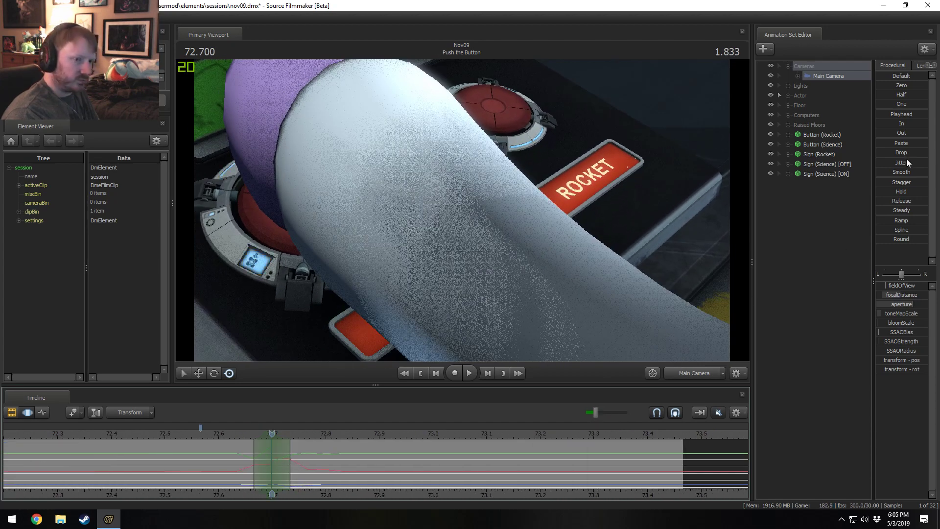
left_click(901, 172)
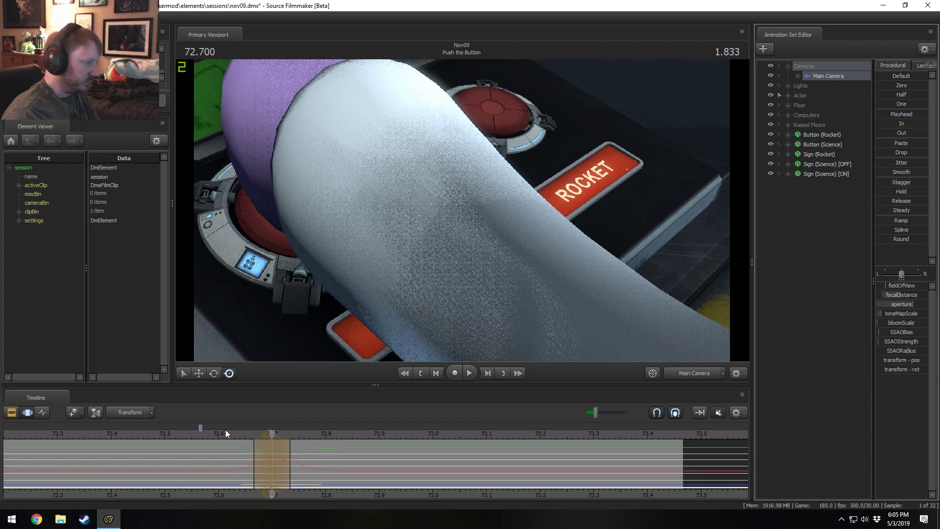
key("space")
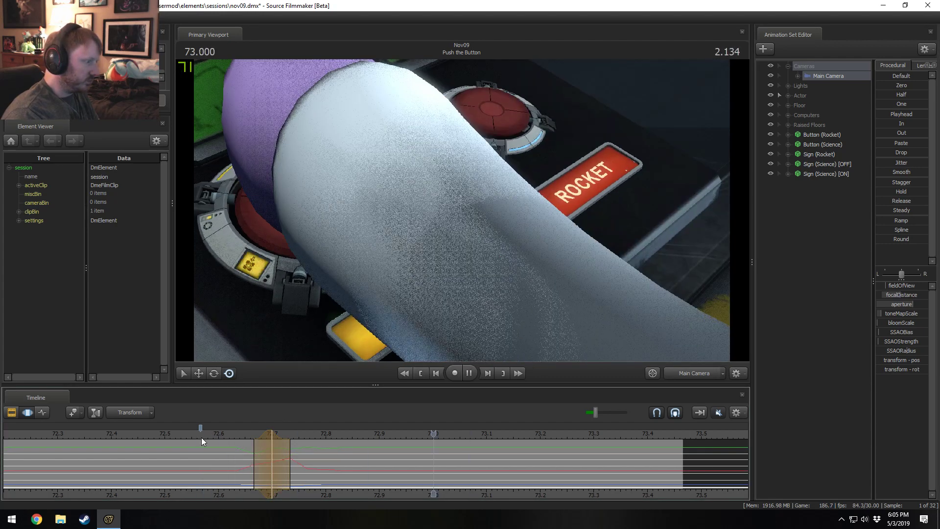
left_click(201, 437)
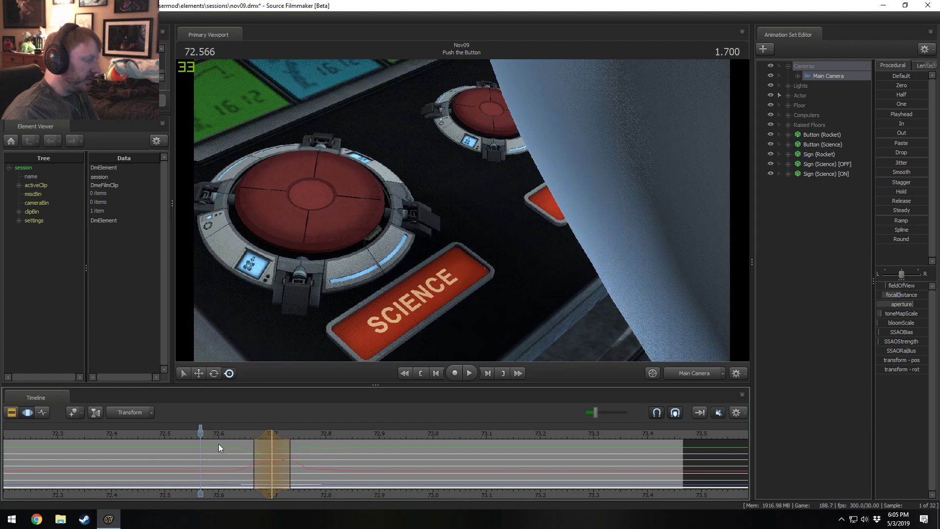
Make a new time selection with falloff around 72.700, spanning about 72.60 to 72.83.
mouse_move(219, 444)
left_mouse_down()
mouse_move(278, 432)
mouse_move(266, 453)
left_mouse_up()
scroll(266, 453, "up", 3, "shift")
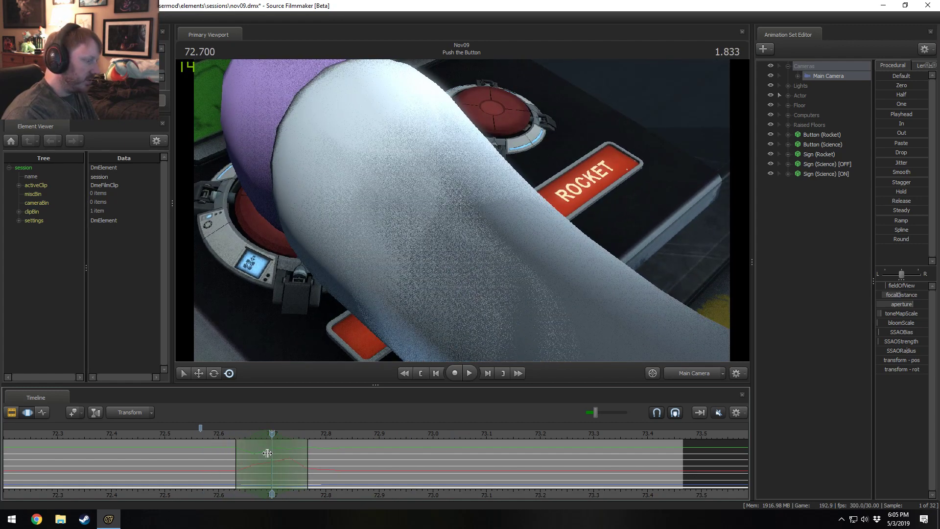
left_click_drag(326, 463, 344, 468)
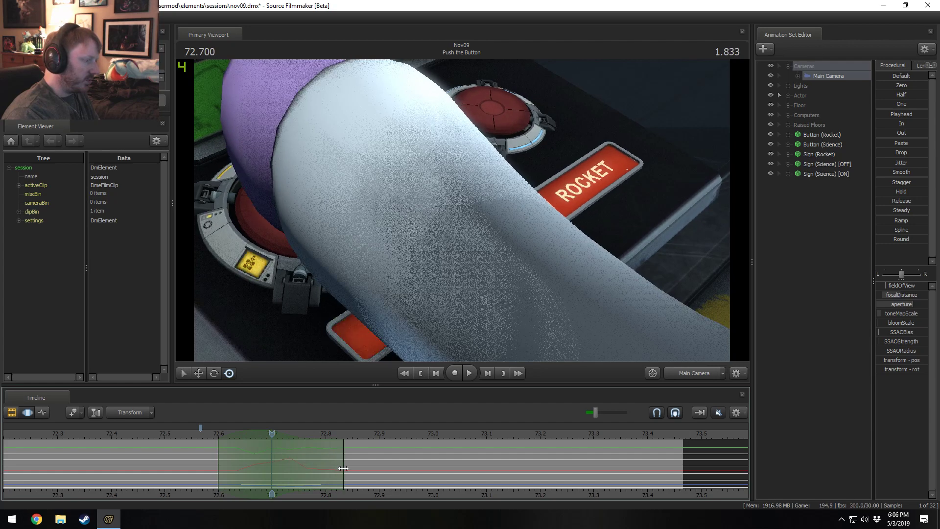
Shift the Main Camera slightly within the time selection at 72.700 to form a camera bump and play it back.
left_click(353, 328)
scroll(353, 328, "down", 2)
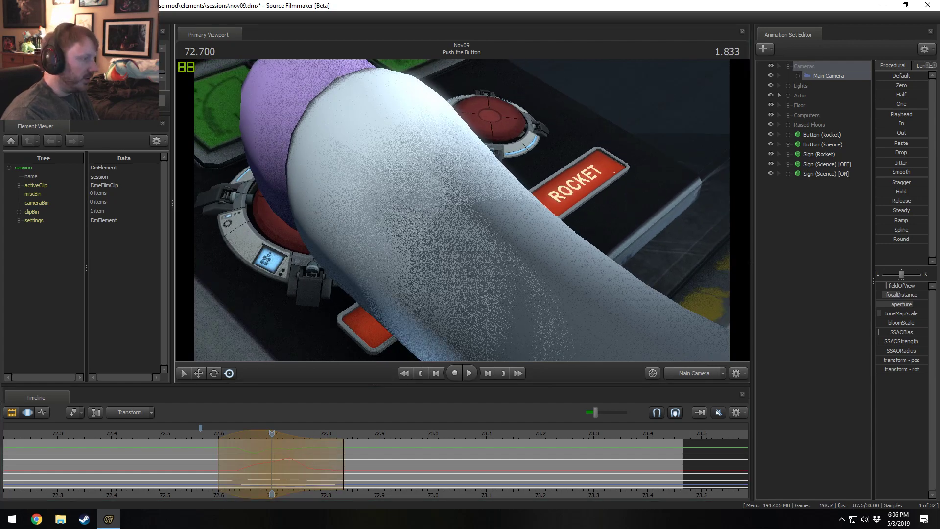
scroll(463, 214, "up", 2)
left_click(464, 214)
key("s")
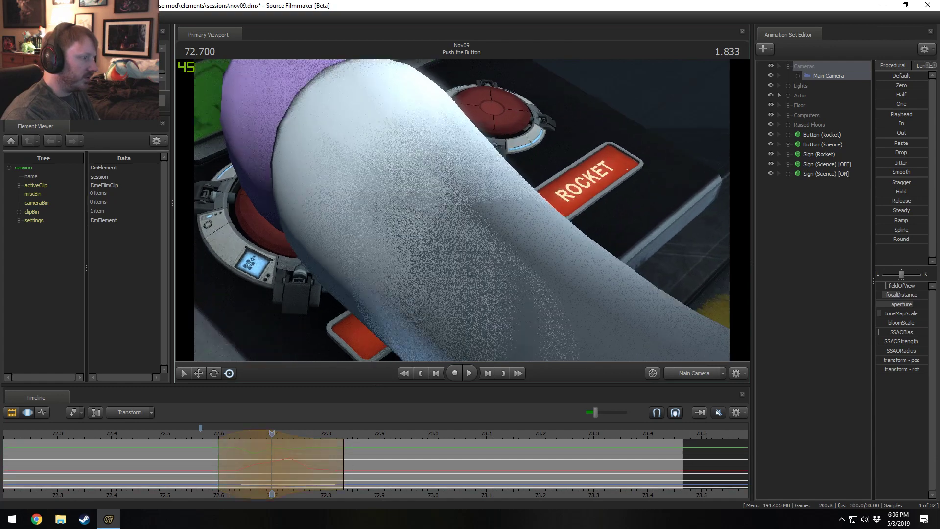
scroll(464, 214, "up", 1)
key("s")
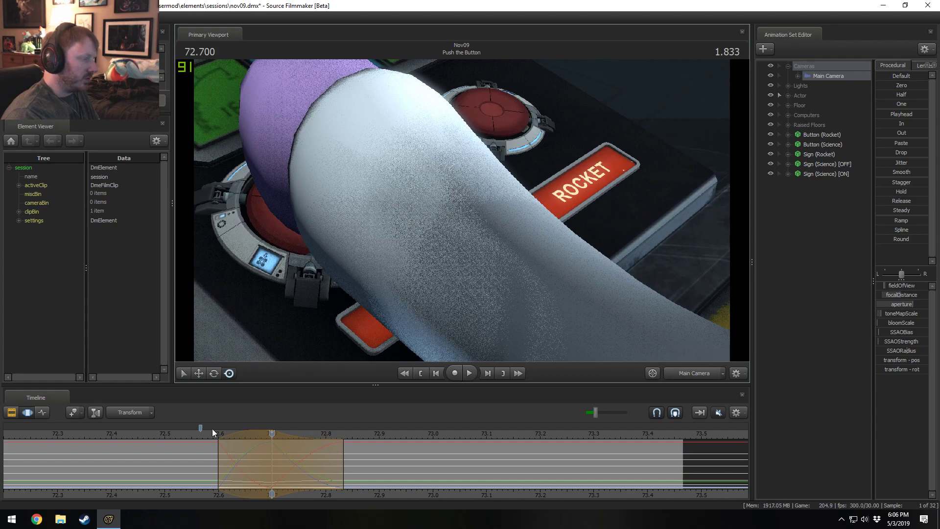
left_click(163, 437)
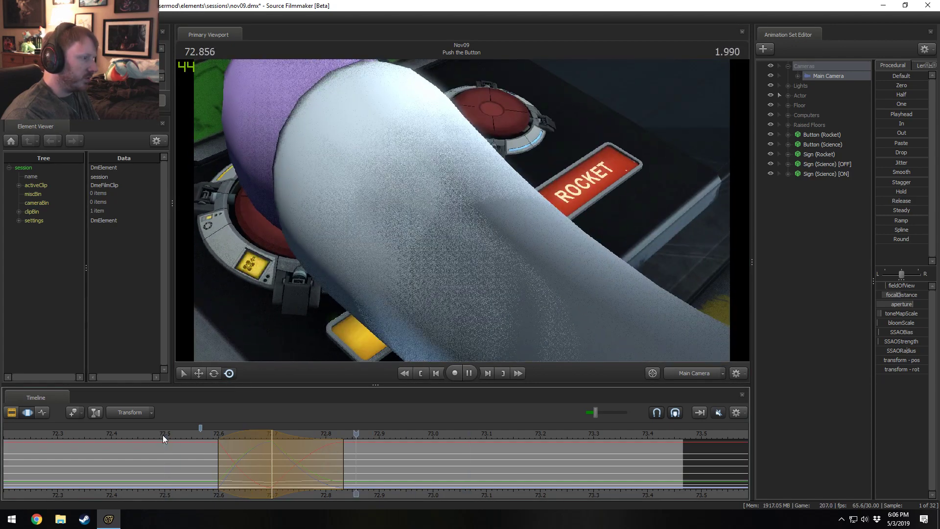
Return to 72.700 and move the Main Camera slightly forward within the time selection to rework the bump.
left_click(130, 433)
key("space")
key("space")
left_click_drag(205, 435, 271, 443)
left_click_drag(343, 274, 345, 265)
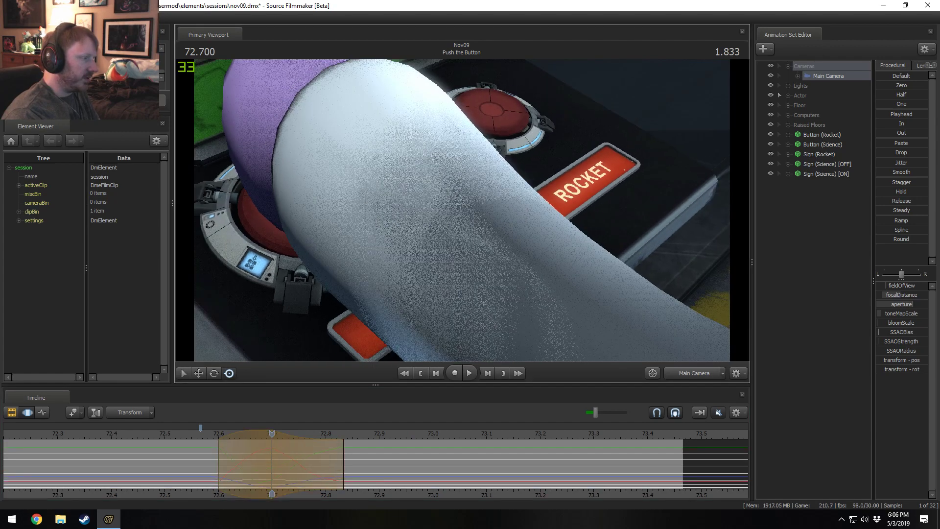
key("w")
key("s")
key("w")
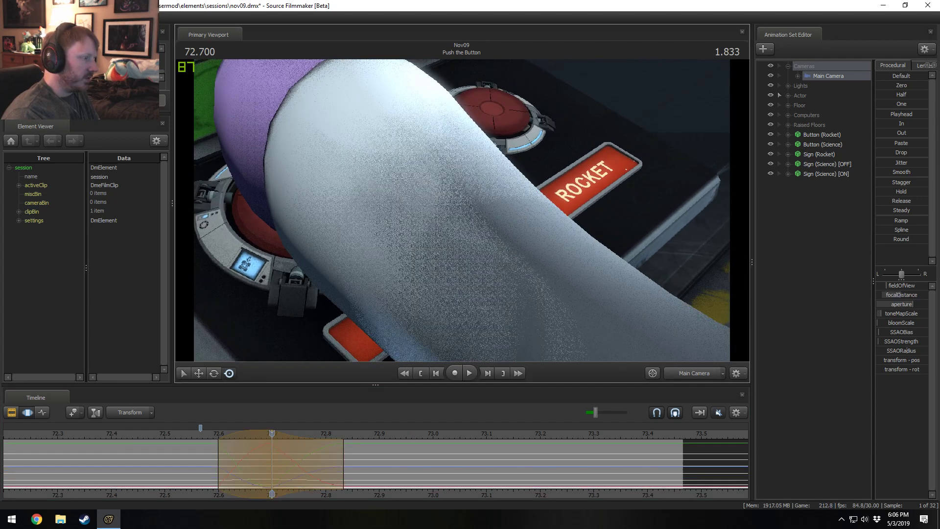
Play back the reworked camera bump several times from about 72.5 to judge its motion.
left_click(178, 435)
key("space")
left_click(178, 436)
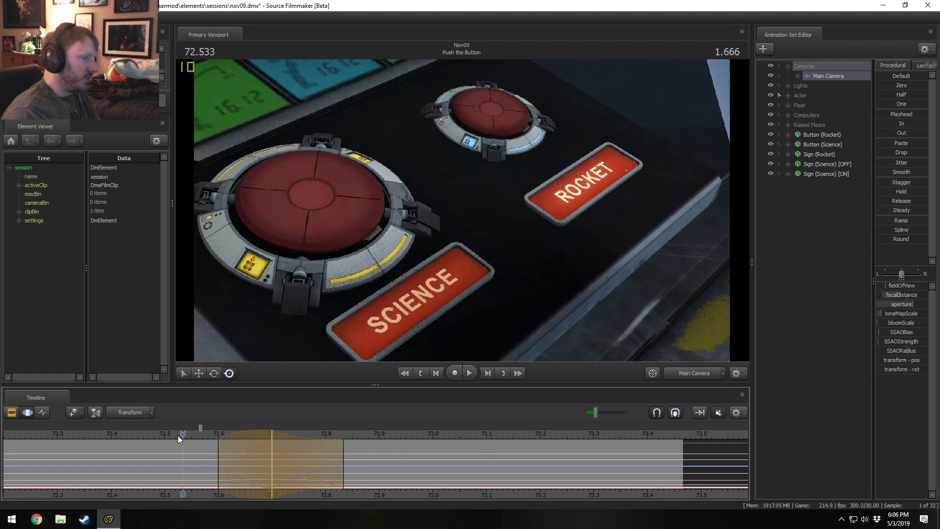
key("space")
left_click(178, 435)
key("space")
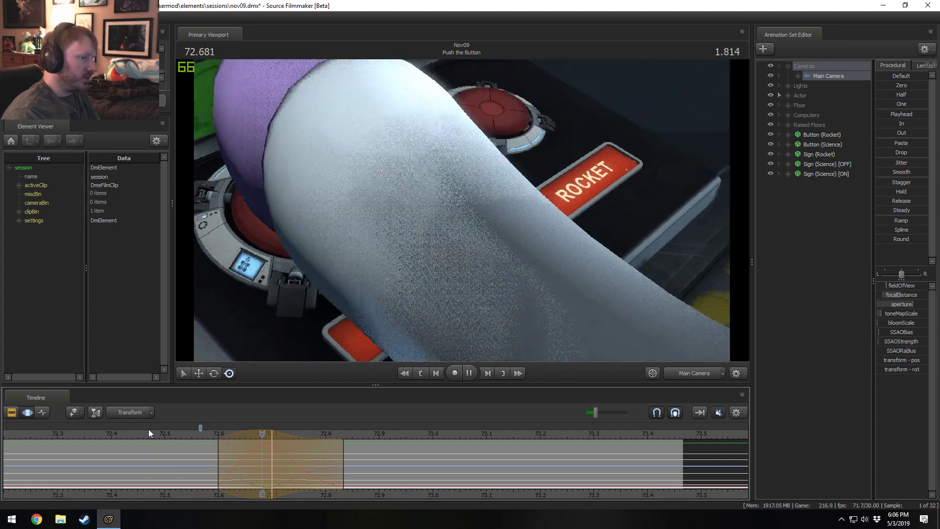
key("space")
left_click(149, 429)
key("space")
key("space")
Try stretching the end of the time selection to about 72.87 and play back the camera bump.
key("shift")
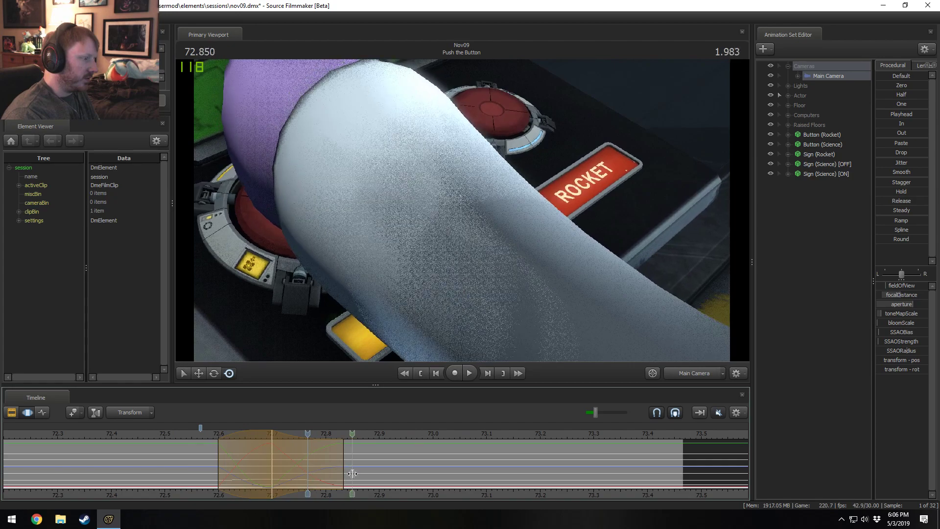
left_click_drag(349, 469, 361, 469)
left_click(172, 437)
key("space")
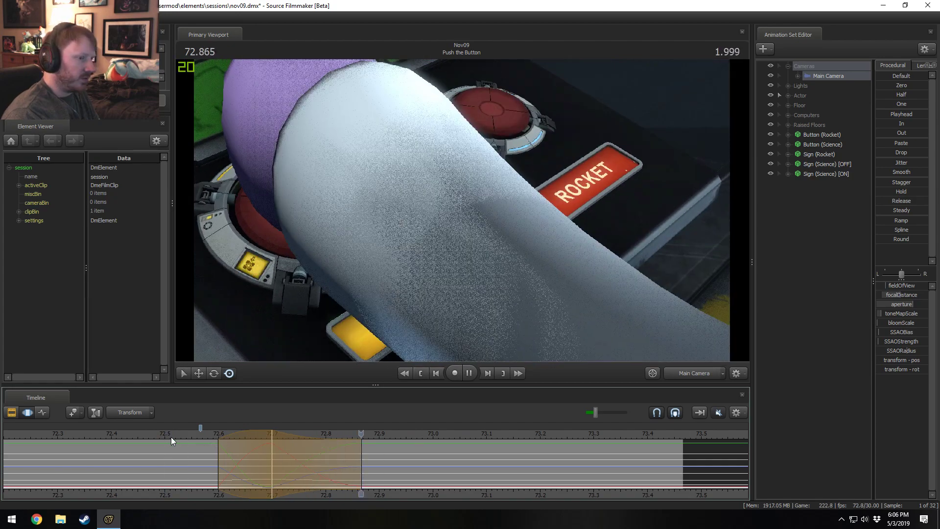
left_click(171, 437)
key("space")
Shorten the time selection to end at 72.80 with its peak near 72.67, and play back the camera bump.
left_click_drag(361, 461, 326, 462)
left_click(177, 436)
key("space")
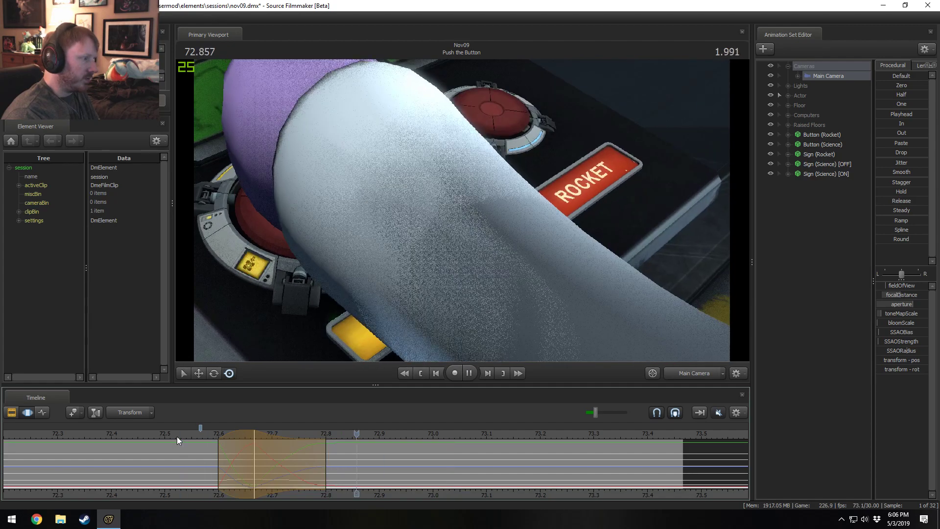
left_click(132, 434)
left_click(52, 424)
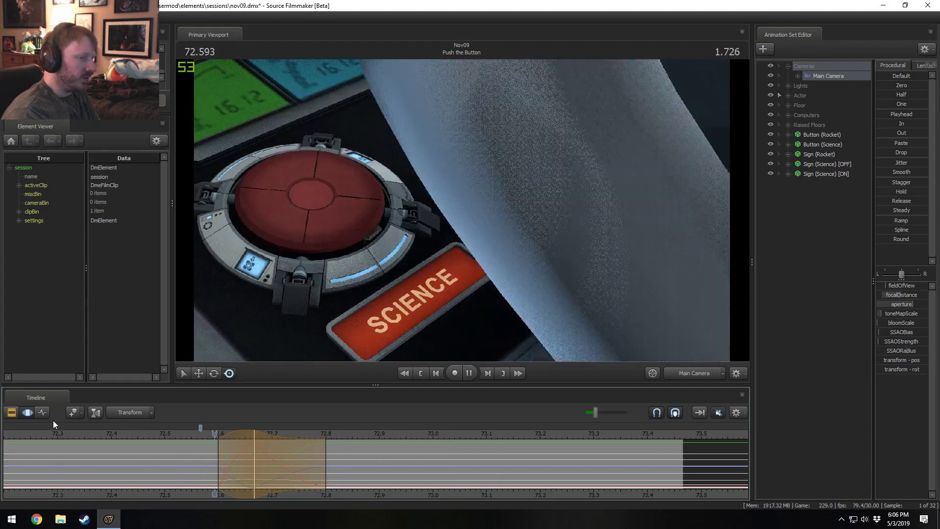
left_click(130, 433)
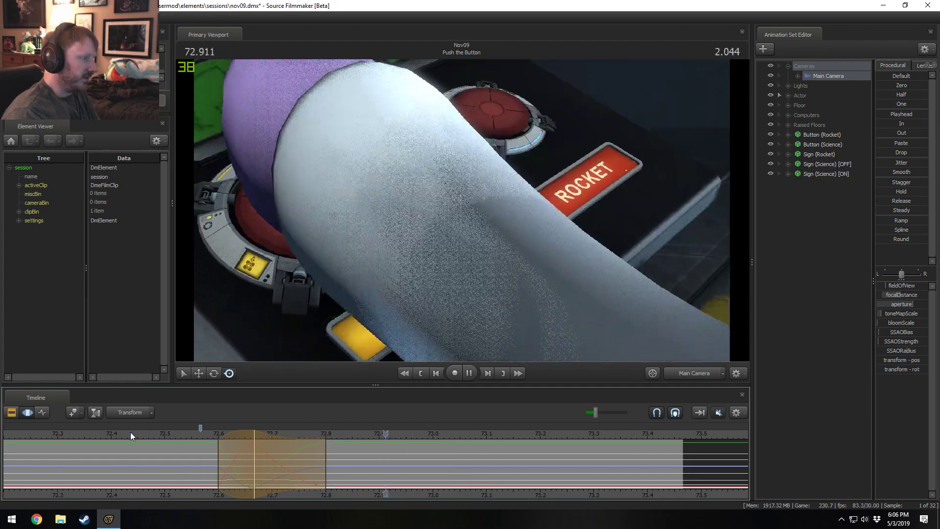
left_click(130, 433)
scroll(133, 432, "down", 2)
scroll(134, 432, "down", 2)
left_click_drag(338, 439, 296, 437)
key("space")
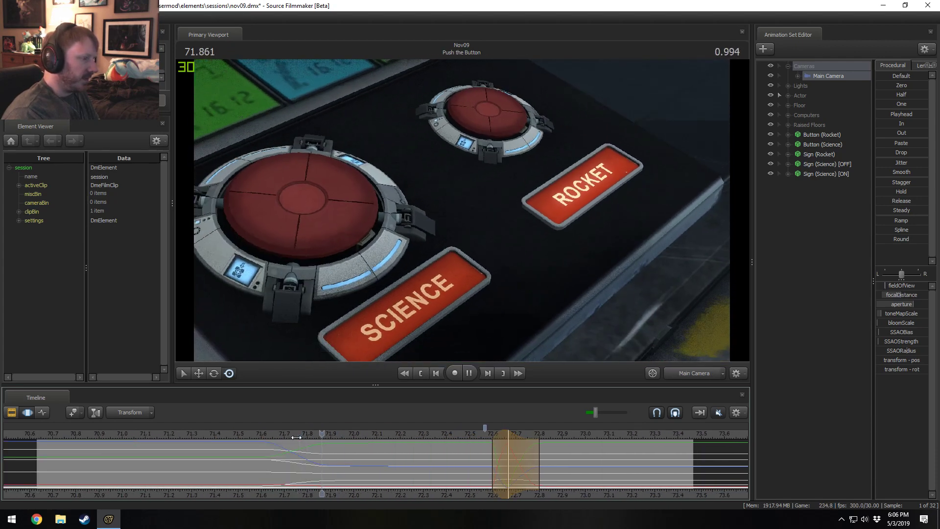
key("space")
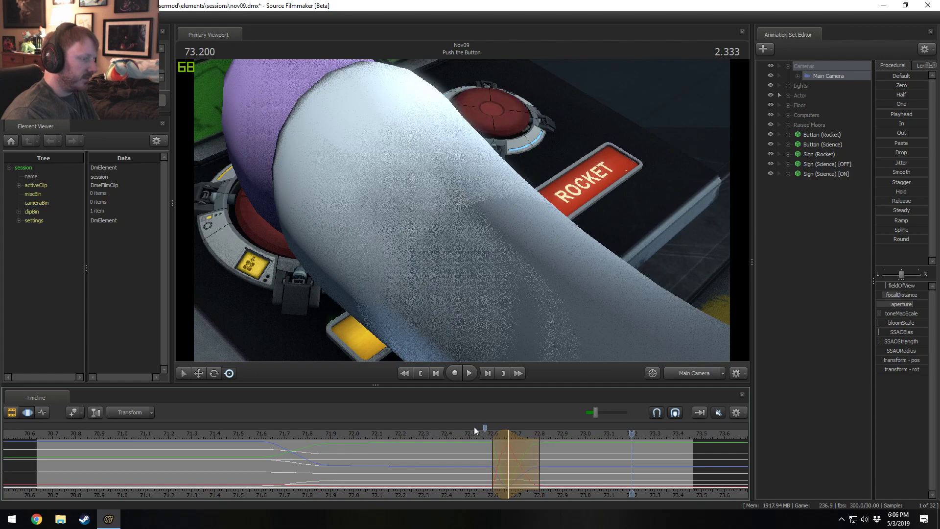
Try the camera bump about one frame earlier in playback and restore its placement at 72.60 to 72.80.
left_click_drag(500, 434, 491, 434)
left_click(439, 433)
key("space")
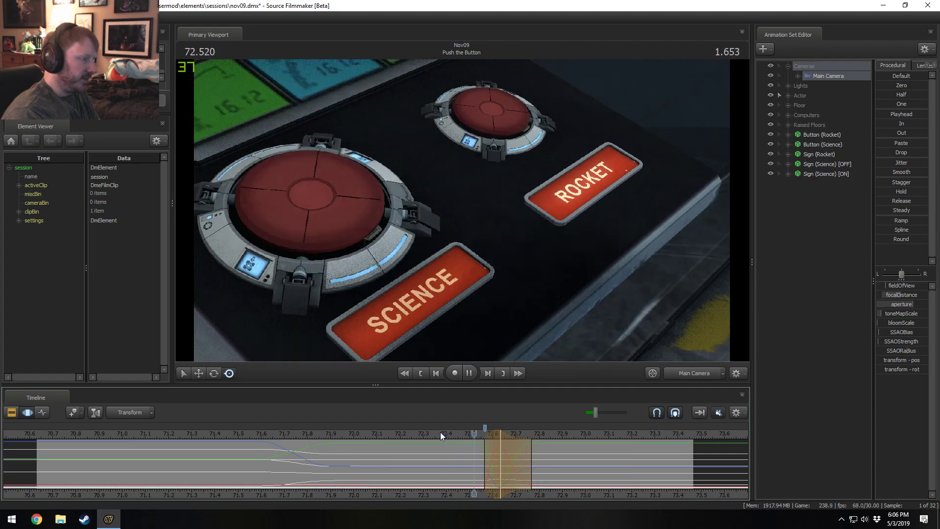
left_click(394, 433)
key("space")
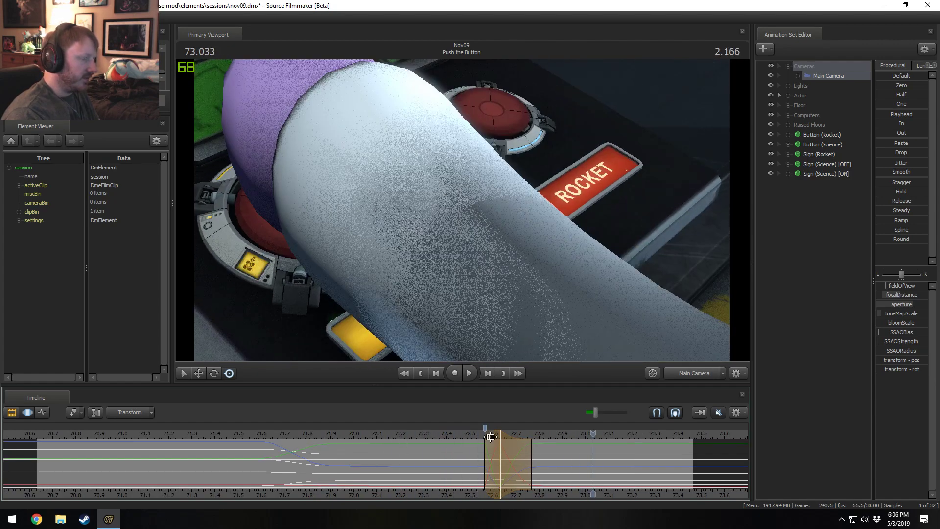
left_click_drag(488, 435, 496, 435)
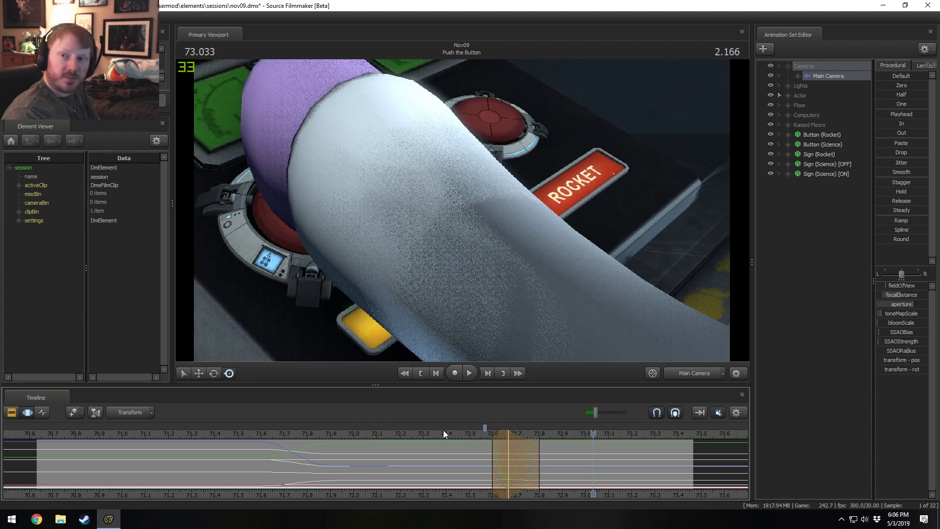
Play back the bump from about 72.4 and collapse the time selection at about 72.73.
left_click(443, 431)
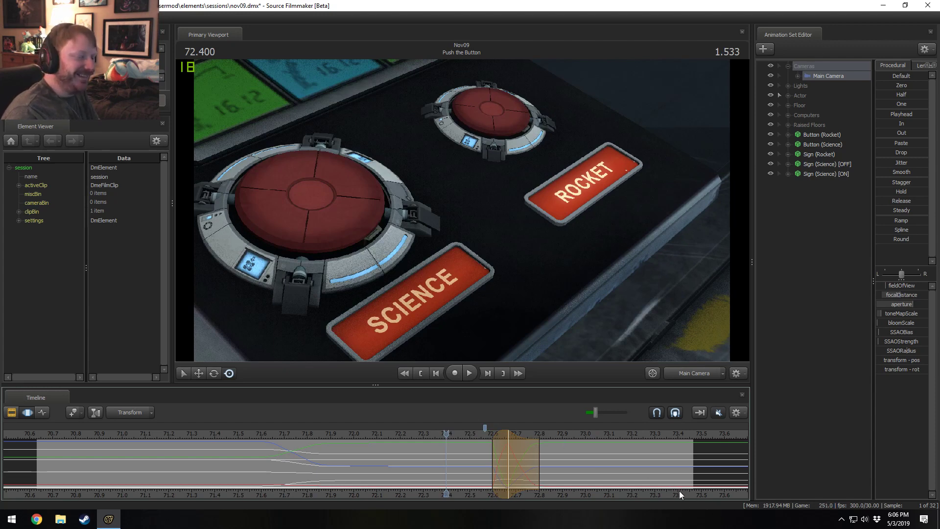
scroll(680, 490, "up", 2)
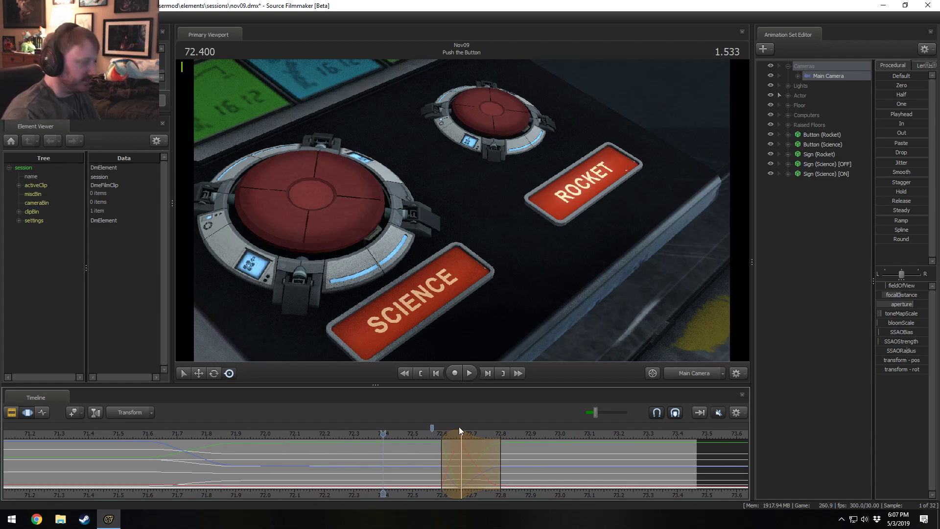
mouse_move(382, 432)
left_mouse_down()
mouse_move(371, 430)
mouse_move(381, 435)
left_mouse_up()
key("space")
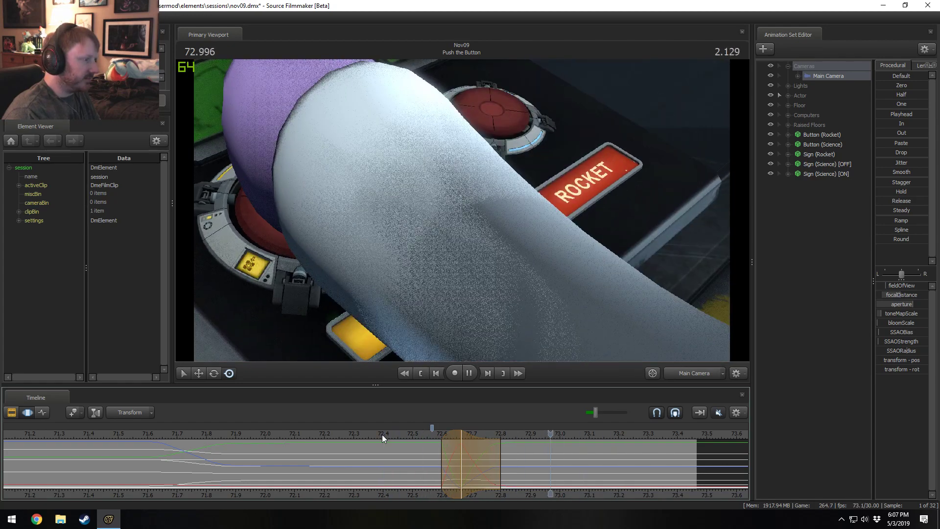
key("space")
left_click_drag(382, 433, 480, 454)
key("F2")
key("F3")
key("space")
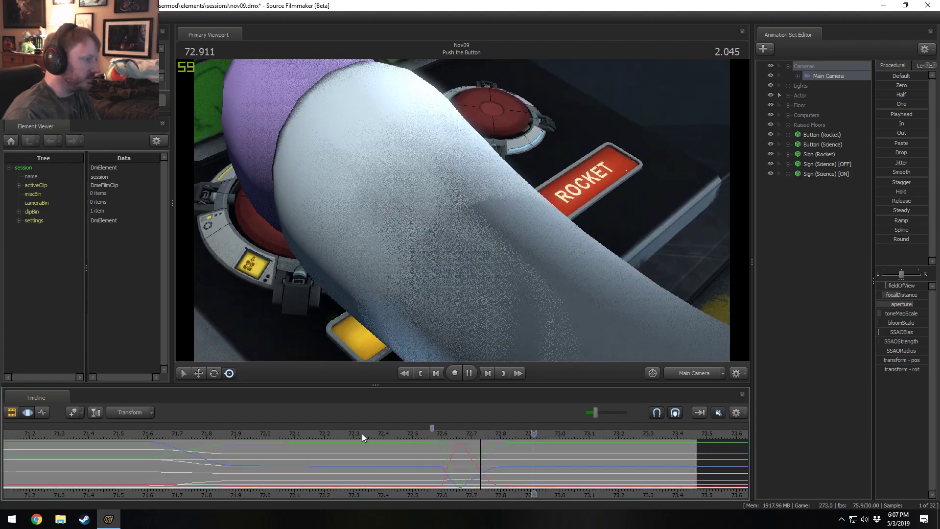
key("space")
At 72.666, select all time and choose Button (Rocket), Button (Science), Sign (Science) [OFF] and Sign (Science) [ON].
left_click_drag(402, 433, 461, 446)
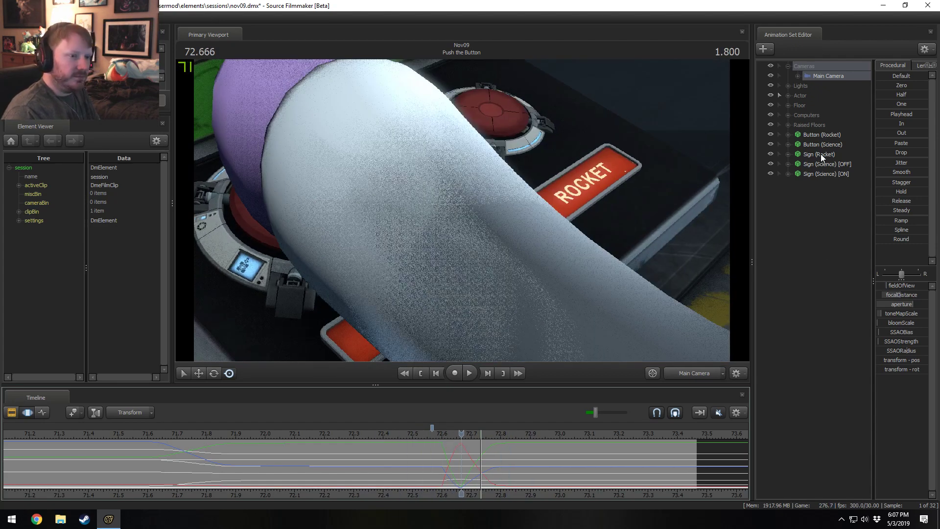
left_click_drag(826, 157, 824, 177)
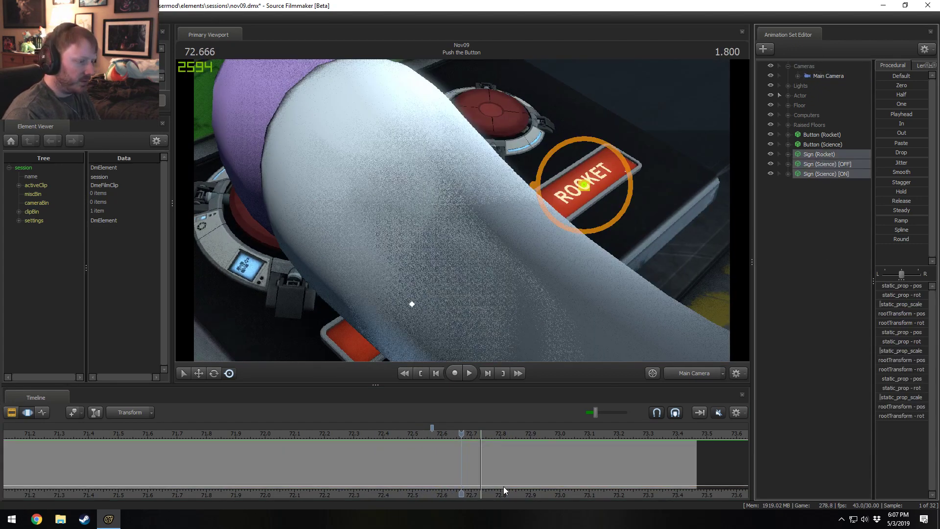
left_click(507, 473)
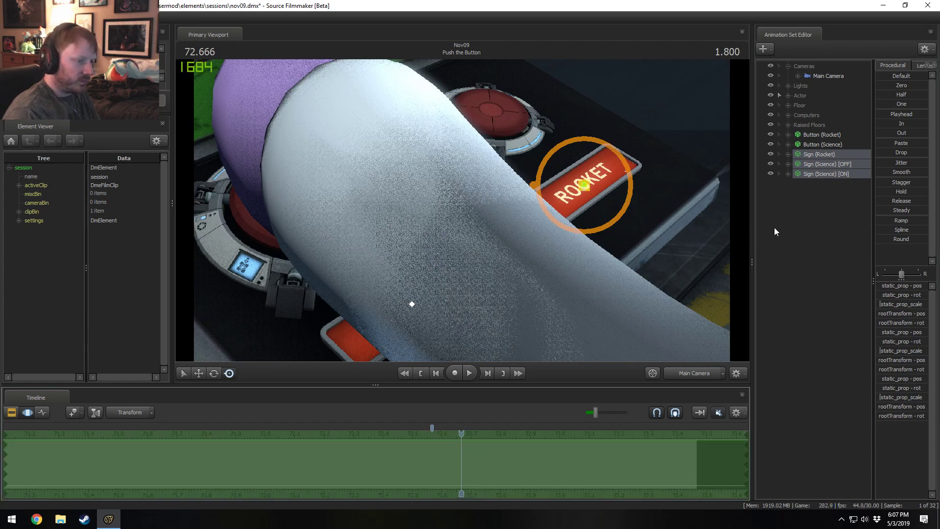
left_click(824, 174)
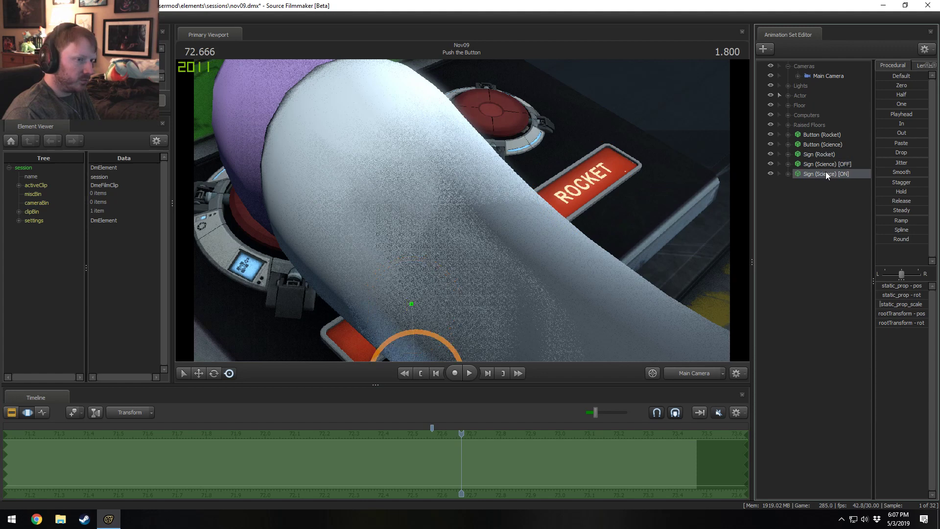
left_click(808, 168)
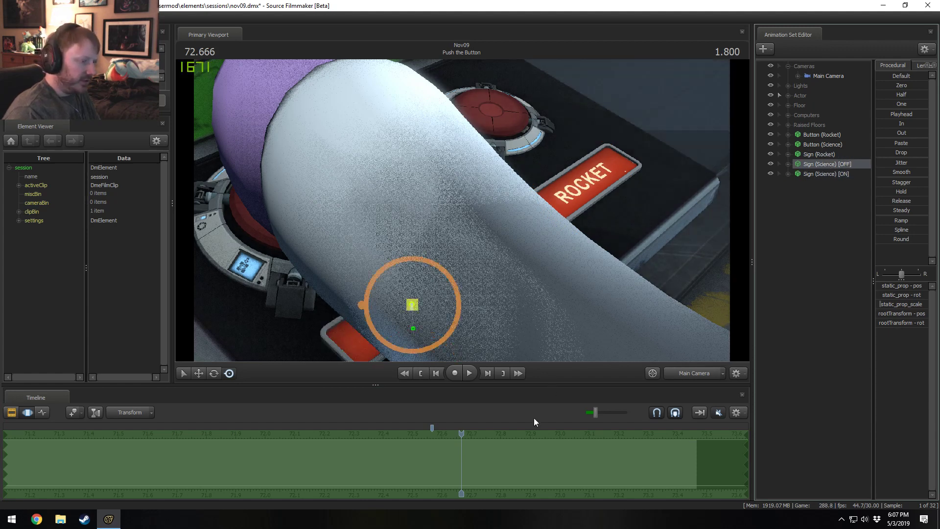
left_click(821, 173, "ctrl")
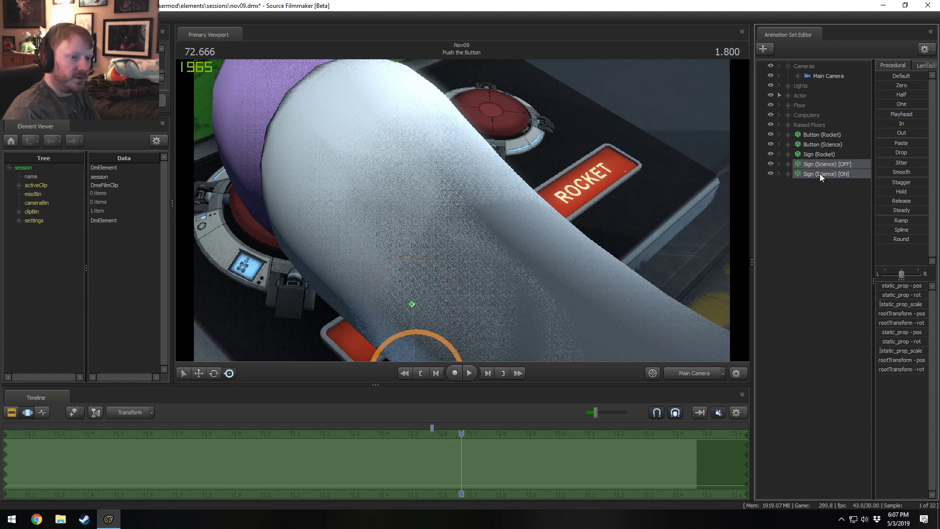
left_click(821, 144, "ctrl")
left_click(823, 135, "ctrl")
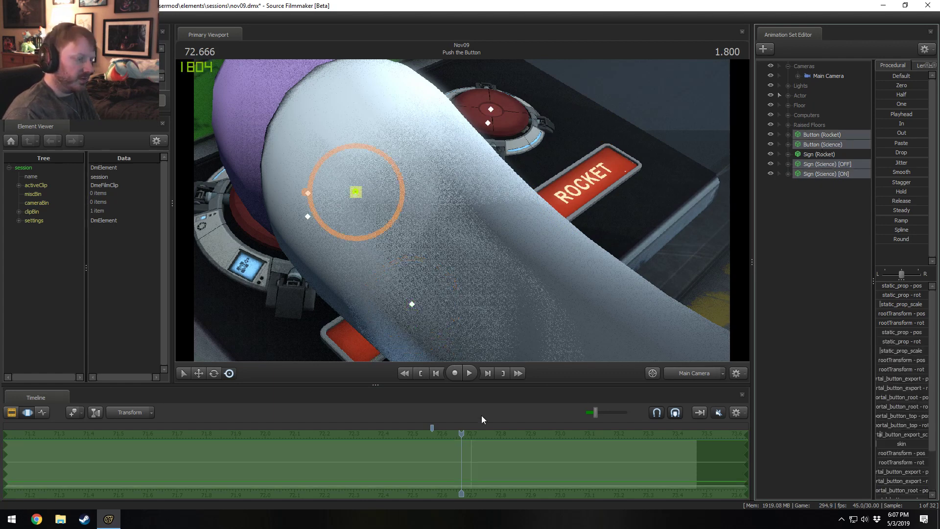
Turn off Bookmarks Attached To Log Data and shift the selected buttons' and Science signs' animation earlier, to about 72.40.
left_click_drag(485, 460, 477, 458)
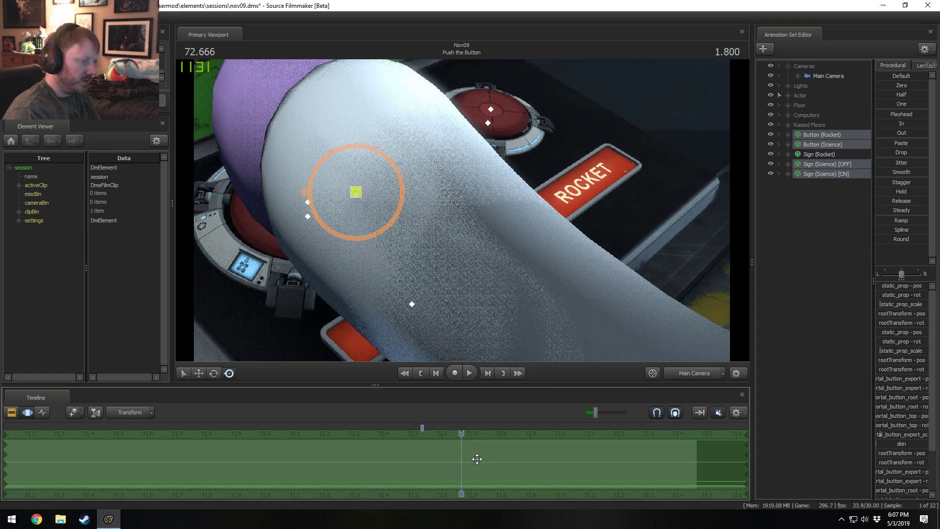
left_click(739, 412)
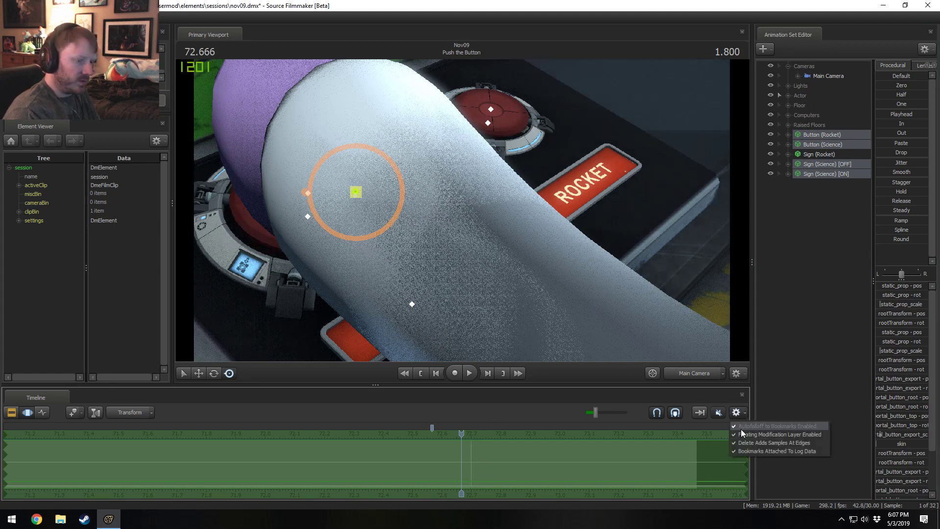
left_click(748, 455)
left_click_drag(419, 470, 380, 467)
Play back the Push the Button shot from several points into the next shot and switch to the Clip Editor.
key("space")
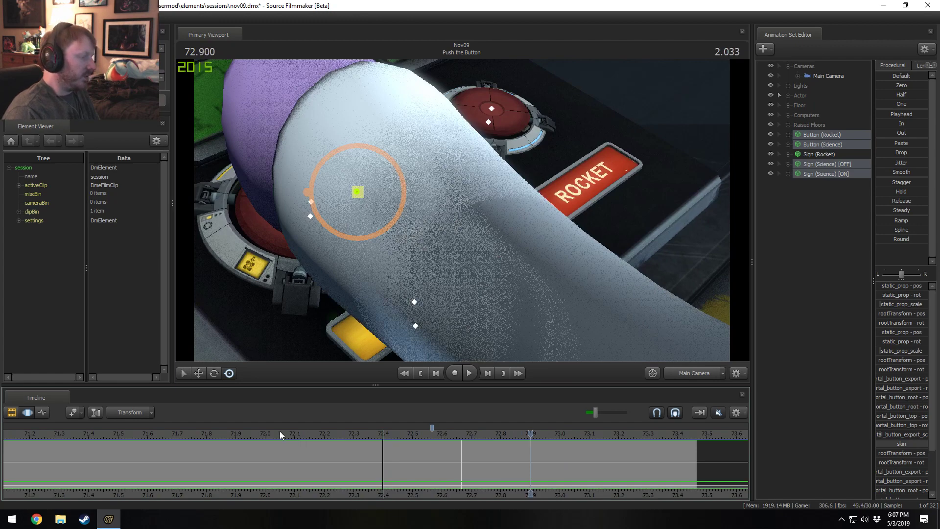
key("space")
scroll(253, 432, "down", 5)
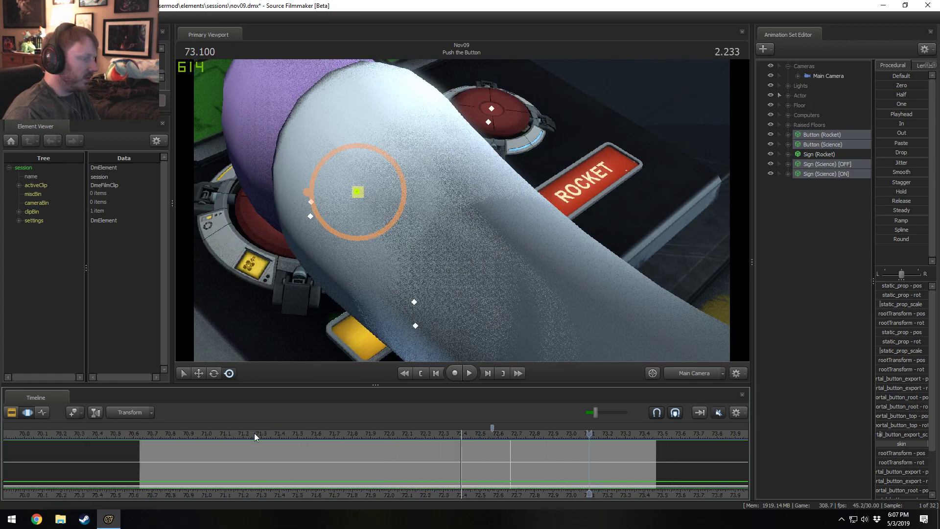
key("space")
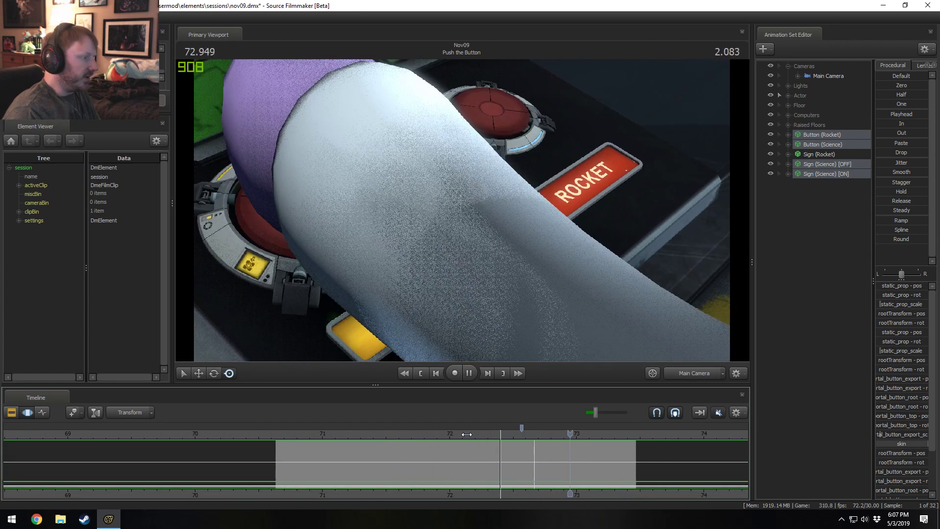
key("space")
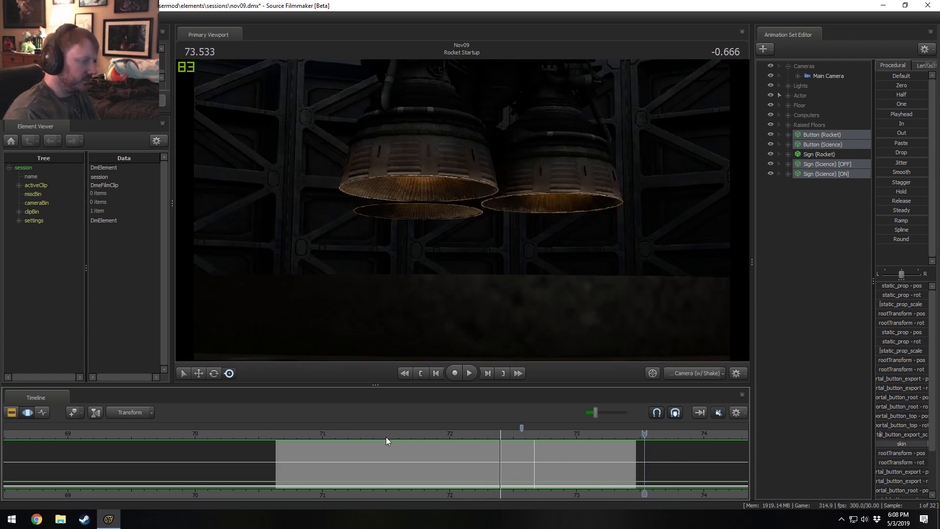
left_click(476, 434)
key("space")
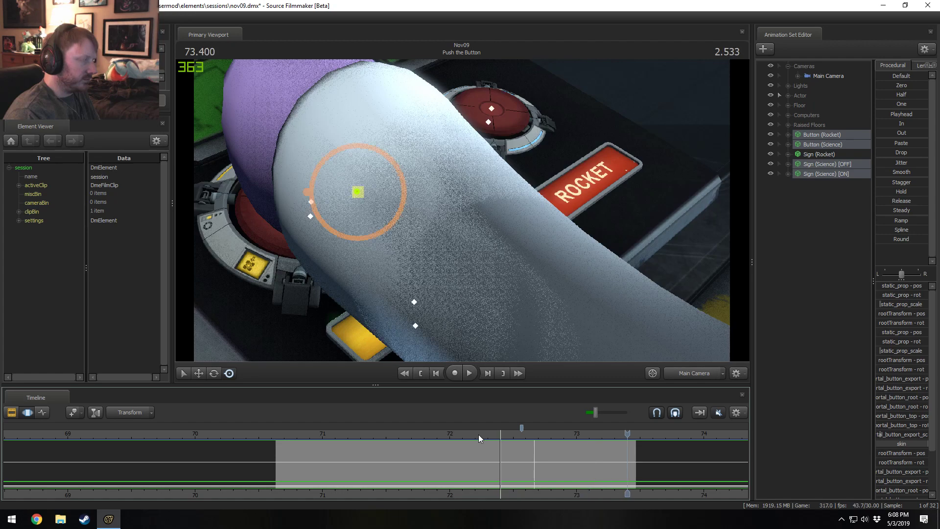
key("space")
left_click_drag(421, 431, 280, 434)
key("space")
key("space")
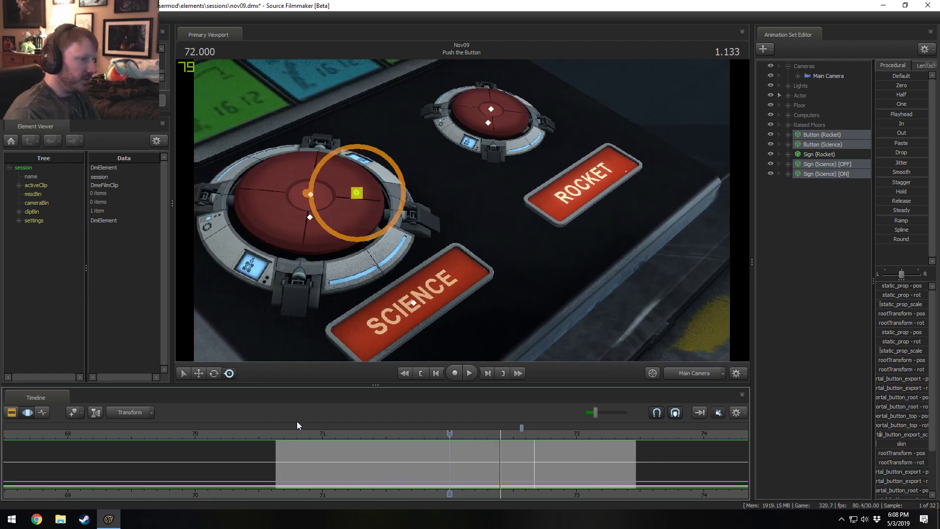
left_click(294, 427)
key("space")
key("space")
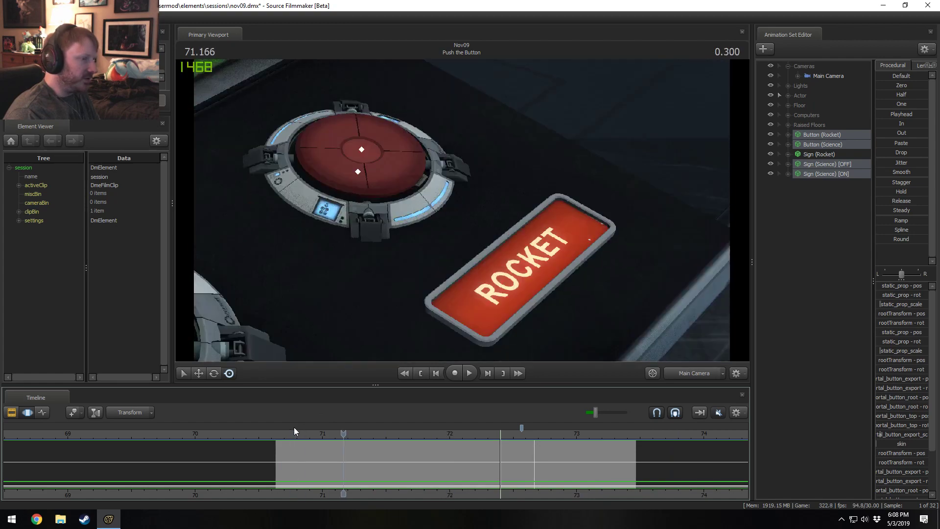
key("F3")
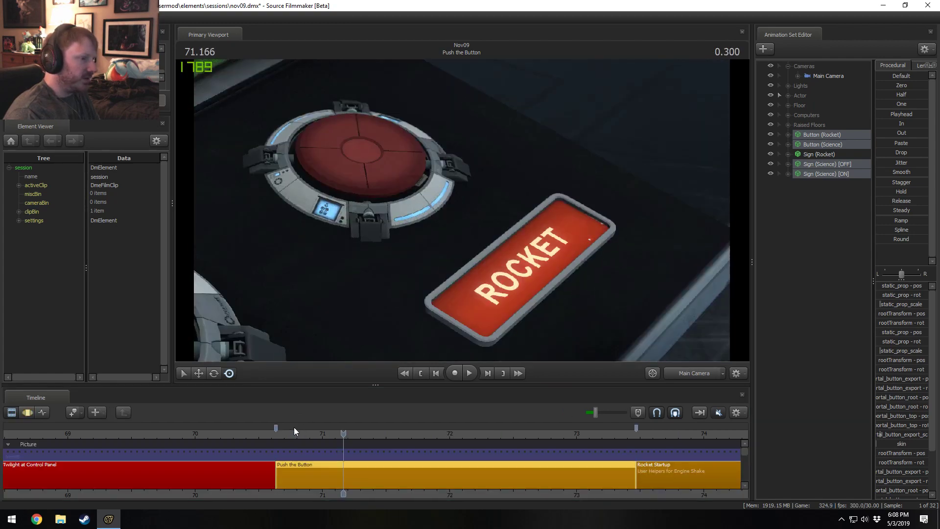
Play back the Push the Button shot from 71.166, and replay the button press from 72.666.
key("space")
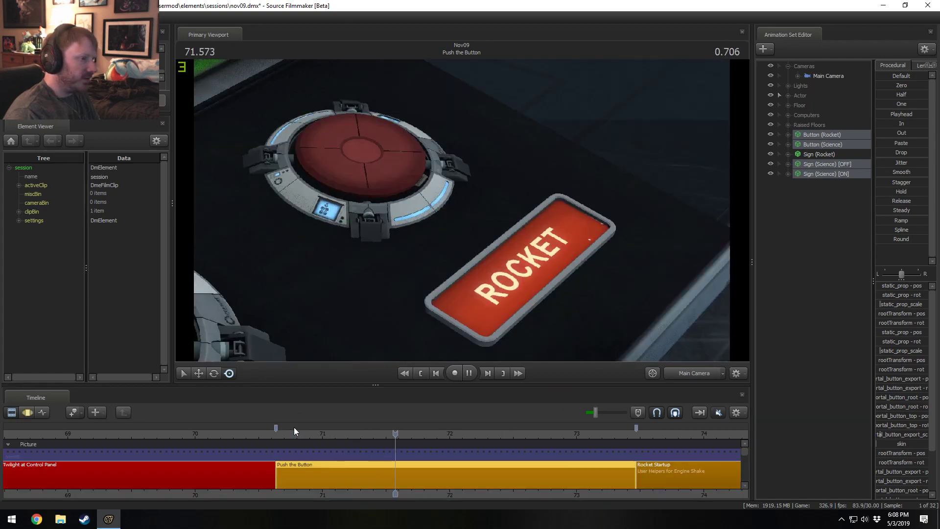
key("space")
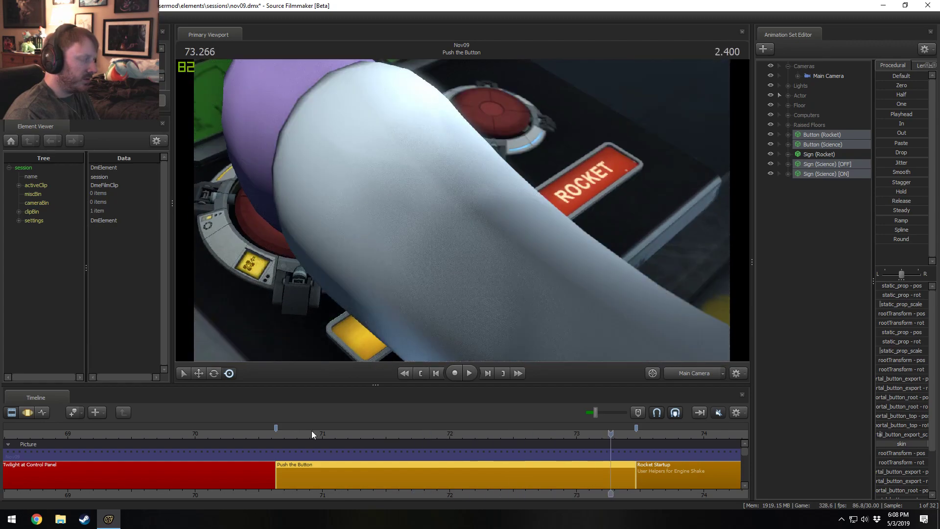
left_click_drag(576, 445, 536, 440)
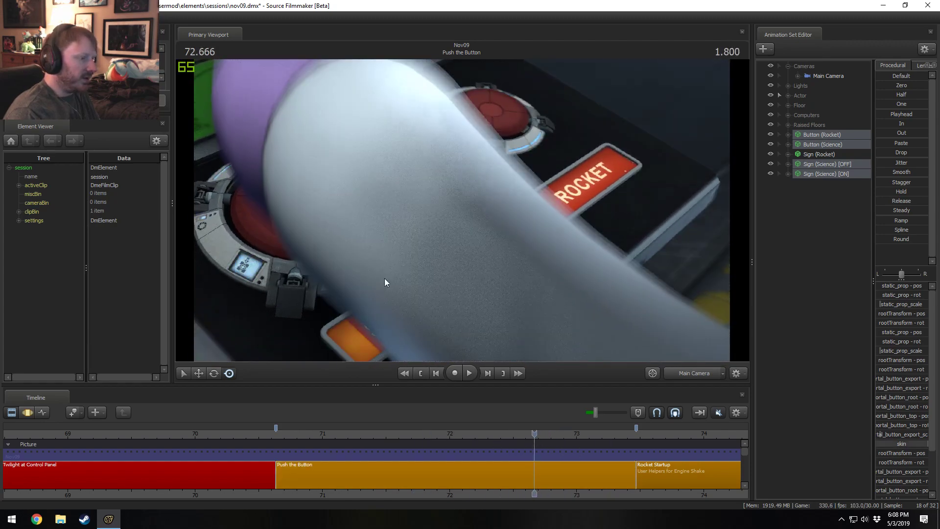
key("space")
key("space")
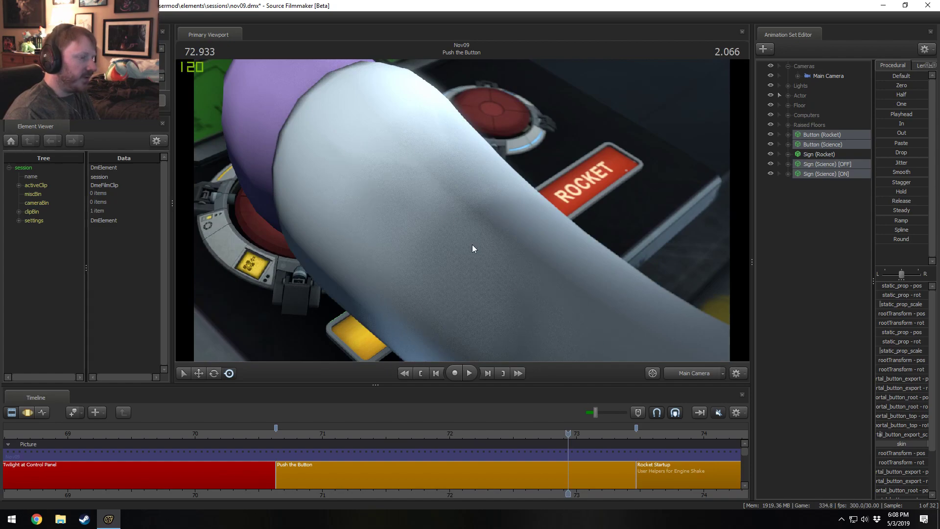
View the scene through the Work Camera and choose the Head control in Twilight Sparkle's Body group.
left_click(705, 373)
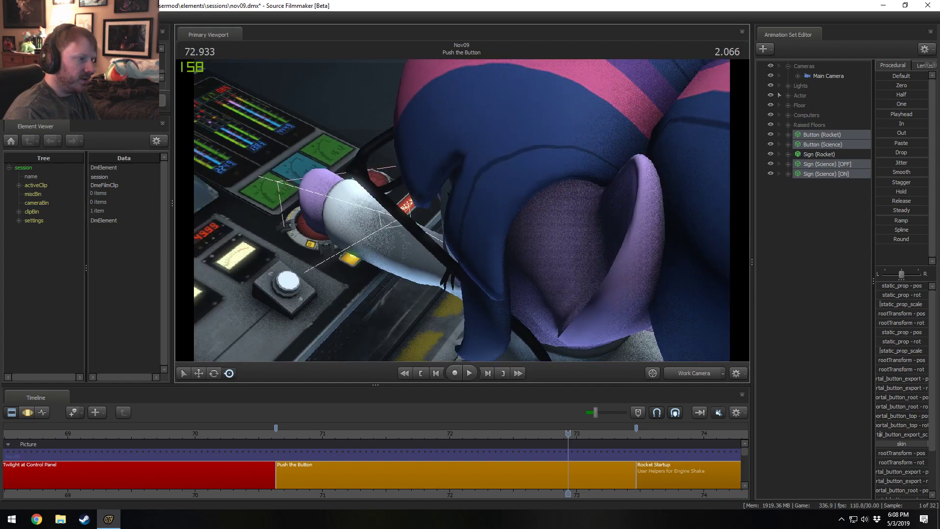
key("s")
left_click_drag(462, 210, 462, 210)
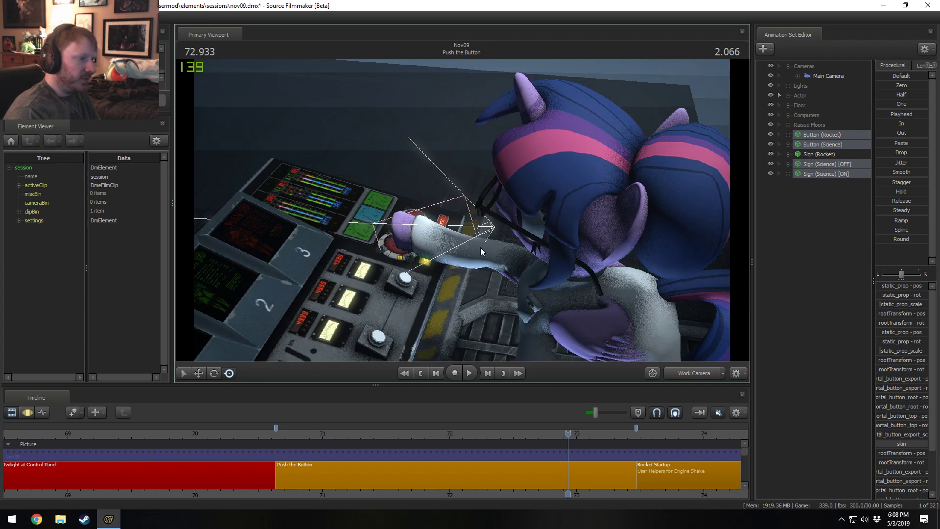
left_click(788, 96)
left_click(797, 105)
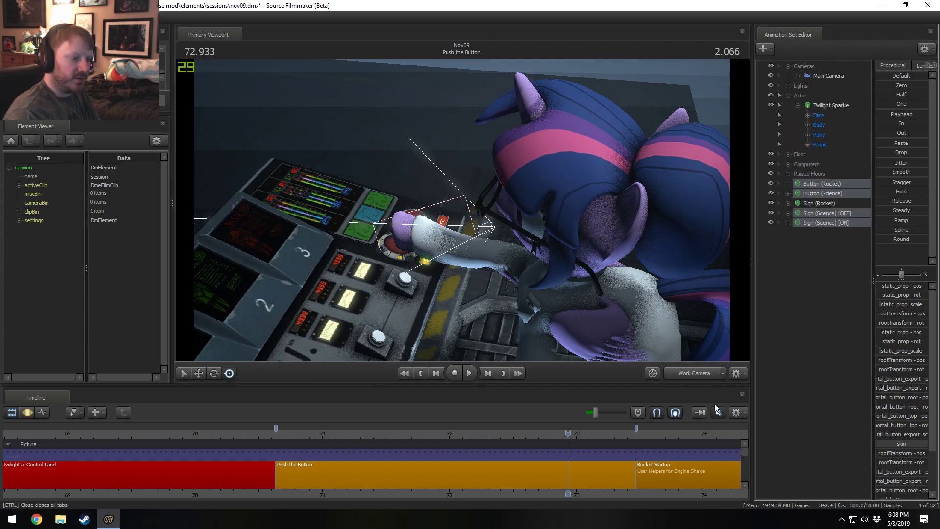
left_click(598, 472)
left_click(808, 125)
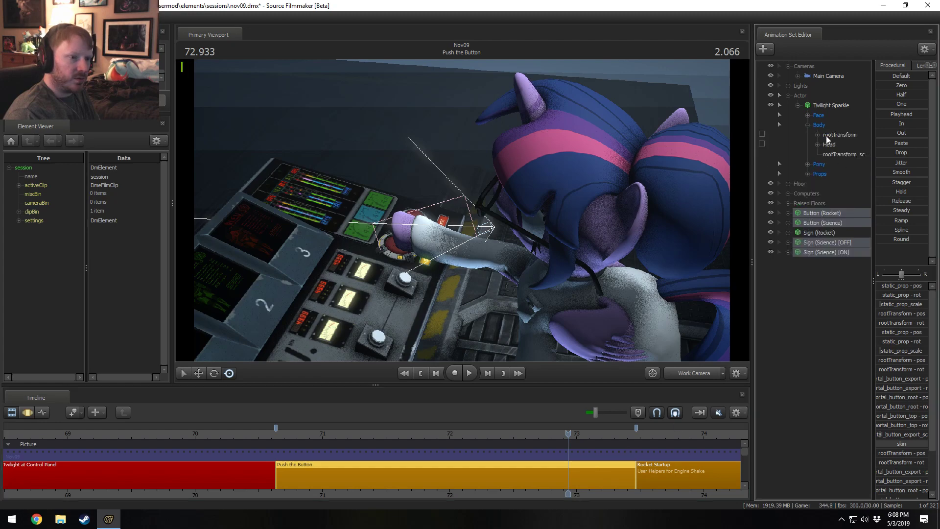
left_click(829, 144)
With all time selected, move Twilight Sparkle's head back, away from the Main Camera and control panel.
key("F3")
left_click(567, 473)
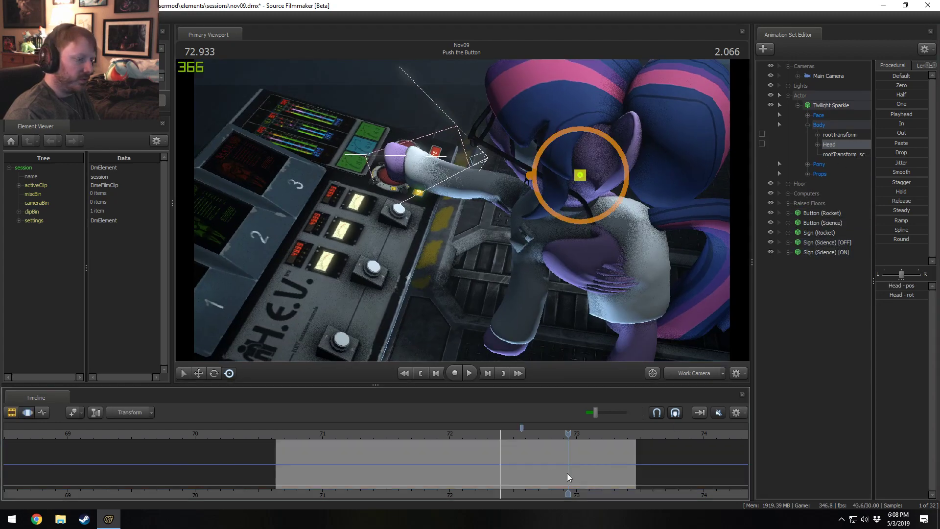
key("ctrl+a")
left_click_drag(477, 286, 460, 208, "alt")
key("w")
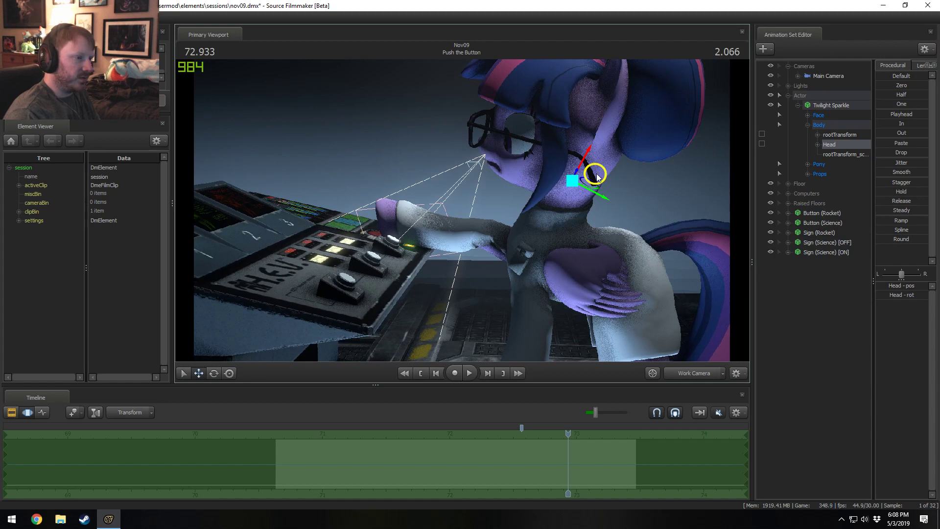
left_click_drag(596, 175, 623, 169)
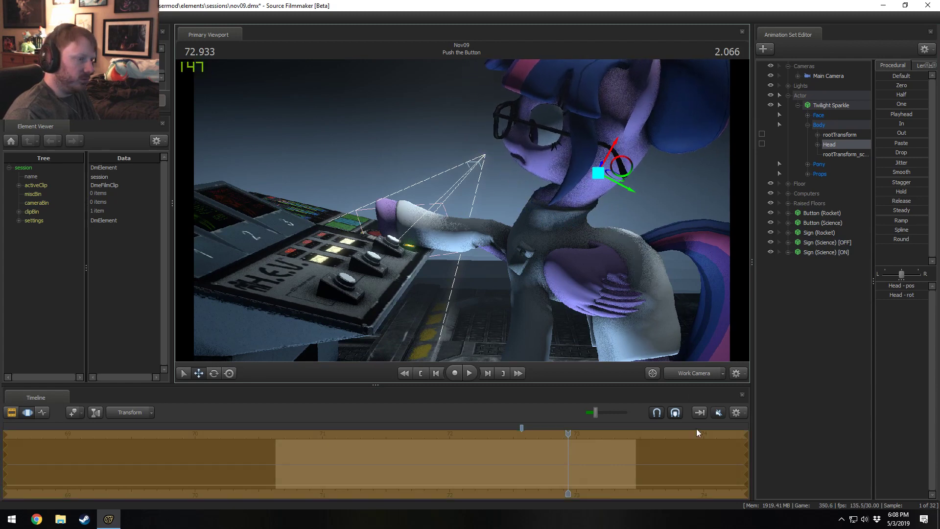
left_click_drag(573, 256, 572, 269)
Return to the Main Camera, play back the button press from 72.266 and switch to the Clip Editor.
left_click(688, 371)
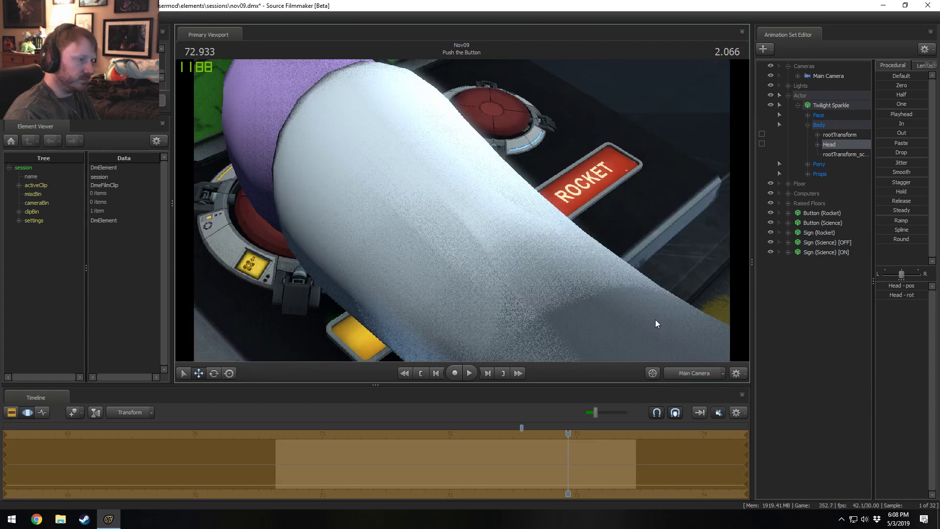
left_click_drag(565, 438, 487, 441)
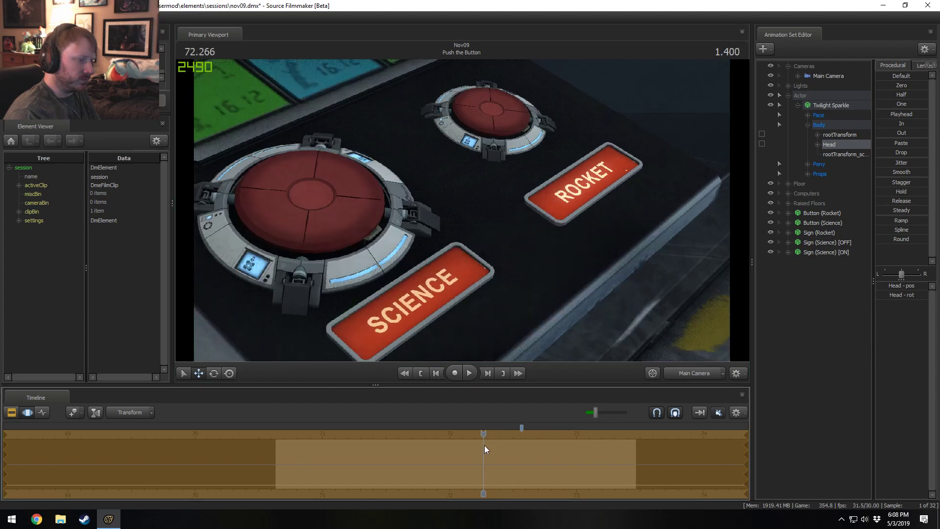
key("space")
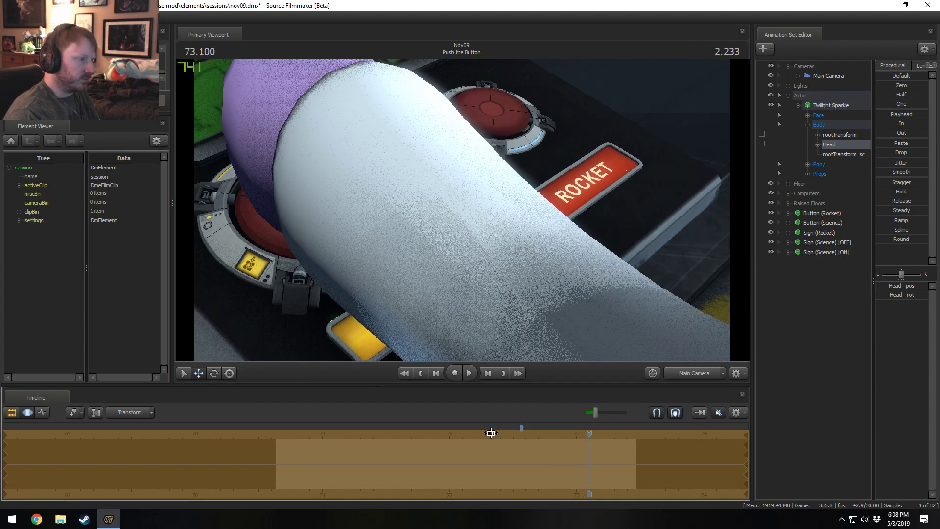
key("F3")
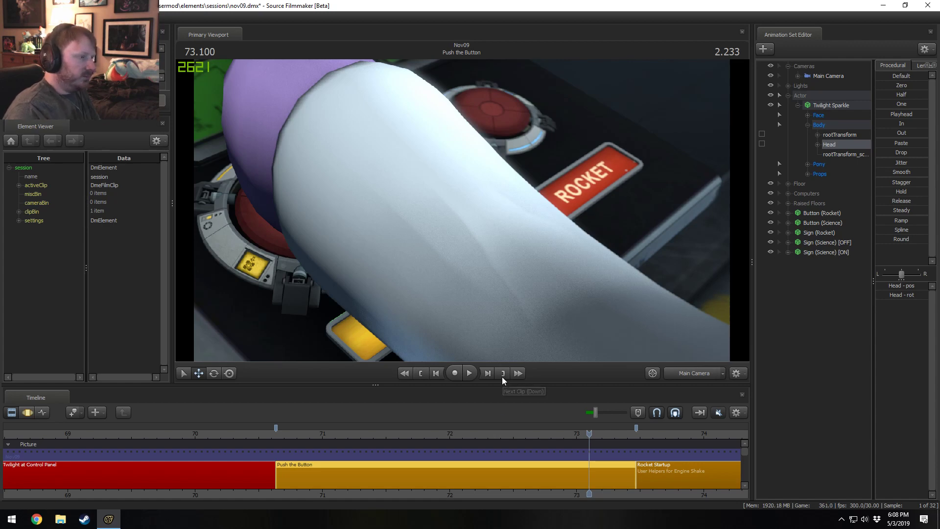
Collapse the Actor group, expand Lights, toggle Actor Rim 1's visibility and slightly lower that light's intensity.
left_click(797, 105)
left_click(788, 95)
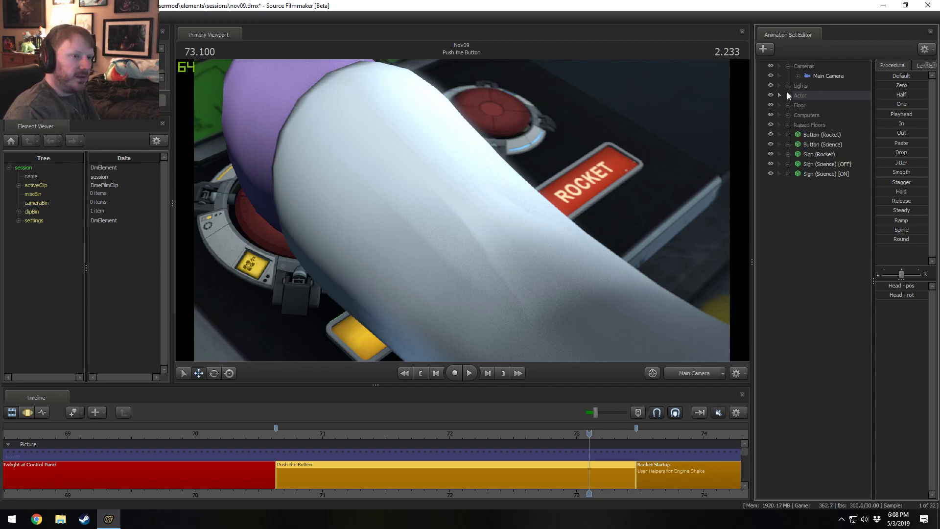
left_click(788, 86)
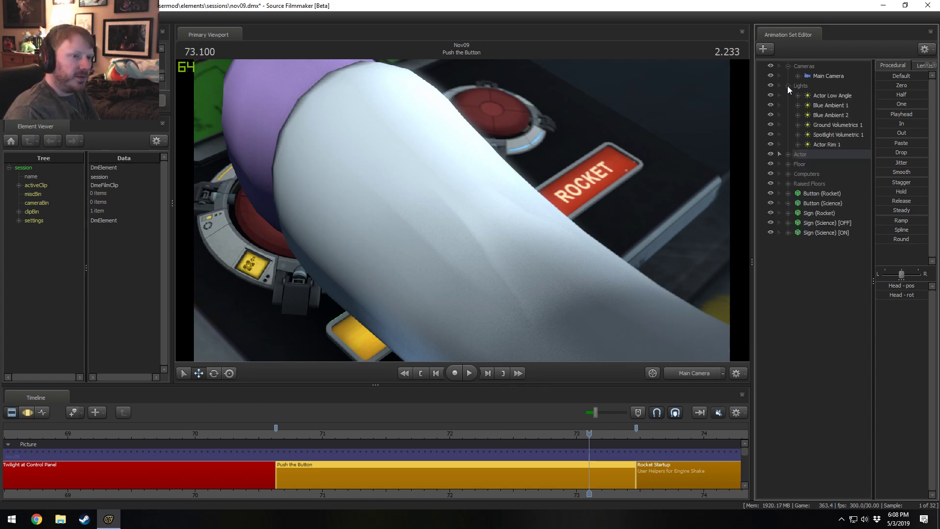
left_click(774, 144)
left_click(773, 144)
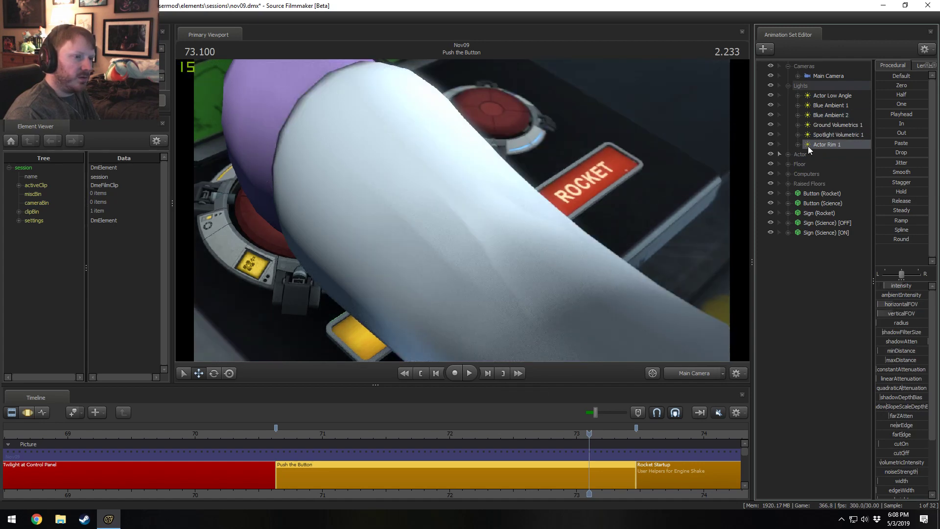
left_click(892, 280)
left_click_drag(889, 287, 887, 286)
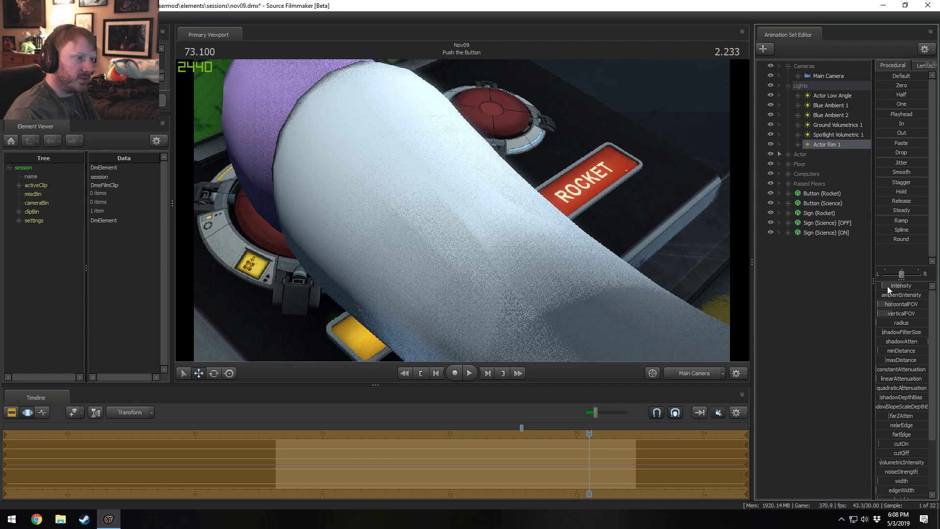
Toggle Spotlight Volumetric 1 and Actor Rim 1 off and on to compare their effect on the arm and buttons.
left_click(838, 134)
left_click(821, 127)
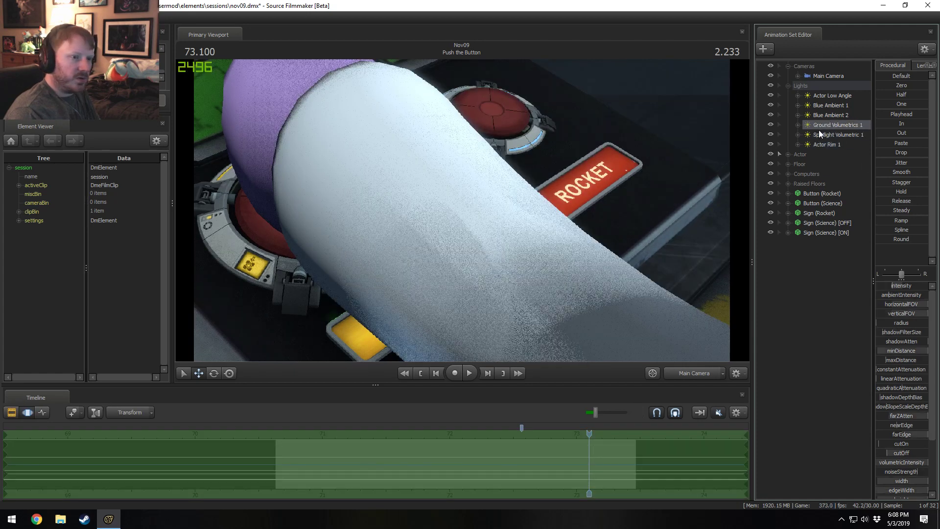
left_click(770, 132)
left_click(769, 132)
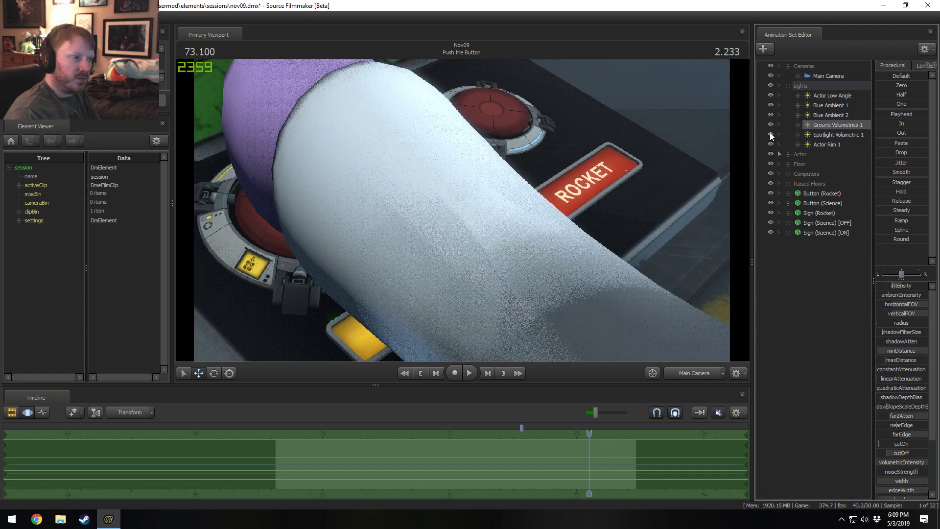
left_click(770, 132)
left_click(770, 135)
left_click(770, 134)
left_click(770, 134)
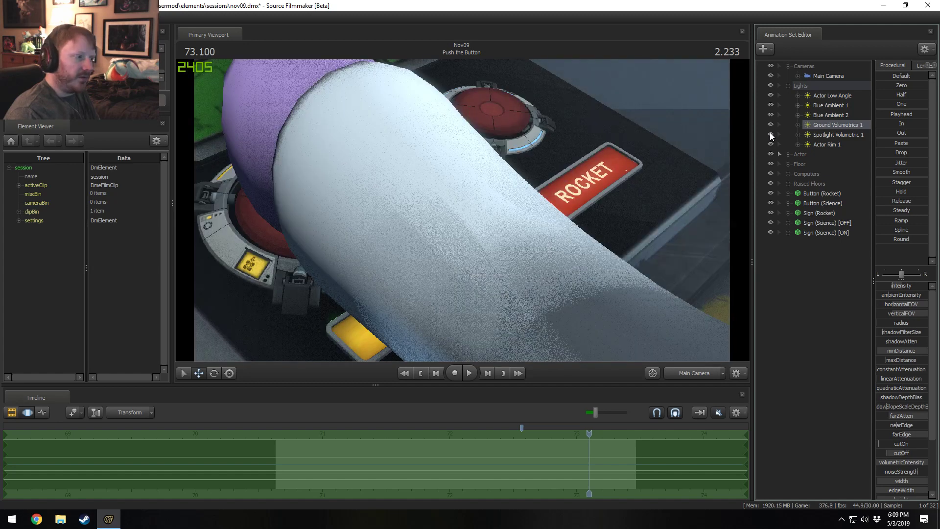
left_click(771, 133)
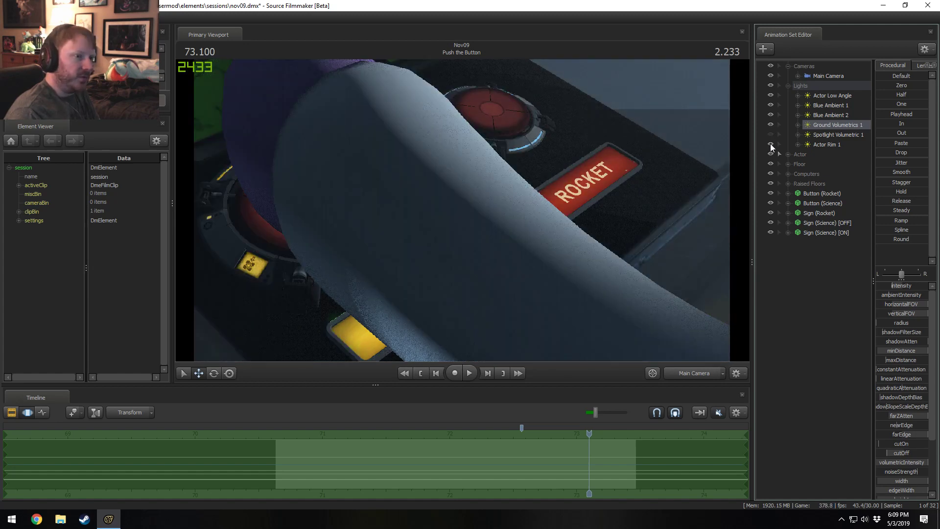
left_click(770, 145)
left_click(770, 144)
left_click(769, 135)
key("F2")
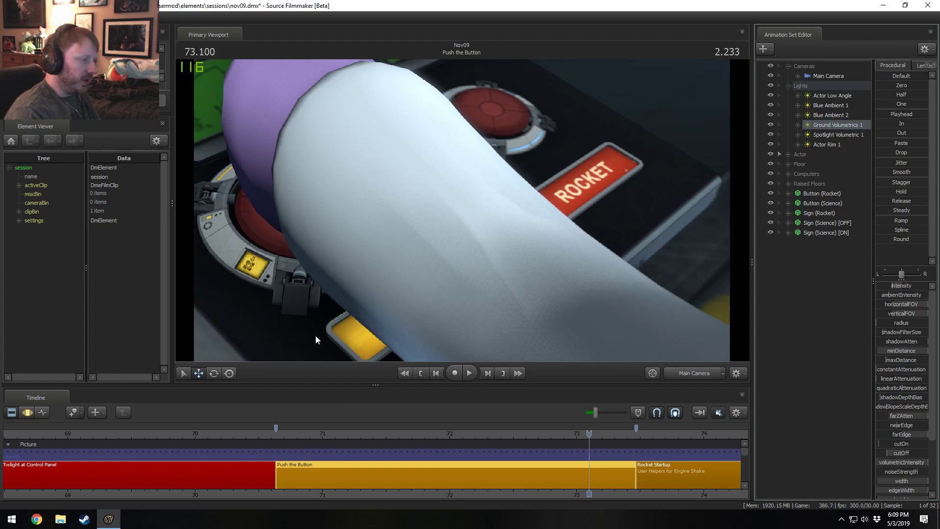
Examine Twilight and the control panel from several angles through the Work Camera, ending back on the Main Camera.
left_click(701, 374)
left_click_drag(582, 289, 686, 368)
key("w")
key("w")
key("s")
key("s")
key("s")
key("w")
key("a")
left_click(691, 372)
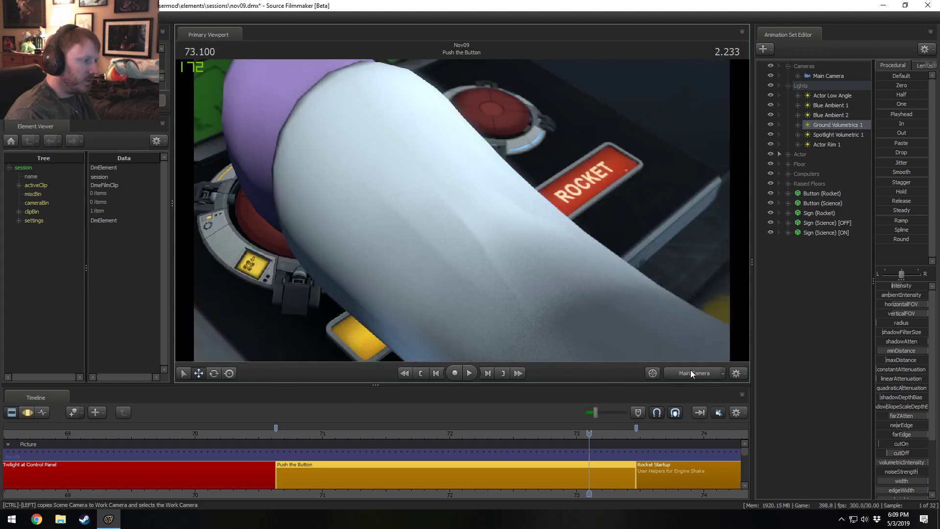
Create an animation set for a new light and load that light into the Primary Viewport.
left_click(806, 297)
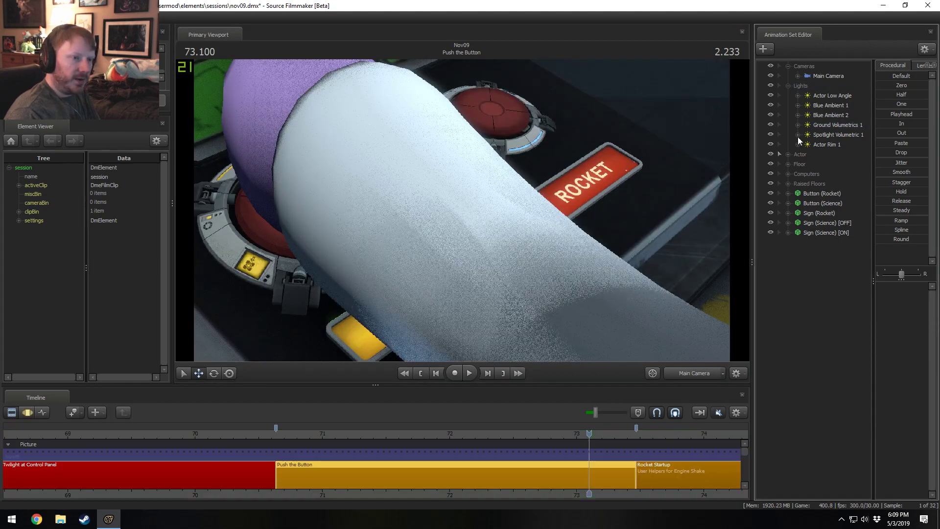
right_click(814, 307)
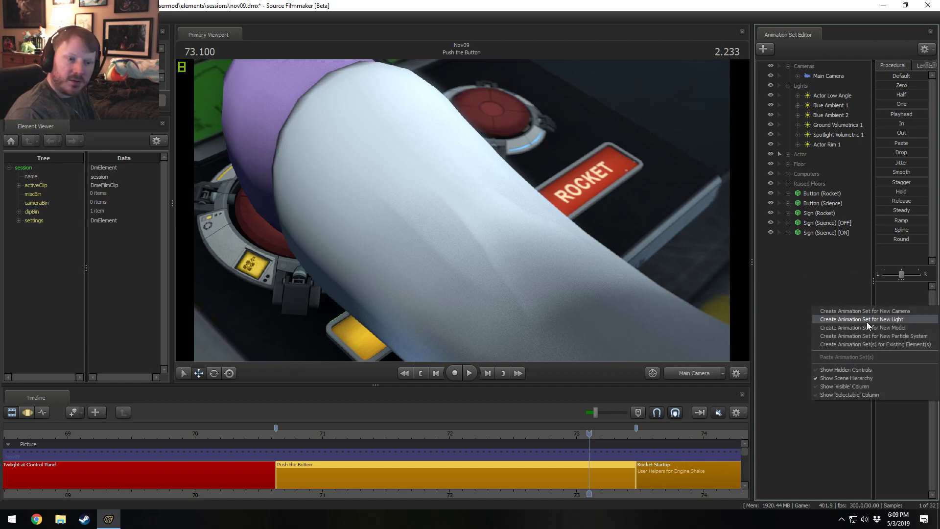
left_click(866, 321)
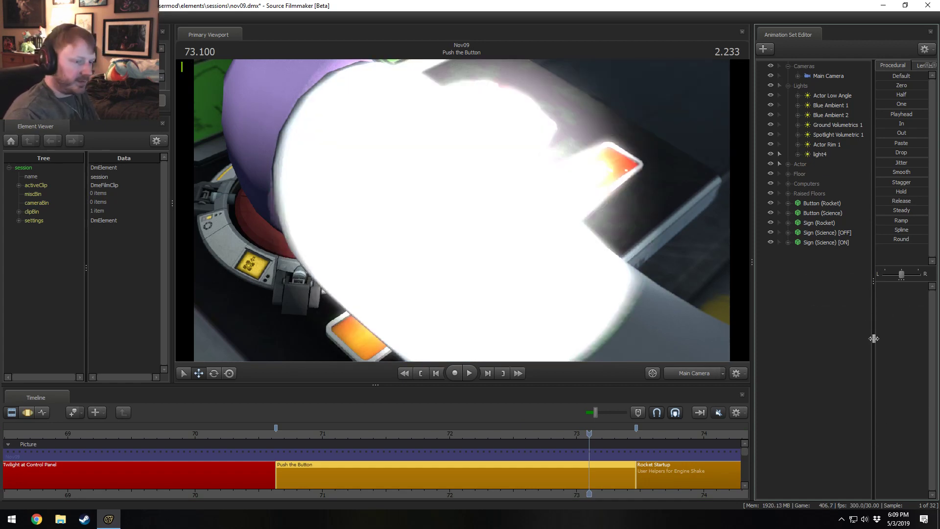
left_click(815, 154)
left_click_drag(815, 156, 641, 188)
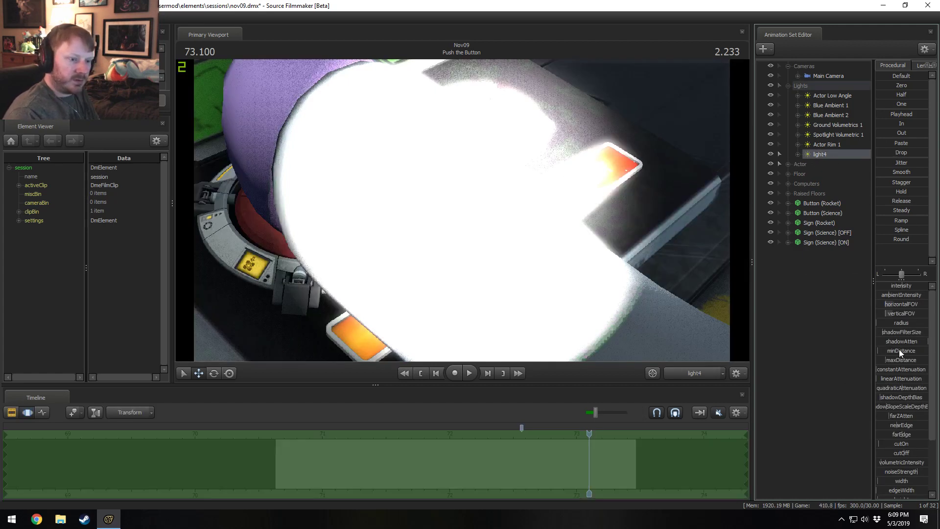
Lower the new light's color_green and color_blue values to tint it orange-red.
scroll(901, 450, "down", 3)
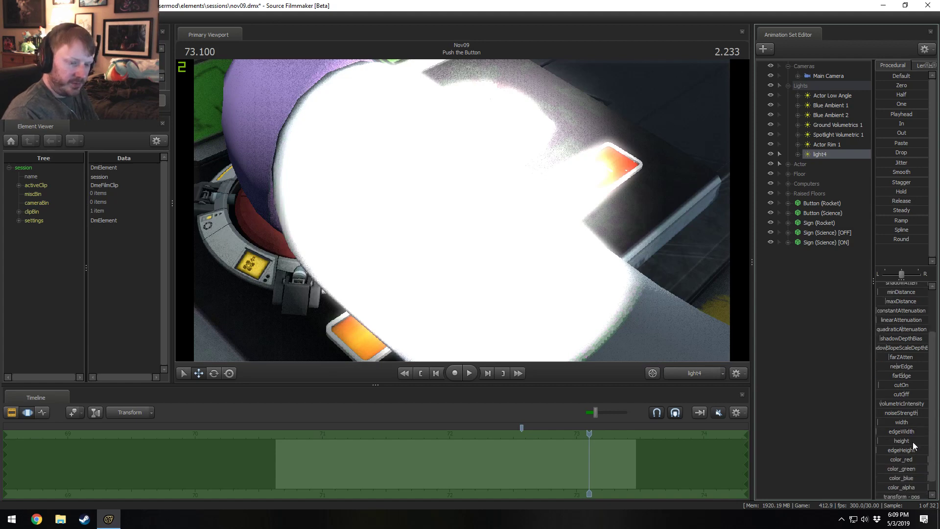
left_click_drag(906, 457, 875, 466)
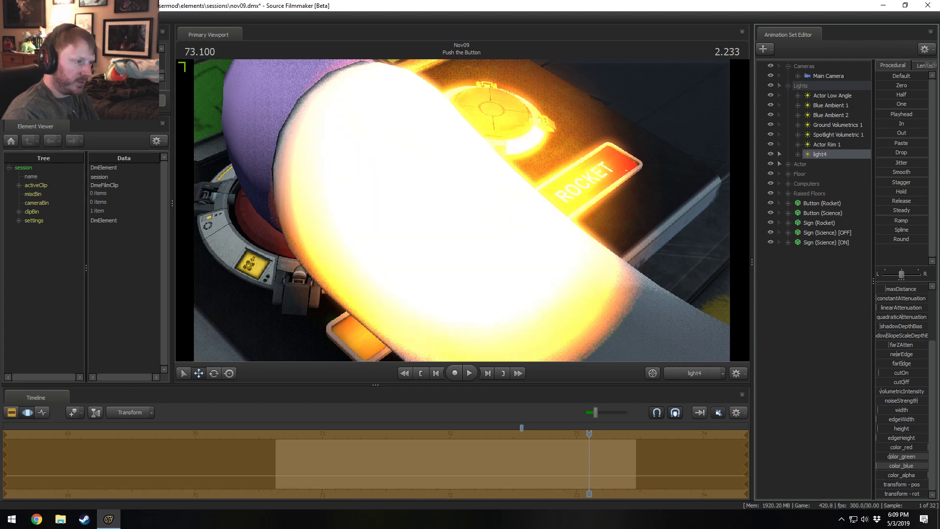
left_click_drag(900, 456, 896, 457)
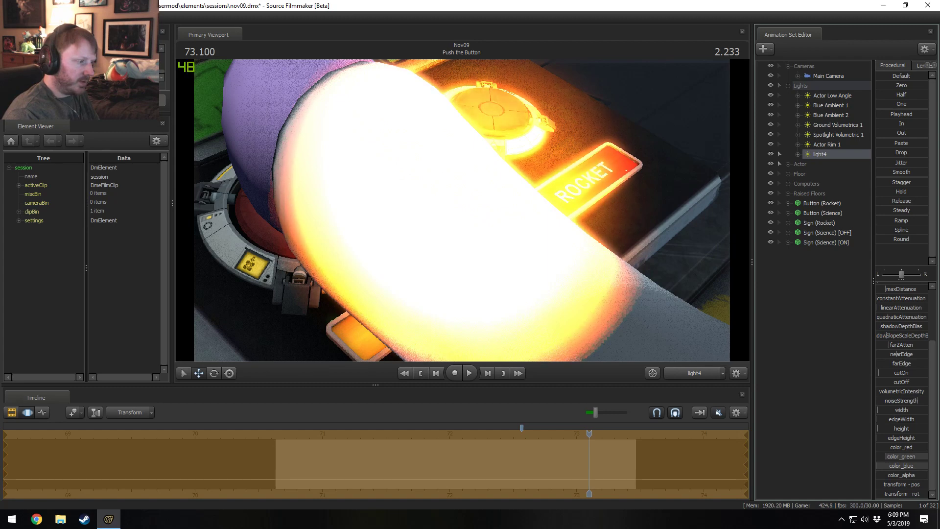
Show the new light's Light element in the Element Viewer and bring its color and intensity attributes into view.
right_click(827, 156)
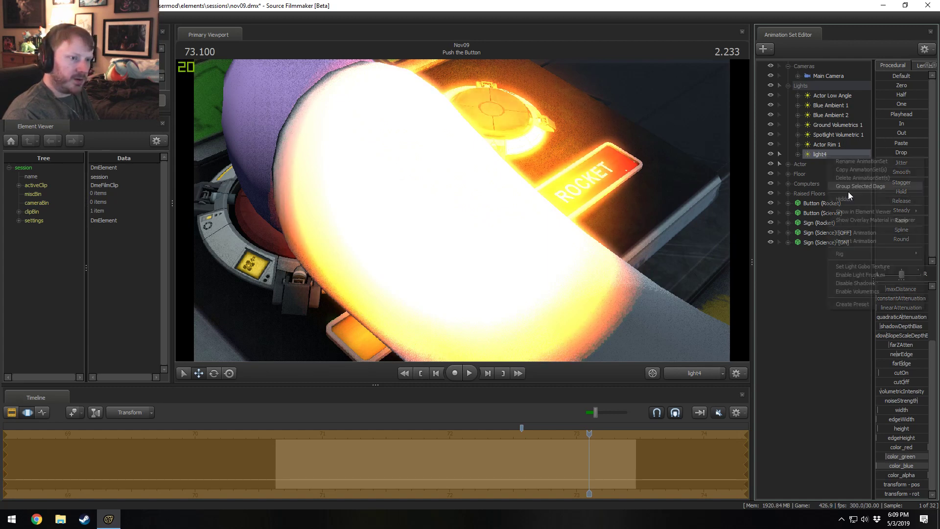
mouse_move(866, 212)
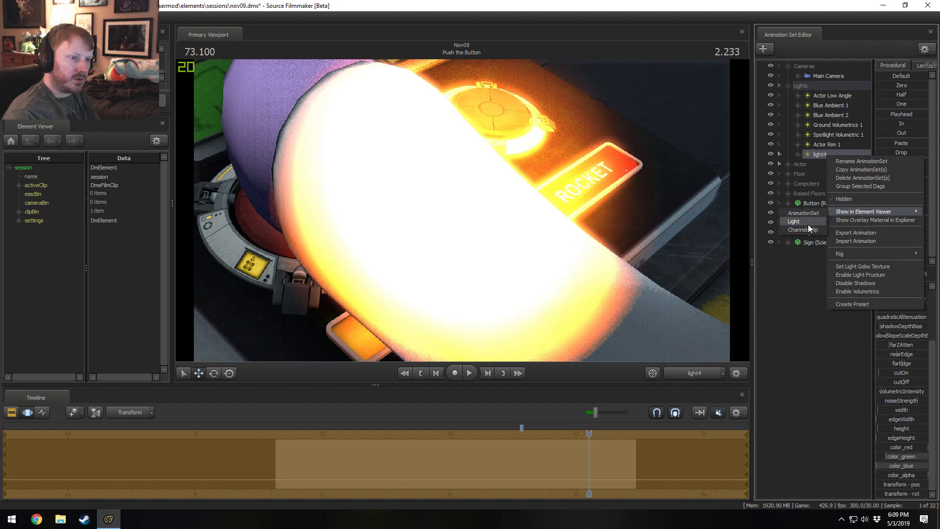
left_click(796, 221)
scroll(101, 209, "down", 1)
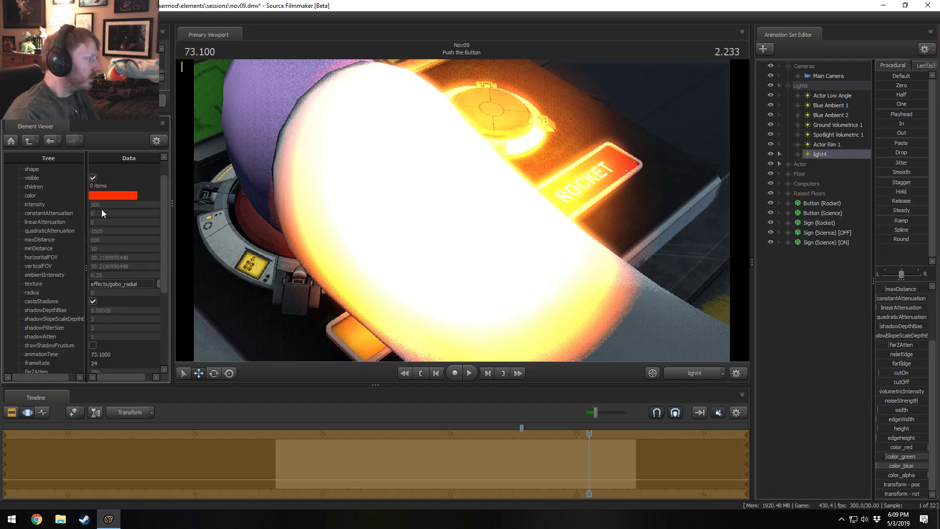
Turn on uberlight for light4 and raise its edgeHeight to soften the beam's vertical falloff.
scroll(106, 294, "down", 3)
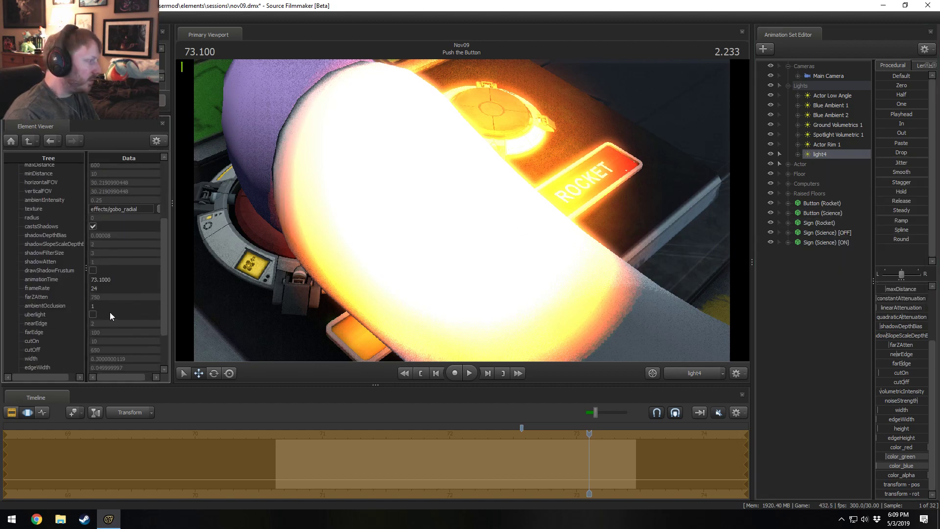
left_click(93, 315)
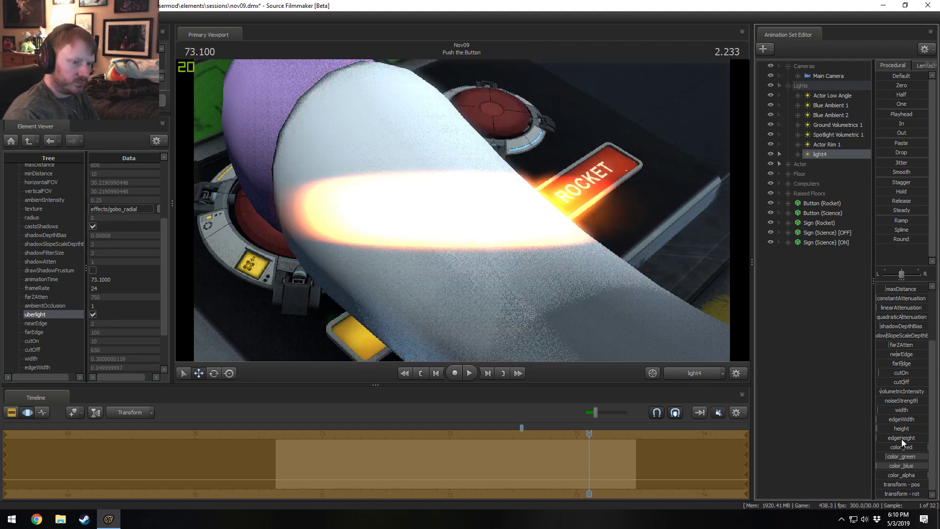
left_click_drag(876, 437, 877, 438)
Remap light4's height slider to a maximum of 0.1 and adjust the height.
right_click(903, 429)
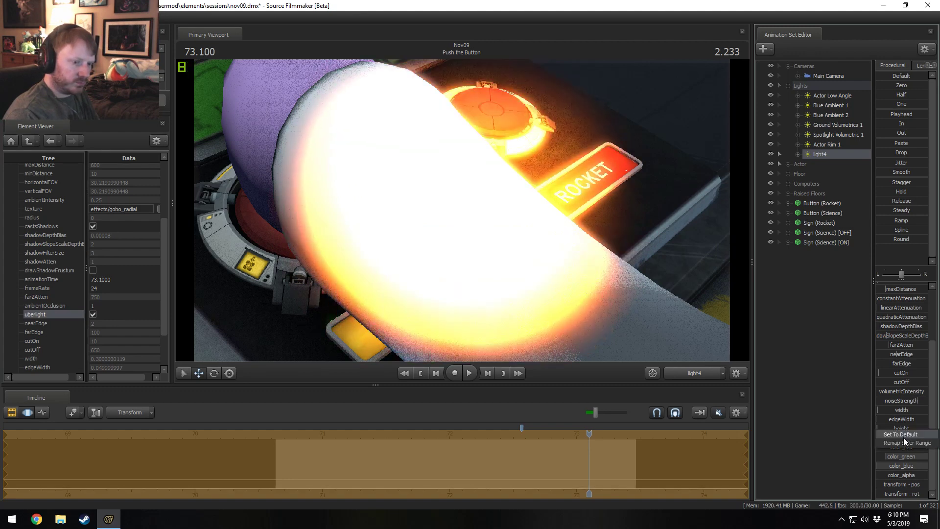
left_click(904, 441)
left_click_drag(477, 255, 424, 259)
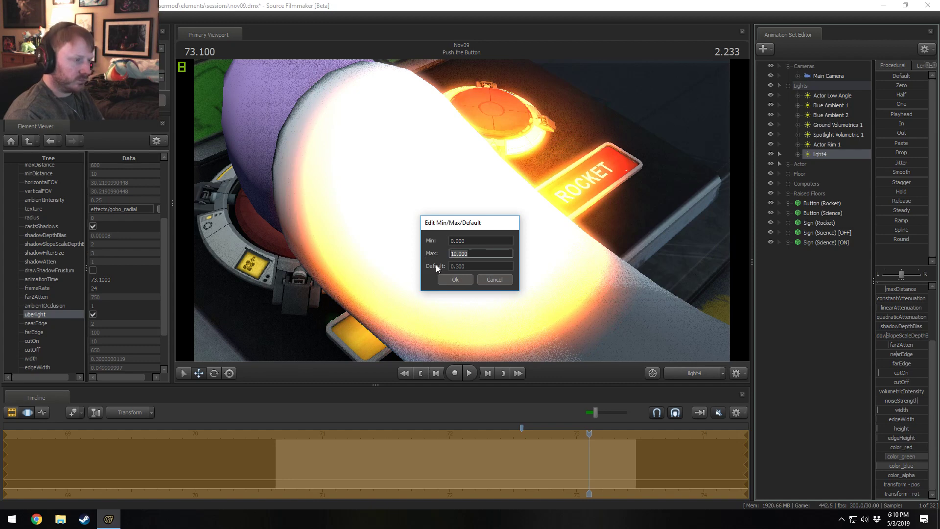
type("0.1")
key("Tab")
type("0.0")
key("Return")
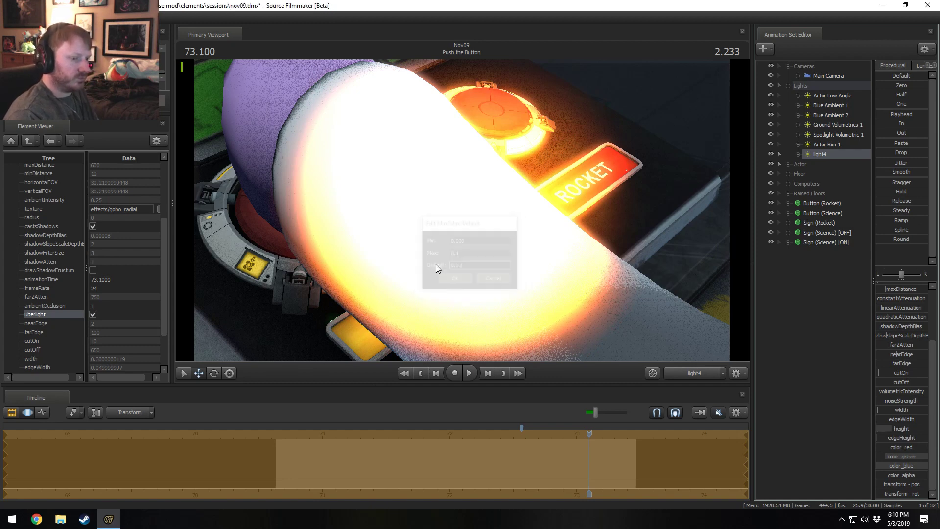
left_click_drag(891, 429, 907, 429)
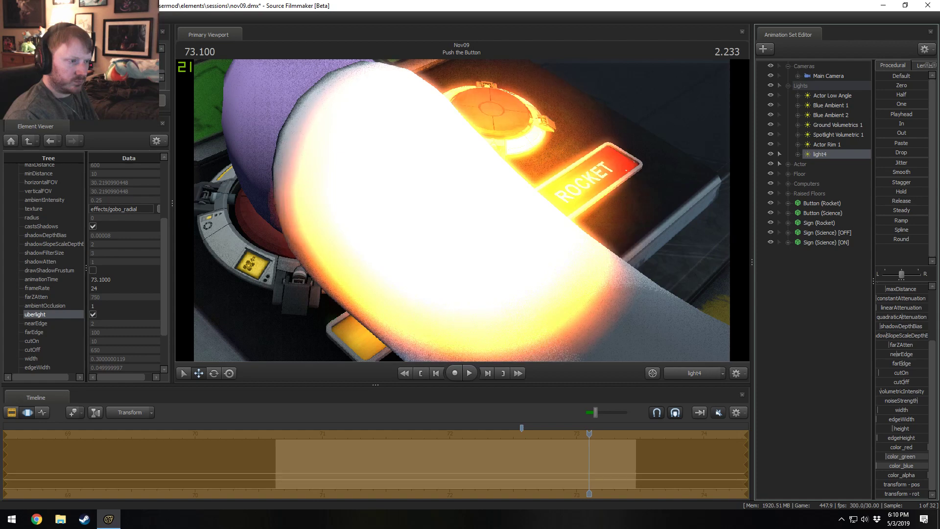
Remap light4's edgeHeight slider to a finer range and lower edgeHeight to tighten the lit band.
right_click(902, 436)
left_click(904, 450)
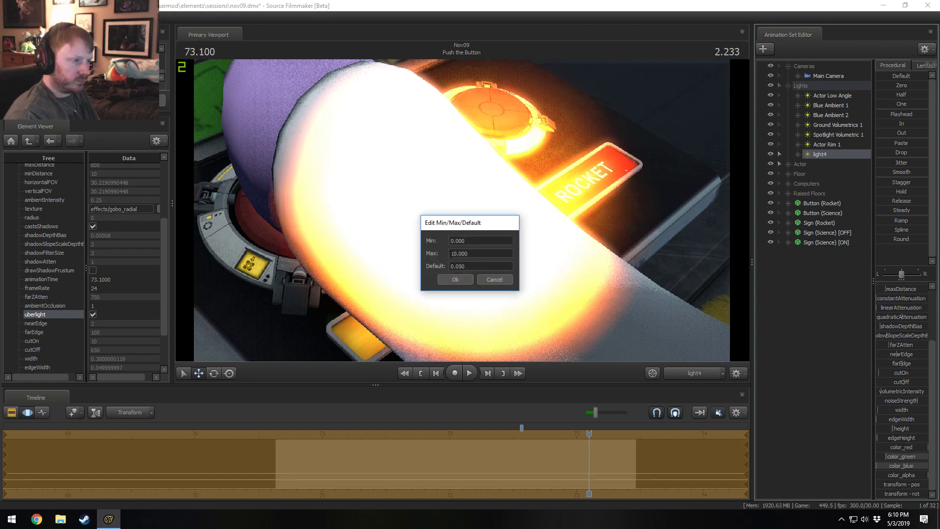
left_click(455, 253)
key("Return")
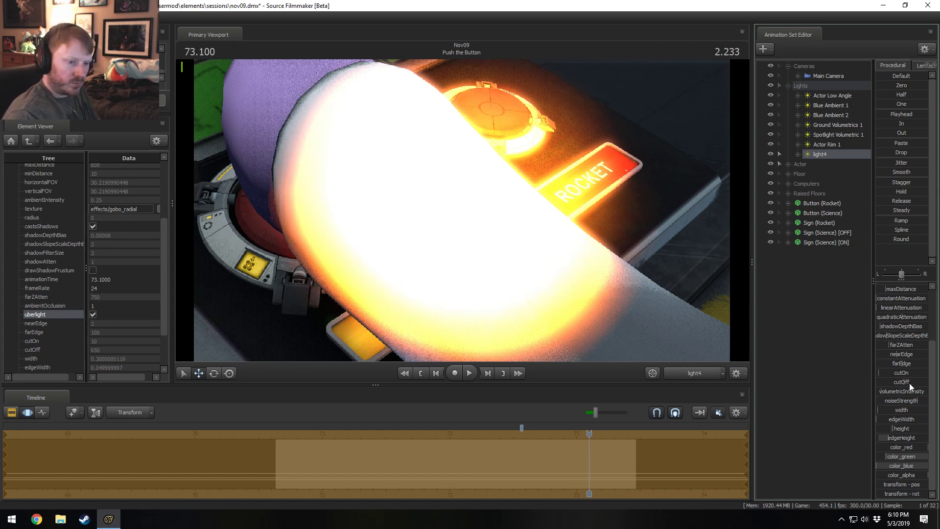
left_click_drag(905, 455, 901, 455)
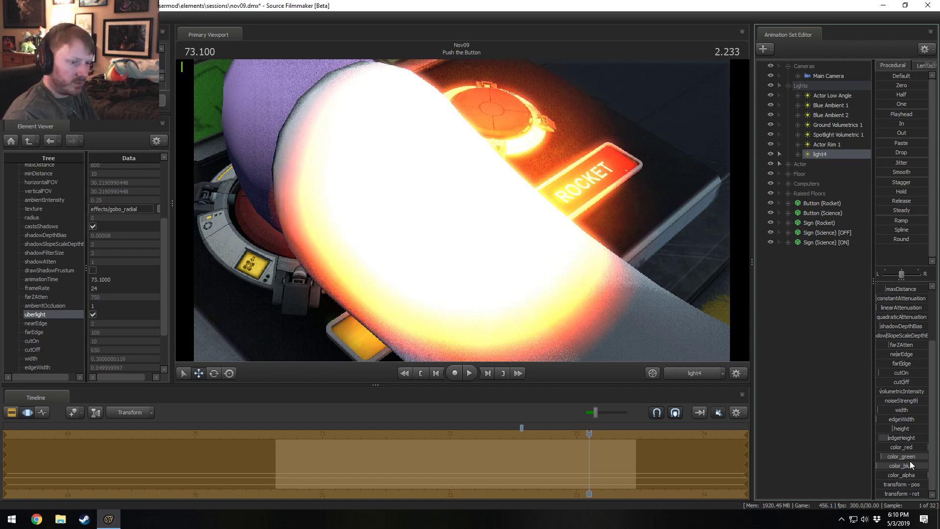
key("ctrl+z")
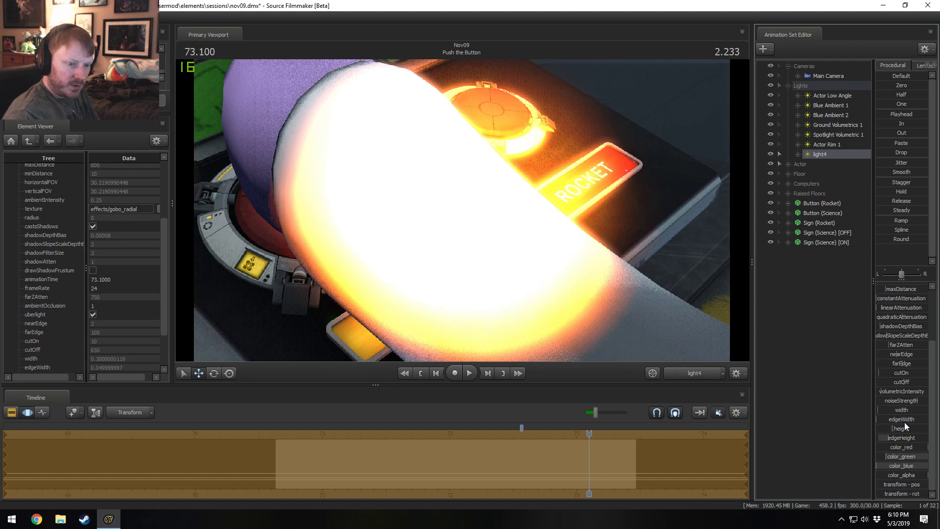
left_click_drag(908, 436, 879, 437)
Lower light4's intensity and move the light away from the foreground arm through its own view.
scroll(899, 277, "up", 6)
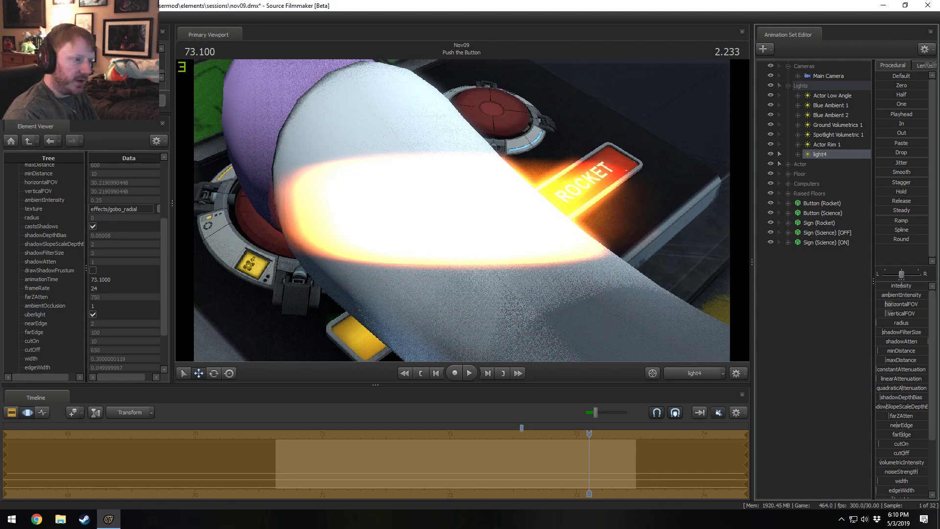
left_click_drag(901, 286, 877, 285)
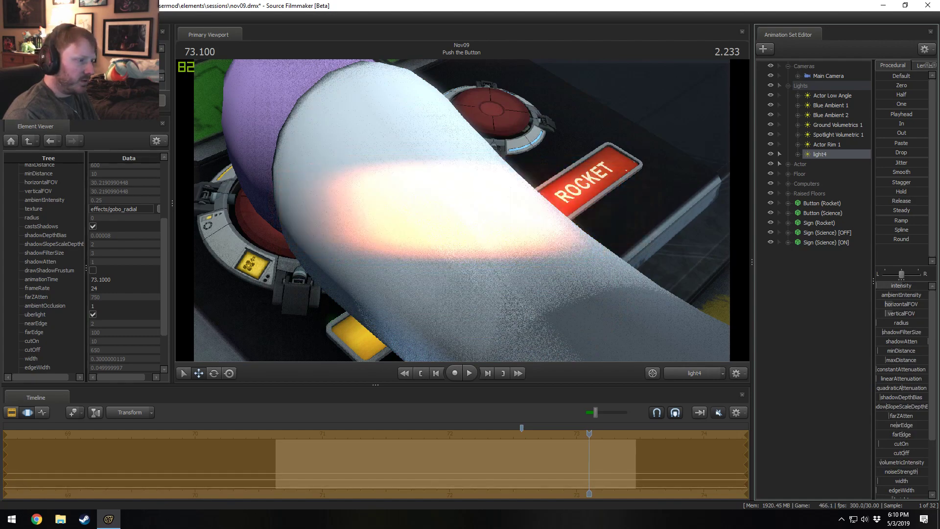
left_click_drag(557, 198, 643, 226)
Open the Secondary Viewport, dock it above the Animation Set Editor and enlarge it to preview the Main Camera.
right_click(41, 123)
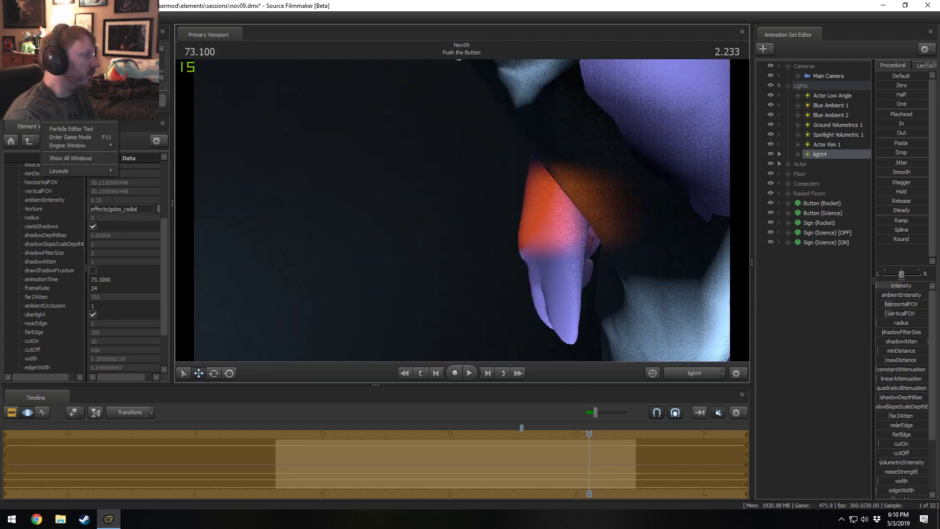
left_click(71, 73)
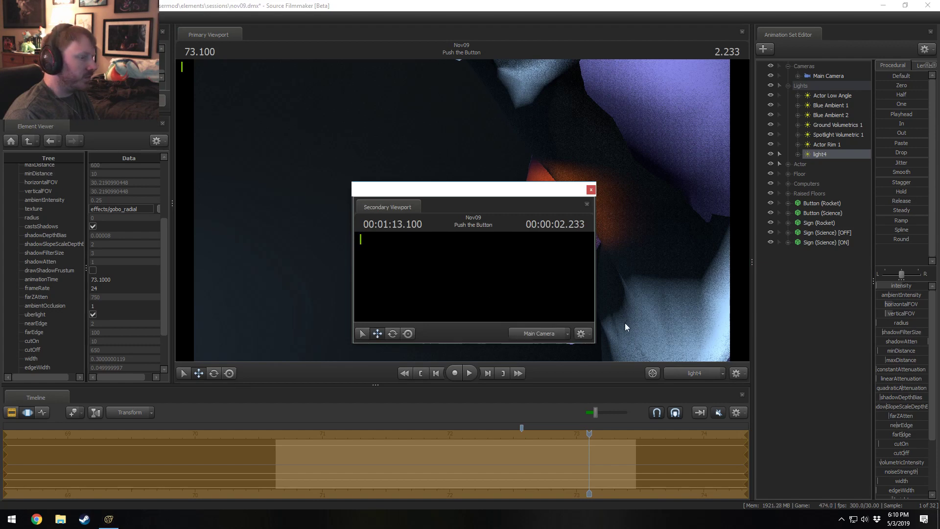
left_click_drag(401, 209, 839, 249)
left_click_drag(720, 292, 703, 295)
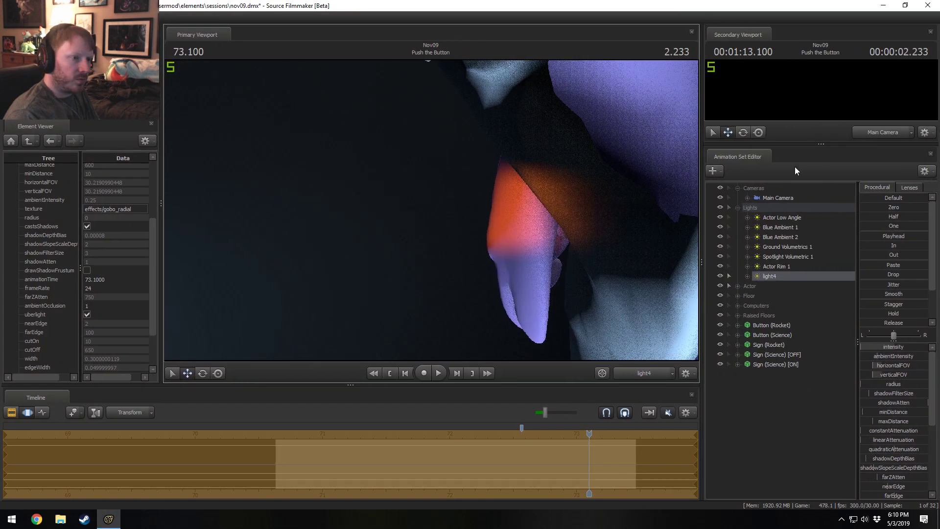
left_click_drag(800, 146, 800, 229)
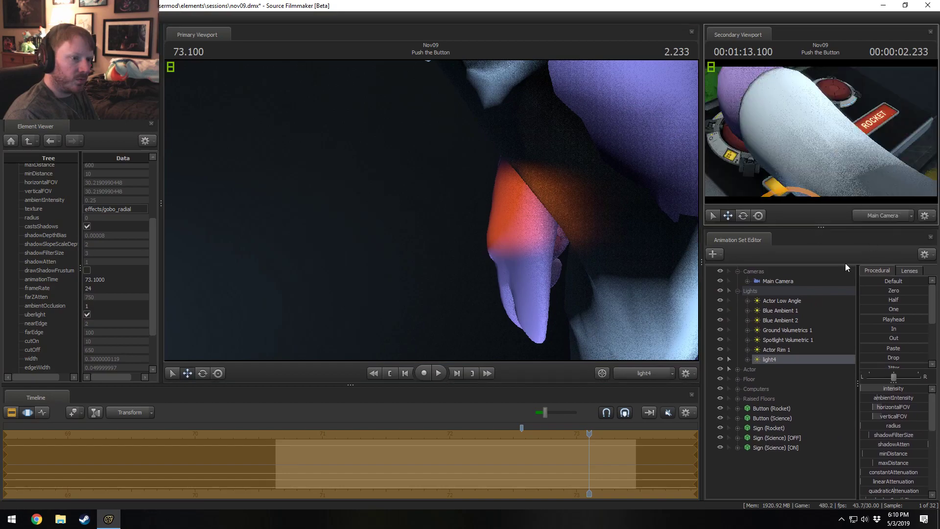
Reposition light4 through its own view to light the underside of the arm, and disable its shadows.
left_click_drag(582, 286, 612, 360)
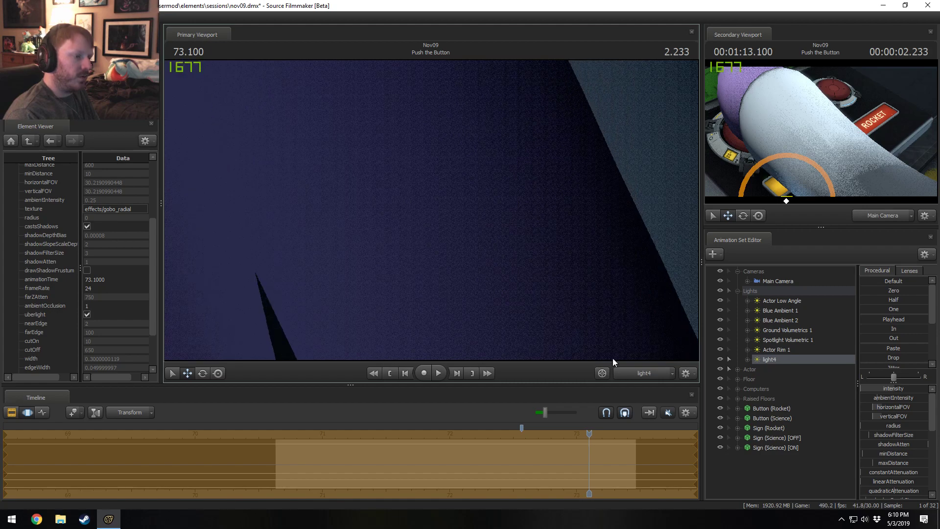
right_click(779, 366)
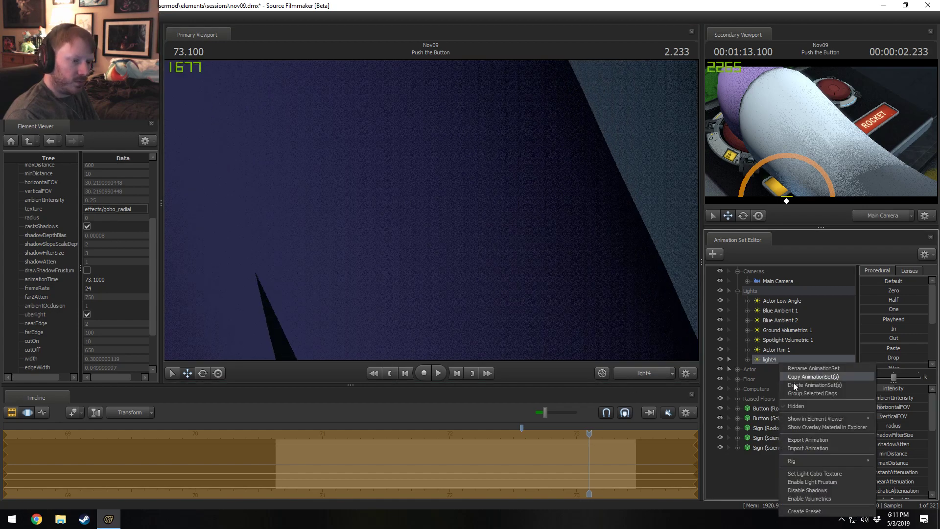
left_click(810, 493)
mouse_move(431, 210)
left_mouse_down()
mouse_move(433, 222)
mouse_move(431, 212)
left_mouse_up()
Remap the slider ranges of light4's edgeWidth and width for finer control.
scroll(891, 463, "down", 5)
scroll(891, 462, "down", 3)
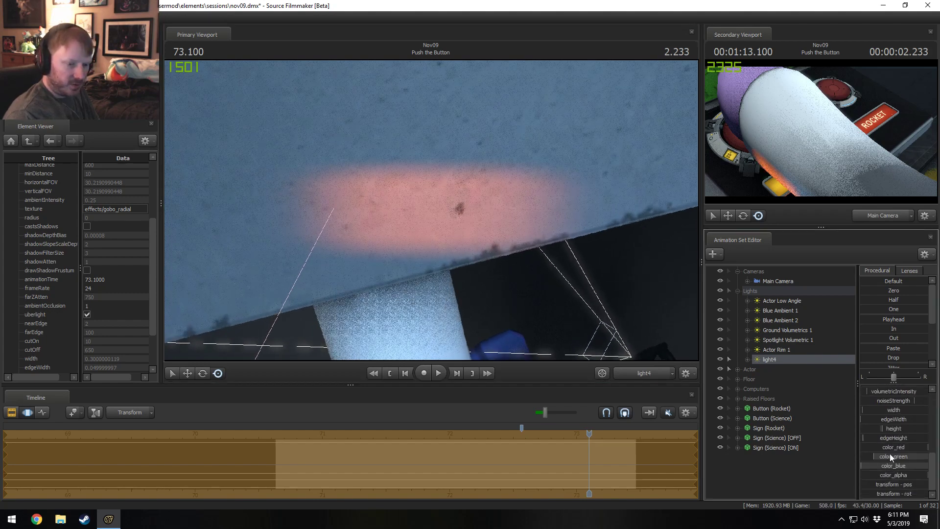
right_click(889, 422)
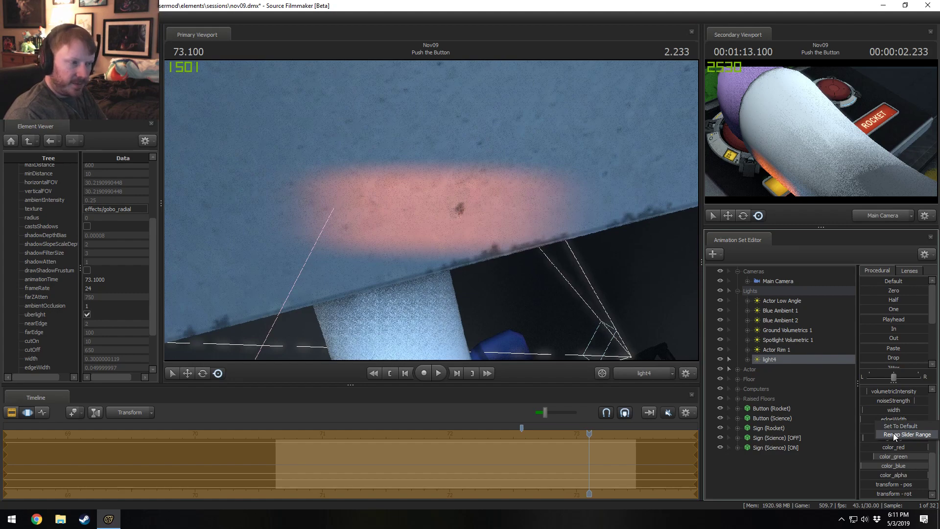
left_click(862, 420)
right_click(866, 418)
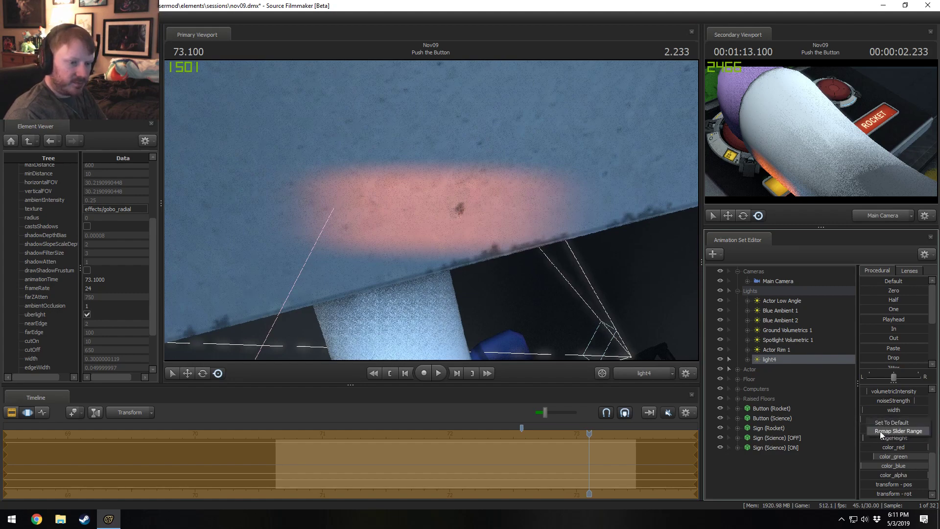
left_click(882, 431)
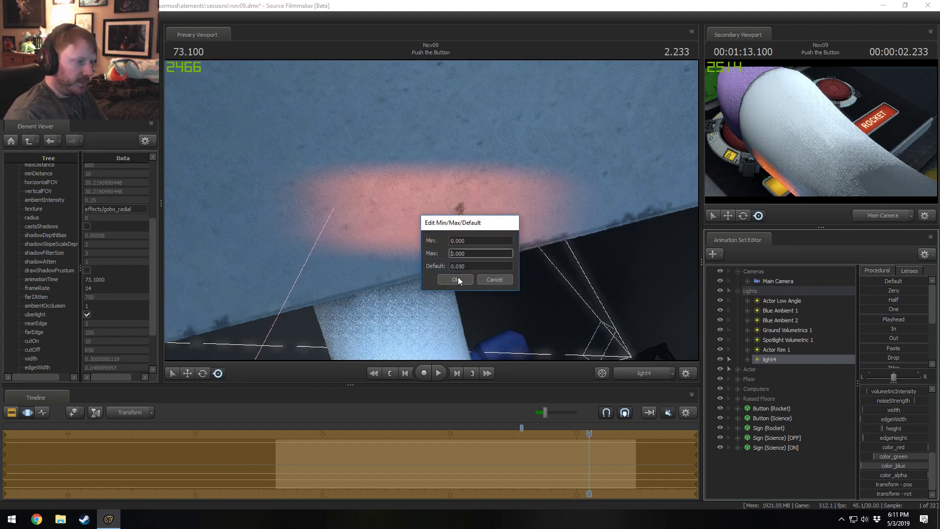
key("Return")
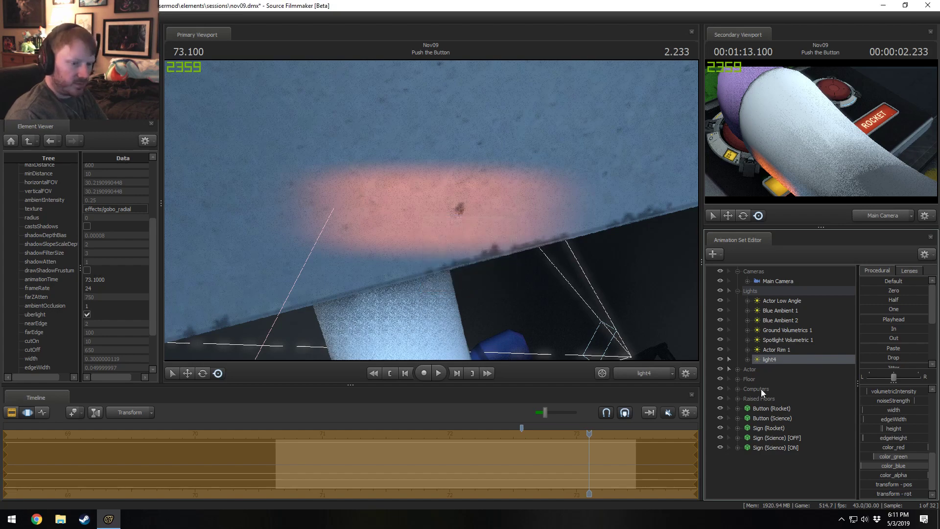
right_click(898, 407)
left_click(903, 417)
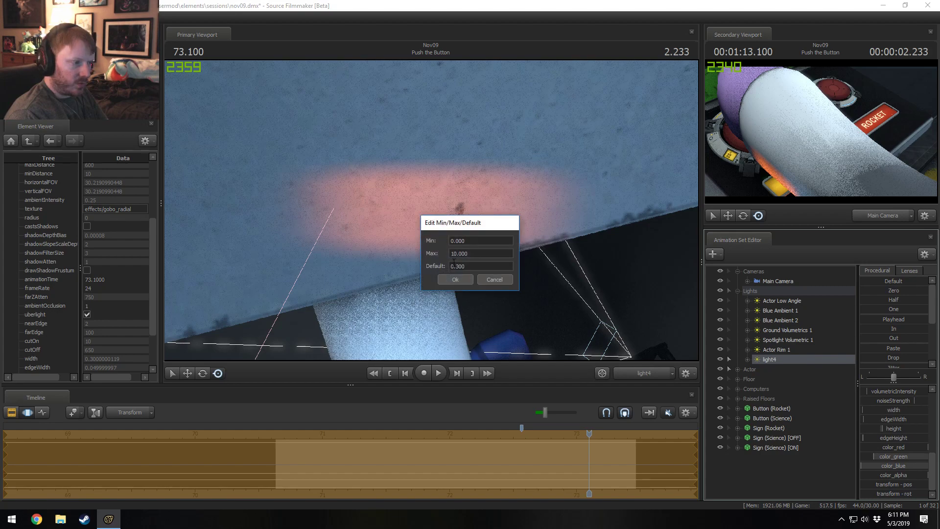
key("Return")
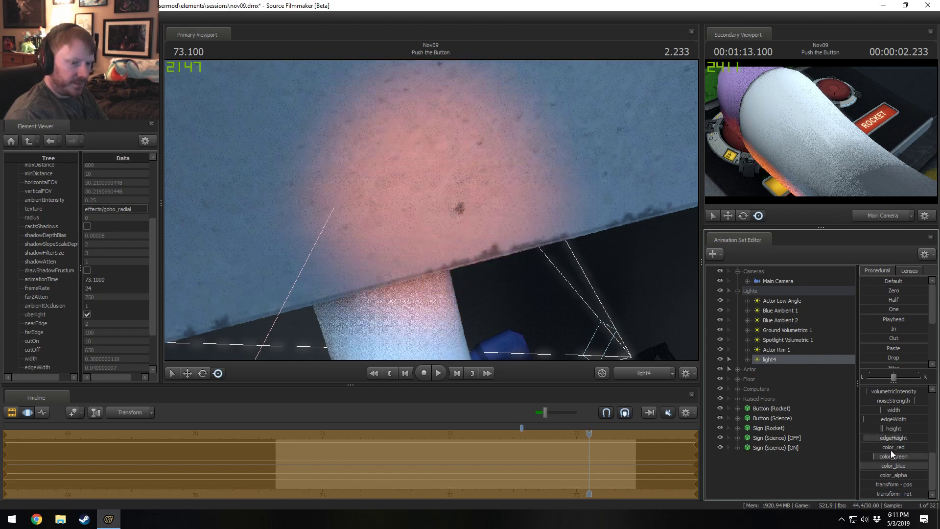
Set light4's width to about 0.02 and edgeWidth to about 0.09, increase its height and rotate the light.
mouse_move(891, 429)
left_mouse_down()
mouse_move(905, 432)
mouse_move(872, 416)
mouse_move(893, 418)
left_mouse_up()
mouse_move(470, 216)
left_mouse_down()
mouse_move(509, 235)
mouse_move(500, 240)
mouse_move(431, 211)
mouse_move(463, 205)
mouse_move(452, 198)
mouse_move(465, 213)
mouse_move(422, 209)
mouse_move(462, 213)
mouse_move(452, 223)
mouse_move(460, 213)
mouse_move(461, 224)
left_mouse_up()
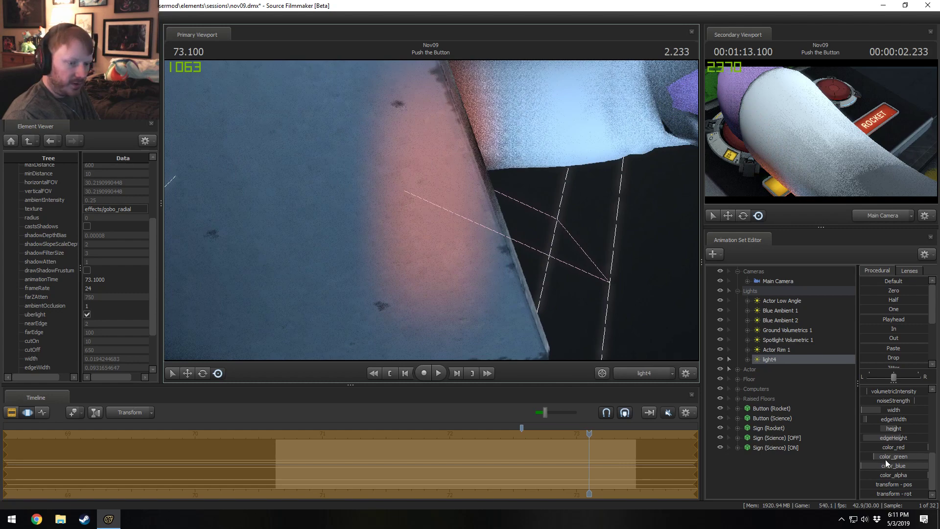
Raise light4's color_green for a more orange tint and re-aim the light along the panel edge and arm.
left_click_drag(895, 455, 907, 464)
key("F2")
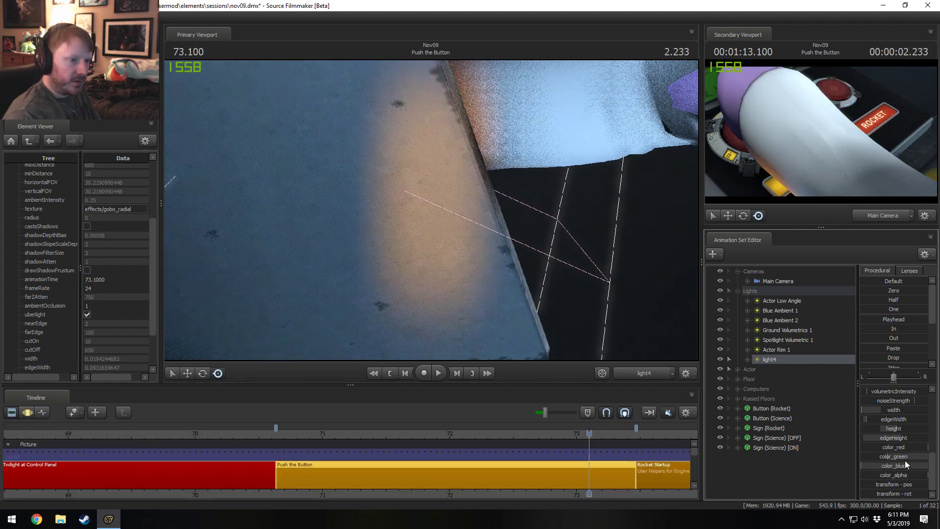
key("F3")
left_click_drag(404, 289, 396, 314)
left_click_drag(419, 230, 431, 210)
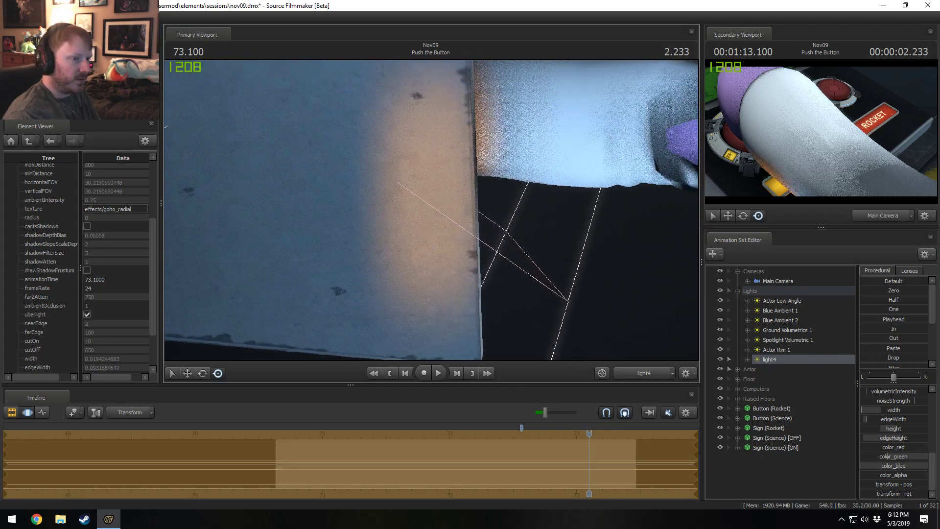
Hide and show light4 to compare the Main Camera shot with and without its glow on the arm.
key("F2")
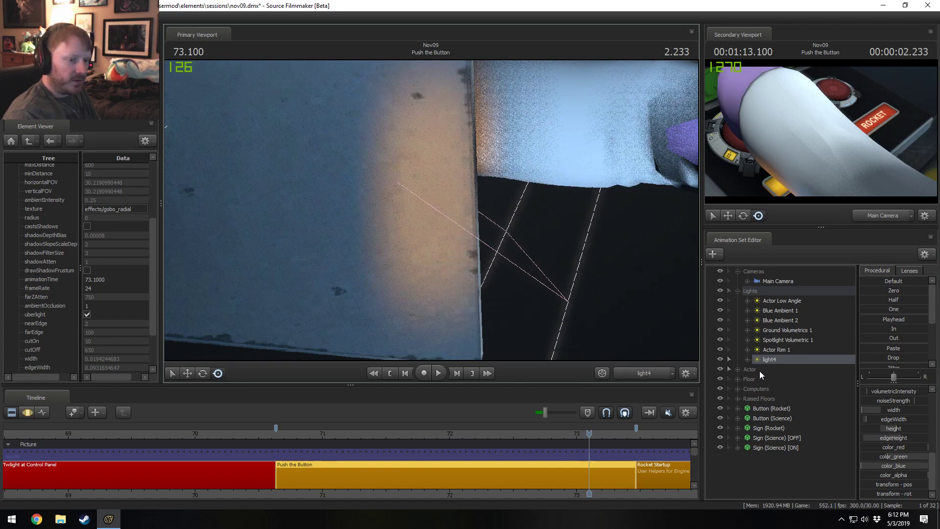
left_click(719, 358)
left_click(719, 357)
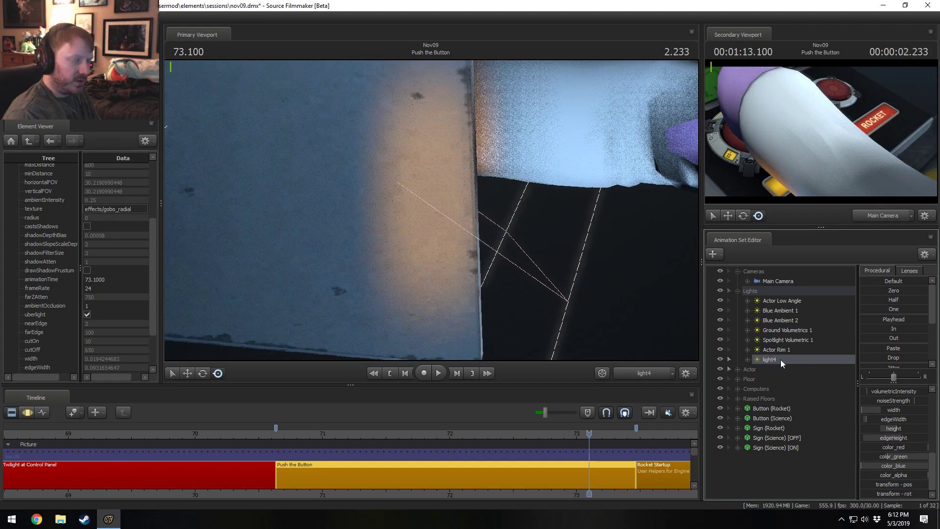
left_click(458, 266)
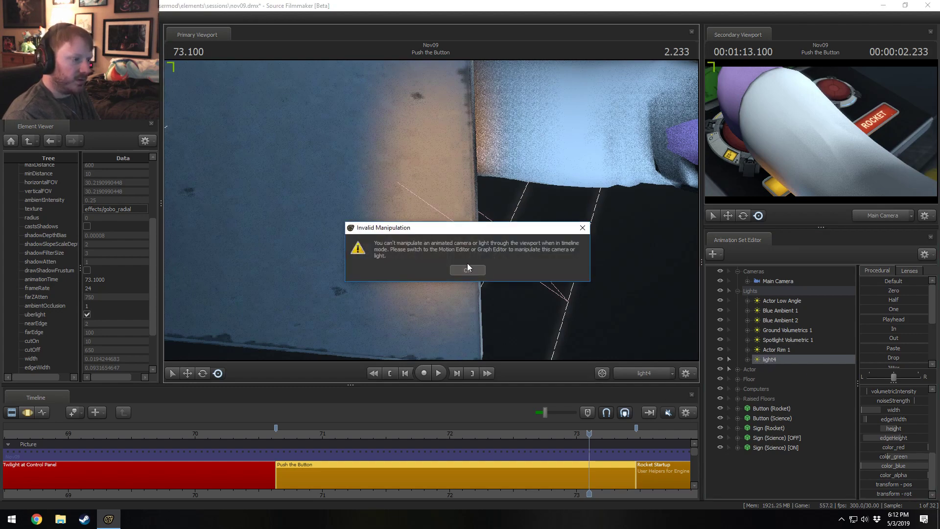
left_click(467, 269)
left_click(652, 375)
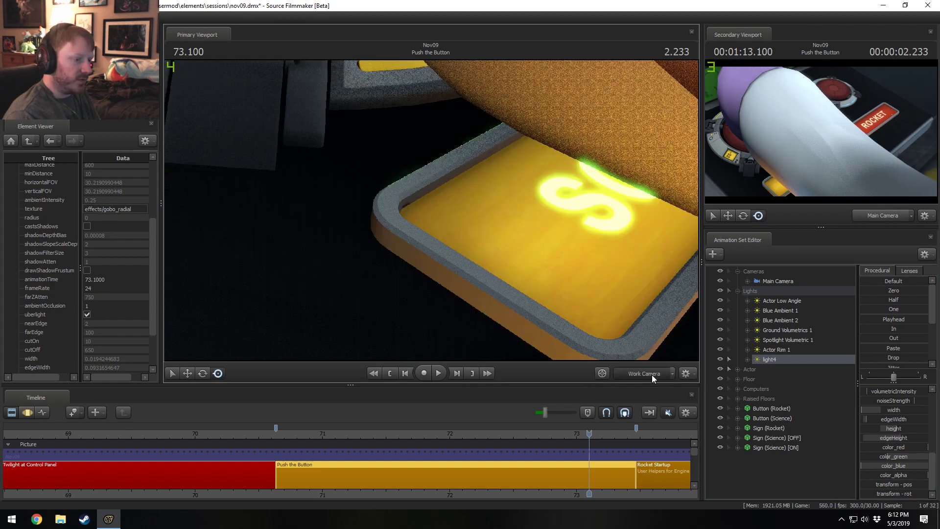
left_click(651, 374)
Reposition light4 beside the arm in the Motion Editor and raise its cutOn distance to about 31.6.
left_click_drag(761, 363, 486, 168)
key("ctrl+F2")
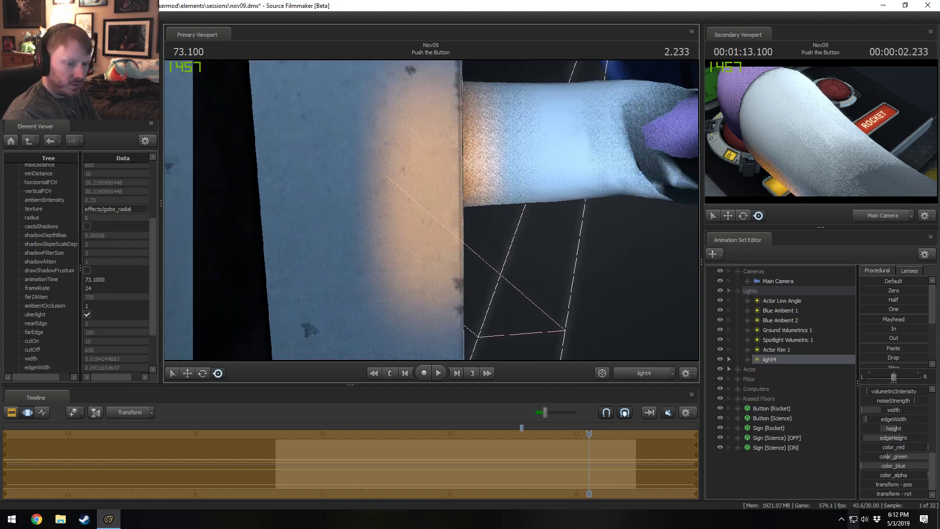
scroll(898, 422, "up", 2)
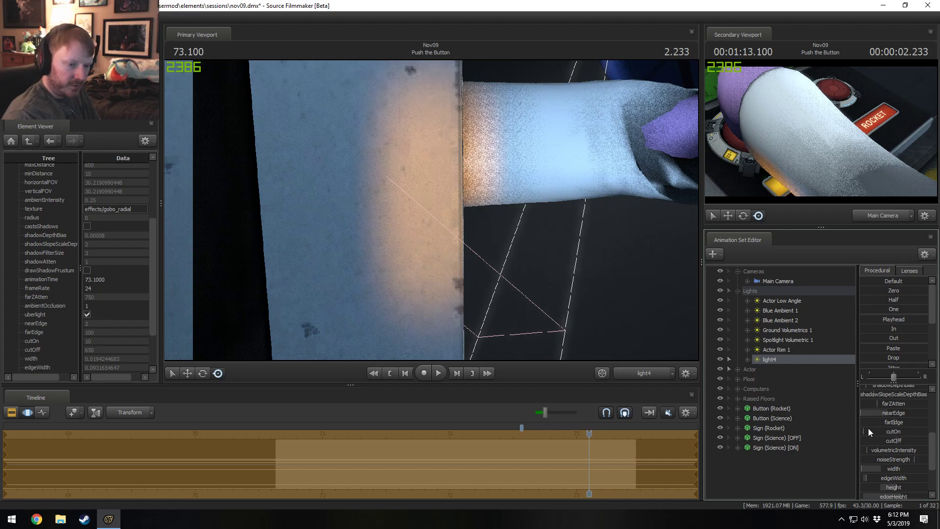
left_click_drag(868, 427, 876, 427)
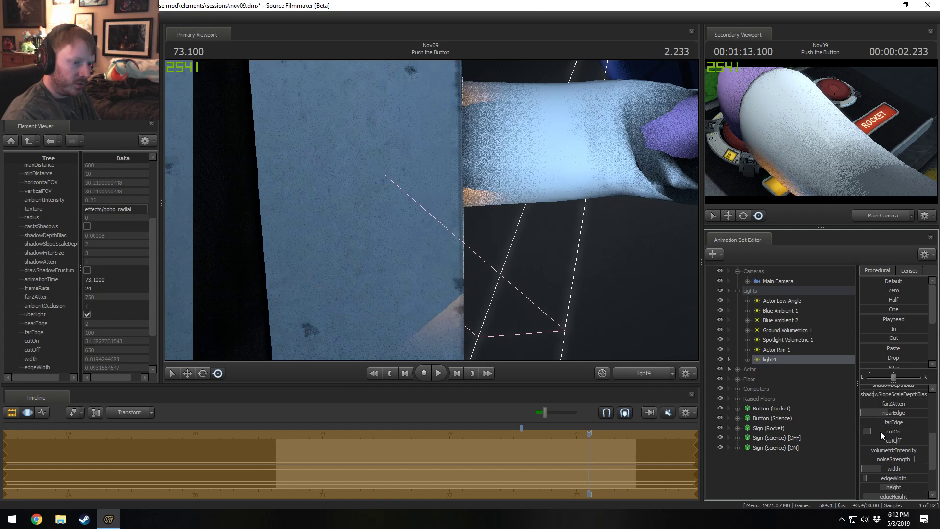
Remap light4's intensity control to a narrower range, with minimum 0, maximum 100 and default 50.
left_click_drag(876, 428, 876, 427)
mouse_move(584, 467)
left_mouse_down()
mouse_move(529, 458)
mouse_move(589, 460)
left_mouse_up()
key("F2")
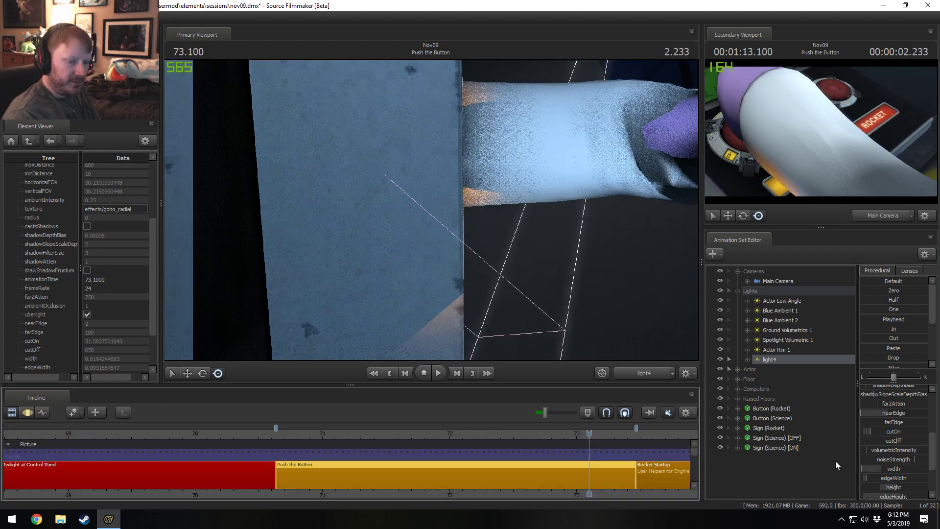
scroll(874, 475, "down", 2)
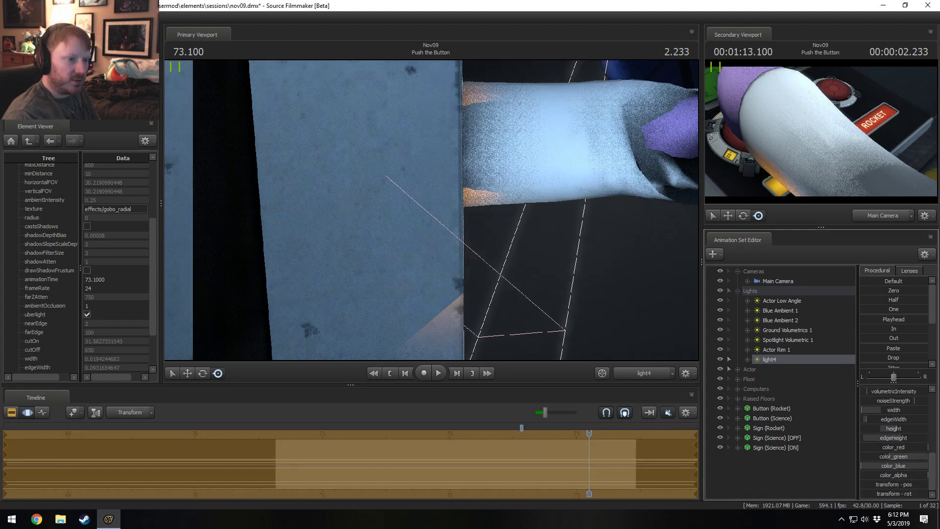
scroll(890, 440, "up", 5)
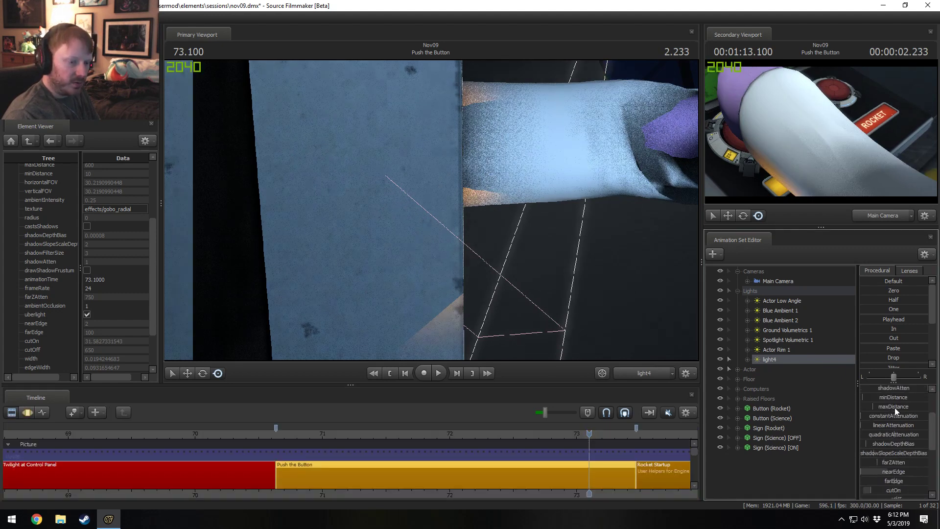
right_click(899, 389)
left_click(905, 400)
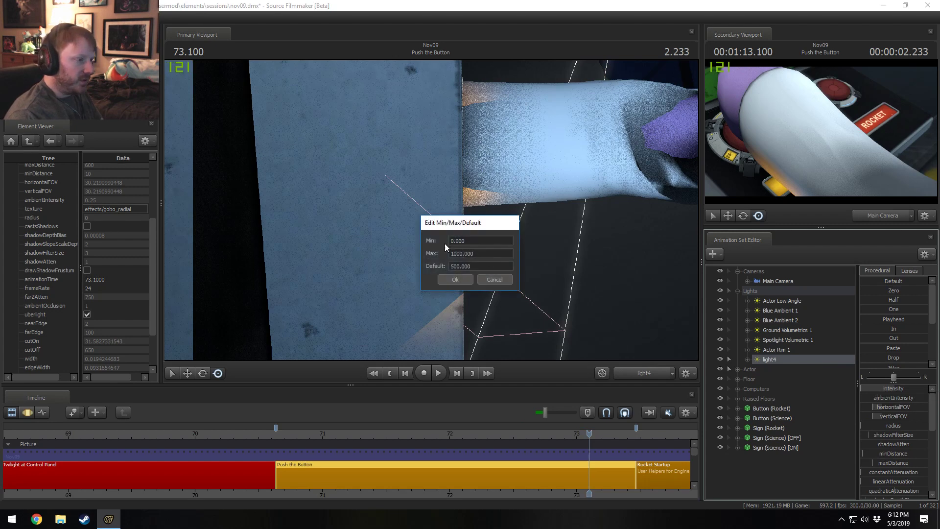
left_click(455, 279)
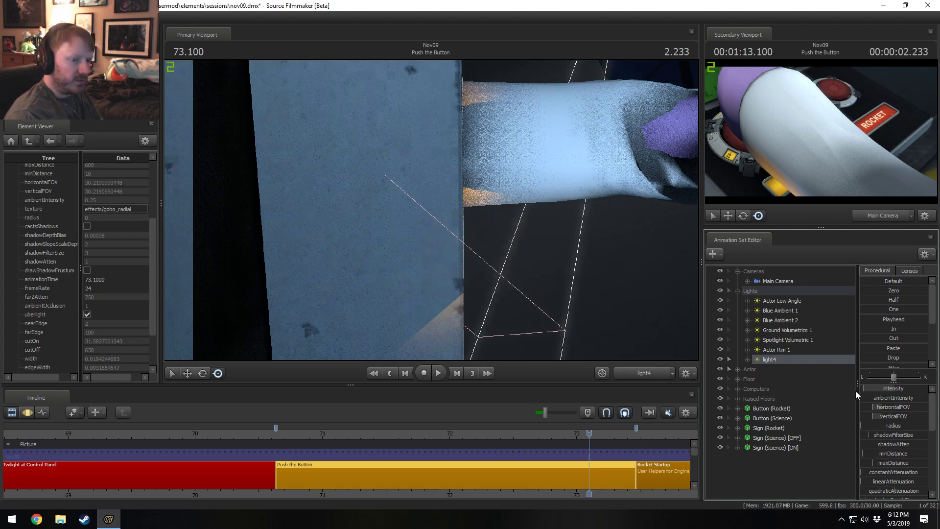
left_click(879, 400)
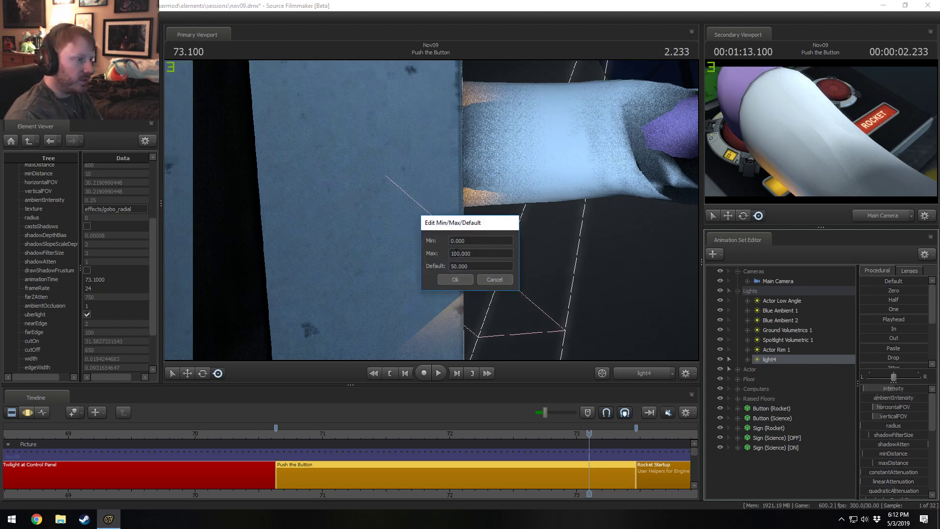
left_click(459, 278)
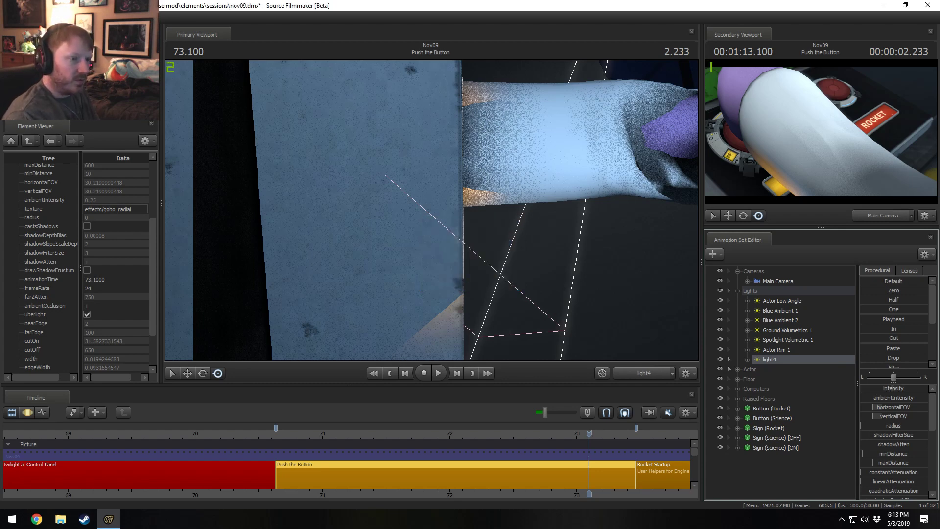
Select the time range up to about 72.633 in the Motion Editor, with a short falloff ending at about 72.7.
key("F2")
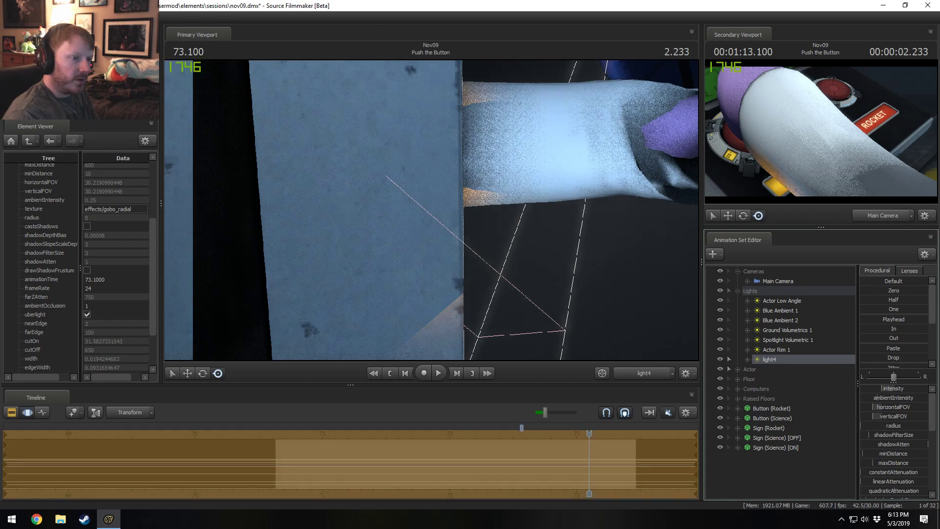
key("F2")
key("F3")
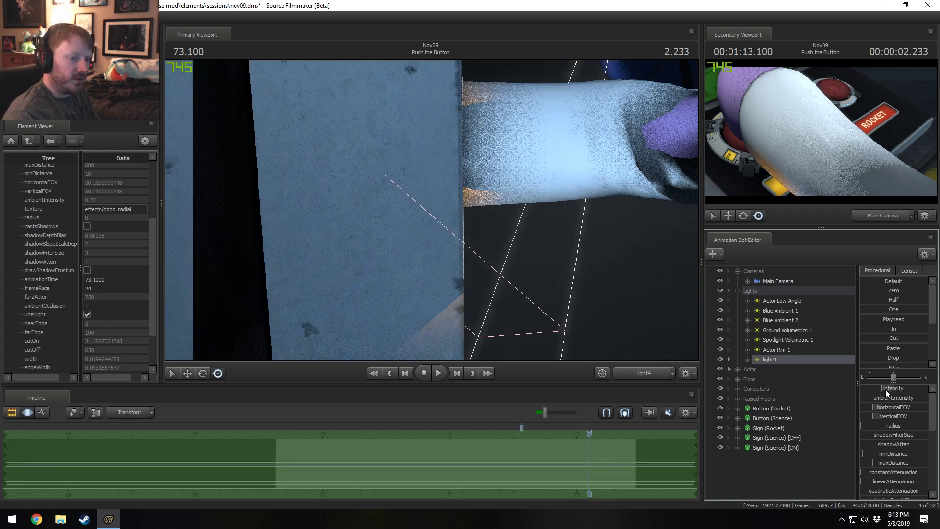
key("F2")
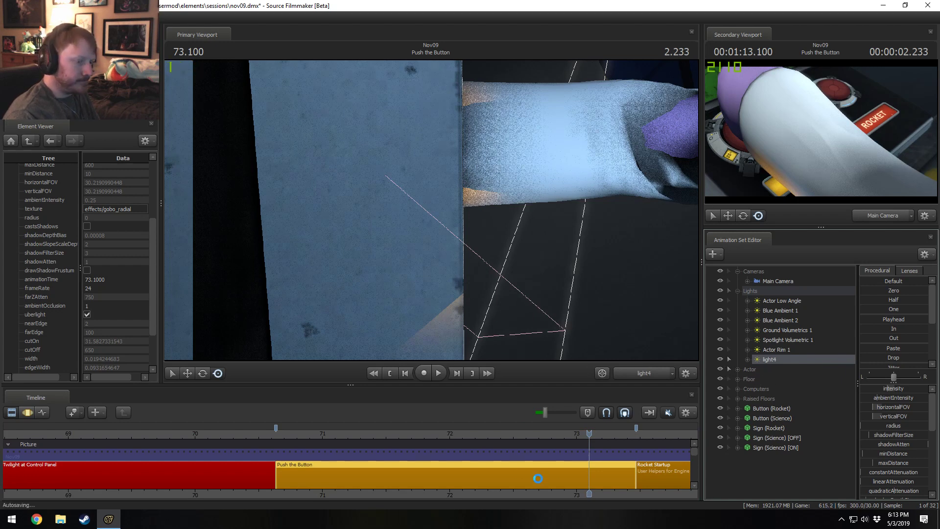
key("F3")
mouse_move(486, 466)
left_mouse_down()
mouse_move(461, 466)
mouse_move(535, 477)
mouse_move(74, 475)
left_mouse_up()
key("F2")
key("F4")
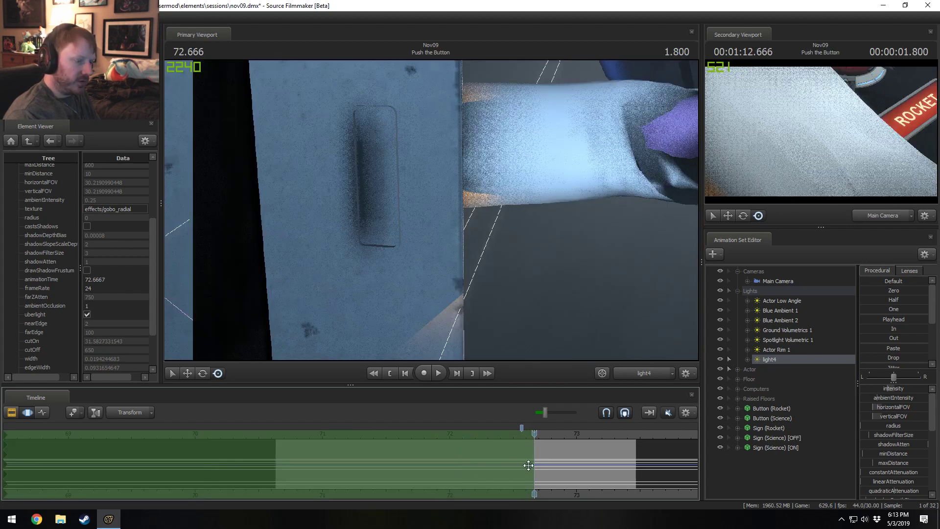
scroll(534, 460, "up", 3)
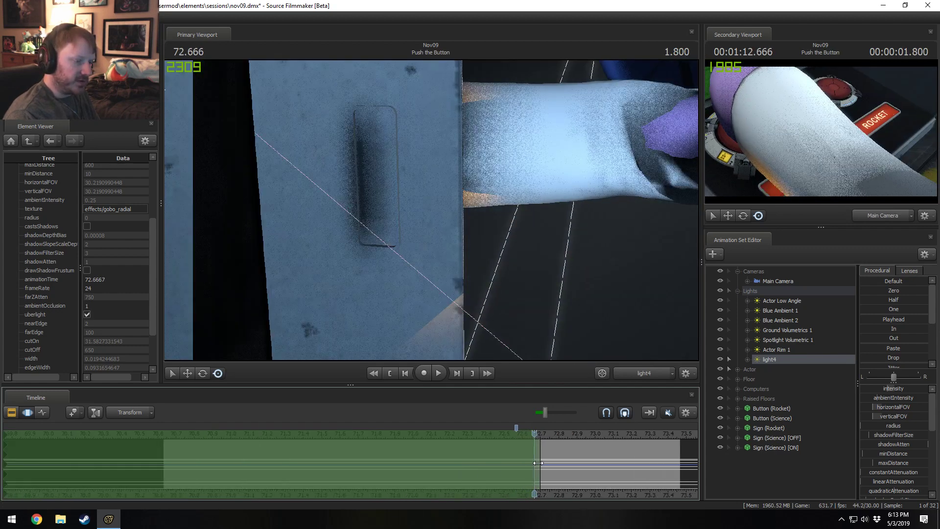
left_click(525, 436)
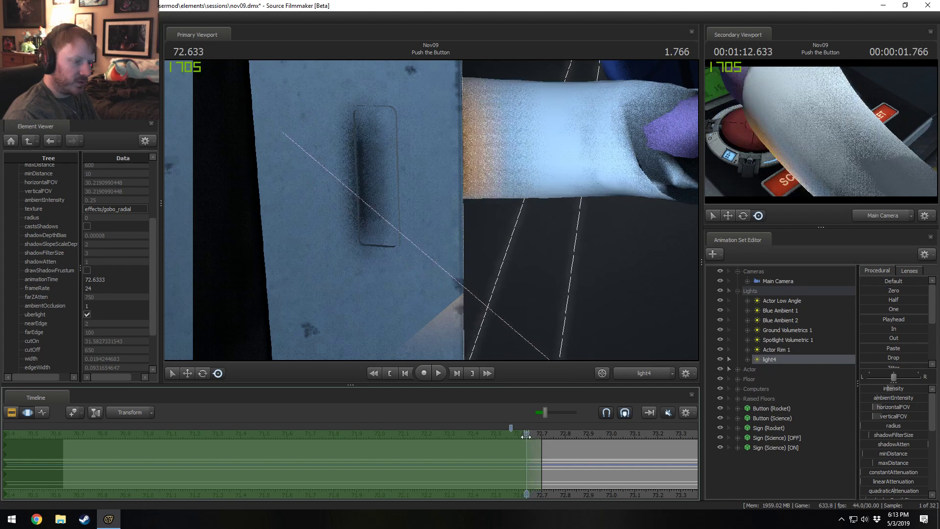
Isolate light4's intensity channel and bring it down to zero over the selected time before the arm reaches the panel.
left_click(747, 359)
left_click(757, 368)
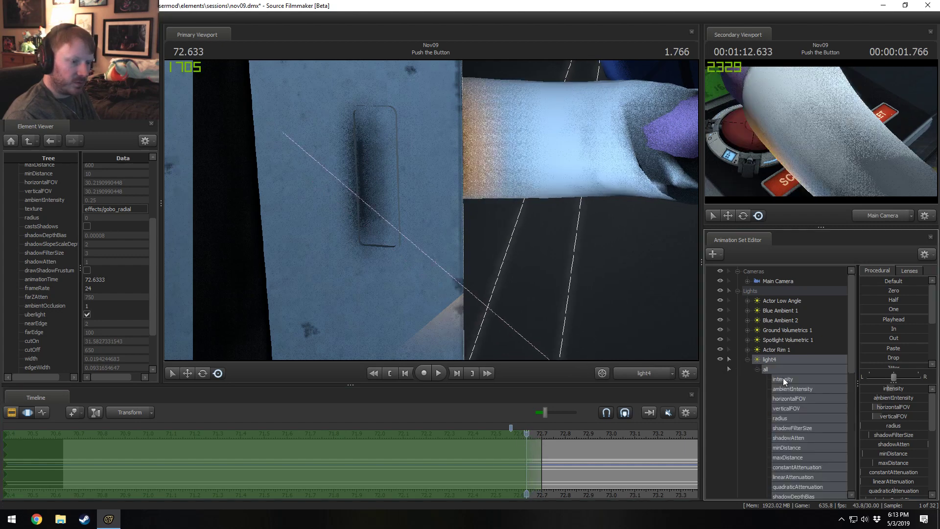
left_click(782, 378)
left_click(886, 298)
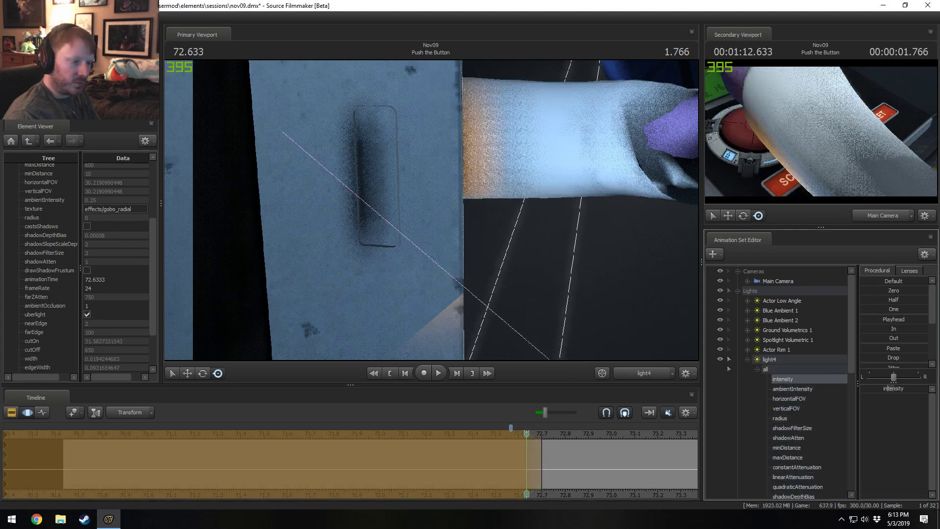
mouse_move(507, 462)
left_mouse_down()
mouse_move(543, 460)
mouse_move(543, 449)
mouse_move(524, 448)
mouse_move(512, 455)
mouse_move(545, 458)
mouse_move(520, 456)
left_mouse_up()
left_click_drag(520, 456, 556, 429)
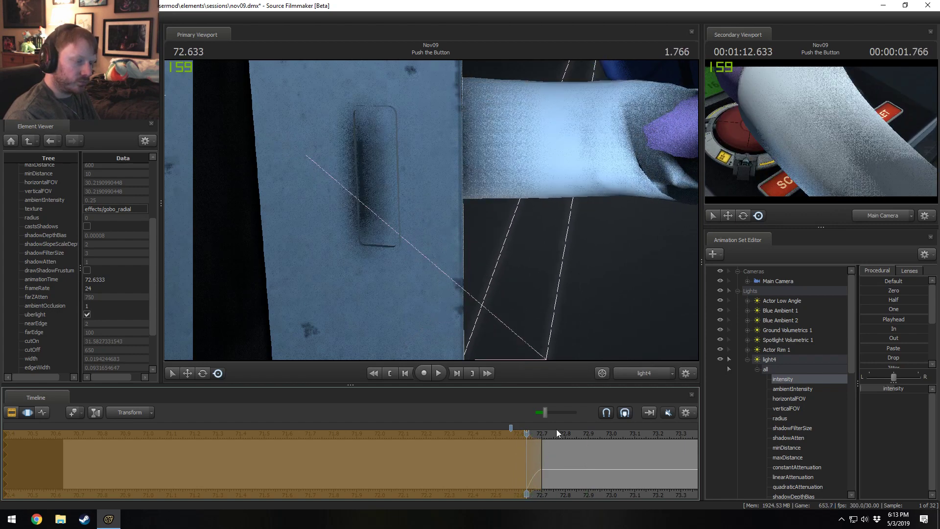
Check light4's fade-in on the arm at 72.666 and lower the timeline's volume to 0%.
key("F2")
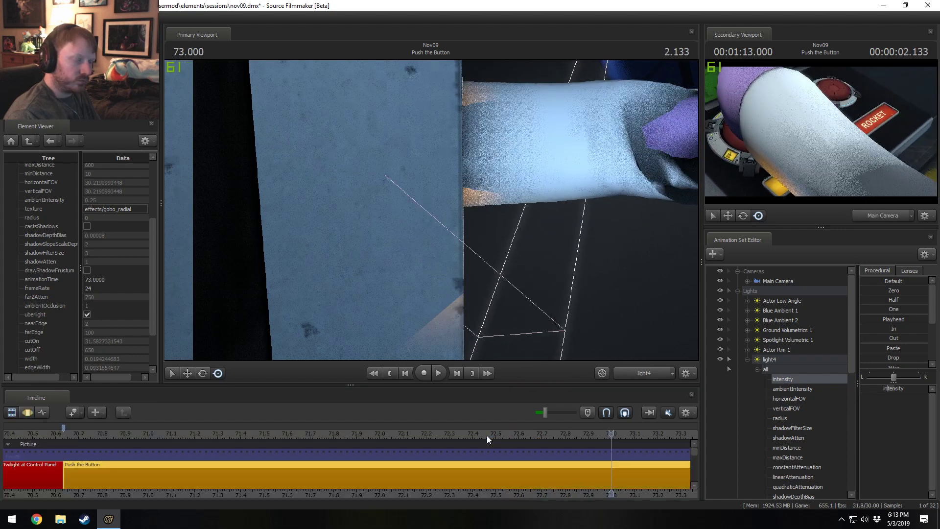
left_click(533, 436)
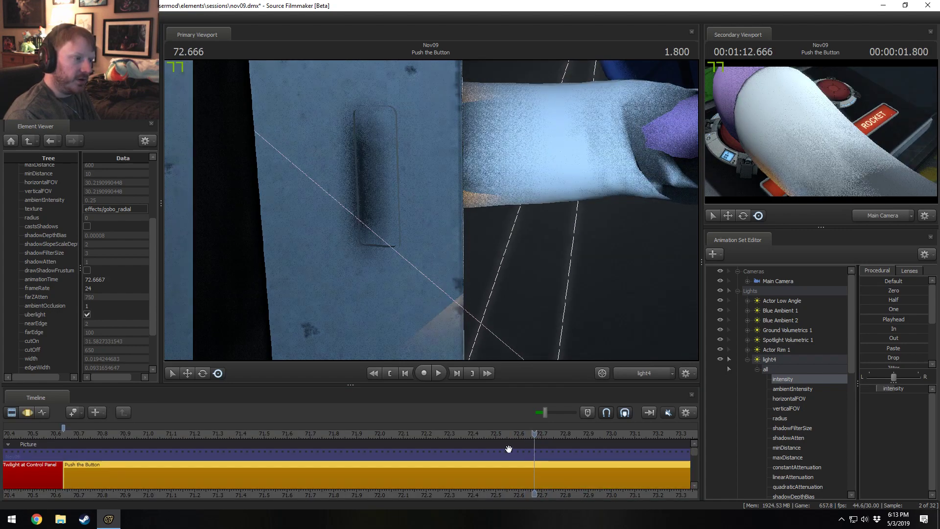
left_click(515, 462)
key("F3")
left_click(525, 470)
left_click_drag(524, 470, 534, 468)
left_click(667, 412)
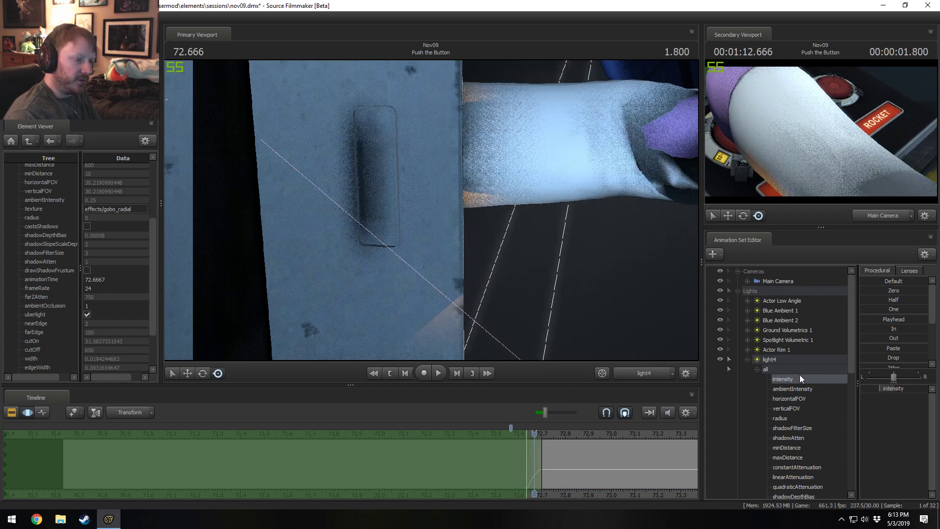
left_click(668, 412)
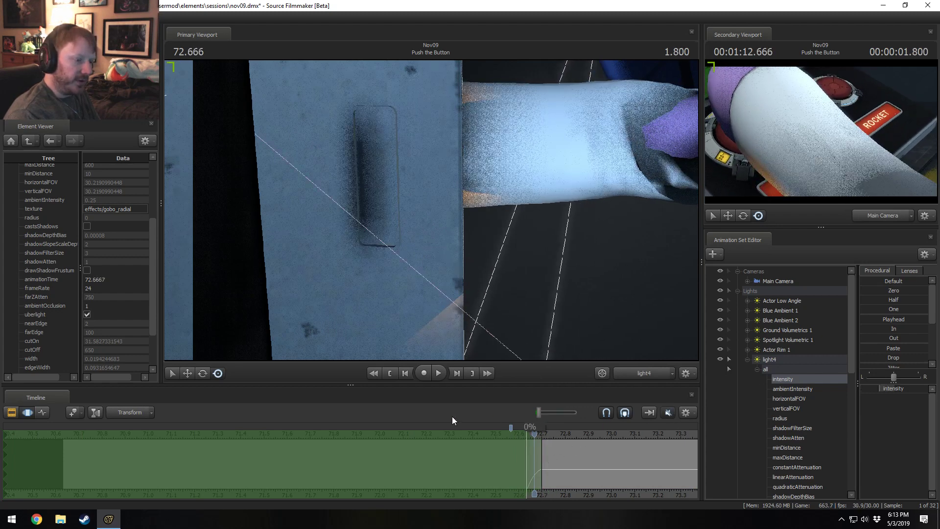
Adjust light4's intensity ramp between about 72.633 and 72.7 in the Motion Editor.
mouse_move(535, 463)
left_mouse_down()
mouse_move(525, 464)
mouse_move(534, 465)
left_mouse_up()
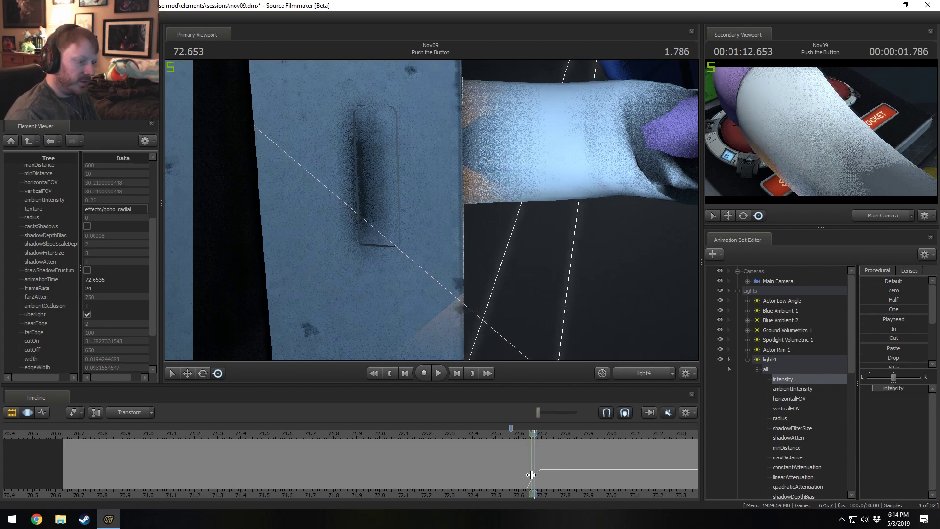
left_click_drag(527, 484, 543, 486, "shift")
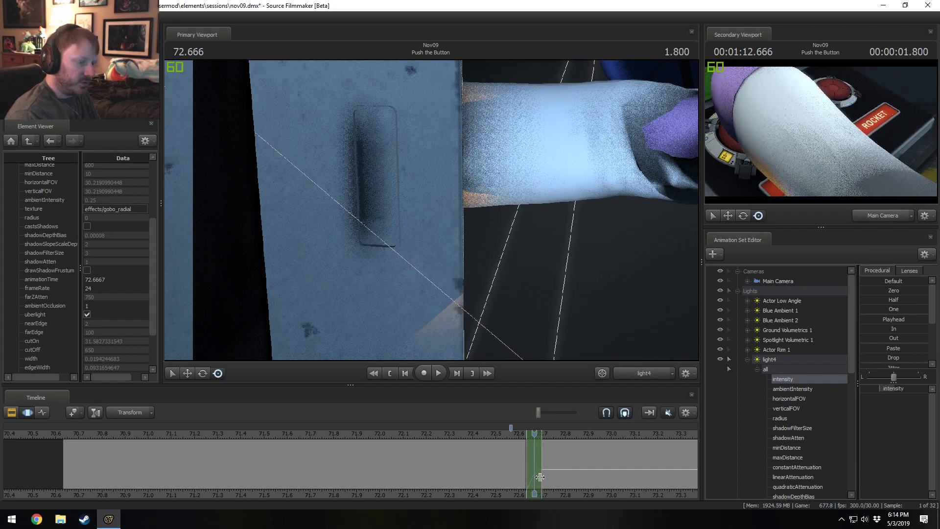
key("Escape")
key("F2")
key("F3")
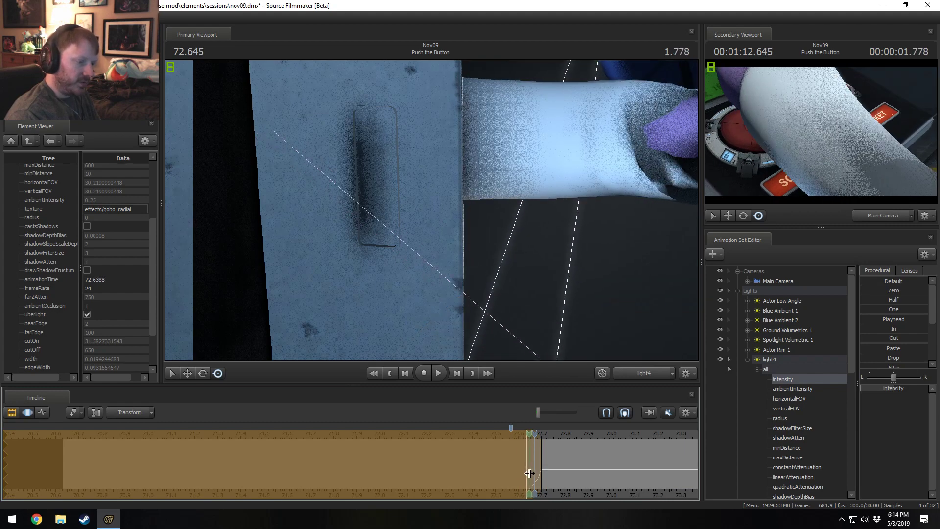
key("F2")
key("F3")
key("F2")
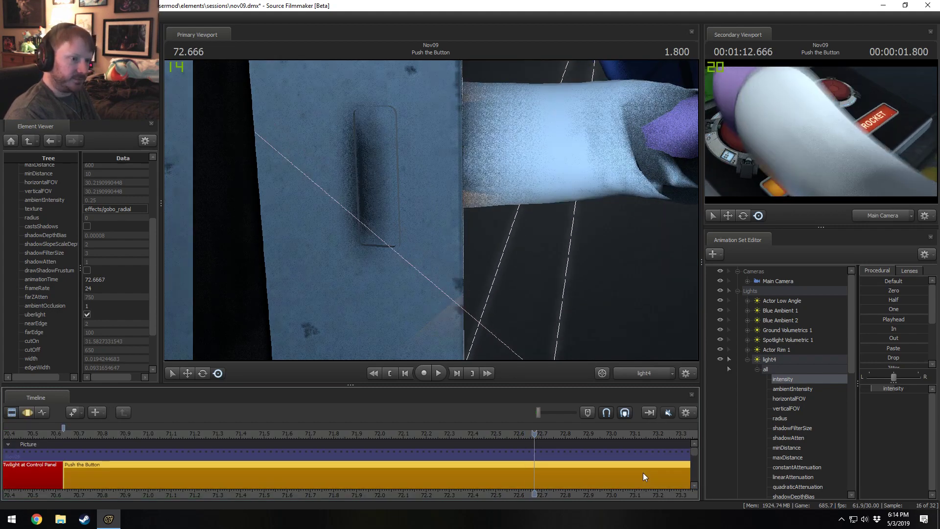
Step frame by frame through Push the Button from 72.666 onward to examine light4's glow on the arm.
key("Right")
key("Right")
key("Right")
key("Right")
key("Right")
key("Right")
key("Right")
key("Right")
key("Right")
key("Right")
key("Right")
key("Right")
key("Right")
key("Right")
key("Right")
key("Right")
key("Right")
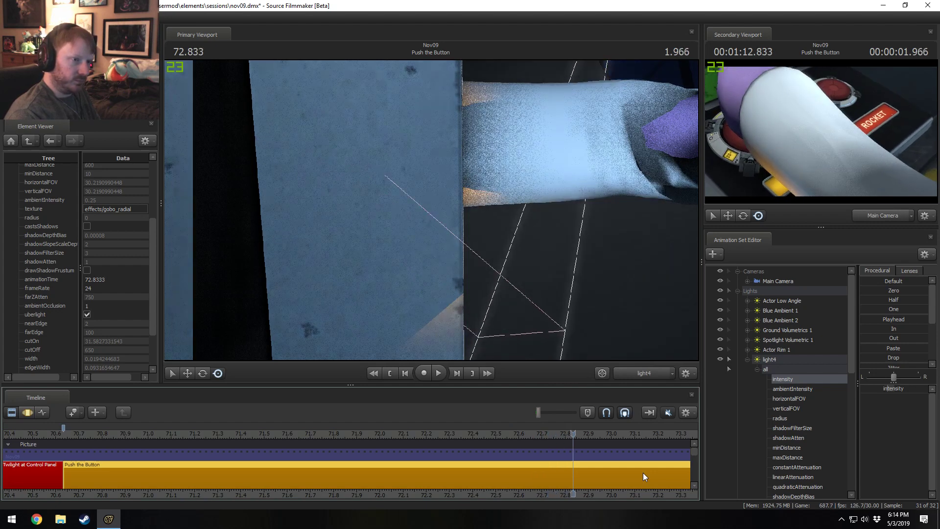
Play the Push the Button shot back several times to review the timing of light4's fade-in.
key("F3")
scroll(626, 482, "down", 2)
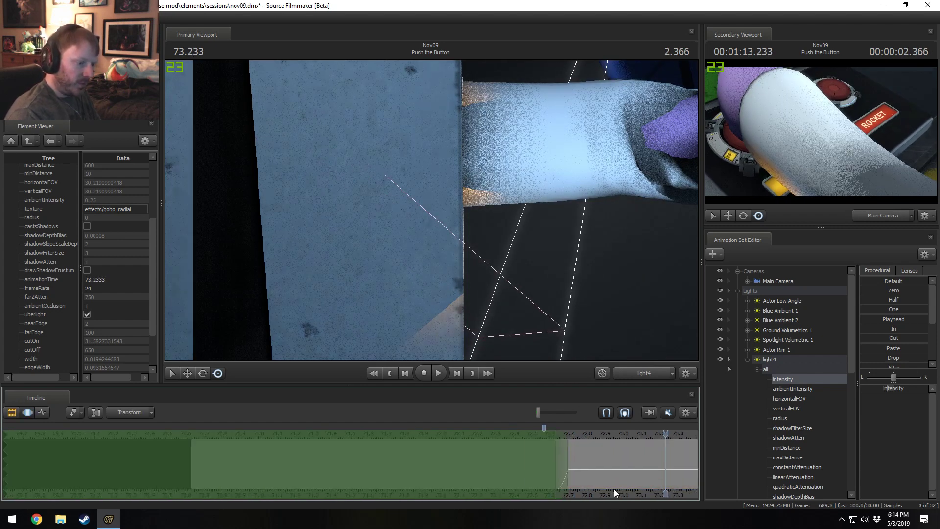
middle_click_drag(610, 489, 513, 475)
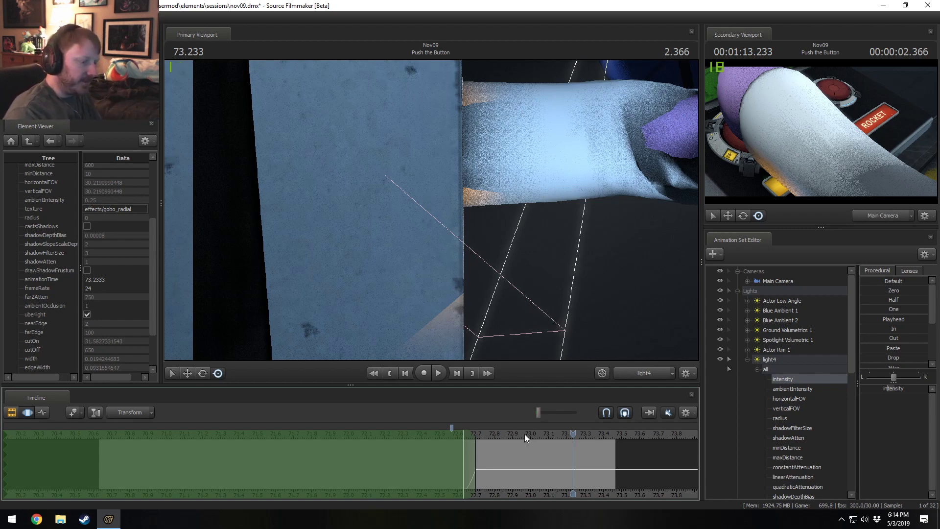
left_click_drag(525, 434, 205, 425)
key("space")
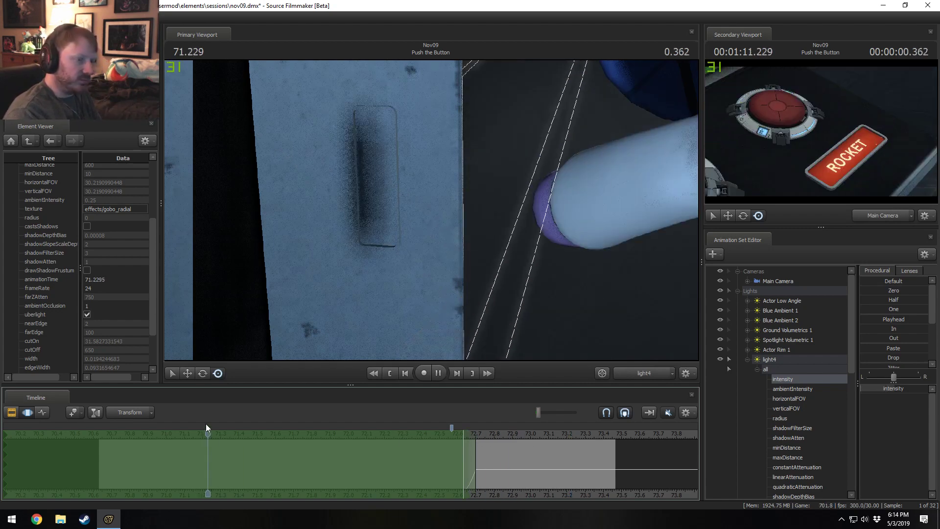
key("space")
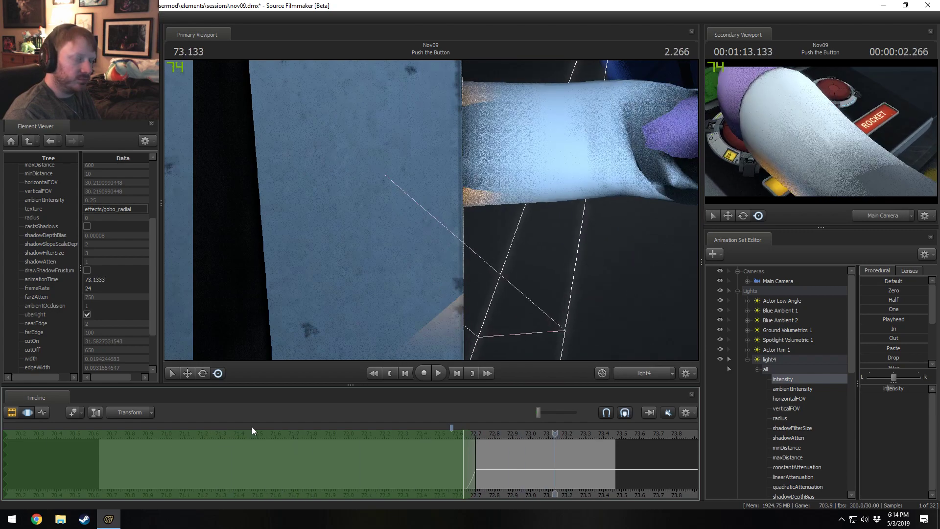
left_click_drag(495, 433, 178, 431)
key("space")
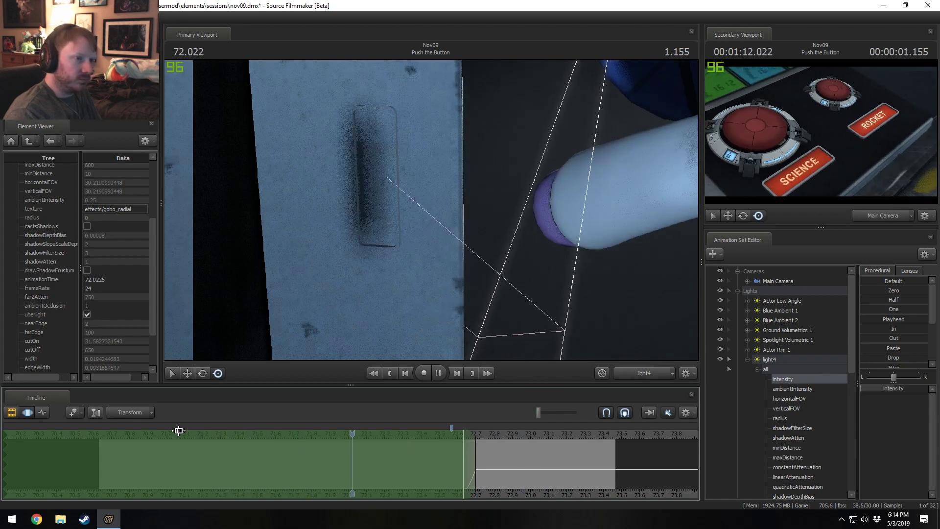
key("space")
left_click_drag(491, 439, 222, 444)
key("space")
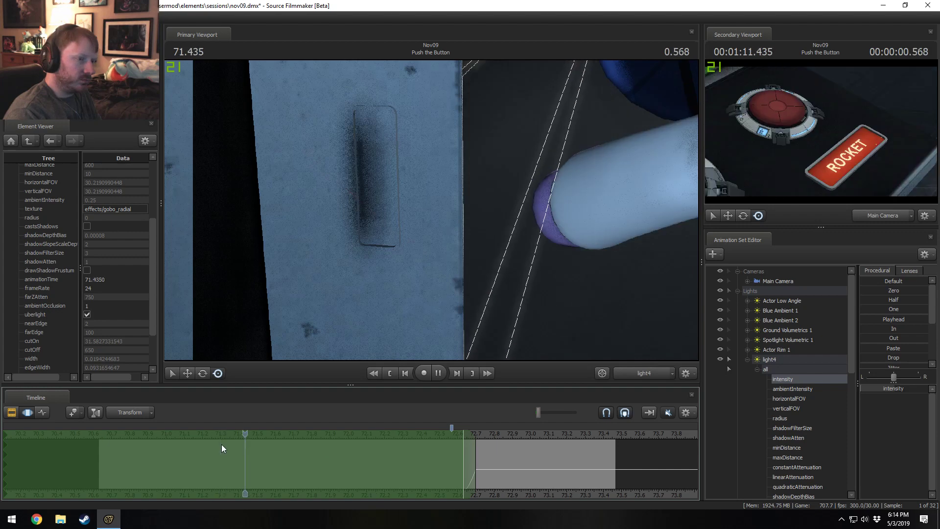
key("space")
left_click_drag(478, 434, 156, 431)
key("space")
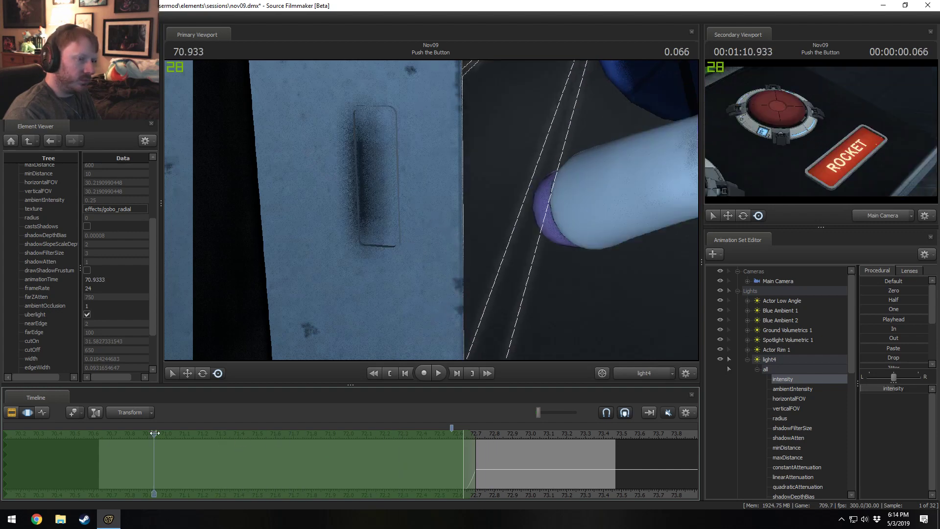
key("space")
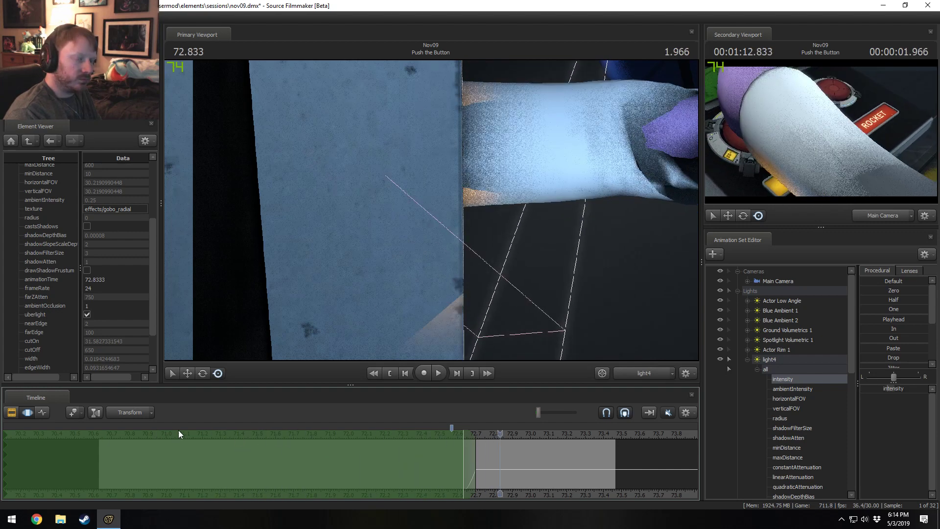
left_click_drag(492, 428, 165, 423)
key("space")
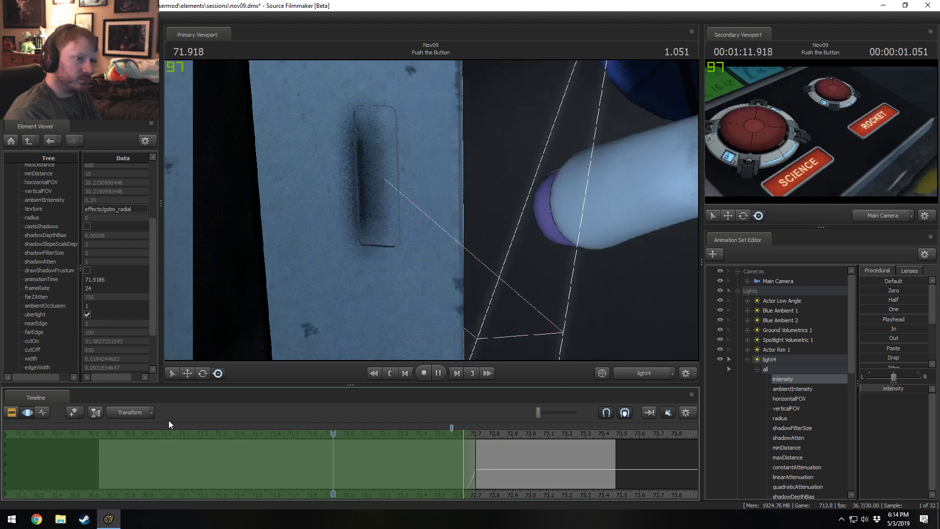
key("space")
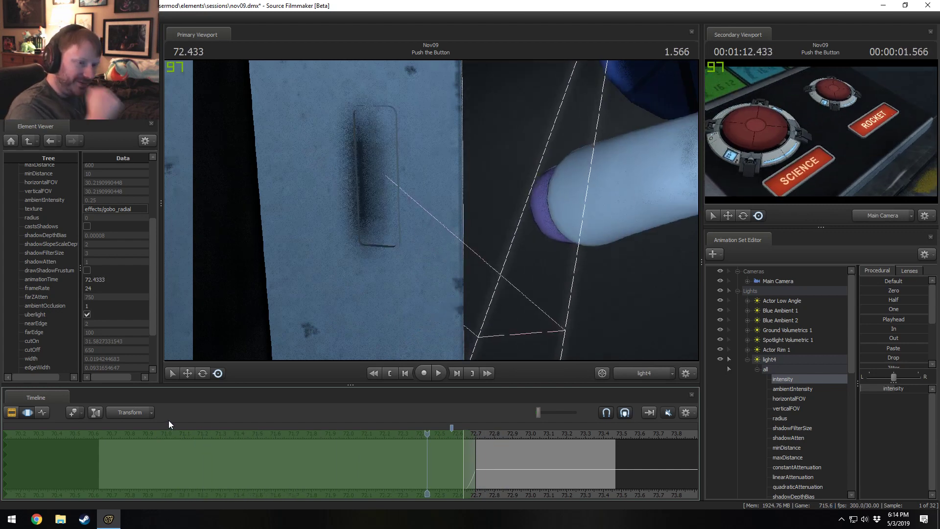
Select Main Camera and mark a time range with falloff starting about 71.6 in the Motion Editor, checking it in playback.
left_click(780, 282)
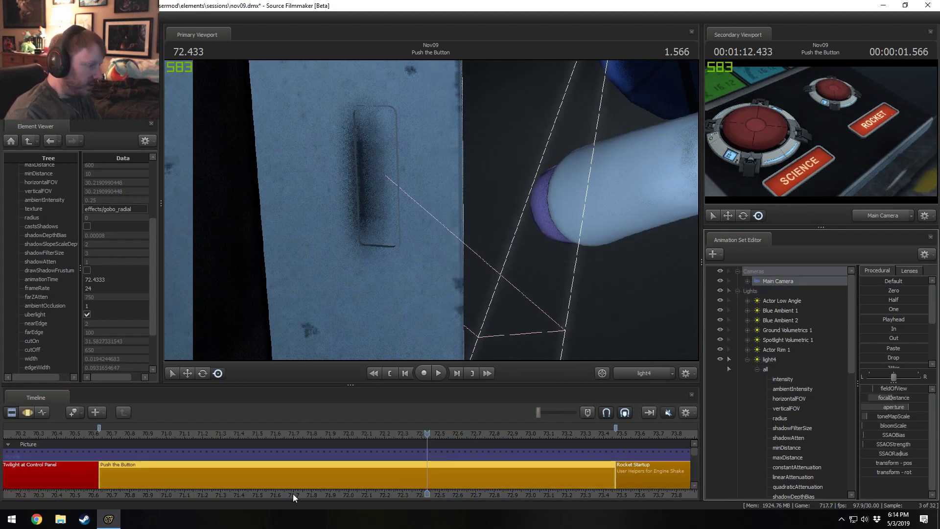
left_click_drag(275, 474, 353, 478)
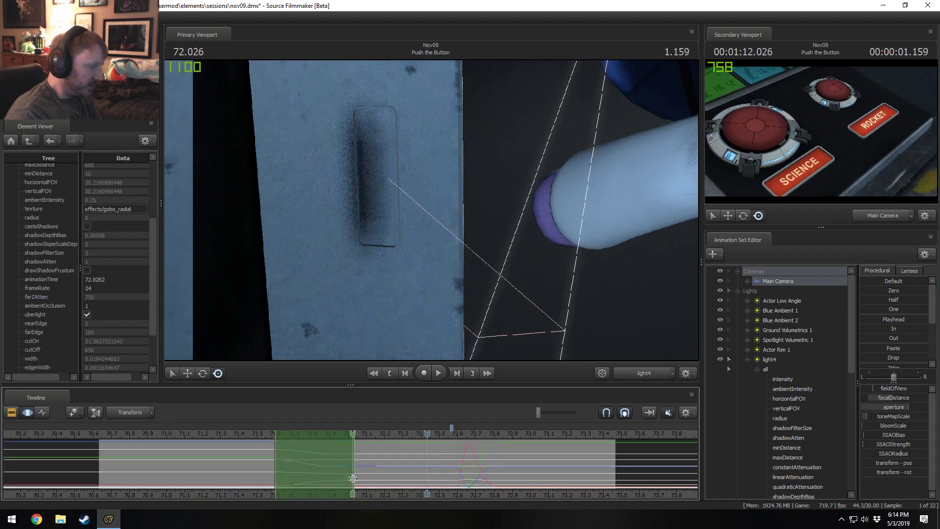
scroll(354, 478, "up", 6)
key("space")
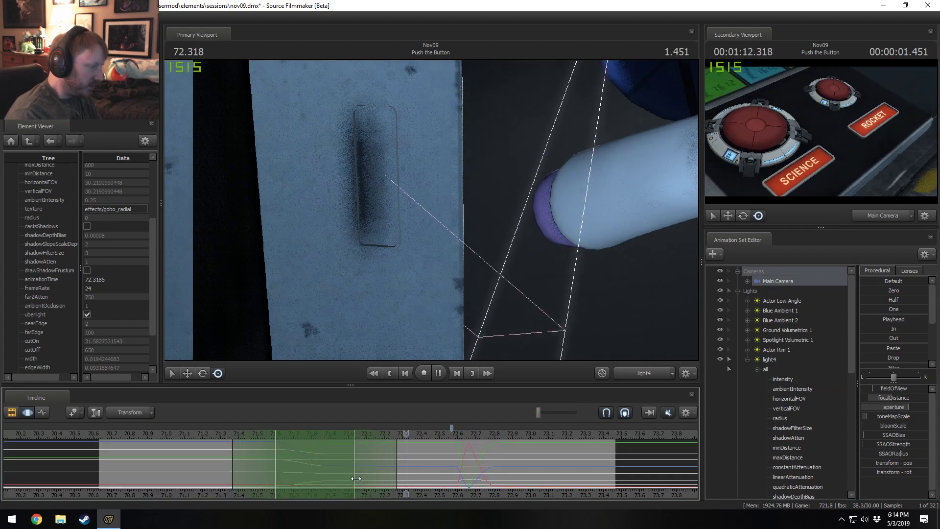
key("space")
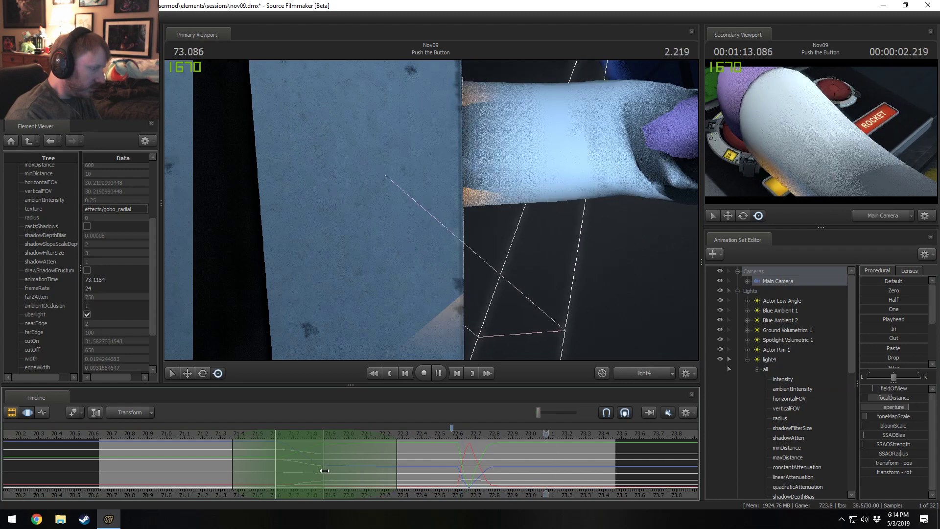
Play Push the Button back repeatedly from between about 70.8 and 71.3 to review the camera move and arm timing.
left_click(196, 430)
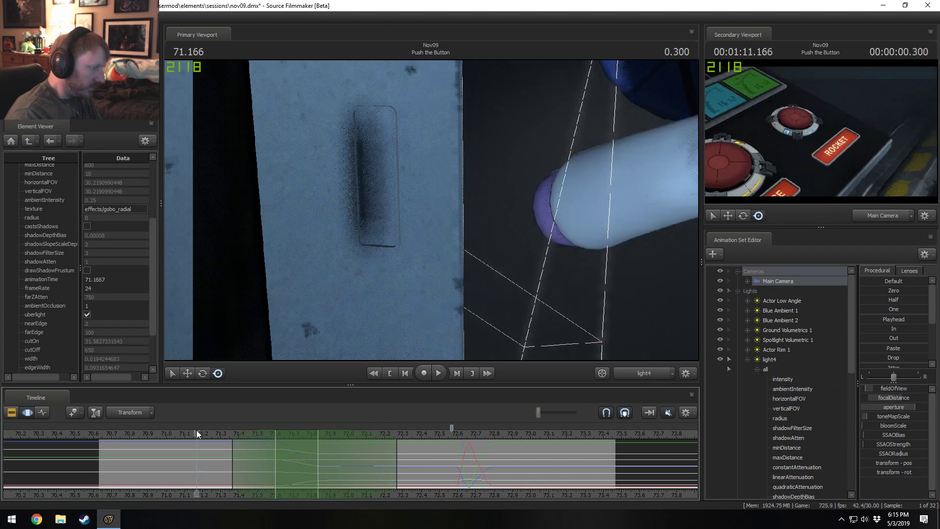
key("space")
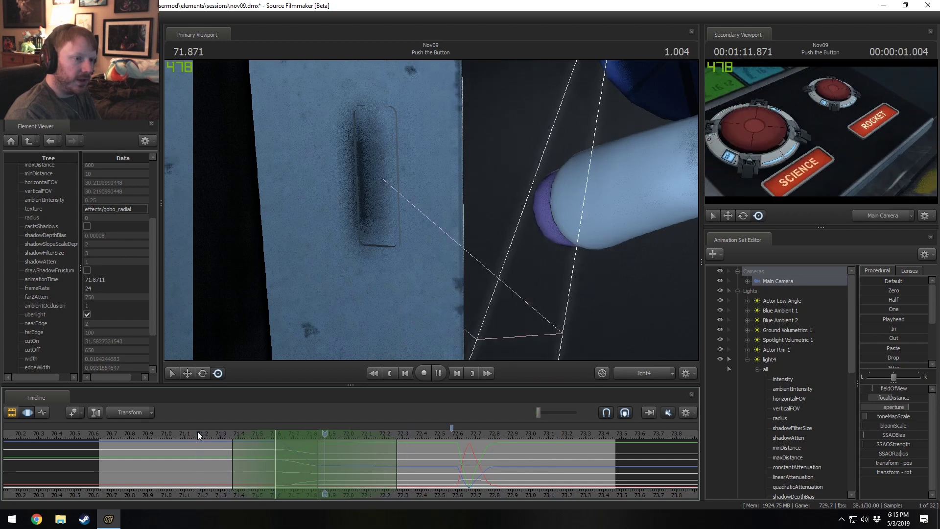
key("space")
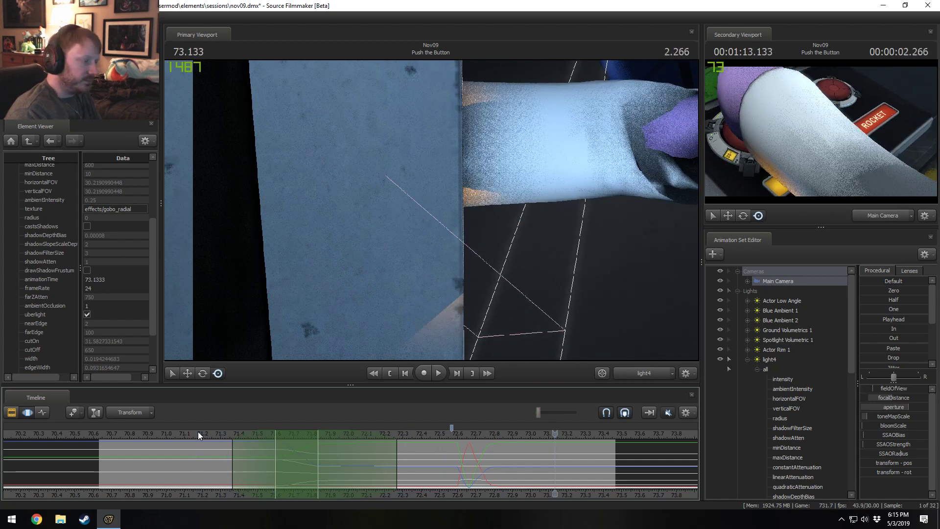
left_click_drag(197, 430, 132, 434)
key("space")
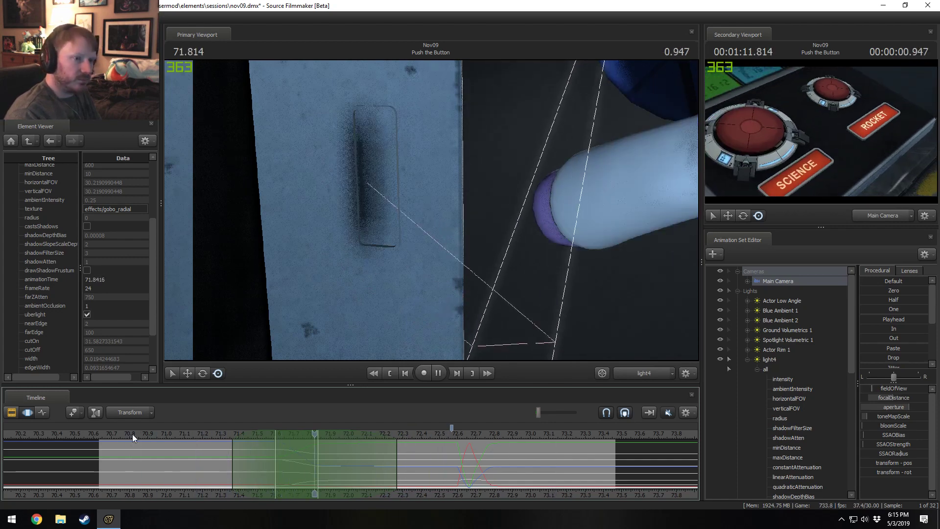
key("space")
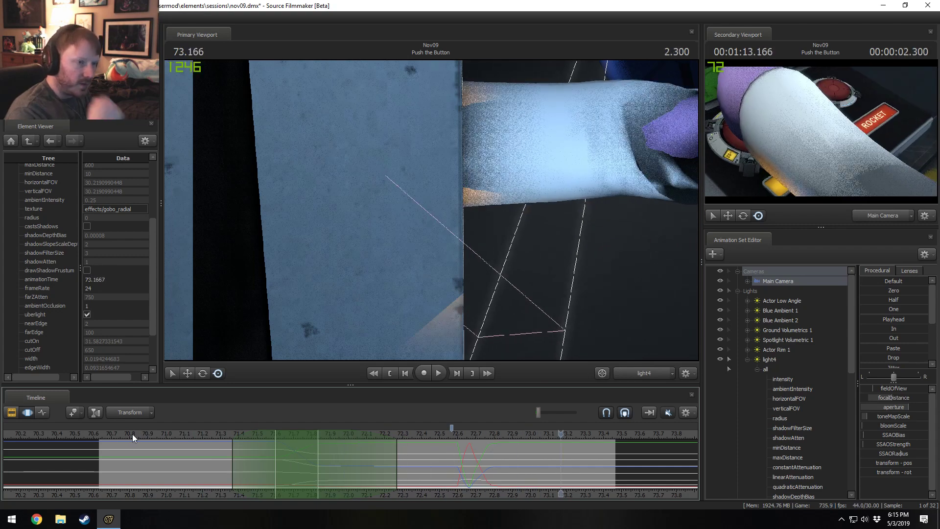
key("space")
key("space")
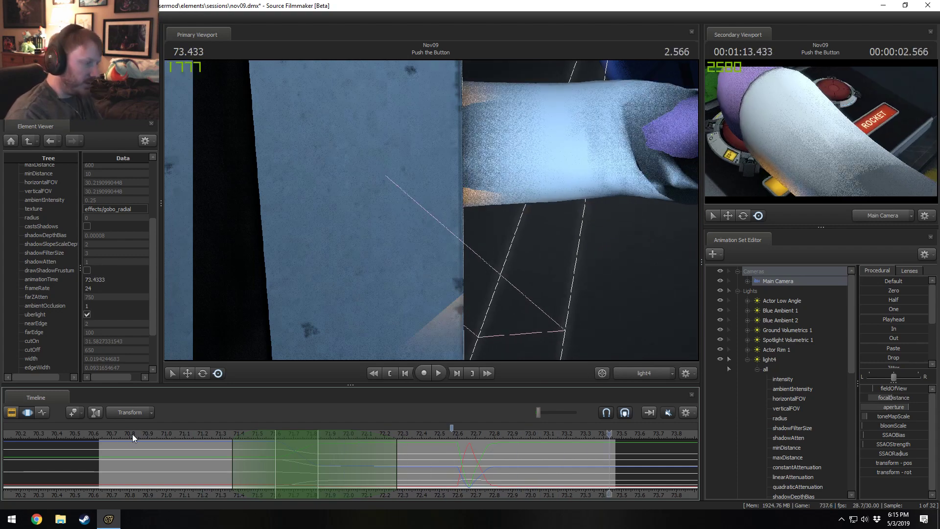
left_click(210, 432)
key("space")
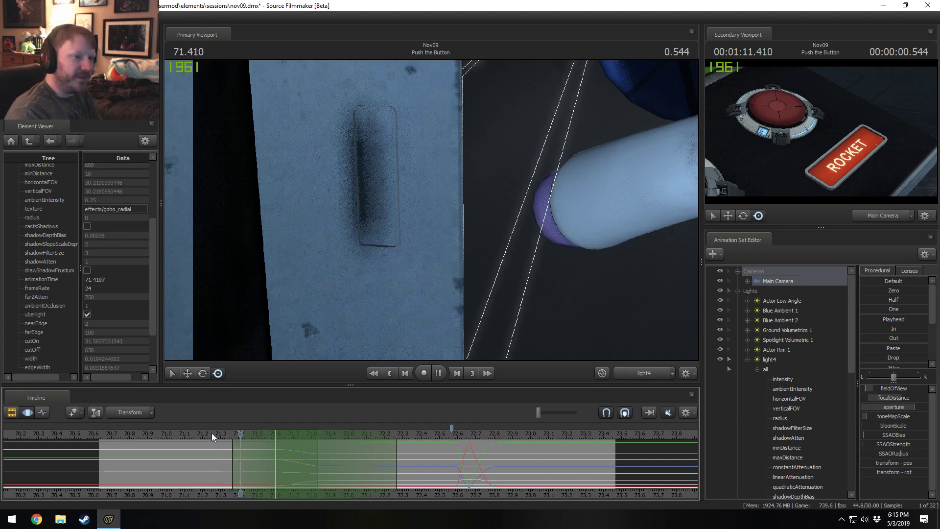
key("space")
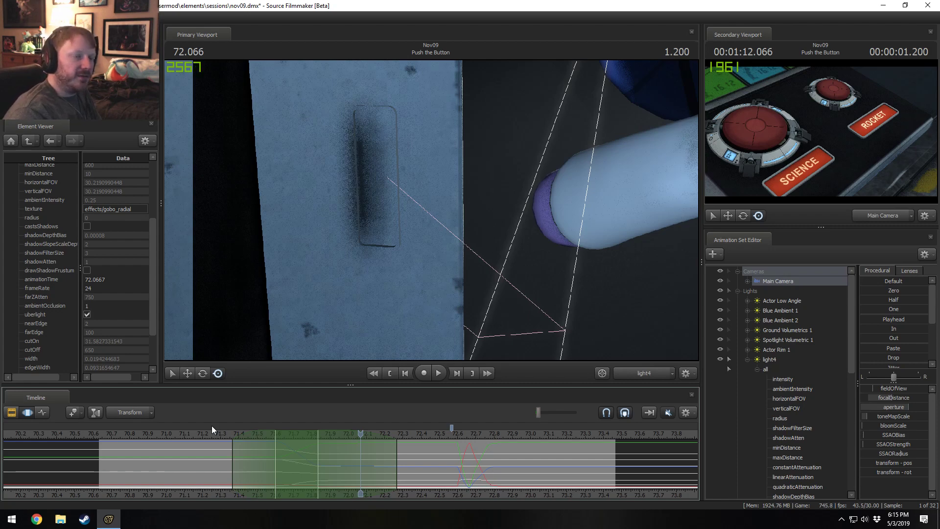
Raise the timeline volume to about 9%, play the shot with sound from 71.1, and readjust the volume.
left_click(228, 437)
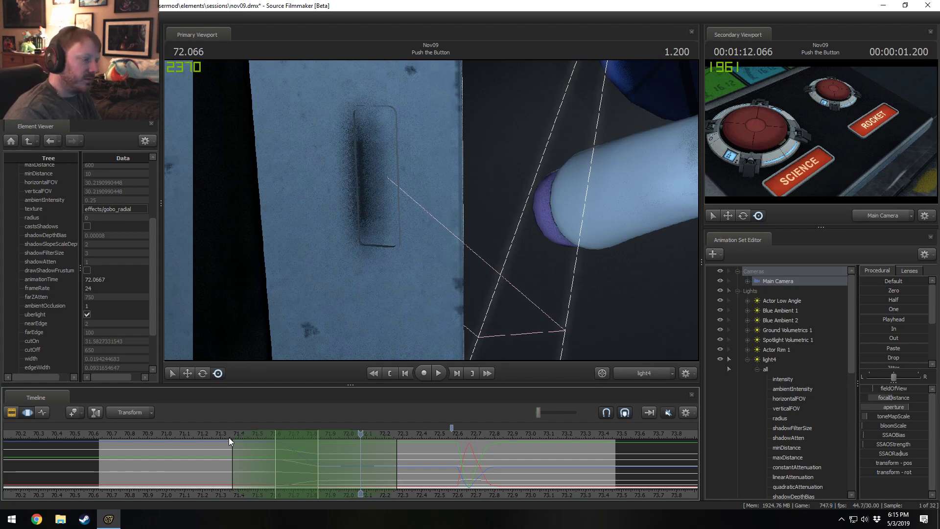
left_click_drag(228, 437, 183, 439)
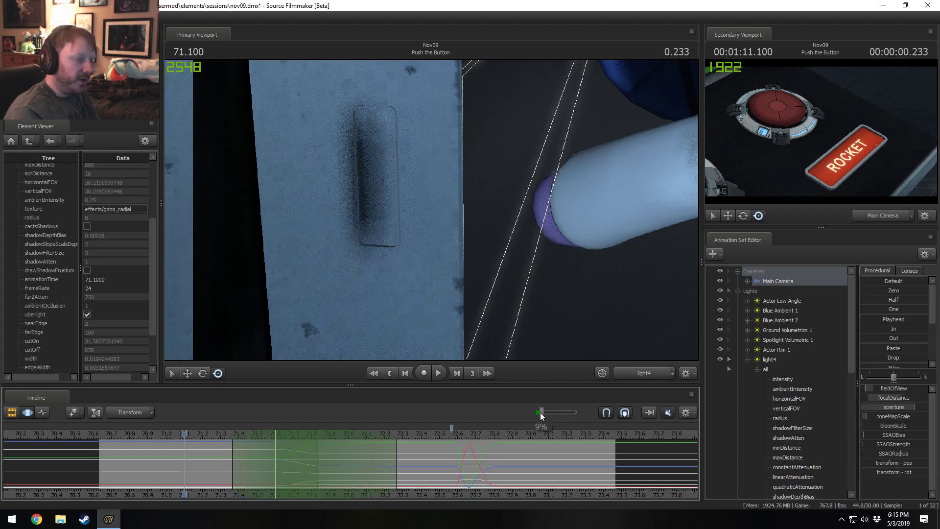
key("space")
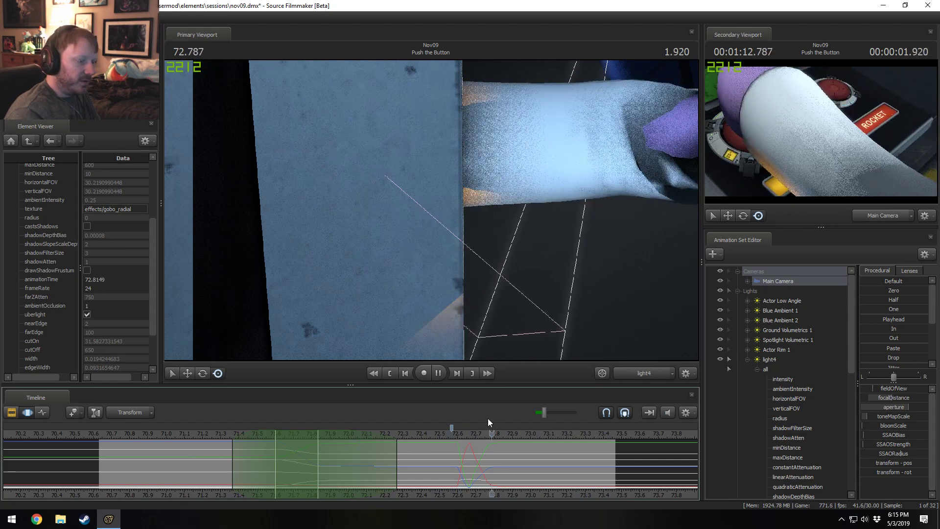
left_click(666, 412)
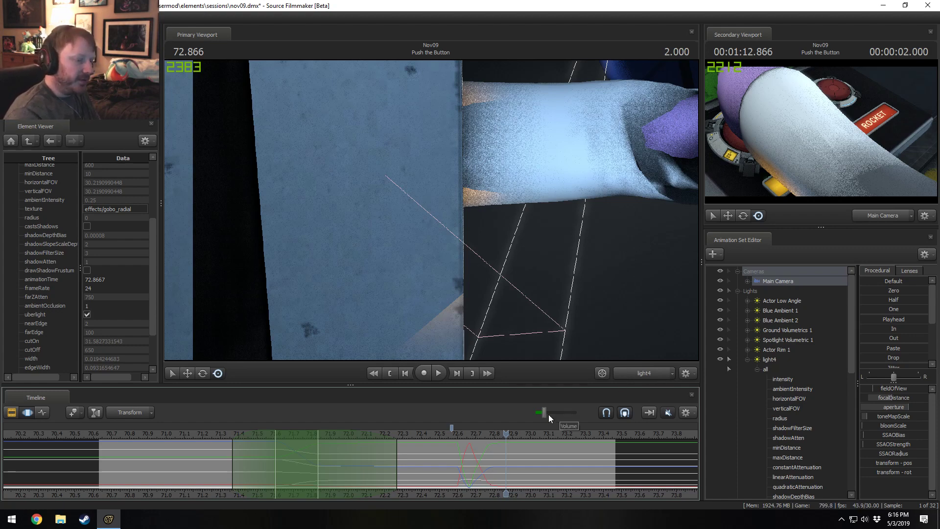
left_click_drag(545, 414, 454, 436)
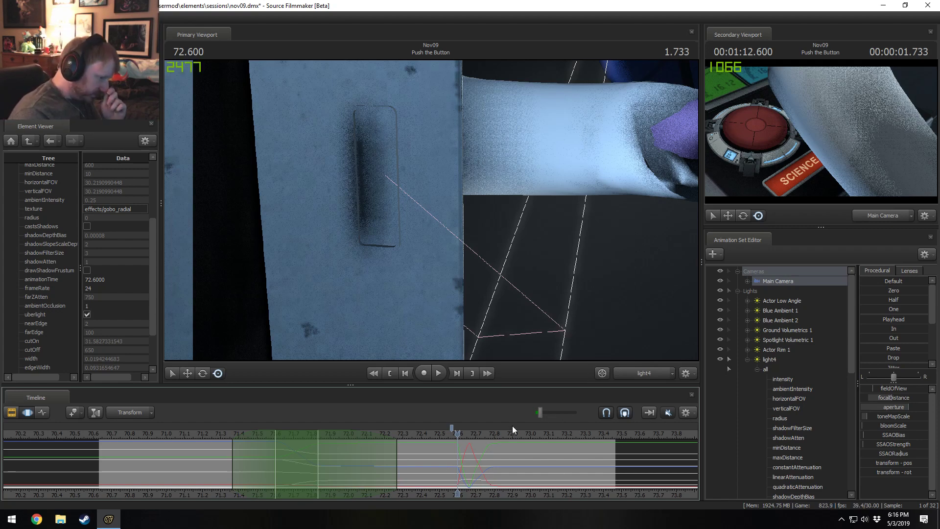
Fine-tune the timeline volume and replay the arm's button press from about 72.4.
left_click(541, 414)
left_click(413, 436)
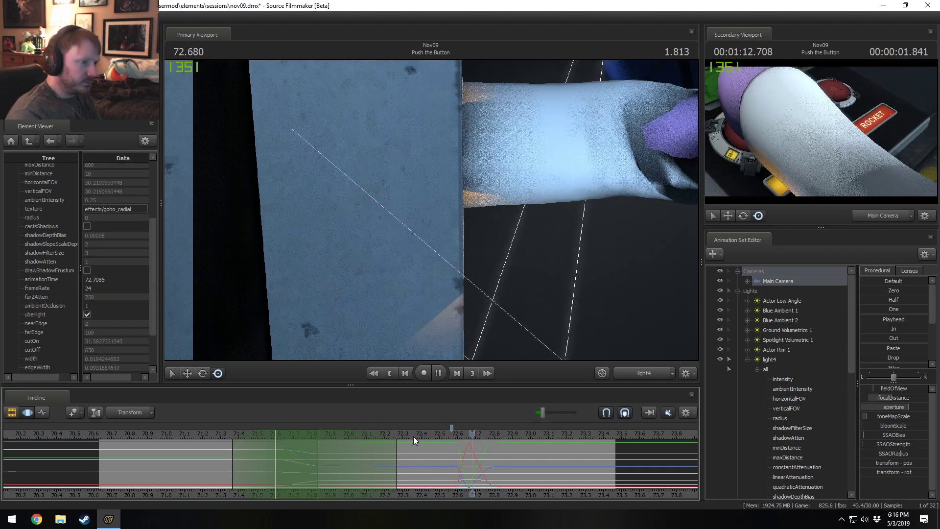
key("space")
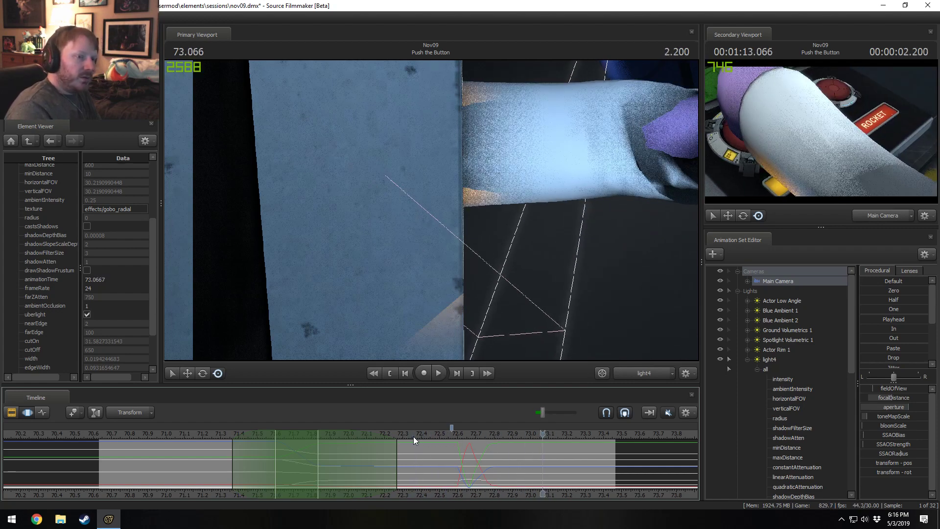
left_click(426, 435)
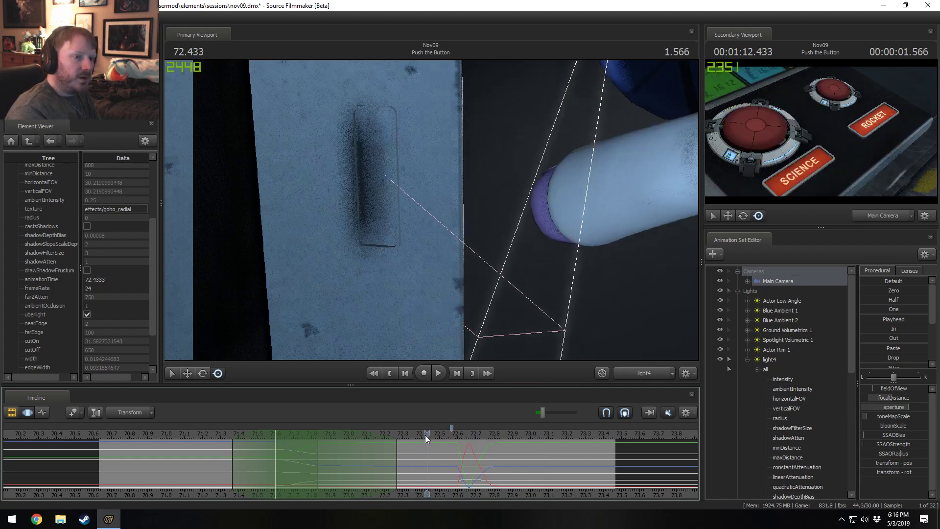
key("space")
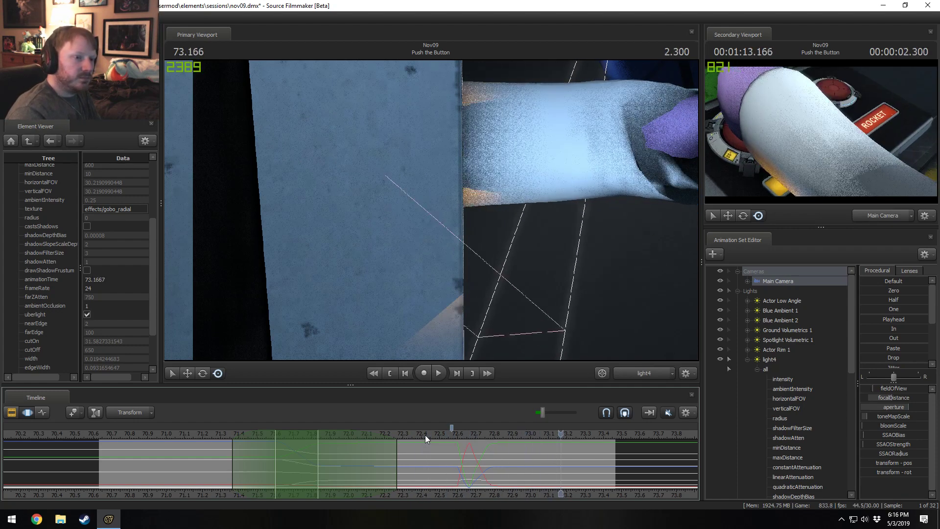
Return to the Clip Editor, show Main Camera in the primary viewport, and play the button press into Rocket Startup.
key("F2")
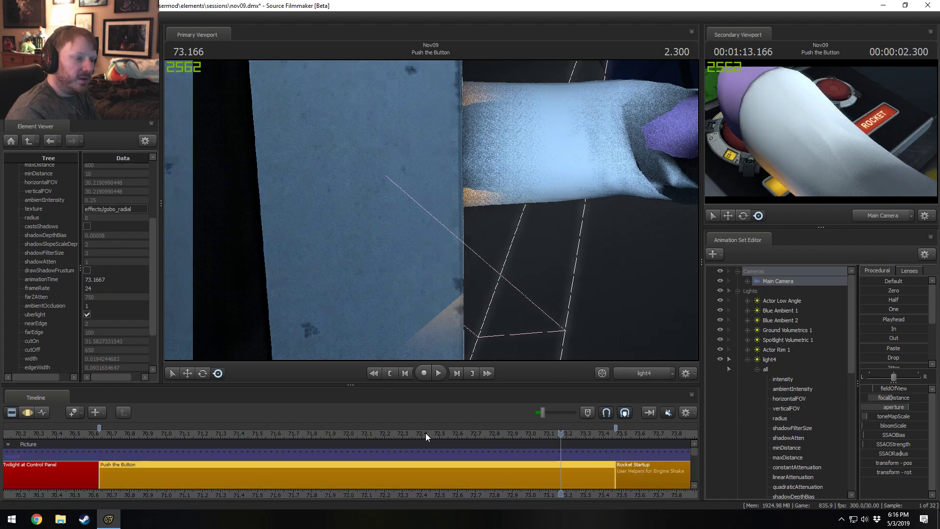
left_click_drag(426, 435, 380, 431)
key("space")
key("space")
left_click(647, 374)
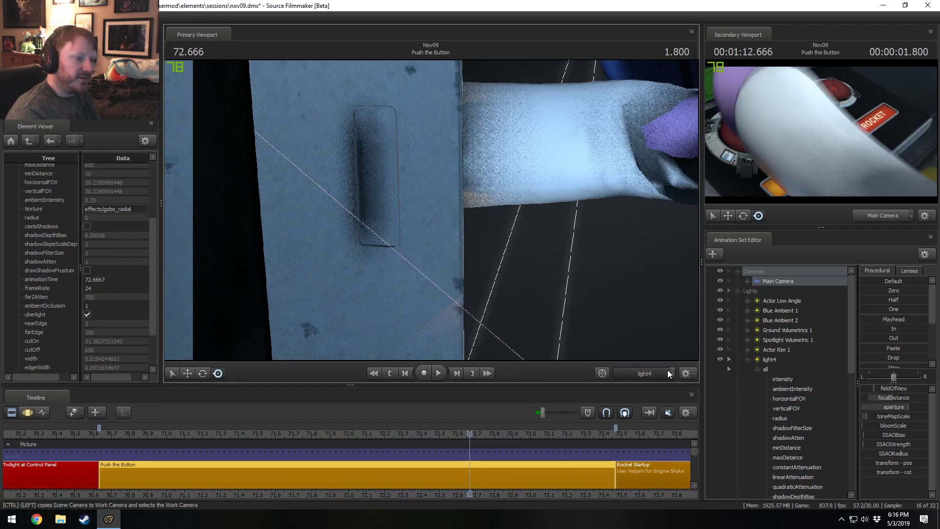
left_click(414, 437)
key("space")
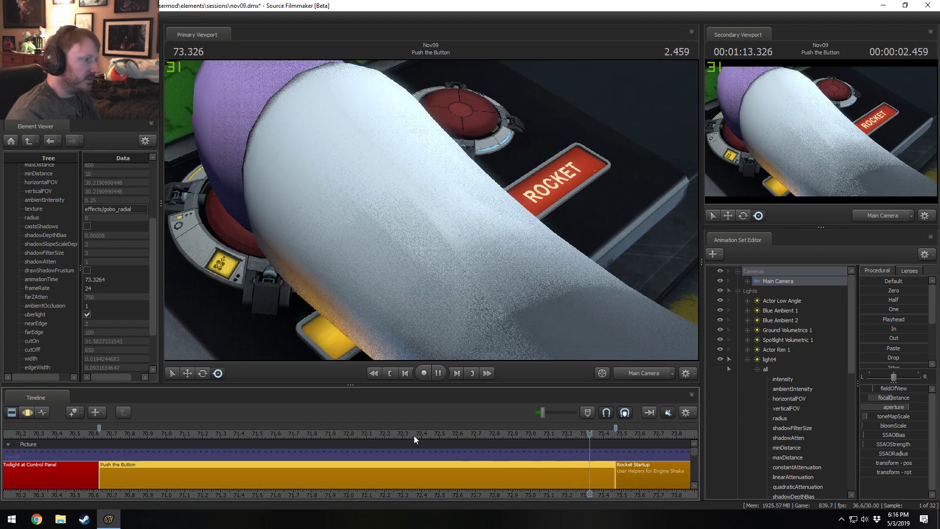
key("space")
key("space")
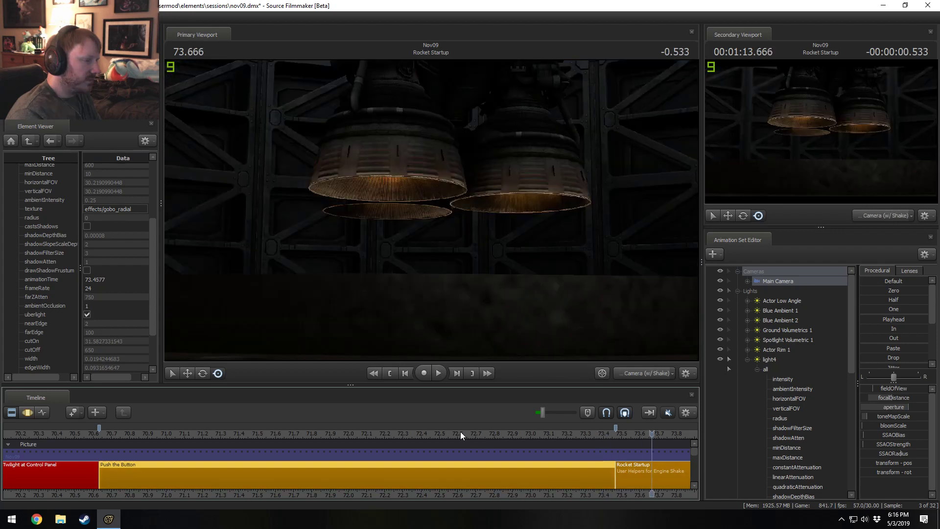
Replay Push the Button from several points through the cut to Rocket Startup to judge the camera move's pacing.
left_click(275, 437)
key("space")
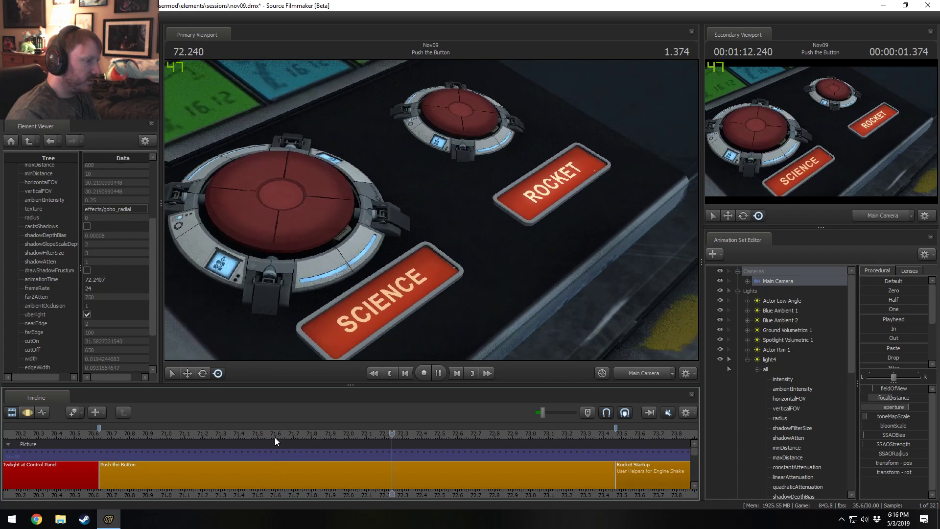
left_click(398, 433)
key("space")
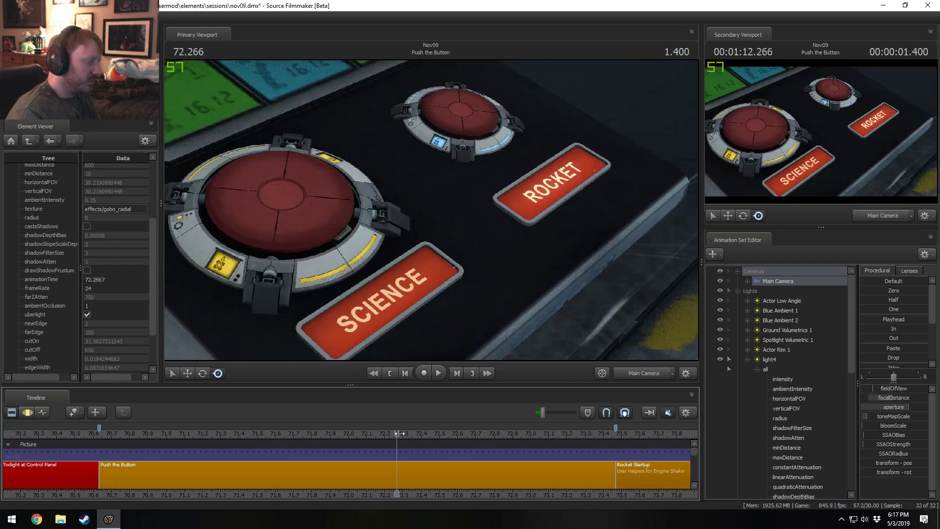
key("space")
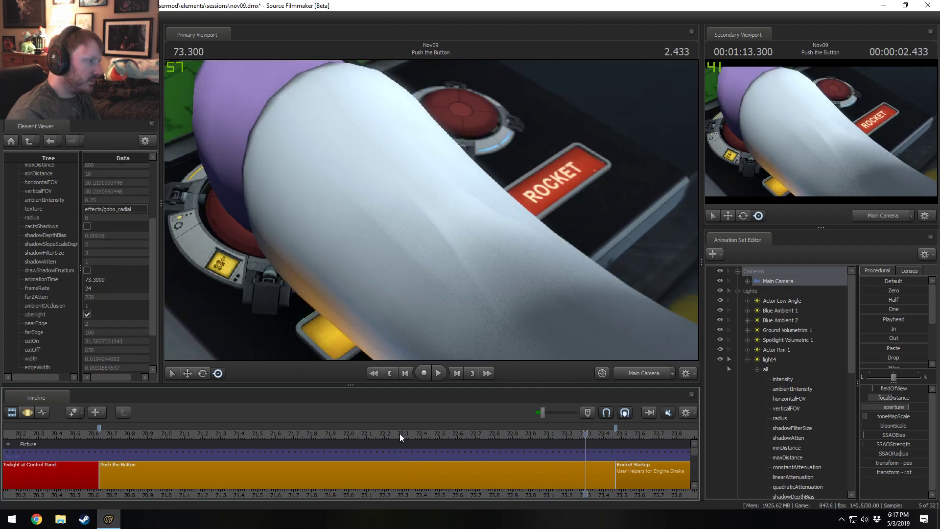
key("space")
left_click(322, 428)
key("space")
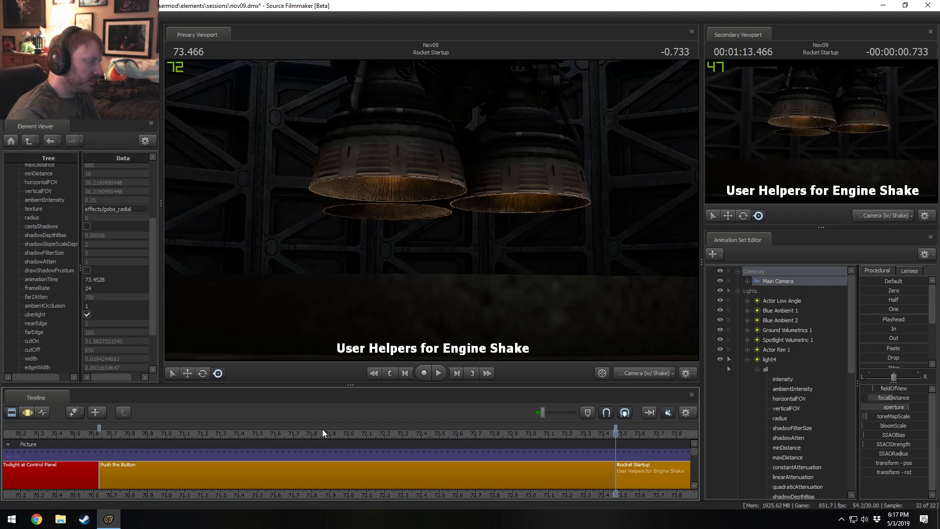
Mark Main Camera's opening hold in the Motion Editor with a time selection from about 70.4 to 71.6.
left_click(105, 434)
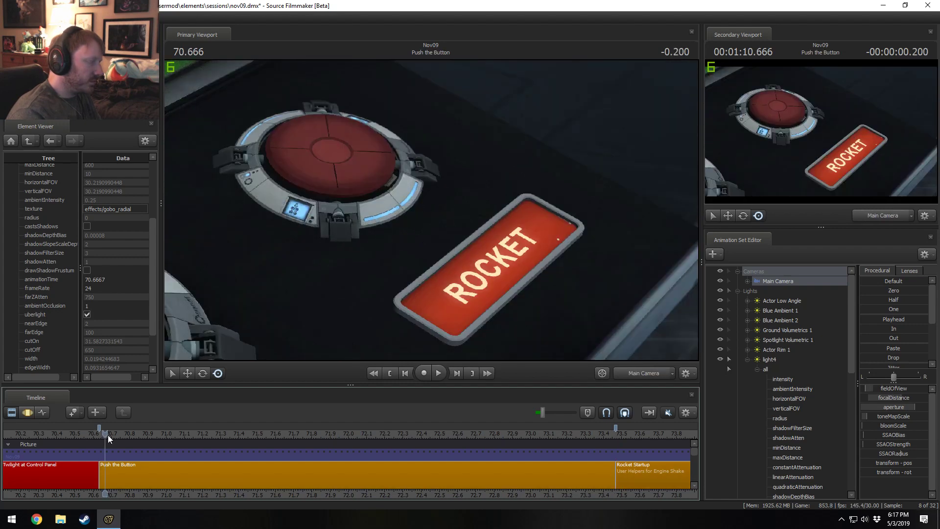
key("F3")
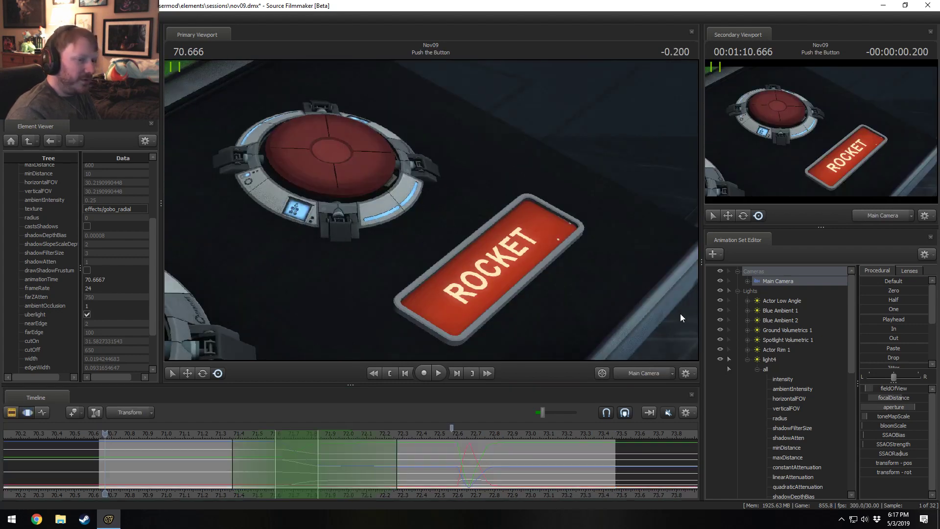
left_click_drag(233, 465, 261, 486)
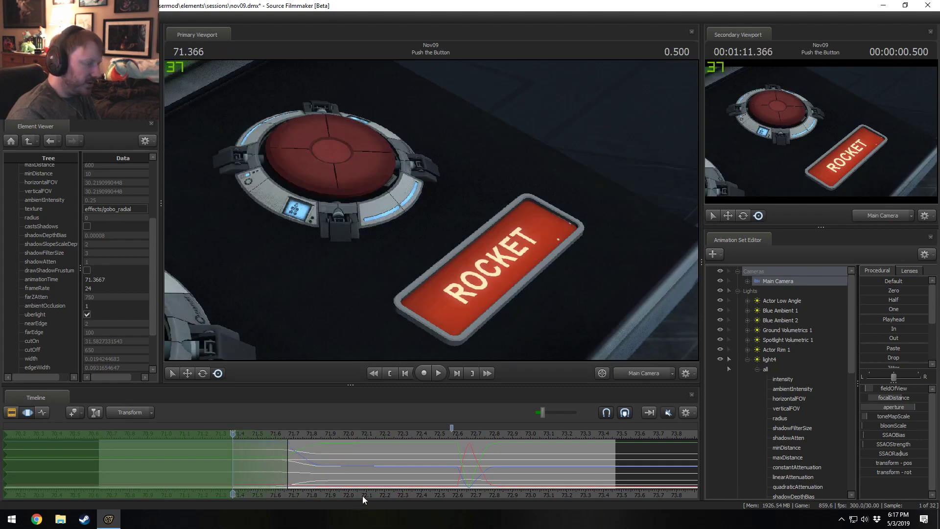
middle_click_drag(274, 474, 383, 473)
mouse_move(380, 468)
left_mouse_down()
mouse_move(2, 464)
mouse_move(281, 449)
mouse_move(383, 455)
left_mouse_up()
left_click_drag(3, 476, 163, 478)
Expand Main Camera's controls and select only its transform, including position and rotation.
left_click(747, 281)
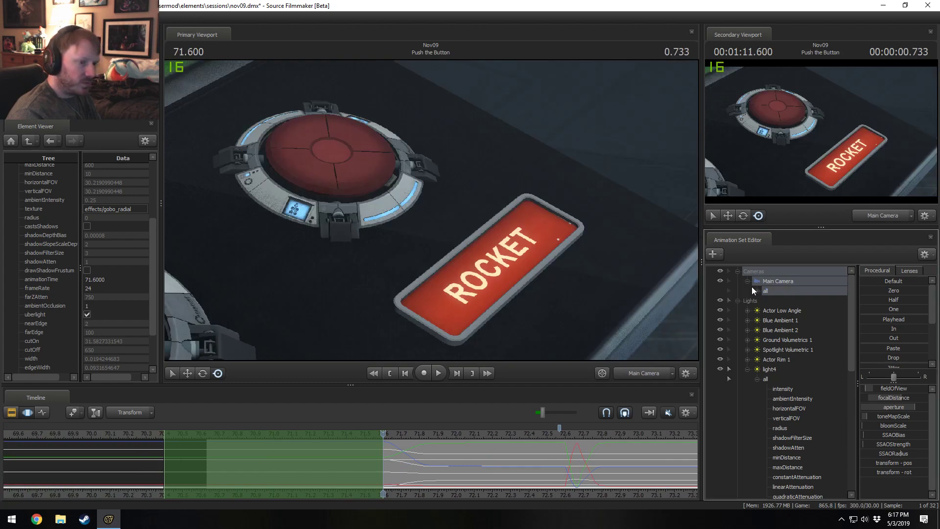
left_click(758, 291)
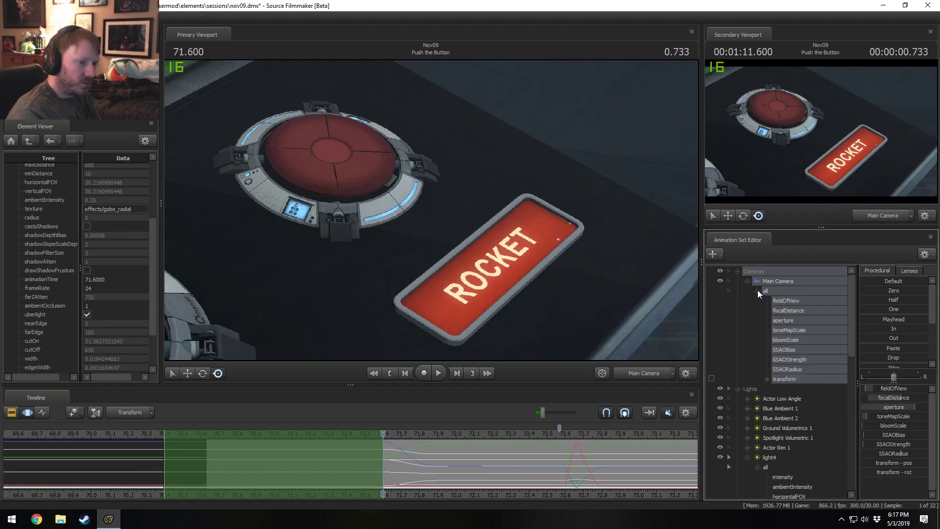
left_click(767, 380)
left_click(789, 380)
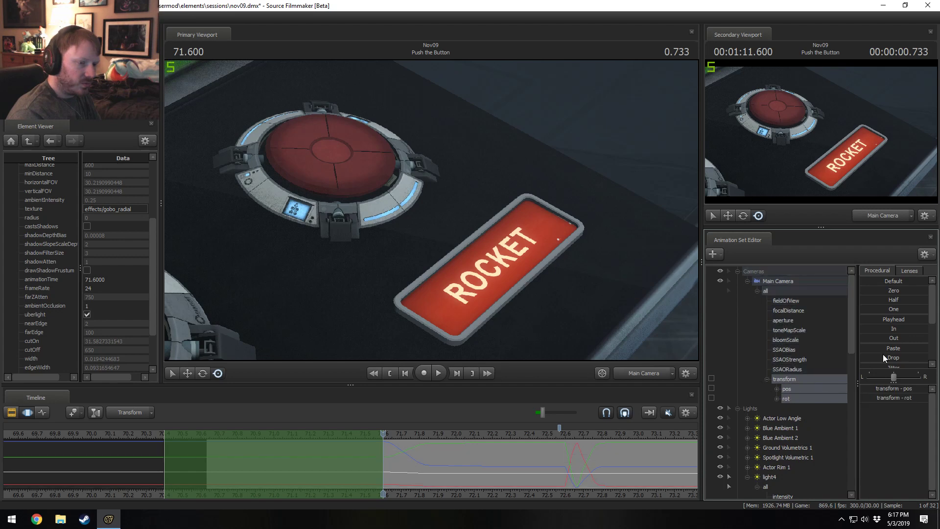
Apply a slight Jitter to Main Camera's transform over the opening hold, then stretch the selection's start back to about 68.9.
scroll(888, 354, "down", 1)
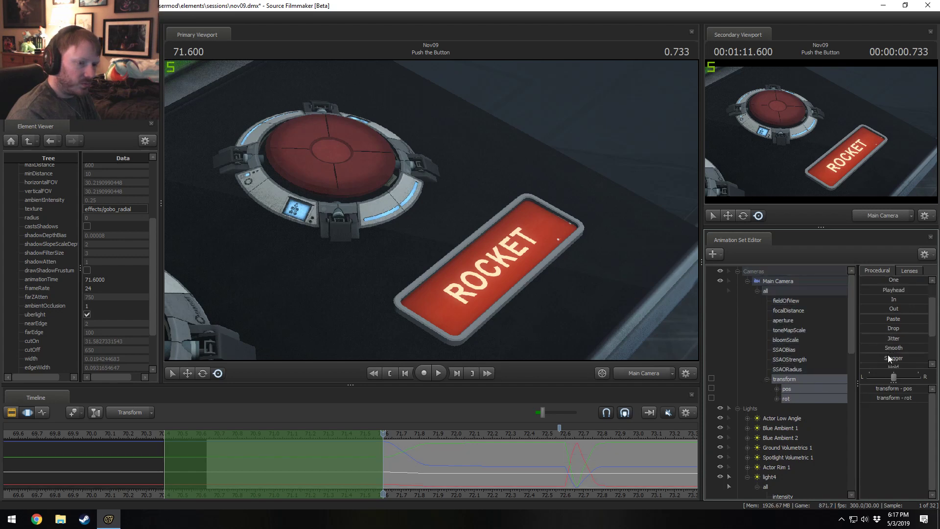
left_click_drag(885, 339, 889, 345)
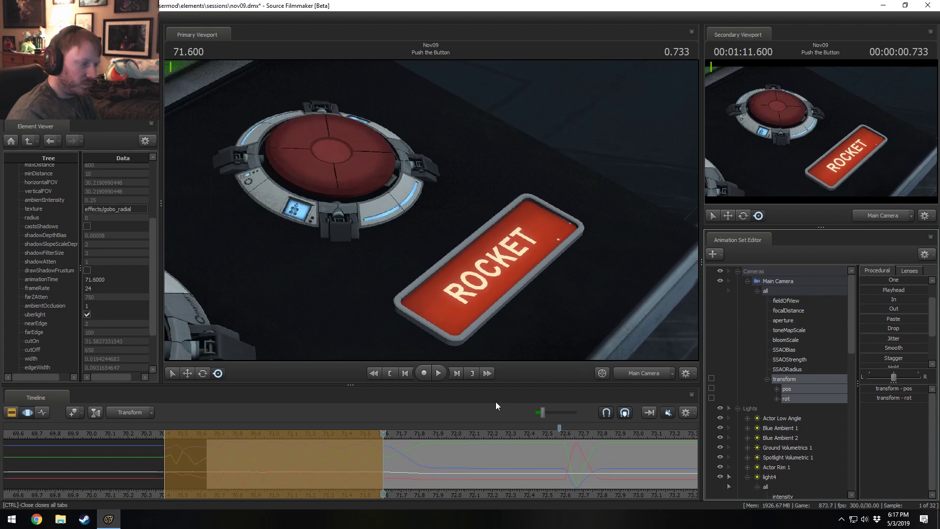
key("Return")
scroll(173, 471, "down", 3)
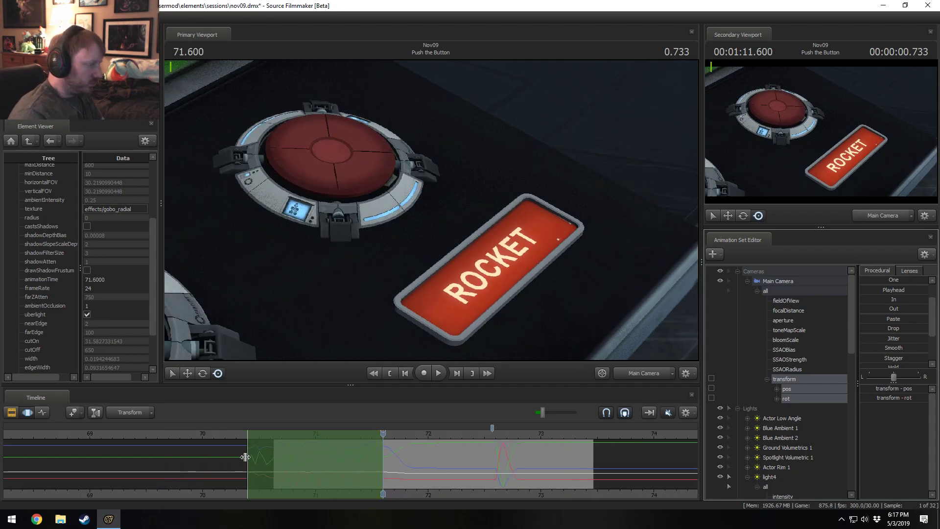
left_click_drag(244, 457, 75, 462)
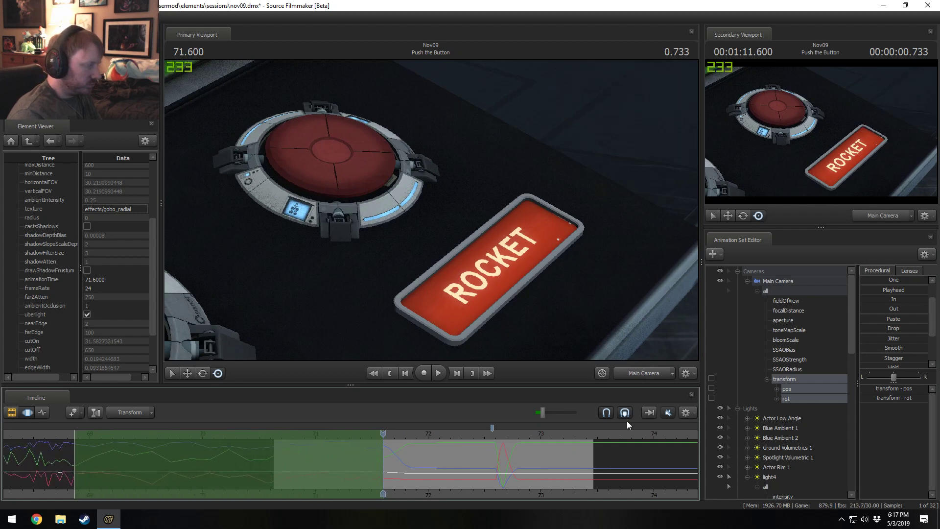
Smooth the jittered camera transform across the extended selection, ending with a full-strength pass.
left_click(893, 348)
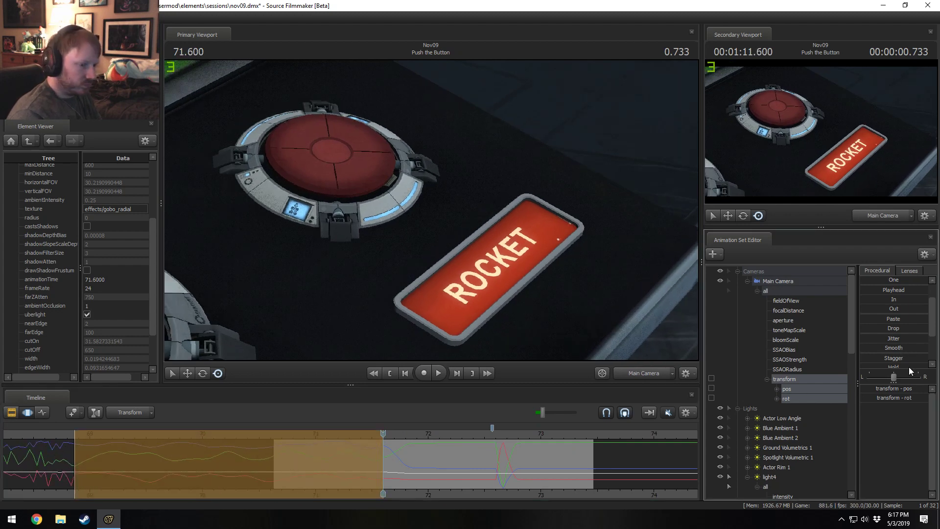
left_click(892, 348)
left_click(876, 348)
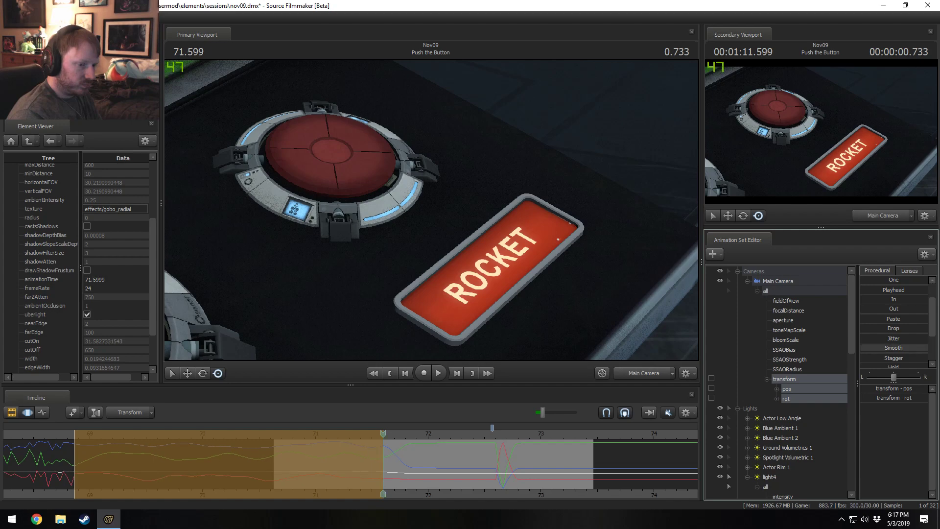
left_click_drag(877, 349, 914, 348)
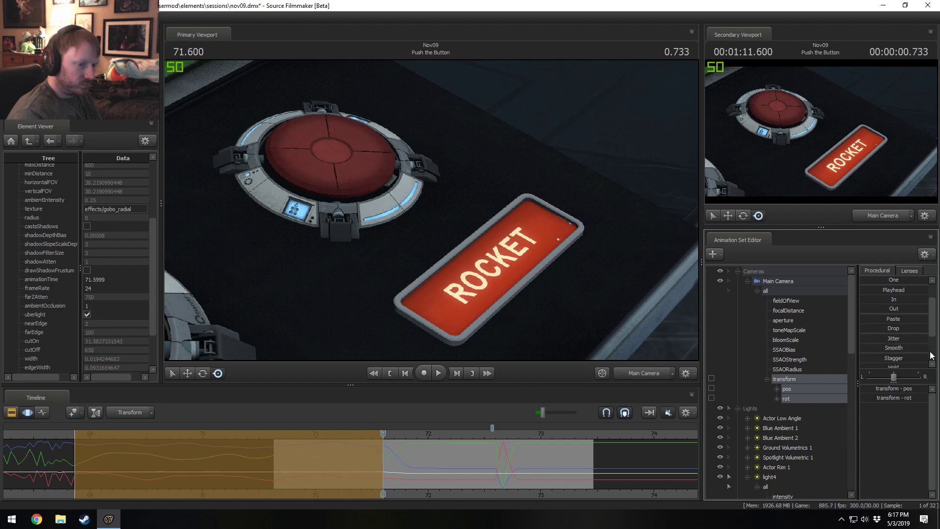
Play the opening hold from about 70.6 and even out the remaining wobble in Main Camera's transform with another procedural pass.
left_click(405, 432)
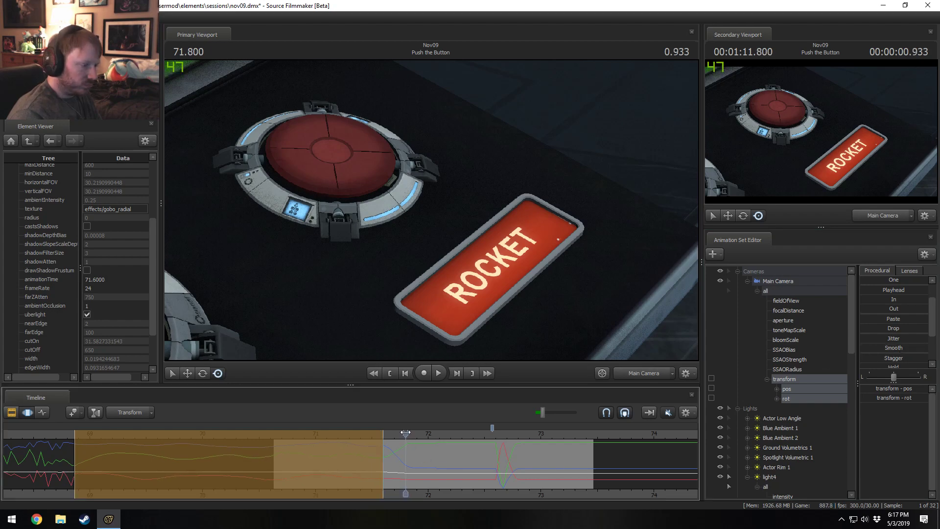
left_click(269, 433)
key("space")
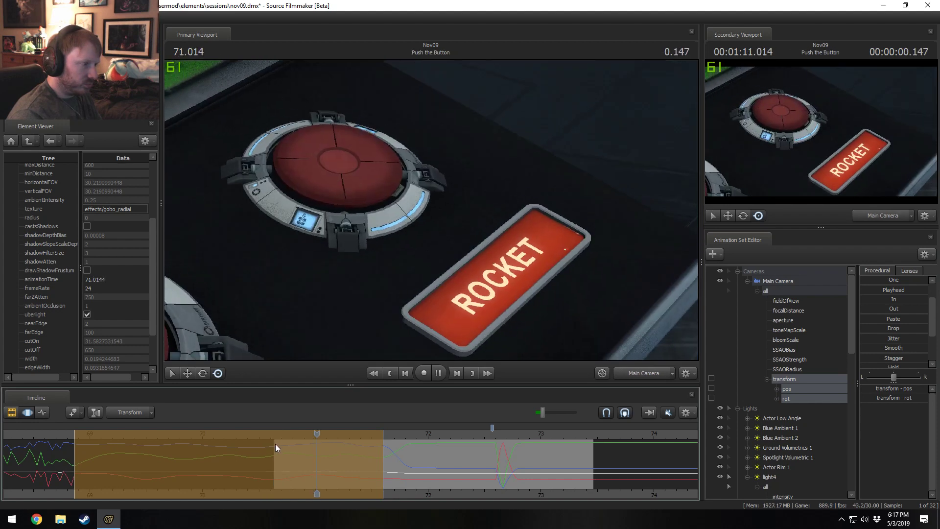
key("space")
left_click_drag(337, 435, 383, 447)
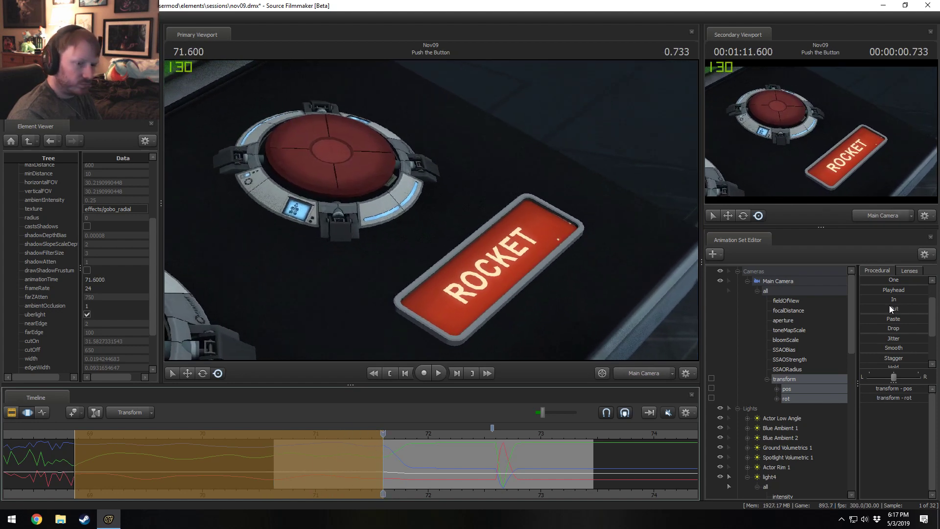
left_click_drag(890, 309, 930, 310)
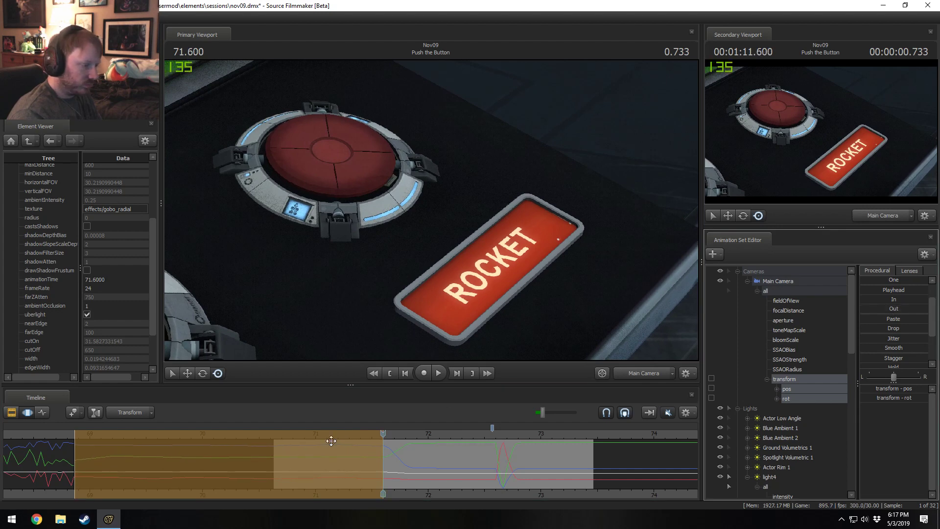
Replay the opening hold through the camera's move to the Science button to judge the softened drift.
left_click_drag(386, 439, 275, 445)
key("space")
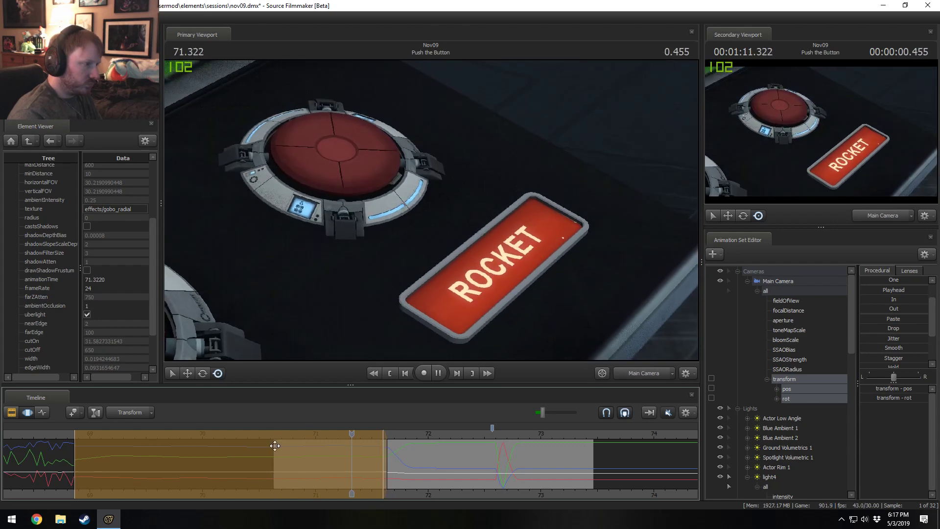
key("space")
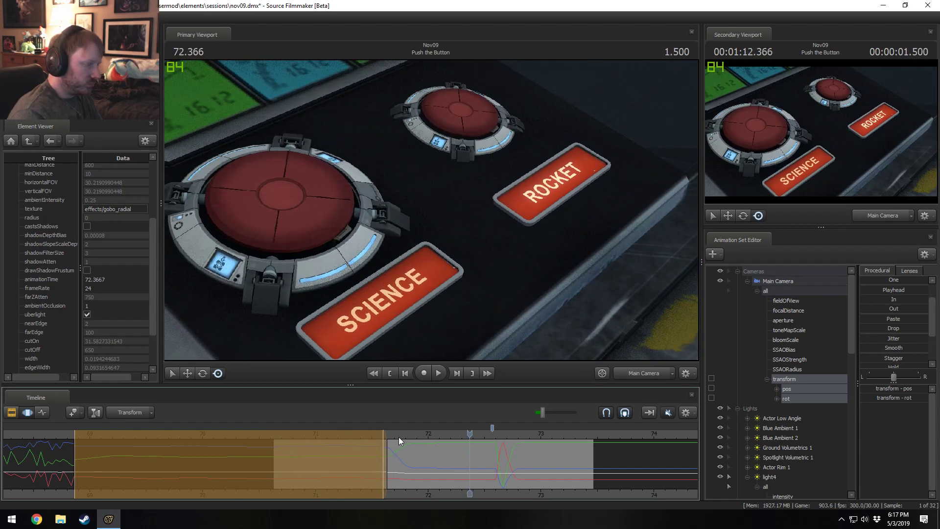
left_click_drag(399, 437, 293, 444)
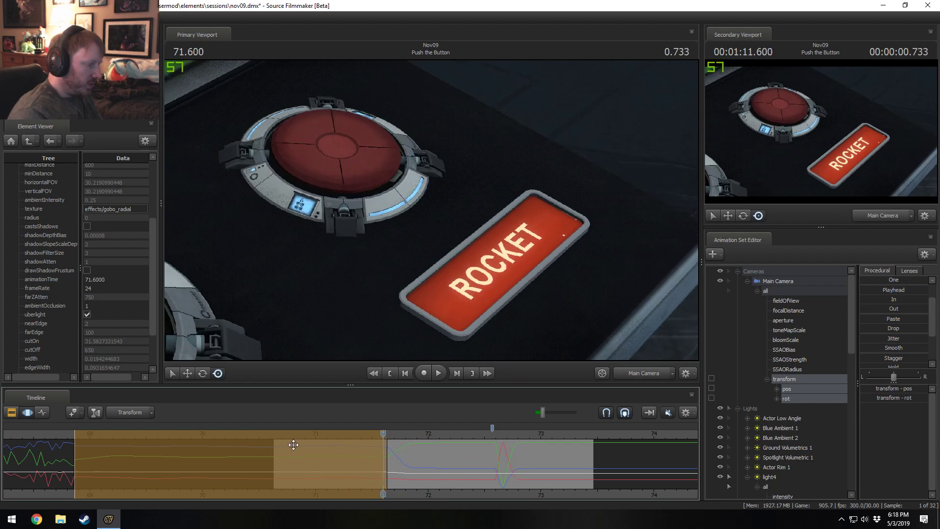
Bring the start of the hold's time selection forward to about 69.7 and play the shot from 70.633 into the camera move.
left_click_drag(76, 468, 279, 483)
key("ctrl+z")
key("ctrl+y")
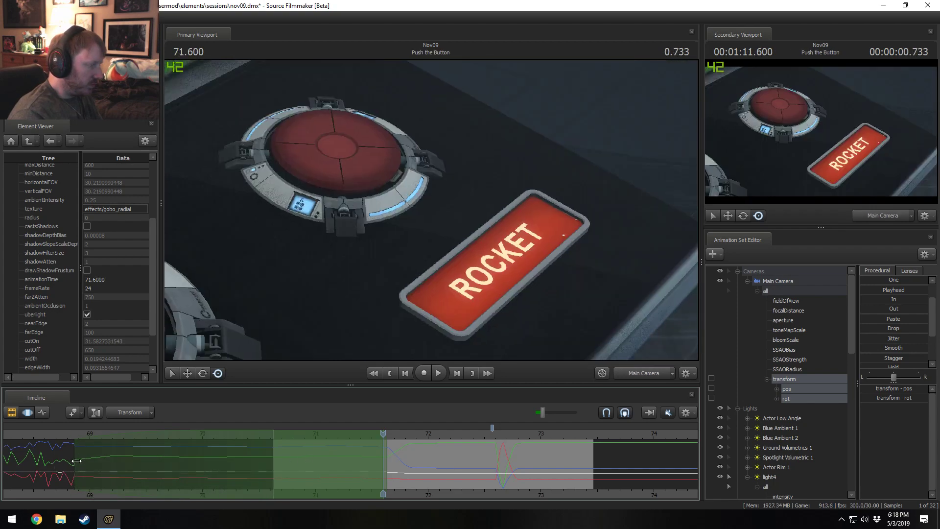
left_click_drag(76, 460, 171, 471)
left_click_drag(391, 433, 275, 444)
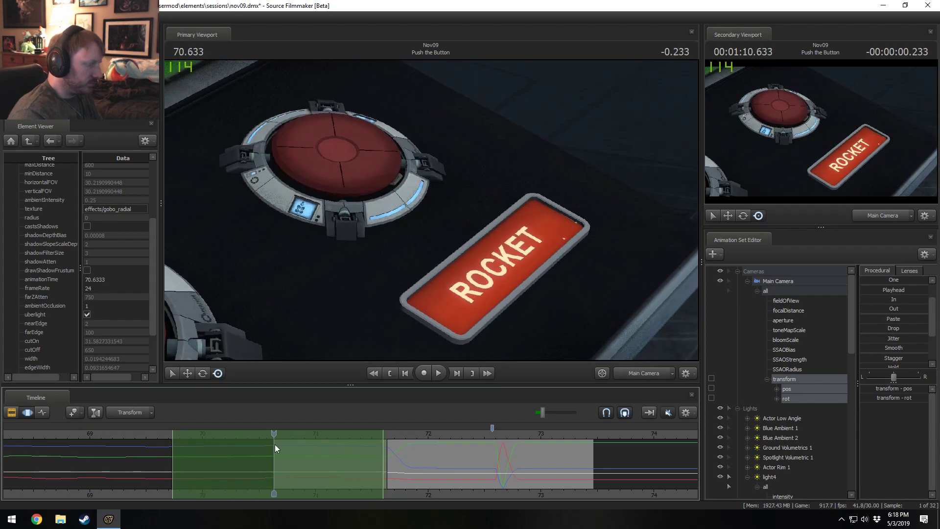
key("space")
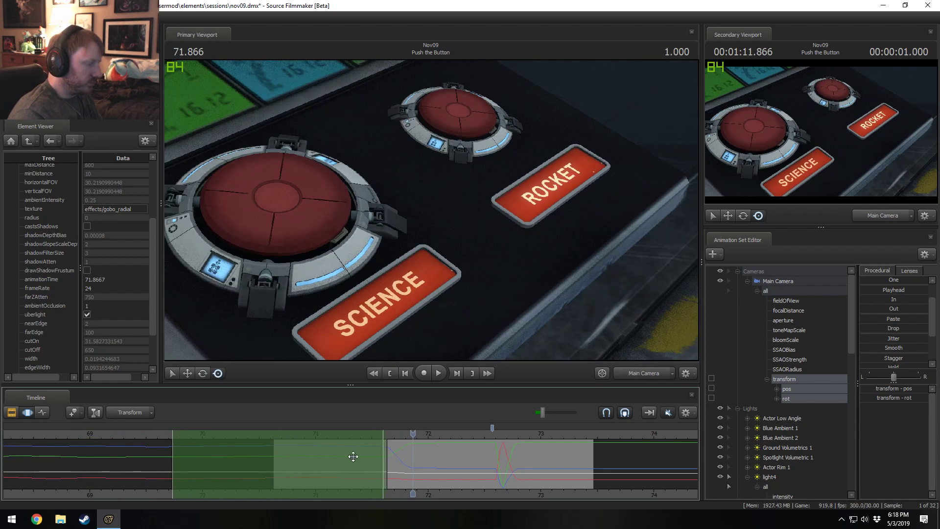
key("space")
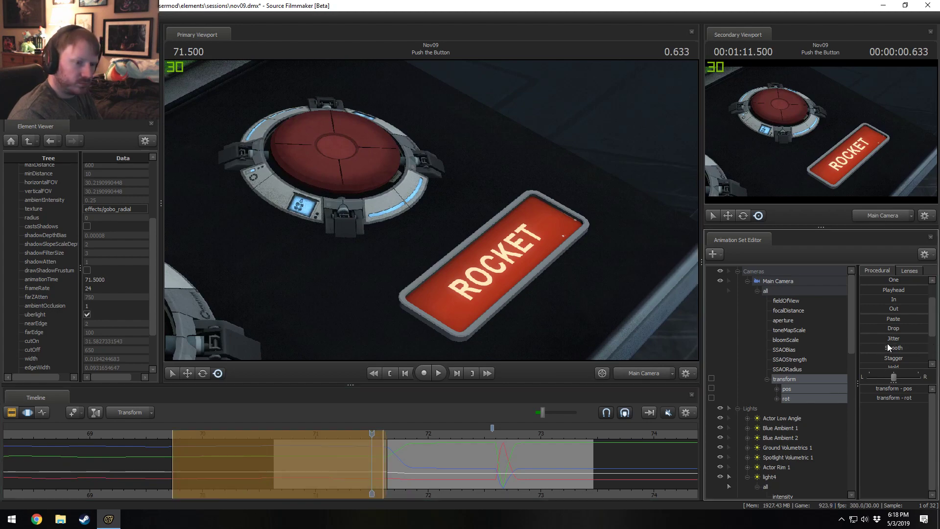
Replay the hold several times from about 70.7 to check how the drift leads into the camera move.
left_click_drag(372, 434, 278, 446)
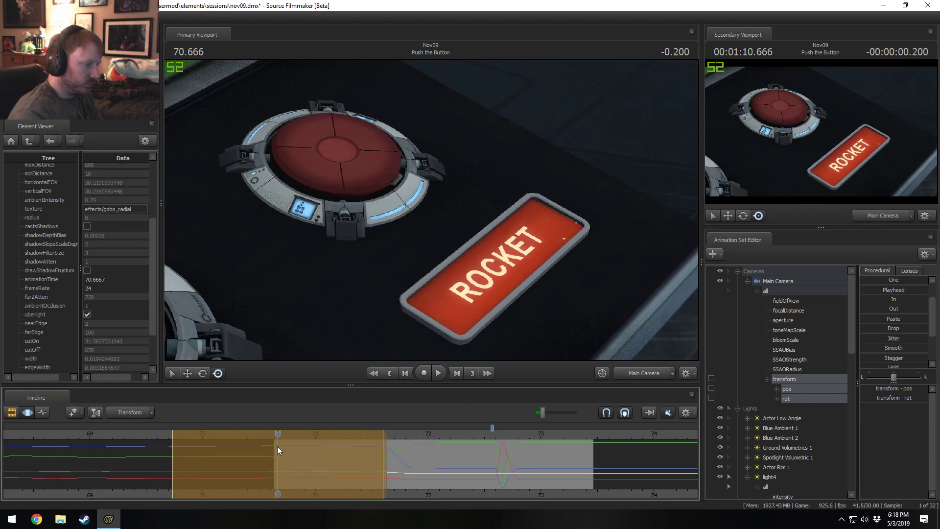
key("space")
key("space")
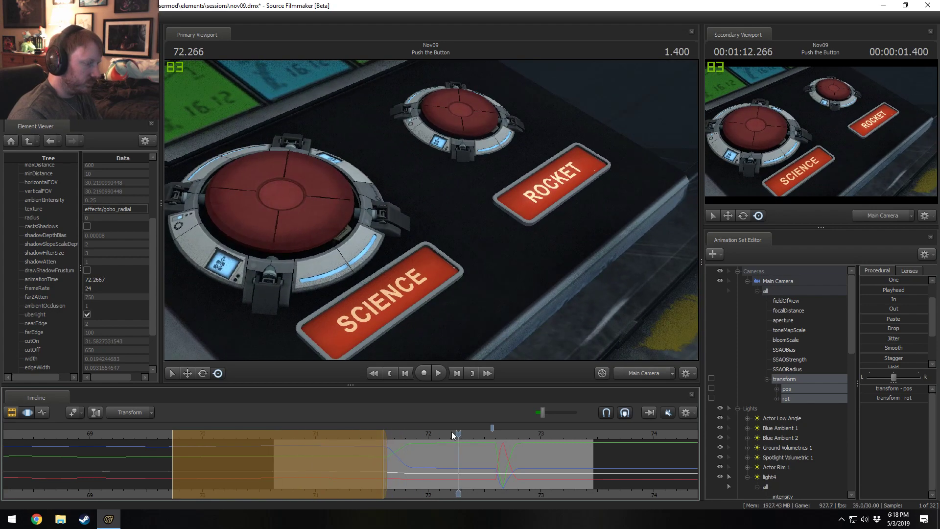
left_click_drag(455, 434, 277, 444)
key("space")
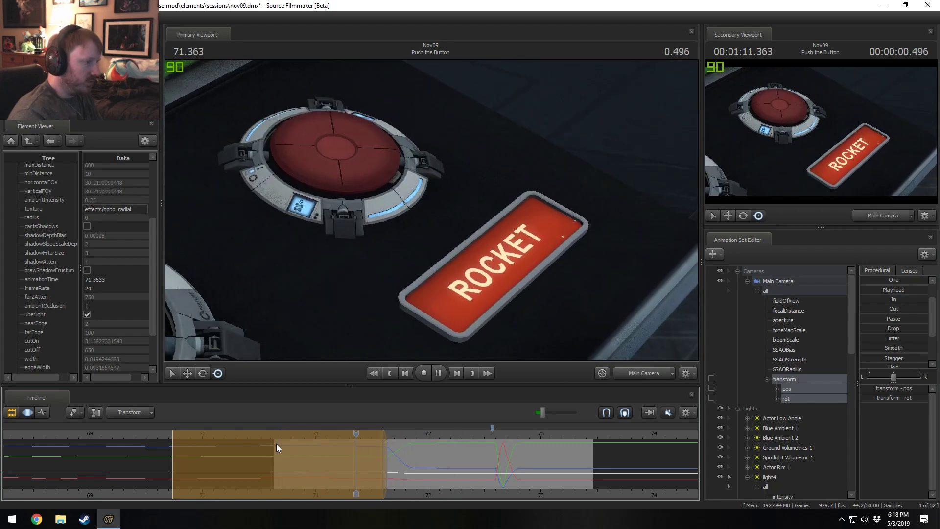
key("space")
left_click(281, 444)
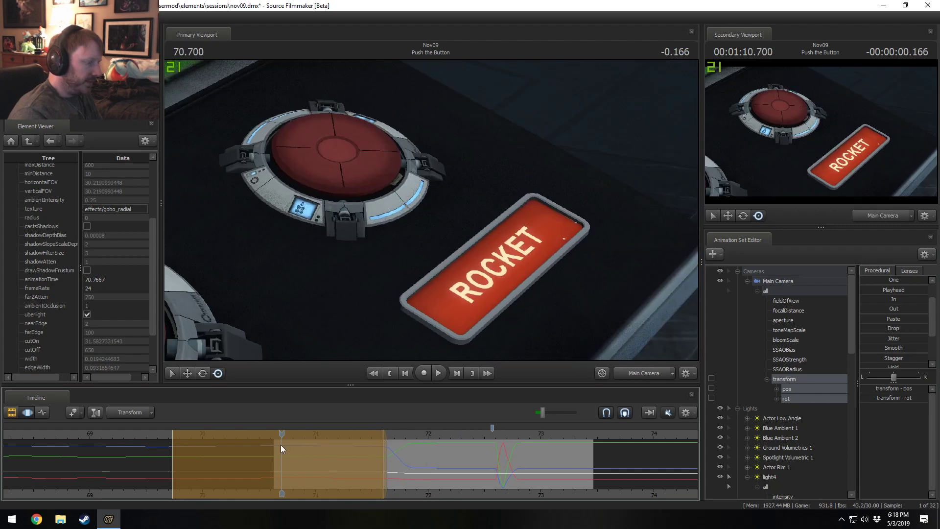
key("space")
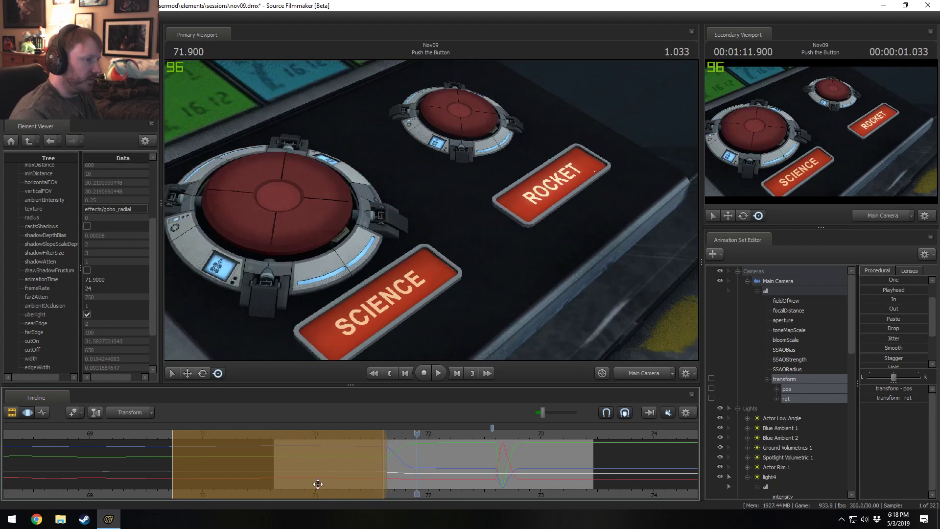
Scrub through the button press, select about 72.83 to 73.4 after it, and apply a slight Jitter to Main Camera's transform.
left_click_drag(391, 451, 492, 462)
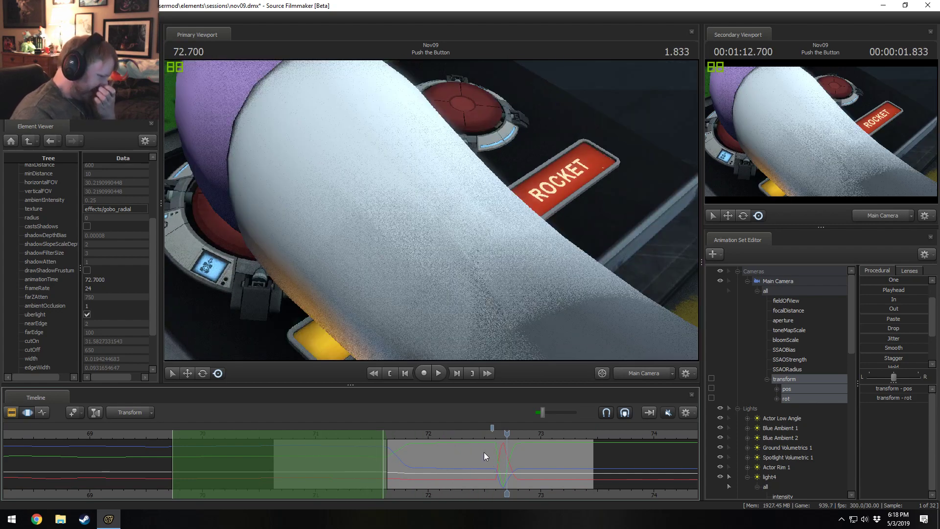
left_click_drag(493, 450, 432, 456)
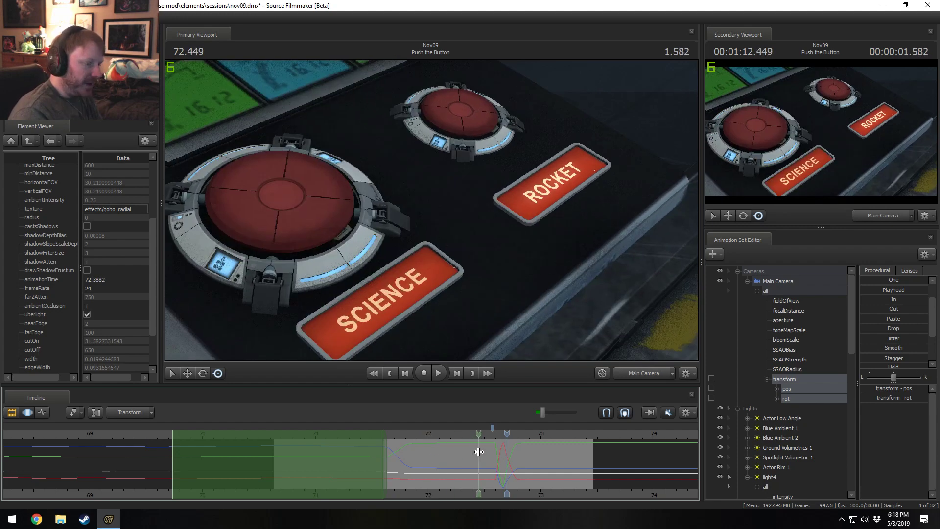
left_click_drag(522, 443, 586, 449, "shift")
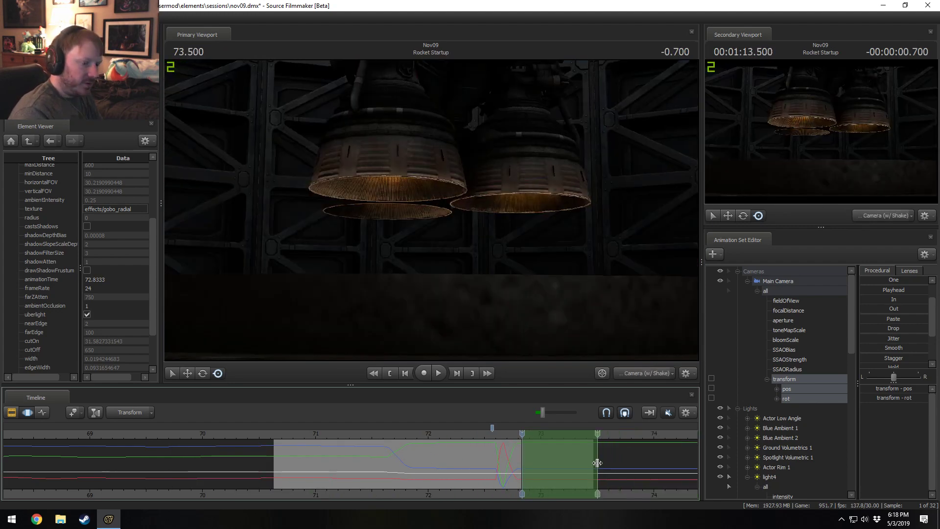
left_click_drag(888, 345, 893, 341)
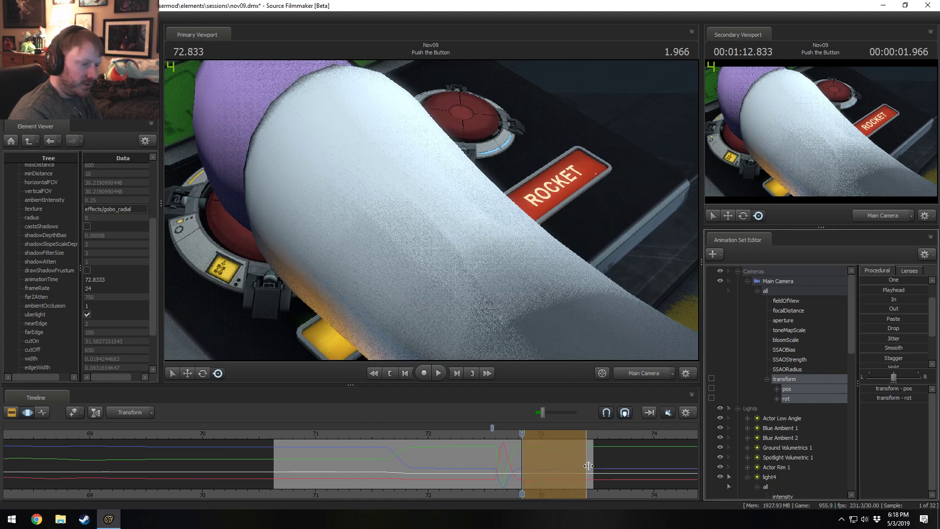
Stretch the end of the jittered selection out to about 77 and smooth the camera transform across it.
scroll(590, 469, "down", 2)
middle_click_drag(600, 491, 420, 465)
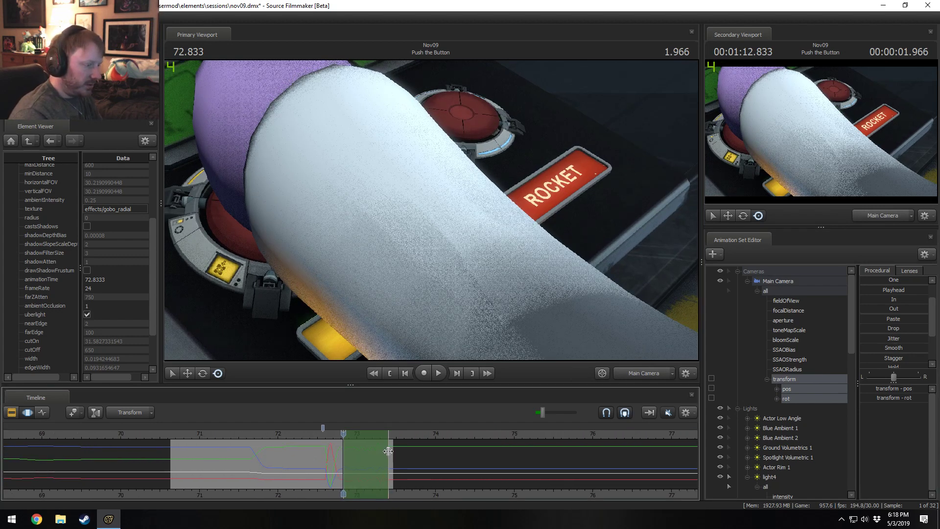
left_click_drag(388, 451, 681, 479)
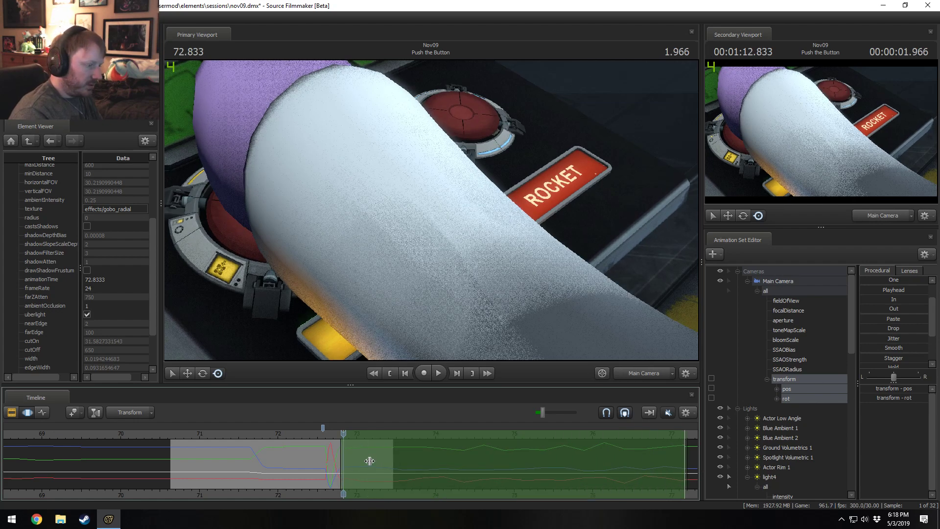
scroll(358, 461, "up", 3)
scroll(357, 461, "up", 1)
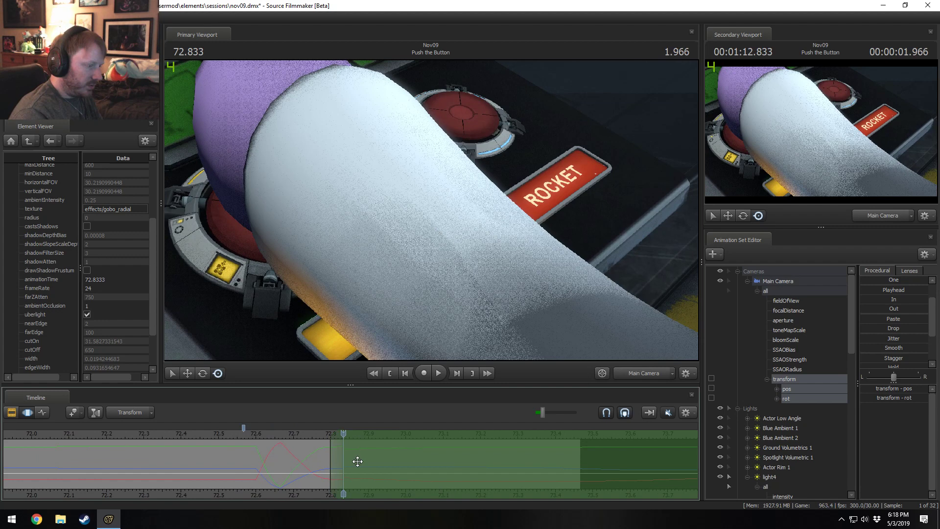
left_click(895, 350)
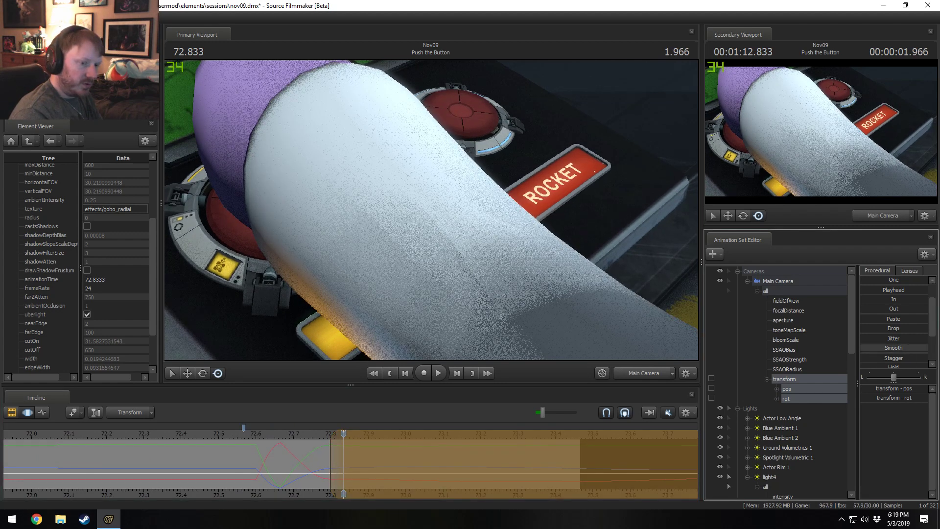
Play back the end of the Push the Button shot several times to check the drift after the button press.
left_click(304, 436)
key("space")
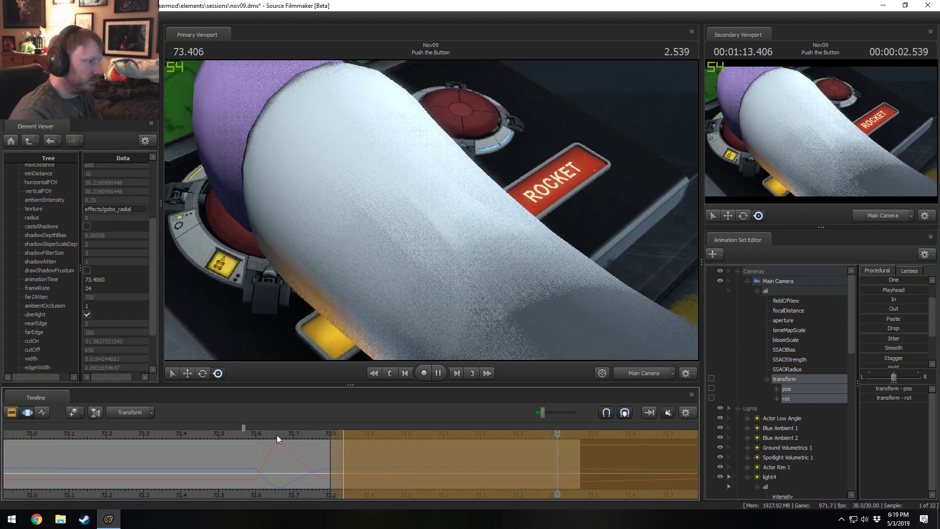
key("space")
scroll(697, 467, "down", 9)
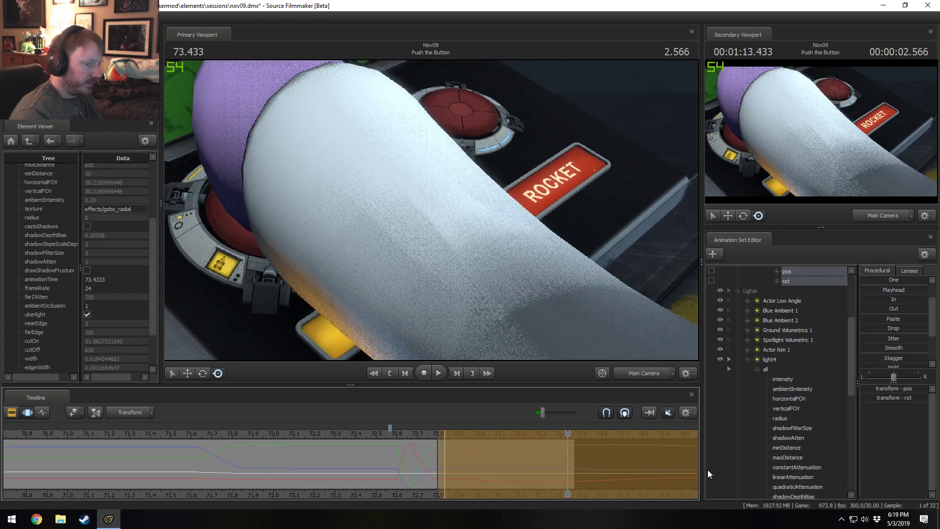
scroll(664, 468, "down", 4)
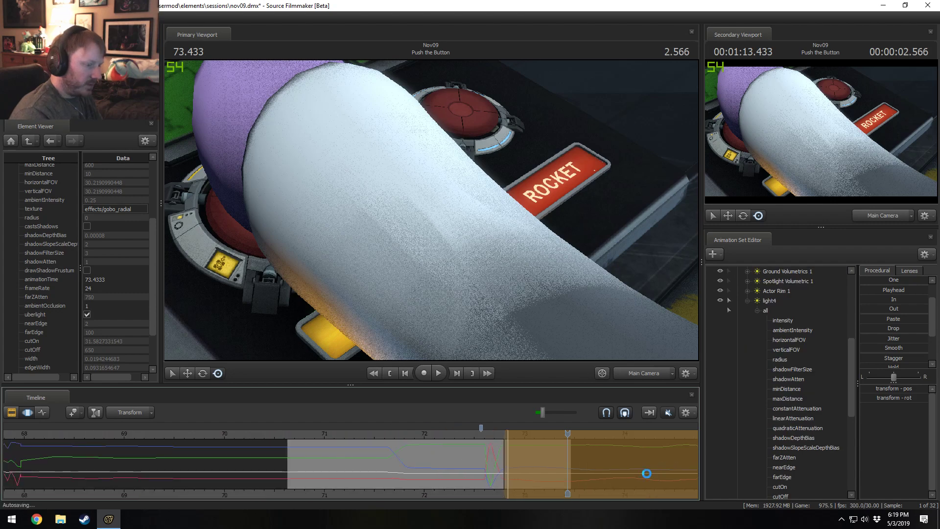
scroll(567, 475, "down", 3)
key("space")
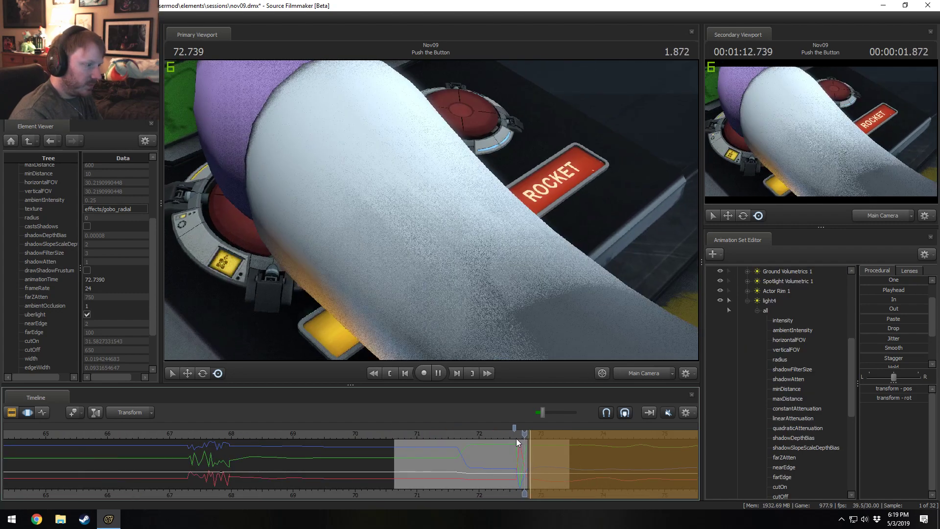
key("space")
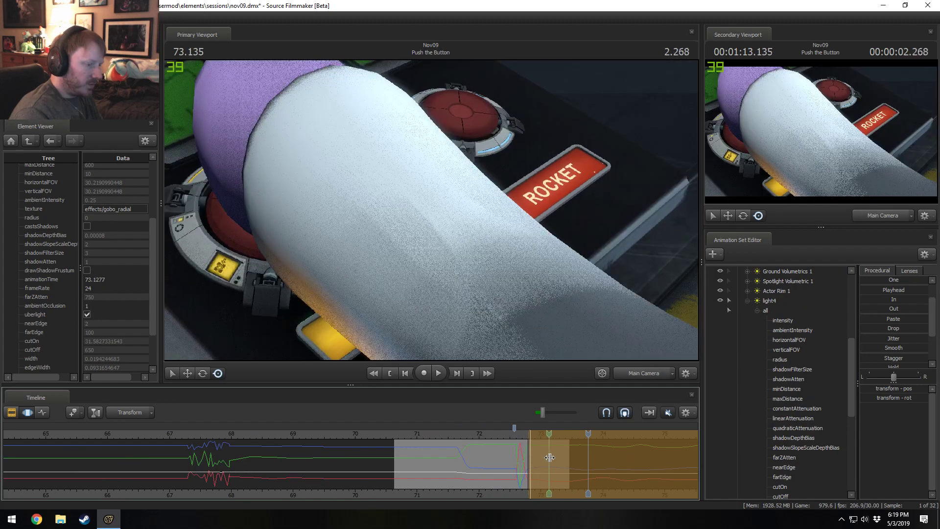
Select from about 72.8 past the end of the shot, apply a slight Playhead blend to Main Camera's transform and smooth it.
left_click_drag(563, 455, 649, 466, "shift")
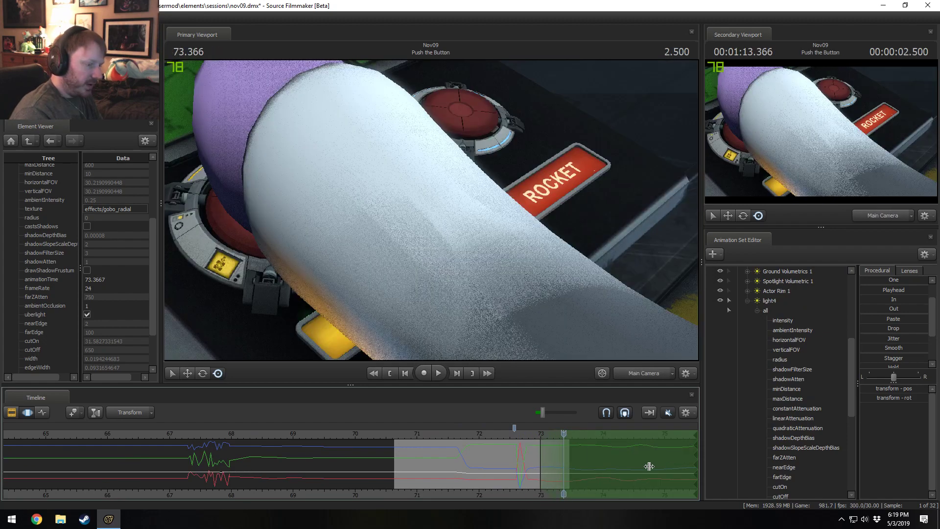
scroll(583, 477, "up", 1)
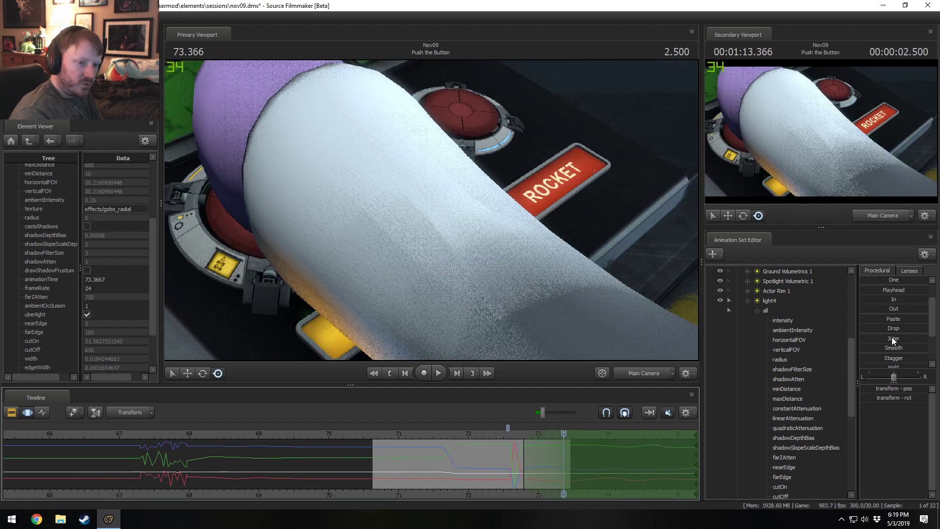
left_click(898, 293)
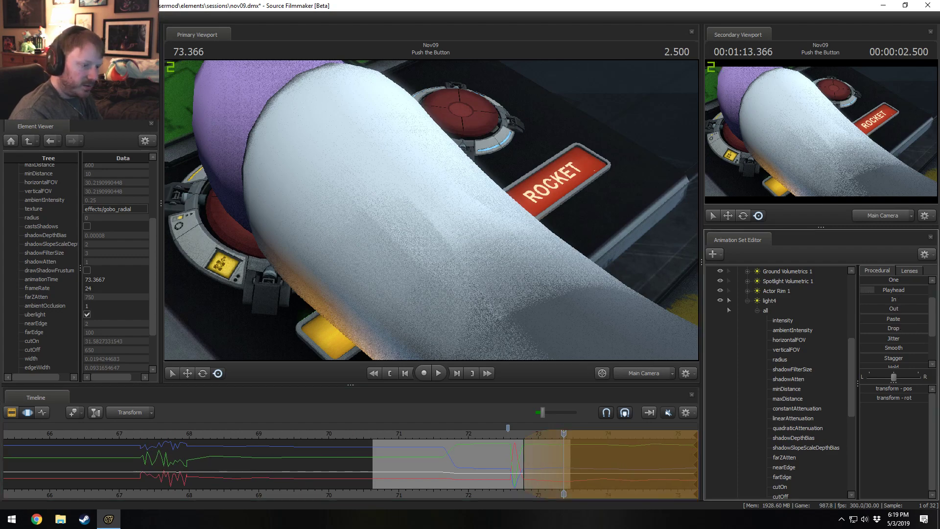
scroll(607, 431, "up", 3)
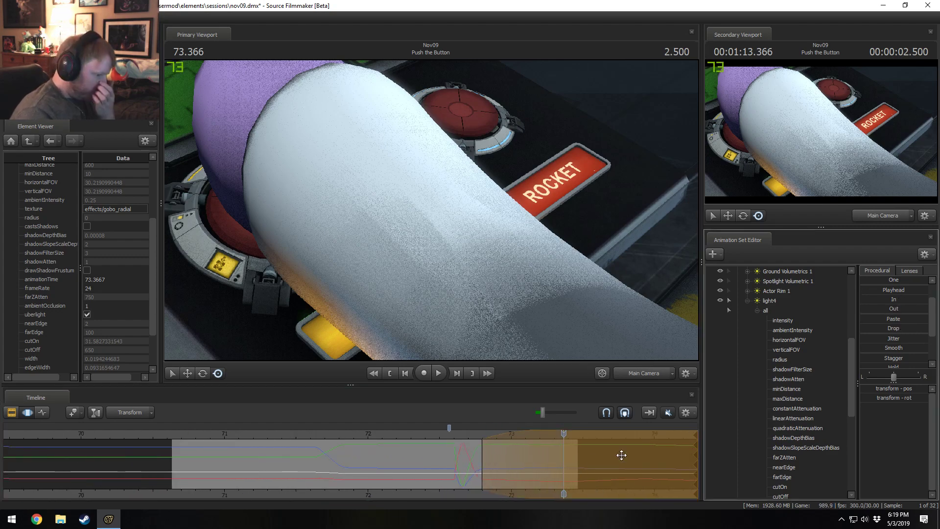
left_click(898, 349)
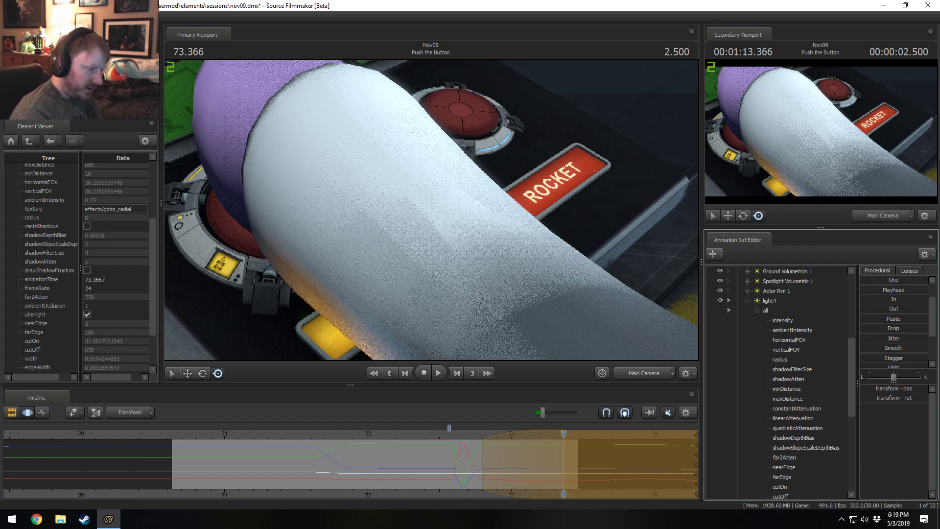
left_click(874, 353)
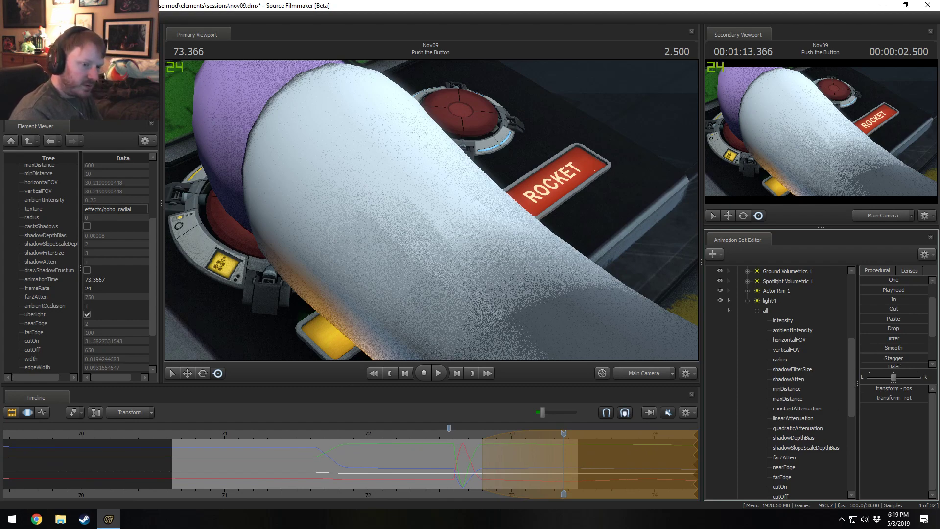
Replay the ending from the button press, select about 72.8 to 73.6, and smooth Main Camera's transform across it.
left_click(456, 433)
key("space")
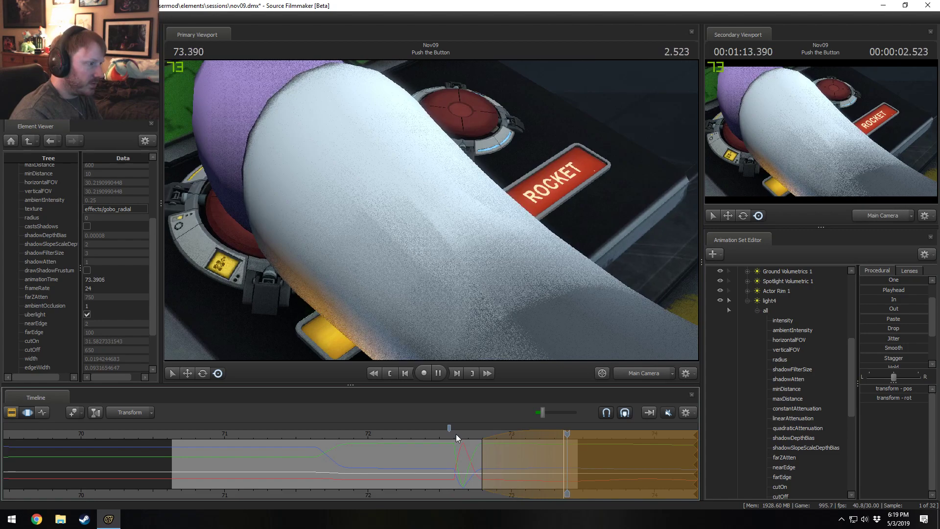
key("space")
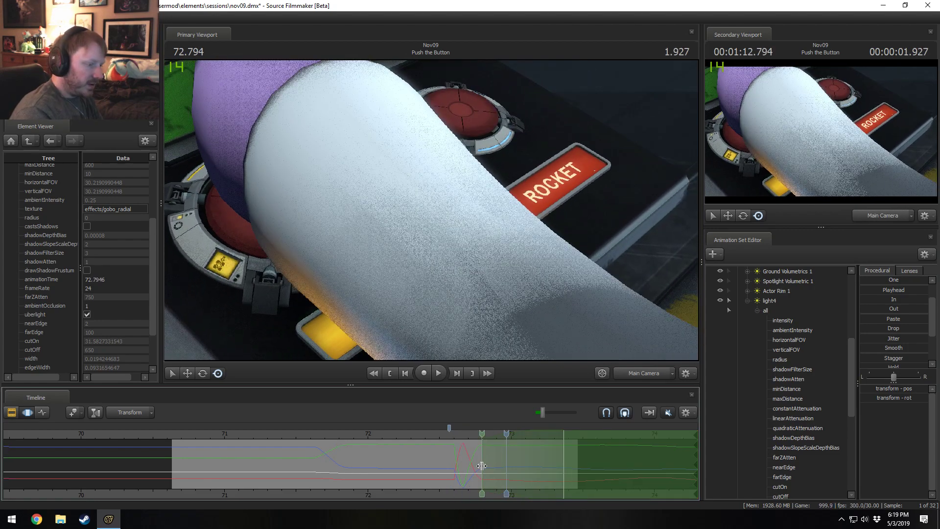
left_click_drag(481, 466, 598, 466, "shift")
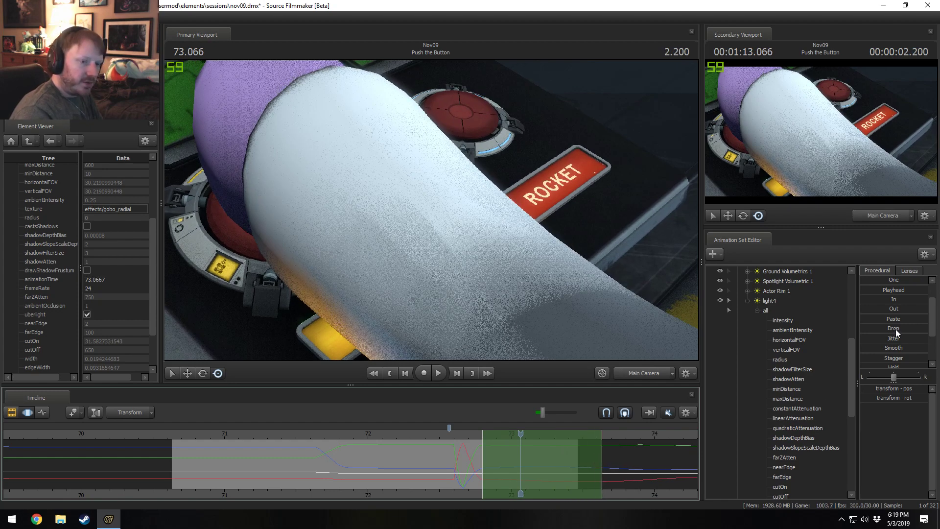
left_click(889, 345)
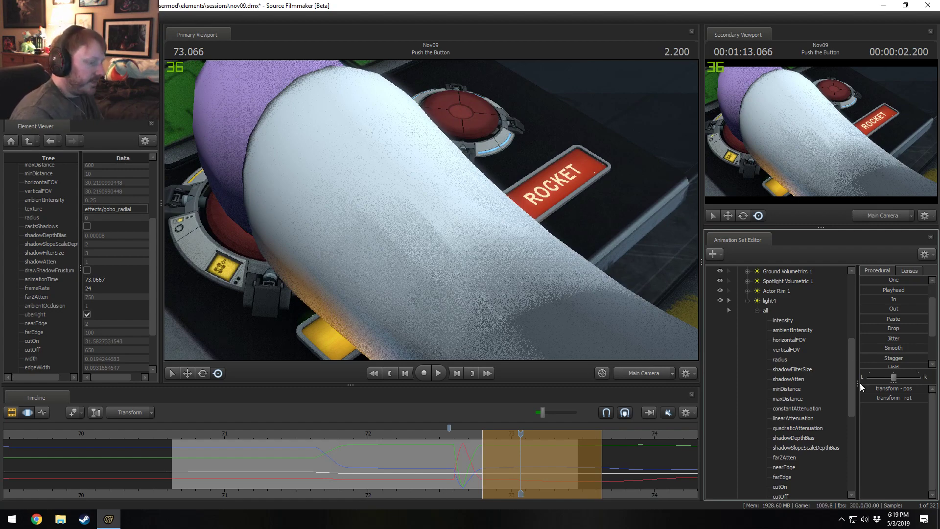
Replay the ending, reselect from about 72.9 past the end of the shot, and apply Smooth to Main Camera's transform.
key("space")
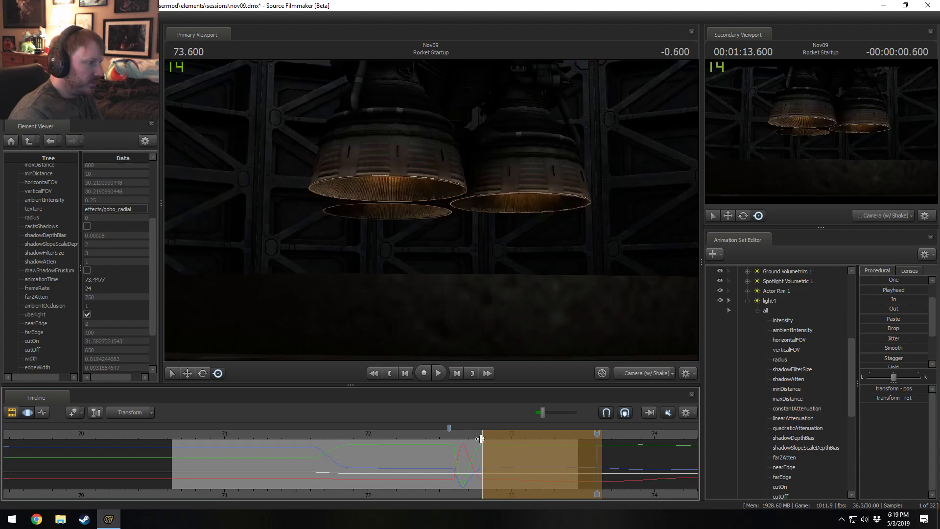
left_click(463, 434)
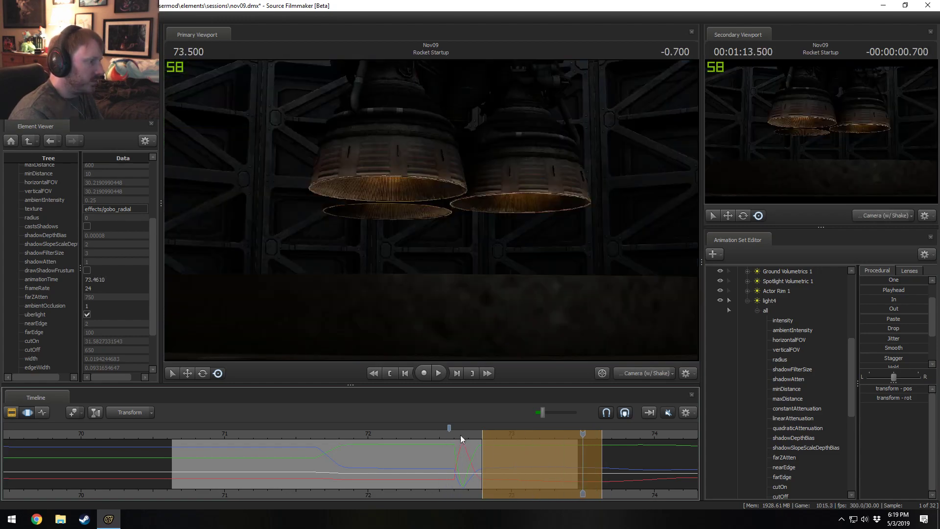
left_click_drag(460, 435, 545, 468)
scroll(845, 429, "down", 5)
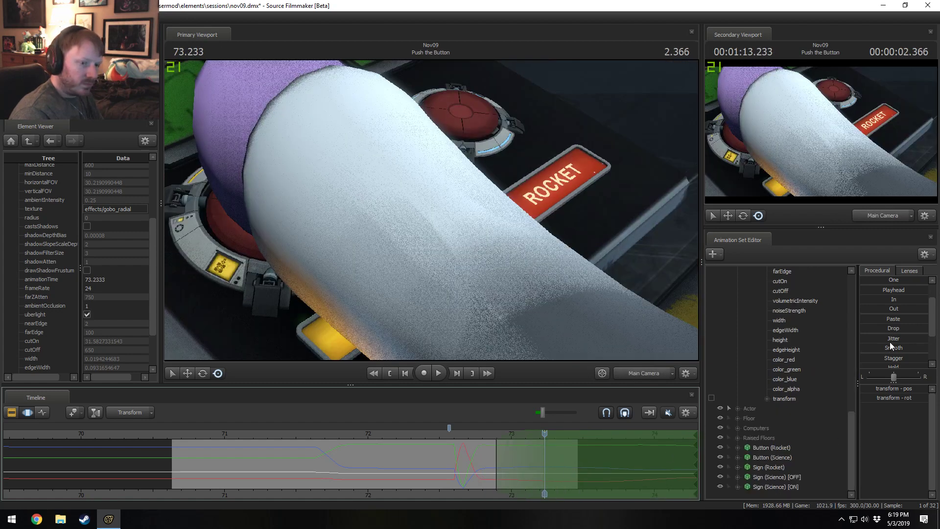
left_click_drag(890, 346, 893, 346)
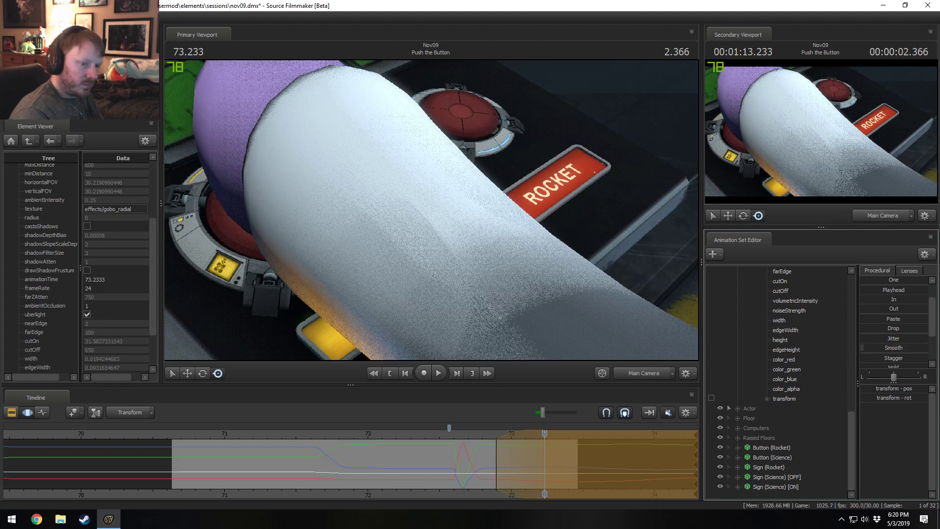
Replay the button press into the Rocket Startup shot and narrow the time selection to about 73.1 to 73.3.
key("space")
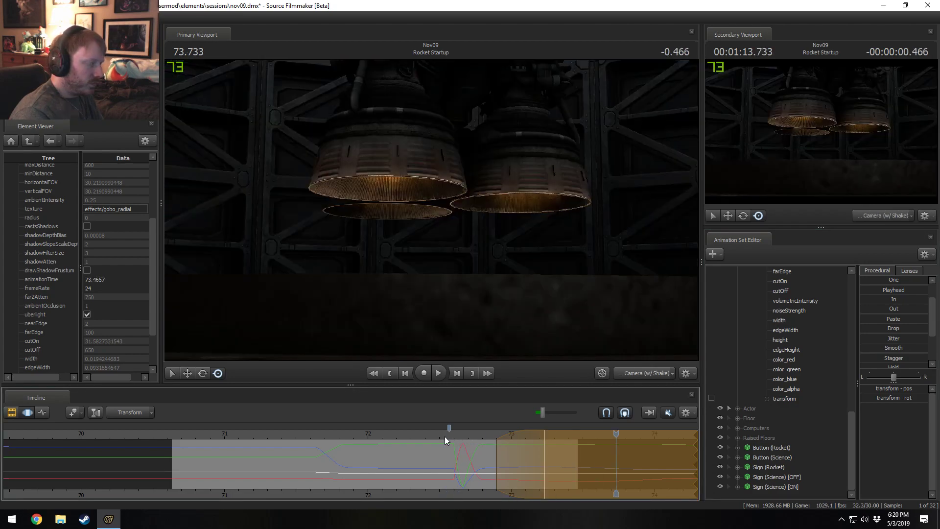
left_click(445, 436, "shift")
key("space")
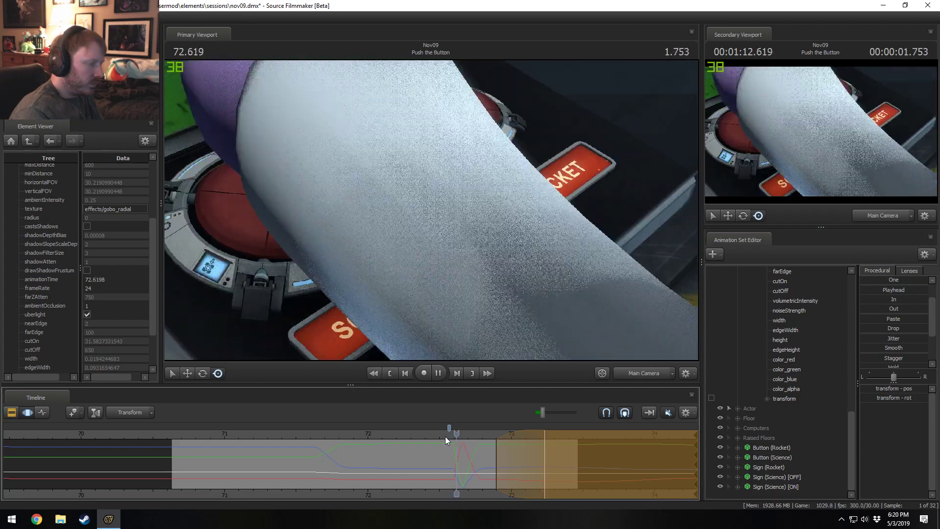
key("space")
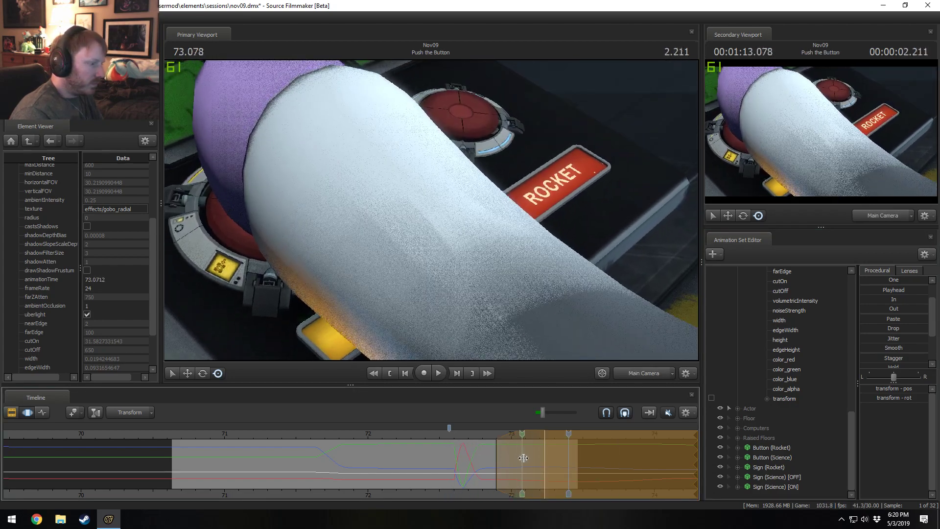
left_click_drag(549, 457, 504, 465, "shift")
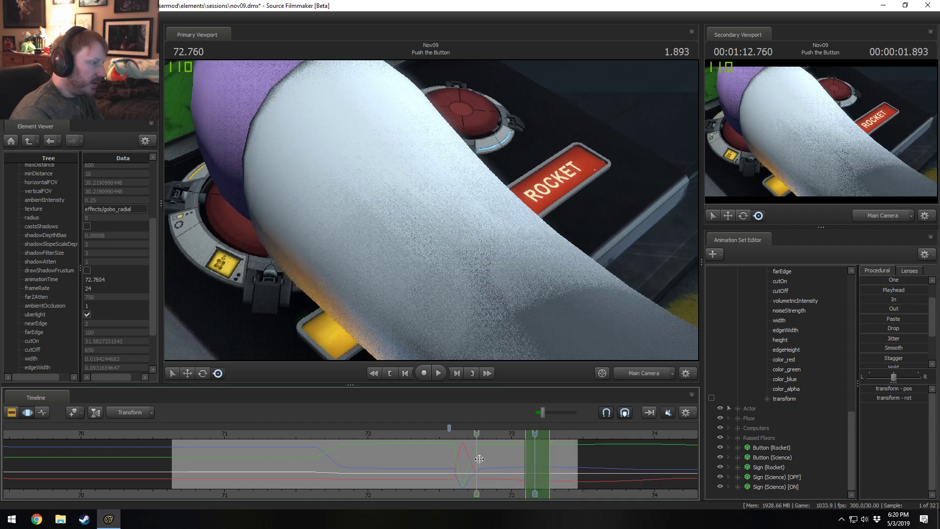
key("space")
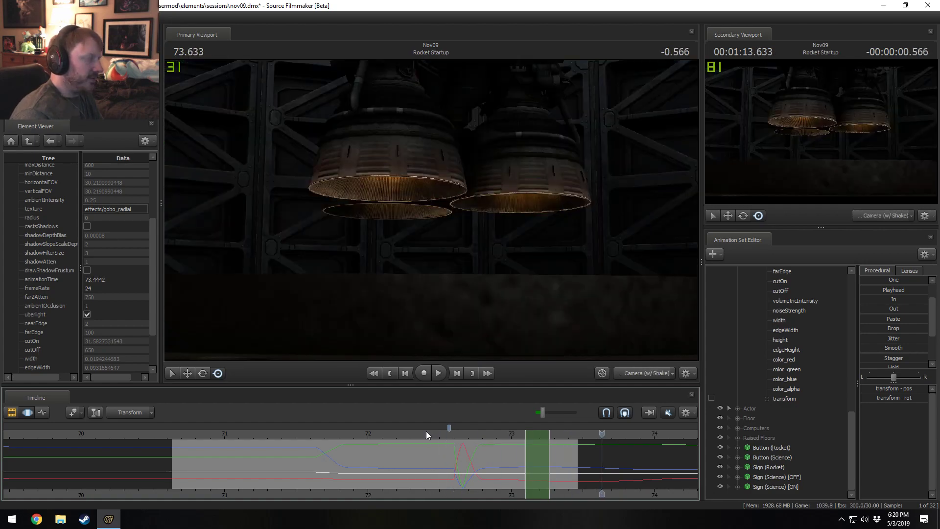
key("space")
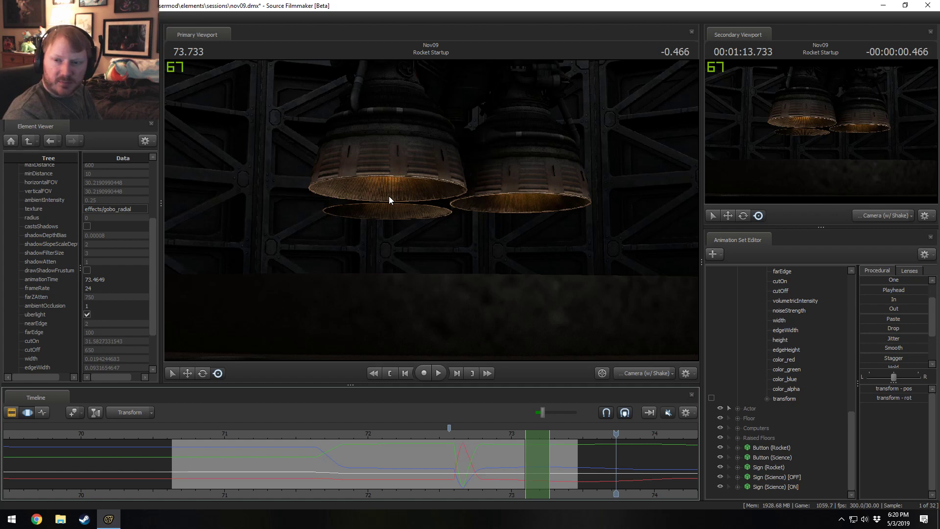
Switch to the Clip Editor, go to the Canterlot Establishing shot at 83.166, and load its map.
key("F2")
scroll(583, 490, "down", 8)
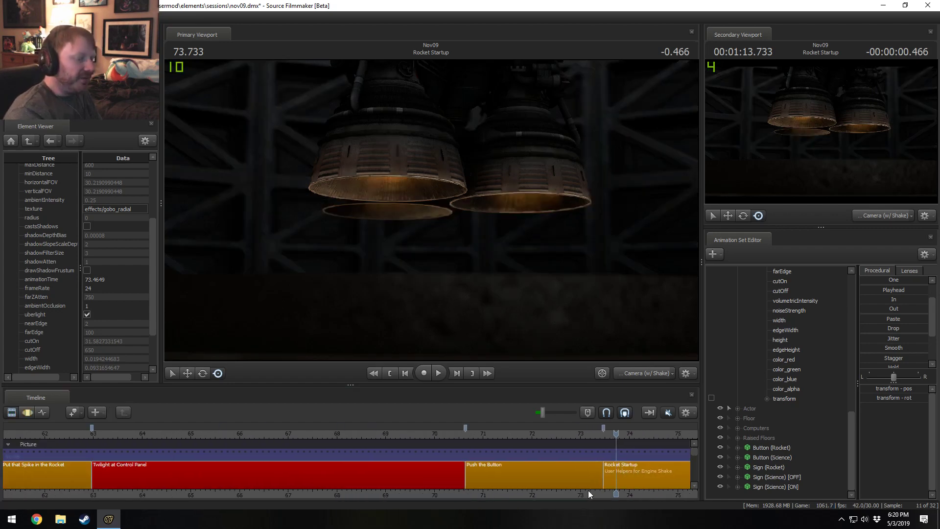
middle_click_drag(582, 493, 303, 479)
scroll(494, 471, "down", 5)
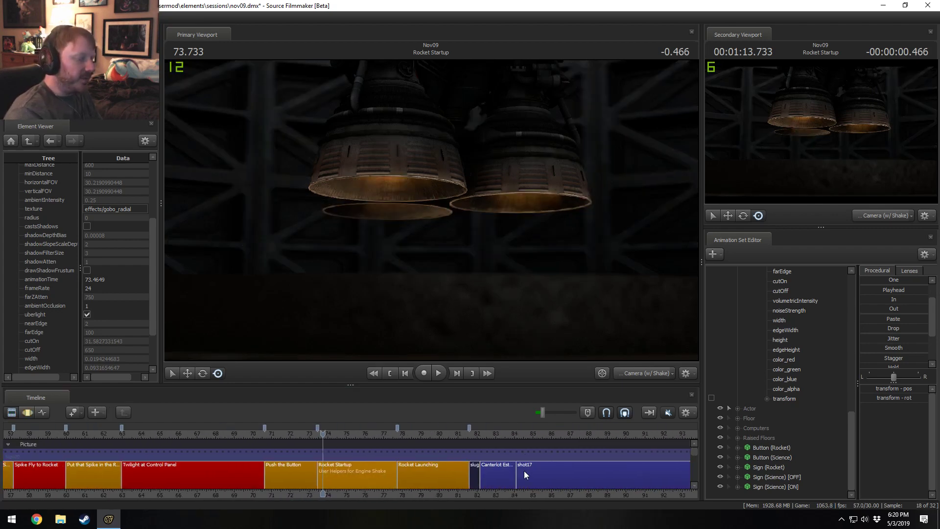
left_click(523, 471)
left_click(499, 433)
left_click(487, 474)
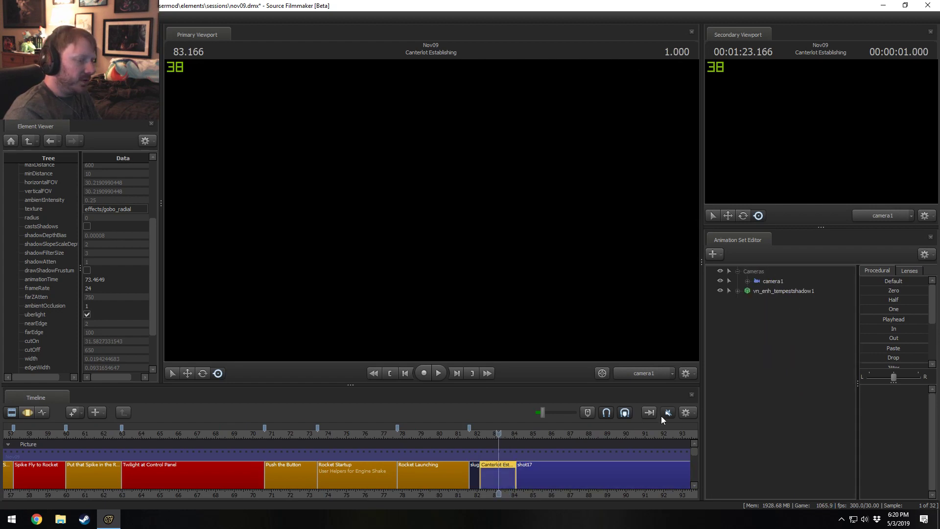
right_click(577, 269)
left_click(595, 295)
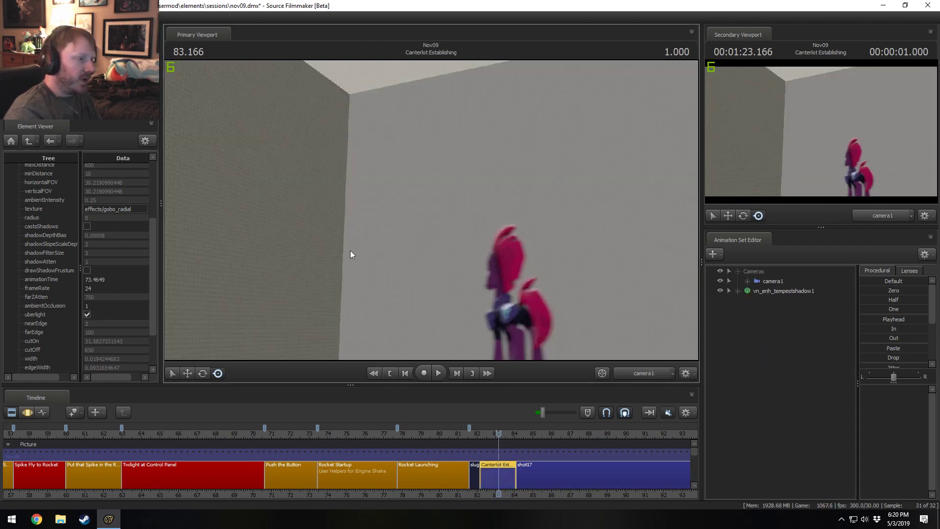
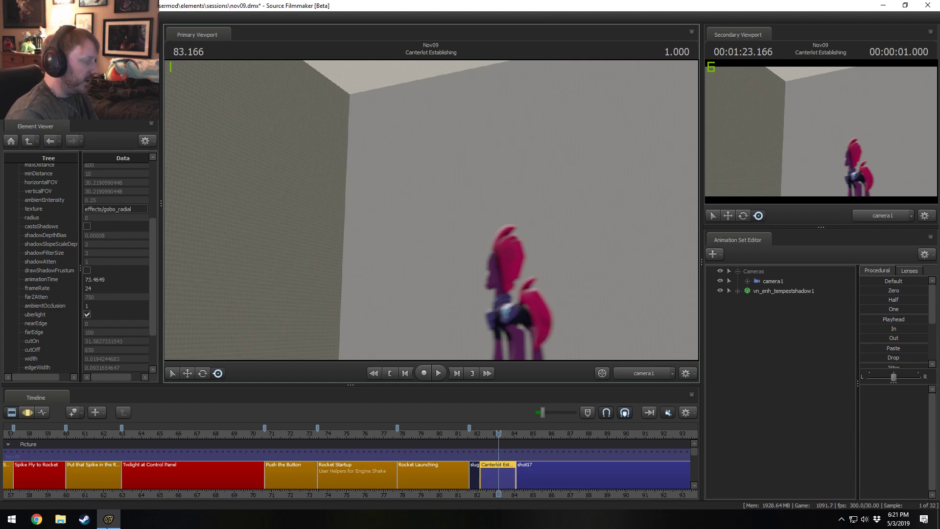
Return to the Push the Button shot, play it briefly, and load its map again.
left_click(273, 434)
scroll(291, 451, "up", 3)
key("space")
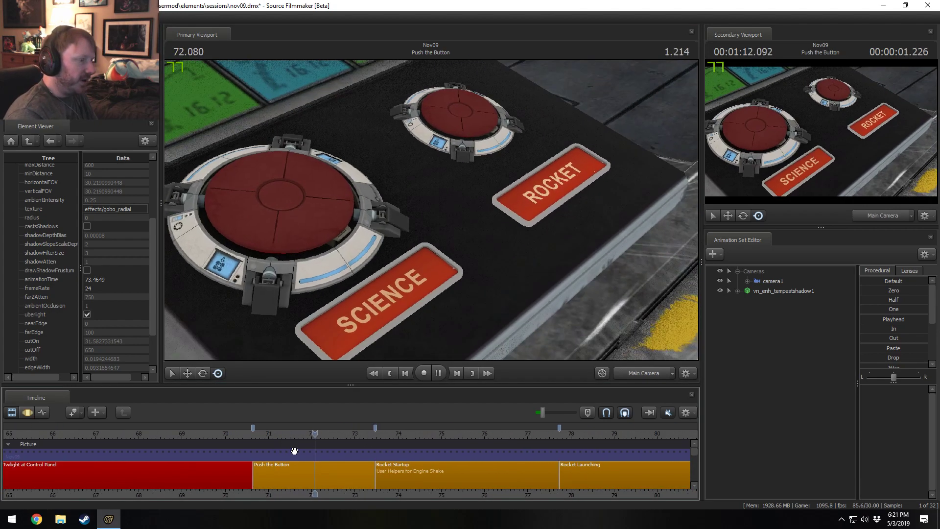
key("space")
right_click(414, 234)
left_click(434, 260)
Replay the Push the Button shot from about 71.3 to check the camera move and its ending.
key("space")
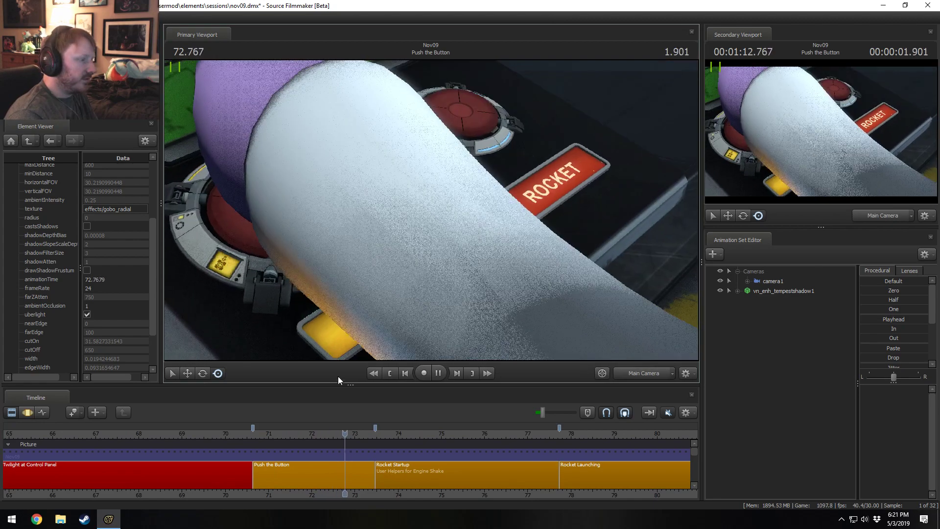
key("space")
left_click(282, 433)
key("space")
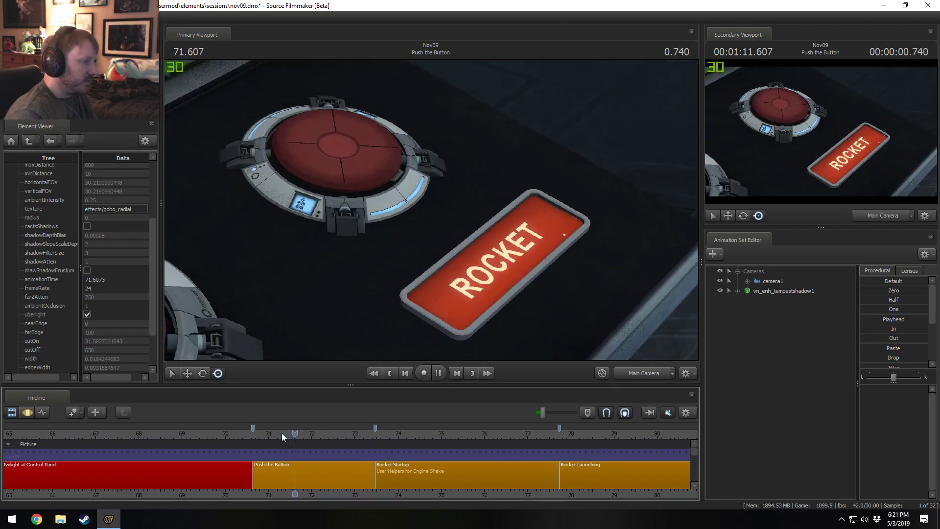
key("space")
scroll(280, 440, "up", 2)
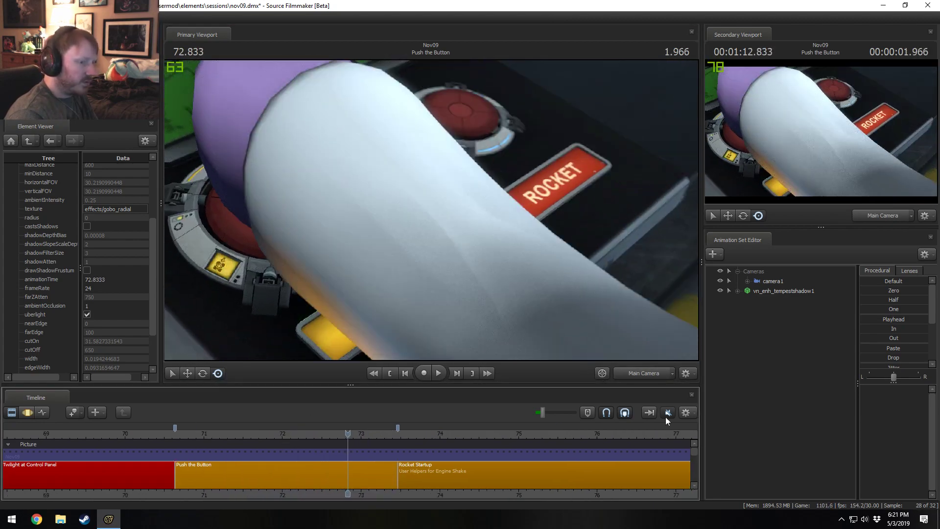
Pick the Push the Button shot and open its Main Camera in the Motion Editor.
left_click(771, 283)
key("F3")
scroll(402, 437, "up", 2)
key("F2")
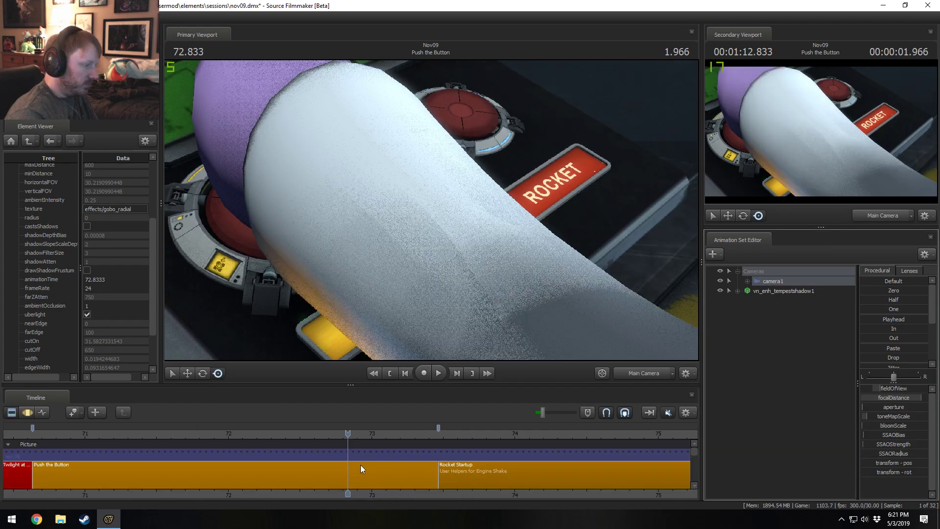
left_click(356, 469)
key("F3")
scroll(343, 474, "up", 3)
left_click(767, 282)
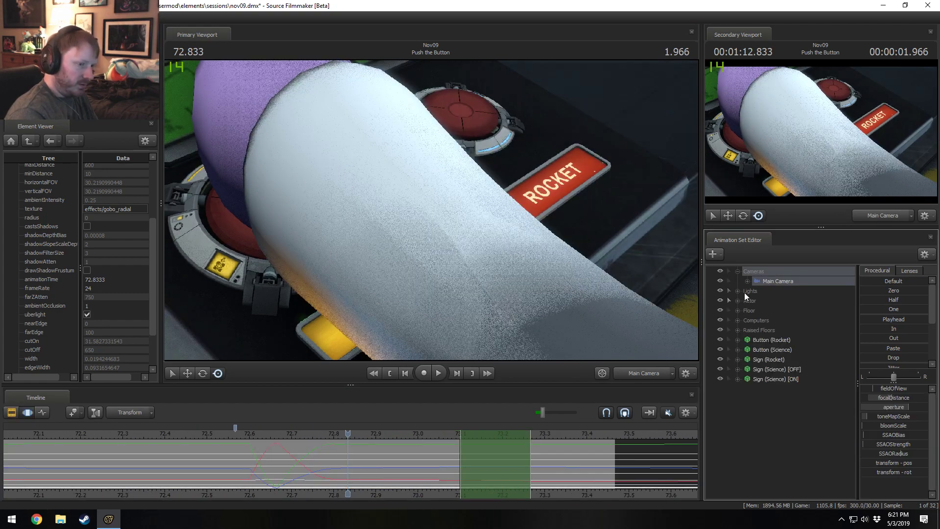
Create a time selection peaking at 72.3 that extends from about 71.77 to 72.6.
left_click_drag(280, 472, 181, 471)
key("Escape")
middle_click_drag(256, 493, 464, 477)
left_click_drag(284, 464, 407, 472)
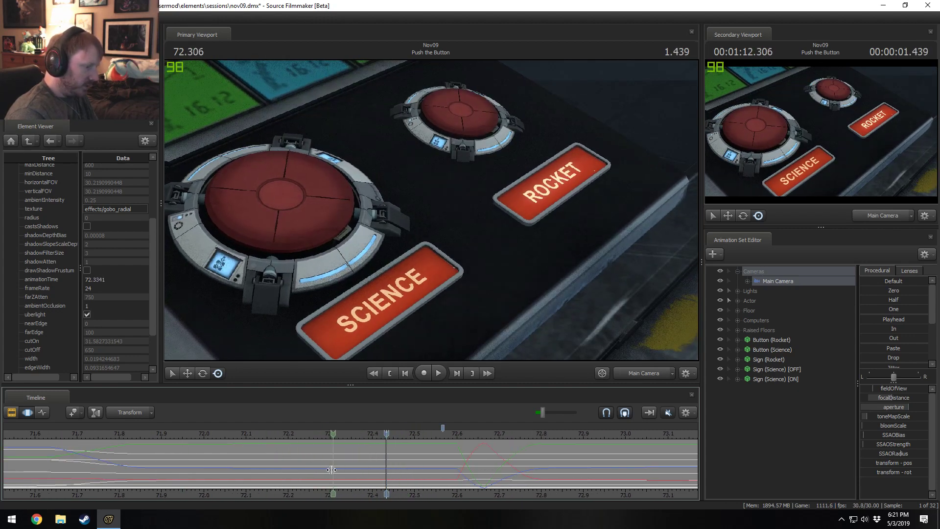
left_click(331, 470, "shift")
scroll(331, 470, "up", 9, "shift")
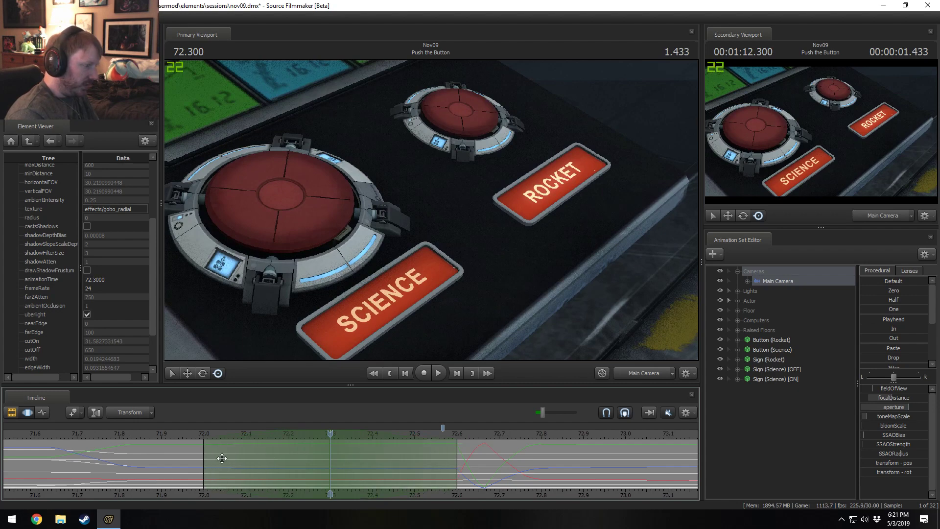
left_click_drag(206, 460, 105, 464)
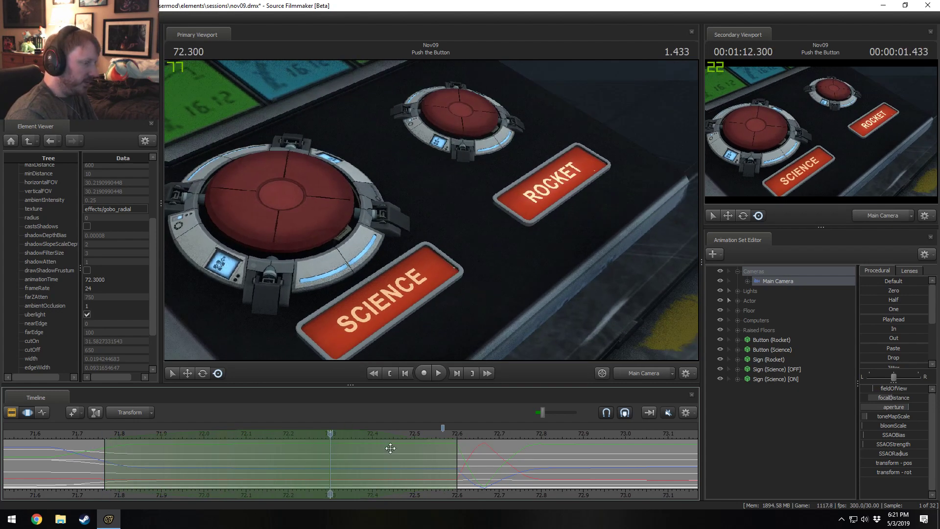
Nudge Main Camera's framing slightly at 72.3, undoing the first try and readjusting it after a short playback.
left_click_drag(419, 274, 419, 277)
key("ctrl+z")
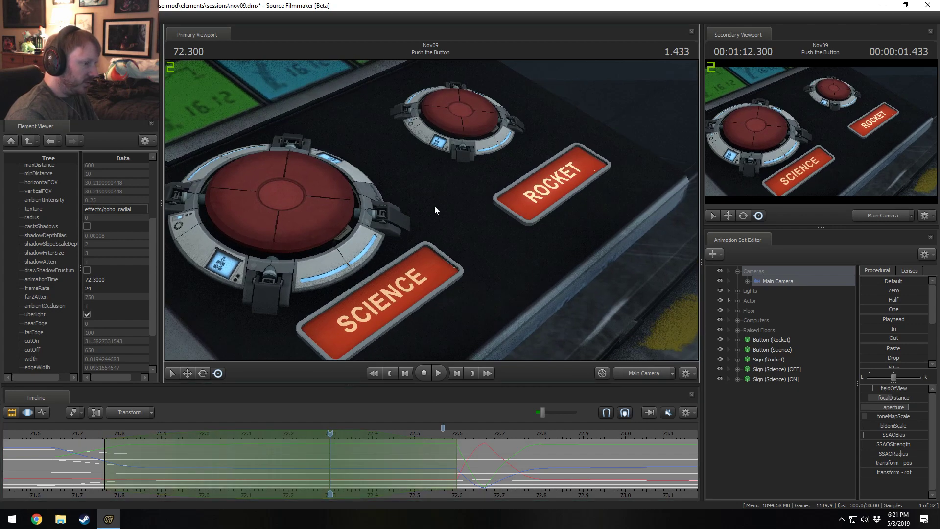
left_click_drag(431, 211, 429, 216)
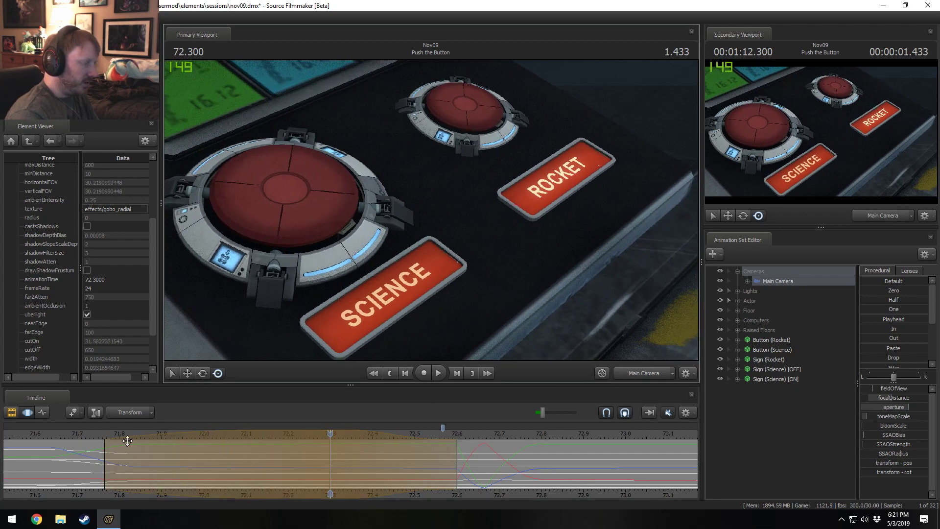
key("space")
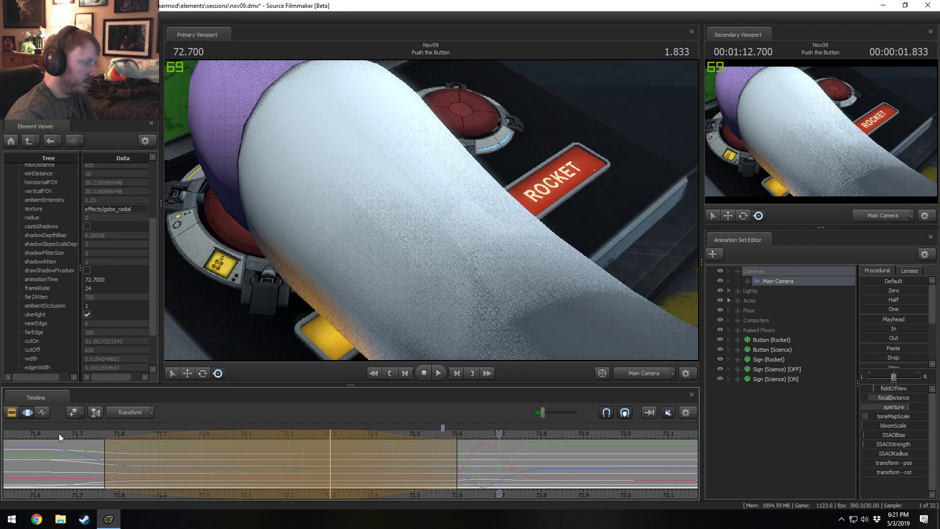
left_click(332, 453)
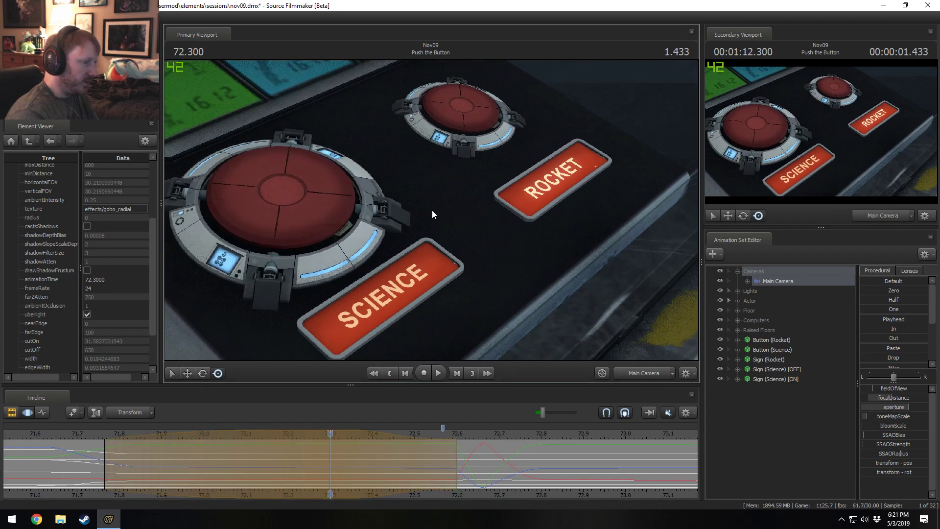
scroll(892, 329, "down", 1)
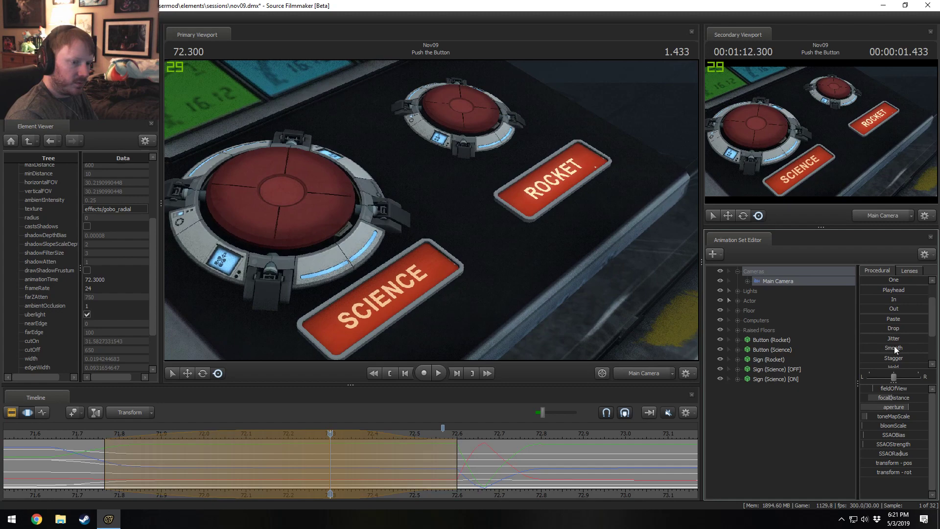
Replay the camera move from 71.7 and shift the time selection's peak earlier to about 72.03.
left_click(78, 435)
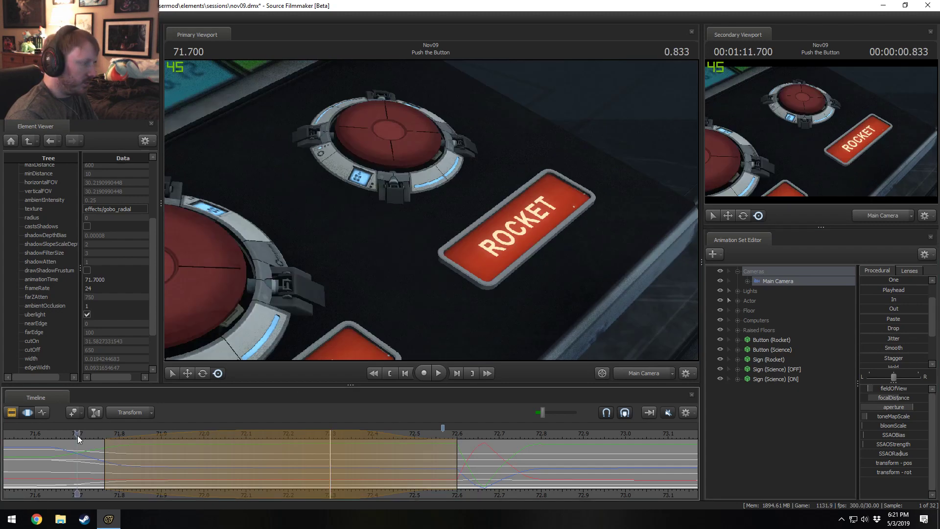
key("space")
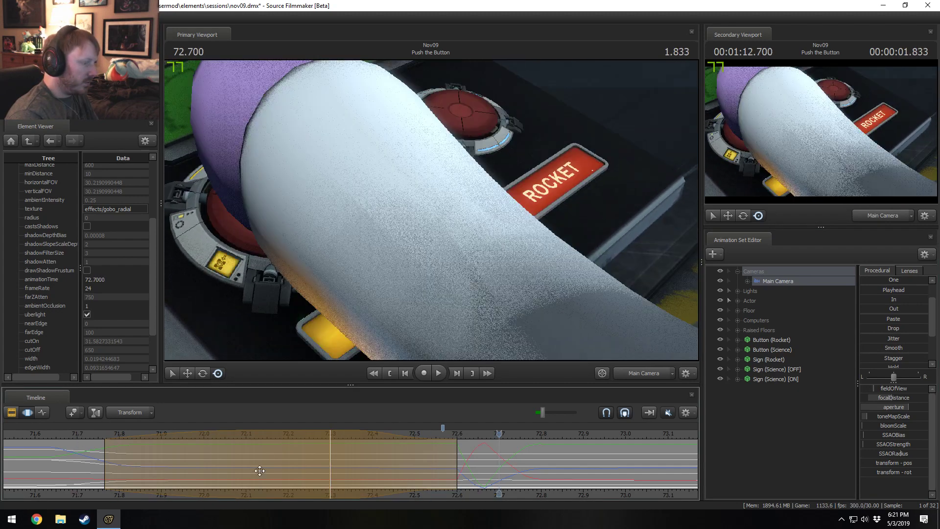
left_click_drag(328, 457, 215, 462)
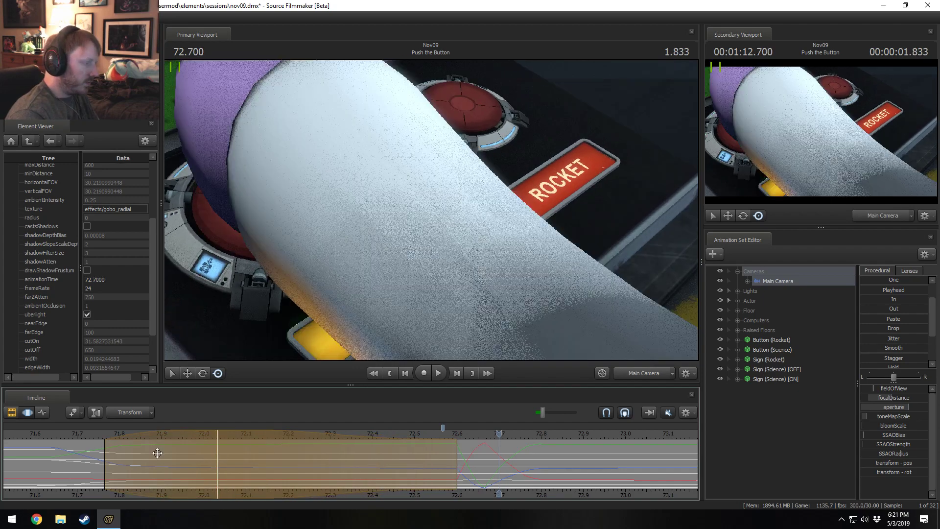
Replay the camera move repeatedly from about 71.7 to check how it settles.
left_click(87, 437)
key("space")
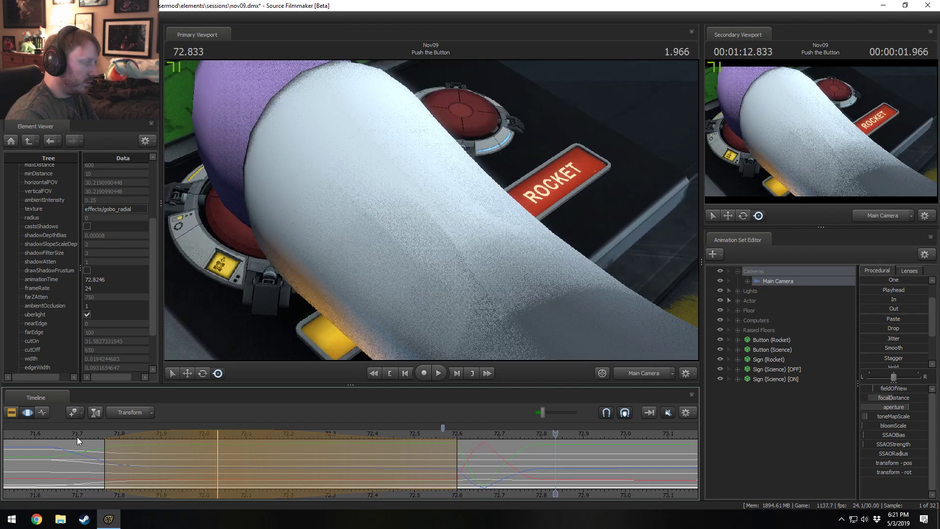
left_click(76, 438)
left_click(71, 437)
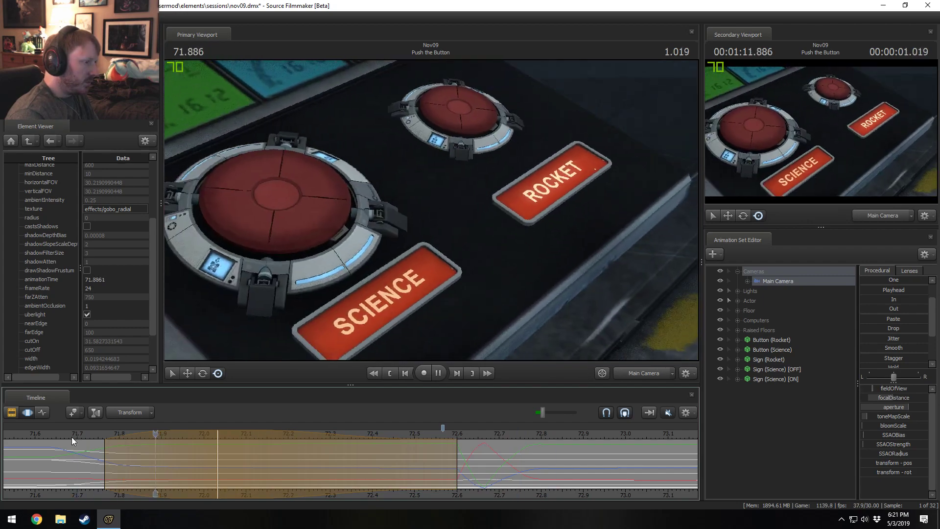
left_click(71, 436)
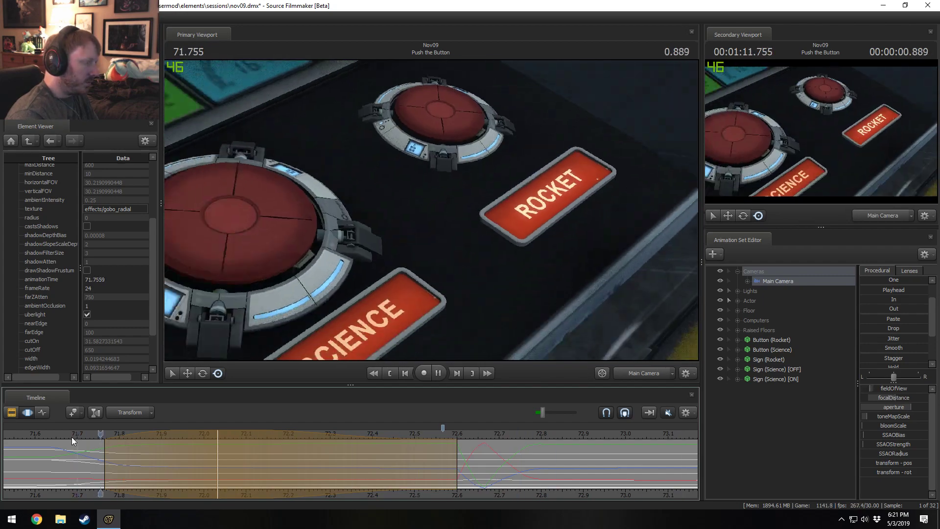
left_click(72, 438)
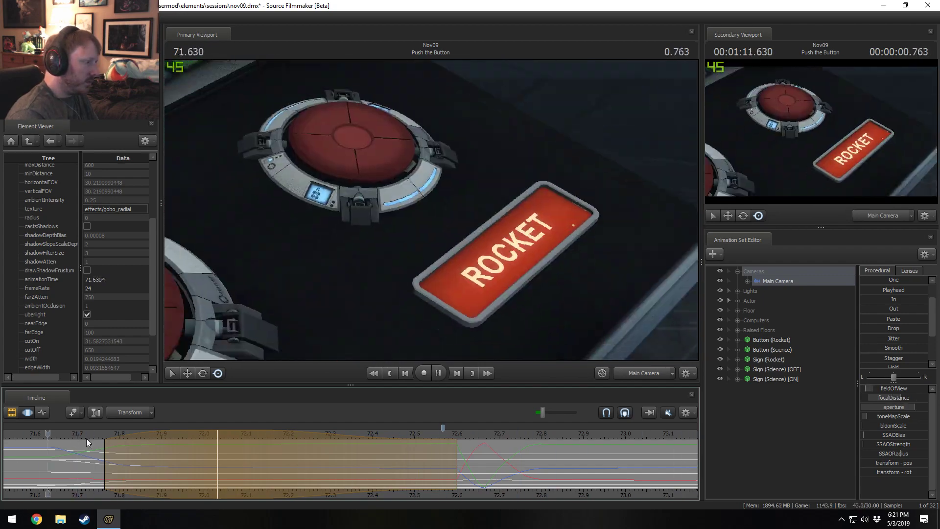
Play the Push the Button shot from about 71.67 to check the settled camera and the button press.
scroll(566, 483, "down", 5)
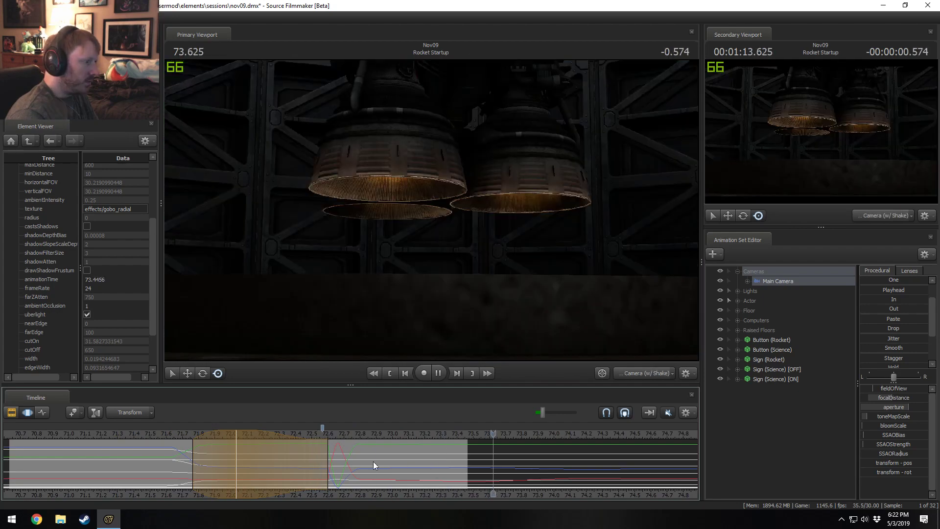
key("space")
left_click(176, 437)
key("space")
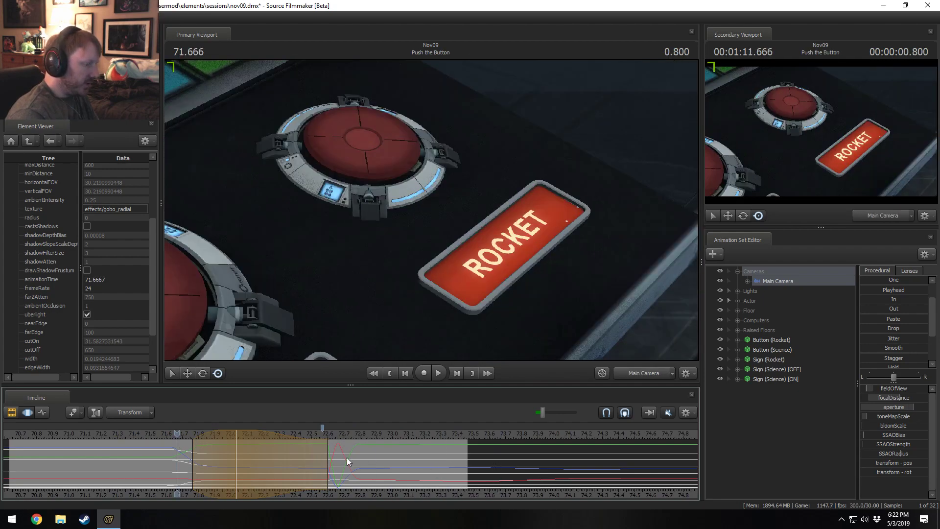
key("space")
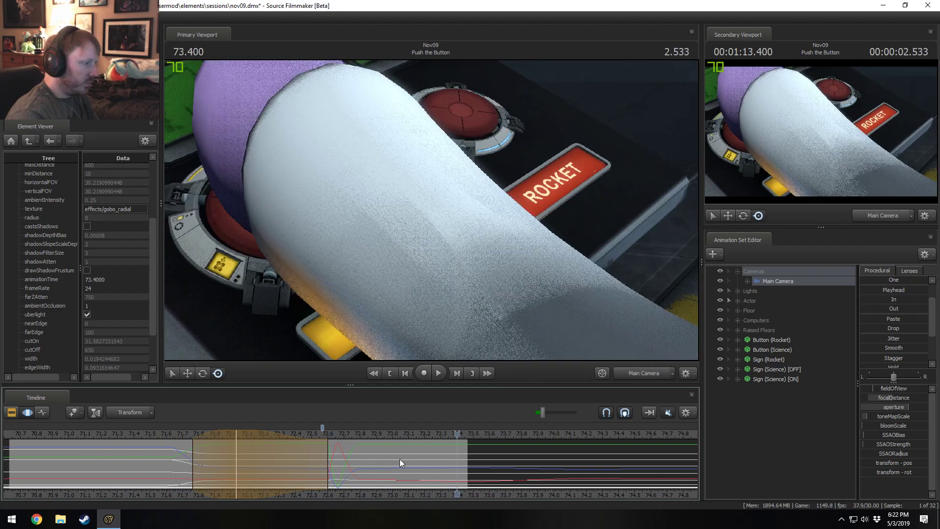
key("space")
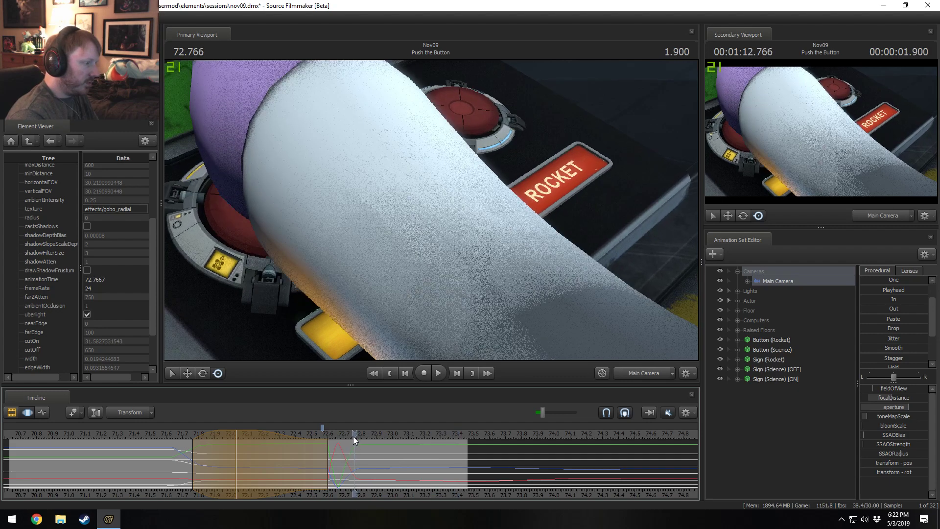
Play the Push the Button shot from its start at 70.866 to review the complete camera move.
left_click(28, 431)
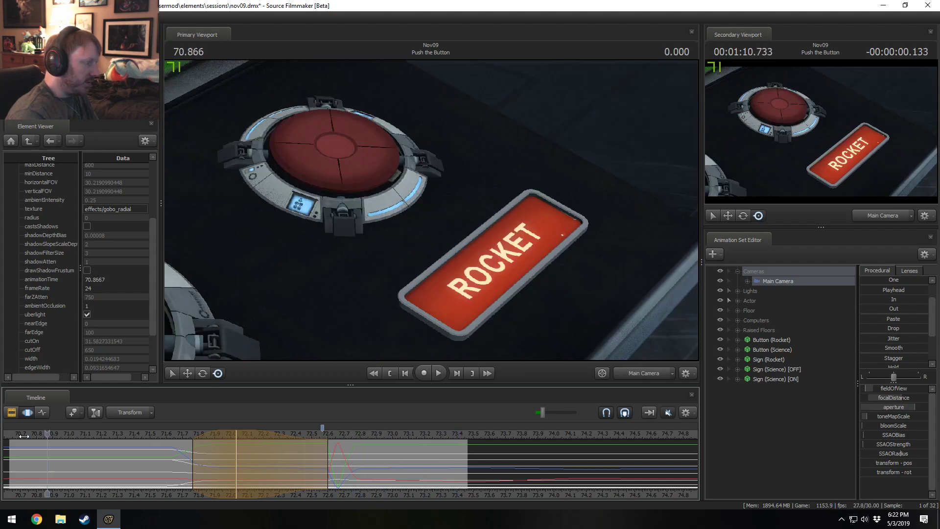
key("space")
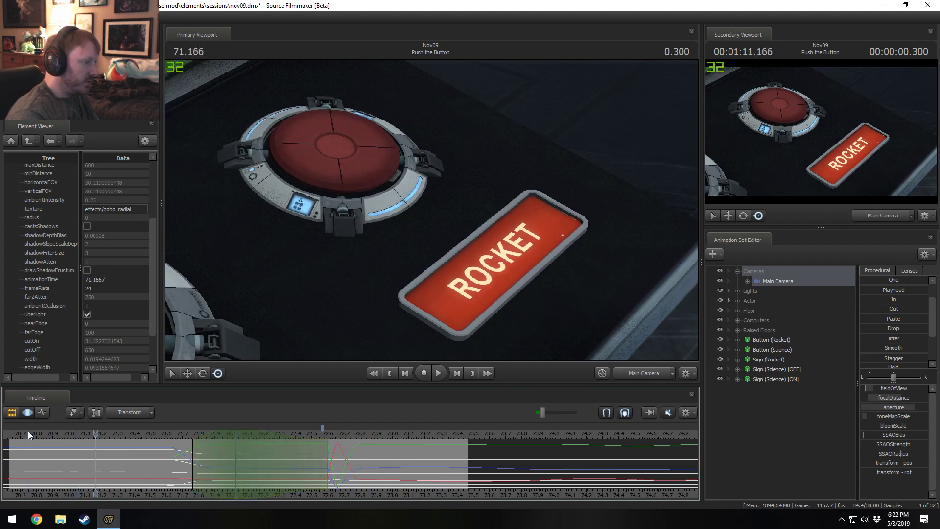
key("space")
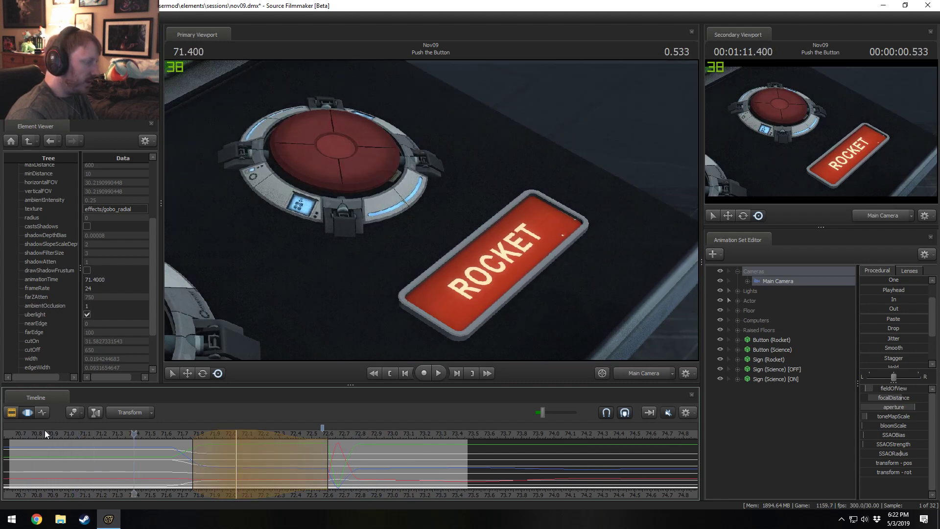
left_click(46, 431)
key("space")
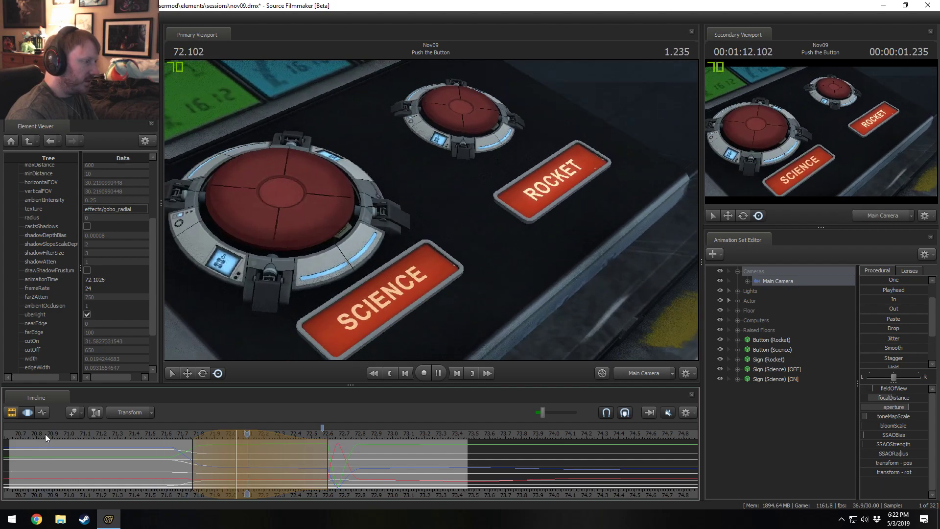
key("space")
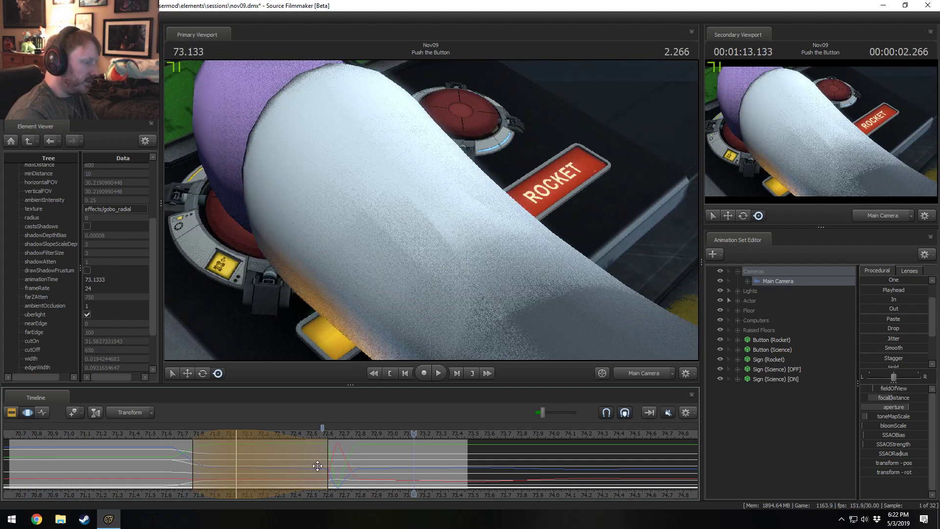
Make a new time selection from 72.8 to about 73.43, near the end of the shot.
left_click_drag(341, 466, 346, 466, "shift")
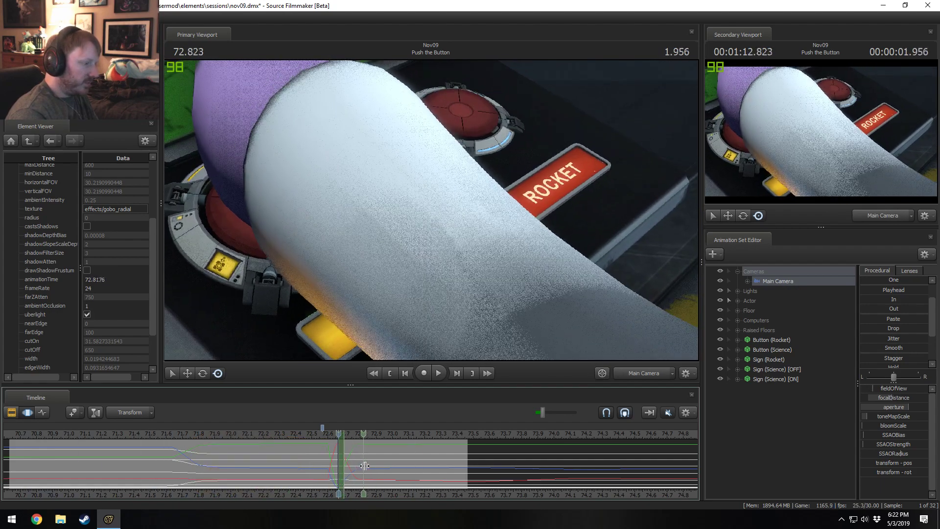
left_click(410, 466, "shift")
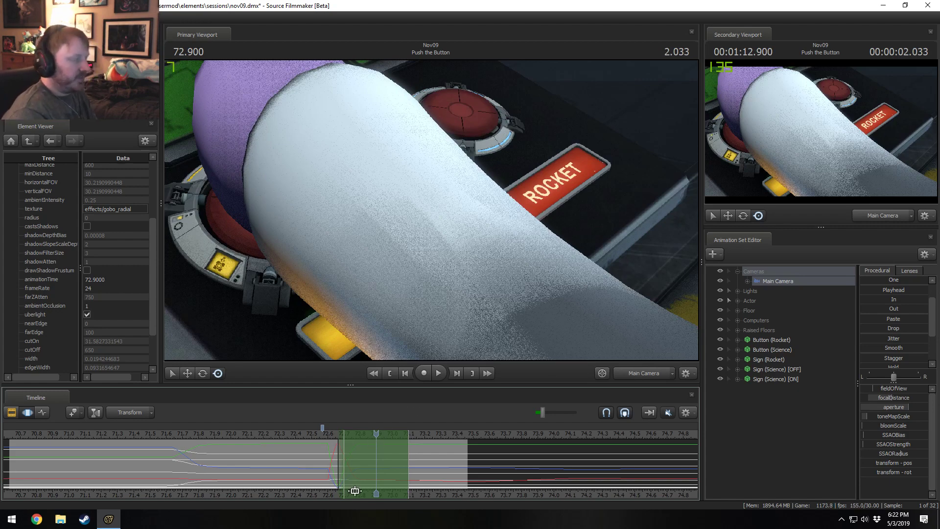
left_click_drag(342, 458, 462, 453)
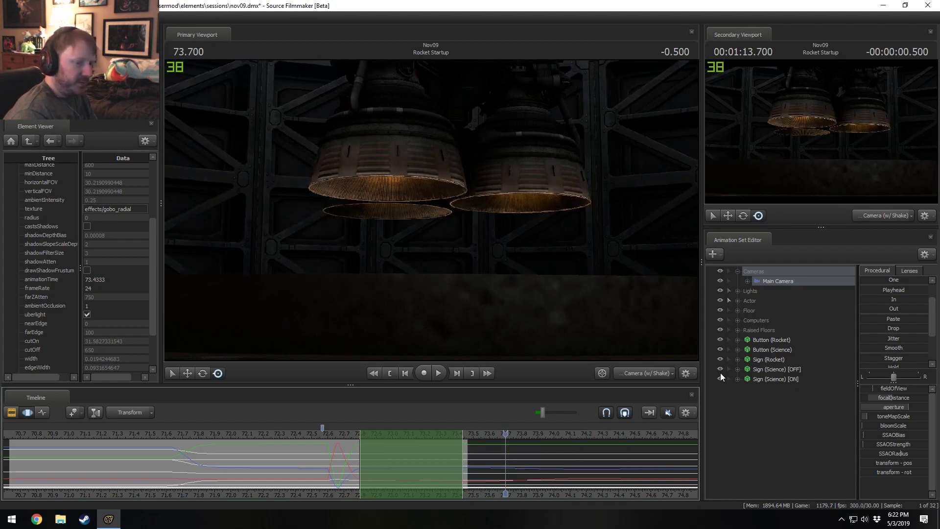
Expand Main Camera's controls and select its transform so that only position and rotation are affected.
left_click(746, 282)
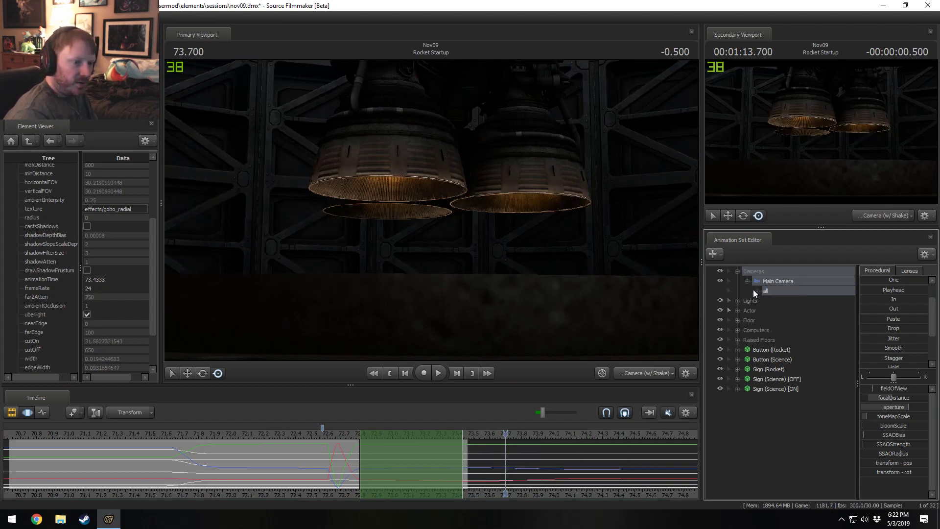
left_click(756, 291)
left_click(766, 379)
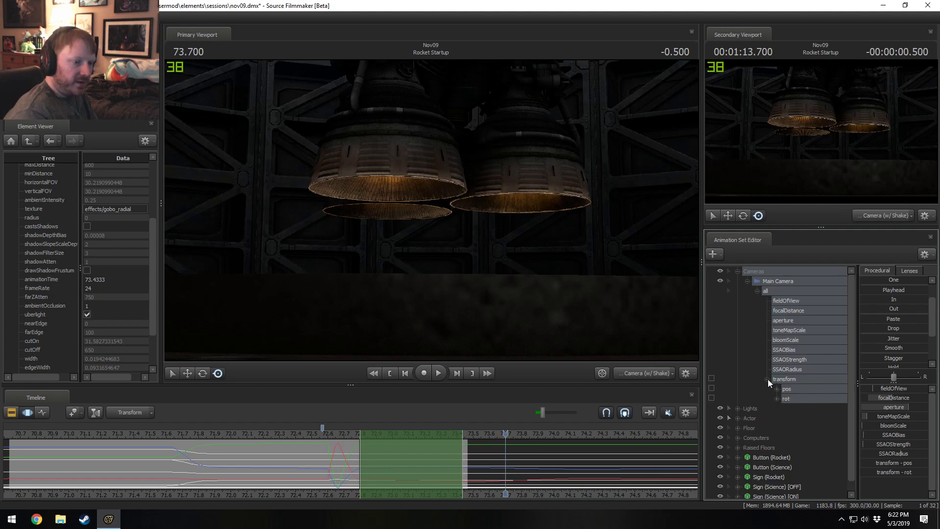
left_click(795, 396)
left_click(794, 391)
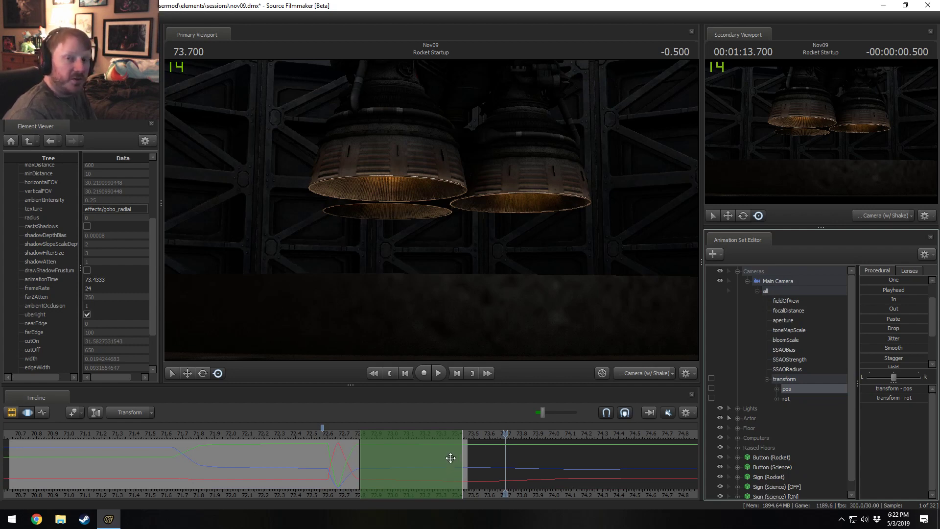
left_click(795, 381)
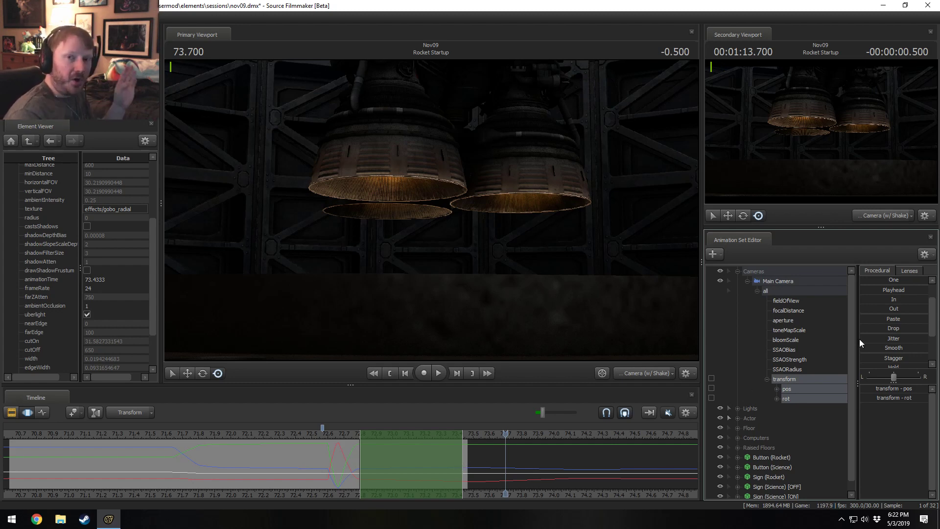
Extend the time selection from about 72.8 to about 78.0 and apply Smooth to Main Camera's position and rotation.
left_click_drag(881, 347, 894, 340)
scroll(464, 454, "down", 5)
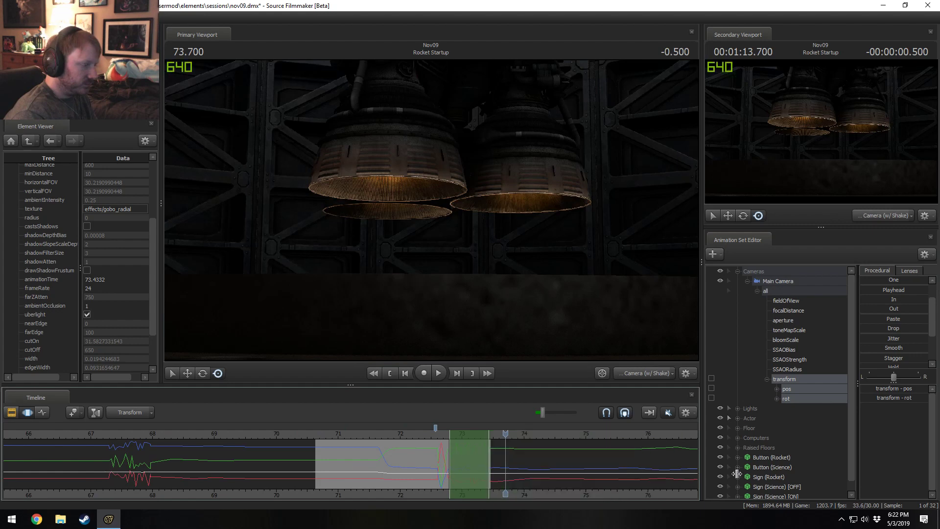
scroll(510, 470, "down", 2)
middle_click_drag(547, 495, 165, 475)
scroll(165, 472, "up", 5)
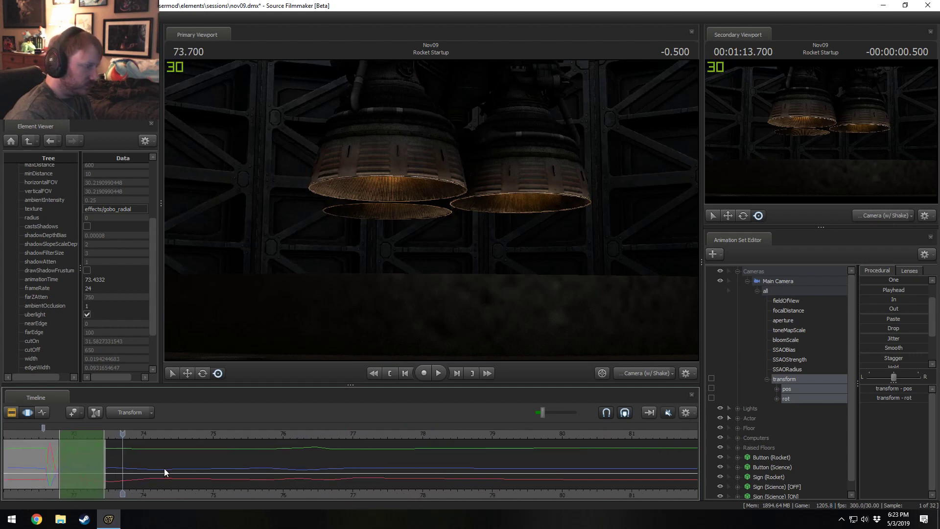
left_click_drag(92, 455, 610, 498)
middle_click_drag(19, 496, 255, 495)
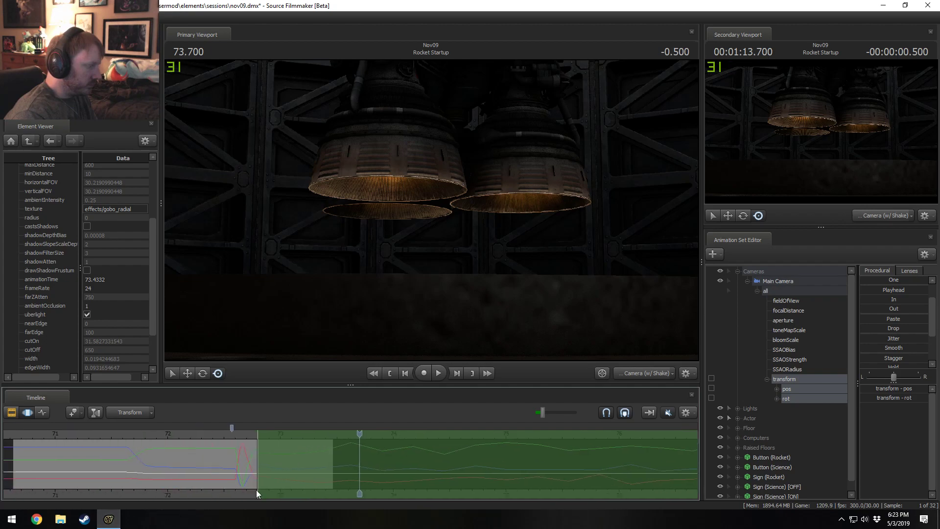
left_click_drag(255, 495, 248, 481)
left_click(891, 348)
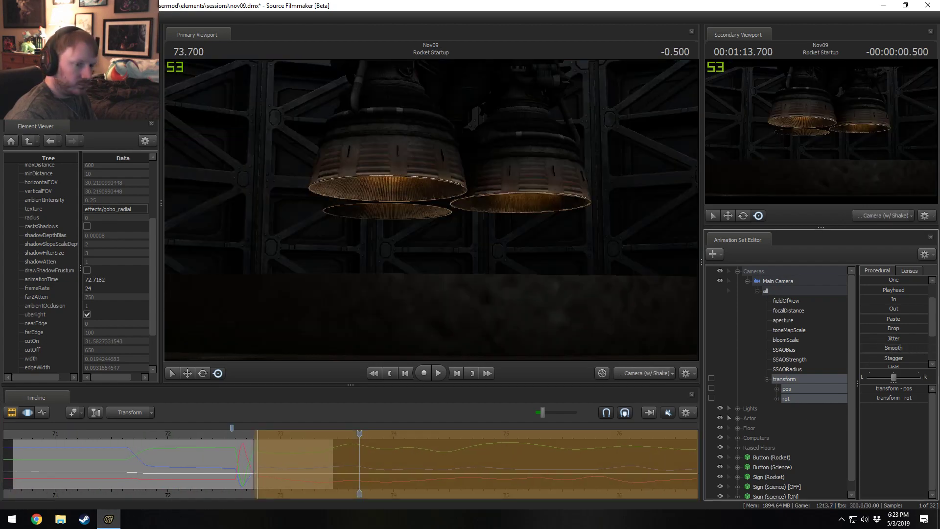
Play the end of the shot from about 72.6 to check the smoothed camera and commit the change.
left_click(234, 434)
key("space")
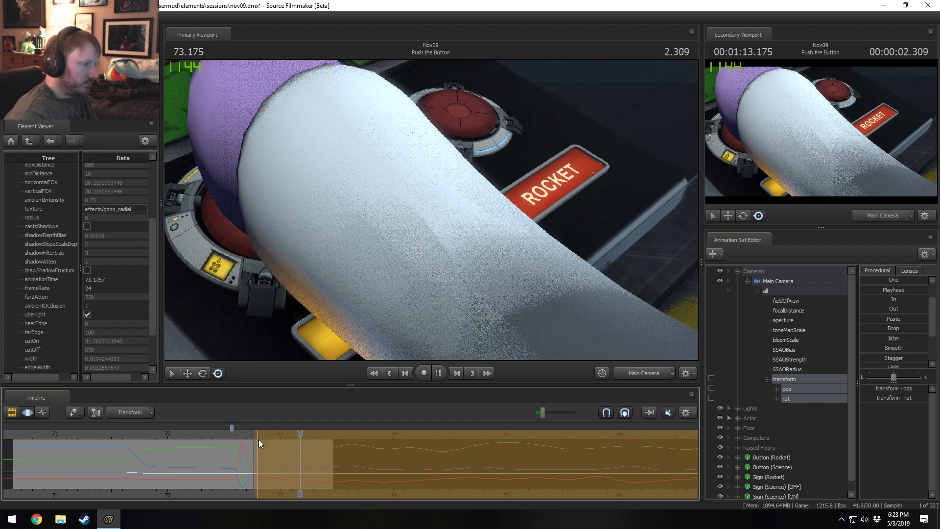
scroll(287, 451, "up", 1)
key("Return")
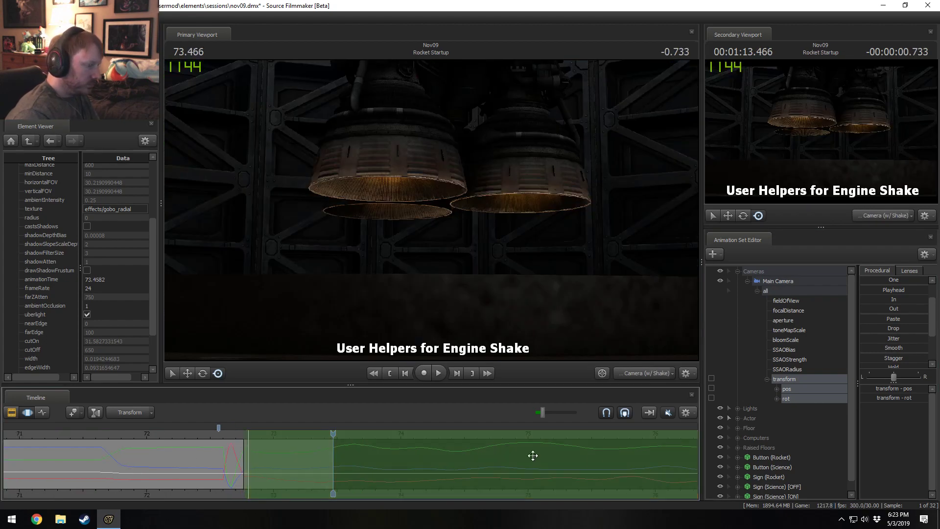
Shorten the time selection to end at about 74.6 and smooth Main Camera's transform over it again.
scroll(688, 452, "down", 4)
scroll(688, 451, "down", 1)
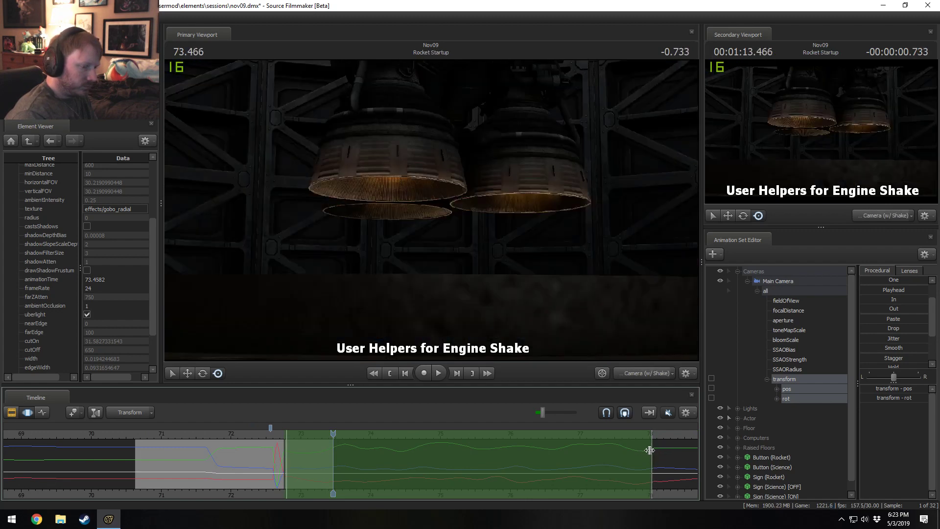
left_click_drag(649, 450, 573, 460)
scroll(332, 459, "up", 3)
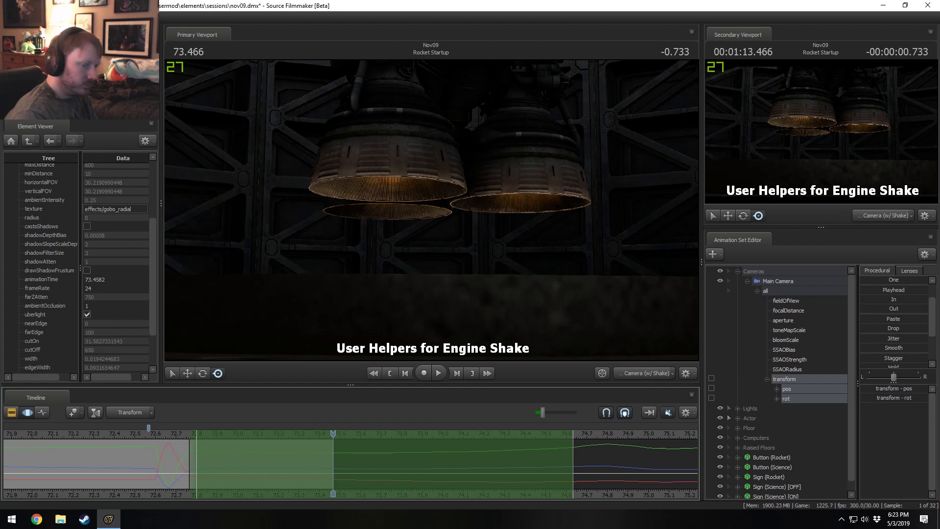
left_click(888, 335)
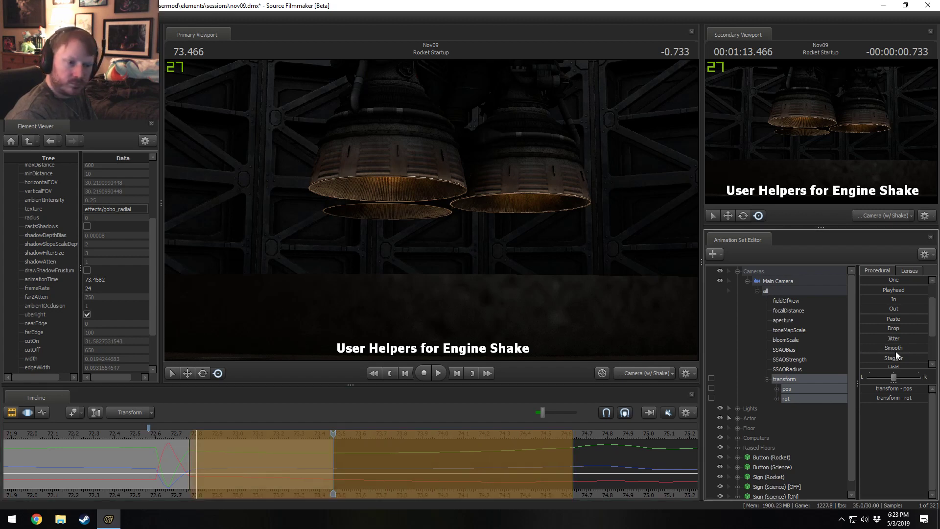
left_click(882, 347)
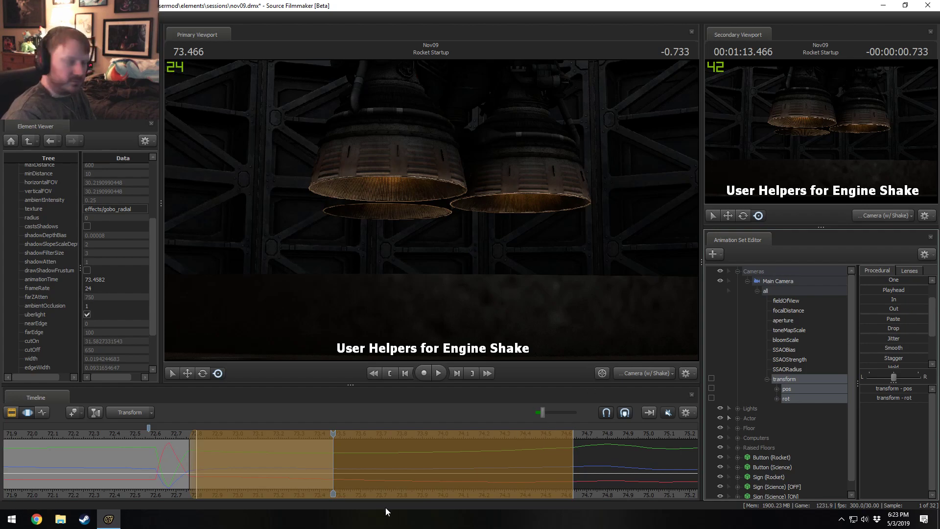
Replay the button press repeatedly from about 72.5 to judge the camera's settling at the end of the shot.
left_click(155, 436)
key("space")
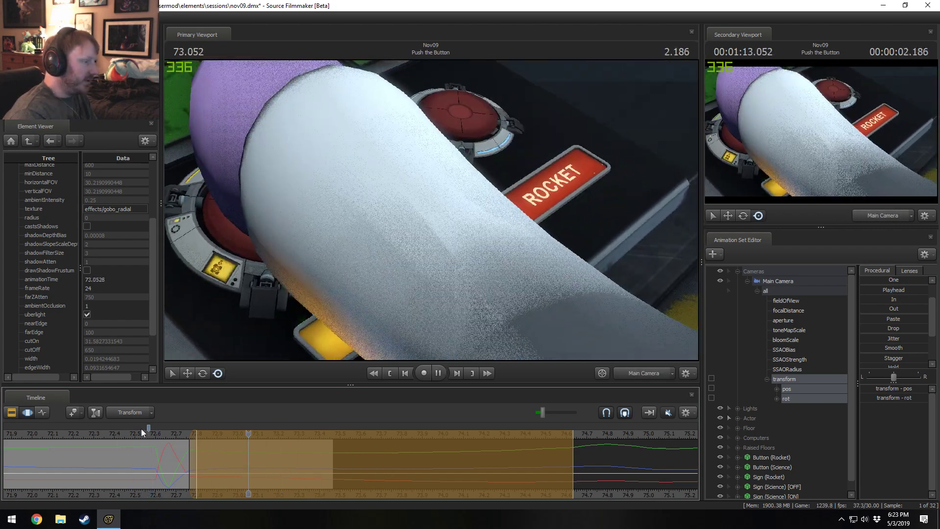
left_click(141, 428)
key("space")
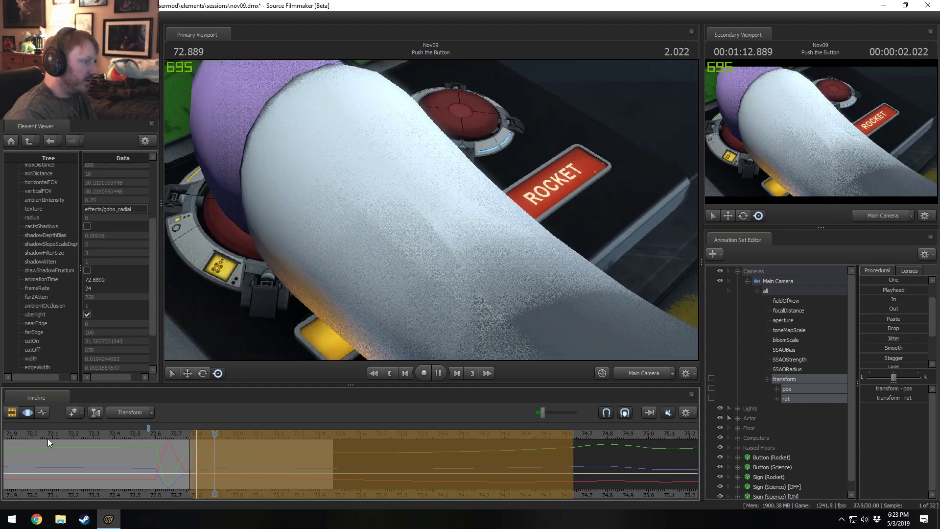
key("space")
left_click(141, 431)
key("space")
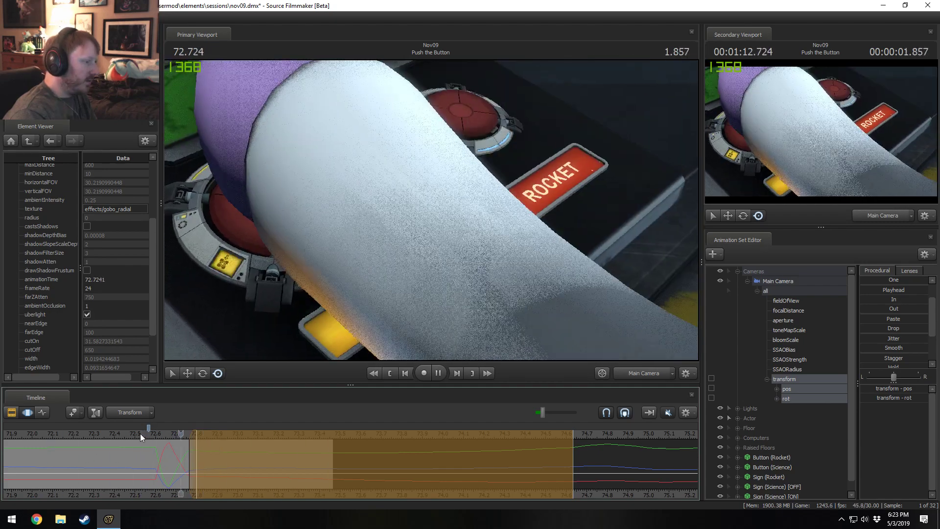
key("space")
middle_click_drag(135, 496, 301, 431)
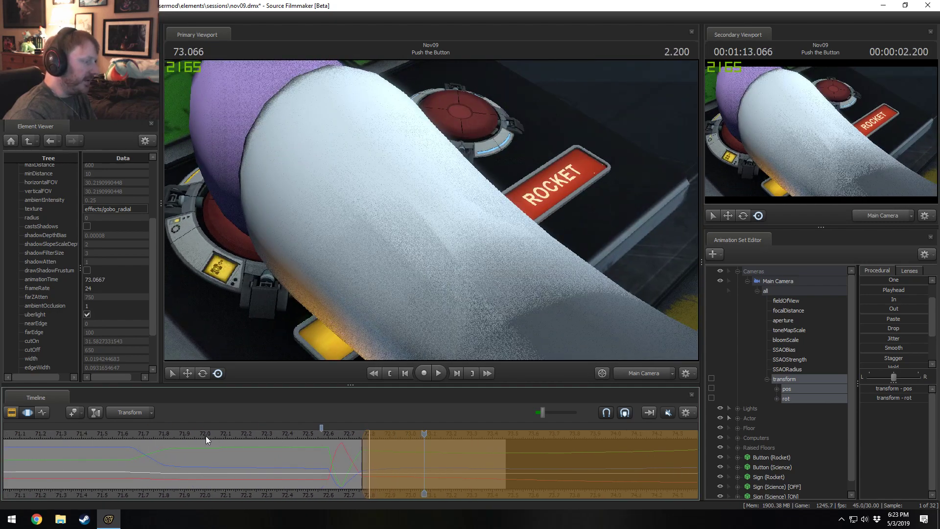
left_click(316, 432)
key("space")
key("space")
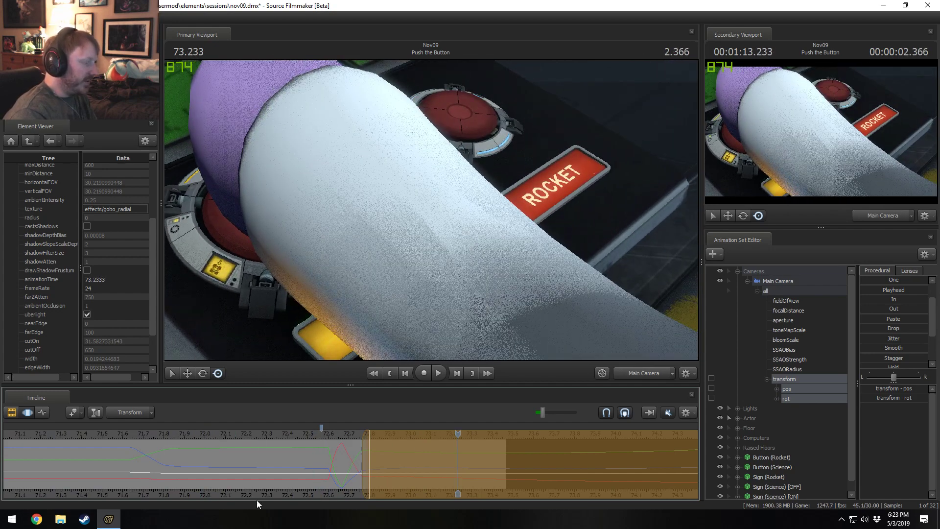
Try a slight camera nudge in a short time selection around 72.666, play it back, and undo the nudge.
middle_click_drag(257, 501, 415, 460)
scroll(453, 459, "up", 2)
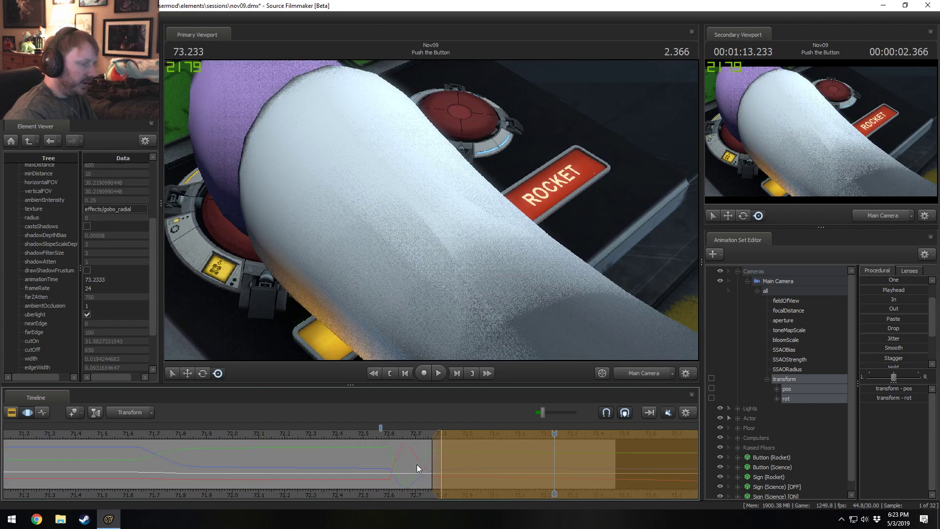
left_click(406, 458, "shift")
scroll(407, 459, "down", 1)
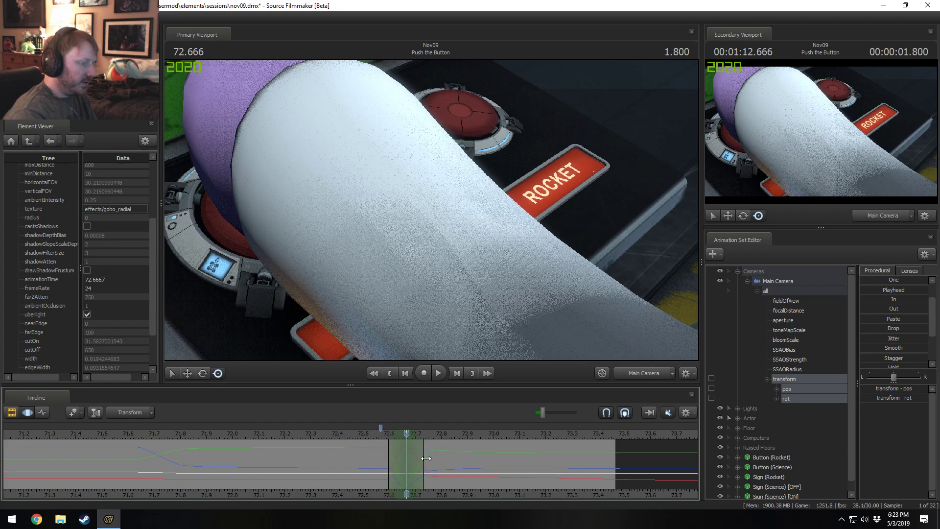
left_click_drag(424, 458, 432, 458)
left_click(377, 291)
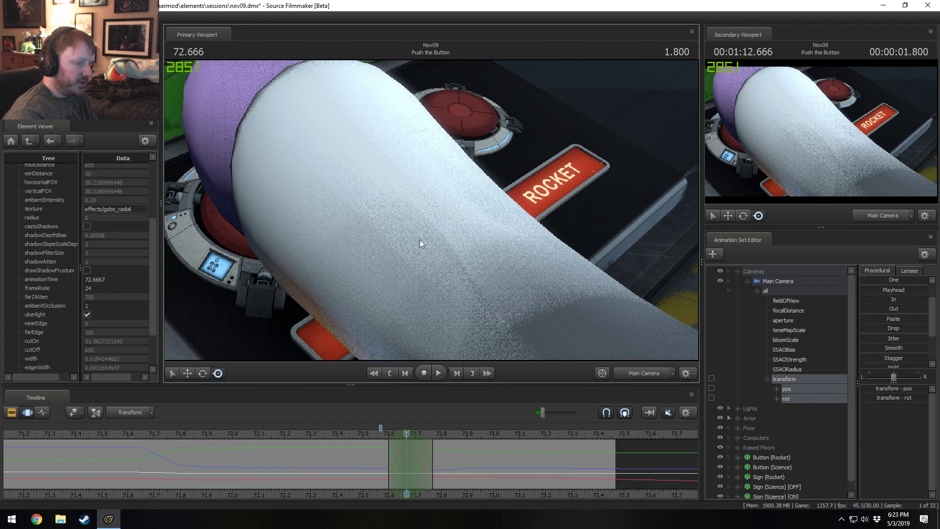
left_click_drag(419, 239, 448, 249)
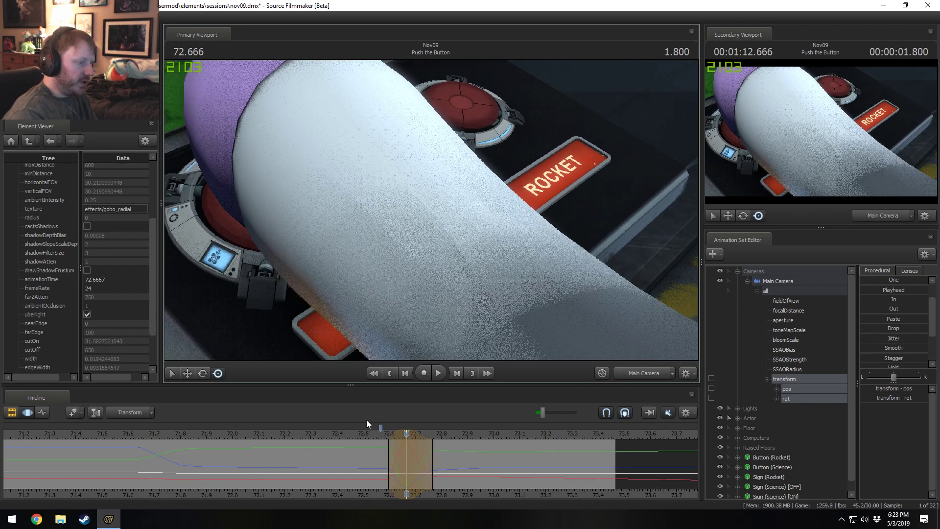
key("space")
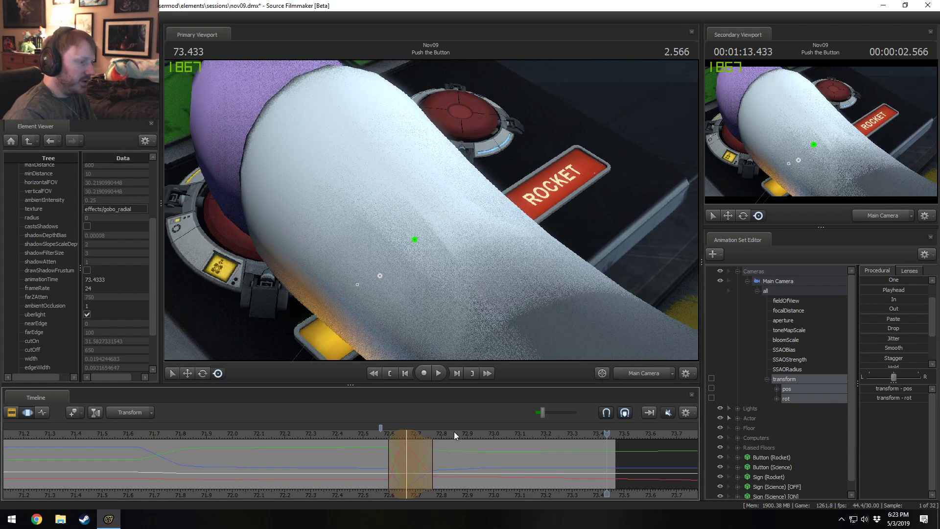
key("ctrl+z")
Place a short time selection around 71.233 and play from about 70.66 to review the camera move.
scroll(138, 473, "down", 2)
left_click_drag(183, 461, 127, 461, "shift")
left_click_drag(314, 274, 313, 274)
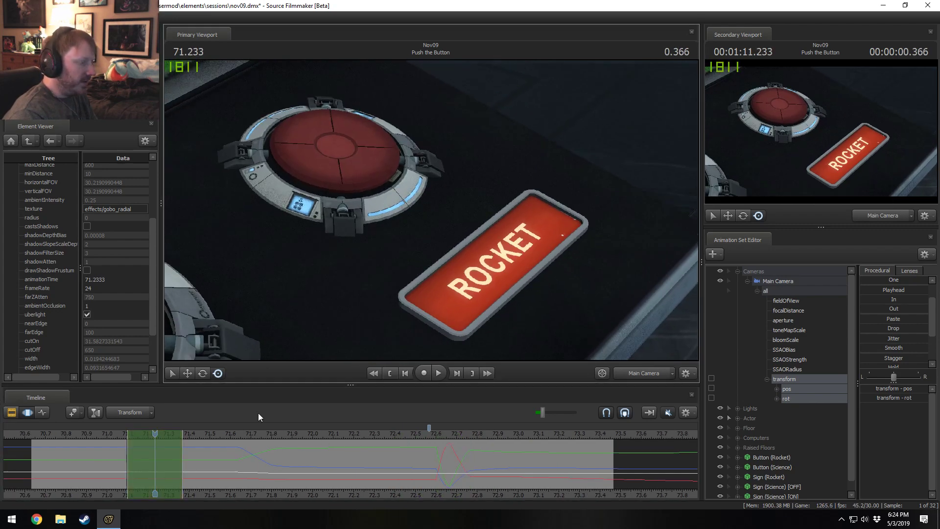
left_click(37, 435)
key("space")
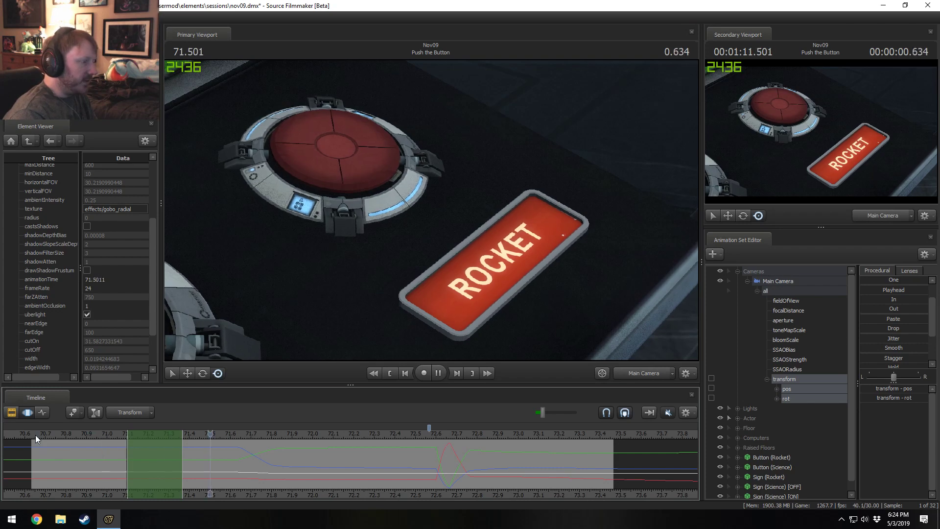
Try an open-ended time selection starting at 72.0, clear it, and play the last part of the shot.
middle_click_drag(282, 485, 382, 475)
scroll(384, 474, "down", 3)
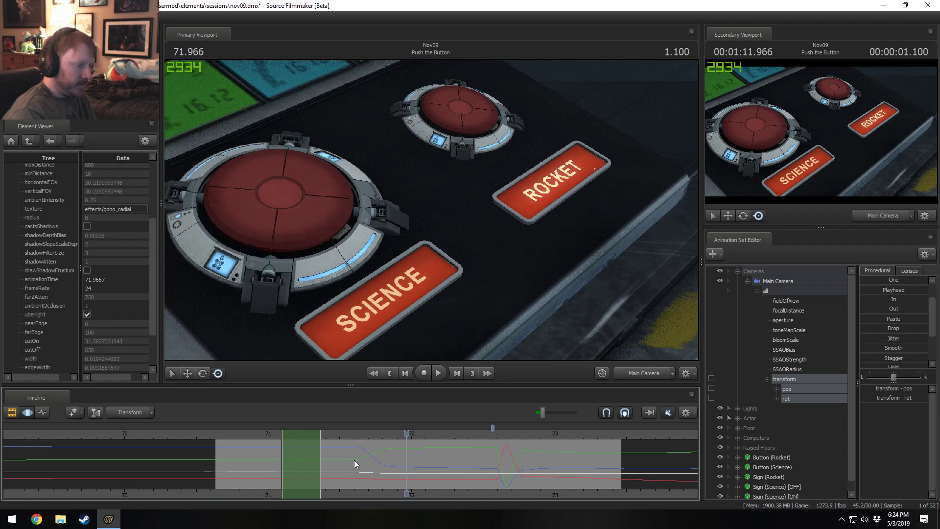
left_click_drag(359, 460, 559, 460, "shift")
left_click_drag(410, 448, 764, 465, "shift")
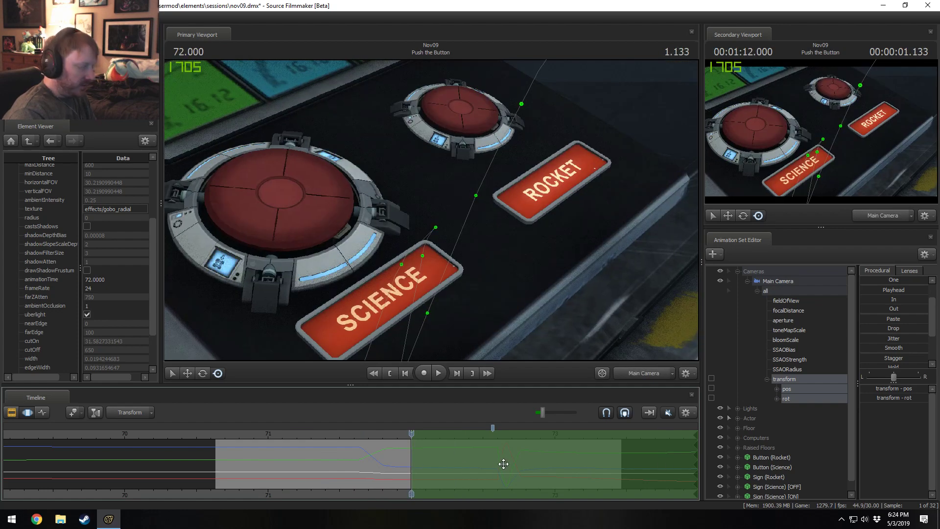
left_click(504, 467)
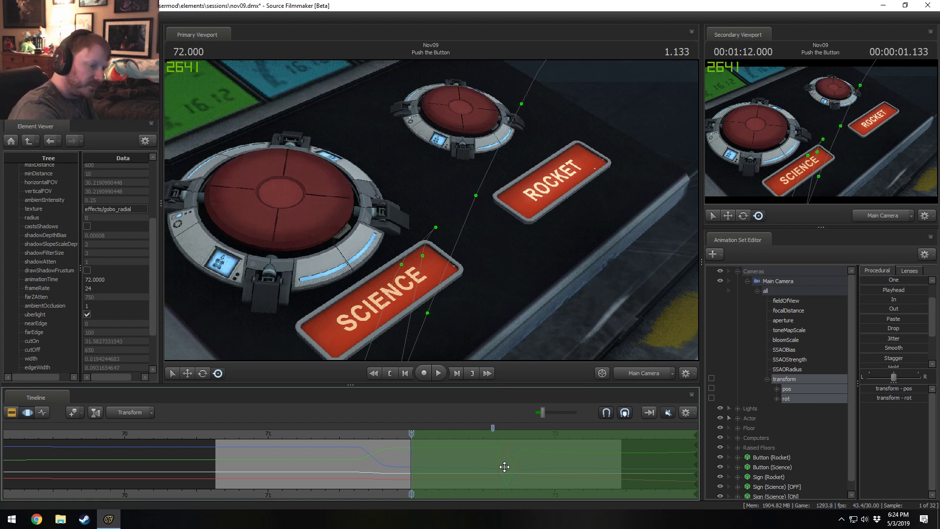
left_click(524, 465)
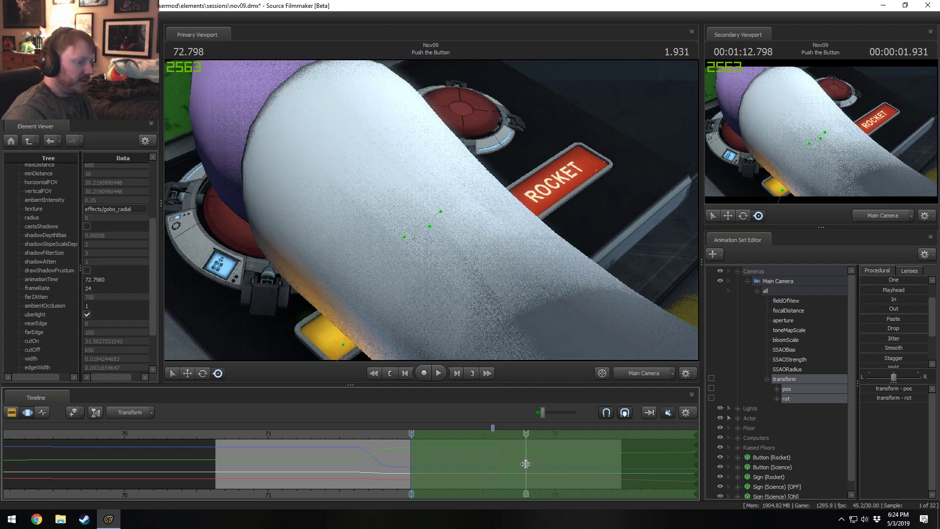
key("space")
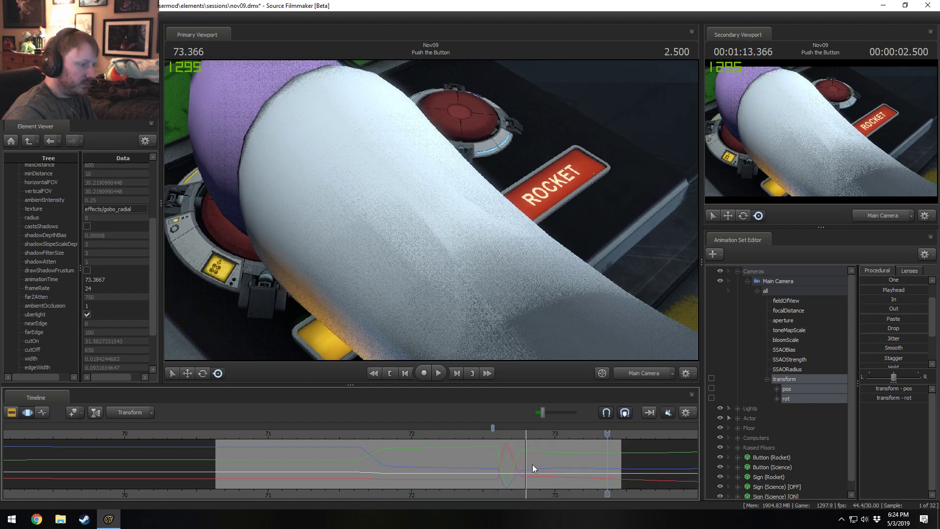
Select all time from 72.766 onward and apply the In preset to Main Camera's position and rotation.
key("shift")
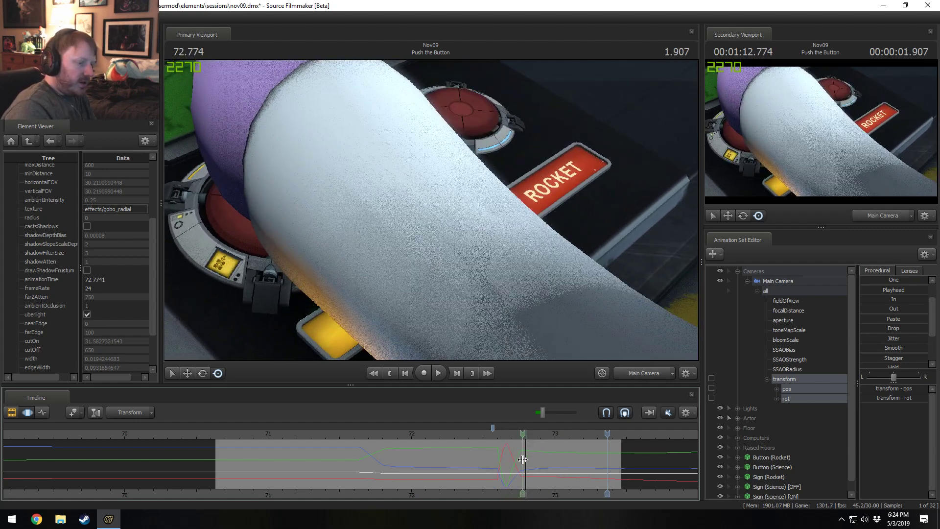
left_click(521, 460)
left_click(892, 307)
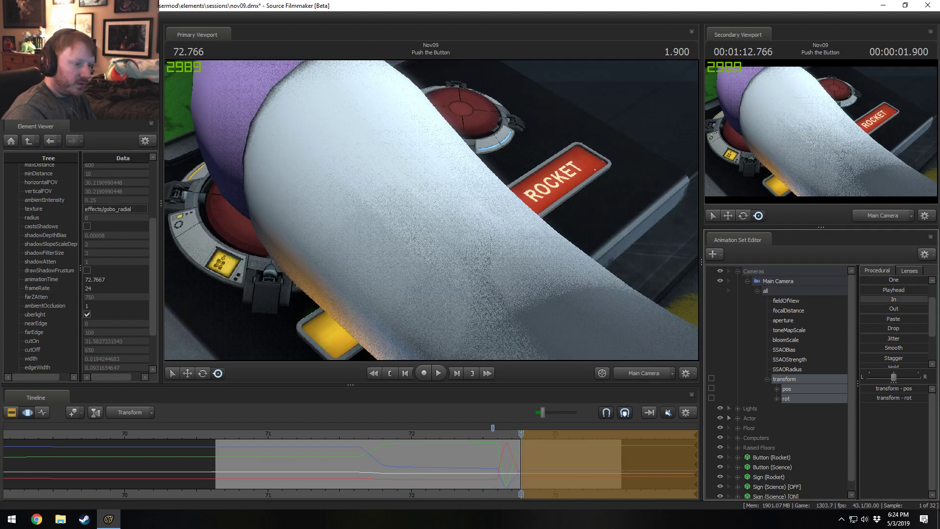
Place a time selection around 73.000 and widen it to span about 72.73 to 73.67.
middle_click_drag(530, 464, 439, 462)
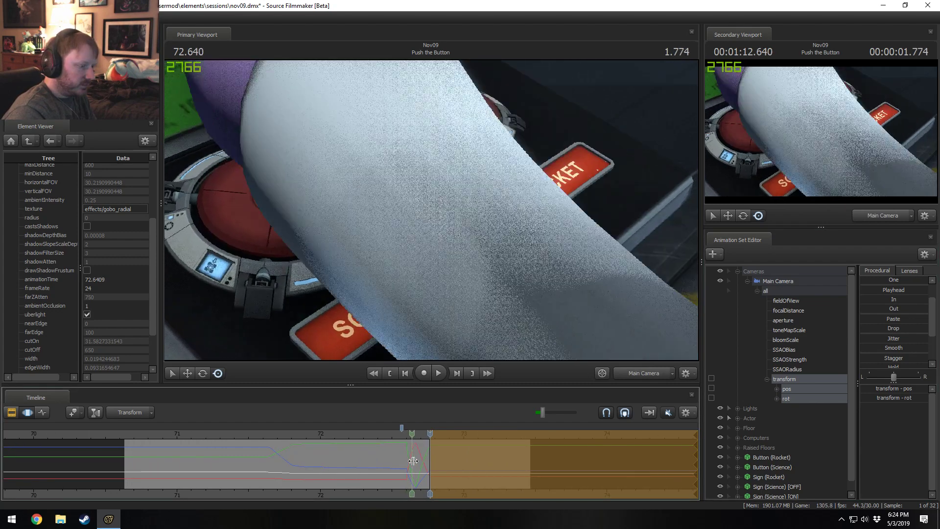
left_click(465, 465)
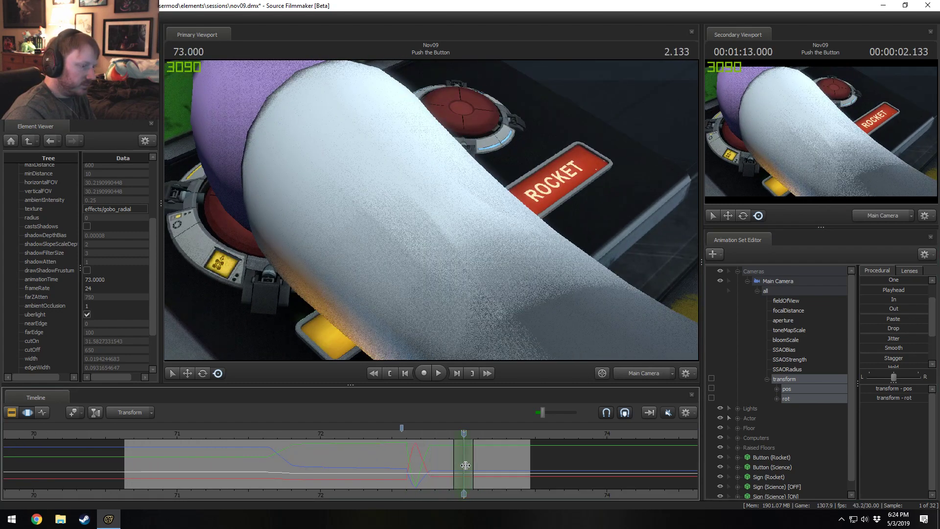
scroll(466, 465, "up", 3)
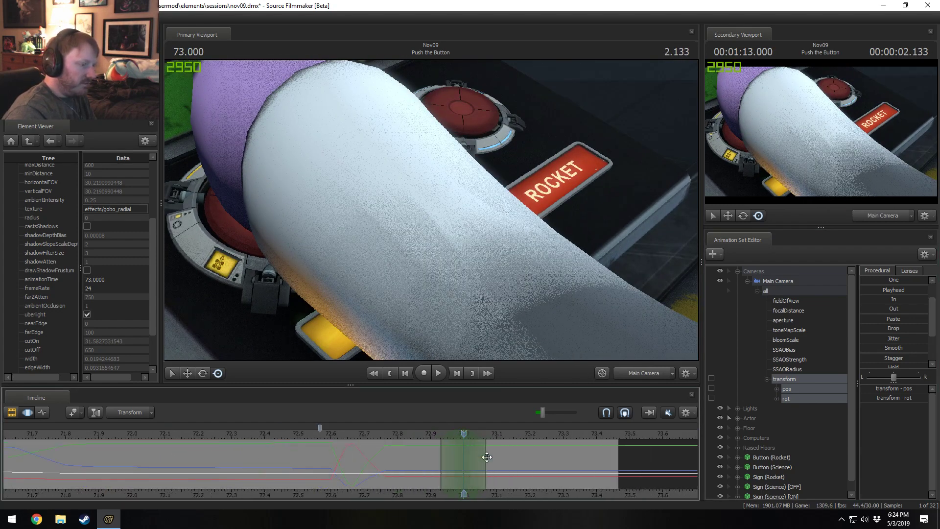
left_click(487, 456)
scroll(481, 459, "up", 6)
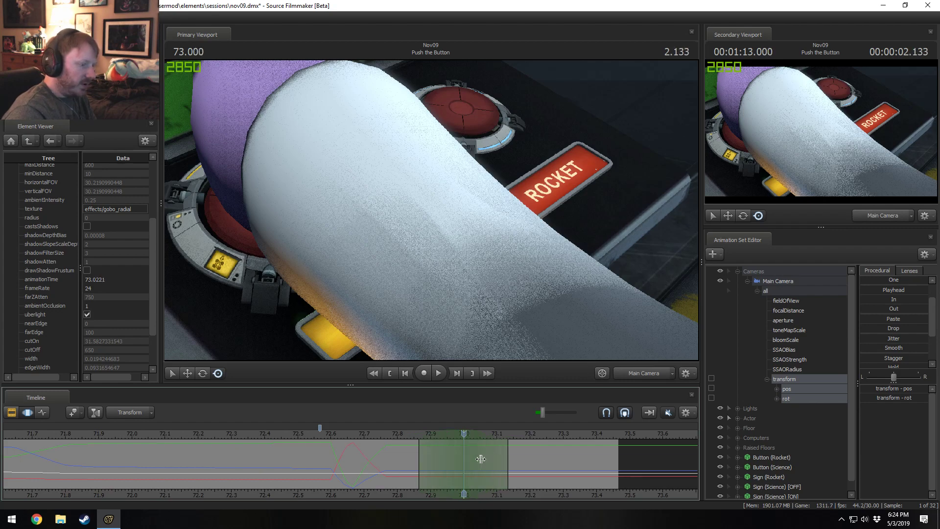
left_click_drag(555, 474, 685, 470)
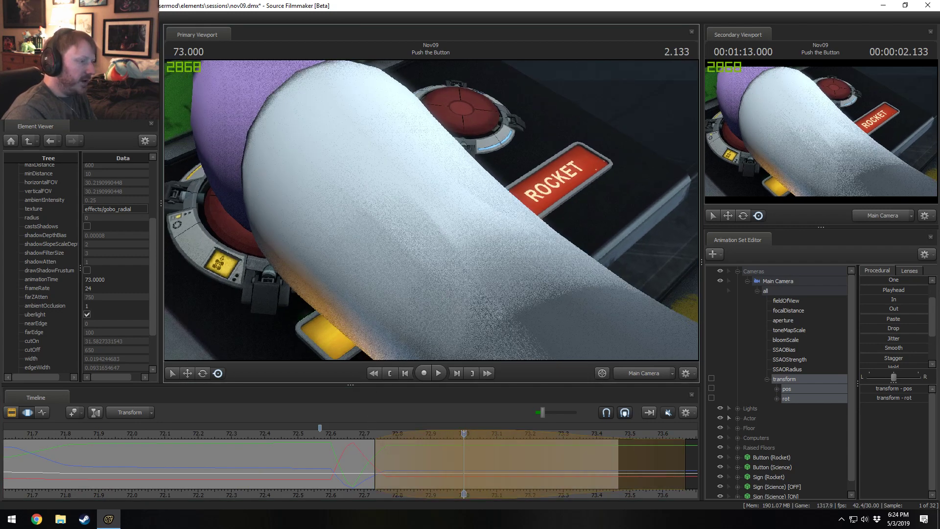
Try a slight nudge of Main Camera at 73.000 and check the frame at 72.533.
mouse_move(431, 210)
left_mouse_down()
mouse_move(421, 220)
mouse_move(433, 213)
left_mouse_up()
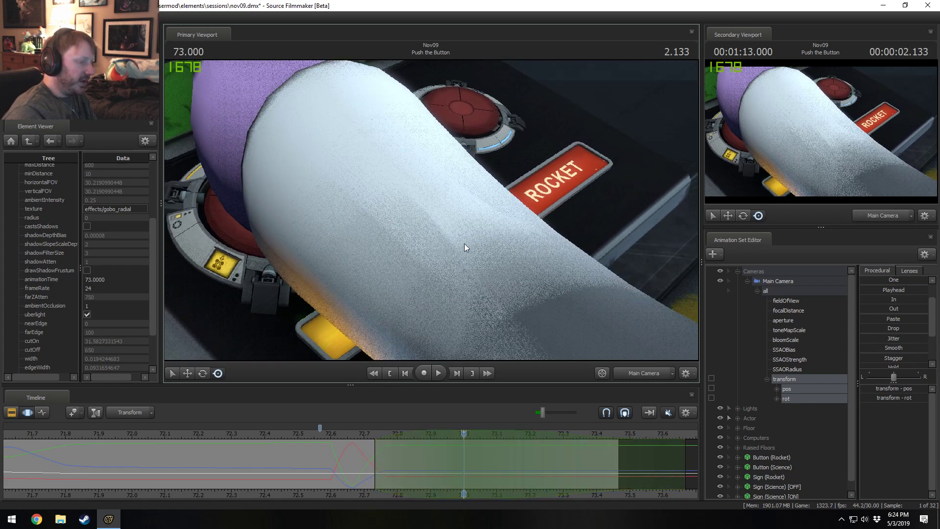
left_click_drag(464, 243, 466, 235)
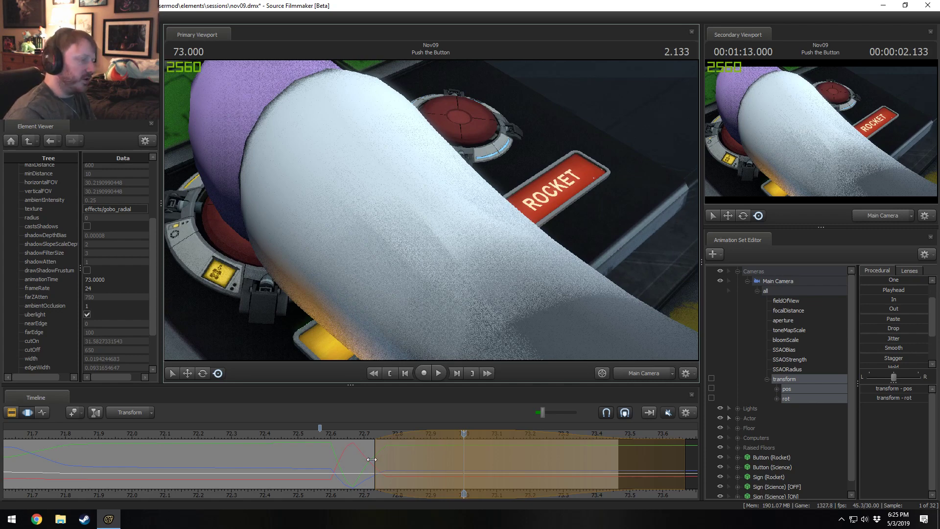
left_click(307, 435)
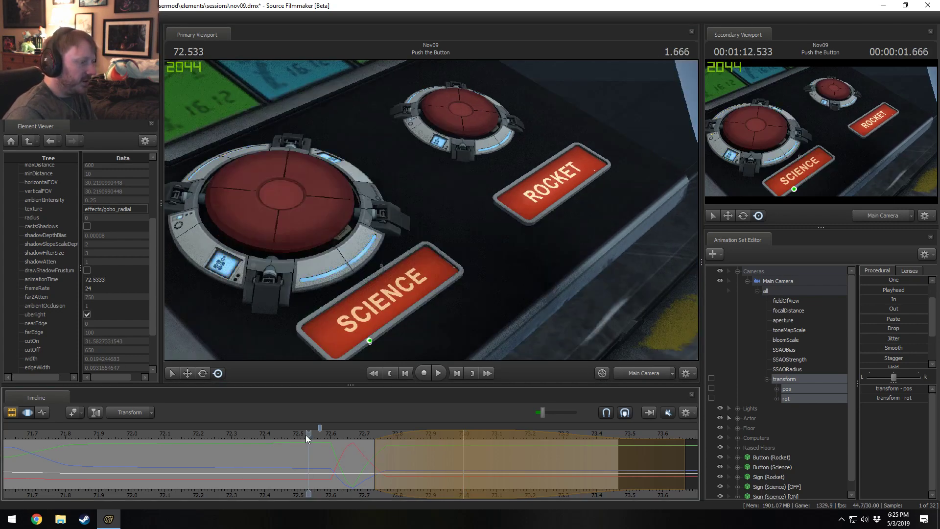
Show the sample points on the timeline's motion curves.
right_click(426, 454)
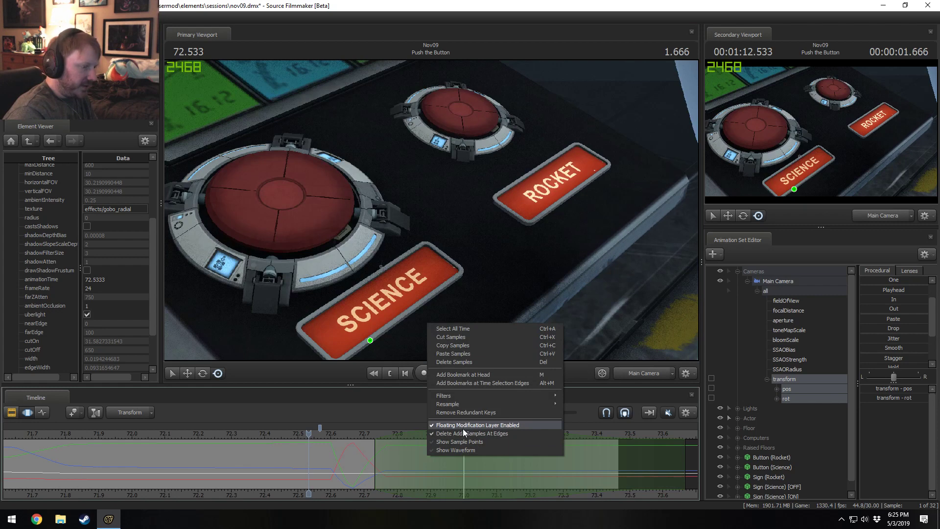
left_click(458, 442)
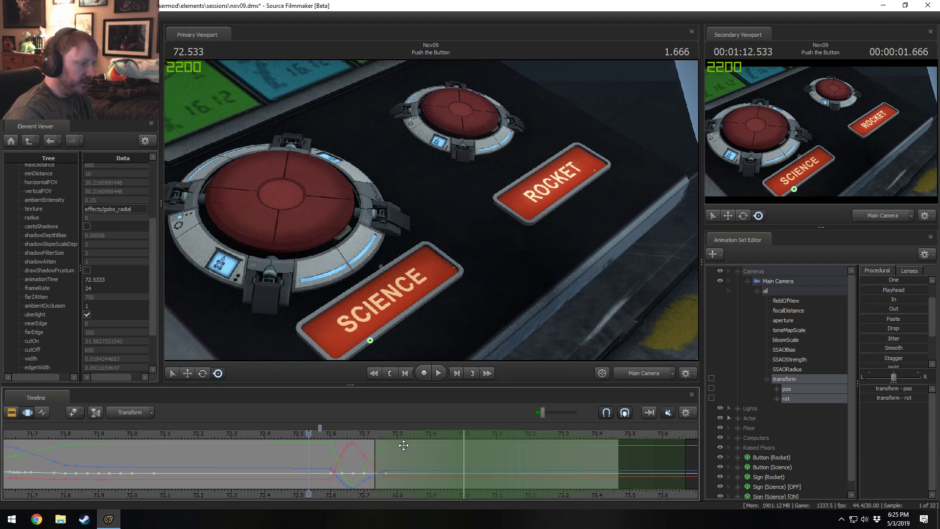
Return to 73.000, try larger Main Camera moves within the time selection, and undo them.
left_click_drag(309, 433, 463, 439)
left_click_drag(445, 319, 414, 238)
left_click_drag(537, 216, 408, 253)
key("ctrl+z")
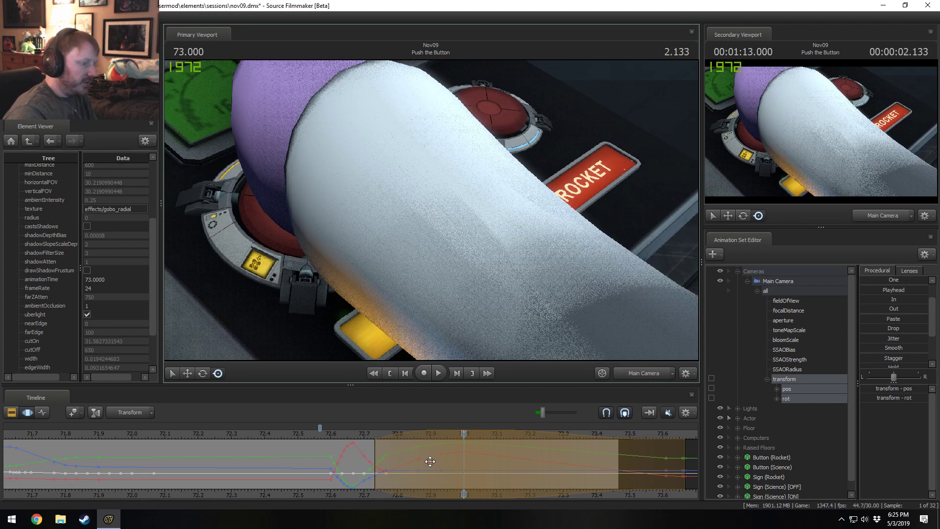
key("ctrl+z")
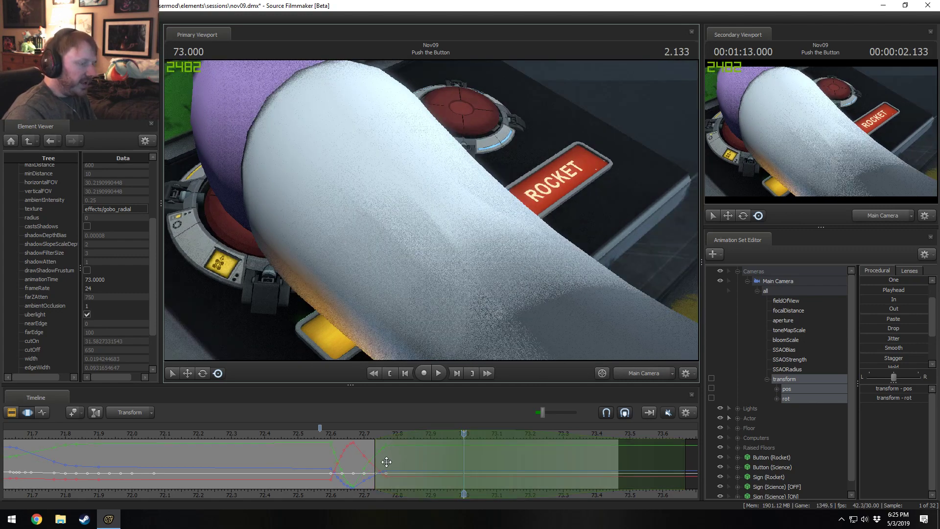
Shift the start of the time selection to about 72.766, past the button-press shake.
scroll(387, 461, "up", 4)
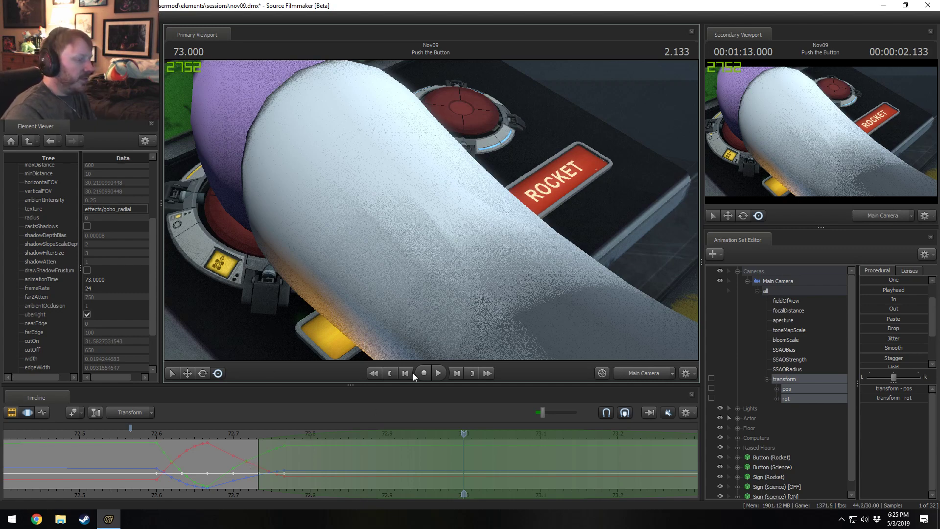
left_click_drag(258, 465, 284, 465)
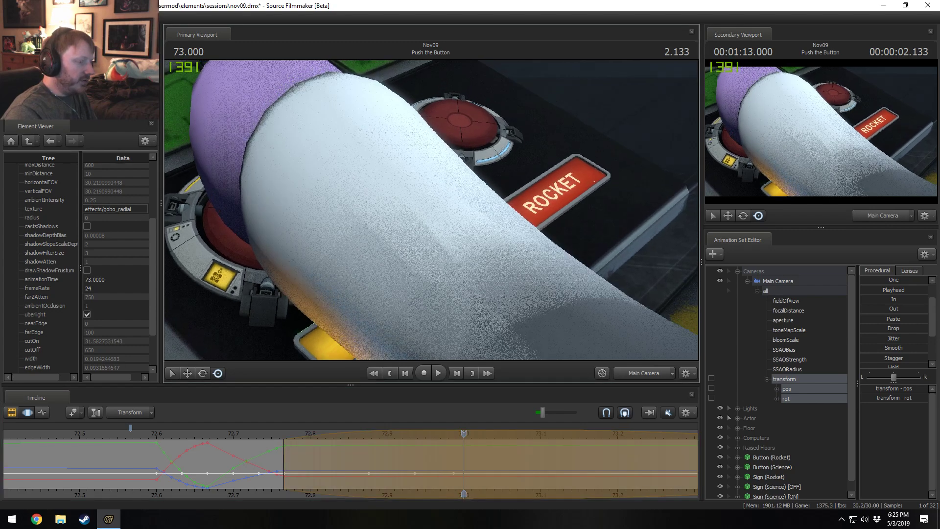
Try tilting Main Camera at 73.000 within the adjusted time selection and undo the attempts.
left_click_drag(424, 234, 423, 206)
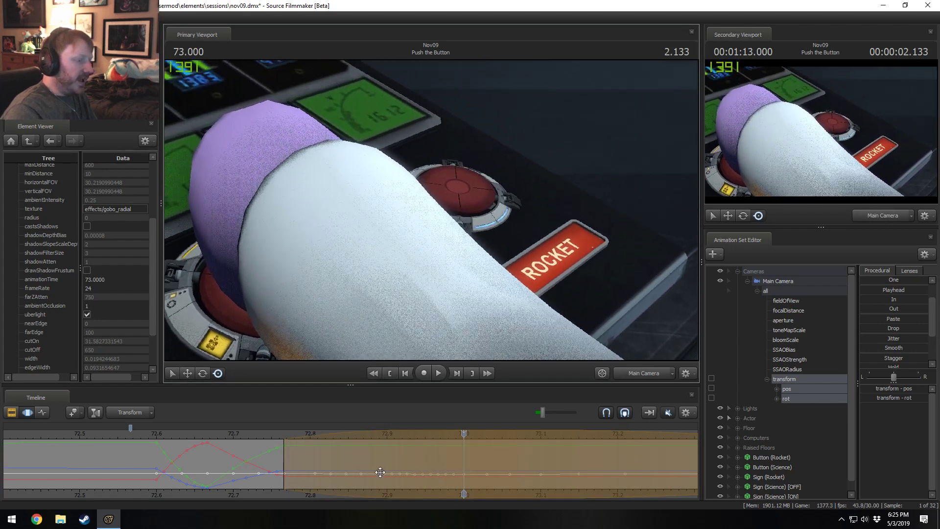
key("ctrl+z")
scroll(433, 471, "down", 4)
left_click_drag(456, 235, 430, 226)
key("ctrl+z")
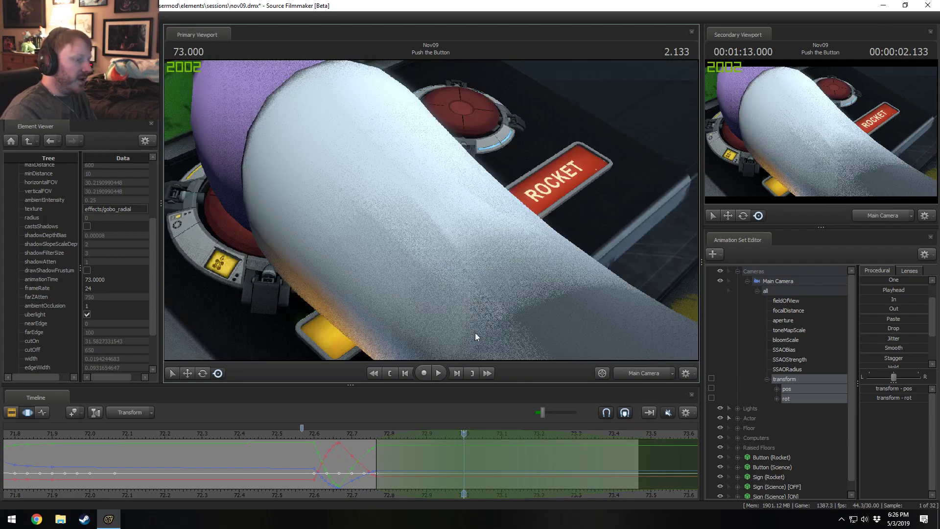
Try reframing the Main Camera on the hand and ROCKET sign at 73.000, shifting the view over the selected end of the shot.
left_click_drag(475, 333, 431, 214)
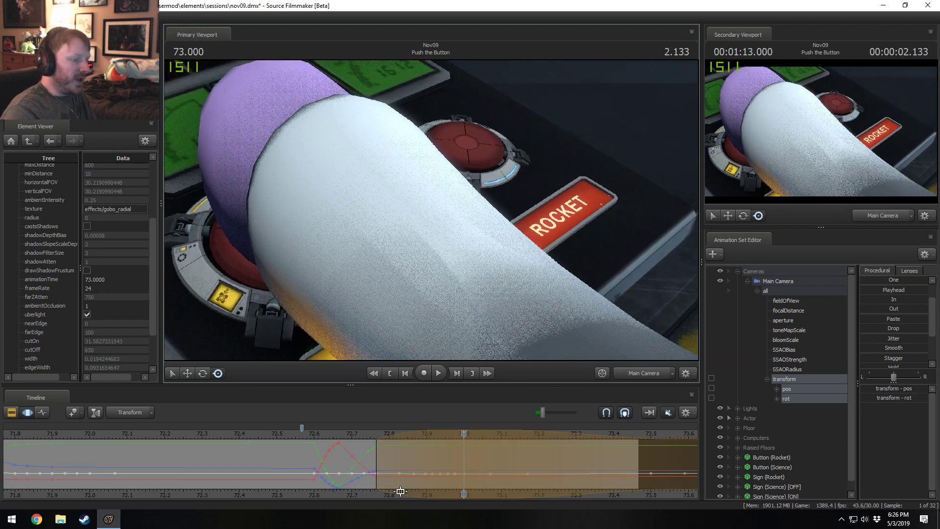
key("ctrl+z")
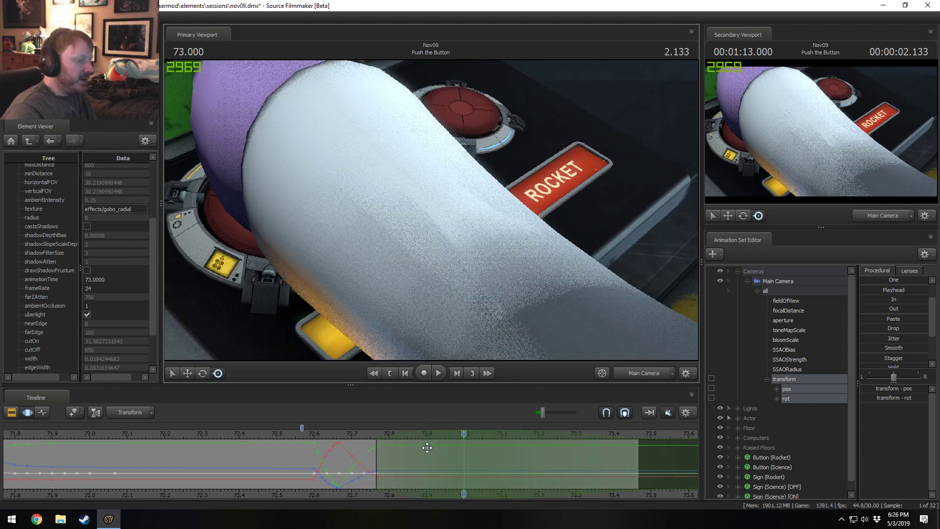
left_click_drag(443, 313, 424, 311)
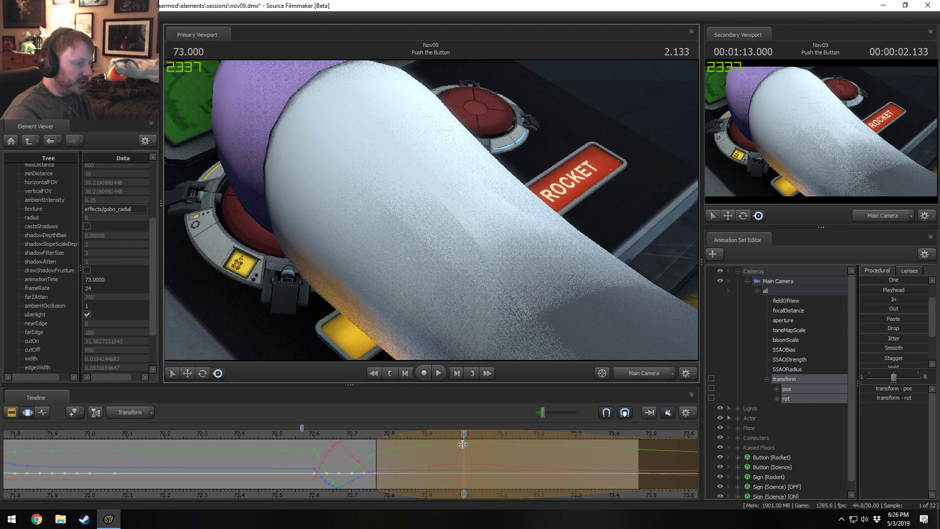
left_click_drag(424, 311, 381, 306)
key("a")
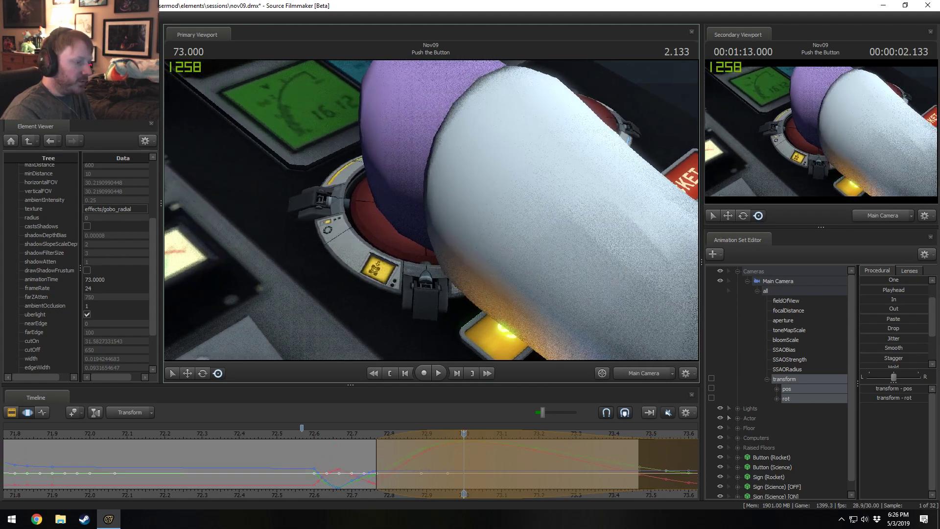
key("a")
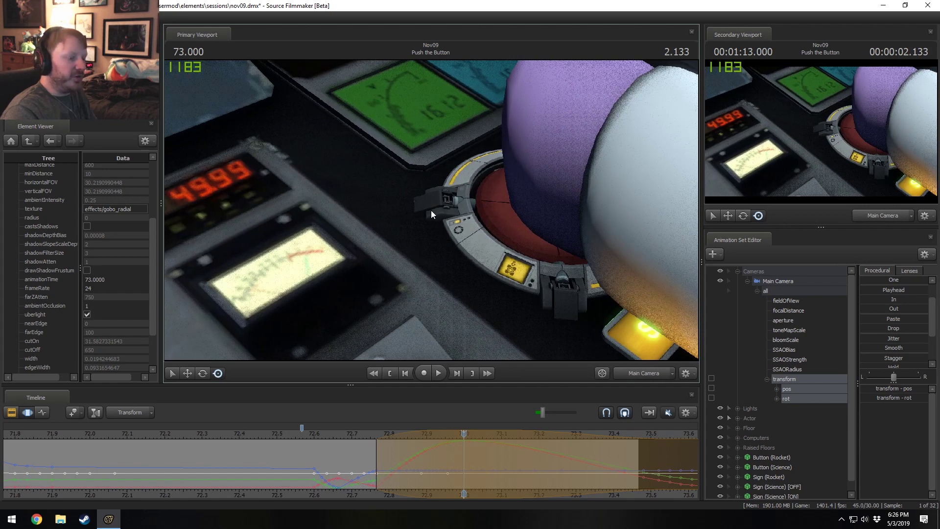
key("ctrl+z")
left_click_drag(428, 209, 419, 216)
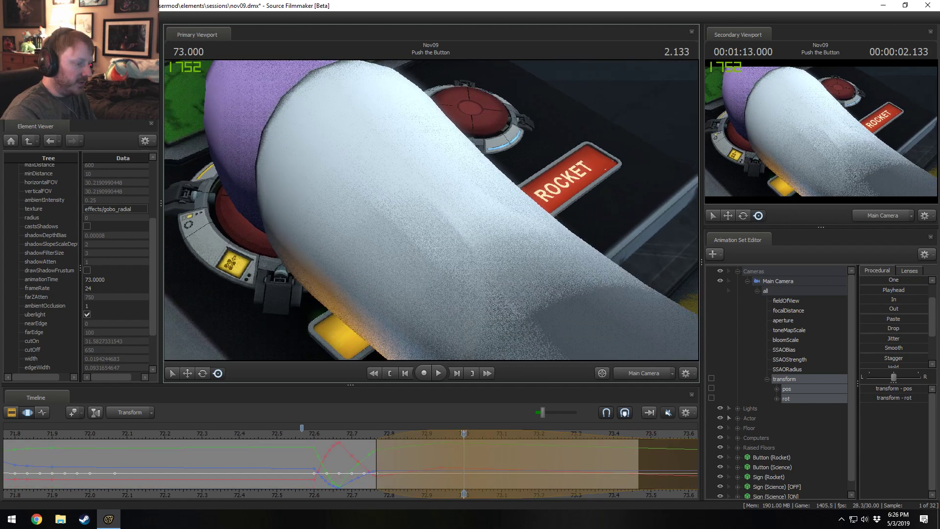
Try shifting the camera framing of the control panel at 72.466 and undo the change.
left_click_drag(275, 435, 264, 436)
left_click_drag(443, 210, 445, 214)
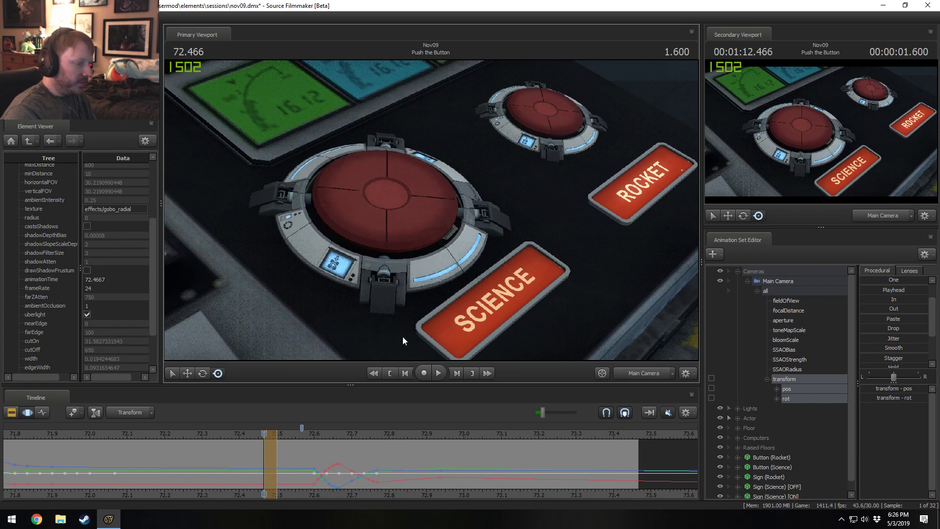
key("ctrl+z")
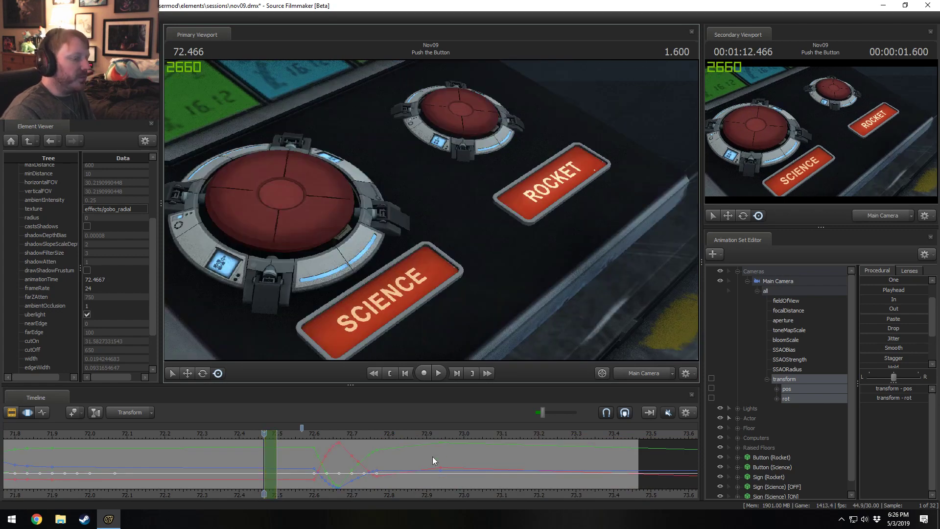
Try applying Jitter to the camera transform from about 72.83 to 73.37.
left_click_drag(403, 461, 600, 461, "shift")
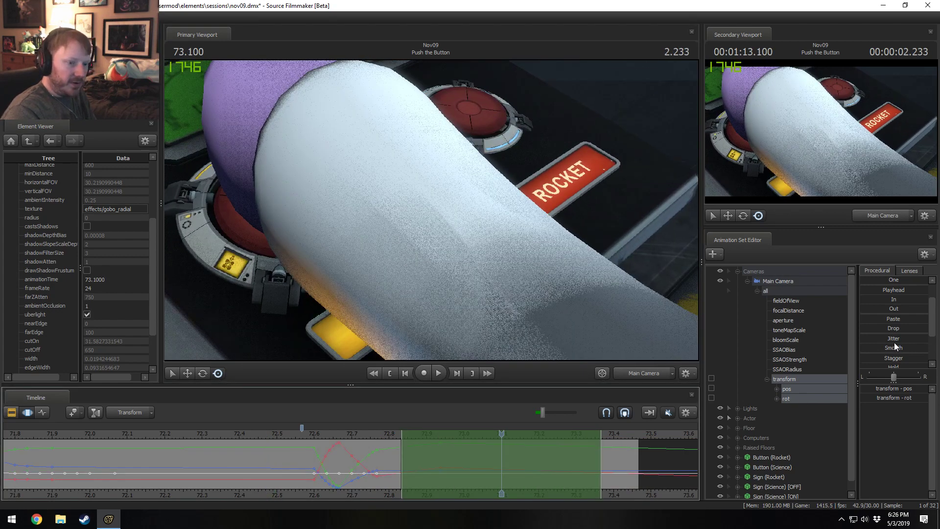
left_click_drag(894, 339, 927, 349)
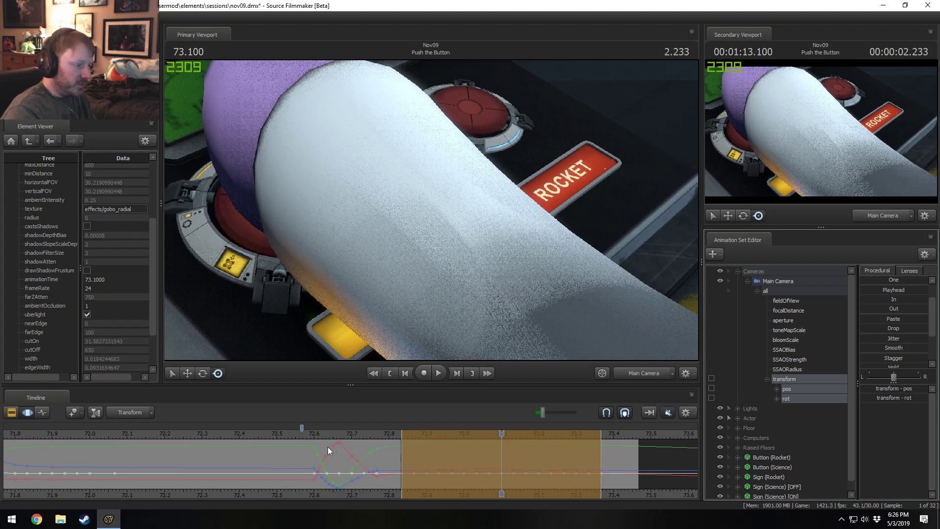
Try nudging the camera framing over a short time selection starting at 72.500 and undo the nudge.
left_click(289, 432)
left_click_drag(287, 457, 274, 462, "shift")
left_click(450, 286)
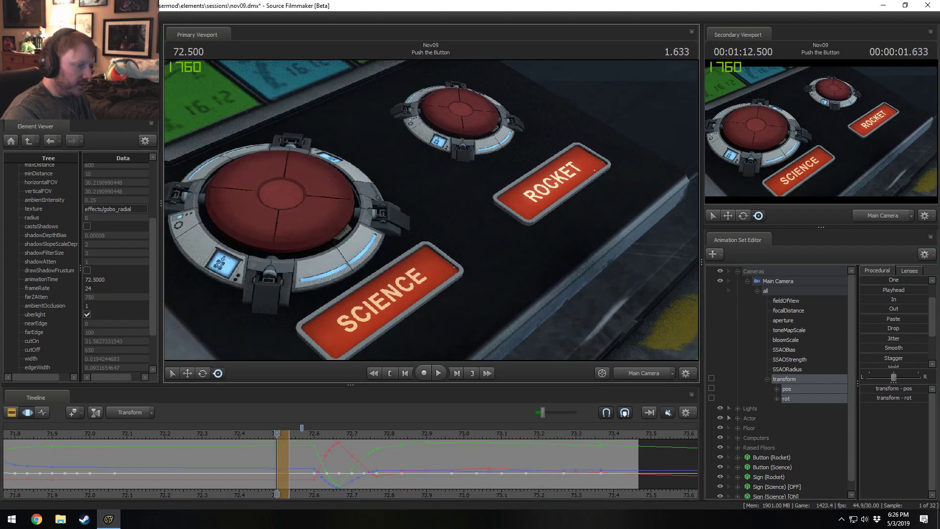
left_click_drag(419, 293, 439, 275)
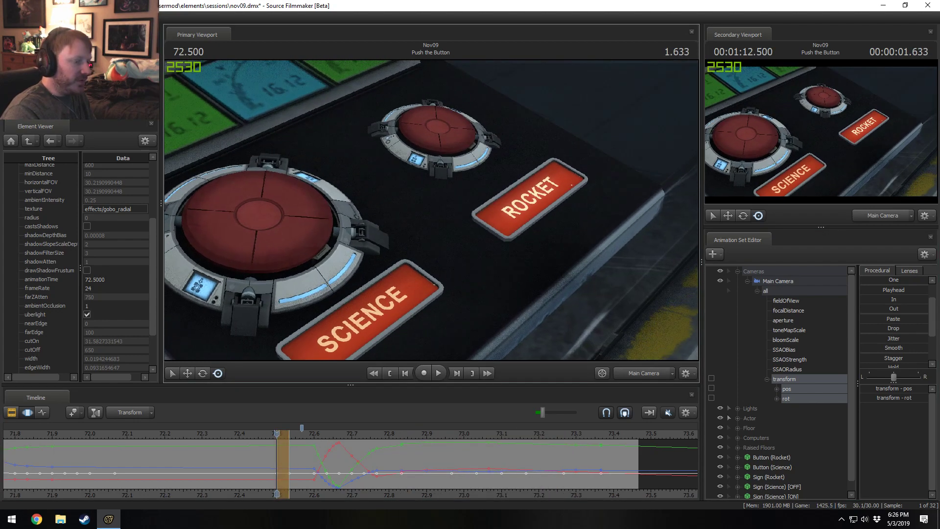
key("ctrl+z")
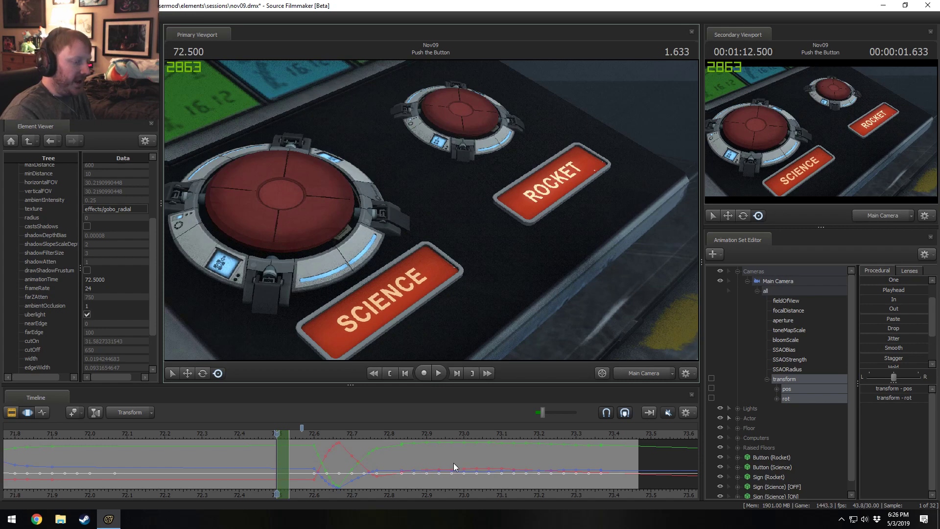
Undo the jitter, time selections and camera reframing made since the original button-press framing.
key("ctrl+z")
key("ctrl+z")
key("ctrl+z")
key("ctrl+z")
key("ctrl+z")
key("ctrl+z")
key("ctrl+z")
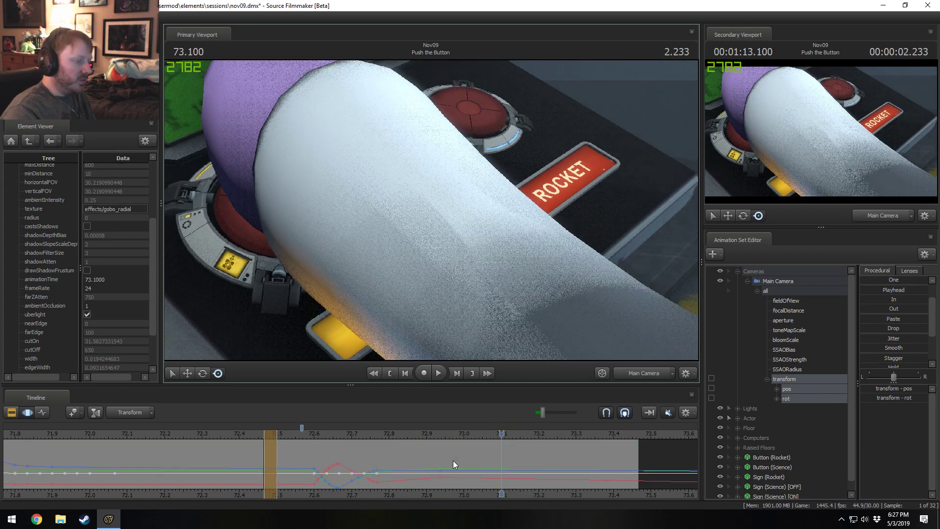
key("ctrl+z")
key("ctrl+z")
key("ctrl+z")
key("ctrl+z")
key("ctrl+z")
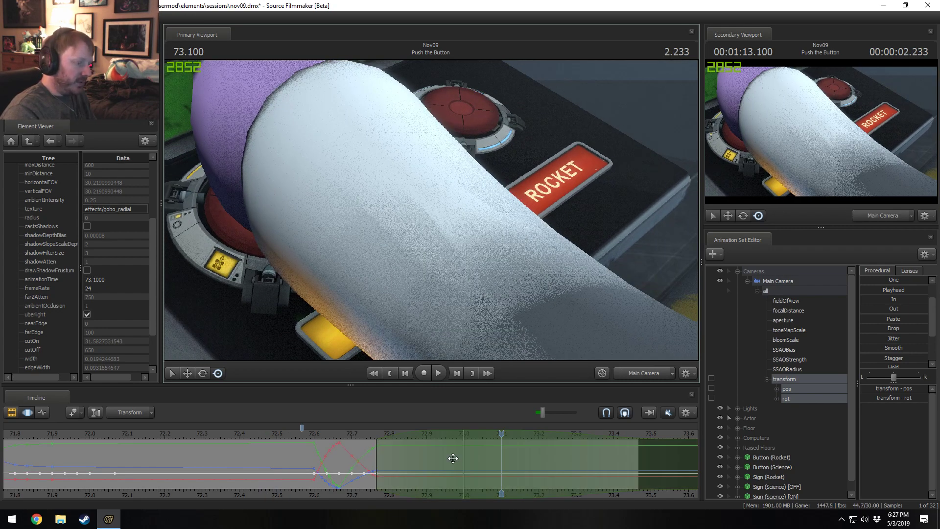
key("ctrl+z")
key("ctrl+z")
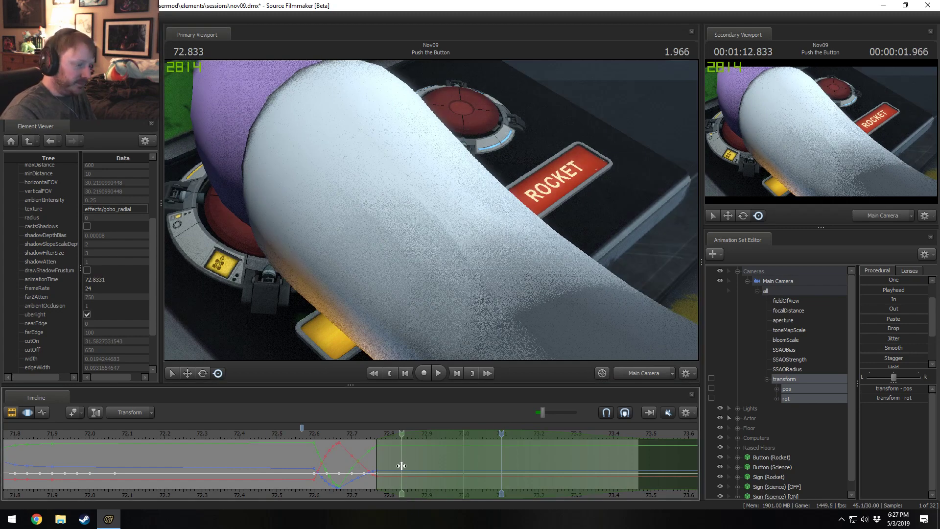
Examine the Filters and Resample options for the camera samples between about 72.83 and 73.23 without applying any.
right_click(521, 469)
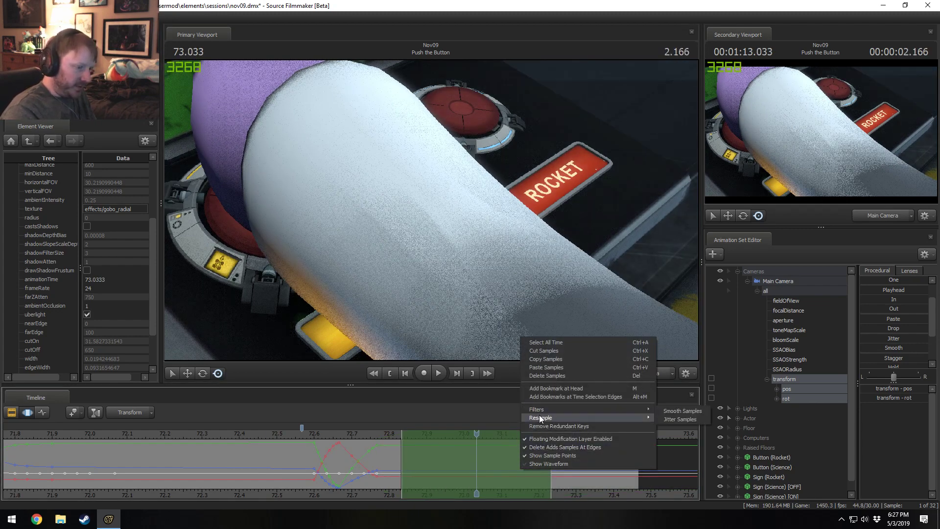
mouse_move(541, 417)
left_click(687, 444)
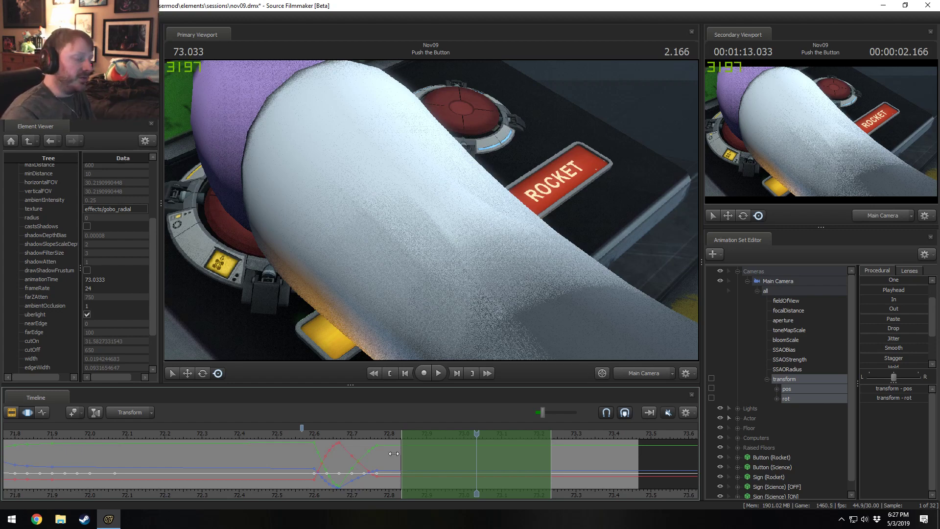
right_click(442, 443)
mouse_move(471, 391)
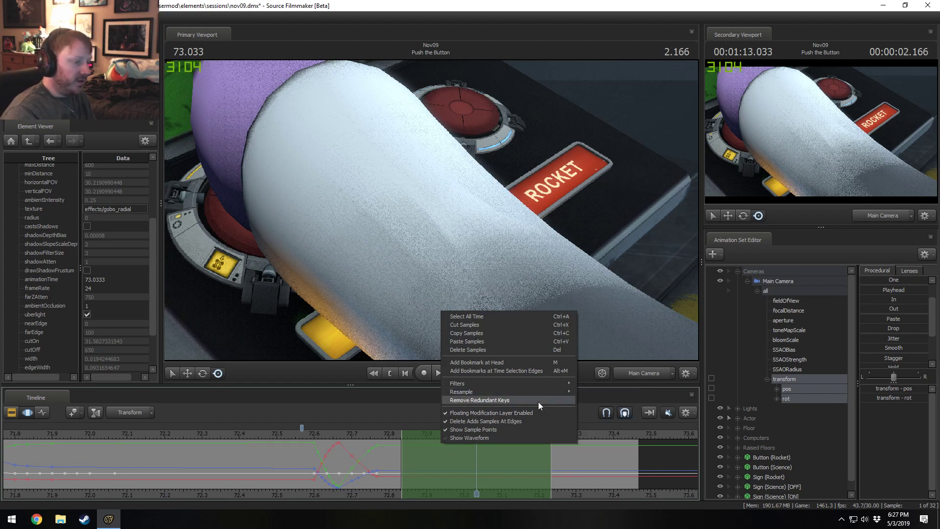
mouse_move(512, 384)
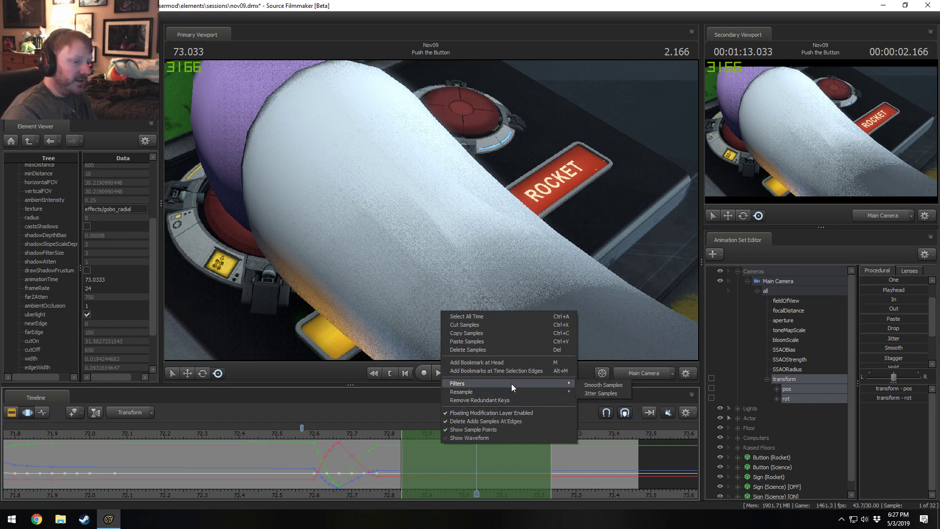
left_click(516, 465)
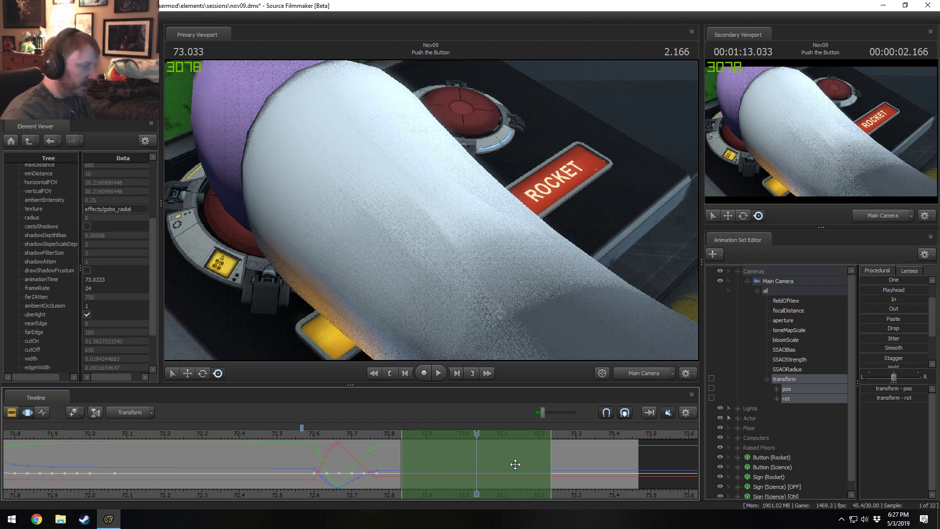
Clear the time selection at 72.800 and examine the camera transform curves and samples around the button press.
left_click(392, 453)
key("Escape")
scroll(398, 448, "up", 5)
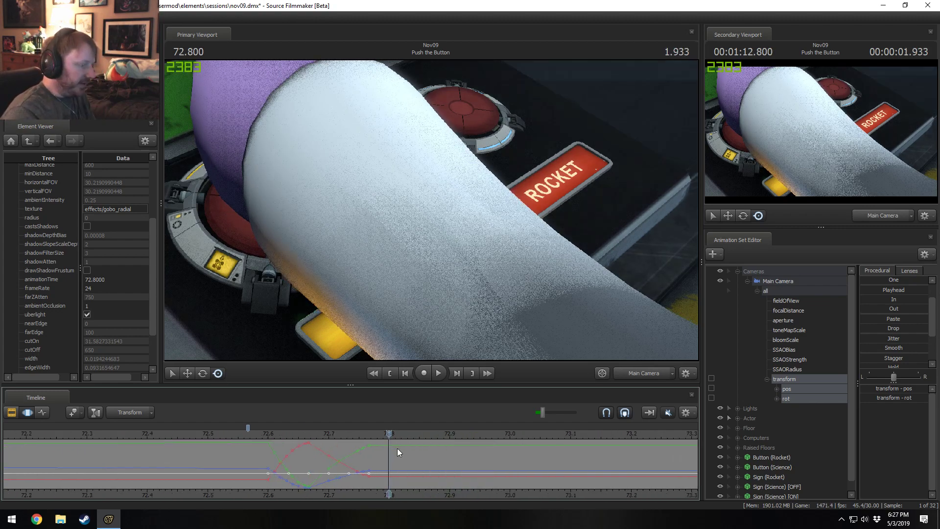
scroll(401, 451, "down", 5)
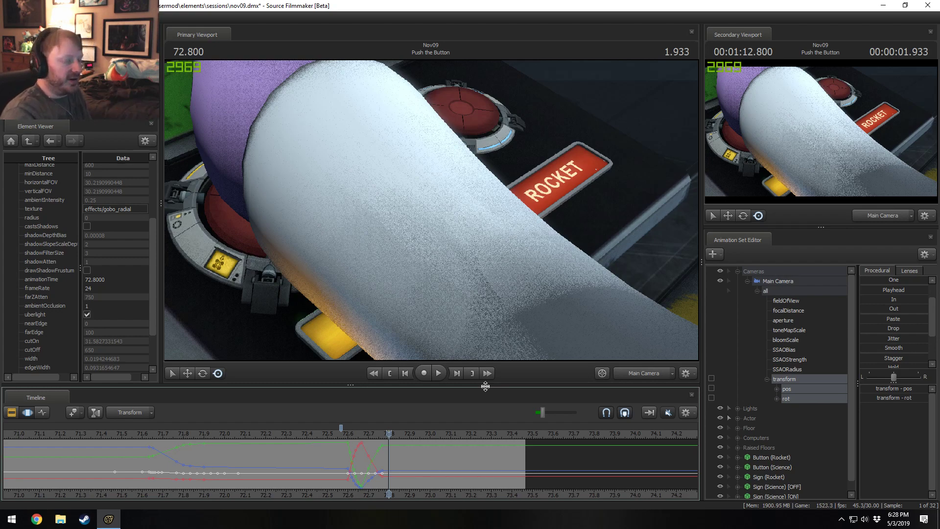
scroll(382, 473, "up", 8)
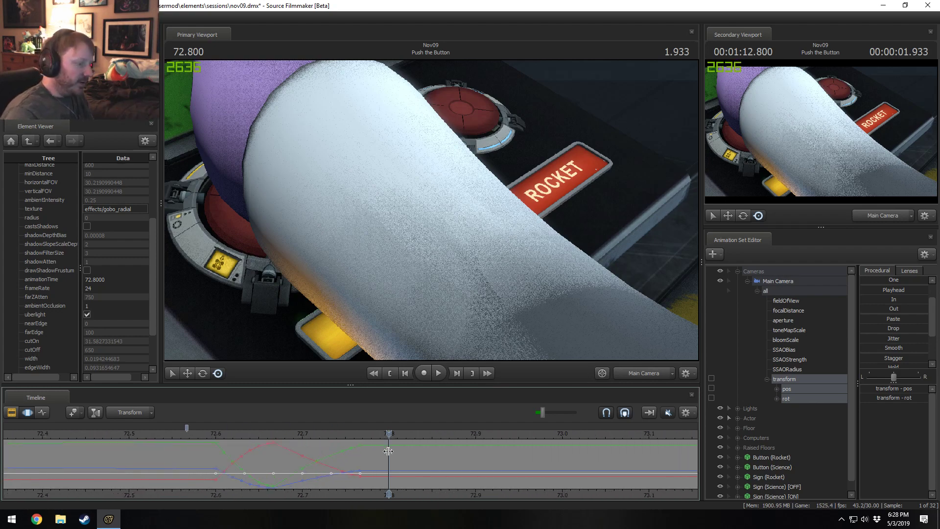
scroll(382, 473, "down", 3)
middle_click_drag(401, 495, 361, 490)
scroll(360, 491, "down", 2)
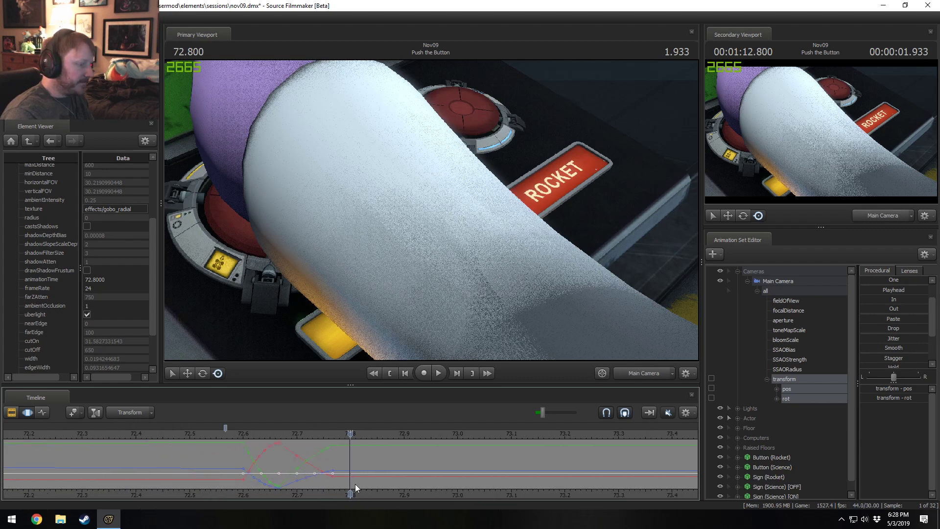
key("shift")
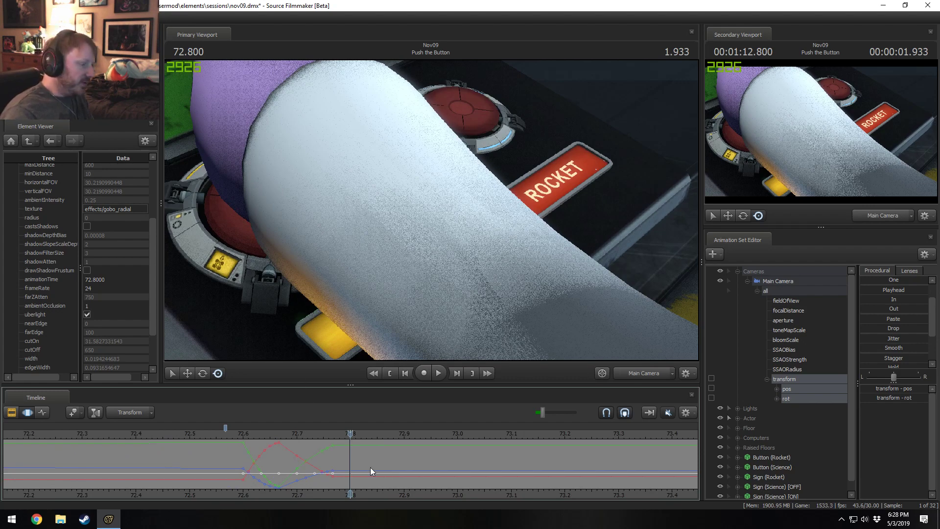
key("shift")
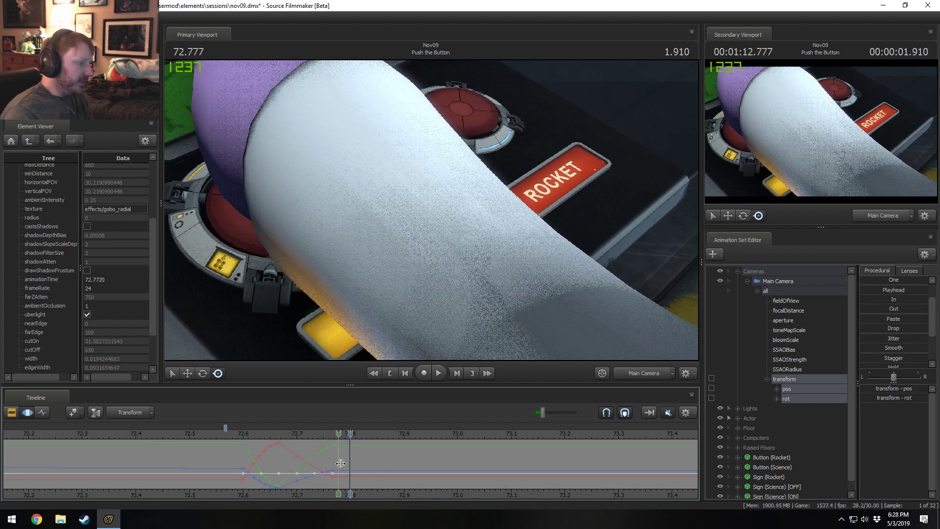
scroll(438, 470, "down", 4)
scroll(439, 470, "down", 2)
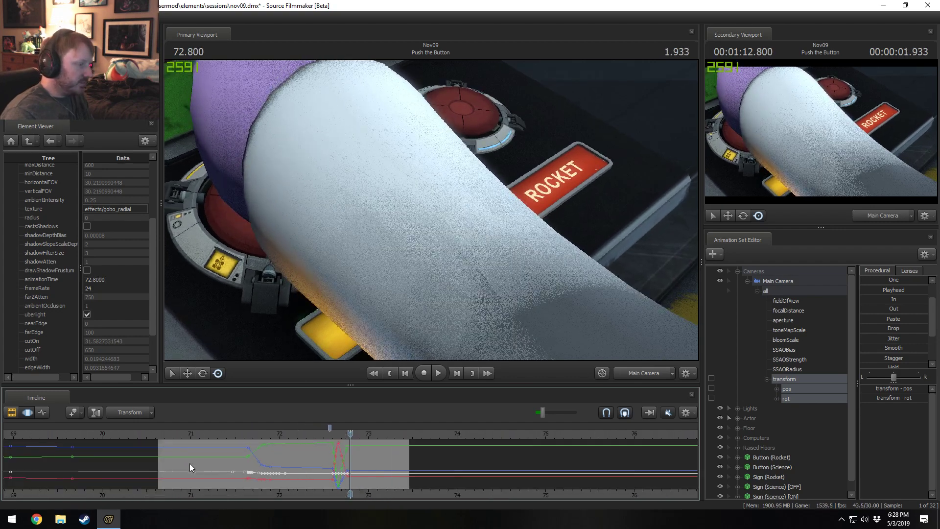
Apply the Out preset to the camera transform over all time before 71.633.
left_click(169, 435)
scroll(169, 435, "down", 5)
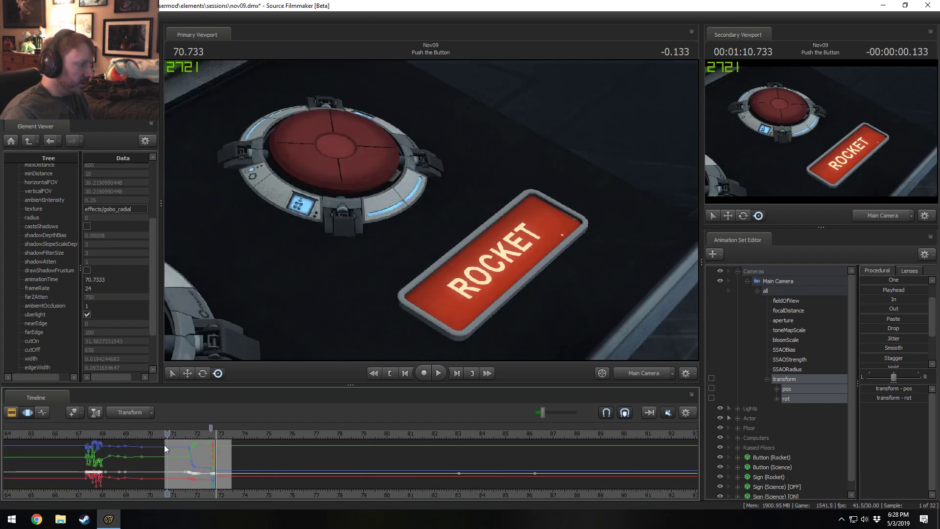
left_click(154, 435)
scroll(160, 460, "up", 5)
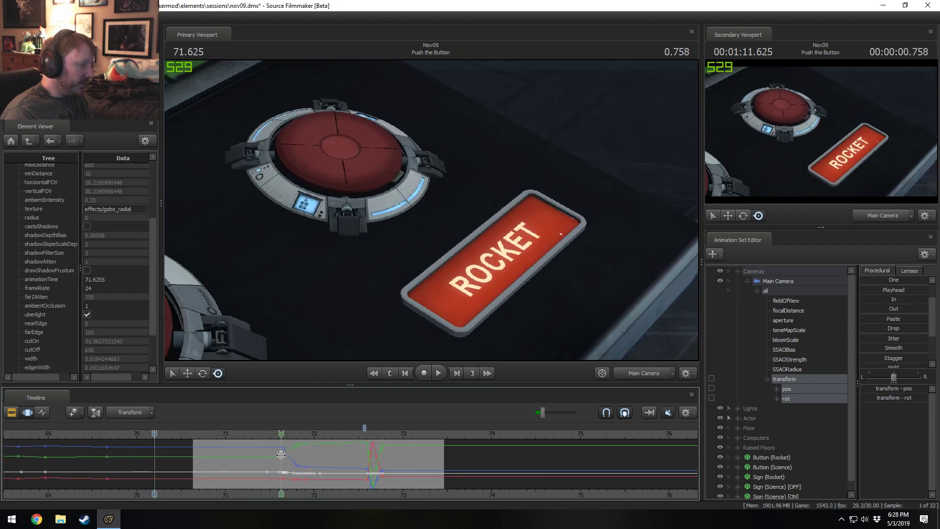
left_click_drag(282, 455, 0, 454, "shift")
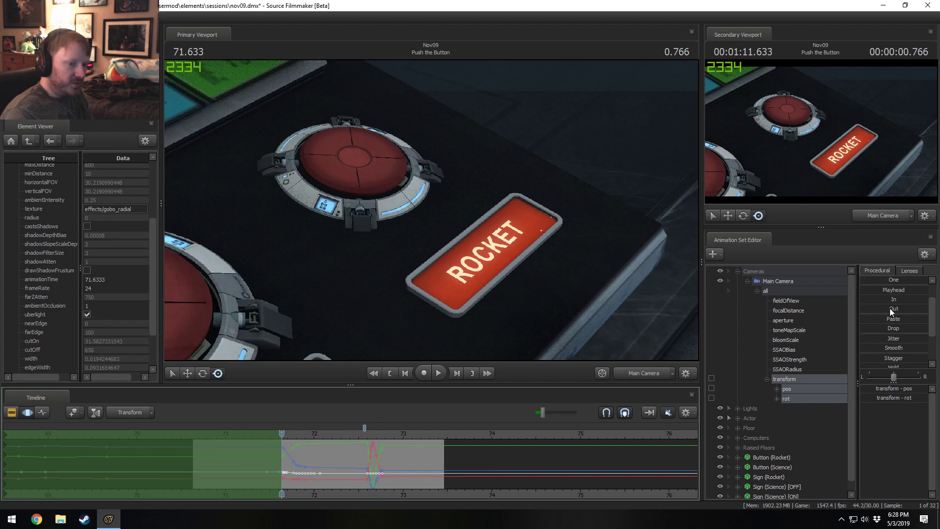
left_click(890, 308)
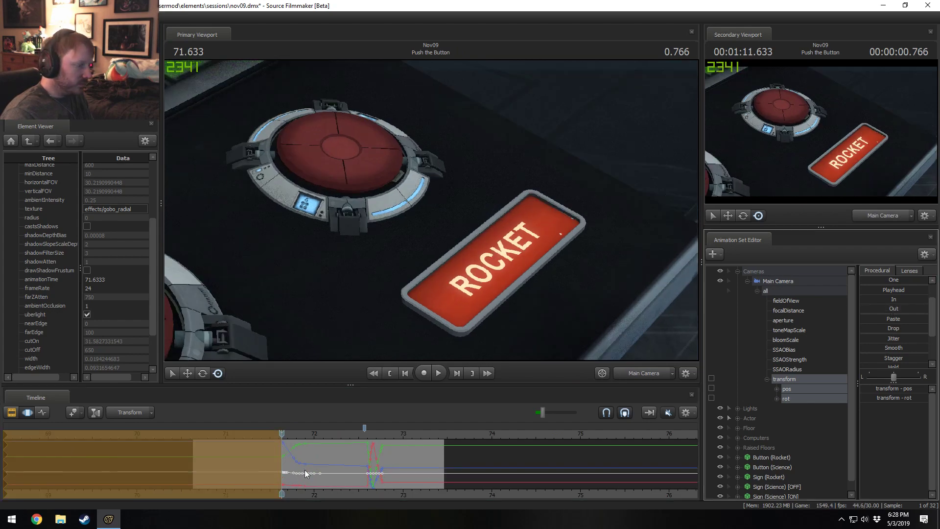
Play back the Push the Button shot in the Clip Editor to review the camera movement, and return to the Motion Editor.
scroll(305, 469, "up", 2)
left_click_drag(287, 437, 162, 444)
key("F2")
key("space")
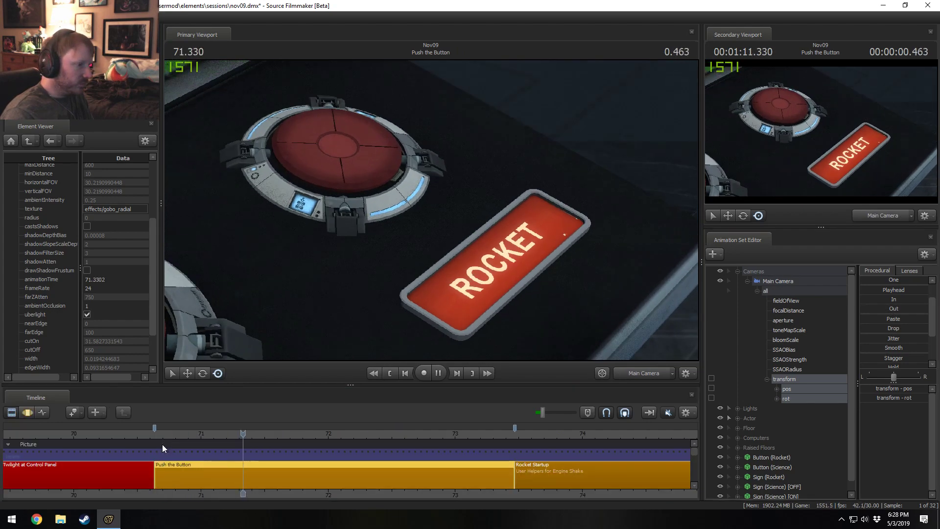
key("space")
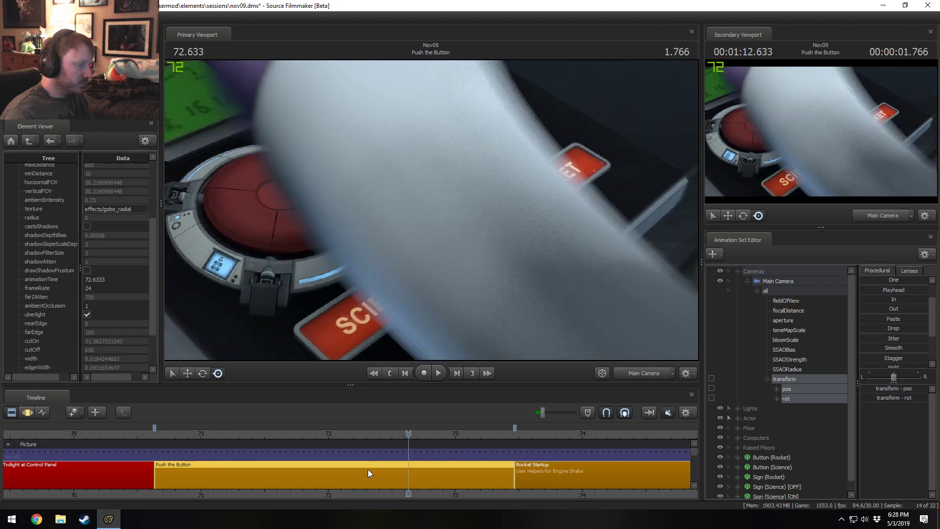
key("F3")
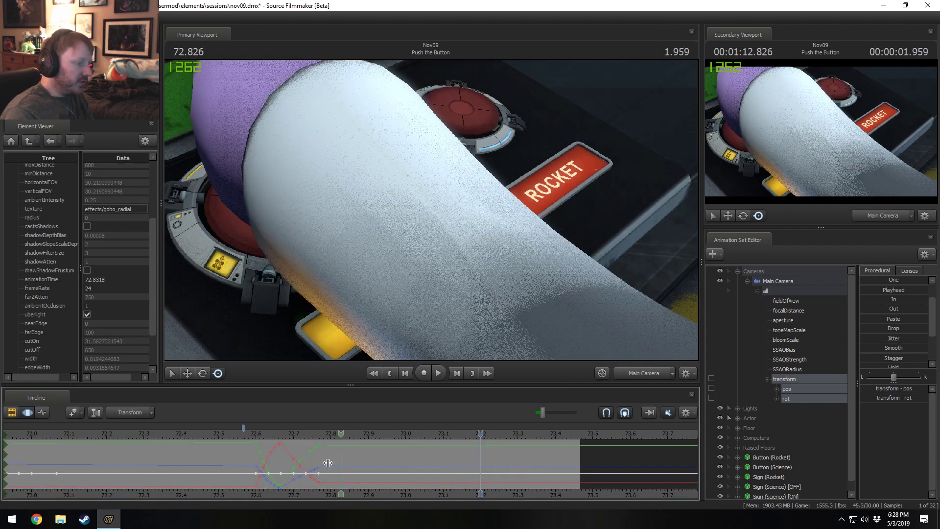
Try a small camera view nudge at 72.666 within a time selection from 72.6 to 72.8, and play it back.
left_click_drag(328, 462, 376, 458)
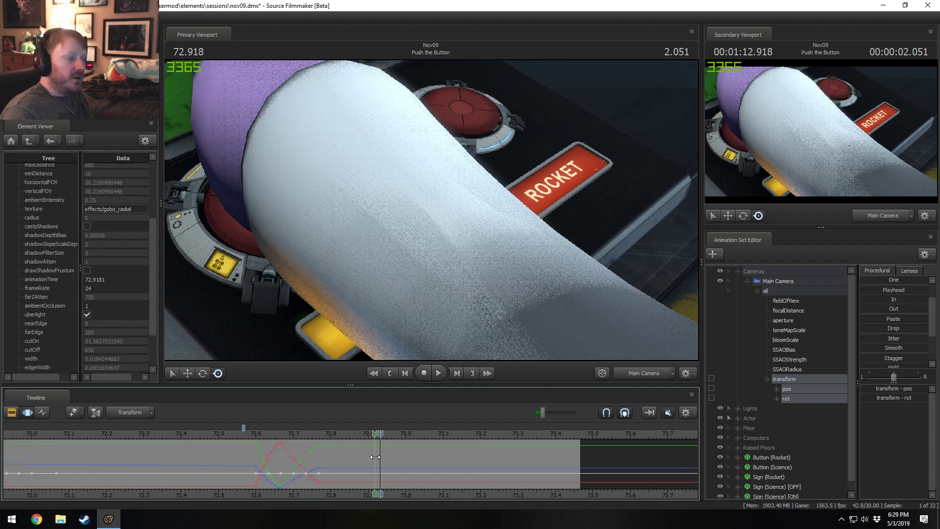
mouse_move(330, 474)
left_mouse_down()
mouse_move(374, 476)
mouse_move(265, 477)
mouse_move(319, 478)
left_mouse_up()
left_click(297, 477, "shift")
scroll(296, 475, "up", 4)
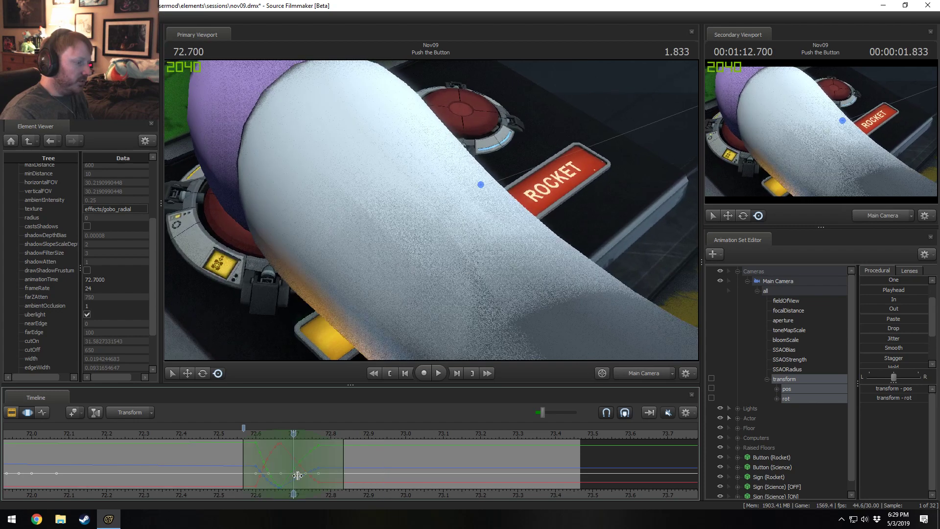
scroll(298, 472, "down", 1)
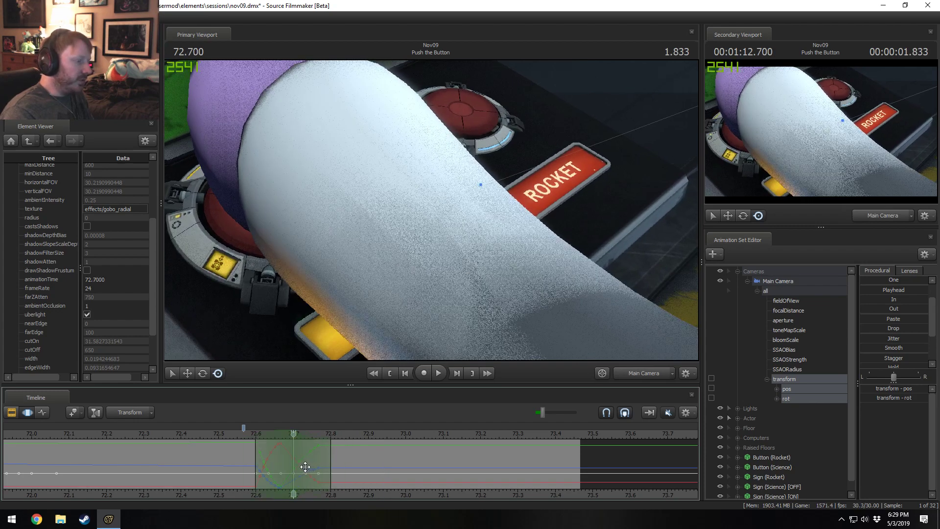
left_click_drag(417, 274, 420, 272)
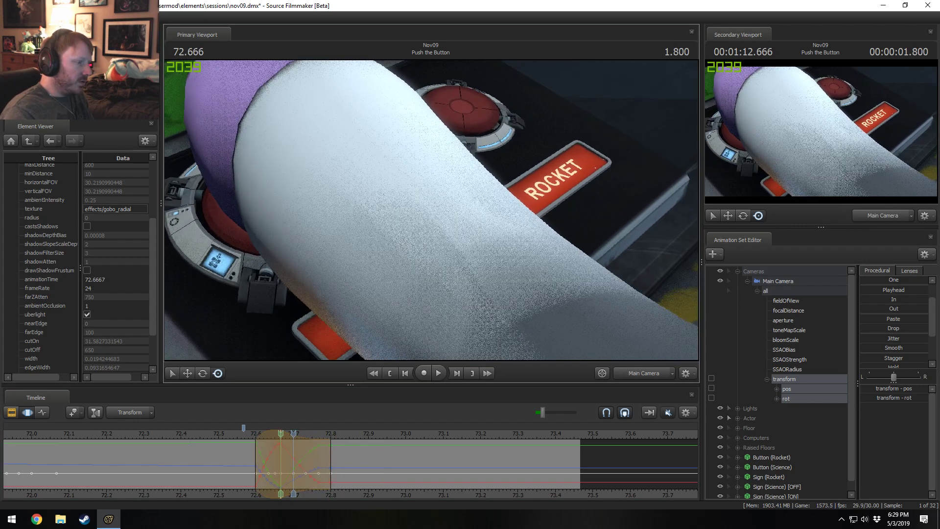
left_click(233, 434)
key("space")
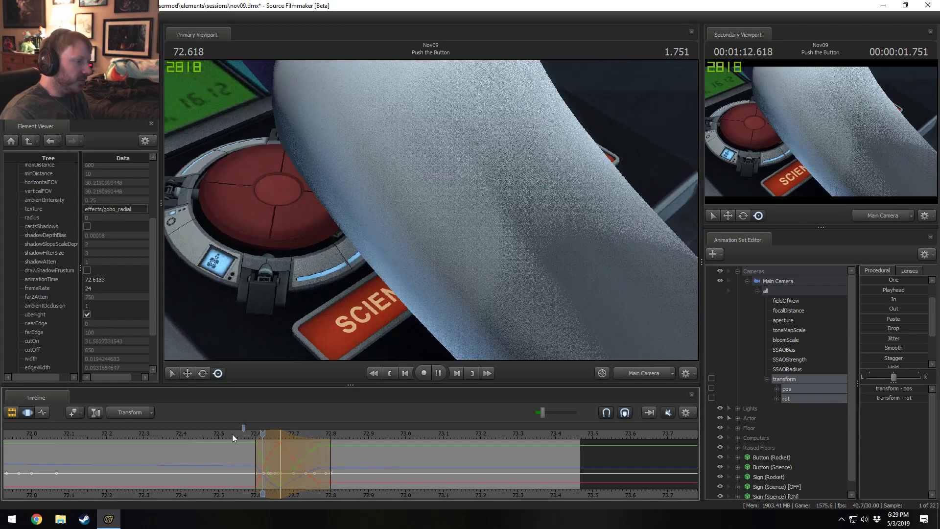
key("space")
Extend the end of the time selection to 72.9 and undo the camera nudge.
left_click_drag(336, 456, 368, 456)
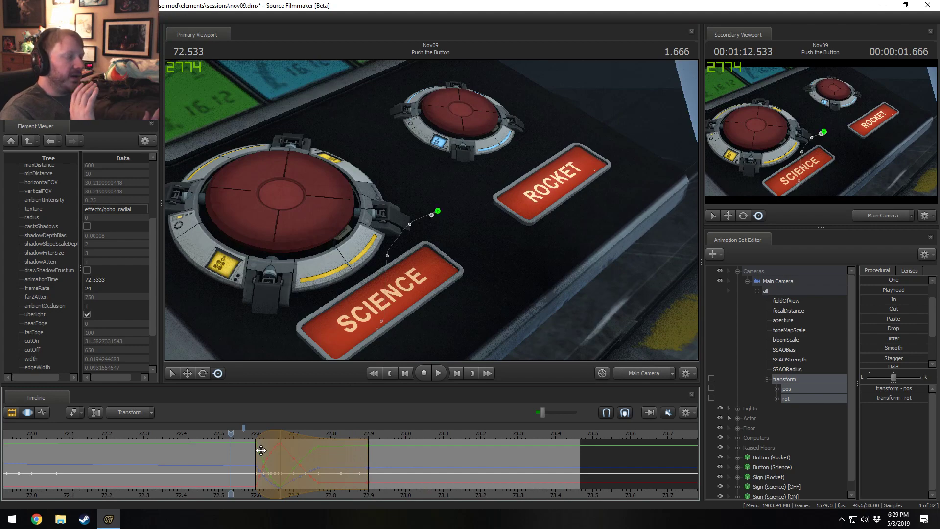
key("ctrl+z")
left_click(442, 300)
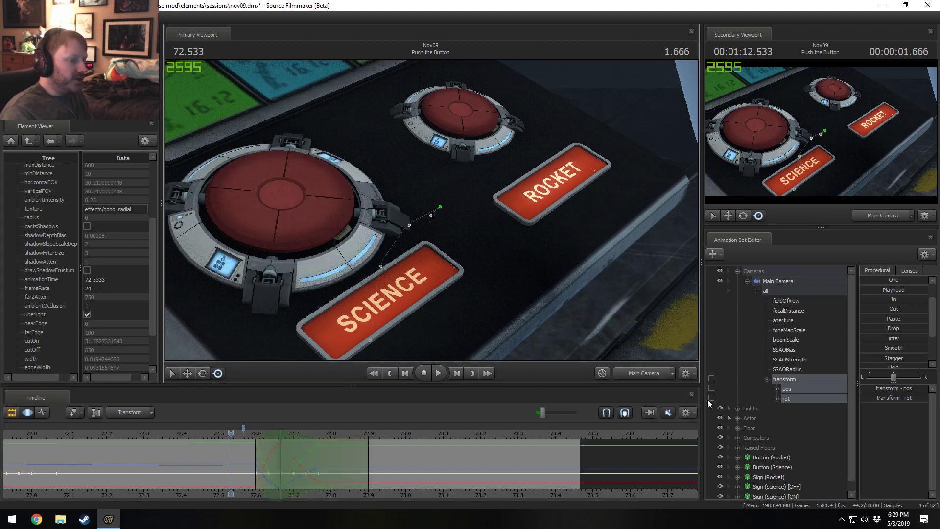
Switch the primary viewport to the Work Camera and look around the control panel.
left_click(630, 370)
left_click_drag(587, 333, 544, 303)
left_click_drag(424, 208, 423, 206)
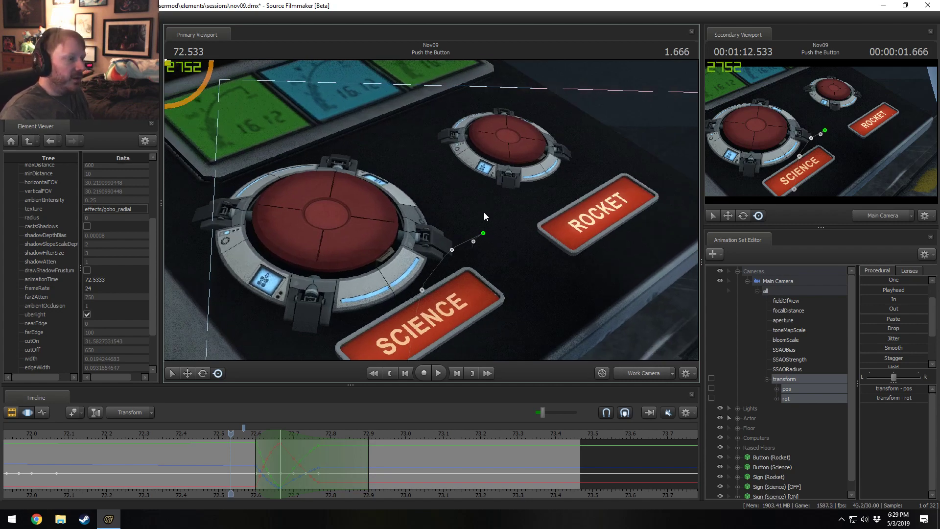
key("s")
left_click_drag(483, 214, 433, 212)
Examine how the view changes as the Work Camera moves forward and backward over the buttons.
left_click(643, 376, "ctrl")
key("s")
key("w")
key("s")
key("w")
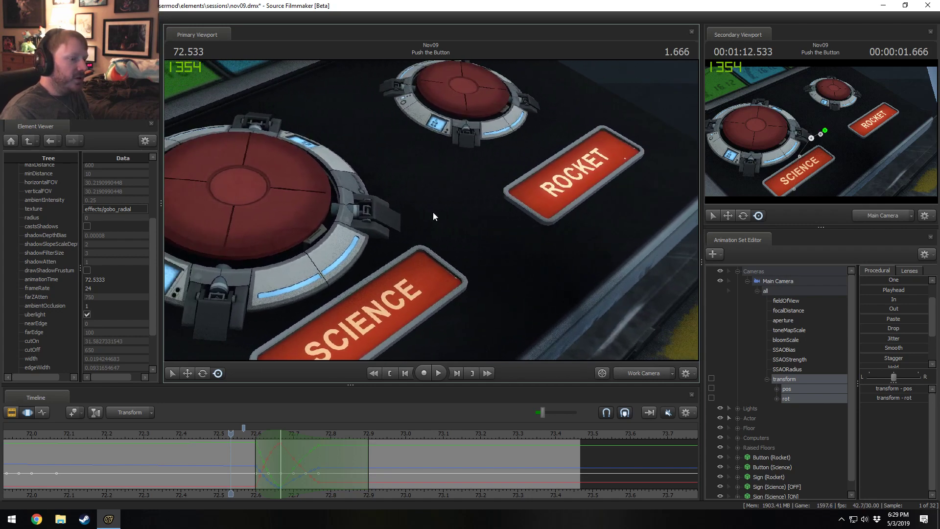
Examine how the view changes as the Work Camera moves sideways and turns over the control panel.
key("d")
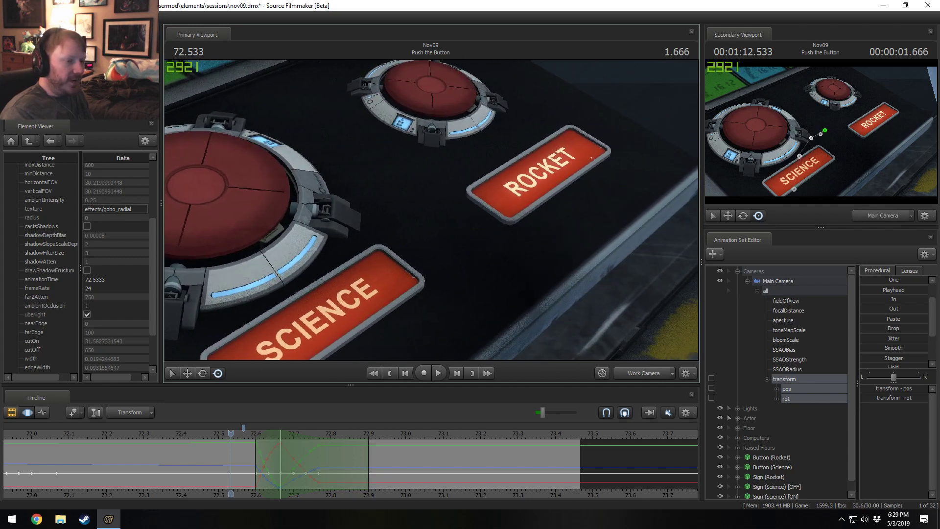
key("a")
key("d")
left_click_drag(581, 306, 579, 304)
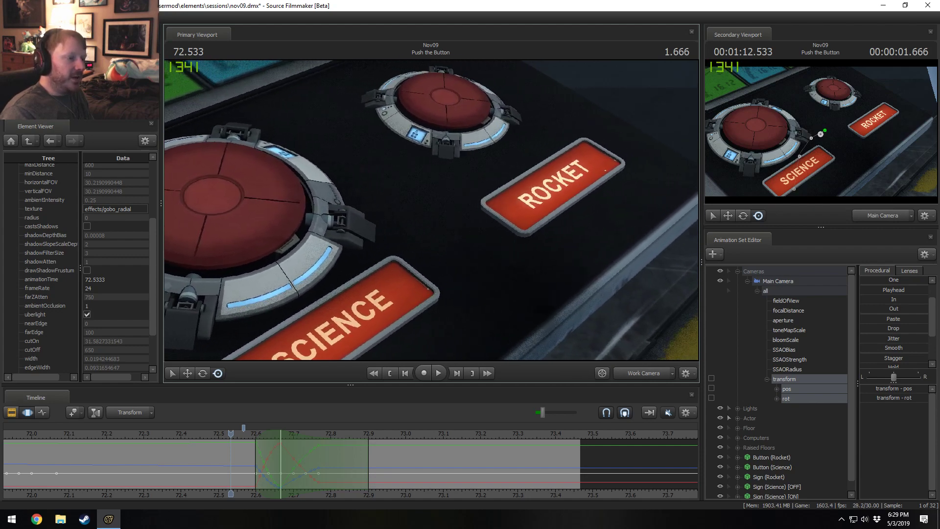
key("a")
key("d")
key("d")
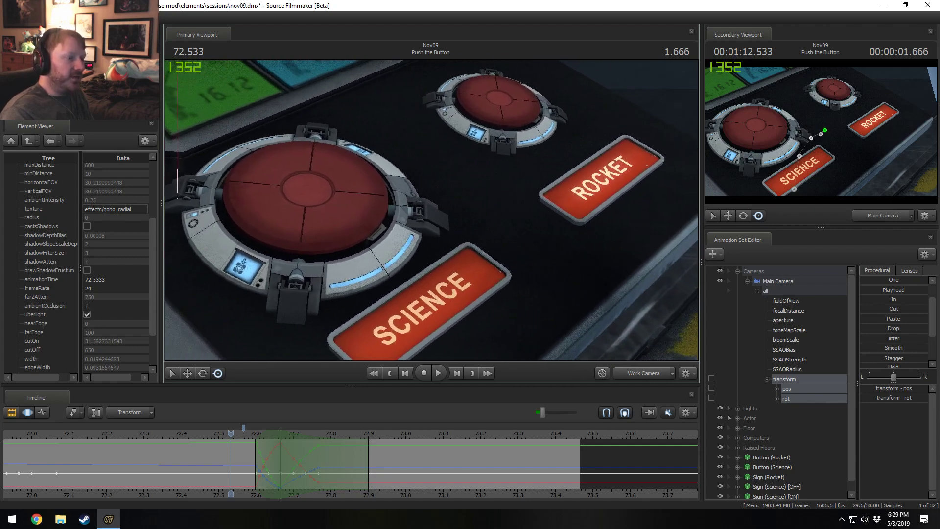
key("a")
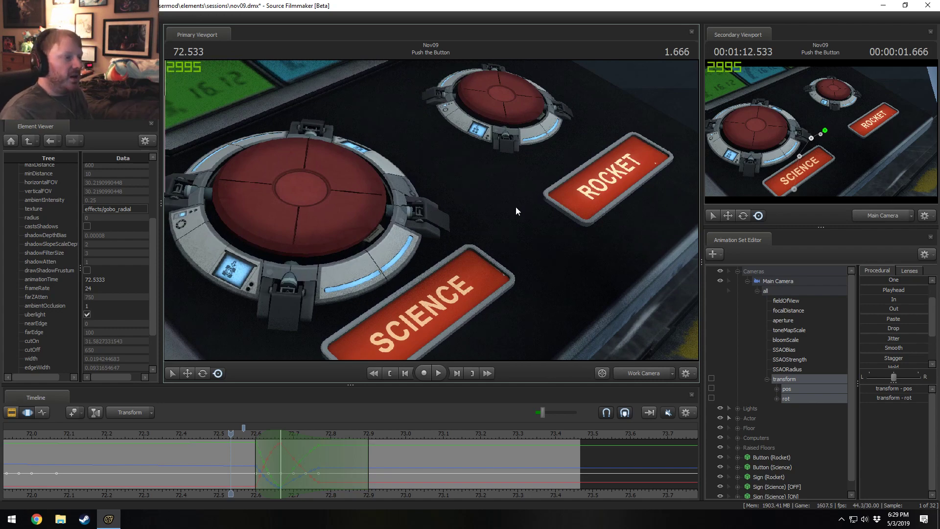
left_click_drag(515, 206, 430, 211)
Browse the neighbouring shots in the Clip Editor and go to 78.700 in the Rocket Launching shot.
key("F2")
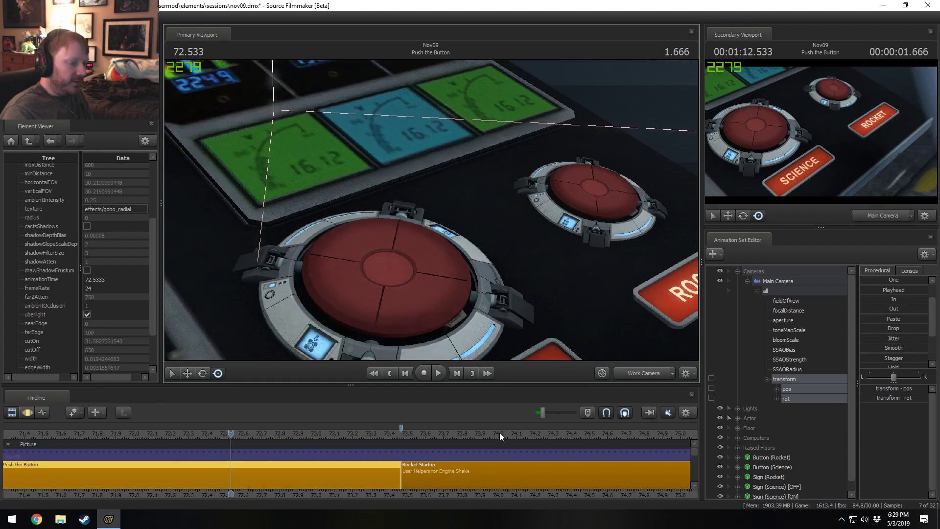
left_click(499, 433)
scroll(263, 443, "down", 3)
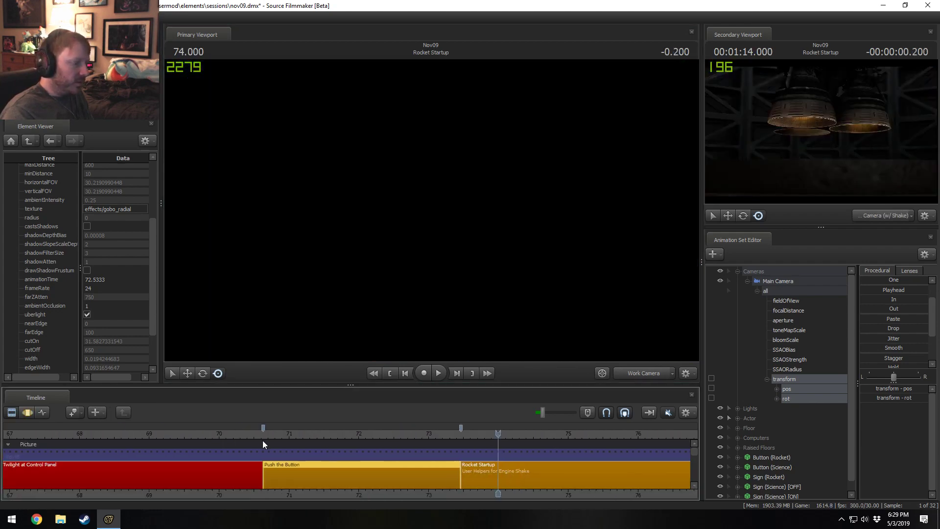
left_click(177, 437)
scroll(436, 442, "down", 4)
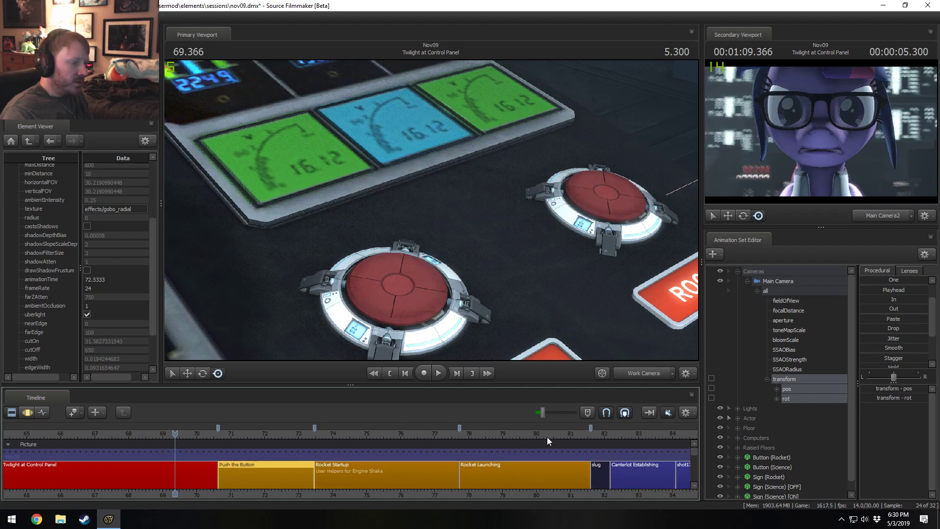
left_click(554, 433)
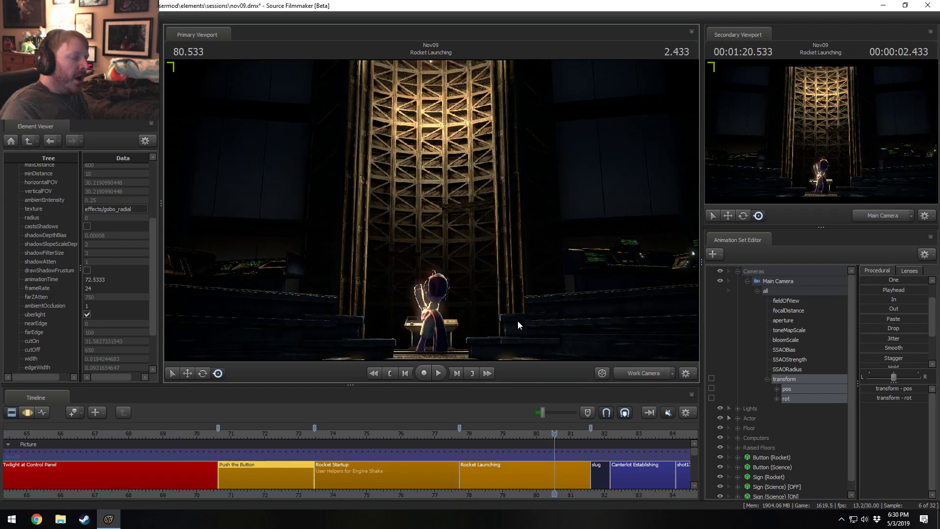
left_click_drag(496, 435, 492, 434)
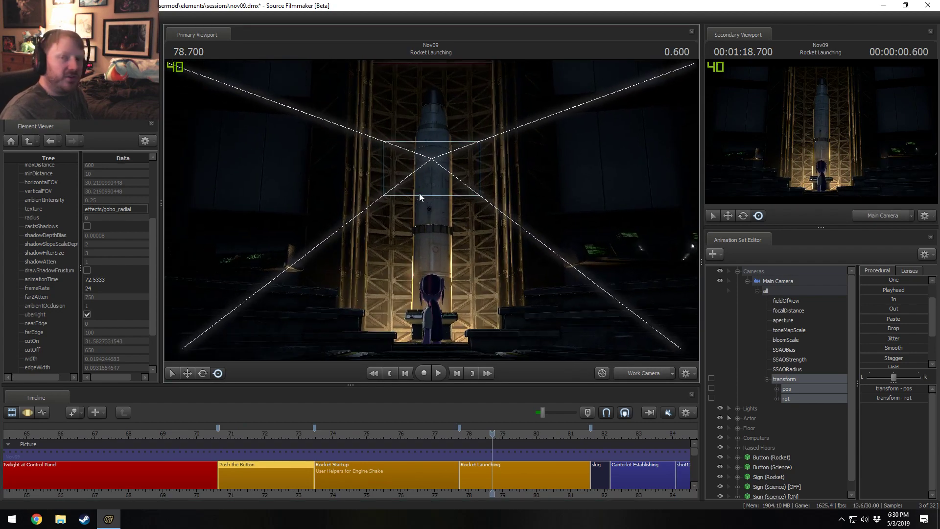
Move the Work Camera from side to side to examine the parallax between the character and the rocket.
key("d")
mouse_move(419, 192)
left_mouse_down()
mouse_move(419, 242)
mouse_move(419, 202)
left_mouse_up()
key("d")
key("a")
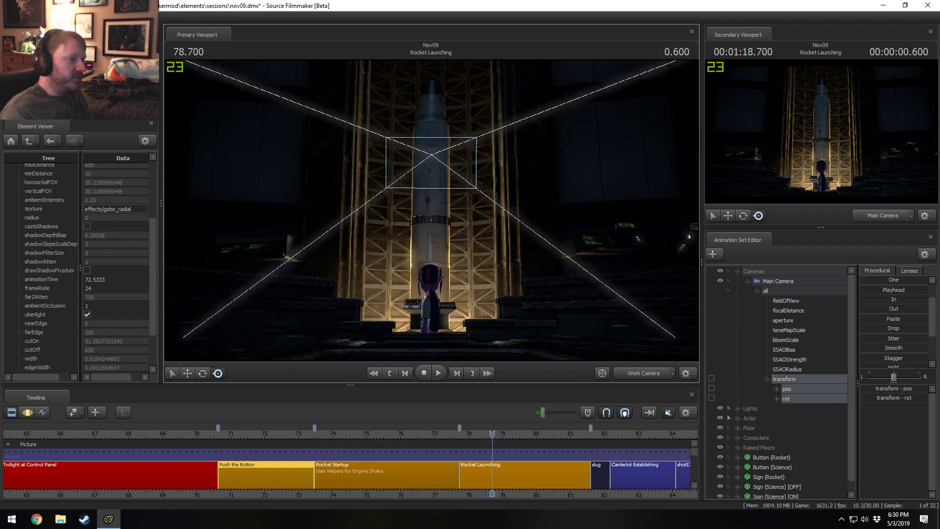
key("d")
key("a")
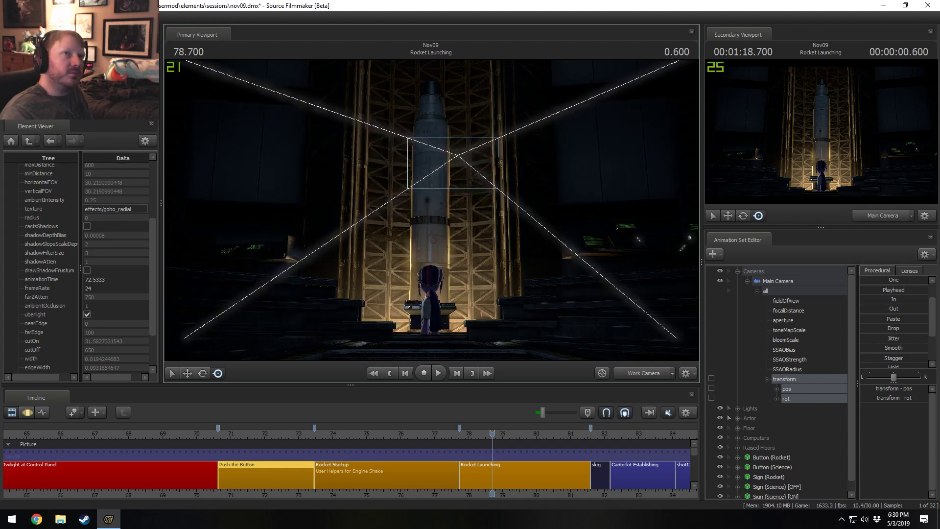
key("d")
key("a")
key("d")
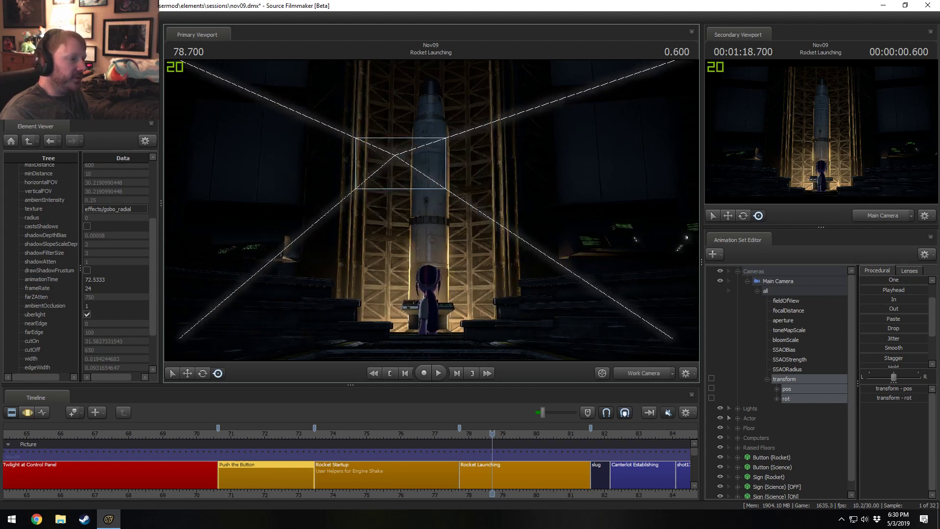
key("a")
key("d")
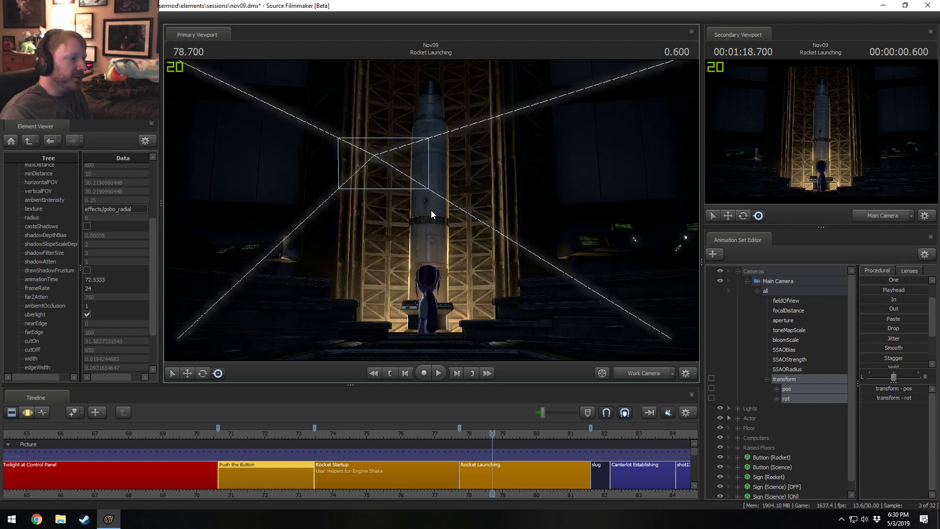
key("a")
left_click_drag(430, 210, 431, 210)
key("a")
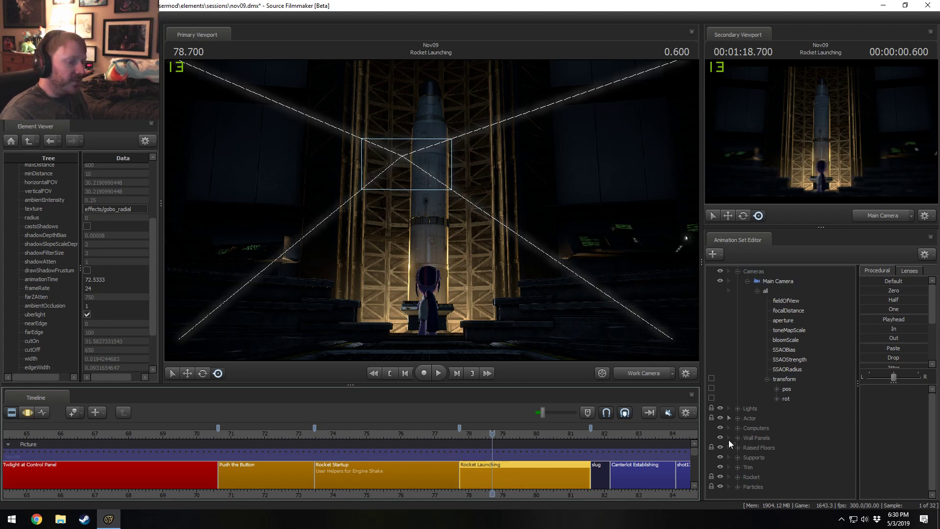
View the Rocket Launching shot's time range in the Motion Editor.
left_click(667, 414)
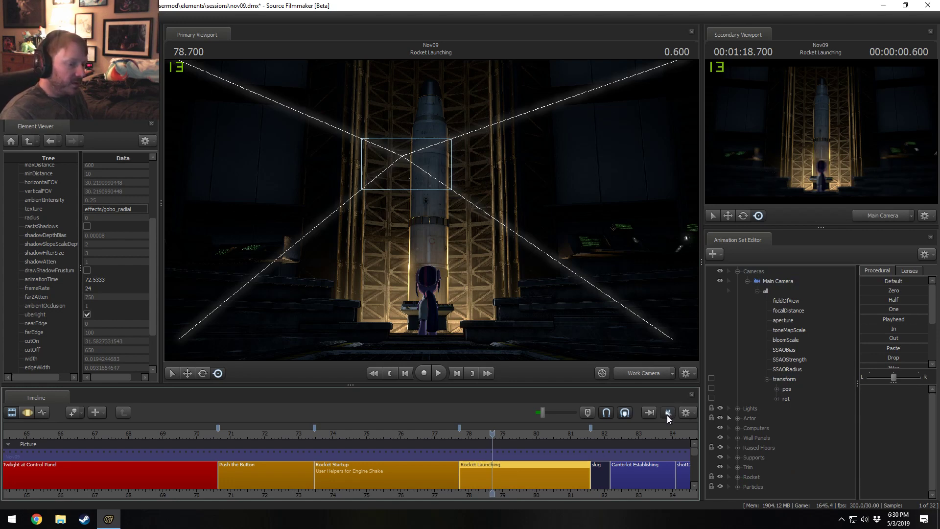
key("F3")
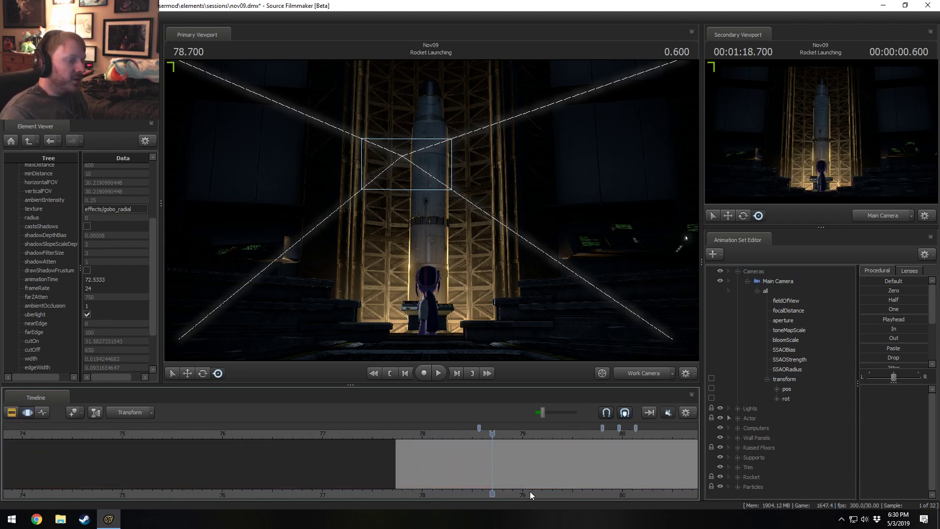
middle_click_drag(529, 491, 385, 495)
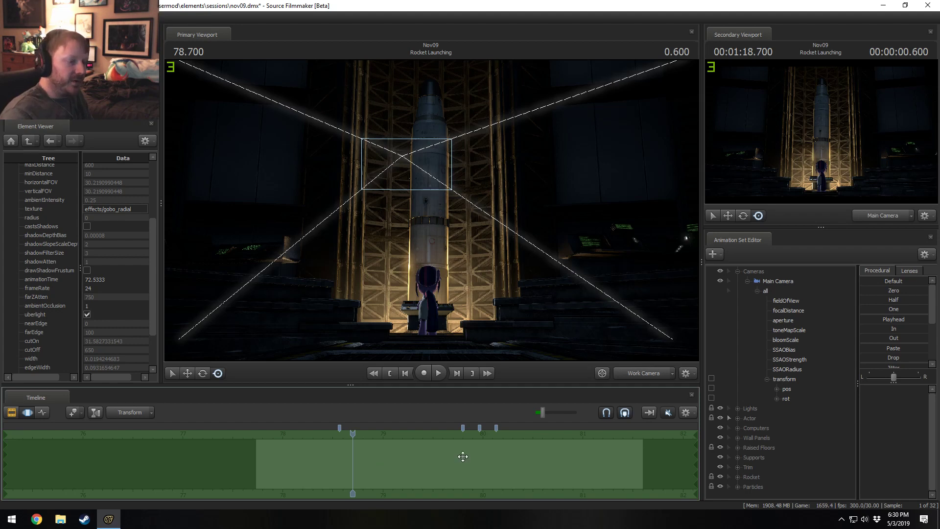
Return to 73.066 in the Push the Button shot and fly the Work Camera around to view the character at the console from the side.
key("F2")
left_click_drag(164, 432, 80, 443)
middle_click_drag(133, 484, 311, 478)
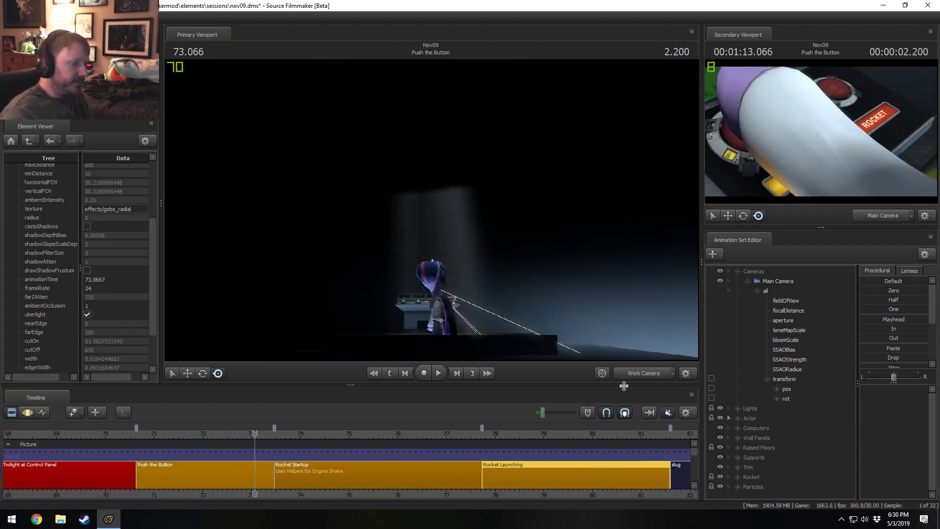
key("w")
left_click_drag(600, 354, 634, 349)
key("w")
key("s")
key("s")
mouse_move(416, 265)
left_mouse_down()
mouse_move(423, 295)
mouse_move(391, 294)
mouse_move(416, 306)
mouse_move(409, 269)
left_mouse_up()
key("w")
key("s")
key("w")
key("s")
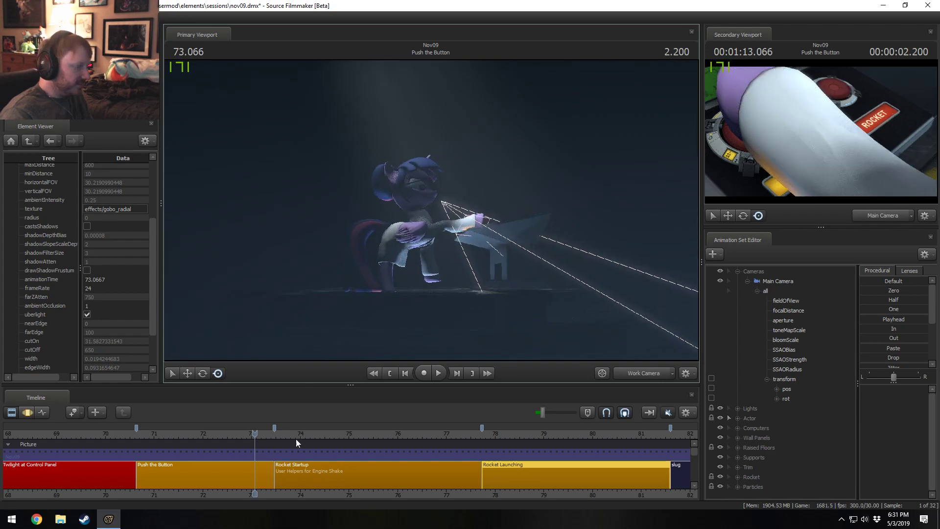
Align the Work Camera with the Main Camera in the Push the Button shot and play back from 71.933.
left_click(249, 473)
left_click(643, 373)
left_click(643, 372, "ctrl")
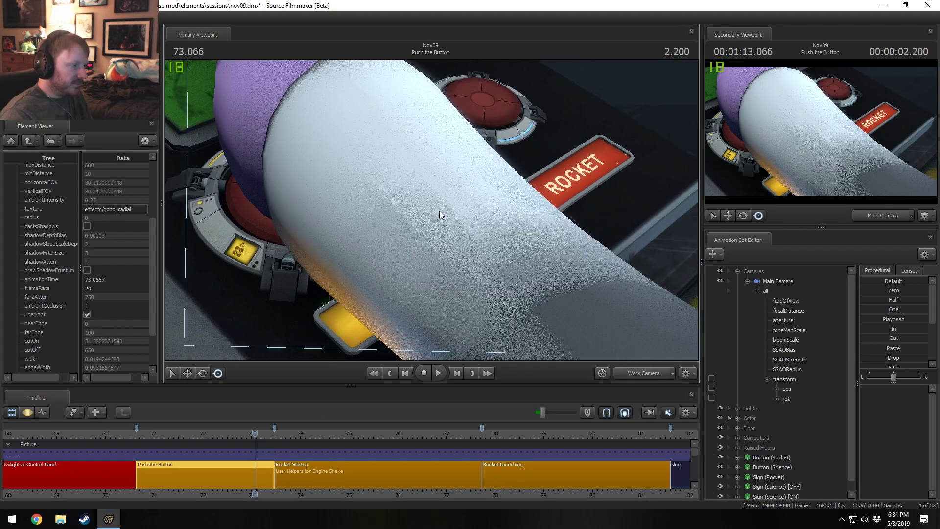
left_click(200, 435)
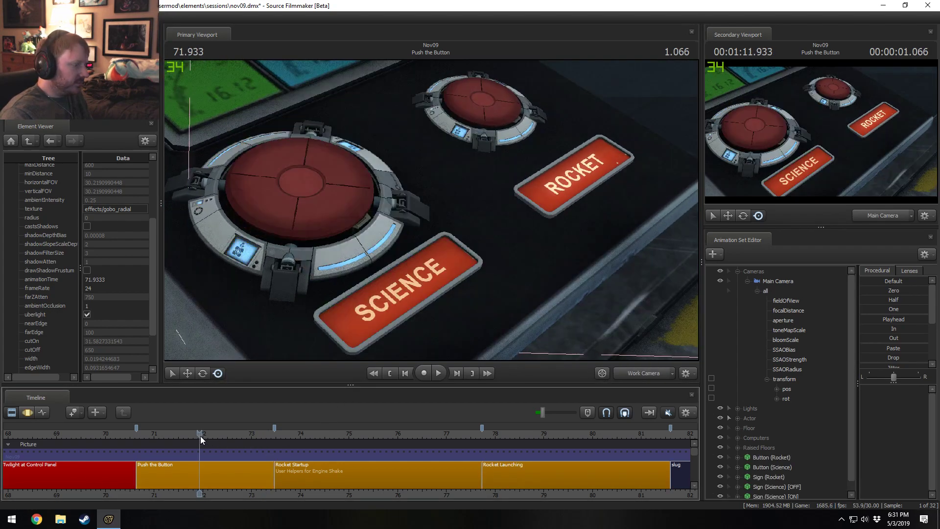
key("space")
key("space")
Switch the viewport back to the Main Camera in the Motion Editor and play back the button press.
key("F3")
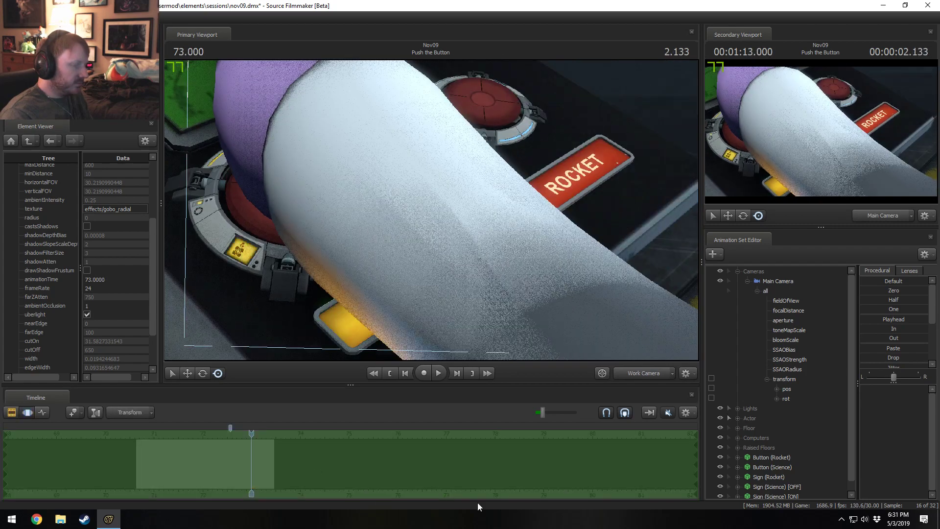
left_click(644, 374)
left_click_drag(252, 434, 220, 435)
key("space")
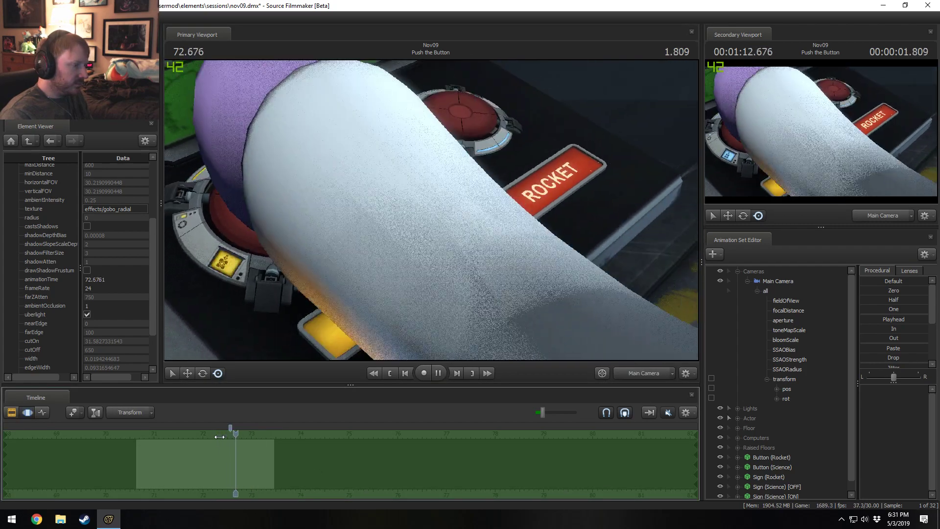
key("space")
Make Push the Button the active clip and set a Motion Editor time selection from about 72.5 to 73.766.
scroll(217, 479, "up", 3)
scroll(217, 483, "up", 1)
key("F2")
left_click(190, 467)
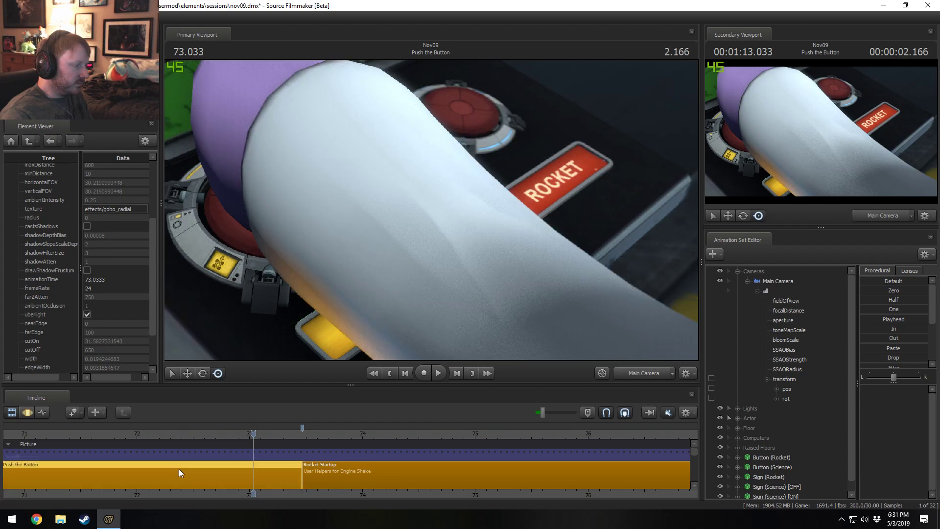
key("F3")
key("shift")
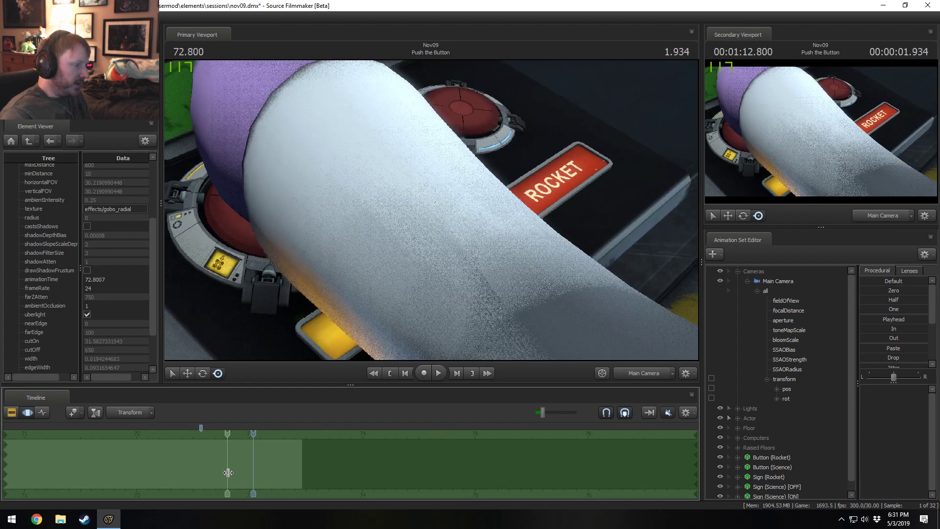
left_click(230, 472)
scroll(230, 473, "up", 2, "shift")
left_click_drag(269, 466, 340, 474)
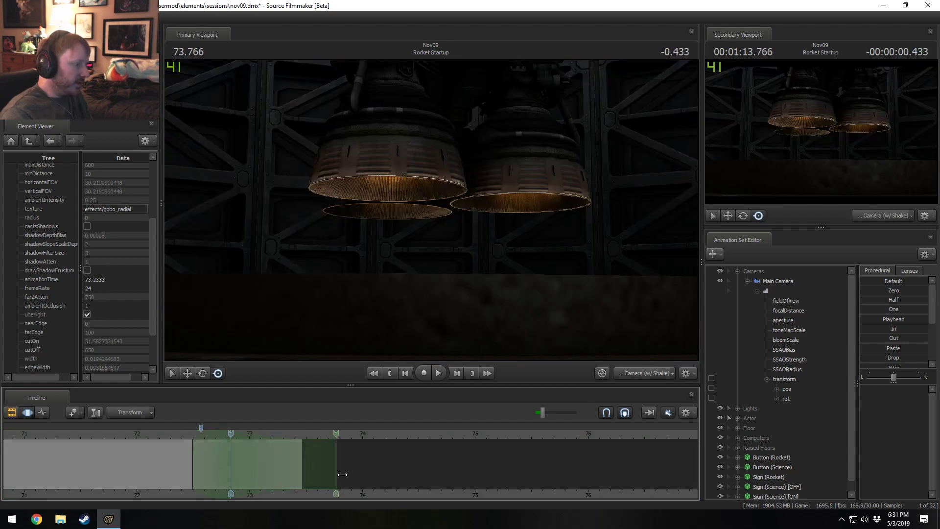
Select the Main Camera's controls, shift the Motion Editor time selection to start at about 72.6, and play back from 72.366.
left_click(456, 204)
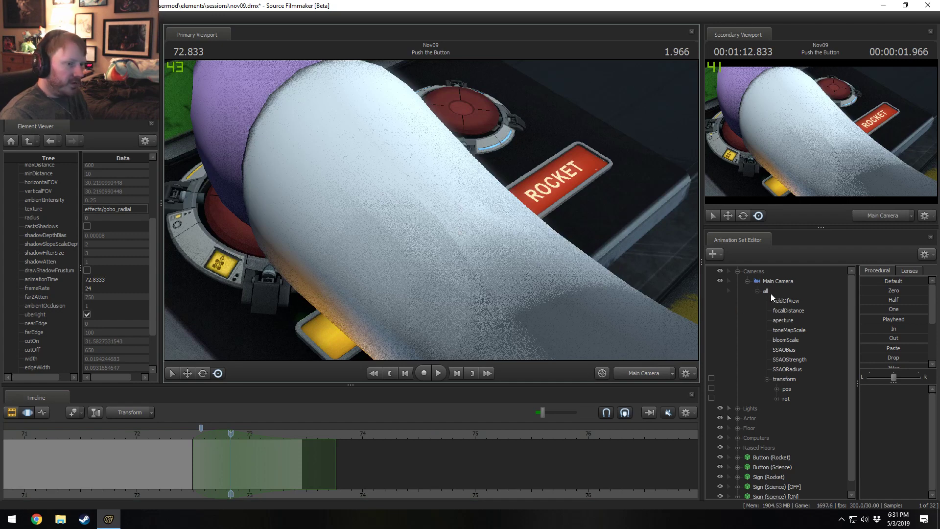
left_click(776, 280)
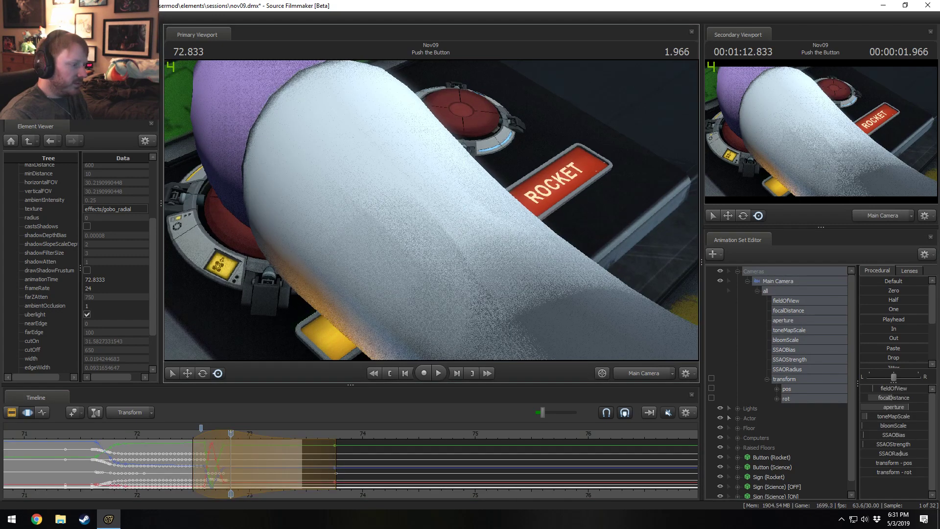
left_click_drag(213, 433, 225, 442)
left_click(178, 436)
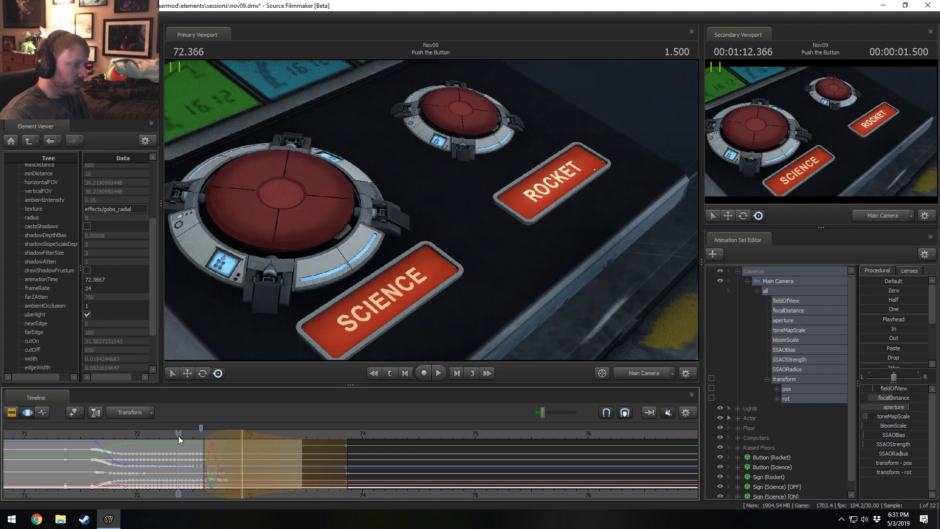
key("space")
key("space")
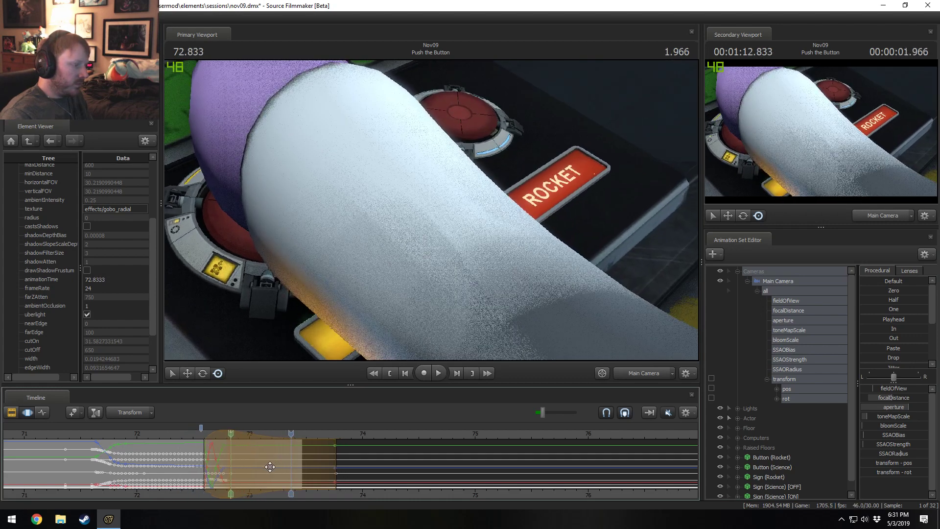
Shorten the time selection to end at about 73.266 and play back the button press from about 72.5.
left_click(182, 434)
key("space")
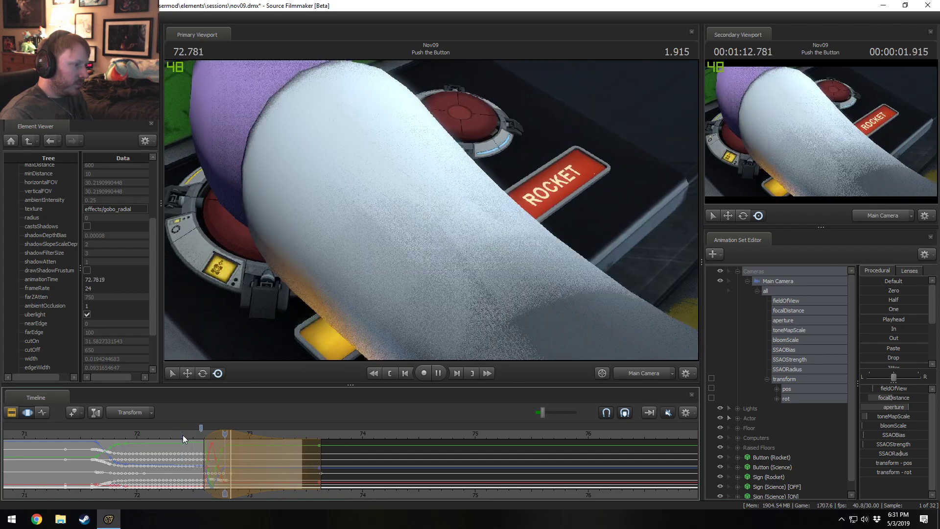
key("space")
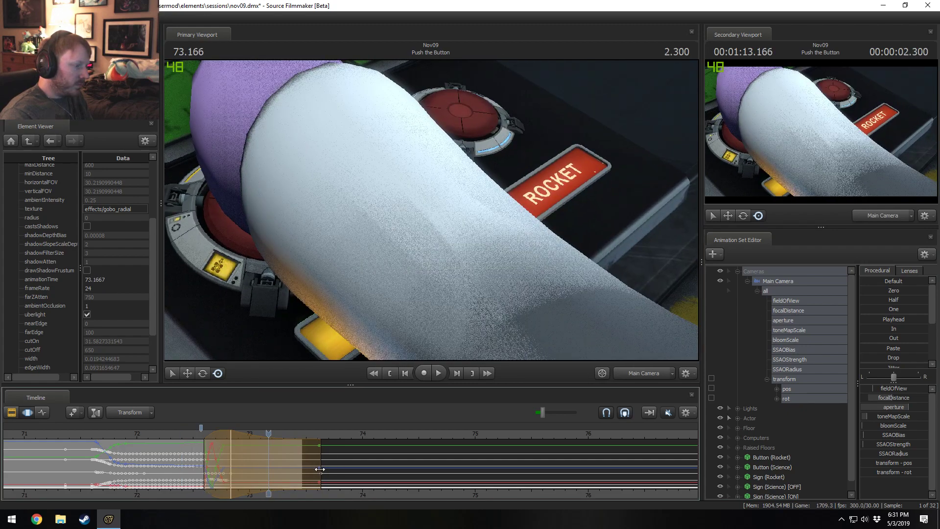
left_click_drag(319, 469, 279, 465)
left_click(193, 435)
key("space")
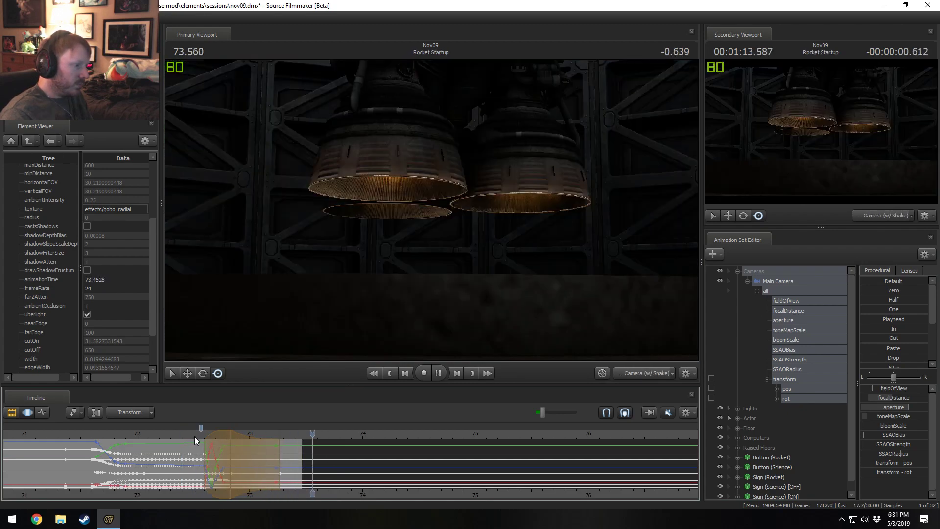
key("space")
left_click_drag(274, 467, 274, 467)
Readjust the Main Camera's reaction at 72.833 and play back the button press from about 72.4.
left_click_drag(199, 439, 230, 446)
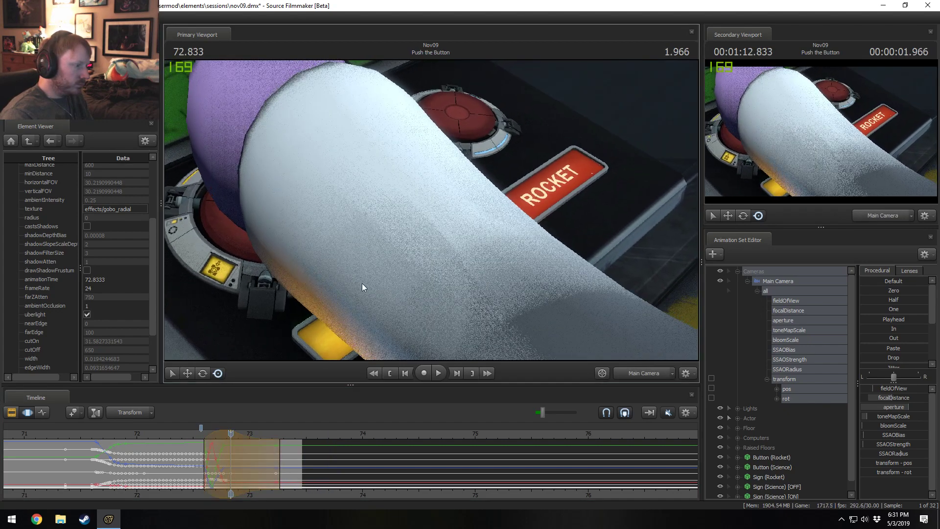
left_click(186, 434)
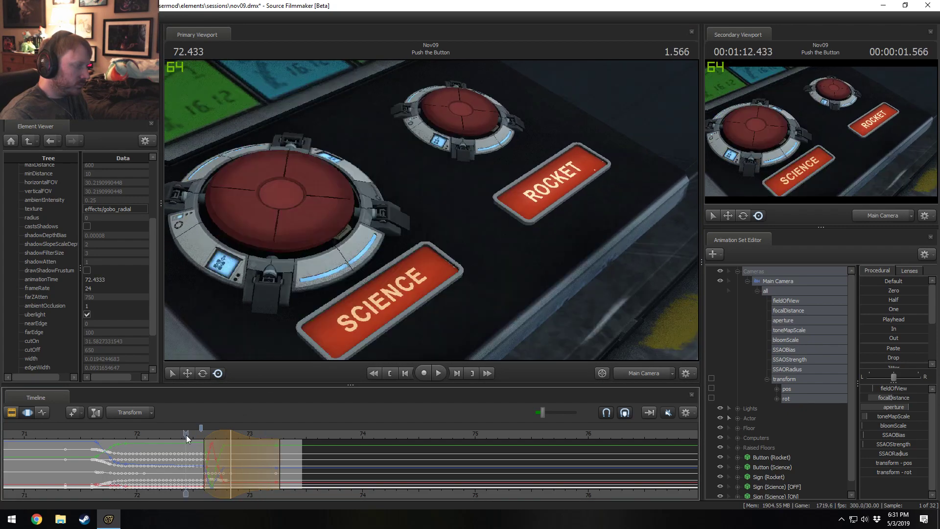
left_click_drag(190, 433, 231, 439)
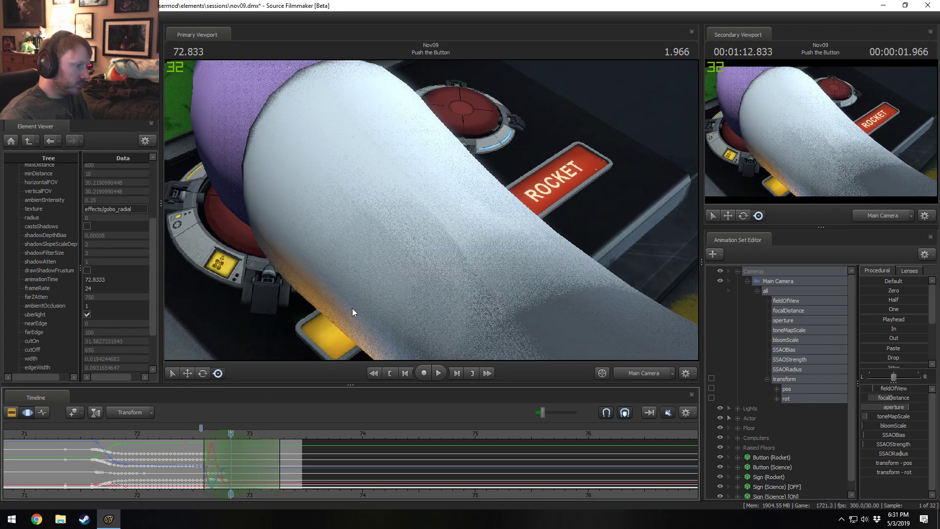
left_click(183, 433)
key("space")
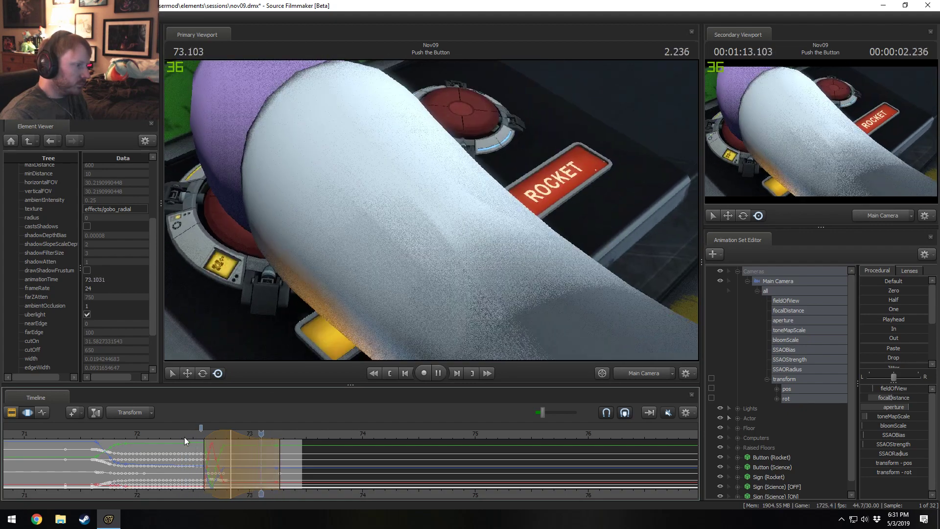
key("space")
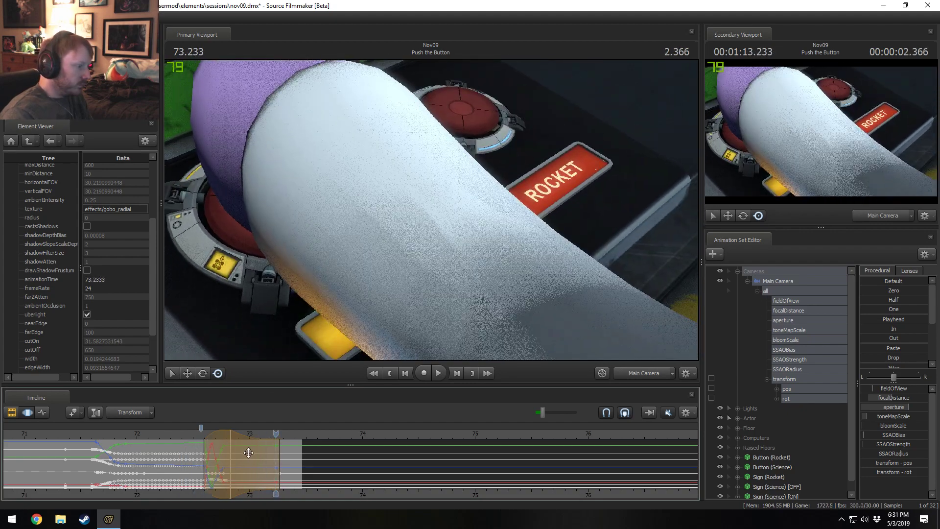
Set a time selection from about 72.933 to 73.8 and apply a procedural preset to the Main Camera's motion there.
left_click_drag(264, 453, 338, 463, "shift")
scroll(881, 361, "down", 3)
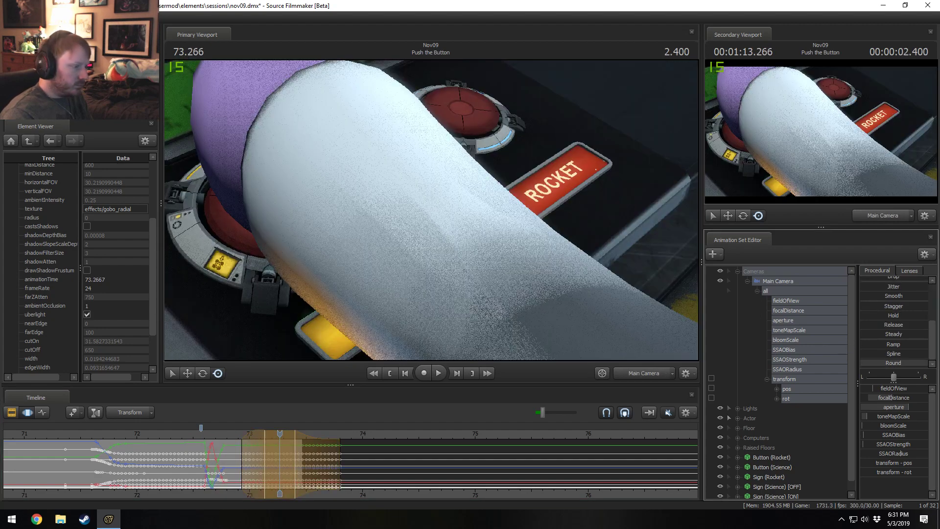
key("space")
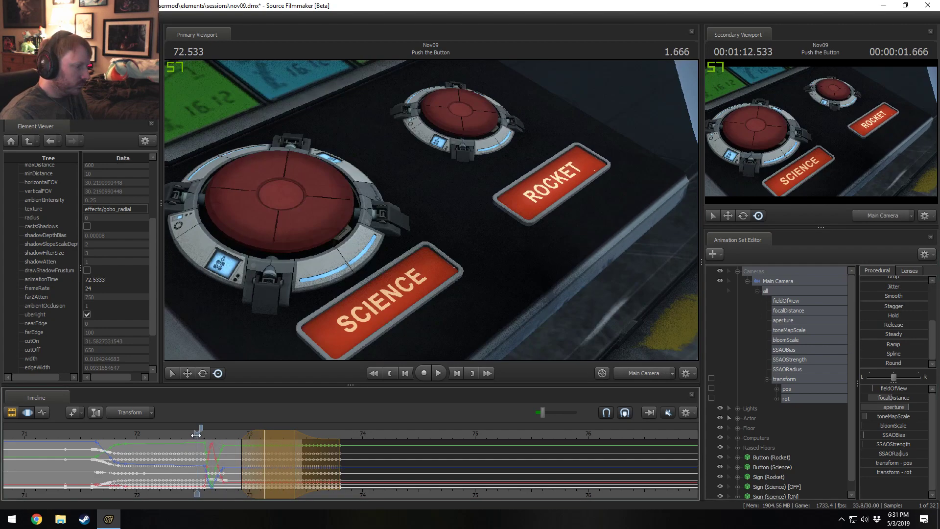
key("space")
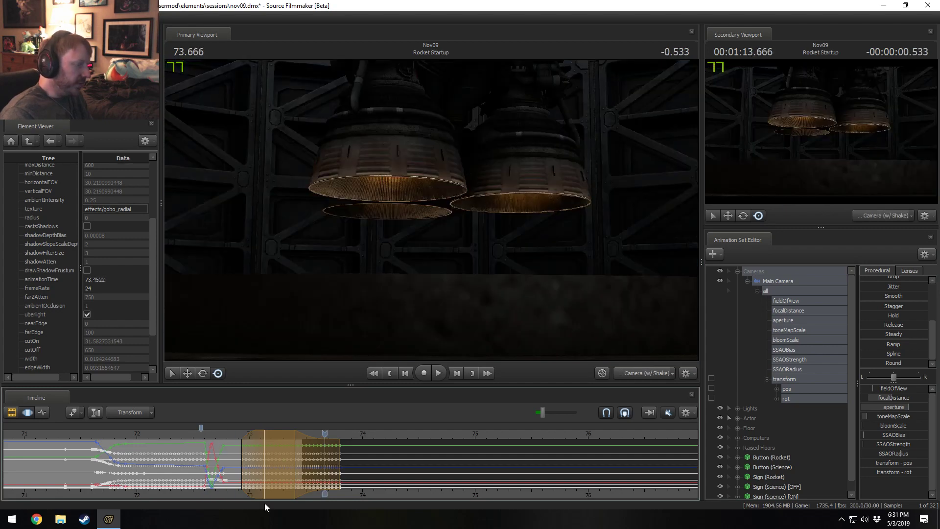
scroll(245, 470, "up", 4)
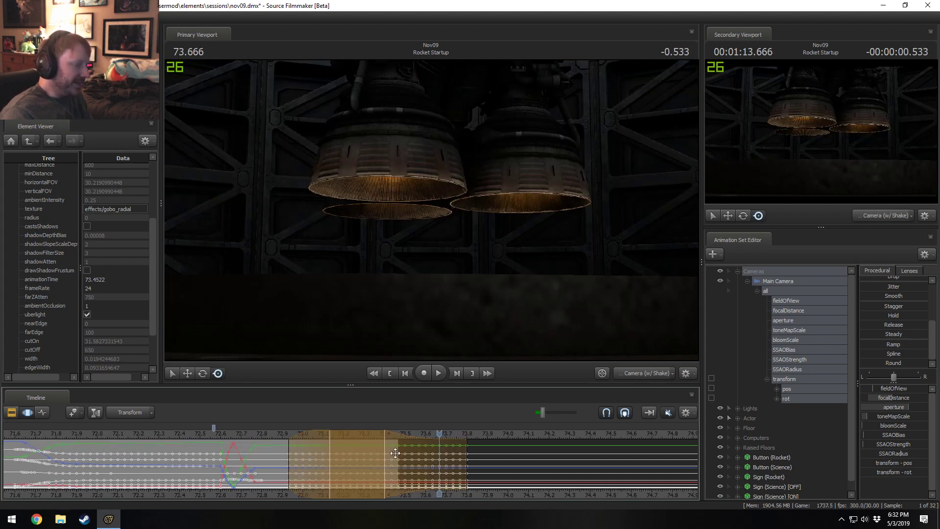
key("F2")
key("F3")
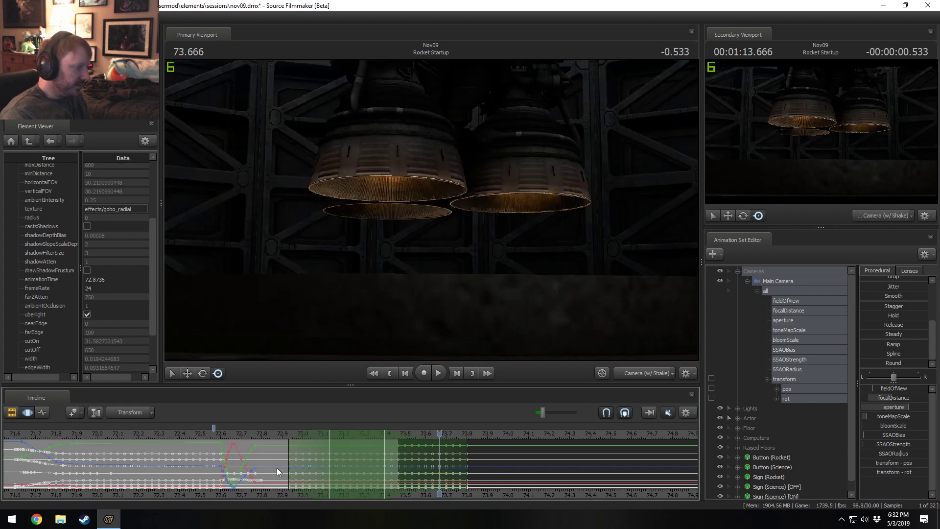
Clear the time selection at 72.933 and examine the Main Camera's sample points around and after the button press.
left_click(163, 433)
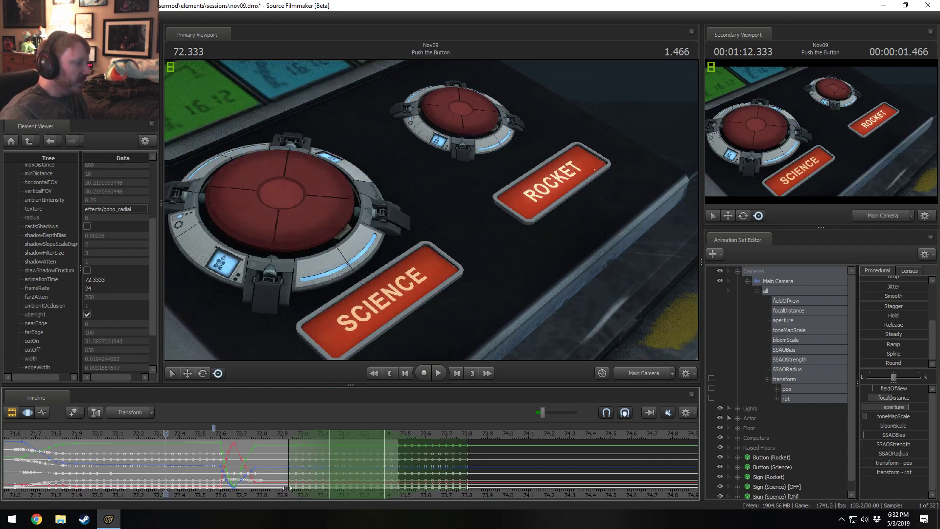
left_click(288, 433)
key("Escape")
scroll(307, 480, "up", 10)
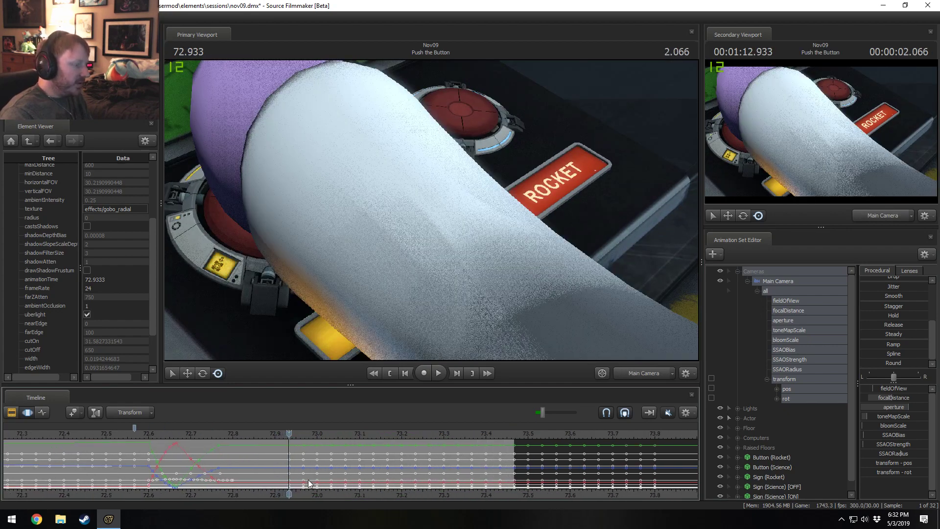
scroll(305, 468, "down", 8)
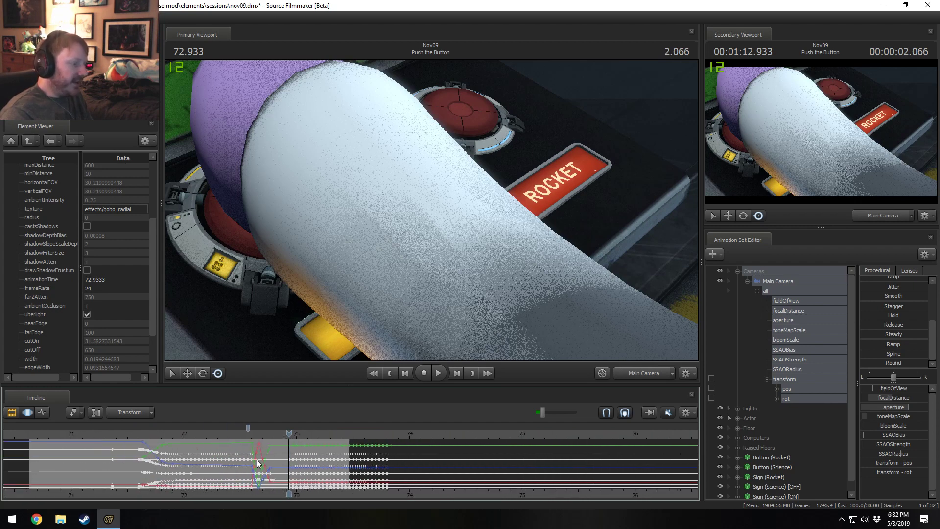
scroll(175, 462, "up", 3)
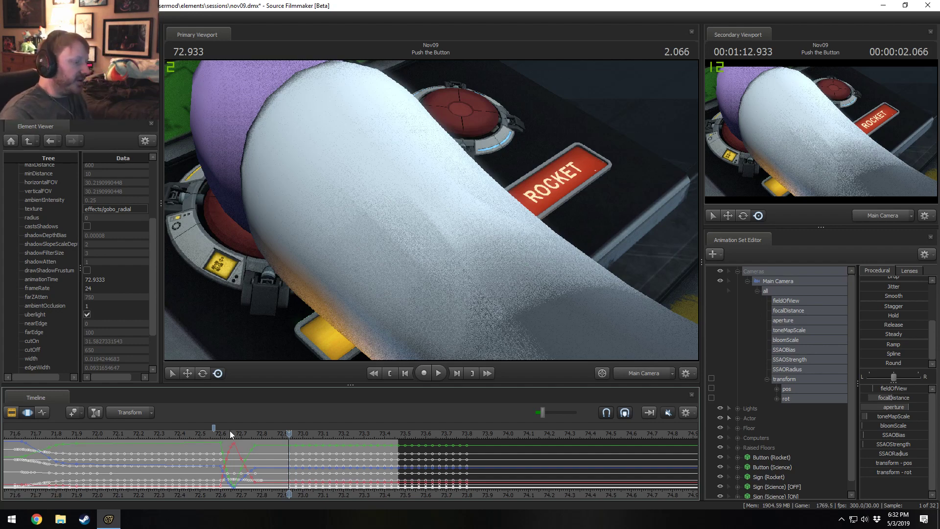
scroll(269, 453, "down", 3)
scroll(227, 482, "up", 1)
Go to 71.633 and examine the spacing of the Main Camera's sample points between 71.6 and 71.8.
left_click(174, 472)
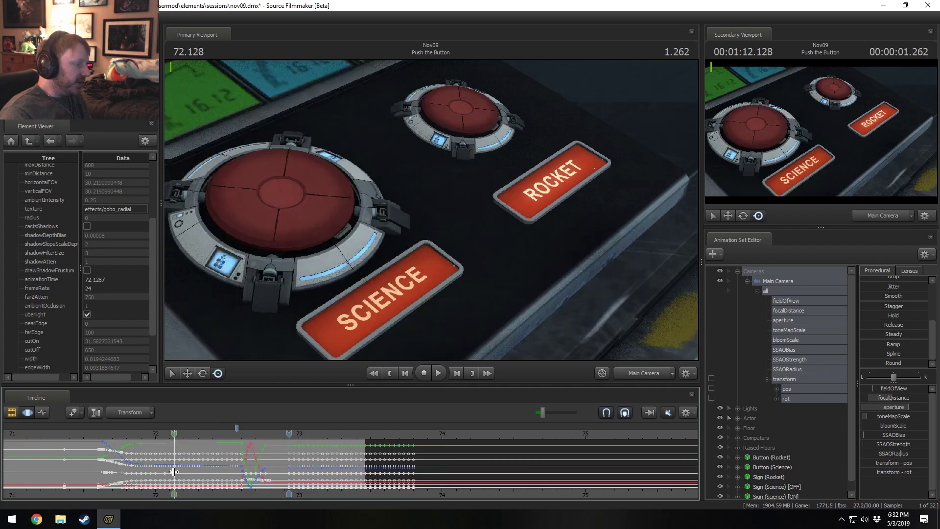
left_click(86, 466)
scroll(103, 464, "up", 5)
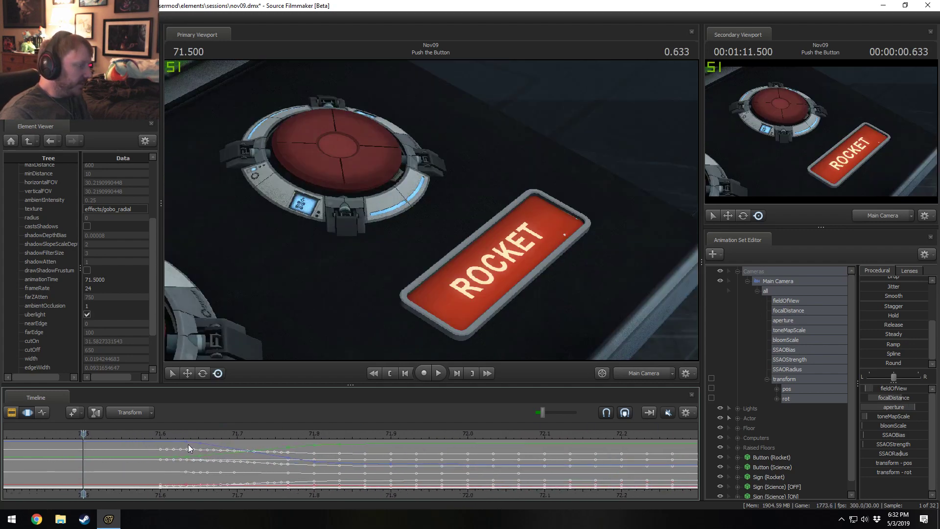
left_click(158, 434)
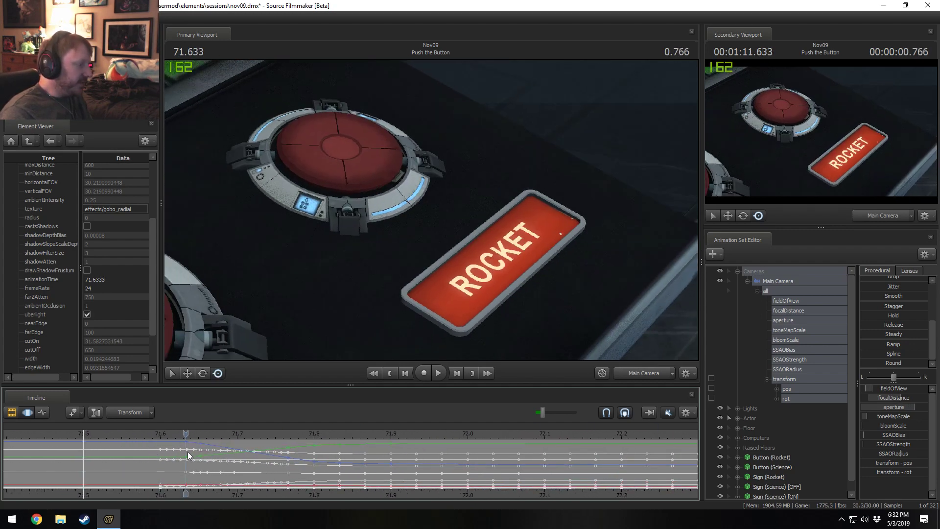
left_click(186, 454)
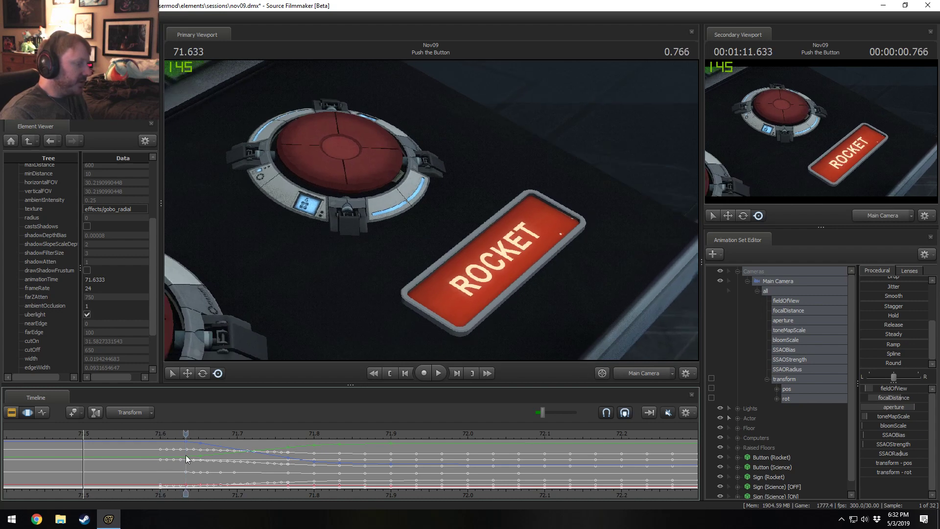
left_click(162, 459)
left_click(178, 460)
left_click(143, 463)
left_click(180, 468)
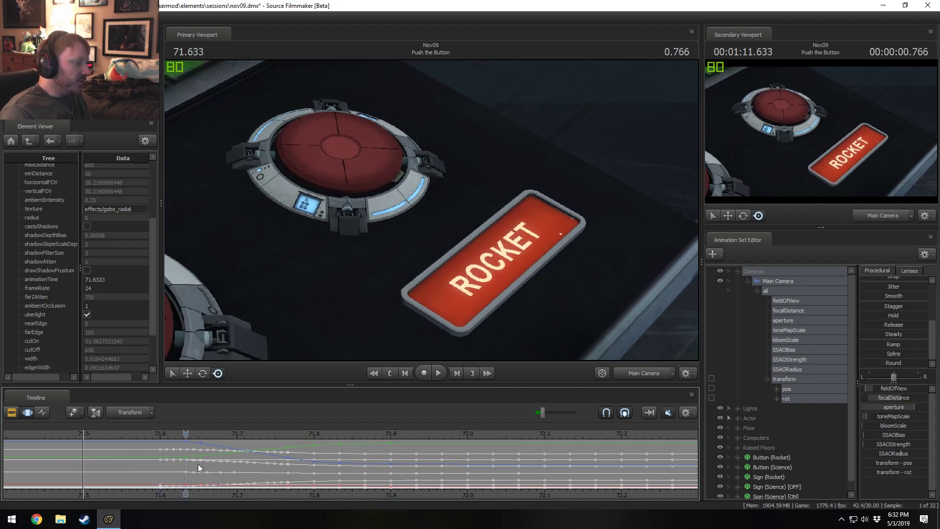
mouse_move(180, 468)
left_mouse_down()
mouse_move(172, 469)
mouse_move(180, 466)
left_mouse_up()
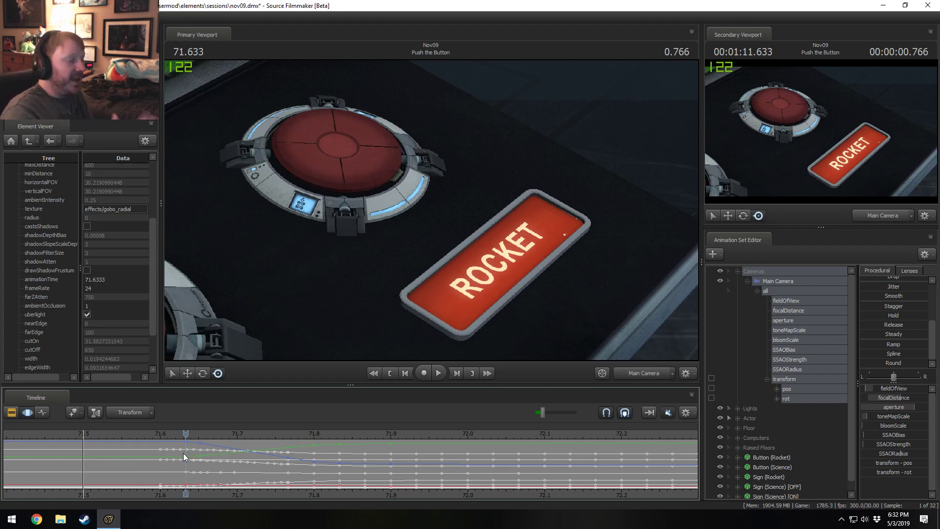
Step back and forth a frame at a time around 71.633 to compare frame positions with the sample points.
key("Left")
key("Left")
key("Right")
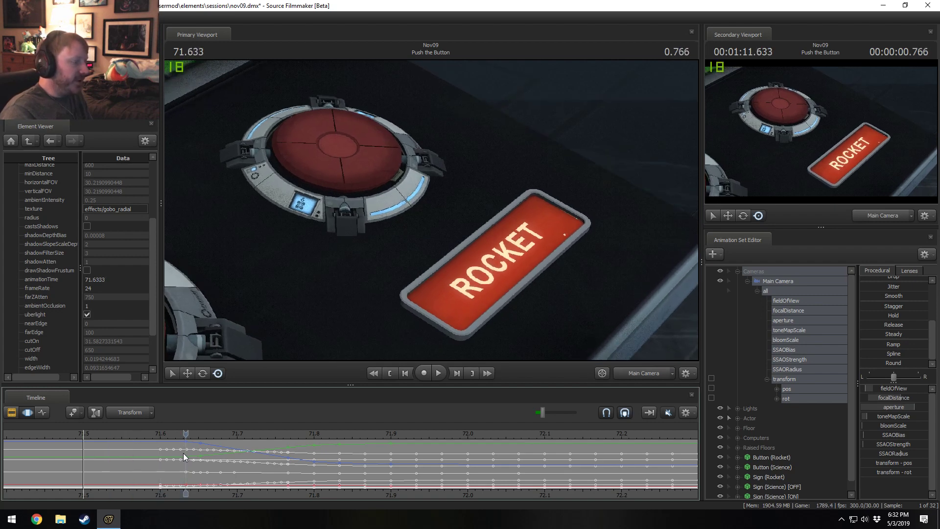
key("Right")
key("Left")
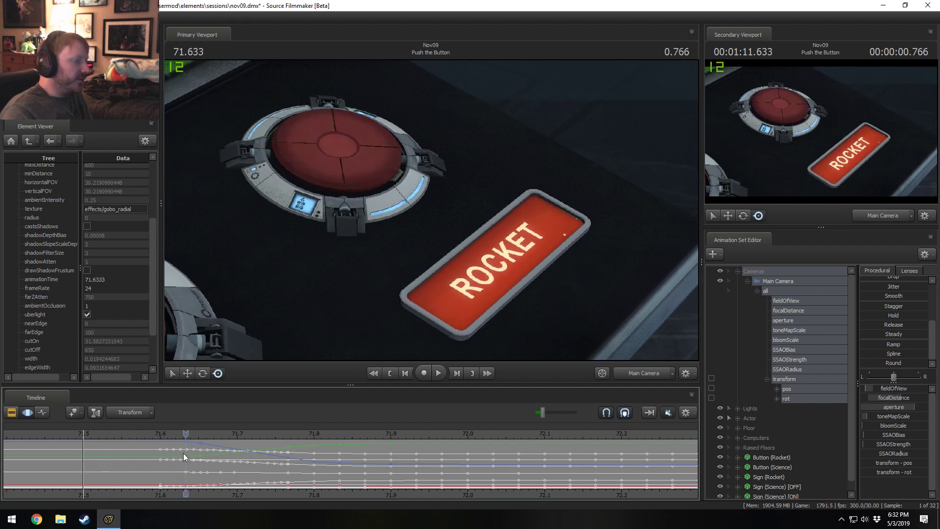
Set a time selection from 71.6 to 72.2 and resample the Main Camera's curves on frames.
key("shift")
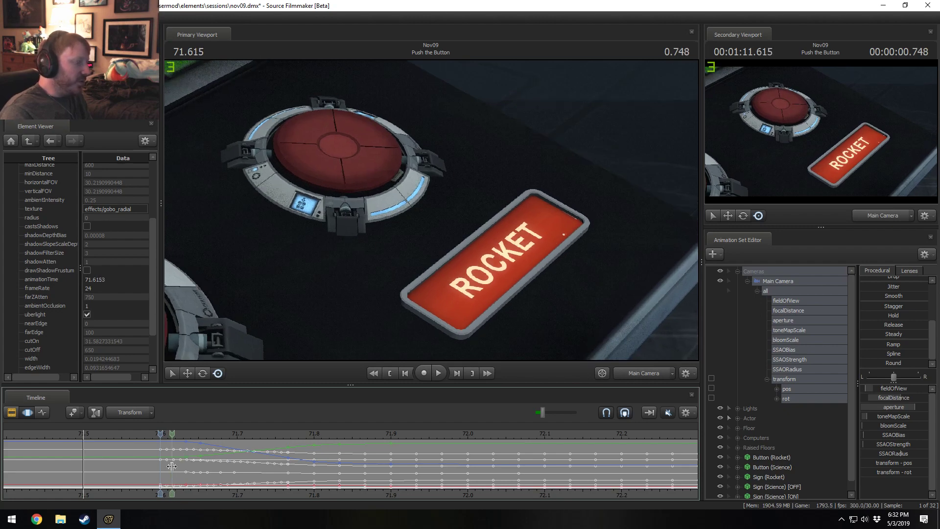
left_click_drag(172, 469, 621, 462, "shift")
right_click(491, 459)
mouse_move(514, 409)
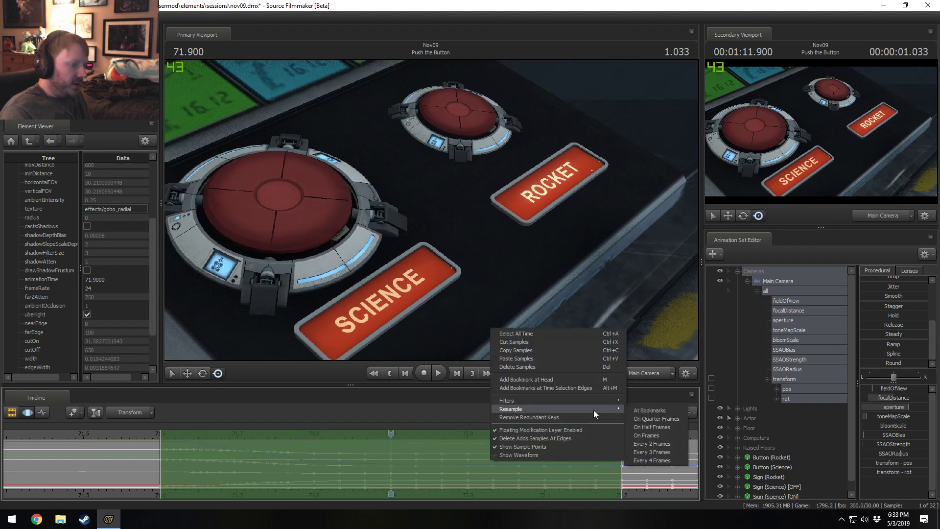
left_click(654, 435)
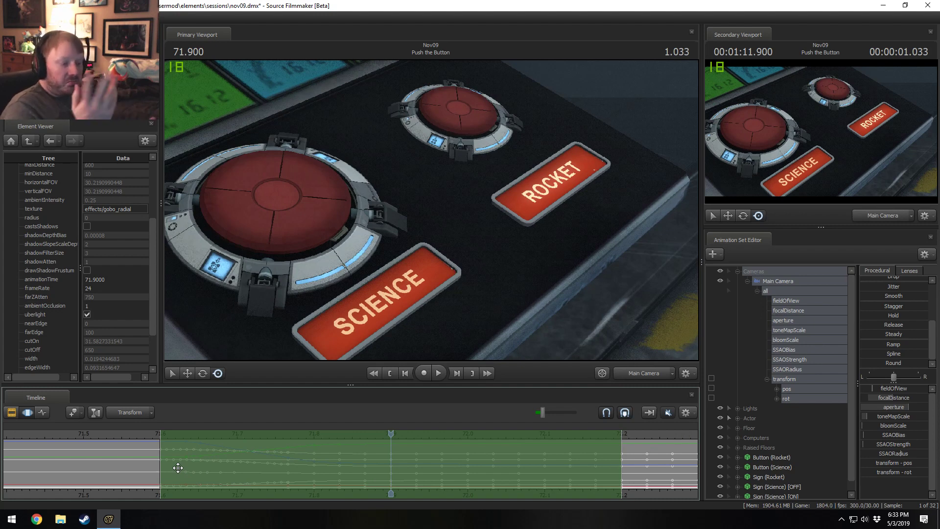
Try to resample the Main Camera's curves on frames across all time, and clear the time selection at 72.900.
scroll(220, 439, "down", 5)
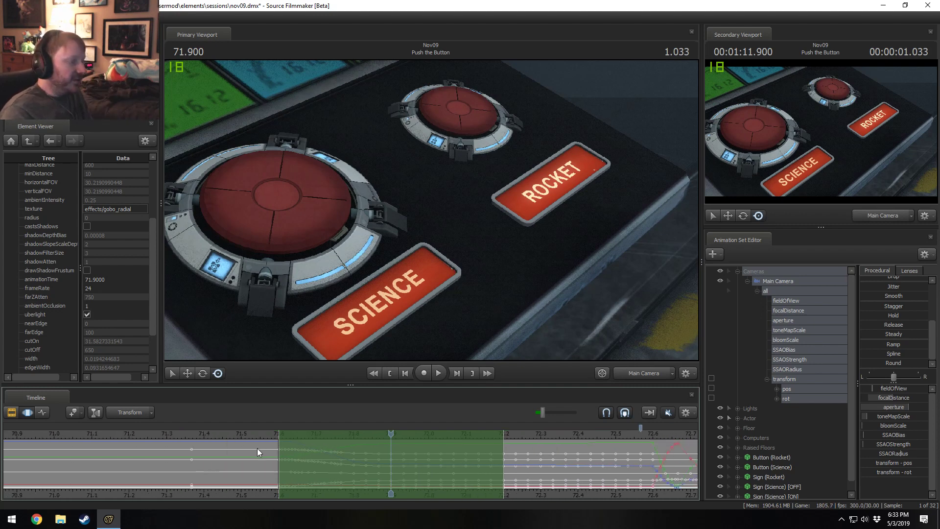
middle_click_drag(431, 490, 274, 491)
key("ctrl+a")
right_click(257, 461)
mouse_move(307, 402)
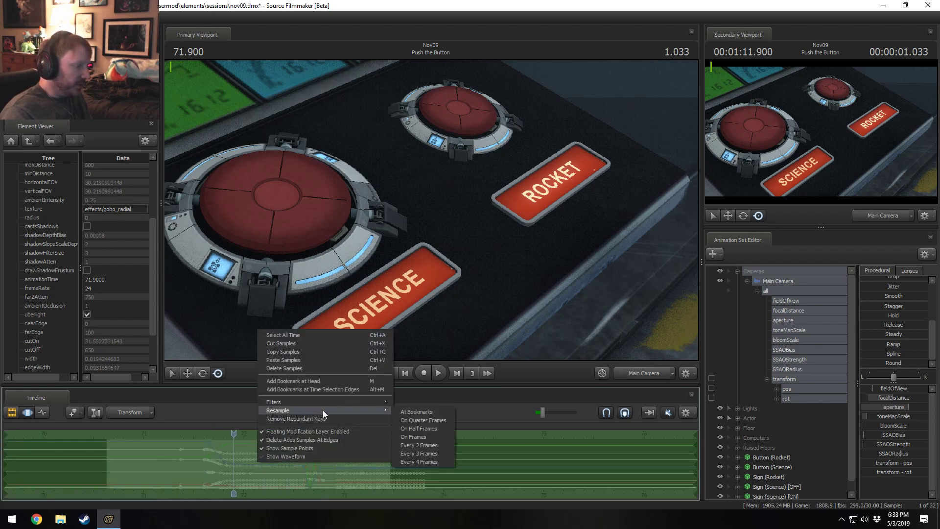
mouse_move(377, 411)
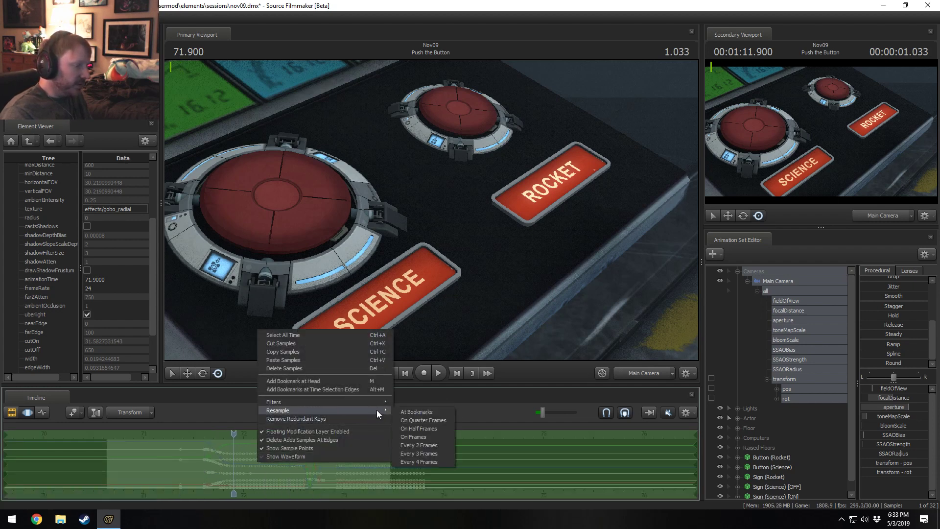
left_click(431, 435)
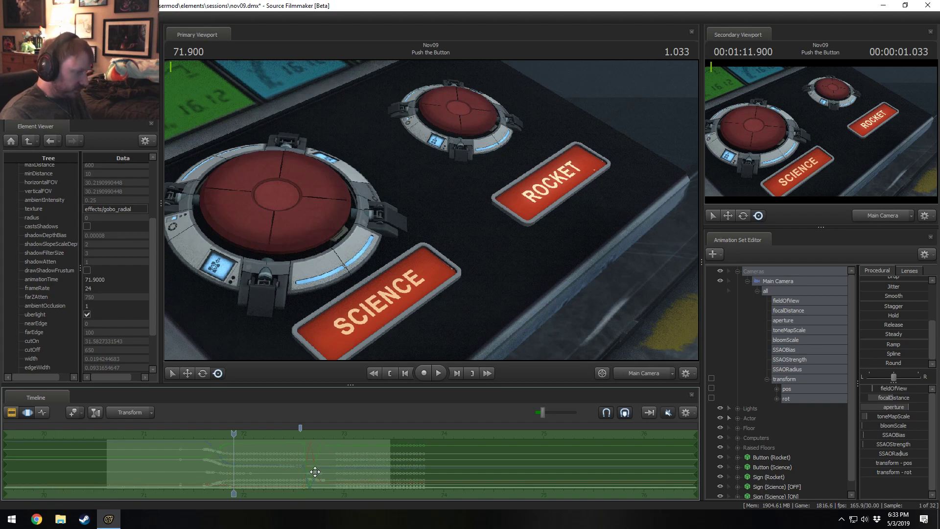
left_click(335, 471)
scroll(334, 473, "up", 7)
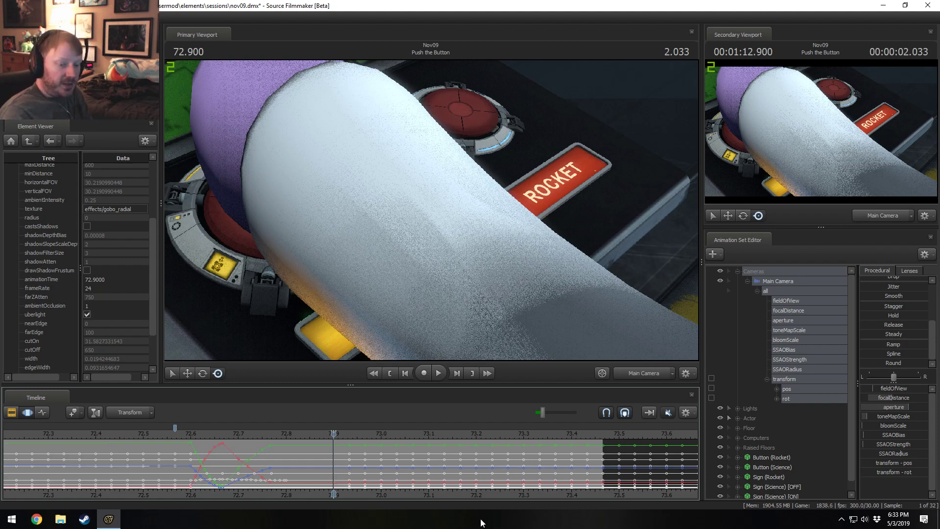
left_click(889, 514)
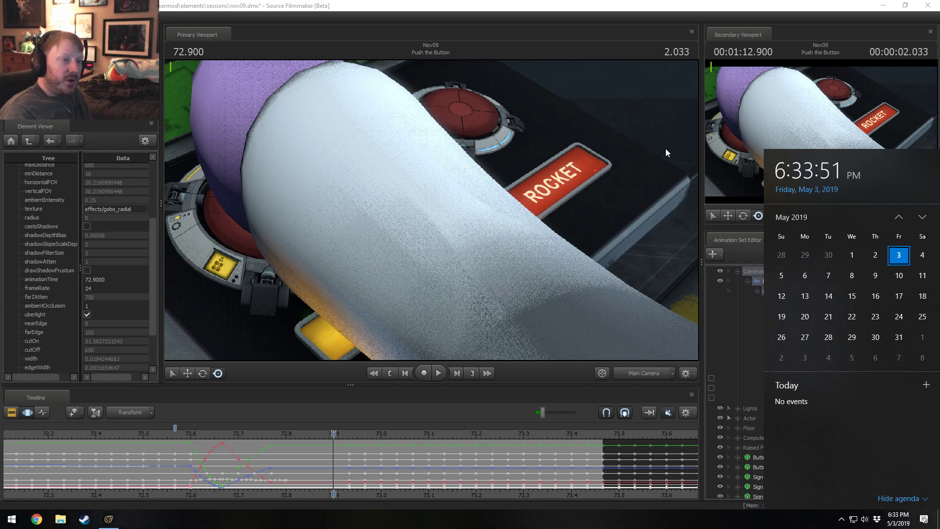
left_click(599, 4)
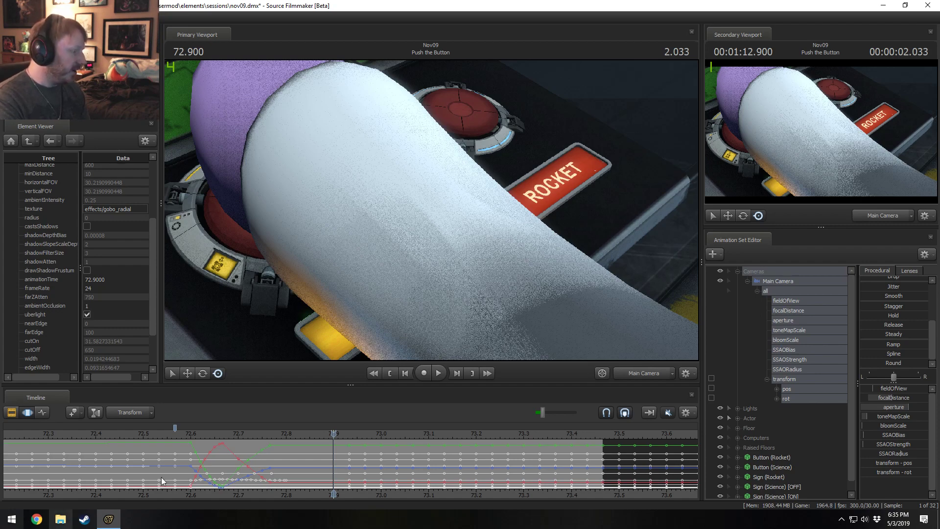
Go to 72.933, switch to the Clip Editor and look over the shots around Push the Button, moving to 73.000.
left_click(360, 461)
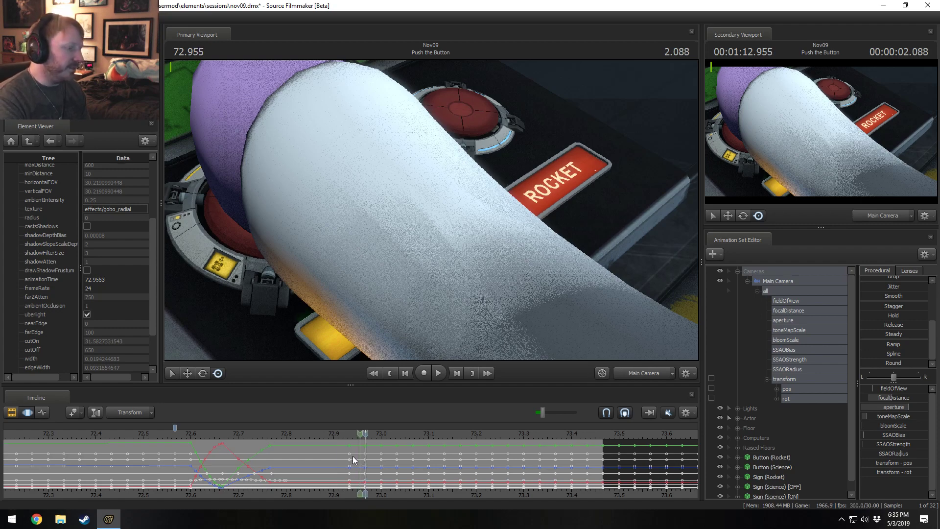
left_click(350, 455)
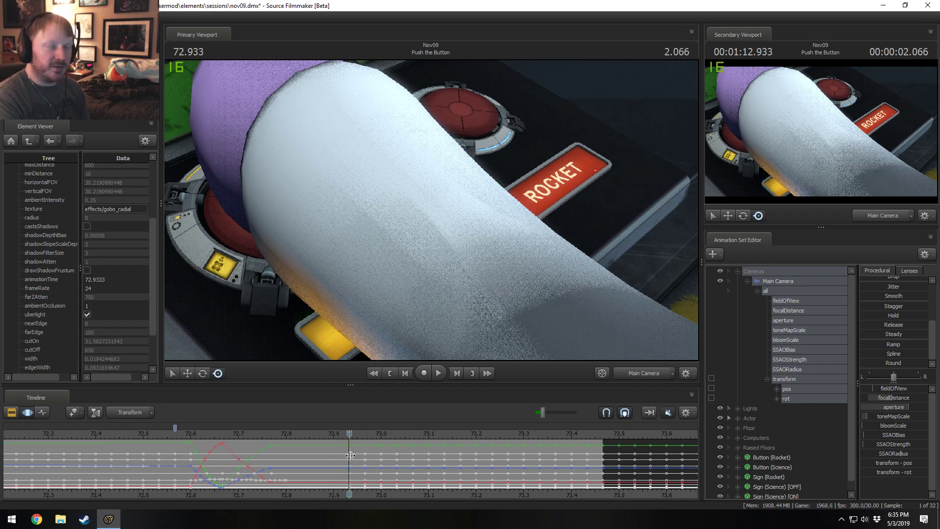
key("F3")
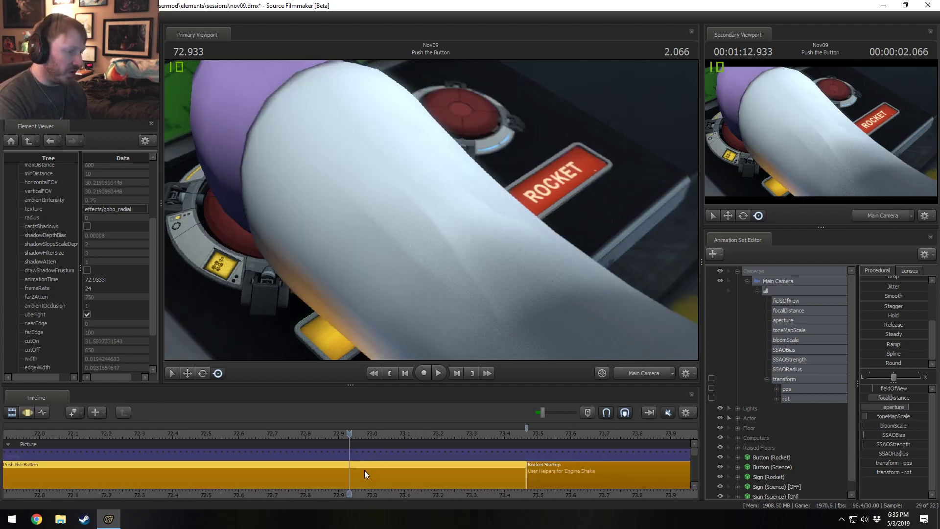
scroll(381, 494, "down", 5)
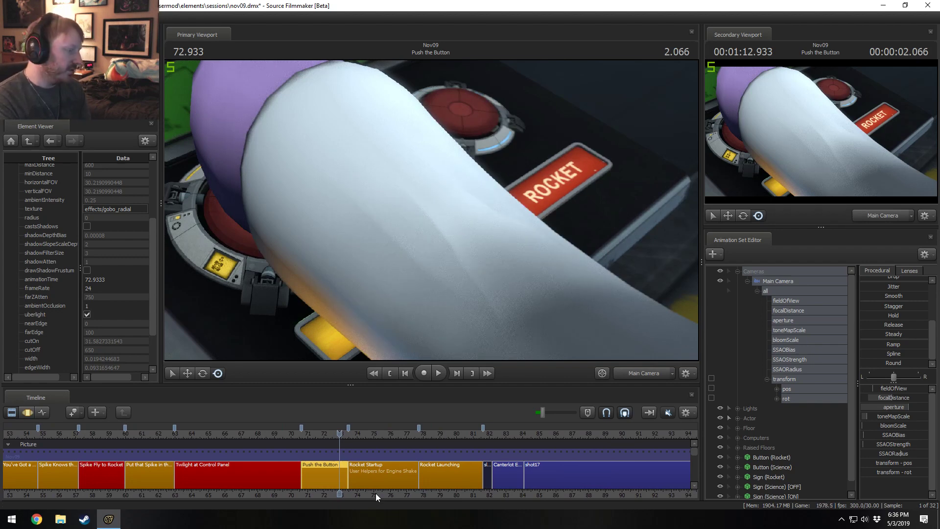
scroll(345, 448, "up", 3)
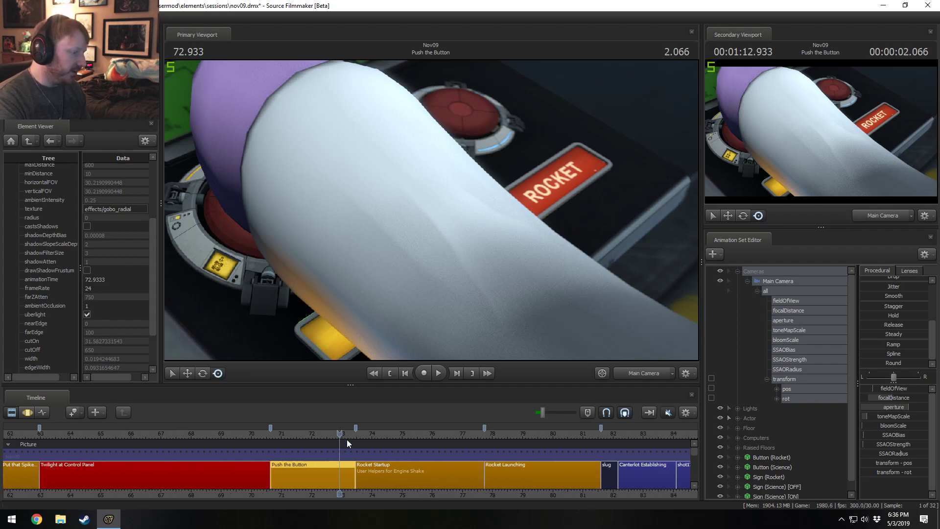
left_click_drag(346, 436, 341, 442)
scroll(344, 440, "up", 2)
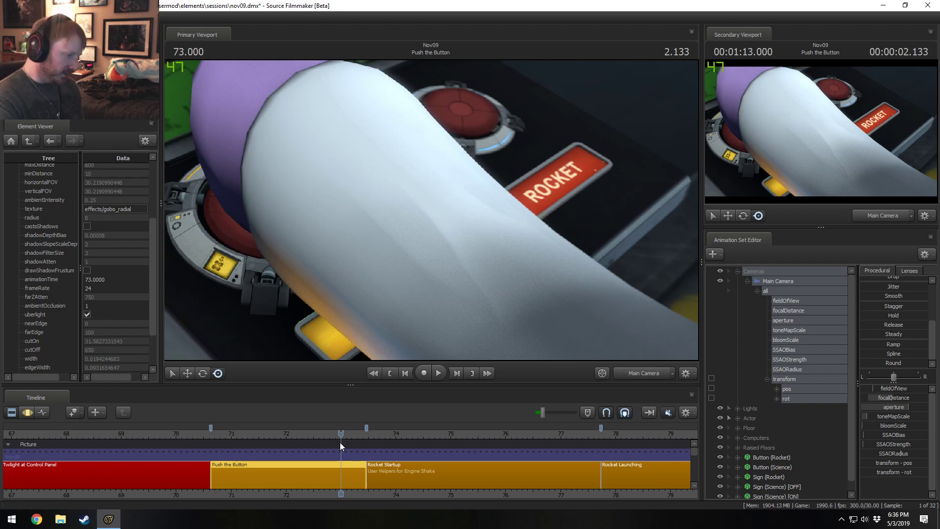
scroll(371, 484, "down", 5)
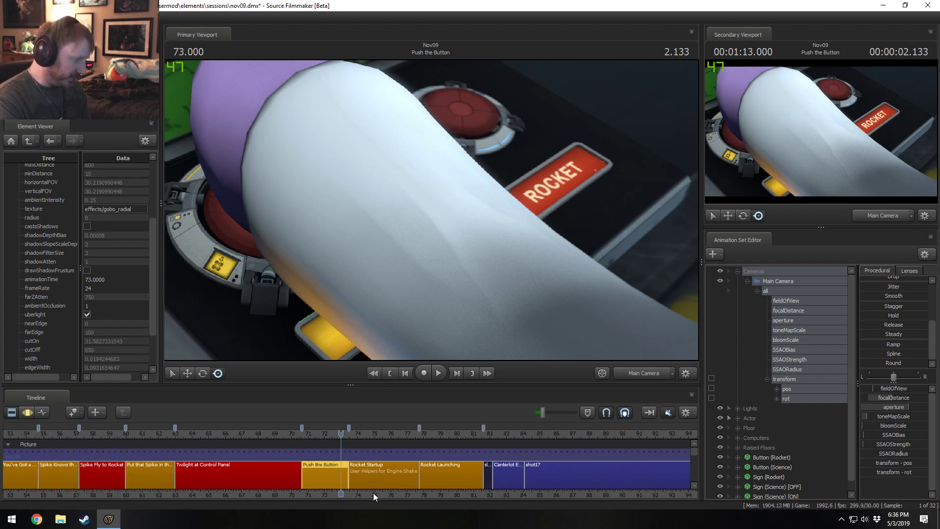
Scrub from 73.600 in Rocket Startup back into the Push the Button shot and play its camera move.
middle_click_drag(373, 492, 319, 489)
left_click(302, 433)
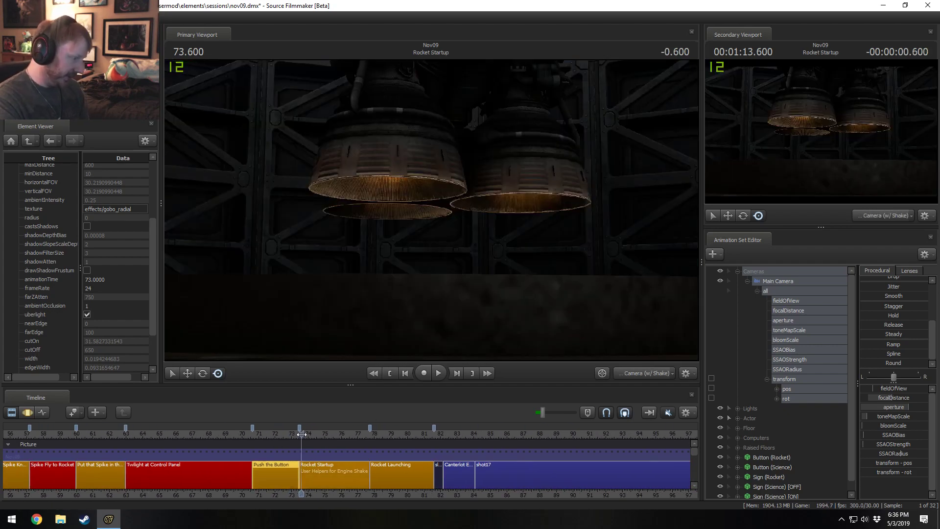
left_click_drag(301, 434, 268, 435)
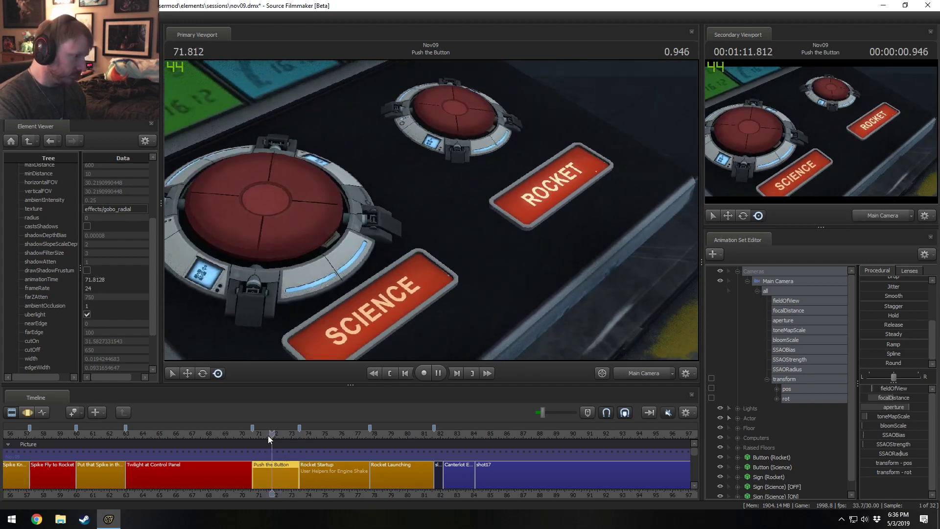
left_click(268, 436)
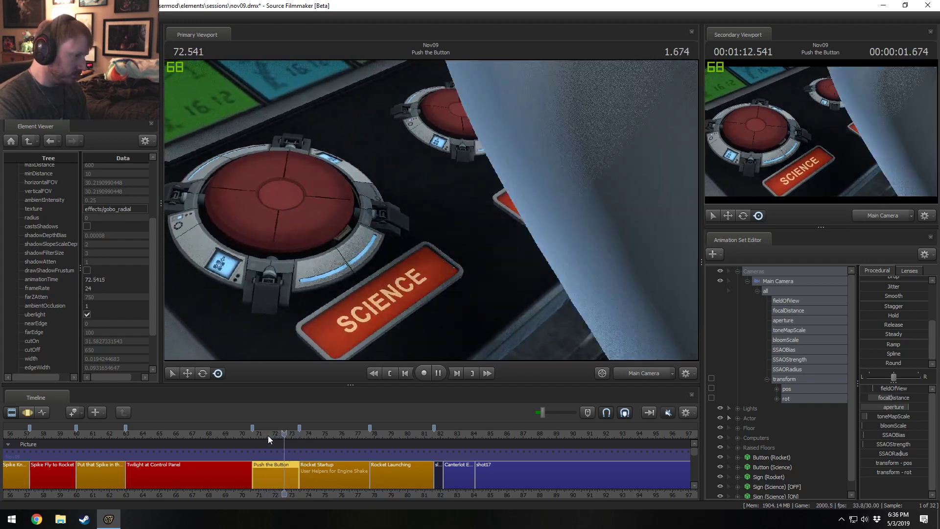
key("space")
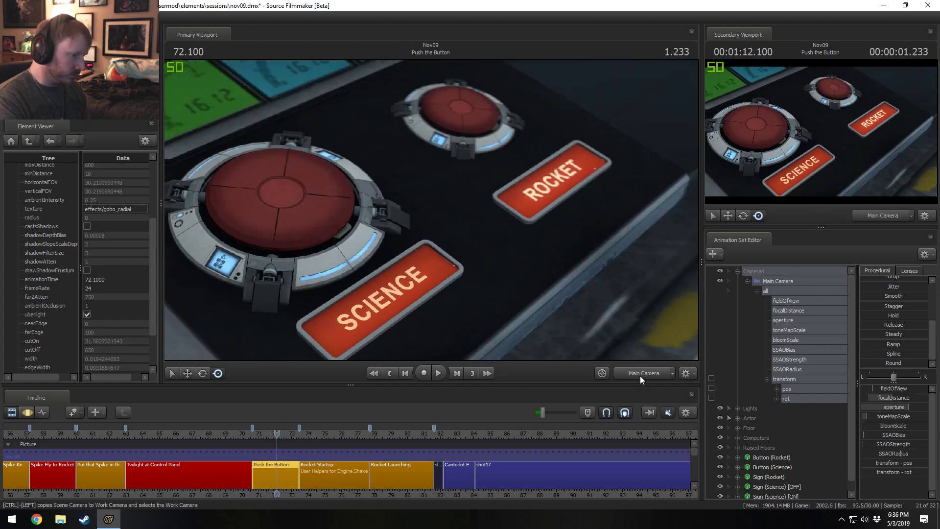
Return to the Motion Editor, keep the viewport on the Main Camera and go to about 72.6.
left_click(640, 377)
scroll(402, 447, "up", 4)
key("F3")
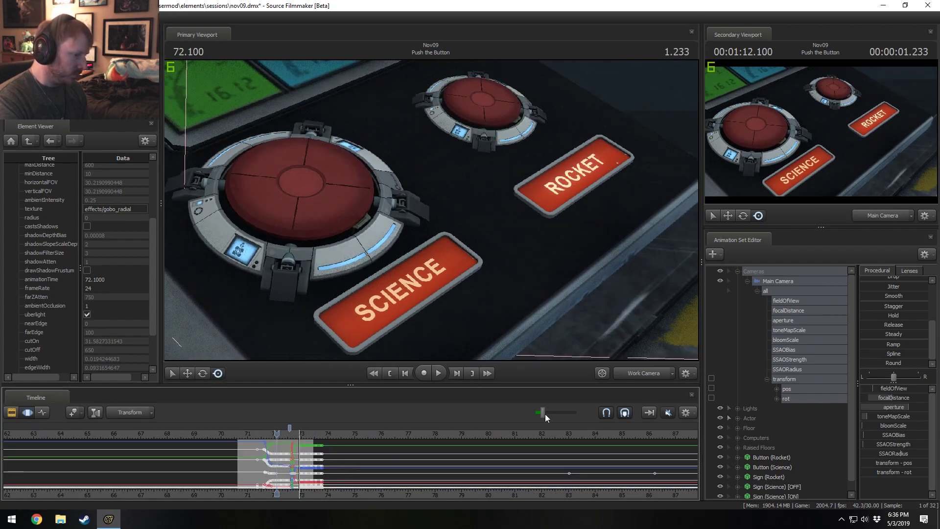
left_click(648, 375)
scroll(345, 444, "up", 5)
left_click_drag(344, 435, 340, 435)
scroll(369, 470, "up", 2)
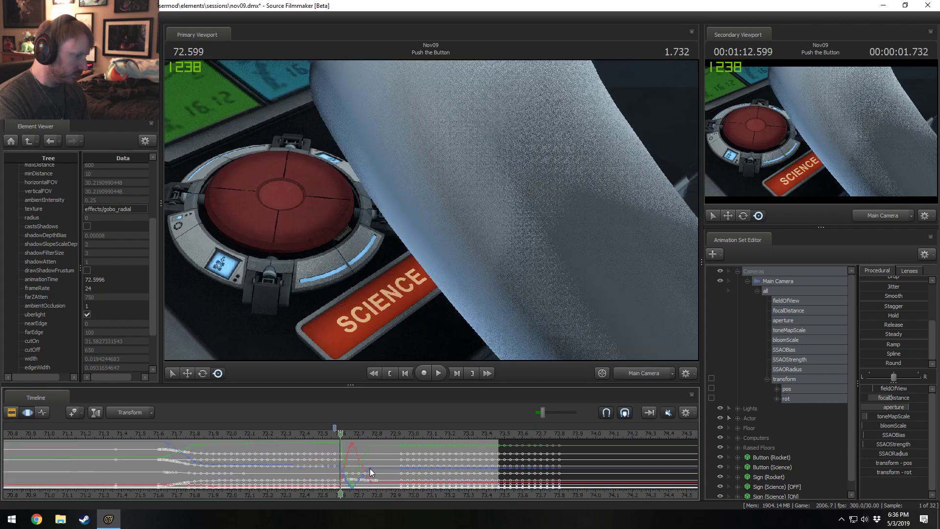
Set a time selection around 72.1, from about 71.97 to 72.3, and apply the Spline procedural to the Main Camera.
scroll(370, 472, "up", 3)
left_click_drag(370, 472, 252, 468)
scroll(218, 467, "up", 3, "shift")
left_click_drag(886, 353, 893, 353)
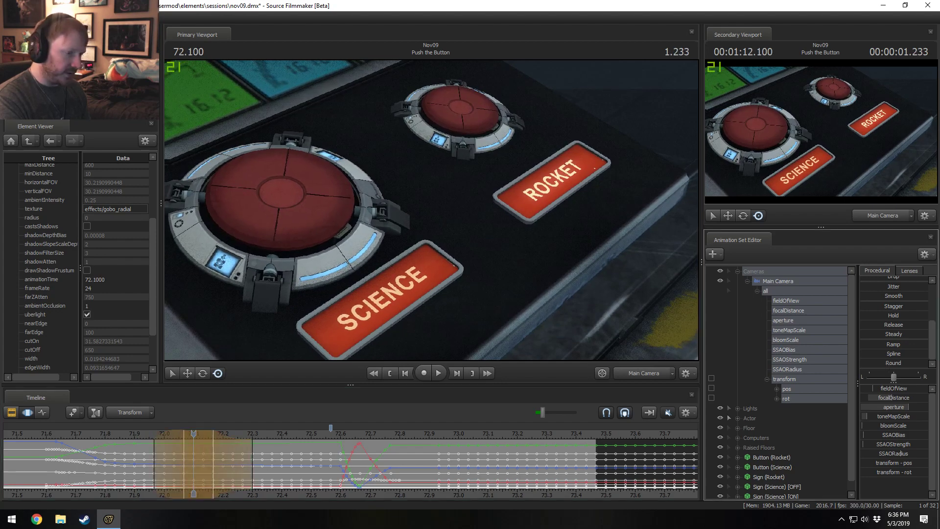
Play the camera move from about 71.8 and widen the time selection to span about 71.93 to 72.37.
scroll(375, 439, "down", 1)
left_click(131, 434)
key("space")
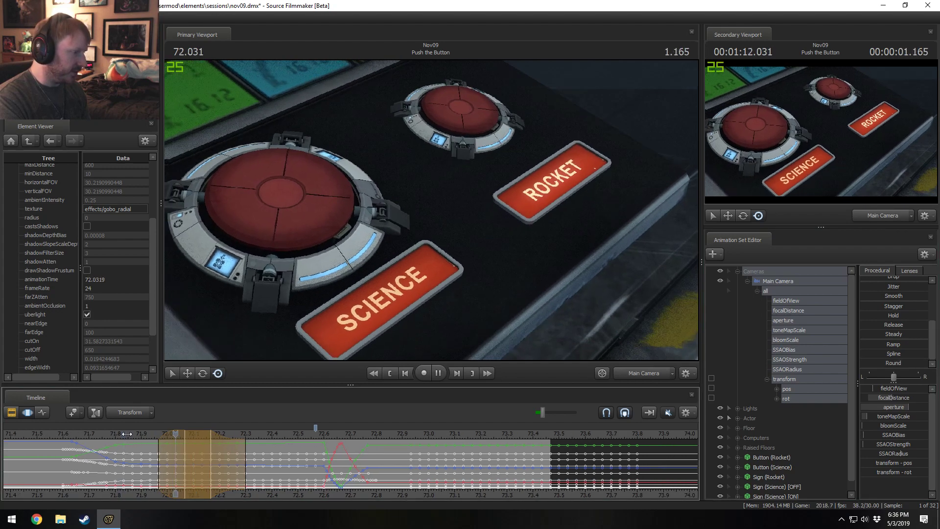
left_click(127, 434)
key("space")
left_click_drag(228, 467, 257, 470)
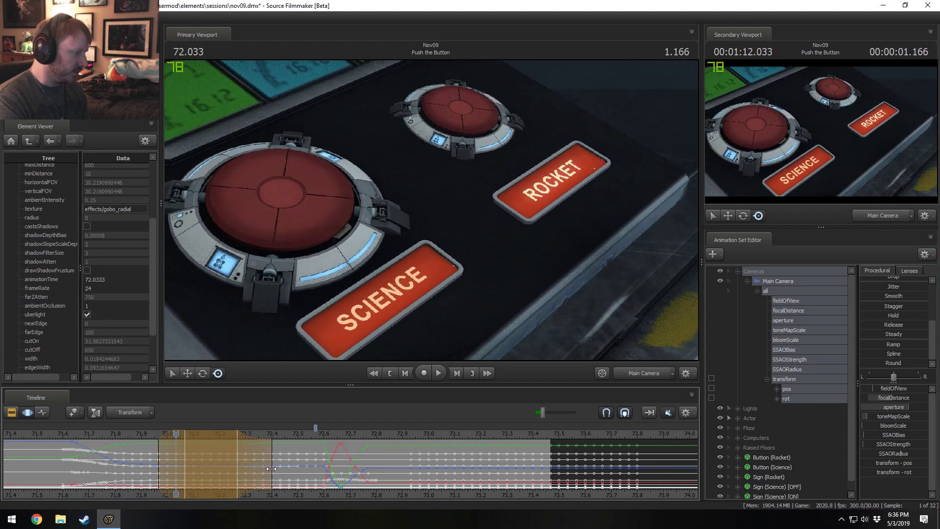
left_click_drag(165, 434, 155, 435)
Play the camera move repeatedly from between 71.733 and 71.766 to check how it settles.
left_click(106, 435)
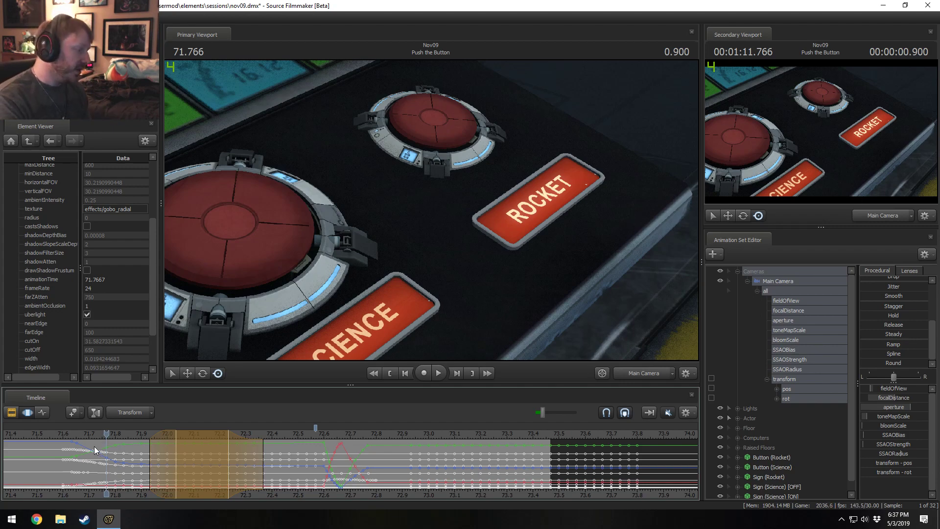
left_click(95, 433)
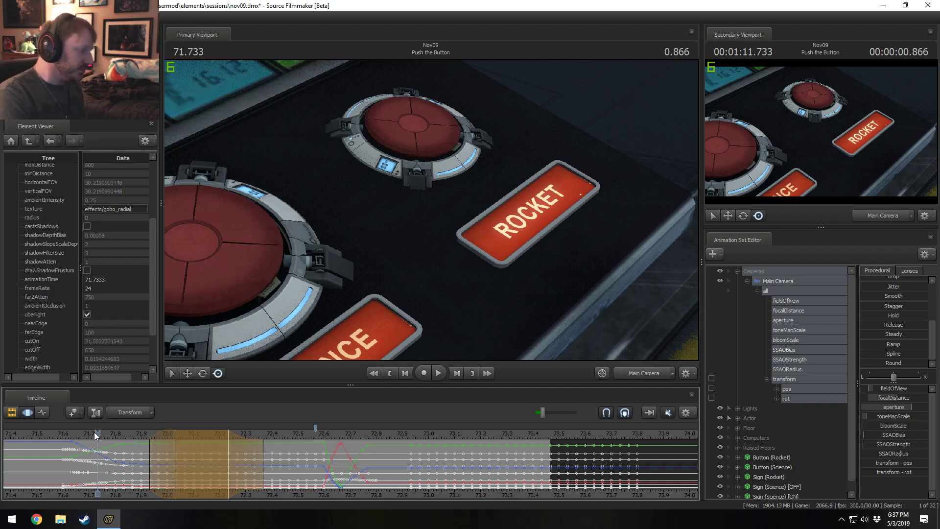
mouse_move(94, 432)
left_mouse_down()
mouse_move(64, 439)
mouse_move(153, 450)
mouse_move(113, 457)
mouse_move(147, 466)
mouse_move(223, 458)
mouse_move(101, 434)
left_mouse_up()
key("space")
key("space")
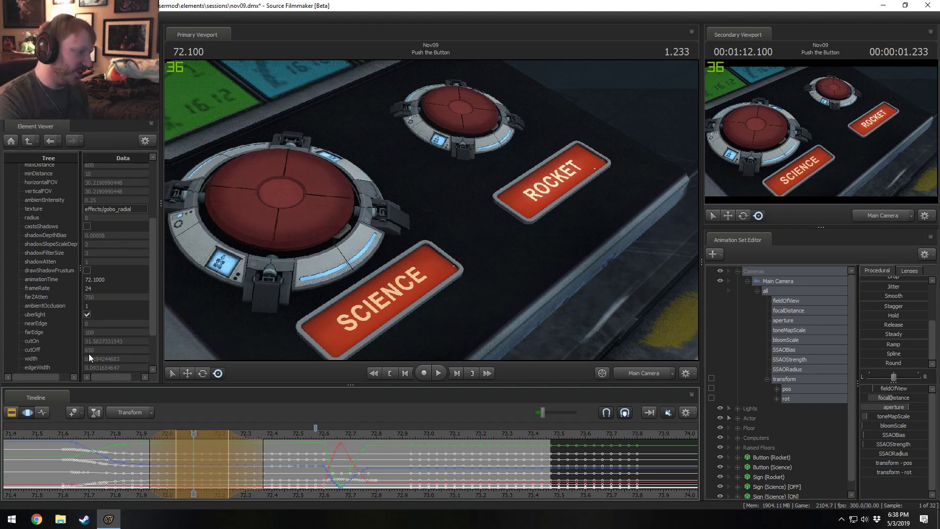
scroll(126, 432, "down", 3)
left_click(136, 435)
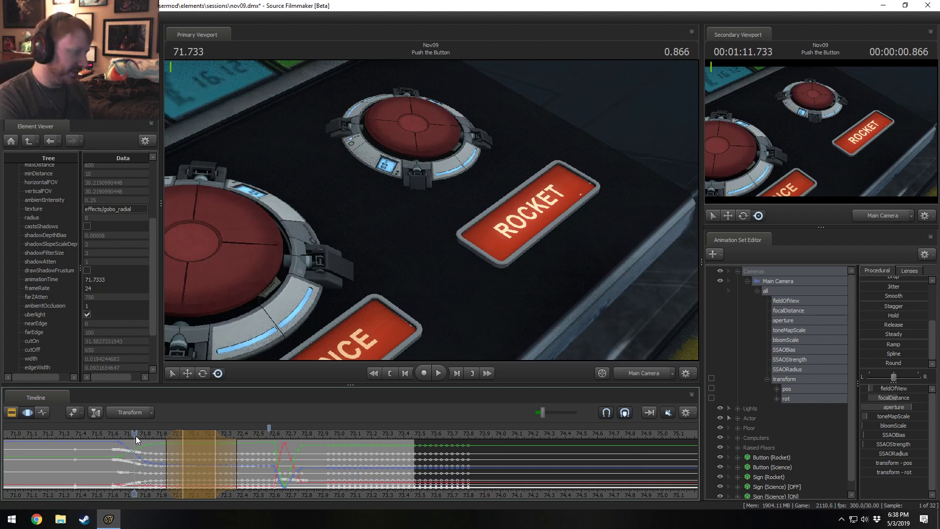
key("space")
scroll(145, 443, "up", 6)
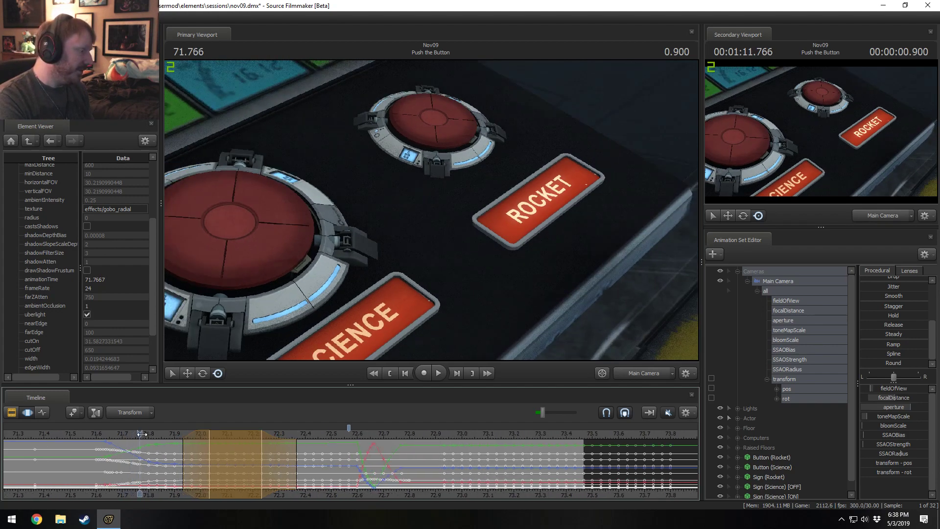
key("space")
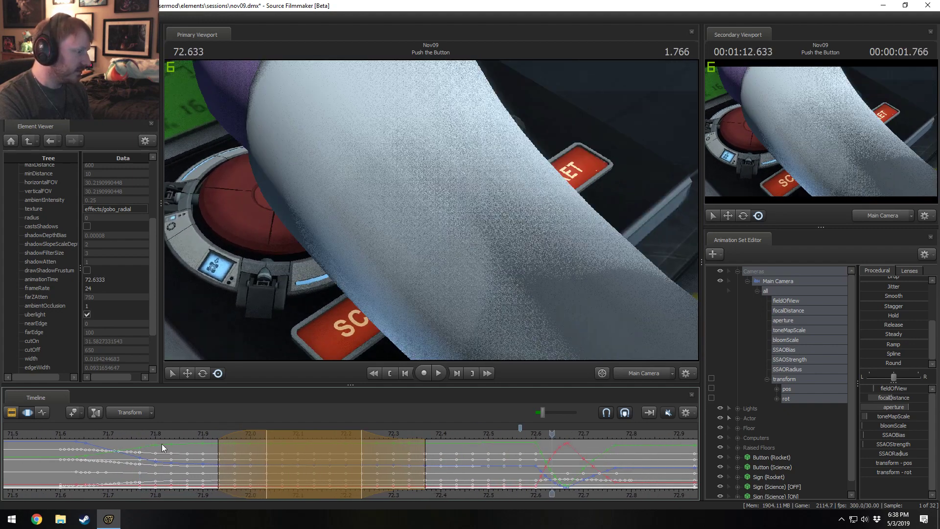
Play the Push the Button shot from its beginning at about 70.65 to review the whole camera move.
scroll(162, 444, "down", 5)
key("space")
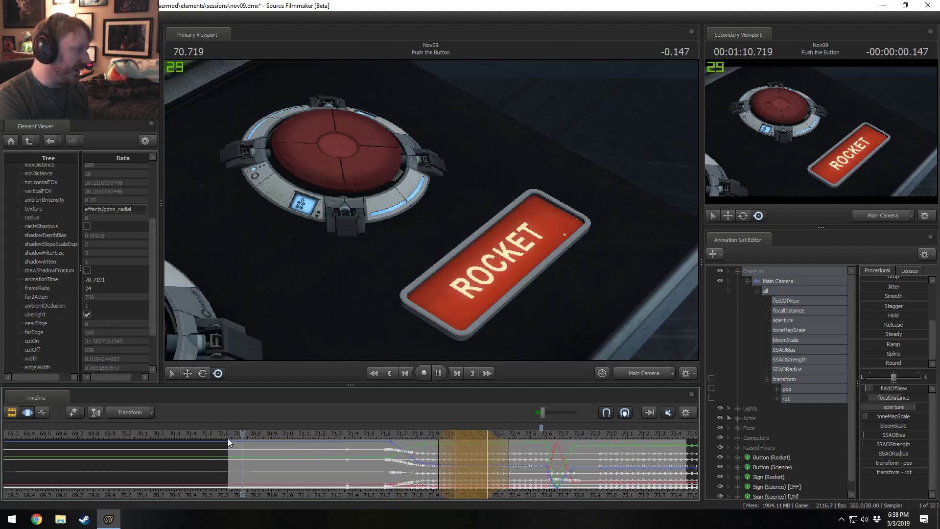
scroll(396, 494, "down", 3)
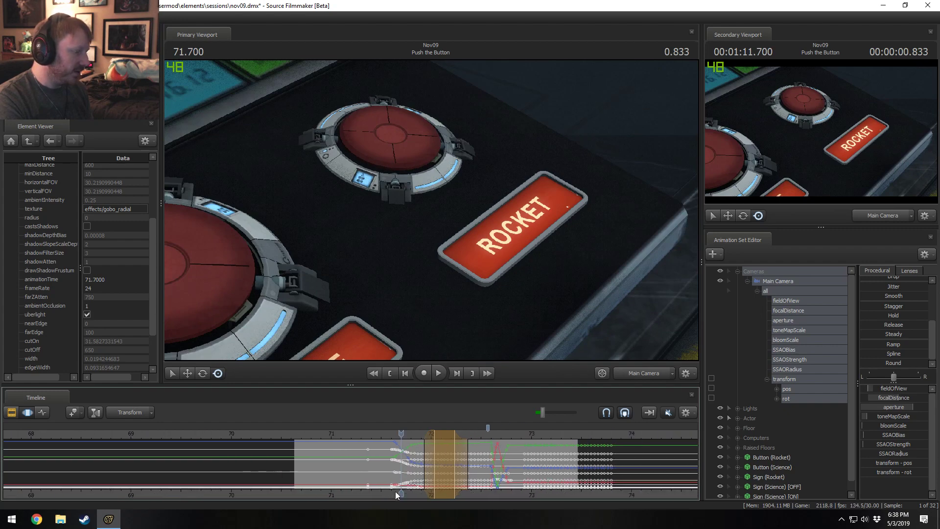
key("space")
Use the Clip Editor to go to the start of Push the Button near 70.666, and replay the shot in the Motion Editor.
key("F2")
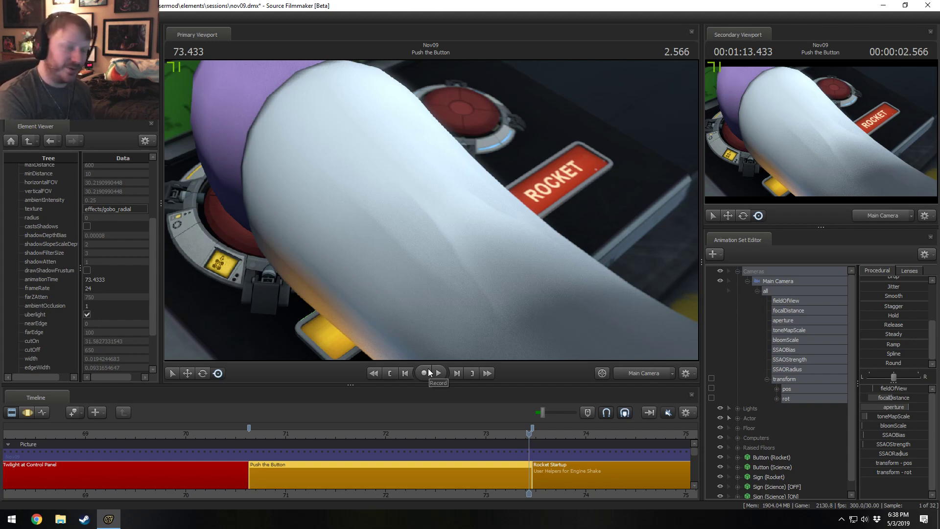
left_click(251, 435)
key("F3")
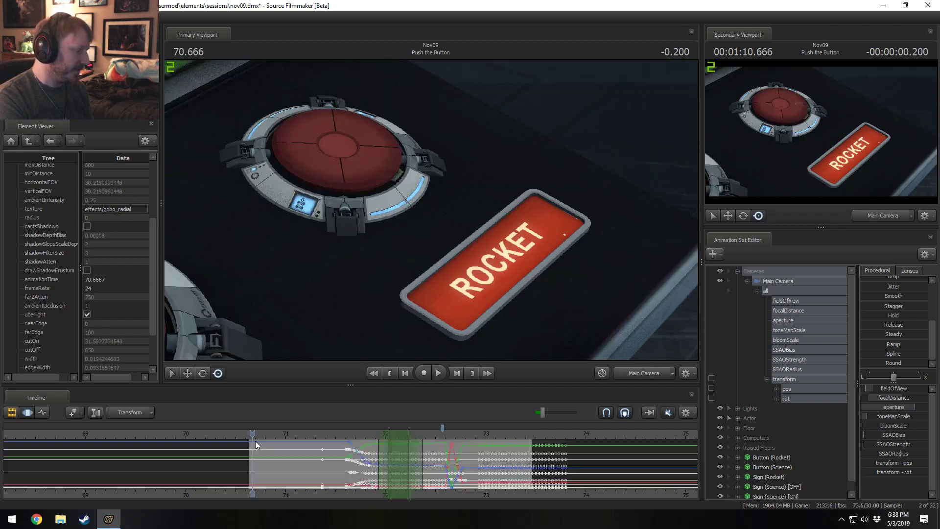
scroll(258, 444, "up", 4)
left_click_drag(251, 435, 247, 436)
key("space")
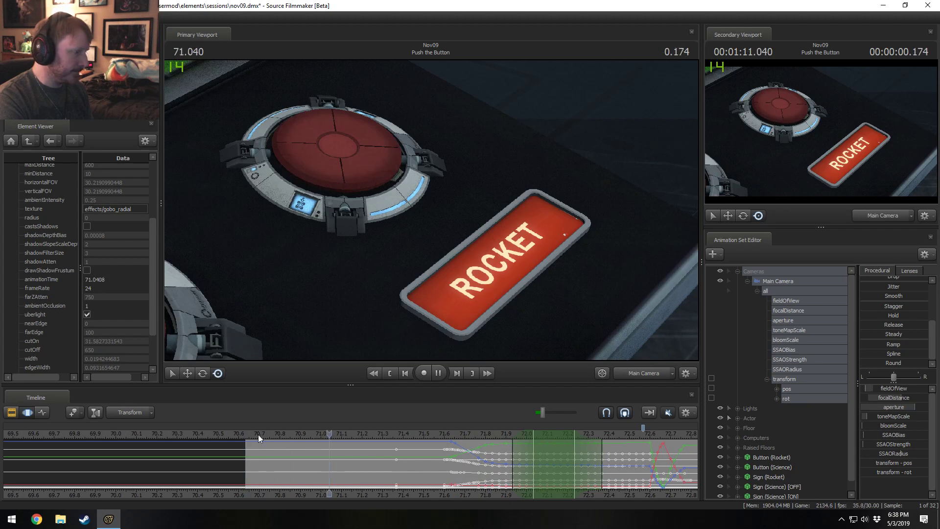
key("space")
Centre a soft time selection at about 70.67, reaching to about 71.57, and rotate the Main Camera slightly using only its rot control.
left_click(294, 463)
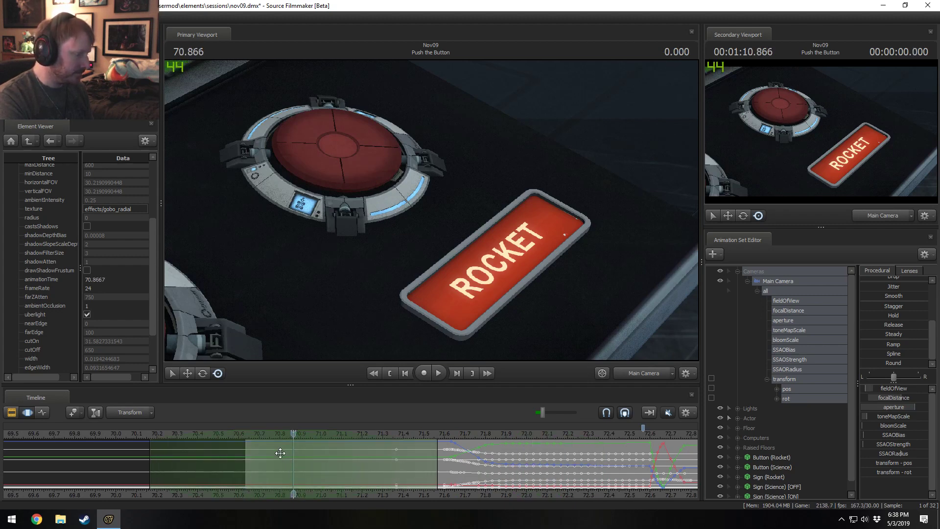
left_click_drag(292, 435, 266, 436)
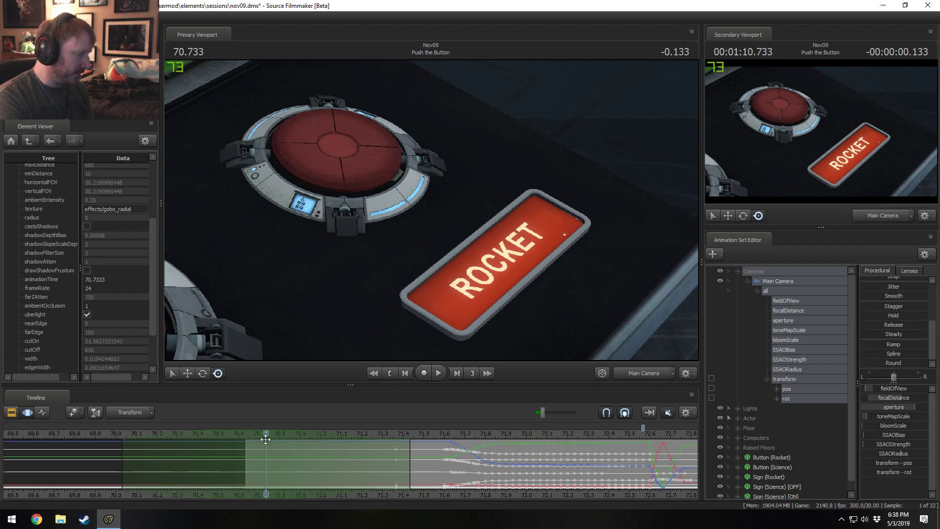
scroll(271, 447, "up", 6, "shift")
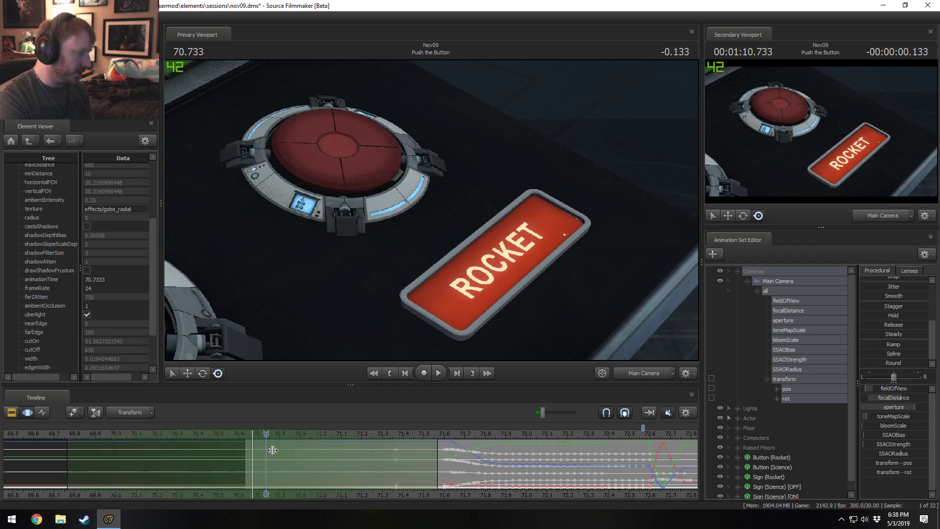
left_click_drag(314, 294, 314, 300)
left_click_drag(561, 274, 561, 269)
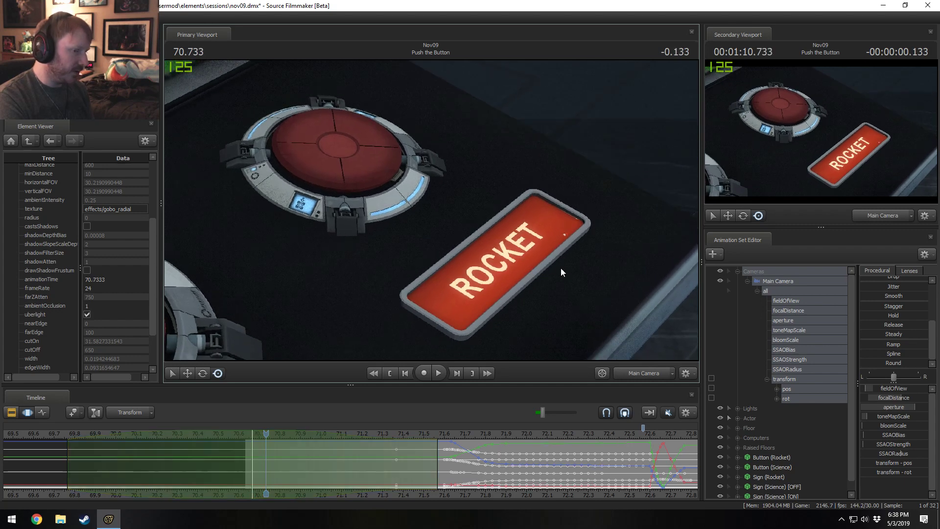
left_click(788, 399)
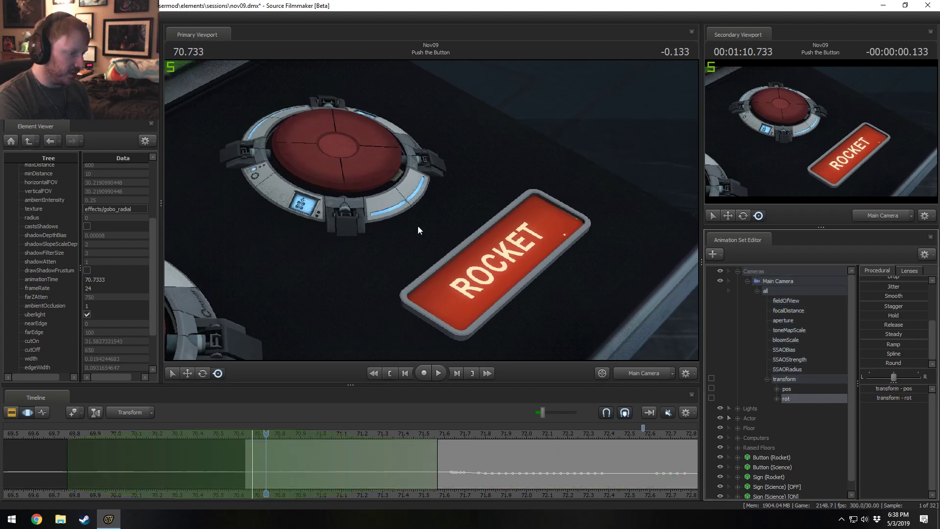
left_click_drag(418, 227, 424, 230)
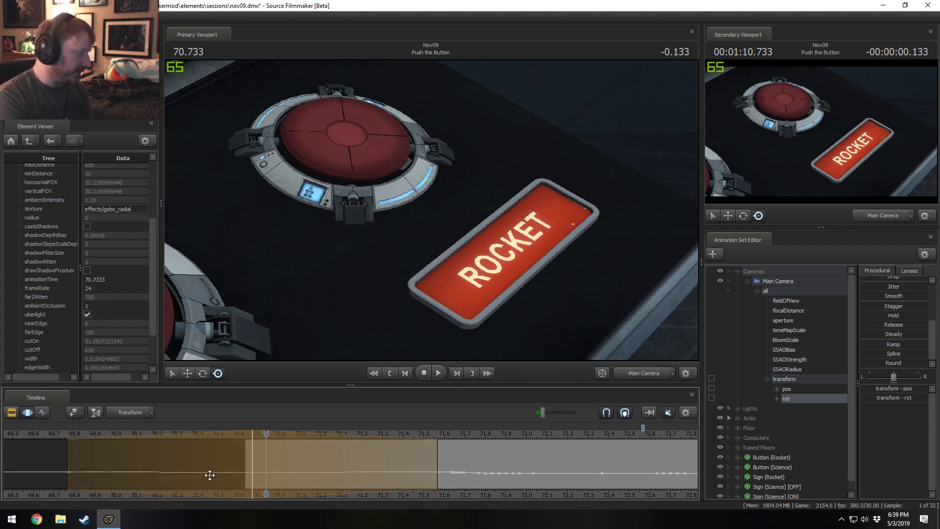
Play the Push the Button shot from its start to check the adjusted camera rotation.
left_click(279, 453)
left_click_drag(282, 453, 250, 437)
key("space")
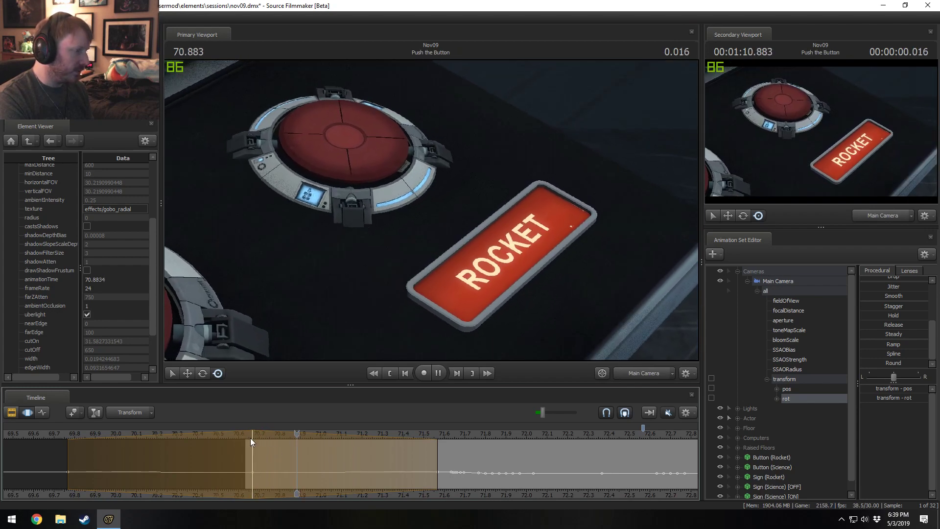
key("space")
left_click_drag(389, 436, 250, 444)
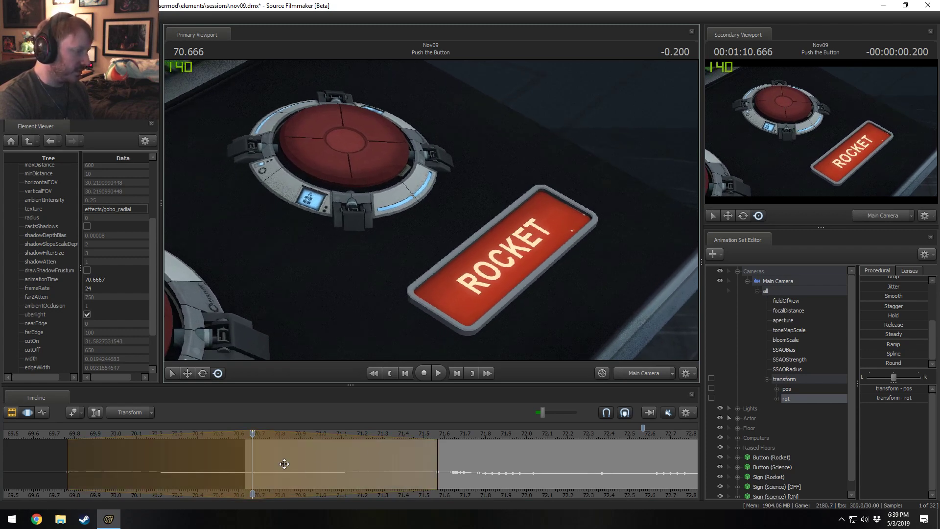
Centre the time selection at 71.033, ending at about 71.6, and nudge the Main Camera's rotation there.
left_click_drag(261, 465, 327, 464)
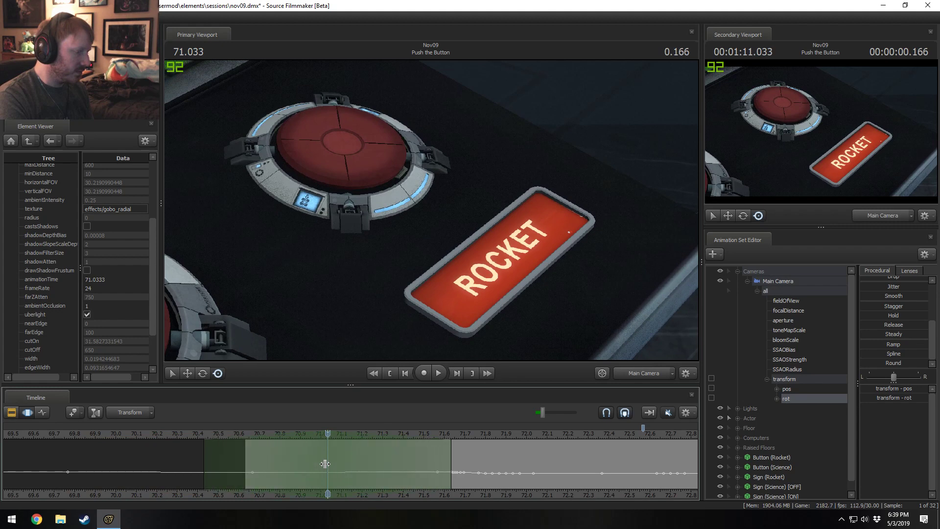
key("shift")
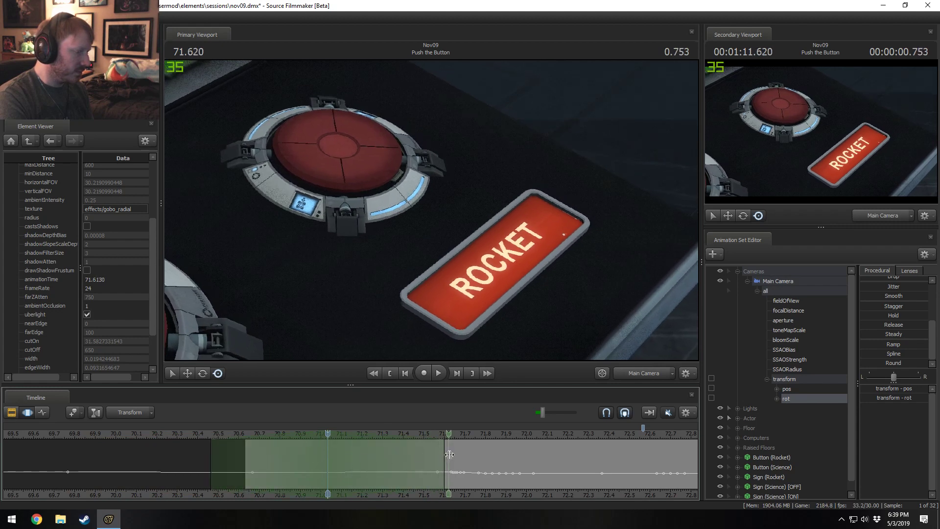
left_click_drag(431, 220, 430, 220)
key("w")
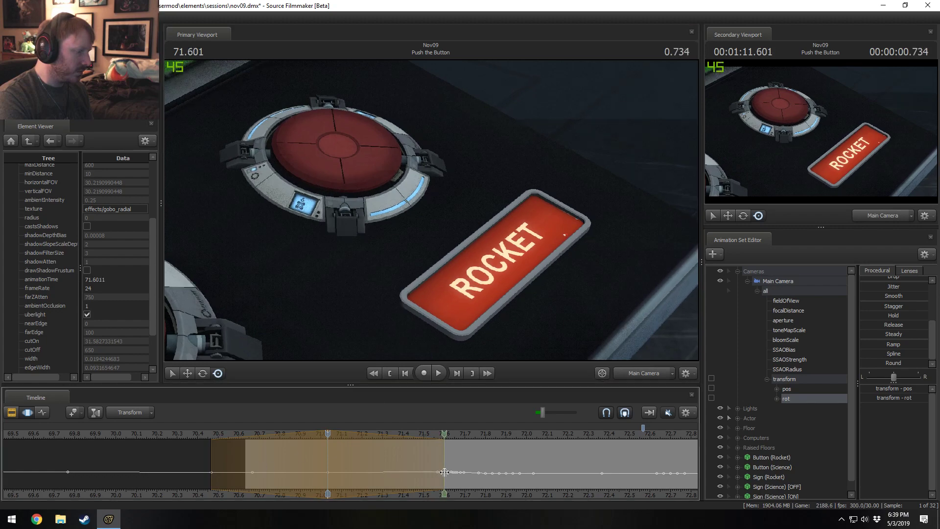
Span the time selection from about 69.83 to 71.6 and apply the Smooth preset to the camera's rotation.
left_click_drag(444, 474, 136, 482, "shift")
scroll(152, 479, "up", 6)
scroll(151, 478, "down", 5)
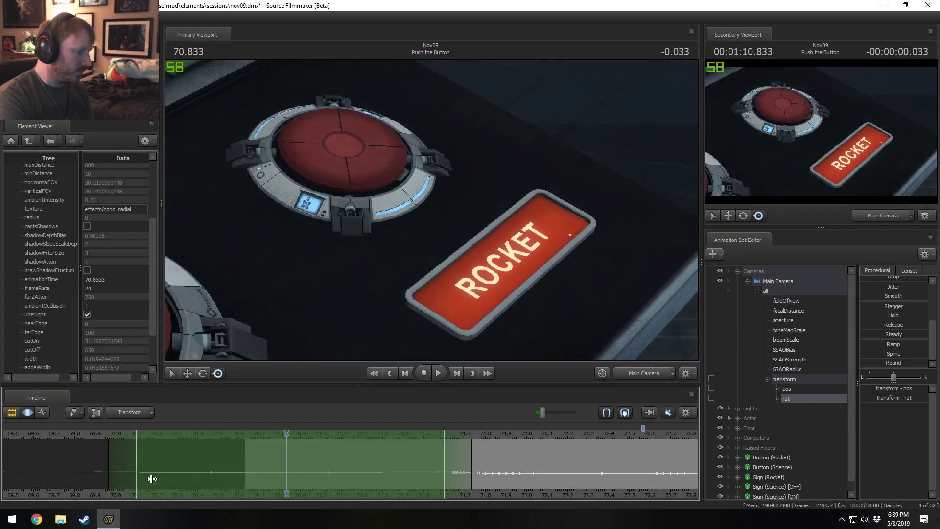
left_click_drag(136, 463, 82, 463)
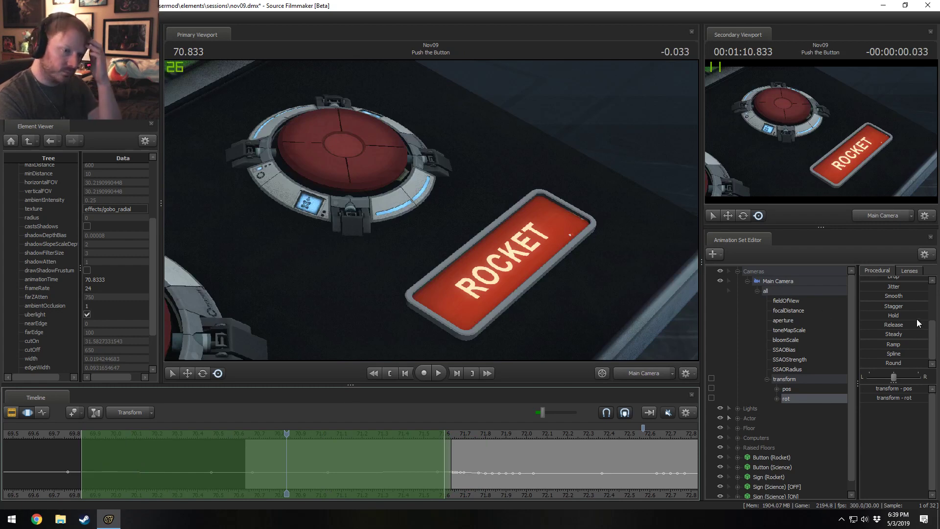
scroll(895, 328, "up", 3)
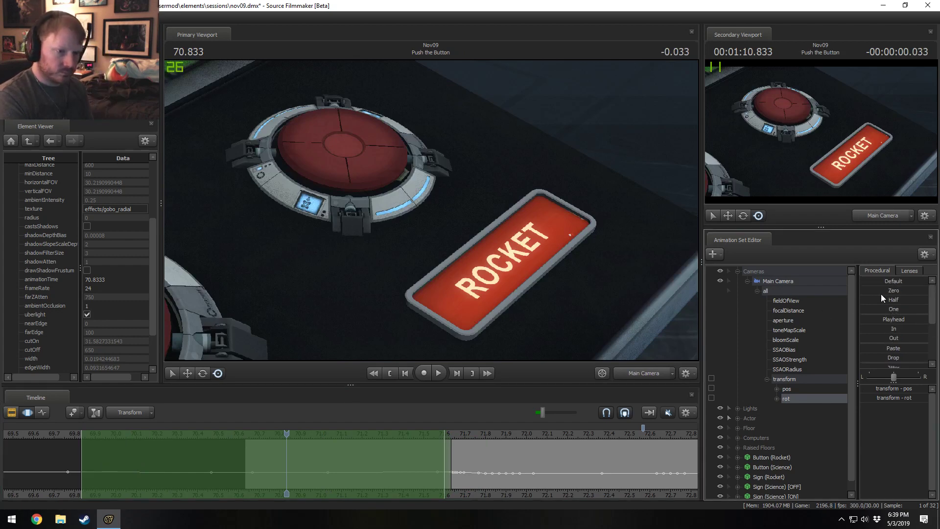
scroll(883, 348, "down", 3)
scroll(882, 345, "down", 1)
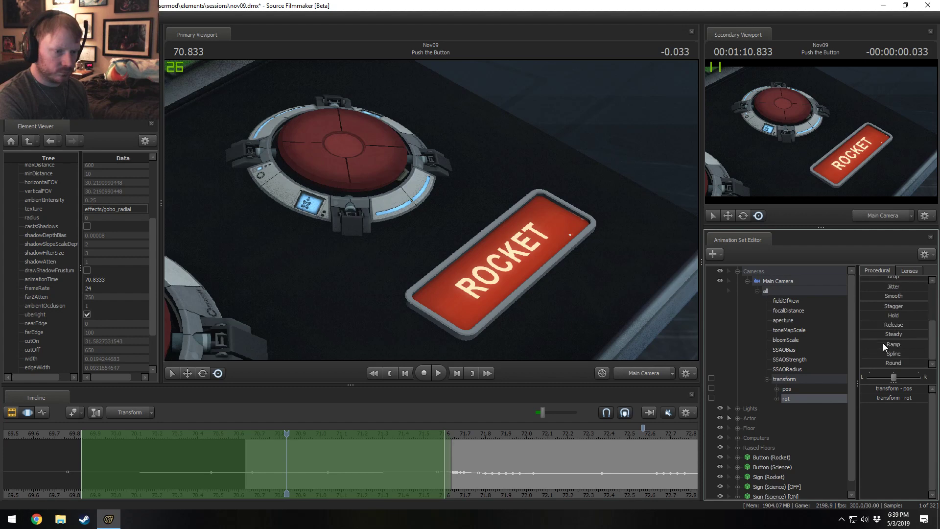
left_click(889, 296)
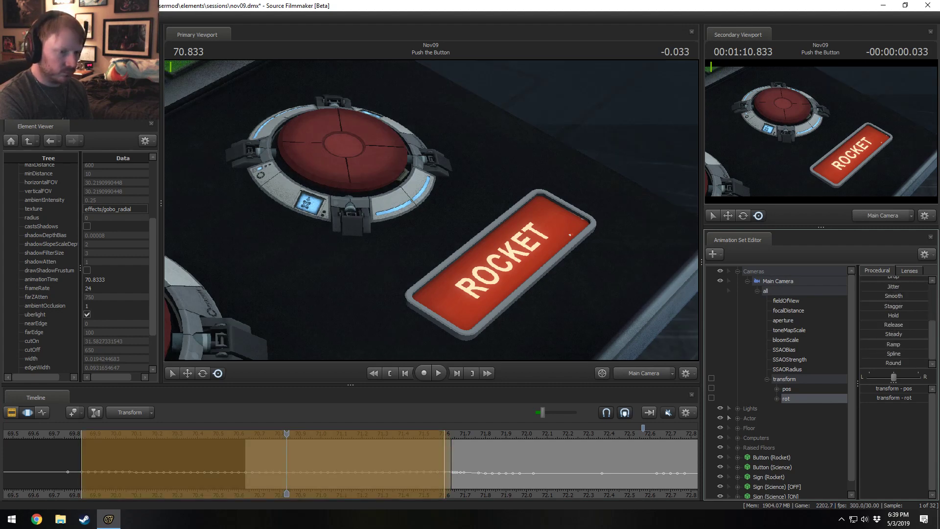
Replay the shot from 70.666 in the Clip Editor to check the smoothed rotation, and return to the Motion Editor.
key("F2")
left_click(250, 431)
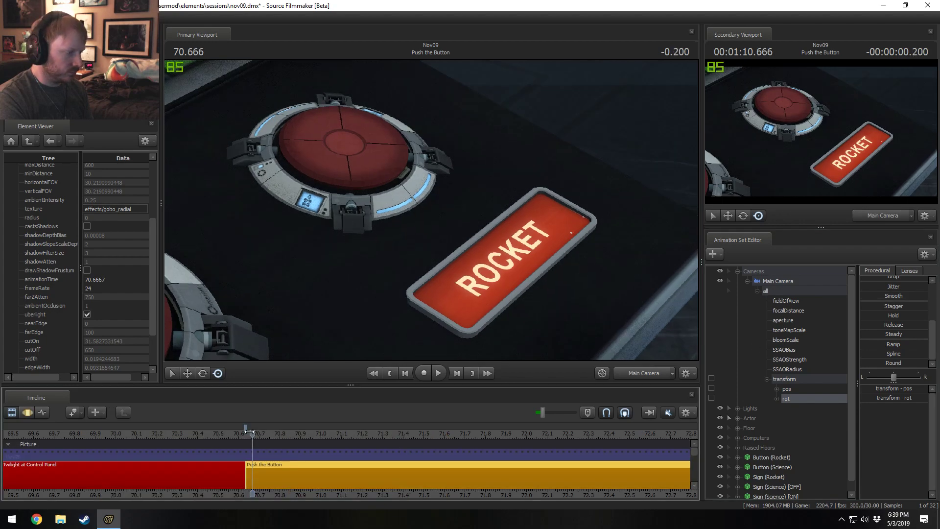
key("space")
key("space")
key("F3")
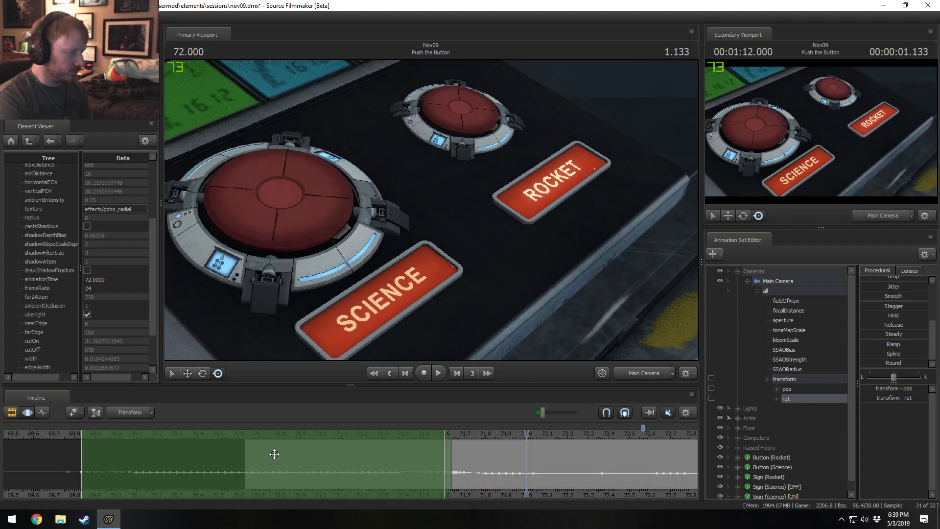
Reset the time selection to span about 70.1 to 71.6 and smooth the camera's rotation over that range.
left_click_drag(245, 473, 444, 473, "shift")
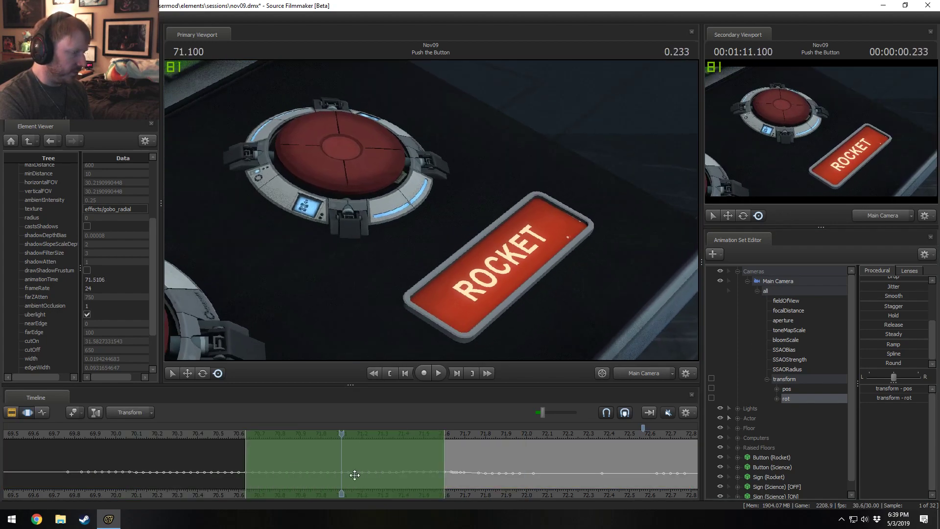
left_click_drag(242, 456, 151, 458)
key("ctrl+z")
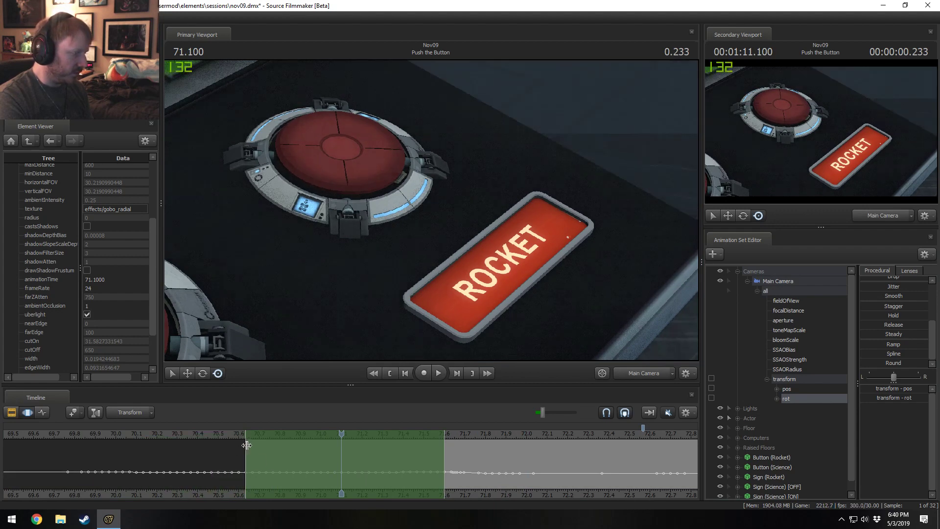
left_click_drag(245, 444, 136, 450)
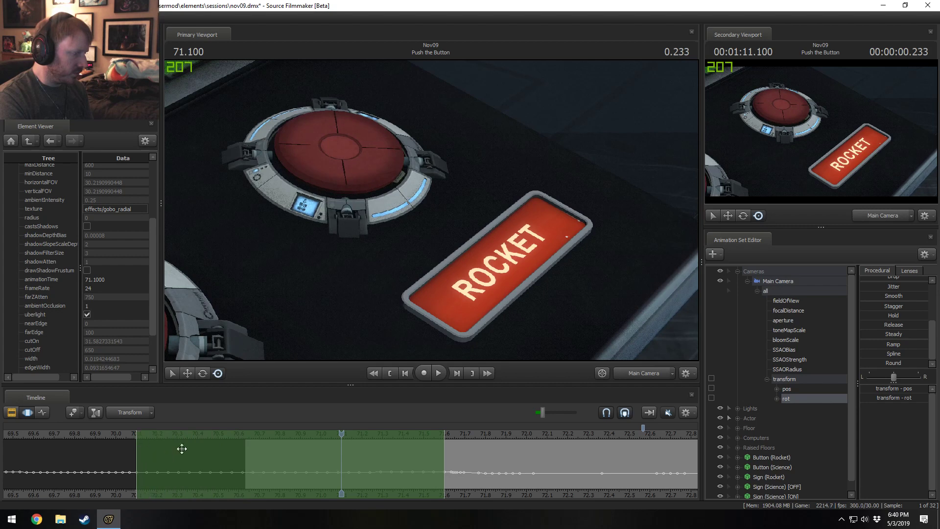
left_click(888, 295)
Scrub back to the shot's start at about 70.64 and play the camera move in the Motion Editor.
left_click(305, 455)
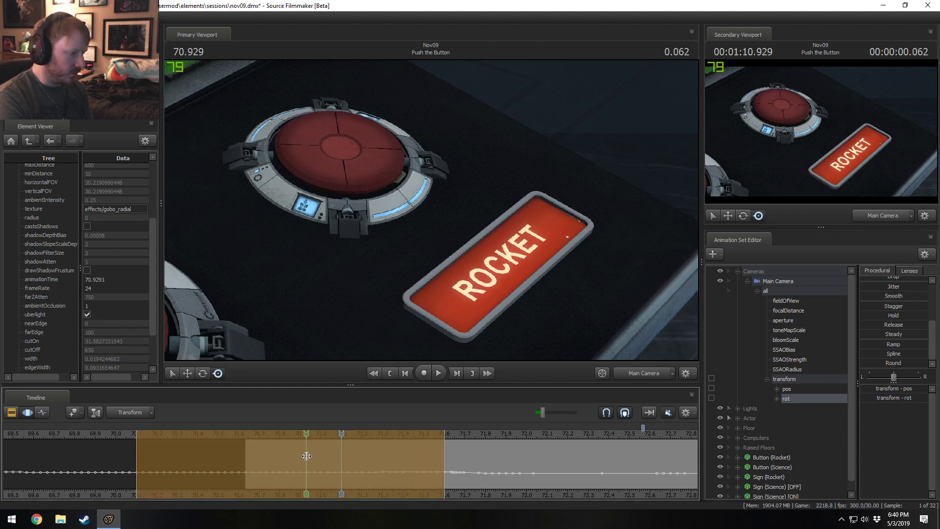
left_click_drag(430, 433, 247, 450)
key("space")
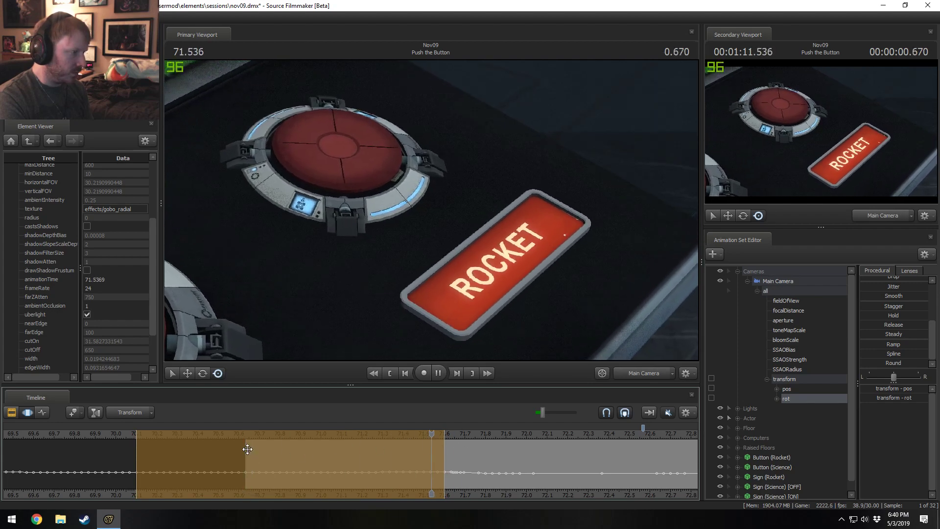
key("space")
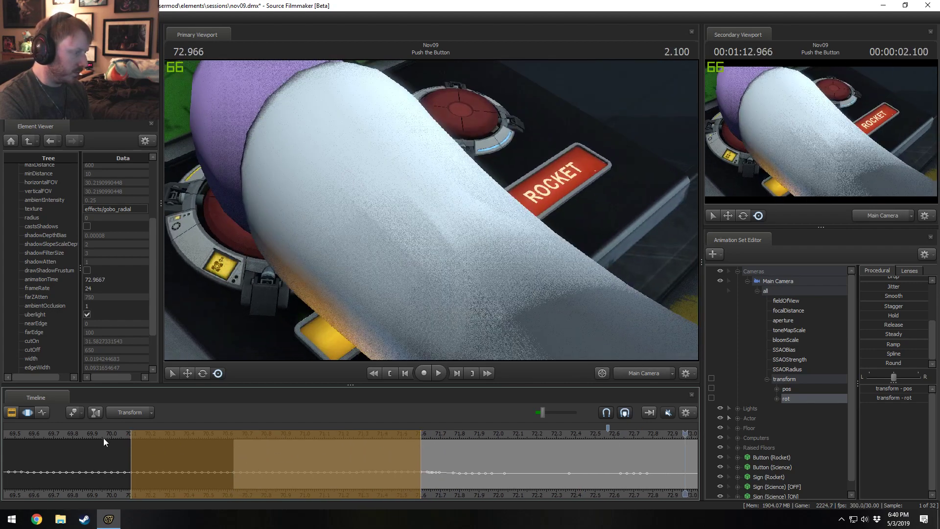
Play from about 69.97 through the cut from Twilight at Control Panel into Push the Button, switching to the Clip Editor.
left_click(105, 435)
key("space")
key("F2")
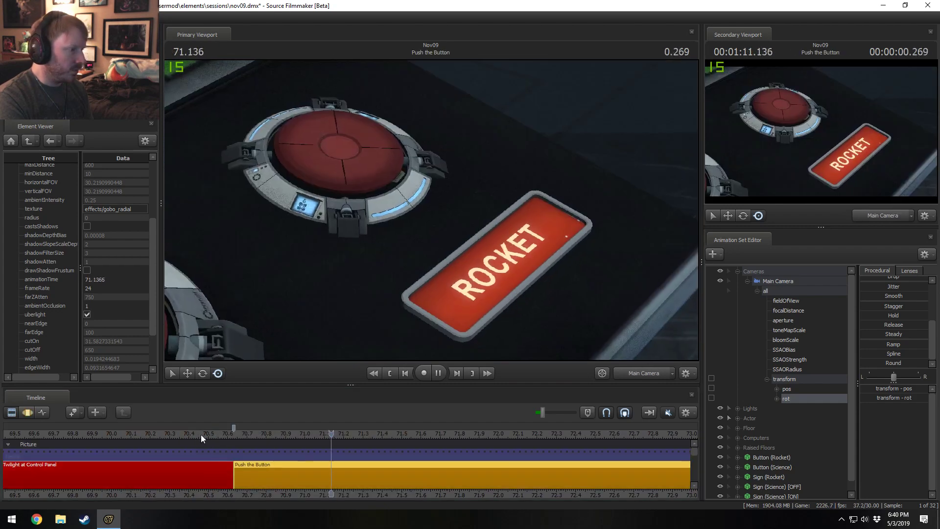
key("space")
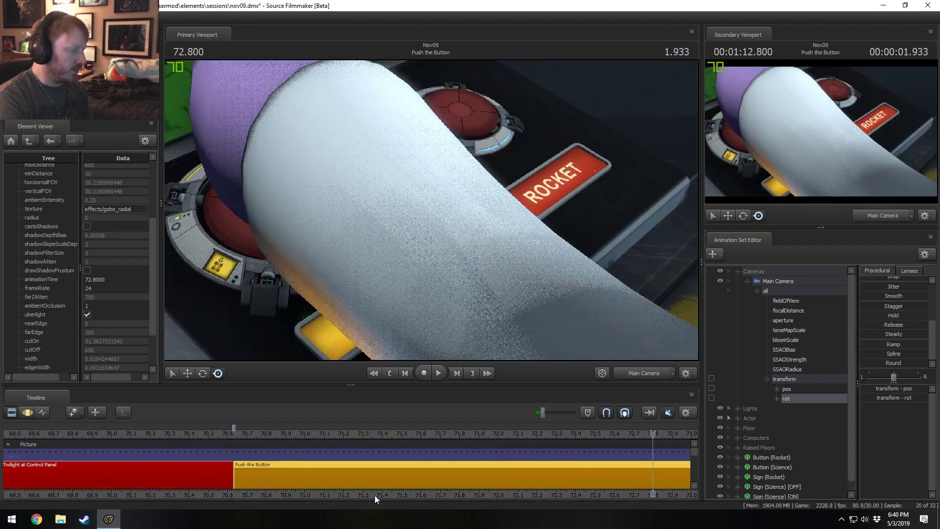
Play the whole Push the Button shot from 70.666 into Rocket Startup, and go back to the Motion Editor.
middle_click_drag(387, 477, 143, 474)
scroll(44, 427, "down", 3)
left_click(153, 435)
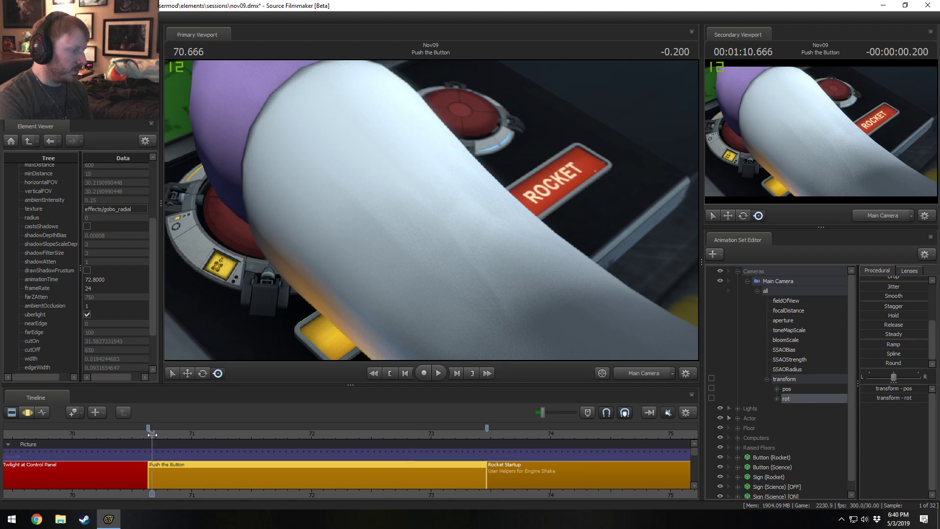
key("space")
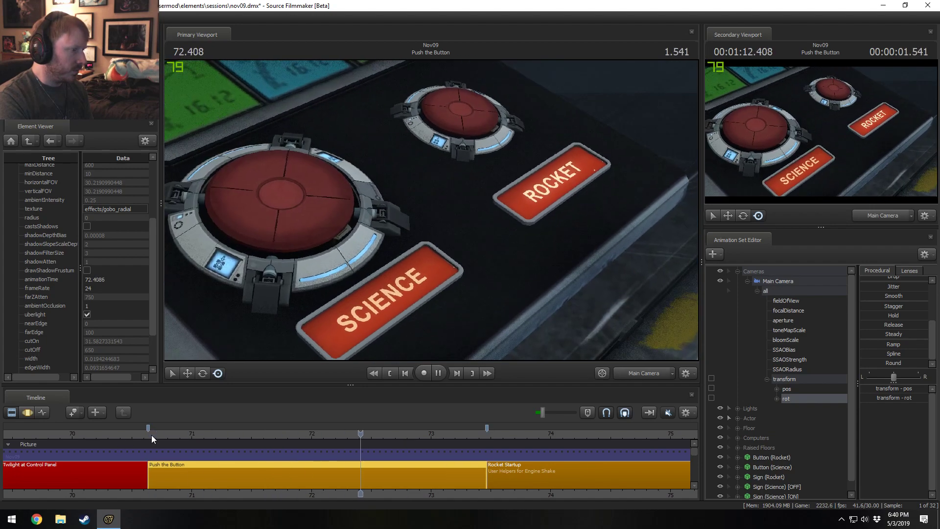
key("space")
key("F3")
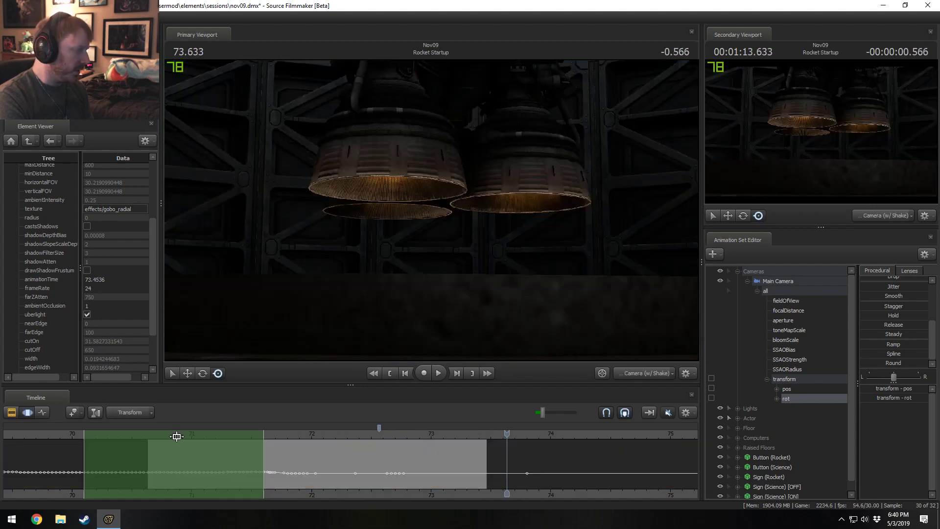
Select all time before the Push the Button shot, ending at 70.633, and apply the Out preset to the camera's rotation.
scroll(201, 445, "down", 3)
left_click(272, 458)
scroll(313, 469, "up", 5)
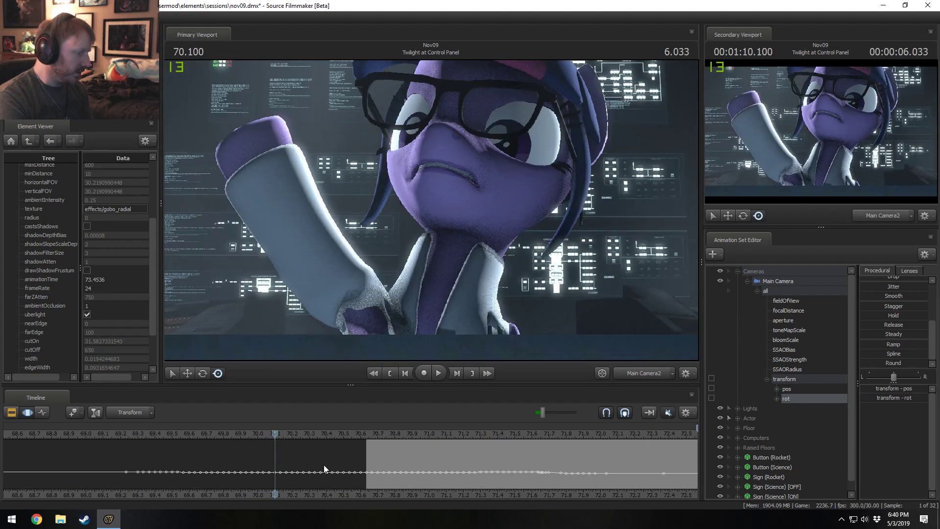
key("shift")
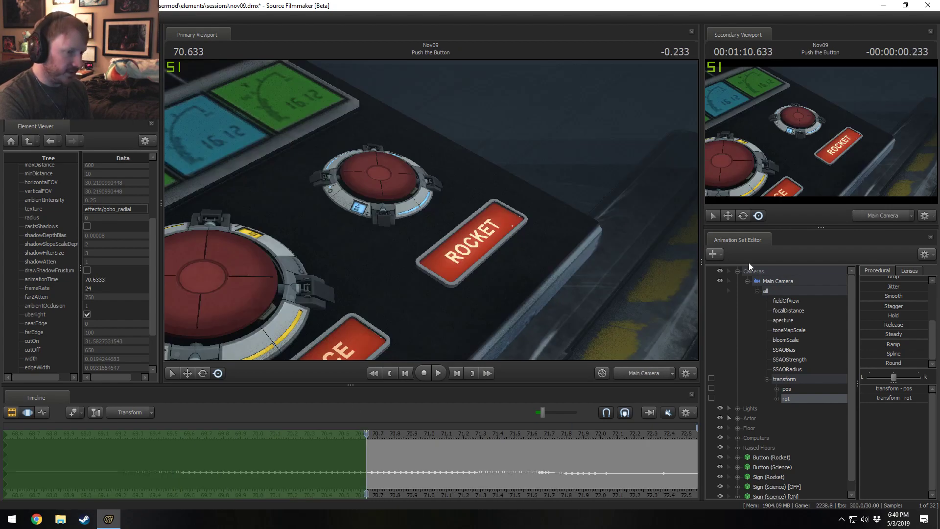
scroll(892, 319, "up", 3)
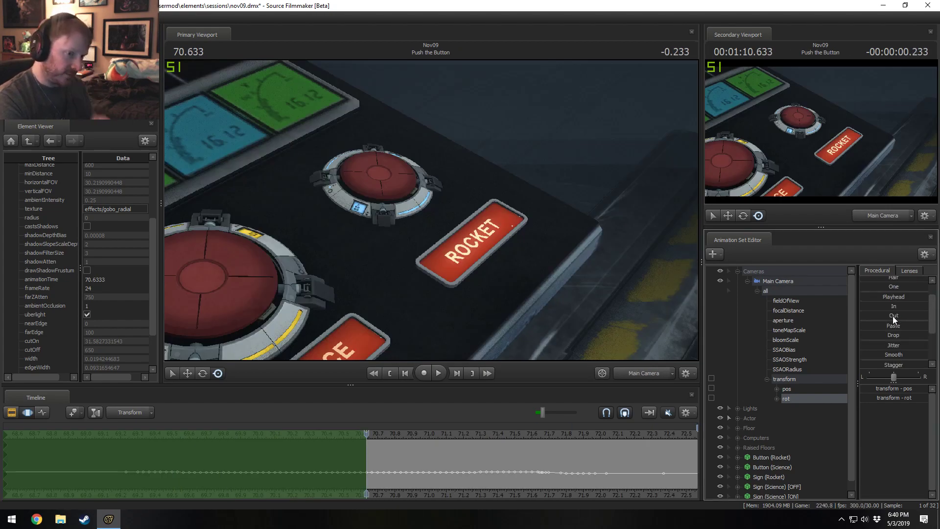
left_click(891, 315)
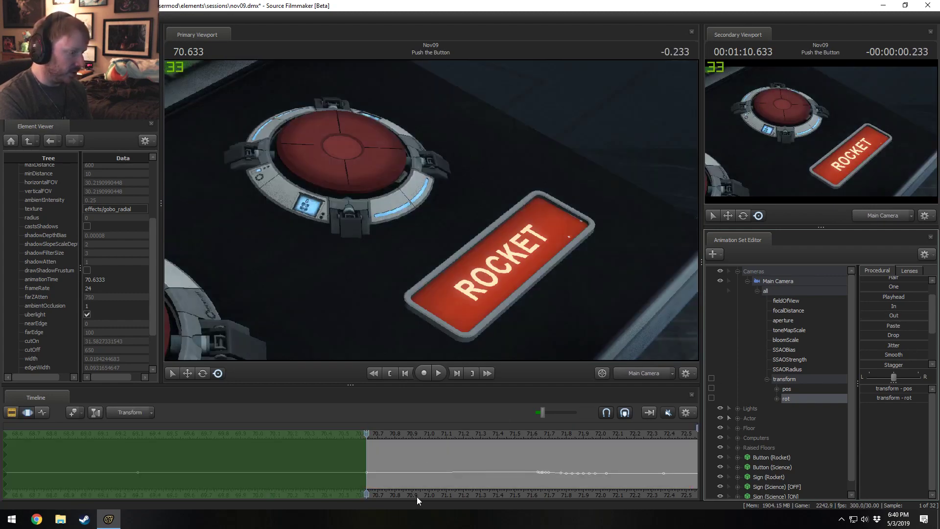
Undo the Out preset, pull the time selection's end back to about 70.57, and reapply Out to the camera's rotation.
key("ctrl+1")
key("ctrl+2")
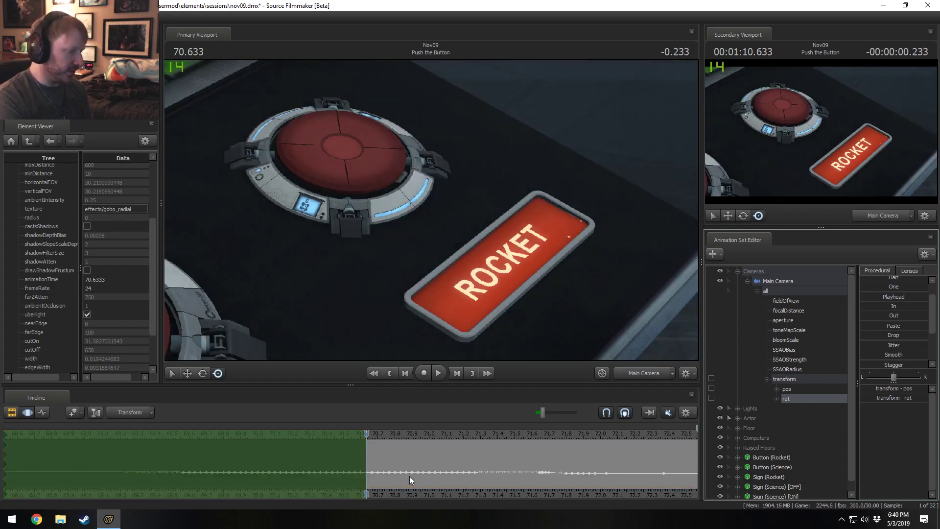
left_click_drag(352, 464, 351, 464)
left_click_drag(885, 312, 925, 316)
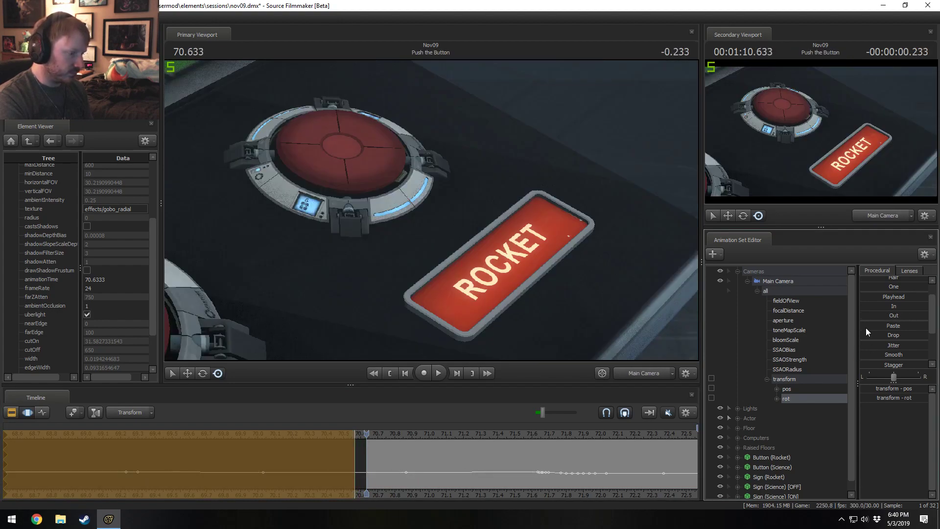
Collapse the time selection to about 71.03 and play the Push the Button shot from there into Rocket Startup.
scroll(464, 469, "down", 5)
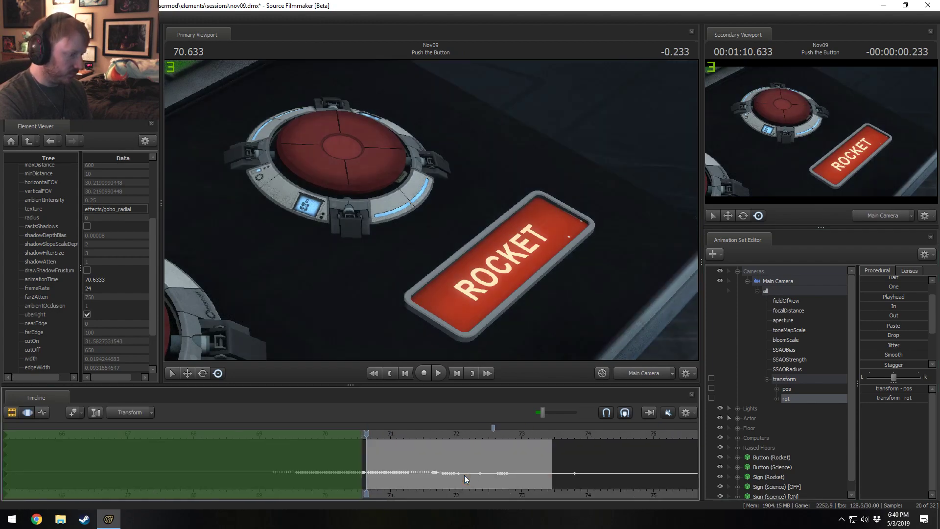
left_click(384, 469)
scroll(393, 467, "up", 3)
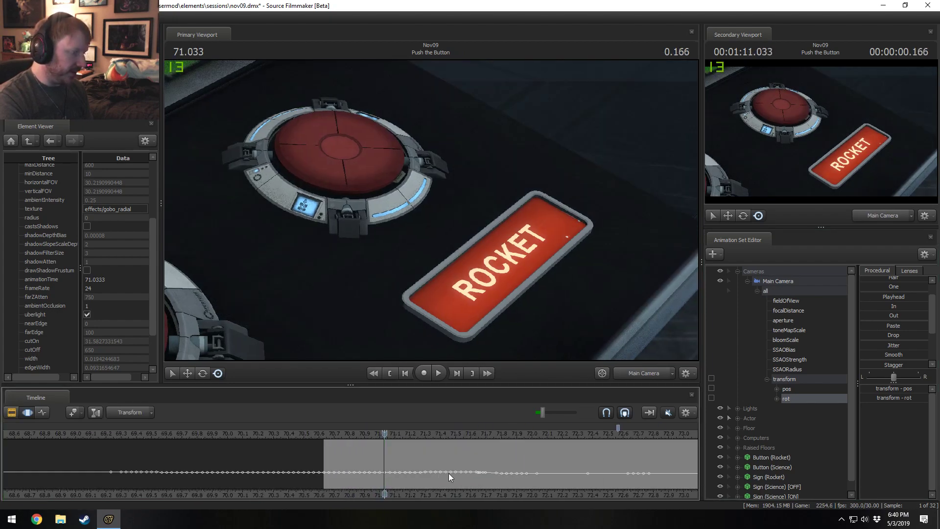
scroll(537, 459, "down", 1)
key("space")
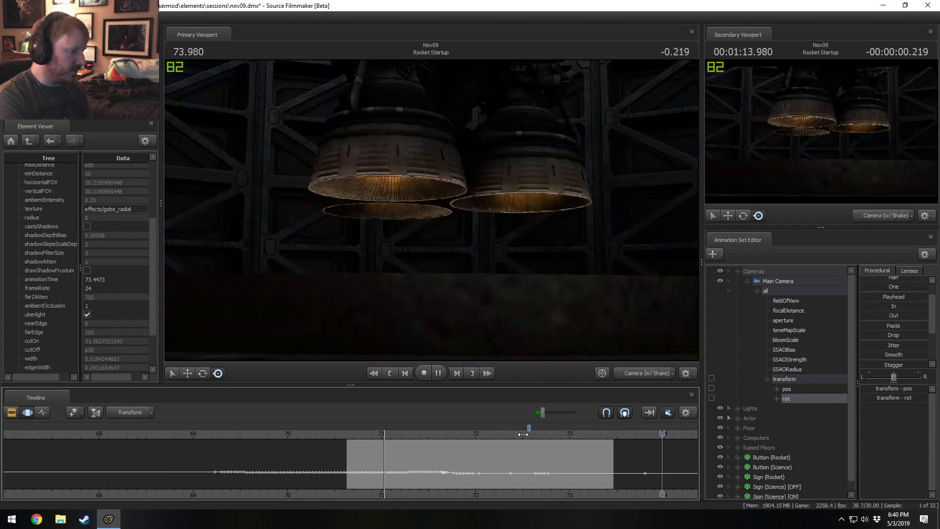
Replay the button press and the cut into Rocket Startup, starting from about 71.9, 72.6 and 72.45.
left_click(523, 433)
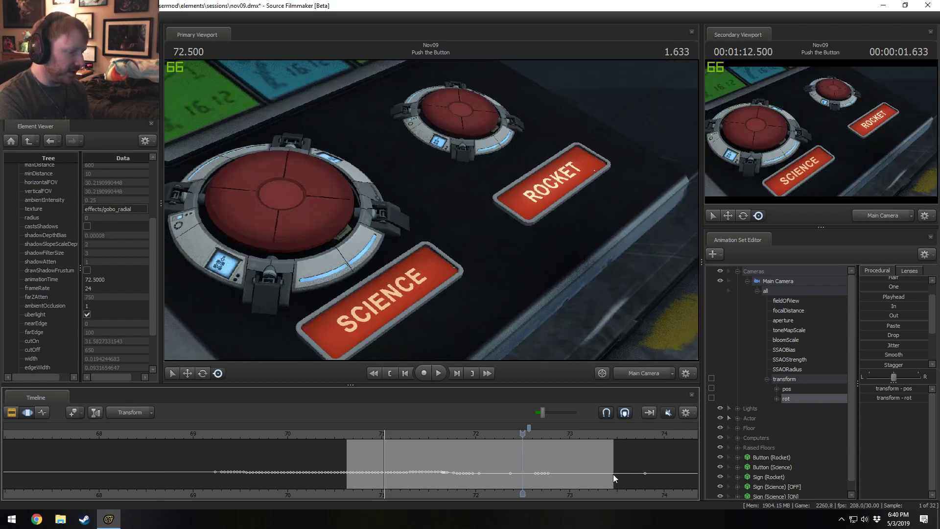
left_click(468, 433)
key("space")
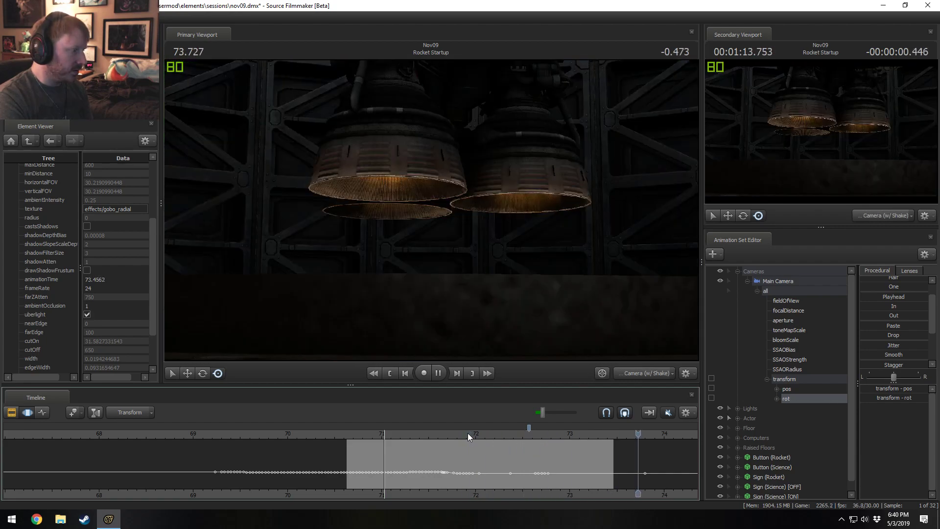
key("space")
left_click(532, 434)
key("space")
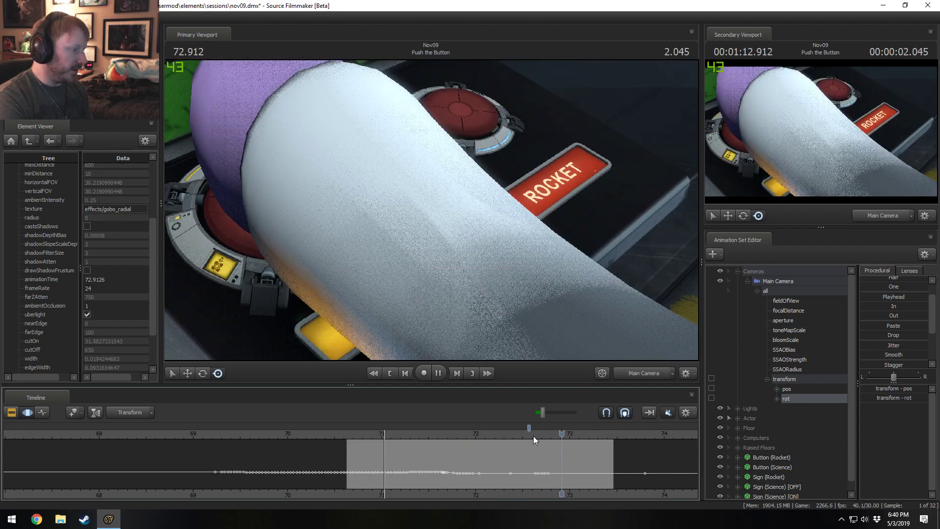
left_click(518, 434)
key("space")
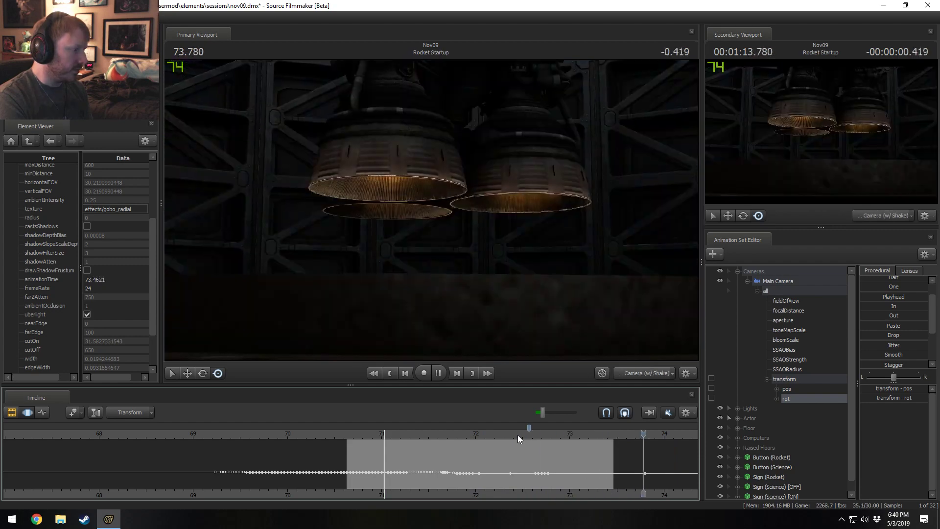
Play Rocket Startup from about 73.64 through the engine ignition, and replay its opening from about 73.4.
scroll(577, 471, "down", 3)
key("space")
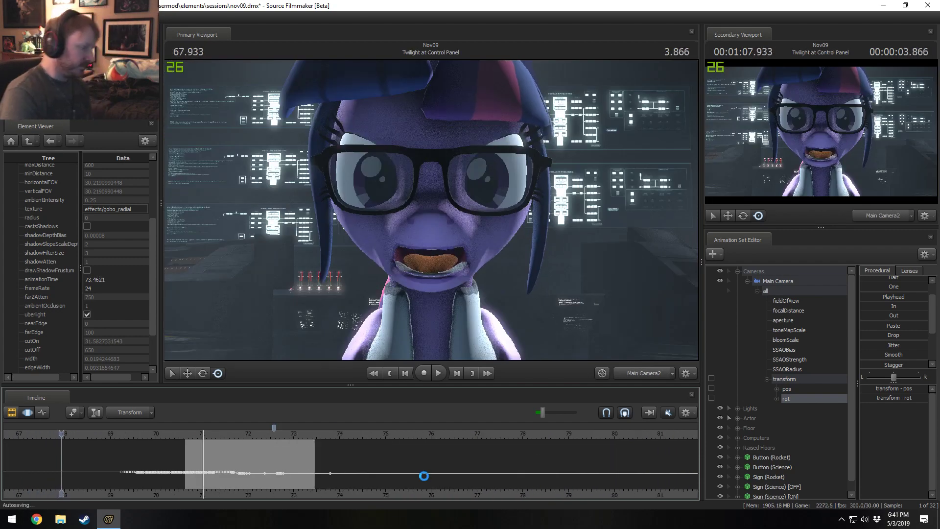
left_click(323, 435)
key("space")
key("space")
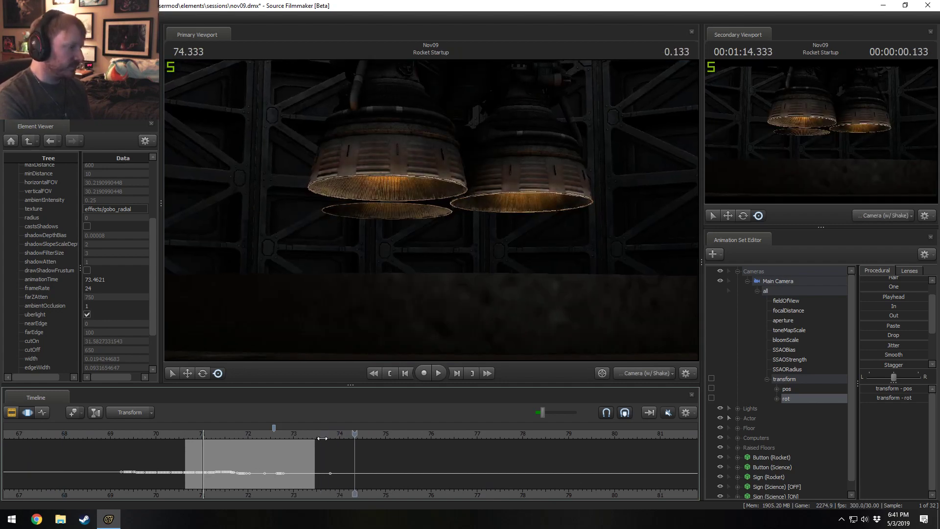
key("space")
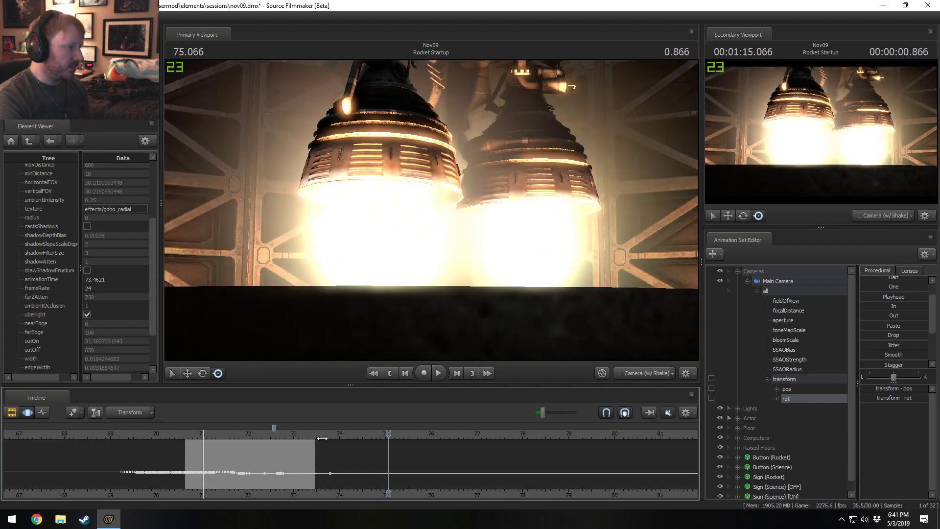
key("space")
left_click(313, 434)
key("space")
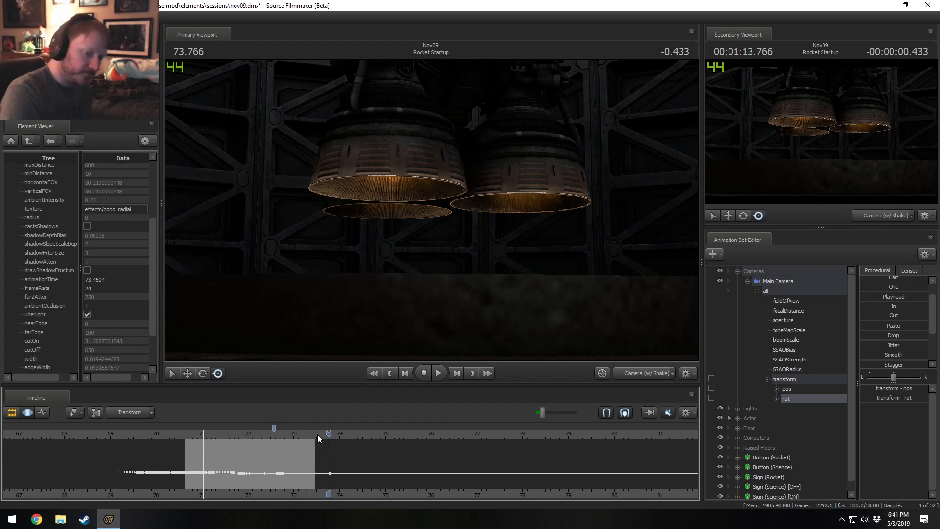
Move to 72.200 in the Push the Button shot, select all time, and collapse the time selection back to the playhead.
left_click(257, 436)
scroll(266, 446, "up", 3)
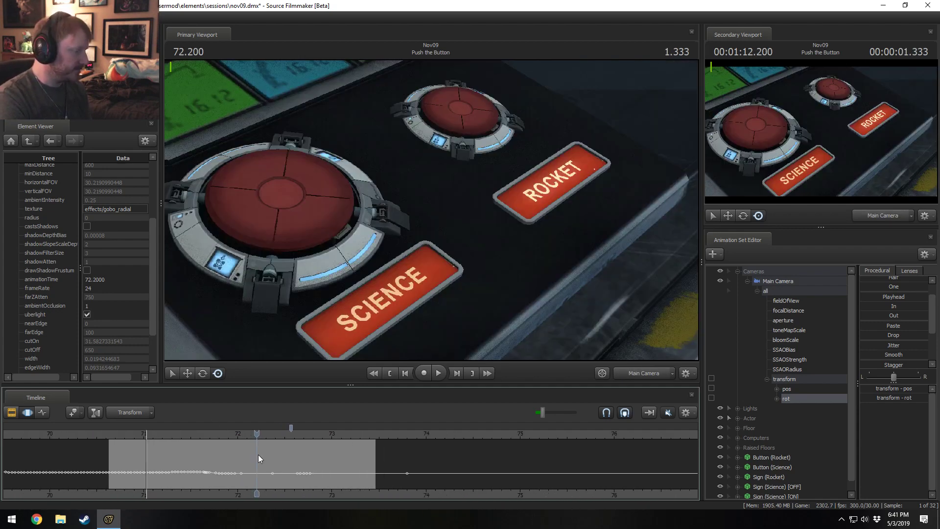
key("ctrl+a")
key("F2")
key("F3")
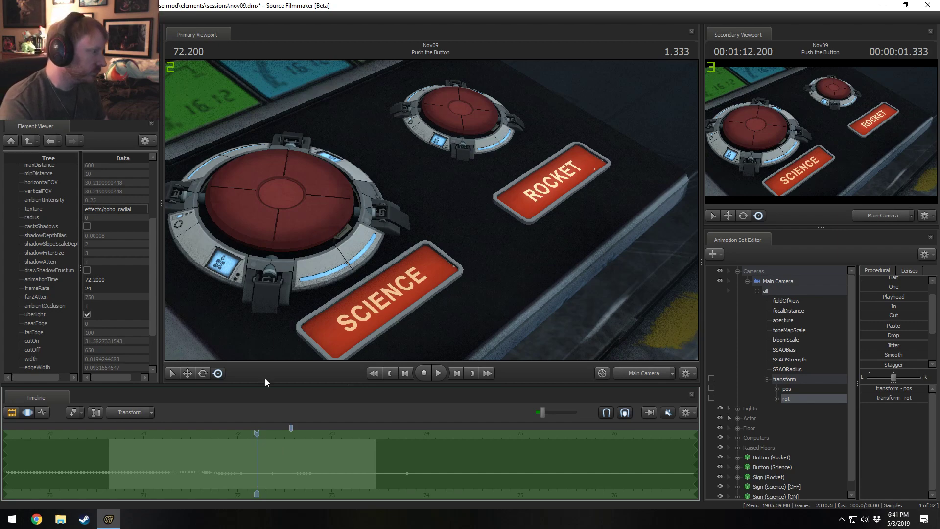
scroll(247, 463, "down", 3)
scroll(249, 461, "up", 5)
left_click_drag(250, 462, 257, 462)
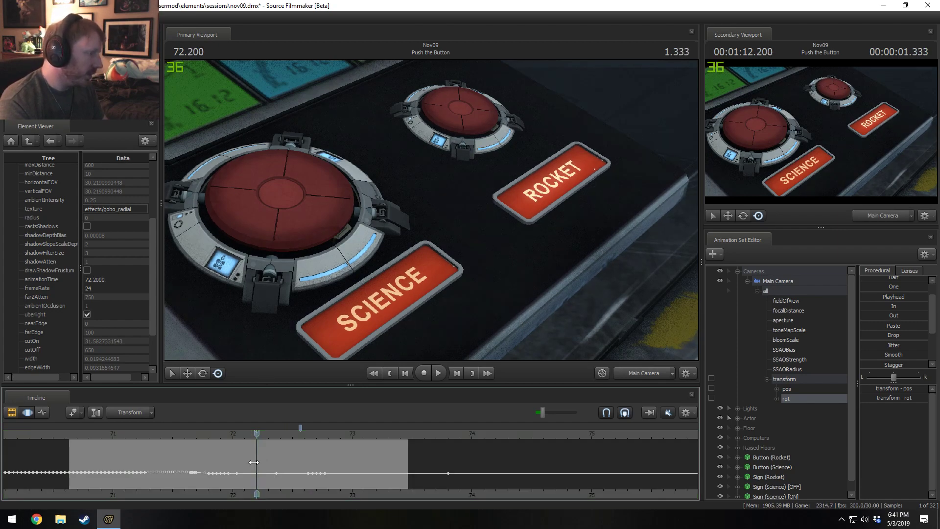
Replay the Push the Button shot from its start to 72.733, and view the pressed Science button from farther back through the Work Camera.
key("space")
left_click(74, 434)
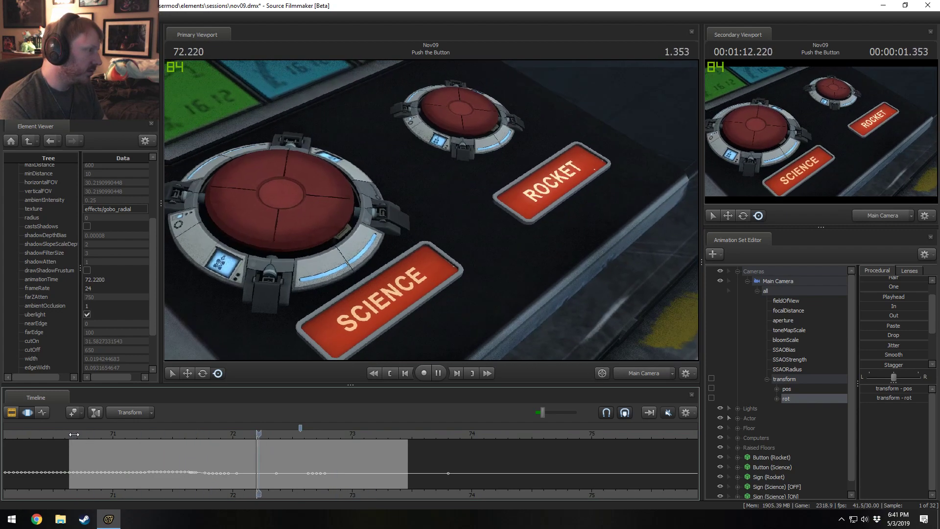
key("space")
left_click(644, 373)
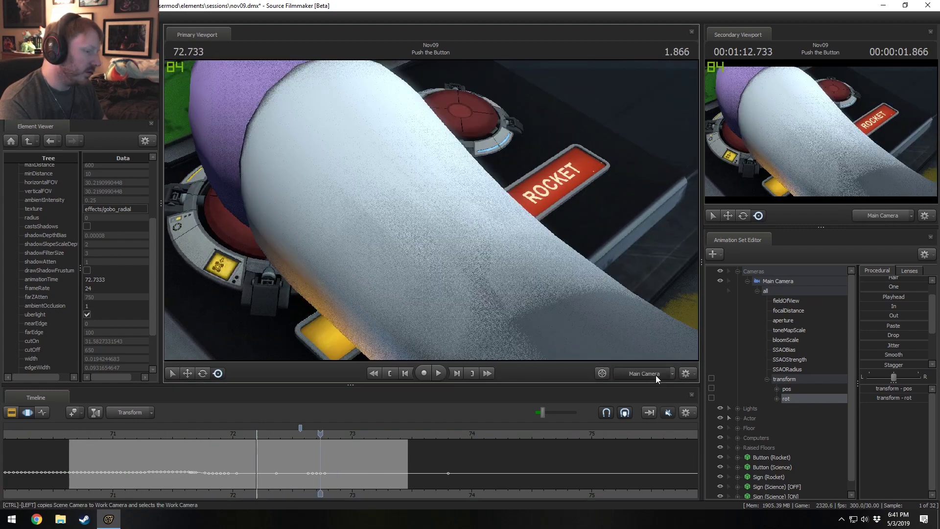
key("s")
mouse_move(431, 210)
left_mouse_down()
mouse_move(431, 162)
mouse_move(433, 203)
mouse_move(440, 171)
mouse_move(484, 196)
mouse_move(431, 210)
left_mouse_up()
key("w")
key("w")
key("a")
key("s")
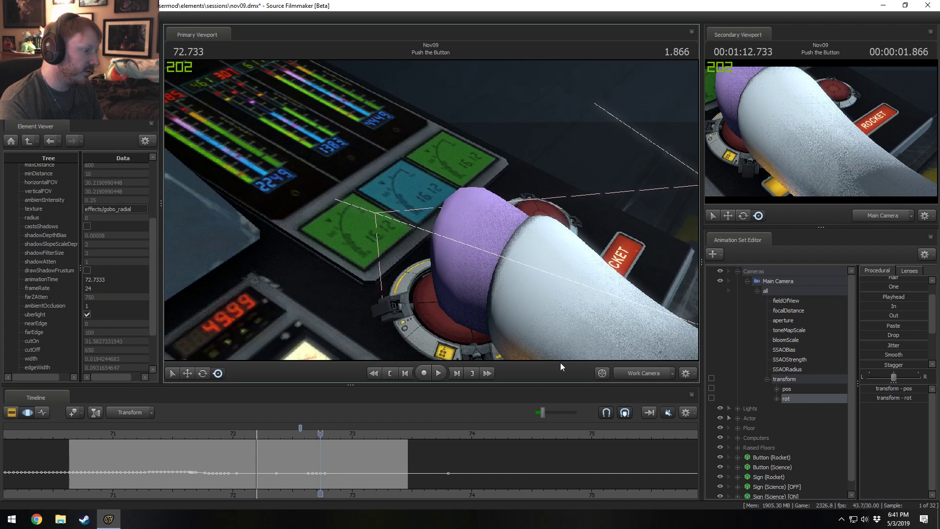
Return to the Main Camera, play on to 73.233, and replay from about 71.73 to 72.000.
left_click(629, 378)
key("space")
key("space")
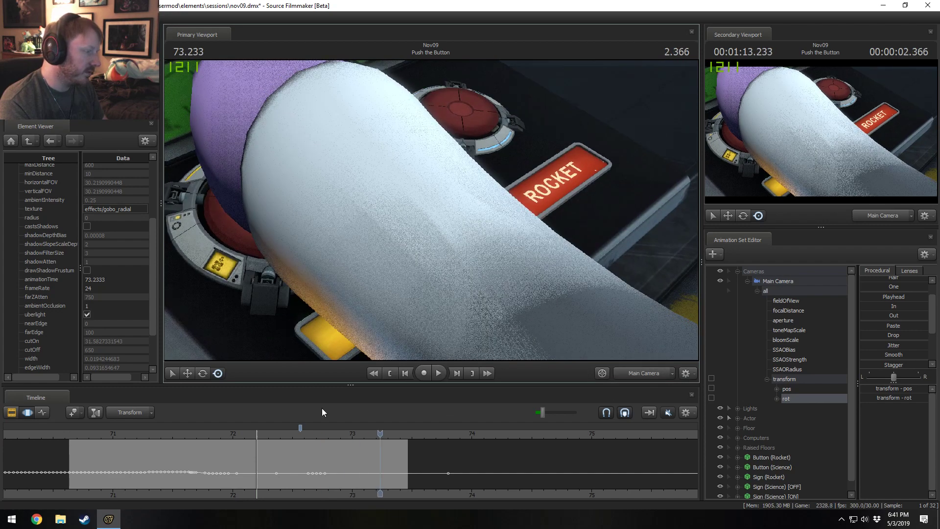
left_click(201, 435)
key("space")
key("space")
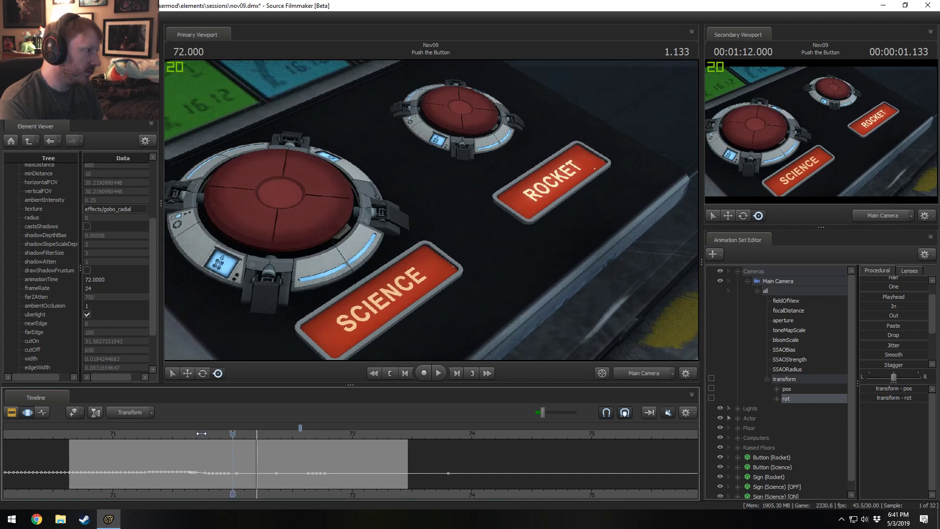
Switch to the Work Camera, frame the gauges and buttons of the control panel, and collapse the Cameras group.
key("F3")
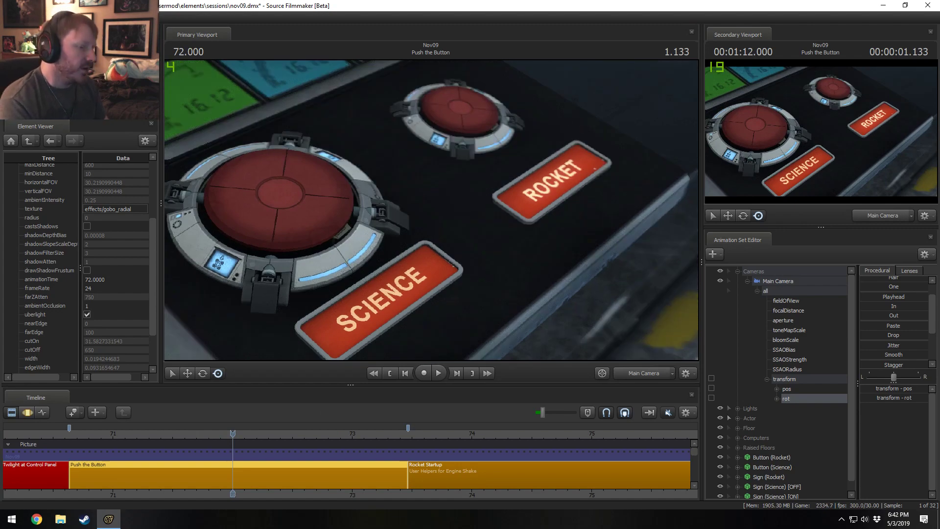
left_click(642, 373)
left_click_drag(483, 204, 472, 198)
left_click(738, 272)
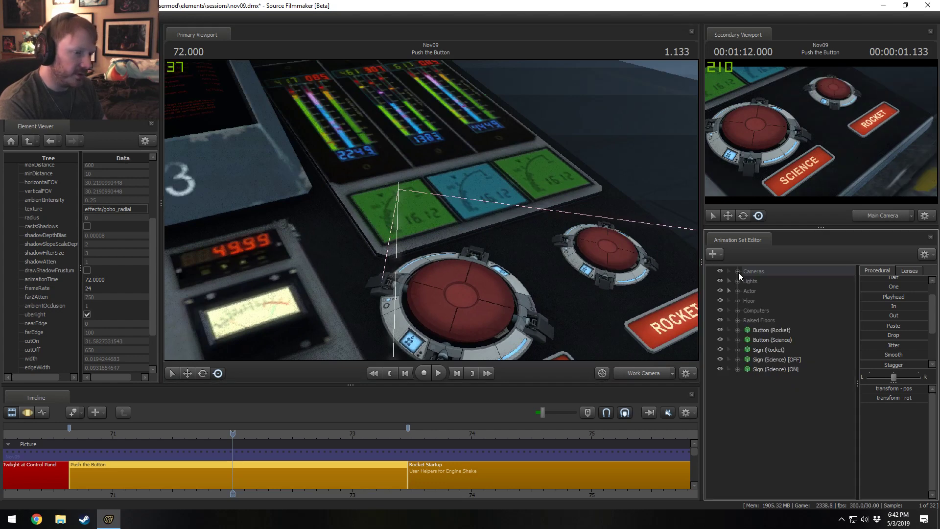
Go back to the Motion Editor and save the session.
key("F3")
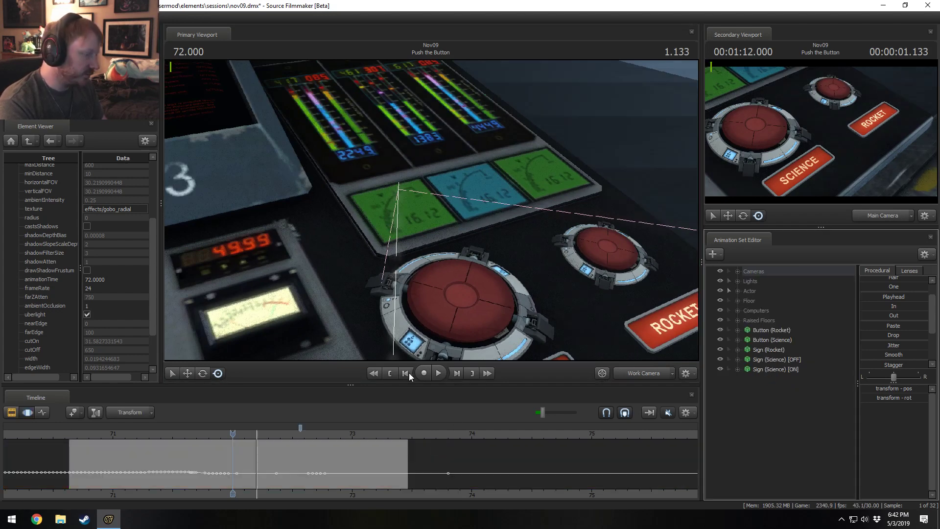
left_click(430, 210)
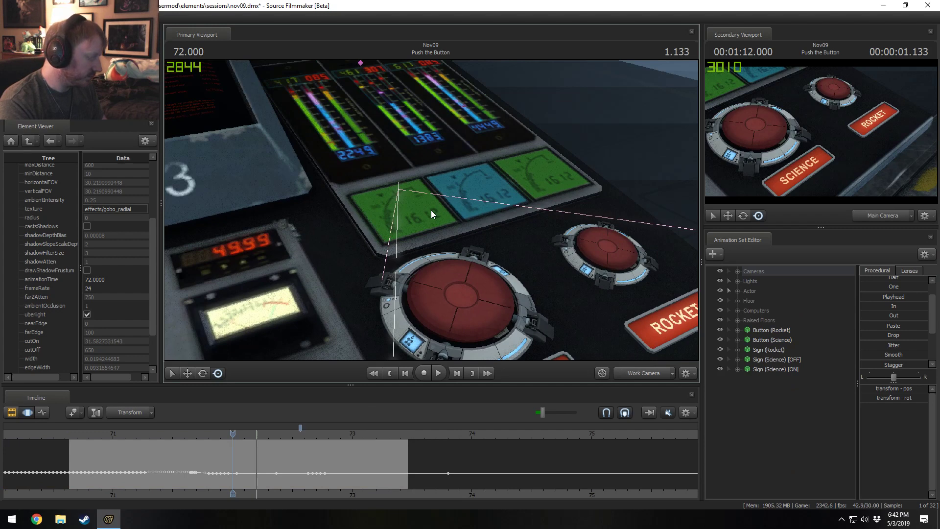
key("ctrl+s")
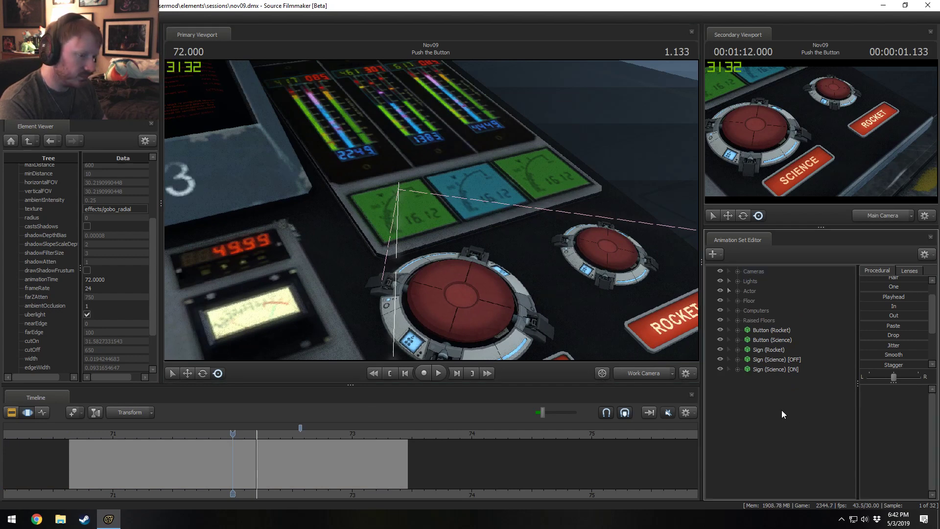
Frame the control panel from farther back, start an animation set for a new model, and filter the models by "science".
right_click(782, 410)
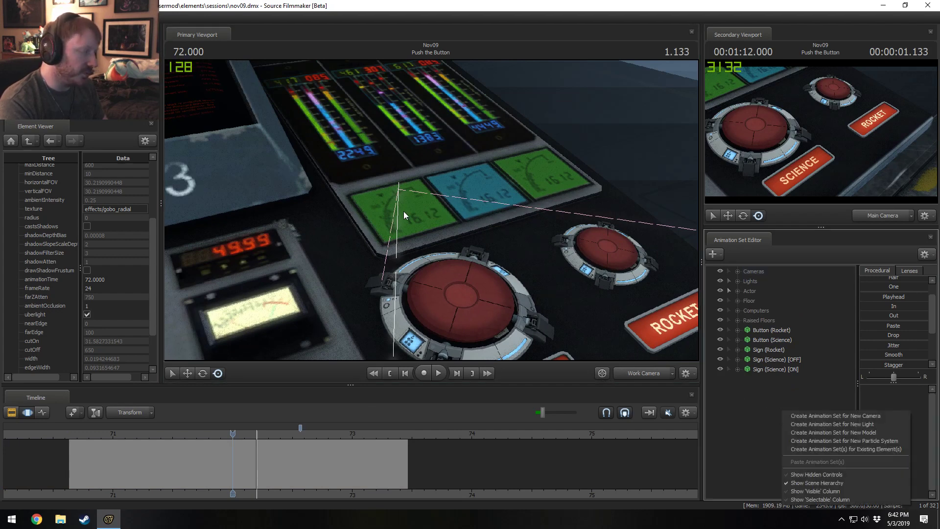
left_click_drag(404, 211, 430, 210)
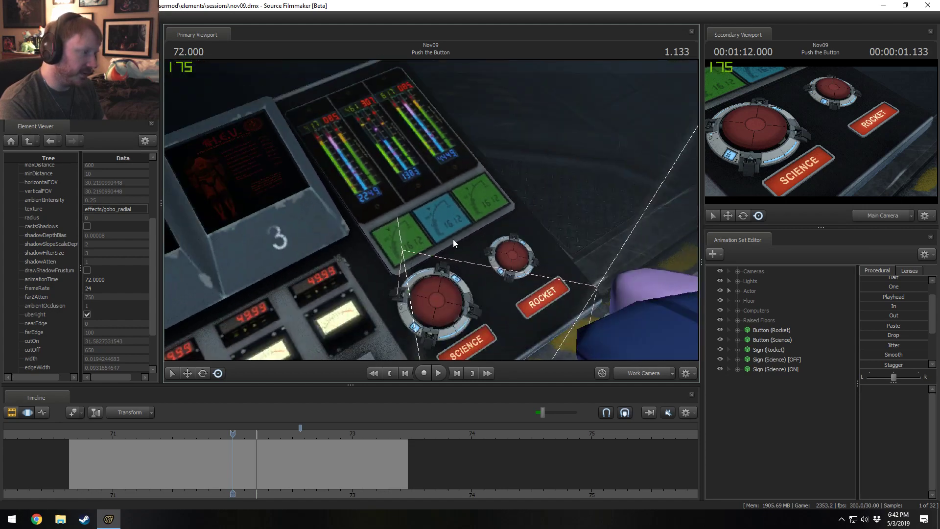
right_click(785, 404)
left_click(817, 425)
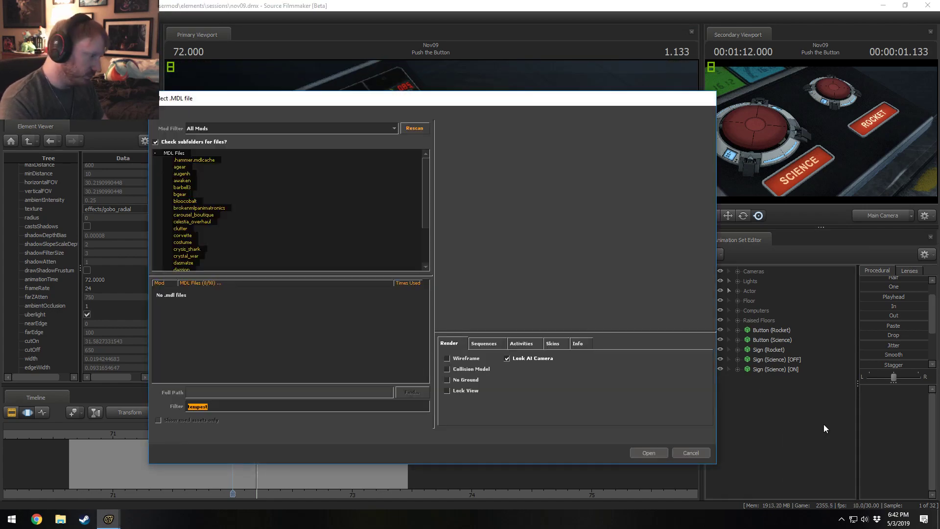
type("sc")
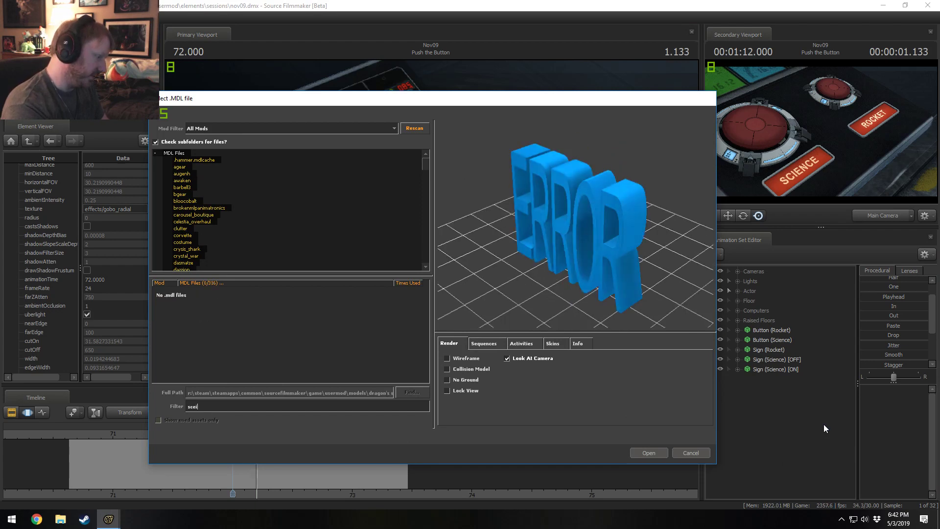
type("ience")
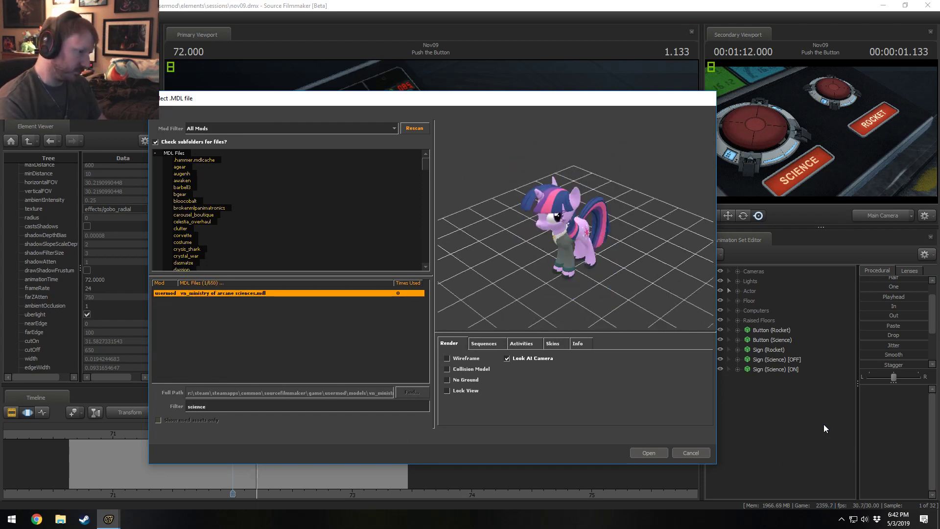
Preview the bookscience01, fwk_pyro_conscience and science bobblehead models found by the science filter.
left_click(242, 300)
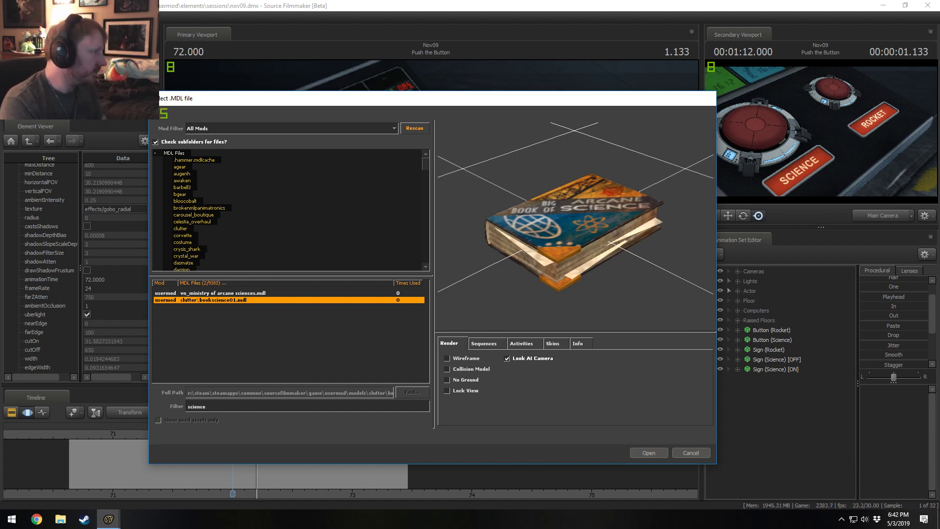
left_click(174, 153)
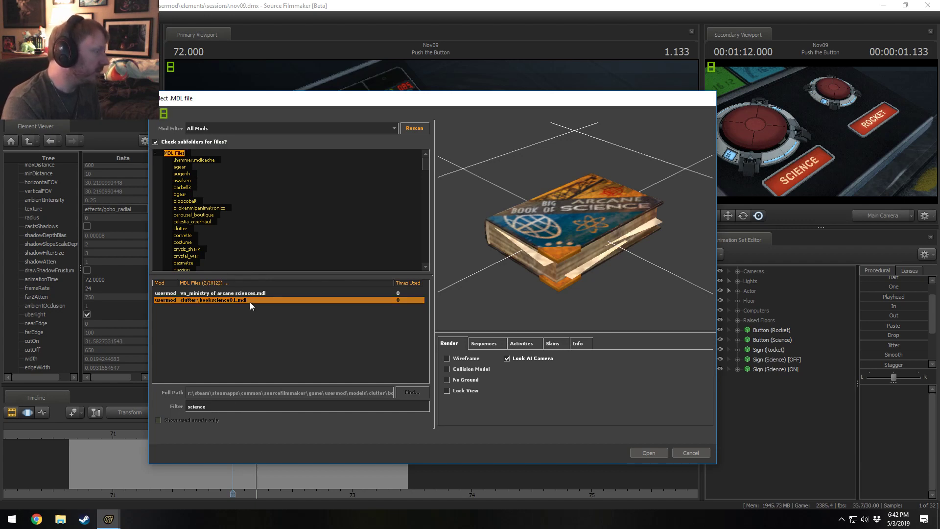
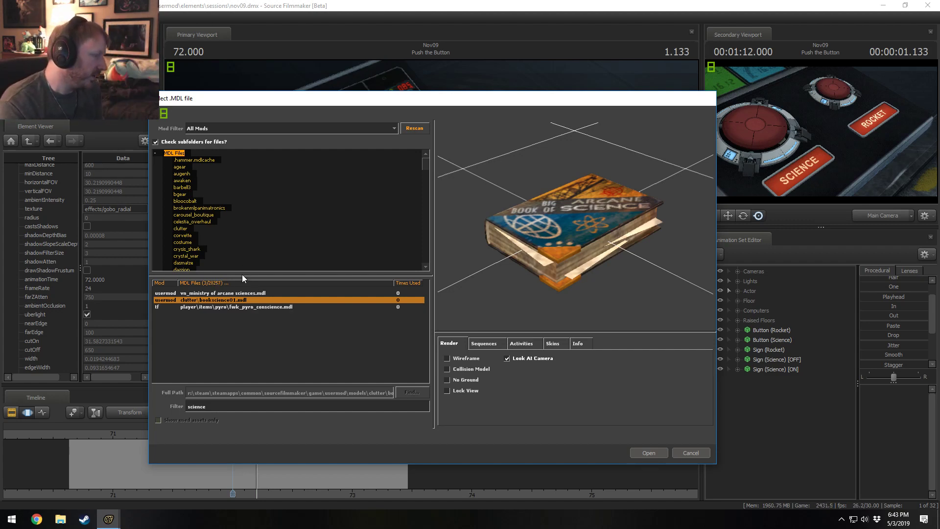
left_click(236, 307)
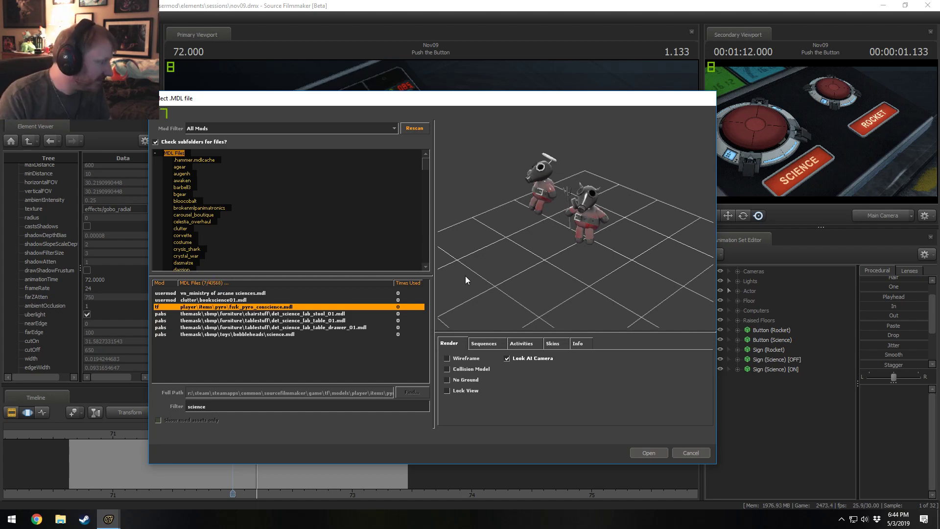
left_click(298, 334)
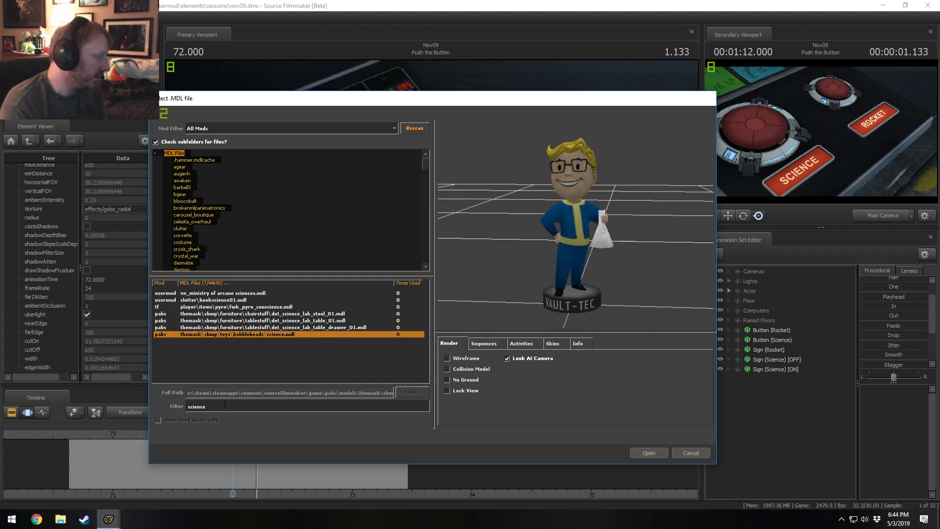
Filter the models by "equipment" and inspect the de_nuke equipment1 and equipment2 models from different angles.
double_click(203, 409)
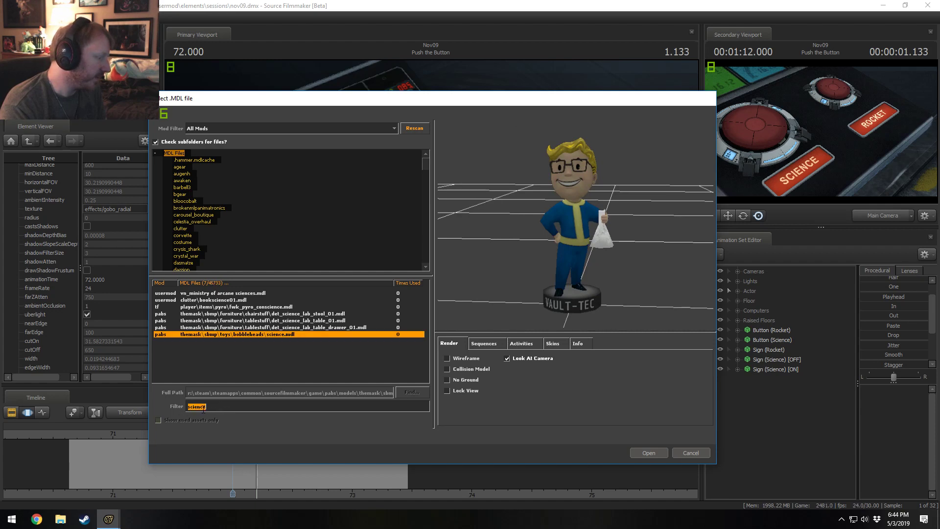
left_click(228, 404)
left_click_drag(257, 407, 173, 406)
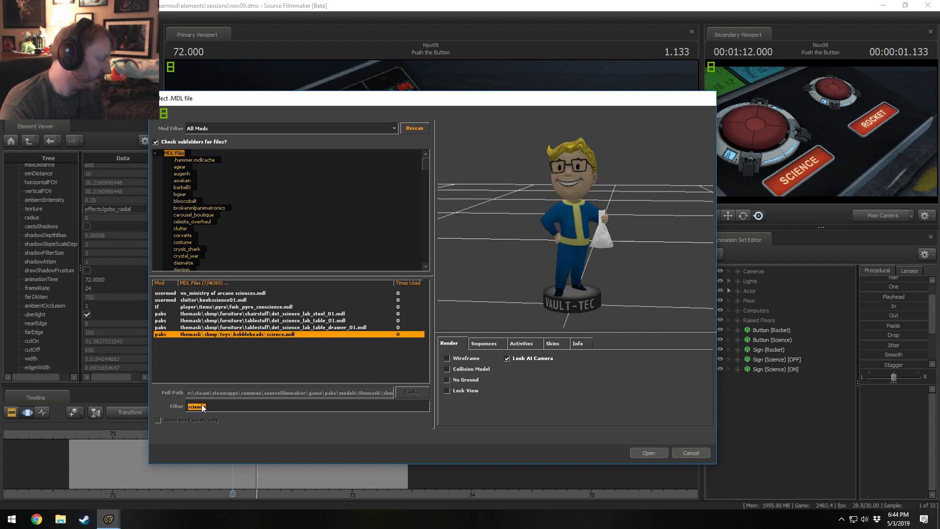
type("equipme")
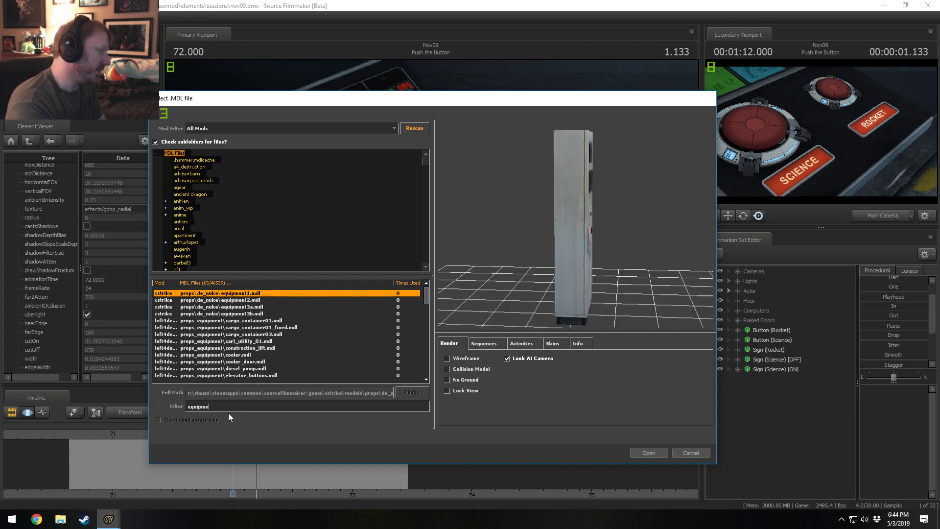
key("Down")
key("Down")
key("Down")
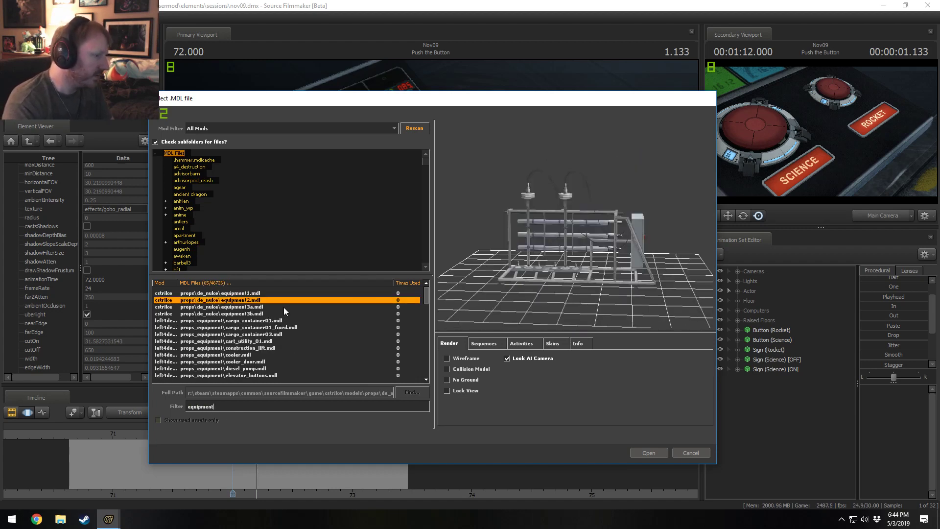
key("Up")
key("Up")
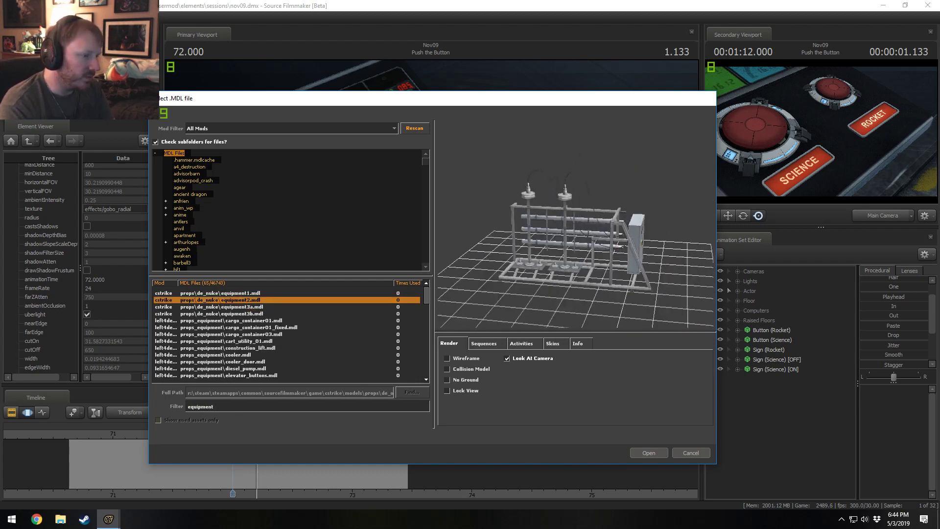
mouse_move(576, 225)
left_mouse_down()
mouse_move(632, 225)
mouse_move(578, 226)
left_mouse_up()
right_click_drag(578, 226, 578, 186)
left_click_drag(577, 216, 592, 191)
key("Down")
key("Down")
key("Down")
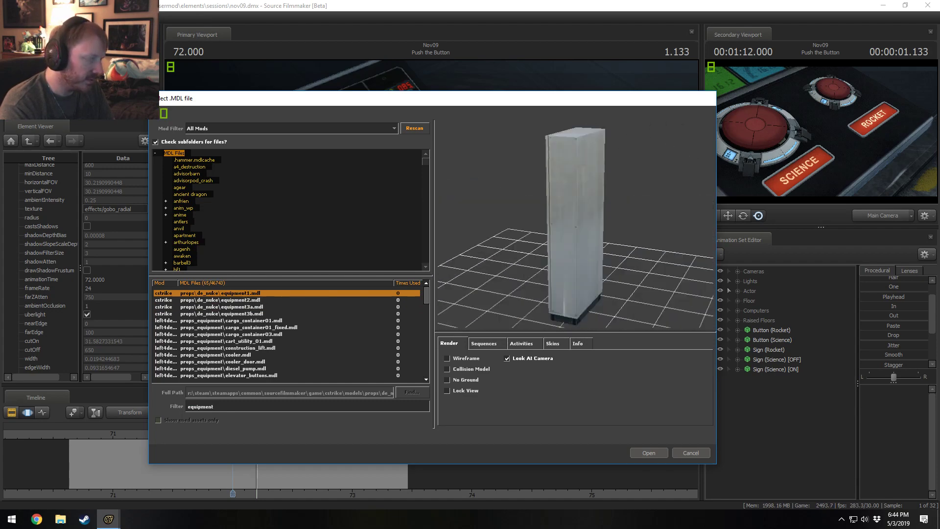
Preview the equipment props from the cargo containers through the cooler and diesel pump to the fountain drinks machine.
key("Down")
key("Down")
key("Down")
key("Down")
key("Down")
key("Down")
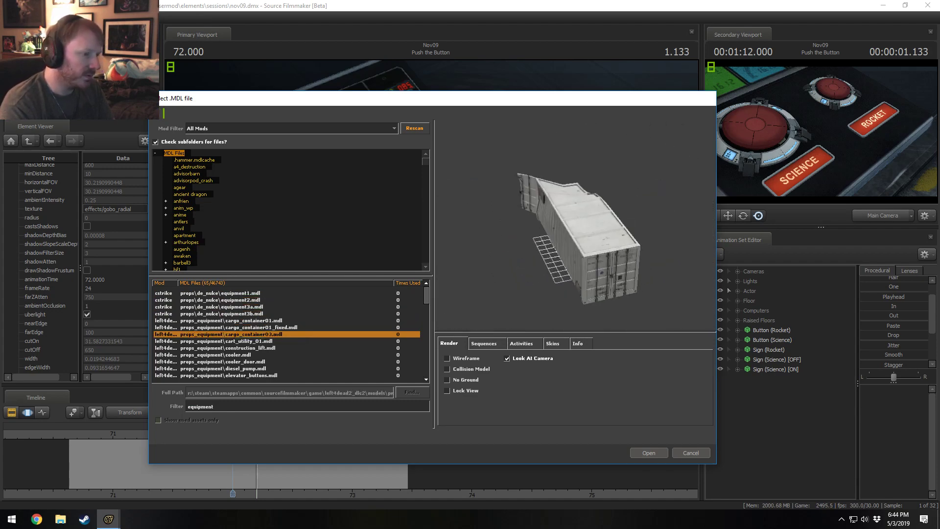
key("Up")
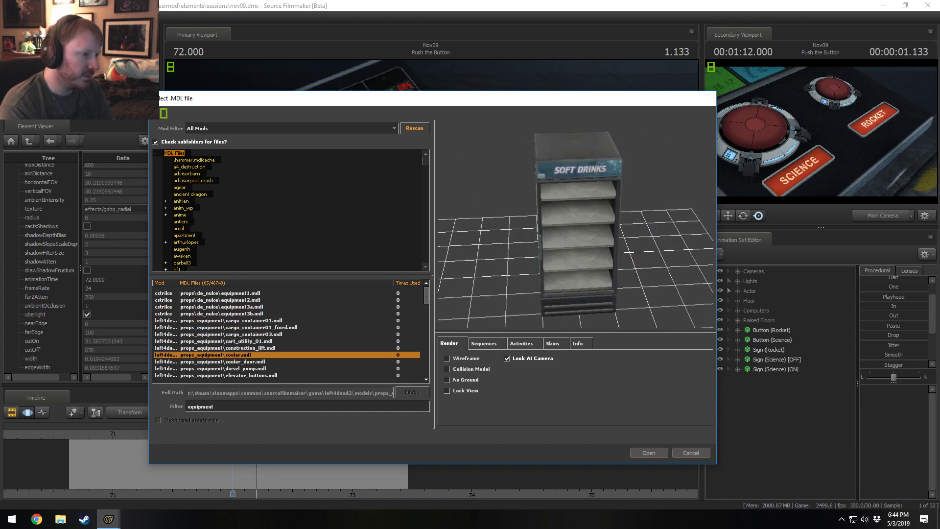
key("Down")
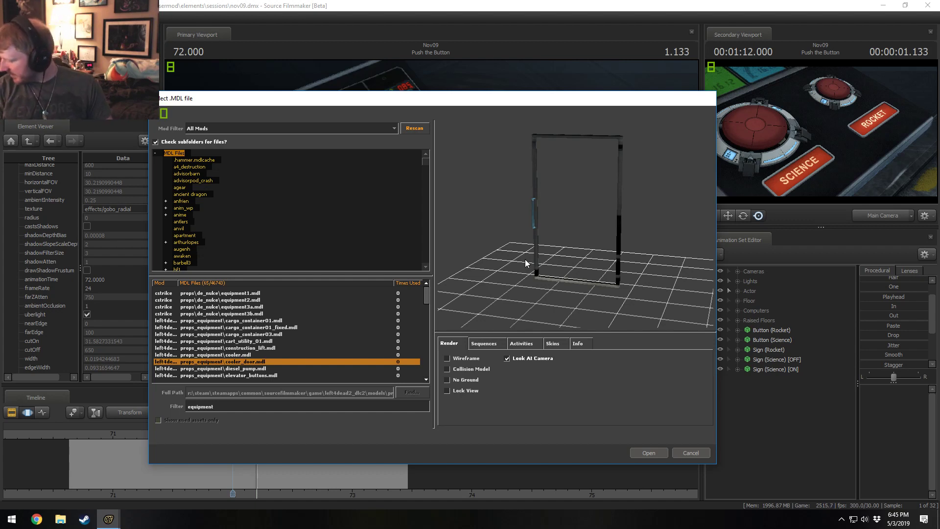
key("Down")
key("Down")
key("Down")
key("Down")
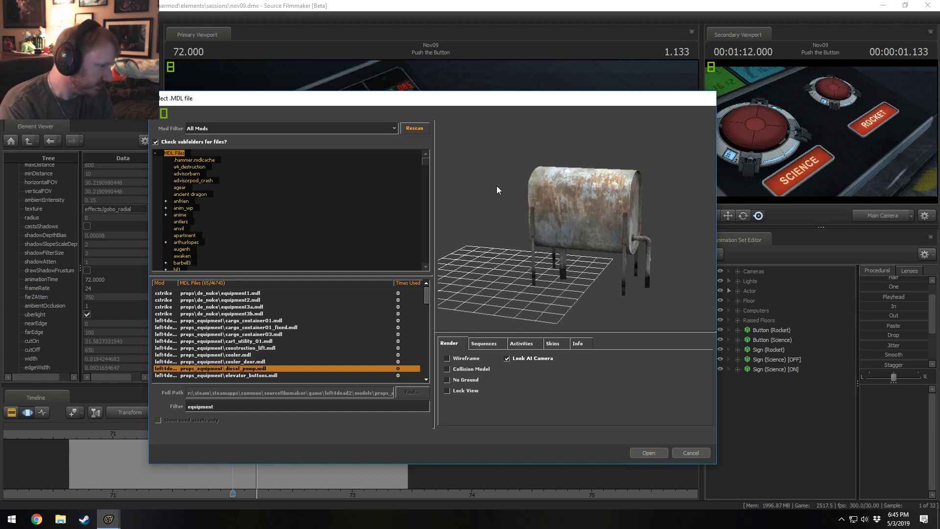
key("Down")
key("Down")
key("Down")
key("Down")
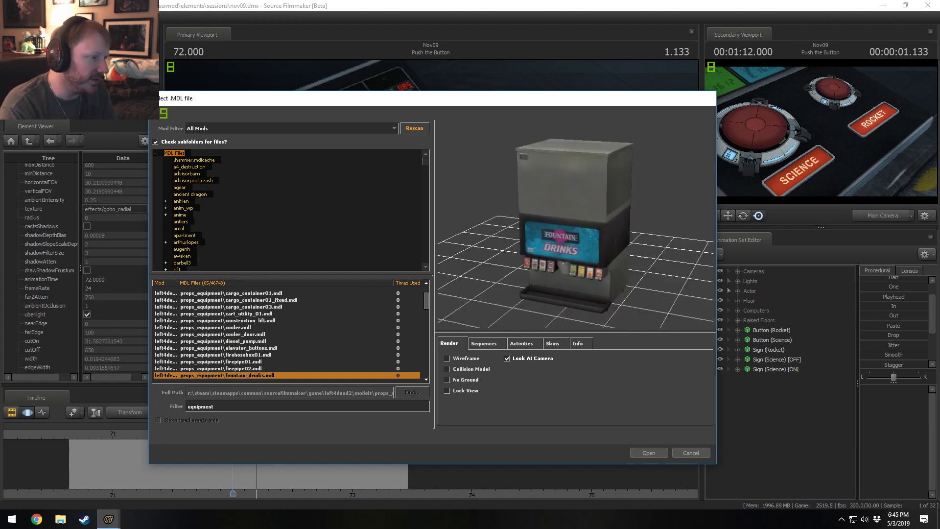
Preview the gas pump models and their numbered parts, continuing to the intercom.
key("Down")
key("Down")
key("Down")
key("Down")
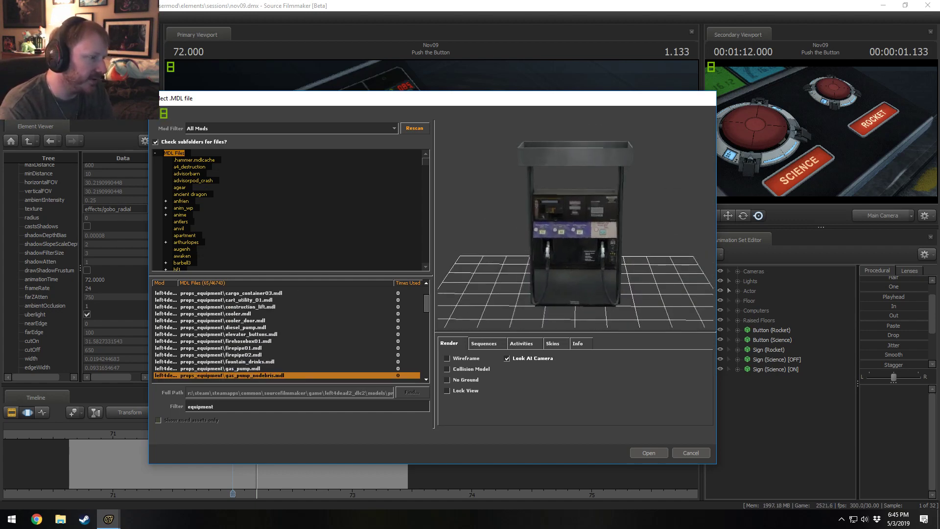
key("Down")
key("Down")
key("Down")
key("Down")
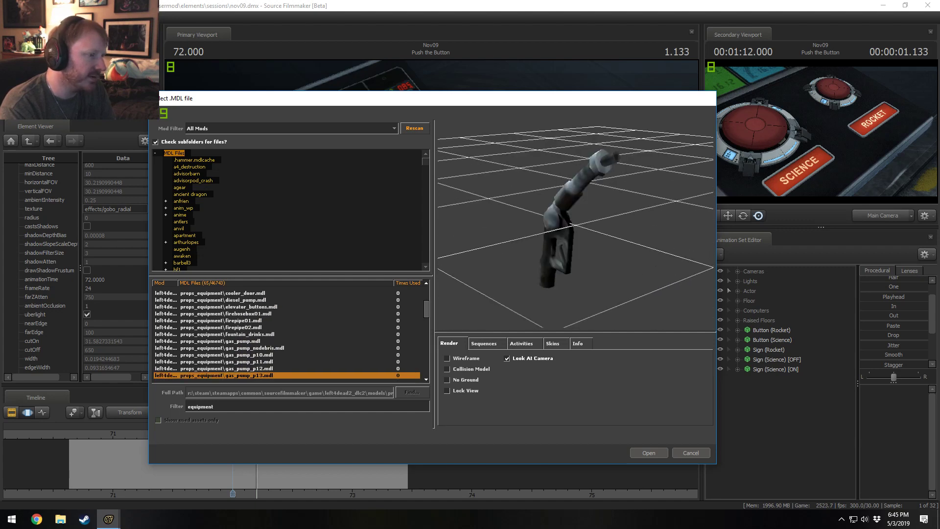
key("Down")
key("Down")
key("Down")
key("Down")
key("Down")
key("Down")
key("Down")
key("Down")
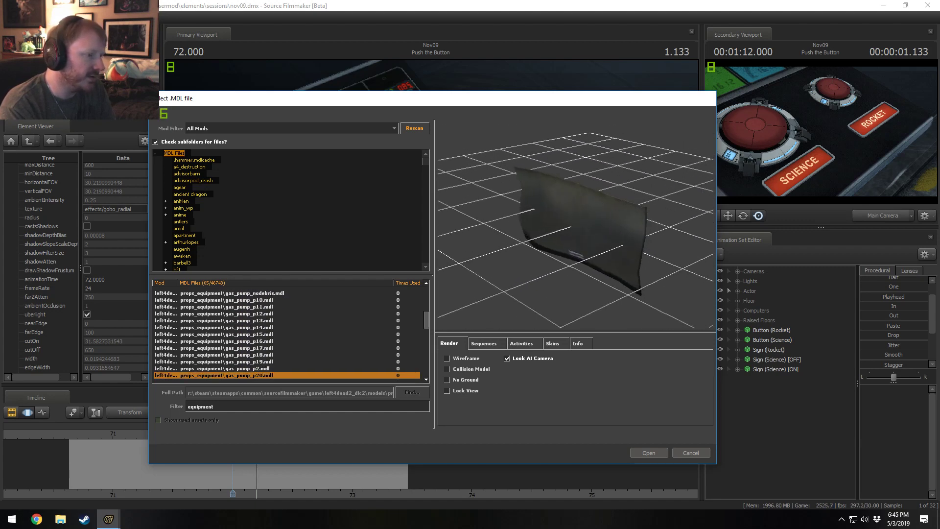
key("Down")
key("Down")
key("Down")
key("Down")
key("Down")
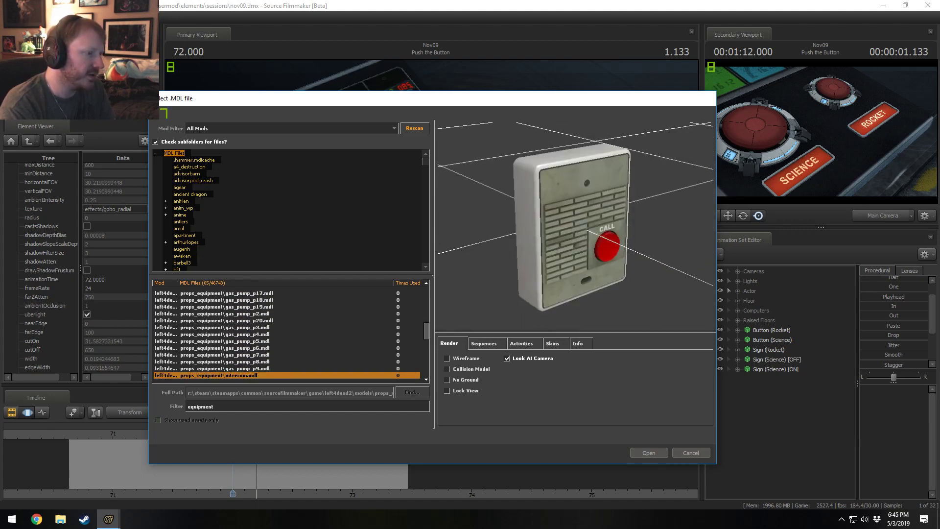
Preview the irrigation system, floodlight, ladder, phone booth and scaffolding models, continuing to the security desk.
key("Down")
key("Down")
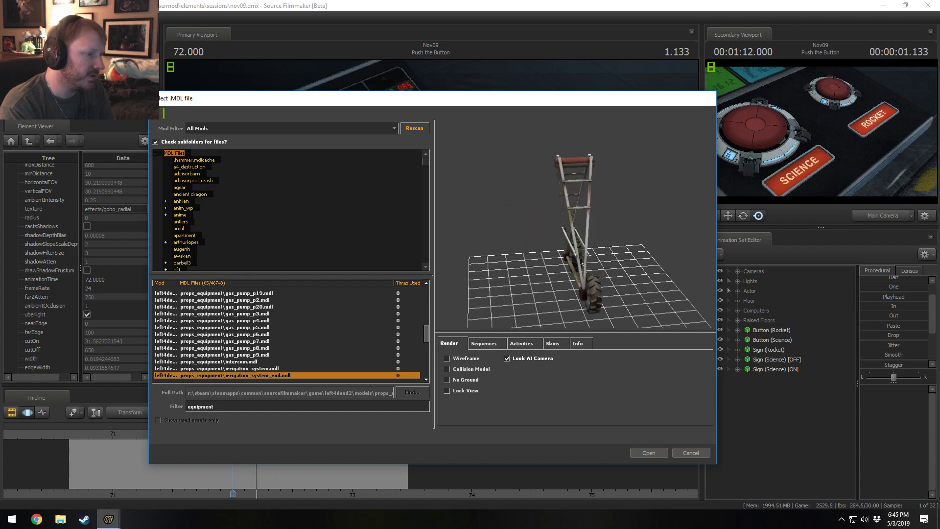
key("Down")
key("Down")
key("Down")
key("Down")
key("Down")
key("Down")
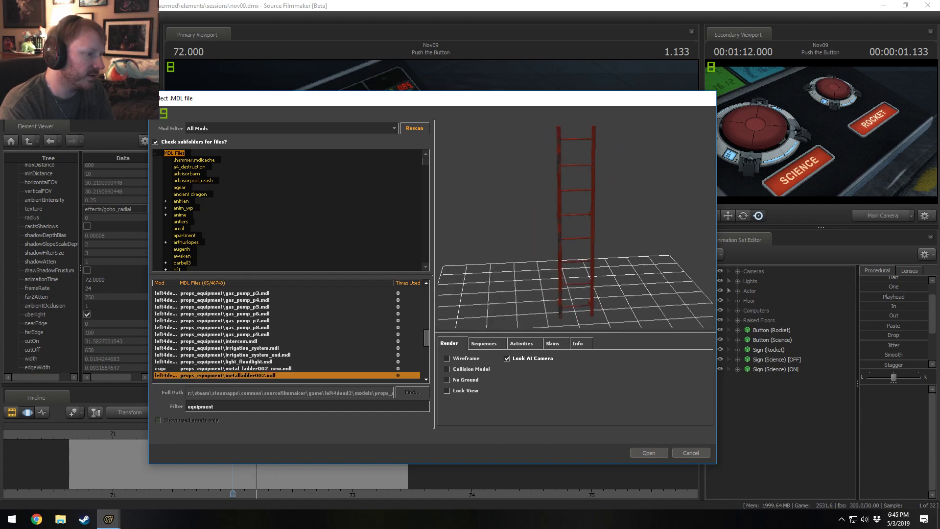
key("Down")
key("Down")
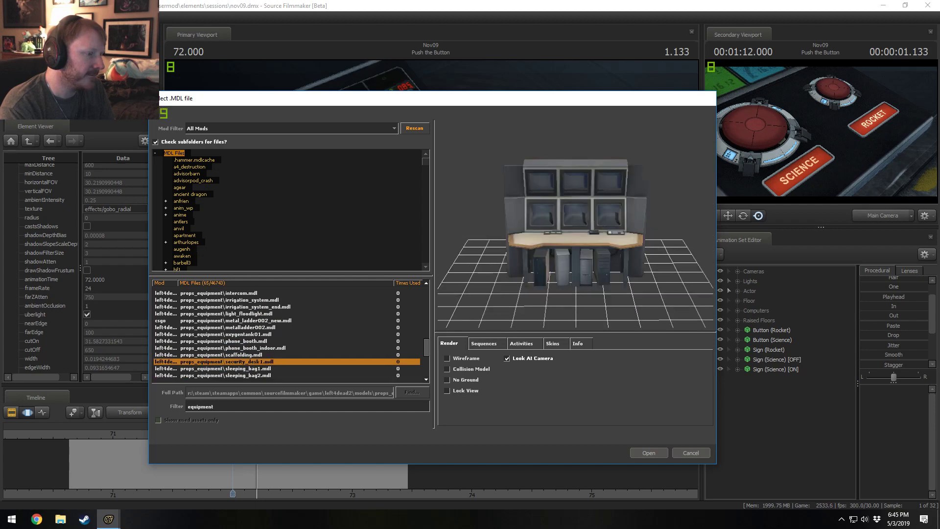
Preview the remaining equipment models, from the sleeping bags and snack machines to the mk_measure_equipment_01 device.
key("Down")
key("Down")
key("Down")
key("Down")
key("Down")
key("Down")
key("Down")
key("Down")
key("Down")
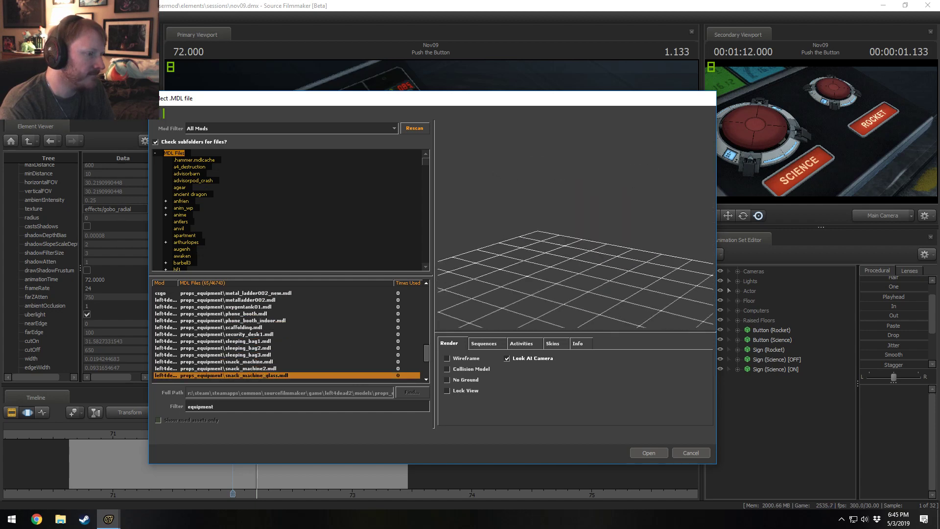
key("Up")
key("Up")
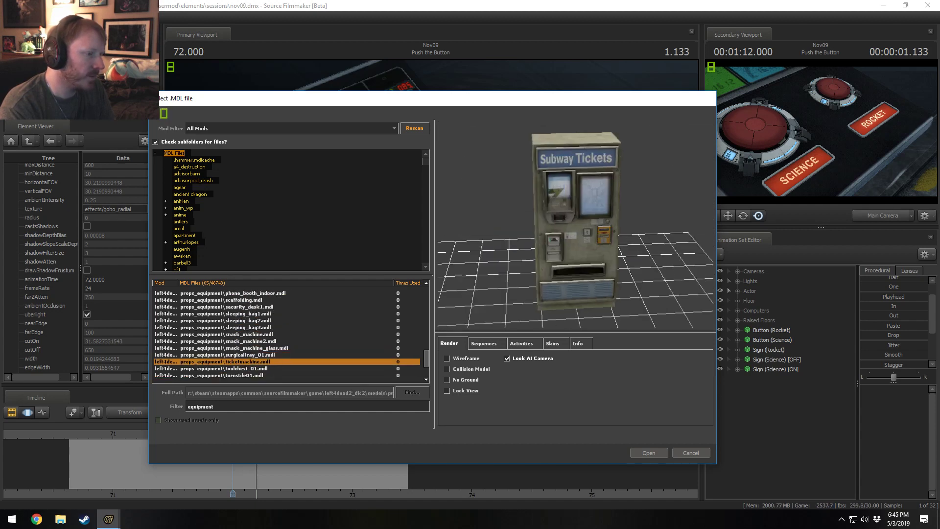
key("Down")
key("Down")
key("Down")
key("Down")
key("Down")
key("Down")
key("Down")
key("Down")
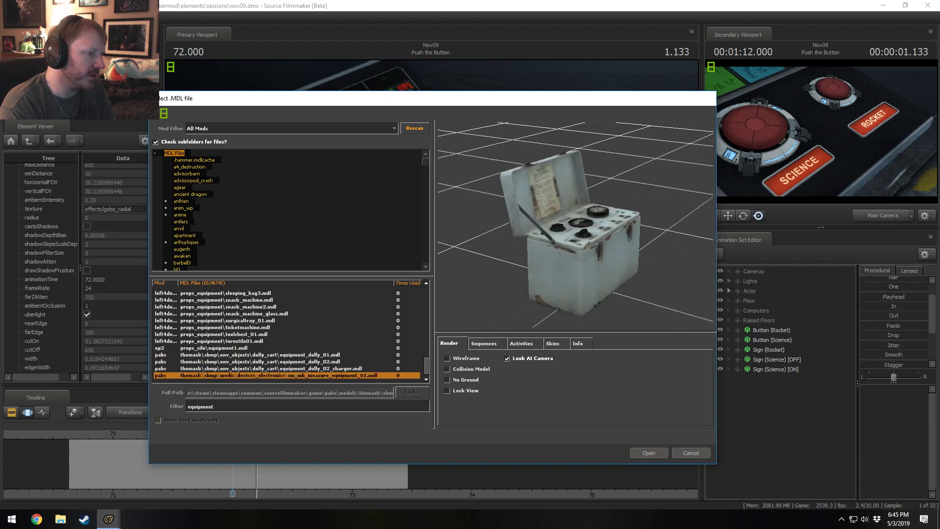
Filter the models by "computer" and preview the results from the monitor gibs to the computer_caseb model.
left_click_drag(237, 407, 160, 409)
type("computer")
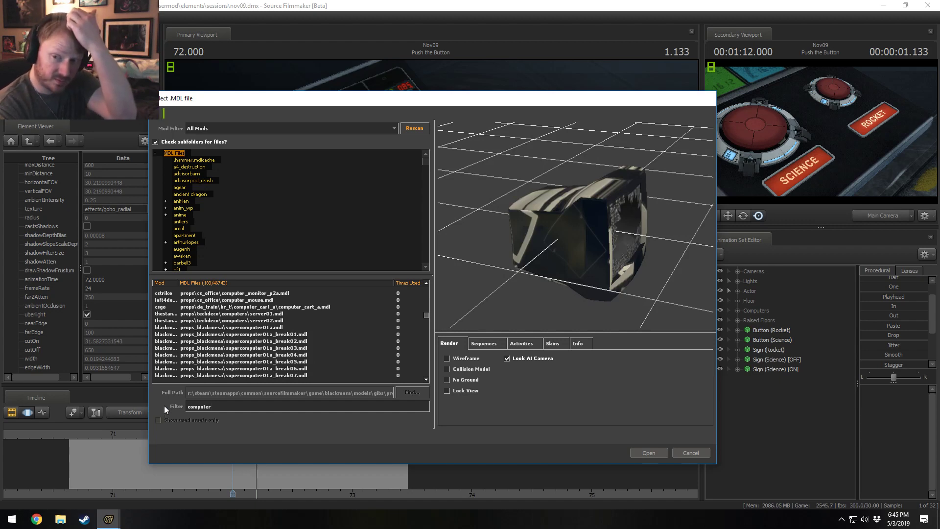
scroll(287, 338, "up", 17)
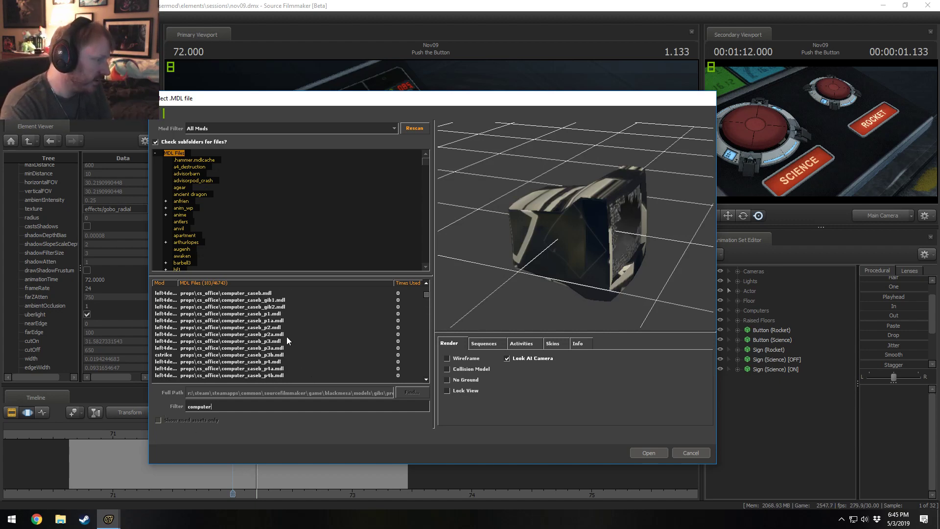
key("Down")
key("Down")
key("Down")
key("Down")
key("Down")
key("Down")
key("Down")
key("Down")
key("Down")
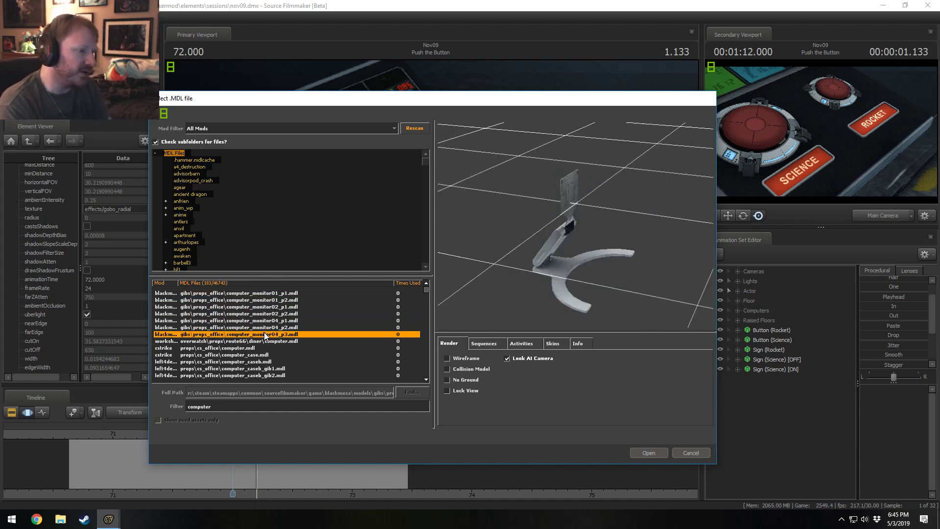
key("Down")
key("Down")
key("Down")
key("Down")
key("Down")
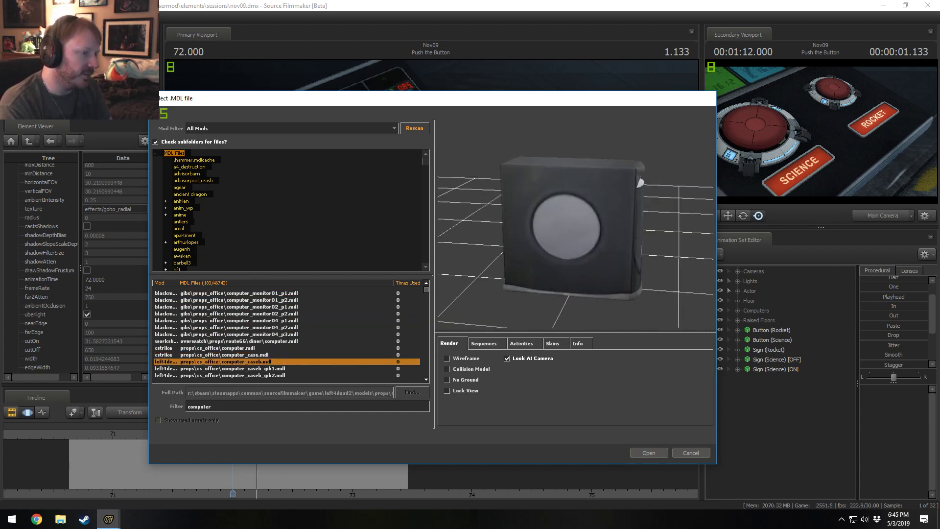
Preview the computer_caseb gibs and numbered case parts, continuing to computer_caseb_p6b.
key("Down")
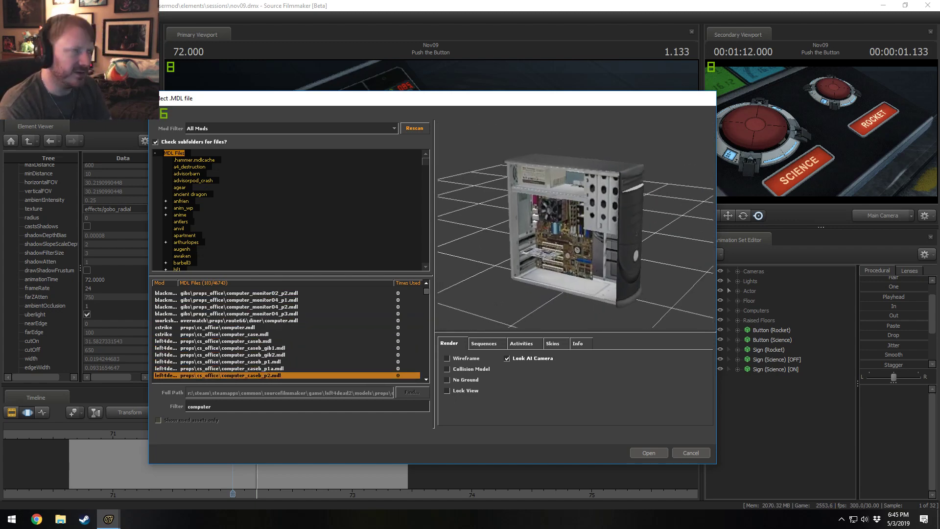
key("Down")
key("Down")
key("Down")
key("Down")
key("Down")
key("Down")
key("Down")
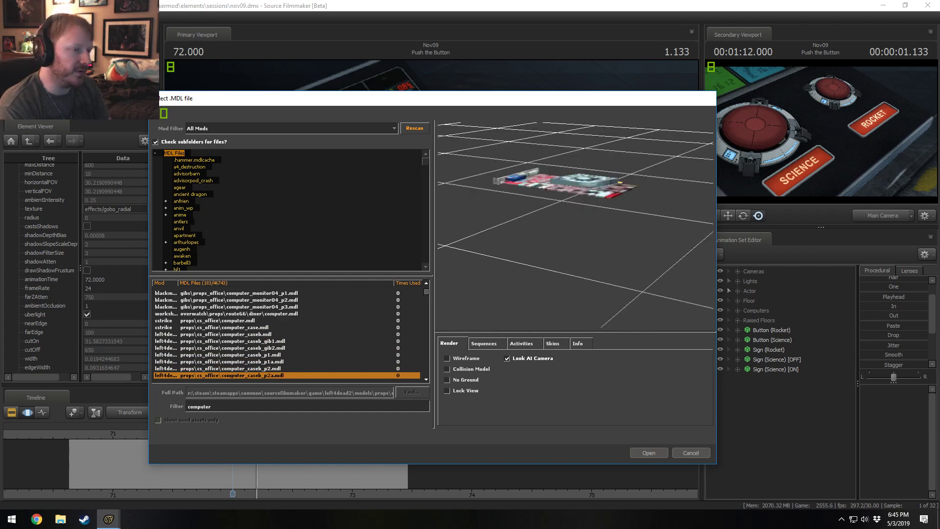
key("Down")
key("Down")
key("Down")
key("Down")
key("Down")
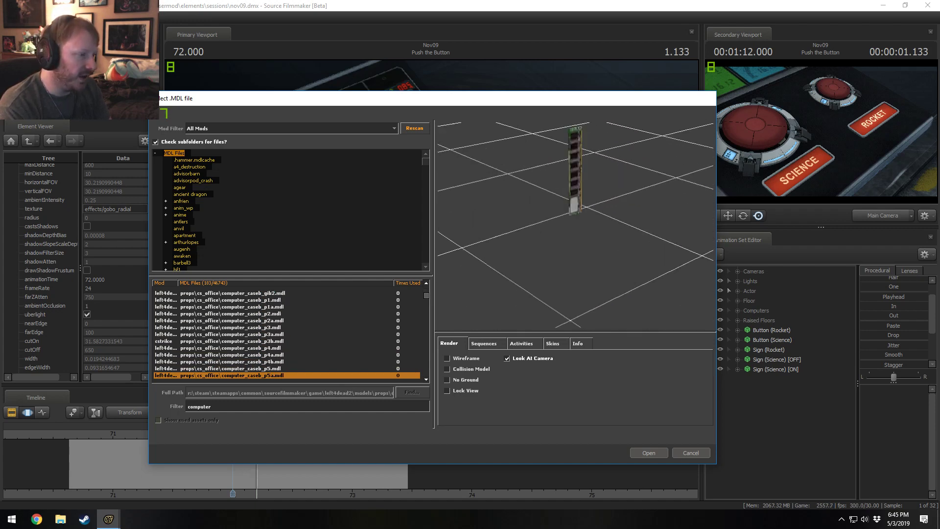
key("Down")
key("Down")
key("Down")
key("Down")
key("Down")
key("Down")
key("Down")
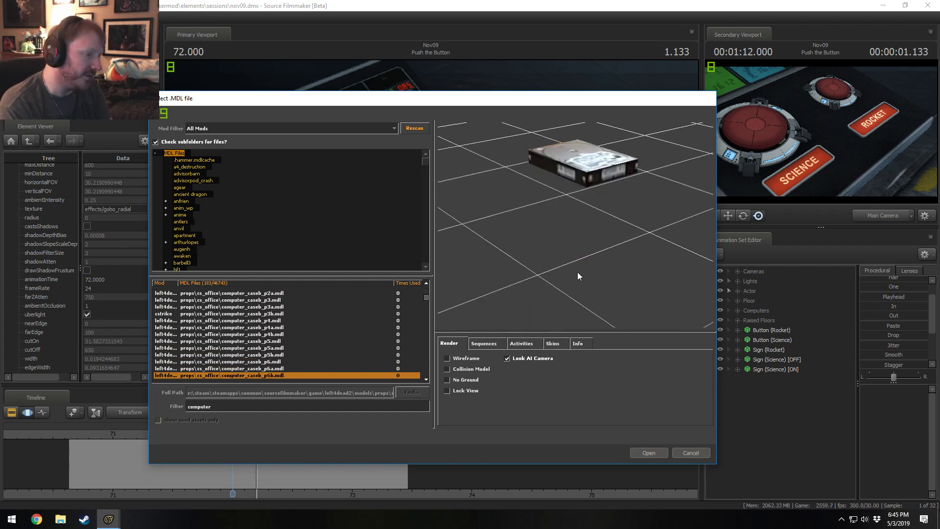
Preview the remaining computer_caseb parts, the computer_keyboard model and its pieces, continuing to computer_keyboard_p2b.
key("Down")
key("Down")
key("Down")
key("Down")
key("Down")
key("Down")
key("Down")
key("Down")
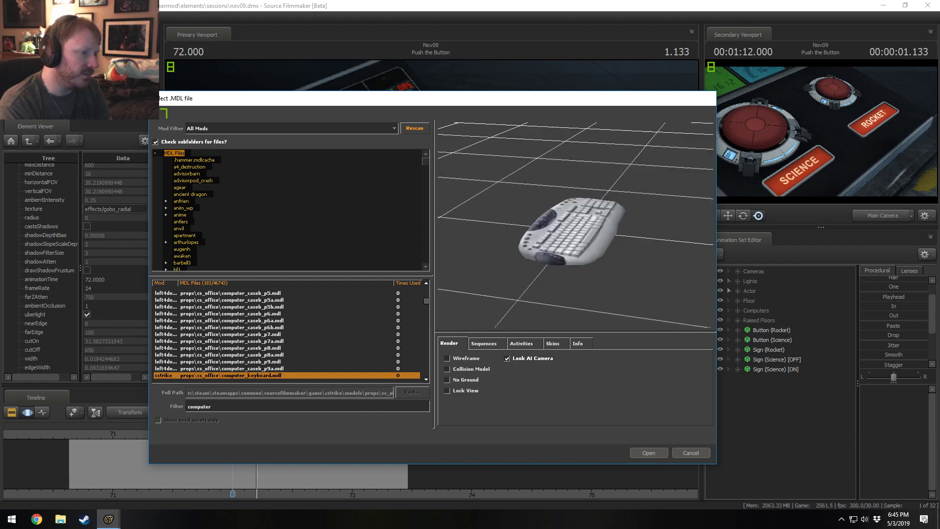
key("Down")
key("Down")
key("Down")
key("Down")
key("Down")
key("Down")
key("Down")
key("Down")
key("Down")
key("Down")
key("Down")
key("Down")
key("Down")
key("Down")
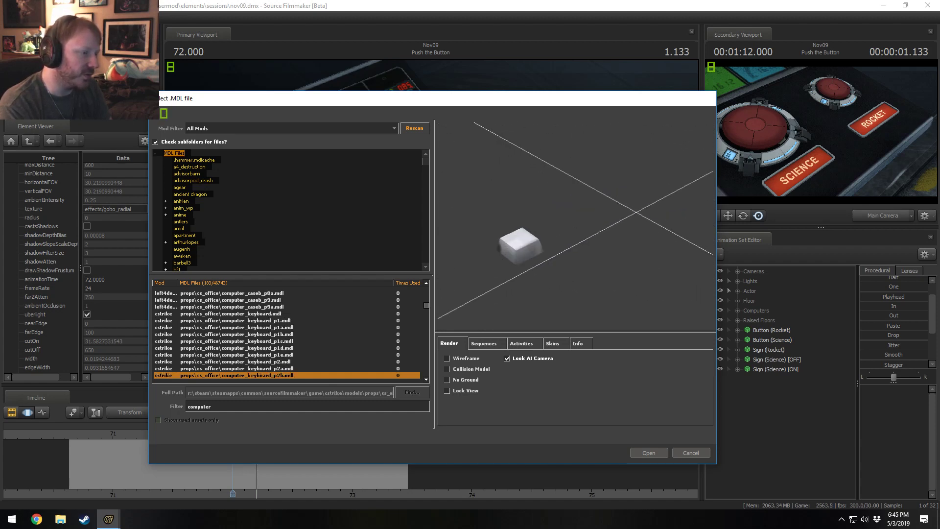
Preview the cs_office monitors and mouse, computer cart, techdeco servers and supercomputer01a pieces, continuing to supercomputer01a_break09.
key("Down")
key("Down")
key("Down")
key("Down")
key("Down")
key("Down")
key("Down")
key("Down")
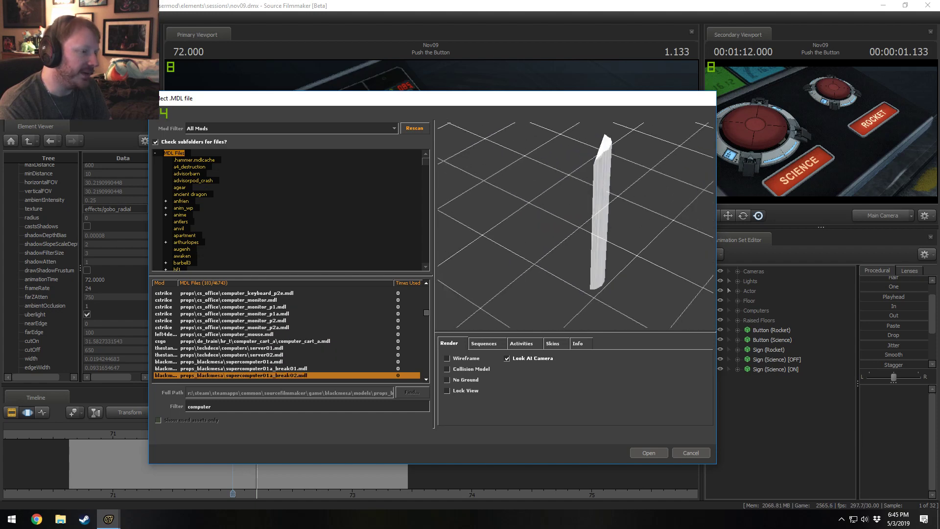
key("Down")
key("Down")
key("Down")
key("Down")
key("Down")
key("Down")
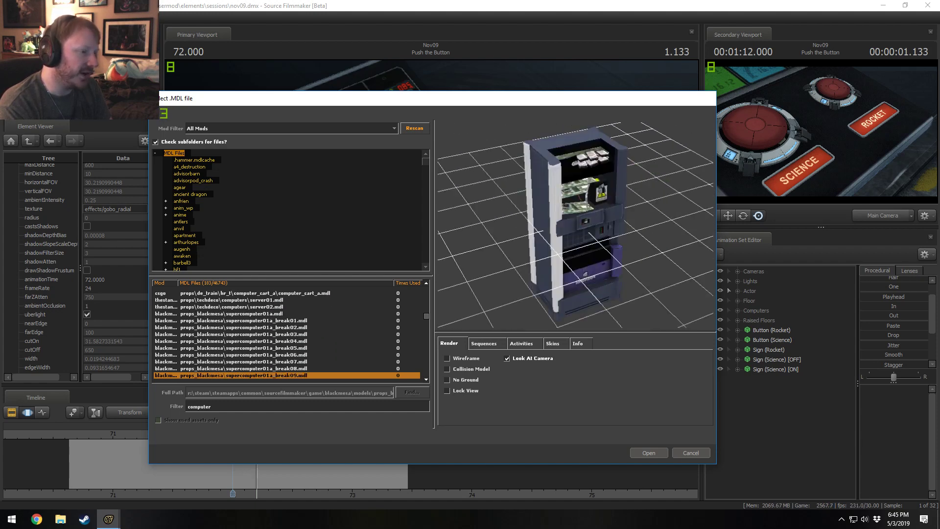
Preview the supercomputer01b and supercomputer01c models and their break pieces, continuing to wallcomputer.
key("Down")
key("Down")
key("Down")
key("Down")
key("Down")
key("Down")
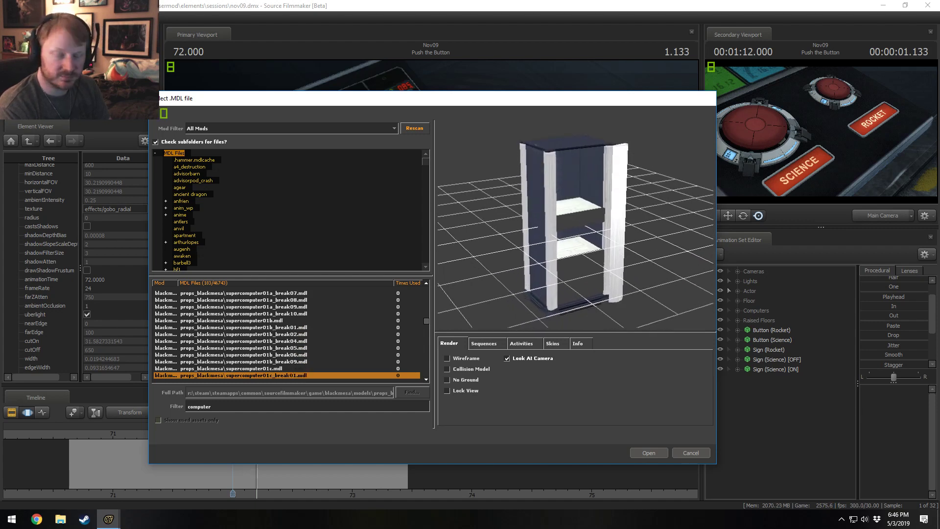
key("Down")
key("Down")
key("Down")
key("Down")
key("Down")
key("Down")
key("Down")
key("Down")
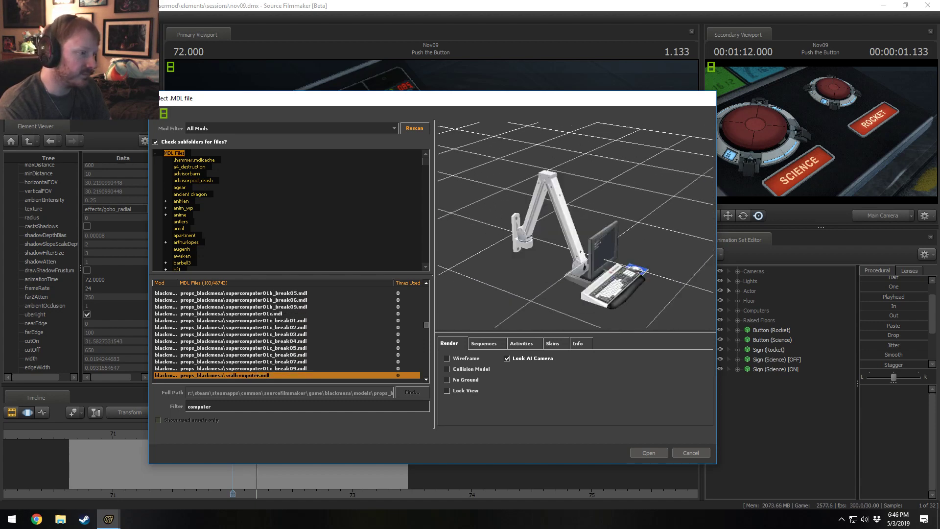
Preview the medic computer cabinet, interior monitors and industrial computers, continuing to moon_interior_computer02.
key("Down")
key("Down")
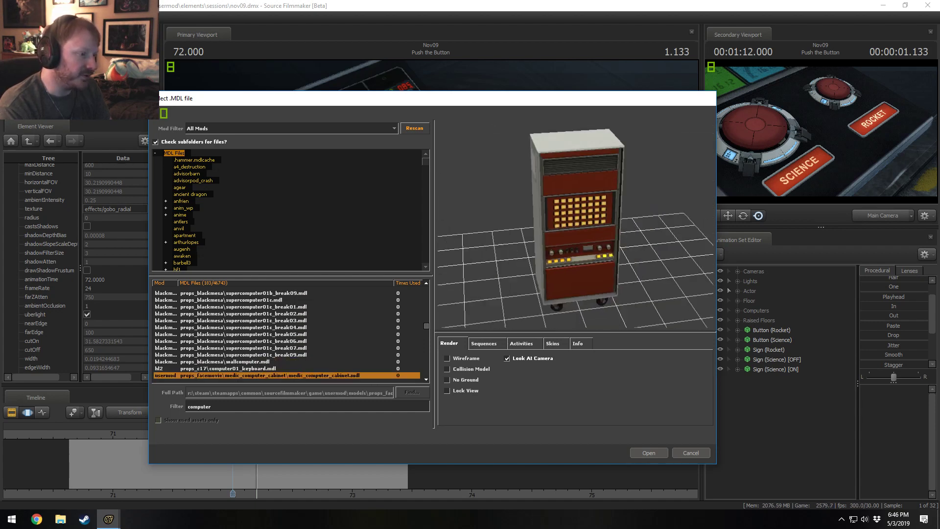
key("Down")
key("Down")
key("Down")
key("Down")
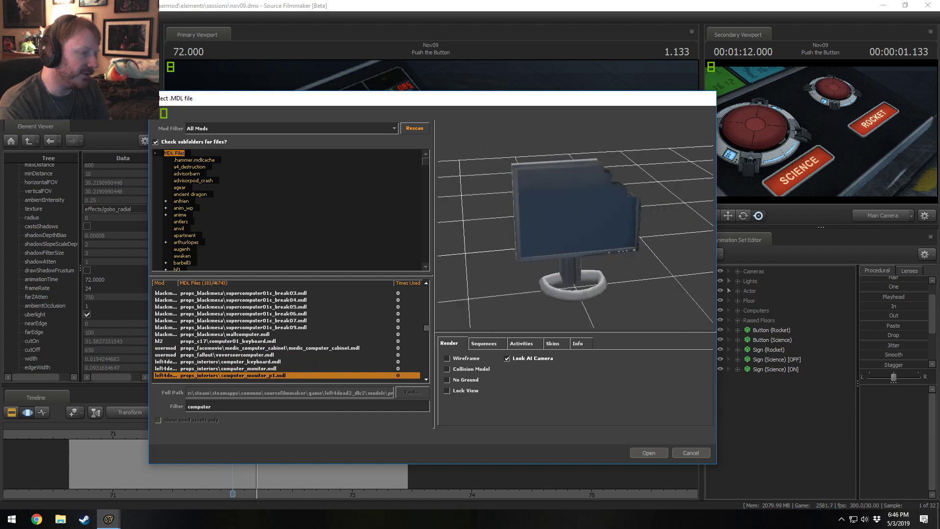
key("Down")
key("Down")
key("Down")
key("Down")
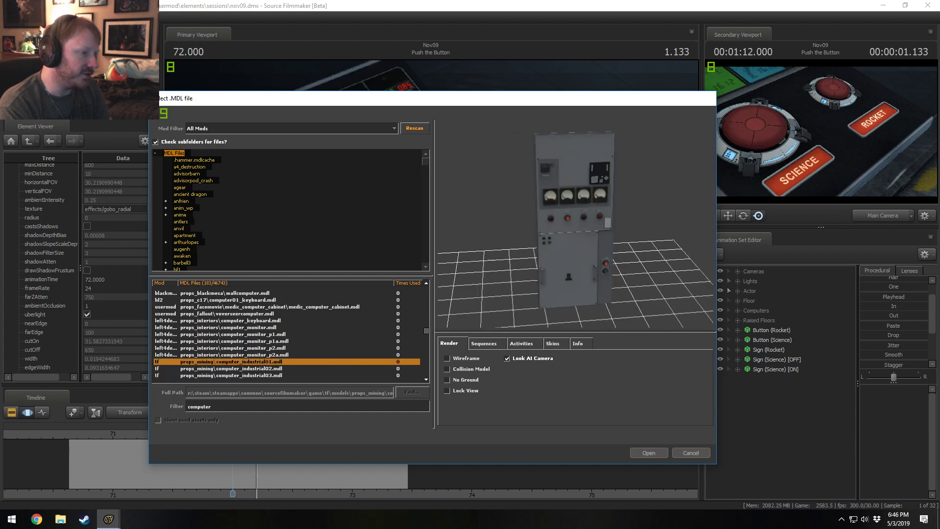
key("Down")
key("Down")
key("Down")
key("Down")
key("Down")
key("Down")
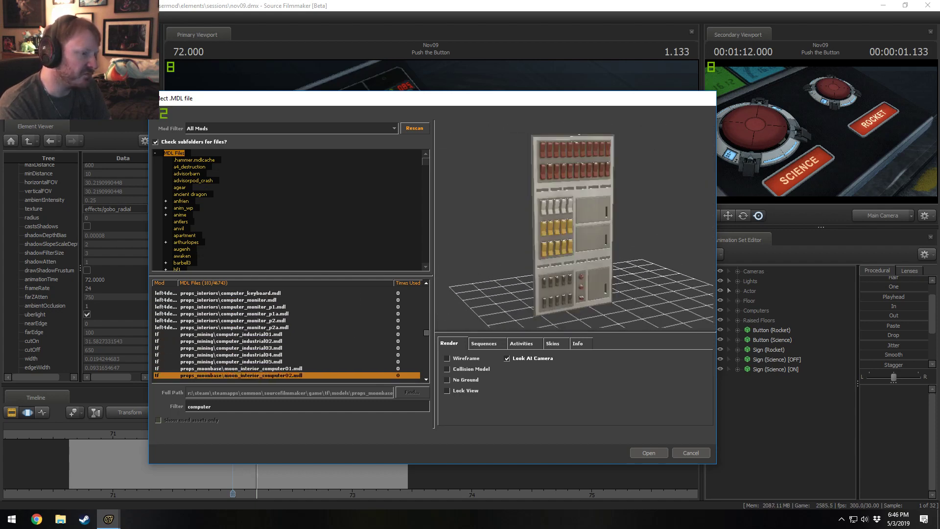
Preview the remaining moon interior computers and the props_office computers, cabinets and desktops, continuing to computer_keyboard02.
key("Down")
key("Down")
key("Down")
key("Down")
key("Down")
key("Down")
key("Down")
key("Down")
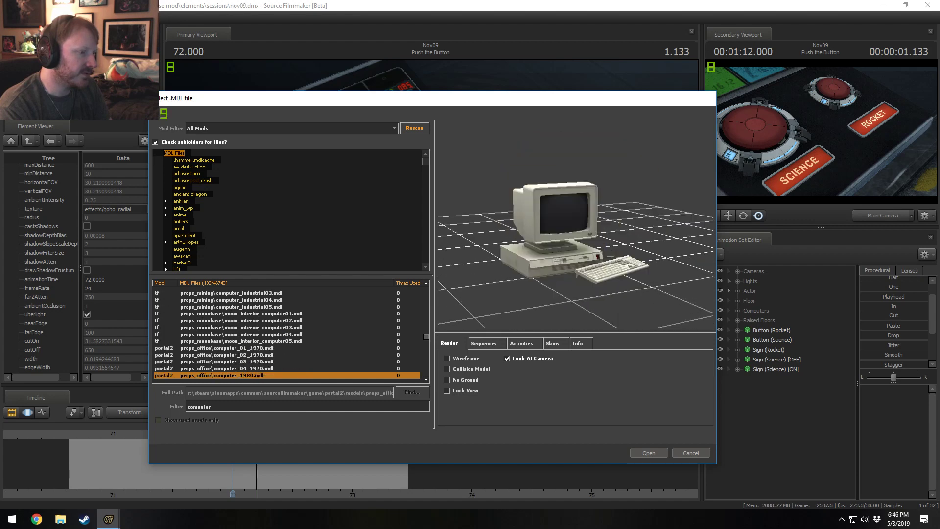
key("Down")
key("Down")
key("Down")
key("Down")
key("Down")
key("Down")
key("Down")
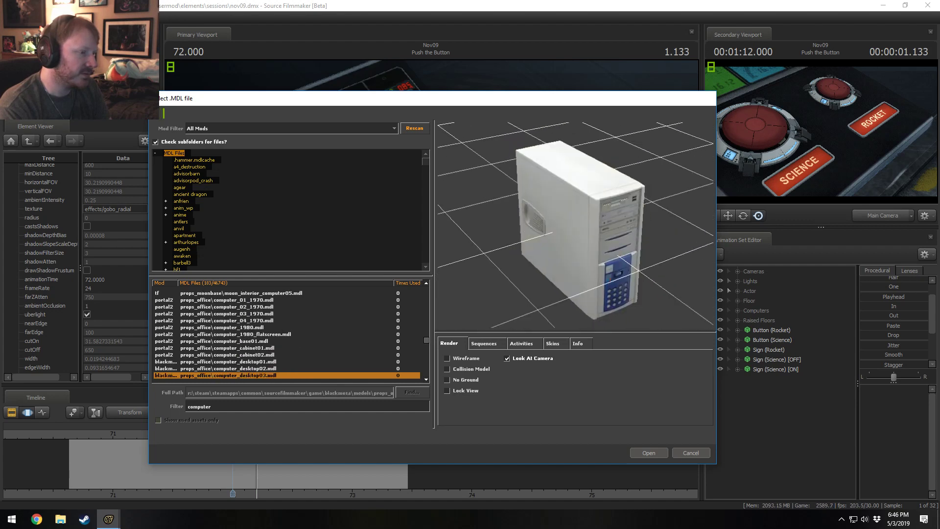
key("Down")
key("Down")
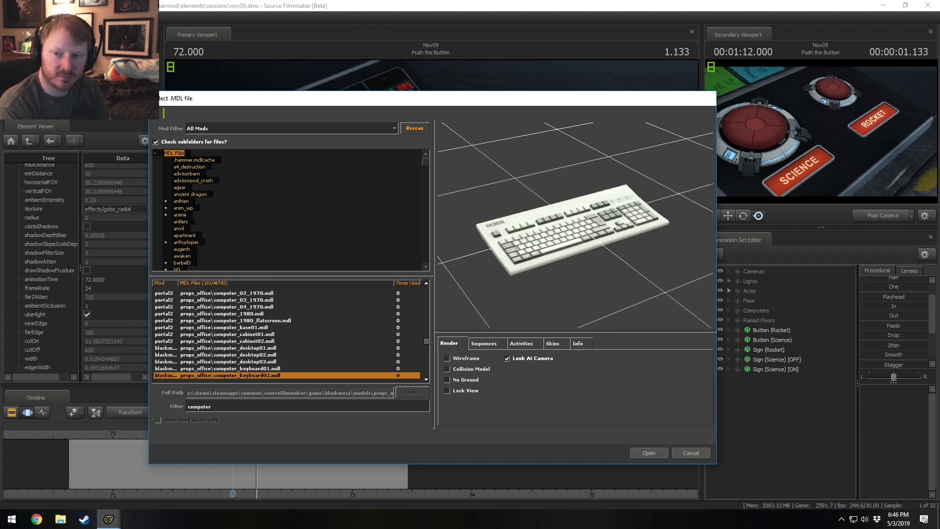
Preview the office monitors, mouse, tall computers and spytech computers, continuing to props_underground computer_1980.
key("Down")
key("Down")
key("Down")
key("Down")
key("Down")
key("Down")
key("Down")
key("Down")
key("Down")
key("Down")
key("Down")
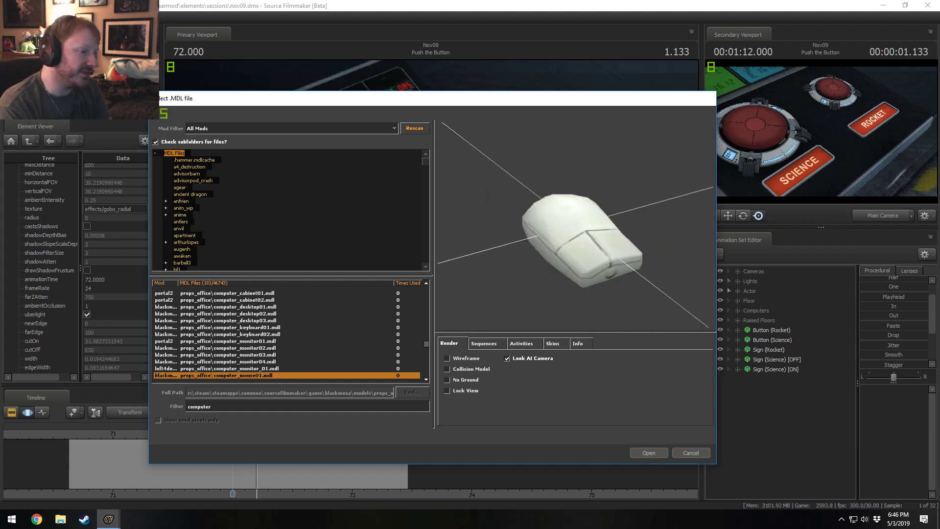
key("Down")
key("Down")
key("Down")
key("Down")
key("Down")
key("Down")
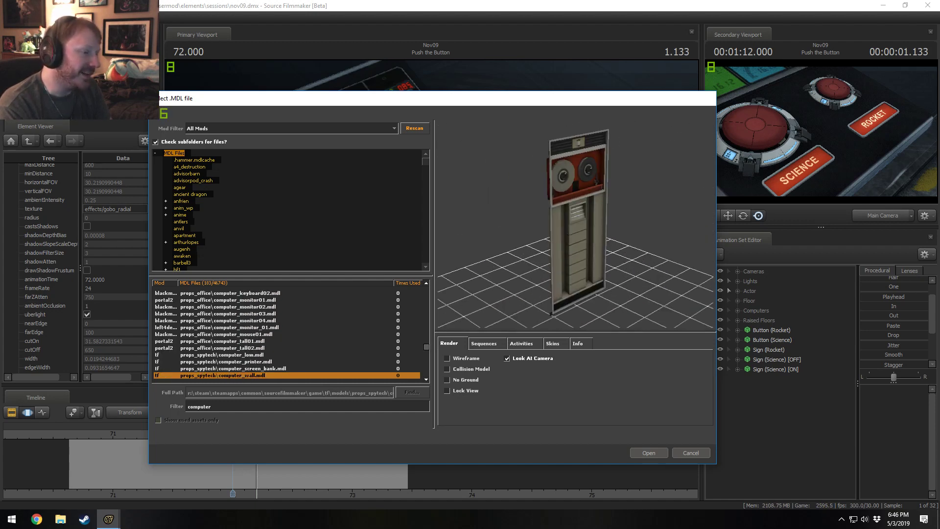
key("Down")
key("Down")
key("Down")
key("Down")
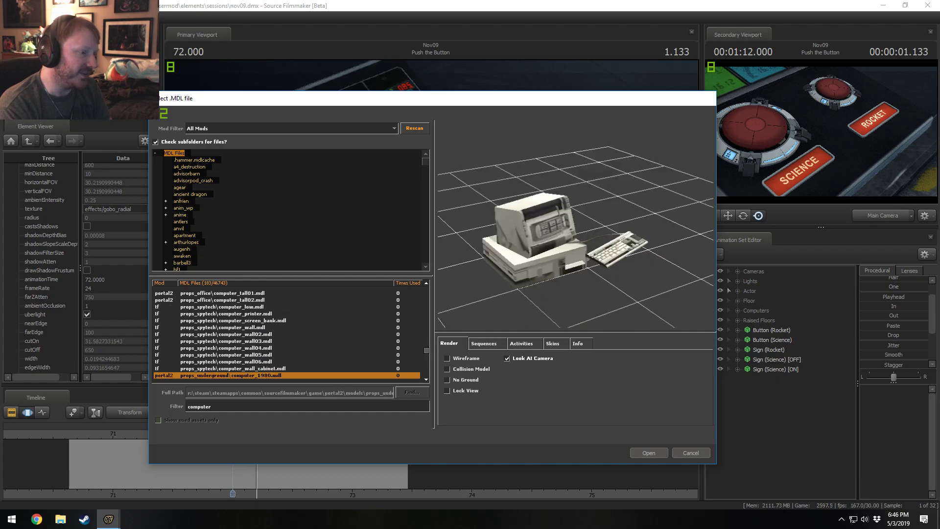
Preview the props_vtmb computer and both computer carts, continuing to the ace_computer panel models.
key("Down")
key("Down")
key("Down")
key("Down")
key("Down")
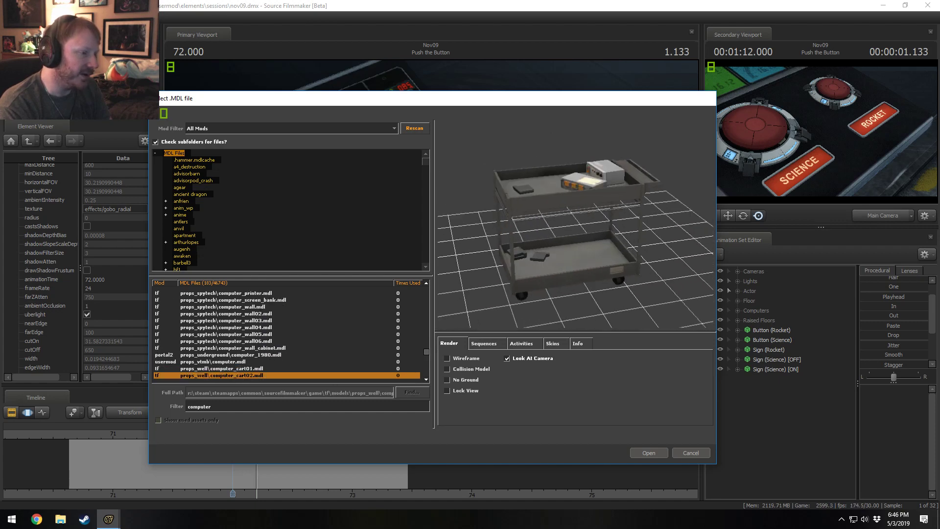
key("Up")
key("Up")
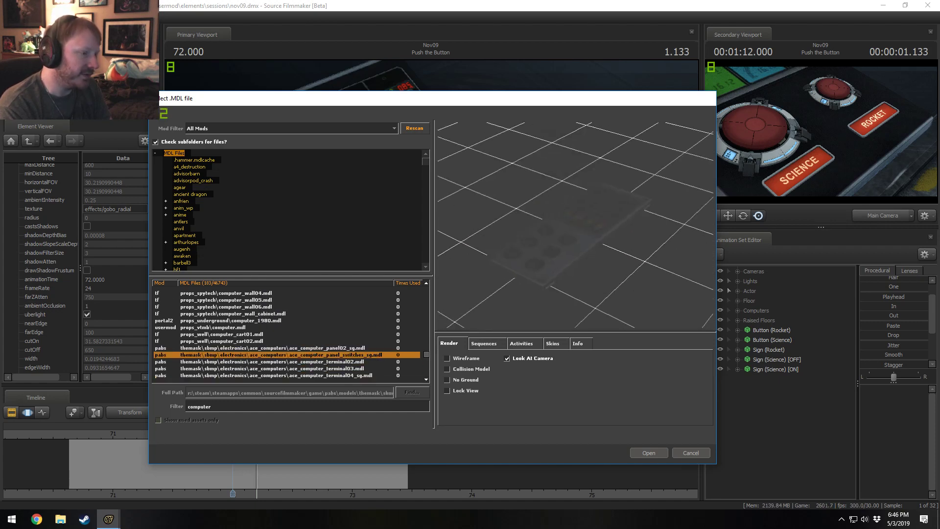
Compare ace_computer_panel02_sg with ace_computer_panel_switches_sg and add ace_computer_panel_switches_sg to the scene.
mouse_move(569, 224)
left_mouse_down()
mouse_move(587, 171)
mouse_move(568, 224)
left_mouse_up()
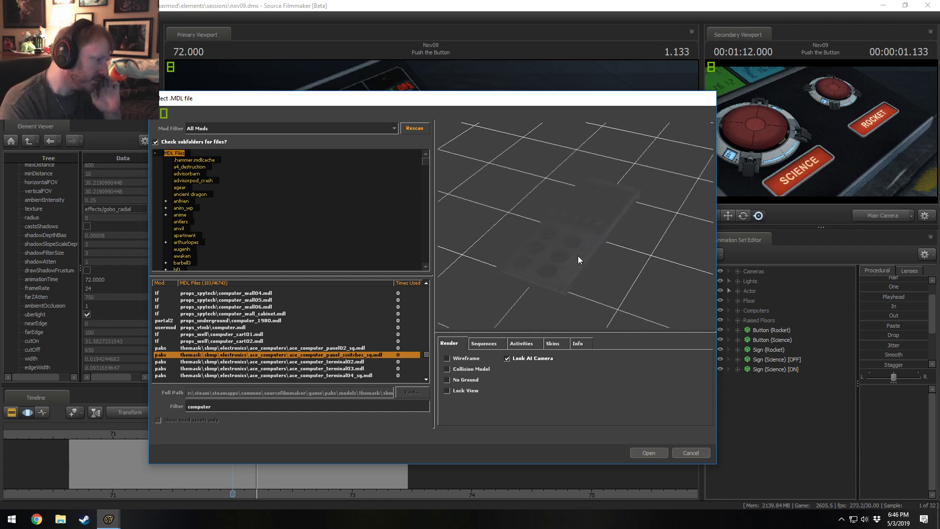
key("Up")
key("Up")
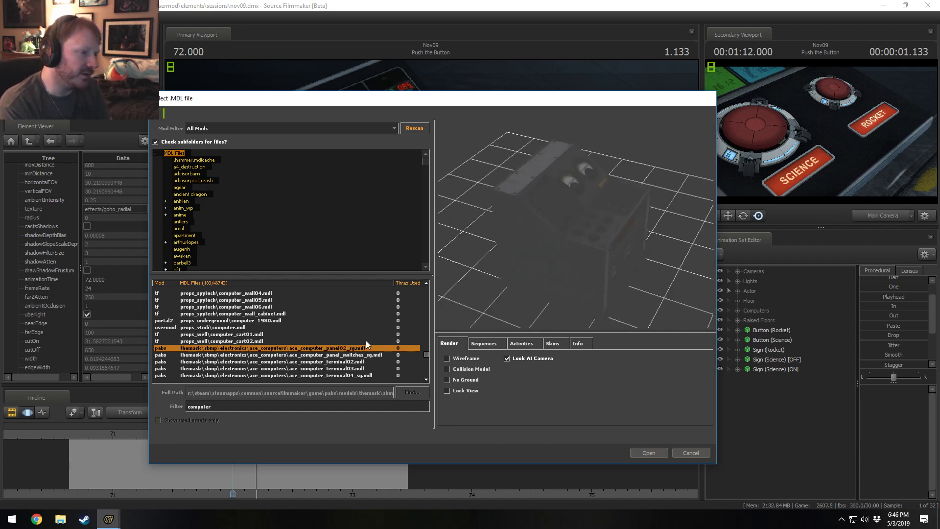
key("Down")
key("Down")
key("Down")
key("Up")
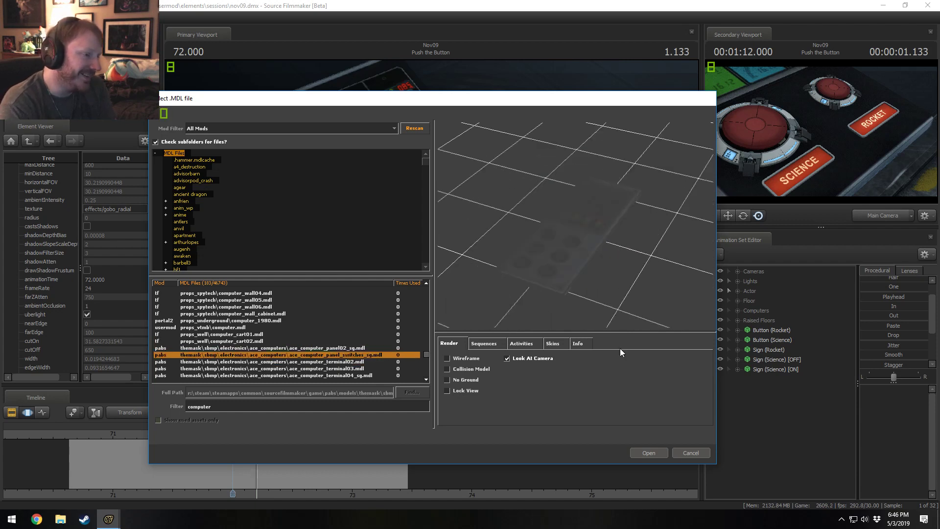
left_click(645, 453)
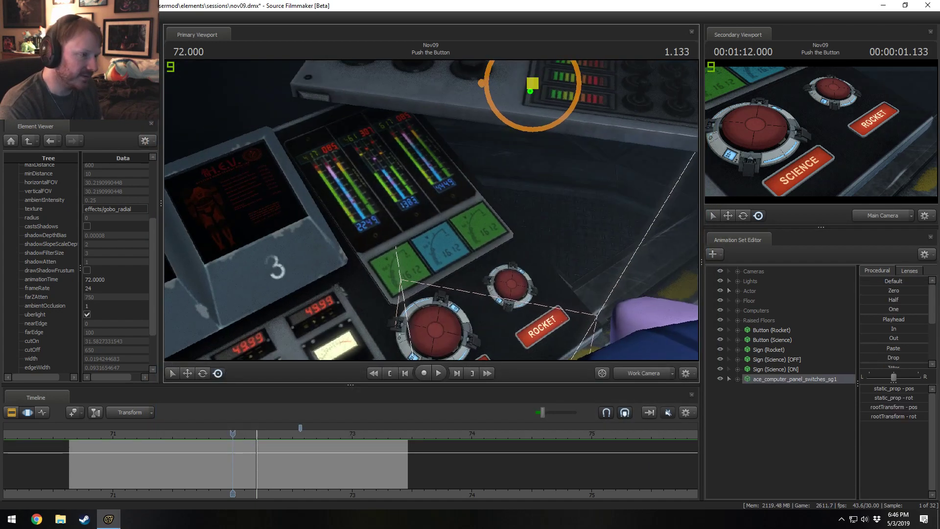
left_click_drag(431, 210, 444, 162)
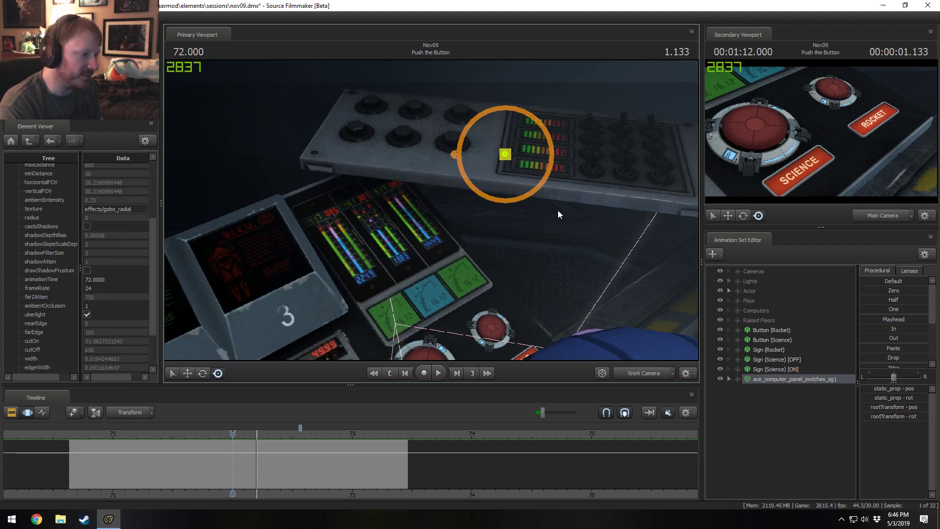
Try adding a scale control to the switch panel's static_prop transform and reducing its scale.
left_click(729, 378)
left_click(745, 388)
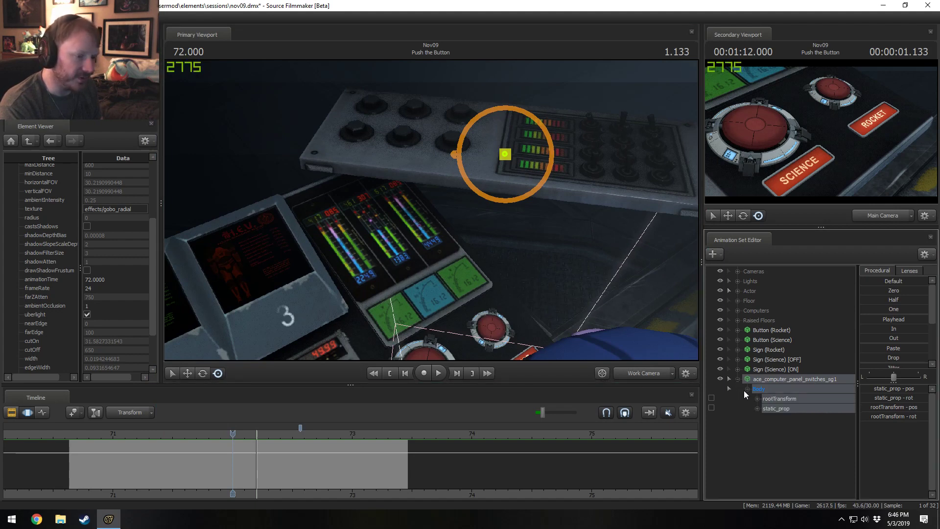
right_click(775, 407)
left_click(800, 427)
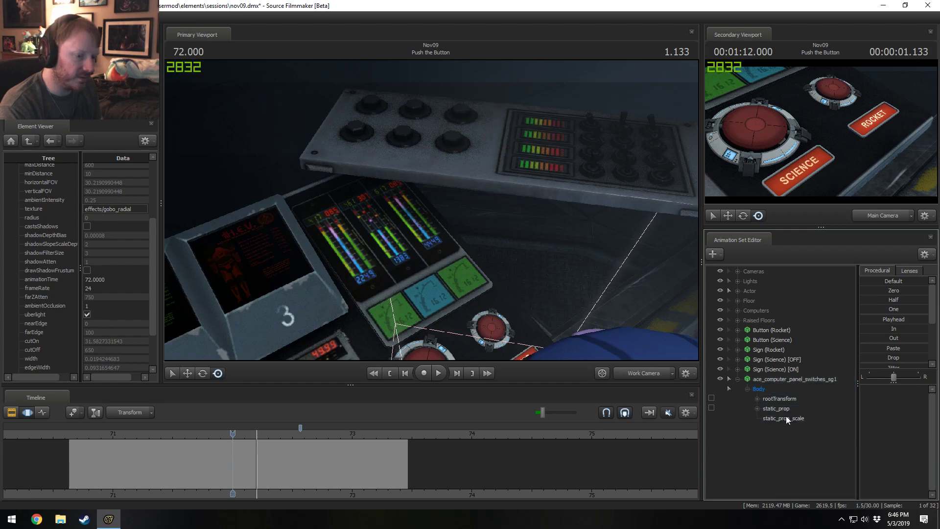
left_click_drag(885, 389, 864, 388)
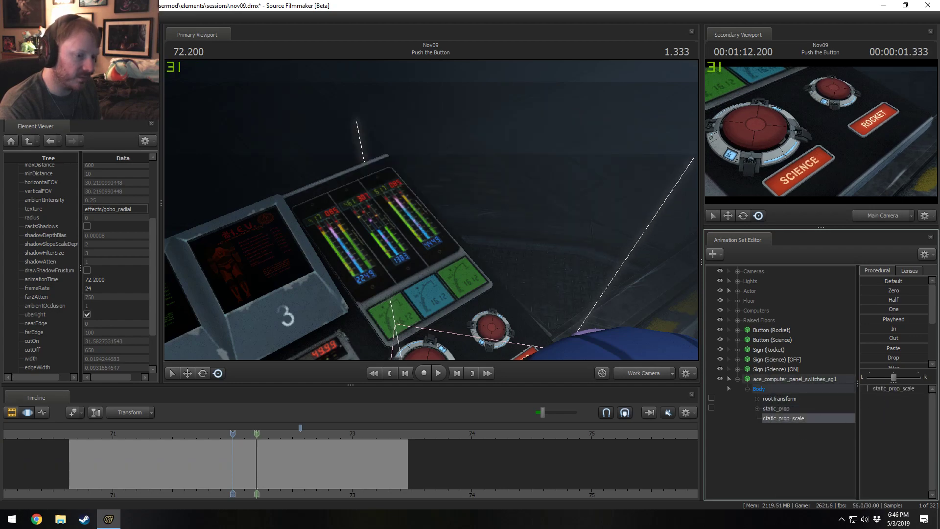
left_click_drag(656, 186, 431, 210)
key("s")
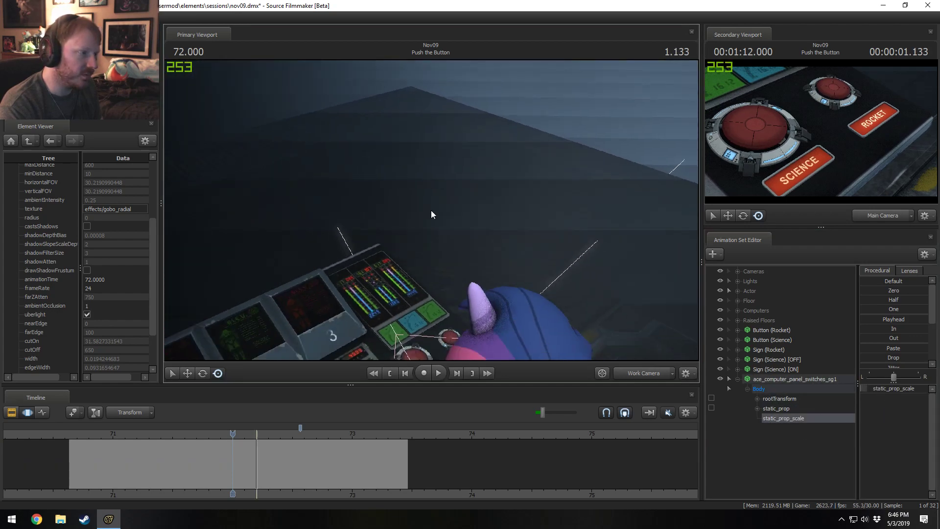
Undo the switch panel's scale change and its added scale control.
key("ctrl+z")
key("ctrl+z")
key("ctrl+z")
key("ctrl+y")
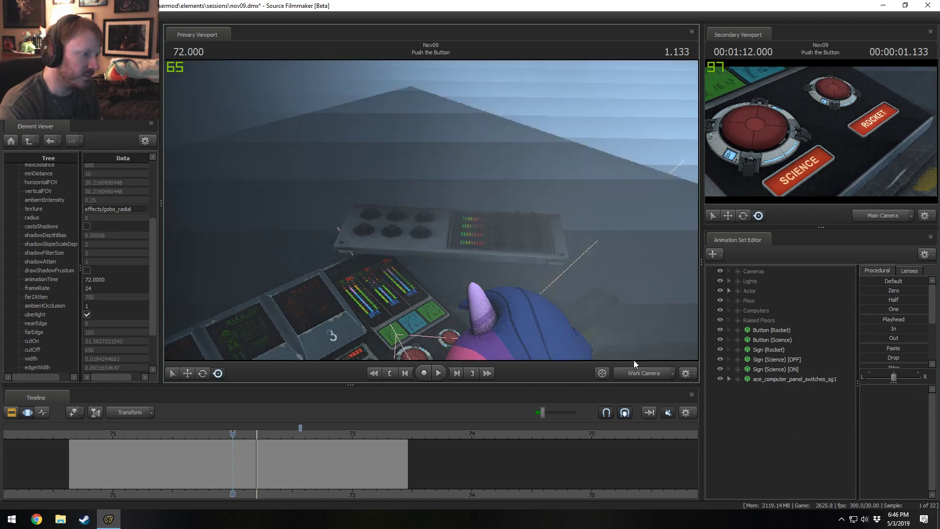
Try to add a scale control to the static_prop transform of ace_computer_panel_switches_sg1.
left_click(788, 379)
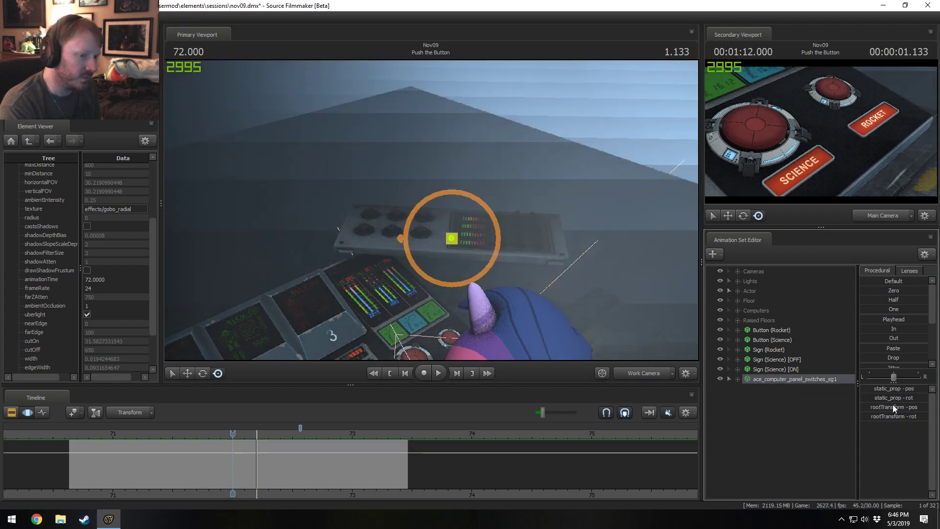
left_click(737, 379)
left_click(747, 389)
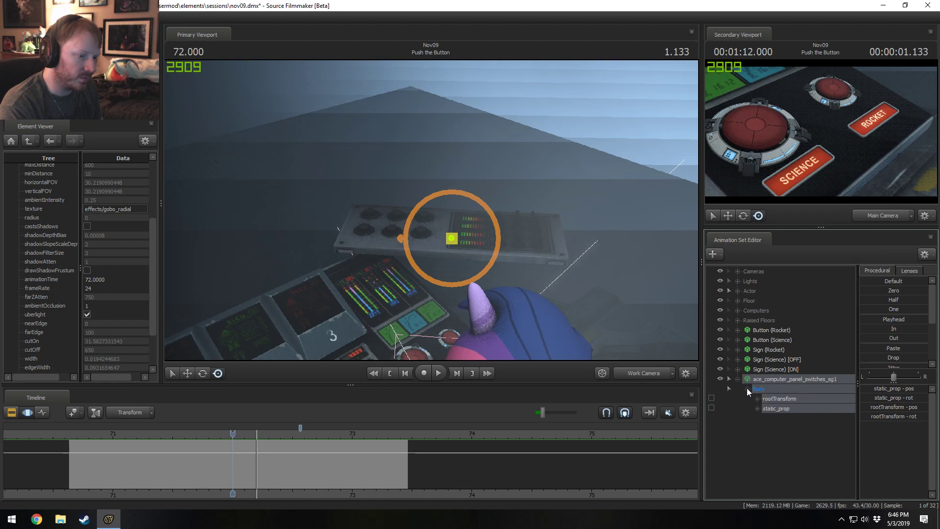
left_click(782, 410)
right_click(782, 409)
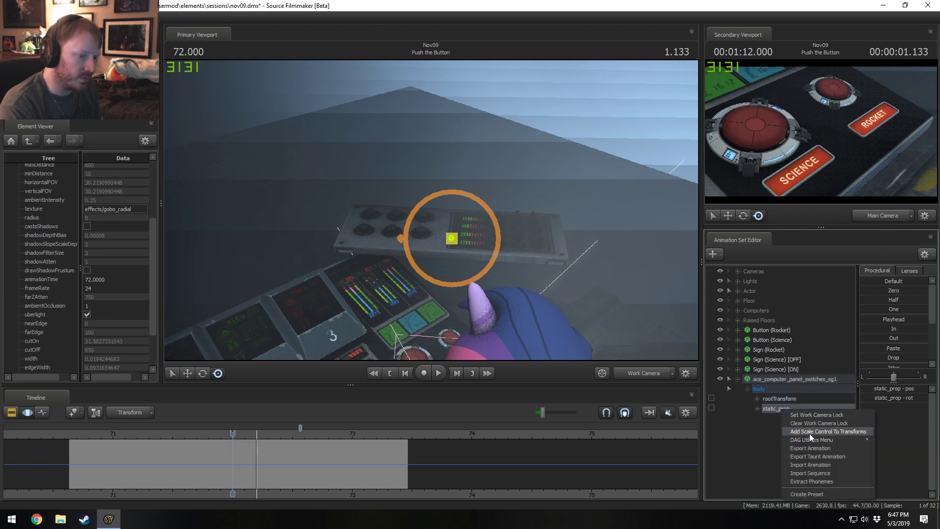
left_click(808, 432)
right_click(786, 410)
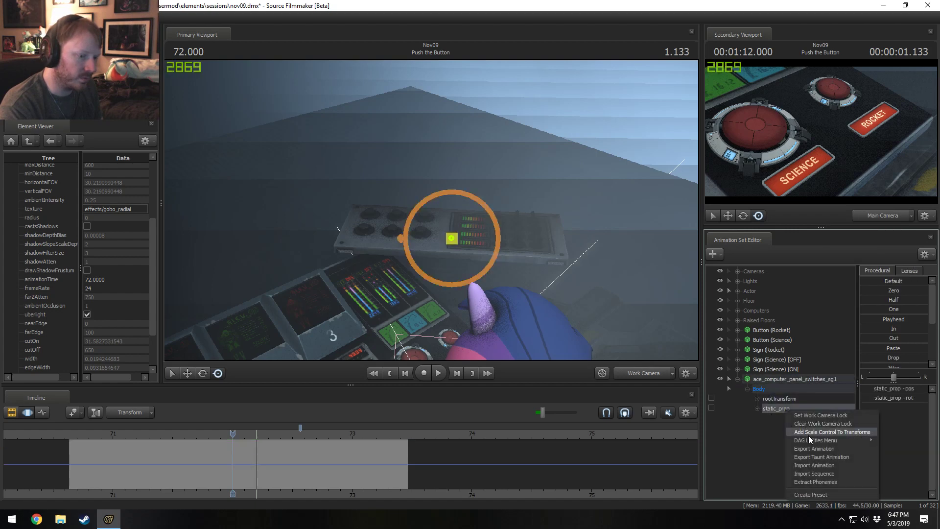
left_click(808, 434)
left_click(757, 408)
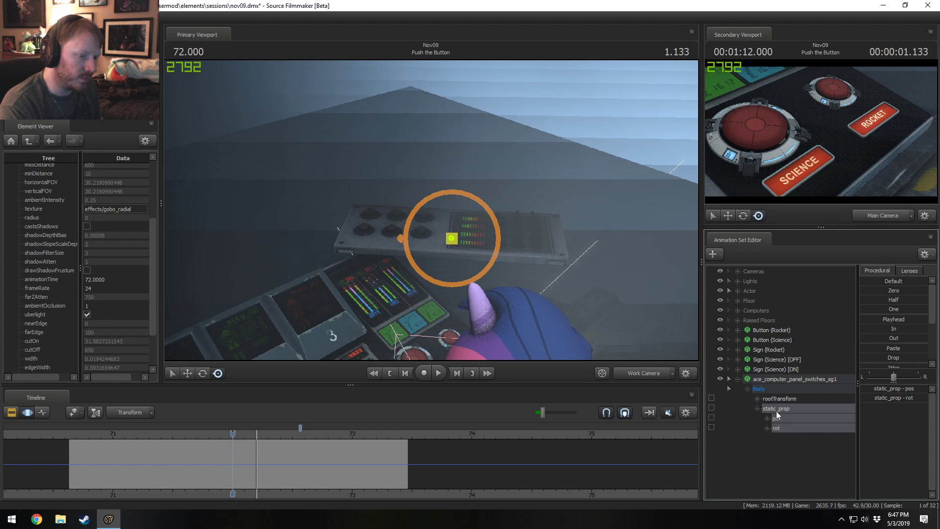
right_click(776, 408)
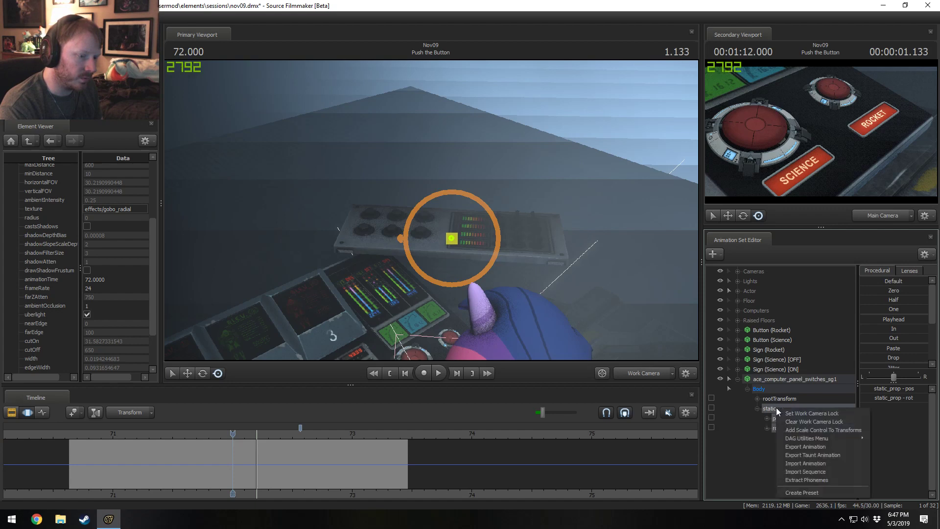
Extend the time selection over the whole timeline and delete the ace_computer_panel_switches_sg1 animation set.
left_click(502, 437)
key("ctrl+a")
left_click(779, 380)
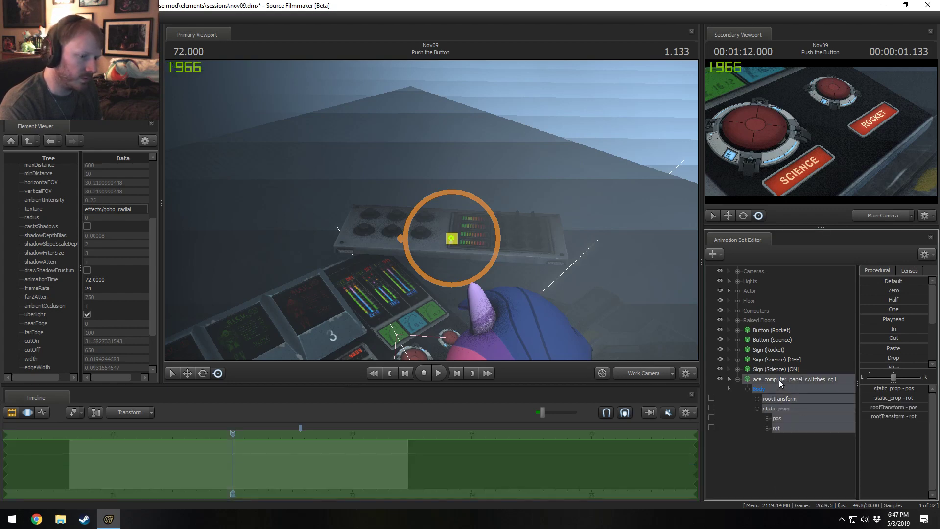
left_click_drag(429, 192, 432, 210)
right_click(762, 384)
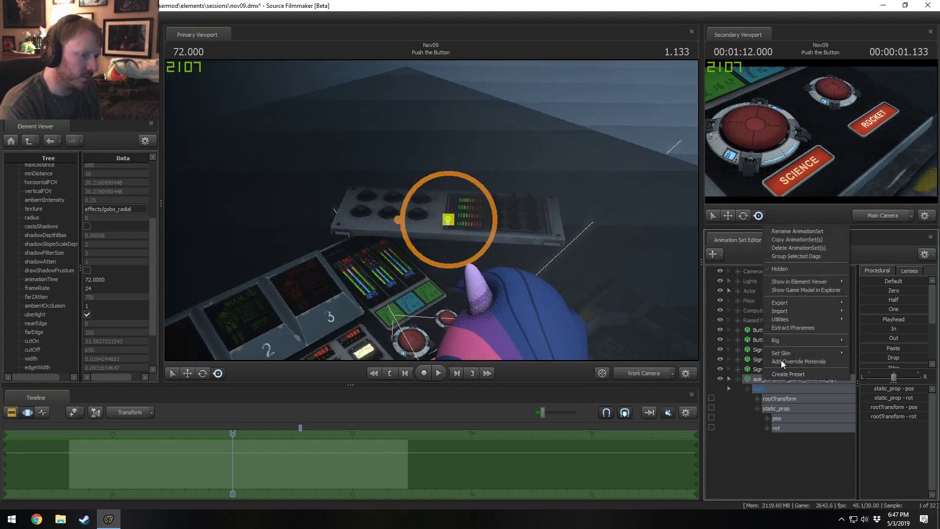
left_click(769, 355)
Start an animation set for a new model and preview the computer models from computer_monitor through ace_computer_terminal_sg.
right_click(783, 393)
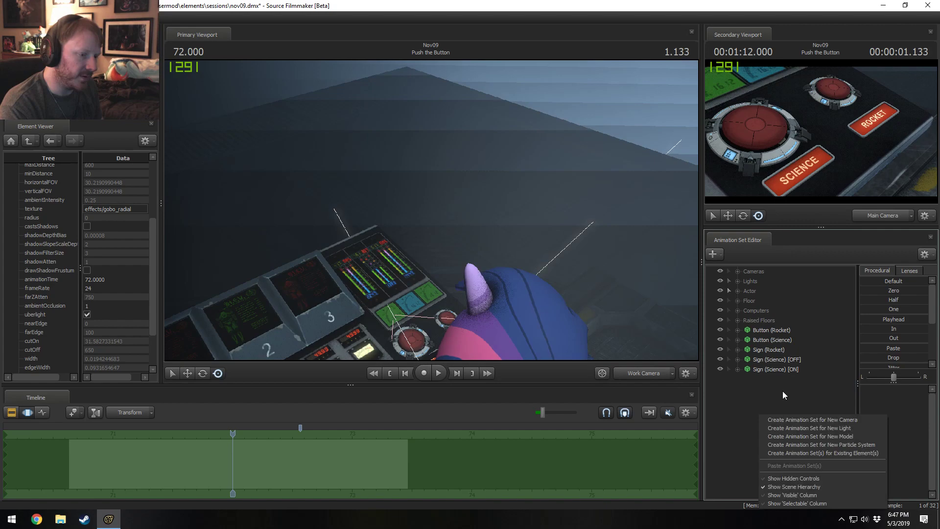
left_click(806, 436)
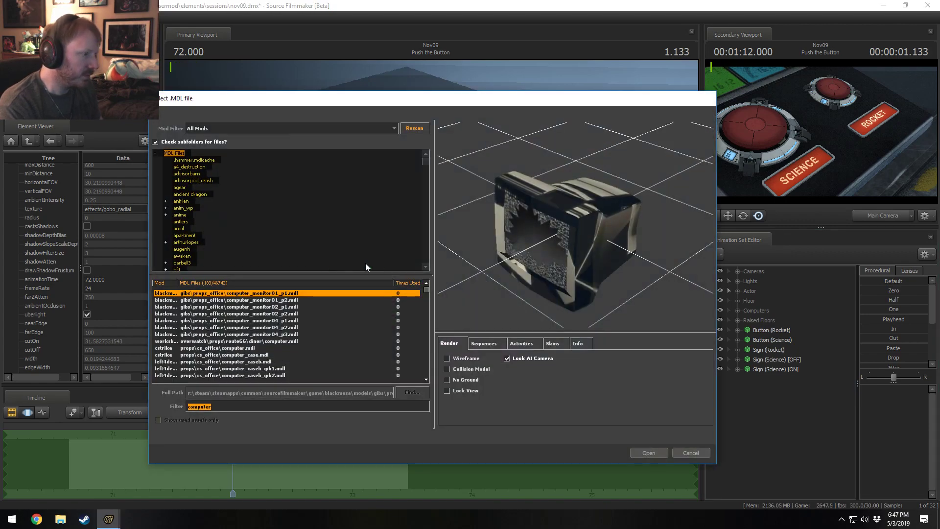
scroll(272, 352, "down", 5)
left_click(273, 349)
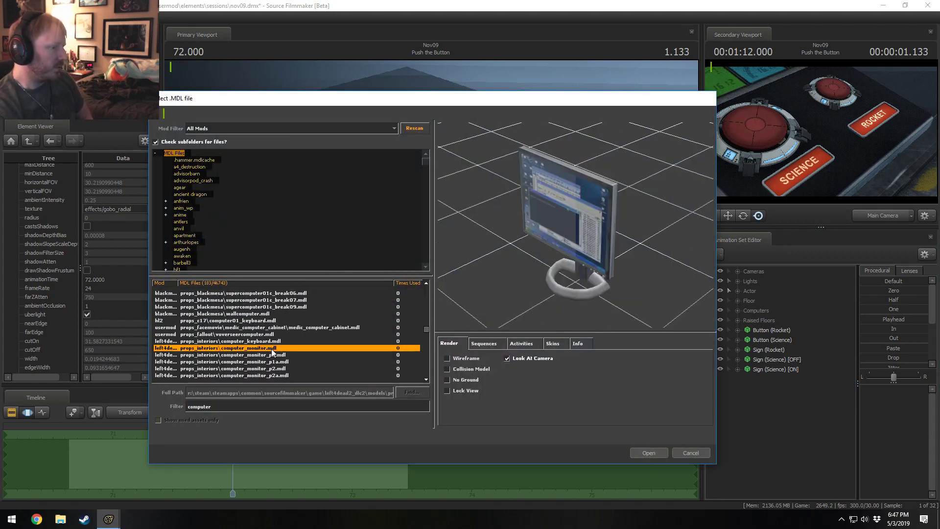
key("Down")
key("Down")
key("Down")
key("Down")
key("Down")
key("Down")
key("Down")
key("Down")
key("Down")
key("Down")
key("Down")
key("Down")
key("Down")
key("Down")
key("Down")
key("Down")
key("Down")
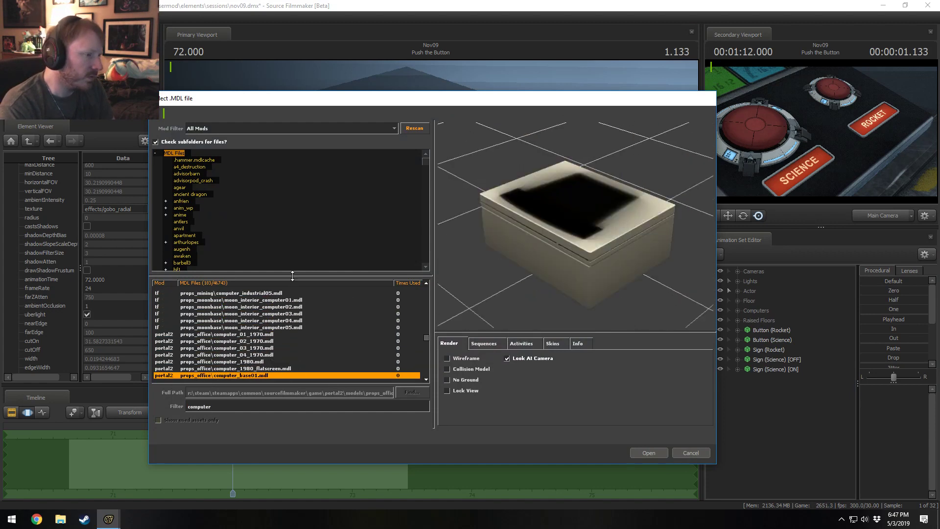
key("Down")
key("Down")
key("Down")
key("Down")
key("Down")
key("Down")
key("Down")
key("Down")
key("Down")
key("Down")
key("Down")
key("Down")
key("Down")
key("Down")
key("Down")
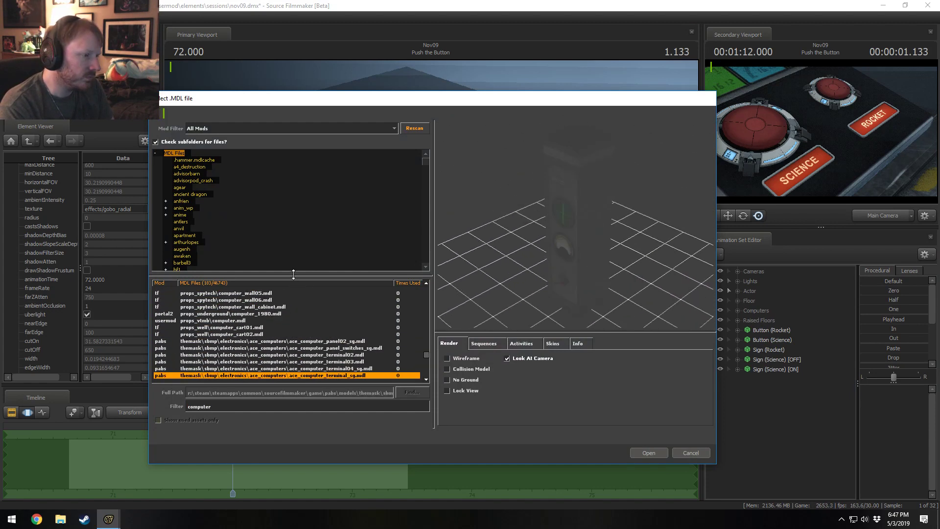
Go back through the listed ace_computers models and add ace_computer_panel_switches_sg to the scene.
key("Up")
key("Up")
key("Up")
key("Up")
key("Up")
key("Up")
key("Up")
key("Up")
key("Up")
key("Up")
key("Up")
key("Up")
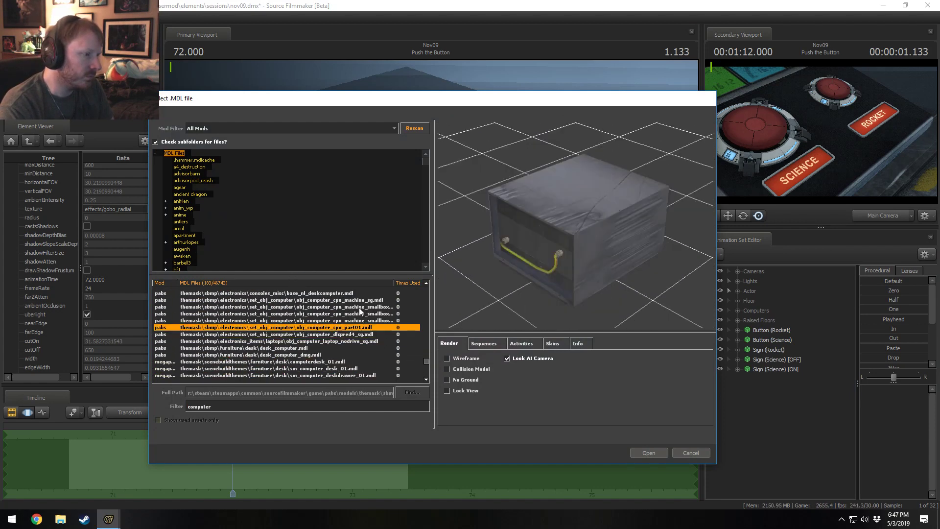
key("Up")
key("Up")
key("Up")
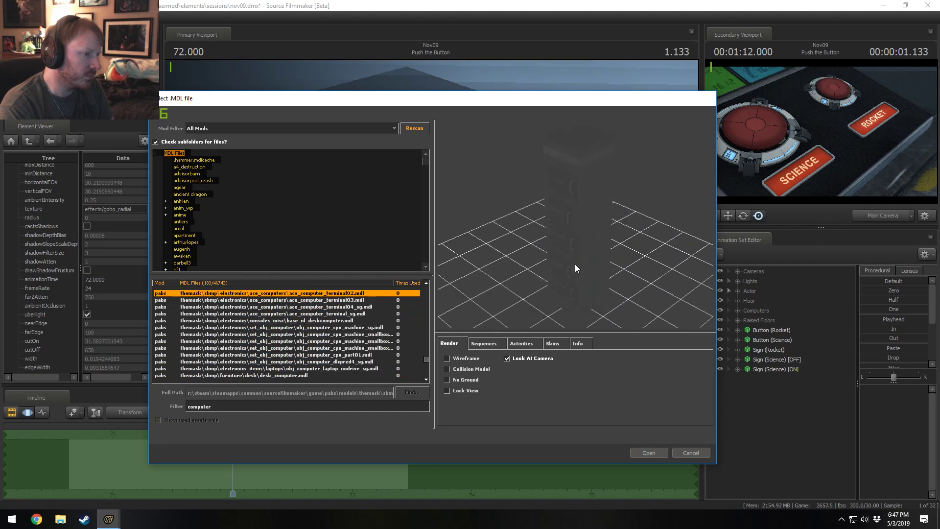
left_click(656, 451)
Add a scale control to the new switch panel's static_prop transform and shrink the panel with static_prop_scale.
left_click(738, 378)
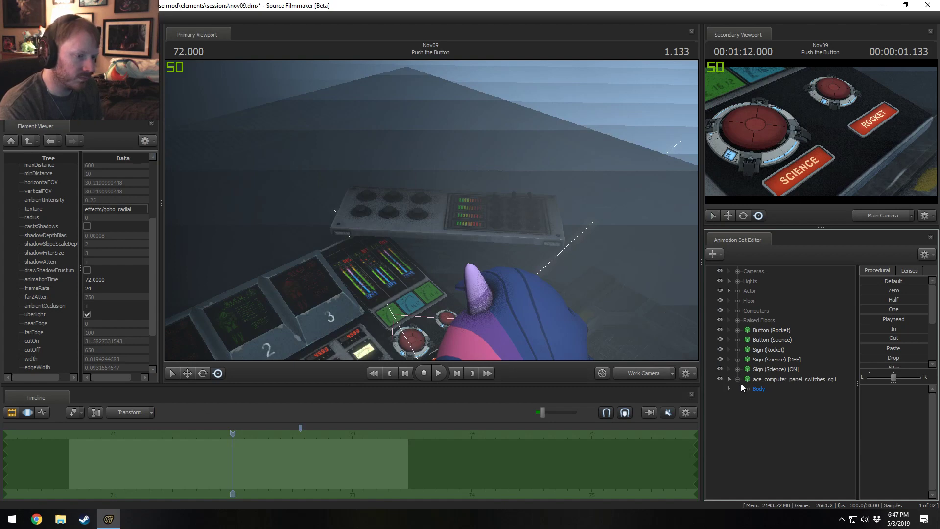
right_click(771, 410)
left_click(790, 431)
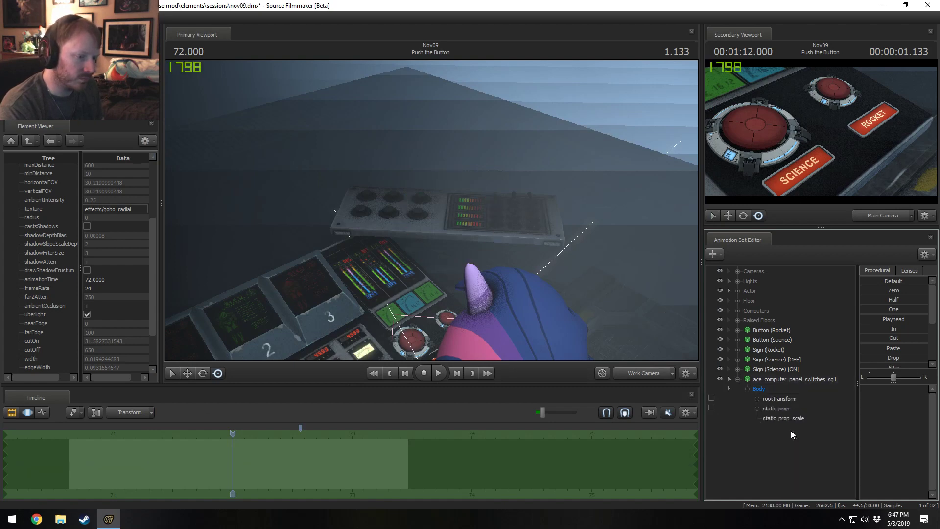
left_click_drag(885, 389, 866, 390)
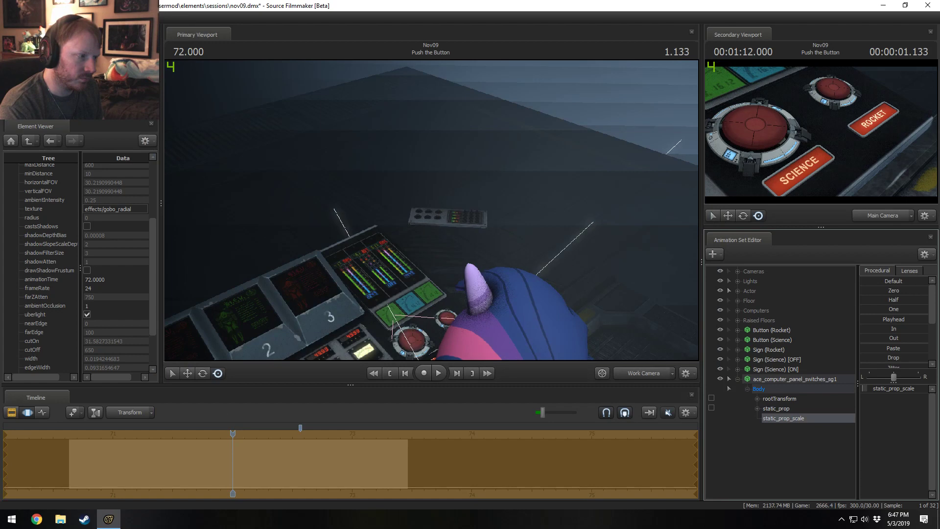
Lock the switch panel's rootTransform to Control Panel (Main) and zero its rootTransform and static_prop transforms.
left_click(820, 380)
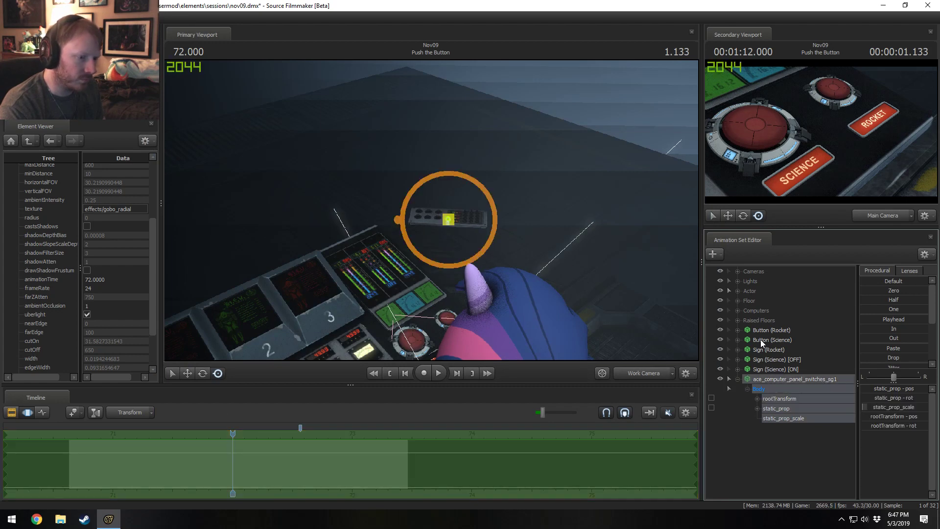
left_click(738, 311)
left_click(773, 320)
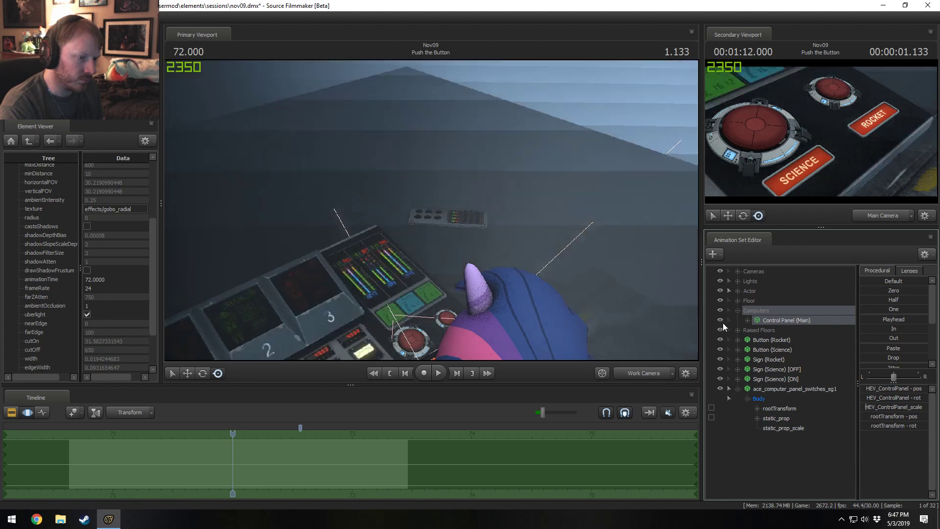
left_click(779, 389)
left_click(783, 428, "ctrl")
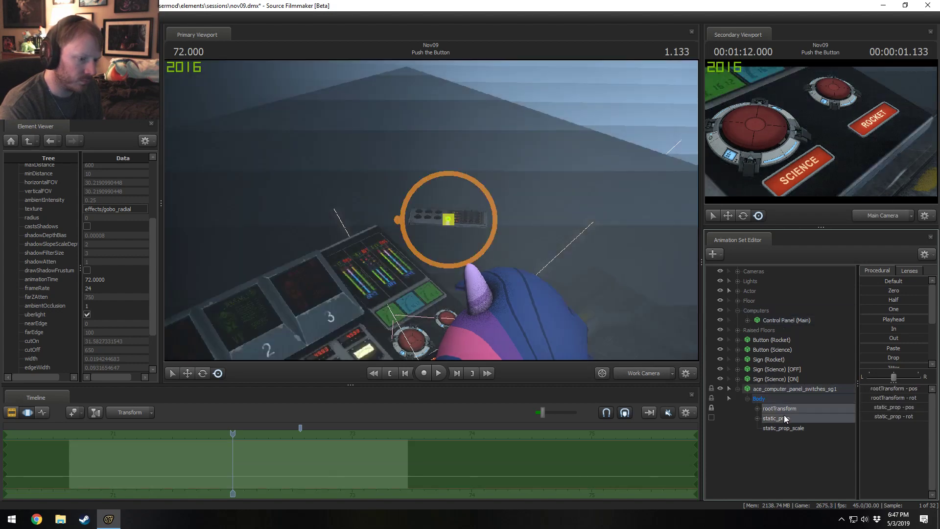
left_click_drag(867, 292, 927, 291)
Move and rotate the panel's static_prop onto the console, between the bar meters and the red buttons.
left_click(807, 418)
left_click_drag(489, 220, 588, 142)
key("w")
key("w")
mouse_move(431, 210)
left_mouse_down()
mouse_move(455, 169)
mouse_move(467, 188)
mouse_move(411, 188)
mouse_move(338, 220)
mouse_move(348, 239)
mouse_move(431, 192)
left_mouse_up()
key("e")
key("w")
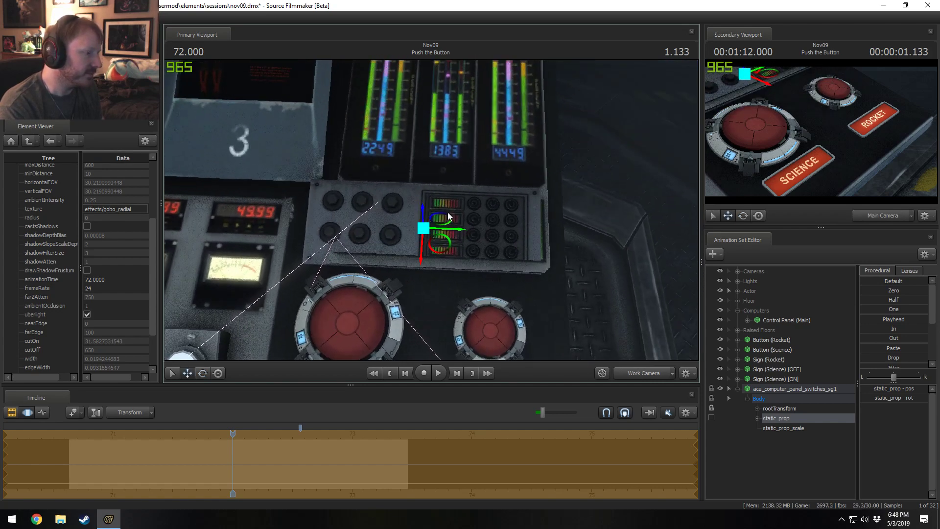
left_click_drag(449, 228, 463, 230)
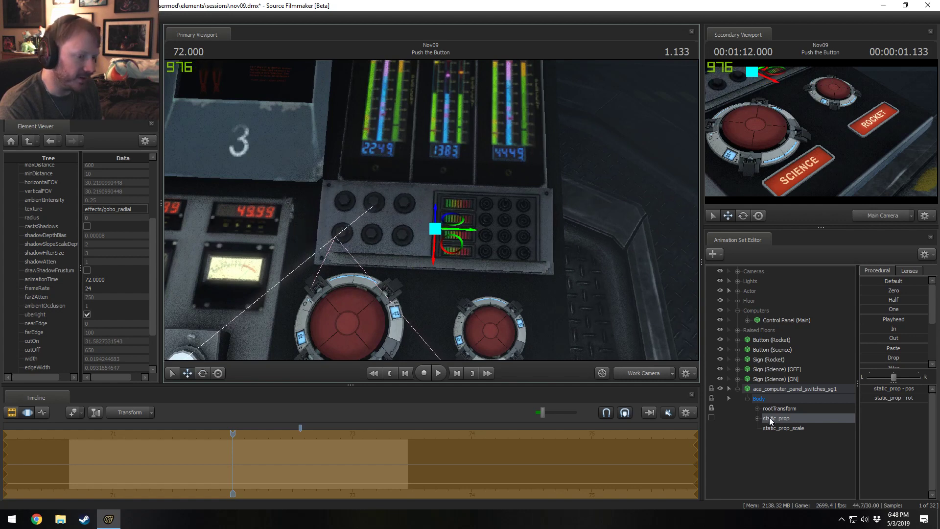
Remap the static_prop_scale slider range to a maximum of 1 and scale the switch panel down slightly to fit the console.
left_click(797, 428)
right_click(884, 389)
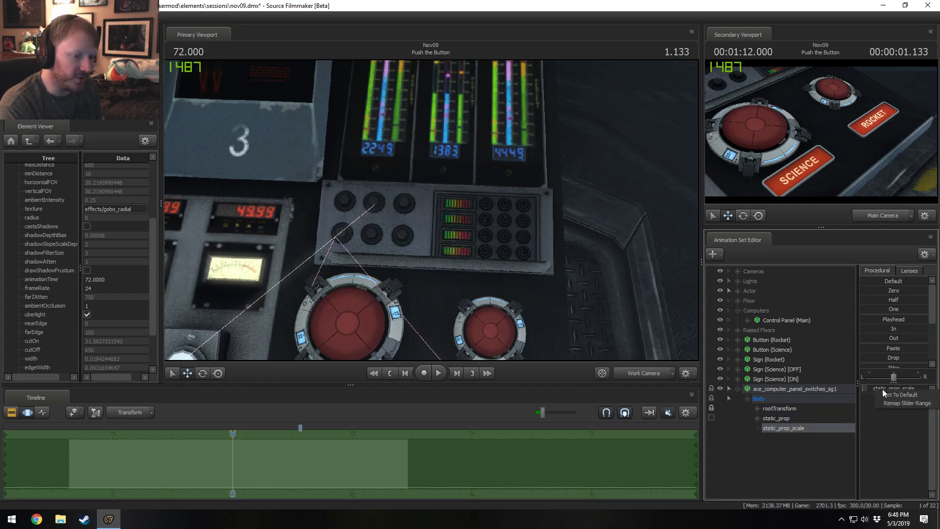
left_click(885, 403)
double_click(471, 254)
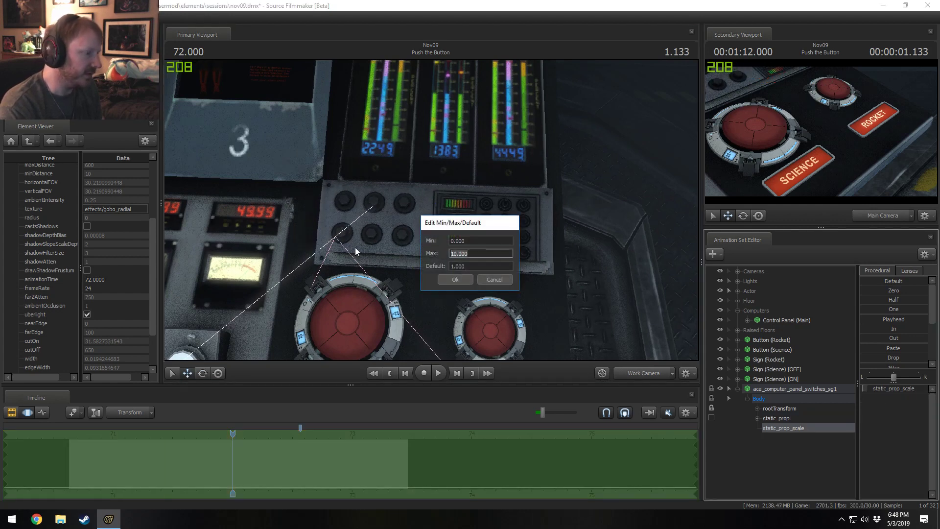
type("1")
key("Tab")
type("0")
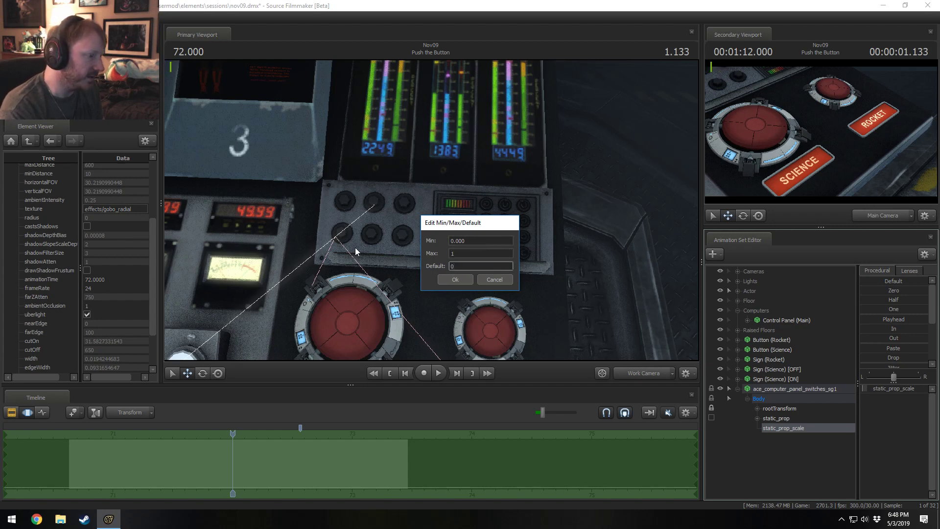
type("0.")
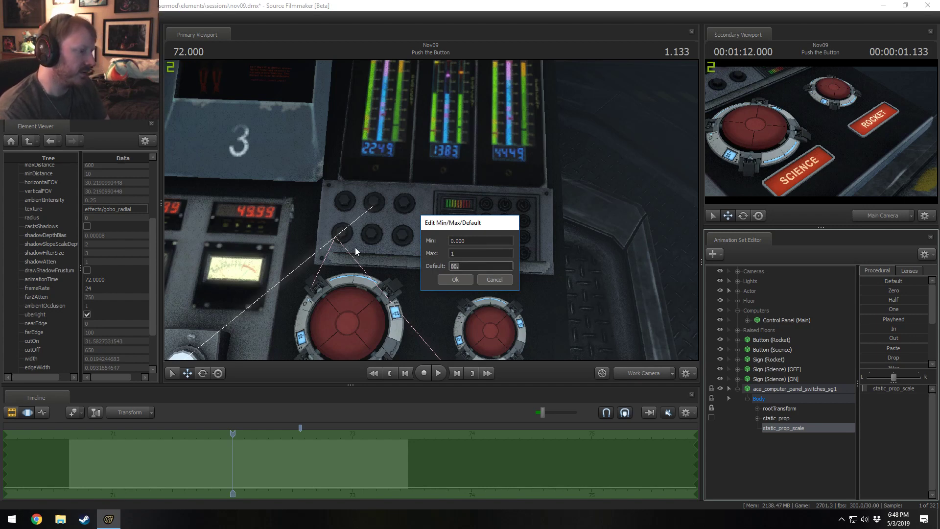
key("Return")
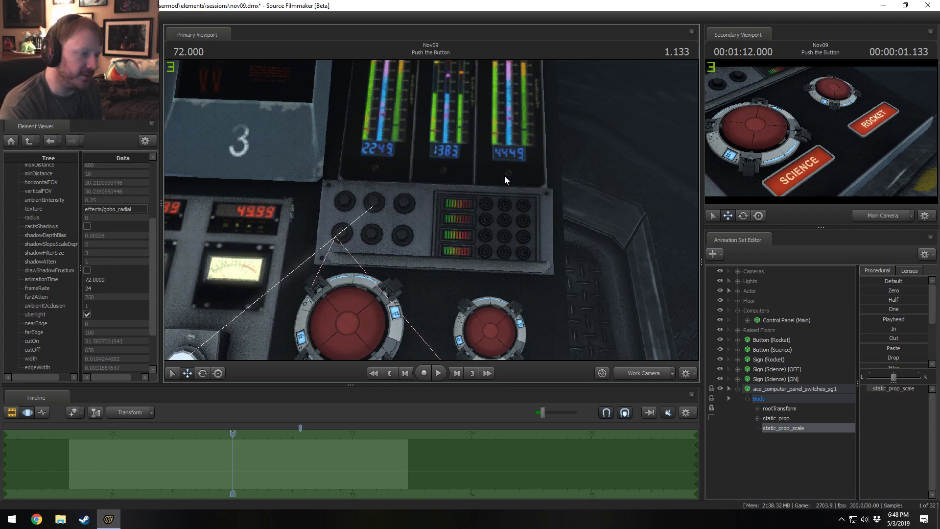
left_click_drag(884, 389, 892, 391)
Fine-tune the position and rotation of the panel's static_prop so it sits flush on the console surface.
left_click(777, 418)
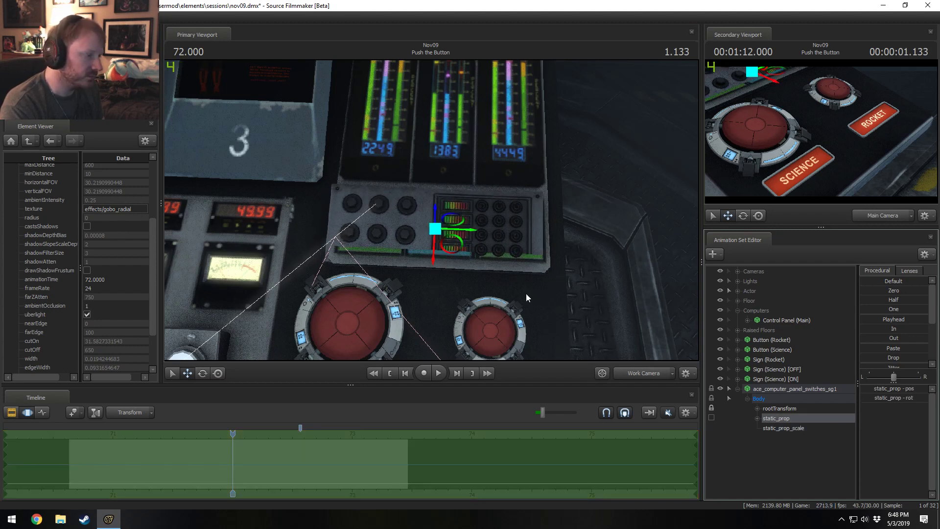
left_click_drag(466, 242, 548, 161)
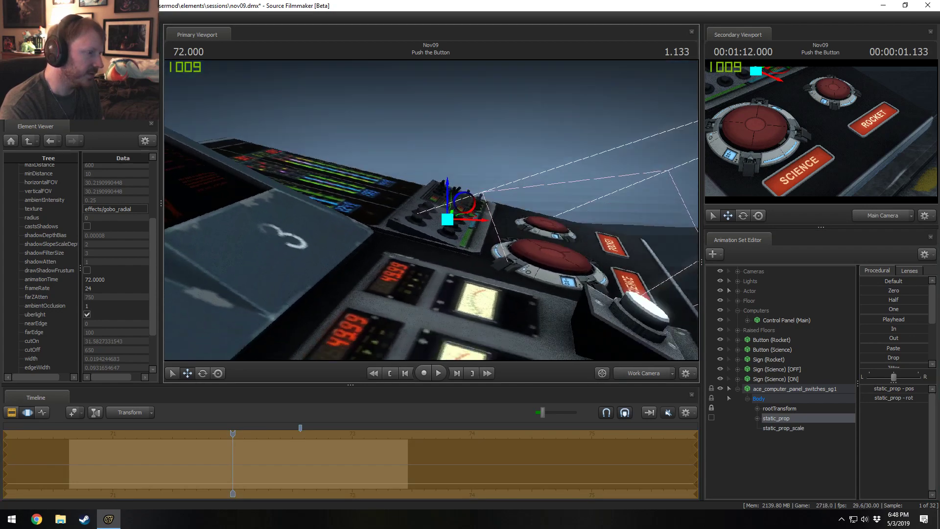
left_click_drag(472, 220, 431, 218)
key("e")
key("w")
key("e")
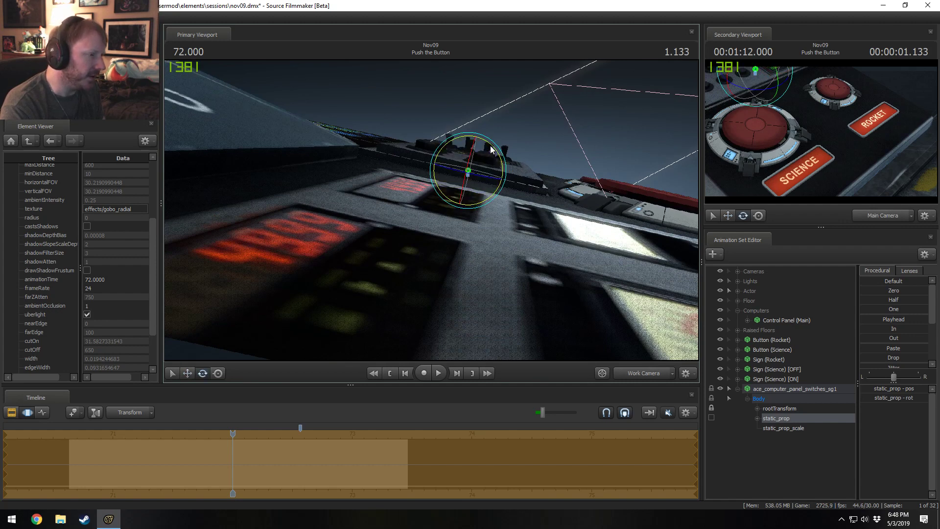
key("w")
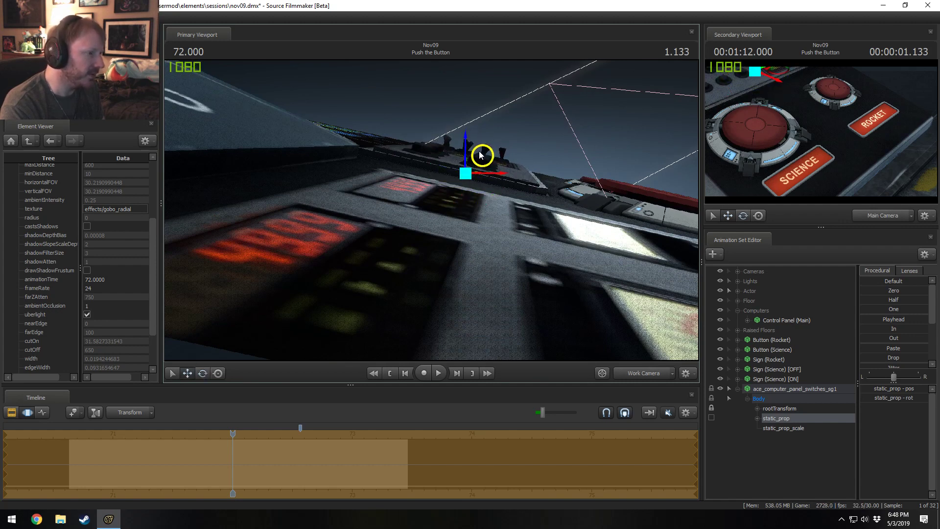
key("e")
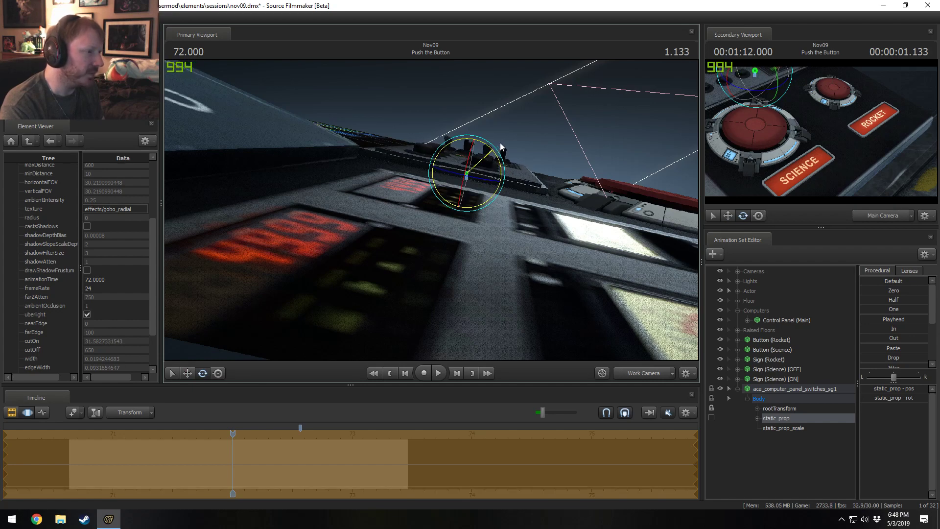
left_click_drag(500, 142, 434, 213)
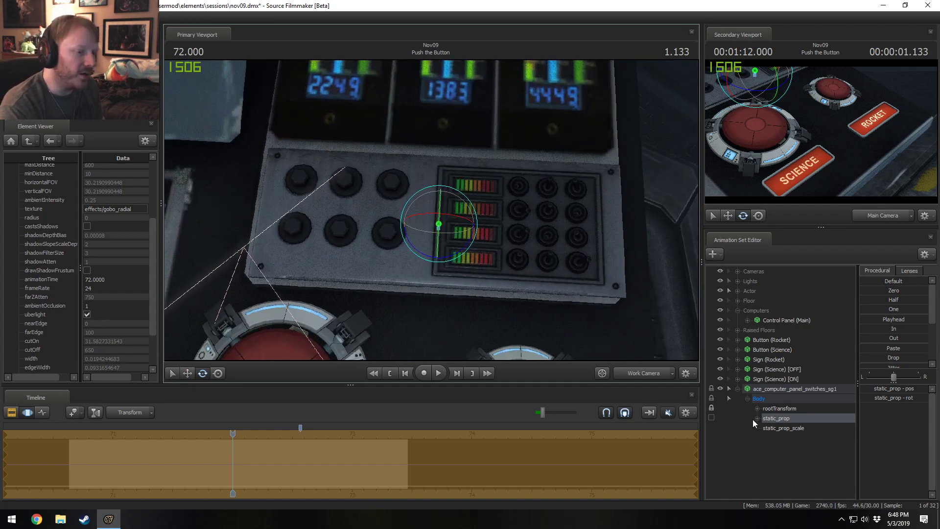
Fine-tune the switch panel's static_prop_scale slightly downward to match the console's width.
left_click(803, 428)
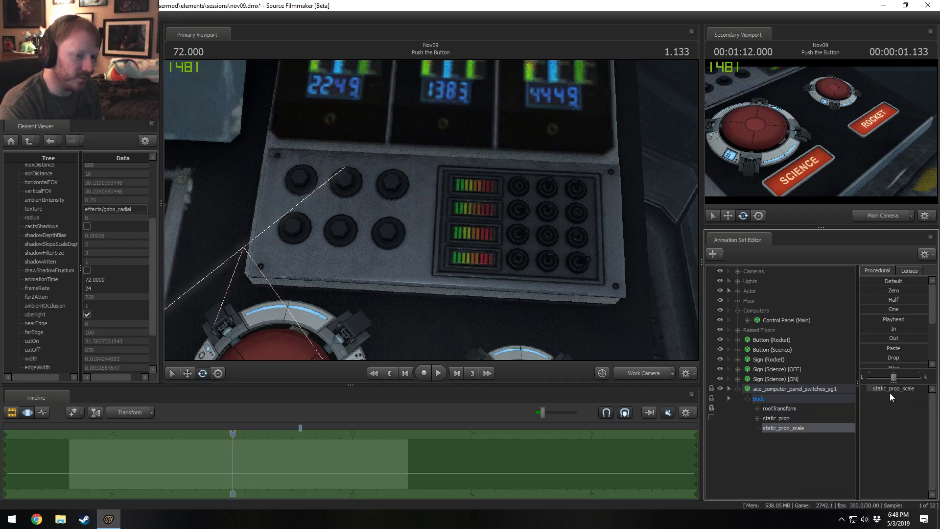
left_click(889, 389)
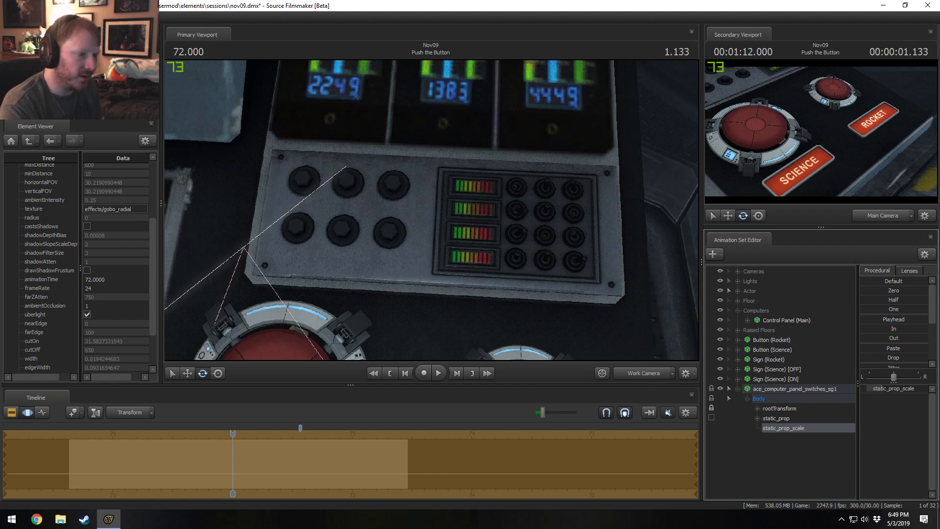
left_click_drag(882, 388, 881, 389)
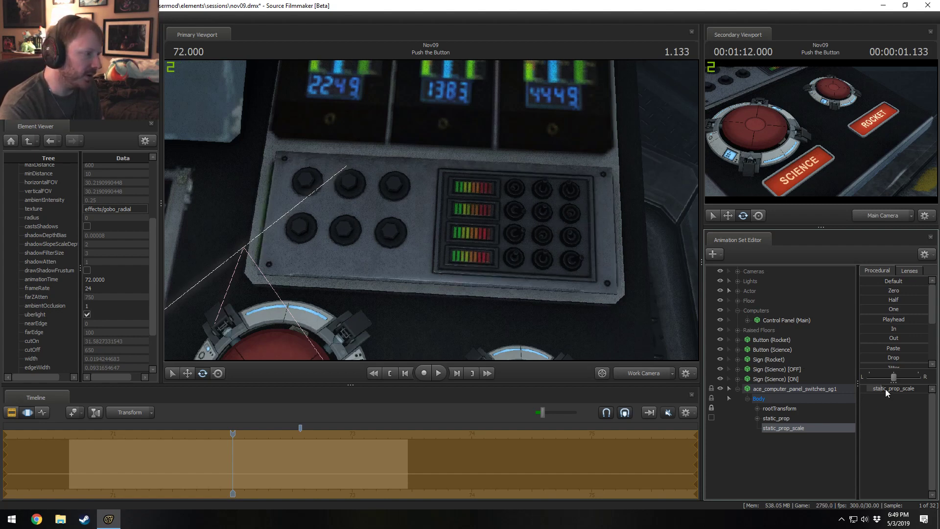
left_click_drag(881, 389, 882, 388)
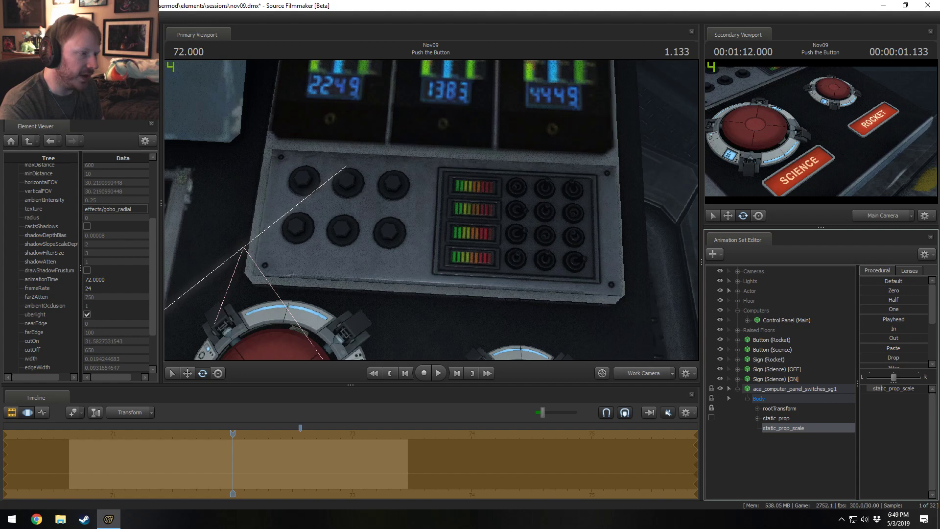
Examine the static_prop's fit on the console surface from low, overhead and angled views.
left_click(789, 418)
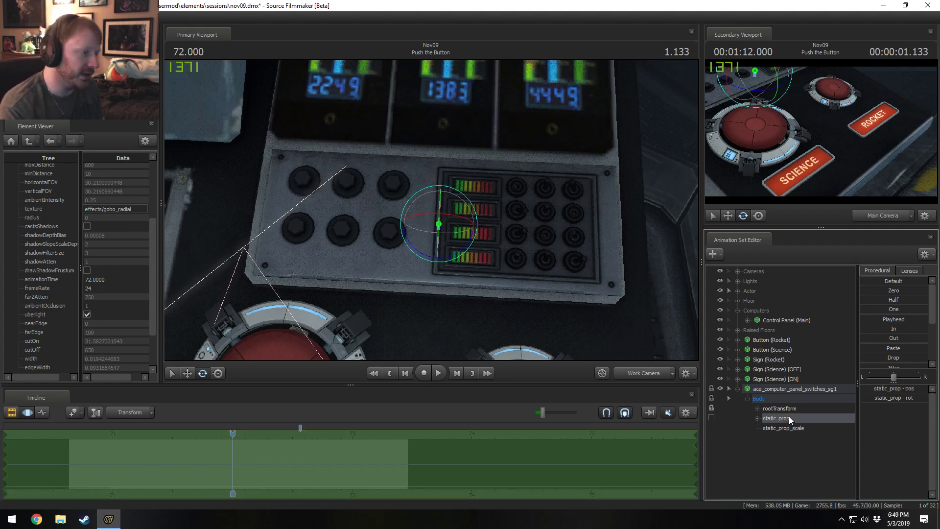
left_click_drag(495, 299, 430, 210, "alt")
key("w")
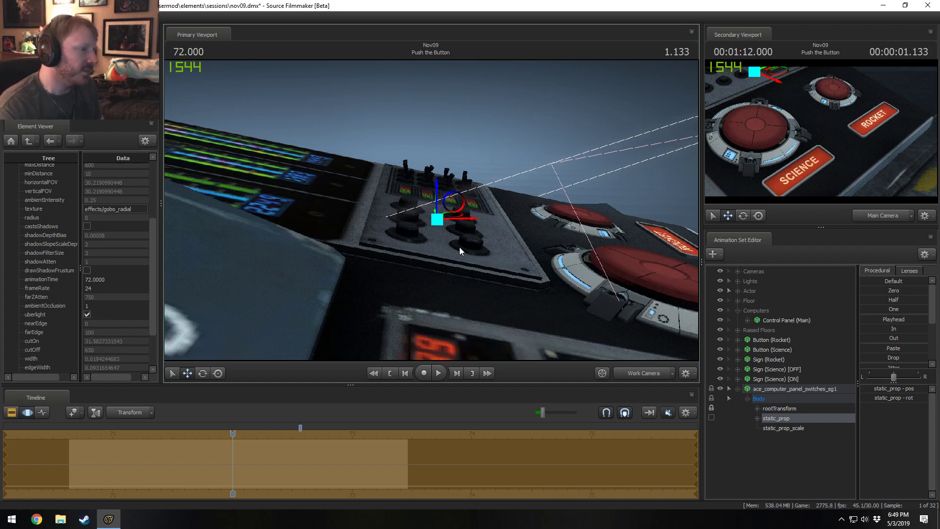
left_click_drag(466, 251, 415, 216, "alt")
right_click_drag(432, 216, 416, 197, "alt")
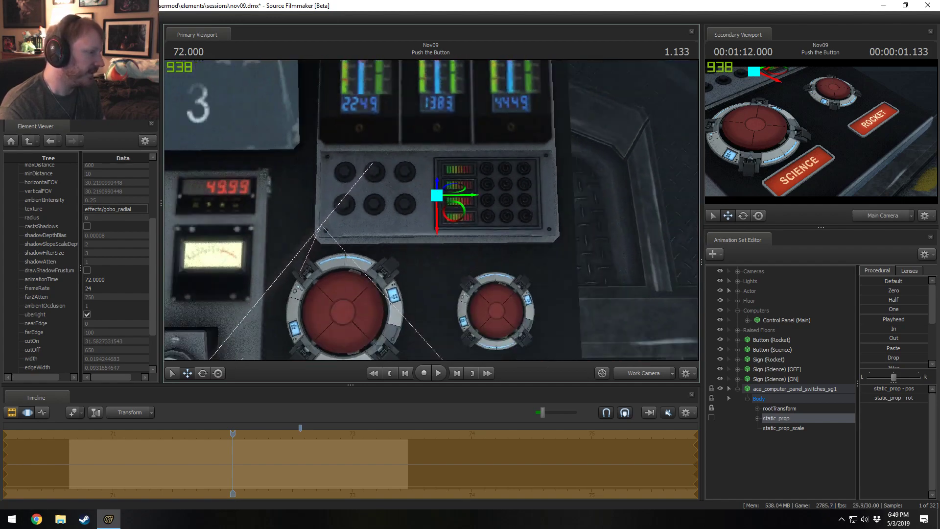
left_click_drag(432, 198, 448, 219, "alt")
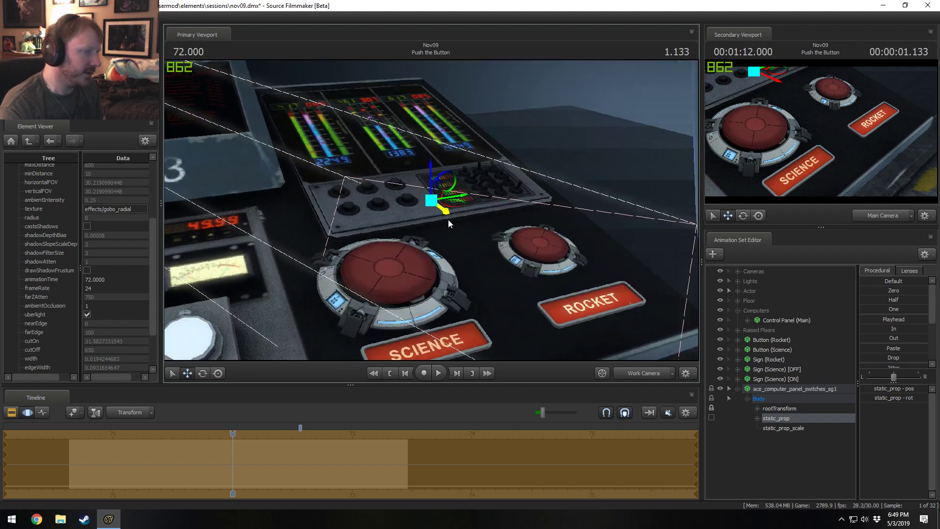
key("F2")
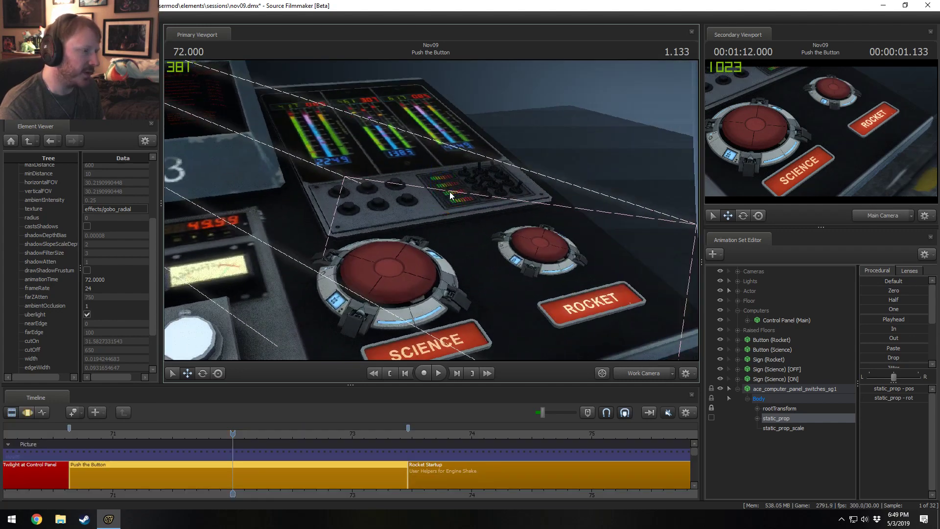
left_click_drag(406, 199, 497, 277, "alt")
Rotate the panel's static_prop about 180 degrees on the console so its switches sit above the large Science button, and check its fit.
key("F3")
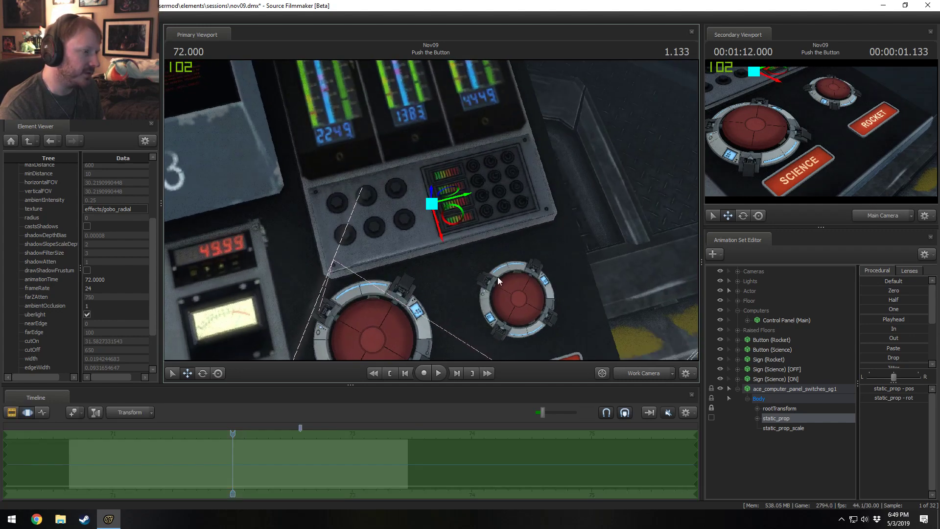
key("e")
left_click_drag(446, 233, 389, 124)
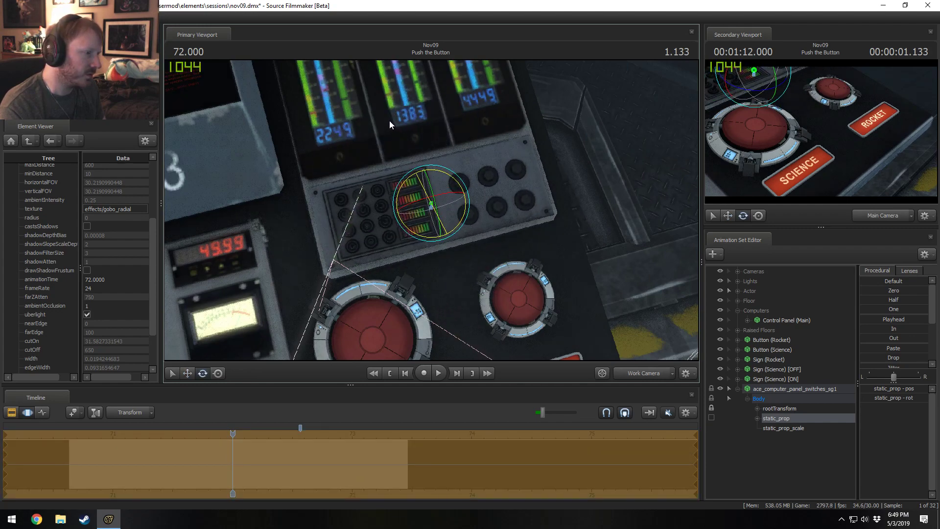
left_click_drag(388, 118, 387, 116)
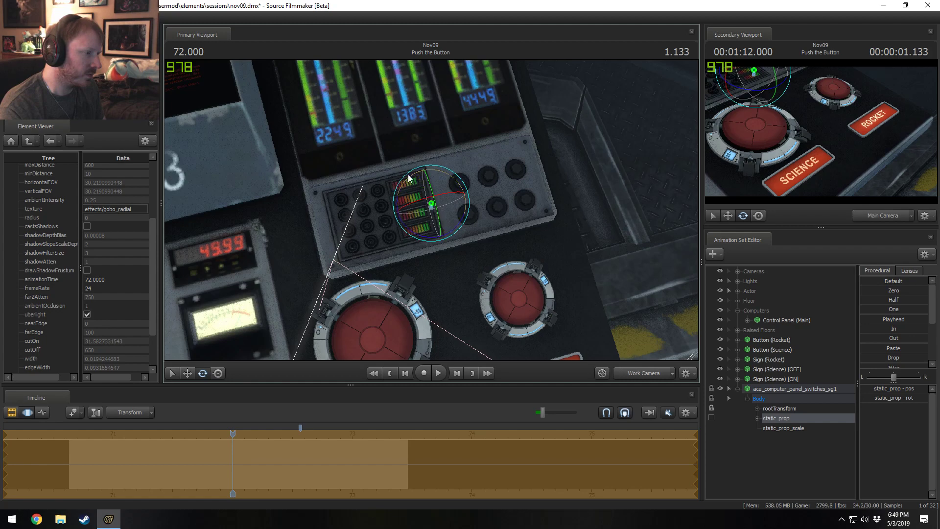
left_click_drag(440, 195, 519, 157, "alt")
key("F2")
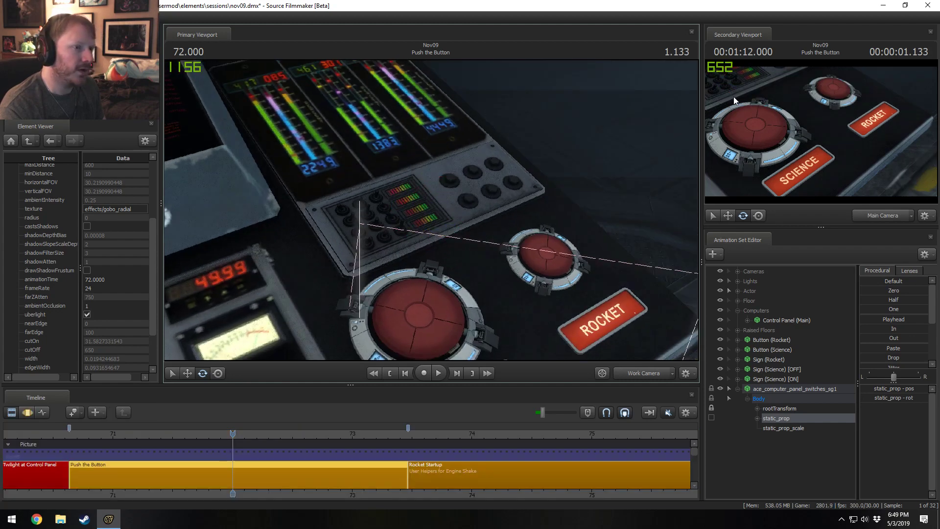
left_click_drag(657, 140, 641, 93)
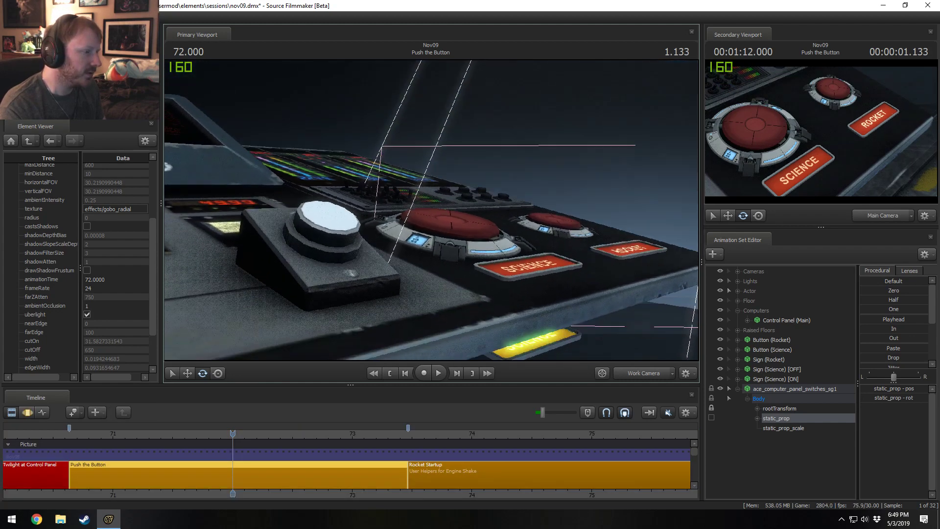
mouse_move(437, 216)
left_mouse_down()
mouse_move(440, 260)
mouse_move(437, 216)
left_mouse_up()
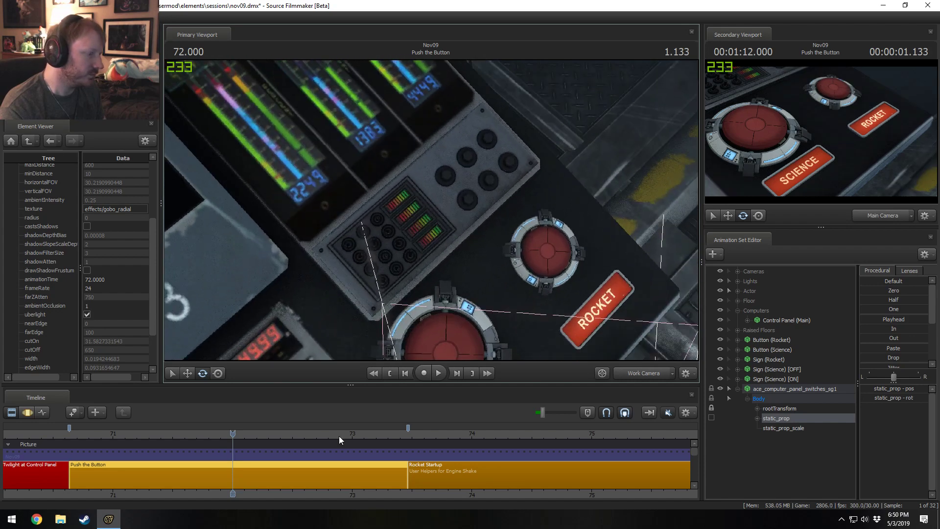
Compare the shot through Main Camera at 72.400 with the switch panel hidden and shown.
left_click_drag(169, 436, 280, 435)
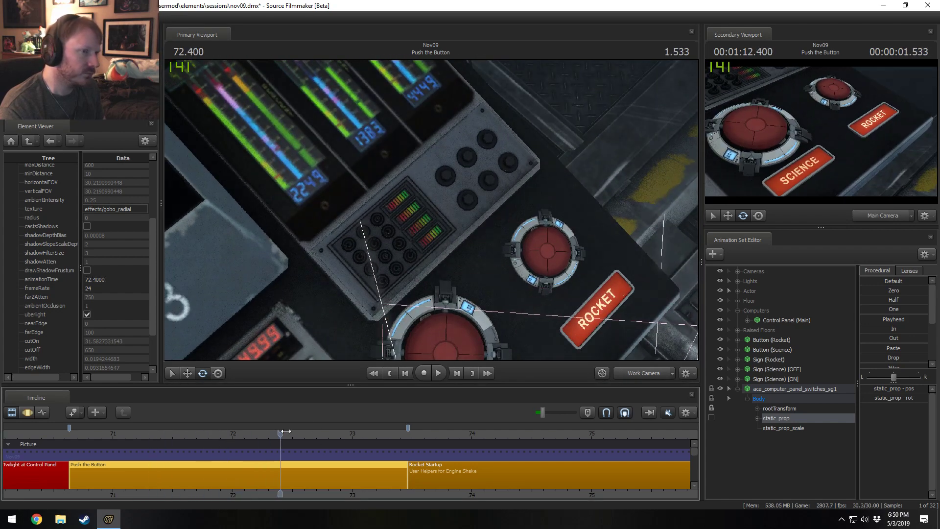
key("F3")
key("F2")
left_click(642, 373)
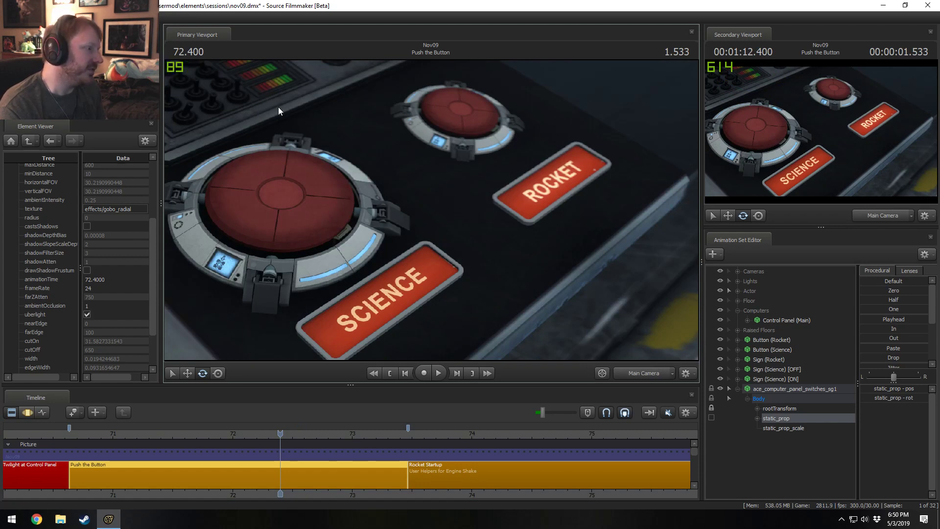
left_click(720, 388)
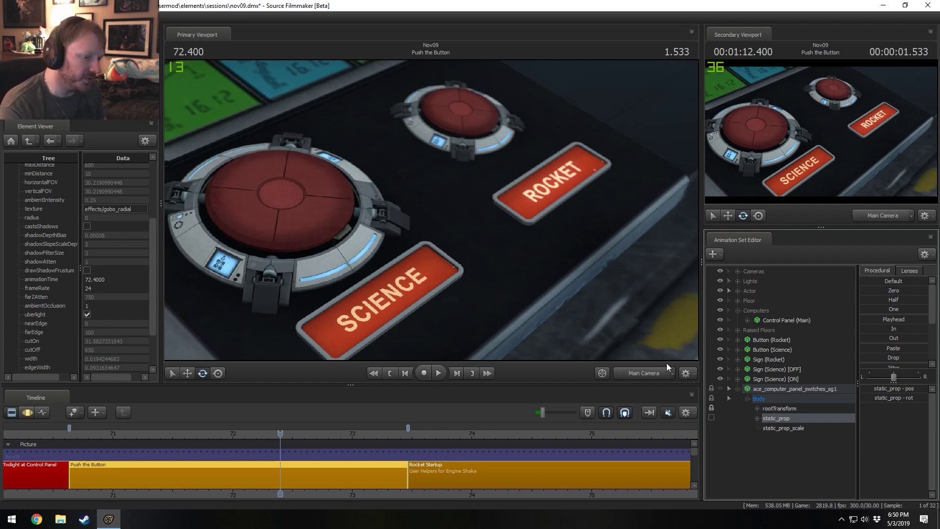
left_click(719, 389)
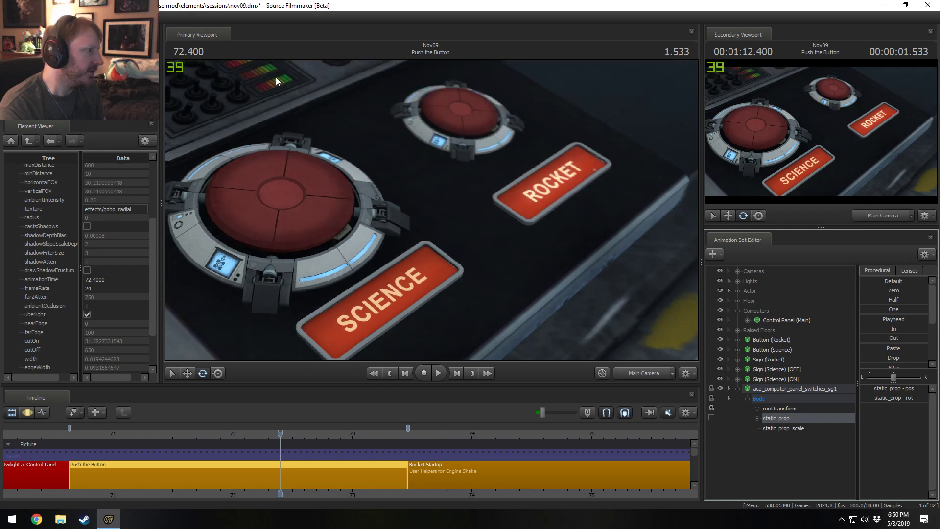
Rename the switch panel's animation set to Computer Supplemental Panel 1 and move it into the Computers group, leaving the group collapsed.
left_click(802, 389)
right_click(803, 390)
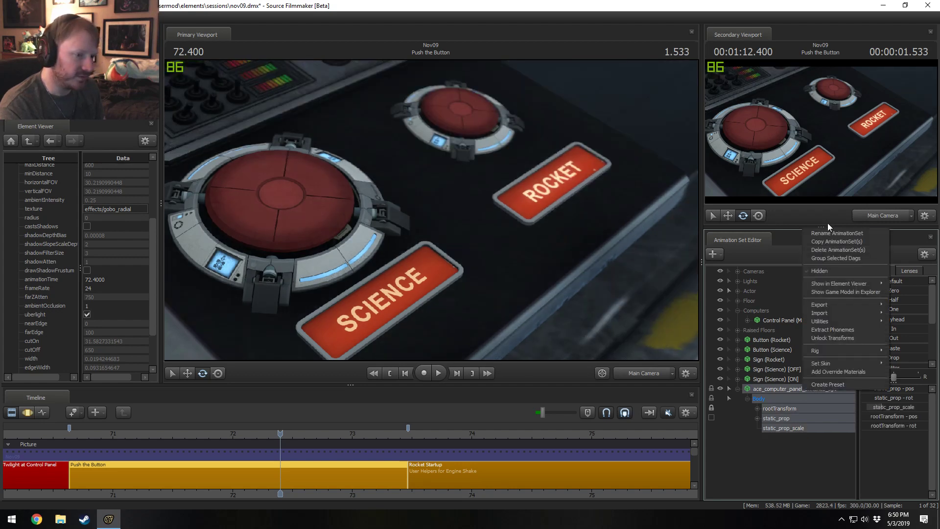
left_click(833, 234)
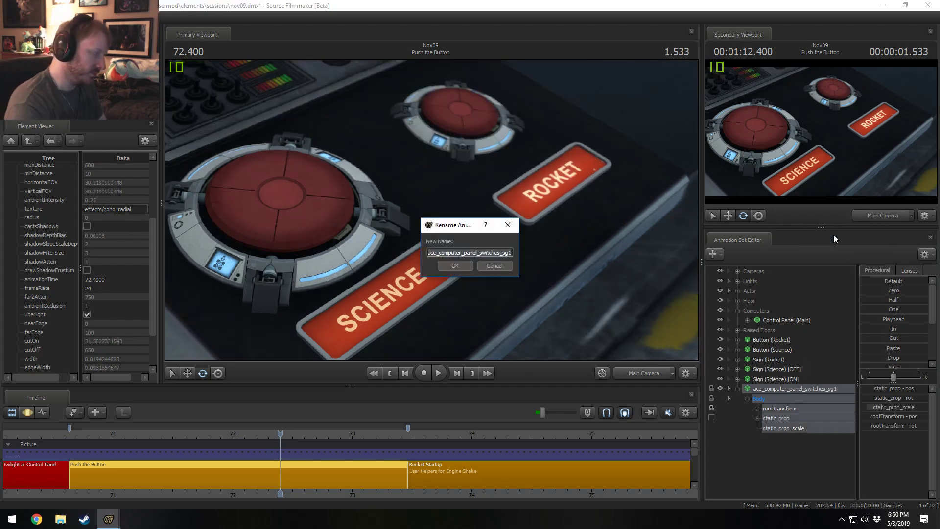
type("Computer Supplemental")
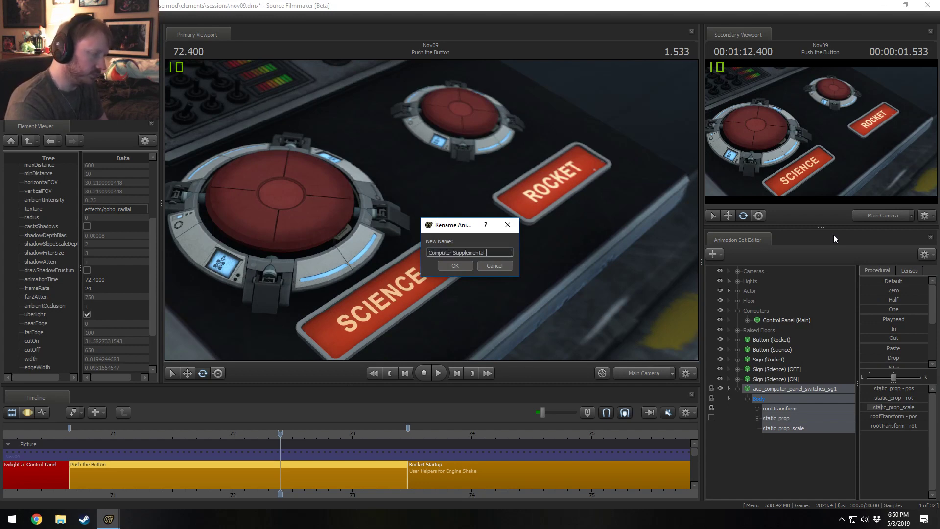
type(" Panel 1")
key("Return")
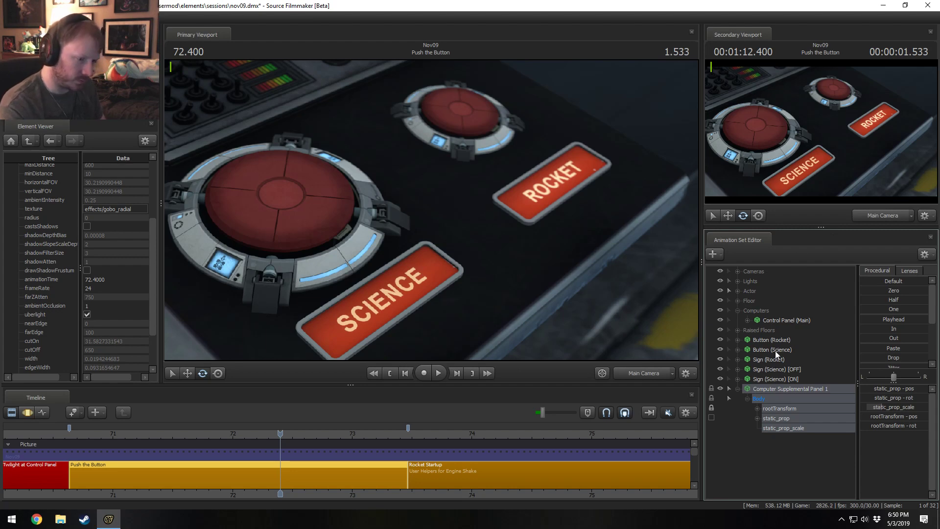
left_click_drag(771, 388, 746, 312)
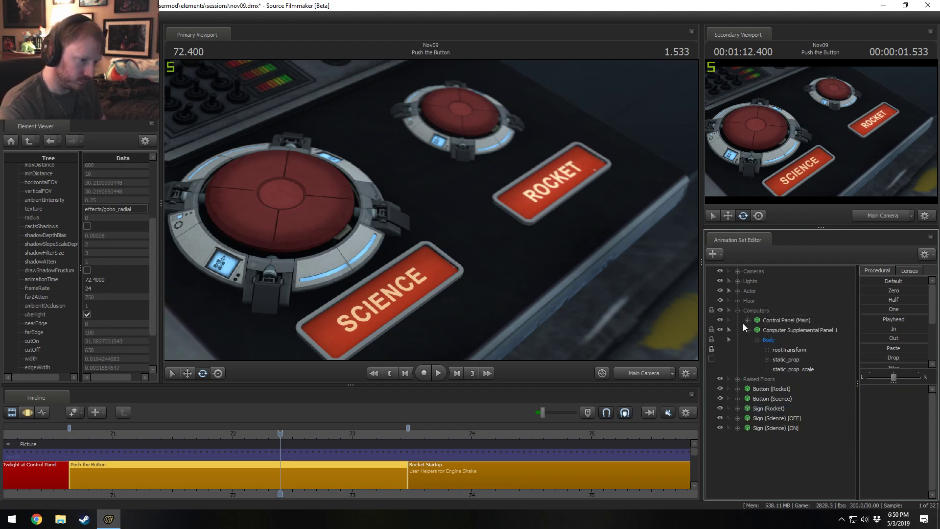
left_click(738, 310)
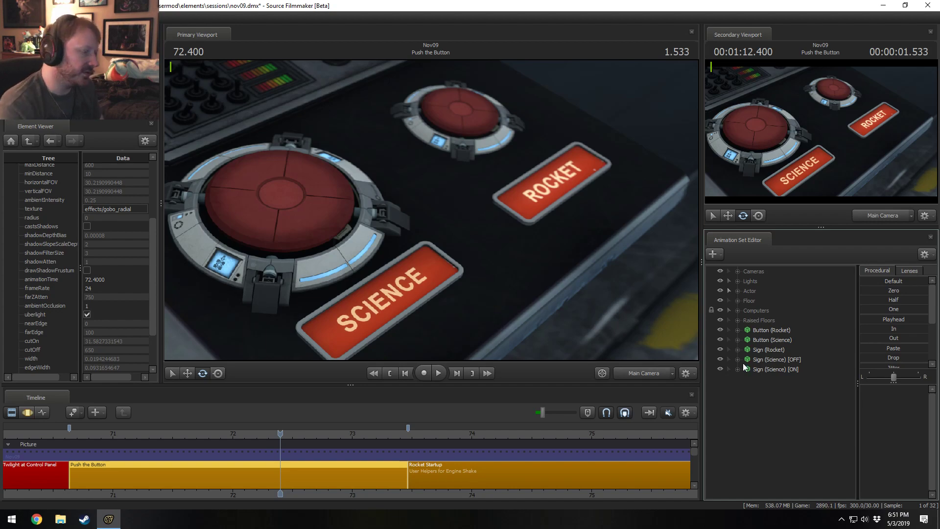
Set the Push the Button clip's color to green with red 0 and green 150.
left_click_drag(257, 443, 362, 443)
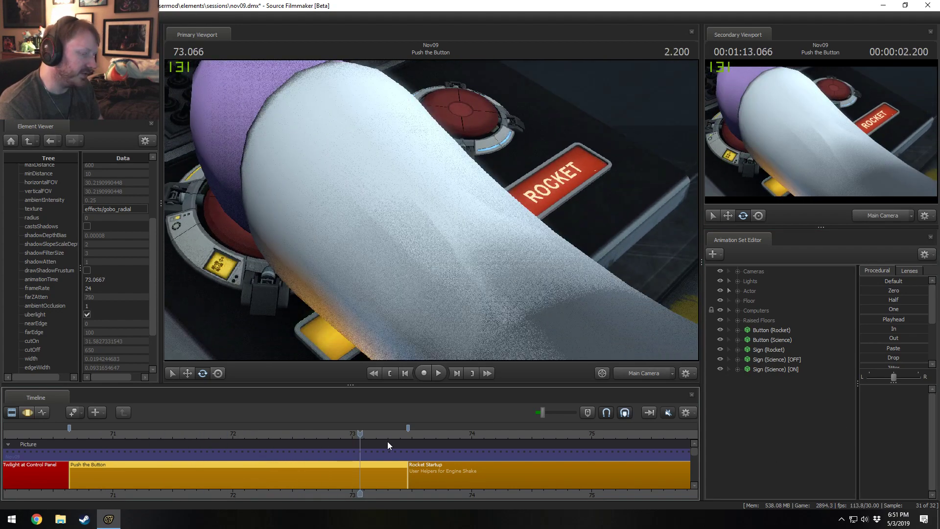
right_click(378, 472)
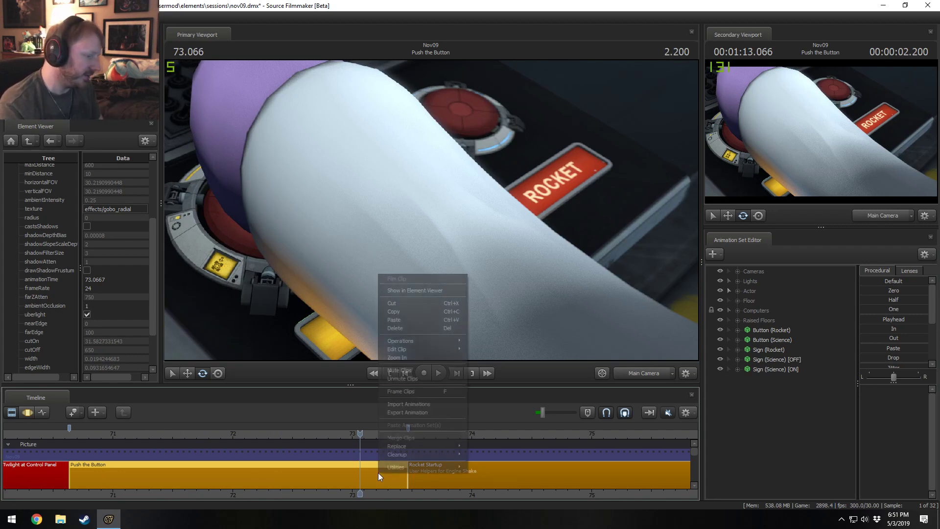
mouse_move(400, 349)
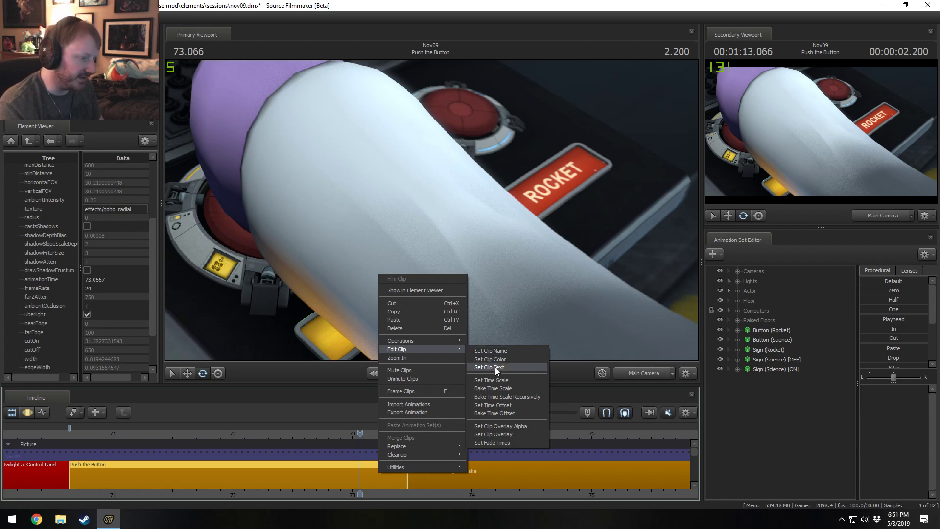
left_click(496, 361)
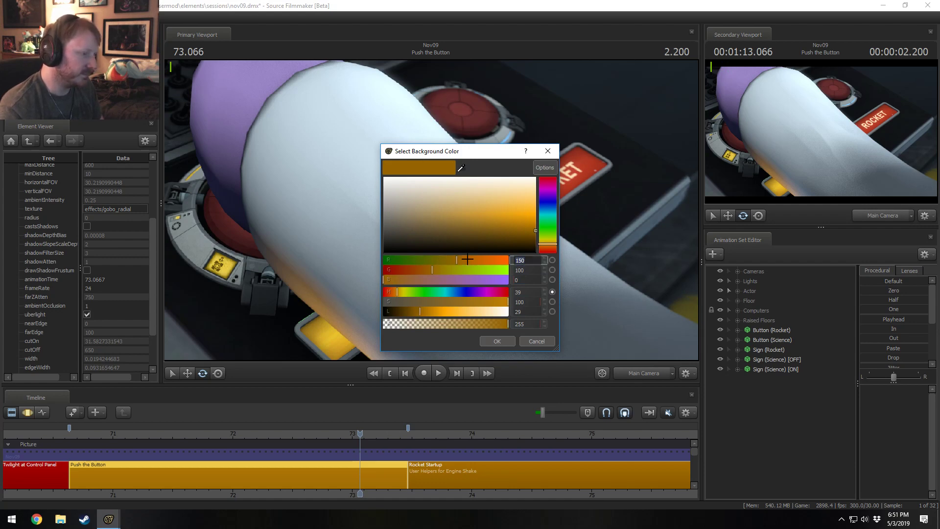
type("0")
key("Tab")
type("150")
key("Return")
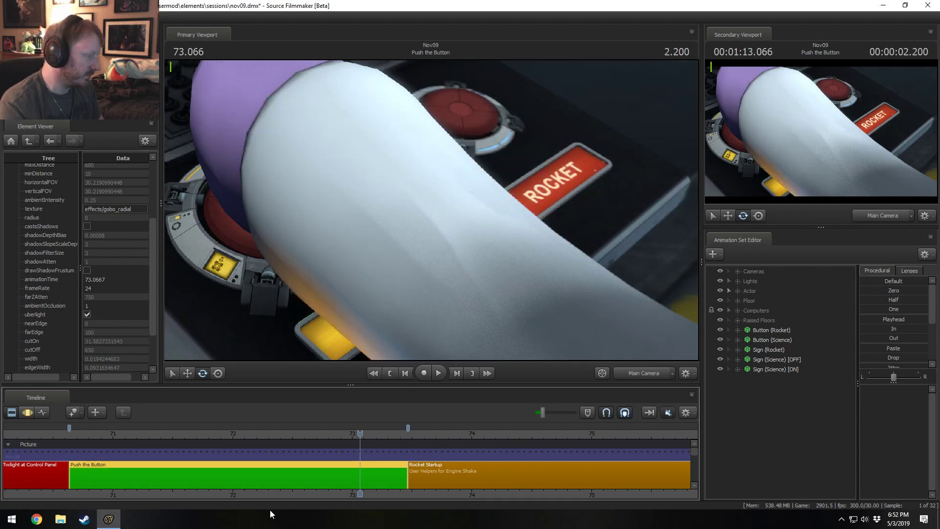
Darken the Push the Button clip's green color on the timeline by setting its green value to 100.
scroll(273, 466, "down", 10)
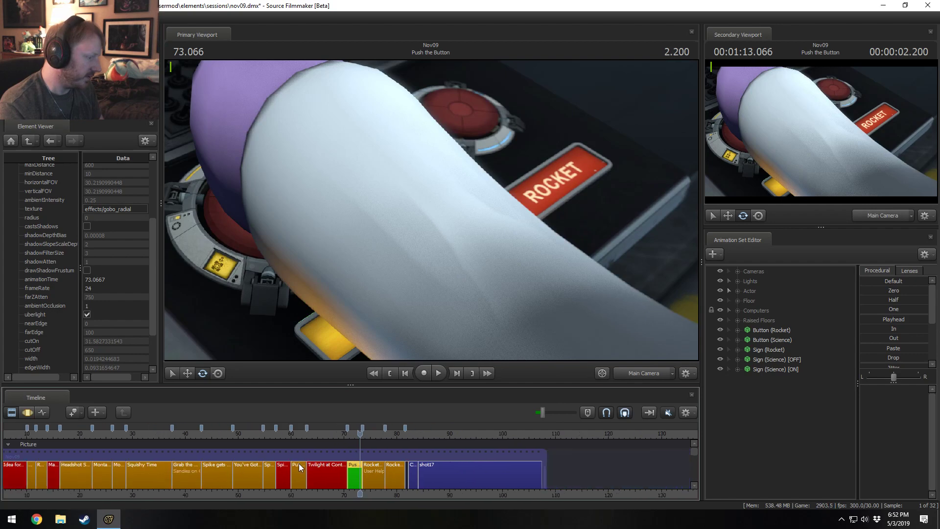
scroll(300, 464, "up", 7)
scroll(318, 465, "down", 8)
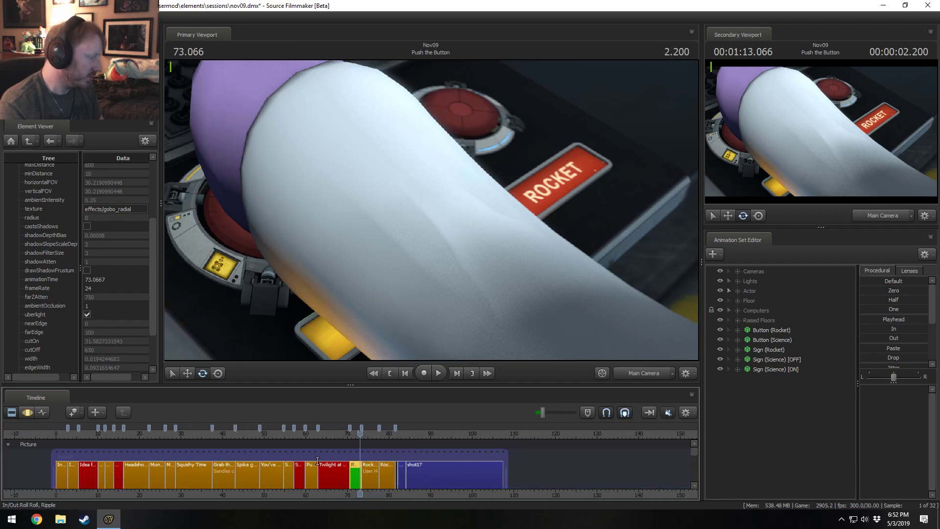
scroll(392, 490, "up", 4)
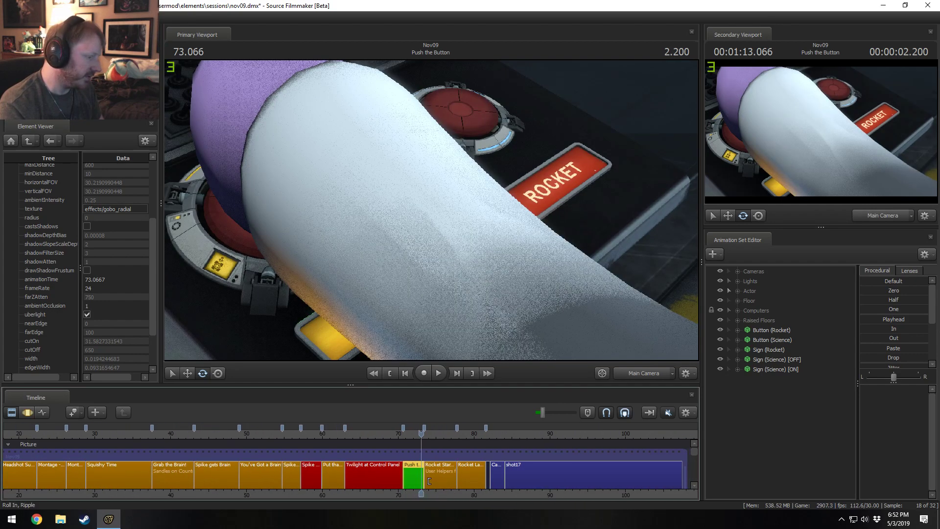
scroll(429, 481, "up", 3)
left_click_drag(405, 434, 390, 434)
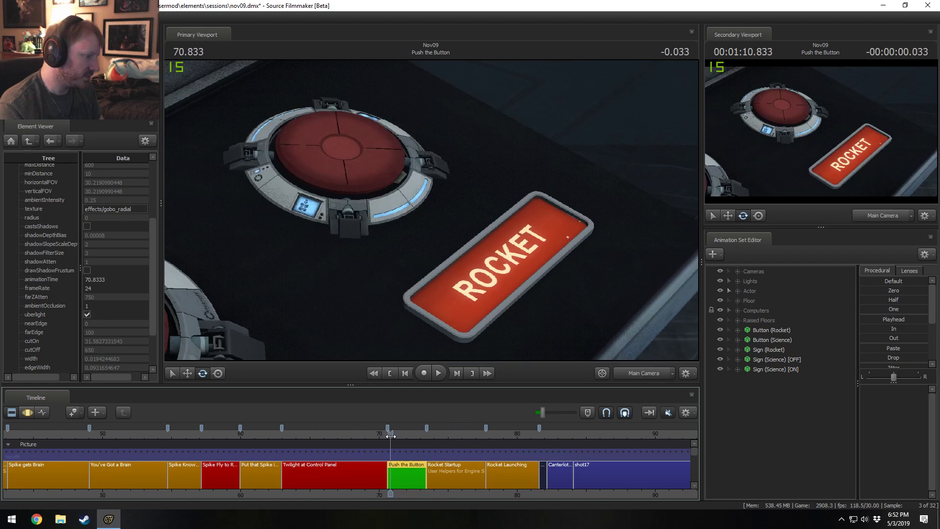
right_click(406, 477)
mouse_move(445, 355)
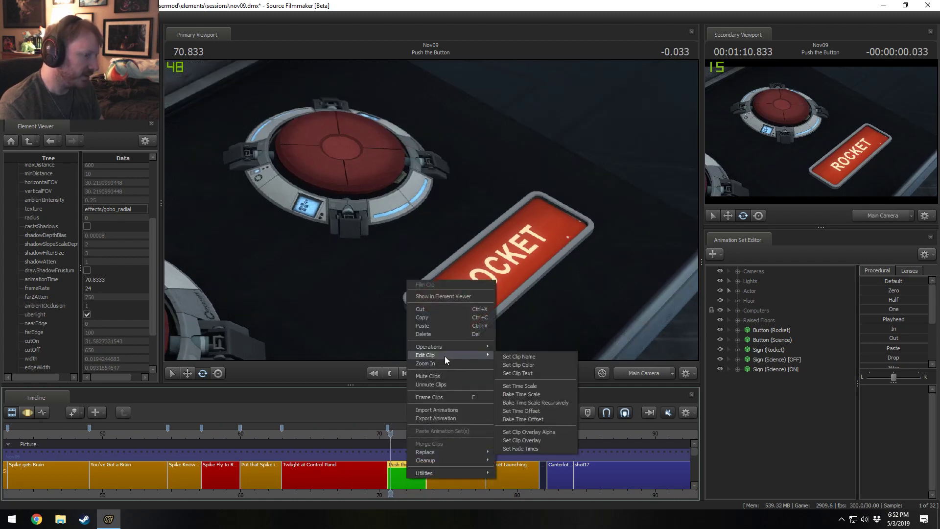
left_click(539, 365)
left_click(528, 269)
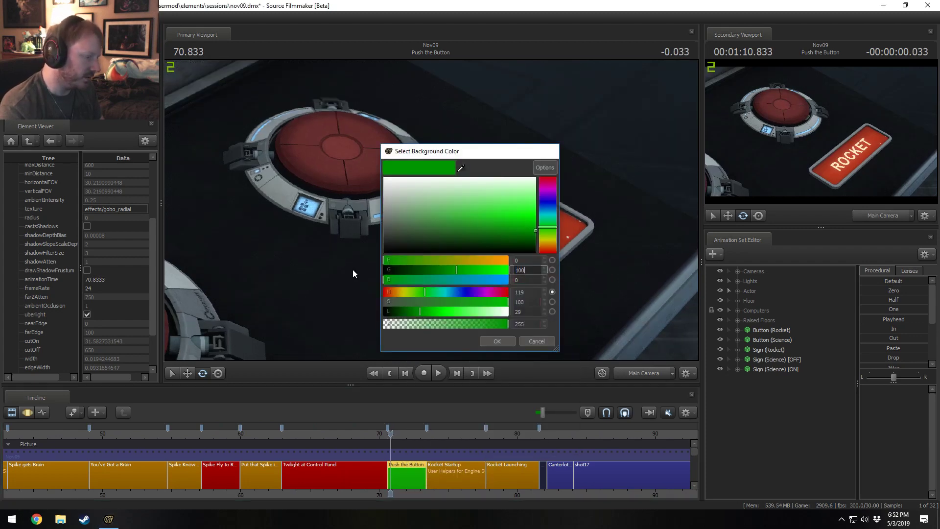
key("Return")
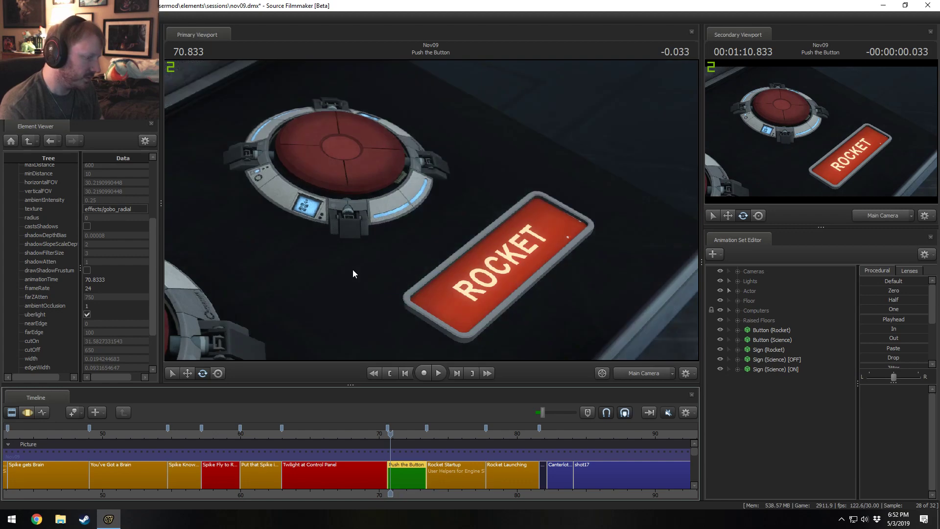
right_click(415, 472)
mouse_move(441, 352)
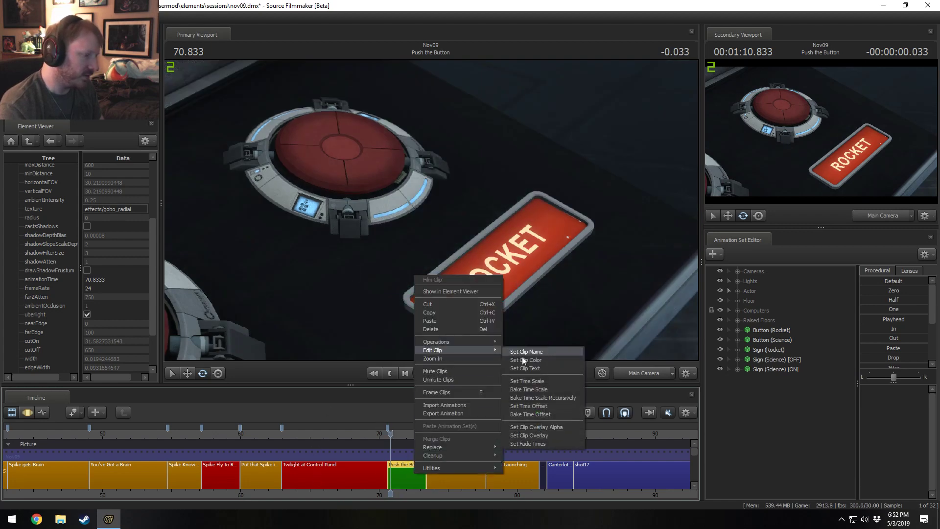
left_click(522, 358)
left_click(531, 337)
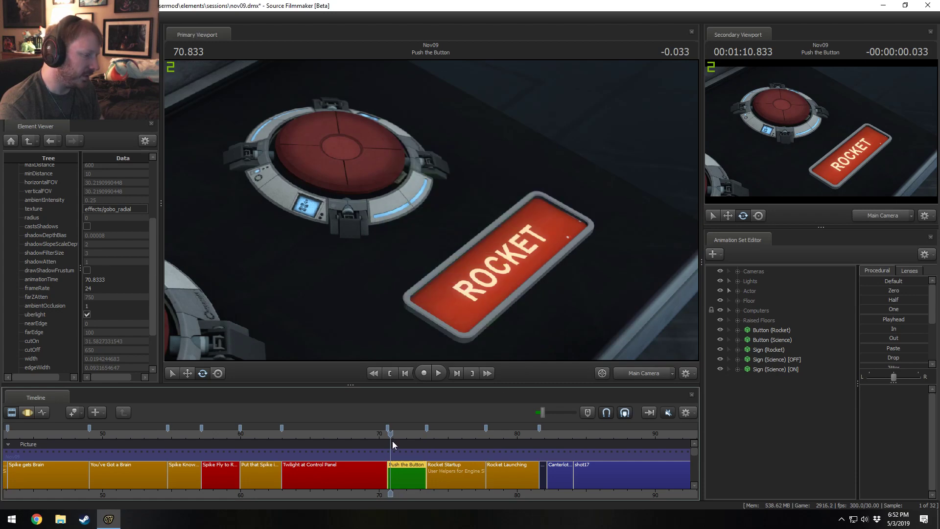
Play the Push the Button shot through to the start of Rocket Startup to review the finished sequence.
left_click_drag(390, 434, 332, 433)
left_click(468, 474)
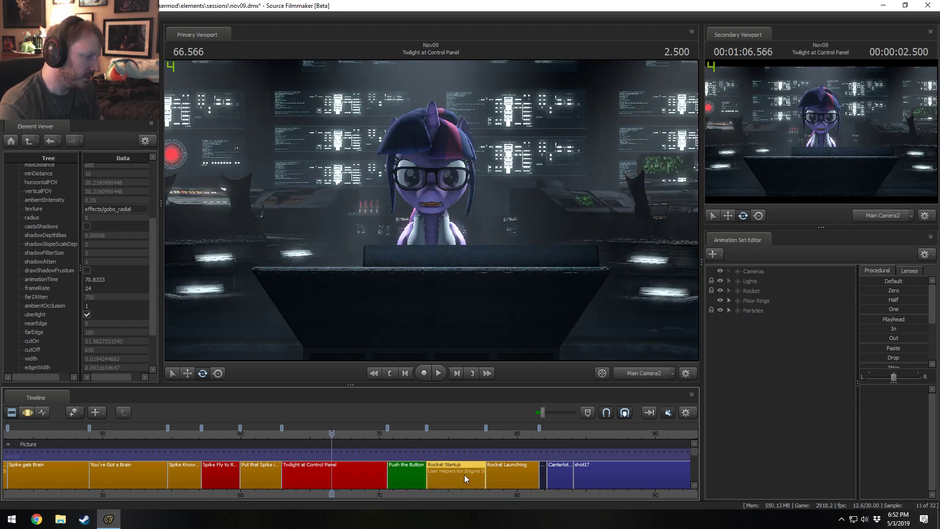
left_click(515, 474)
left_click(388, 436)
key("space")
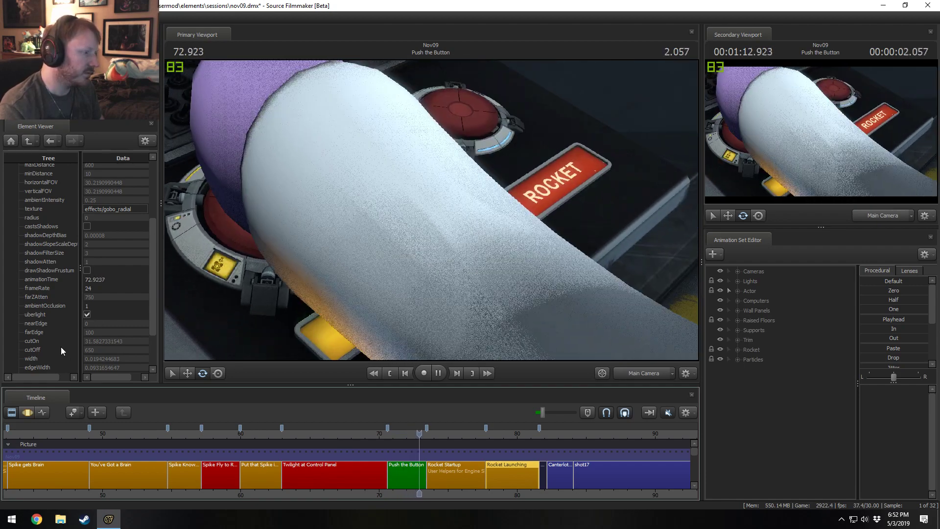
key("space")
left_click(395, 433)
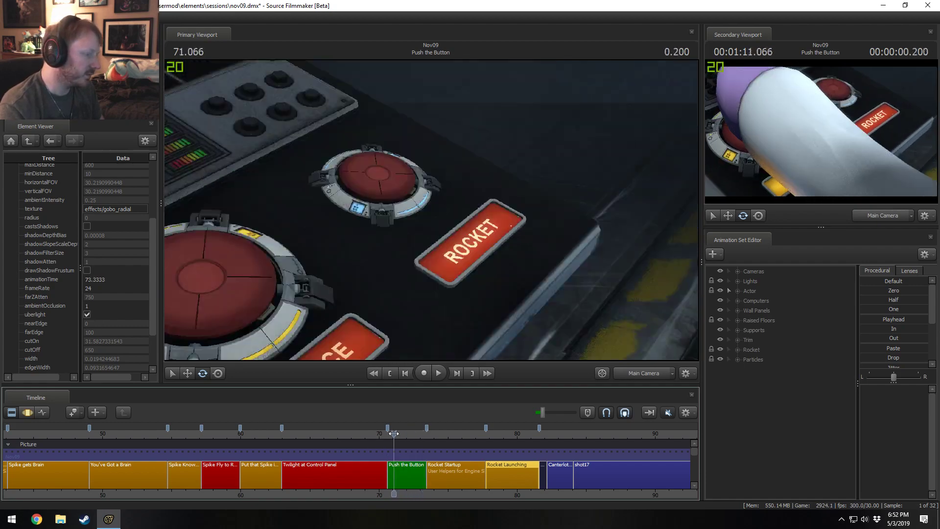
key("space")
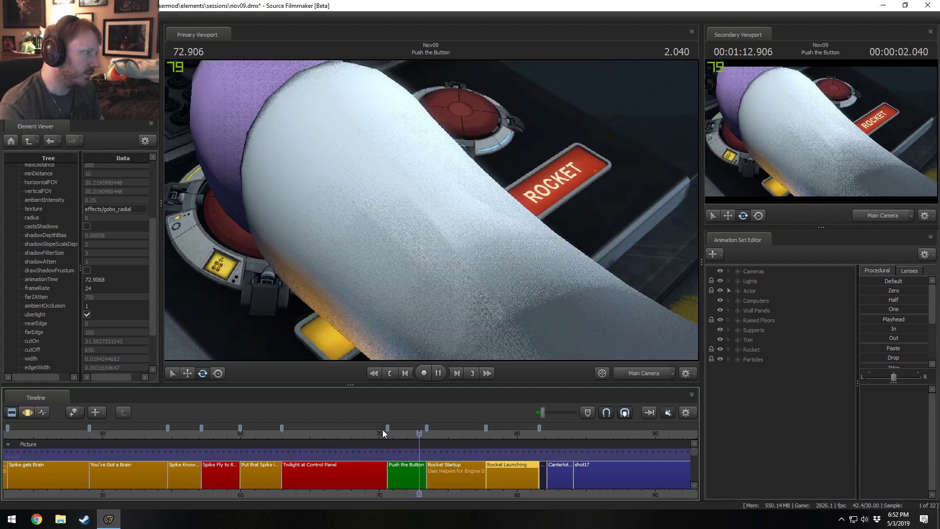
key("space")
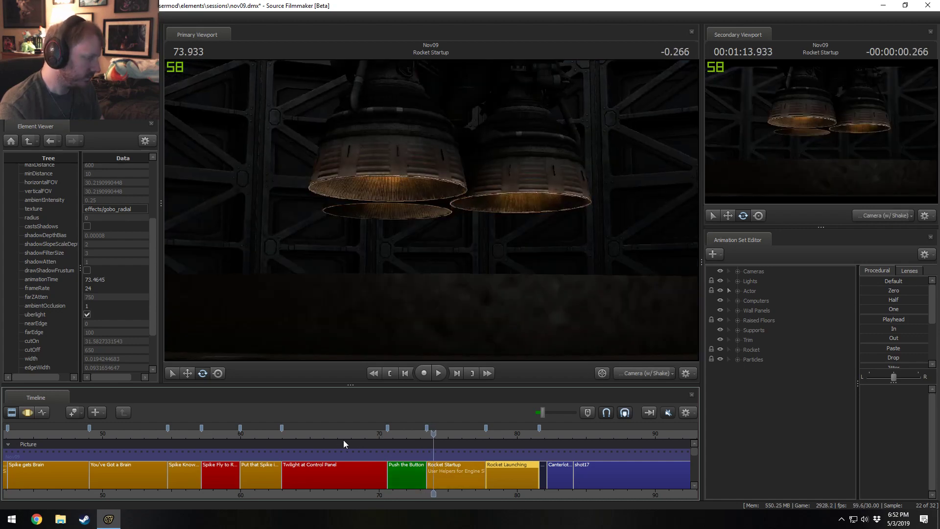
Play the Montage - Spinning Fan shot and the start of Montage - Gears to review them.
scroll(343, 439, "down", 5)
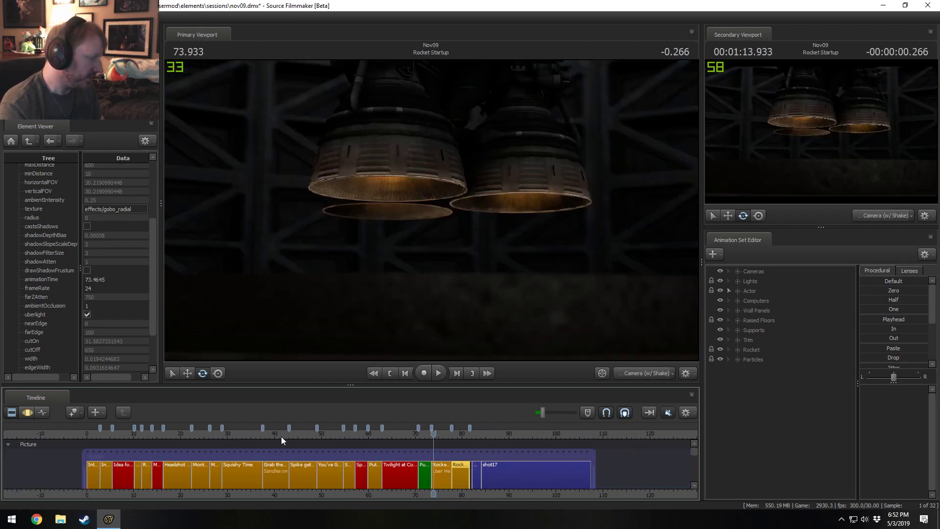
left_click_drag(281, 435, 158, 432)
scroll(203, 440, "up", 5)
key("space")
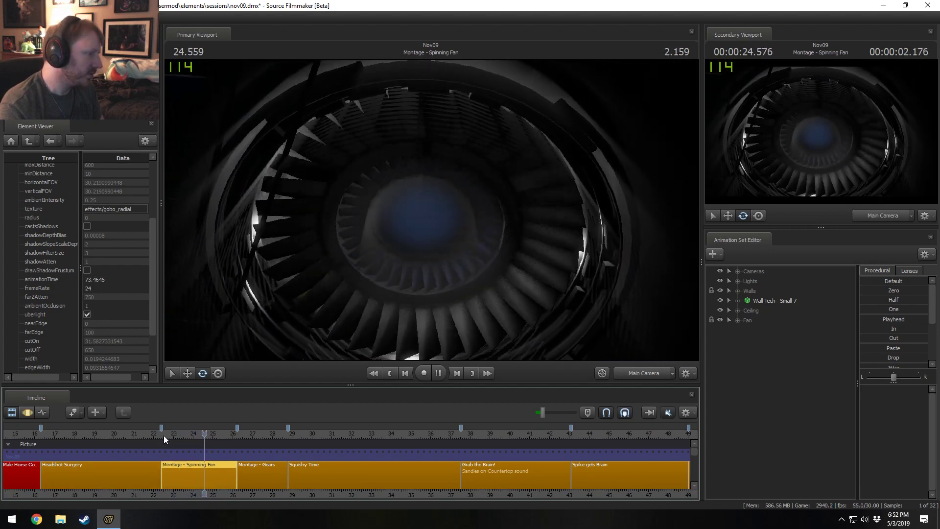
key("space")
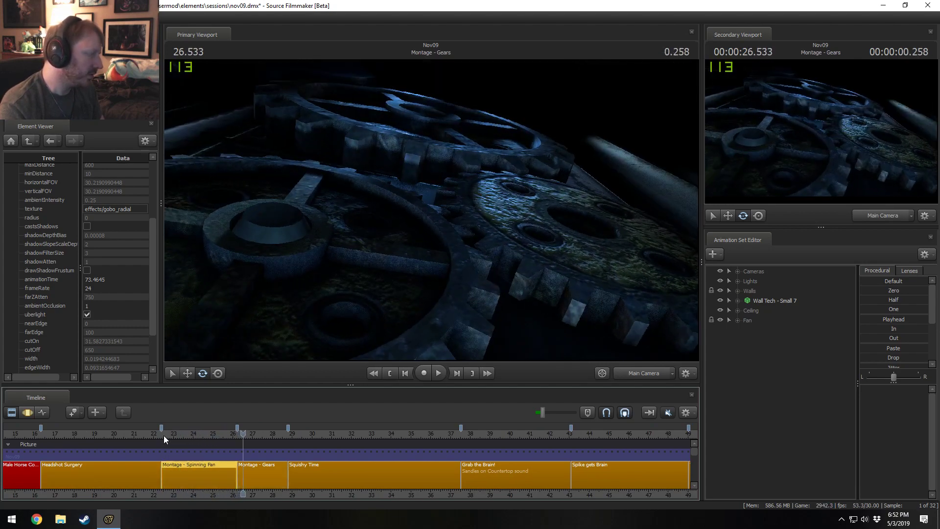
right_click(172, 474)
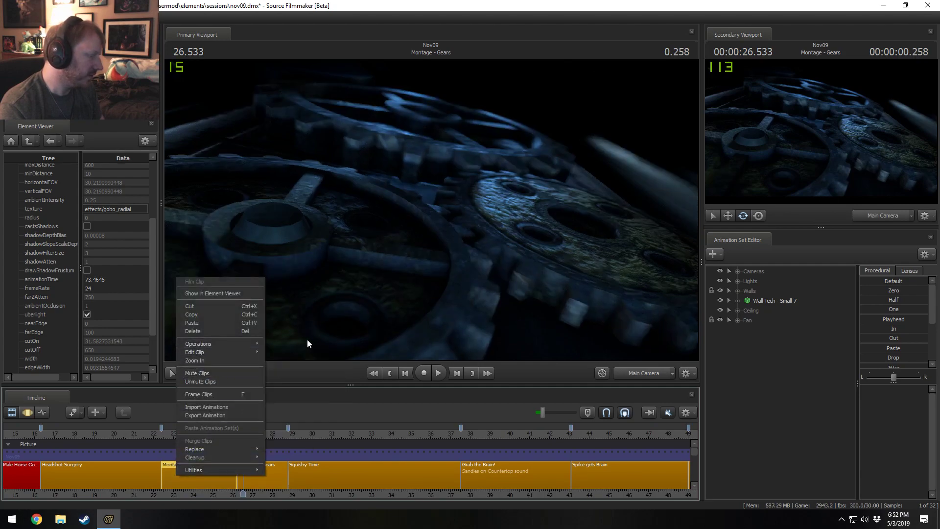
mouse_move(234, 352)
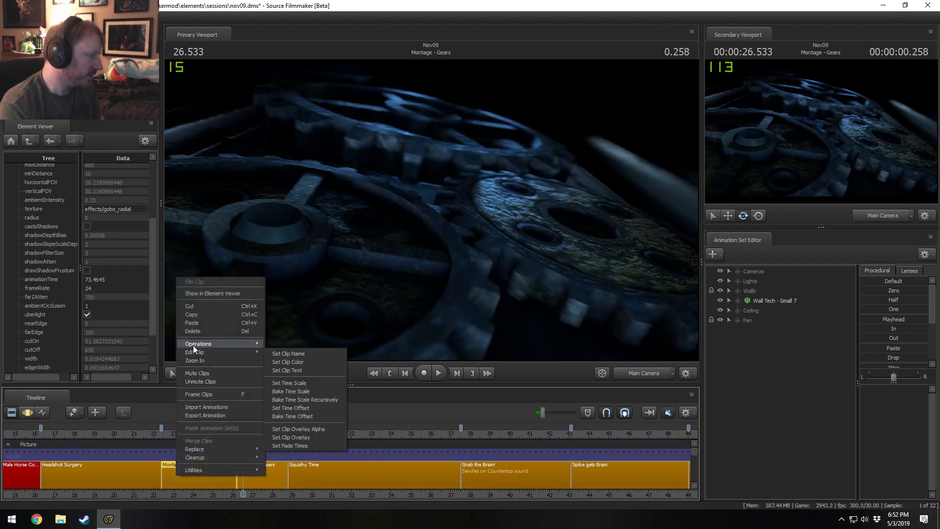
left_click(154, 435)
key("space")
key("space")
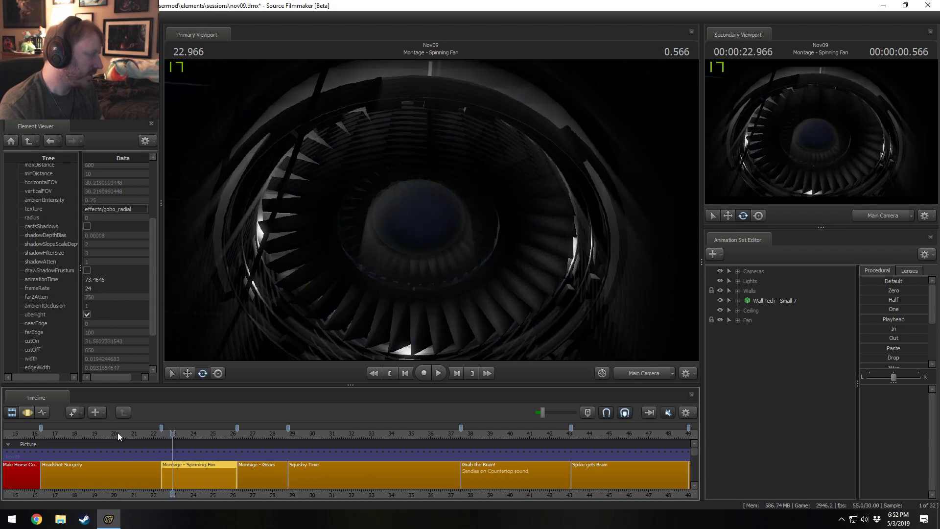
Recolor the Push the Button clip orange like its neighboring clips by setting its red value to 150.
scroll(297, 470, "down", 10)
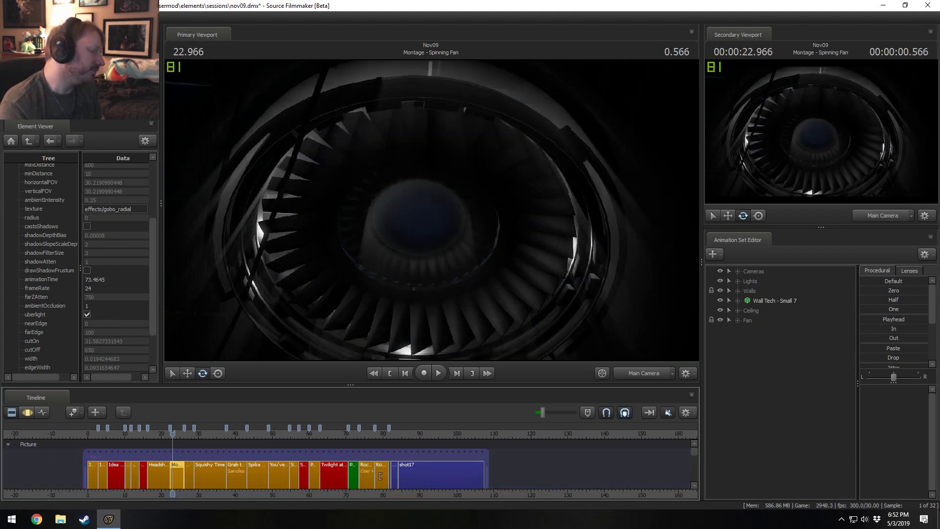
scroll(357, 475, "up", 1)
right_click(376, 476)
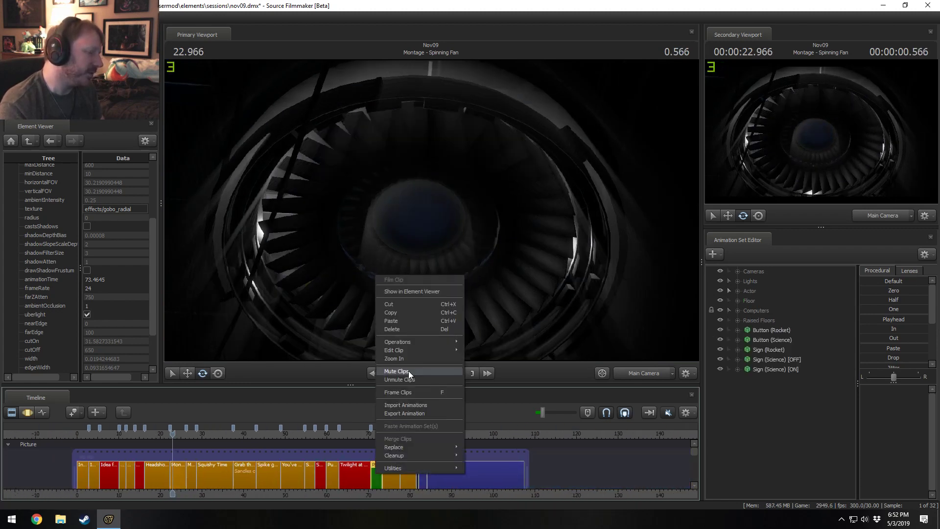
mouse_move(428, 351)
left_click(505, 359)
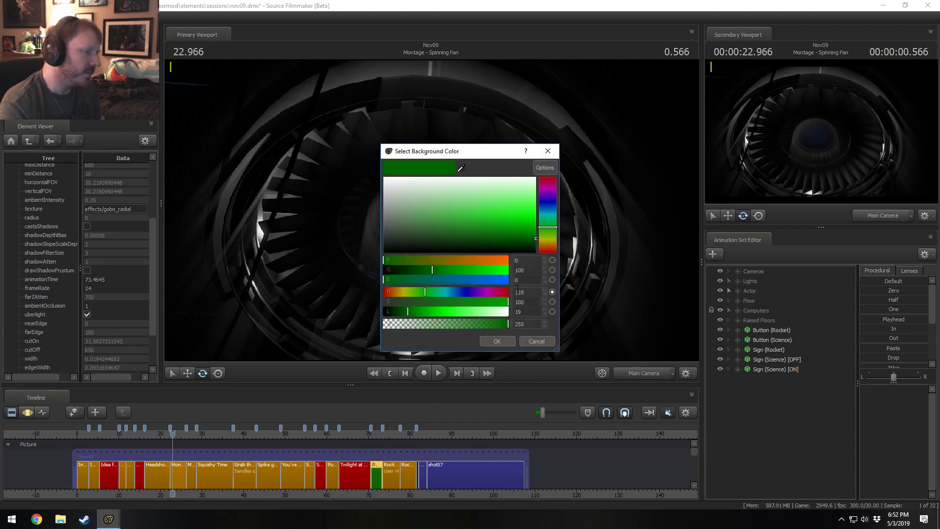
left_click(477, 258)
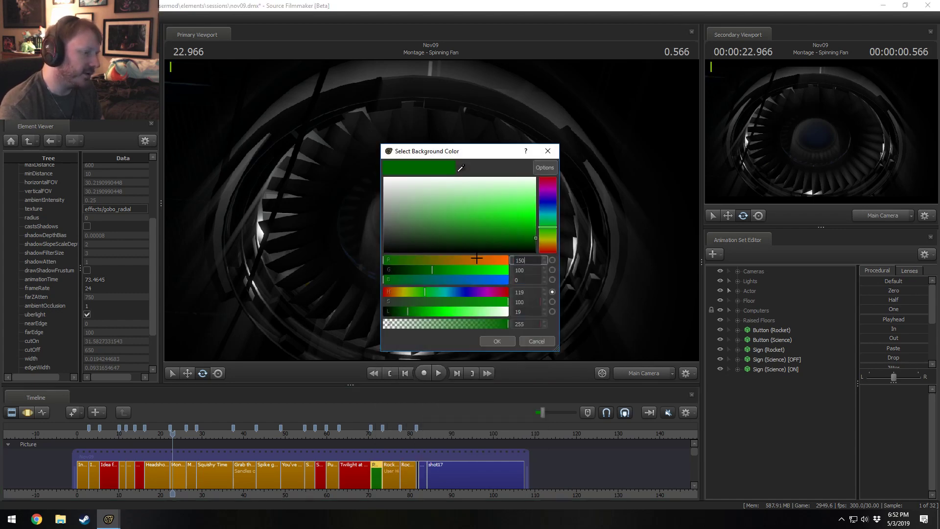
key("Return")
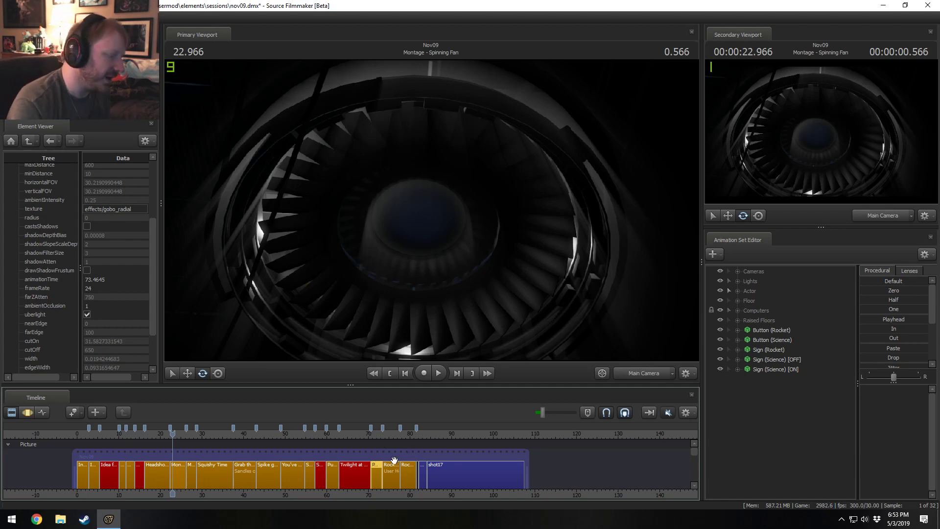
scroll(190, 466, "up", 3)
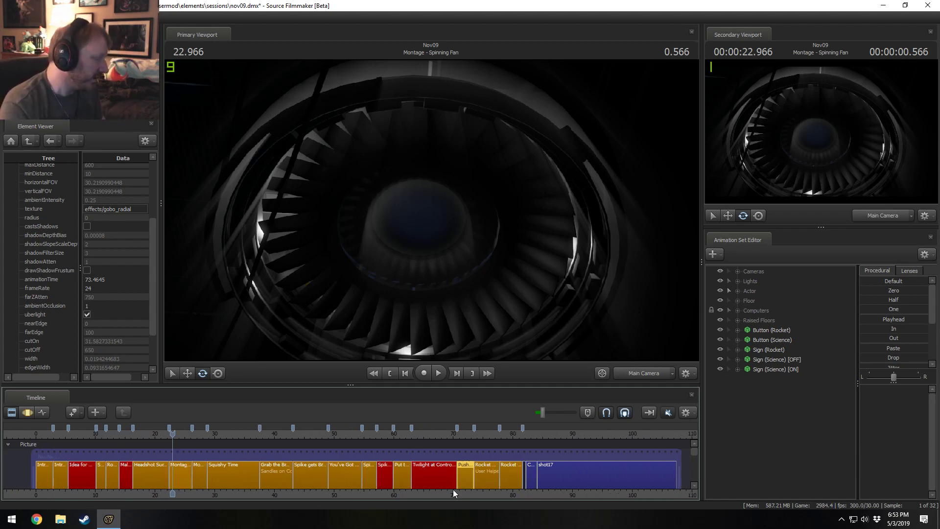
Play back the opening seconds of the Twilight at Control Panel shot.
left_click(419, 430)
scroll(433, 463, "up", 2)
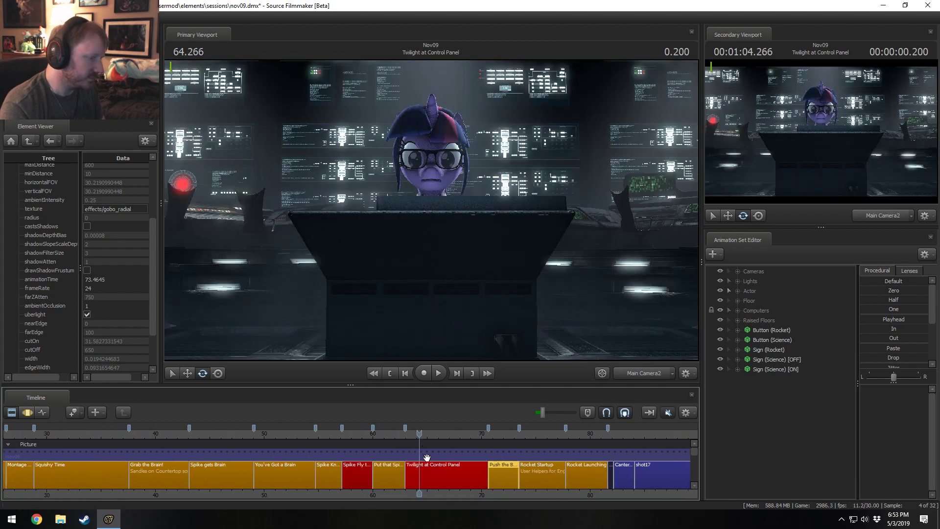
key("space")
key("space")
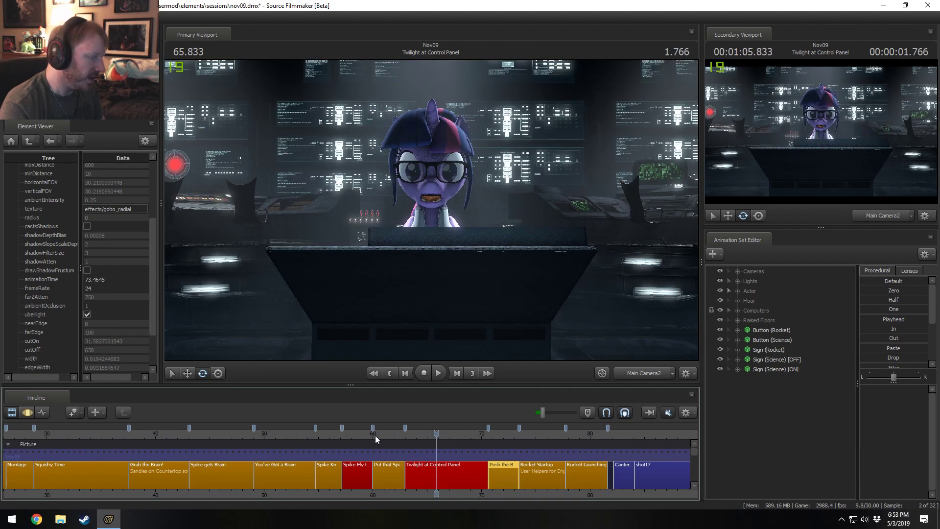
Play back the Spike Fly to Rocket shot twice to review its animation and rocket lighting.
left_click(345, 434)
key("space")
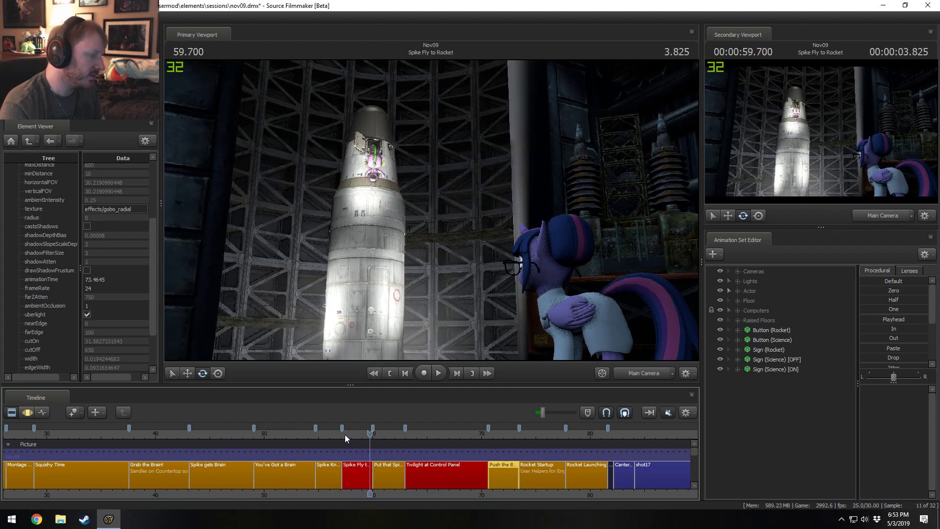
left_click(345, 434)
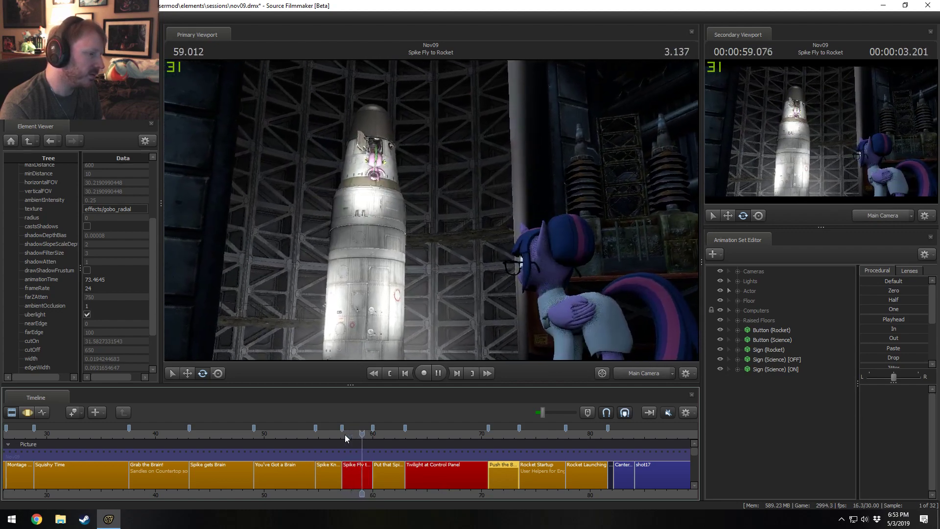
key("space")
left_click(345, 434)
key("space")
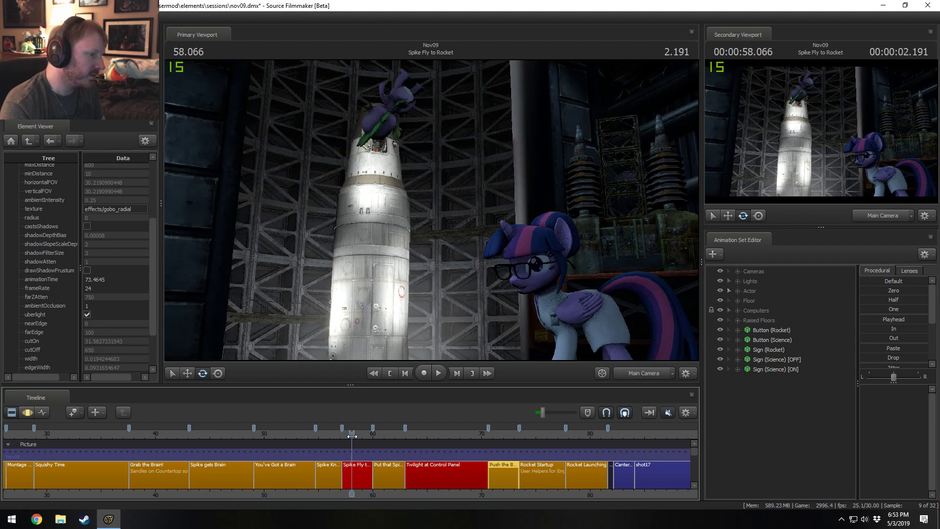
Copy all light animation sets, Blue Ambient 1 through Interior Door Followup 3, from the You've Got a Brain shot despite locked controls.
left_click(304, 433)
mouse_move(315, 435)
left_mouse_down()
mouse_move(341, 444)
mouse_move(266, 444)
mouse_move(332, 444)
mouse_move(300, 444)
left_mouse_up()
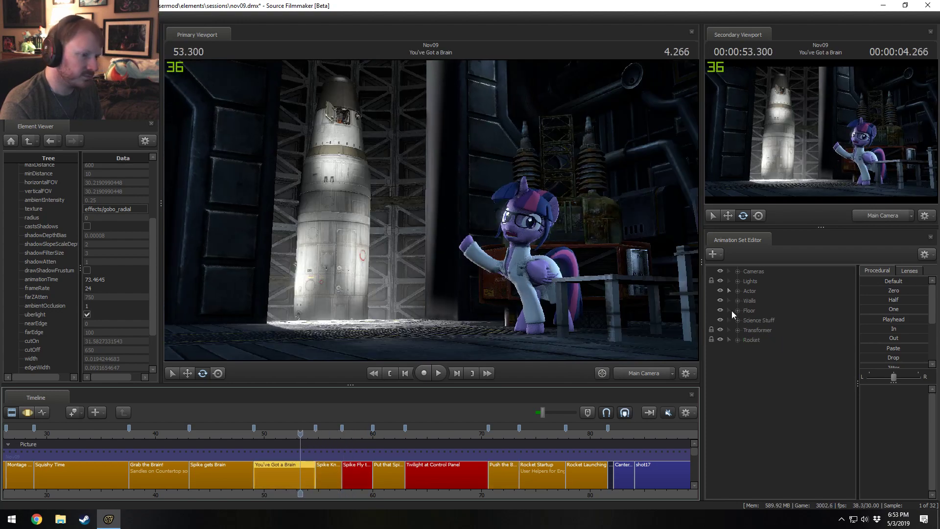
left_click(735, 281)
left_click(781, 292)
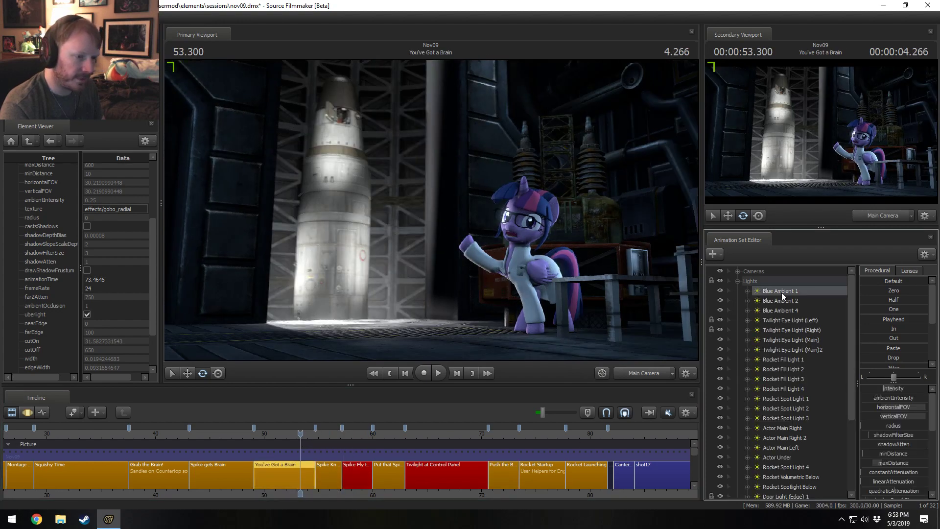
scroll(787, 419, "down", 4)
left_click(788, 427, "shift")
right_click(790, 413)
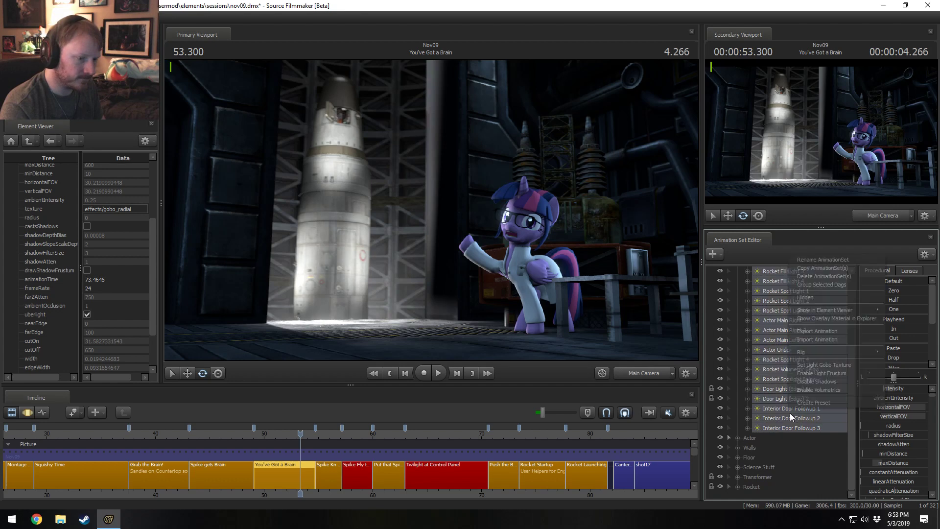
left_click(807, 267)
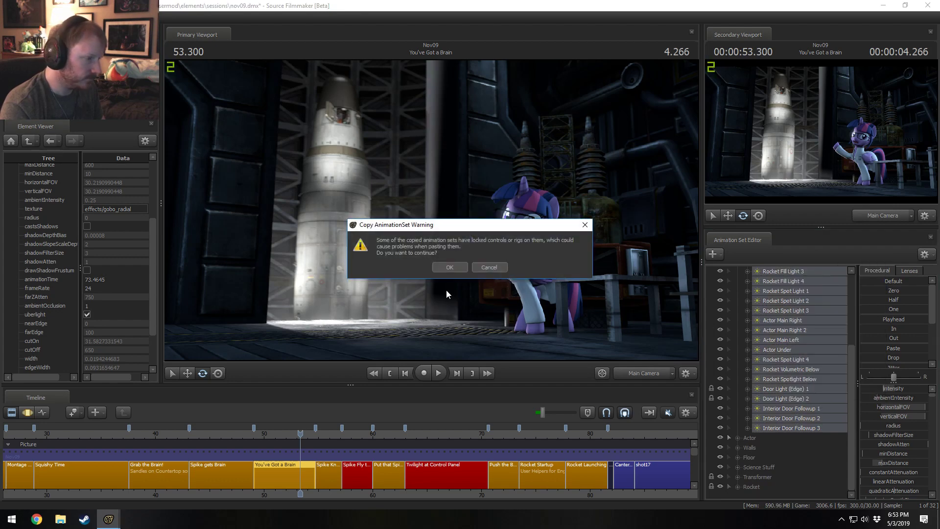
left_click(454, 267)
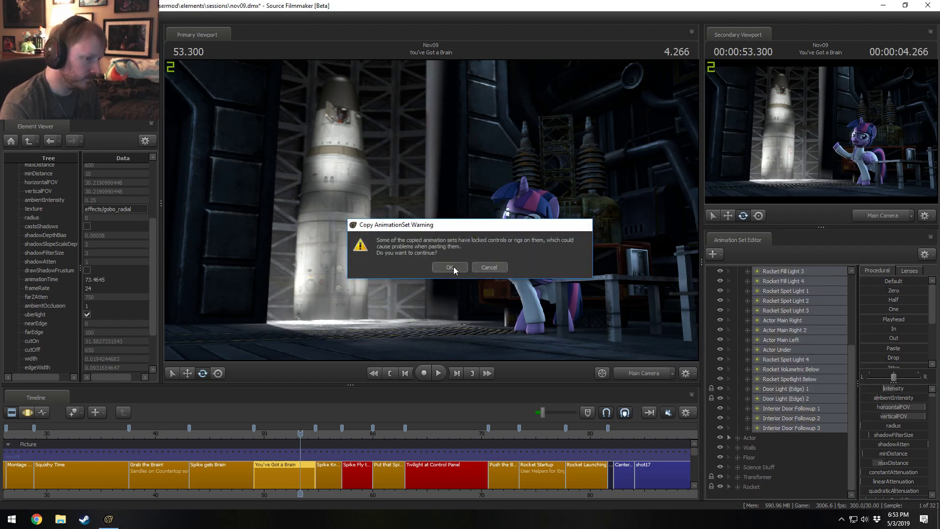
Hide the existing Lights group in the Spike Fly to Rocket shot and paste the copied light animation sets there.
left_click(351, 432)
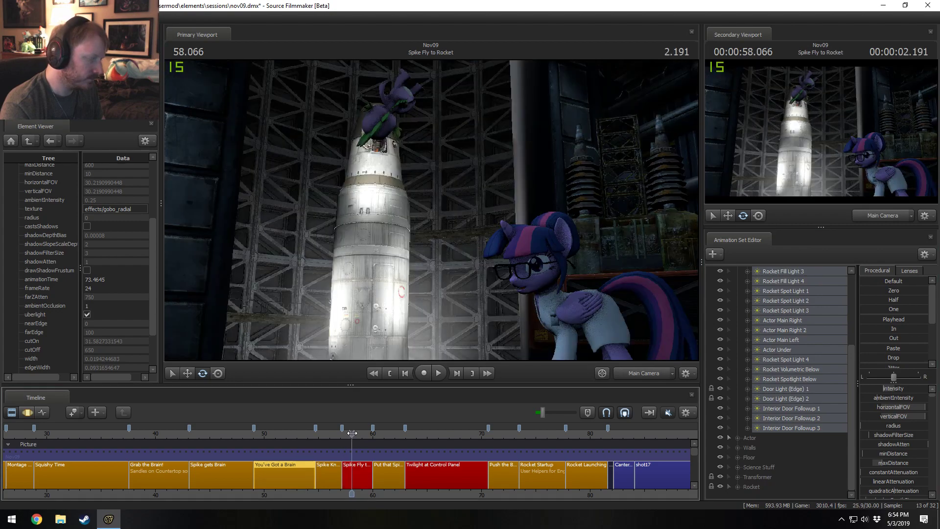
left_click_drag(352, 432, 365, 433)
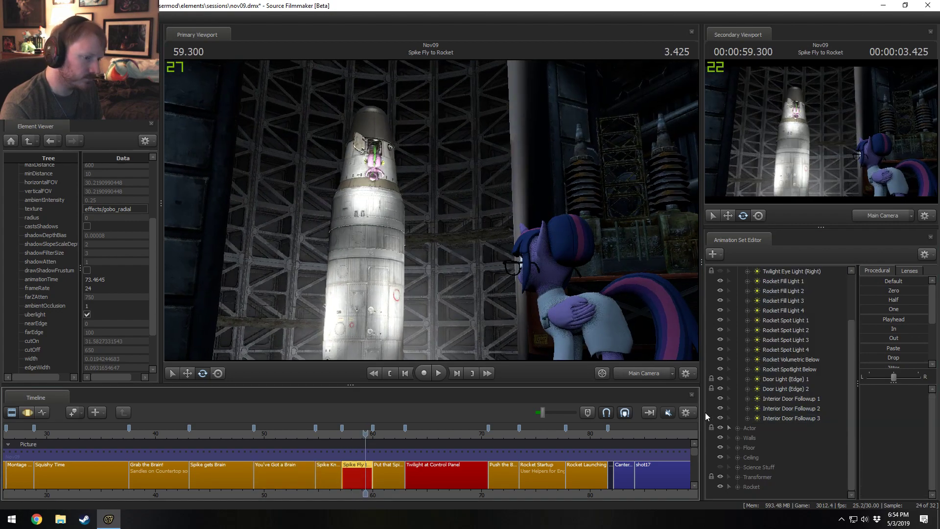
scroll(756, 422, "up", 2)
left_click(738, 281)
right_click(764, 421)
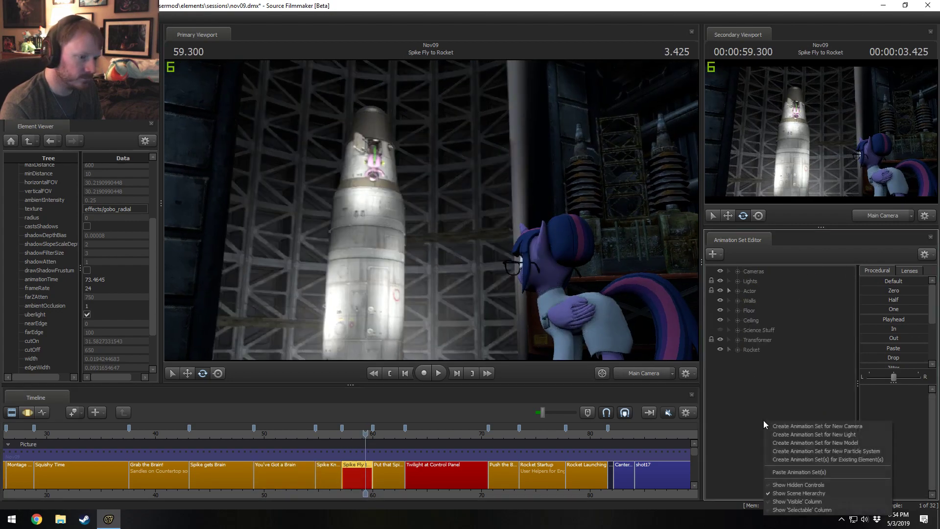
left_click(720, 281)
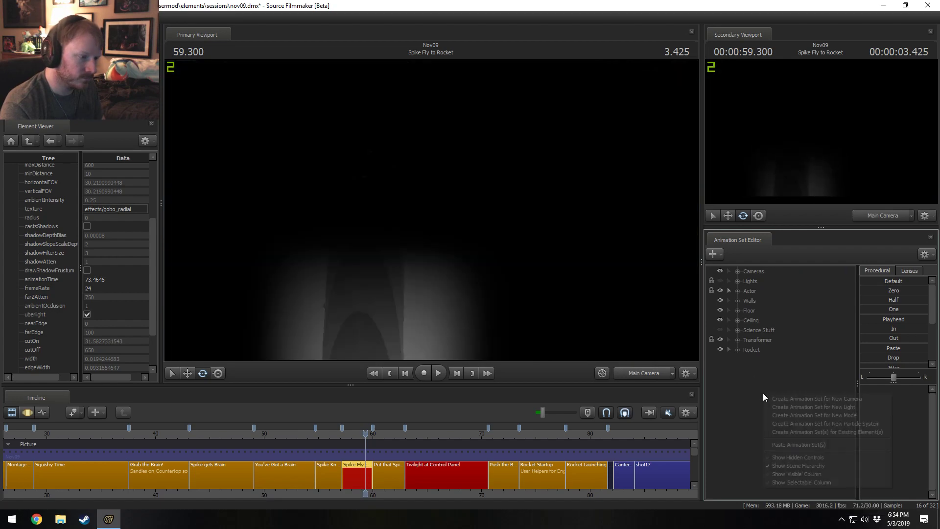
left_click(774, 445)
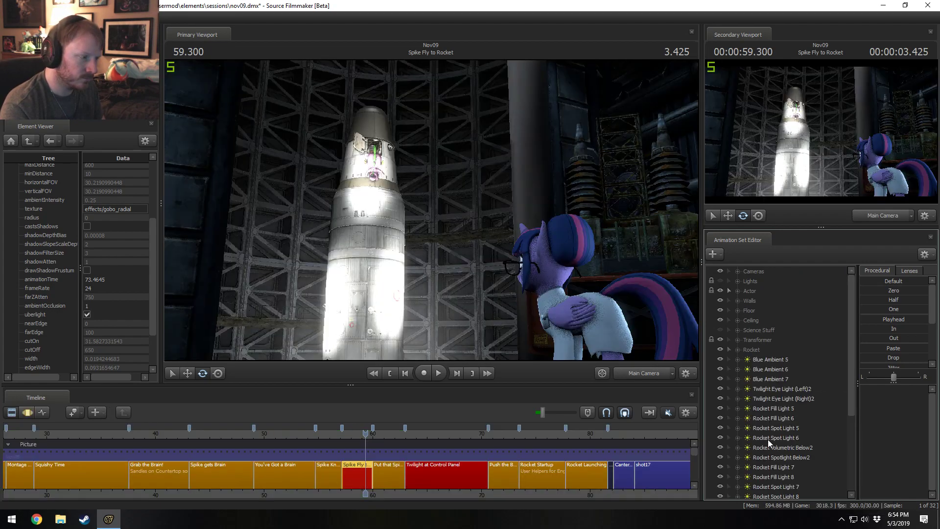
Compare the rocket lighting in the Spike Fly to Rocket shot with the You've Got a Brain and Put that Spike in the Rocket shots.
key("F3")
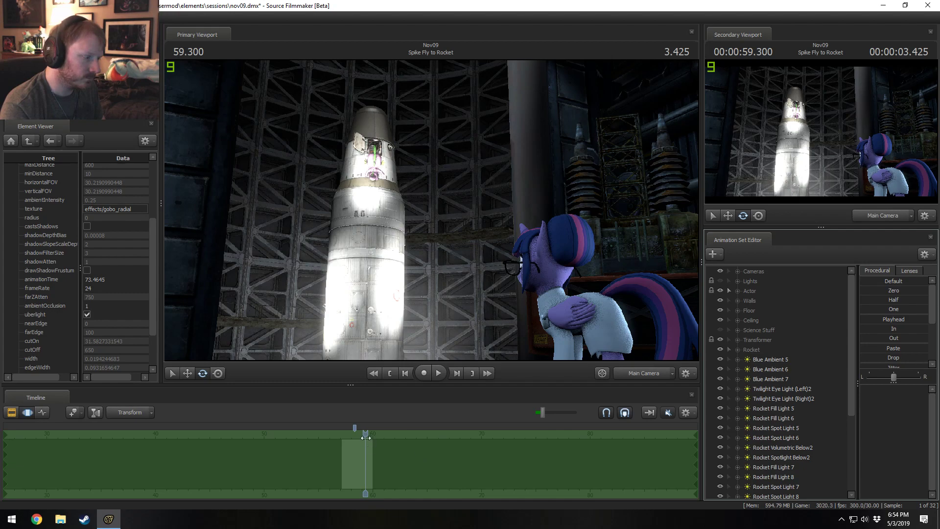
left_click_drag(365, 437, 364, 437)
key("F2")
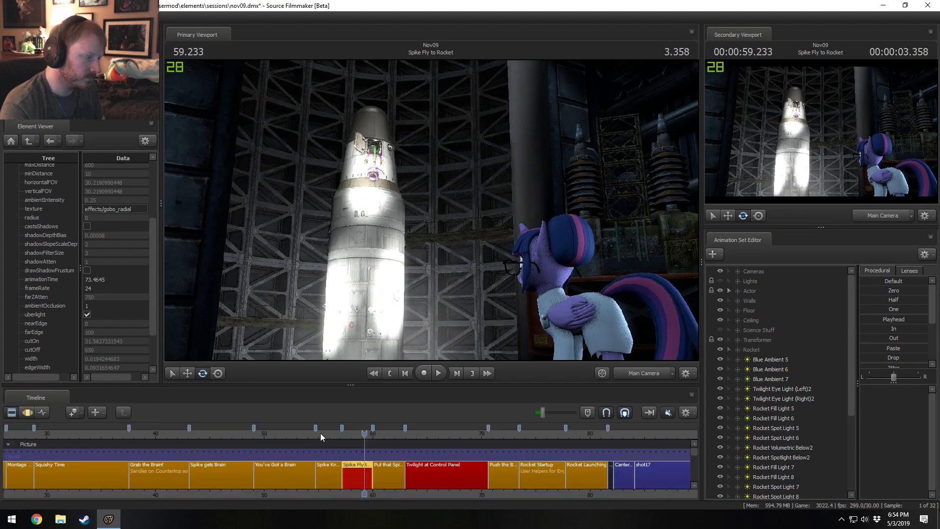
left_click(307, 433)
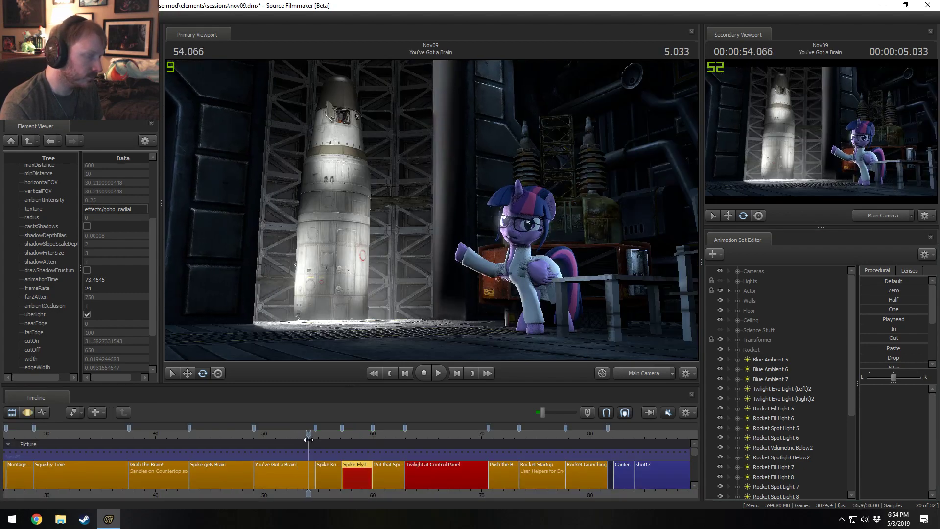
left_click_drag(307, 432, 355, 430)
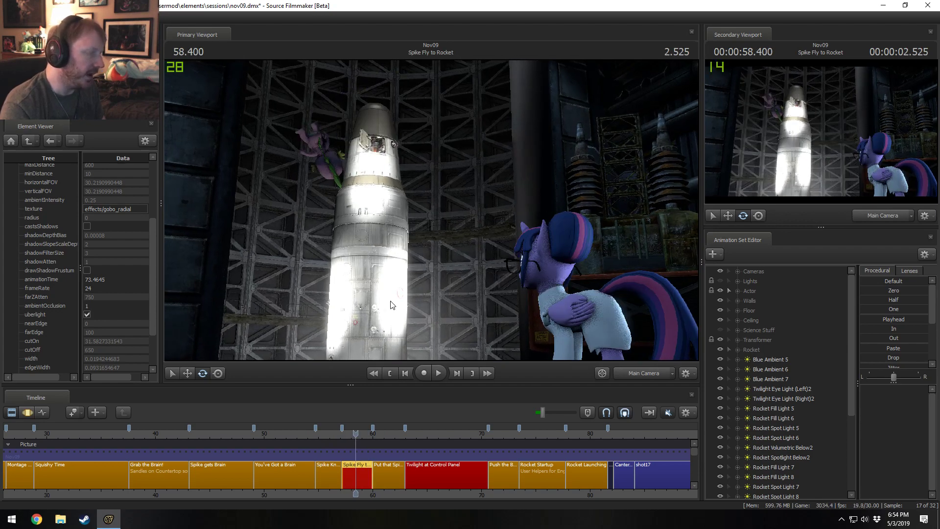
key("space")
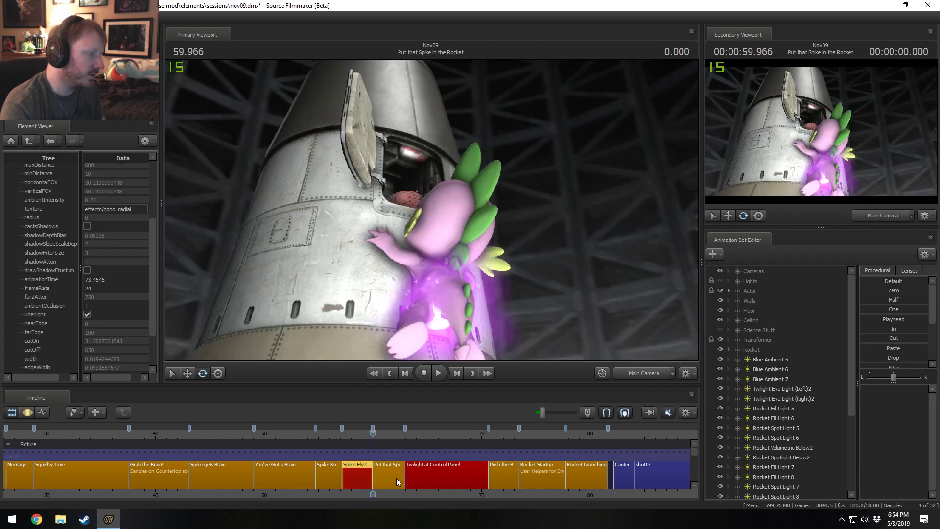
left_click_drag(375, 434, 309, 435)
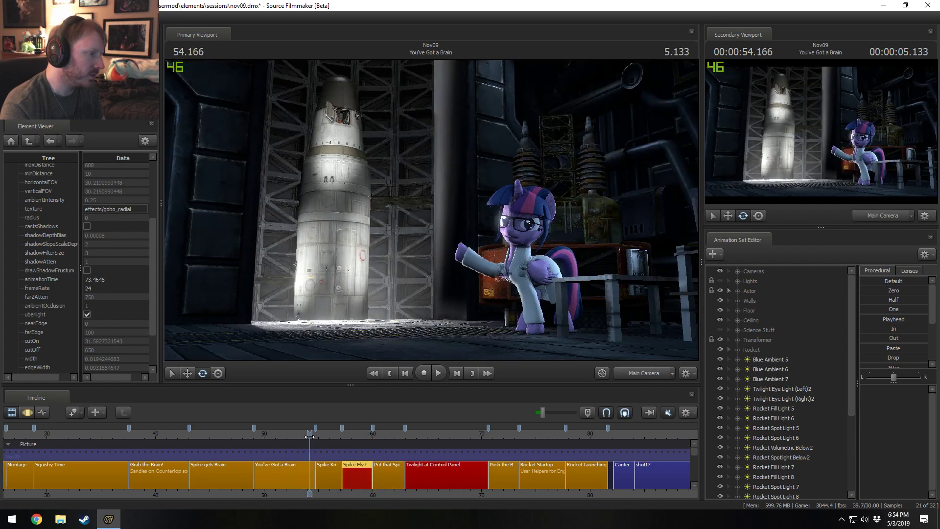
mouse_move(376, 434)
left_mouse_down()
mouse_move(300, 434)
mouse_move(365, 443)
left_mouse_up()
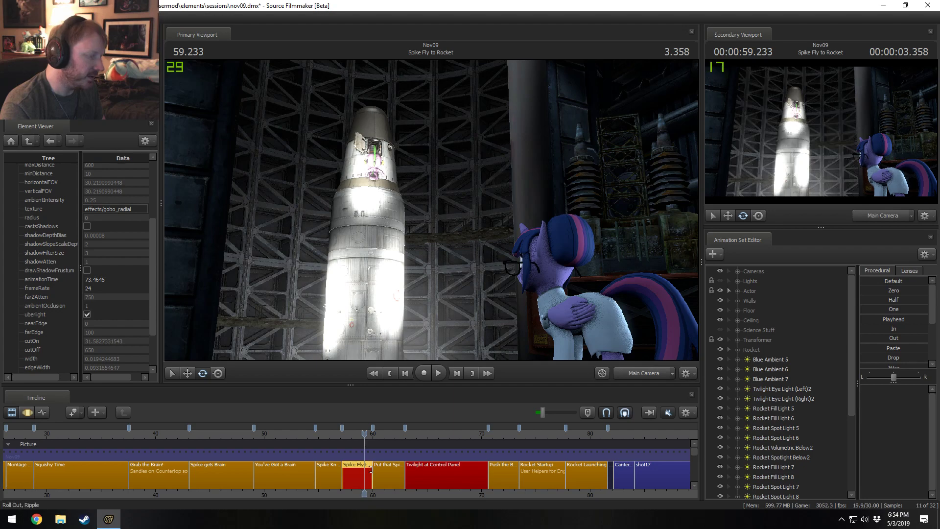
left_click_drag(365, 443, 347, 434)
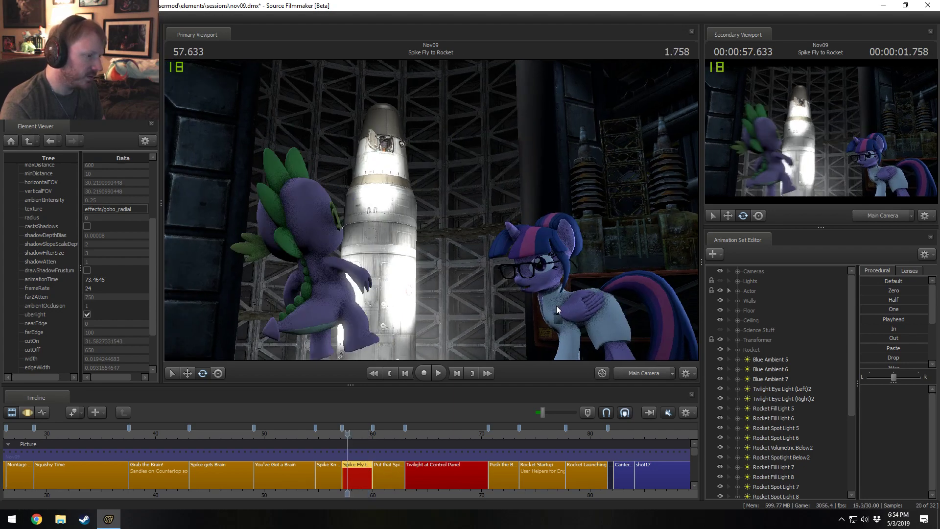
Show the work camera at 59.300 seconds and select all pasted lights from Blue Ambient 5 through Twilight Eye Light (Main)2.
left_click(629, 374)
mouse_move(385, 267)
left_mouse_down()
mouse_move(385, 280)
mouse_move(384, 268)
left_mouse_up()
left_click_drag(275, 428, 365, 435)
left_click(773, 359)
scroll(793, 401, "down", 4)
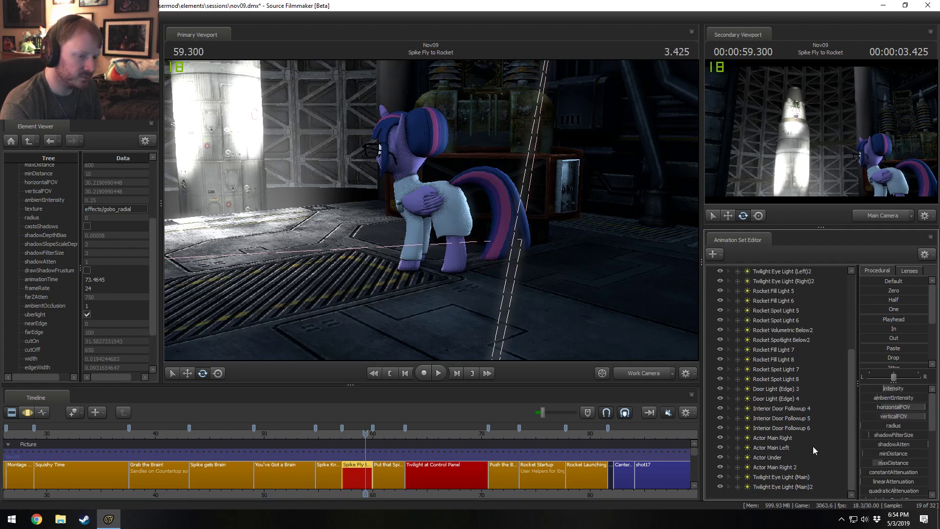
left_click(802, 487, "shift")
key("F3")
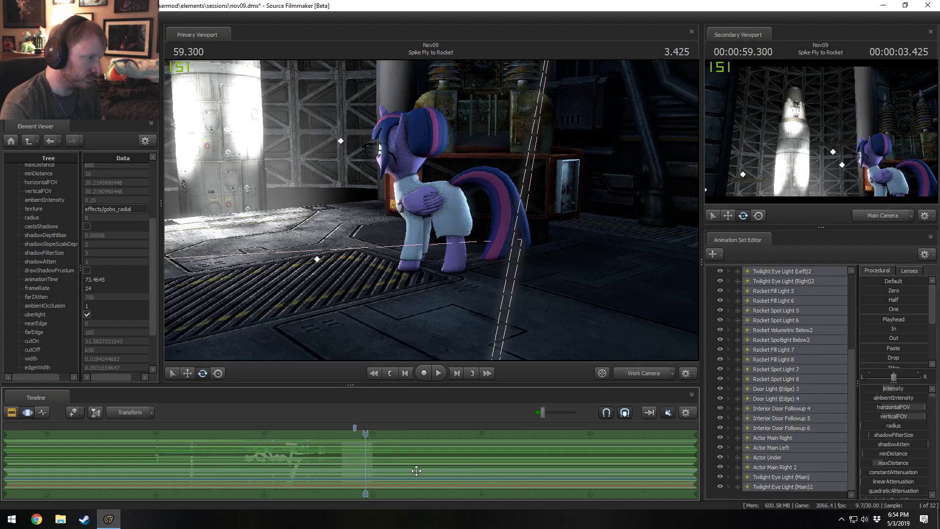
key("F2")
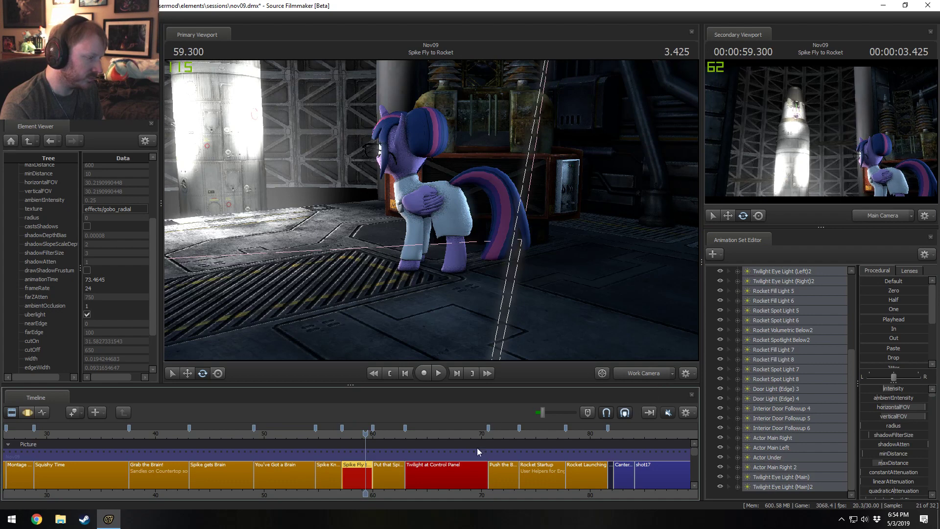
Apply the Playhead procedural preset to the selected lights at 59.300 seconds in the Motion Editor.
key("F3")
double_click(890, 322)
key("F2")
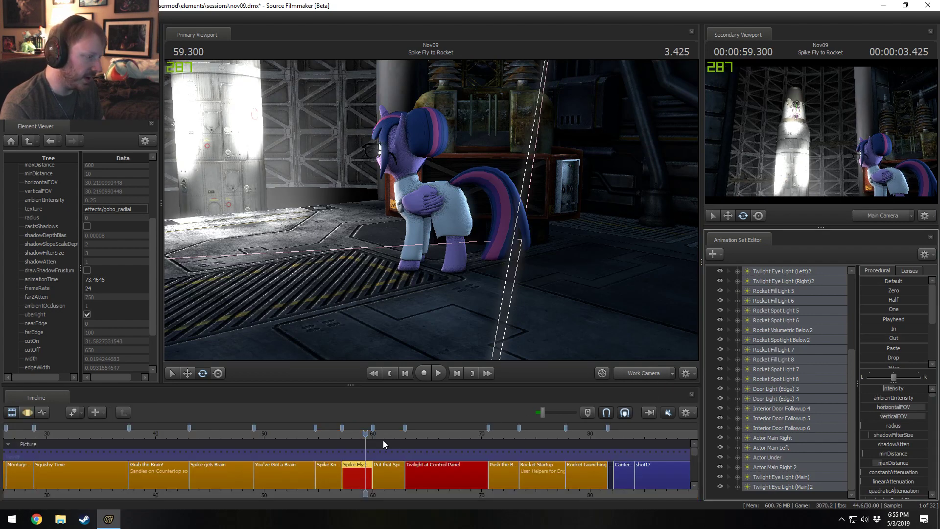
key("F3")
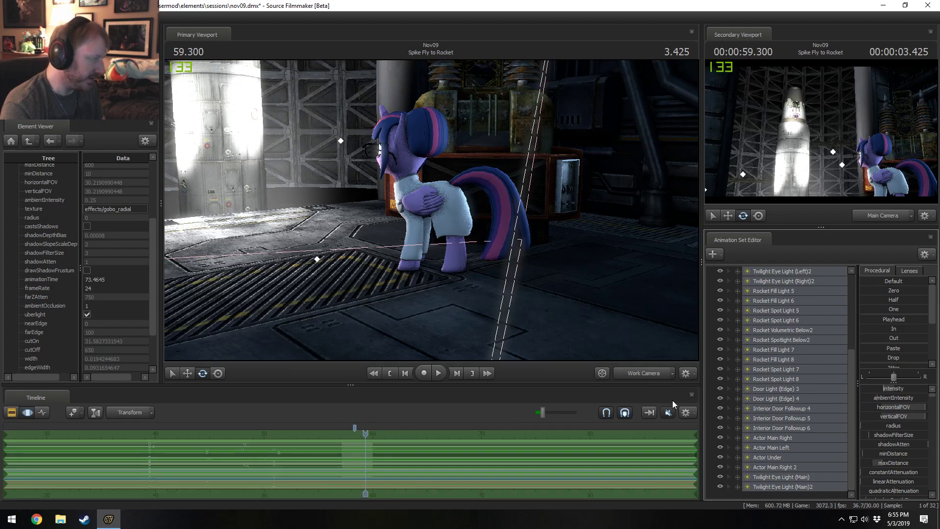
double_click(892, 338)
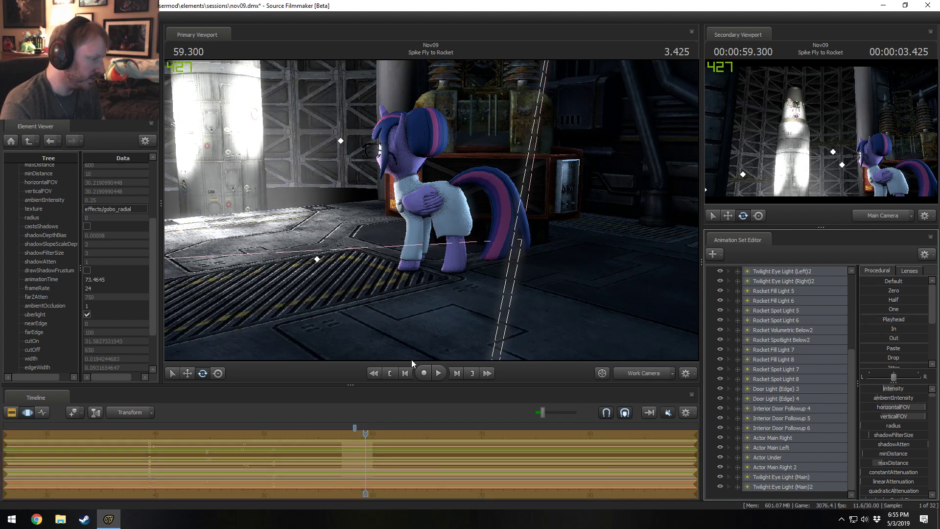
Move to 58.200 seconds, select the whole time range and apply the Playhead preset to the selected lights.
left_click(317, 465)
left_click_drag(317, 465, 353, 462)
key("ctrl+a")
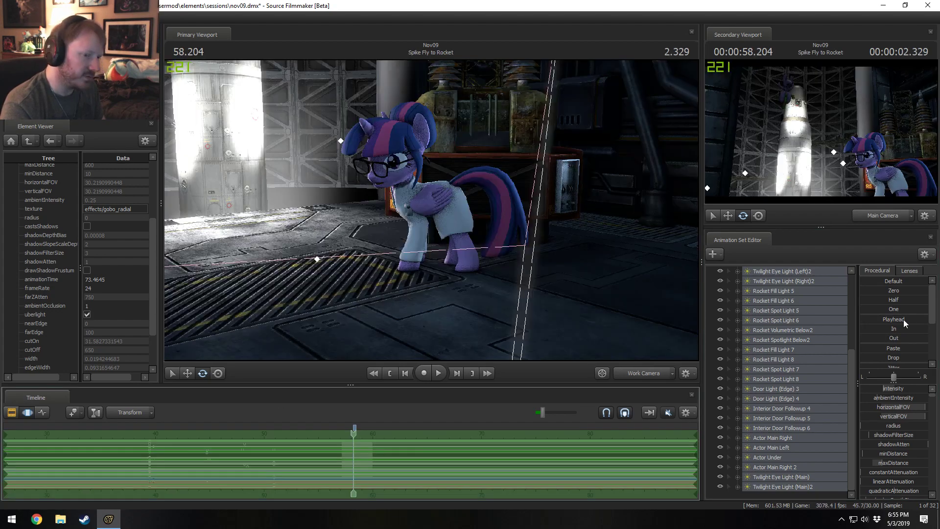
left_click(885, 322)
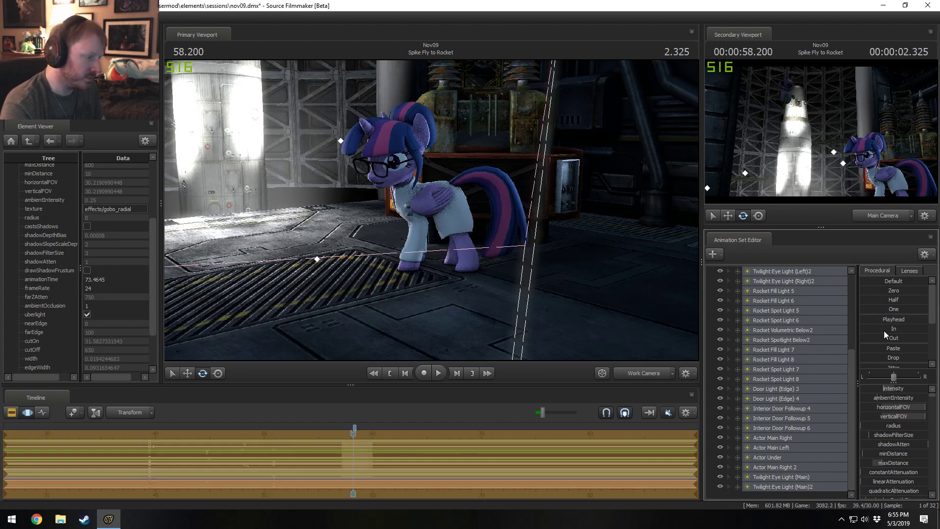
Play back the Spike Fly to Rocket shot in the Clip Editor to check the lights from 58.200 to 59.500 seconds.
key("F2")
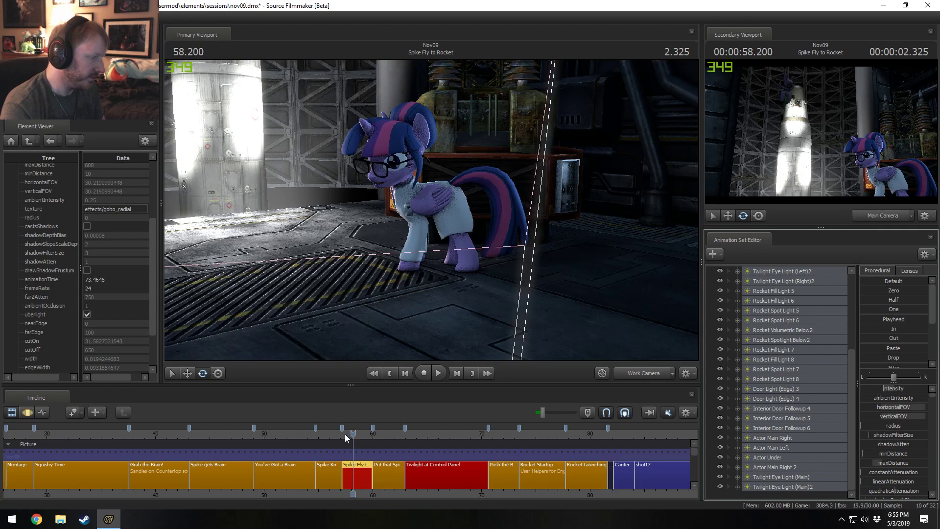
key("space")
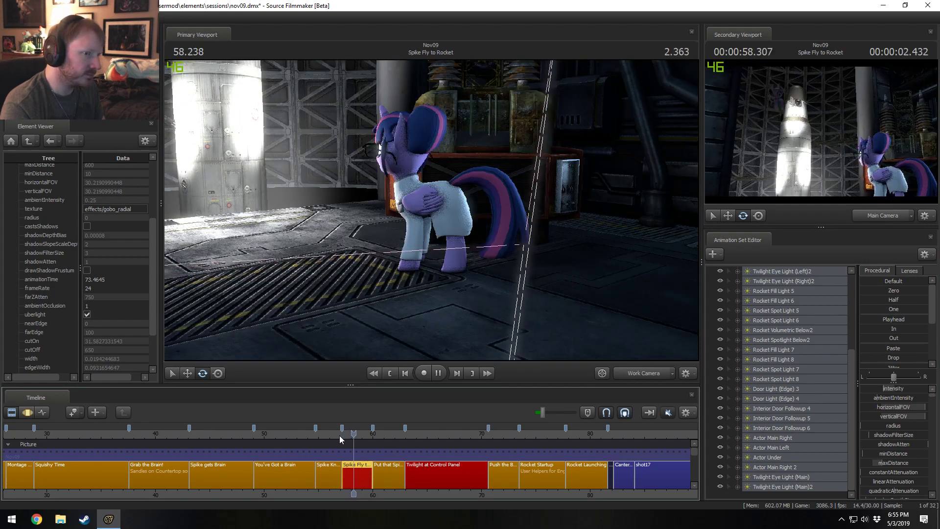
key("space")
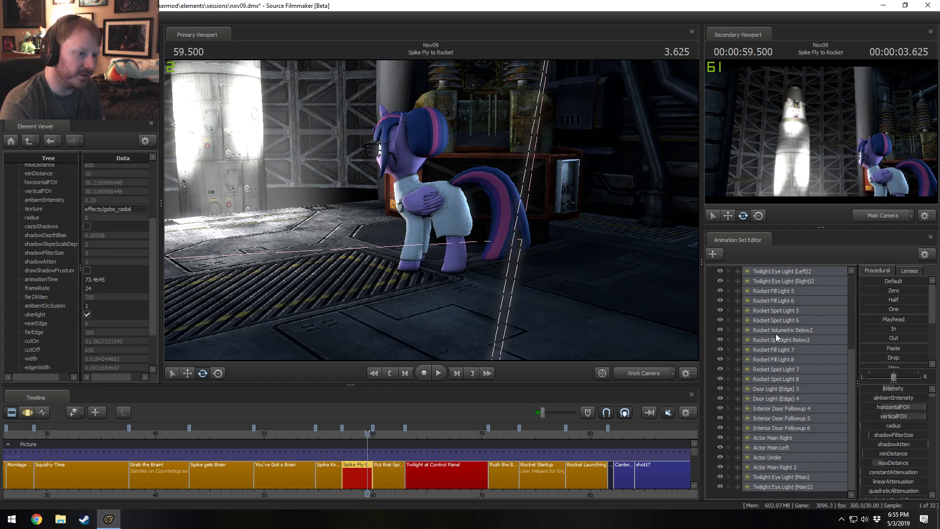
Select the pasted lights from Blue Ambient 5 through Twilight Eye Light (Main)2 and move them into the Lights group.
scroll(741, 375, "up", 4)
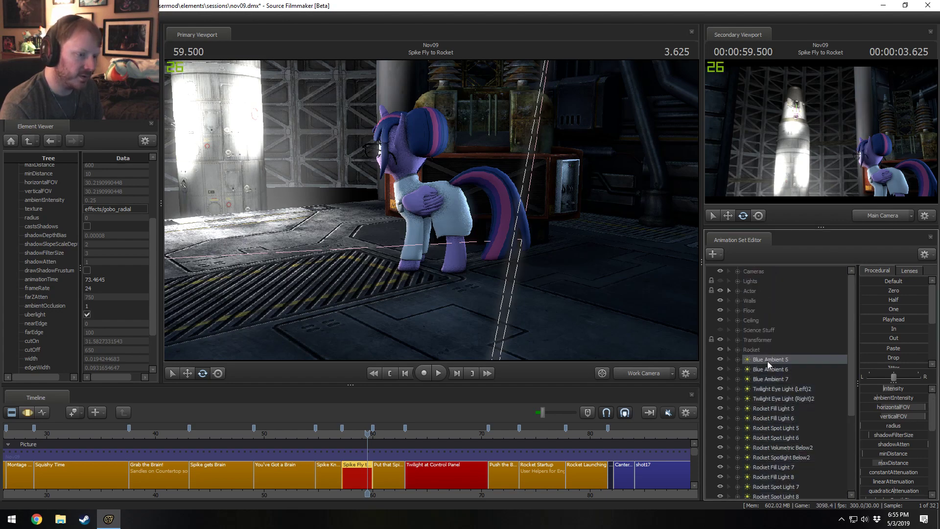
scroll(768, 360, "down", 4)
left_click(762, 479, "shift")
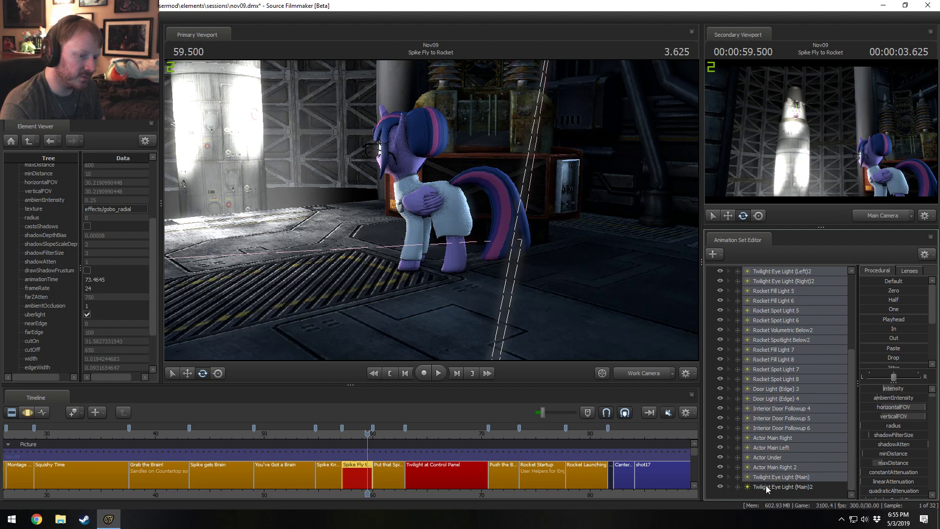
left_click(766, 485, "shift")
scroll(768, 479, "up", 4)
mouse_move(772, 386)
left_mouse_down()
mouse_move(757, 283)
mouse_move(771, 378)
left_mouse_up()
left_click(739, 280)
scroll(774, 411, "down", 6)
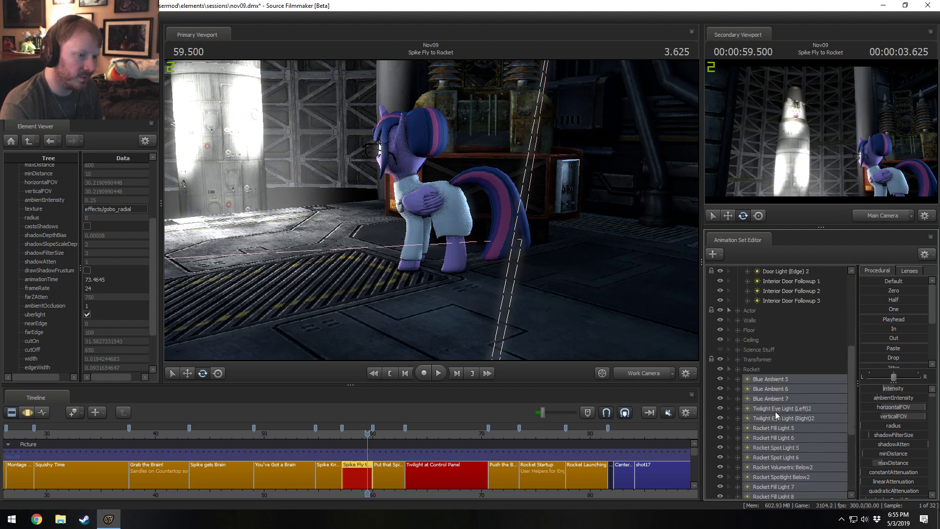
left_click_drag(774, 411, 780, 334)
Delete the old lights from Blue Ambient 1 through Interior Door Followup 3, keeping Twilight Eye Light (Left) and (Right).
left_click(802, 476)
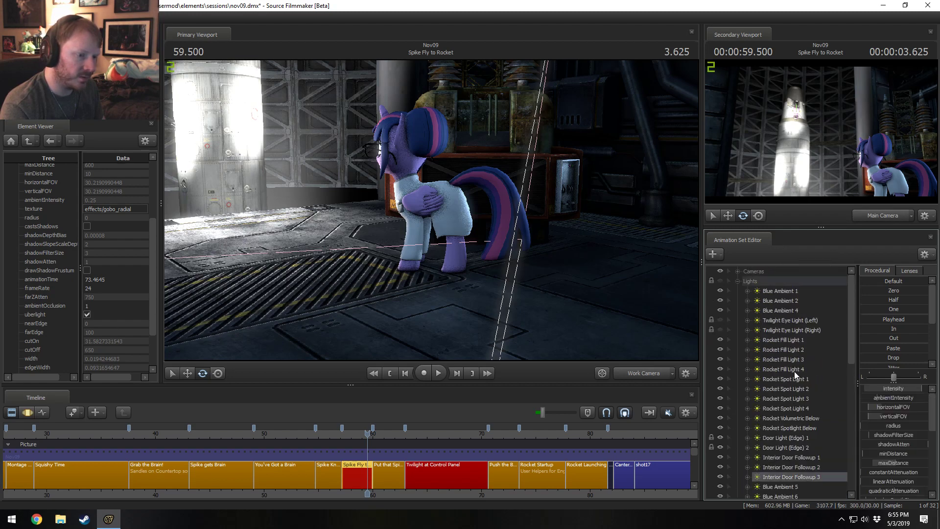
left_click(768, 293, "shift")
right_click(770, 293)
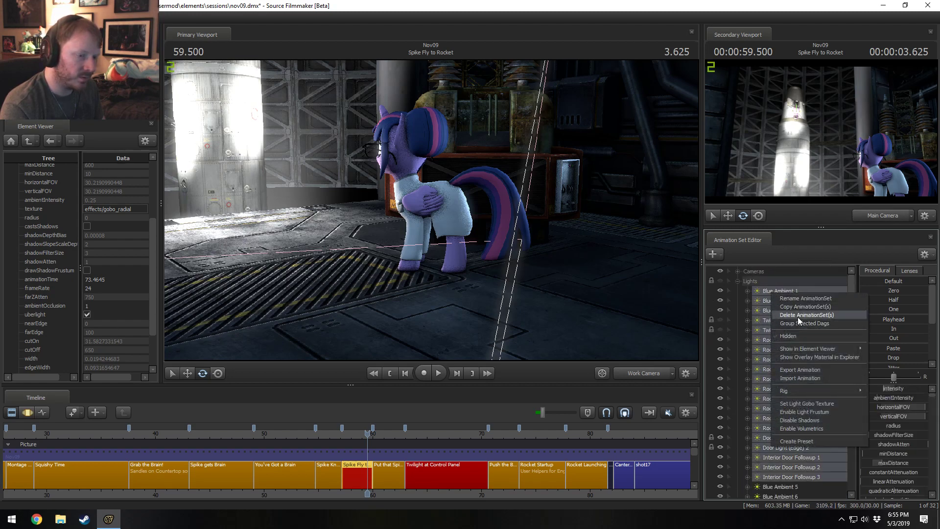
left_click(763, 321, "ctrl")
left_click(763, 329, "ctrl")
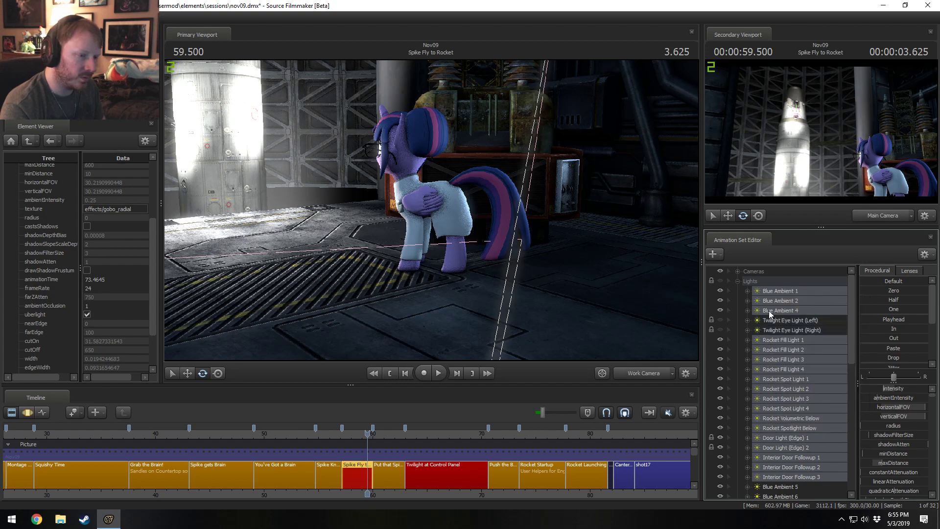
right_click(768, 311)
left_click(788, 330)
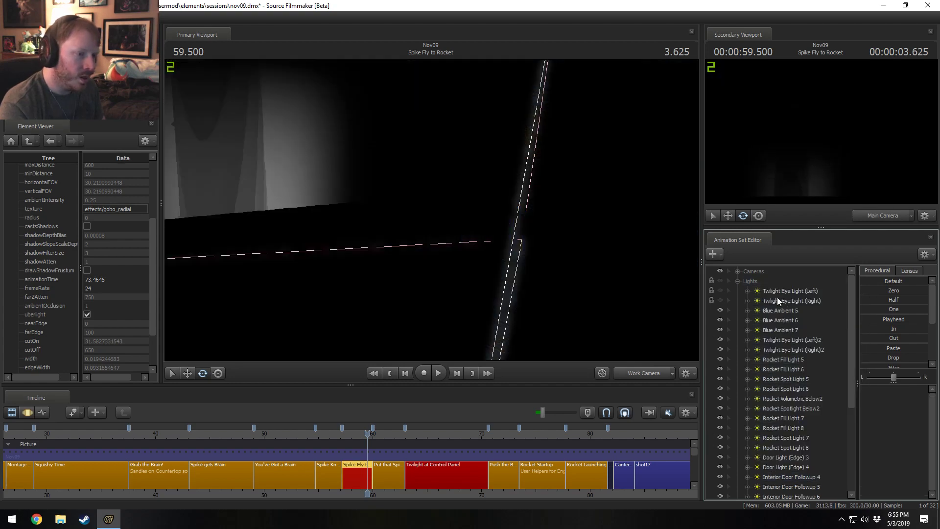
Make the Lights group visible, check the lights inside it and collapse the group.
left_click(737, 282)
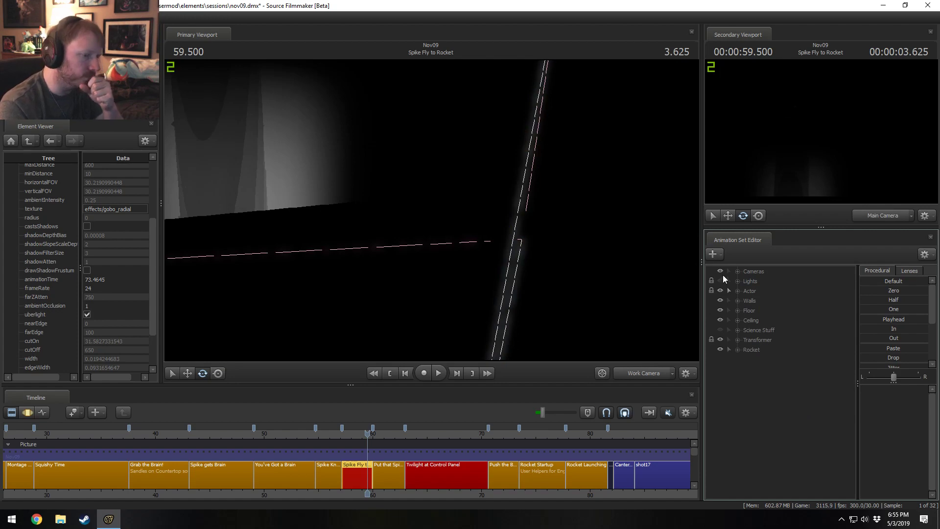
key("ctrl+z")
left_click(737, 281)
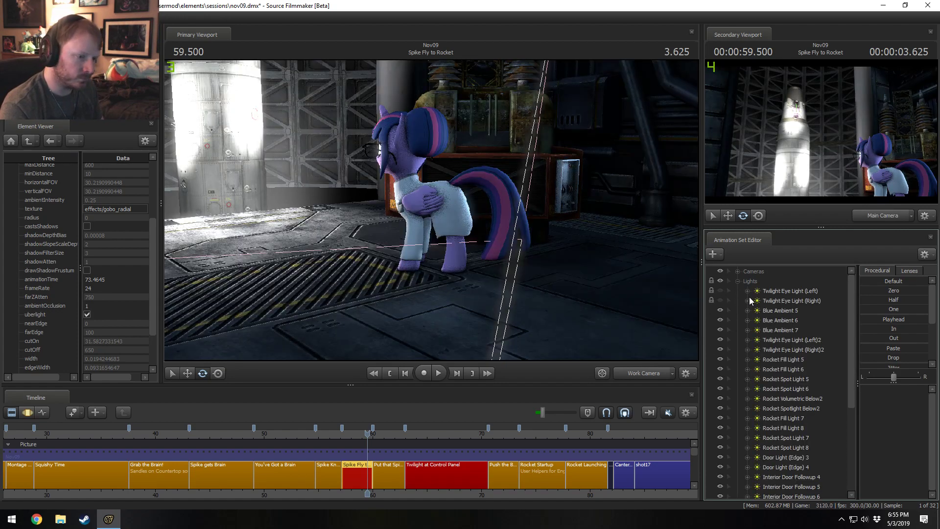
left_click(736, 282)
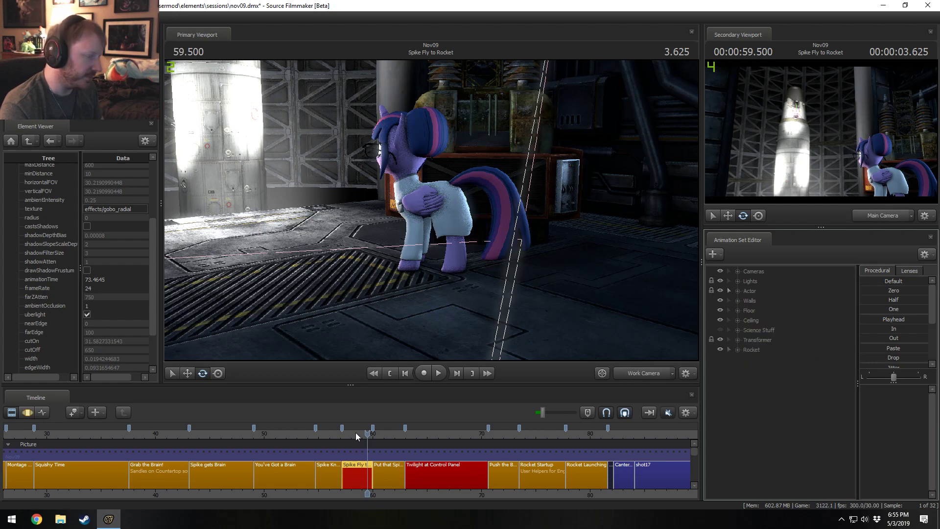
Review the start of the Spike Fly to Rocket shot and match the primary viewport's view to the Main Camera at 58.100 seconds.
left_click(342, 430)
key("space")
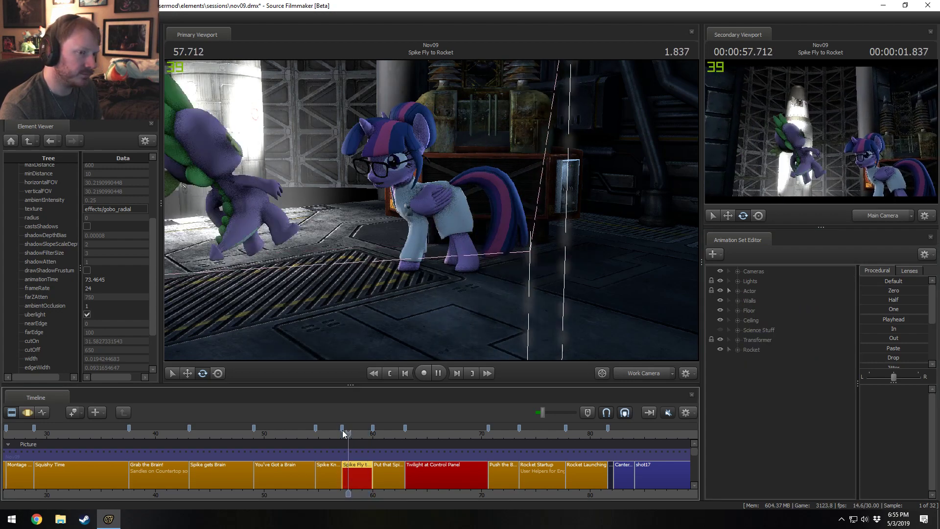
key("space")
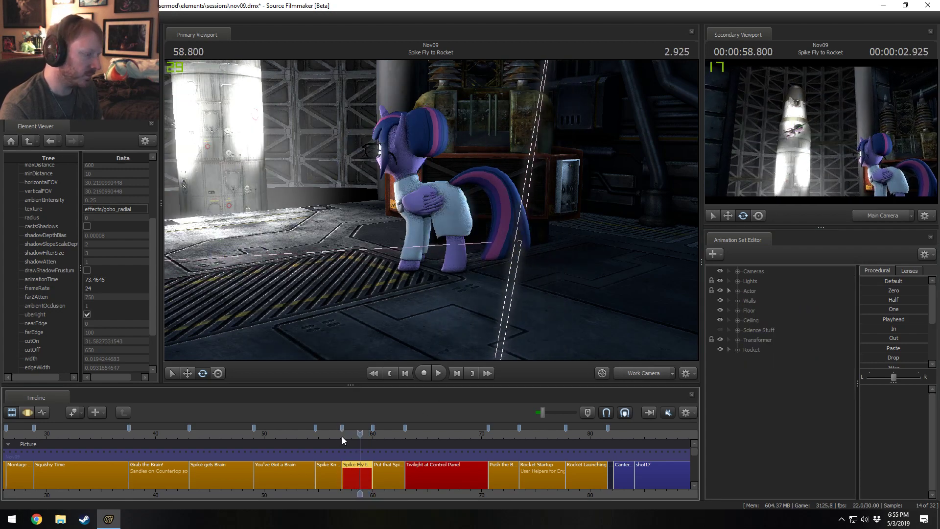
left_click(343, 433)
left_click_drag(347, 434, 351, 435)
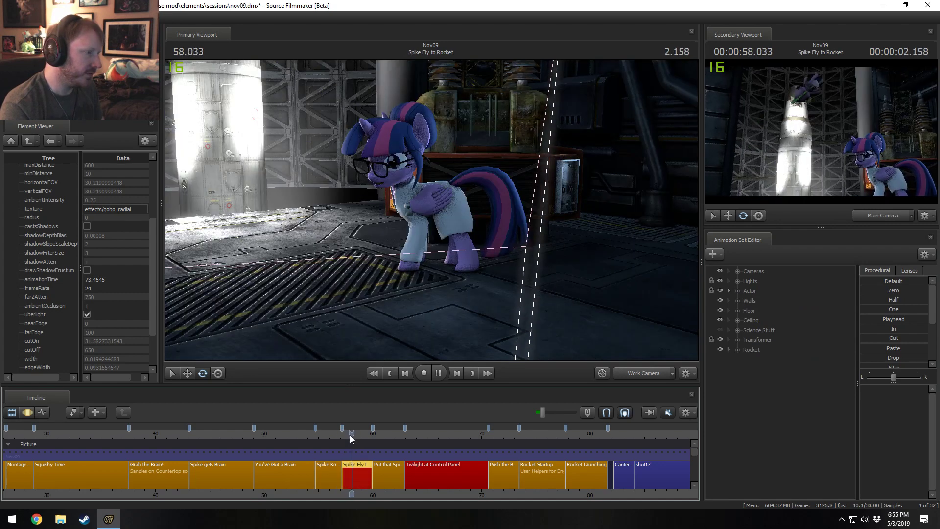
left_click(635, 374)
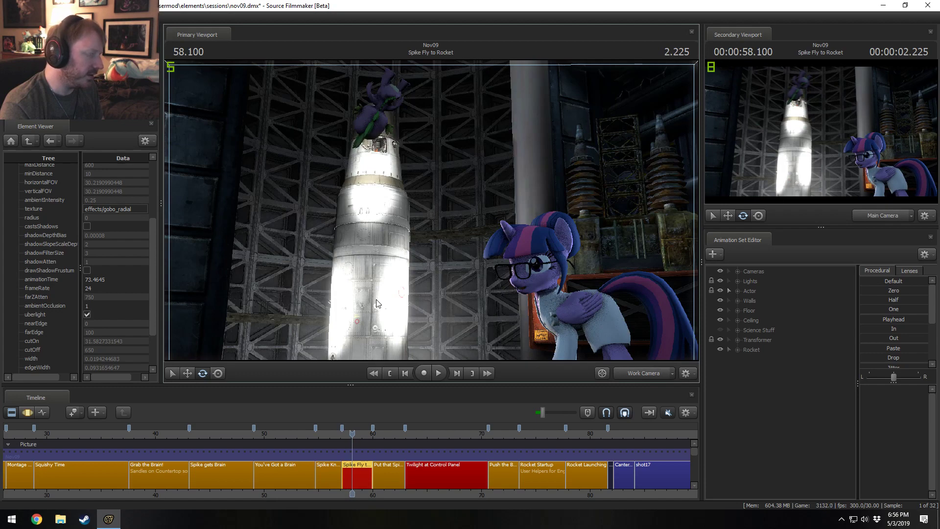
Show the Rocket (with opening) model of the Put that Spike in the Rocket shot in the Element Viewer.
left_click(423, 433)
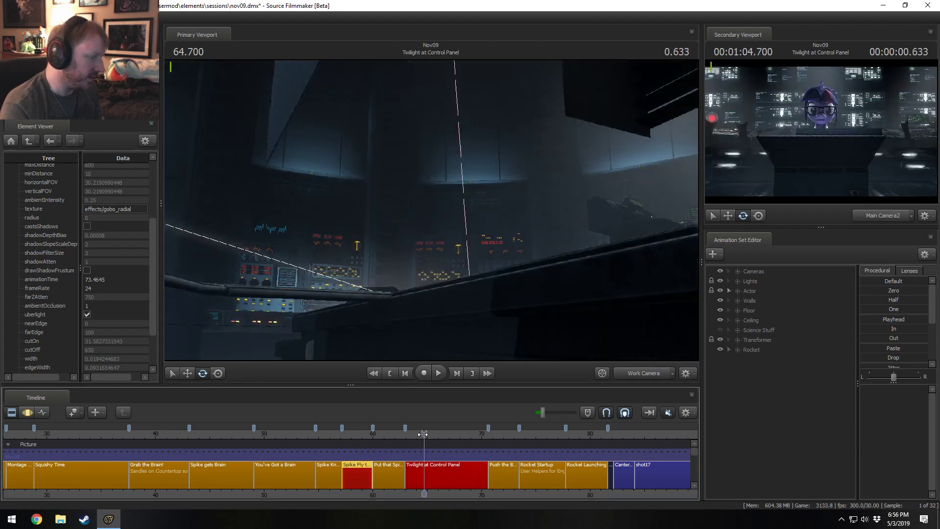
left_click(387, 464)
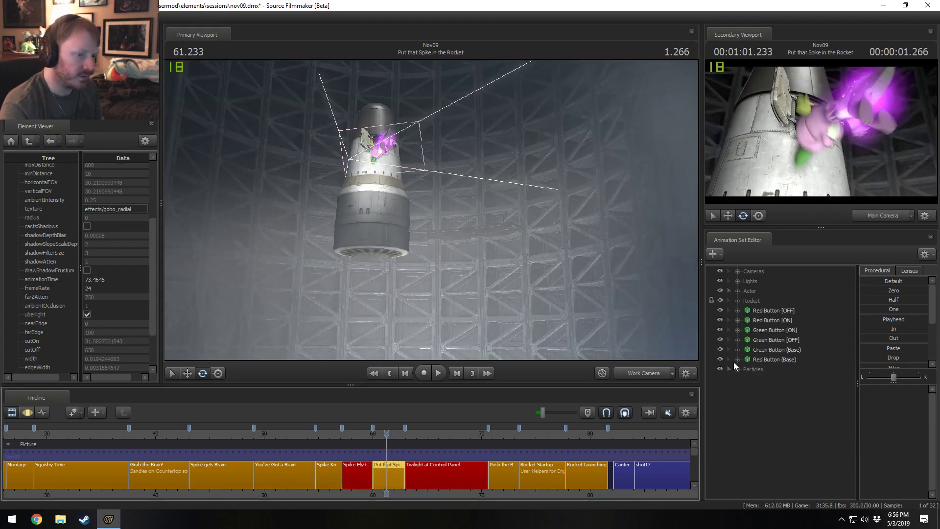
left_click(738, 300)
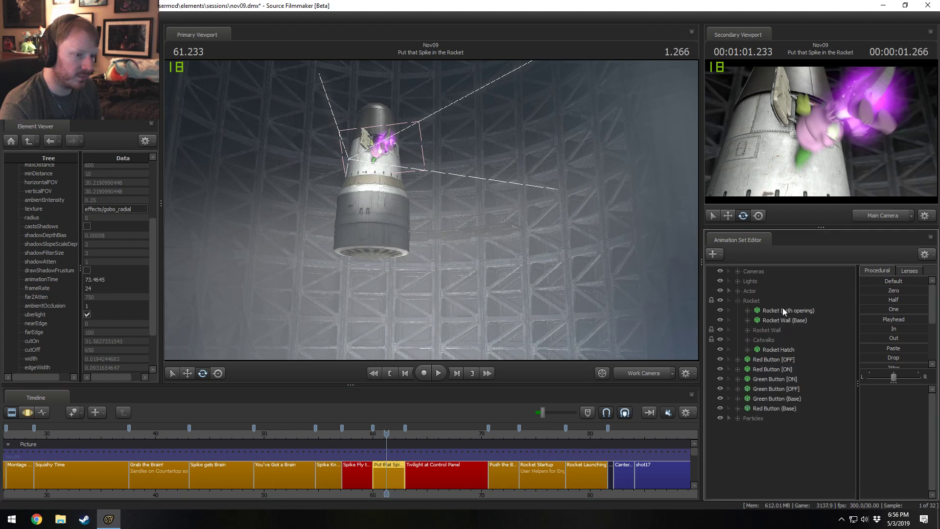
left_click(783, 310)
right_click(783, 310)
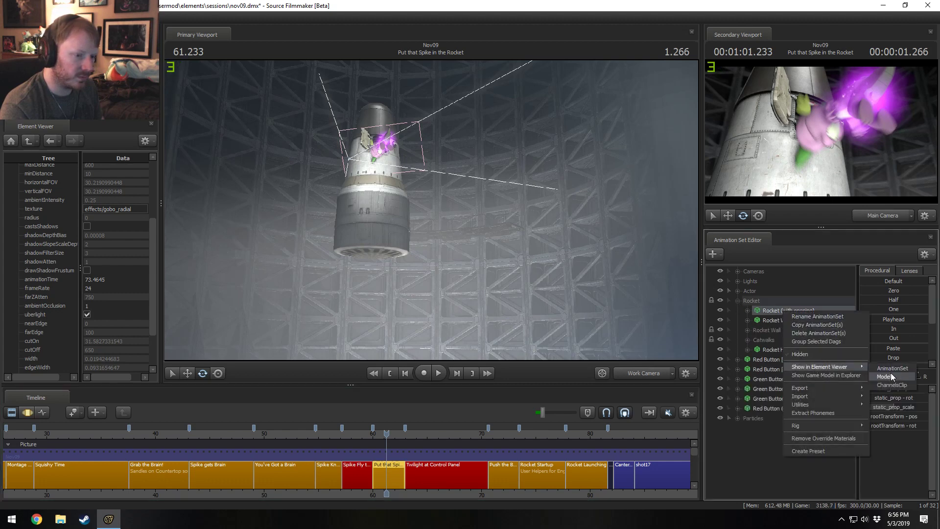
left_click(891, 374)
Expand the model's rocket material and examine its $color value.
left_click(19, 326)
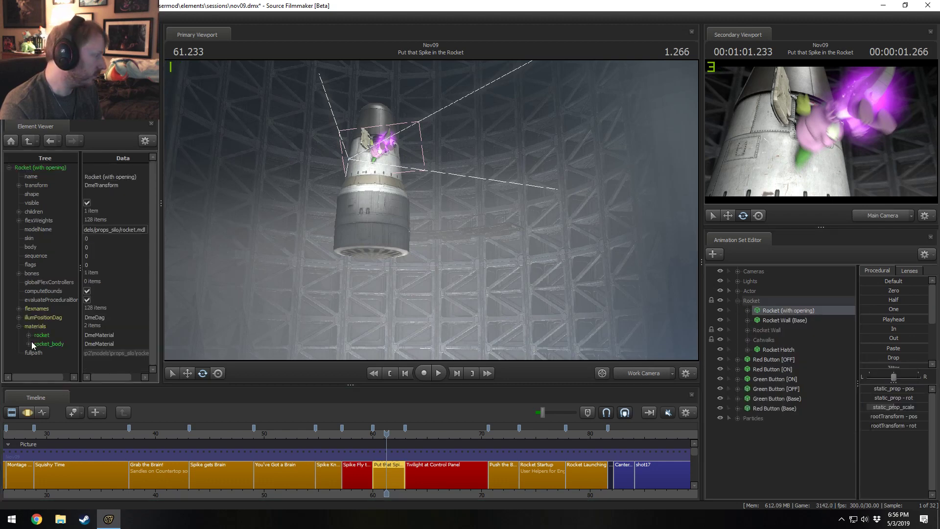
left_click(29, 335)
scroll(99, 365, "down", 1)
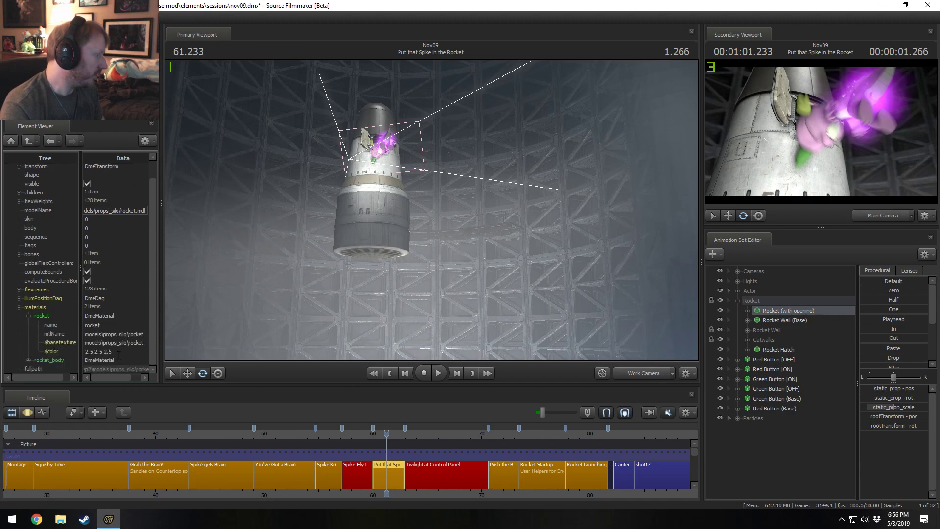
left_click(48, 351)
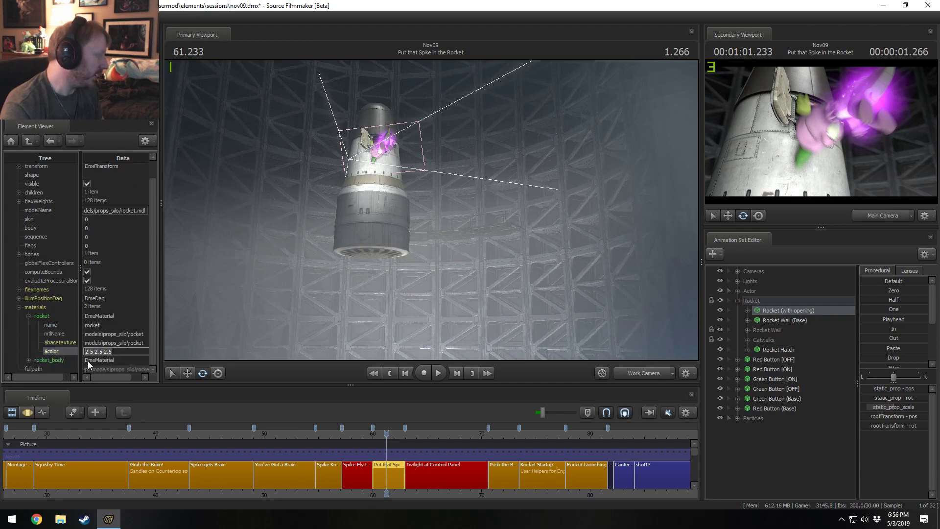
Return to the Spike Fly to Rocket shot, list its lights and scrub to 57.933 seconds.
left_click_drag(359, 430, 356, 434)
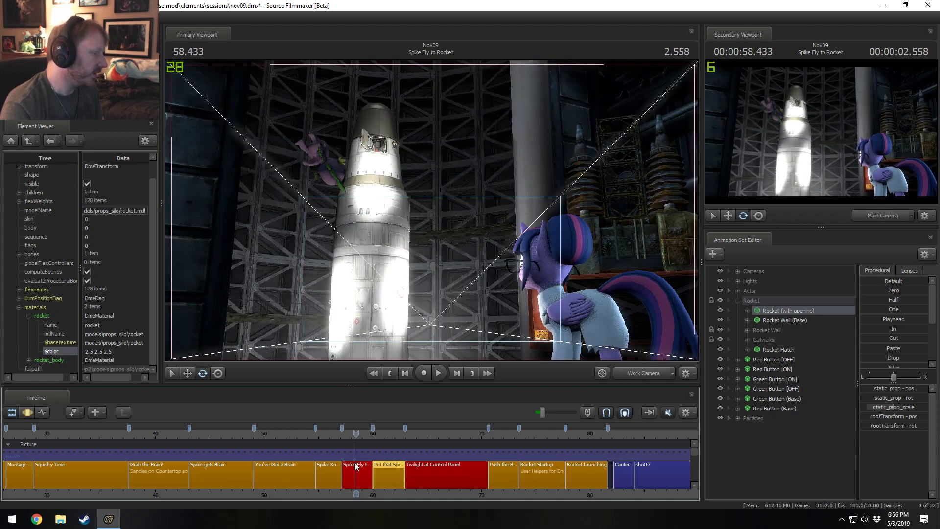
left_click(357, 480)
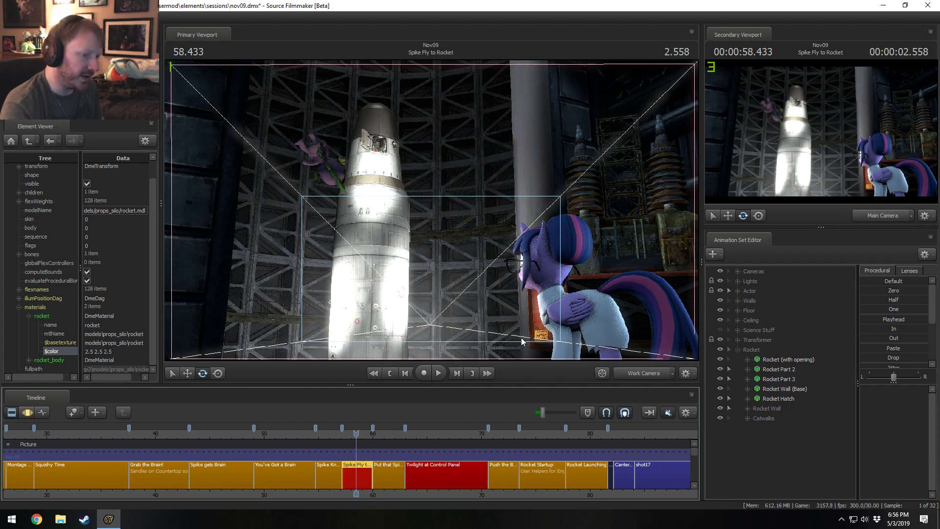
left_click(729, 282)
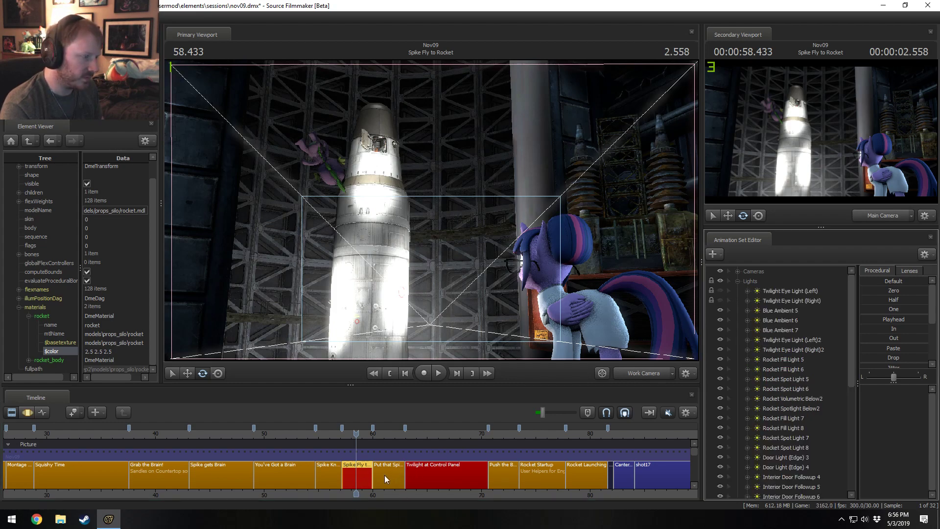
left_click(328, 433)
left_click_drag(329, 437, 351, 444)
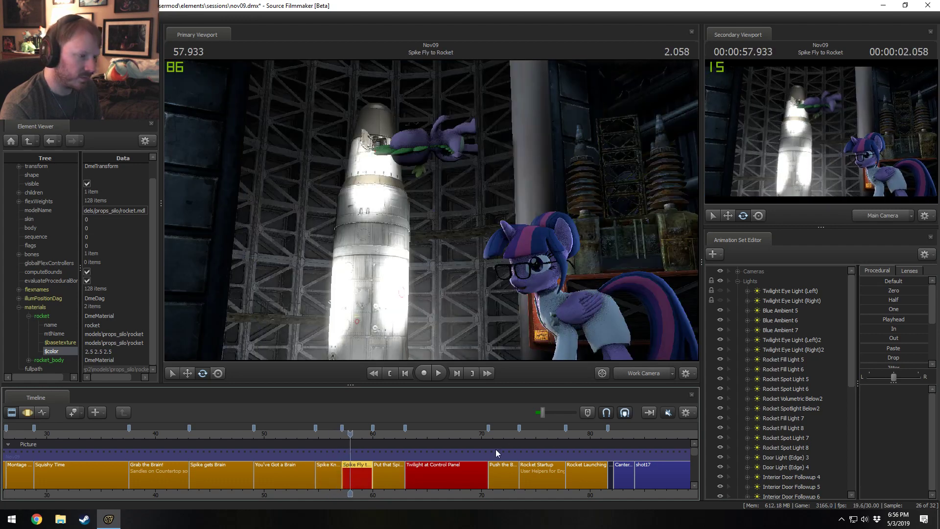
Expand the controls of Rocket Spot Light 5 and examine its channels, including shadowAtten, in the Motion Editor.
scroll(762, 329, "down", 3)
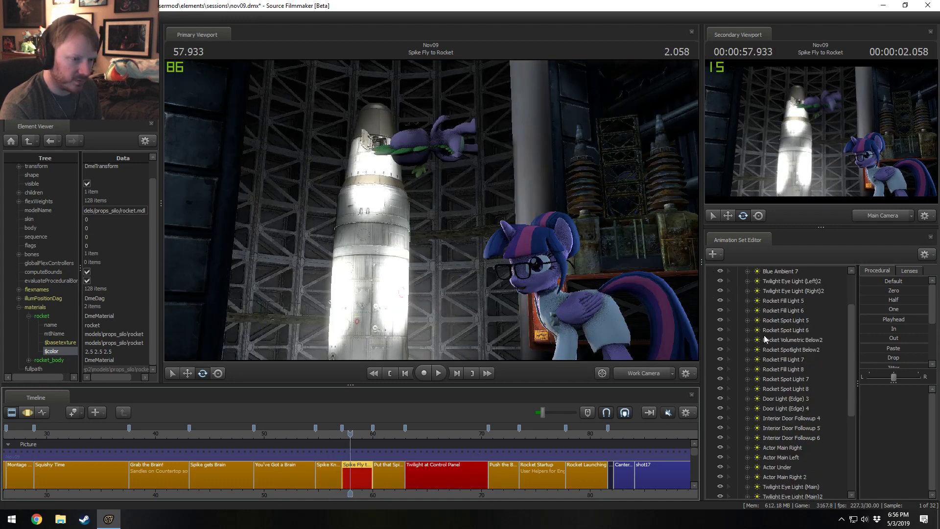
left_click(747, 291)
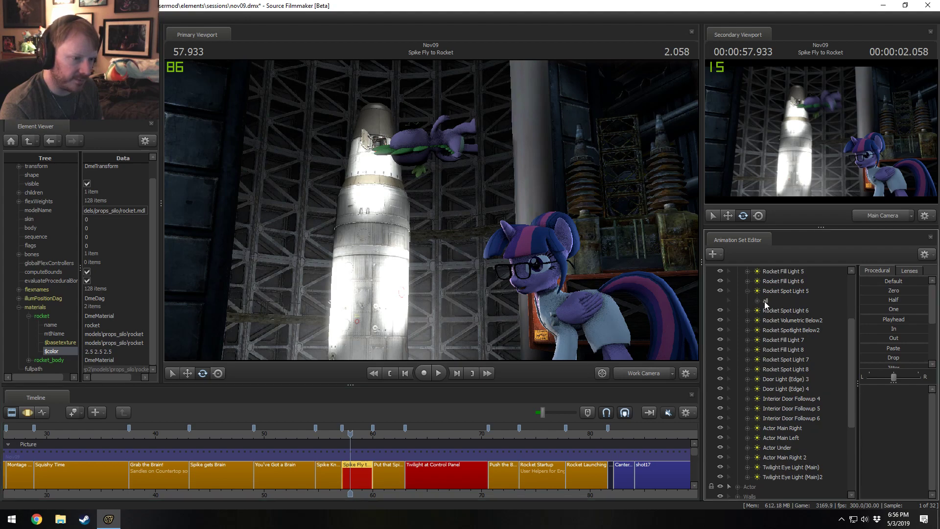
left_click(757, 301)
scroll(779, 323, "up", 3)
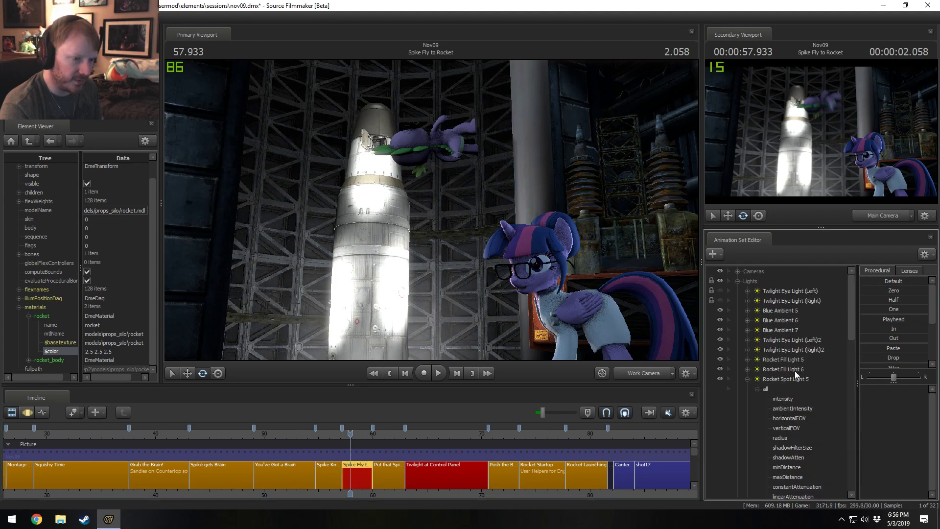
left_click(797, 389)
scroll(832, 416, "down", 2)
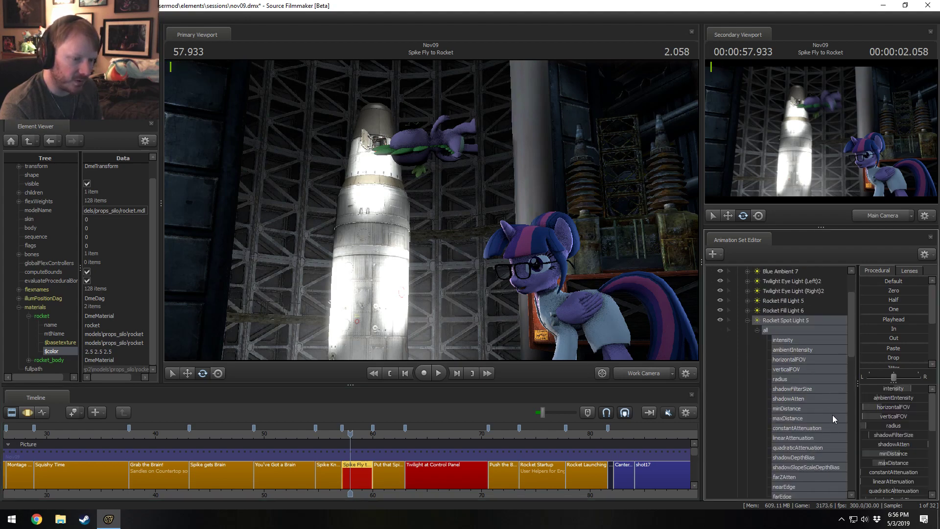
left_click(913, 390)
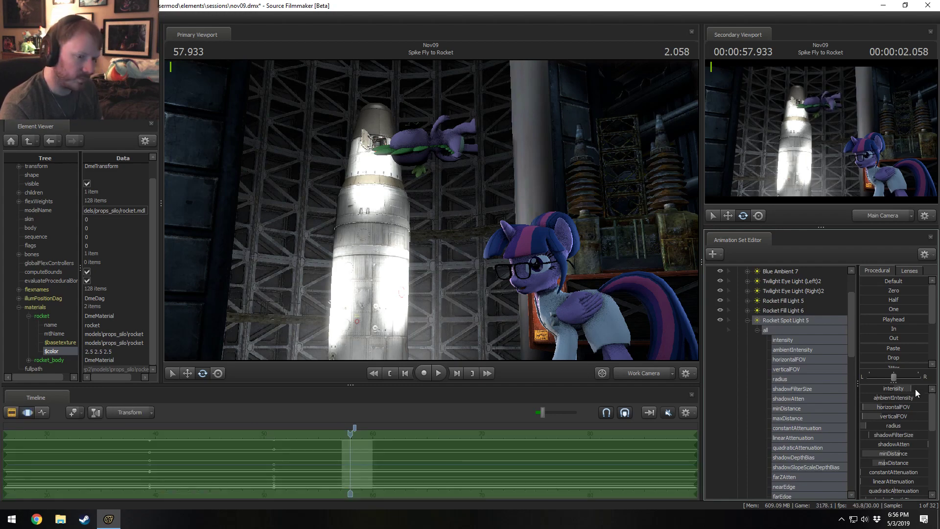
left_click(758, 398)
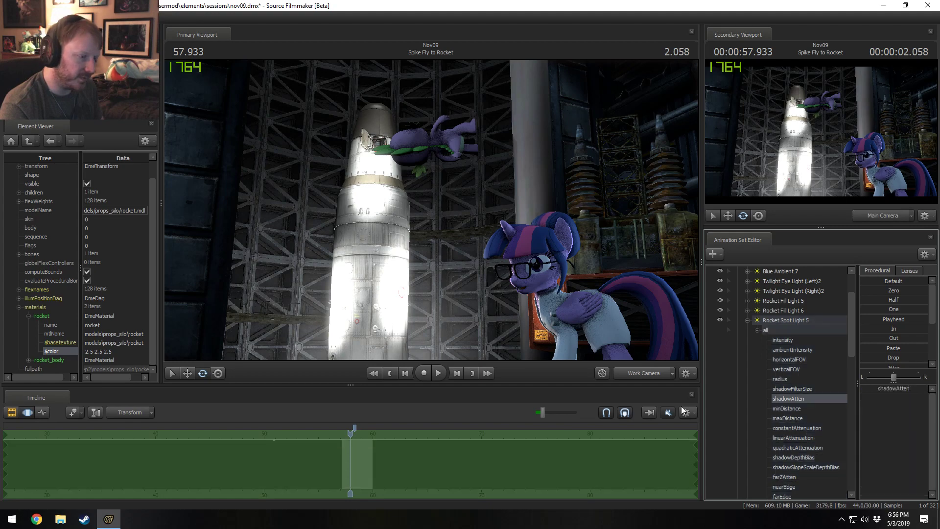
key("F2")
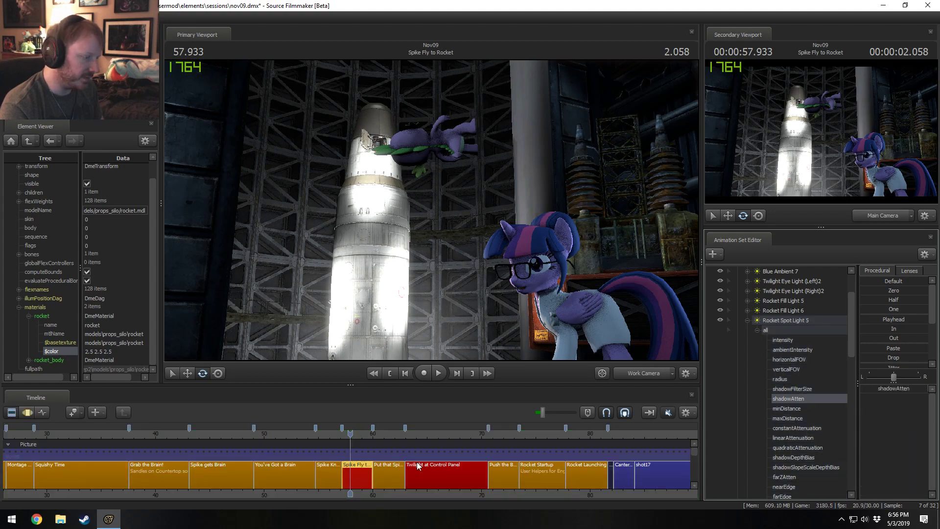
Examine the channels of Rocket Spot Light 3 in the Put that Spike in the Rocket shot in the Motion Editor.
left_click(382, 477)
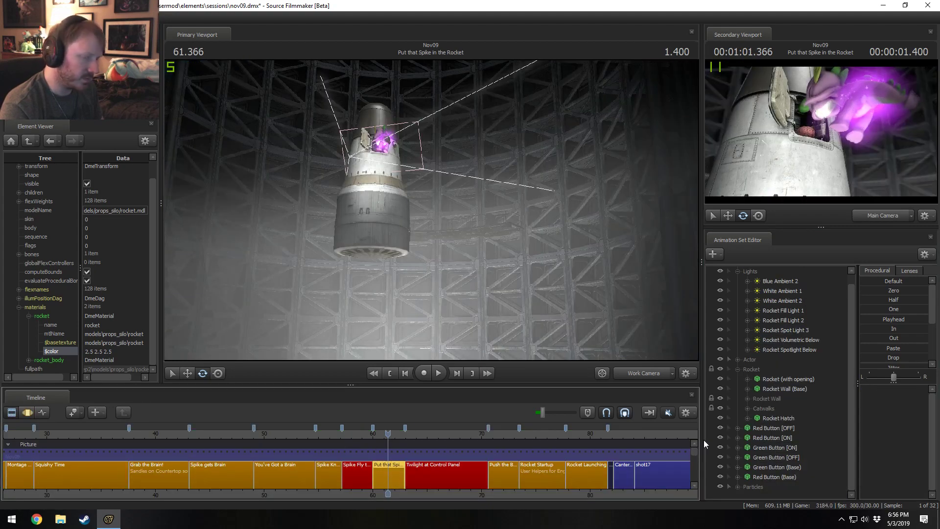
left_click(774, 329)
key("F3")
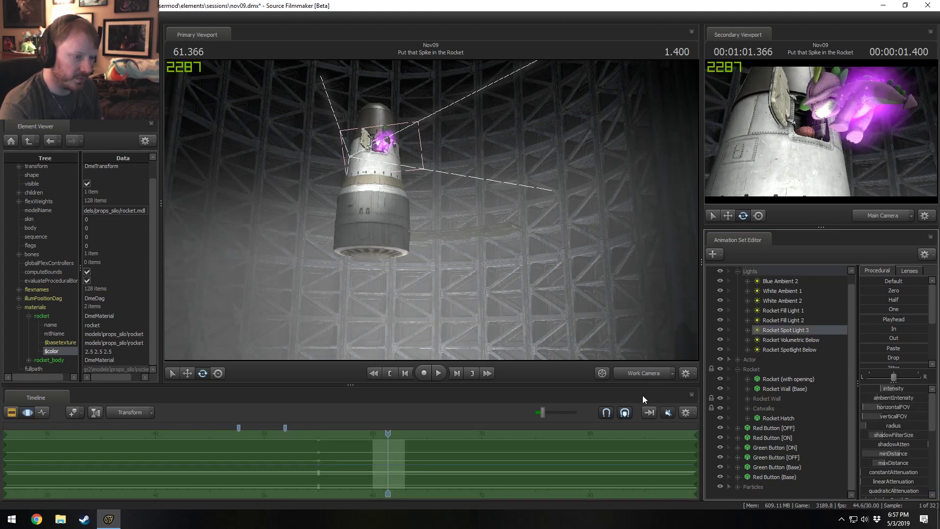
Return to the Spike Fly to Rocket shot at 57.933 seconds and lower the intensity of Rocket Spot Light 5.
key("F2")
left_click(350, 428)
left_click(354, 471)
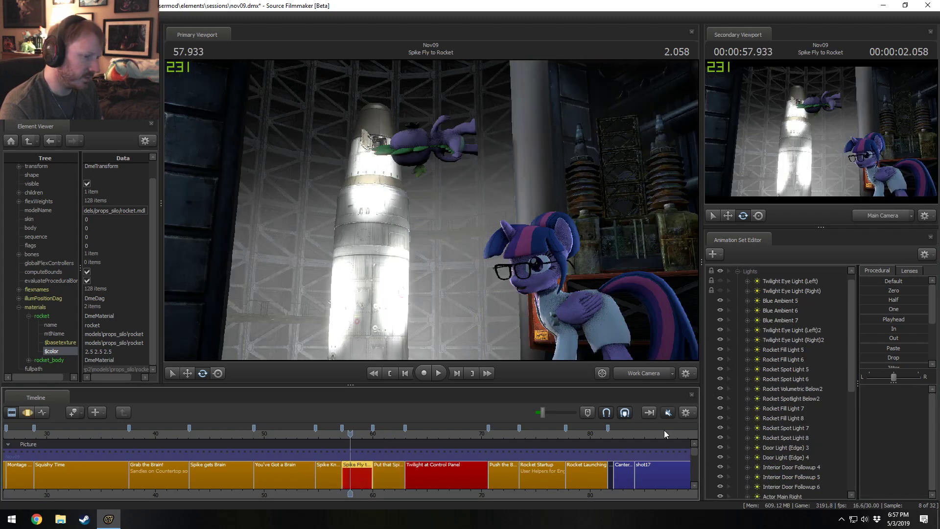
left_click(789, 370)
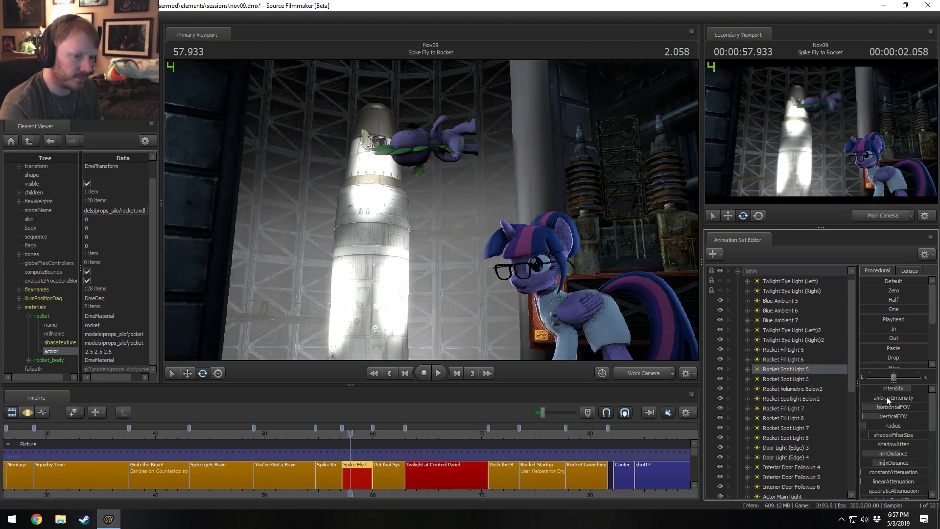
key("F3")
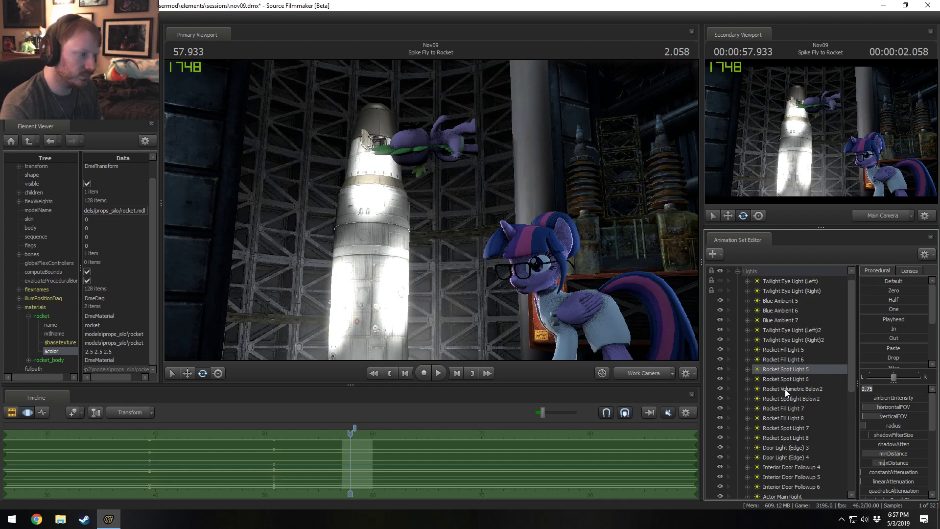
key("Return")
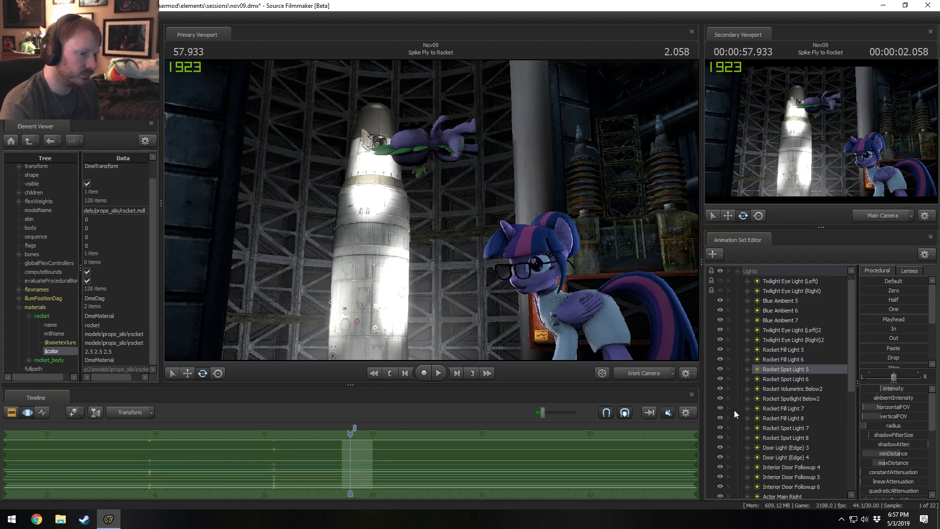
Set the intensity of Rocket Spot Light 6 to 0.63.
left_click(789, 379)
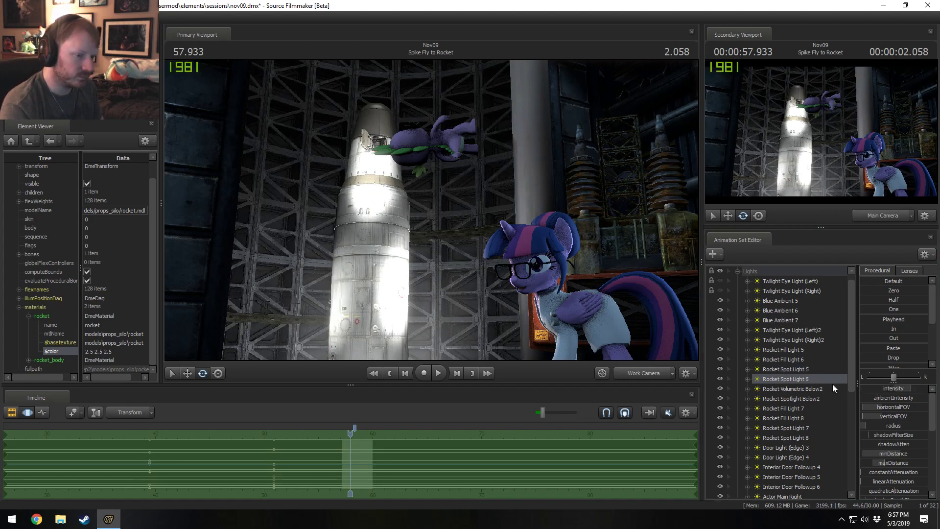
left_click(909, 384)
type("0.63")
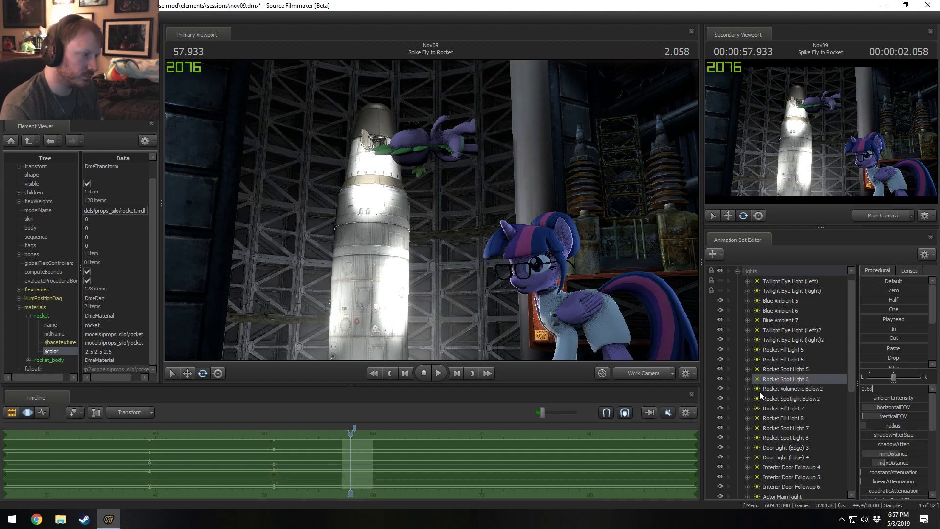
key("Return")
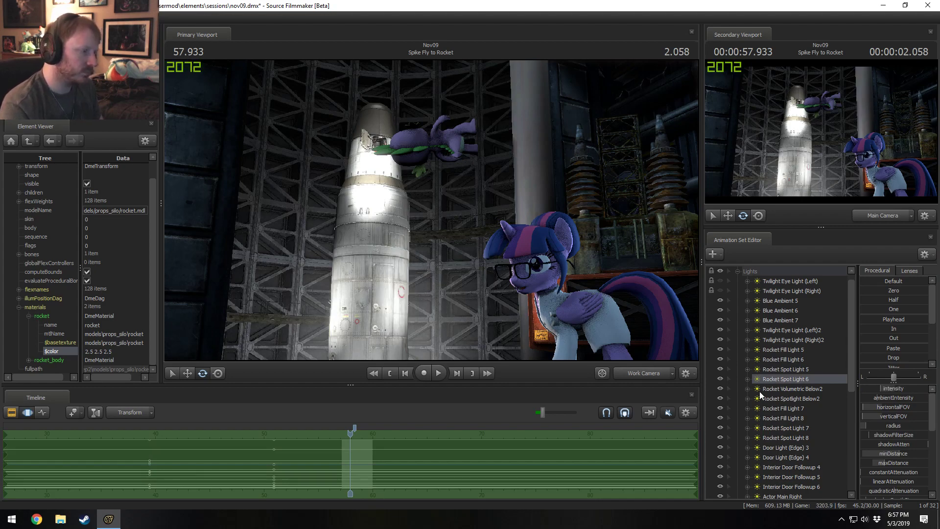
Lower the intensity of Rocket Spot Light 7, then select Rocket Spot Light 8.
scroll(798, 352, "down", 5)
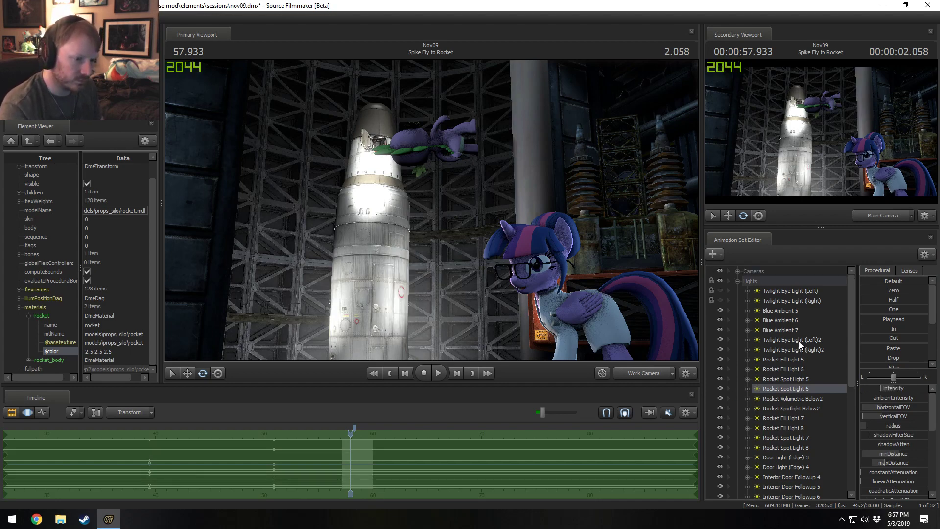
left_click(802, 379)
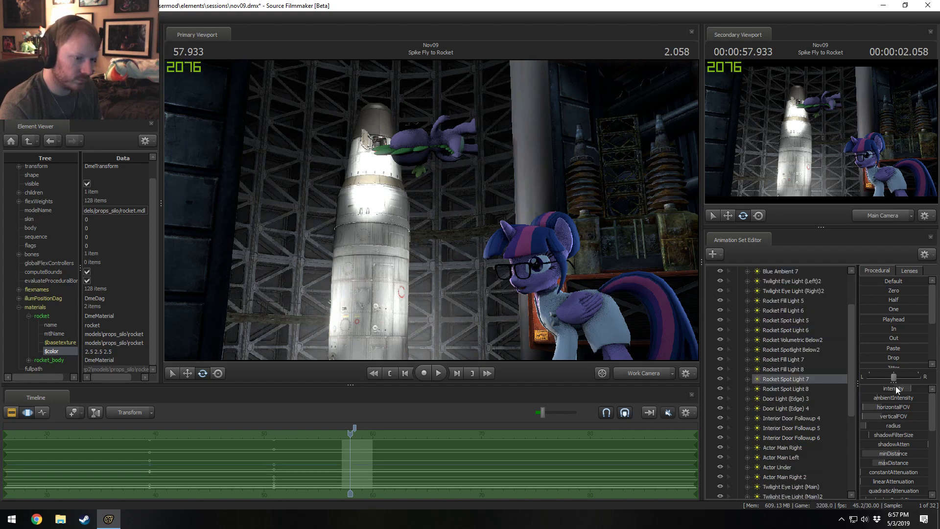
left_click(898, 389)
key("Return")
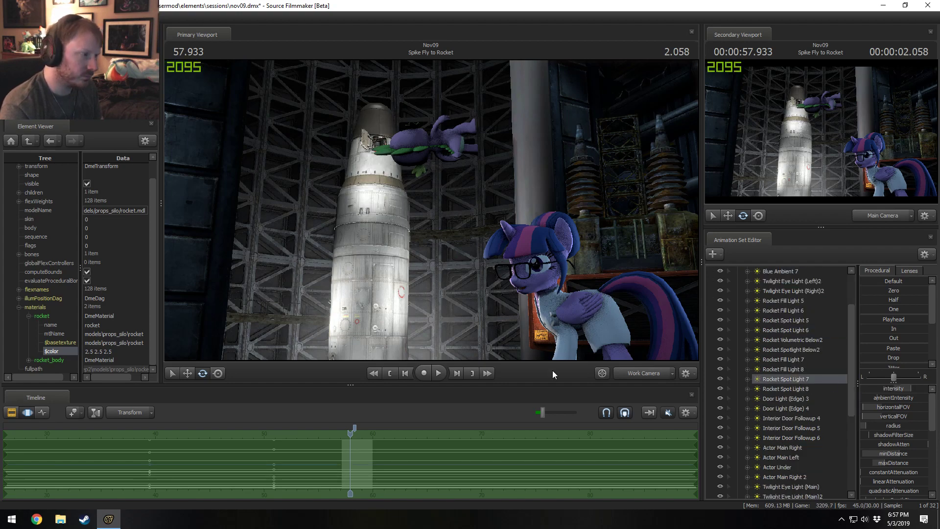
left_click(816, 388)
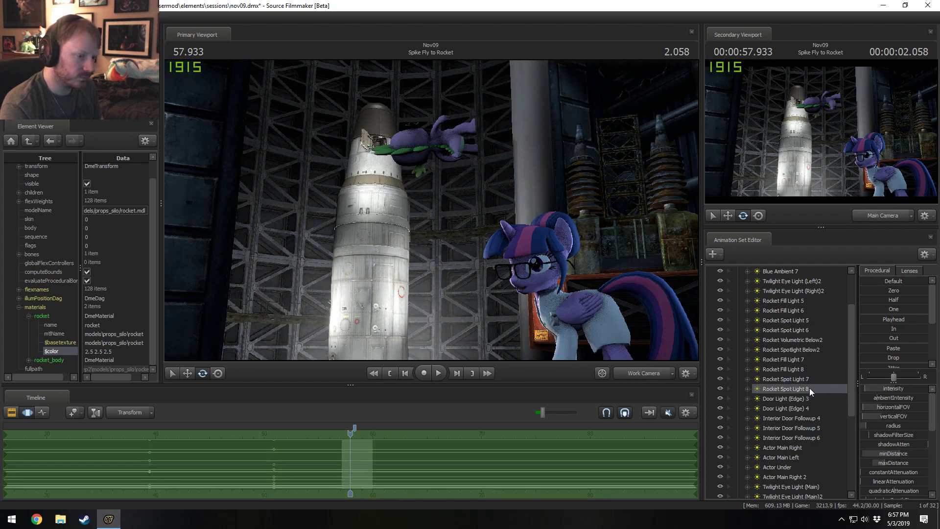
Compare the rocket's brightness in You've Got a Brain with Spike Fly to Rocket through the main camera, ending at 54.366 seconds.
key("F2")
left_click_drag(350, 434, 292, 431)
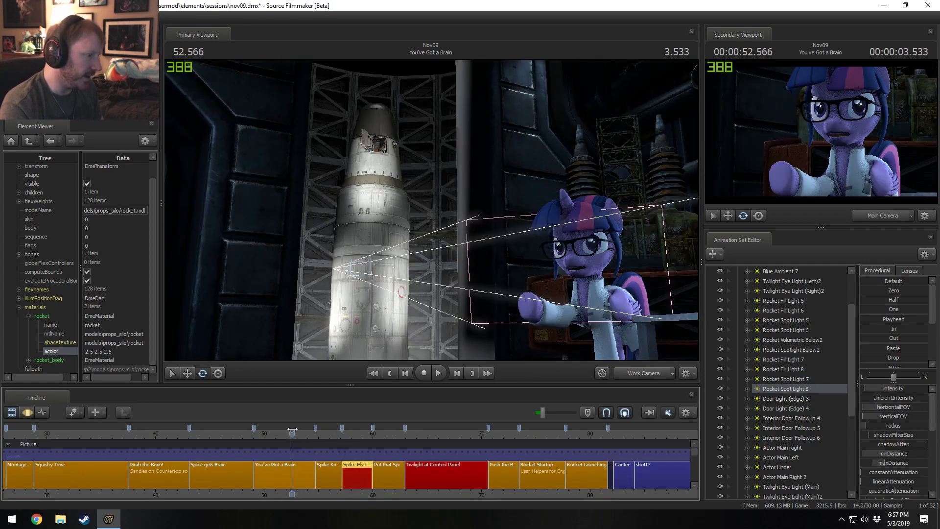
key("space")
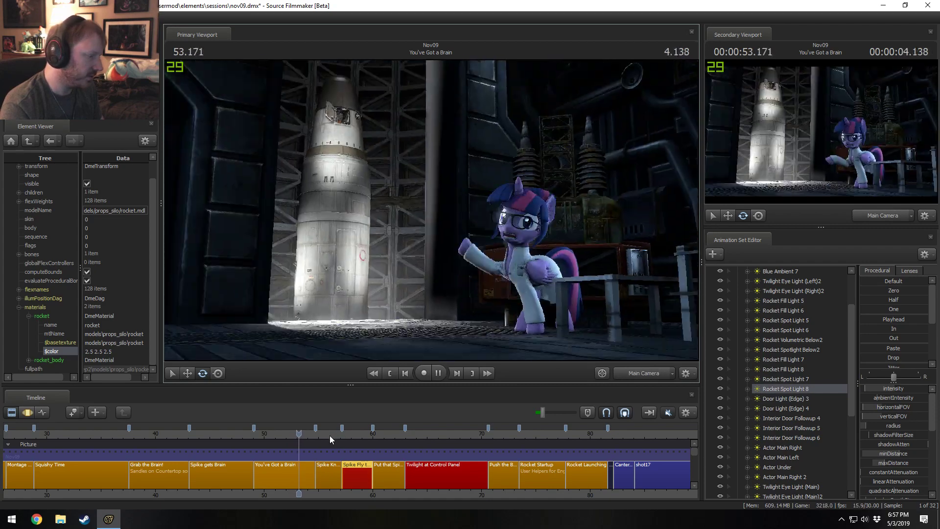
left_click(345, 434)
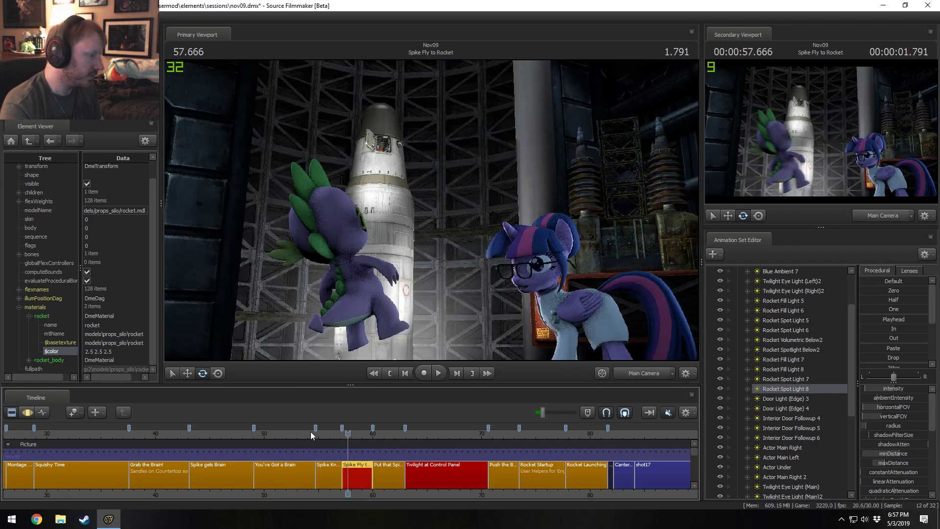
left_click(310, 432)
left_click(363, 434)
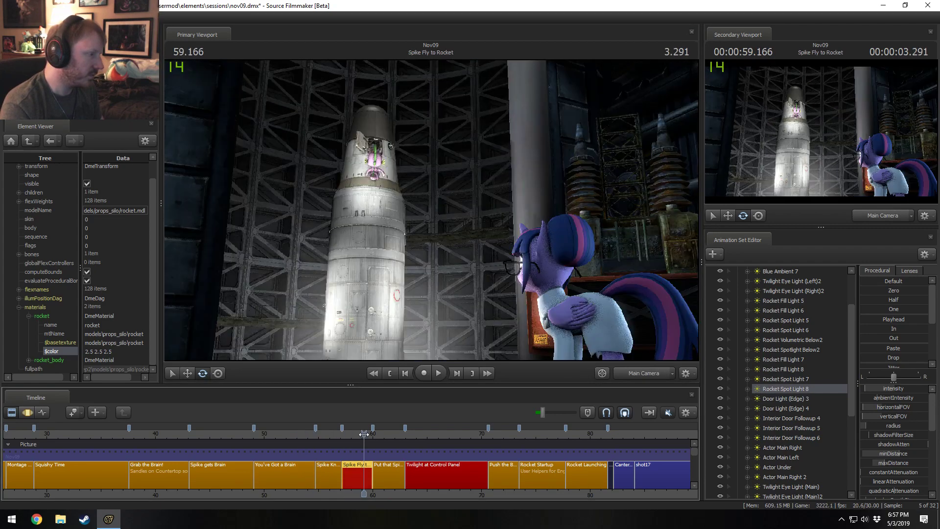
left_click(310, 434)
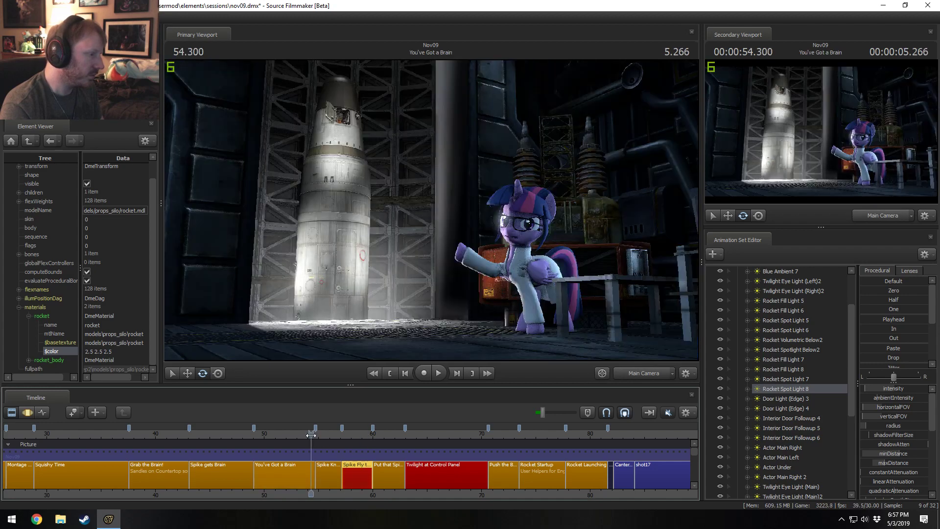
left_click_drag(311, 435, 312, 435)
Switch the secondary viewport to the Work Camera and scrub to 58.233 seconds in Spike Fly to Rocket.
key("F3")
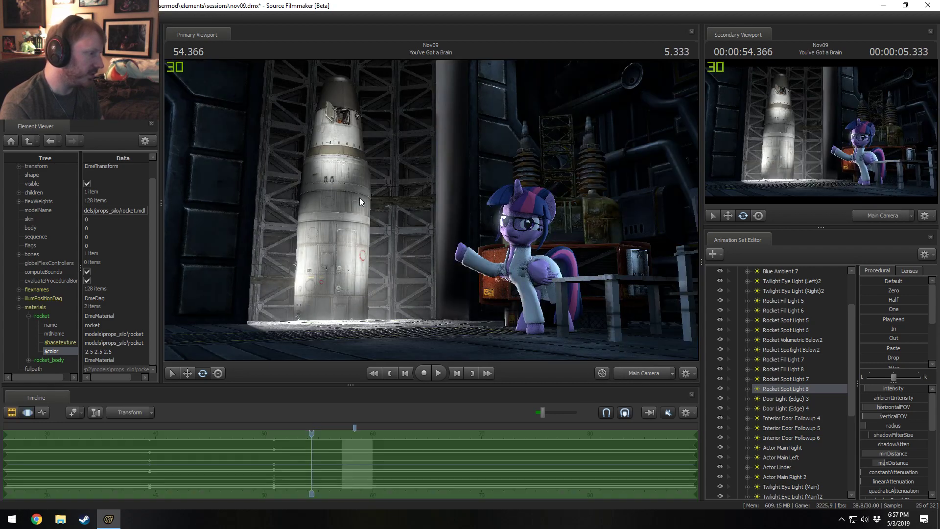
key("F2")
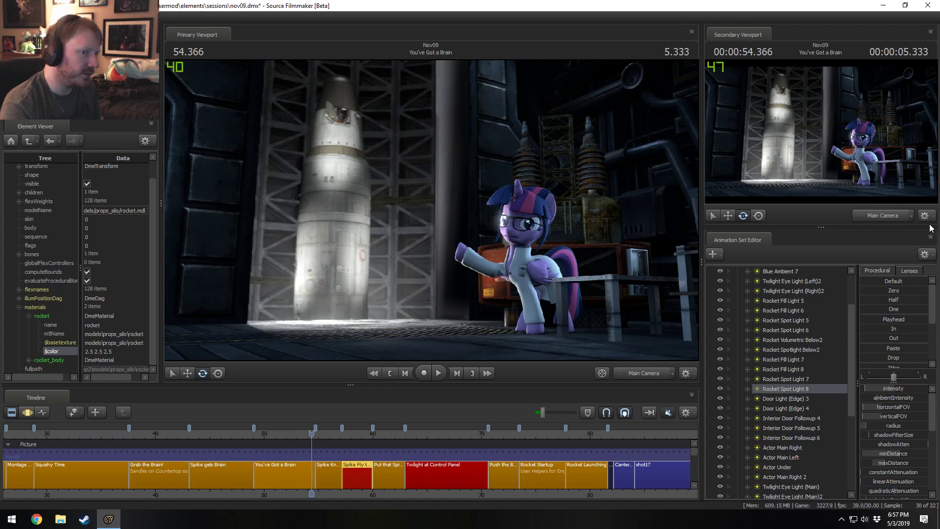
left_click(892, 216)
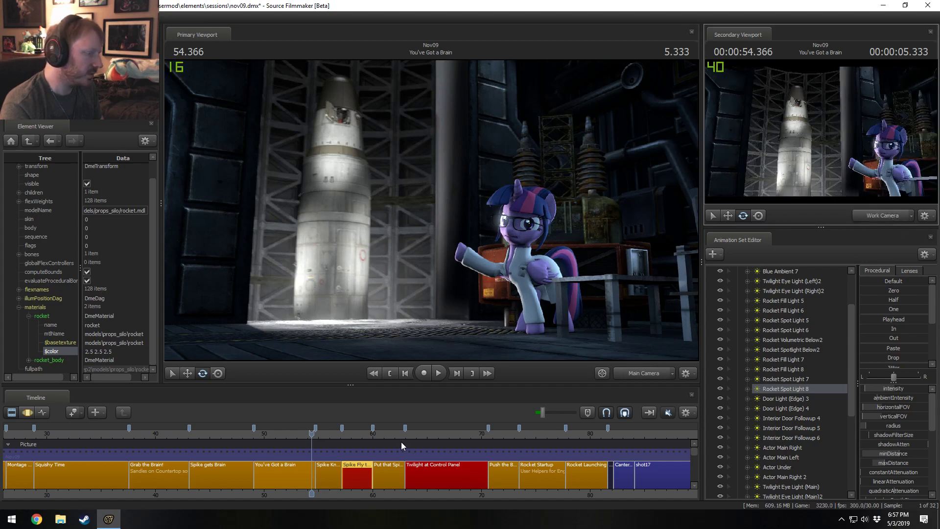
left_click(353, 433)
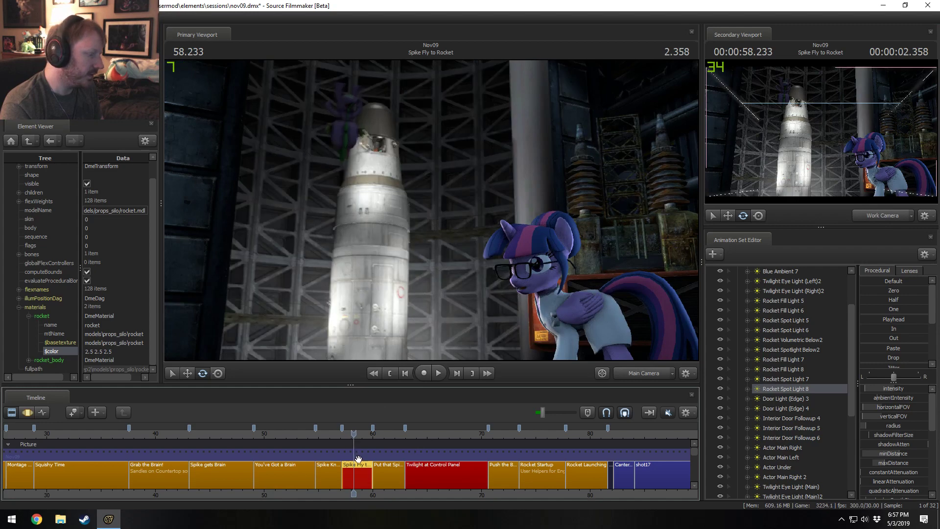
Toggle the visibility of Rocket Fill Lights 7, 8 and 6 off and on to check what each contributes.
left_click(780, 360)
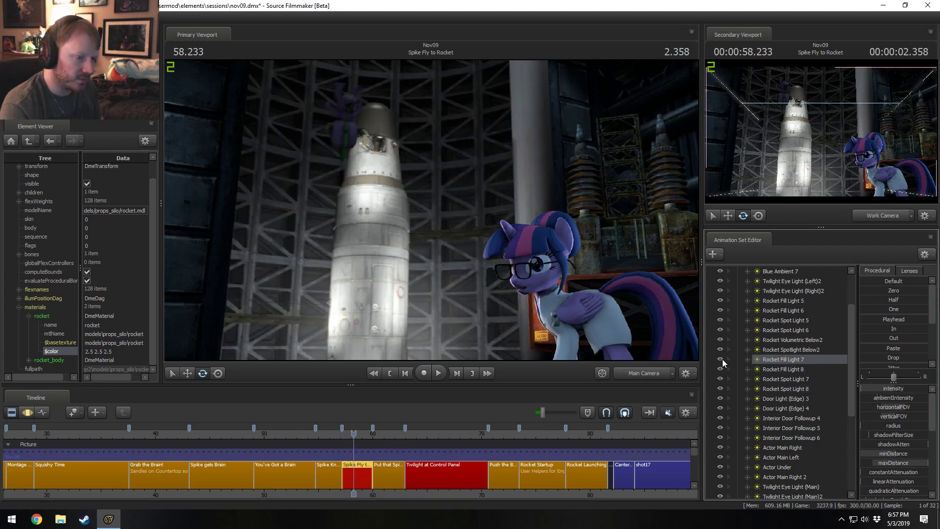
left_click(720, 360)
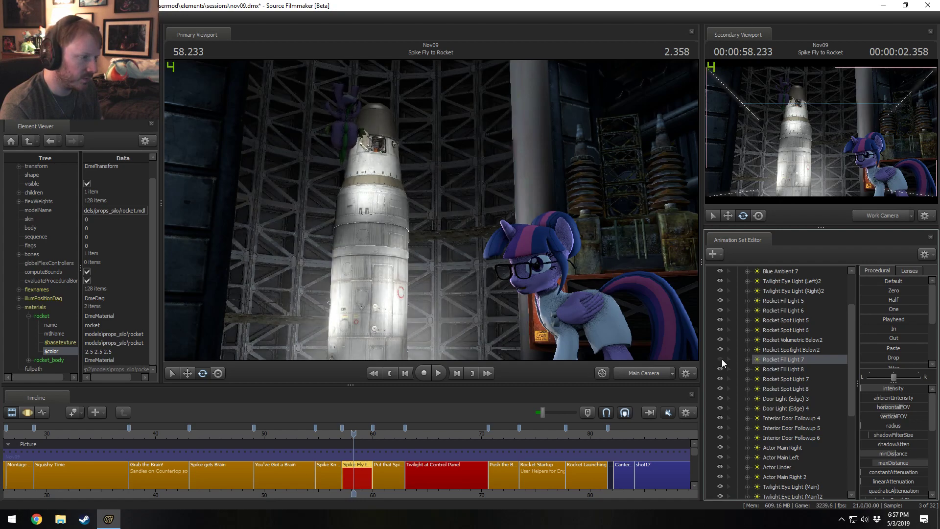
left_click(720, 369)
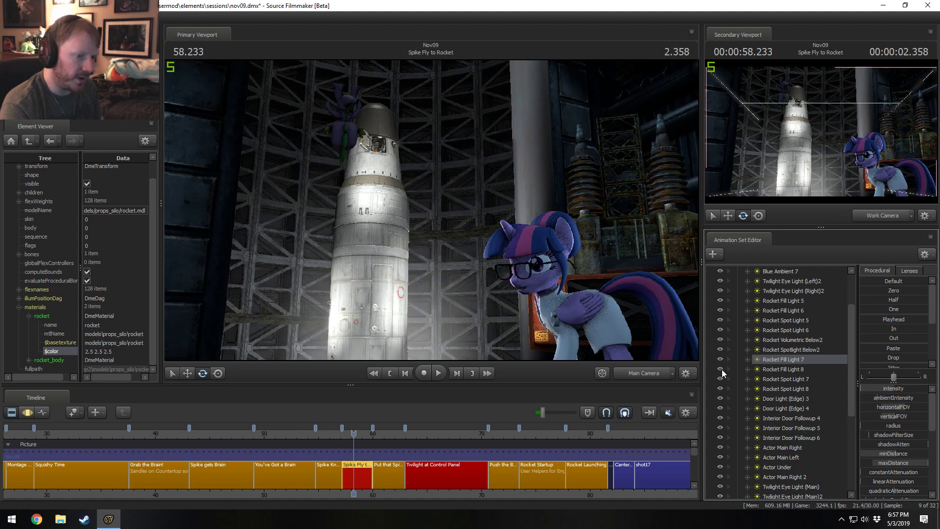
scroll(728, 360, "up", 1)
left_click(722, 339)
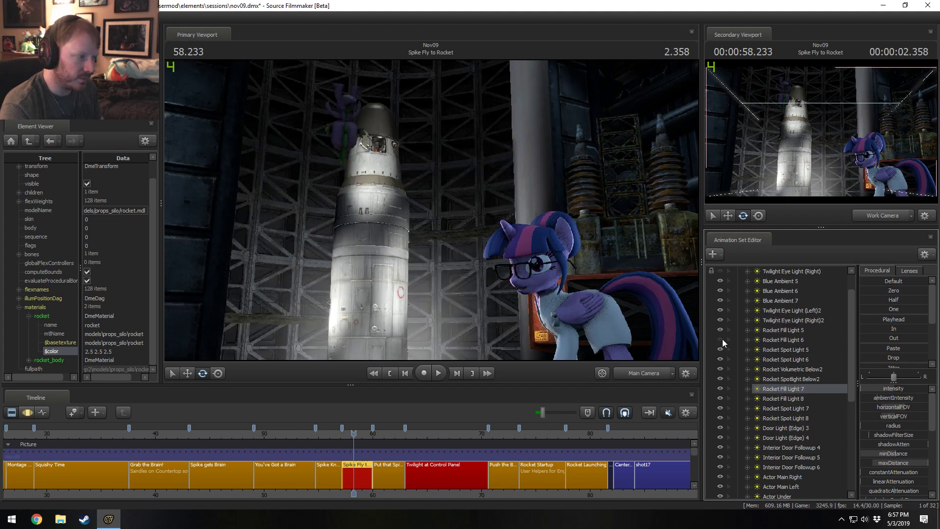
left_click(722, 339)
left_click(722, 339)
left_click(723, 339)
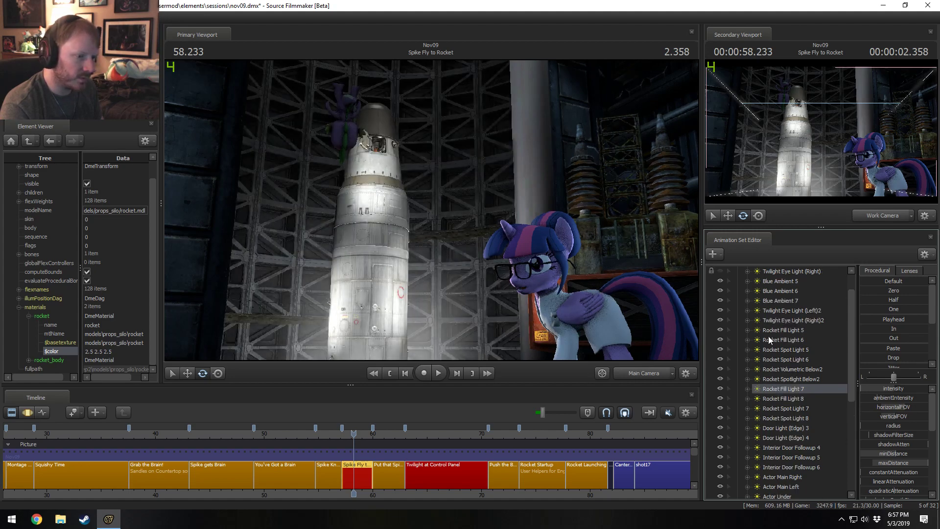
Examine the channels of Rocket Fill Light 6 and Rocket Fill Light 5 in the Motion Editor.
left_click(770, 338)
key("F3")
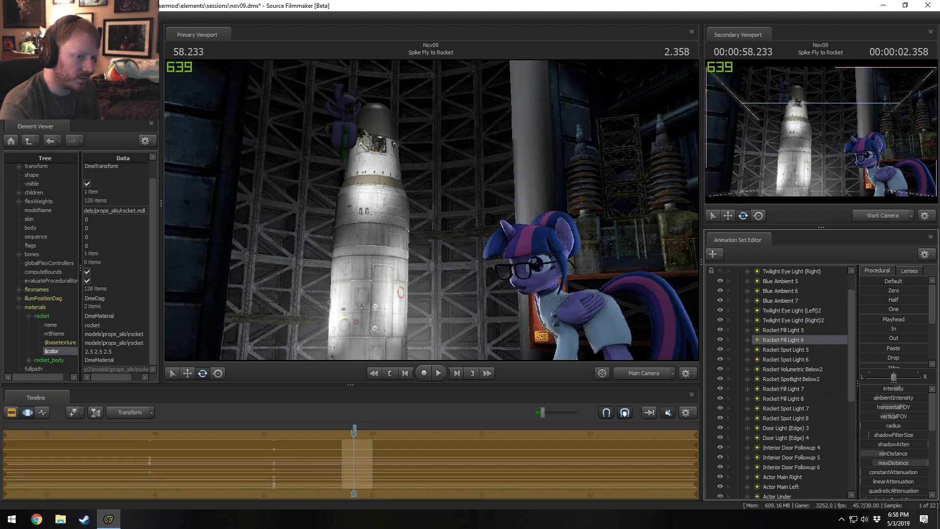
key("Up")
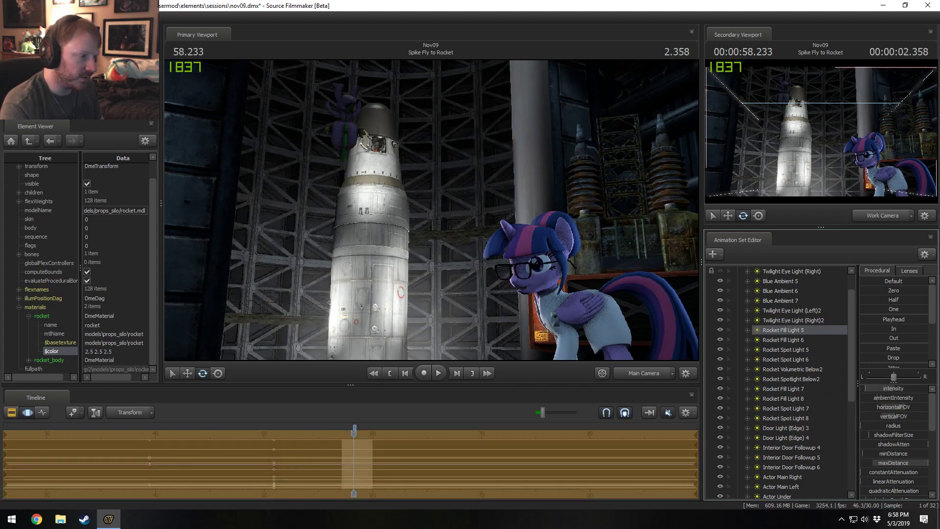
key("F2")
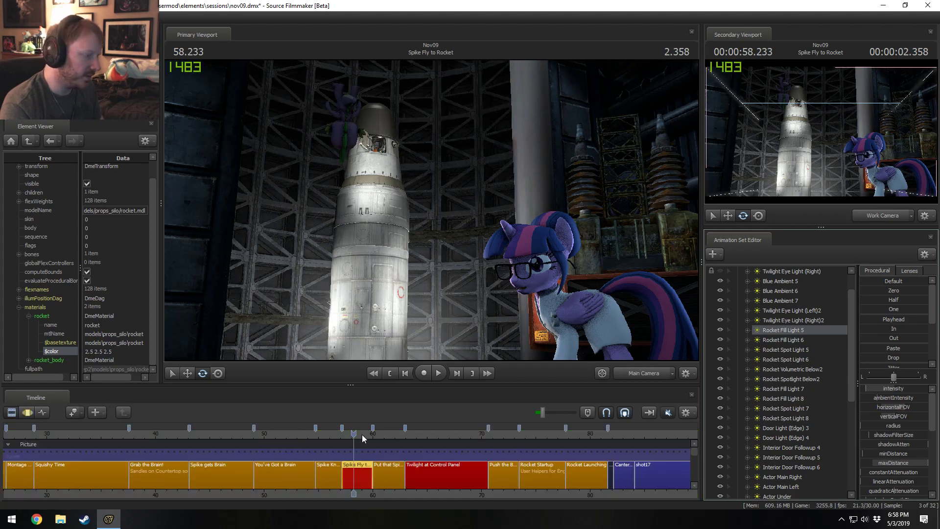
Scrub between Spike Fly to Rocket and You've Got a Brain to compare the rocket lighting, playing the latter to 54.166 seconds.
mouse_move(354, 434)
left_mouse_down()
mouse_move(338, 435)
mouse_move(352, 435)
left_mouse_up()
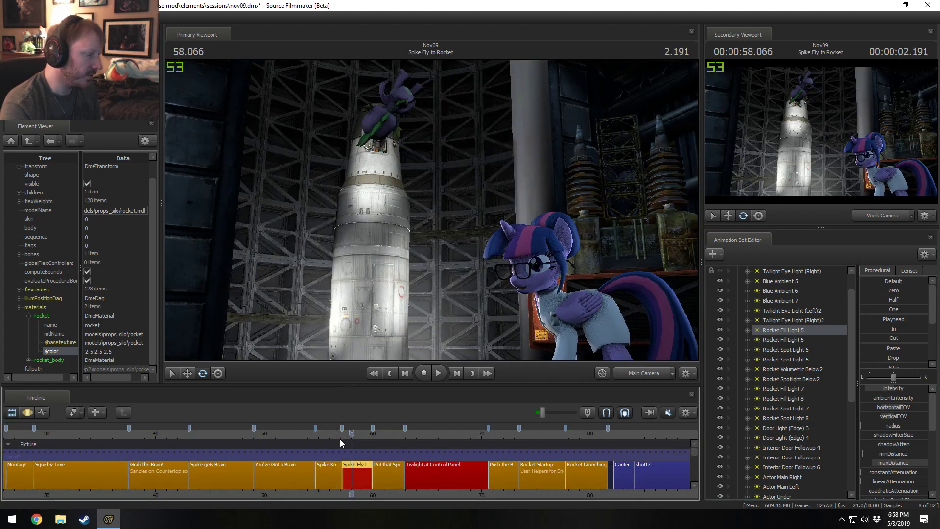
left_click(304, 434)
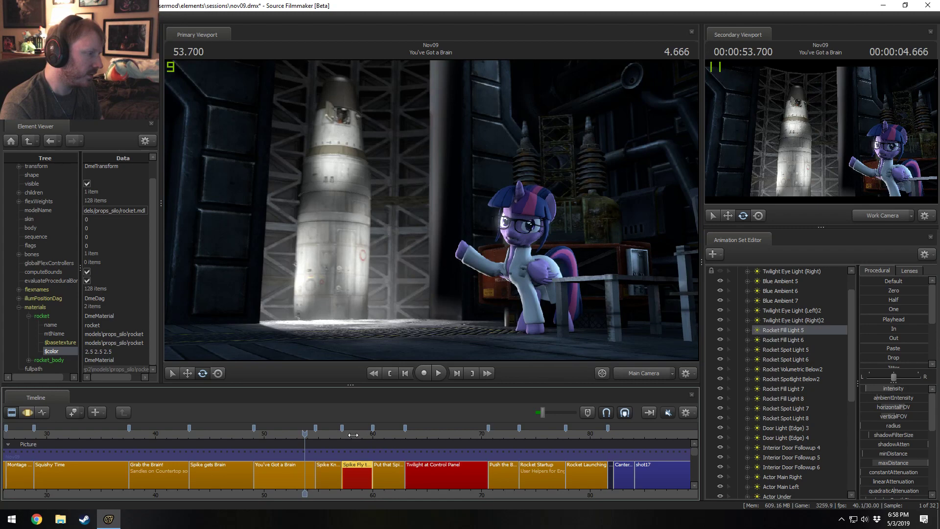
left_click(353, 435)
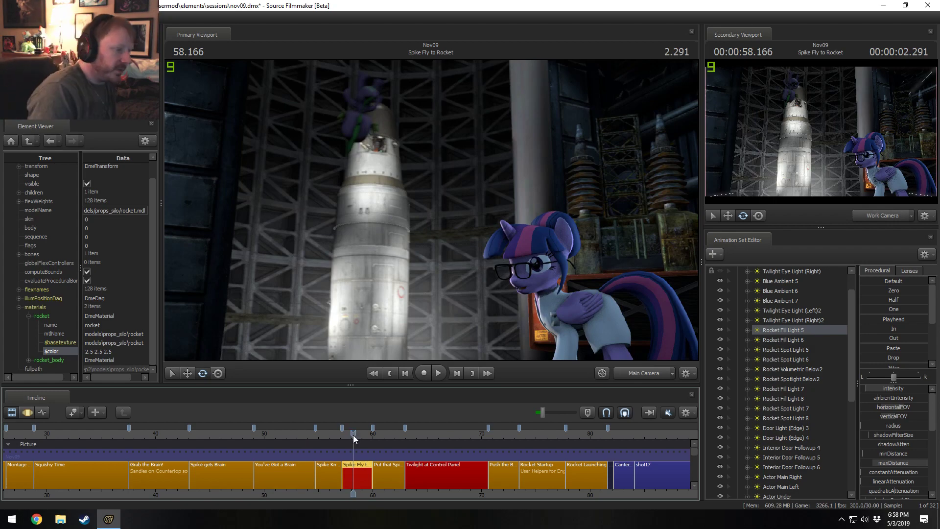
left_click_drag(341, 434, 305, 434)
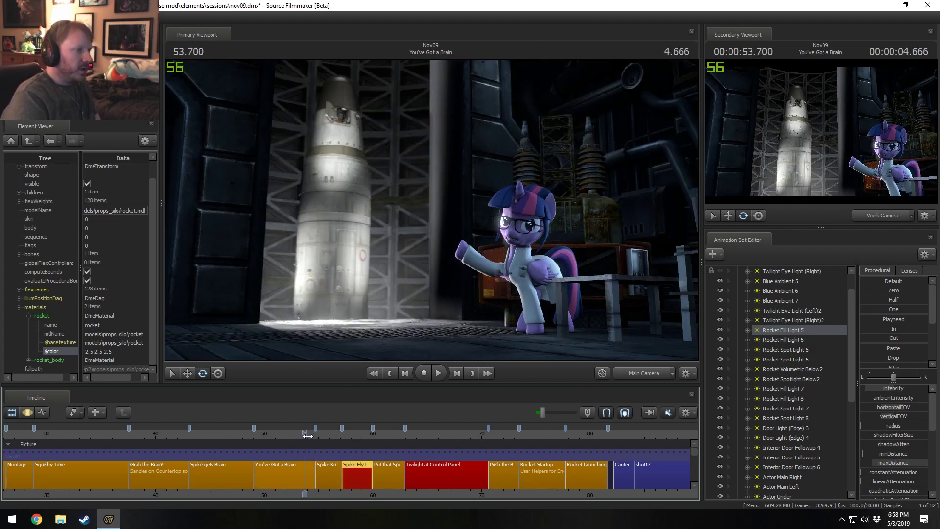
key("space")
key("space")
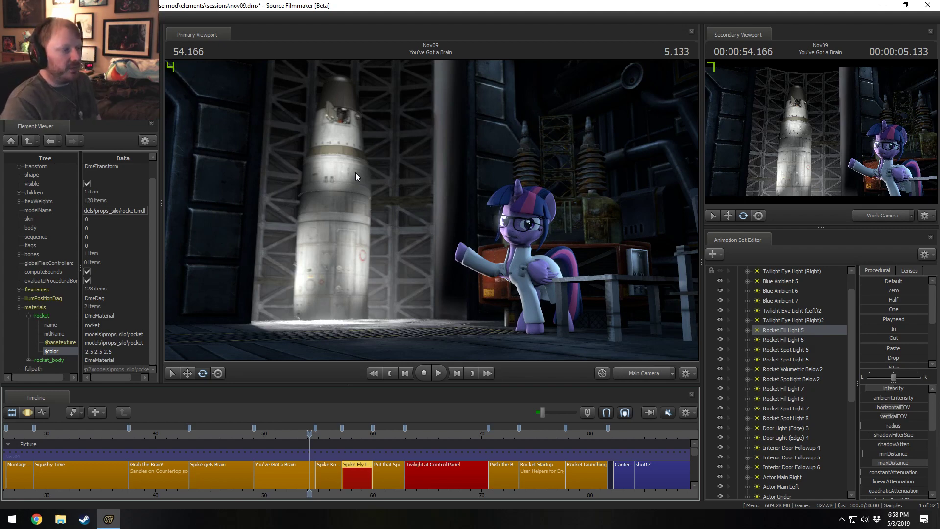
Play back the end of You've Got a Brain and Spike Fly to Rocket to compare the rocket lighting, stopping at 59.500 seconds.
key("space")
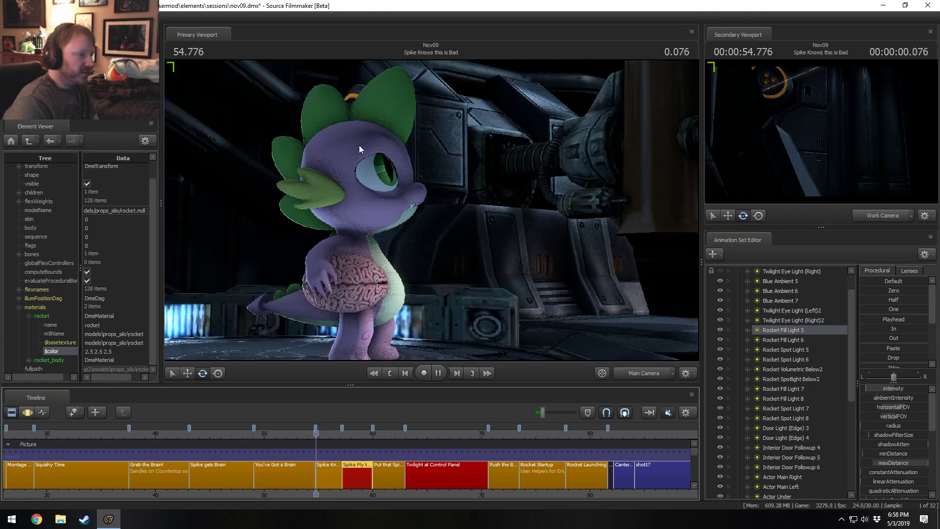
key("space")
left_click_drag(298, 434, 272, 471)
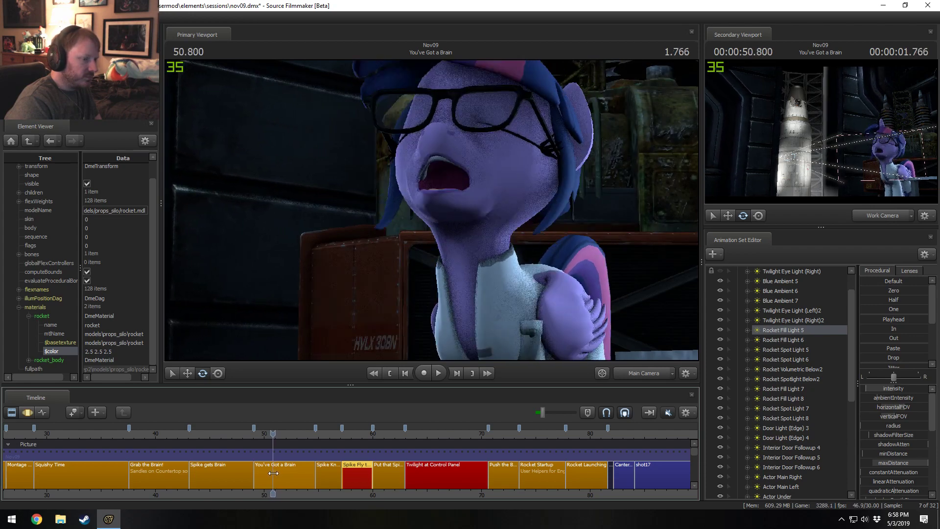
left_click(350, 435)
key("space")
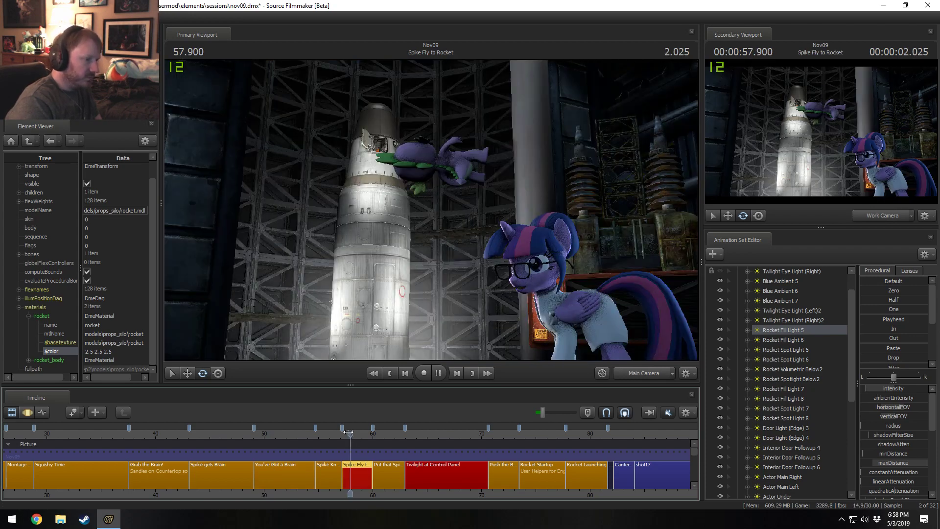
key("space")
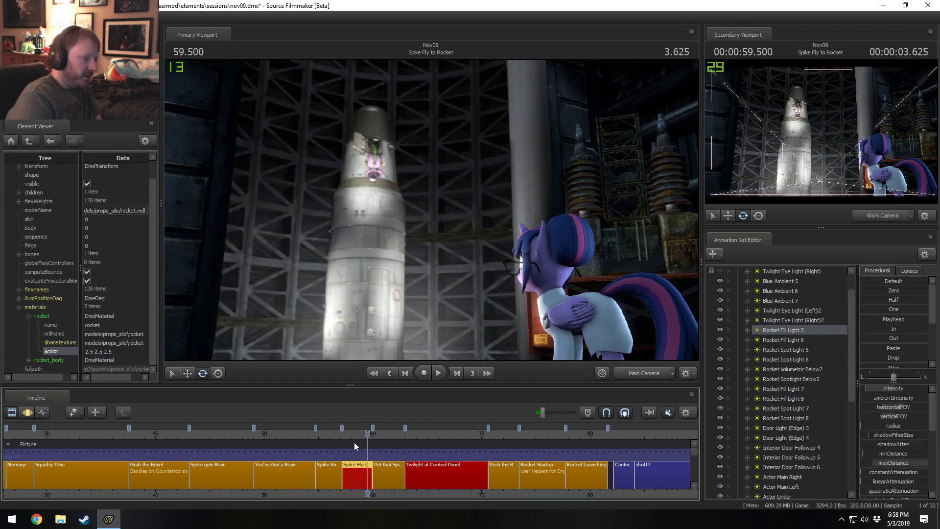
Select Spike in Spike Fly to Rocket and inspect his motion near the rocket between 58.800 and 59.066 seconds.
left_click_drag(371, 434, 359, 437)
scroll(362, 437, "up", 3)
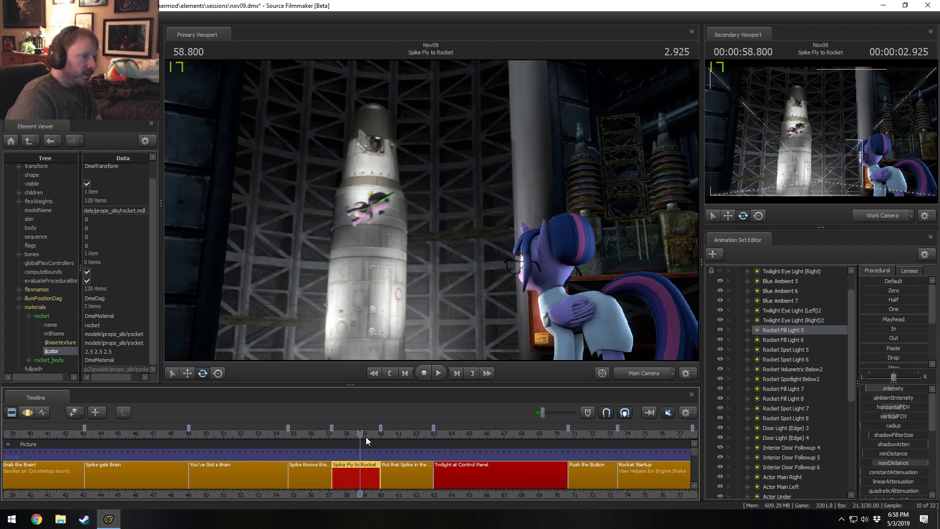
scroll(367, 437, "up", 3)
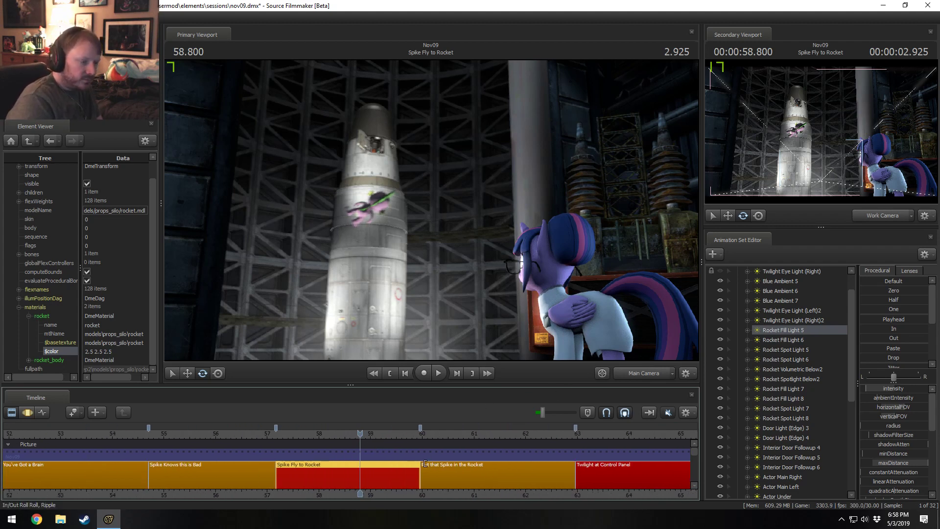
scroll(765, 325, "up", 1)
left_click(738, 281)
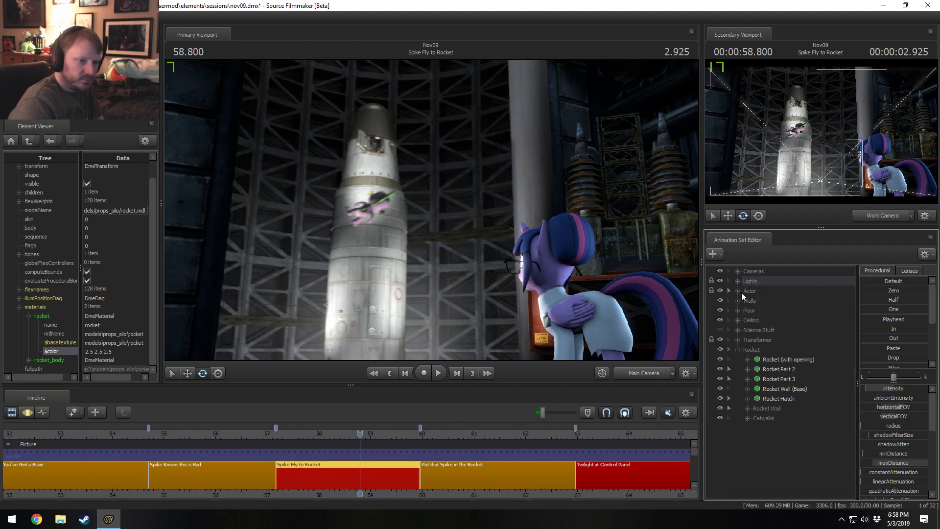
left_click(737, 291)
left_click(747, 311)
left_click(770, 311)
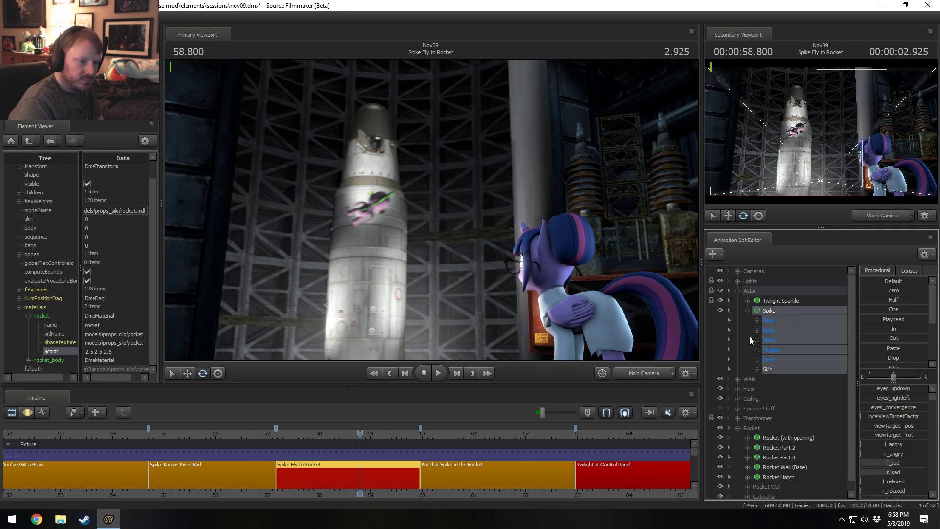
key("F3")
left_click_drag(363, 466, 377, 470)
key("F2")
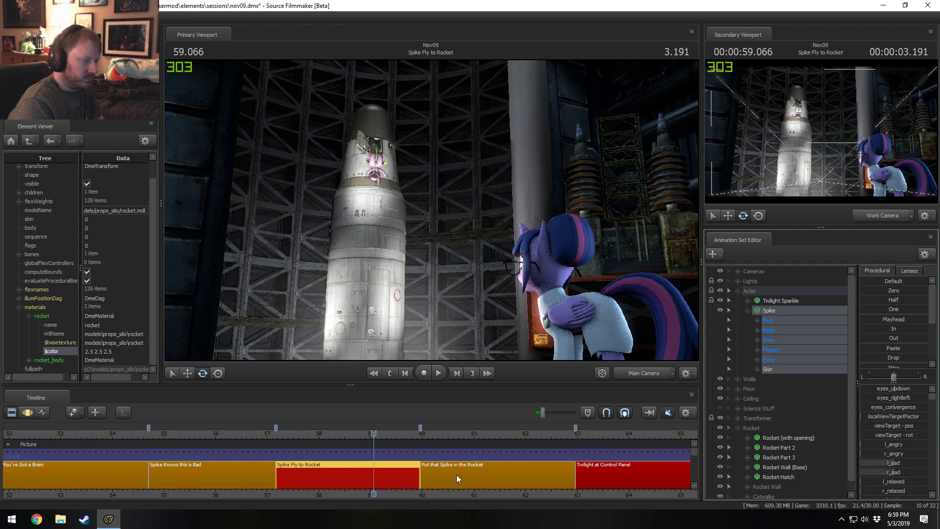
Copy Spike's animation samples from the start of the Put that Spike in the Rocket shot in the Motion Editor.
left_click(456, 475)
left_click(768, 301)
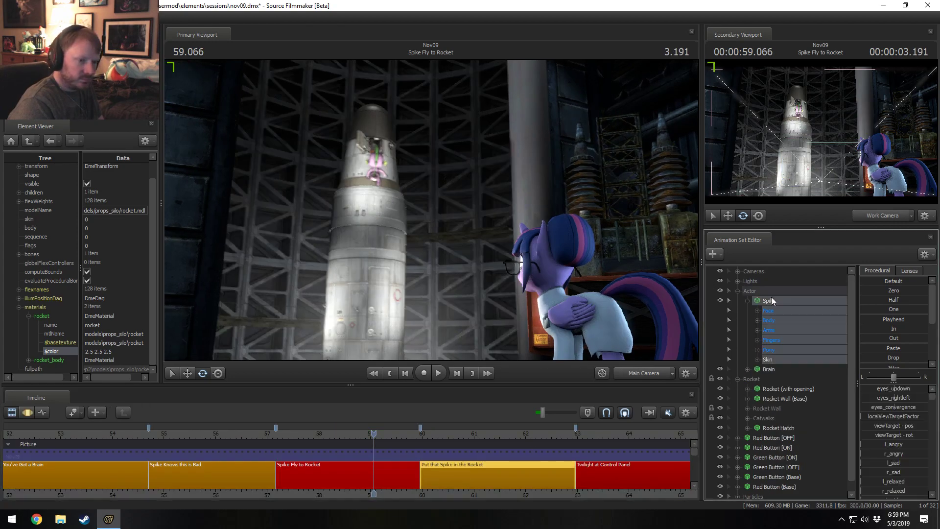
key("F3")
left_click(470, 466)
key("space")
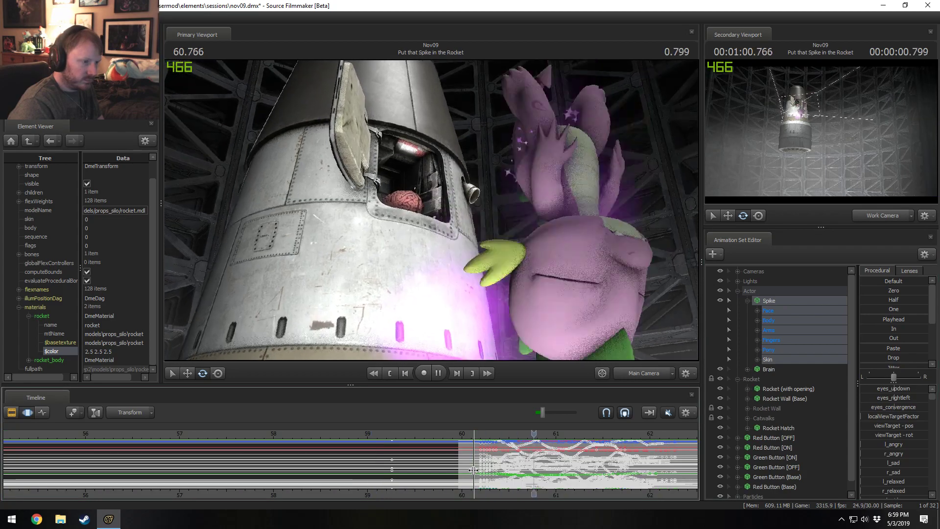
left_click_drag(464, 458, 4, 468)
Paste the copied samples onto Spike in Spike Fly to Rocket from about 59.1 seconds onward, with a short blend-in before it.
key("F2")
left_click(435, 465)
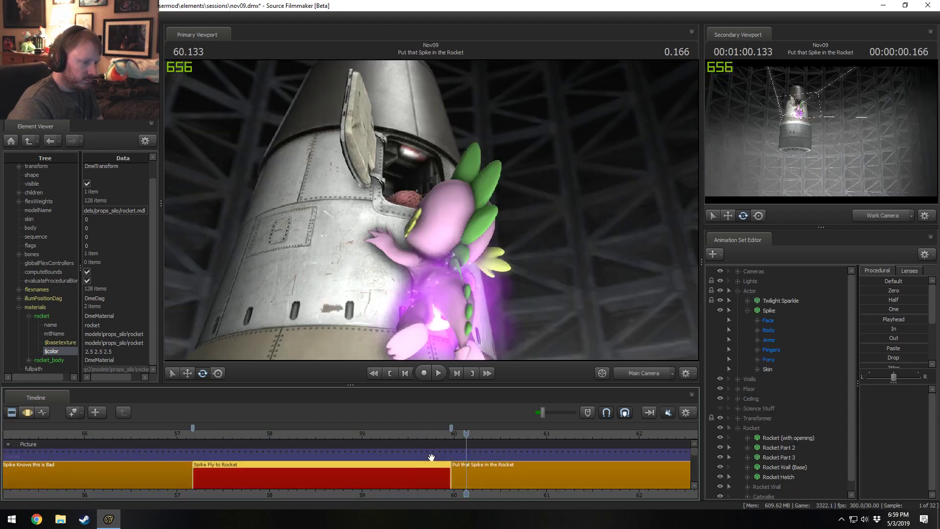
left_click(782, 310)
key("F3")
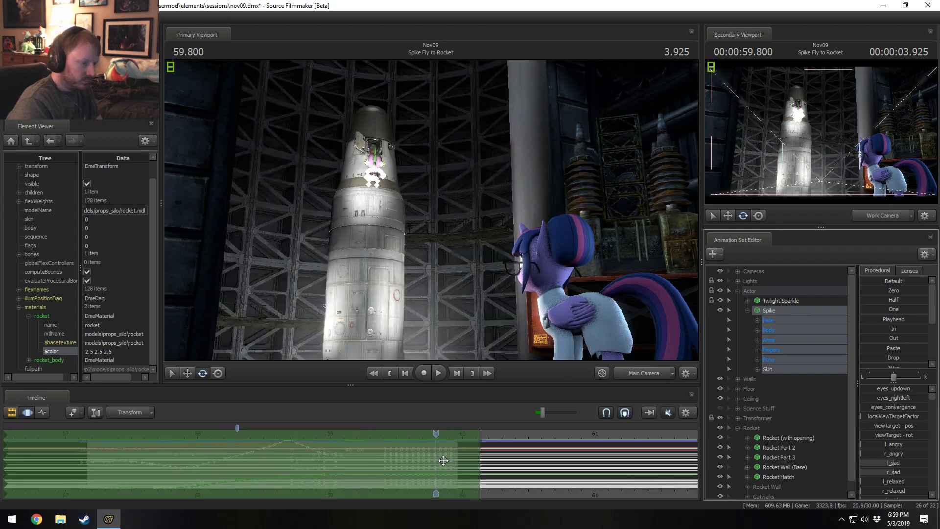
left_click_drag(427, 470, 372, 475)
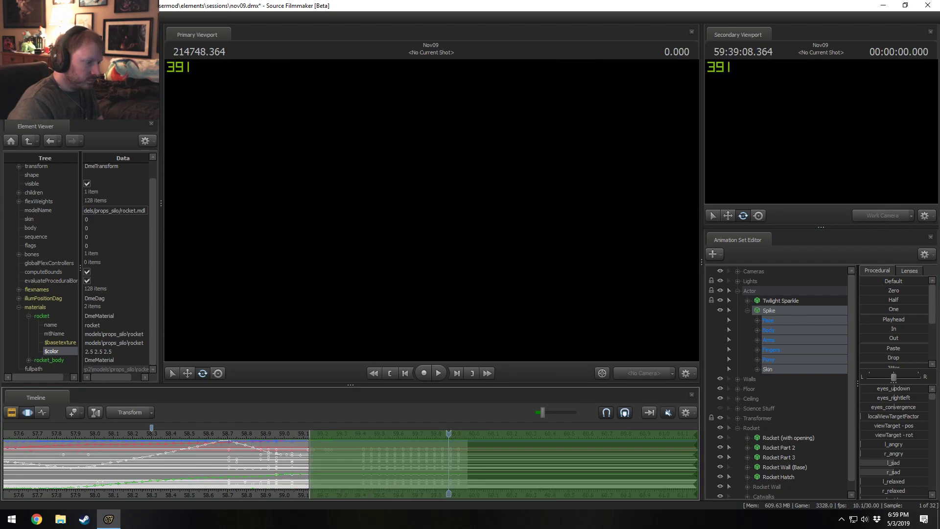
scroll(372, 479, "up", 1, "shift")
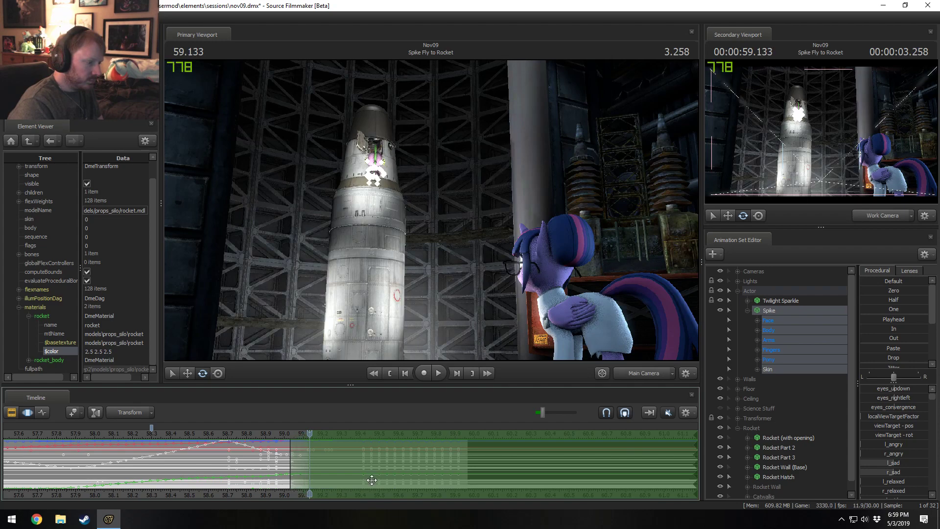
key("ctrl+v")
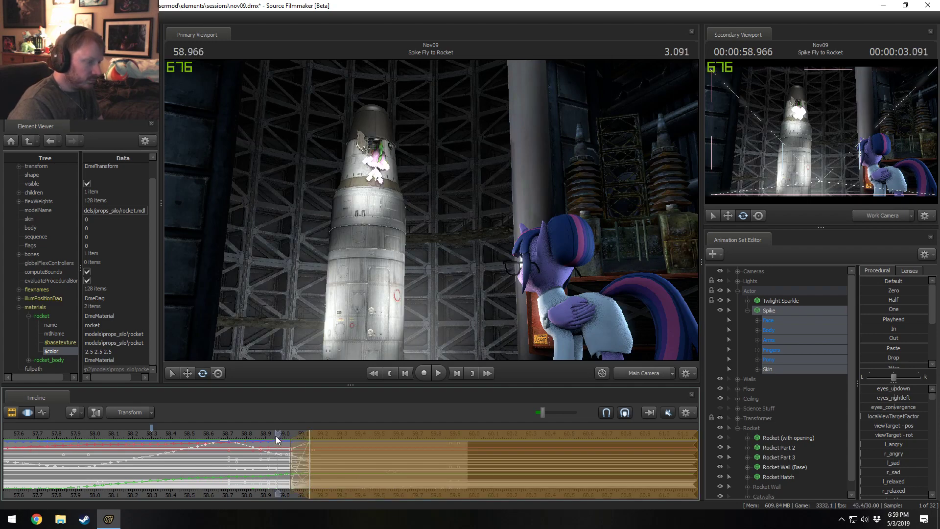
Extend Spike's blend-in to start at about 59.0 seconds and replay his landing on the rocket.
key("space")
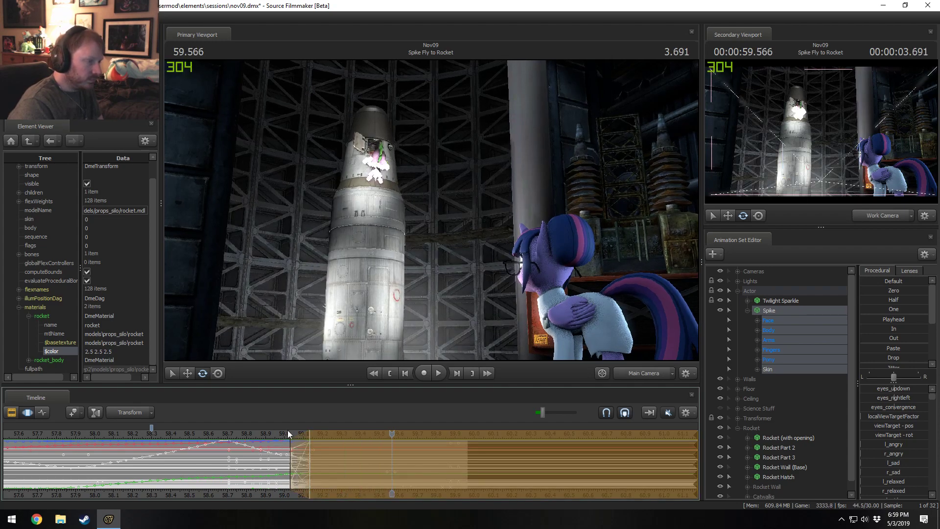
key("space")
key("space")
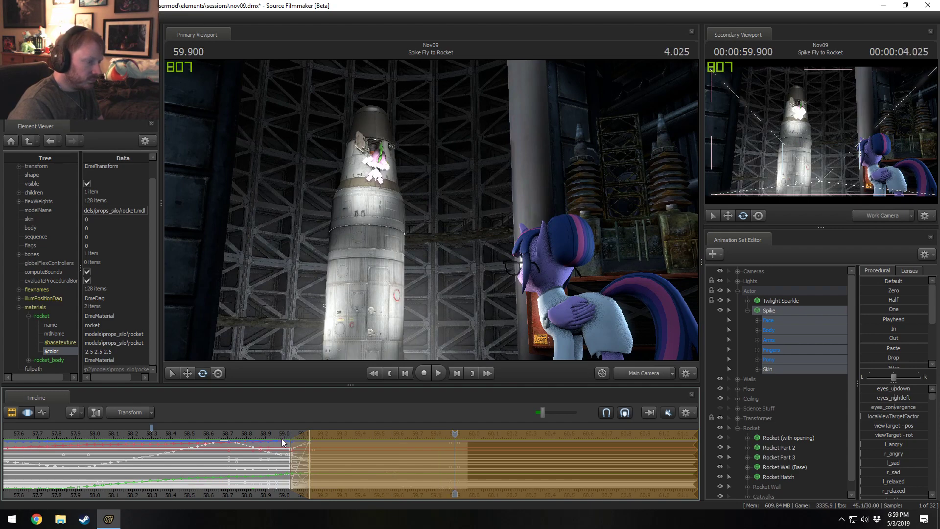
left_click_drag(294, 434, 231, 437)
key("space")
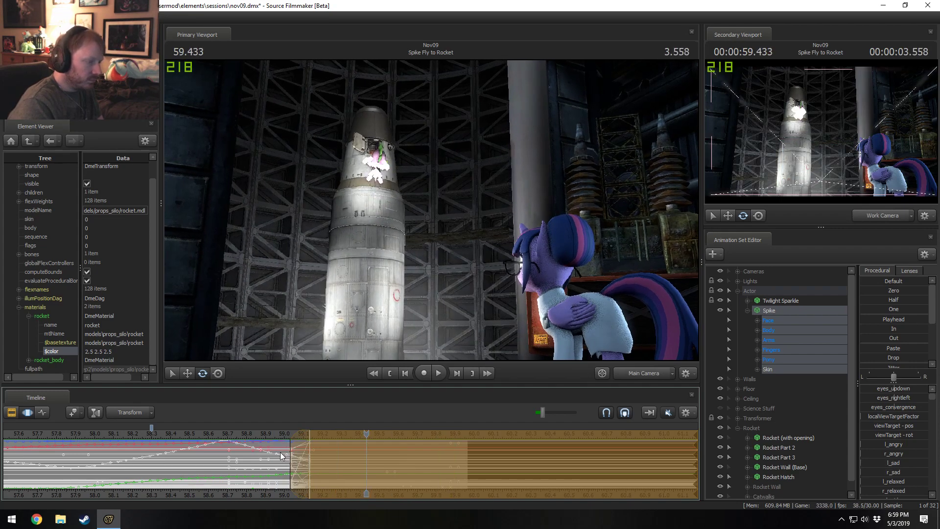
left_click_drag(287, 455, 282, 454)
left_click(230, 435)
key("space")
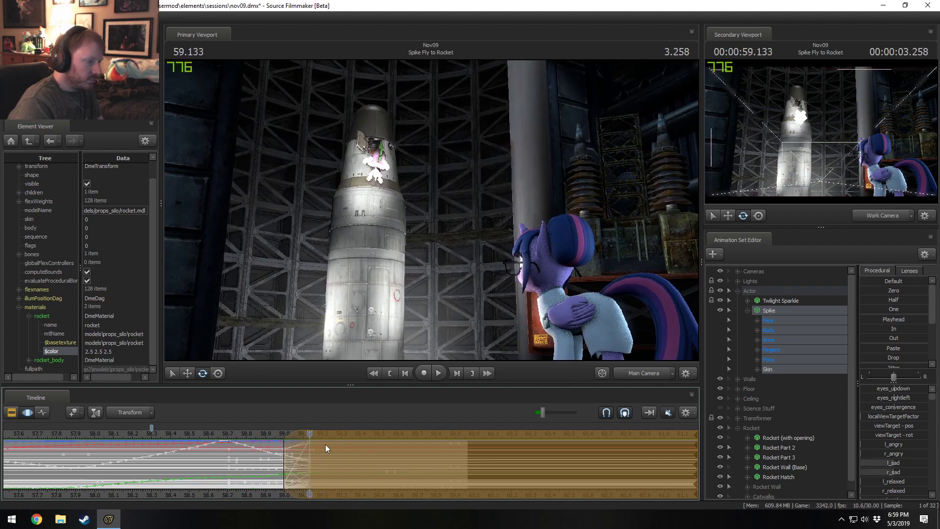
Switch the primary viewport to the Work Camera, fly close to Spike on the rocket, and set a time selection from about 59.1 to 59.7 seconds.
left_click(656, 369)
key("w")
mouse_move(607, 303)
left_mouse_down()
mouse_move(582, 289)
mouse_move(582, 274)
mouse_move(597, 323)
mouse_move(617, 313)
mouse_move(587, 284)
mouse_move(599, 322)
mouse_move(678, 296)
left_mouse_up()
key("a")
key("w")
left_click_drag(335, 434, 455, 434)
left_click_drag(270, 468, 426, 471)
left_click_drag(576, 293, 629, 328)
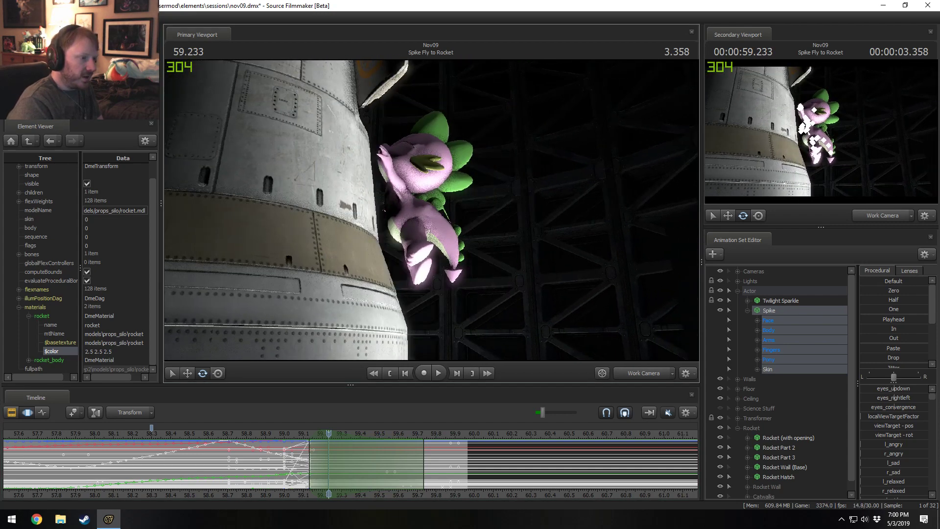
Select Spike's Pelvis and move it to follow the rocket's shift at 59.233 seconds.
left_click(777, 299)
left_click(772, 310)
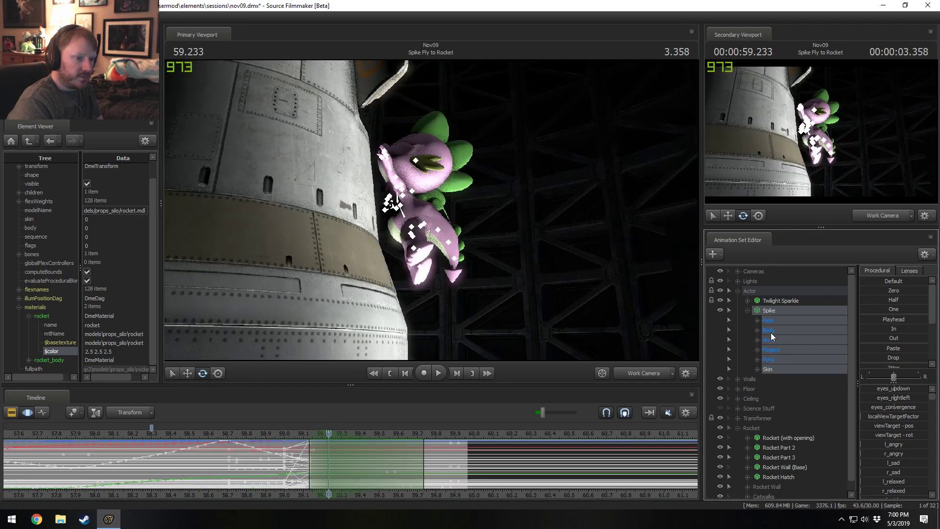
left_click(756, 359)
left_click(767, 379)
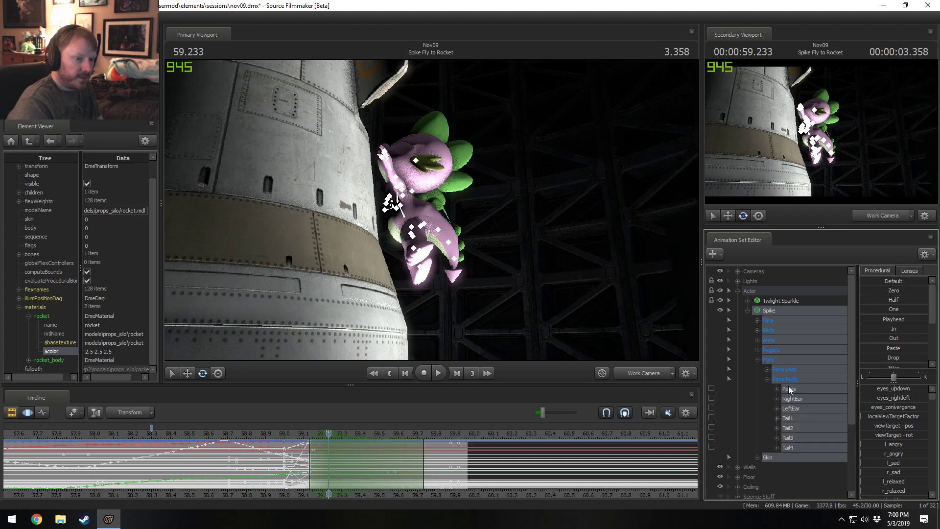
left_click(789, 388)
left_click_drag(648, 339, 425, 167)
key("w")
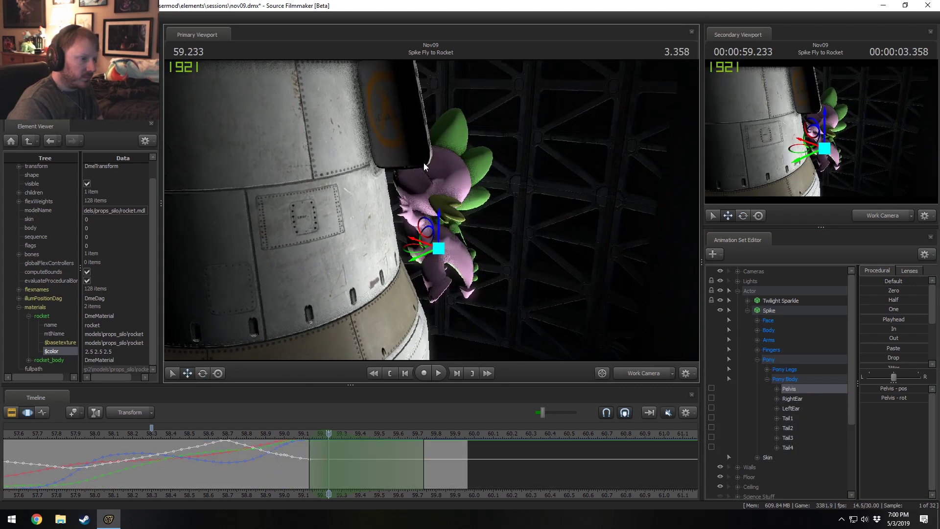
left_click_drag(411, 247, 347, 462)
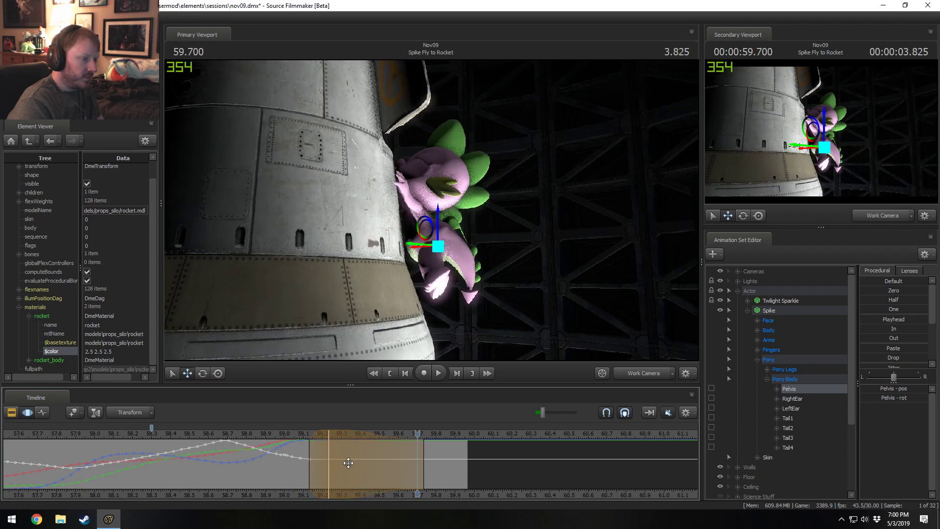
Replay Spike's impact on the rocket from about 59.0 seconds, then move the playhead to 58.900 seconds.
key("3")
left_click(284, 435)
key("space")
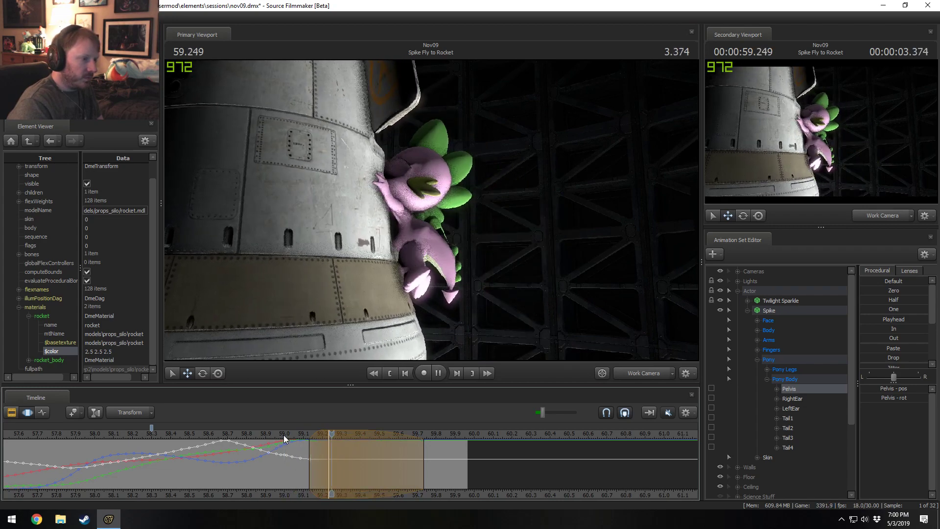
key("space")
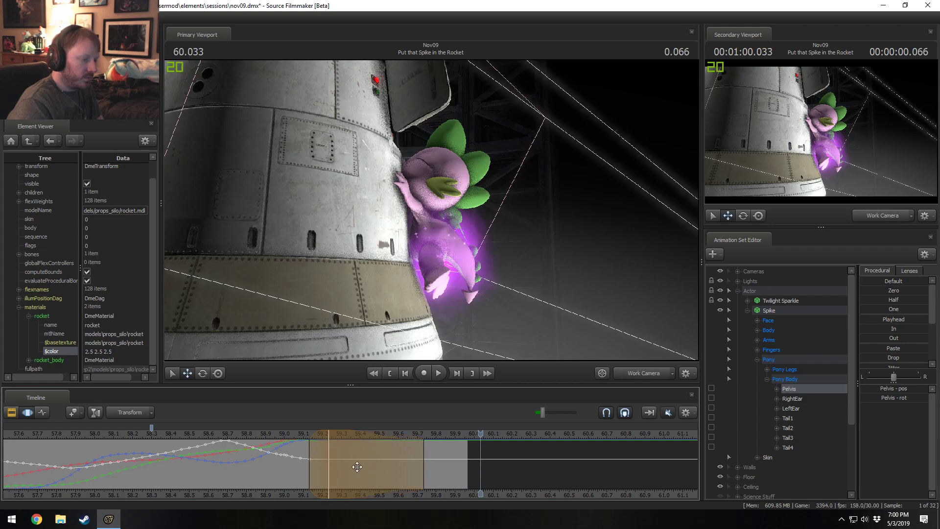
left_click_drag(356, 465, 423, 465)
left_click_drag(439, 466, 296, 443, "shift")
key("shift+space")
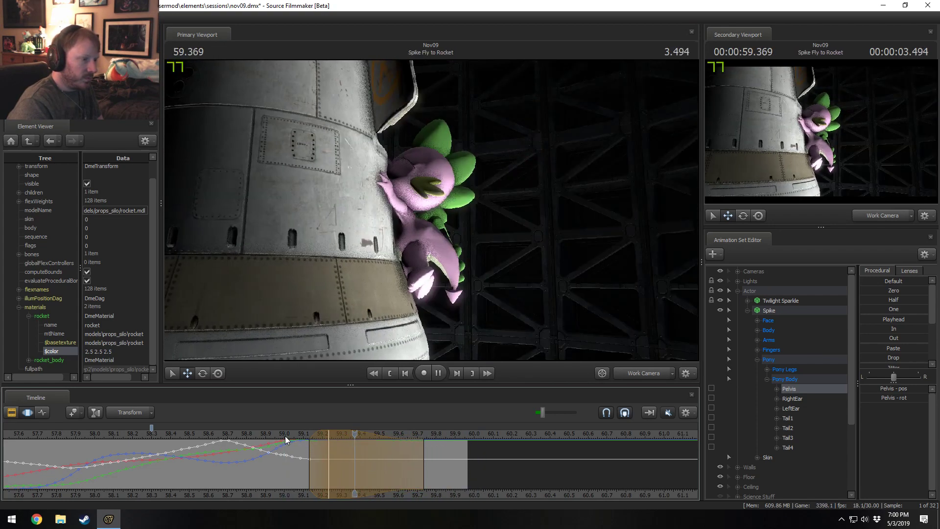
key("space")
left_click(266, 438)
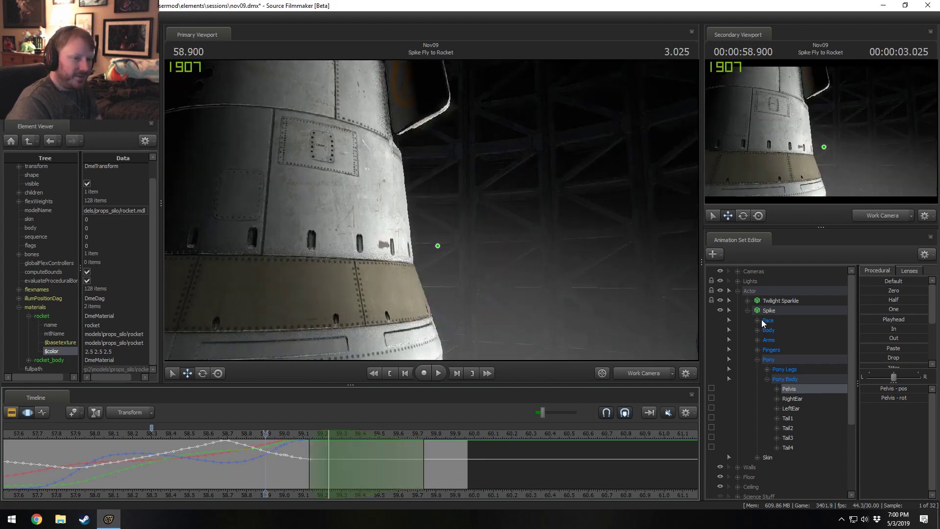
Lock Spike's Pelvis to the rootTransform of Rocket (with opening).
scroll(759, 454, "down", 3)
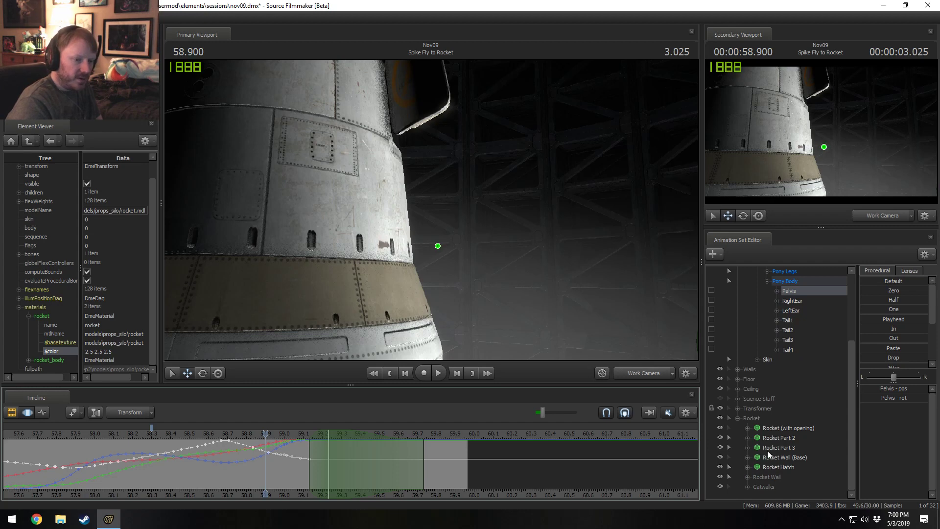
left_click(747, 428)
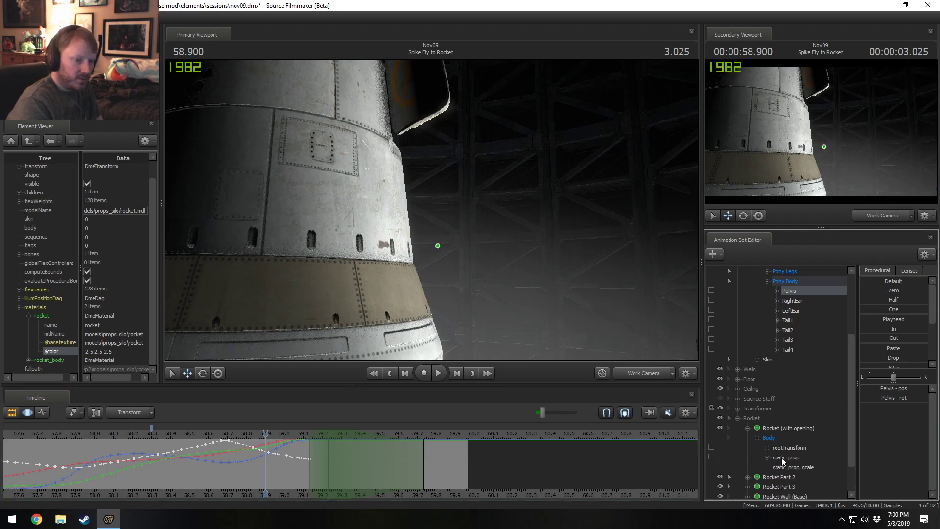
left_click(782, 457)
left_click(783, 447)
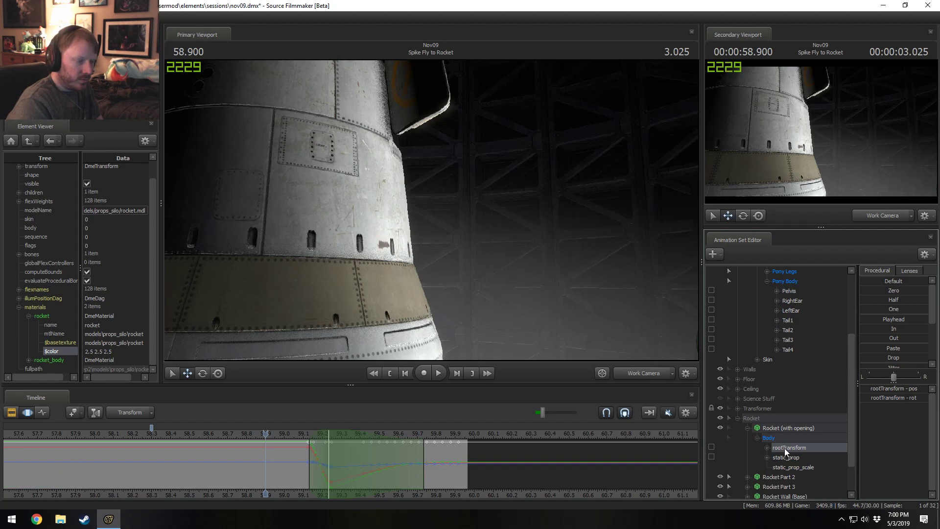
left_click_drag(785, 446, 800, 292)
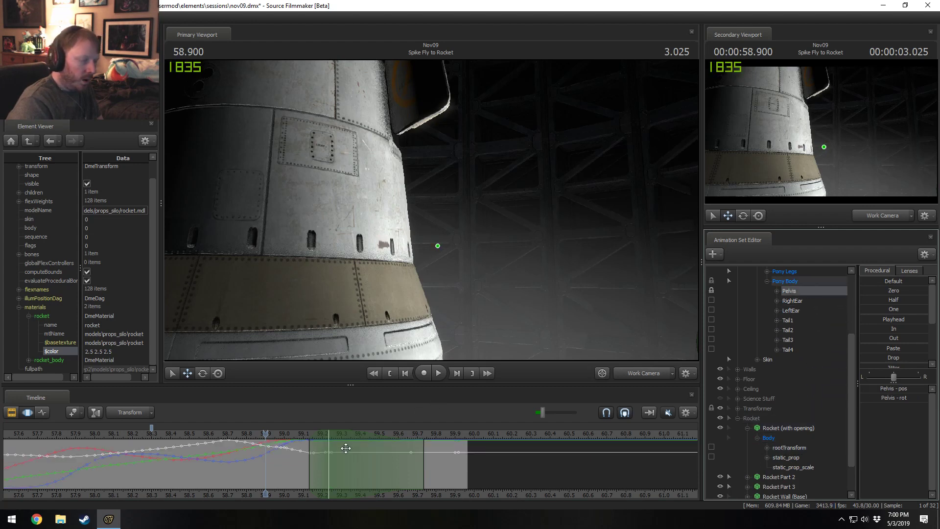
Apply the In preset to Spike's Pelvis from 59.133 seconds onward and play back the result.
left_click(309, 438)
left_click_drag(309, 440, 751, 443, "shift")
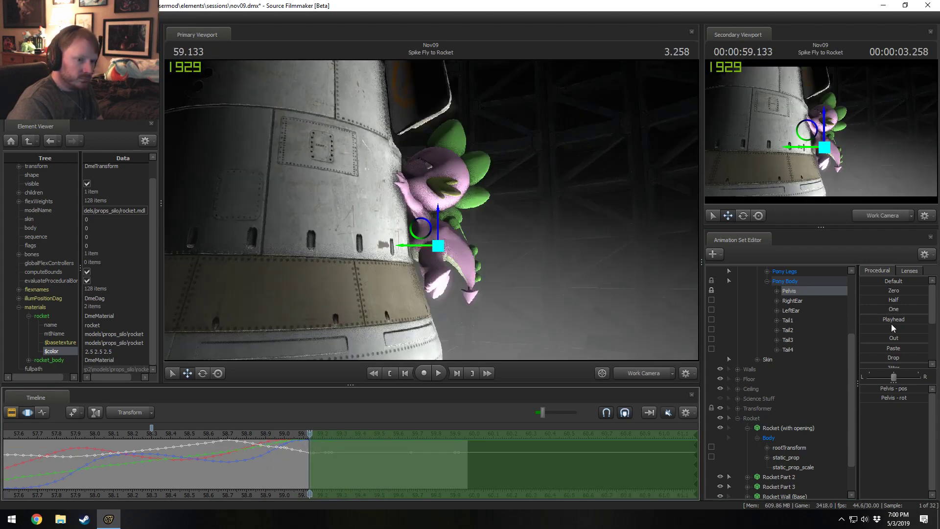
left_click(891, 328)
key("space")
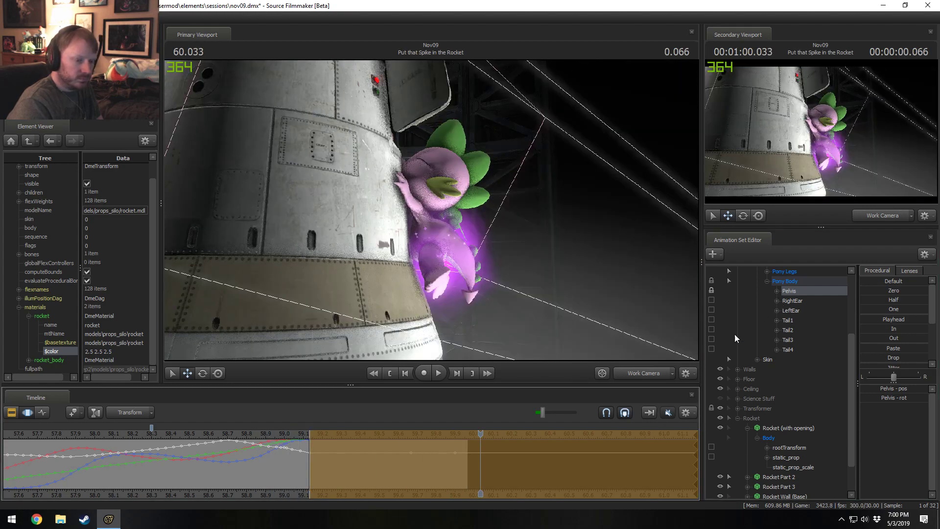
Replay Spike's impact on the rocket from about 58.6 seconds, then clear the time selection at 59.100 seconds.
left_click(213, 435)
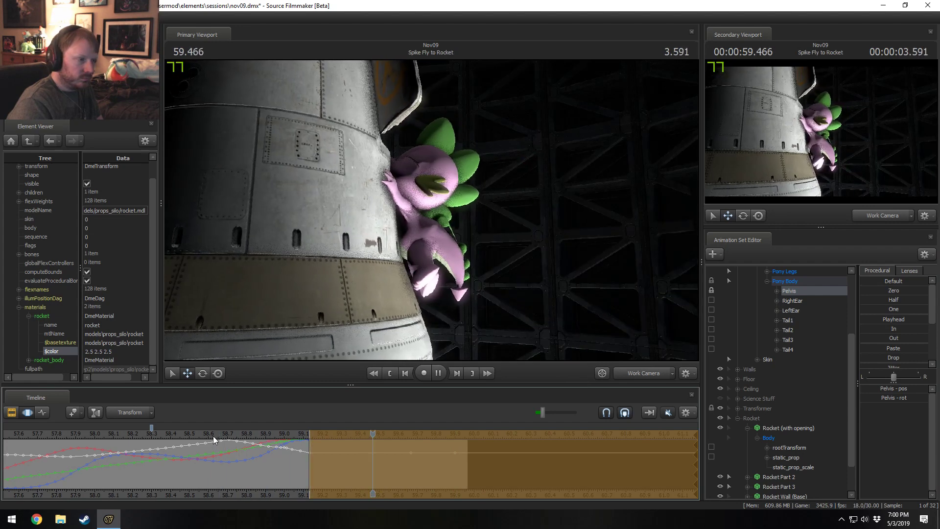
left_click(213, 436)
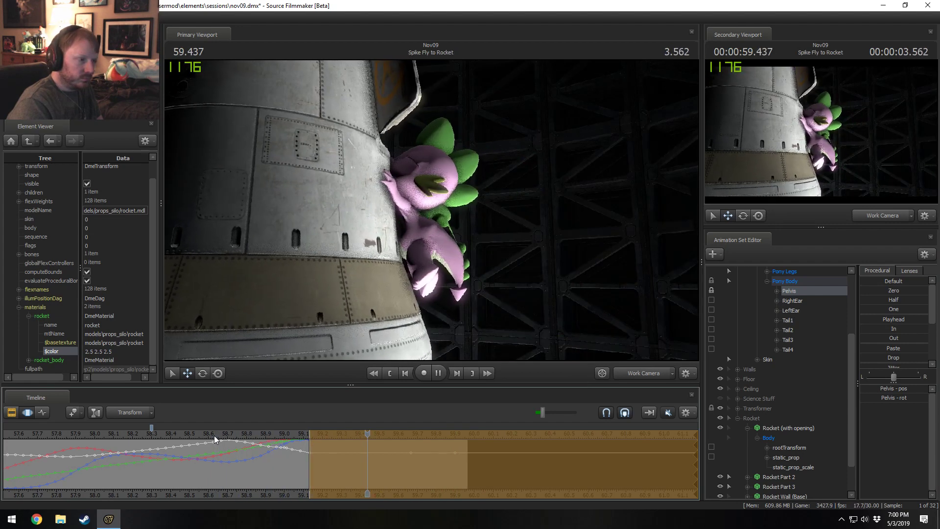
left_click(305, 436)
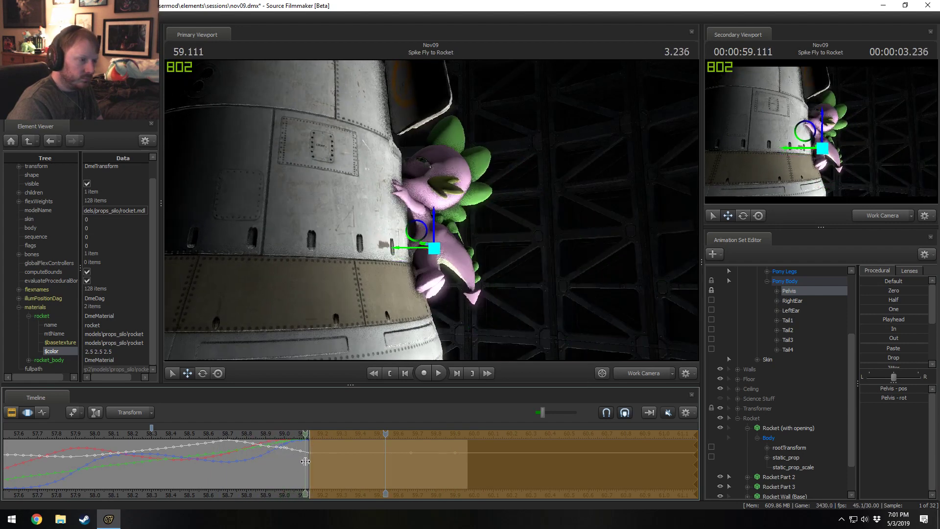
left_click(305, 461)
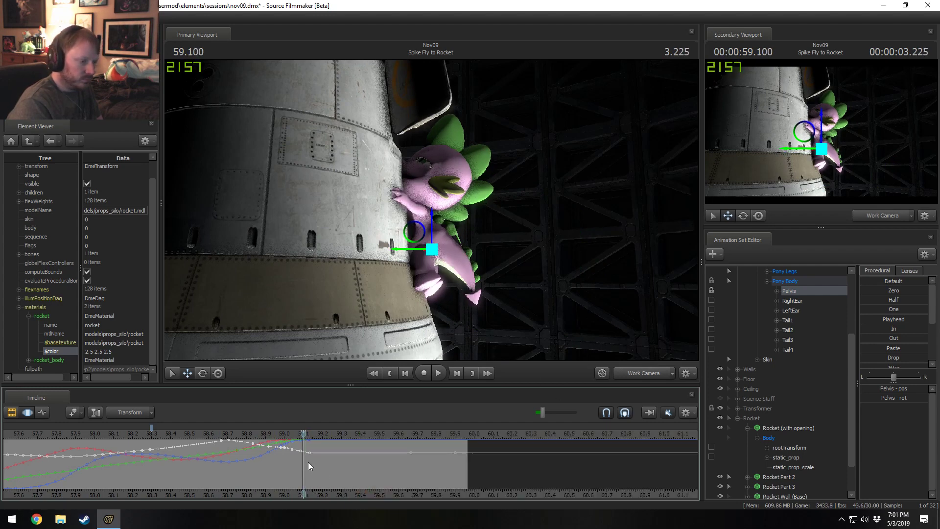
Select the range from about 58.3 to 59.1 seconds on the Pelvis graph and play back Spike's landing.
left_click_drag(309, 462, 147, 462, "shift")
scroll(147, 469, "down", 4)
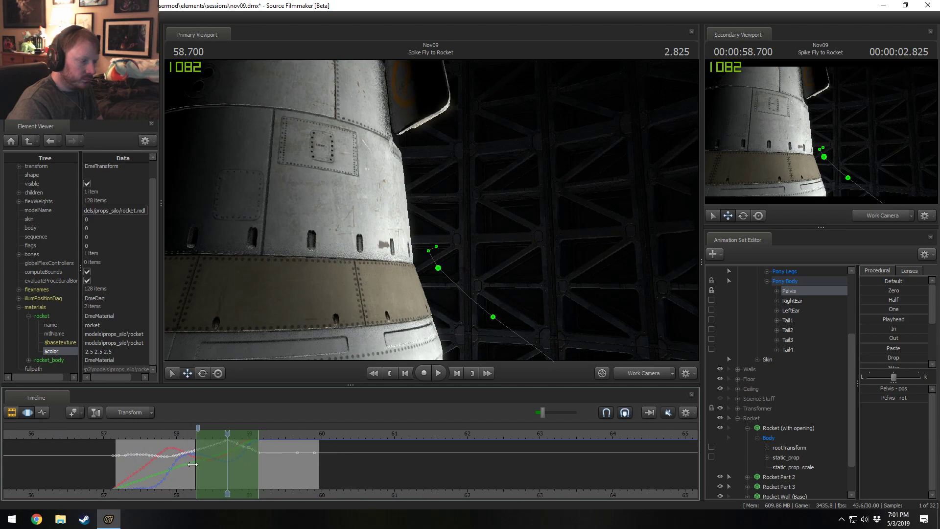
key("space")
key("space")
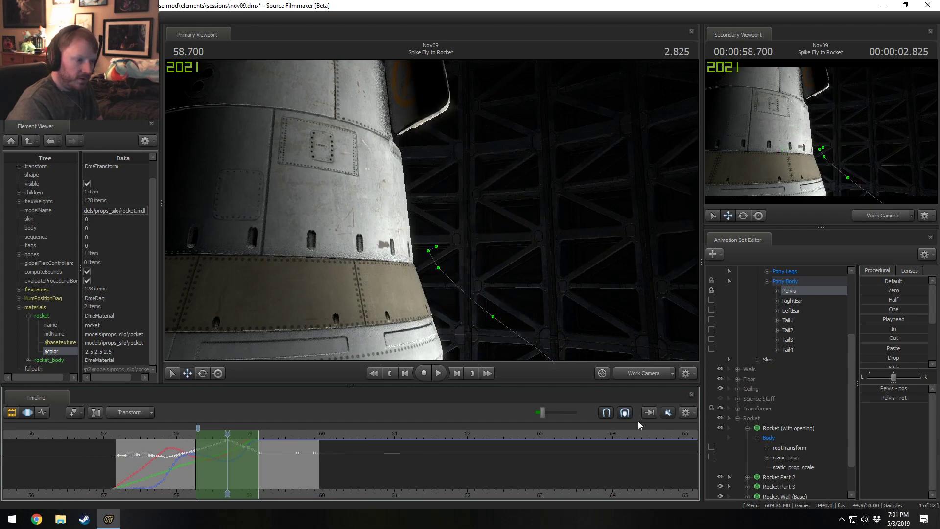
key("space")
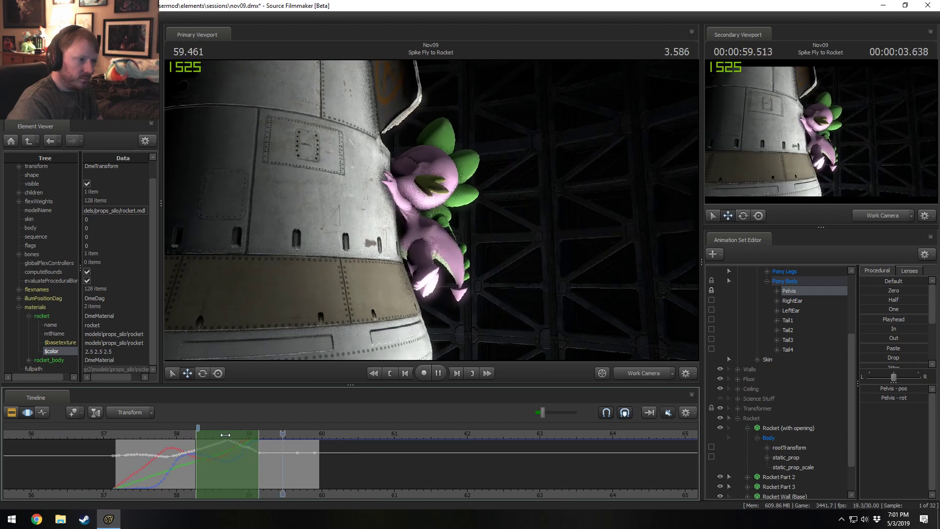
Check the landing around 59.7 seconds and remove the lock on Spike's Pelvis.
left_click_drag(251, 448, 272, 458)
key("F2")
key("F3")
scroll(263, 447, "up", 3)
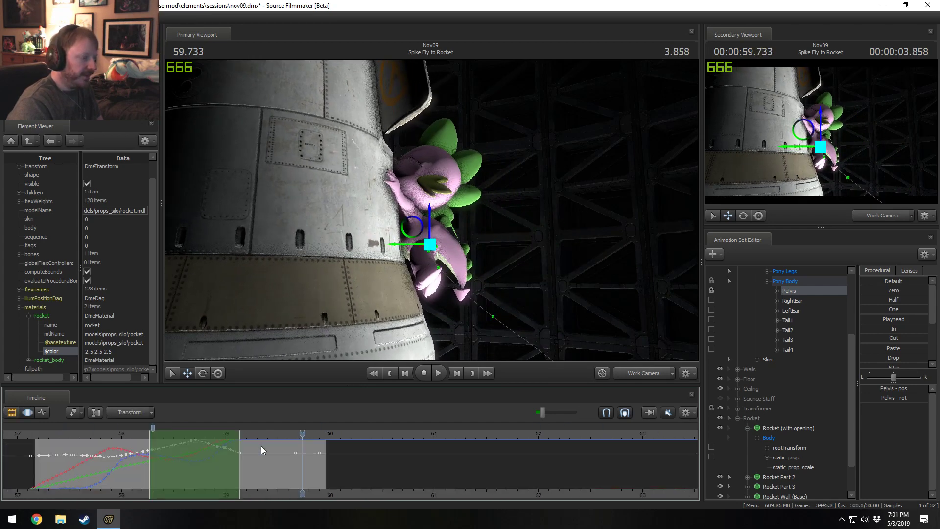
scroll(263, 448, "down", 1)
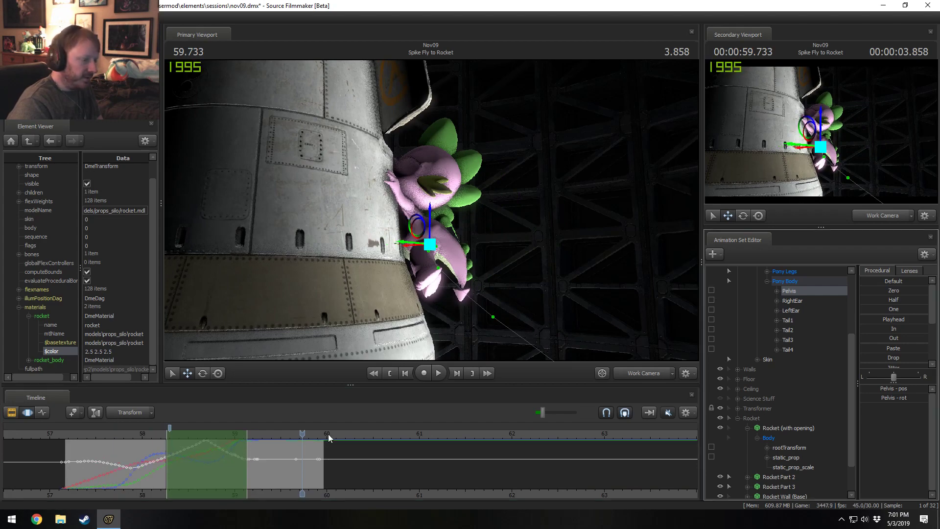
Play the Spike Fly to Rocket shot through the Main Camera and on into Put that Spike in the Rocket.
key("F2")
key("space")
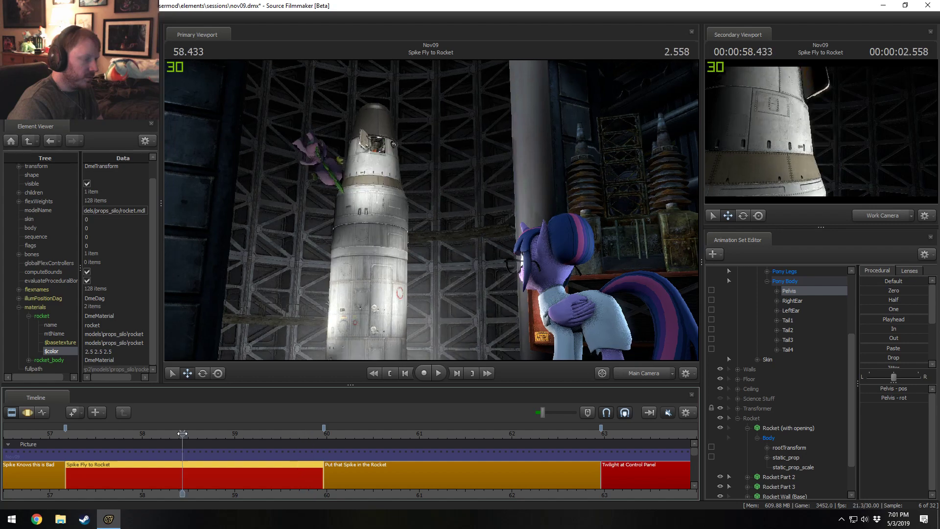
key("F3")
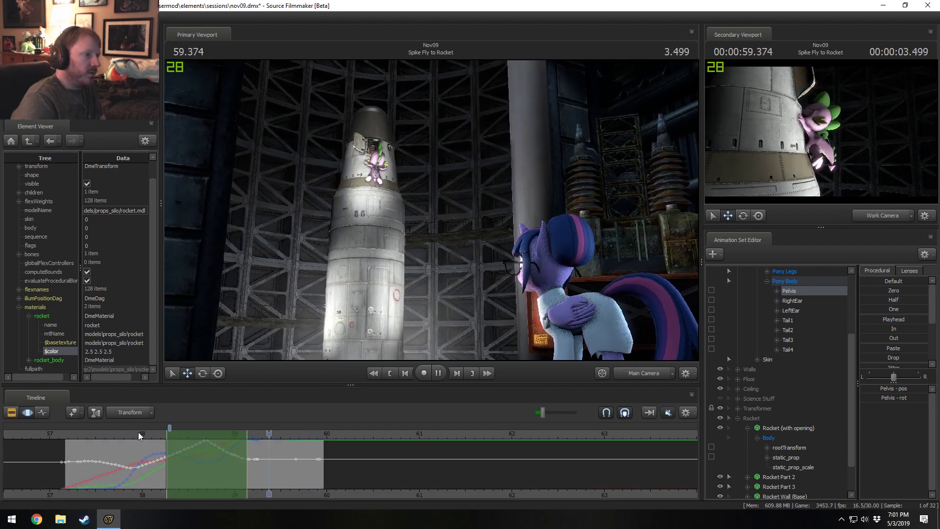
key("space")
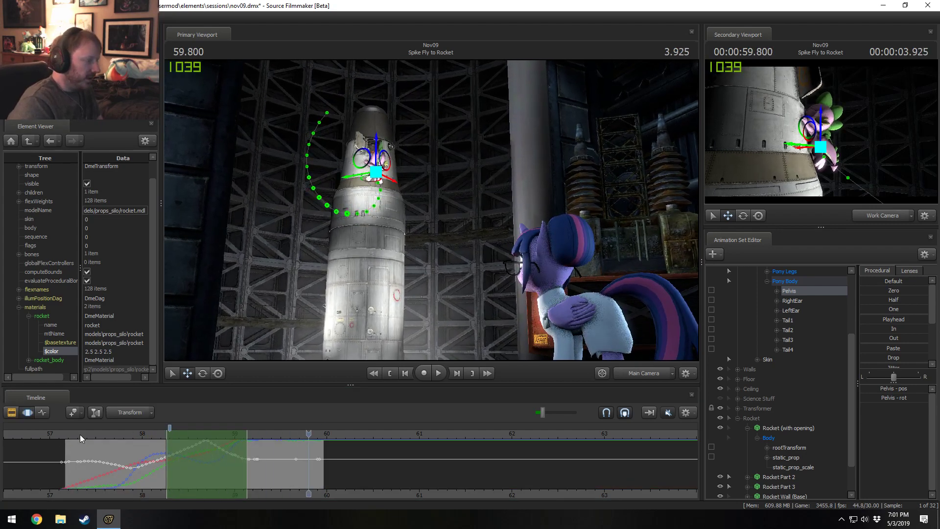
key("space")
key("F2")
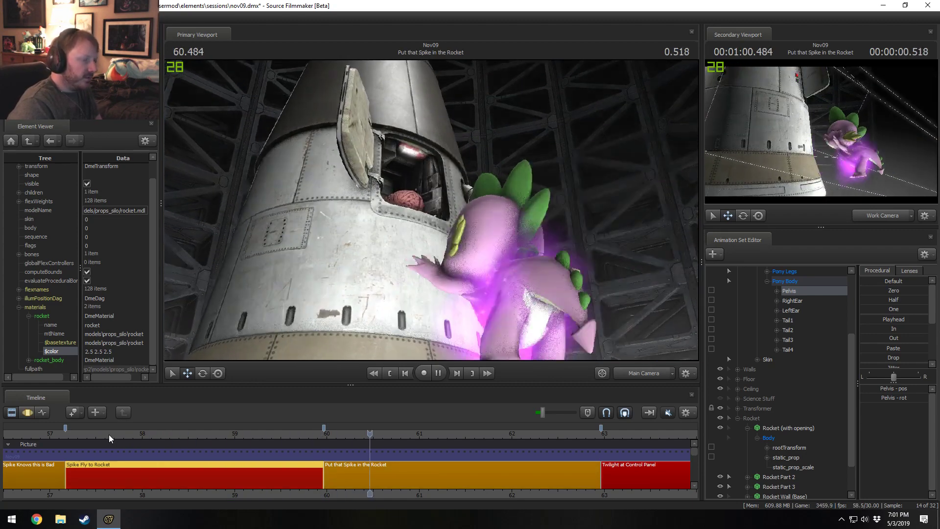
key("space")
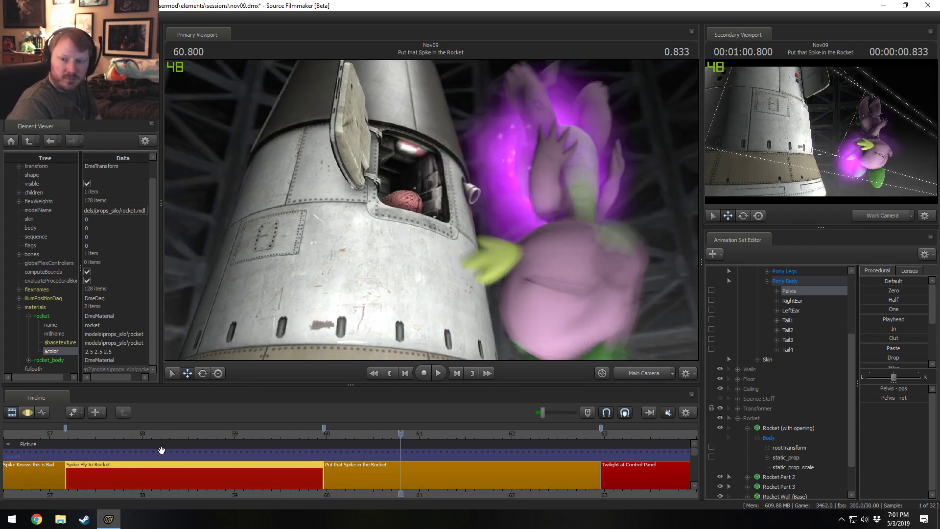
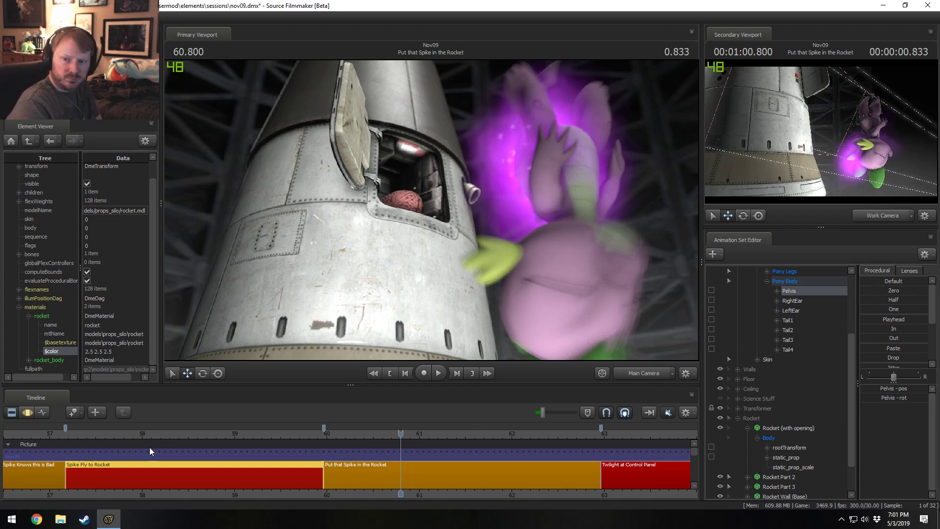
Replay the Spike Fly to Rocket shot from near its start to examine Spike's flight and landing.
left_click(77, 435)
key("space")
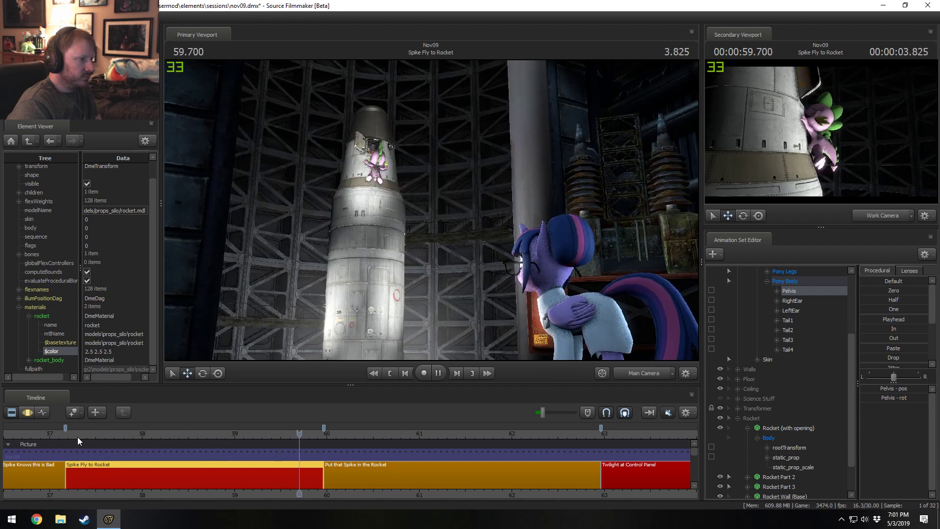
key("space")
key("space")
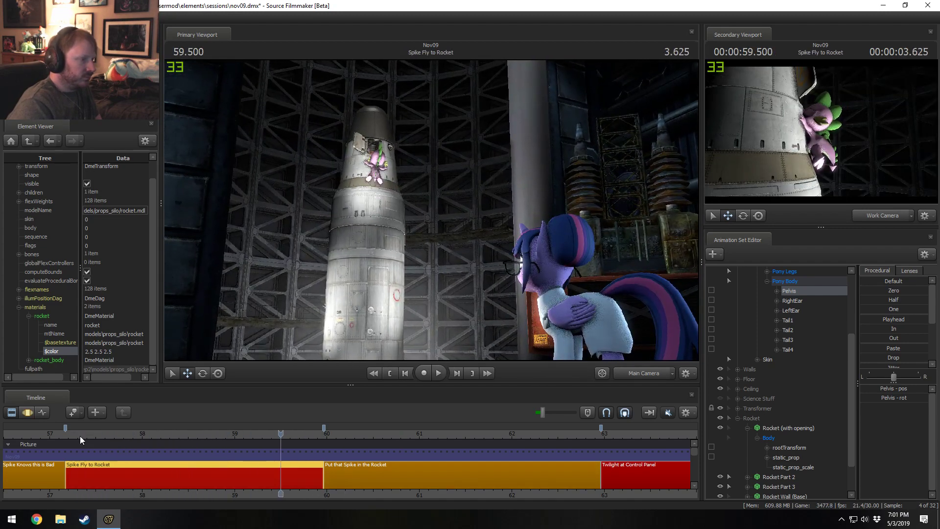
left_click(253, 433)
mouse_move(253, 434)
left_mouse_down()
mouse_move(265, 438)
mouse_move(229, 442)
mouse_move(255, 445)
left_mouse_up()
left_click(108, 443)
key("space")
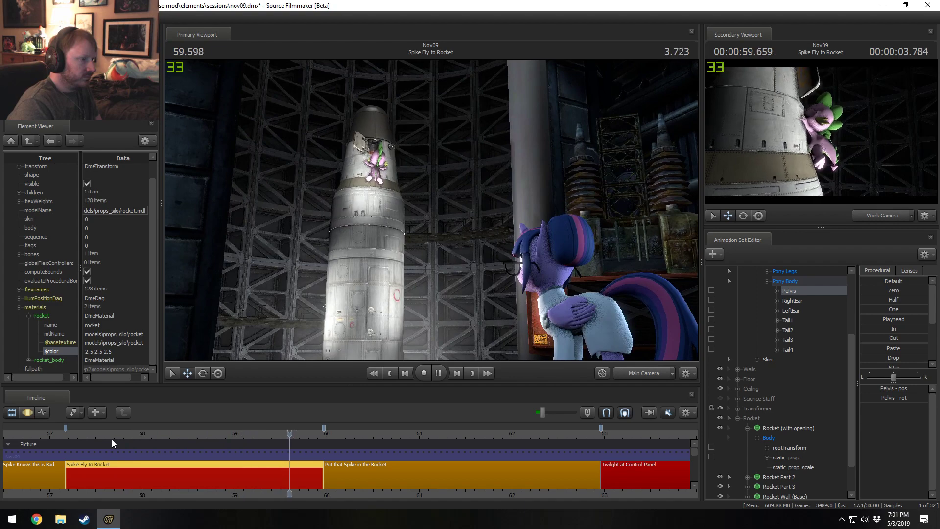
Replay the landing from about 58.9 seconds and Twilight Sparkle's turn from about 57.9 seconds.
left_click(224, 436)
key("space")
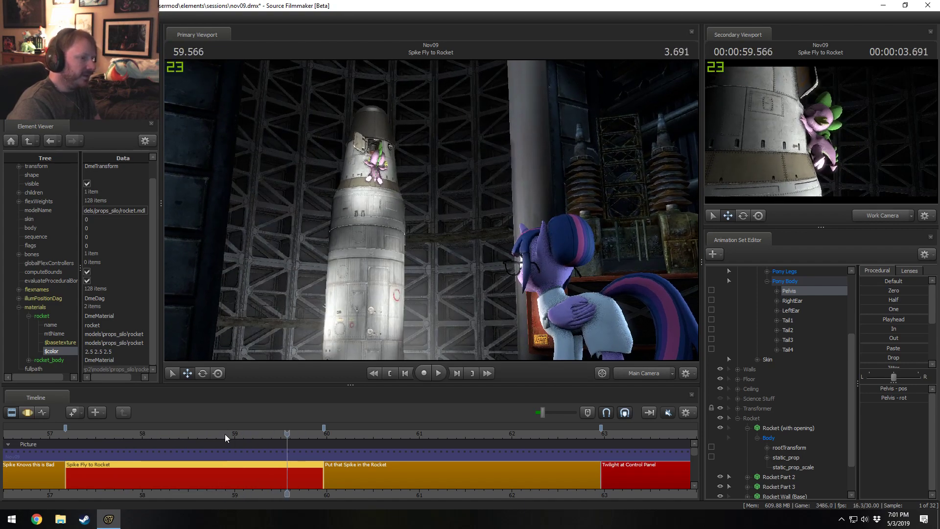
left_click(224, 434)
key("space")
key("space")
left_click(133, 437)
key("space")
key("space")
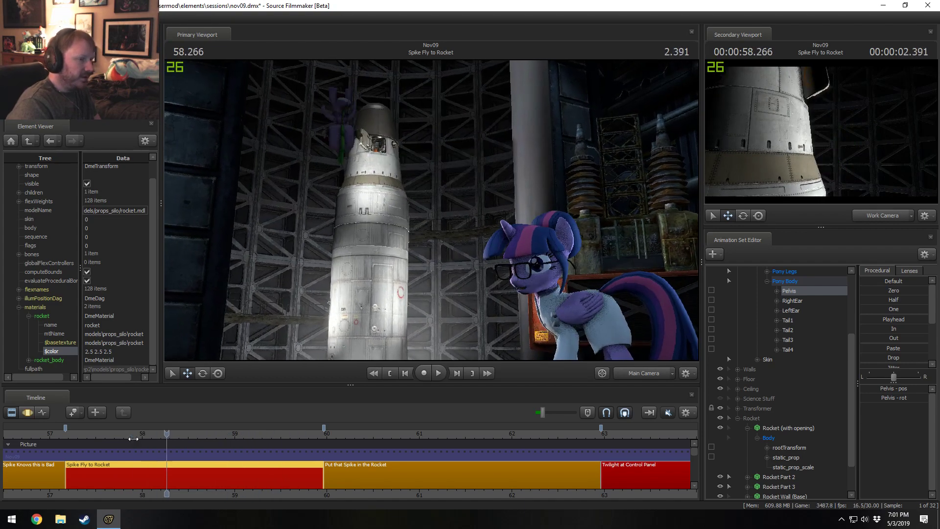
Open the shot in the Motion Editor, collapse Spike's controls and select the Twilight Sparkle animation set.
key("F3")
key("F1")
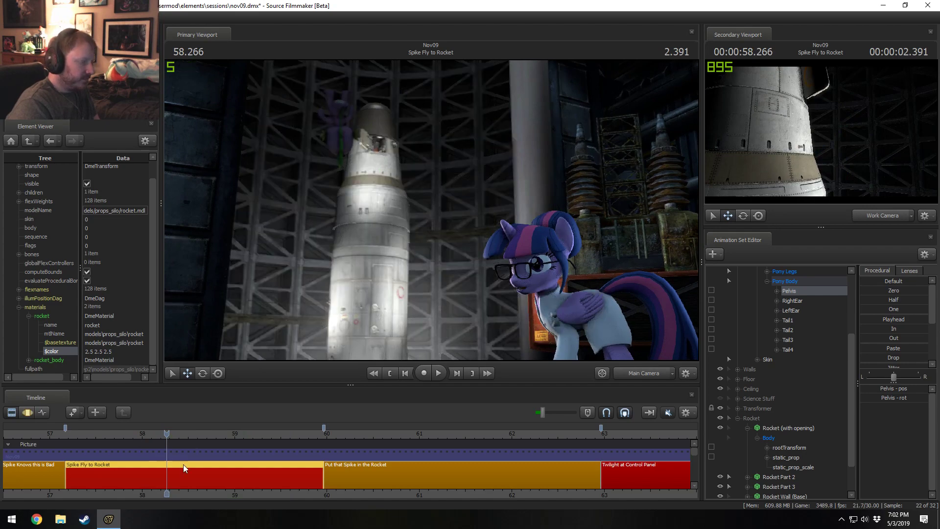
key("F3")
scroll(746, 313, "up", 3)
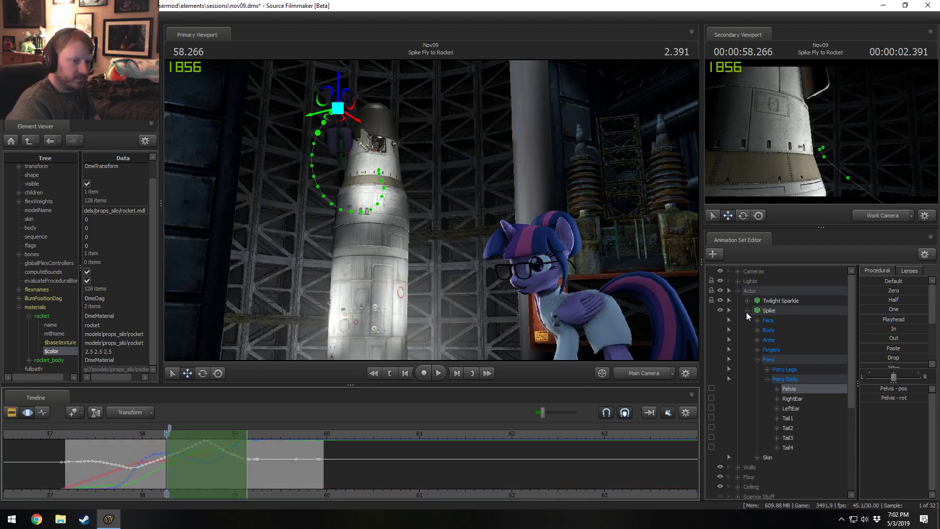
left_click(746, 312)
left_click(769, 301)
Place the playhead at 57.800 seconds and turn off Show Sample Points for Twilight Sparkle's motion graph.
left_click(123, 480, "shift")
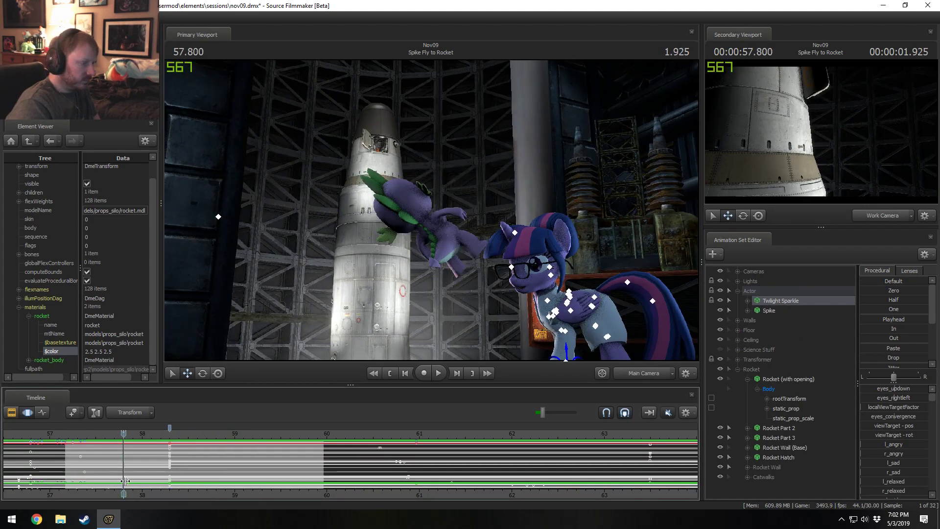
scroll(125, 481, "up", 2)
middle_click_drag(169, 485, 309, 474)
right_click(291, 456)
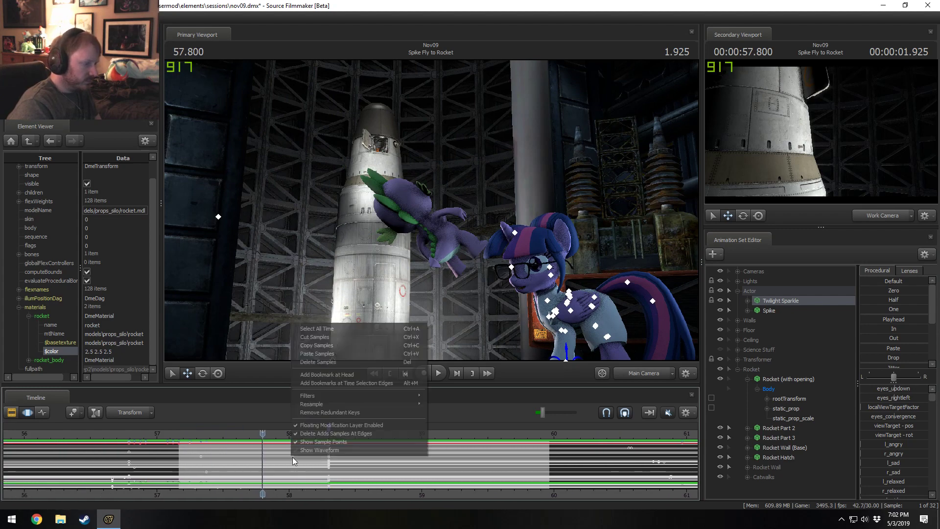
left_click(331, 443)
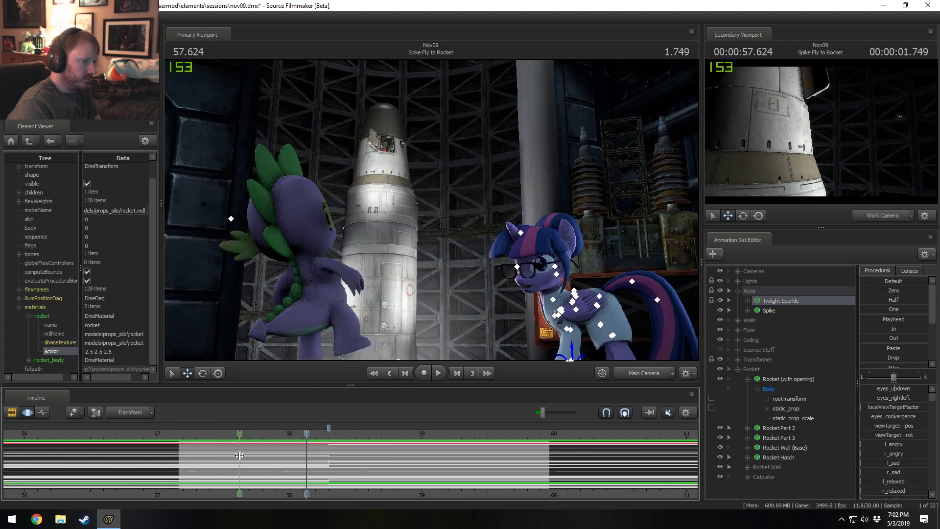
Move Twilight Sparkle's turned pose earlier from 58.3 to about 57.9 seconds, and shift its bookmark to match.
left_click(246, 459)
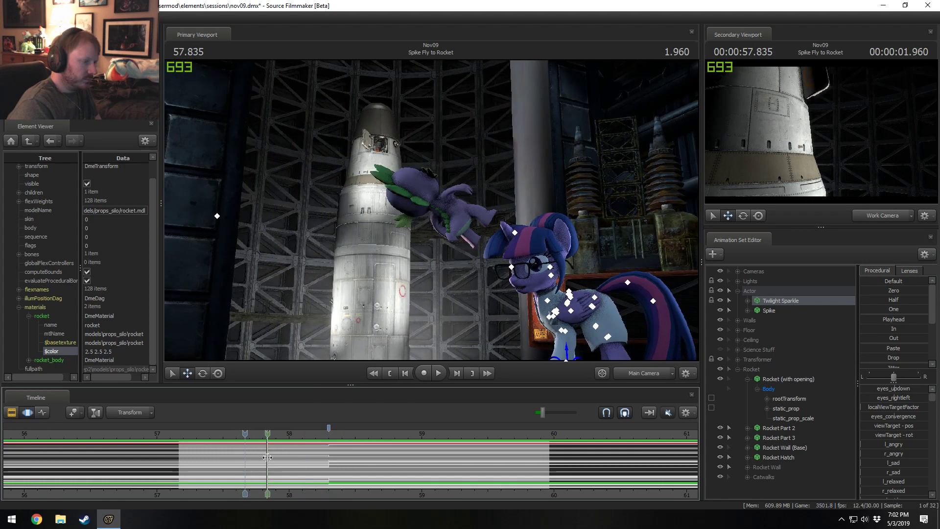
mouse_move(267, 461)
left_mouse_down("shift")
mouse_move(353, 464)
mouse_move(220, 466)
mouse_move(329, 459)
mouse_move(267, 454)
left_mouse_up("shift")
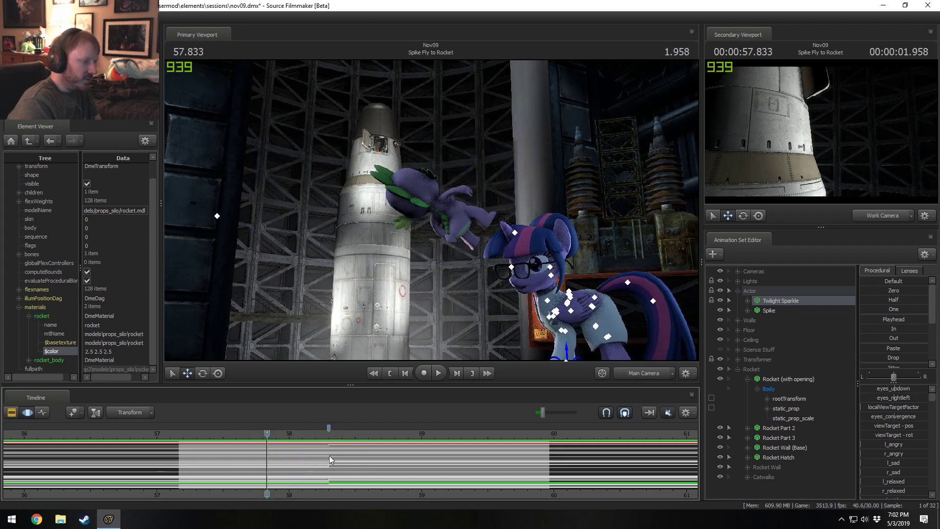
key("space")
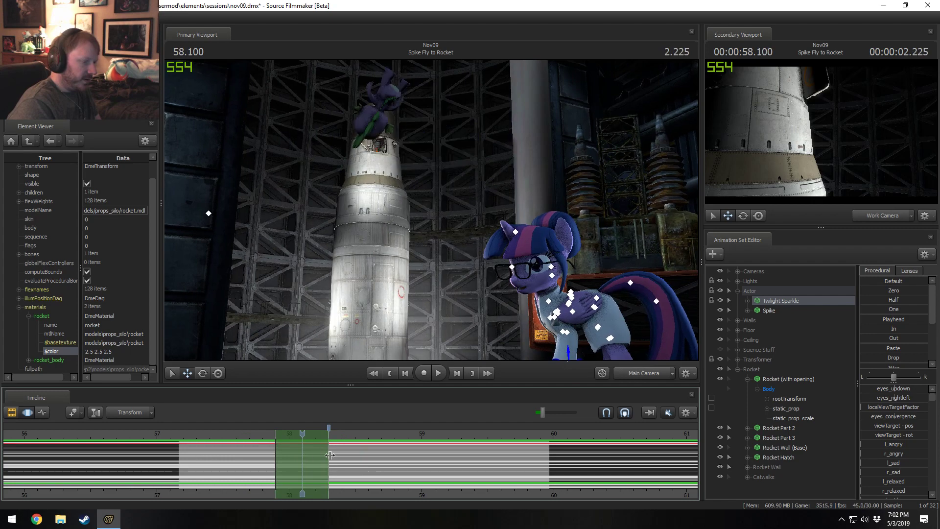
left_click_drag(330, 455, 268, 460)
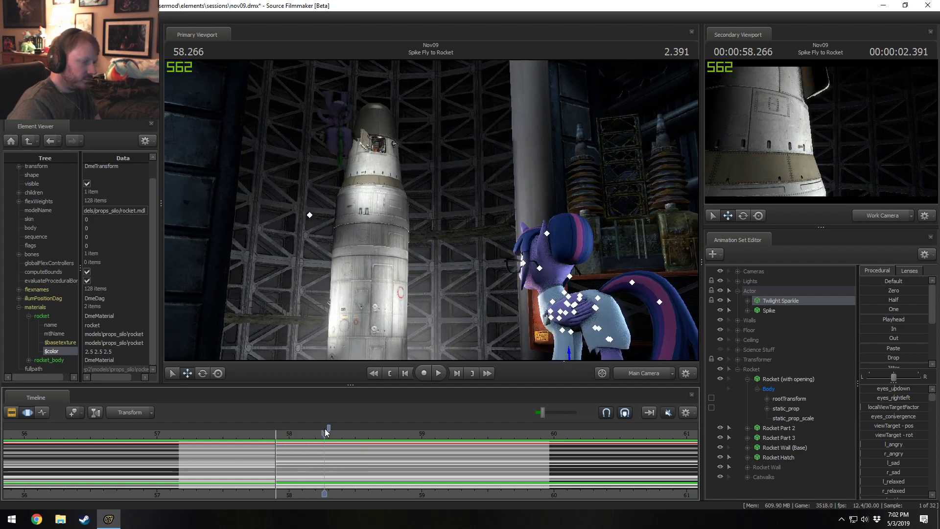
left_click_drag(329, 430, 292, 469)
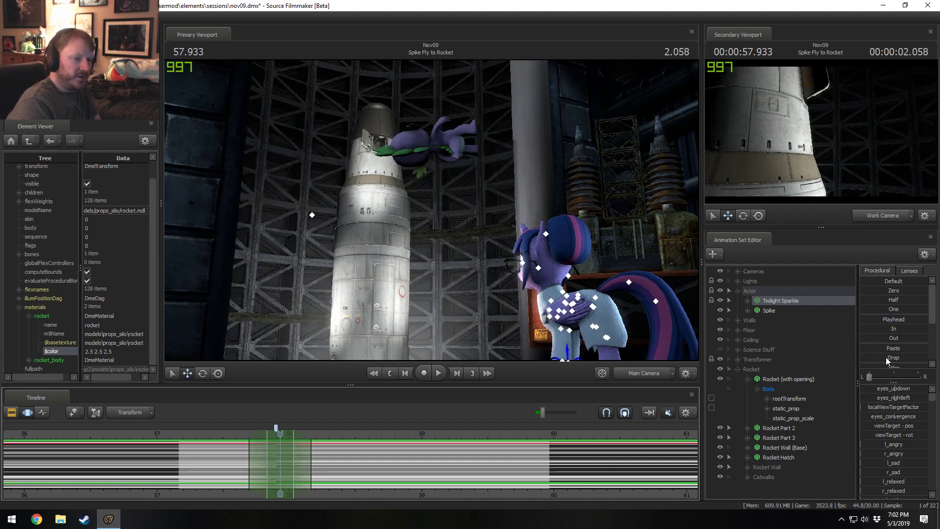
Smooth Twilight Sparkle's turn around 57.9 seconds, widening the falloff to span about 57.5 to 58.9 seconds.
left_click_drag(869, 377, 895, 377)
scroll(890, 347, "down", 3)
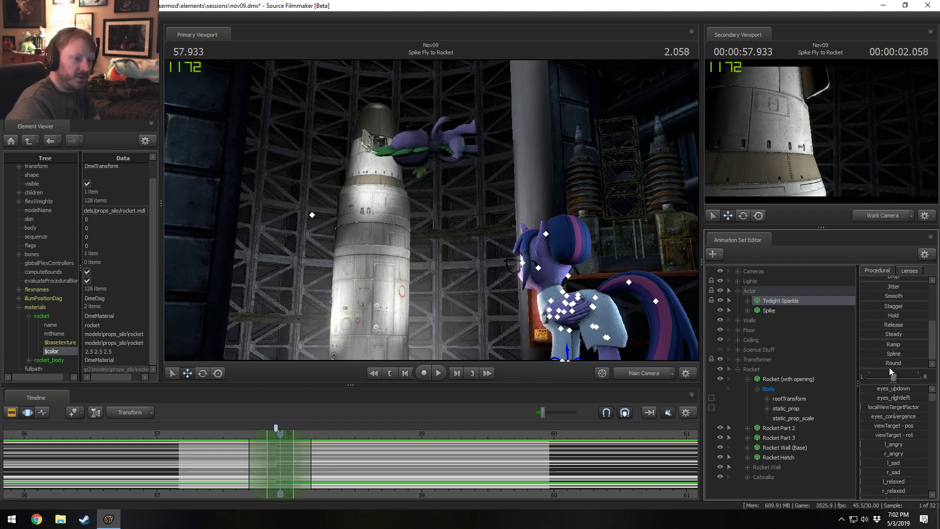
left_click_drag(250, 459, 402, 458)
key("space")
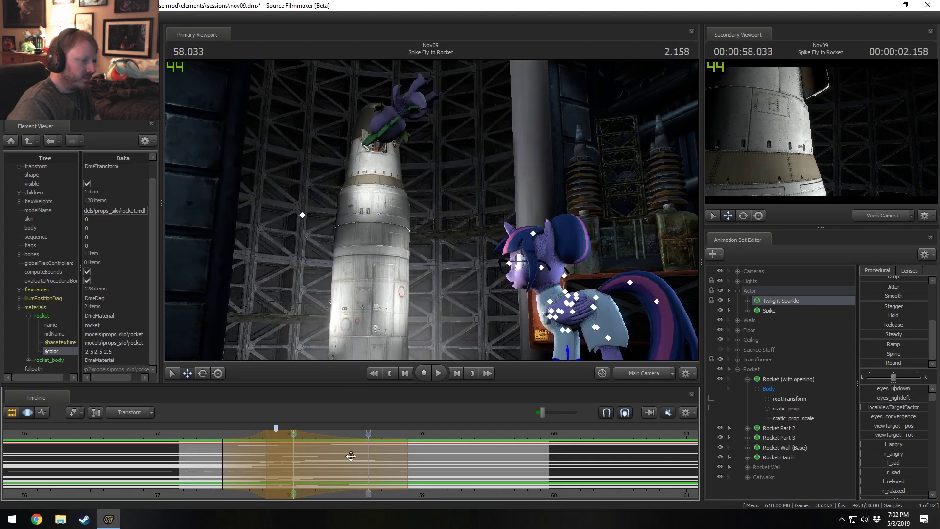
Shorten the end of the falloff on Twilight Sparkle's turn to about 58.4 seconds and replay it from 57.366 seconds.
key("space")
left_click_drag(407, 458, 321, 466)
key("space")
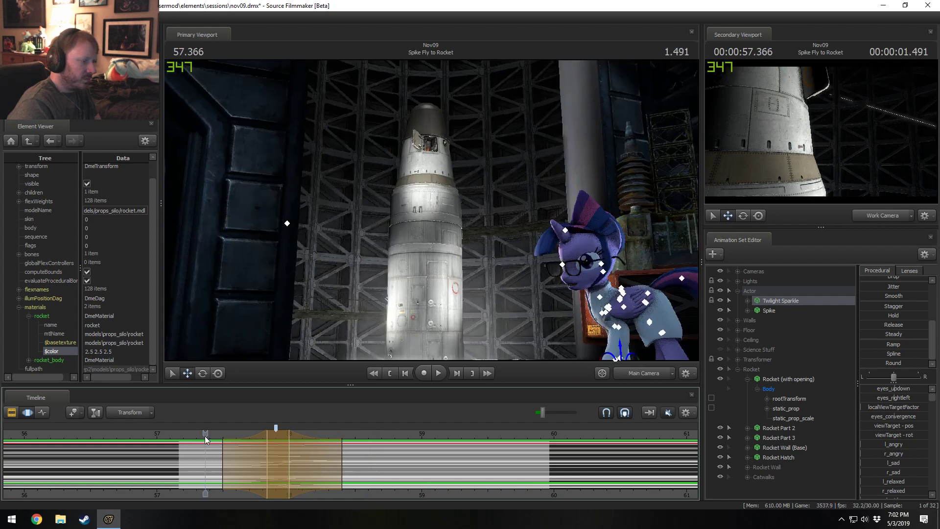
left_click(207, 436)
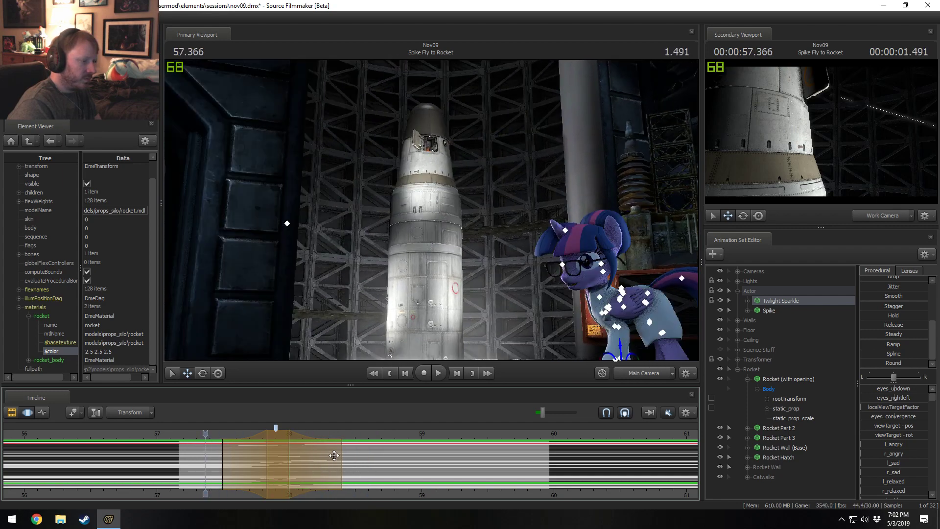
left_click_drag(336, 464, 331, 464)
key("space")
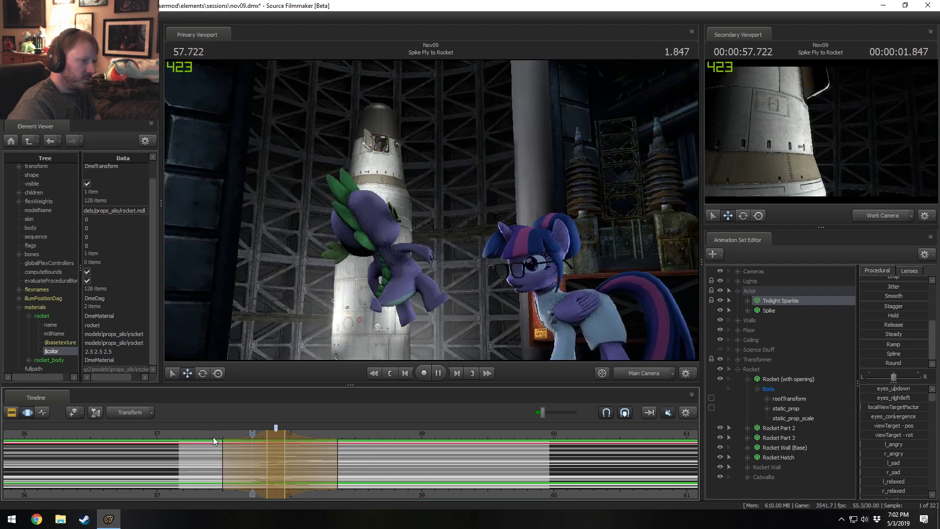
Shift the time selection on Twilight Sparkle's turn slightly earlier, spanning about 57.5 to 58.3 seconds, and scrub through the turn.
left_click(241, 459)
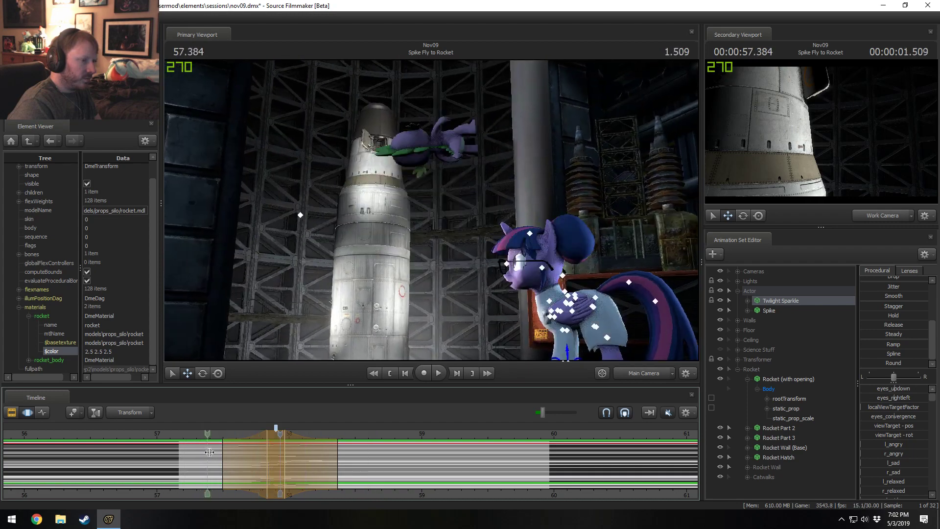
left_click_drag(242, 459, 258, 461)
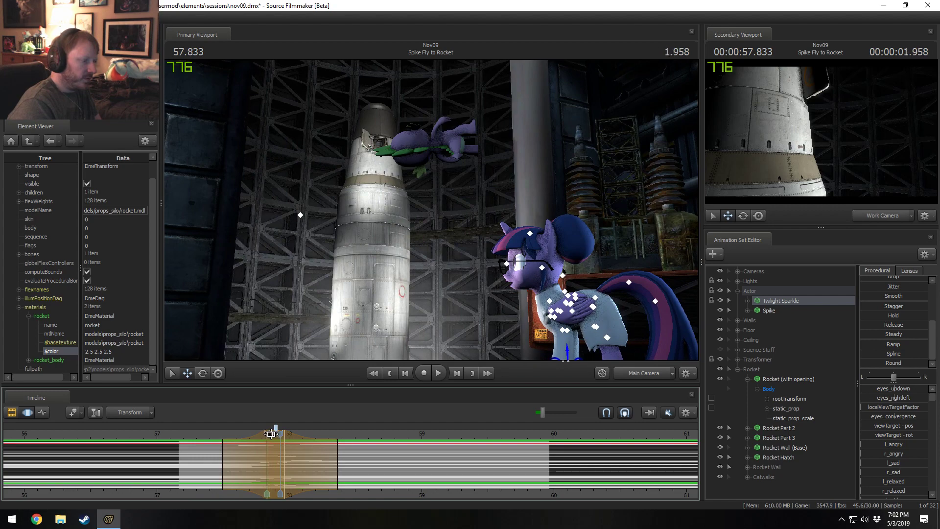
left_click_drag(271, 434, 266, 433)
left_click_drag(206, 459, 265, 466)
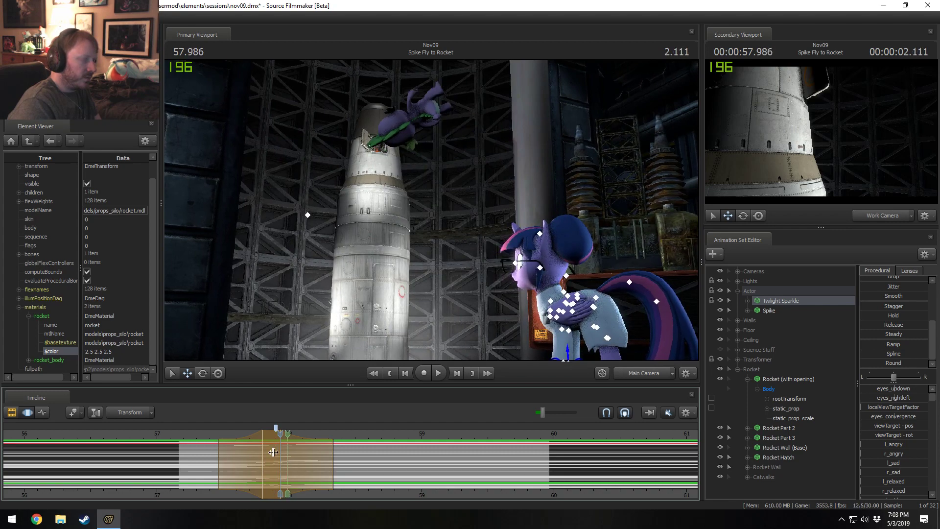
Play back Twilight Sparkle's turn toward the rocket repeatedly from about 57.2 and 57.4 seconds.
key("space")
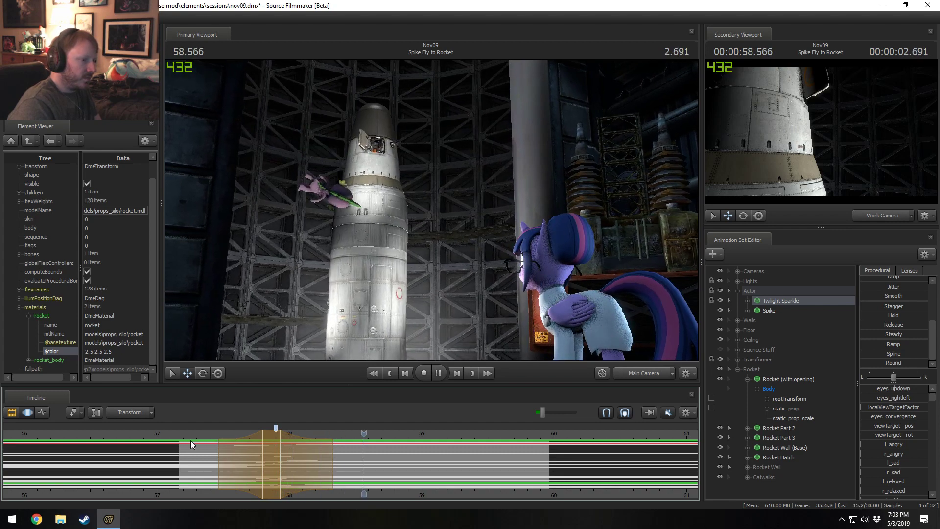
left_click(187, 438)
key("space")
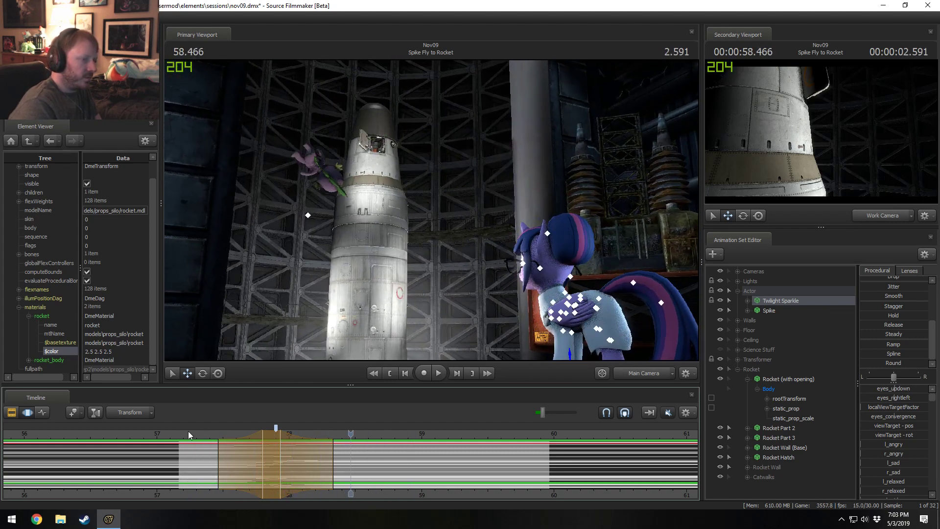
left_click(205, 434)
key("space")
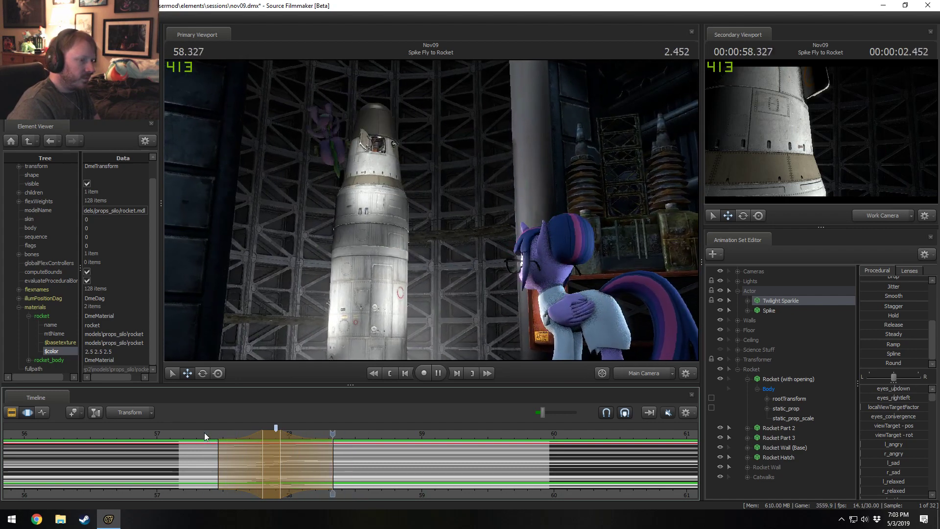
key("space")
Place Twilight Sparkle's time selection over about 58.1 to 58.9 seconds, with falloff spanning 58.0 to 59.7 seconds, checking playback between adjustments.
left_click_drag(314, 485, 486, 474)
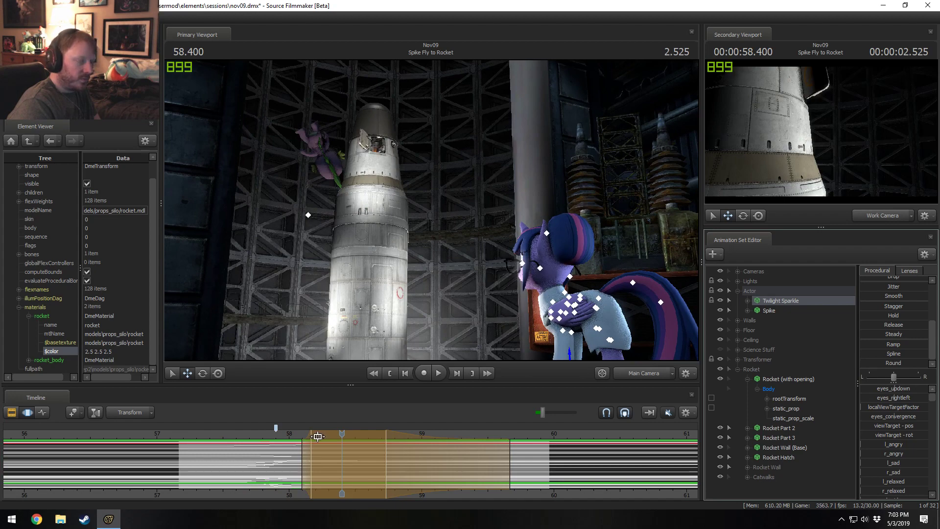
left_click(273, 436)
key("space")
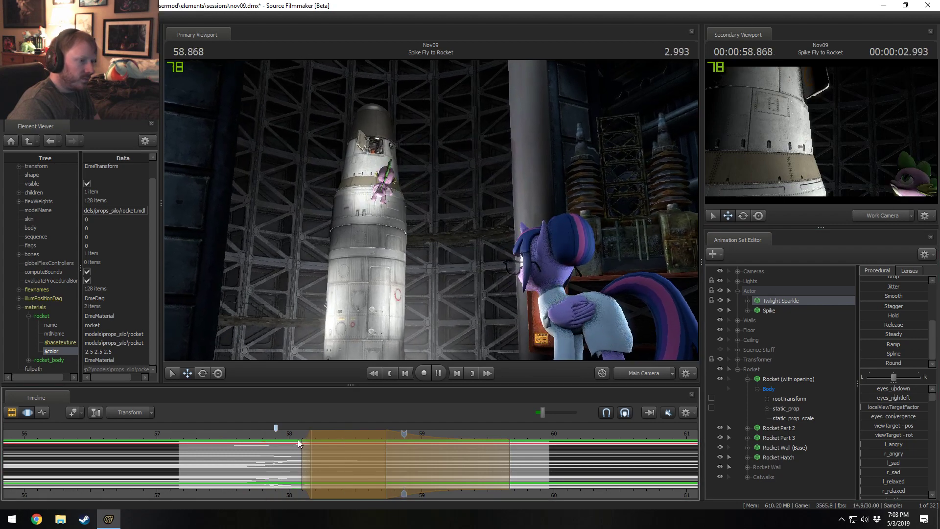
key("space")
left_click_drag(345, 439, 337, 437)
left_click(234, 434)
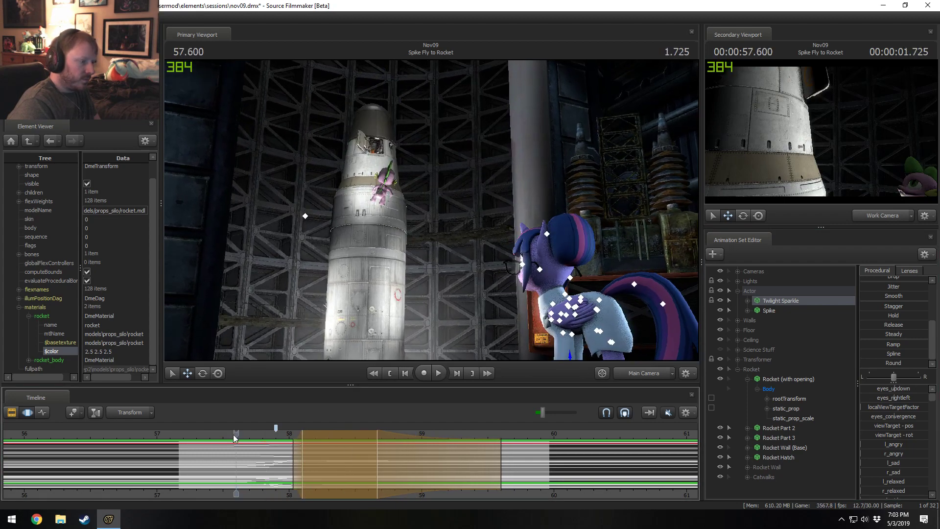
key("space")
key("space")
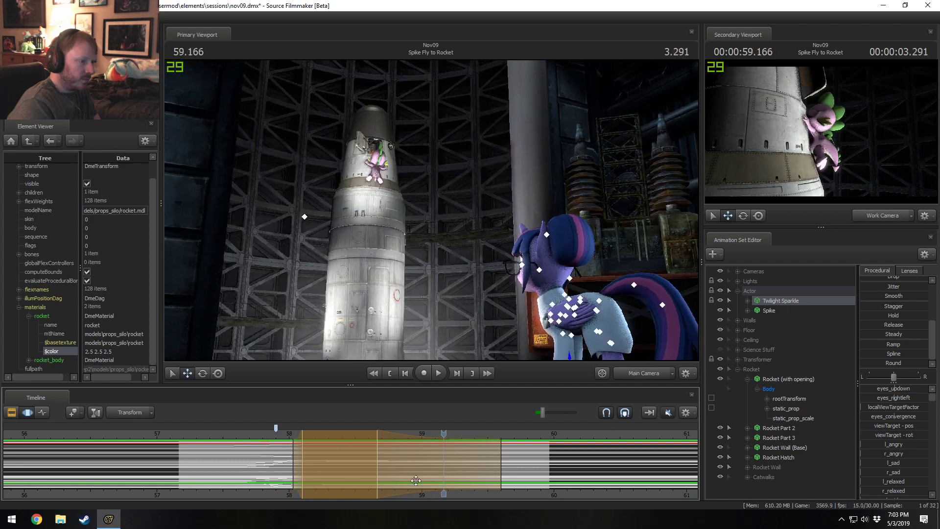
left_click_drag(443, 481, 452, 480)
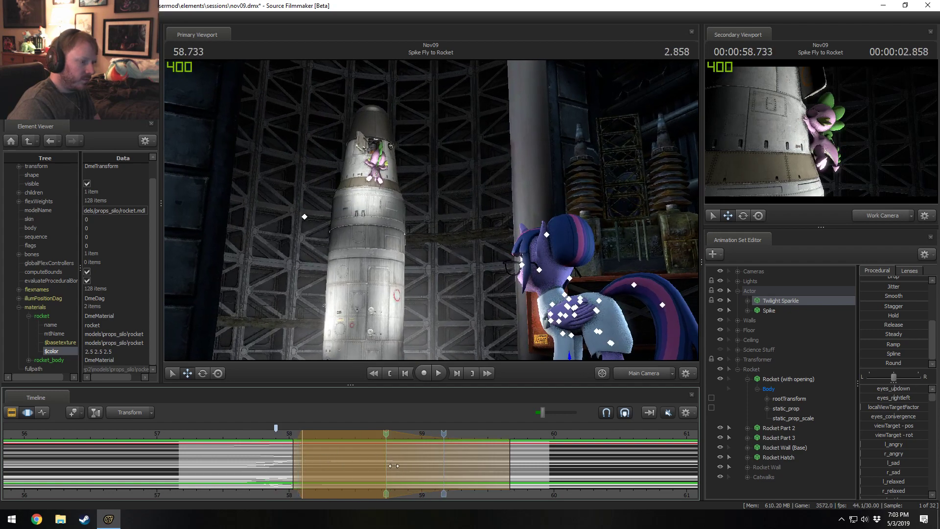
Replay the Spike Fly to Rocket shot from about 57.6 seconds and again from 57.133 seconds.
left_click(235, 436)
key("space")
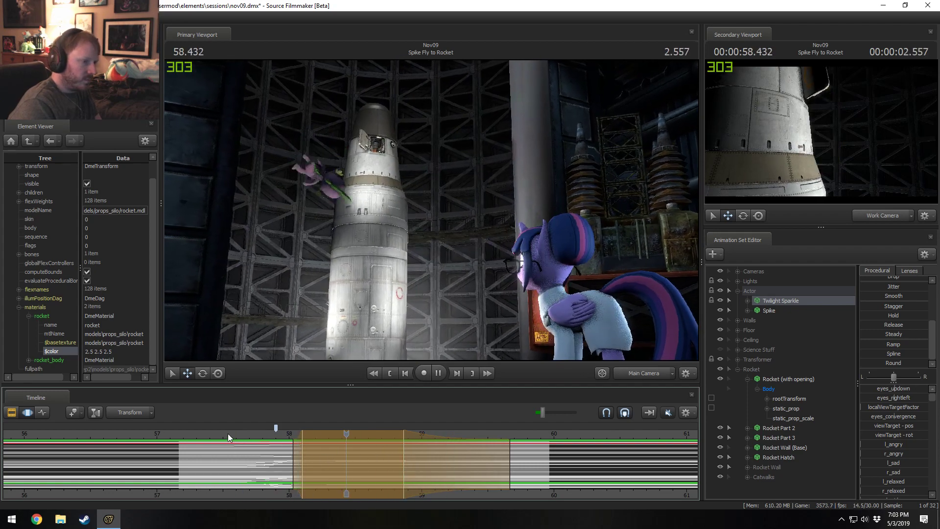
key("space")
left_click(174, 434)
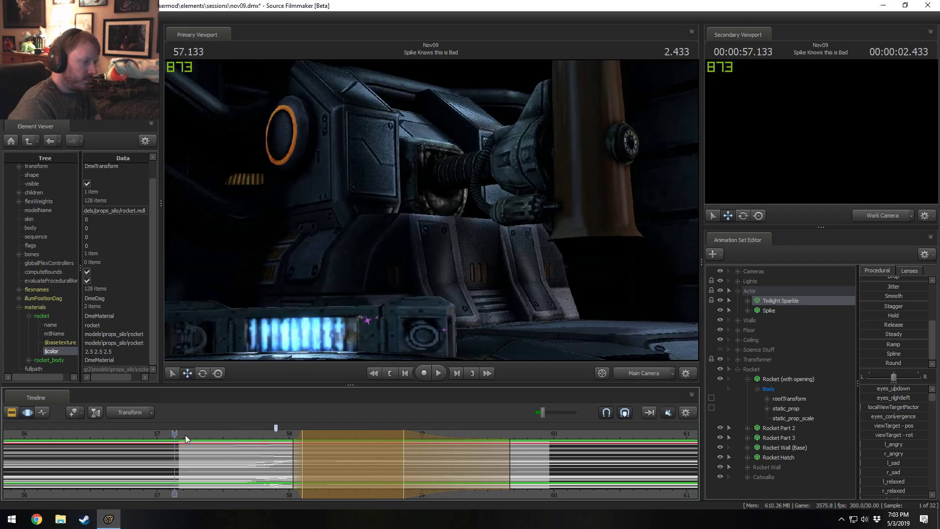
key("space")
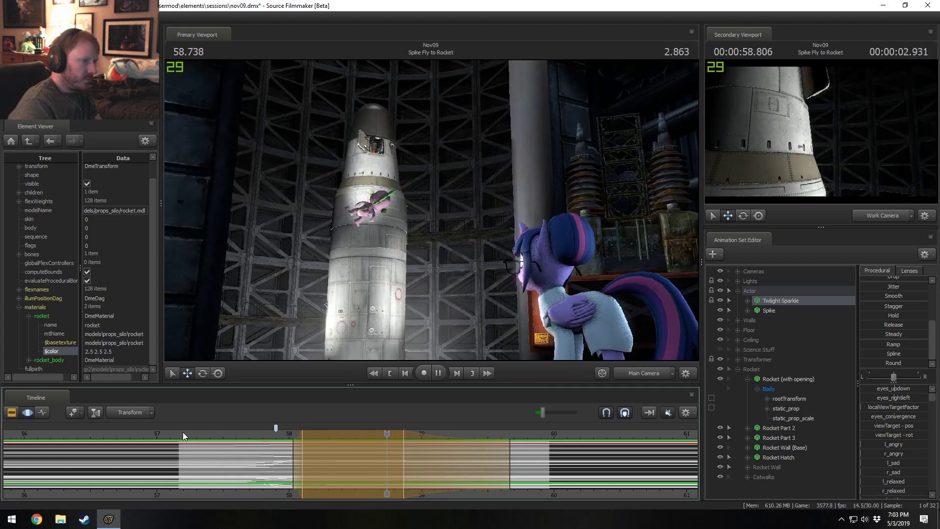
key("space")
Select the Cameras group and adjust its focal distance up to 57.8 seconds, with falloff ending at about 59.2 seconds.
key("F2")
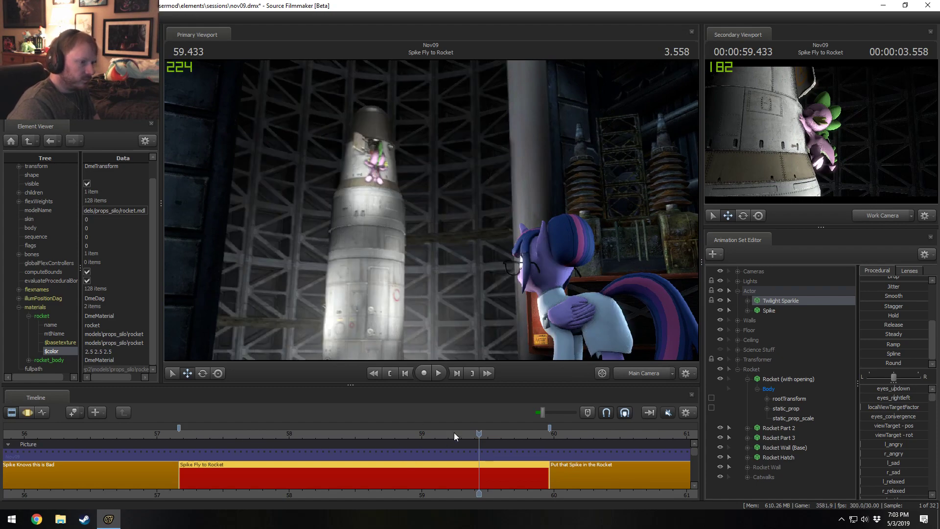
left_click(758, 273)
key("F3")
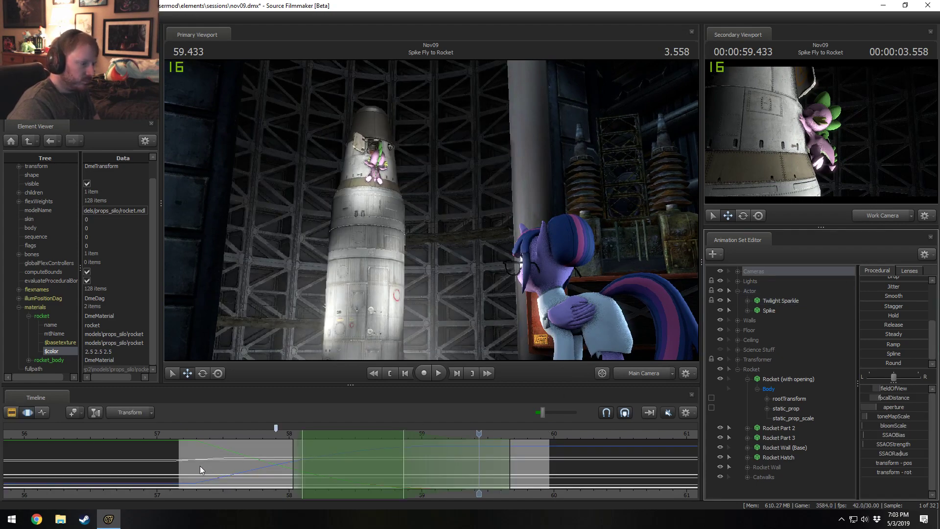
left_click_drag(200, 469, 236, 467)
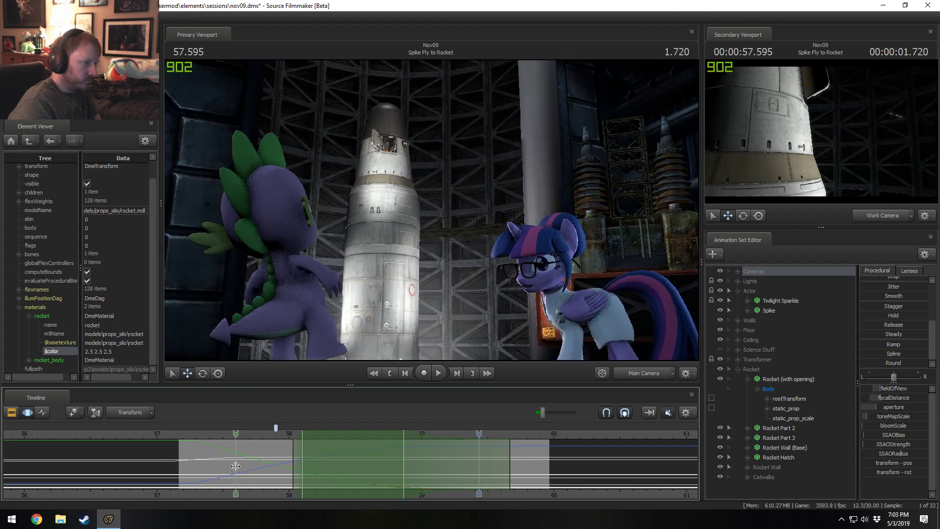
left_click_drag(236, 466, 160, 464)
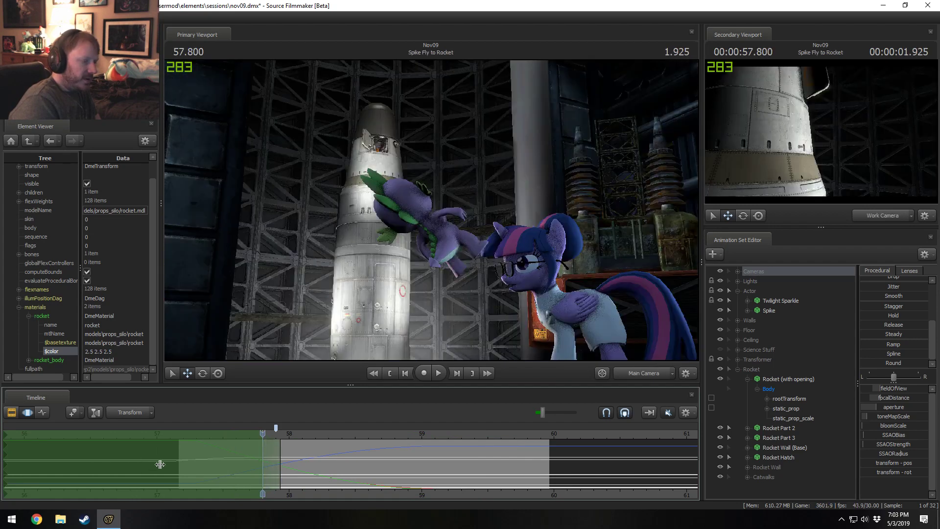
left_click_drag(255, 458, 448, 458)
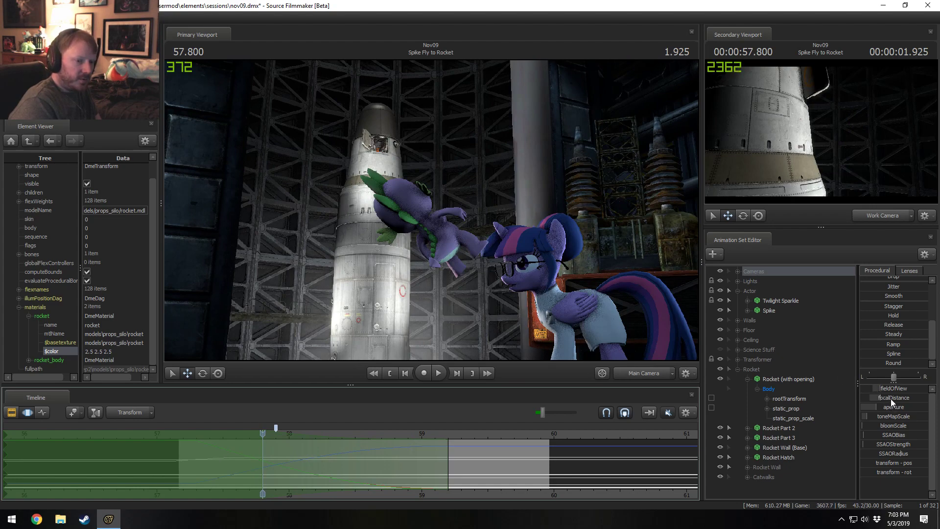
mouse_move(891, 398)
left_mouse_down()
mouse_move(910, 398)
mouse_move(884, 407)
left_mouse_up()
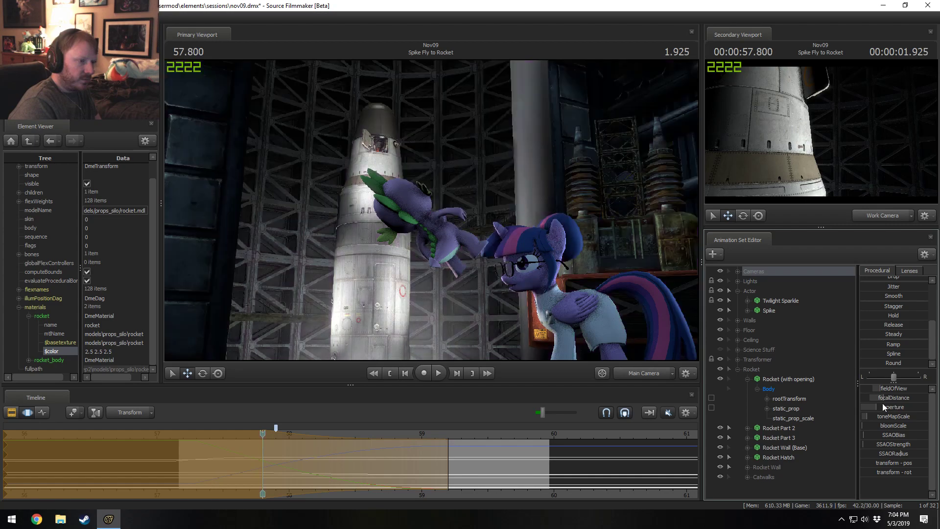
left_click(271, 465)
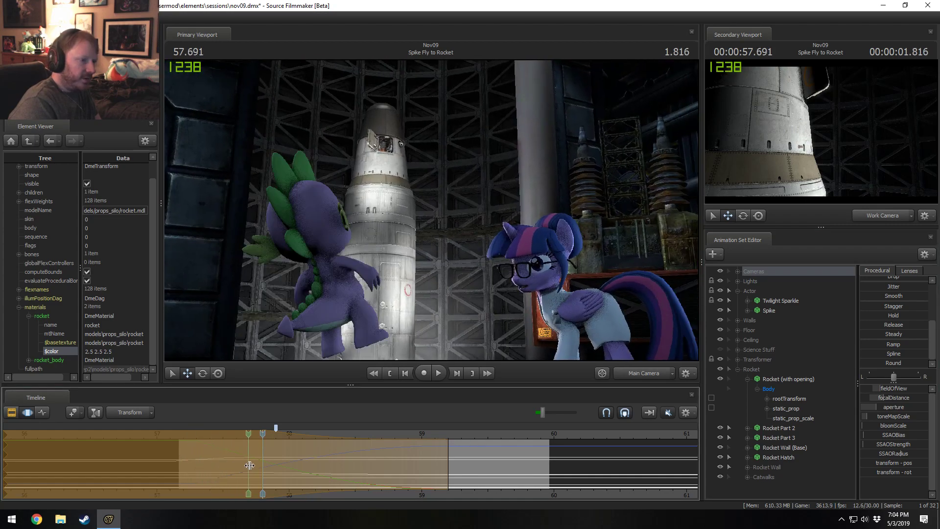
Set the camera time selection from 59.133 seconds onward with falloff starting at about 57.8 seconds, and try the focal distance at its limit.
mouse_move(271, 465)
left_mouse_down()
mouse_move(457, 464)
mouse_move(274, 465)
mouse_move(437, 474)
mouse_move(440, 454)
mouse_move(698, 448)
left_mouse_up()
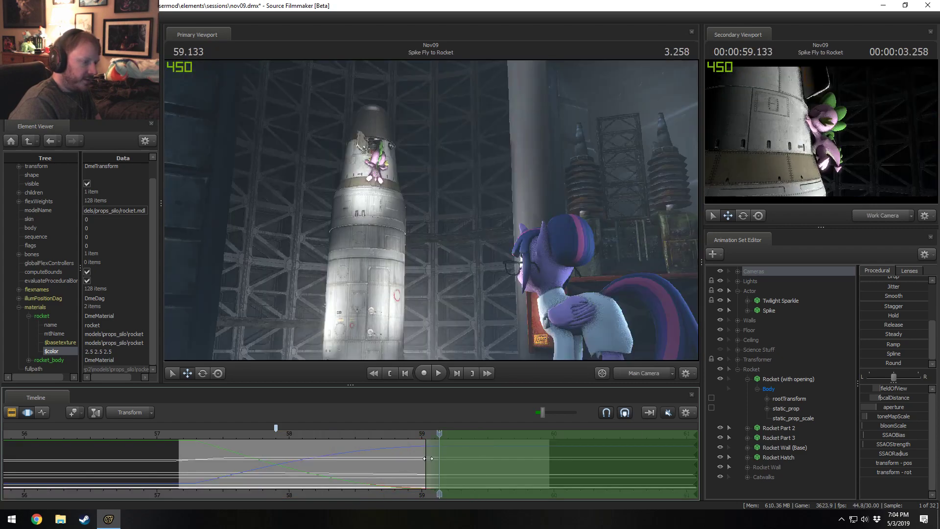
left_click_drag(428, 458, 270, 471)
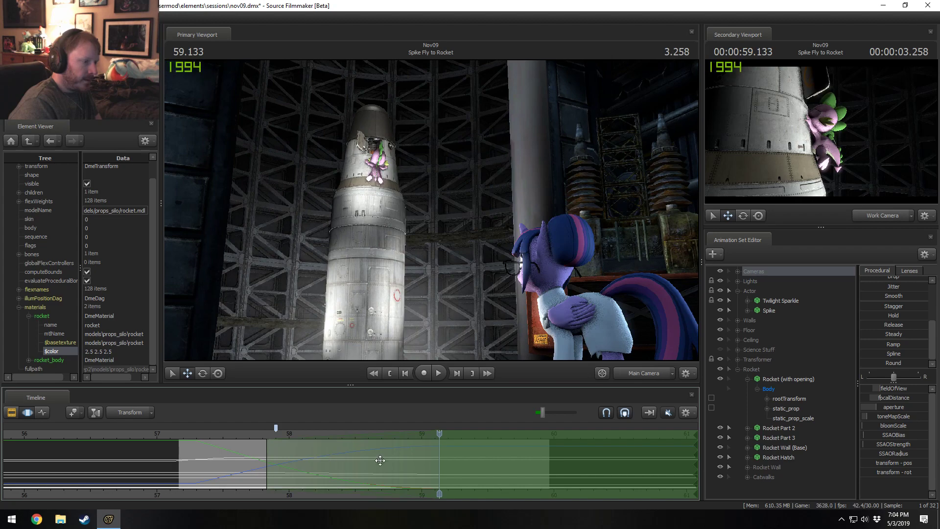
left_click_drag(880, 395, 931, 395)
Raise the maximum of the cameras' focal distance range and increase the focal distance from 59.133 seconds onward.
right_click(885, 397)
left_click(891, 411)
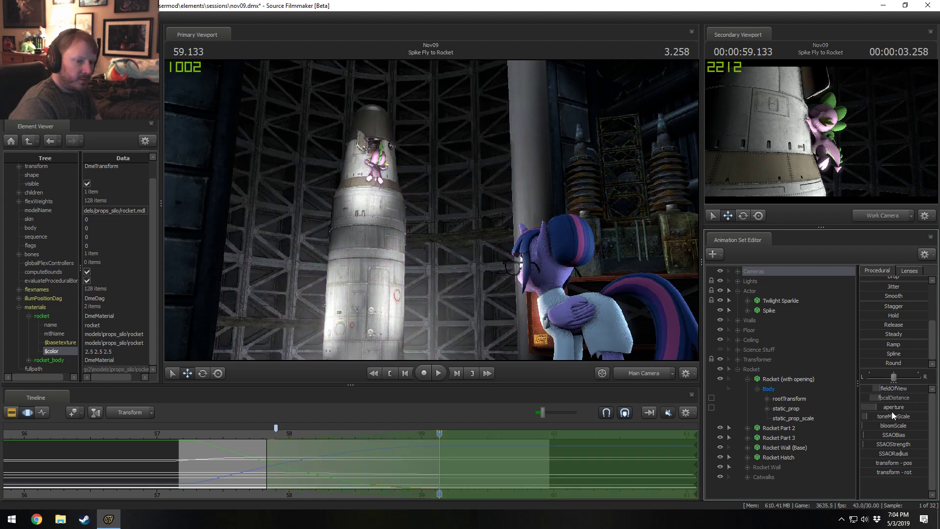
left_click(453, 253)
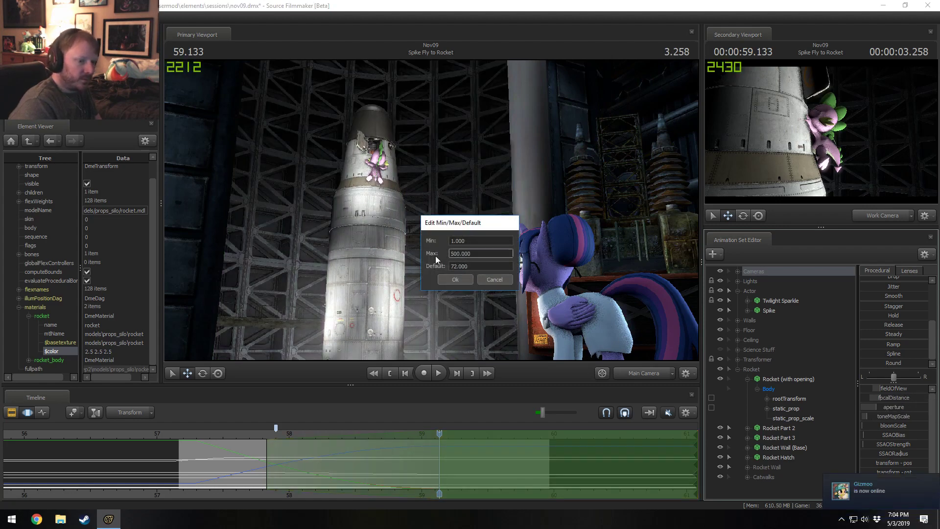
key("Return")
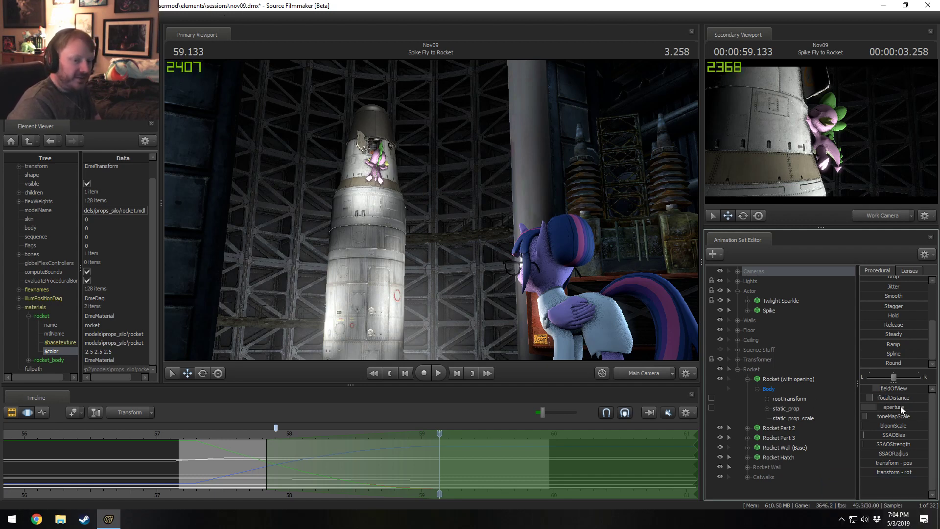
left_click_drag(894, 398, 911, 397)
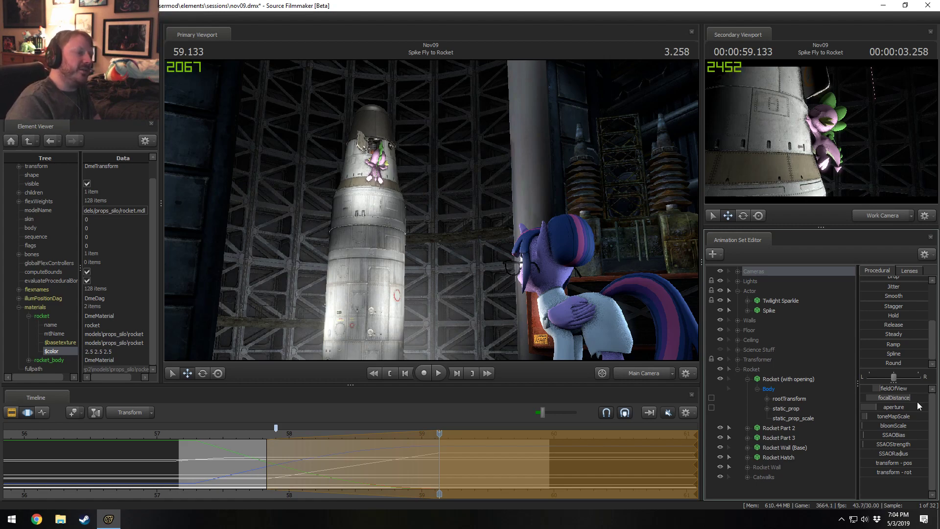
left_click(359, 475)
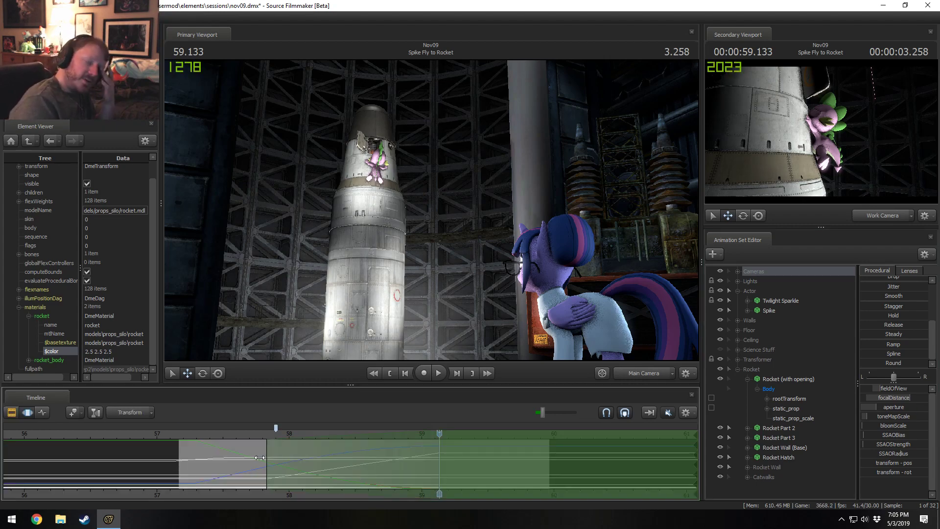
Switch to the shot overview, turn on the timeline audio, and play You've Got a Brain from 50.133 seconds.
key("F2")
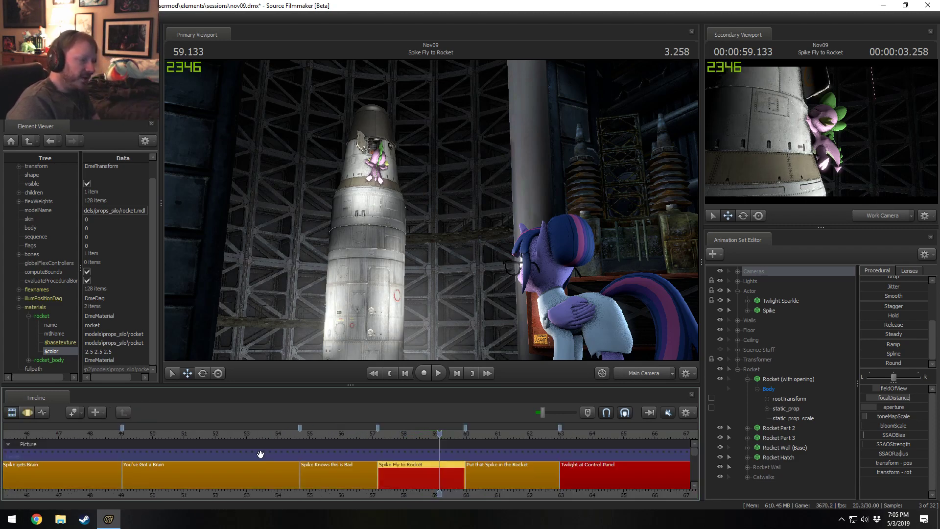
left_click(155, 434)
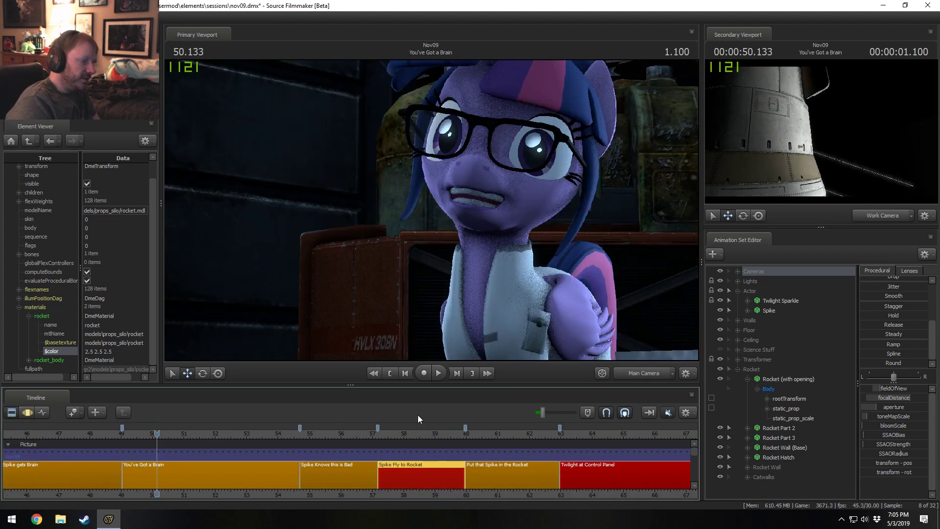
left_click(668, 412)
key("space")
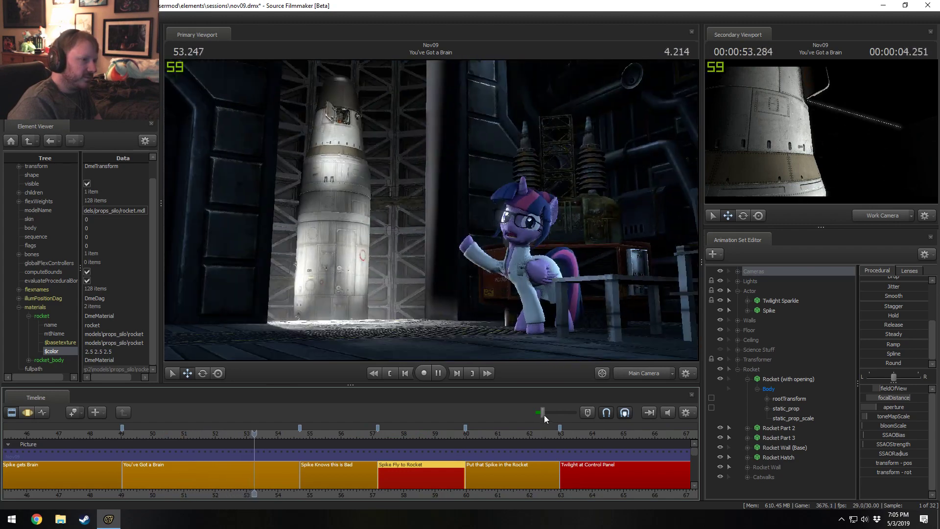
key("space")
Show the whole film on the timeline and play the Idea for Rocket Navigation shot near its start.
scroll(155, 468, "down", 10)
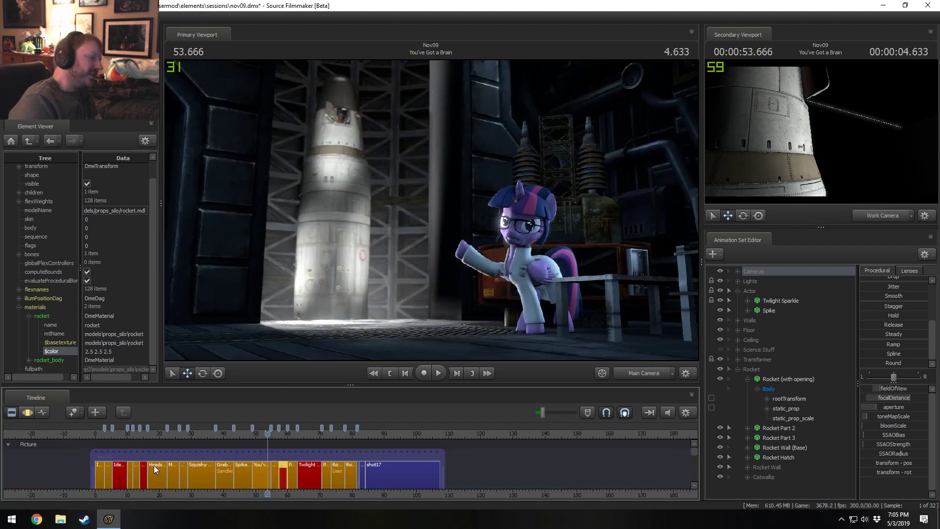
scroll(154, 465, "up", 2)
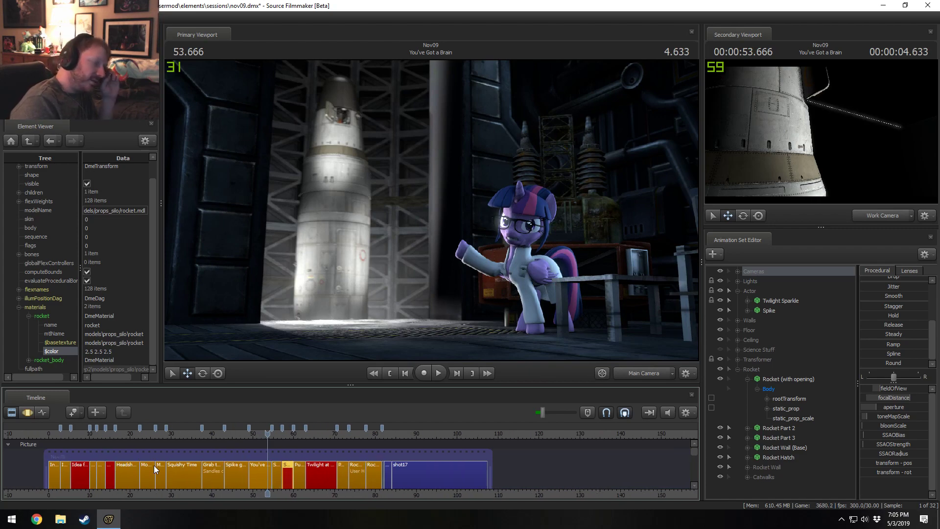
left_click(72, 433)
key("space")
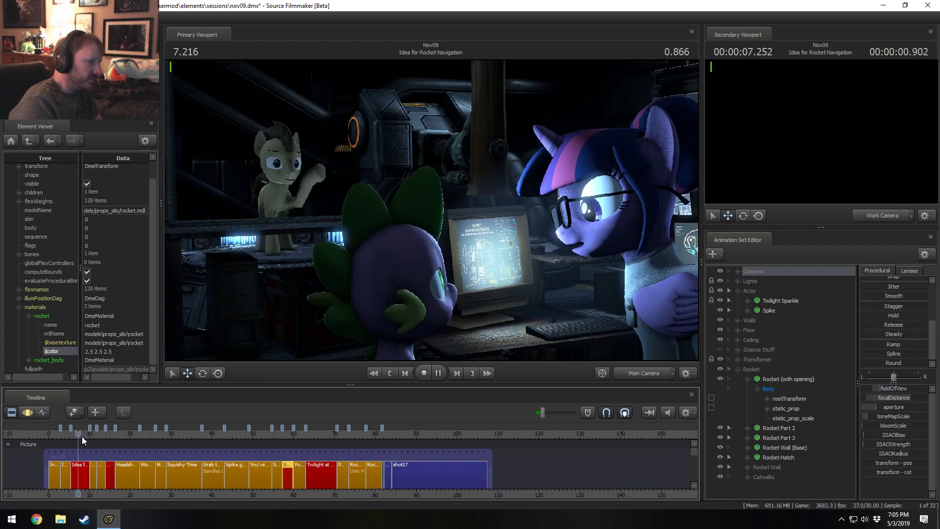
left_click(80, 434)
key("space")
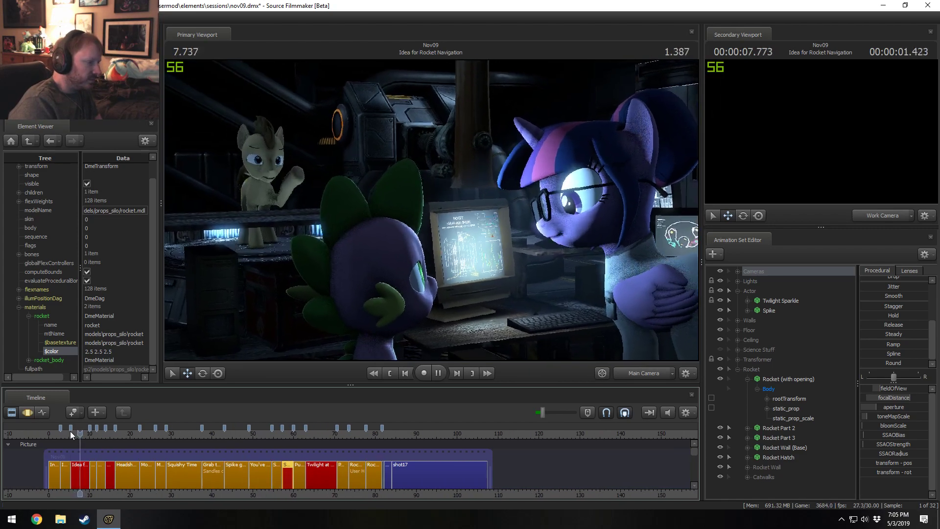
Replay Idea for Rocket Navigation and move the overlapping Twilight - That Kinda Sucked dialog clip to empty space at about 92 seconds.
left_click(72, 433)
key("space")
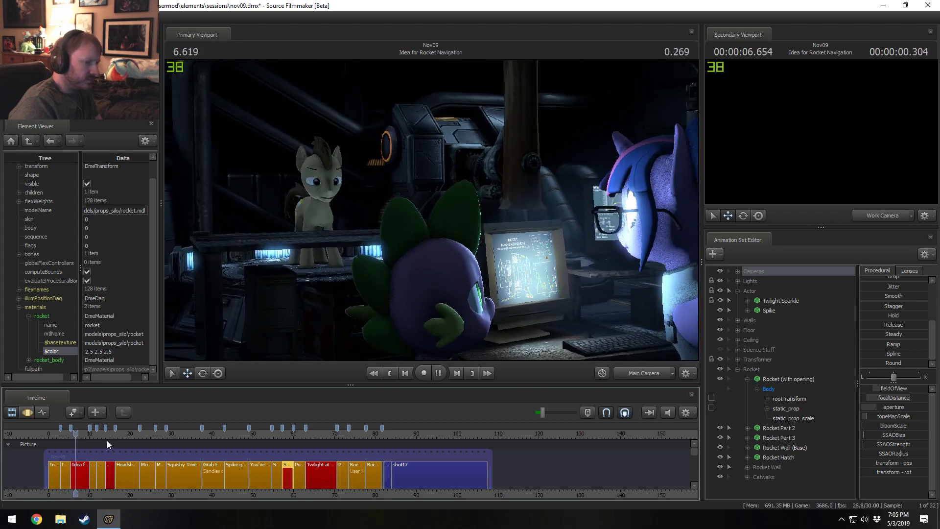
key("space")
left_click_drag(695, 455, 698, 466)
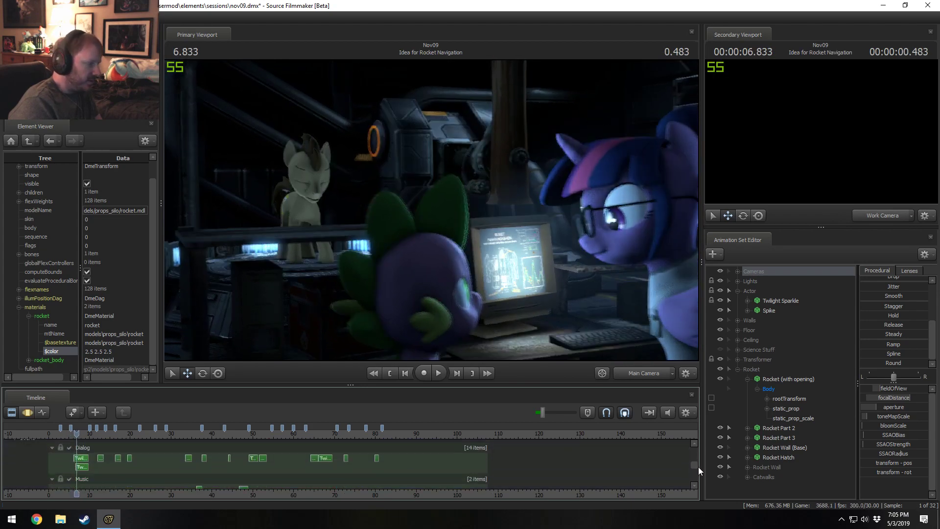
scroll(219, 484, "up", 8)
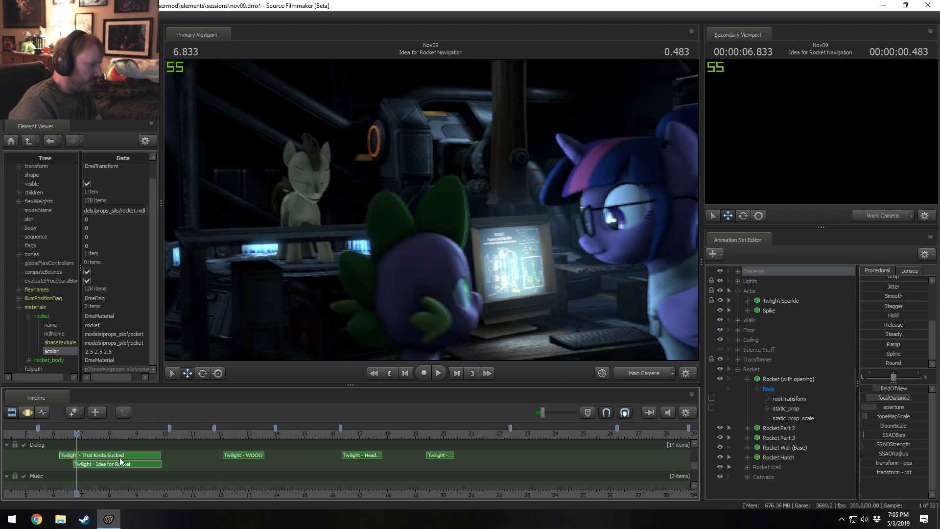
left_click_drag(122, 454, 593, 462)
scroll(593, 462, "down", 6)
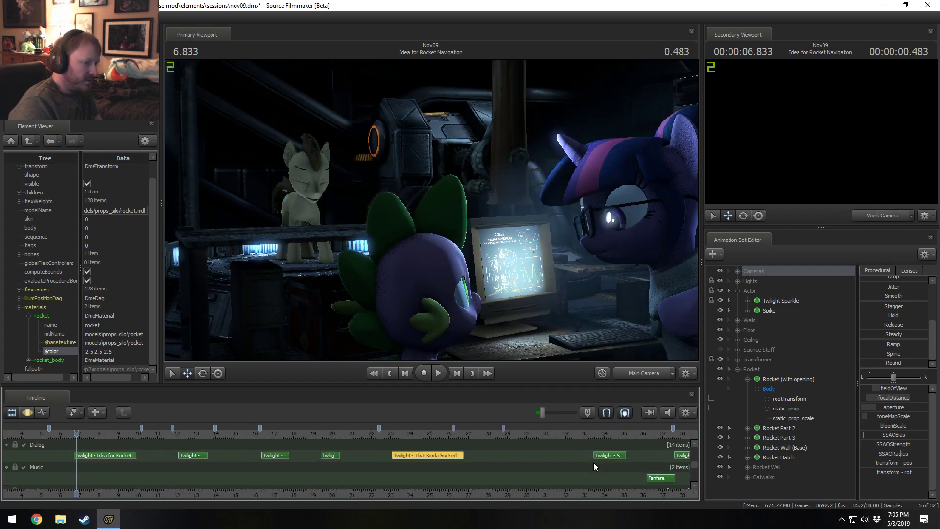
scroll(195, 457, "down", 1)
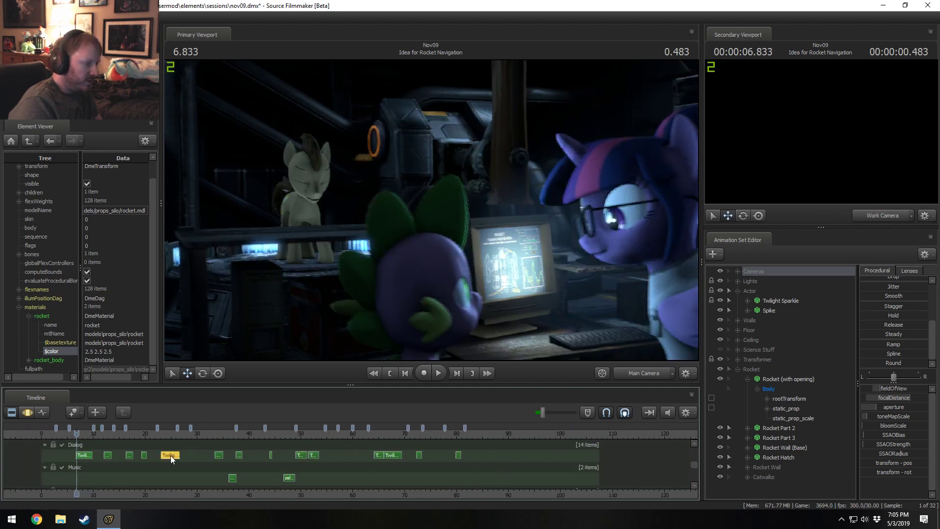
left_click_drag(170, 455, 530, 455)
key("space")
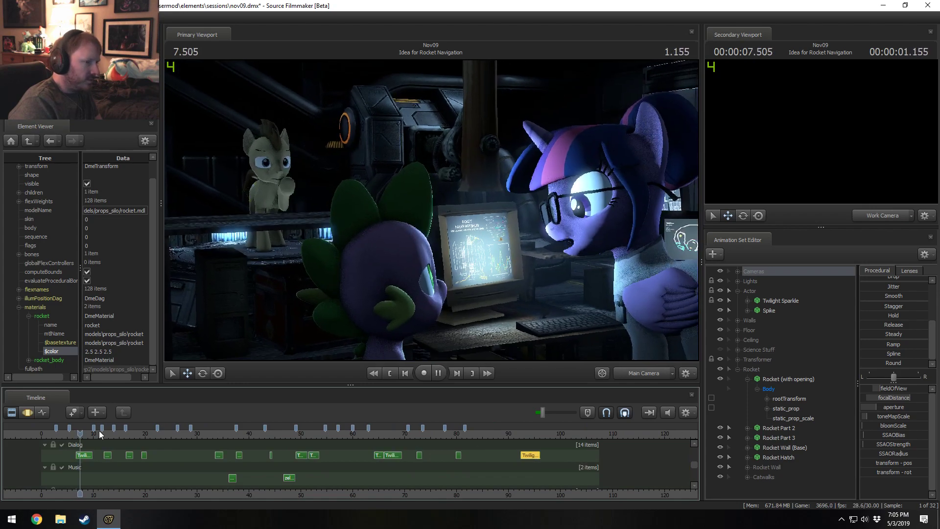
key("space")
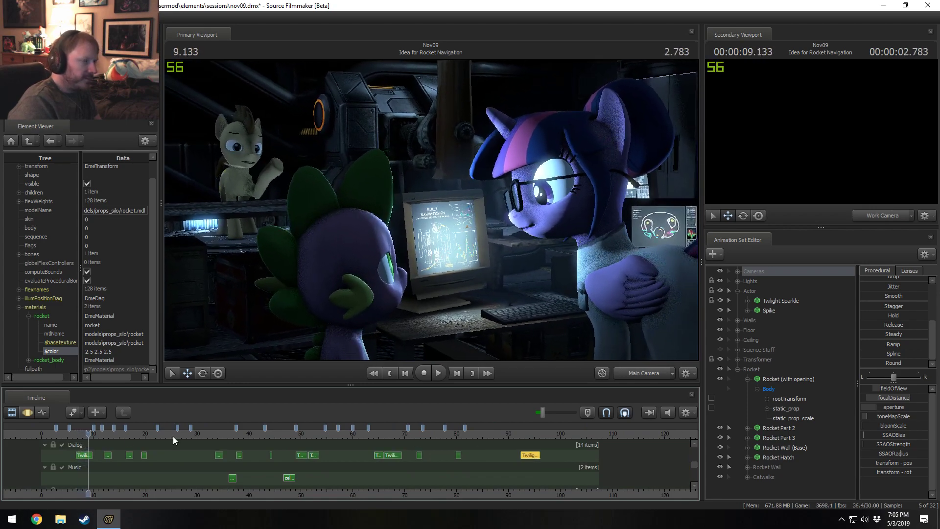
Return to the picture track and play the film around the start of Put that Spike in the Rocket.
left_click_drag(695, 465, 692, 448)
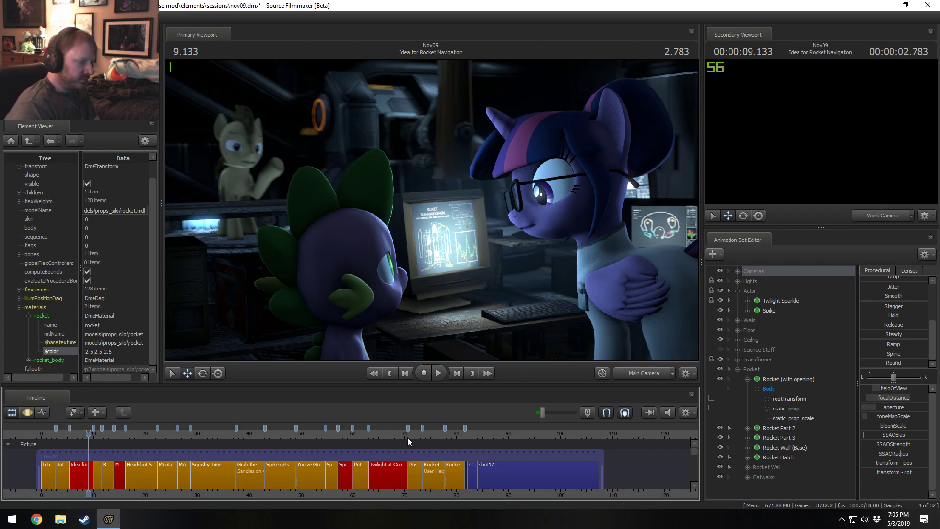
left_click_drag(404, 434, 352, 436)
key("space")
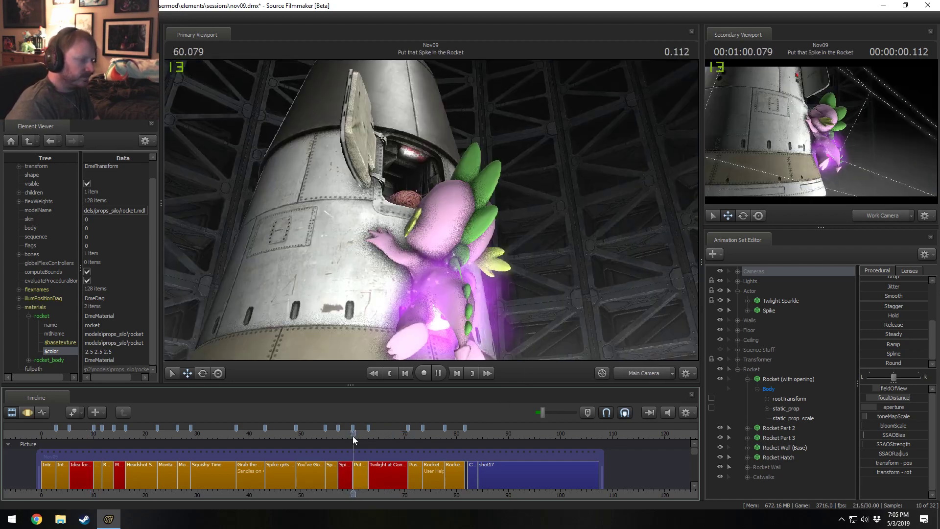
key("space")
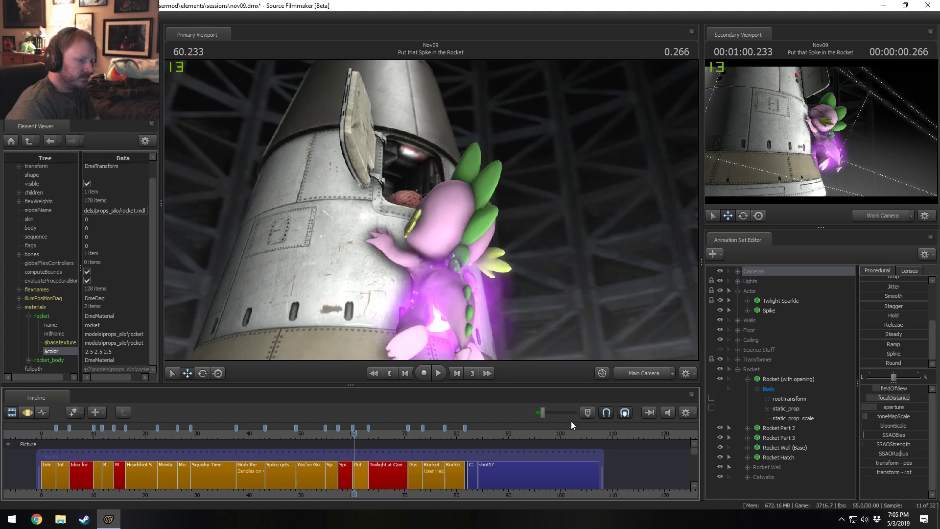
Mute the timeline audio and replay Spike Fly to Rocket from about 57 seconds.
left_click(668, 413)
left_click(337, 433)
key("space")
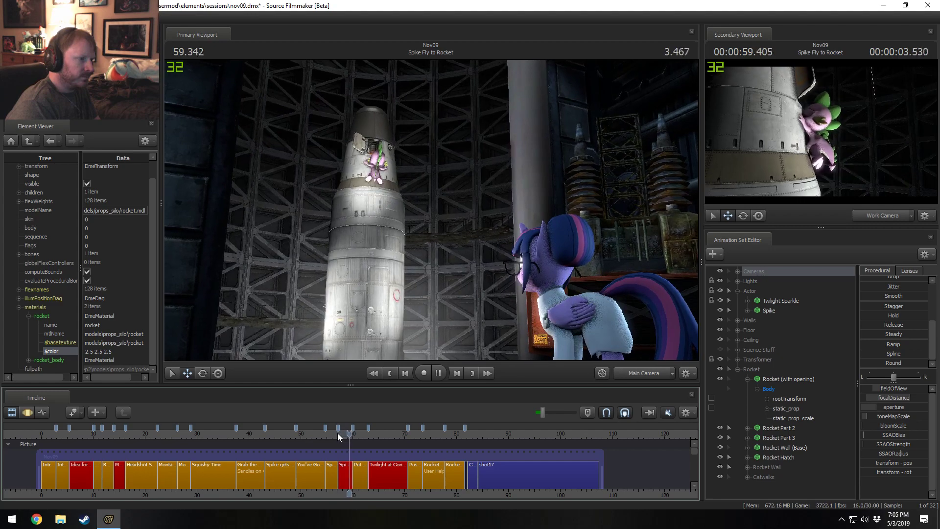
left_click(336, 433)
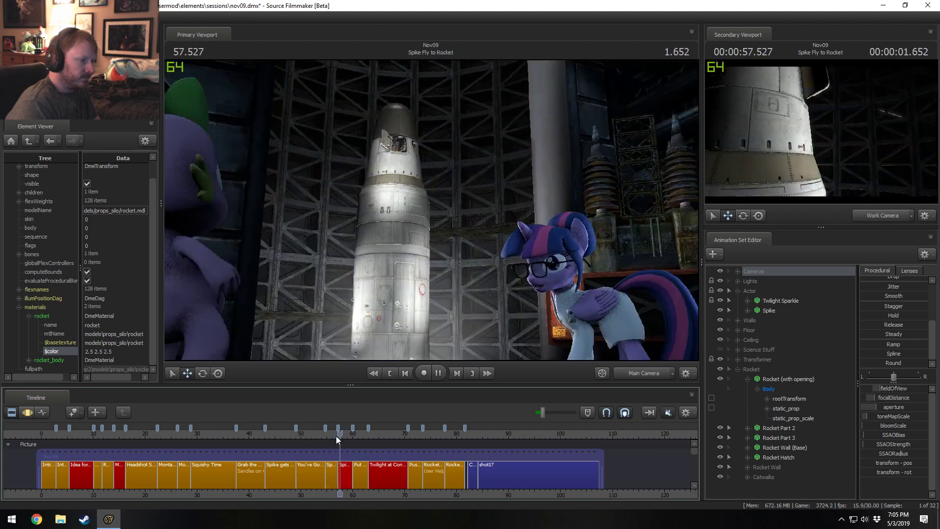
left_click_drag(335, 435, 331, 437)
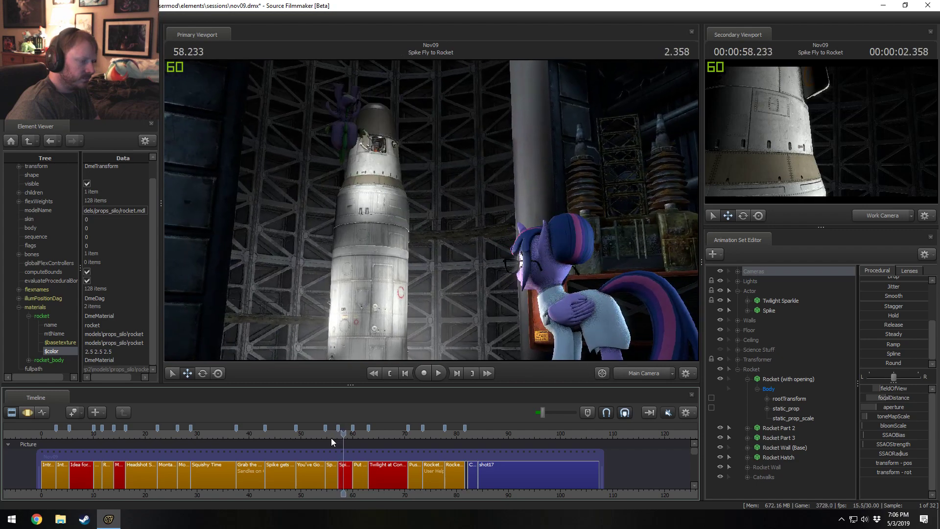
left_click(331, 437)
key("space")
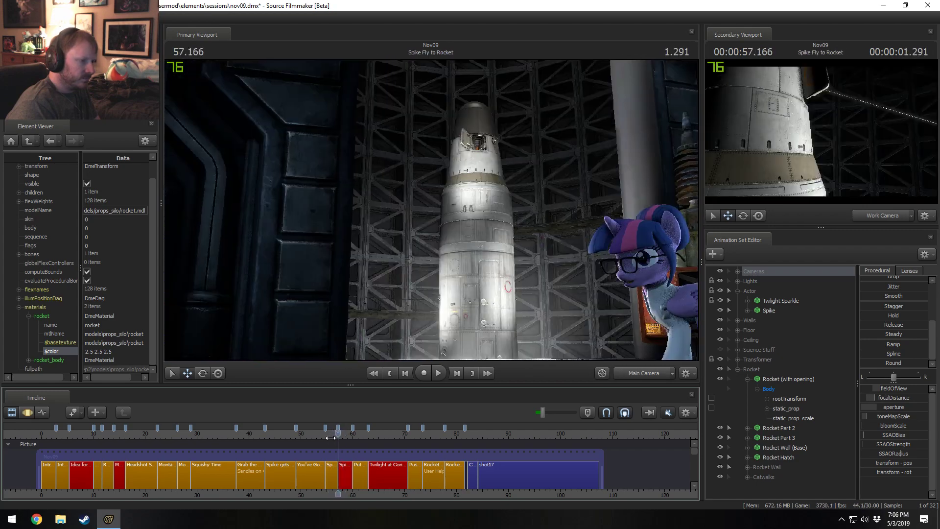
Play the cut from Spike Knows this is Bad into Spike Fly to Rocket, starting from about 56.2 seconds.
scroll(324, 434, "up", 5)
left_click(324, 435)
key("space")
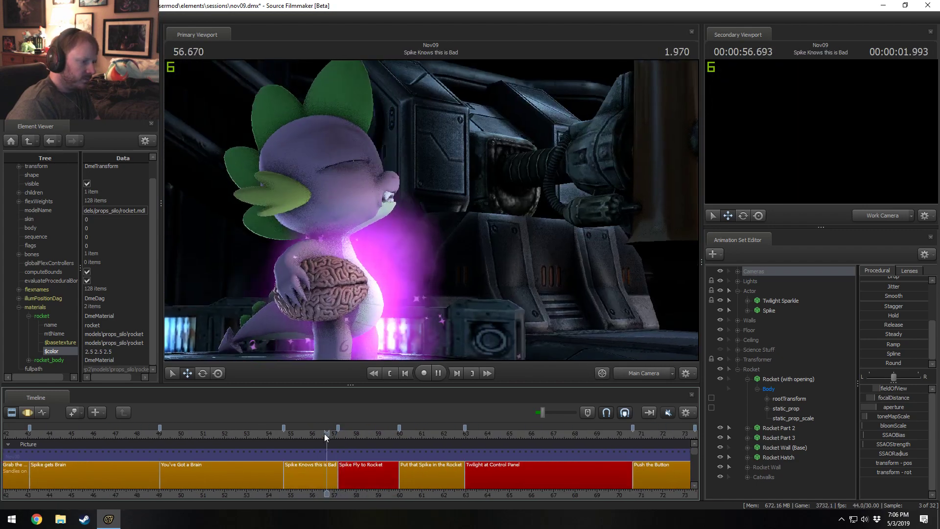
key("space")
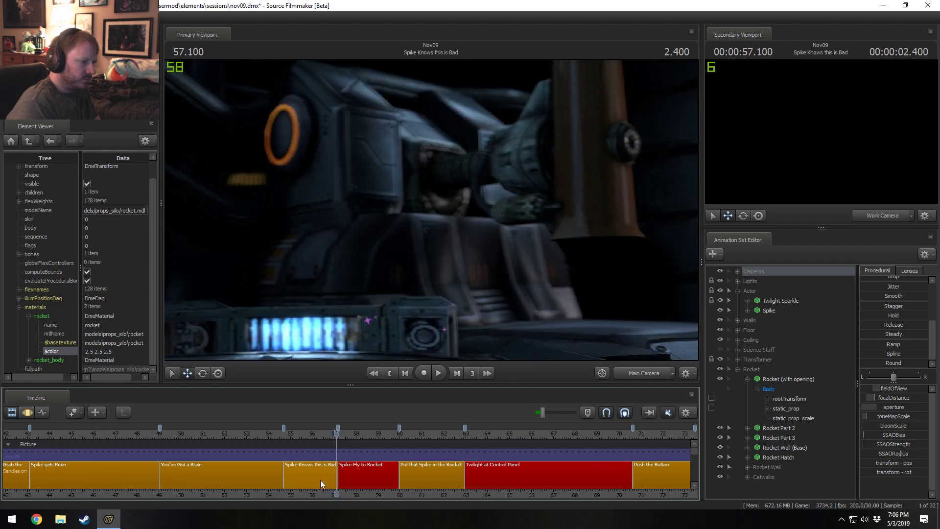
left_click(316, 435)
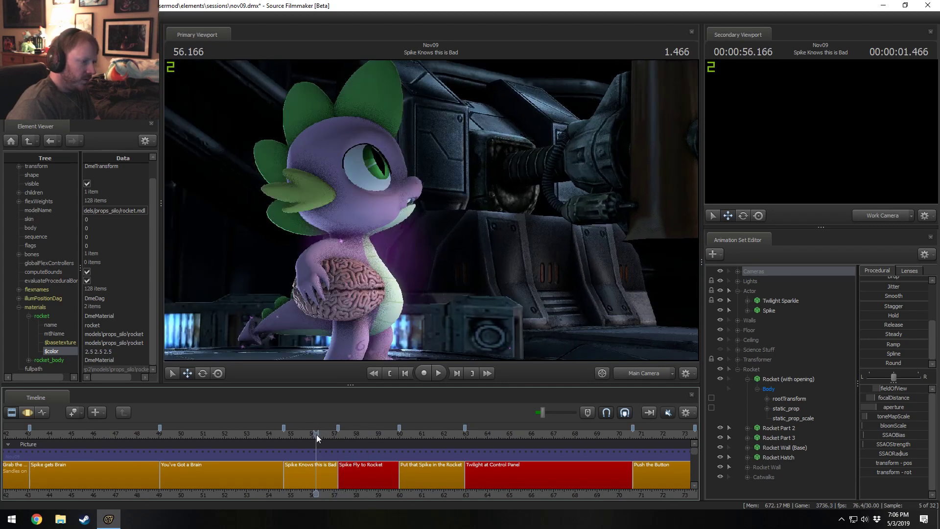
key("space")
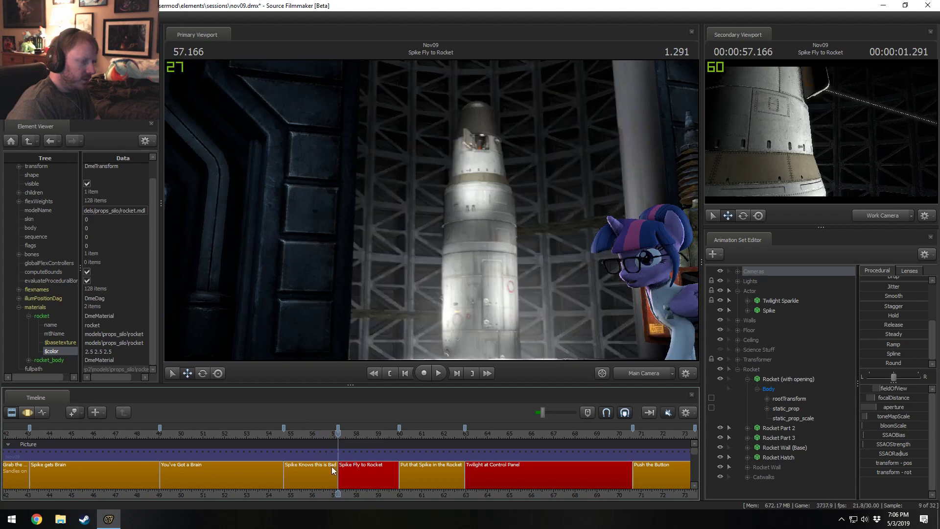
Try a ripple trim of about 0.3 seconds off the end of Spike Knows this is Bad, play the cut, and undo the trim.
left_click_drag(329, 471, 317, 444)
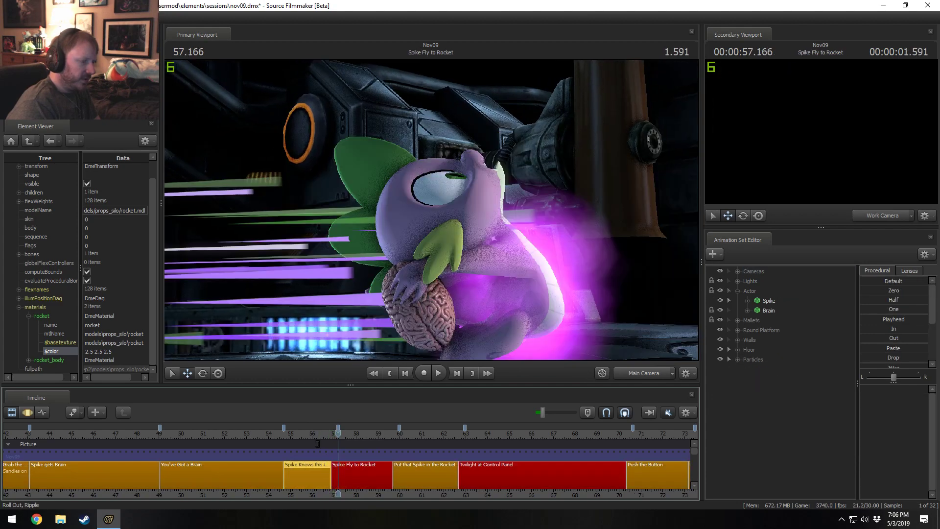
left_click(312, 434)
key("space")
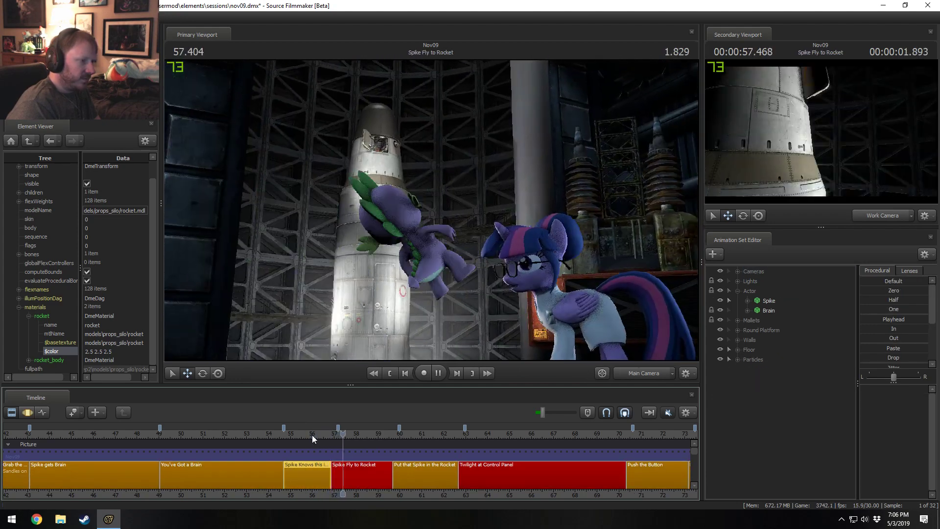
key("space")
left_click(313, 435)
key("space")
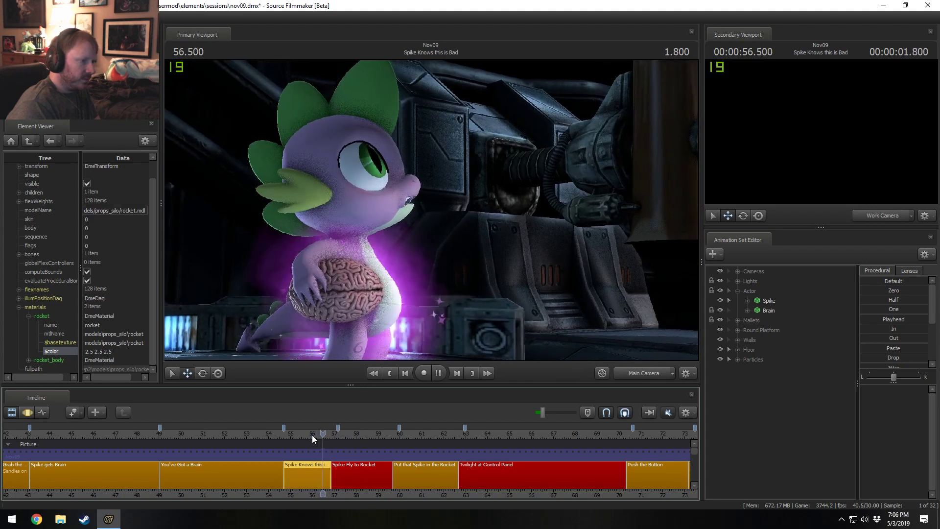
key("space")
left_click(312, 435)
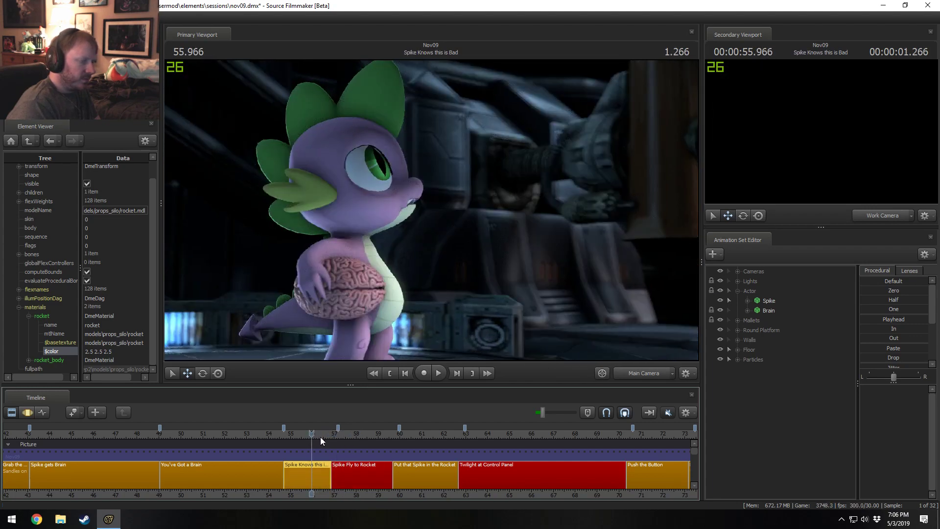
key("ctrl+z")
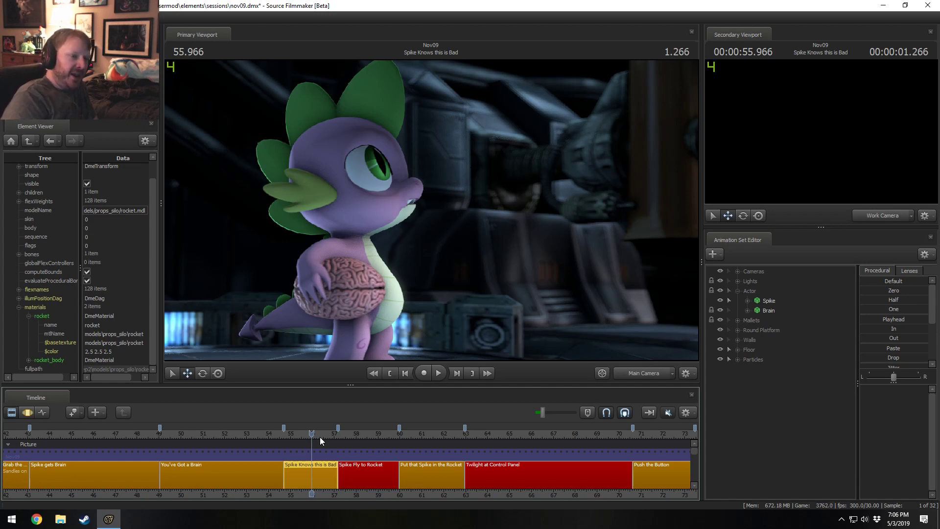
Inspect the Spike Knows this is Bad set through the work camera and return to the main camera.
left_click(663, 375)
left_click_drag(577, 279, 654, 281)
key("s")
key("s")
left_click_drag(431, 215, 431, 215)
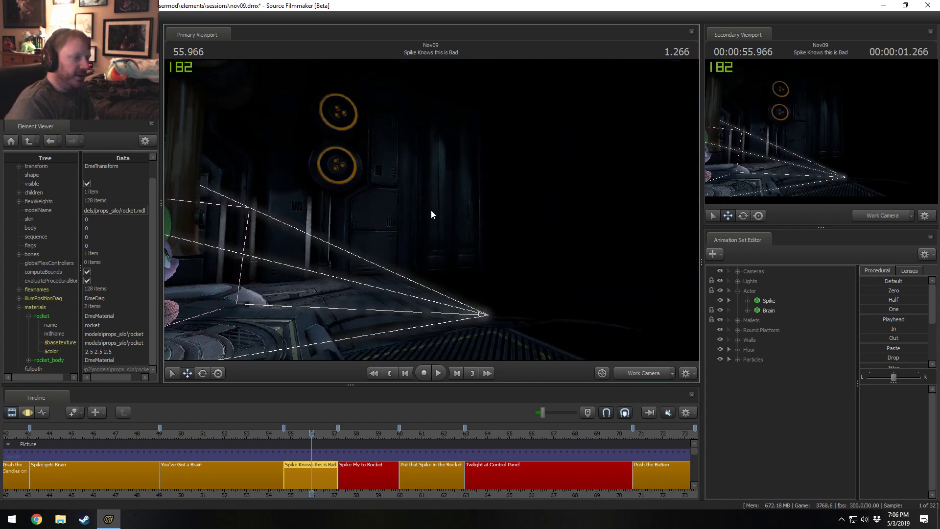
left_click(651, 372)
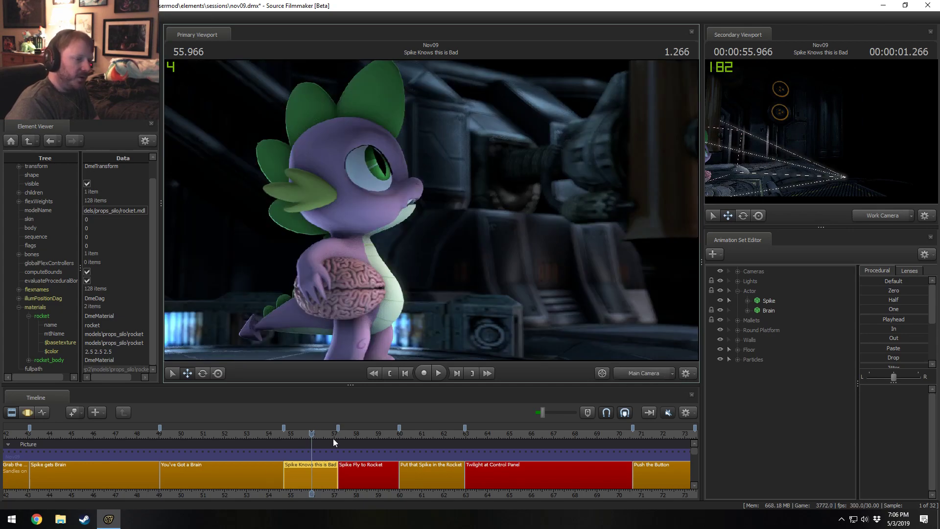
Replay the transition into Spike Fly to Rocket up to about 58.2 seconds to check the opening camera movement.
key("space")
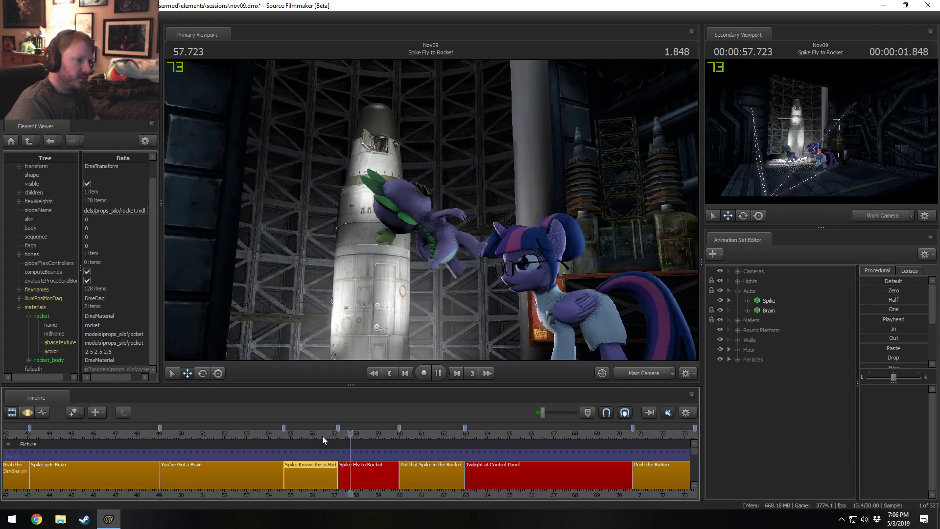
key("space")
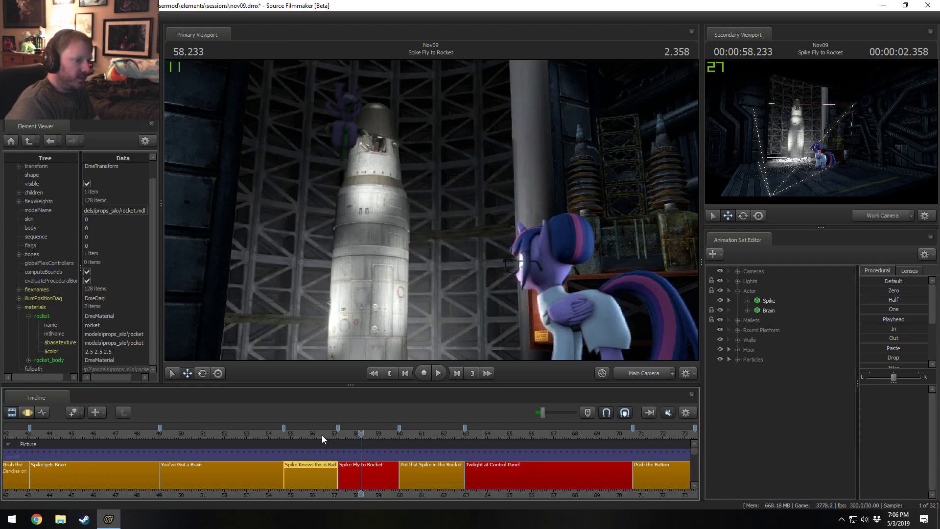
left_click(324, 434)
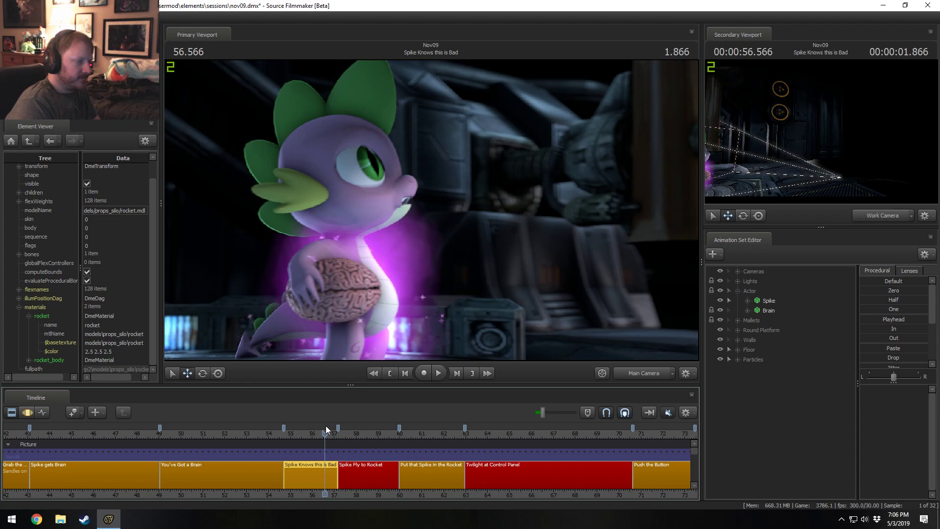
key("space")
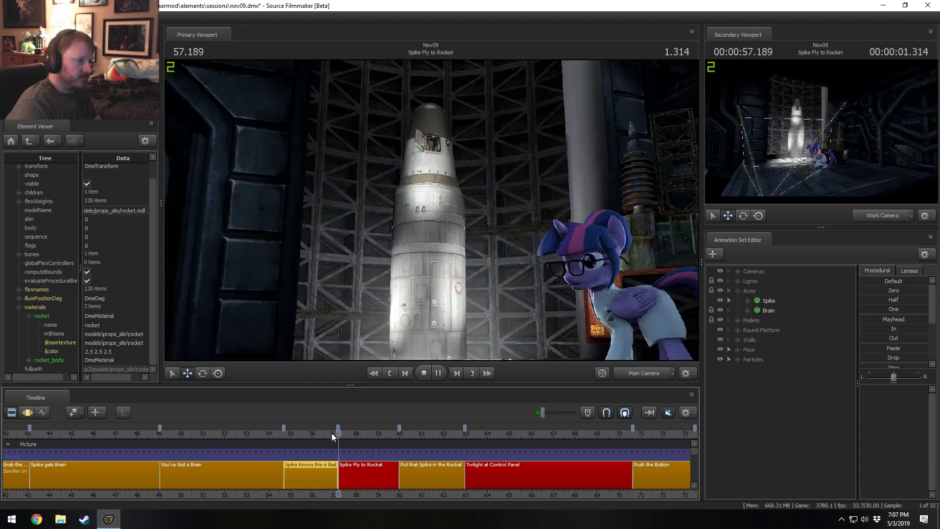
left_click_drag(350, 431, 335, 433)
key("space")
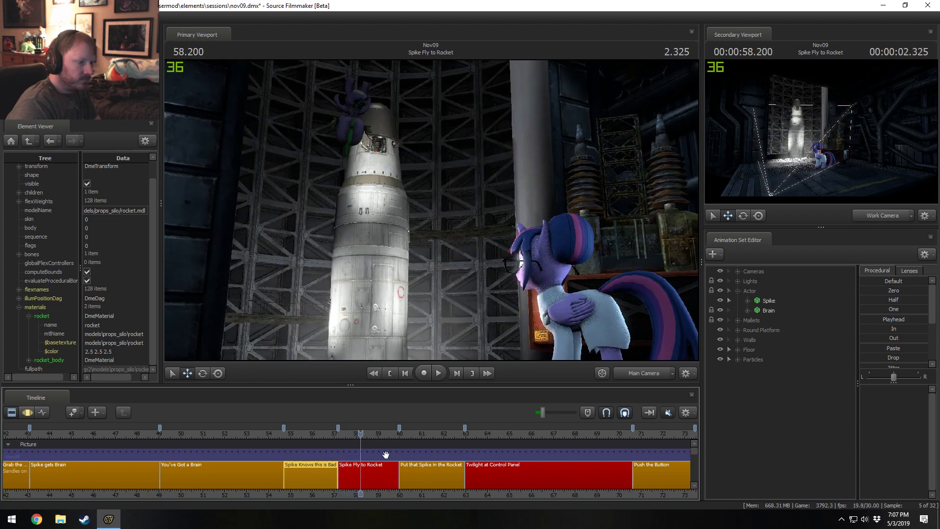
Apply the Round procedural preset to the main camera's transform in a short motion time selection around 57.8 seconds in Spike Fly to Rocket.
key("F3")
scroll(368, 448, "up", 7)
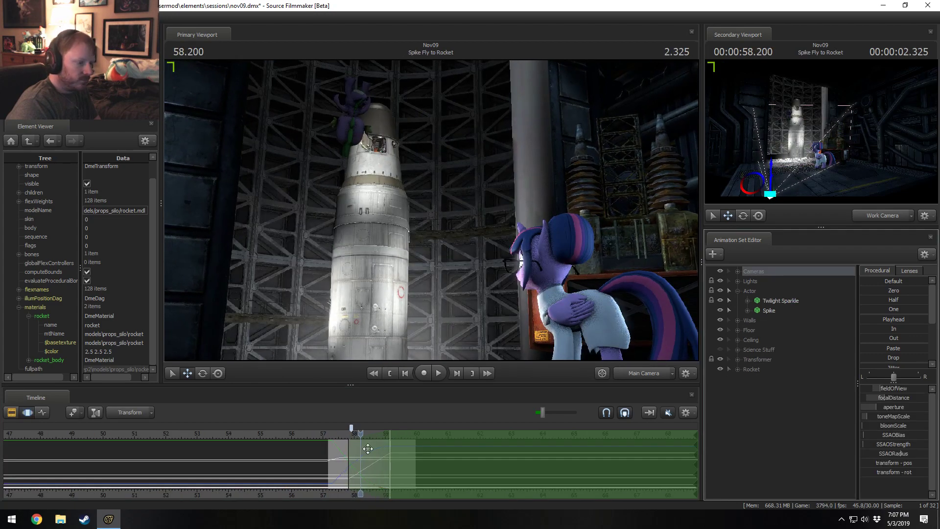
key("shift")
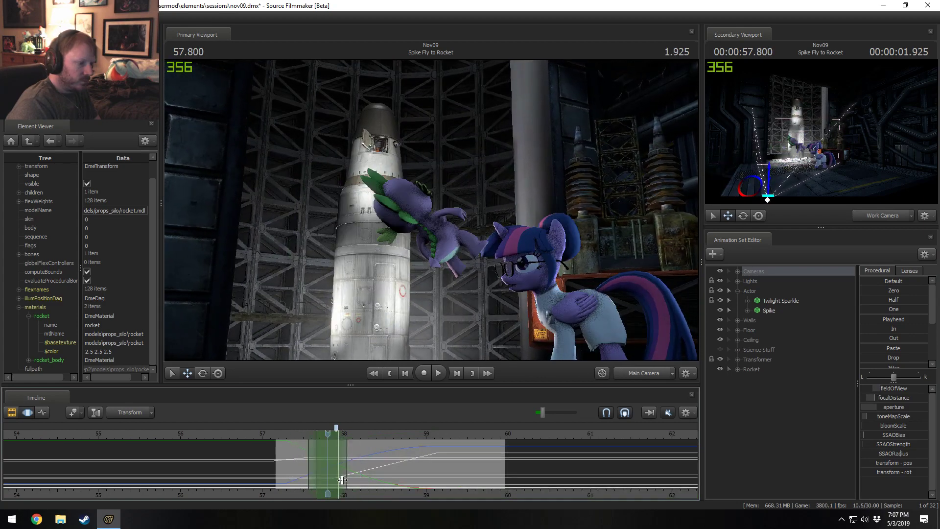
left_click(737, 272)
left_click(748, 281)
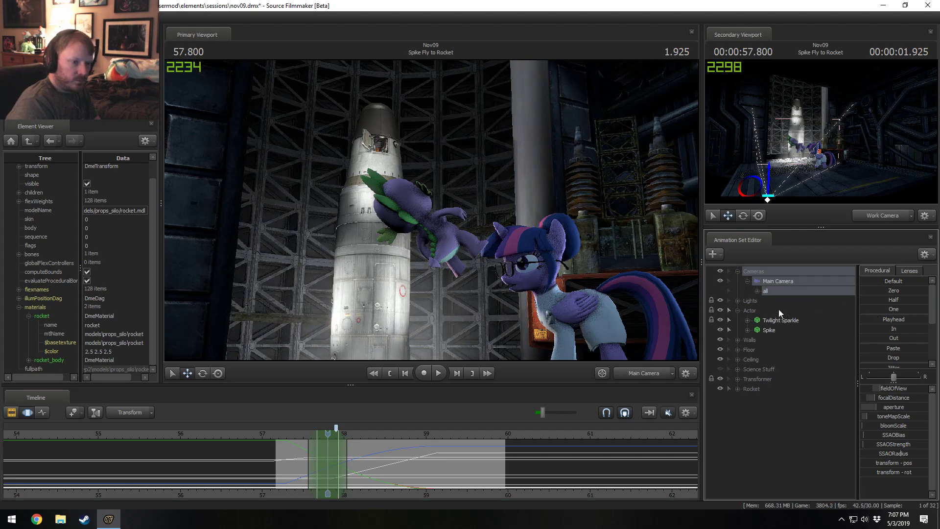
left_click(758, 291)
left_click(793, 376)
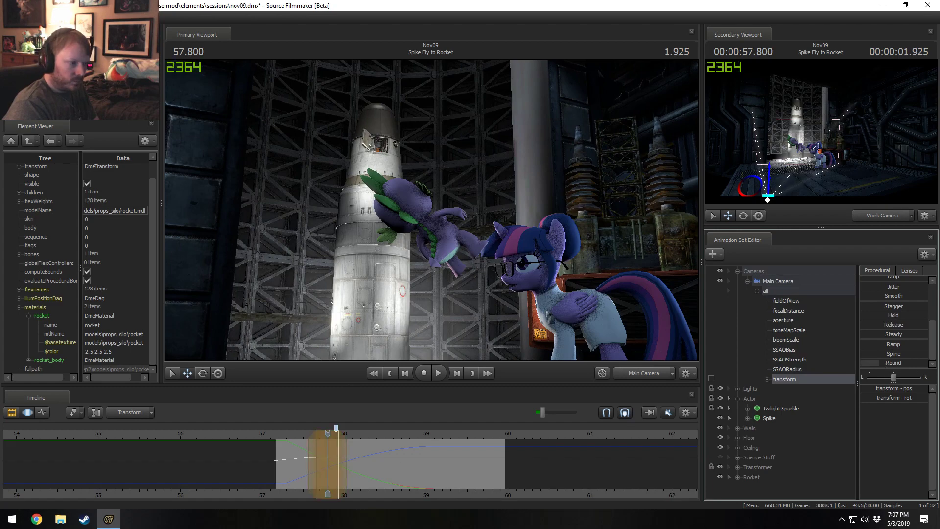
left_click_drag(880, 362, 927, 362)
Widen the falloff of the camera's Round adjustment to about 58.3 seconds and replay the end of Spike Fly to Rocket.
left_click_drag(348, 477, 368, 464)
key("space")
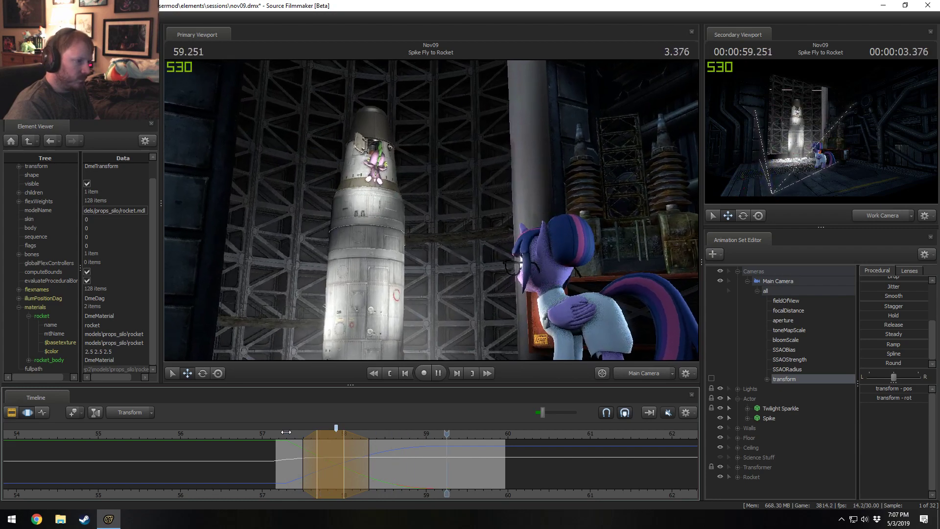
key("space")
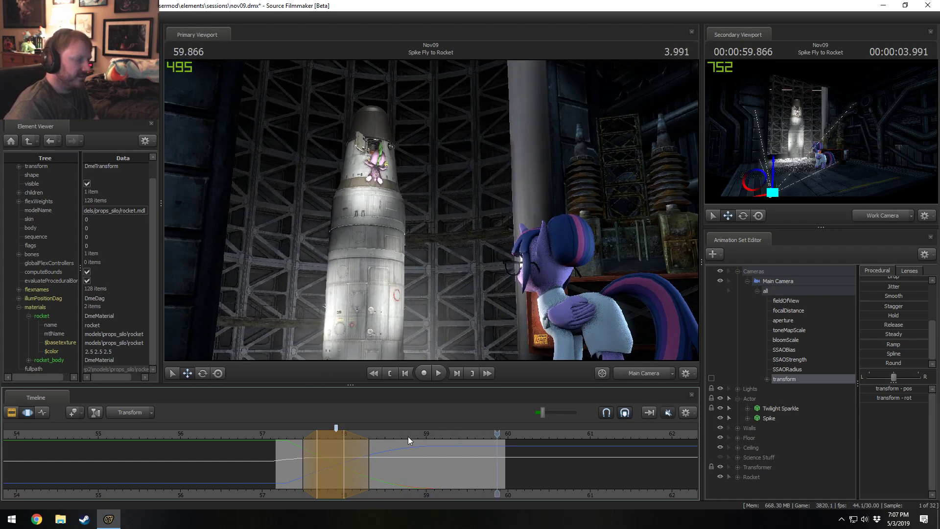
key("space")
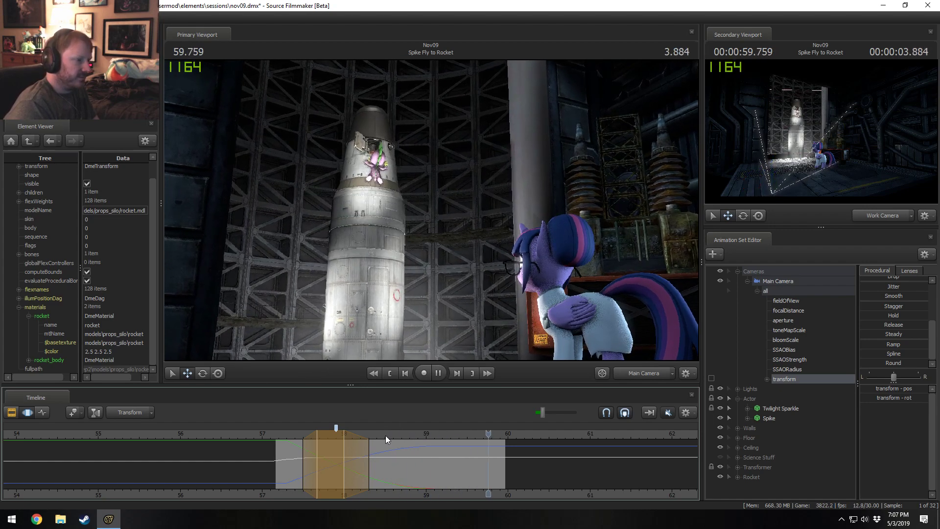
key("space")
left_click_drag(386, 433, 440, 431)
key("space")
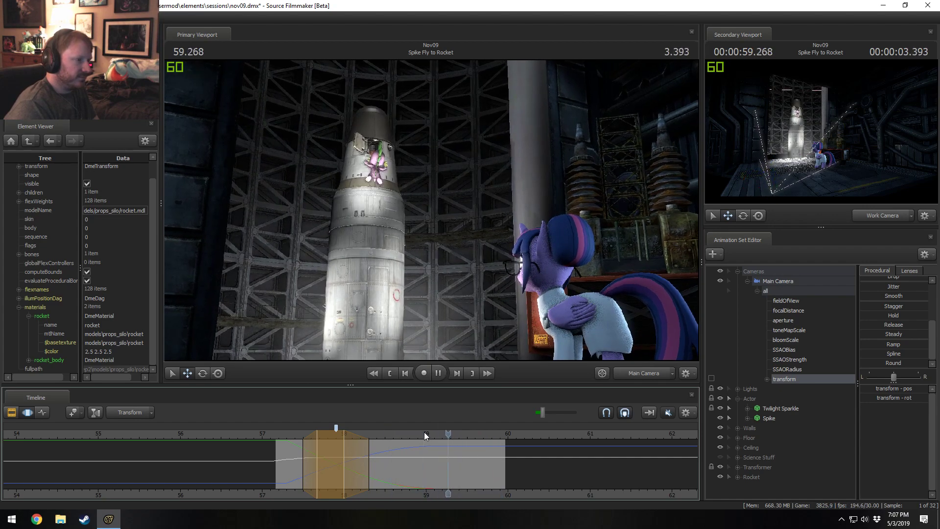
left_click(424, 432)
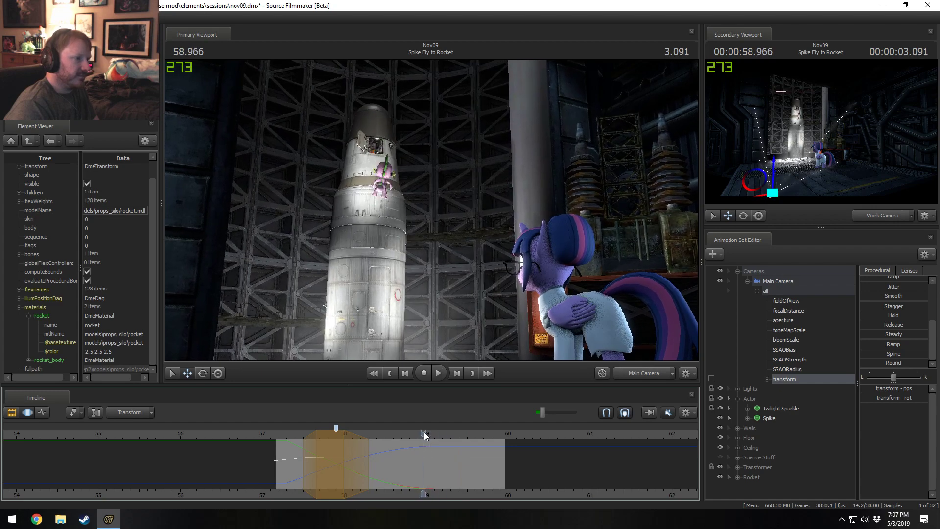
left_click(424, 432)
left_click(424, 432)
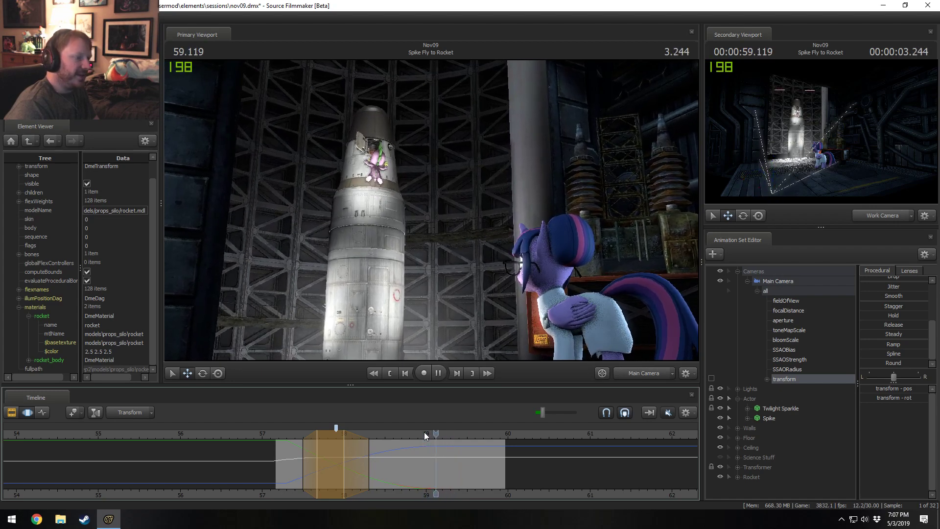
left_click(424, 432)
Return to the shot overview and play the cut from Grab the Brain! into Spike gets Brain.
key("F2")
key("space")
scroll(424, 433, "down", 6)
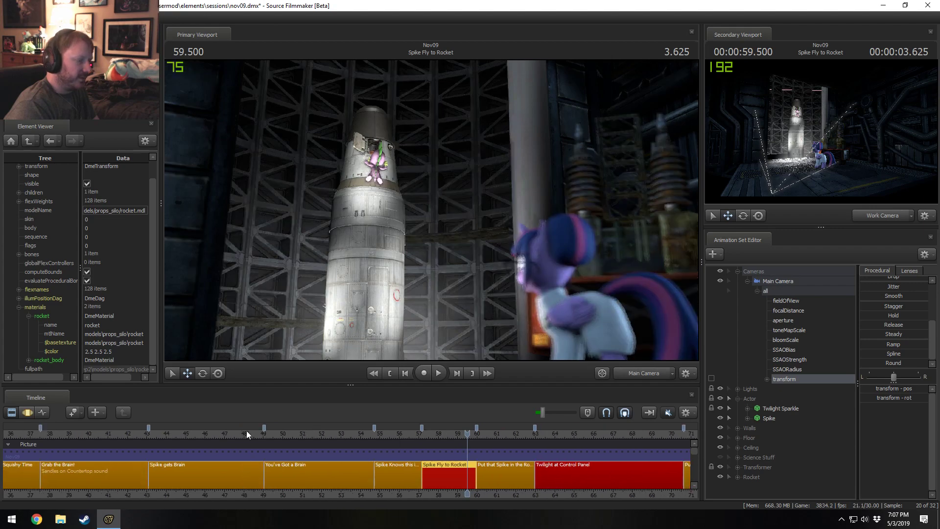
left_click_drag(235, 433, 142, 454)
key("space")
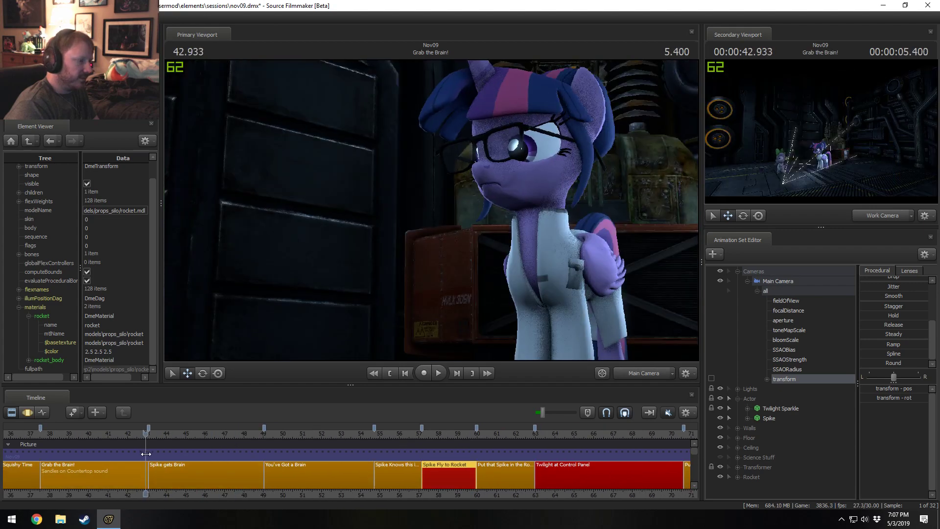
left_click(162, 434)
key("space")
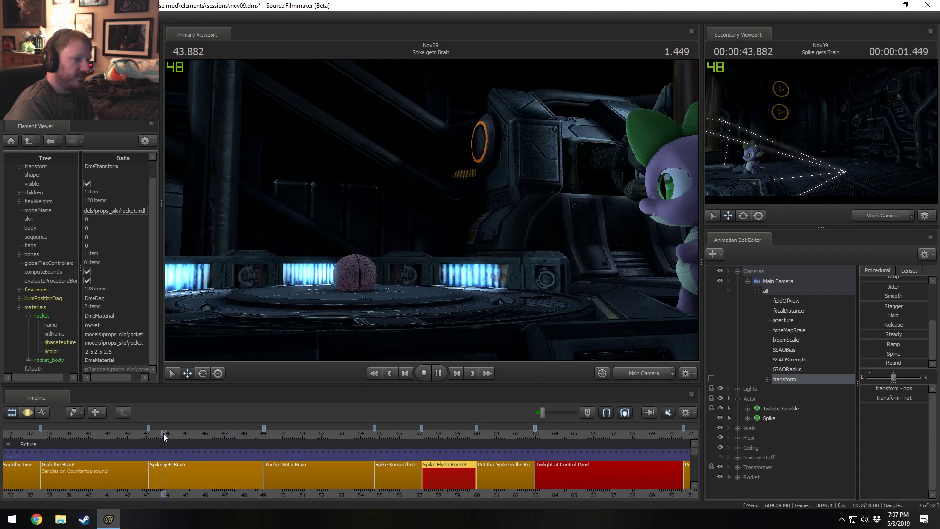
left_click(163, 433)
key("space")
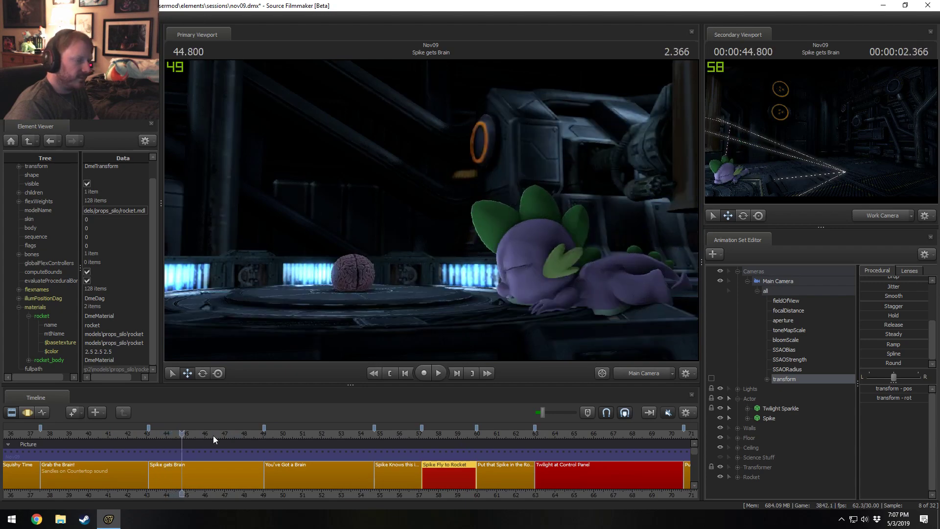
Play from about 56.8 seconds in Spike Knows this is Bad through Spike Fly to Rocket to check the transition.
left_click_drag(260, 430, 415, 435)
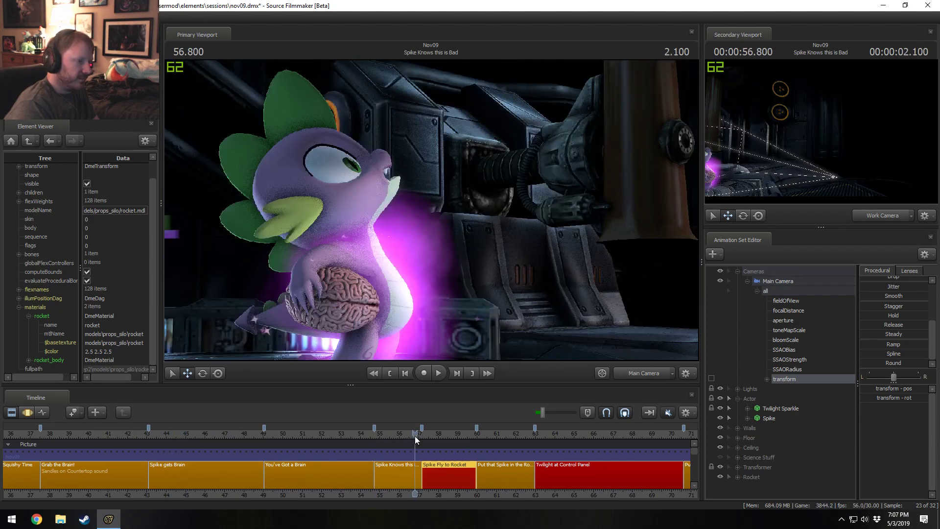
key("space")
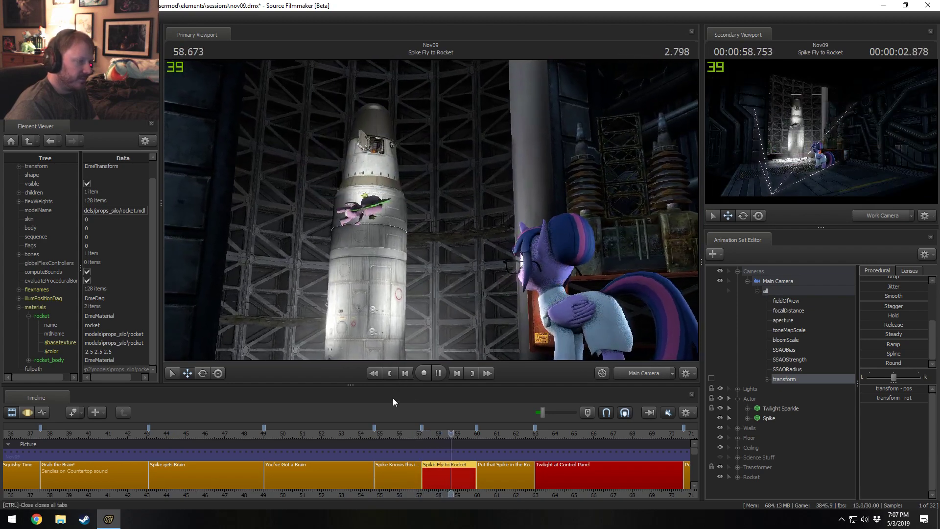
key("space")
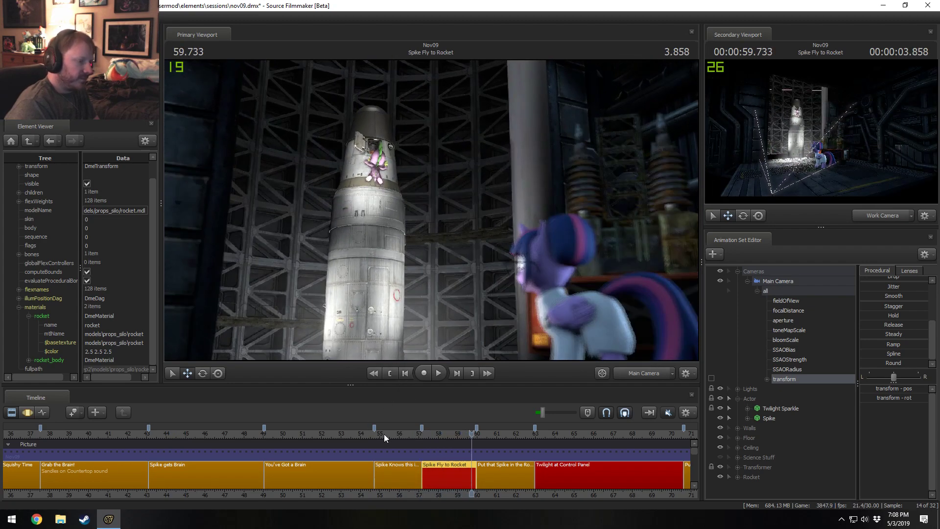
Scrub back through You've Got a Brain and the earlier shots, and replay the end of Grab the Brain!
left_click(369, 433)
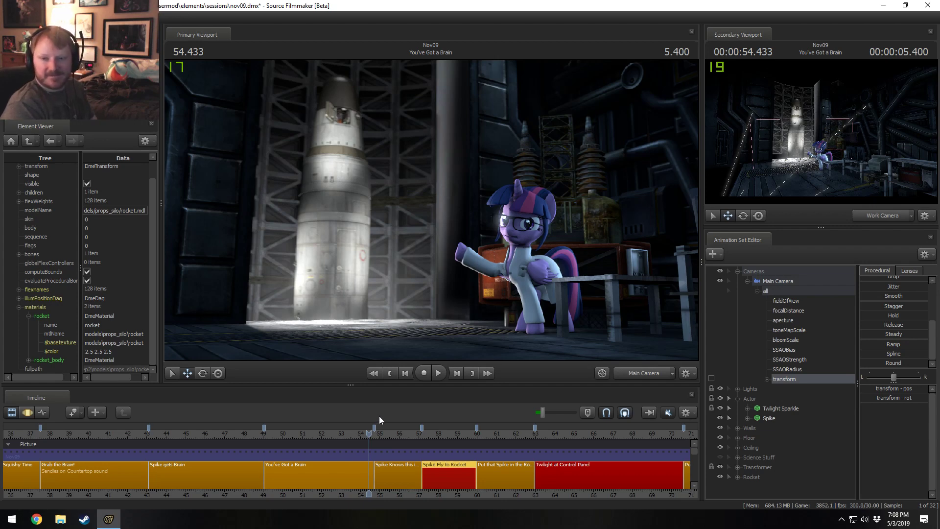
left_click(355, 433)
scroll(357, 443, "down", 5)
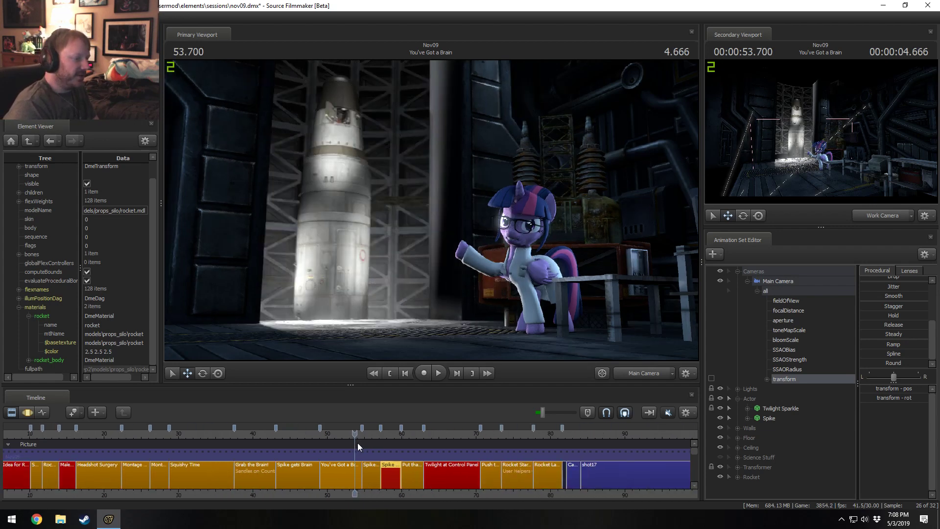
scroll(357, 444, "up", 2)
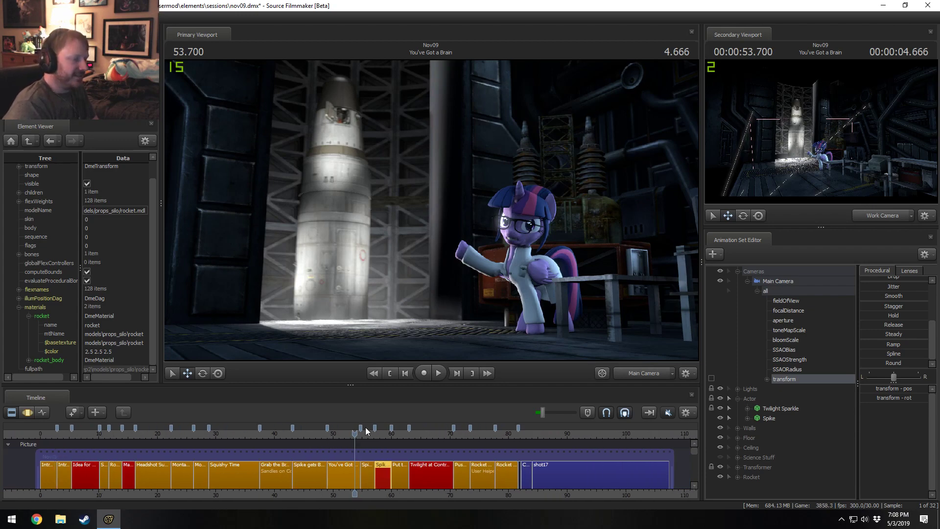
left_click_drag(350, 430, 132, 431)
mouse_move(224, 433)
left_mouse_down()
mouse_move(252, 433)
mouse_move(230, 434)
mouse_move(237, 438)
left_mouse_up()
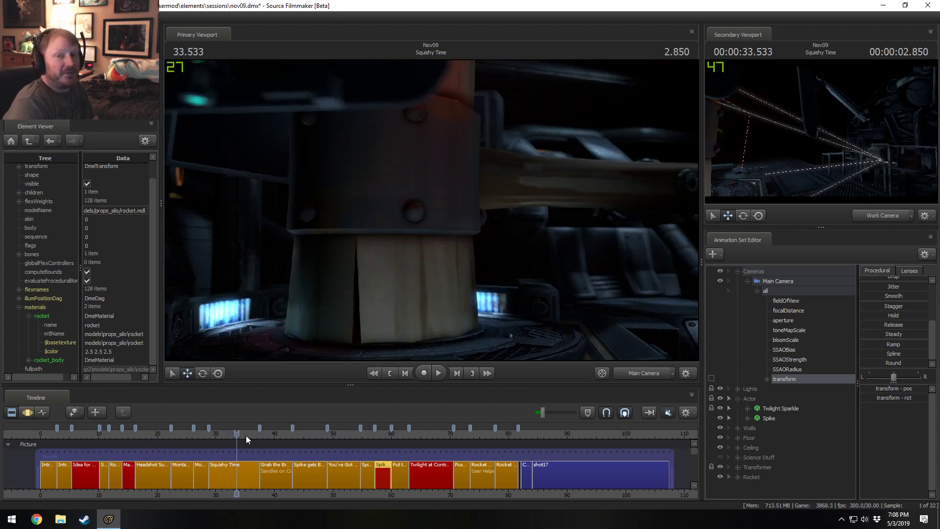
mouse_move(296, 435)
left_mouse_down()
mouse_move(337, 434)
mouse_move(287, 447)
left_mouse_up()
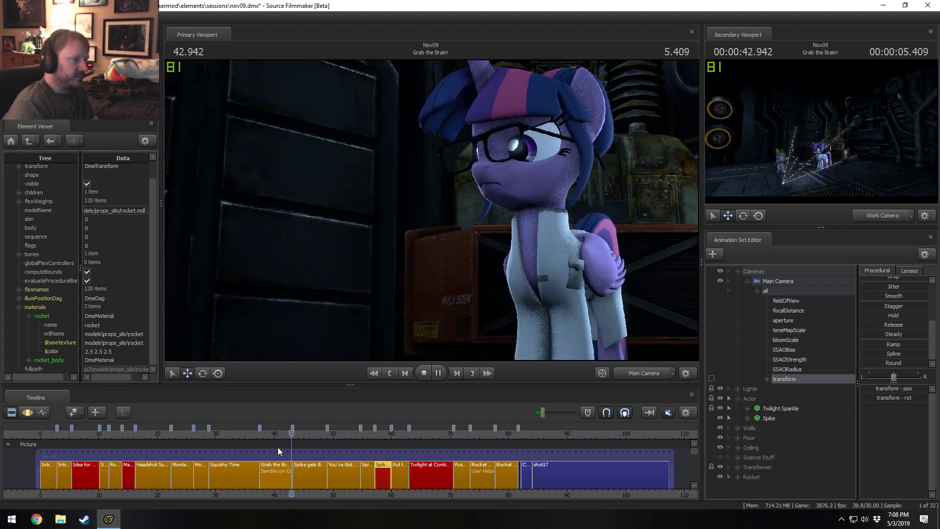
left_click(278, 434)
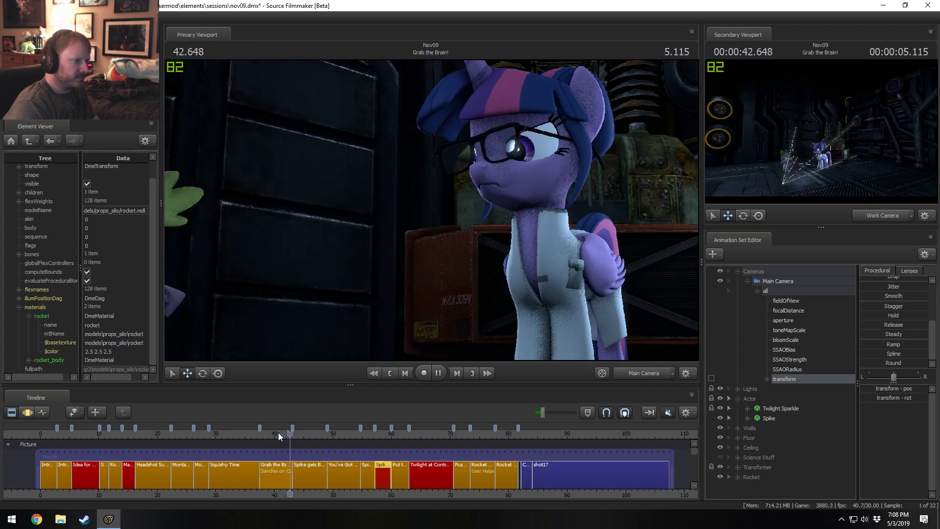
key("space")
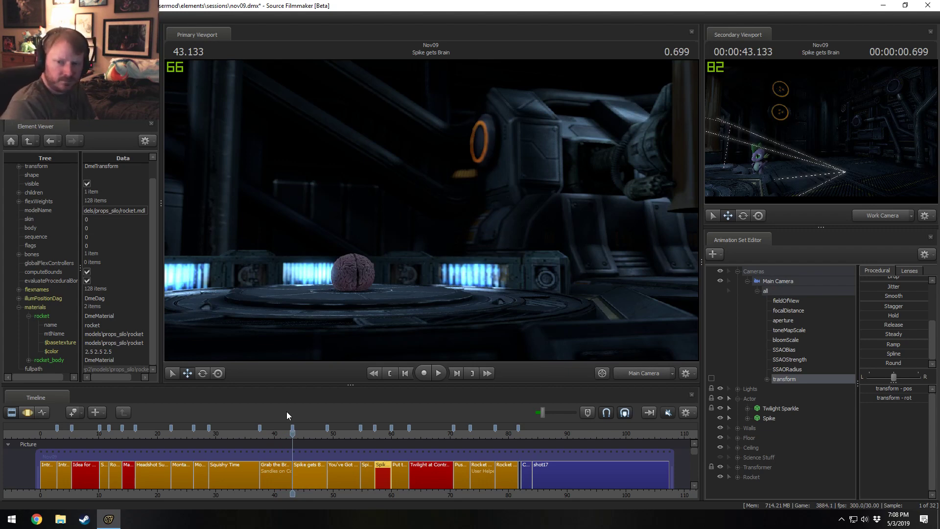
Play from Spike Fly to Rocket into Put that Spike in the Rocket to review how the two shots connect.
left_click(382, 434)
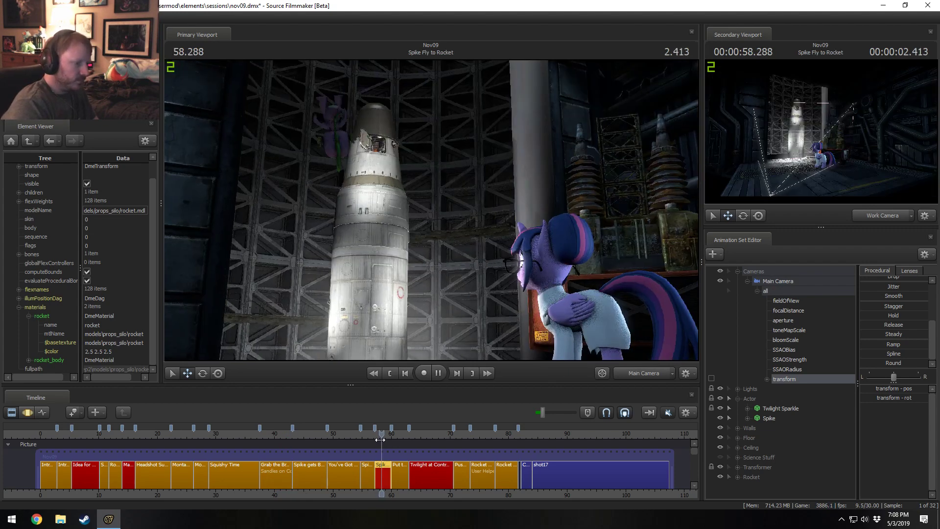
scroll(380, 447, "up", 2)
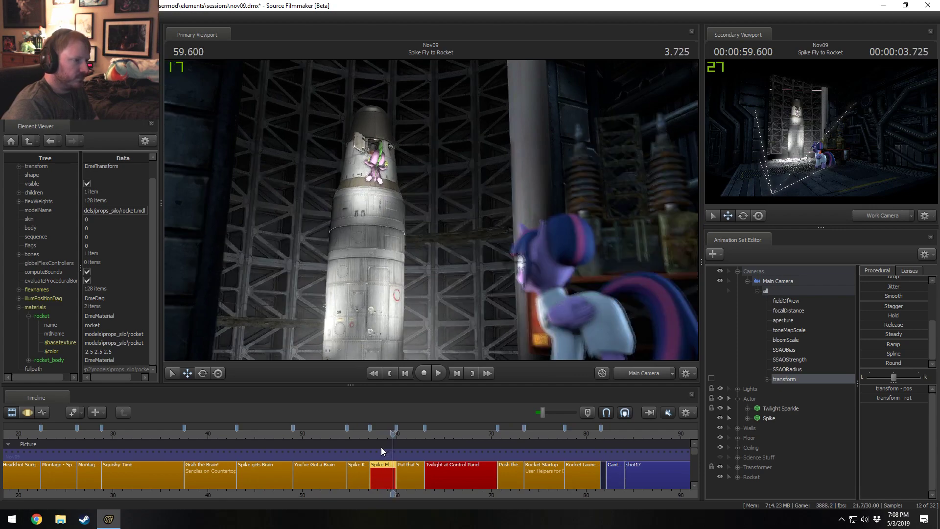
scroll(383, 461, "up", 4)
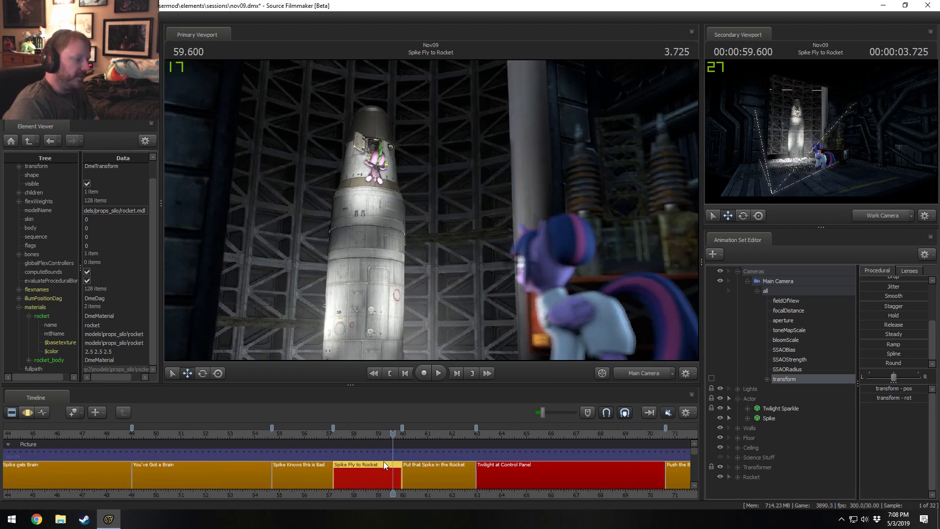
key("space")
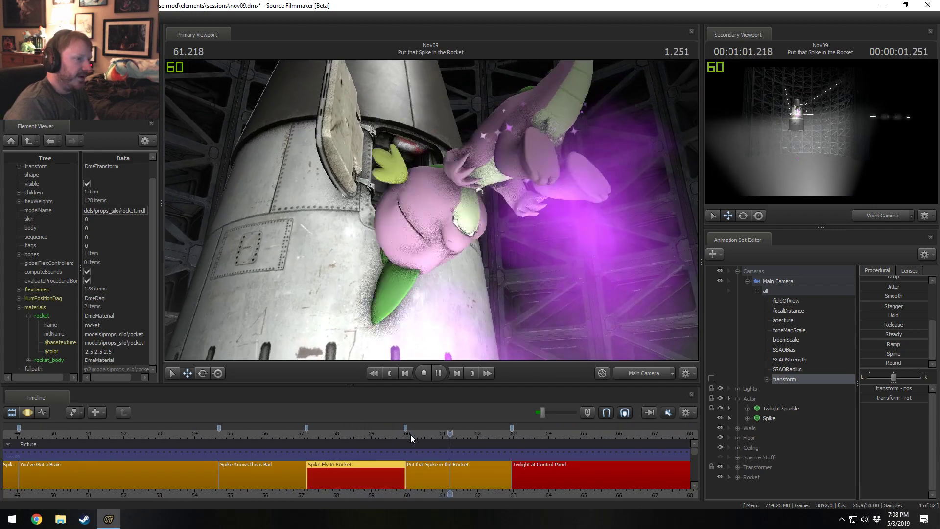
key("space")
left_click(410, 434)
key("space")
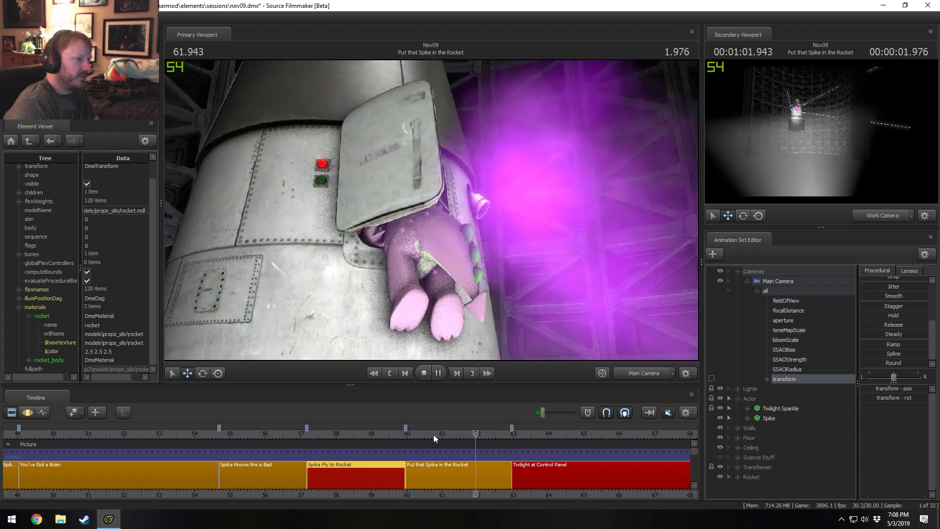
Replay Spike's entry through the rocket hatch between about 61 and 62.7 seconds to examine his body and tail motion.
left_click_drag(442, 435, 438, 438)
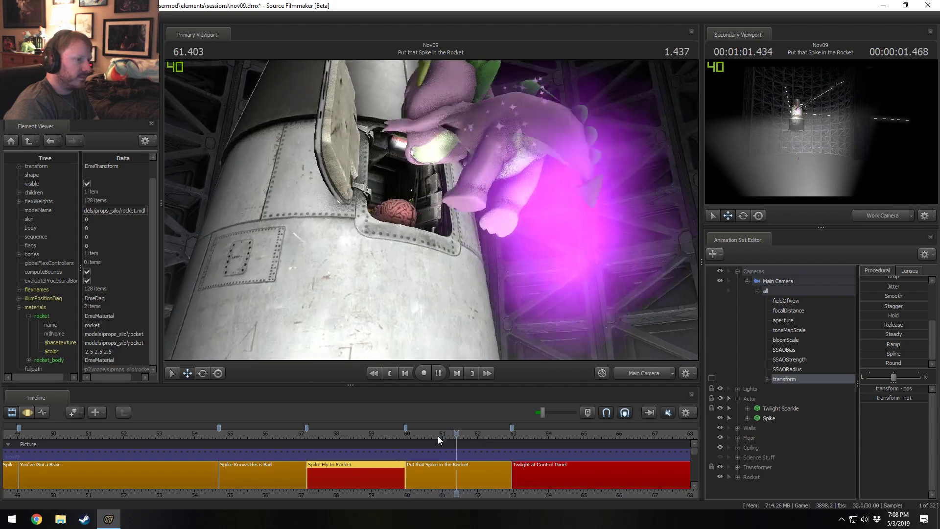
key("space")
left_click(438, 435)
key("space")
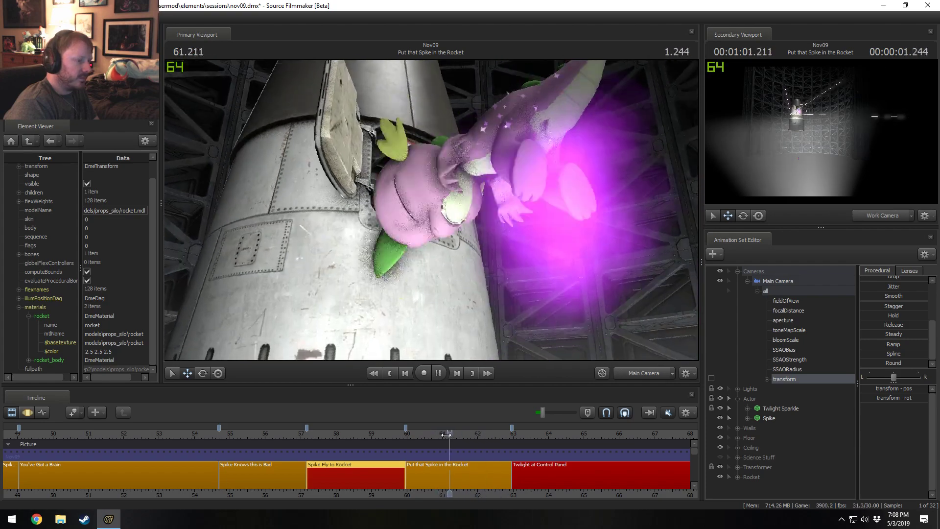
left_click(453, 433)
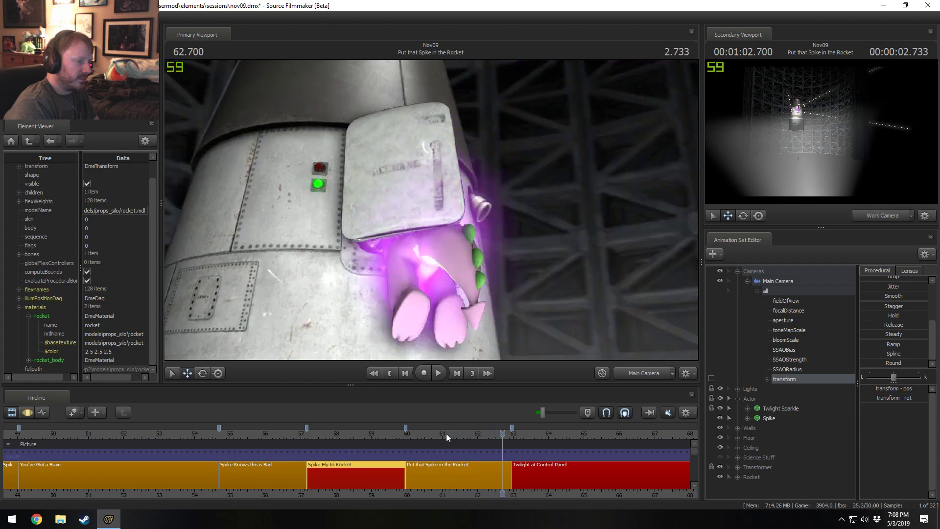
left_click(427, 433)
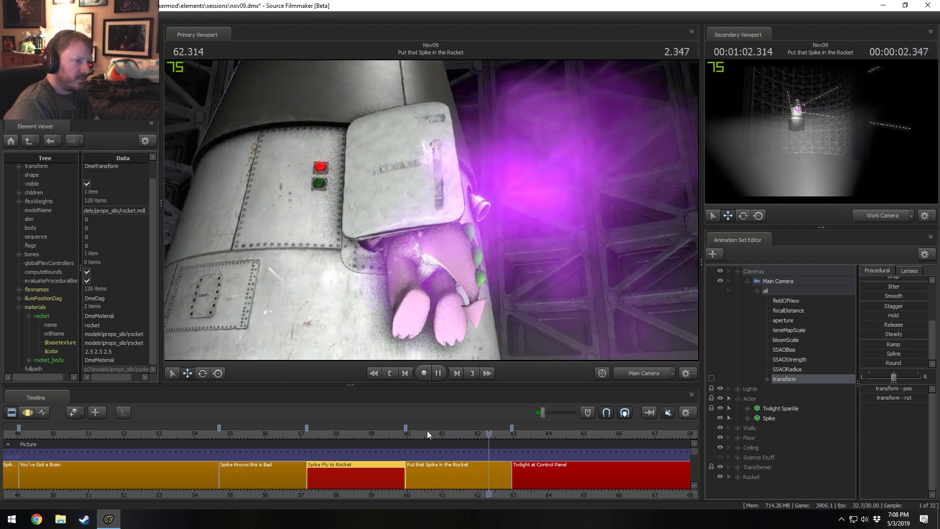
left_click(424, 430)
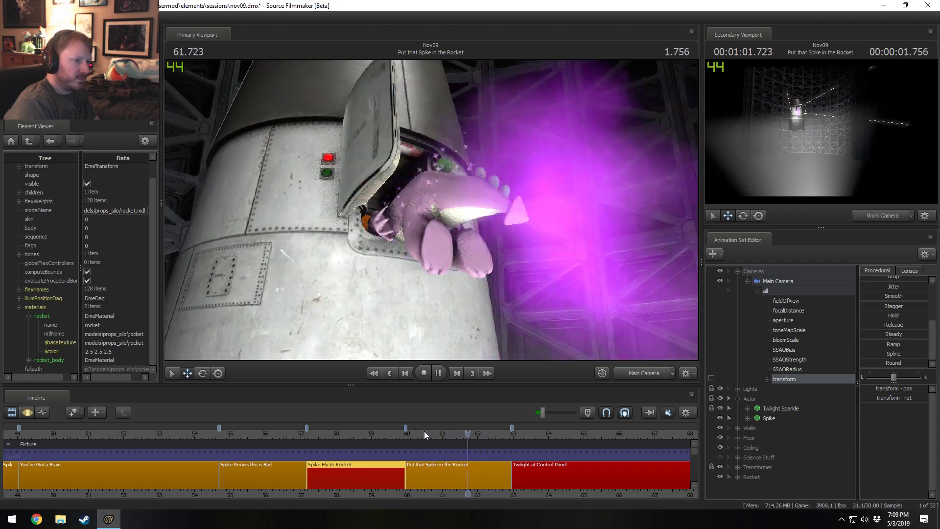
key("space")
Open Put that Spike in the Rocket for motion editing, select Spike's Tail1 and Tail2, and set a short time selection around 61.8 seconds.
left_click(463, 466)
double_click(464, 467)
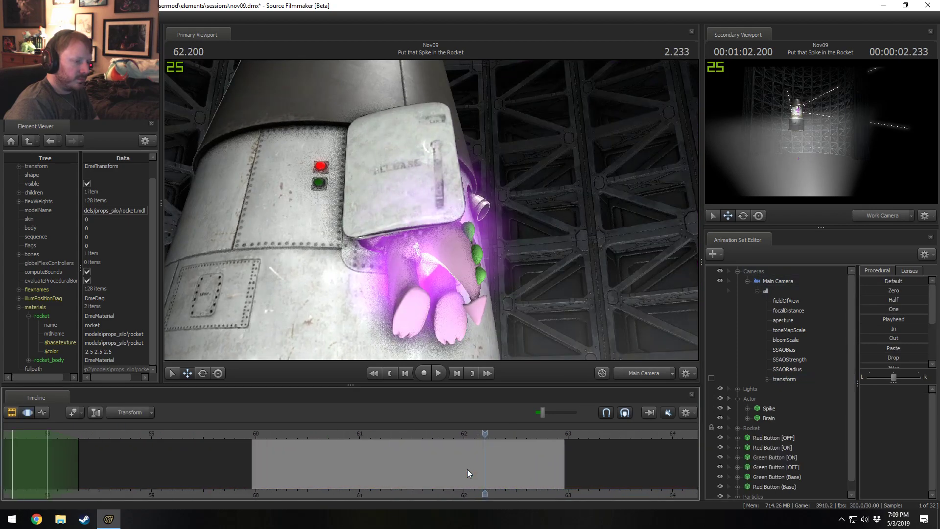
left_click(432, 239)
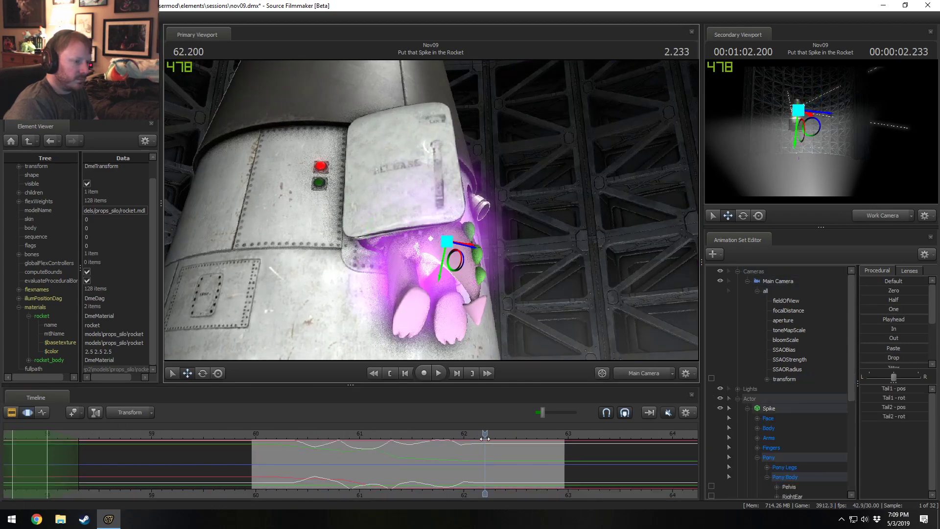
left_click(429, 467)
left_click_drag(429, 467, 455, 462)
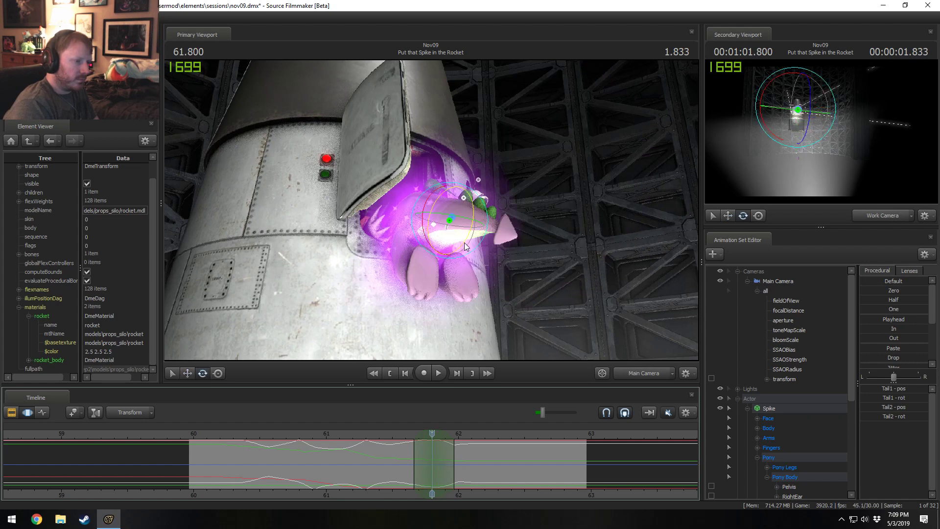
Extend the tail selection to Tail3 and Tail4, set the rotation mode to Local, and rotate Spike's tail upward at 61.8 seconds.
left_click_drag(466, 241, 469, 219)
key("ctrl+z")
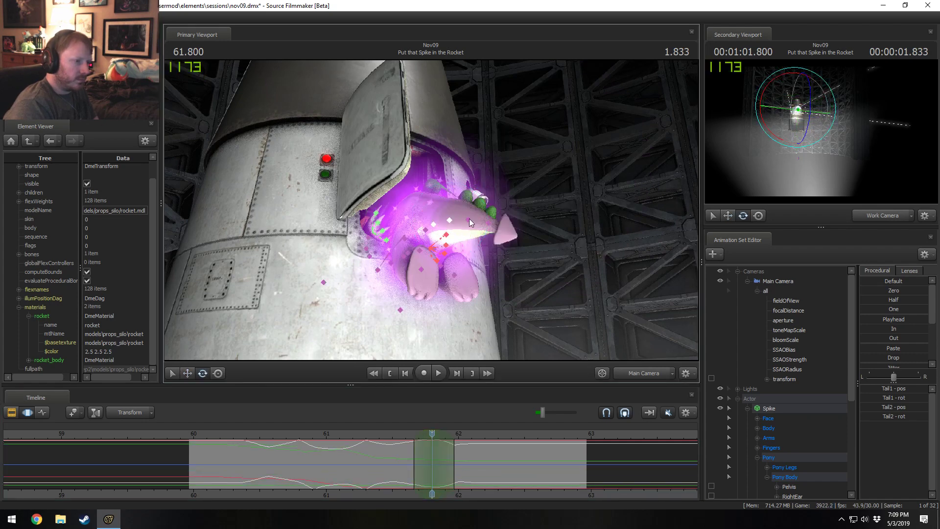
left_click(488, 223)
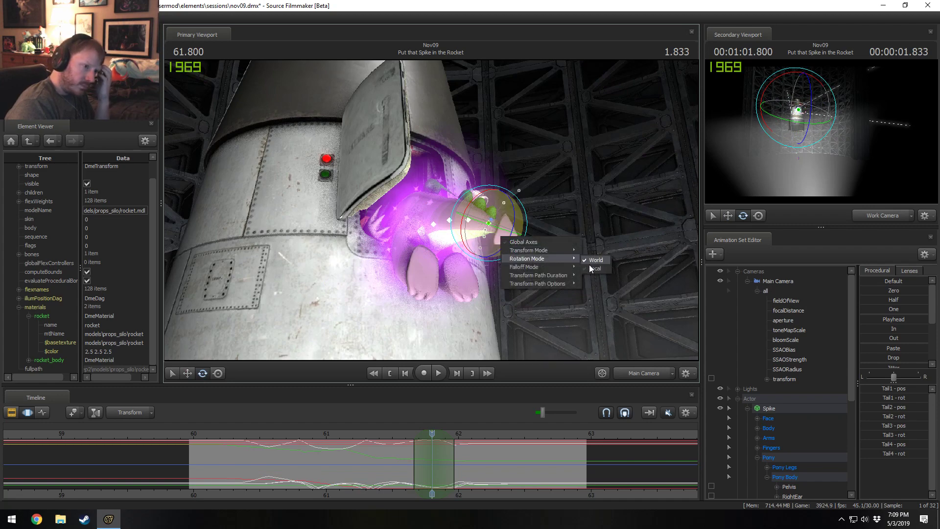
left_click(590, 268)
mouse_move(527, 245)
left_mouse_down()
mouse_move(496, 268)
mouse_move(509, 239)
left_mouse_up()
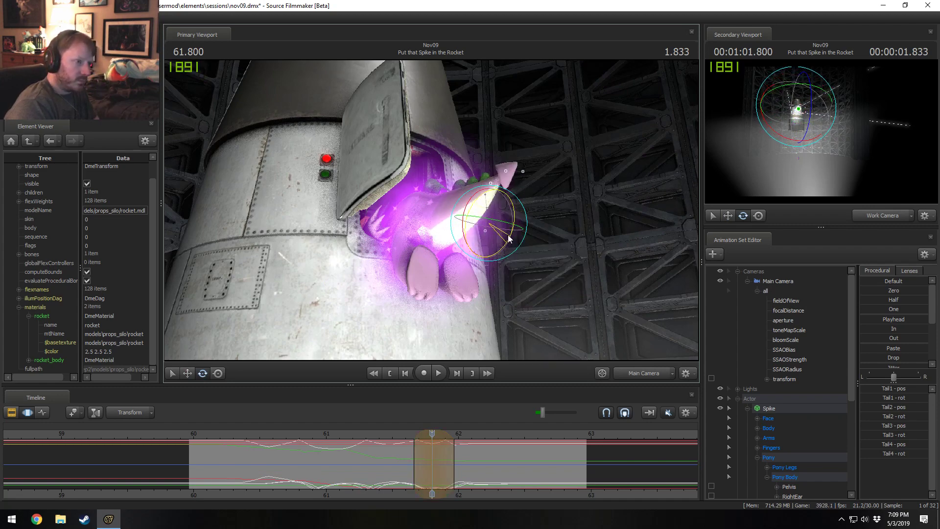
Replay Spike's entry through the rocket hatch repeatedly from about 61.2 seconds to examine the tail swing.
key("space")
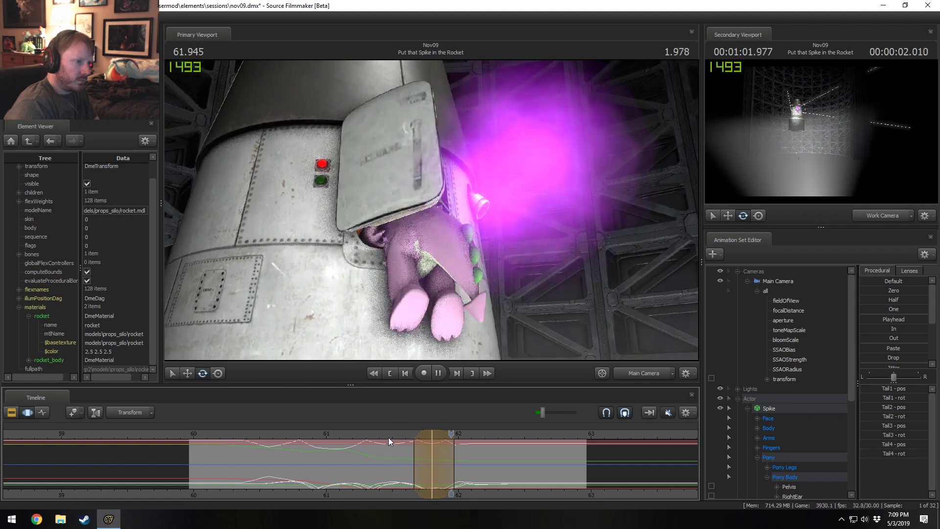
left_click(386, 437)
key("space")
key("space")
left_click(356, 436)
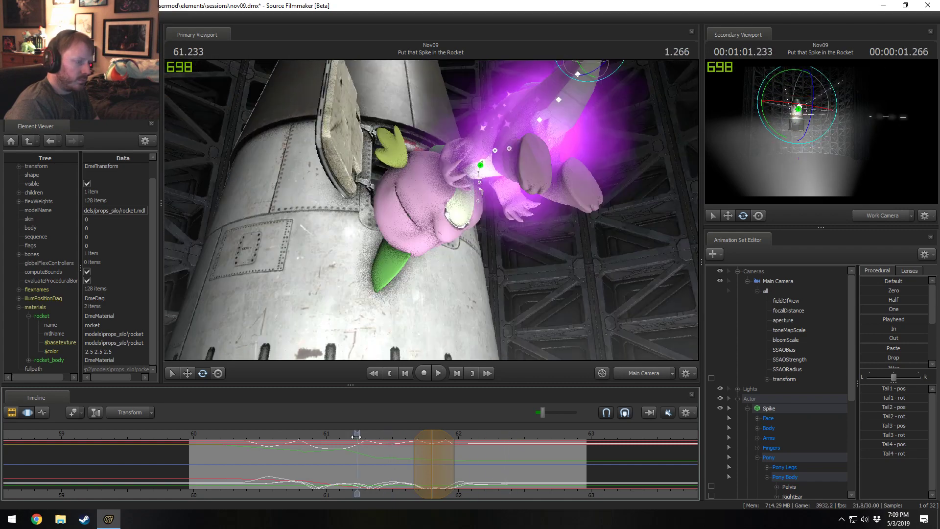
key("space")
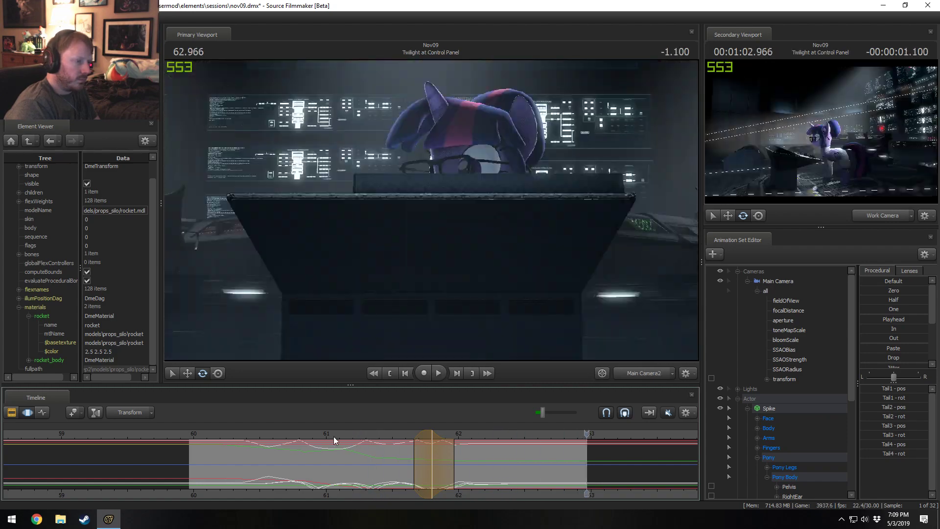
left_click(344, 436)
key("space")
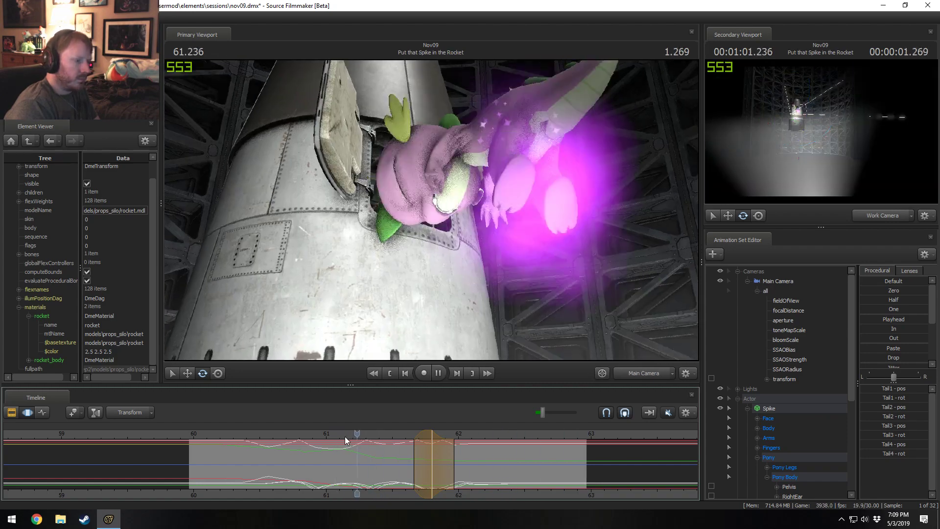
key("space")
left_click(345, 436)
key("space")
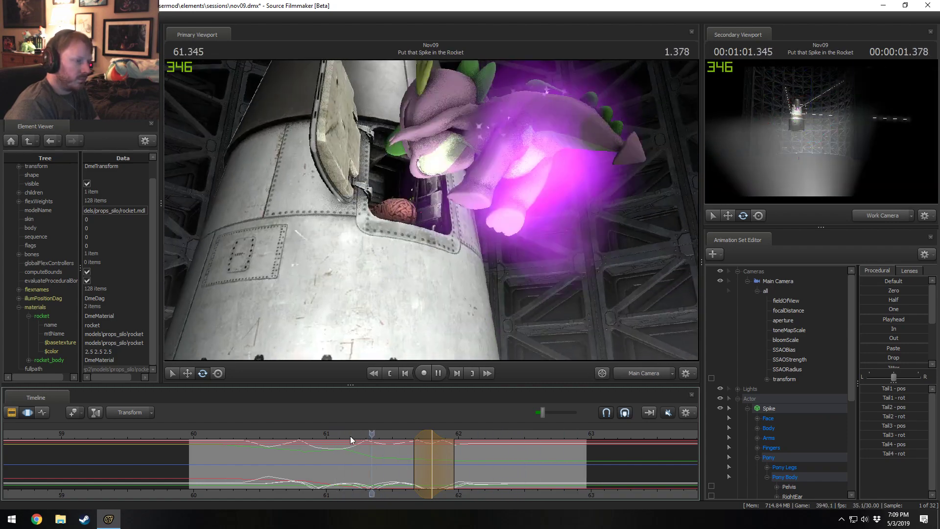
key("space")
left_click(351, 436)
key("space")
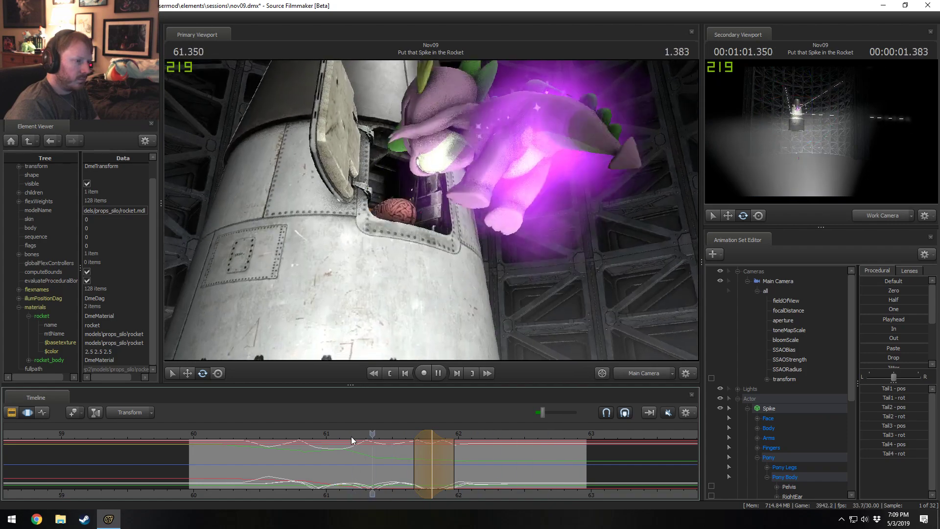
key("space")
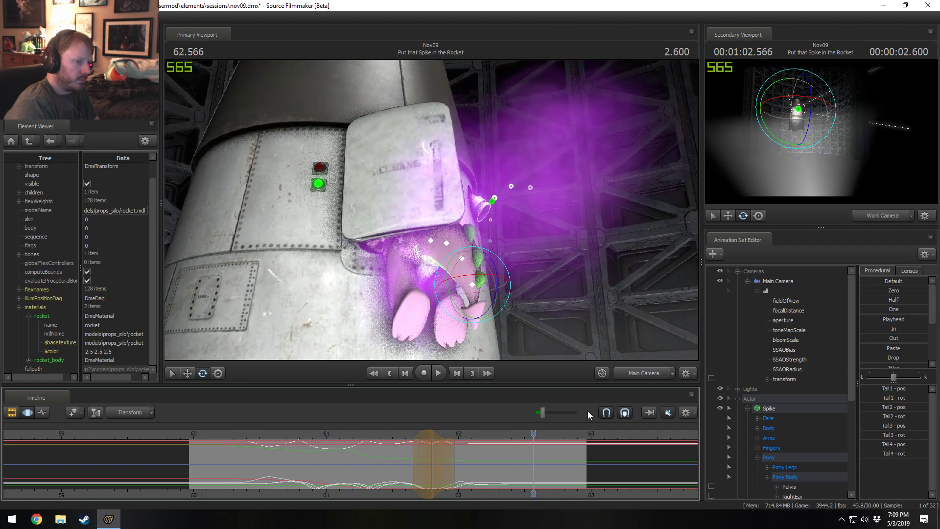
Inspect Spike's legs and tail up close through the Work Camera, replaying the hatch entry from 61.6 seconds.
left_click(634, 372, "ctrl")
key("w")
left_click_drag(578, 293, 571, 313)
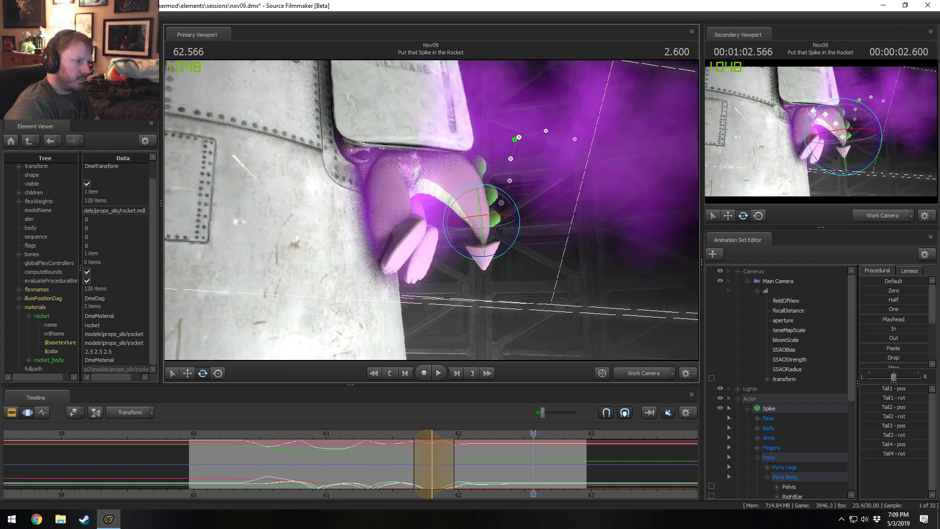
left_click_drag(431, 210, 424, 207)
left_click(408, 434)
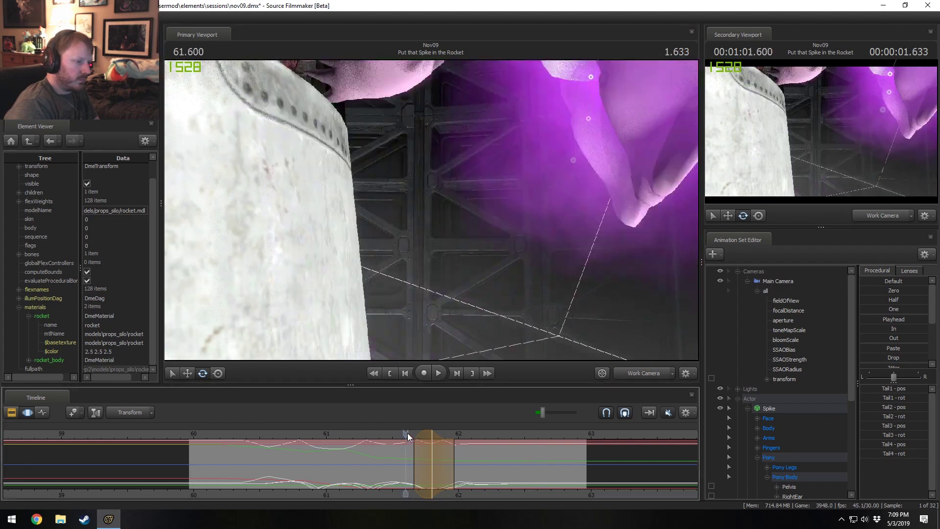
key("space")
key("space")
left_click(407, 434)
key("space")
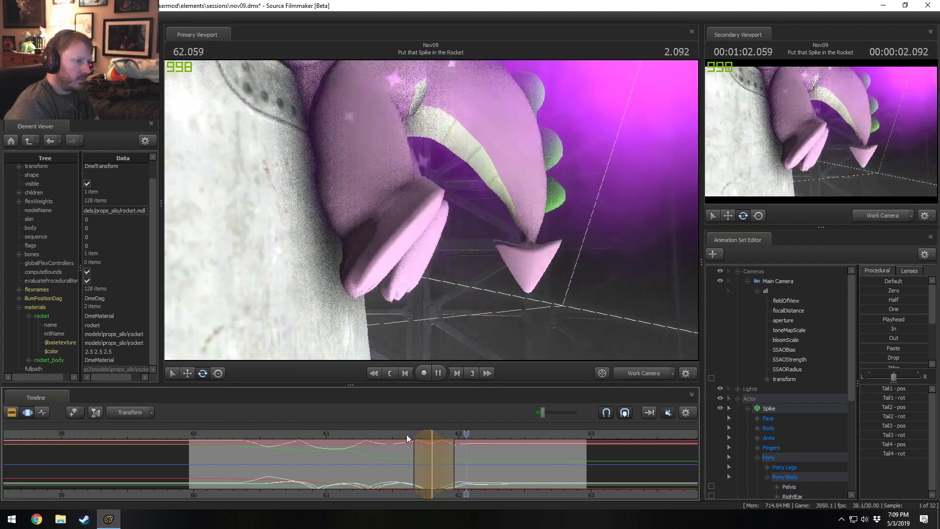
key("space")
Center the time selection on about 61.87 seconds and move Spike's LeftThigh and RightThigh together.
key("shift")
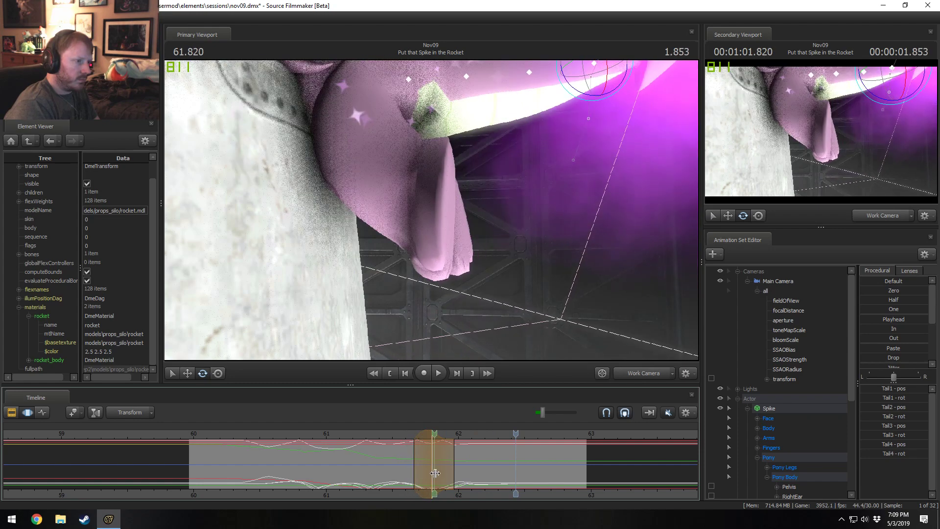
left_click(442, 473, "shift")
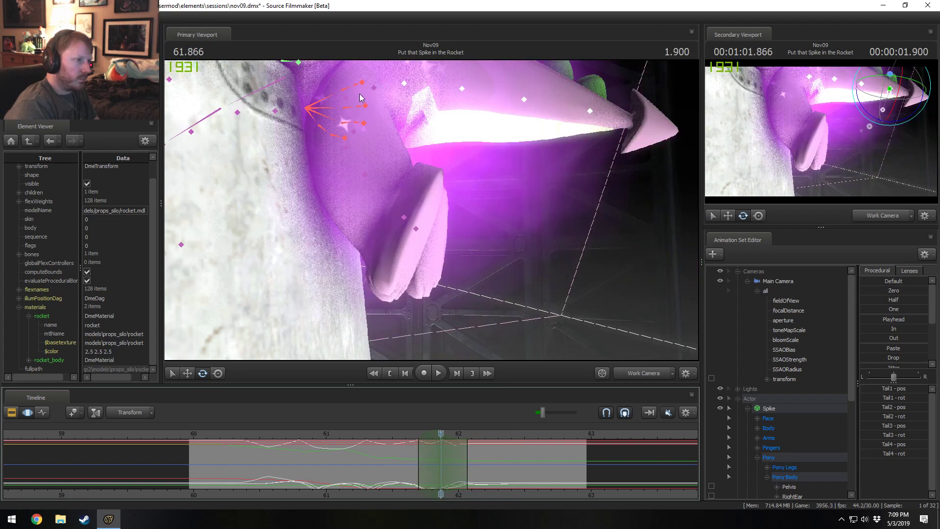
left_click(345, 98)
left_click(352, 131, "ctrl+shift")
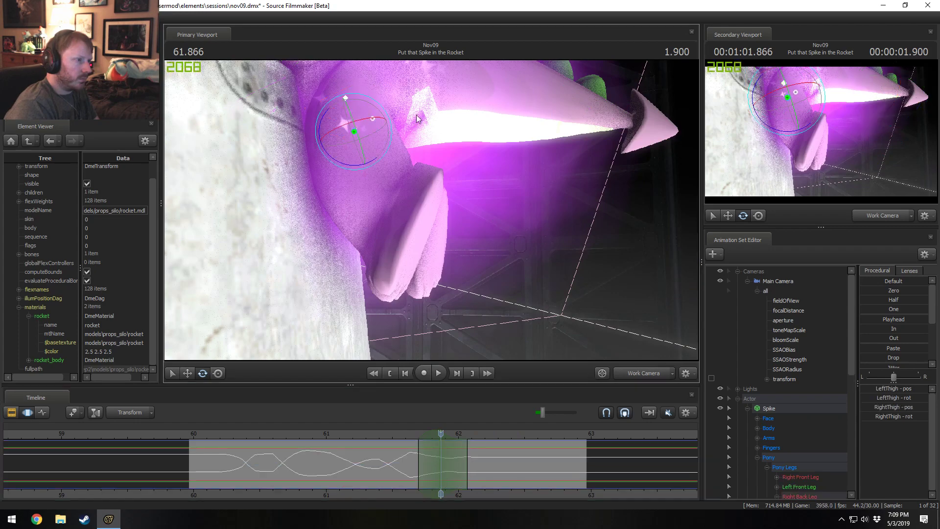
left_click_drag(352, 132, 414, 127)
key("w")
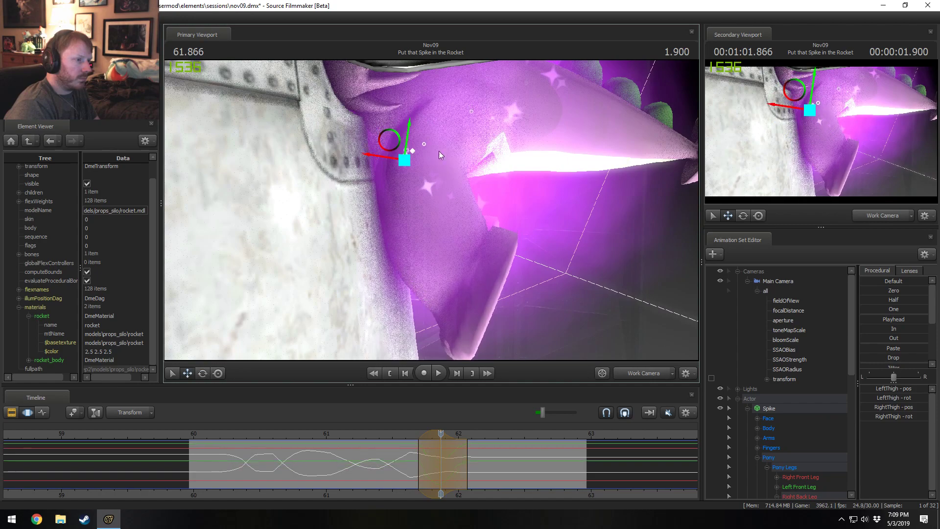
Replay the thigh motion from about 61.6 seconds and shorten the end of its time selection slightly.
left_click(409, 437)
key("space")
key("space")
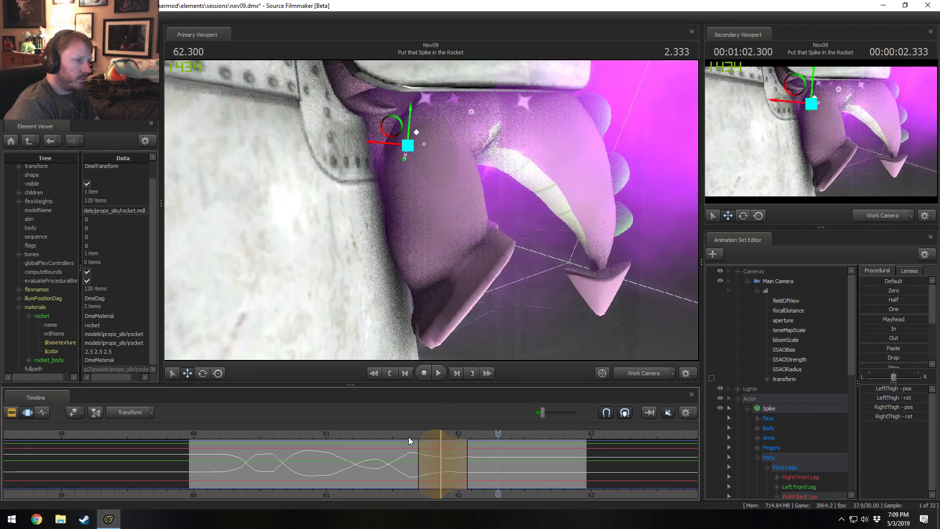
key("shift")
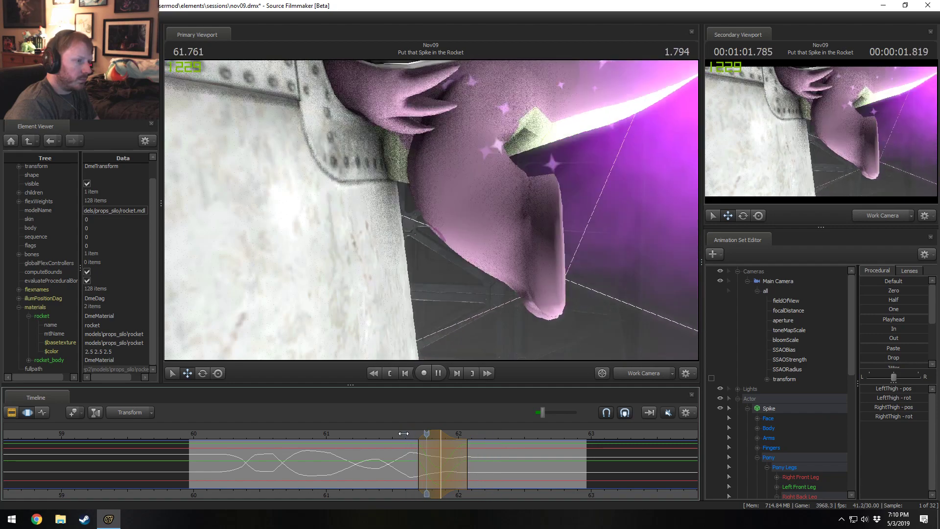
left_click_drag(474, 451, 469, 454)
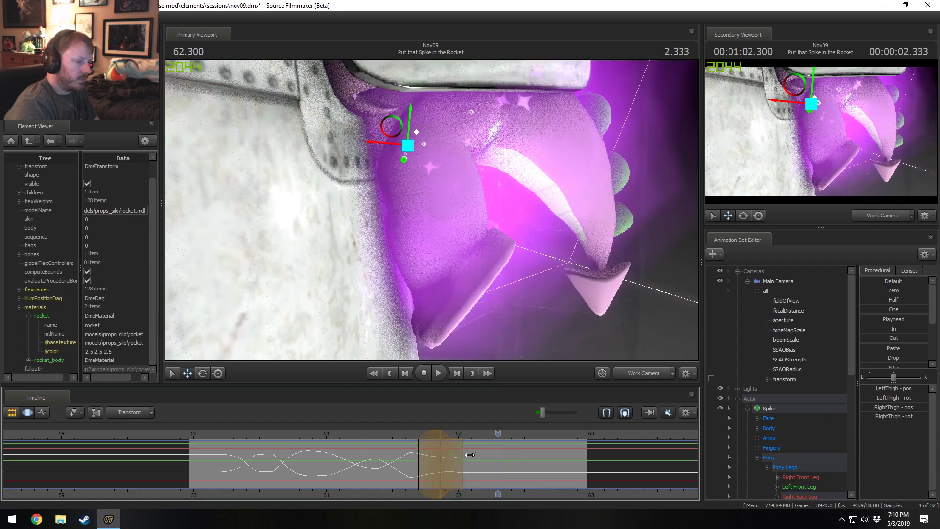
left_click(406, 435)
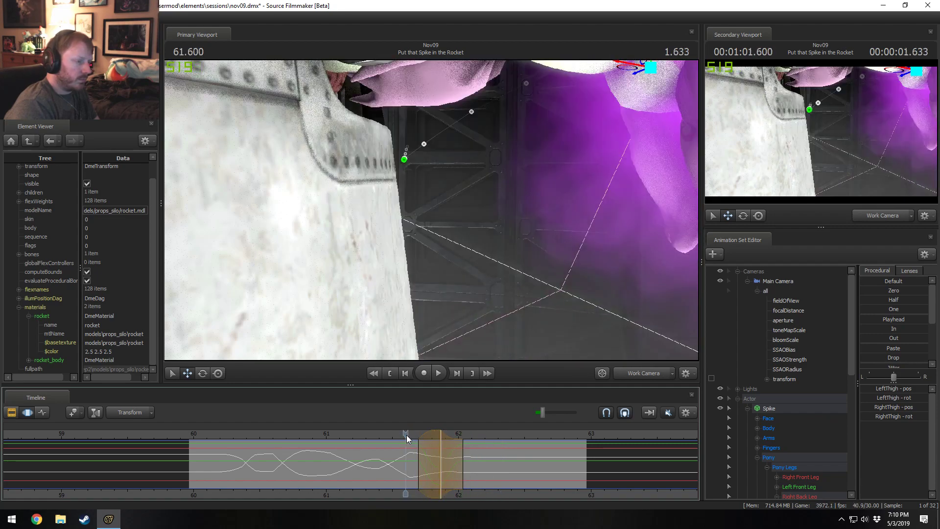
Center the time selection on 61.83 seconds, move Spike's LeftLeg1 and RightLeg1 slightly downward, and replay the motion.
left_click(436, 460)
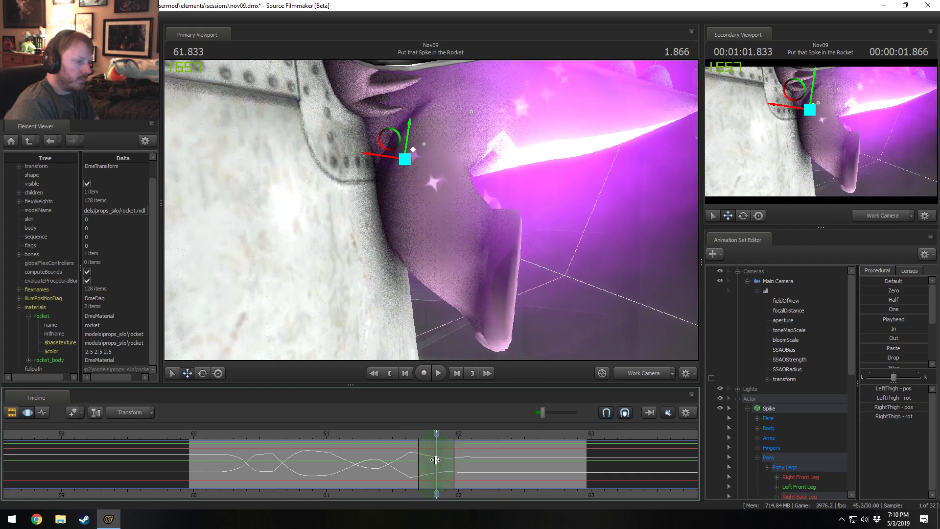
left_click(417, 202)
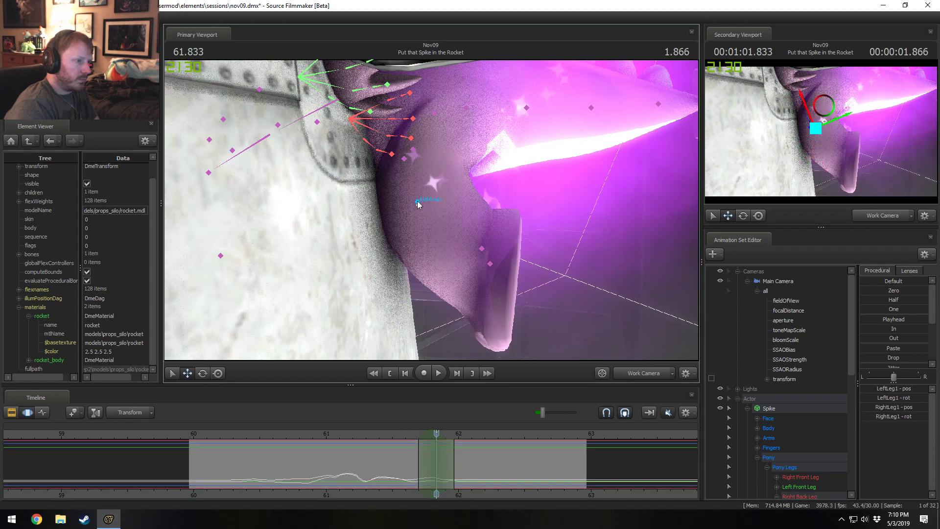
left_click_drag(408, 179, 409, 184)
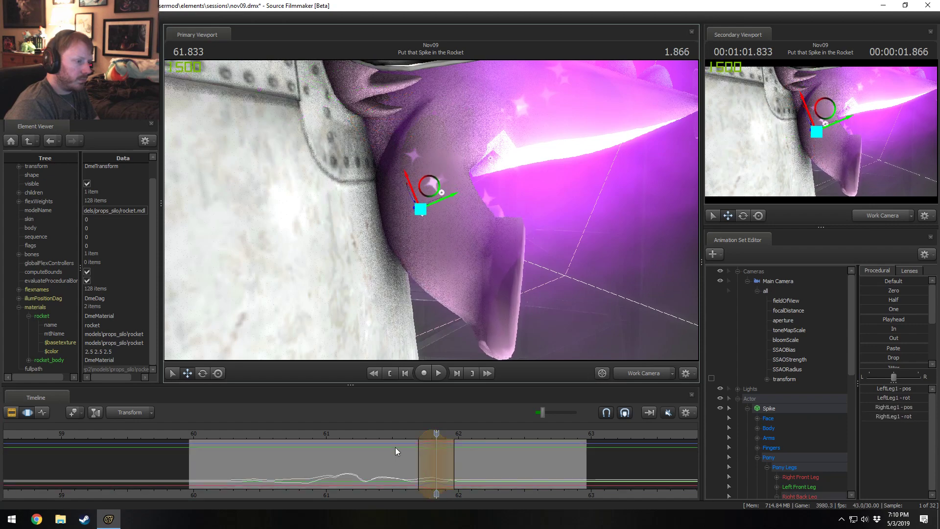
left_click(400, 432)
key("space")
key("space")
Shift the lower-leg adjustment's time selection to about 61.8 seconds and replay it through the Main Camera and Work Camera.
left_click(639, 376)
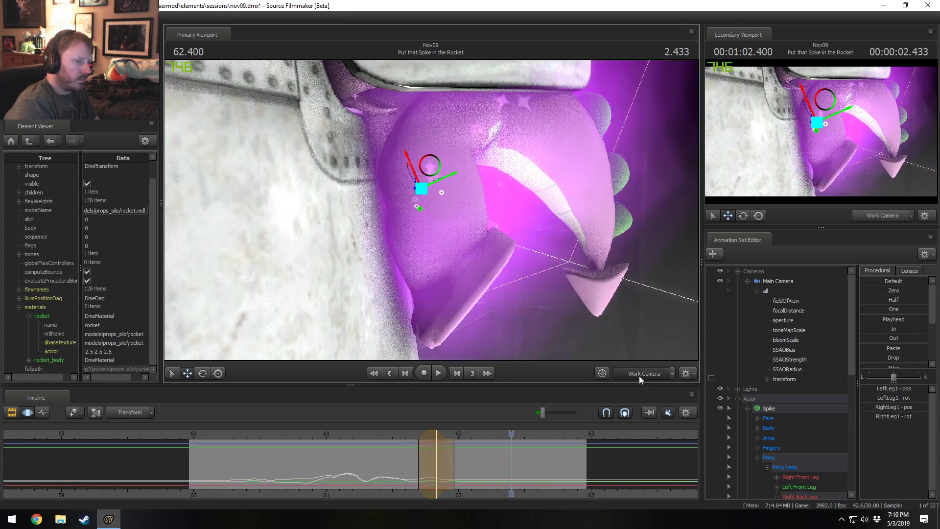
left_click(639, 375)
left_click_drag(429, 435, 425, 435)
left_click(411, 433)
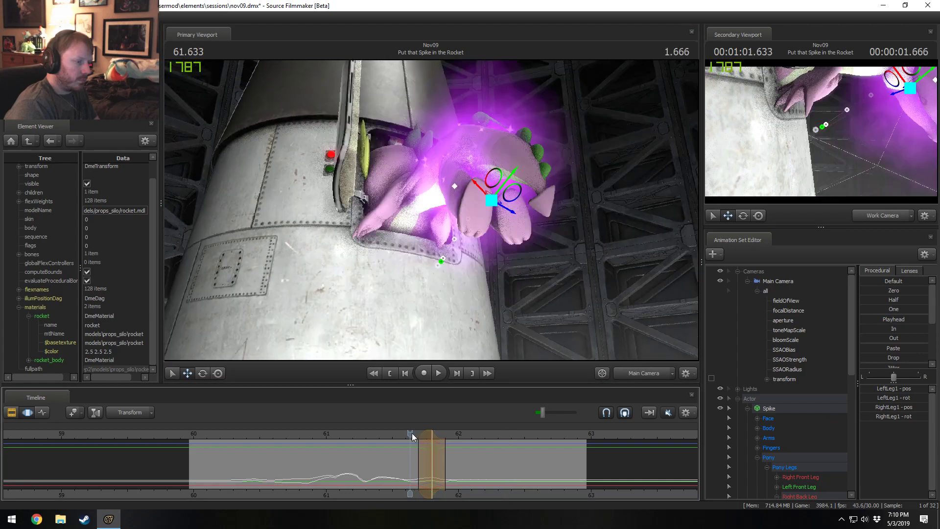
key("space")
key("space")
left_click(388, 435)
key("space")
key("space")
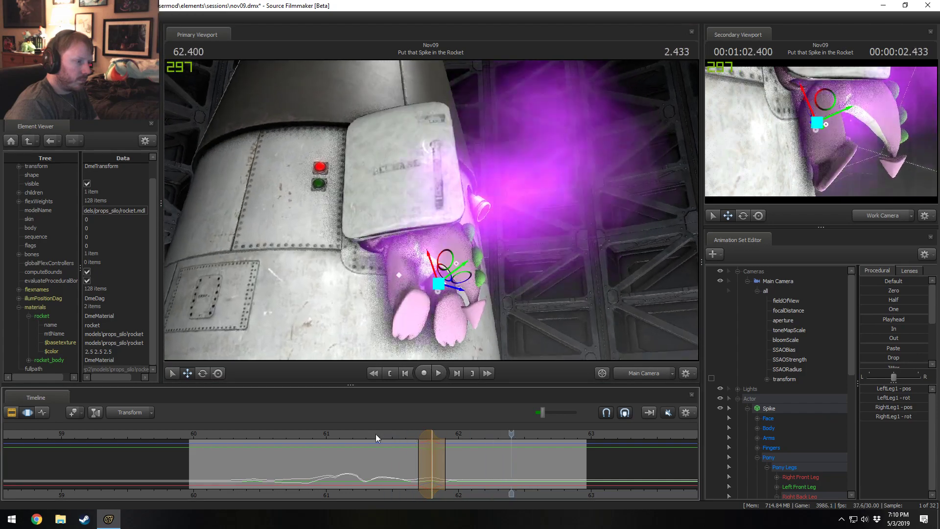
left_click(362, 434)
left_click(650, 375)
key("space")
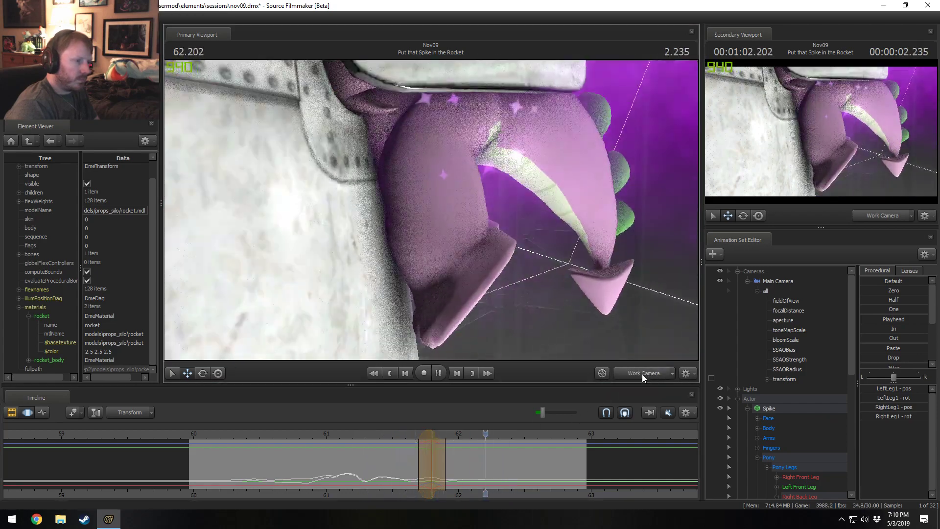
Nudge LeftLeg1 and RightLeg1 around 62.03 seconds and shift that edit's time selection slightly earlier while replaying the motion.
key("shift")
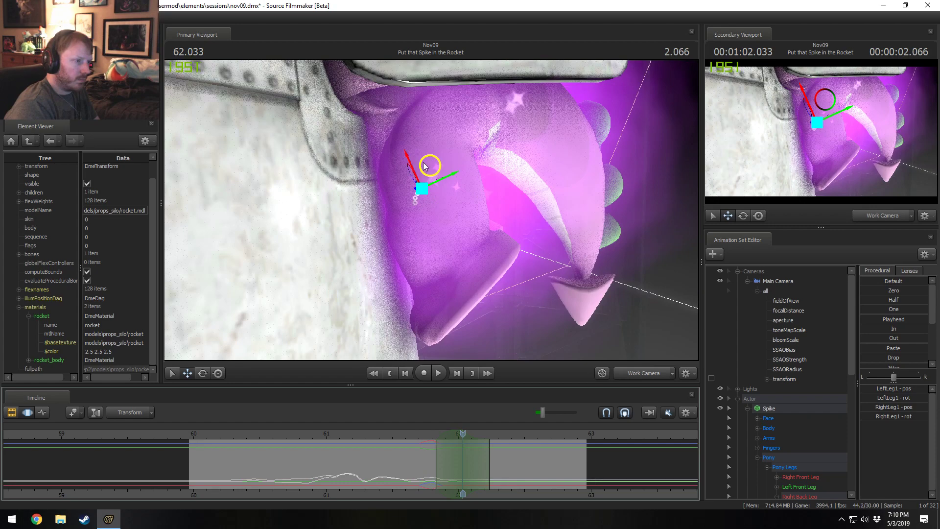
left_click_drag(424, 166, 425, 162)
key("space")
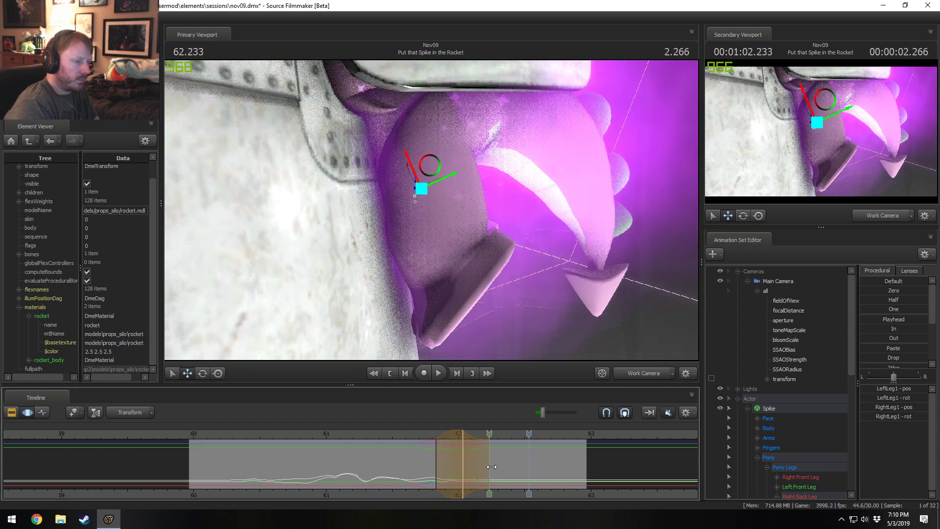
key("space")
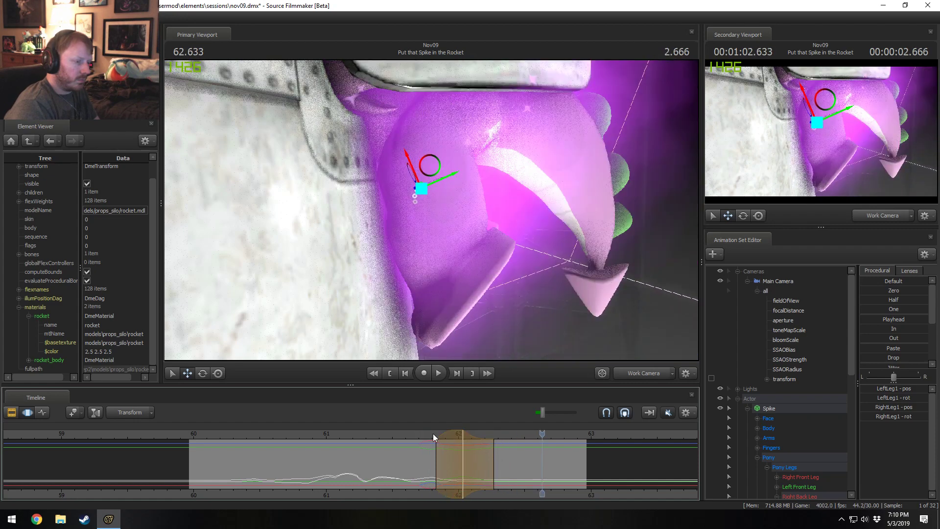
key("space")
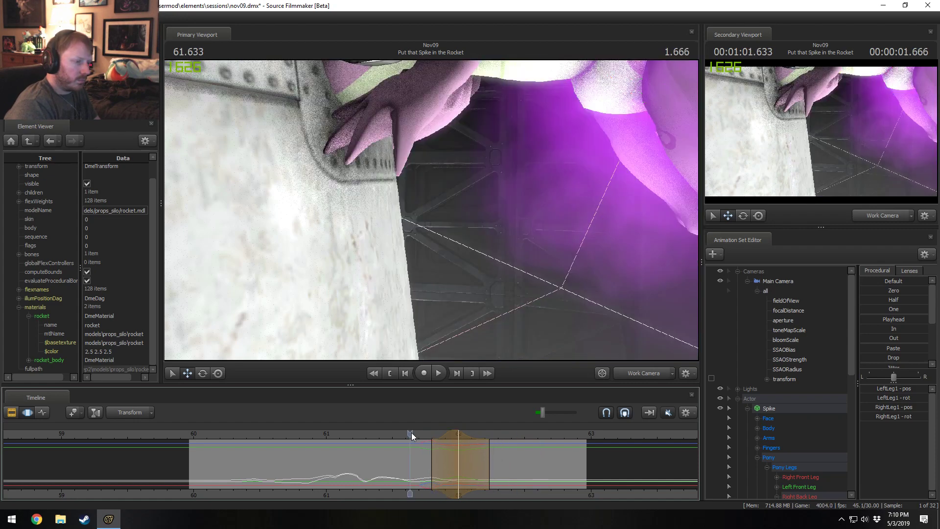
key("space")
Replay the hatch entry from about 61.6 seconds through the Main Camera, and return to the Work Camera and Clip Editor.
left_click(657, 376)
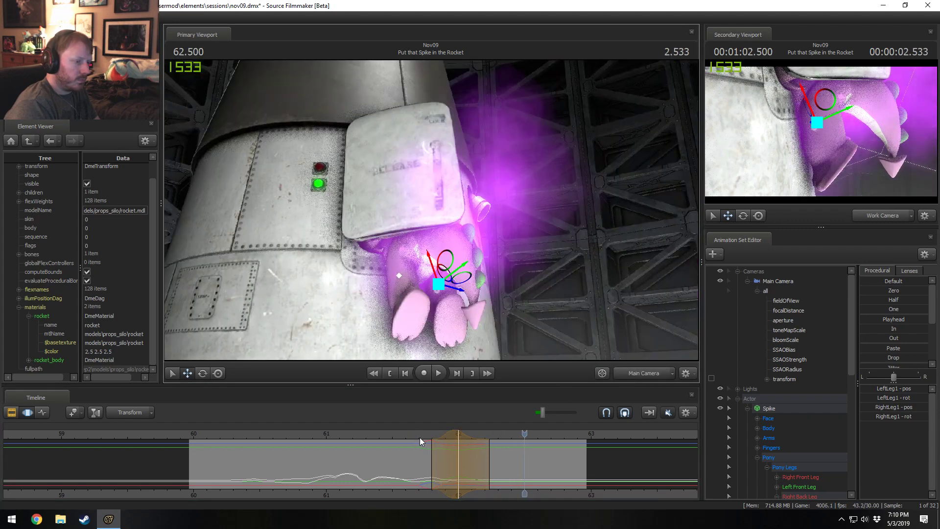
mouse_move(418, 437)
left_mouse_down()
mouse_move(485, 435)
mouse_move(414, 434)
left_mouse_up()
key("space")
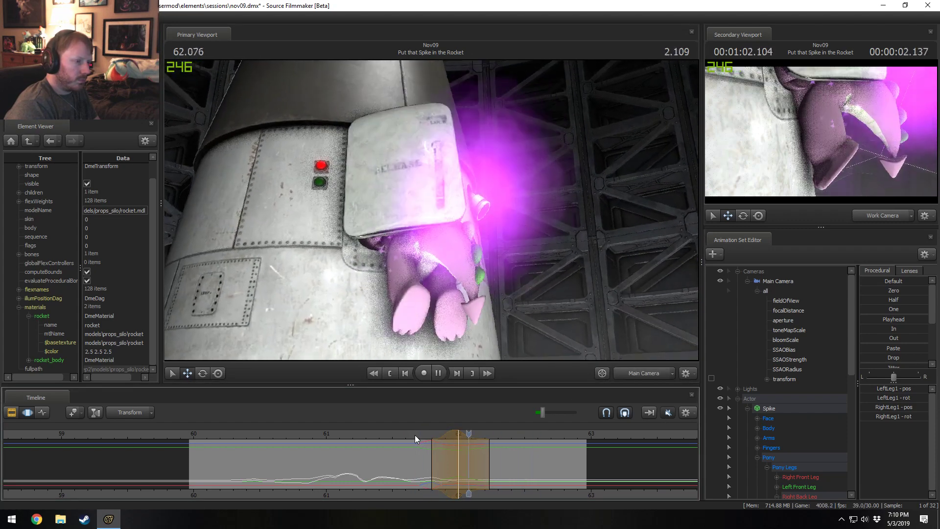
left_click(653, 376)
key("F2")
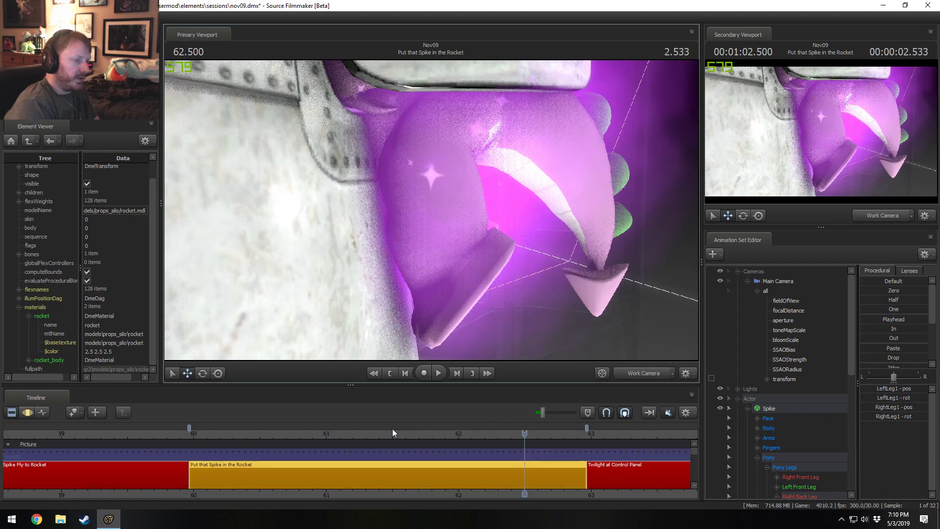
Replay Put that Spike in the Rocket from about 61 seconds through the Work Camera, framing the hatch from farther back.
left_click(345, 433)
key("space")
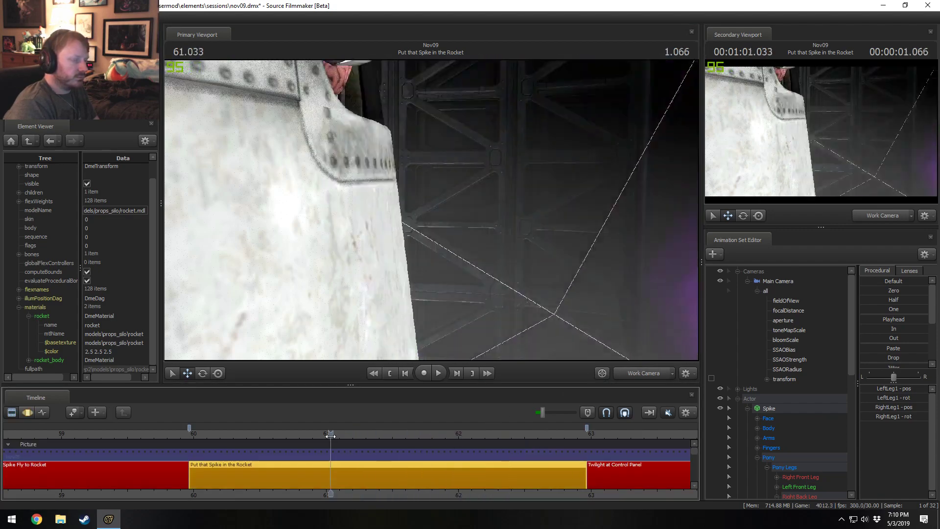
key("space")
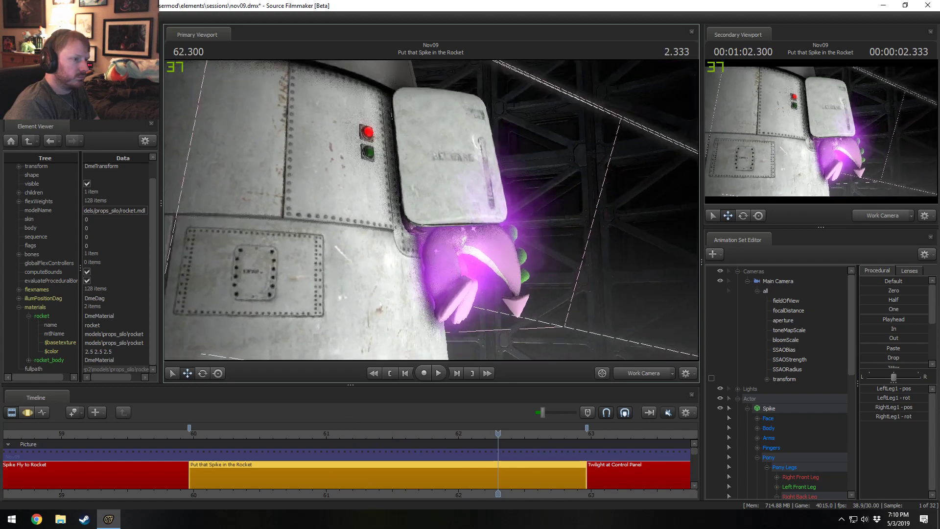
left_click_drag(442, 263, 454, 258)
key("space")
key("space")
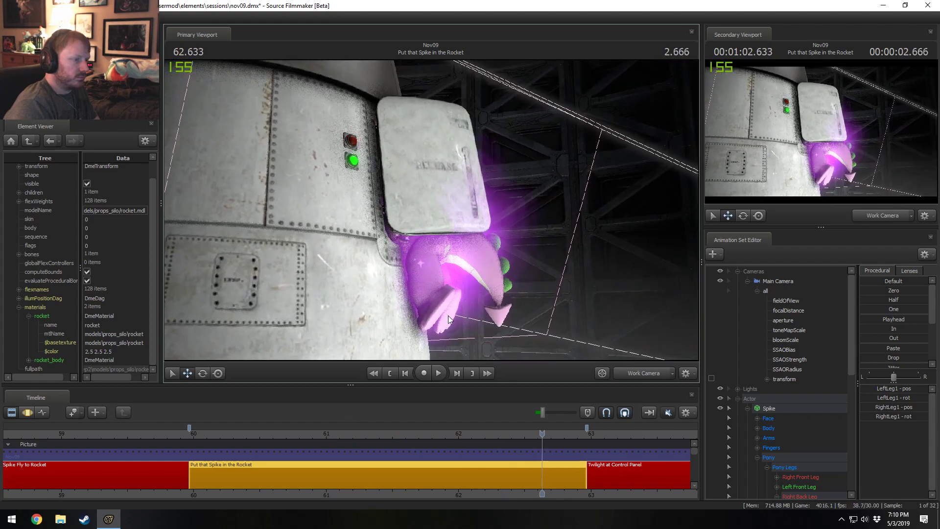
Replay the hatch closing on Spike through the Main Camera from about 61.5 seconds.
left_click(638, 370)
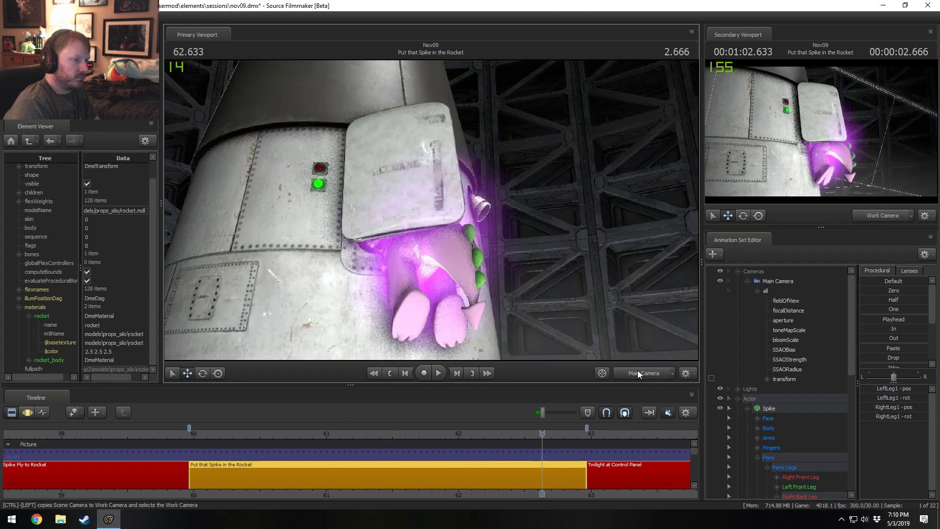
key("space")
key("space")
left_click(395, 431)
key("space")
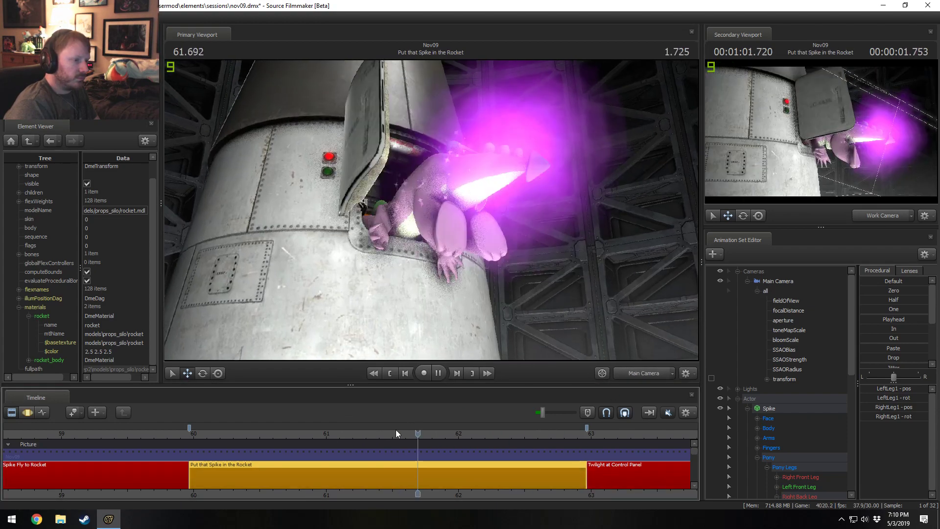
key("space")
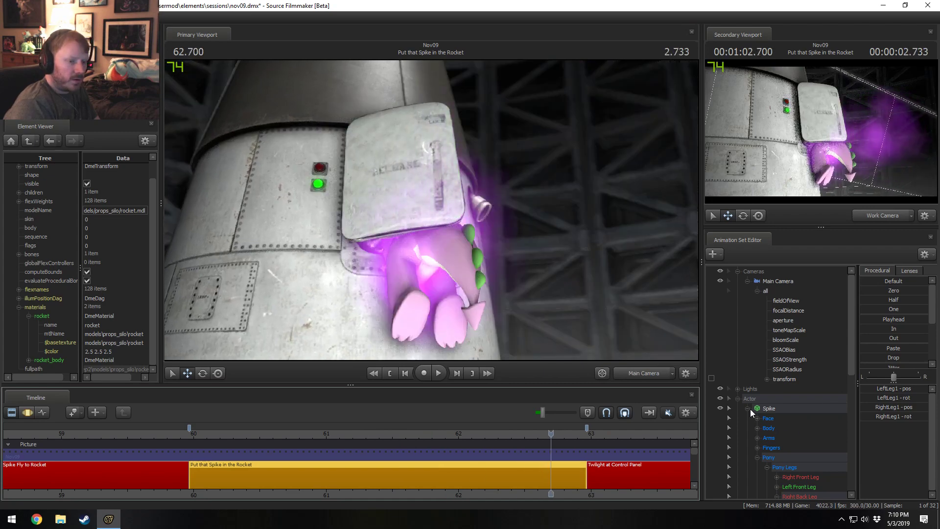
Check the Magic Aura particle system's start, emission and lifetime settings, and scrub to 62.1 seconds.
left_click(748, 409)
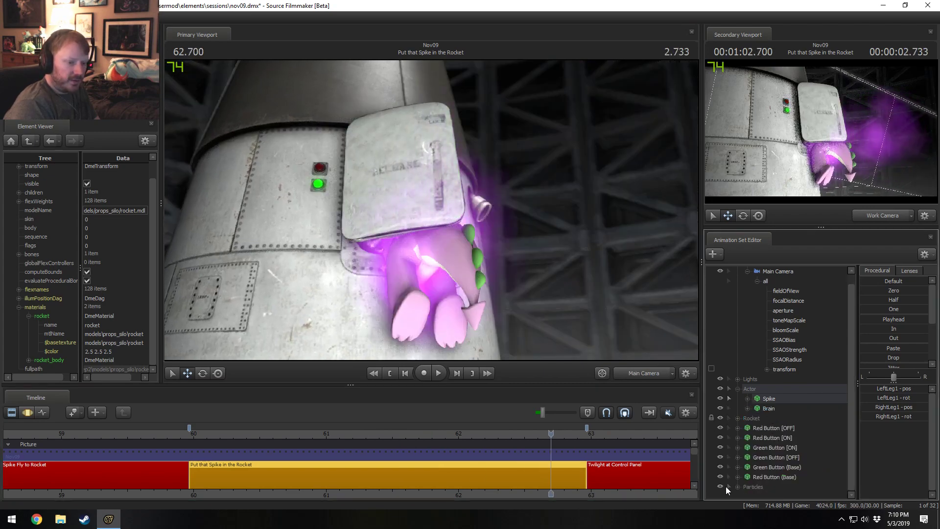
left_click(735, 486)
scroll(775, 468, "down", 1)
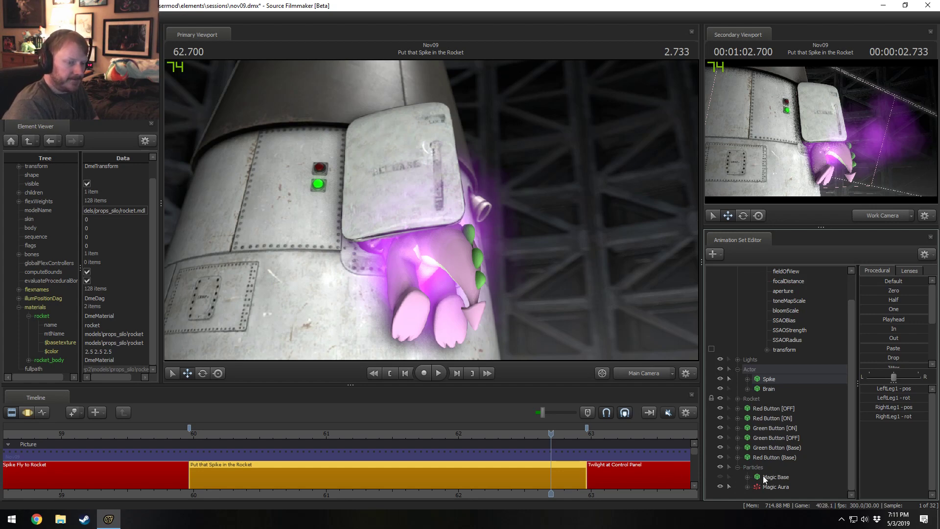
right_click(766, 478)
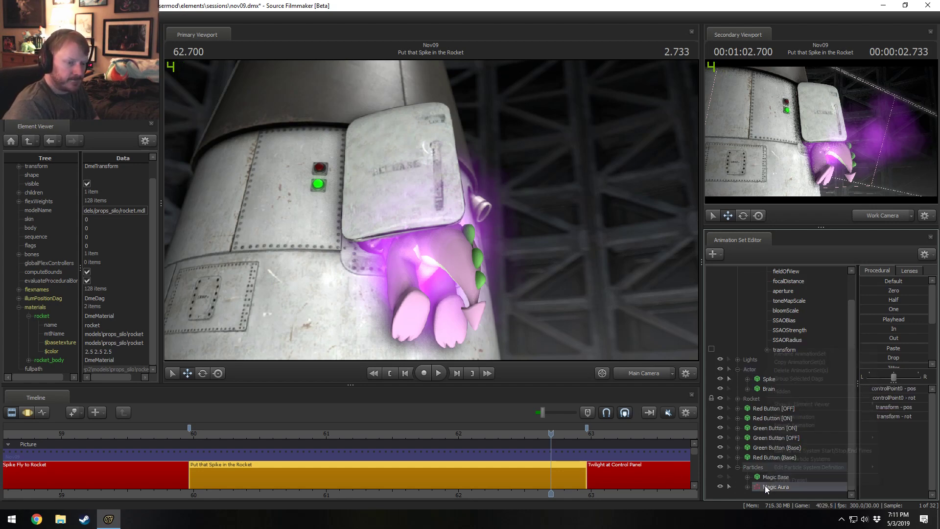
left_click(809, 451)
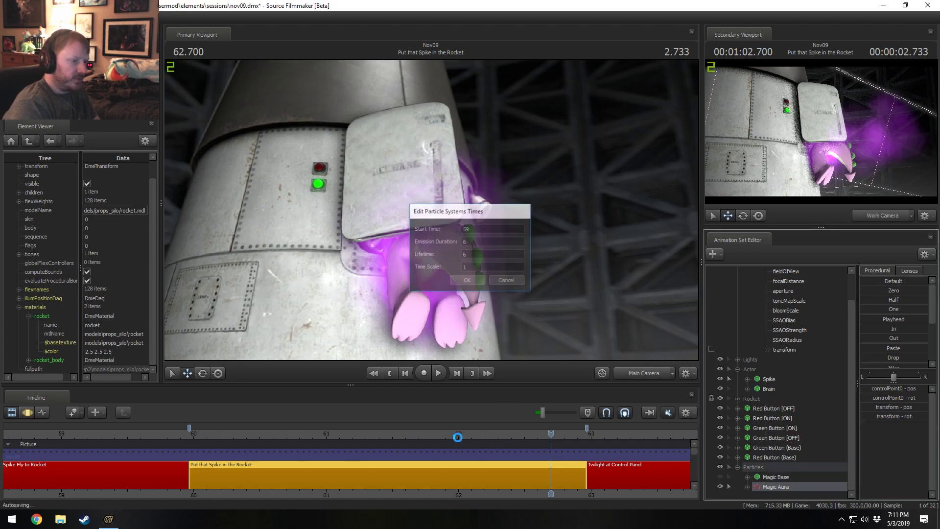
key("Return")
left_click_drag(450, 434, 472, 435)
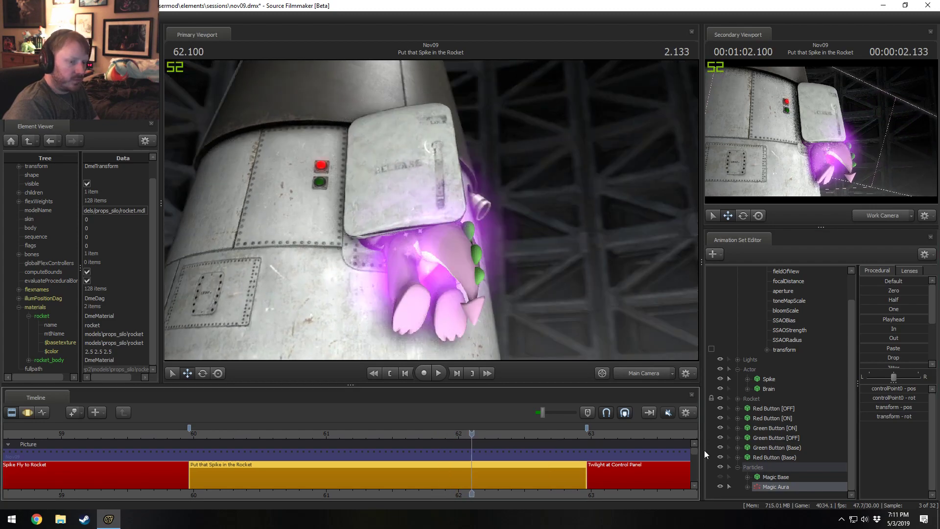
Set the Magic Aura particle system's emission duration and lifetime both to 3.
right_click(774, 487)
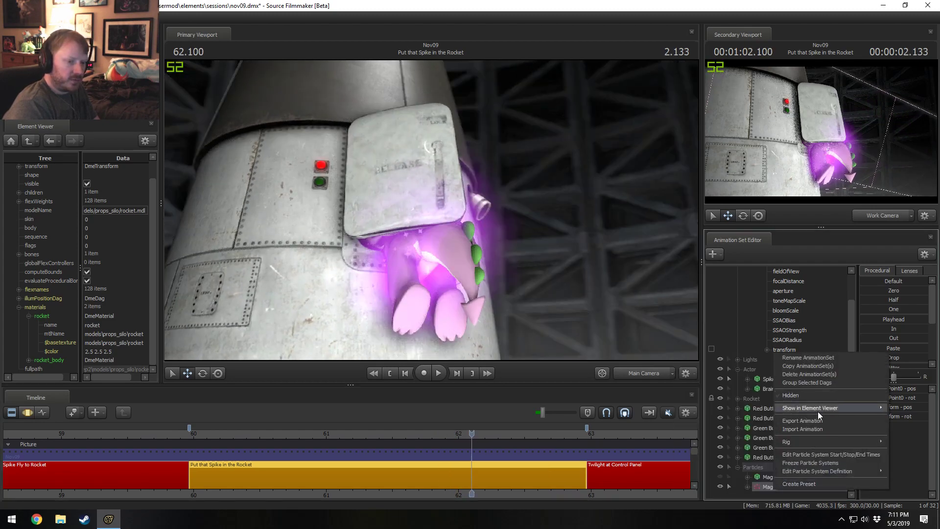
mouse_move(814, 409)
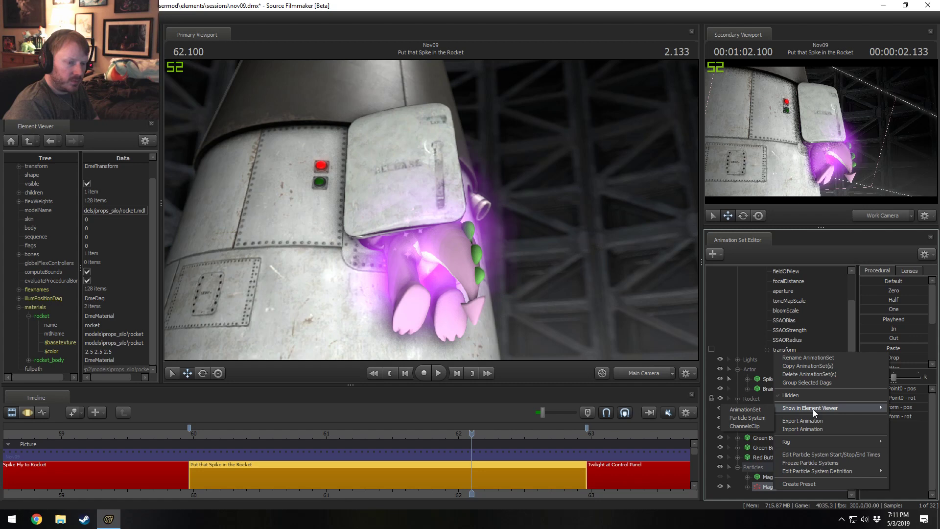
left_click(819, 454)
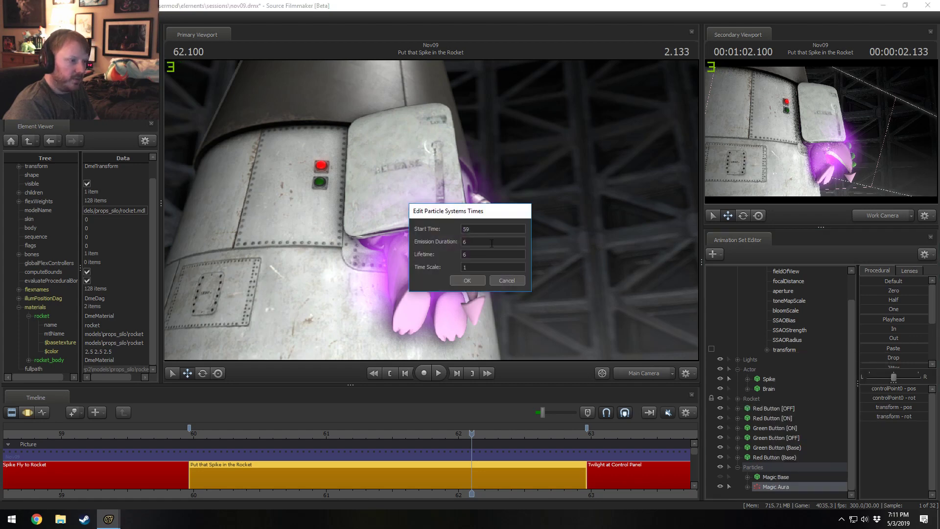
left_click_drag(484, 229, 411, 230)
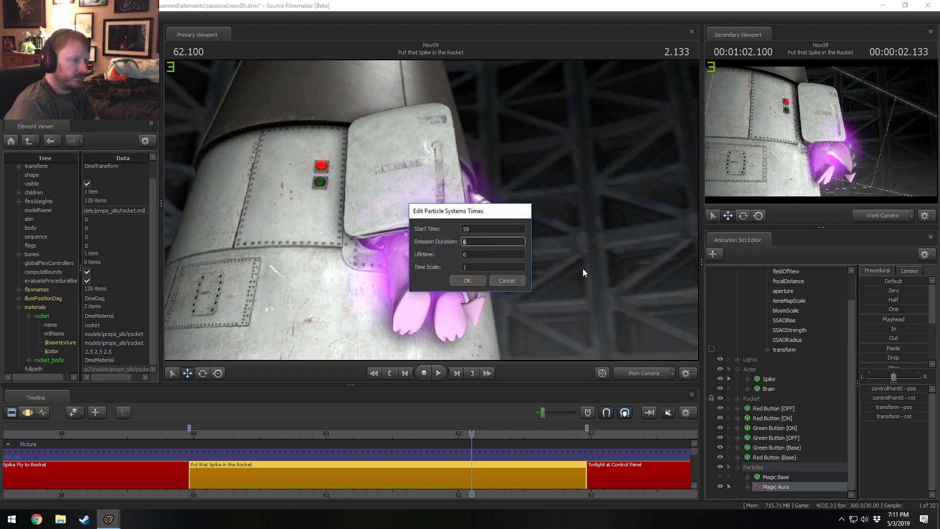
type("3")
key("Tab")
type("3")
left_click(465, 280)
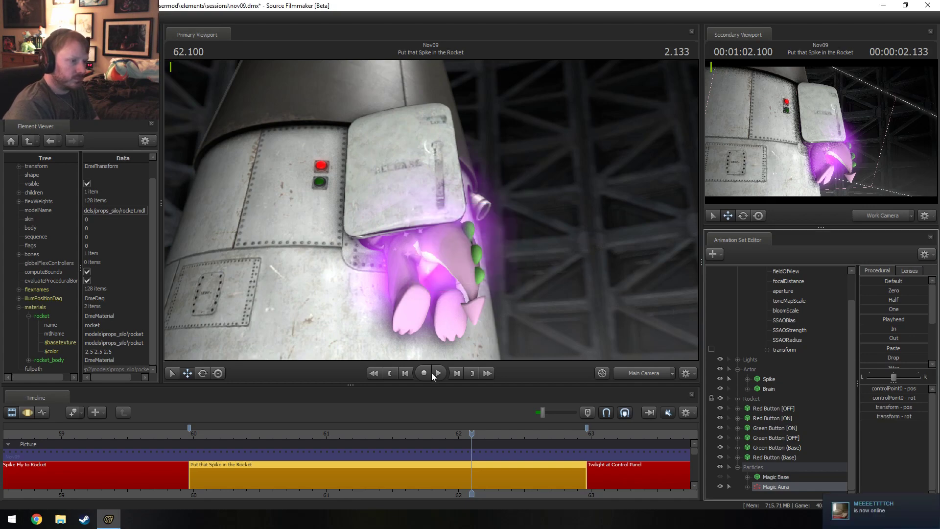
Review the aura around Spike up to 62 seconds and recheck Magic Aura's particle system times.
left_click(374, 433)
key("space")
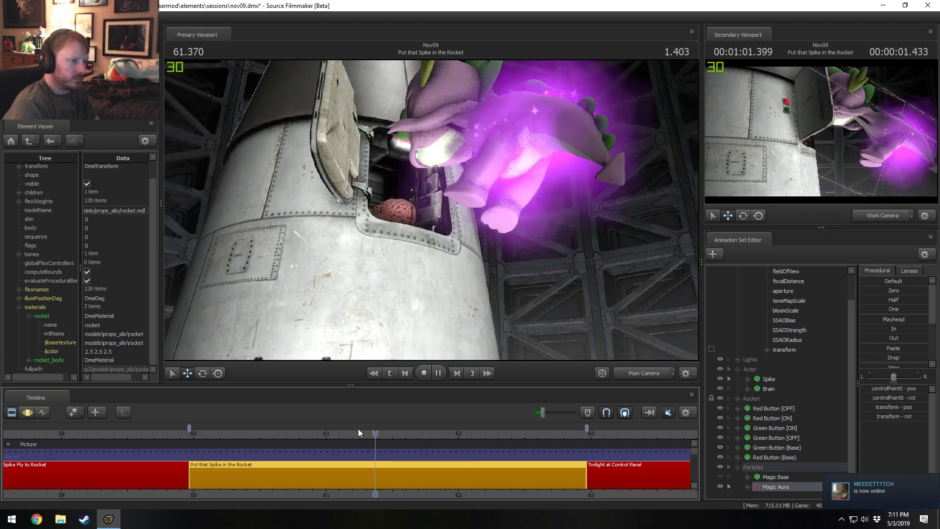
left_click(317, 433)
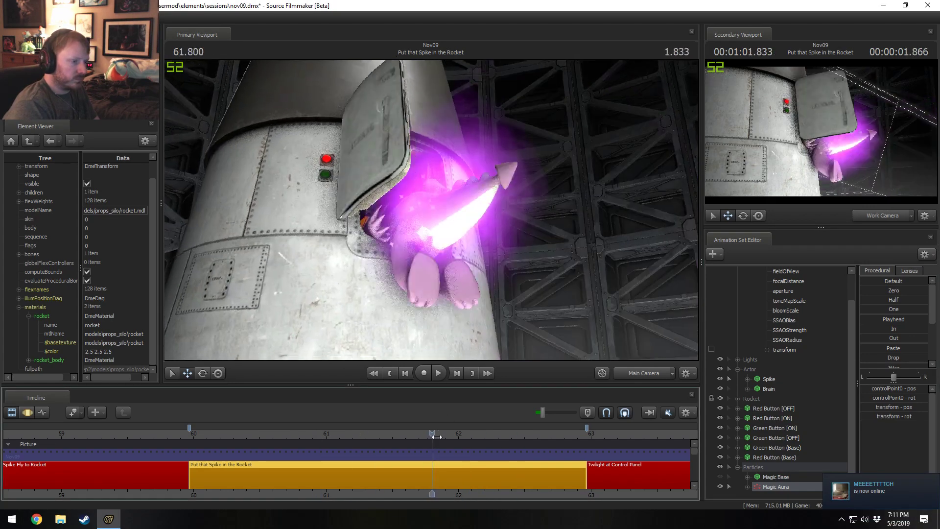
left_click(460, 449)
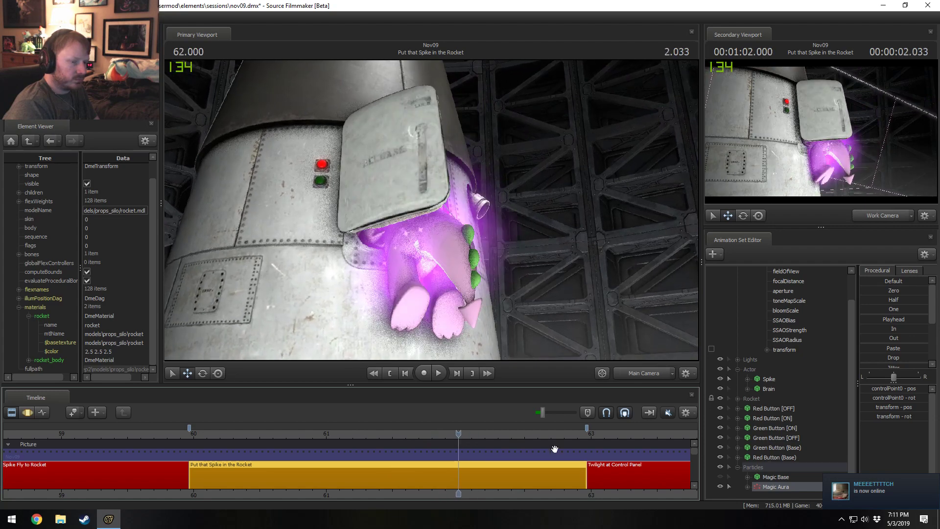
right_click(772, 486)
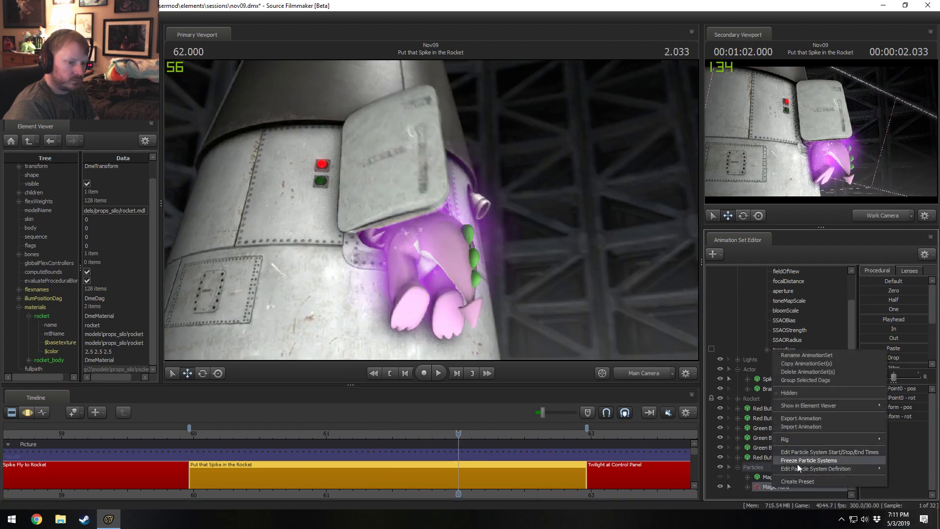
left_click(802, 452)
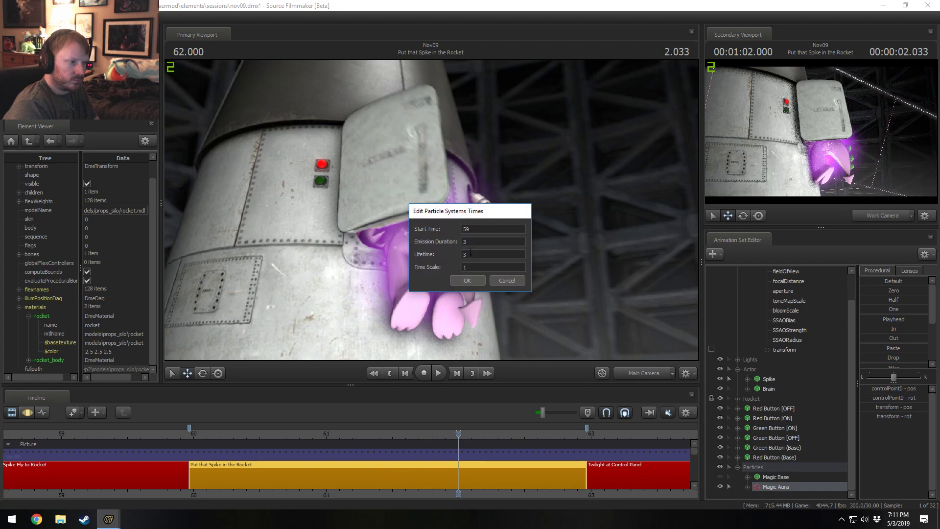
key("Return")
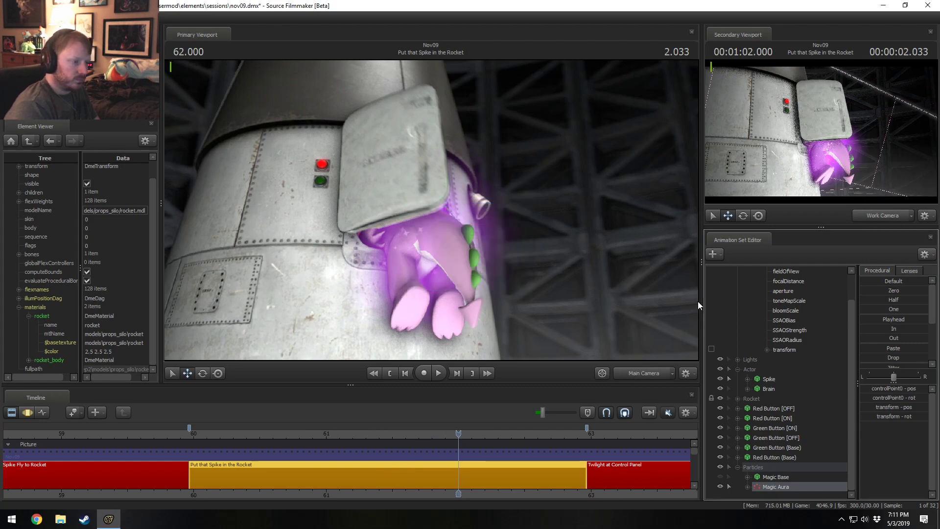
Replay Put that Spike in the Rocket into Twilight at Control Panel and review the cut between them on the wider timeline.
left_click_drag(440, 461, 274, 440)
key("space")
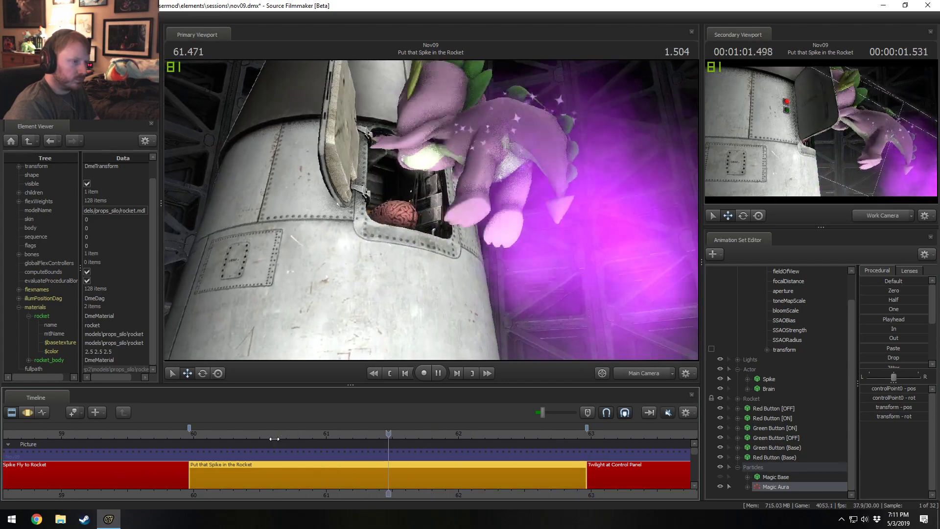
key("space")
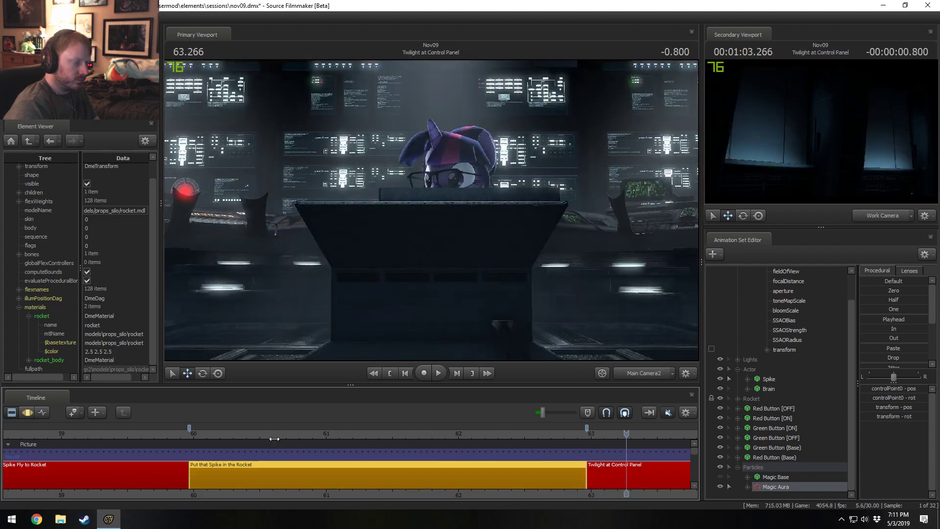
left_click_drag(436, 432, 601, 462)
scroll(414, 442, "down", 5)
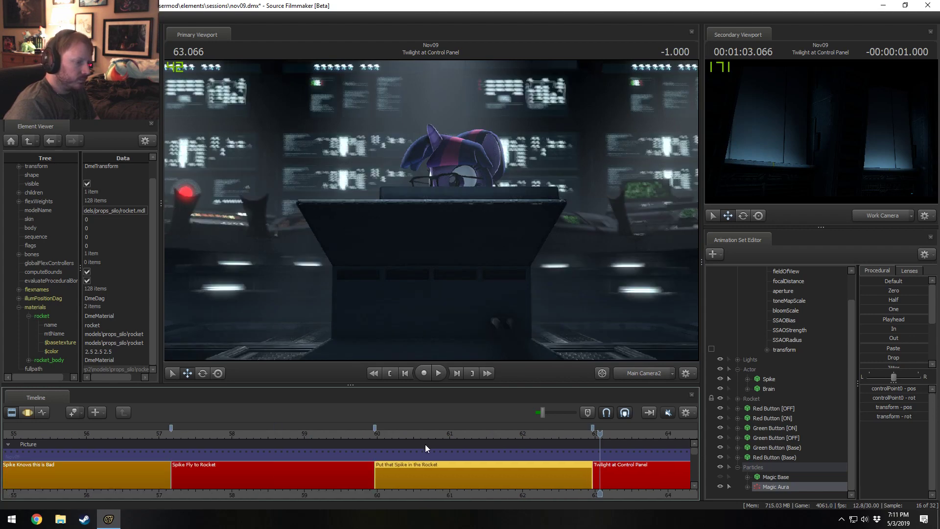
scroll(491, 474, "down", 3)
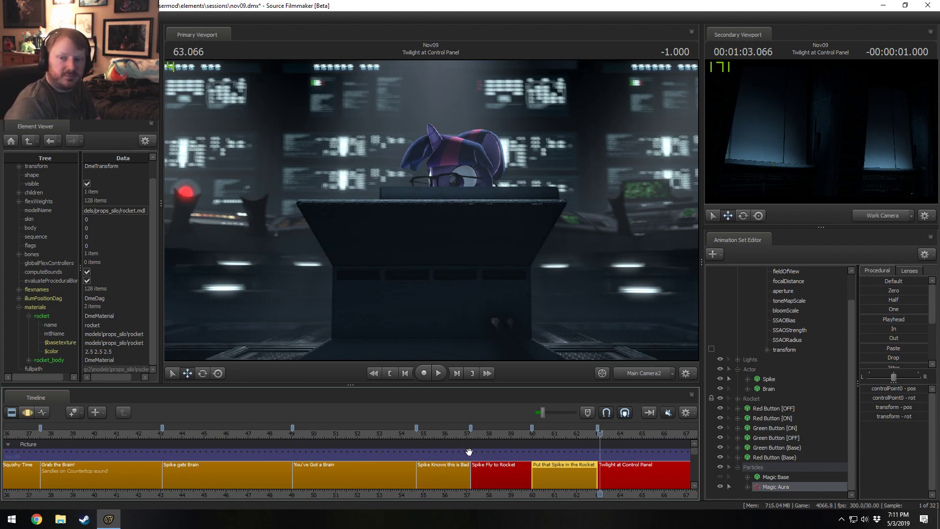
Scrub back to Spike Knows this is Bad, replay part of it, and select that shot.
left_click_drag(510, 436, 460, 435)
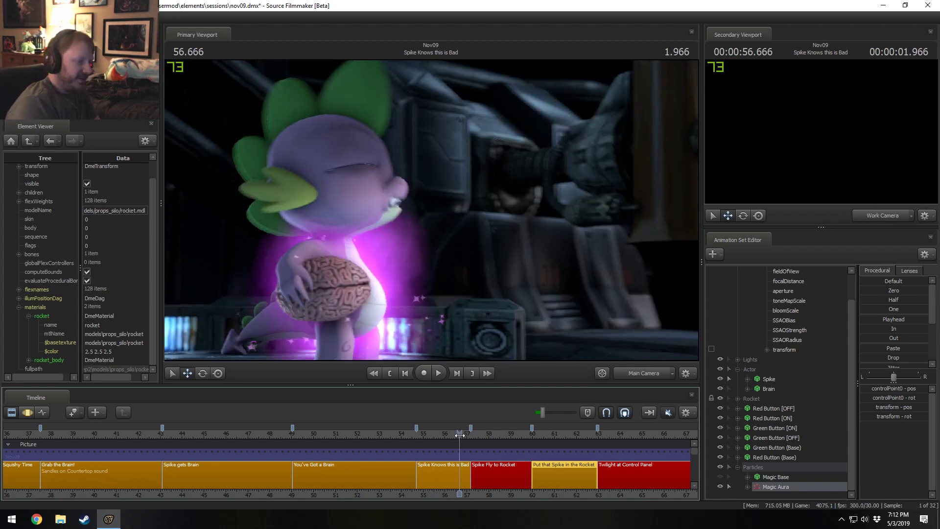
left_click_drag(459, 433, 428, 444)
key("space")
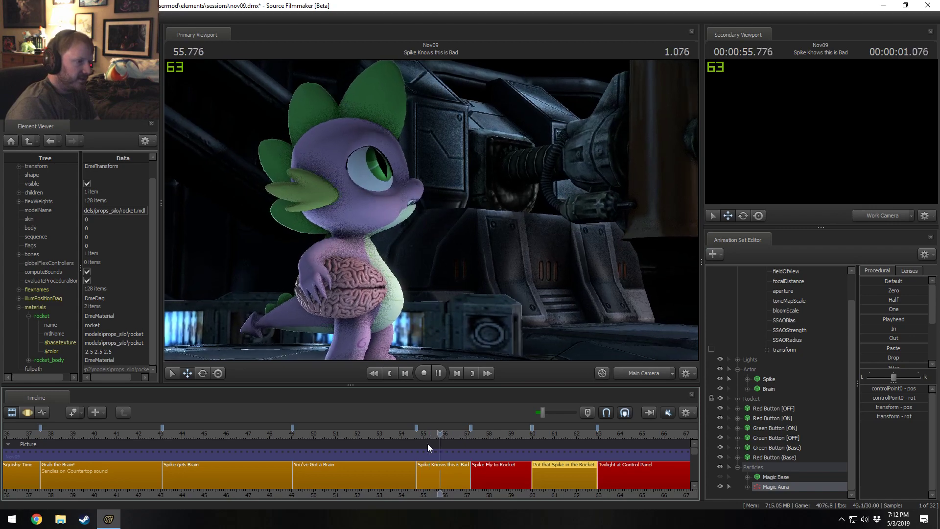
key("space")
left_click(459, 469)
scroll(463, 469, "up", 3)
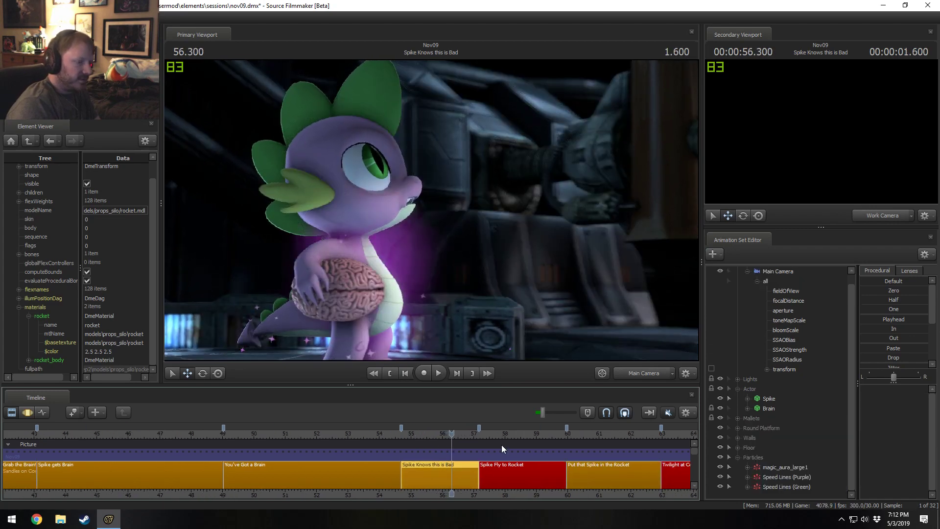
Replay Spike Fly to Rocket twice from near its start to examine Spike's flight toward the rocket.
left_click(486, 436)
key("space")
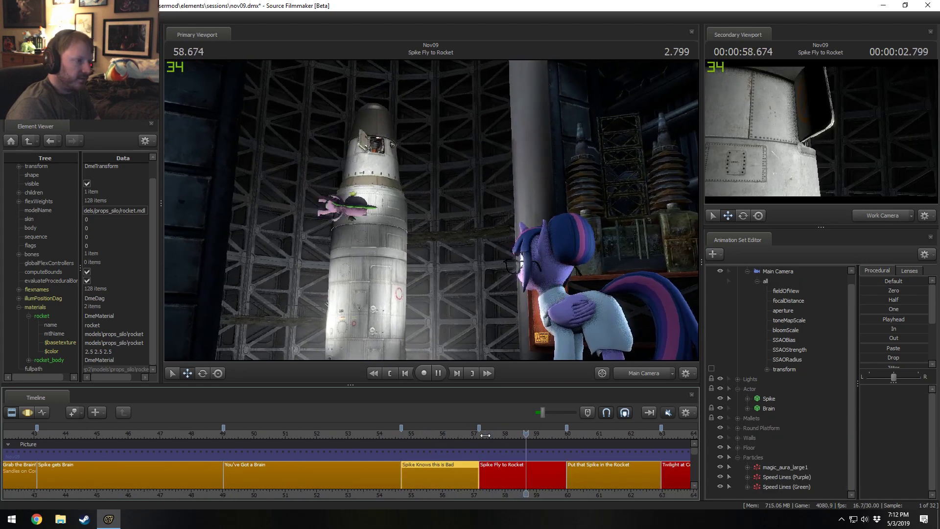
left_click(485, 435)
key("space")
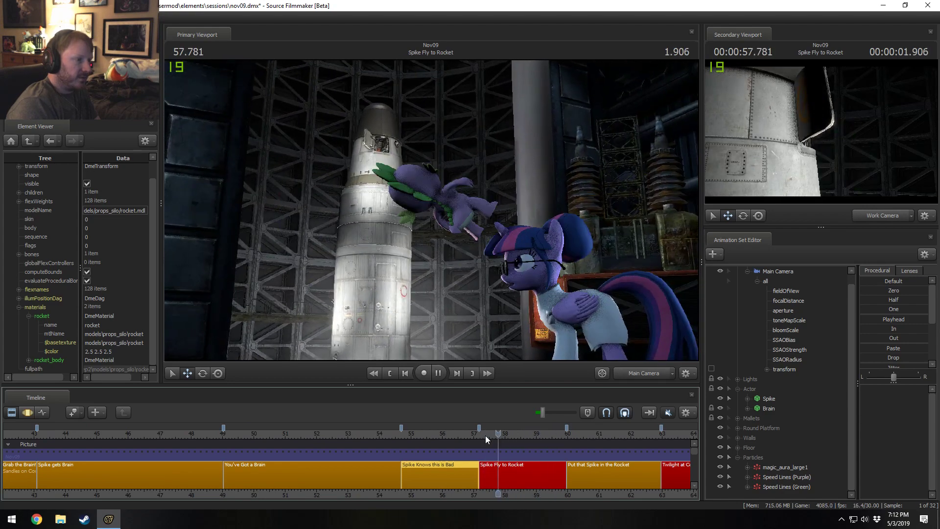
key("space")
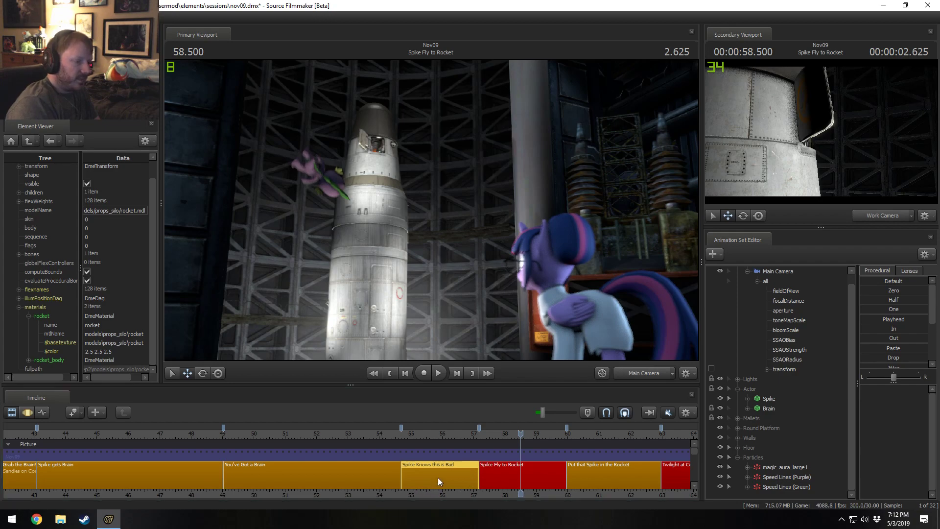
Open Spike Fly to Rocket in the Motion Editor and place the time selection at 57.8 seconds.
left_click(484, 479)
double_click(483, 479)
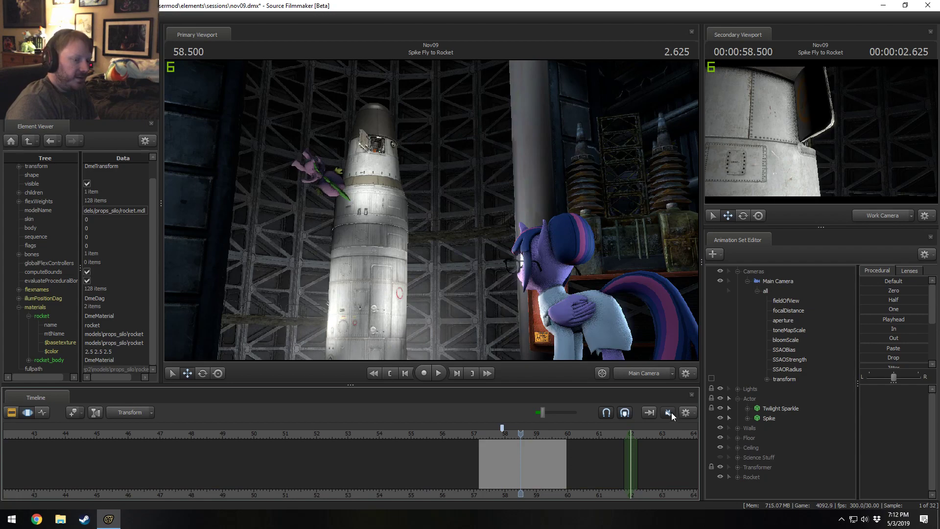
middle_click_drag(500, 487, 308, 478)
key("shift")
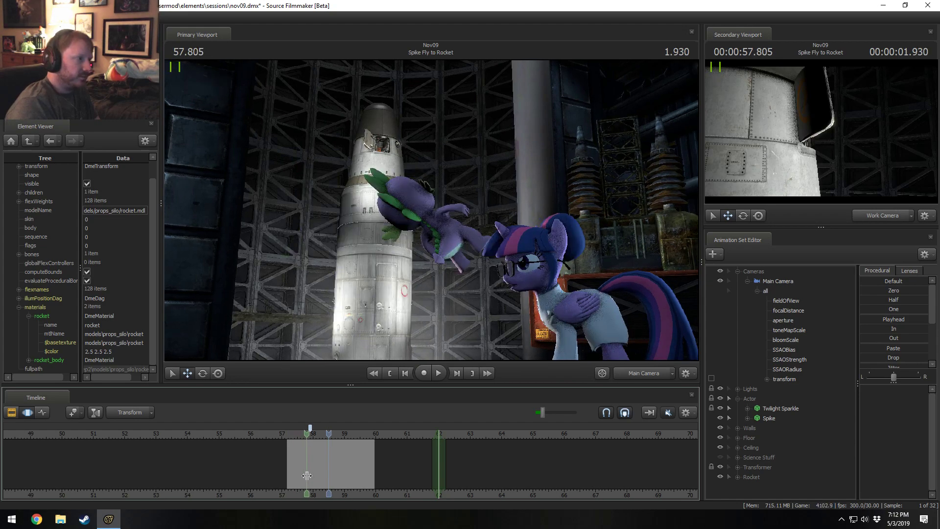
left_click(307, 475, "shift")
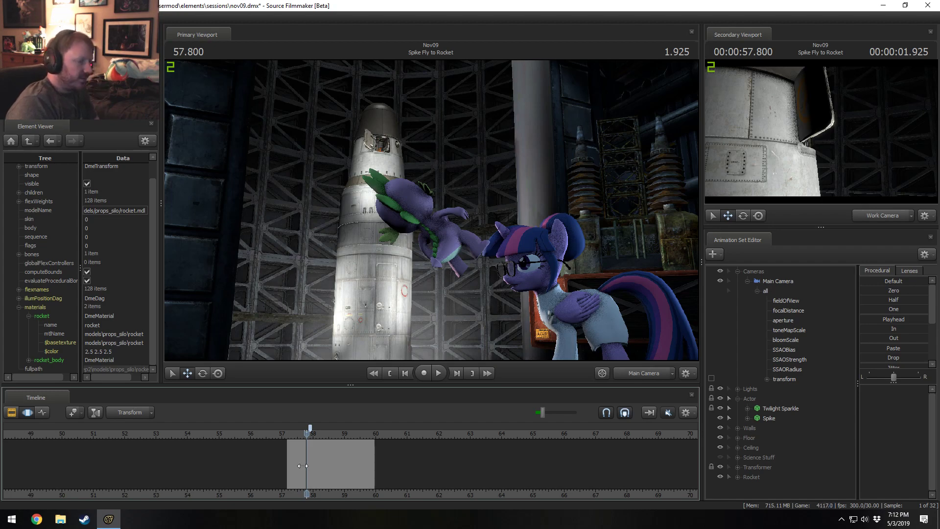
Return to the Clip Editor and replay the end of Spike Fly to Rocket into Put that Spike in the Rocket.
left_click_drag(303, 466, 308, 436)
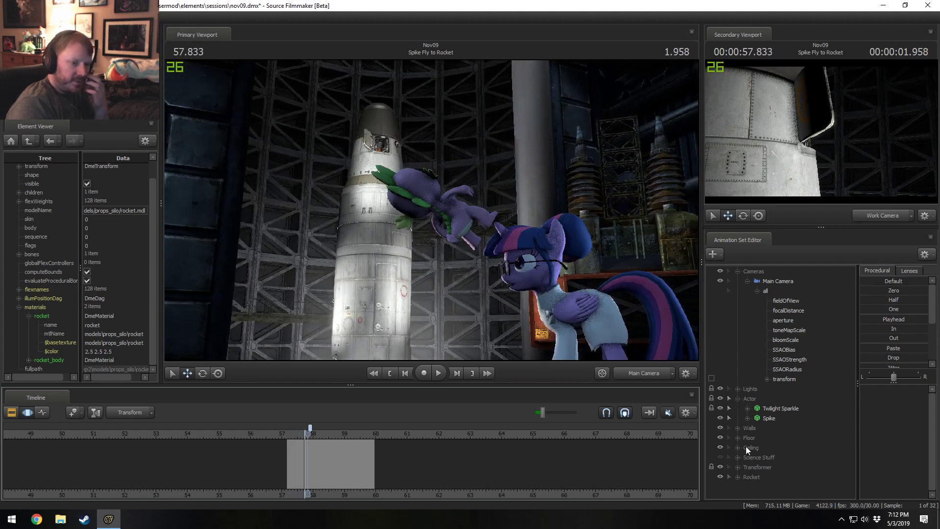
key("F2")
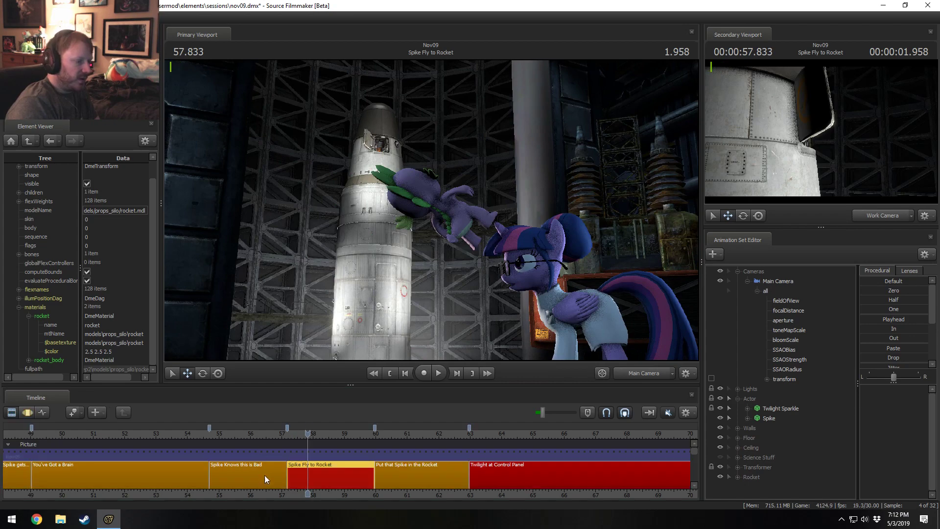
left_click_drag(323, 435, 355, 441)
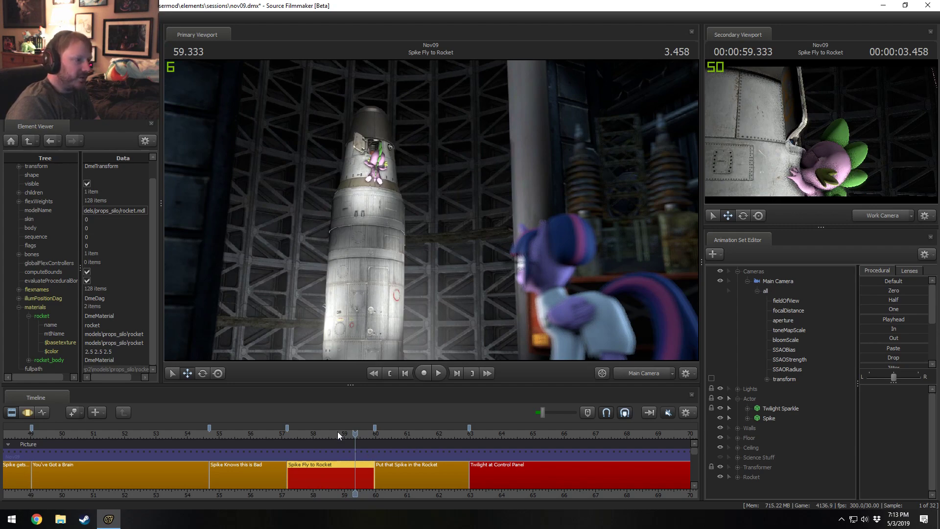
key("space")
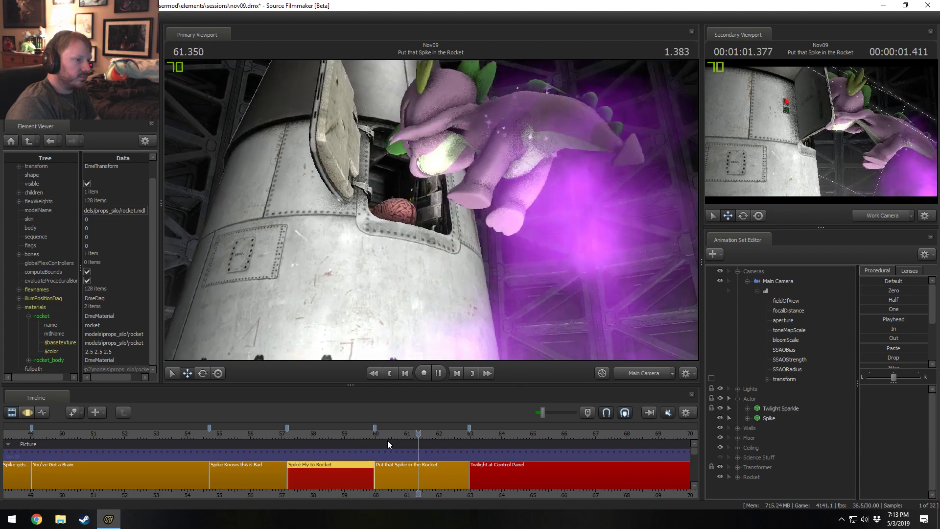
key("space")
Replay from the second half of Spike Fly to Rocket until Spike is in the rocket hatch, stopping near 62.3 seconds.
left_click(340, 435)
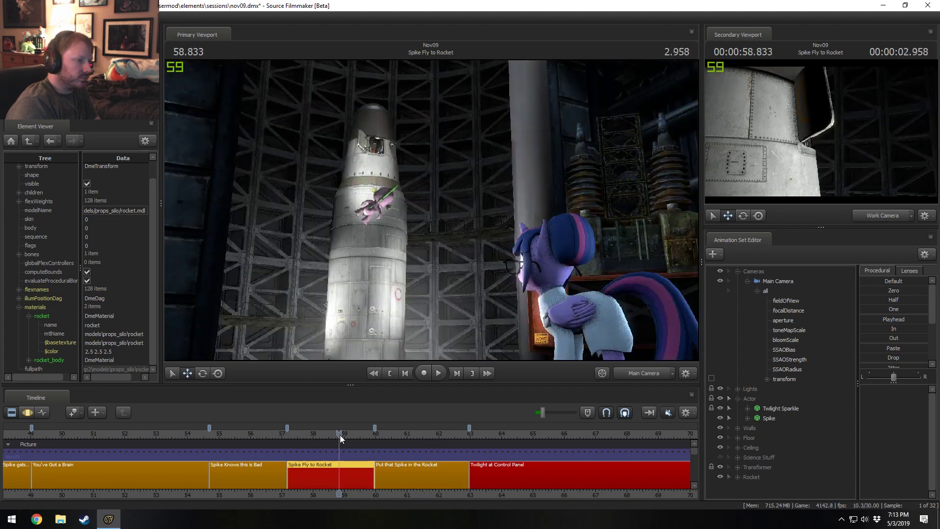
left_click(328, 433)
key("space")
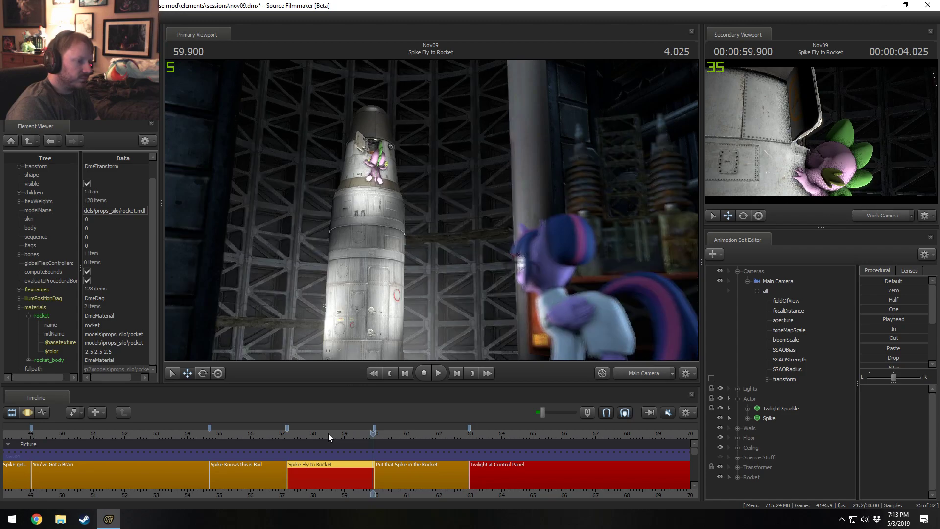
key("space")
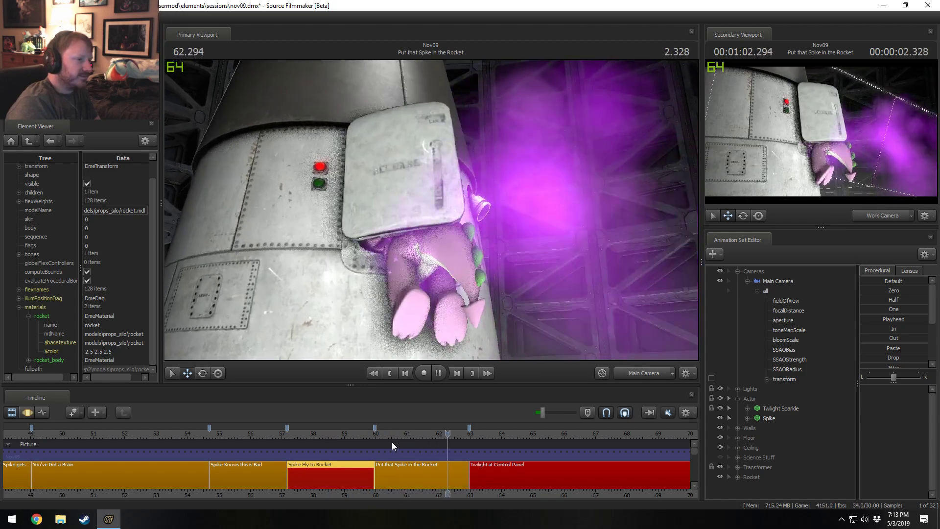
key("space")
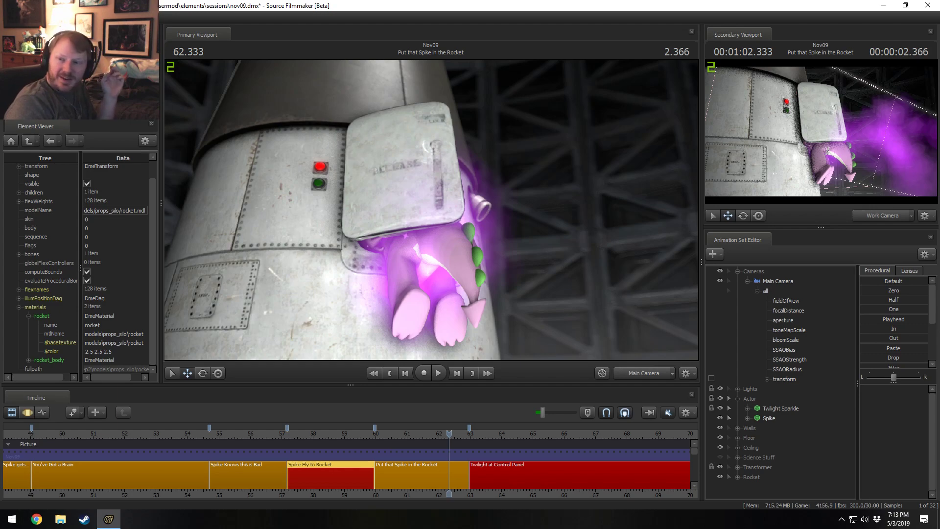
Switch to Chrome and enter a web search for "elon music" in a new tab.
left_click_drag(939, 244, 211, 125)
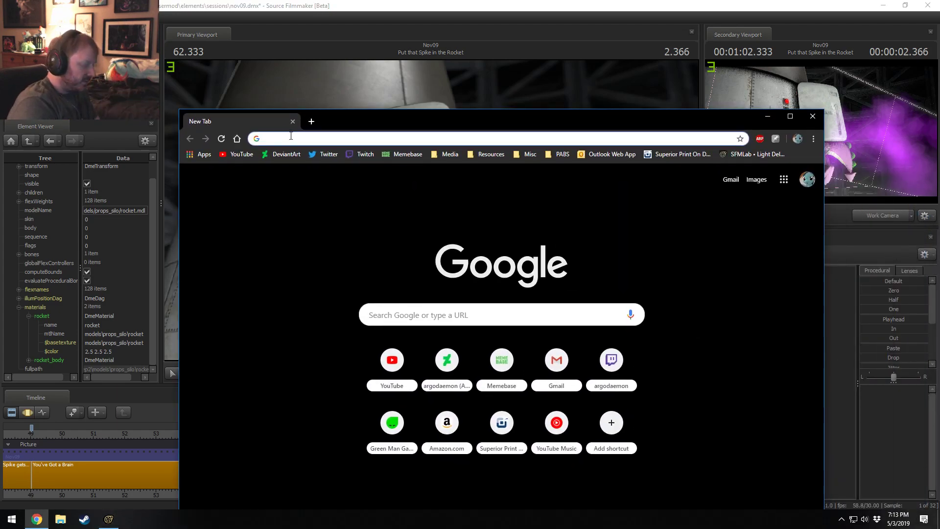
left_click(291, 138)
type("elon music")
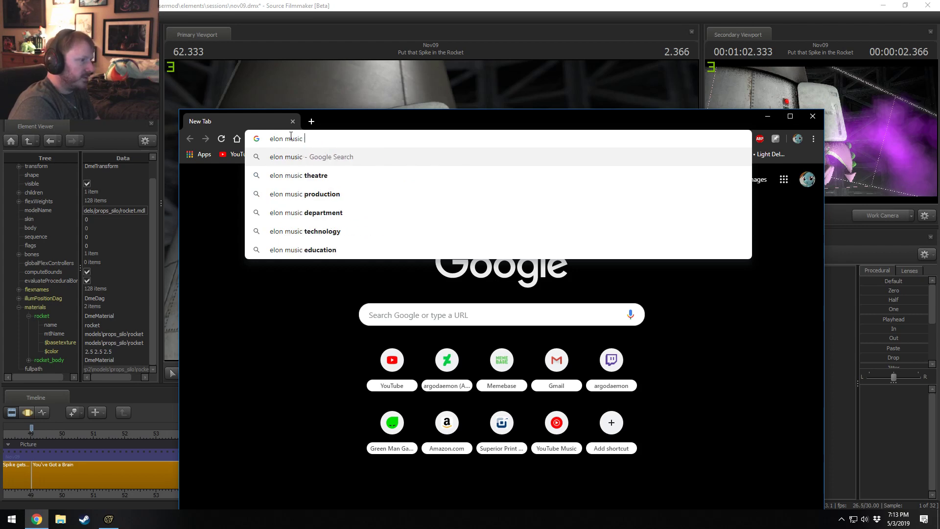
Search the web for "elon musk rocket".
key("BackSpace")
key("BackSpace")
key("BackSpace")
type("k rocket")
key("Return")
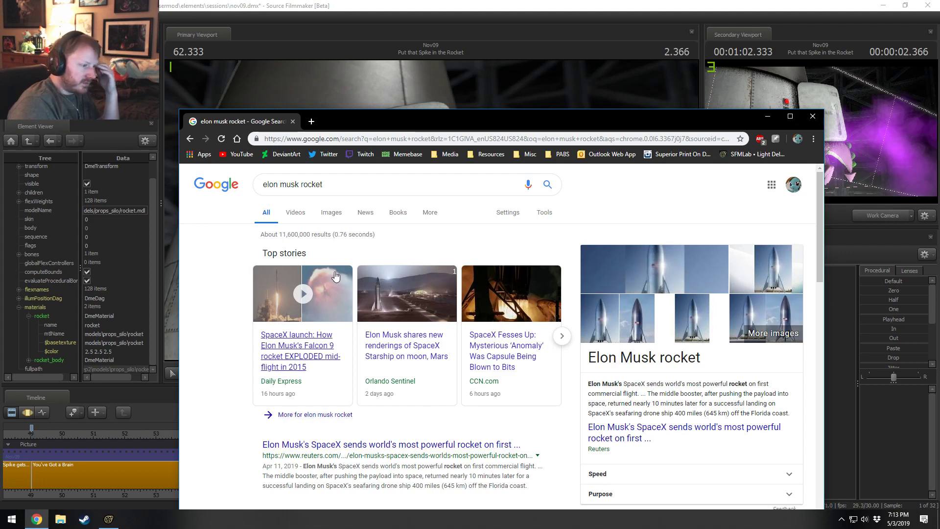
Refine the web search to "elon musk rocket dragon".
left_click(334, 189)
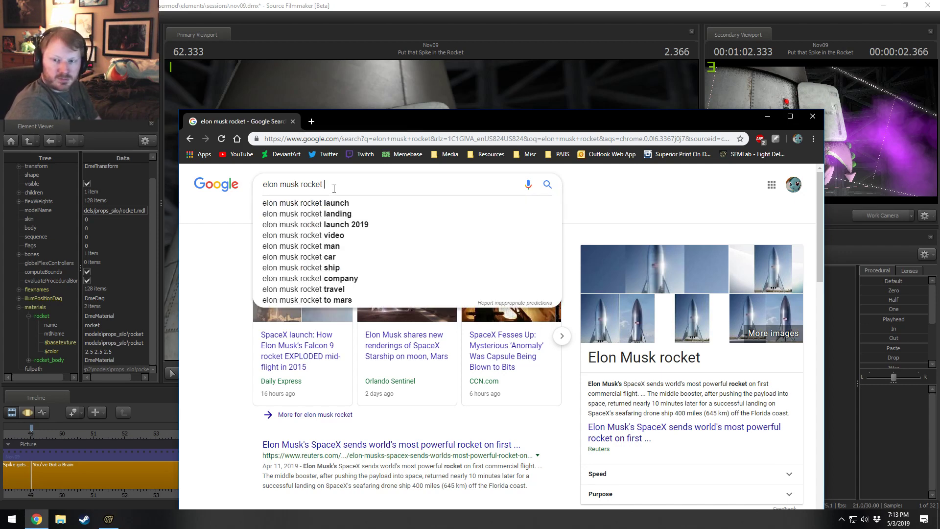
type("dragon")
key("Return")
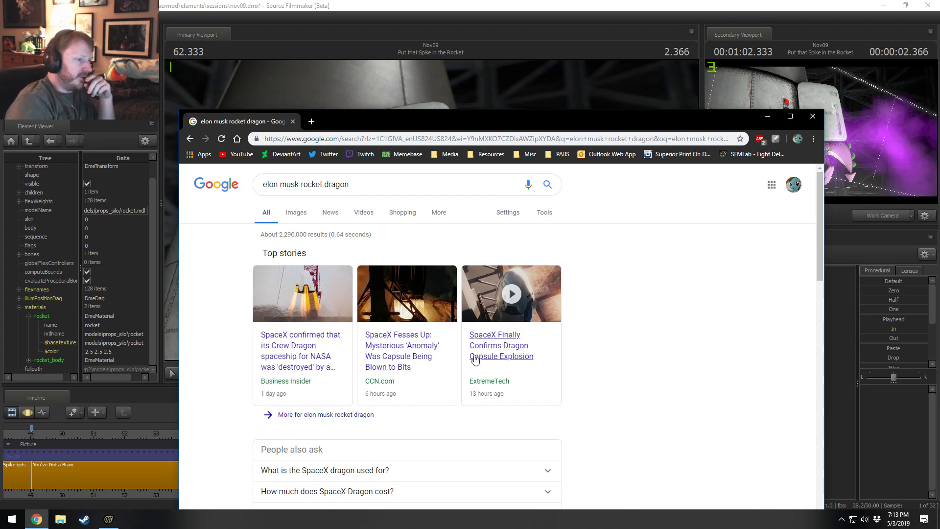
Expand and read the answer to "What is the SpaceX dragon used for?" in the search results.
scroll(540, 359, "down", 2)
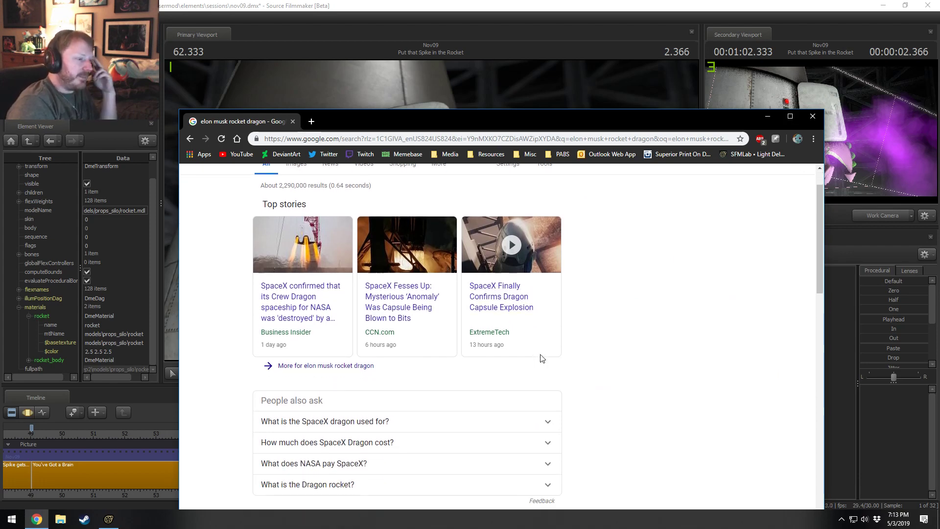
scroll(533, 313, "up", 1)
left_click_drag(496, 114, 503, 82)
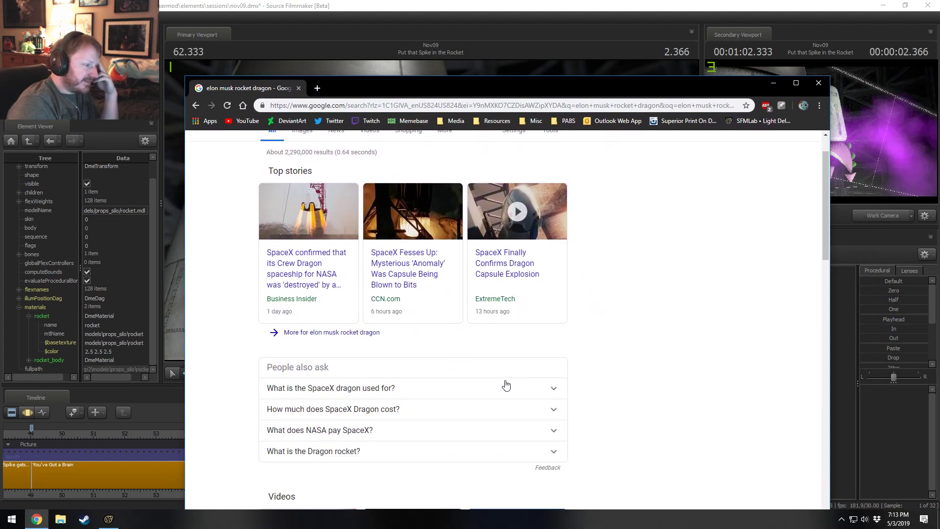
left_click(388, 390)
scroll(392, 391, "down", 1)
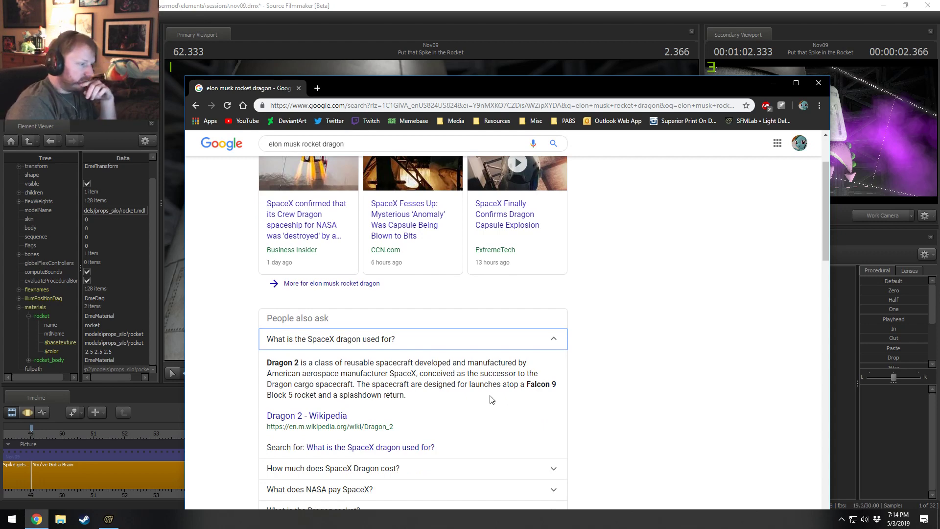
scroll(388, 421, "down", 3)
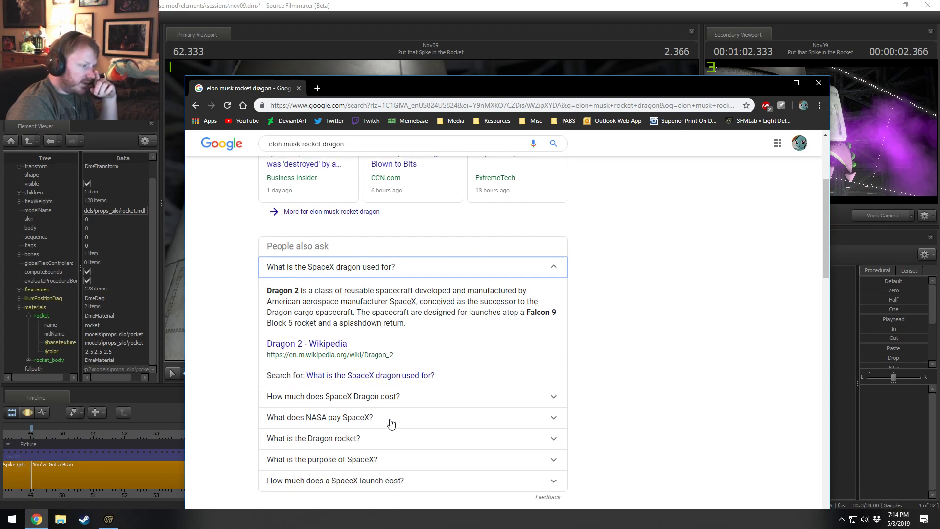
Open the Dragon 2 Wikipedia article, skim its introduction and close the browser to return to Source Filmmaker.
left_click(306, 323)
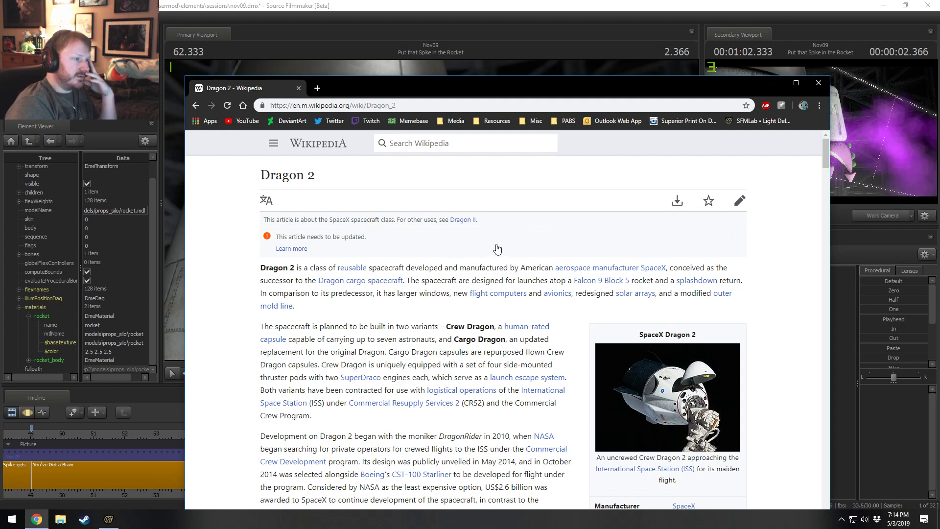
scroll(508, 323, "down", 2)
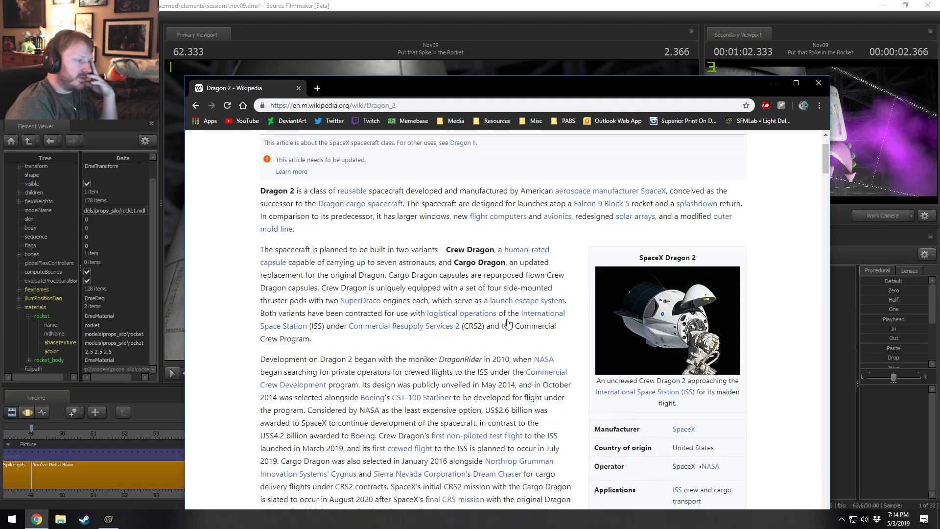
scroll(508, 323, "down", 2)
scroll(507, 319, "up", 4)
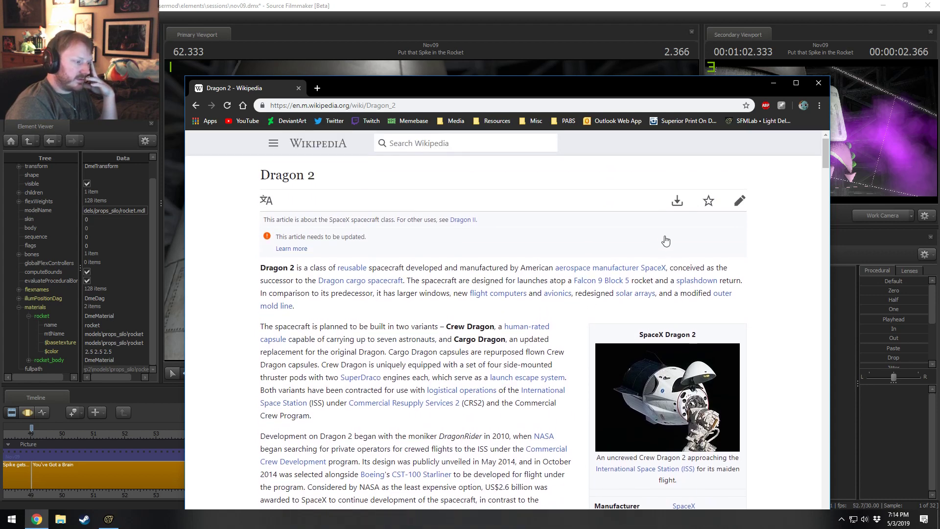
left_click(817, 83)
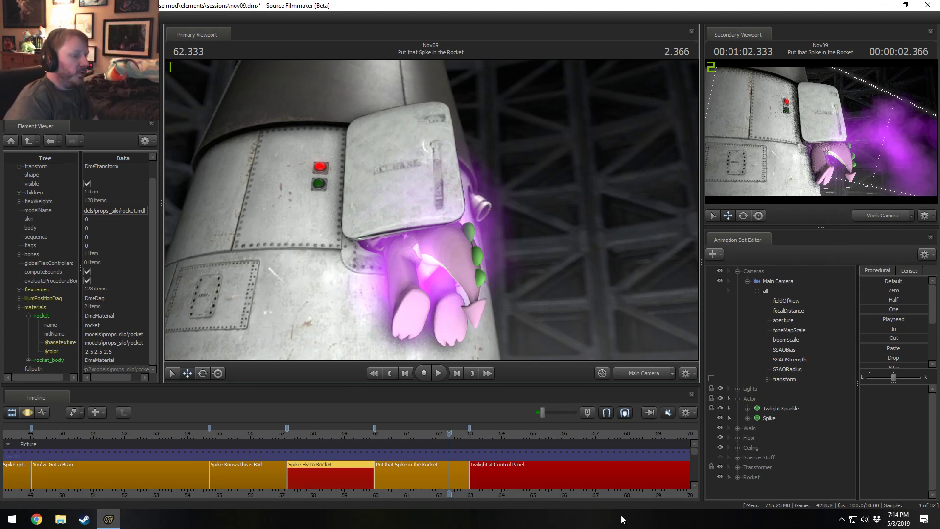
Play back the "Put that Spike in the Rocket" shot from near its start twice to review the animation.
left_click(385, 432)
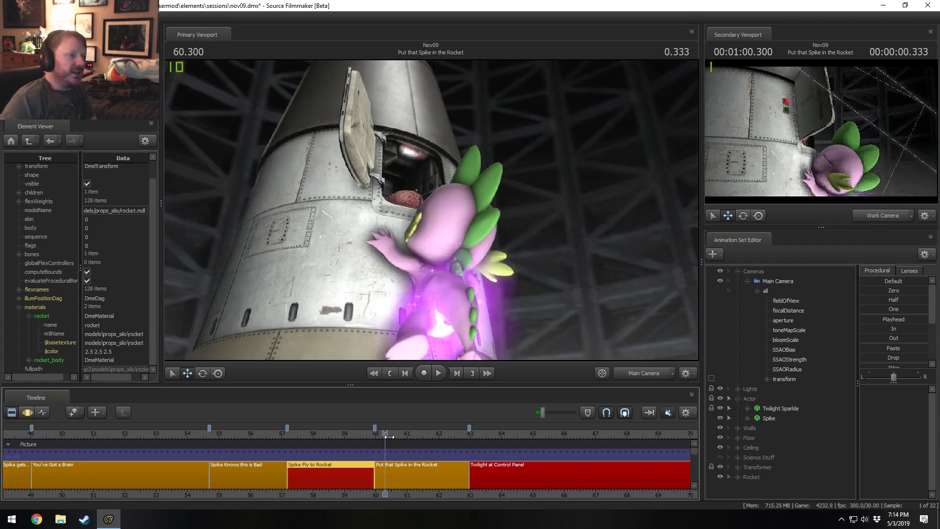
key("space")
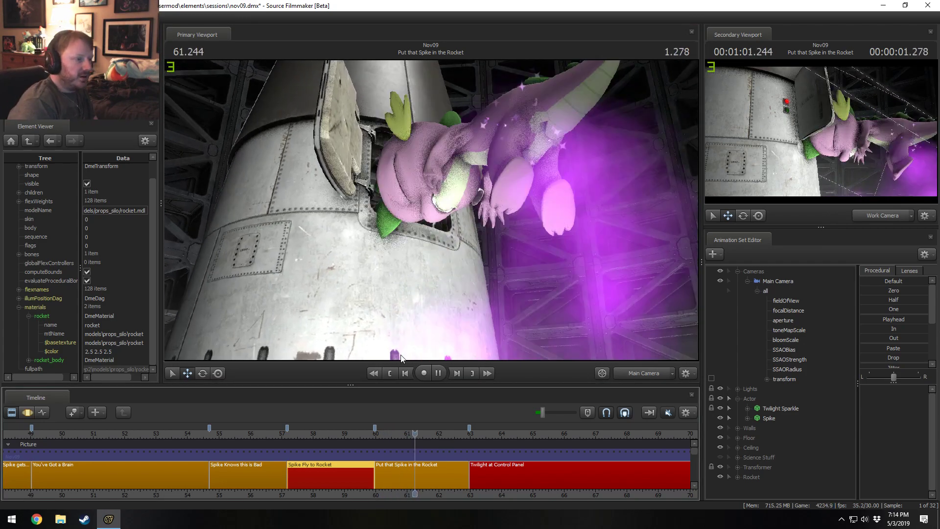
key("space")
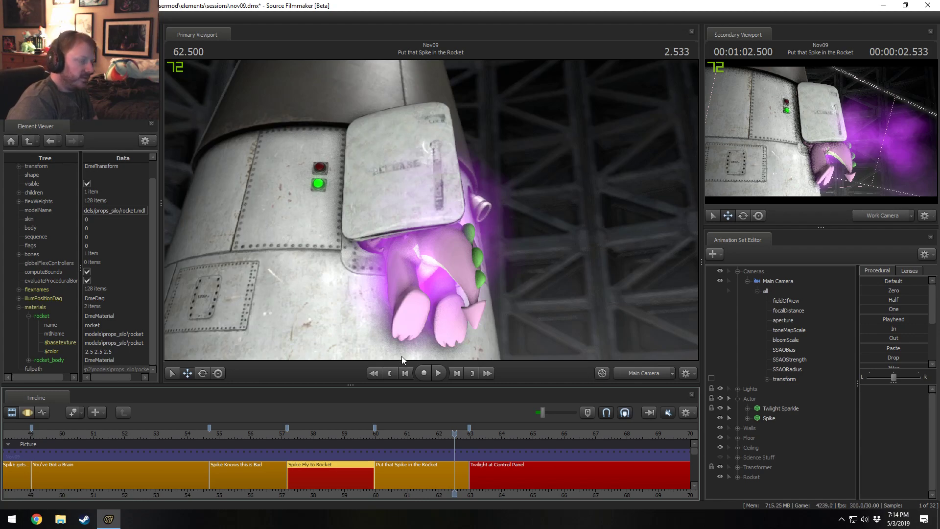
left_click(378, 431)
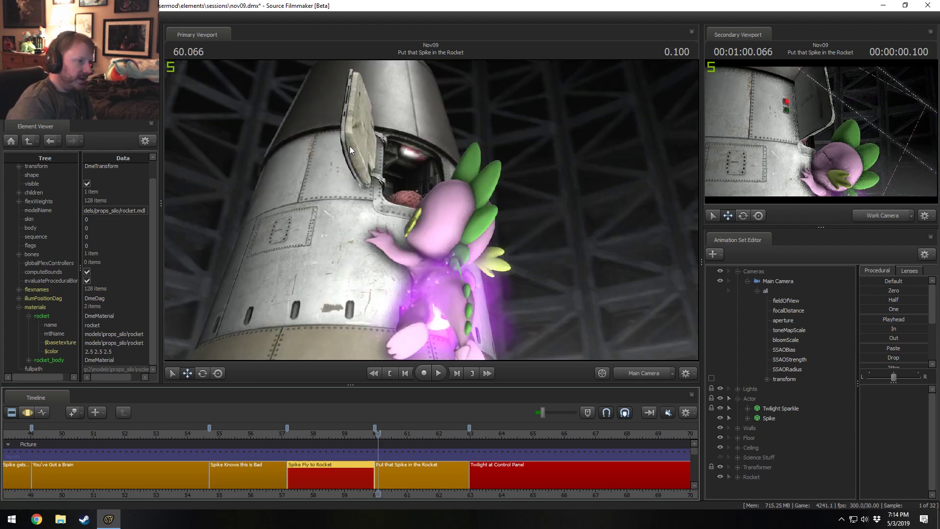
key("space")
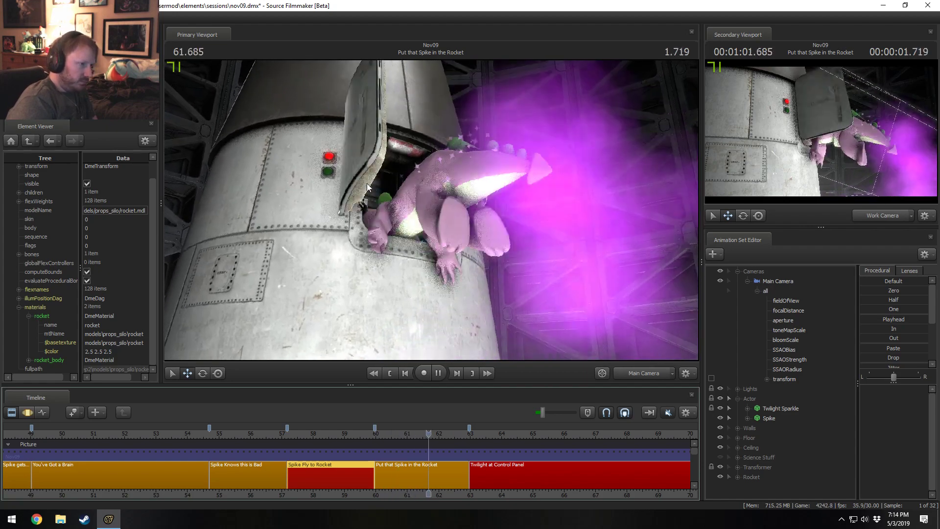
key("space")
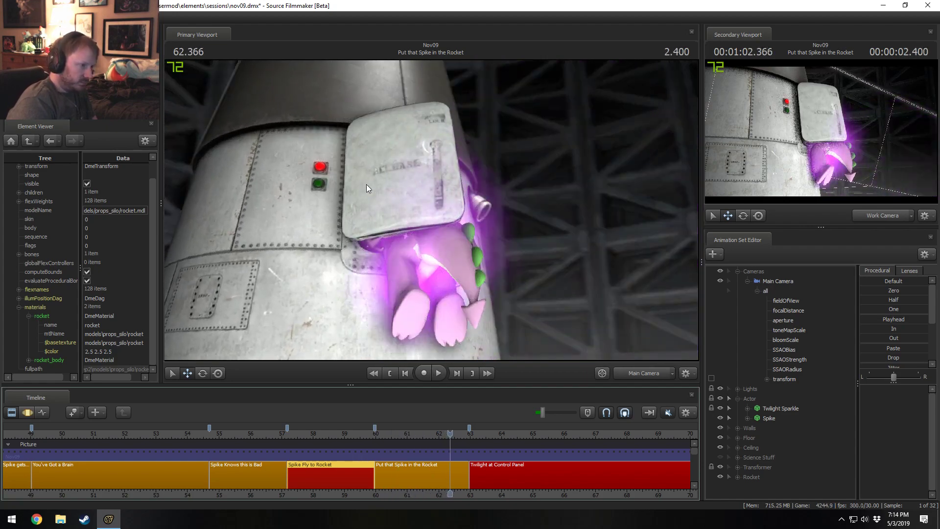
key("space")
key("space")
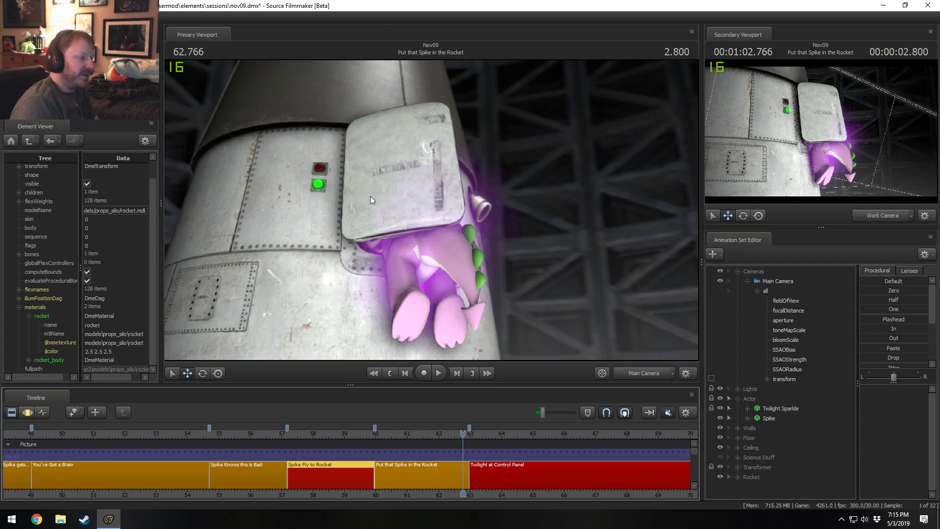
Scrub the playhead back over the opening frames of the "Put that Spike in the Rocket" shot.
left_click(387, 433)
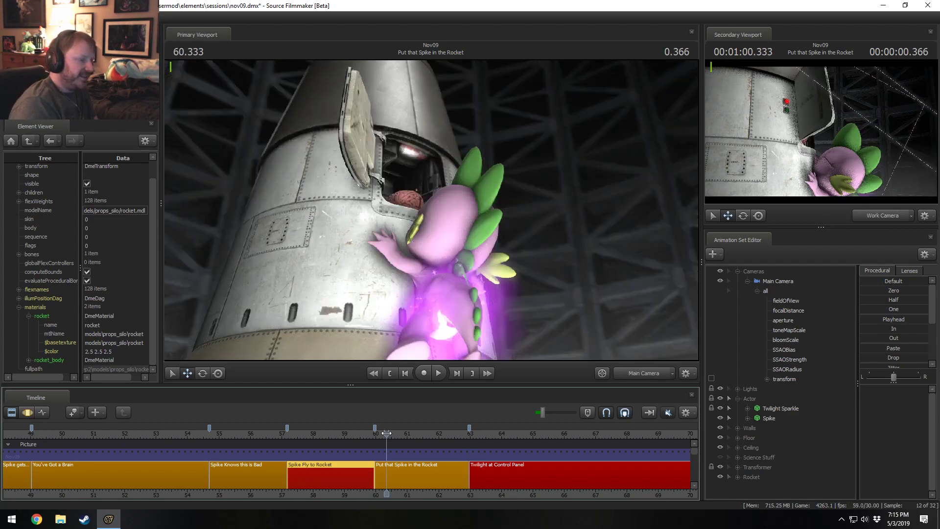
left_click_drag(386, 433, 380, 431)
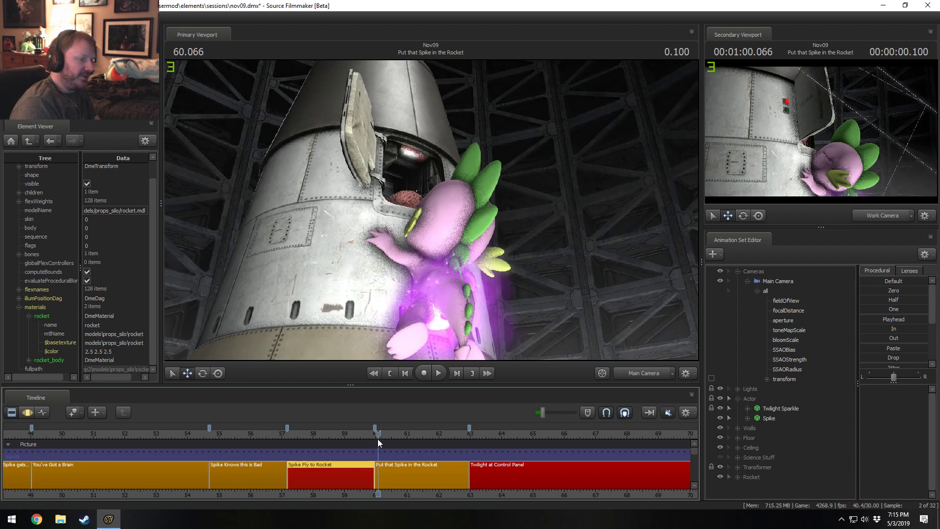
left_click_drag(377, 434, 369, 434)
Play in short bursts from the end of "Spike Knows this is Bad" through the "Spike Fly to Rocket" shot.
left_click(277, 431)
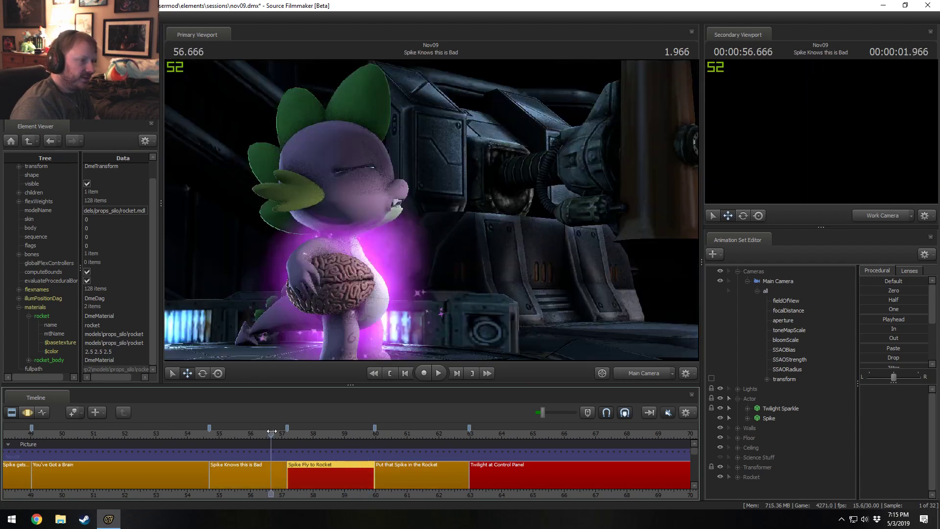
key("space")
key("space")
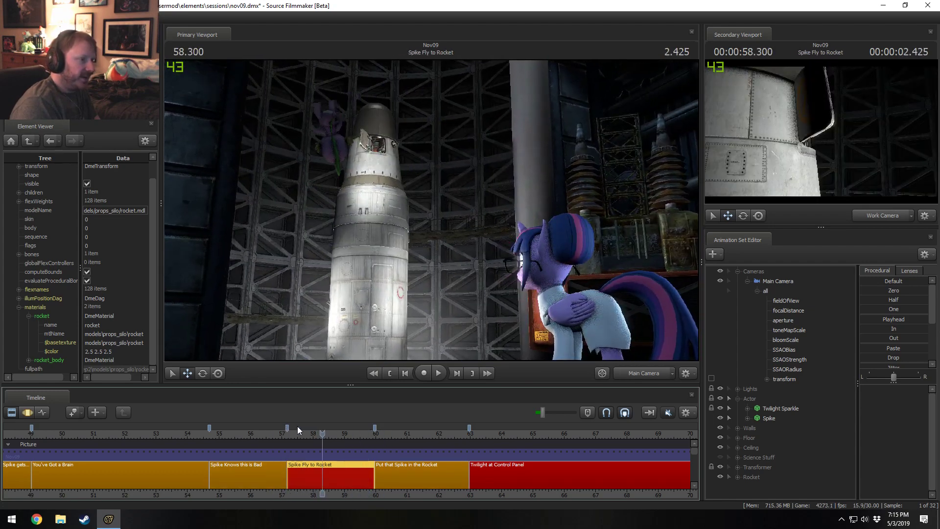
key("space")
key("space")
key("space")
key("space")
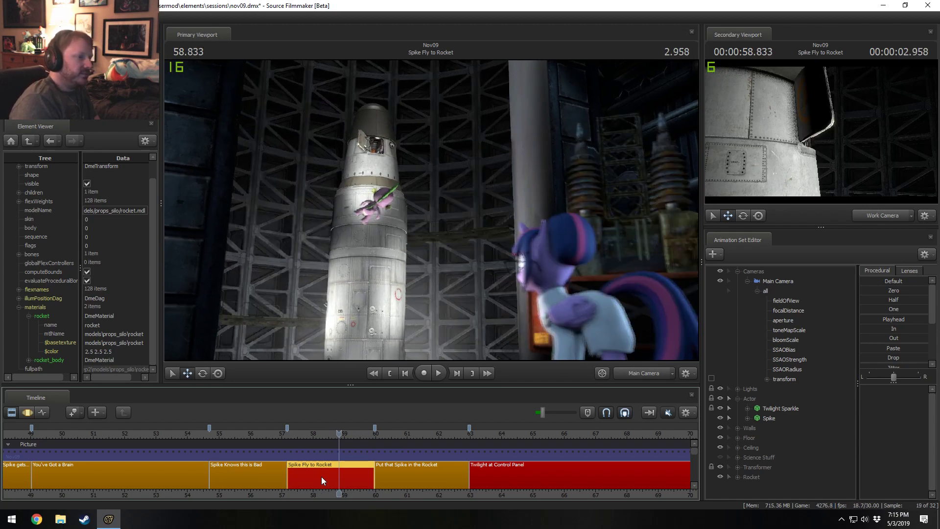
key("space")
key("space")
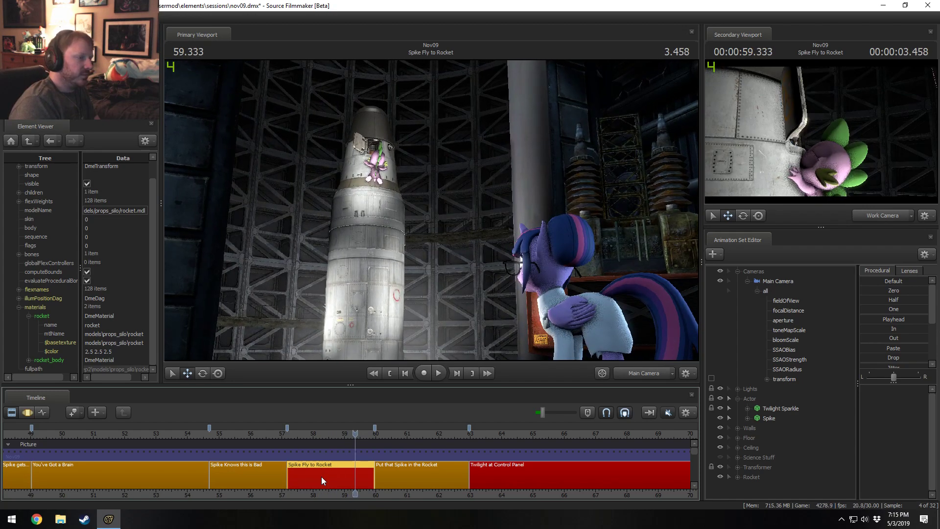
Examine Spike's flight around 58.7 seconds in the "Spike Fly to Rocket" shot by scrubbing frame by frame.
left_click(334, 433)
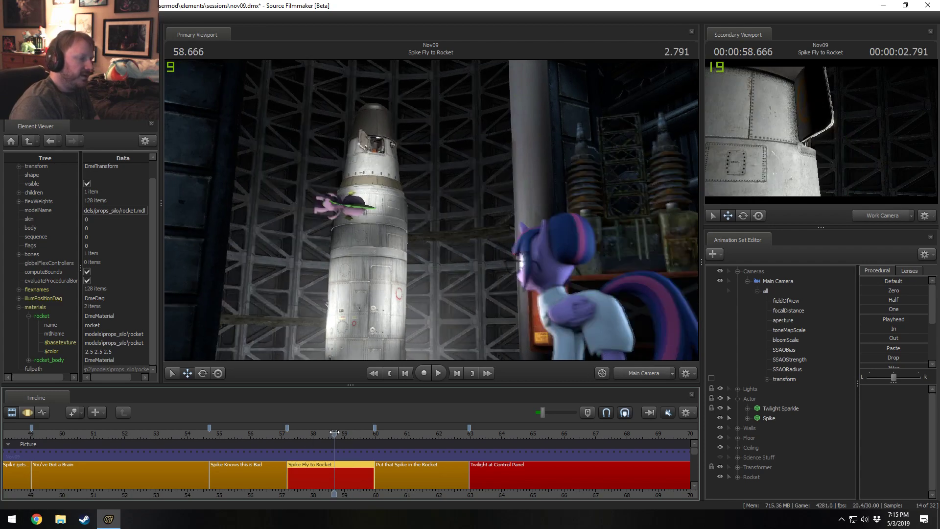
scroll(334, 433, "up", 4)
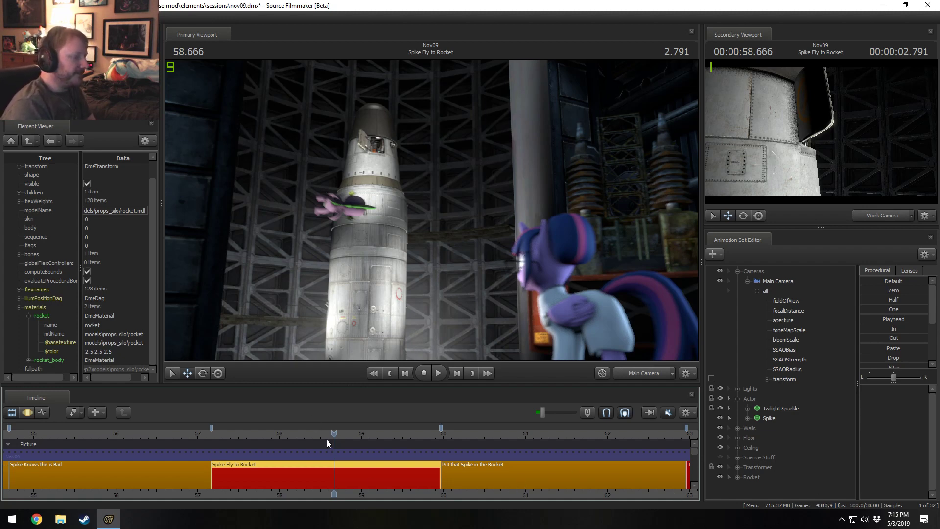
left_click_drag(334, 434, 337, 468)
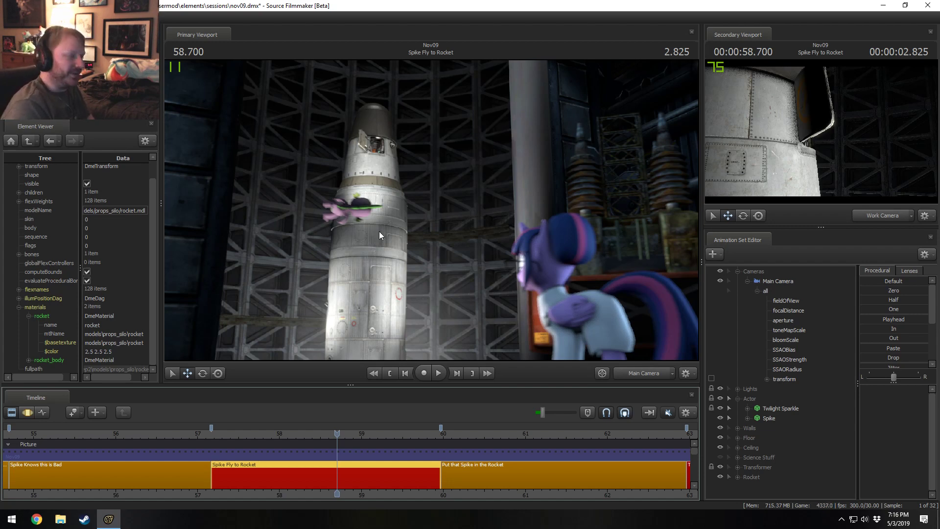
mouse_move(343, 434)
left_mouse_down()
mouse_move(356, 440)
mouse_move(337, 437)
left_mouse_up()
Switch to the Motion Editor and make a time selection with wide falloffs centred on 58.633 seconds in the "Spike Fly to Rocket" shot.
key("F3")
key("shift")
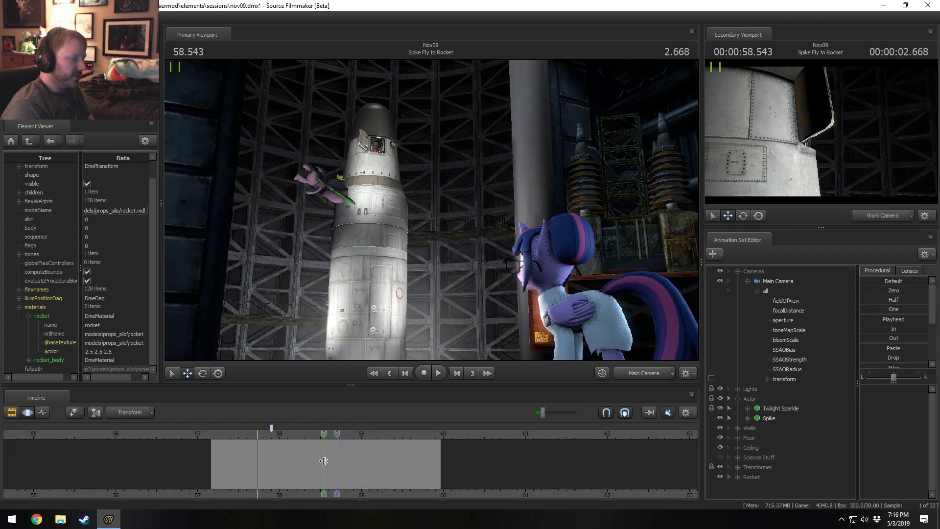
left_click(331, 461, "shift")
scroll(332, 462, "up", 5, "shift")
scroll(333, 461, "up", 1)
key("ctrl")
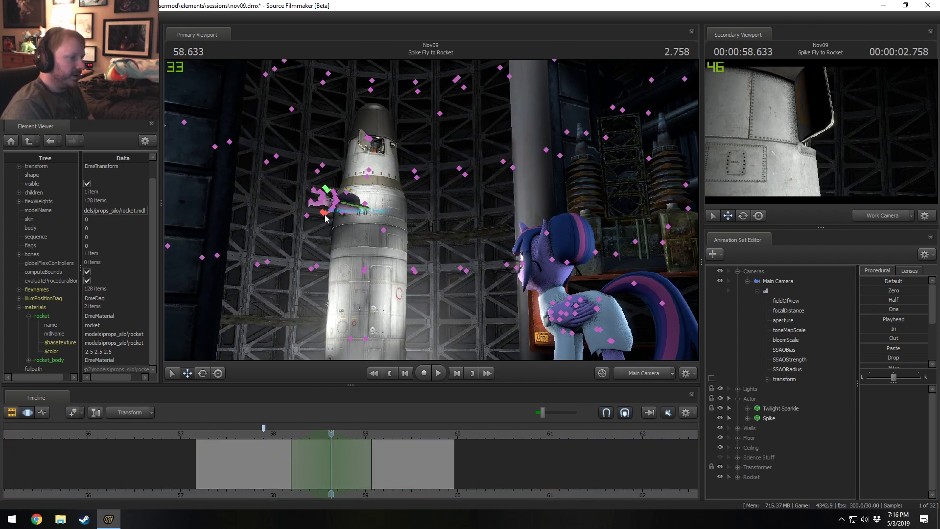
Select Spike's pelvis, try rotating it within the time selection and undo the rotation.
left_click(325, 205)
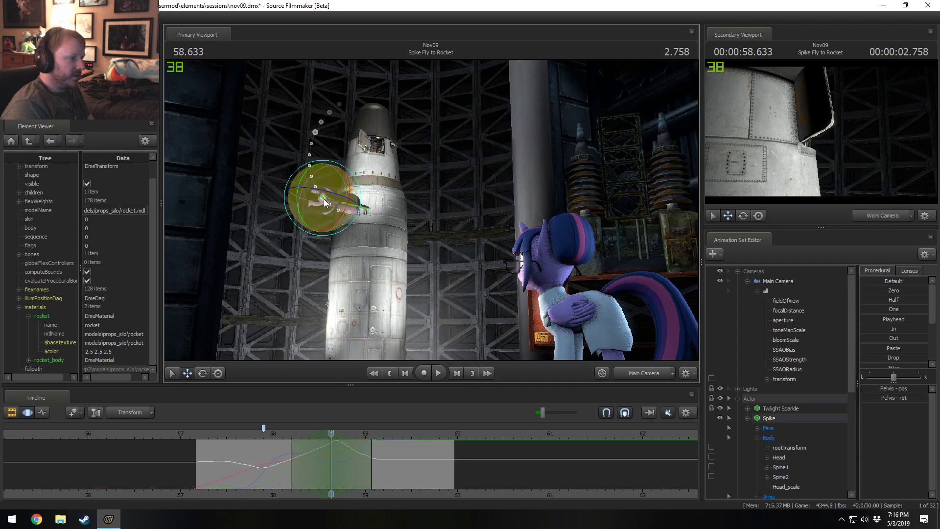
mouse_move(325, 202)
left_mouse_down()
mouse_move(363, 416)
mouse_move(356, 460)
mouse_move(342, 456)
mouse_move(371, 461)
left_mouse_up()
key("ctrl+z")
Set the manipulation mode to Offset, try rotating Spike's pelvis with it and undo the rotation.
left_click(120, 413)
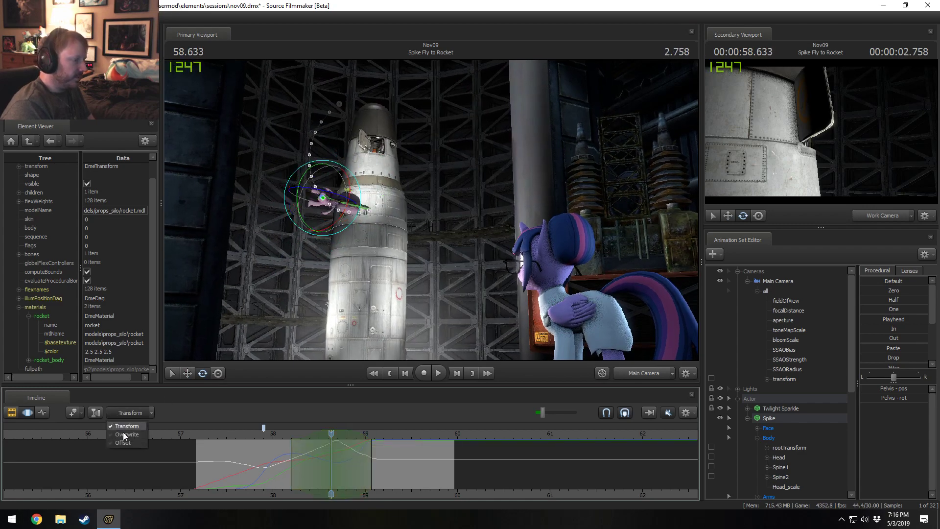
left_click(122, 442)
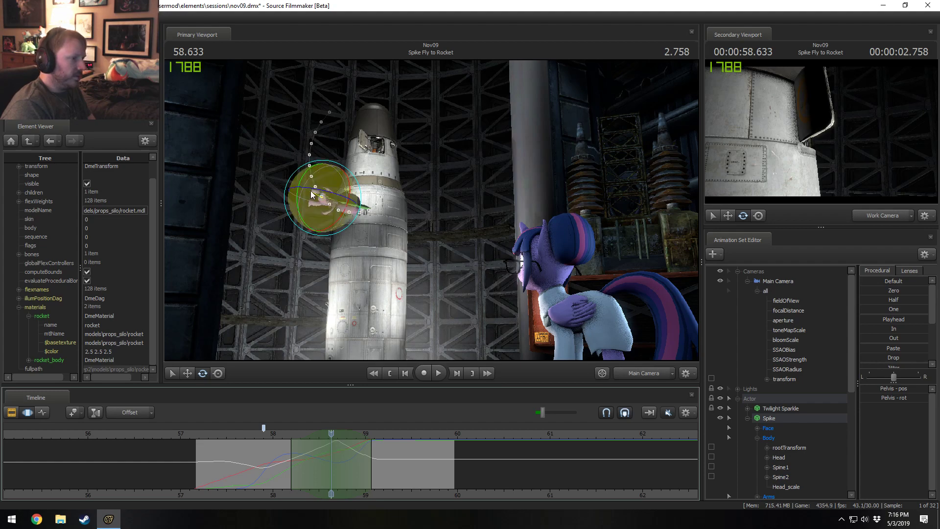
left_click_drag(311, 194, 345, 212)
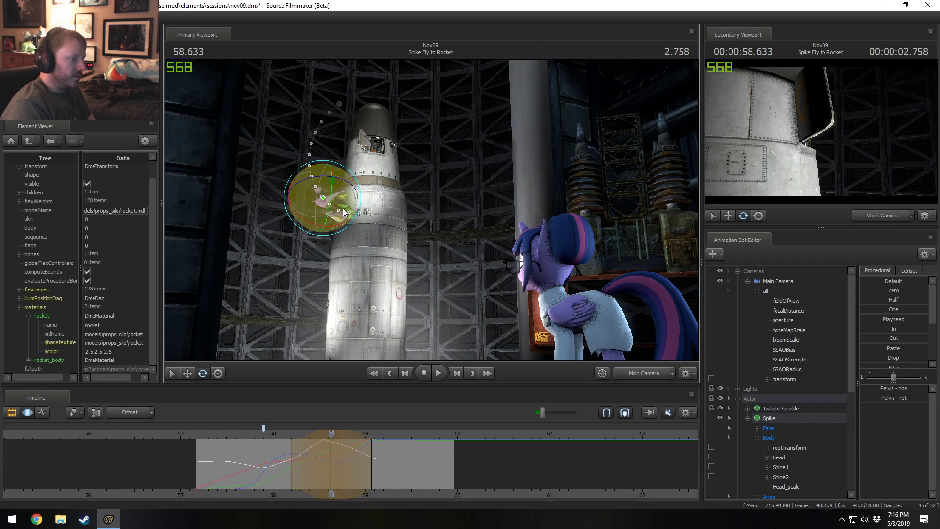
mouse_move(342, 453)
left_mouse_down()
mouse_move(325, 453)
mouse_move(359, 458)
left_mouse_up()
key("ctrl+z")
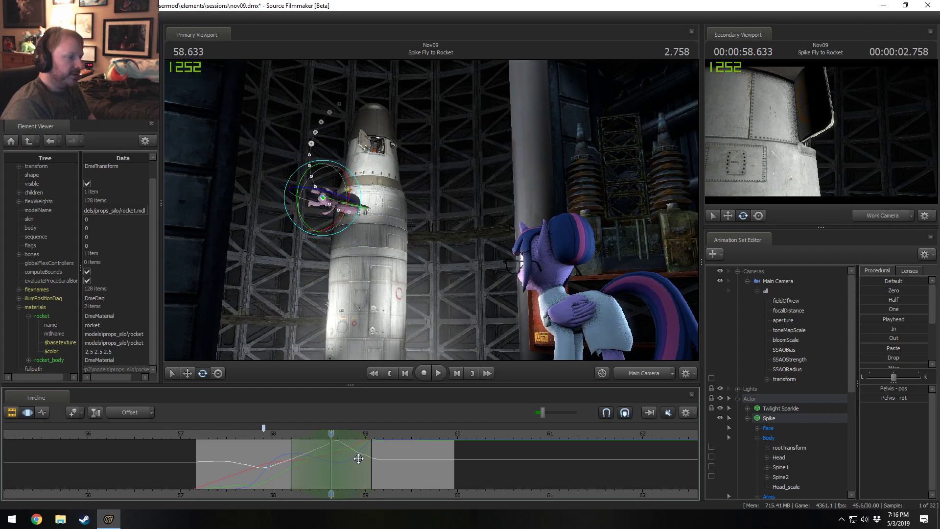
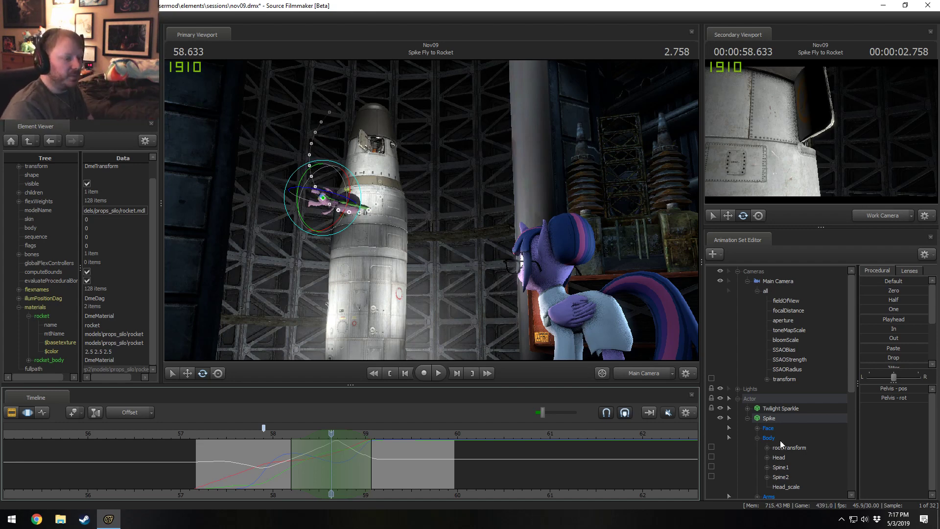
Make the time selection infinite in both directions, lock Spike's Pelvis control and select his rootTransform.
double_click(422, 462)
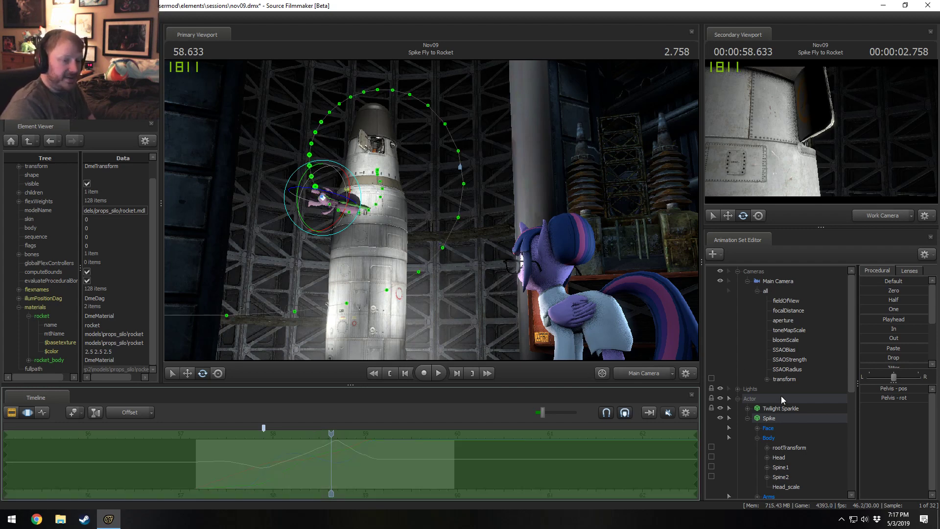
scroll(764, 450, "down", 4)
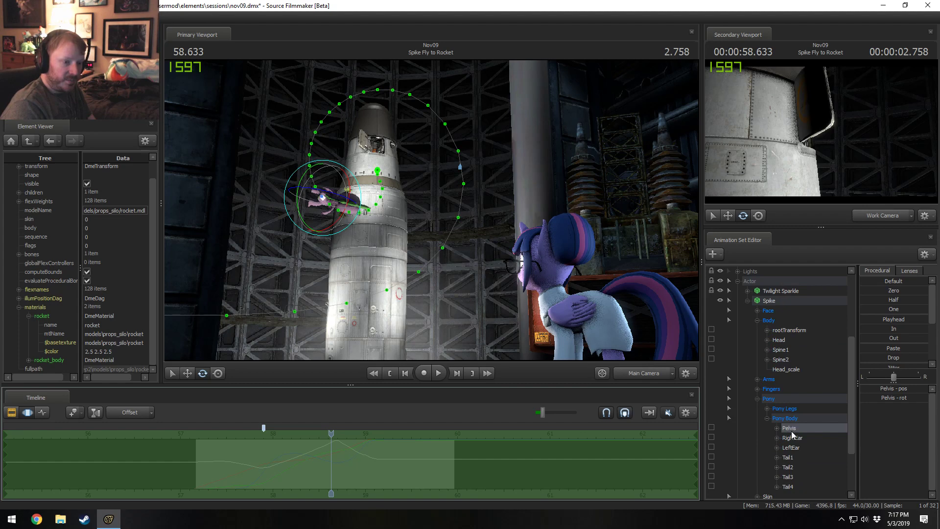
left_click(711, 427)
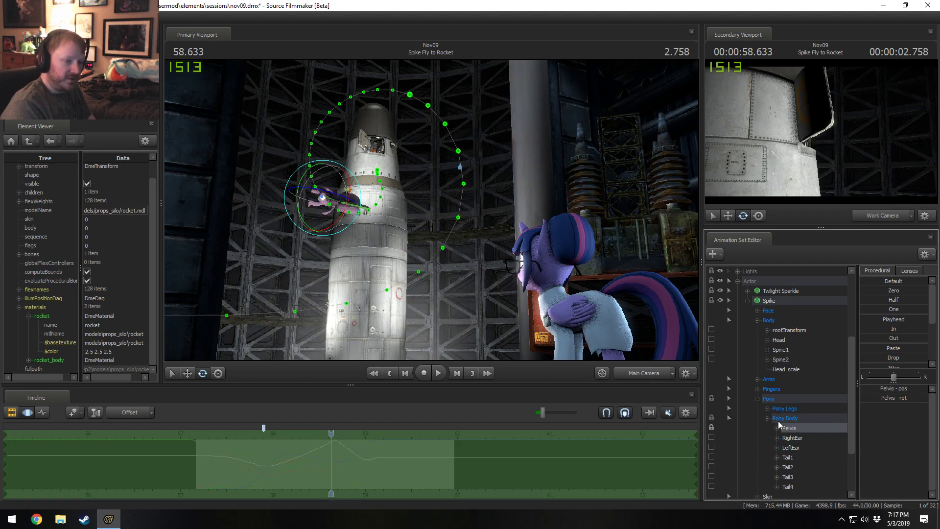
left_click(793, 329)
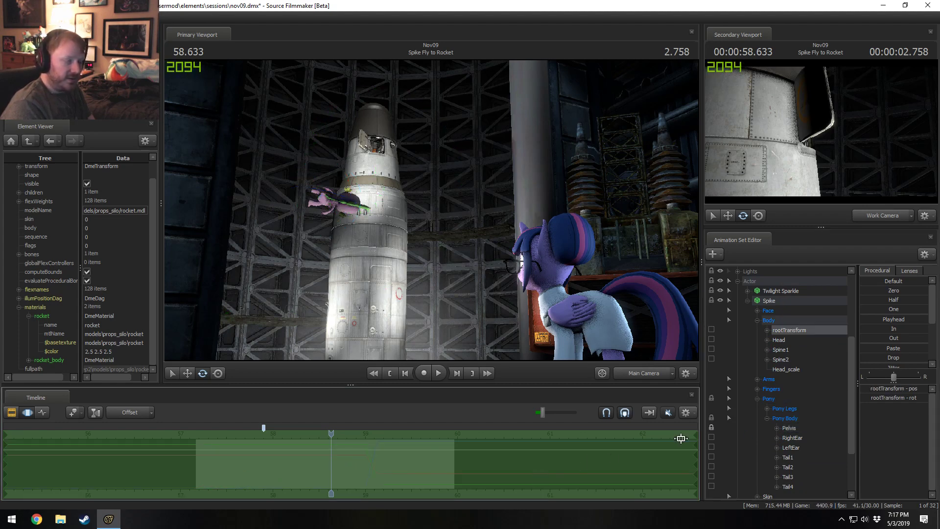
mouse_move(789, 428)
left_mouse_down()
mouse_move(790, 330)
mouse_move(792, 429)
left_mouse_up()
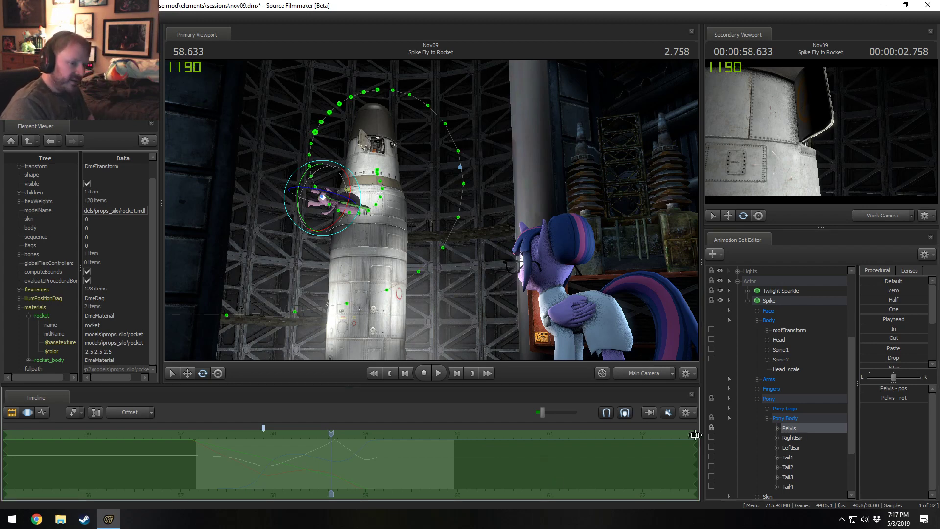
left_click(815, 328)
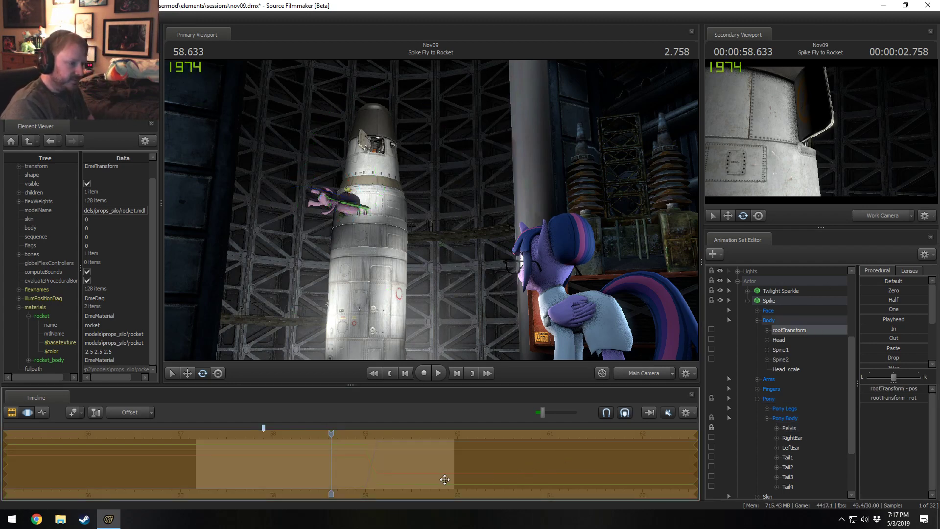
key("Escape")
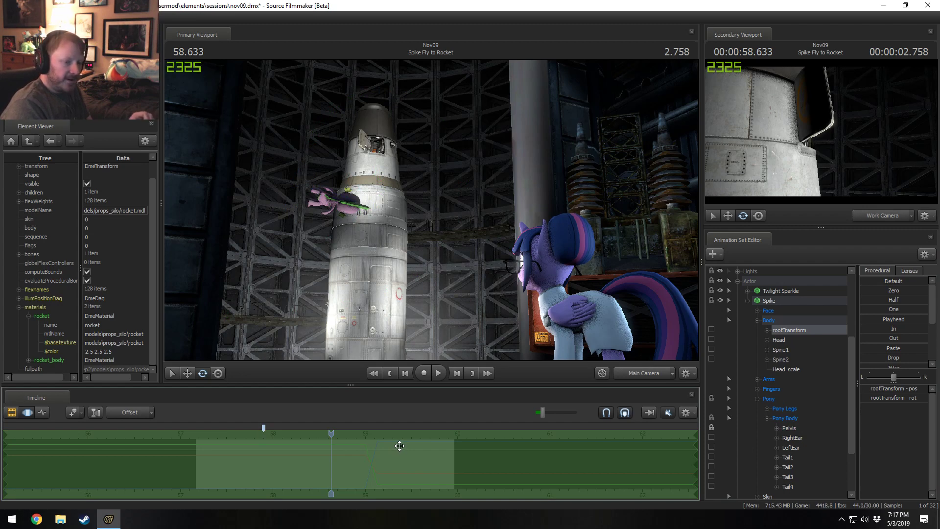
Create an animation set for the new model axis_helper_thick.mdl, filtering the model list by "helper".
left_click(758, 398)
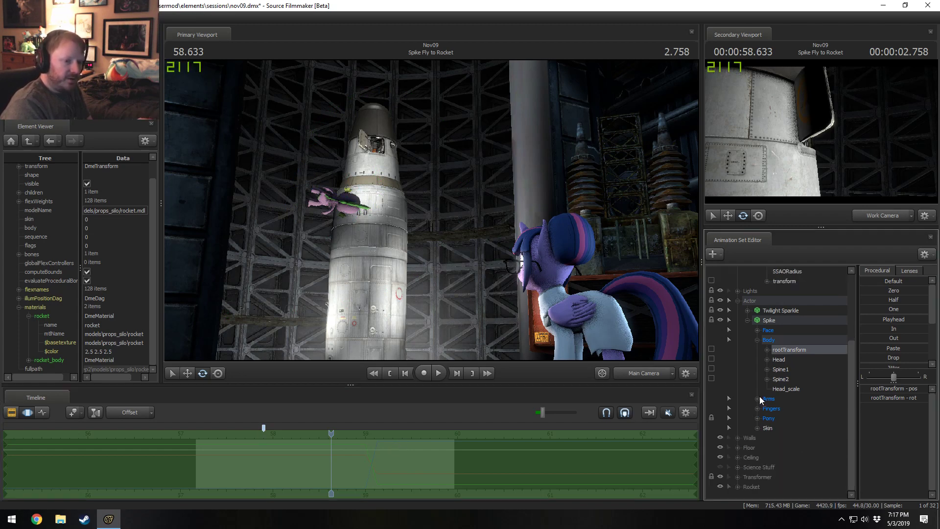
scroll(748, 316, "up", 3)
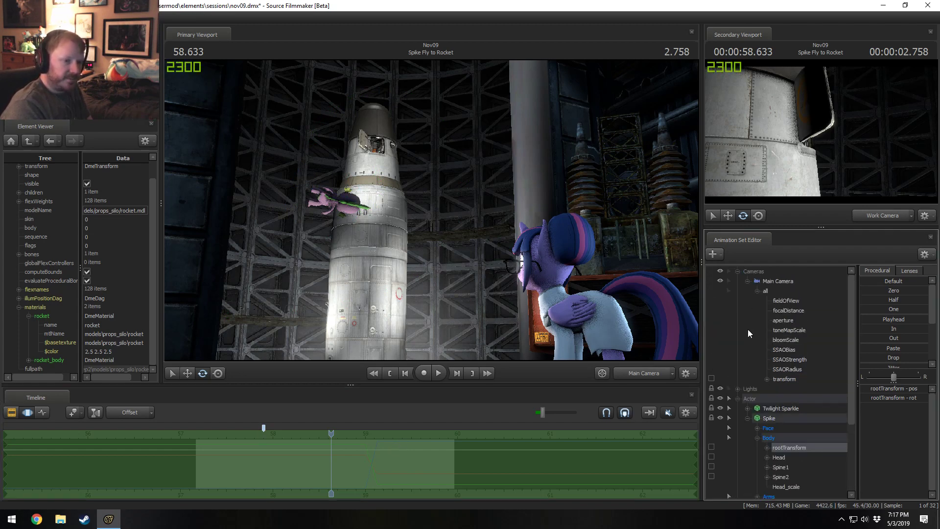
left_click(738, 272)
right_click(752, 488)
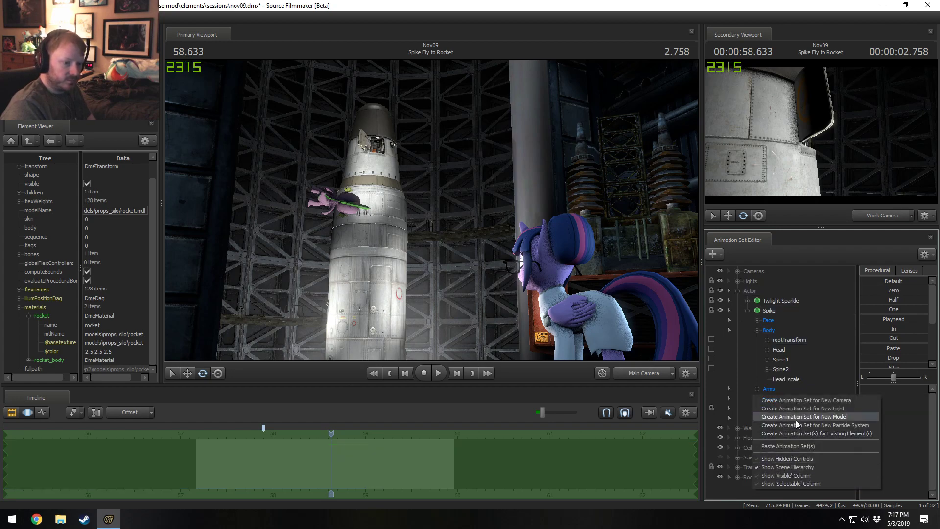
left_click(795, 420)
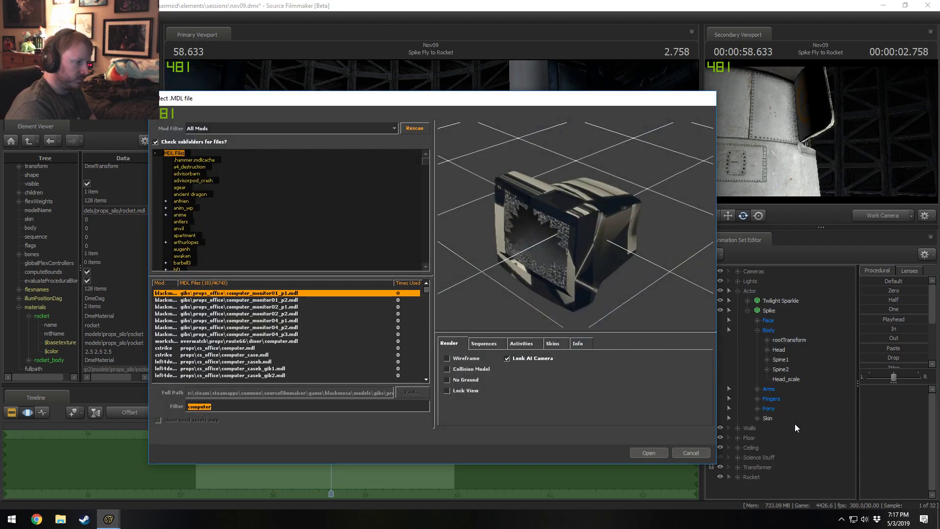
key("BackSpace")
key("BackSpace")
key("BackSpace")
key("BackSpace")
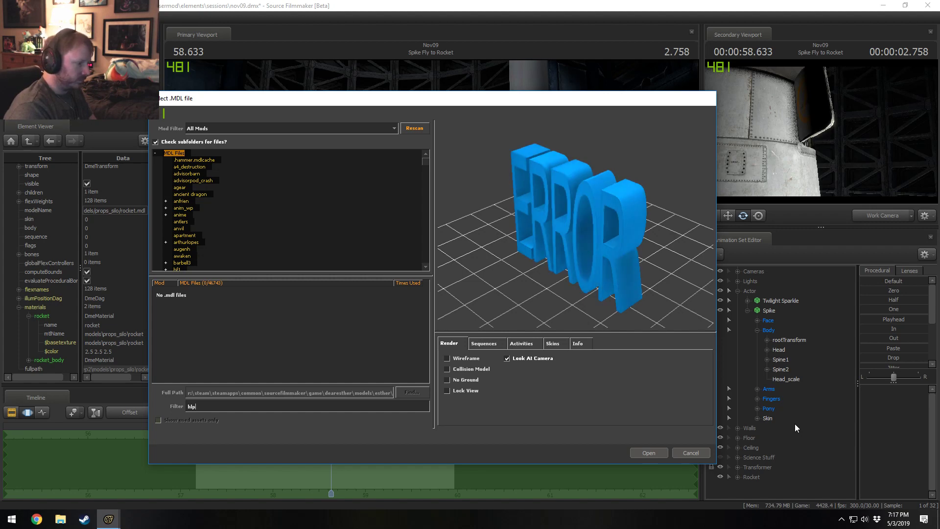
type("lper")
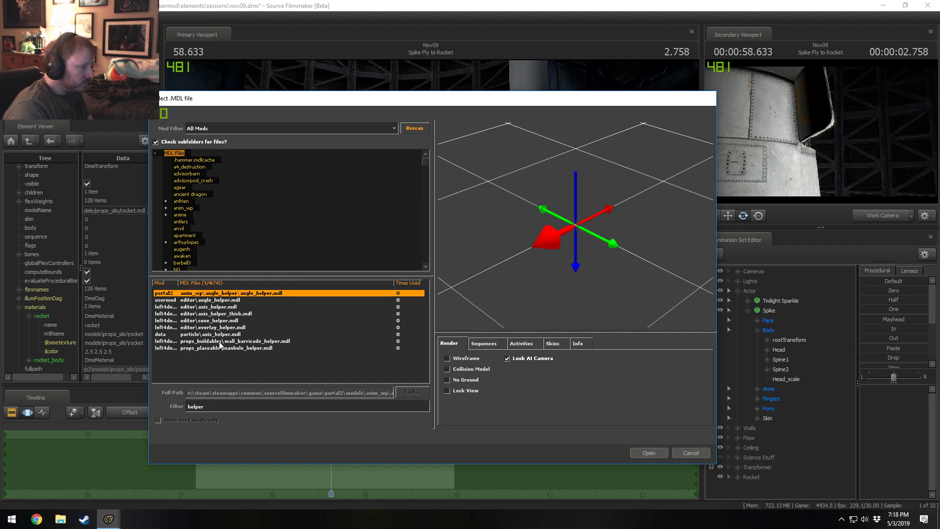
left_click(221, 315)
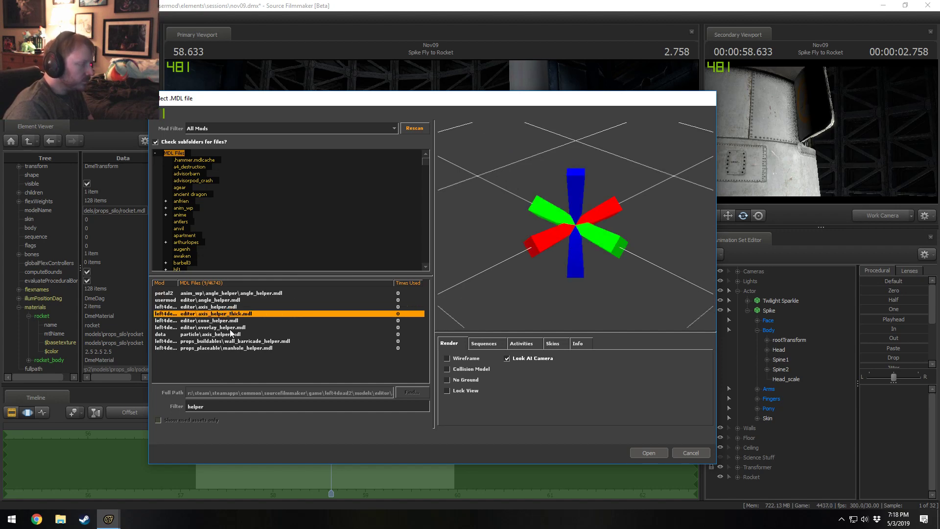
left_click(656, 454)
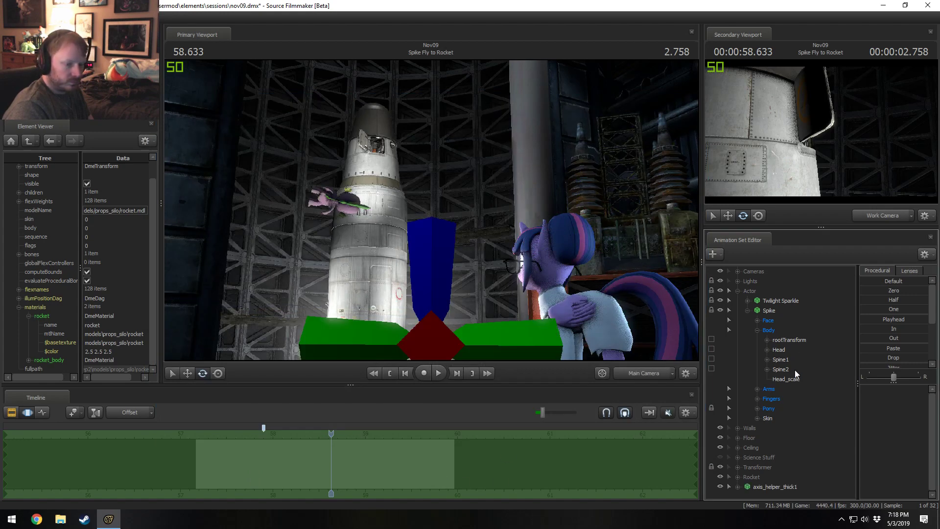
Bake the Pelvis motion onto the axis helper by locking the helper's rootTransform to Spike's Pelvis, zeroing it and unlocking it.
left_click(739, 487)
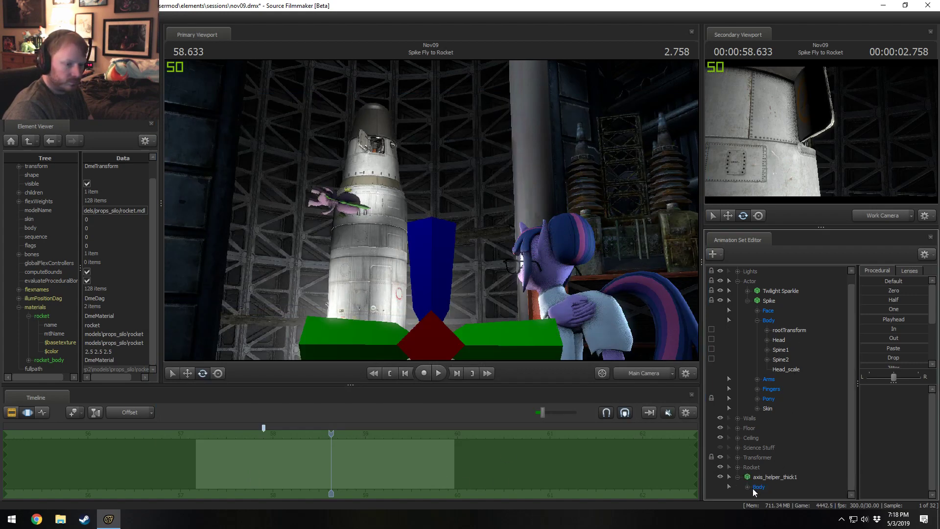
left_click(752, 488)
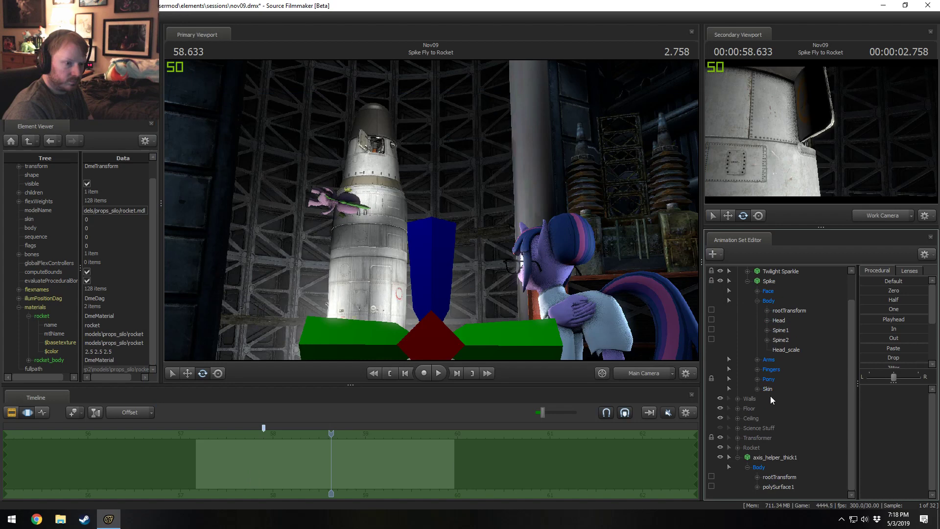
left_click(757, 376)
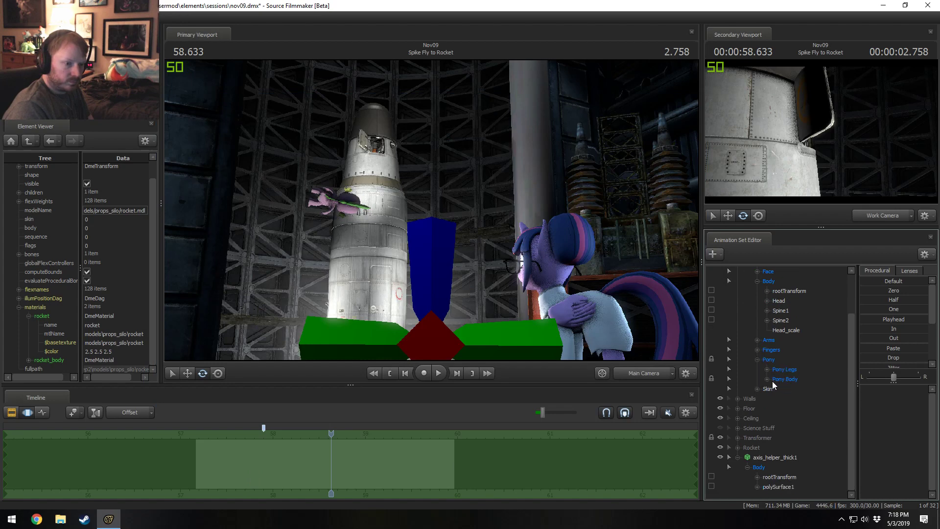
left_click(767, 379)
left_click_drag(789, 320, 794, 480)
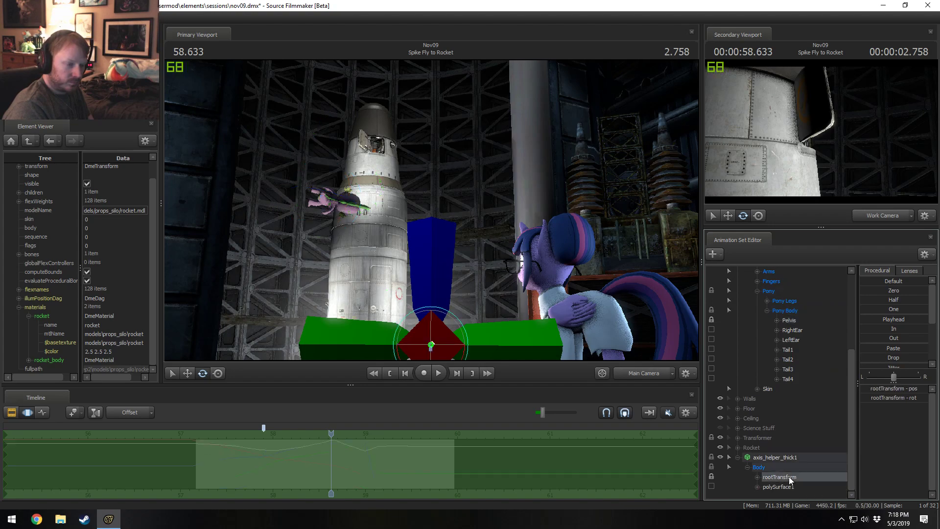
double_click(886, 292)
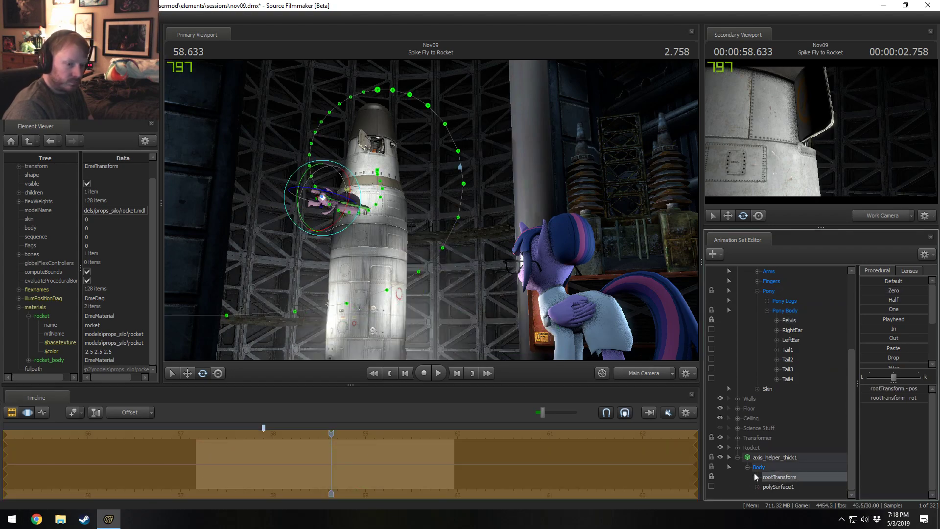
left_click(712, 476)
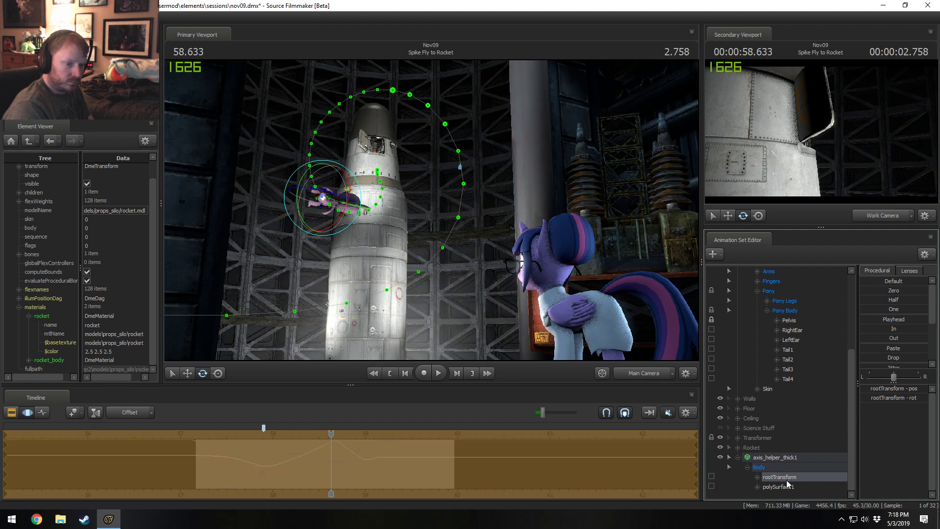
Lock Spike's rootTransform to the helper's rootTransform, zero it and unlock Spike's Pelvis.
left_click_drag(787, 480, 784, 281)
left_click(794, 281)
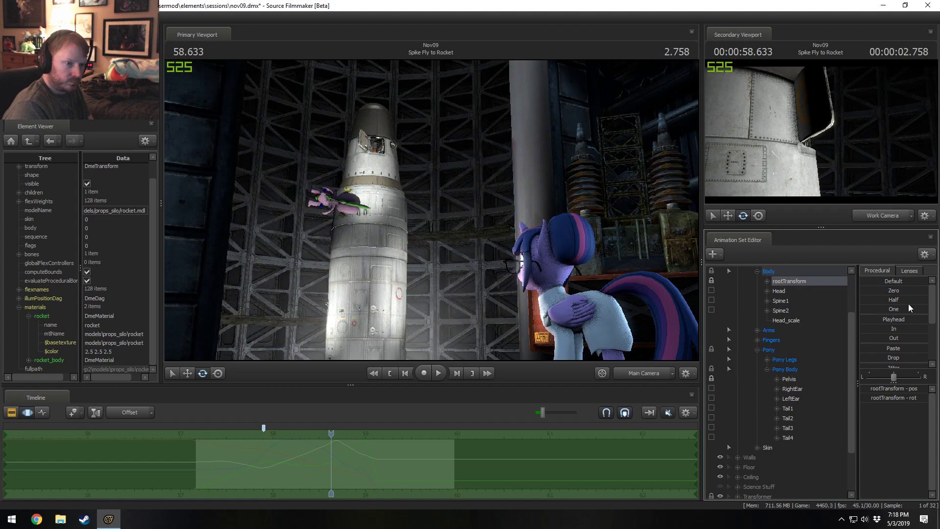
left_click_drag(890, 293, 929, 293)
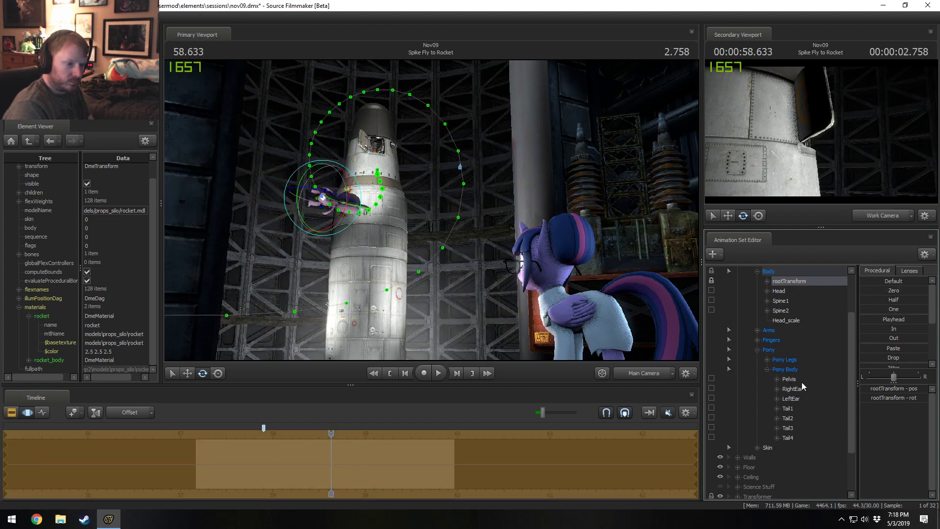
left_click(804, 378)
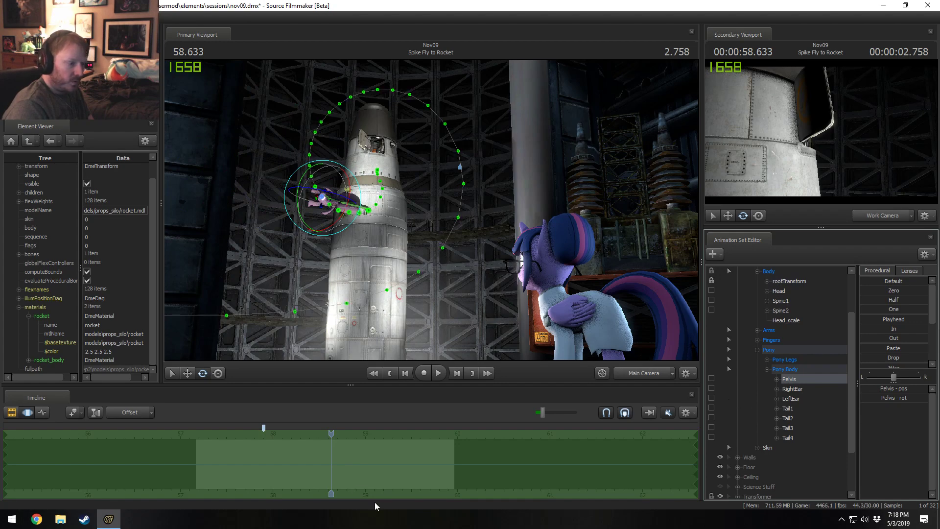
Delete the axis_helper_thick1 animation set.
scroll(737, 470, "down", 2)
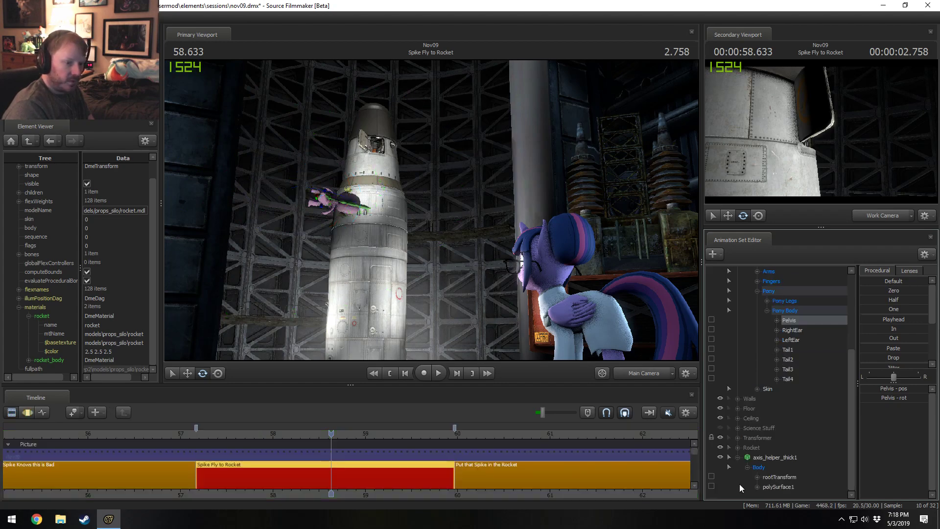
right_click(758, 457)
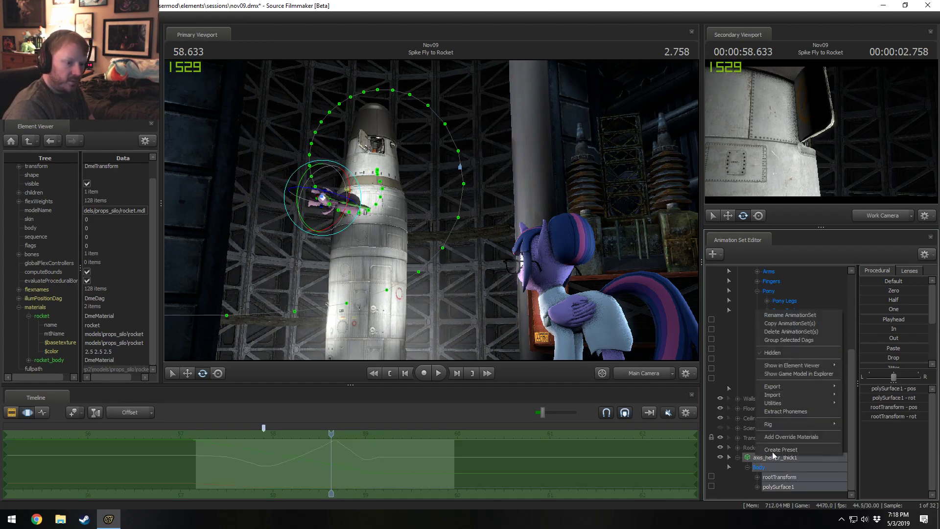
left_click(797, 340)
scroll(794, 345, "up", 3)
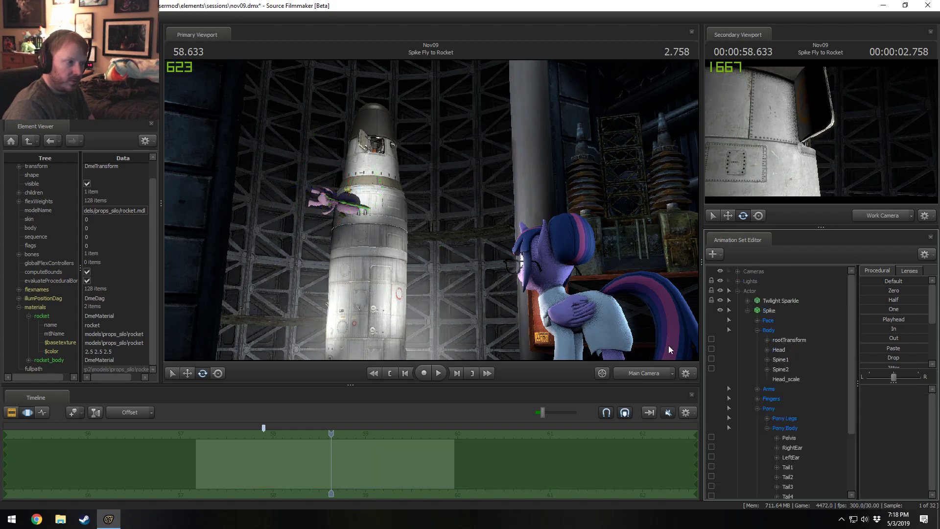
Play the "Spike Fly to Rocket" shot from 57.333 seconds and check its end in the Clip Editor.
left_click_drag(331, 434, 211, 442)
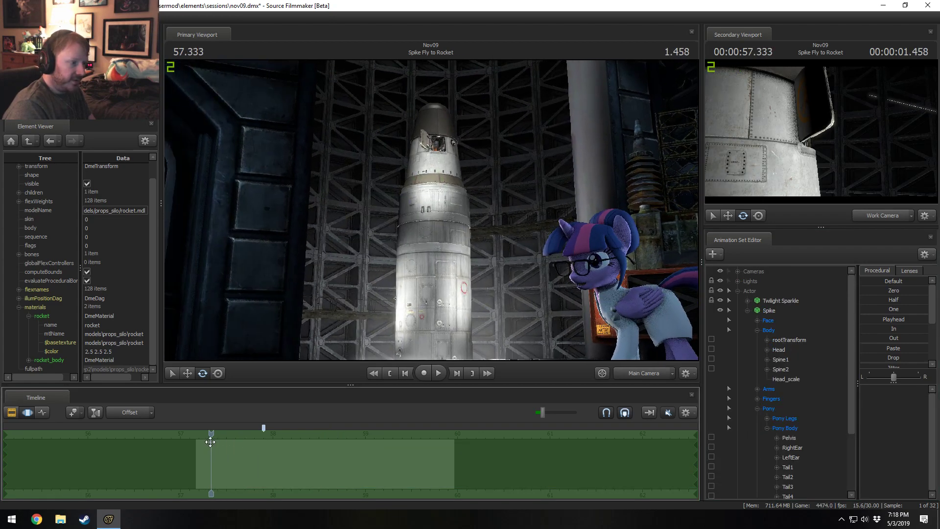
key("space")
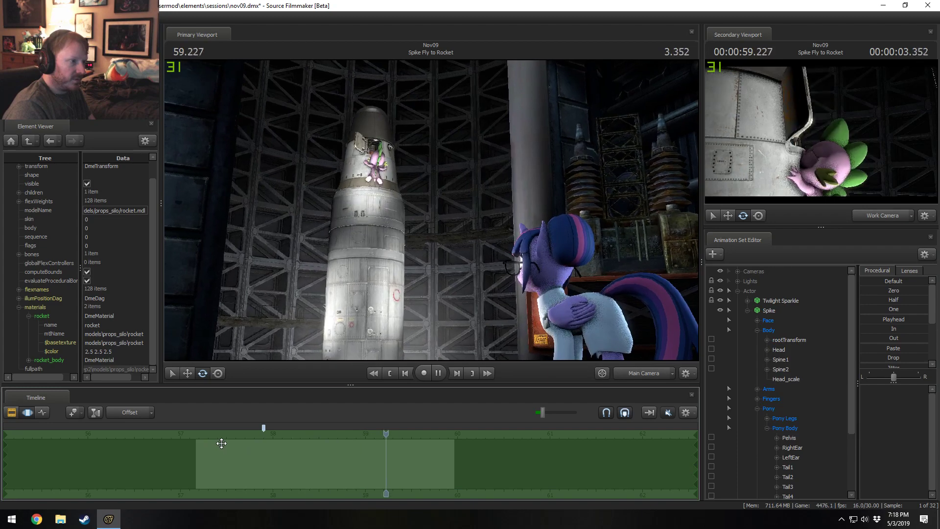
key("space")
key("F2")
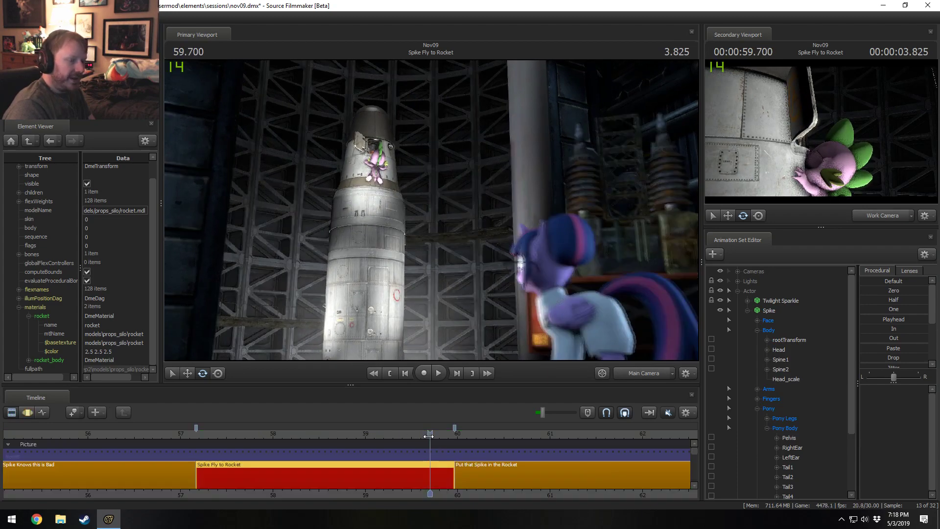
left_click_drag(433, 436, 429, 436)
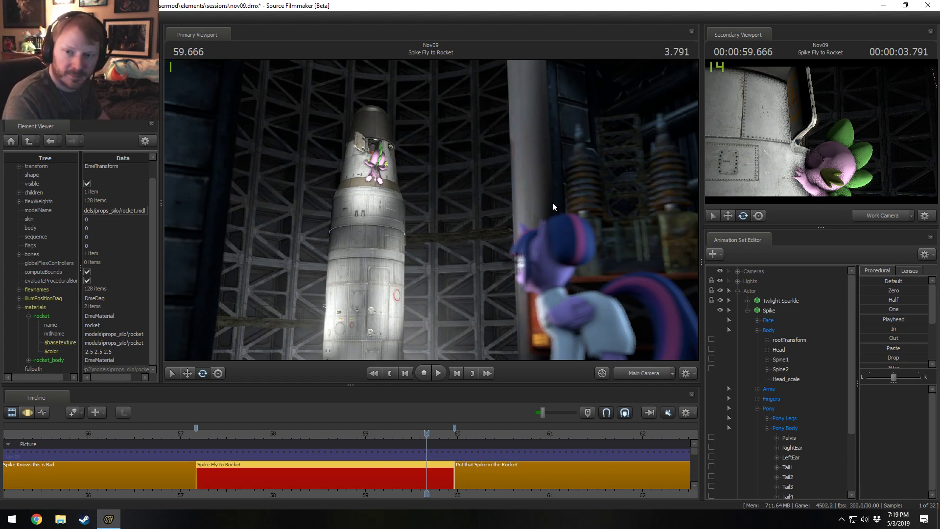
Try rotating Spike's Pelvis at 59.333 seconds and undo the rotation.
left_click(395, 430)
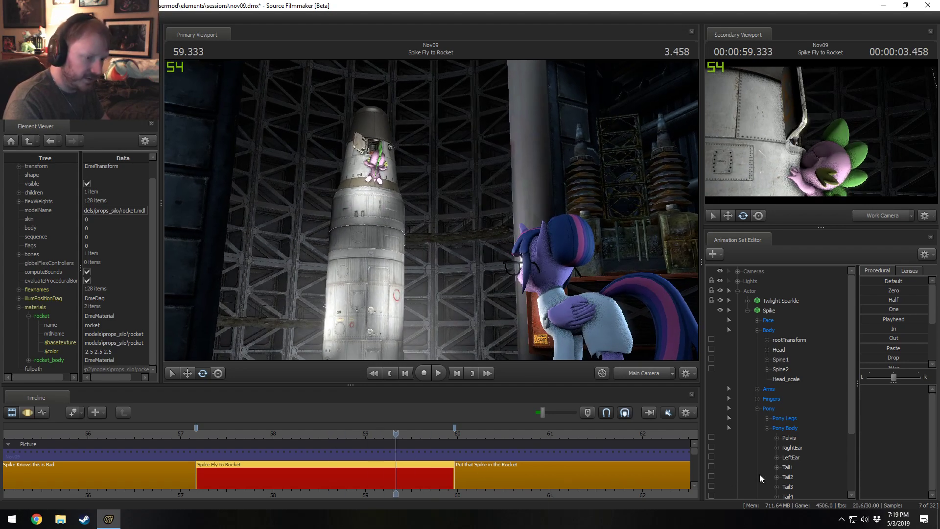
left_click(789, 437)
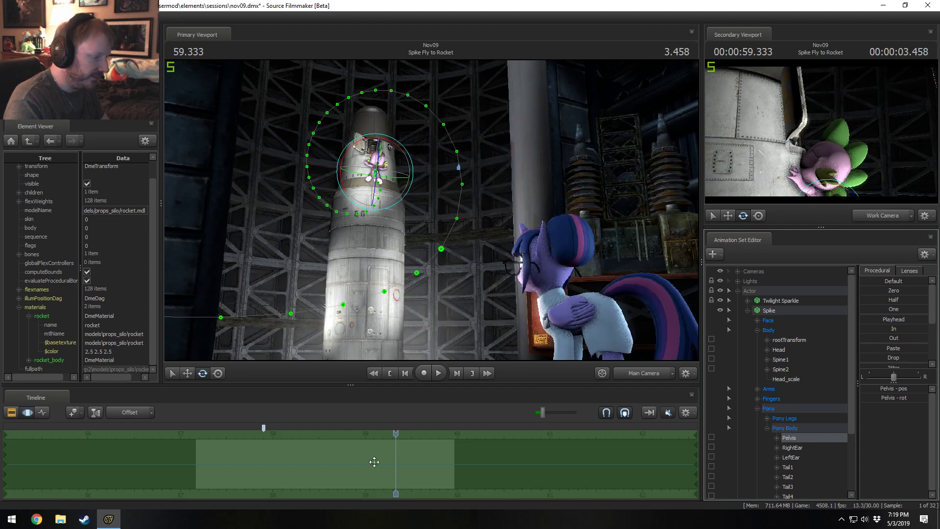
left_click_drag(377, 137, 394, 154)
key("ctrl+z")
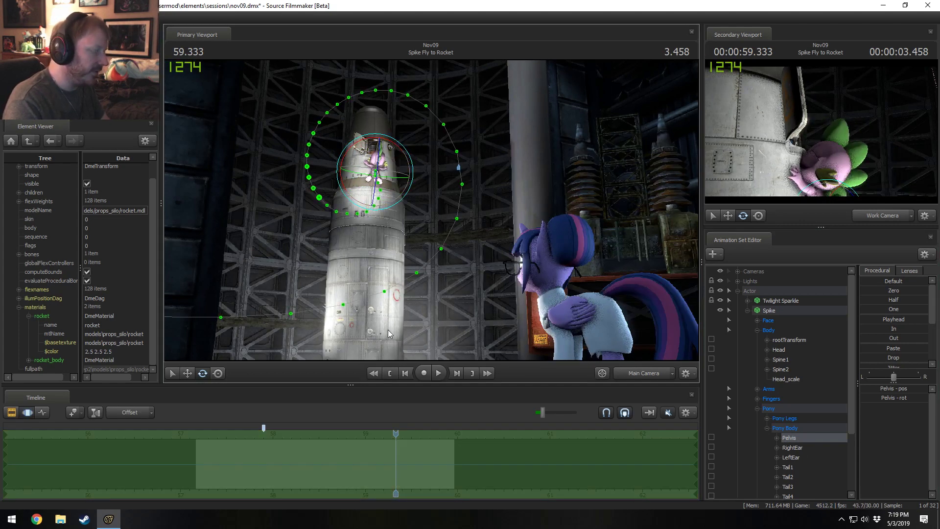
Try rotating Spike's Pelvis at 58.433 seconds across the entire timeline, play the result and undo the rotation.
left_click_drag(397, 431, 313, 429)
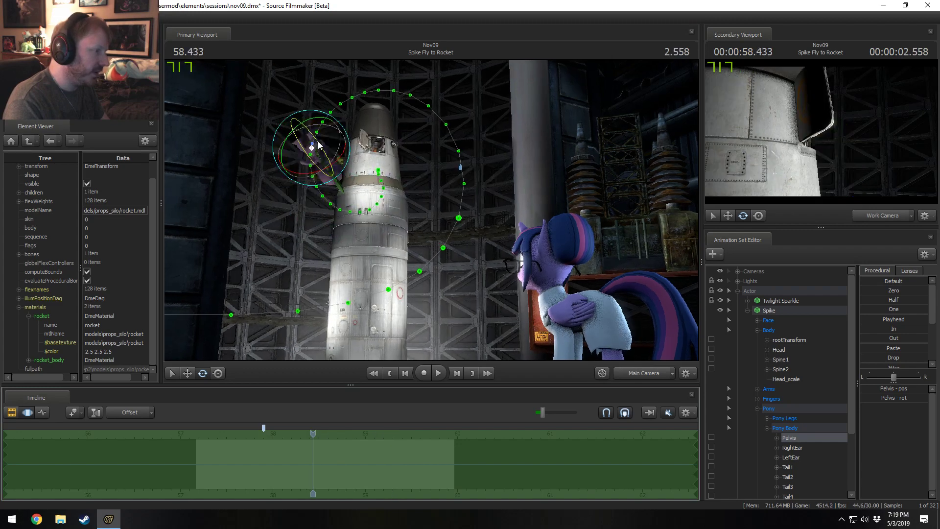
left_click_drag(313, 143, 446, 257)
left_click_drag(315, 435, 205, 436)
key("space")
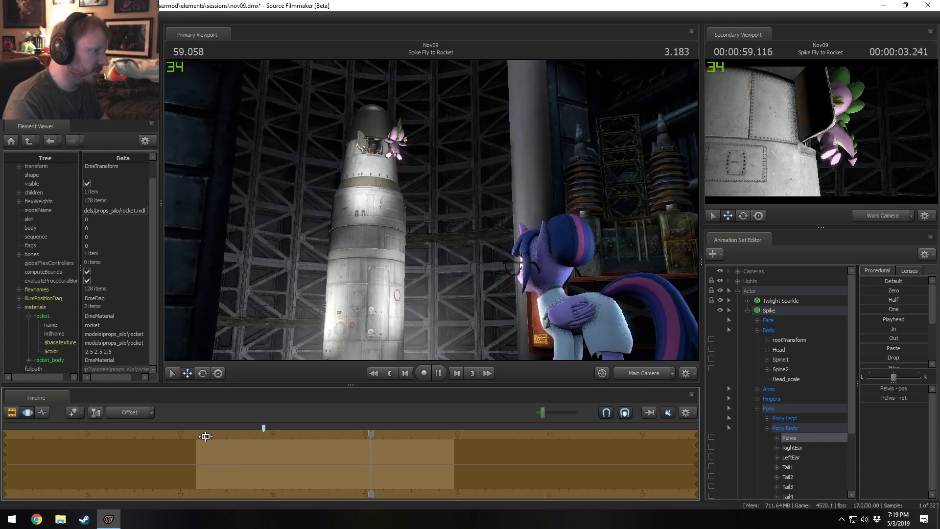
key("space")
key("ctrl+z")
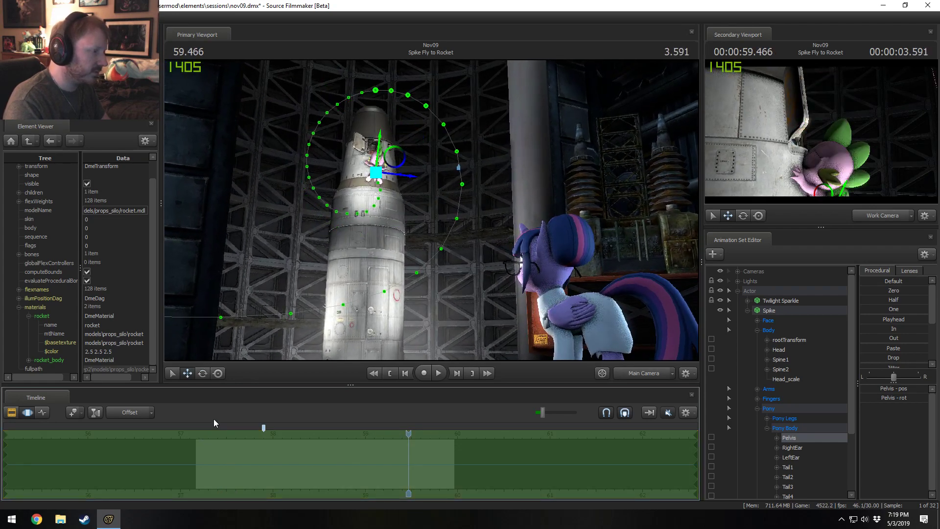
Rotate Spike's Pelvis within a falloff time selection about 0.6 seconds wide, centred on 58.666 seconds.
left_click_drag(409, 464, 332, 456)
left_click(334, 457, "shift")
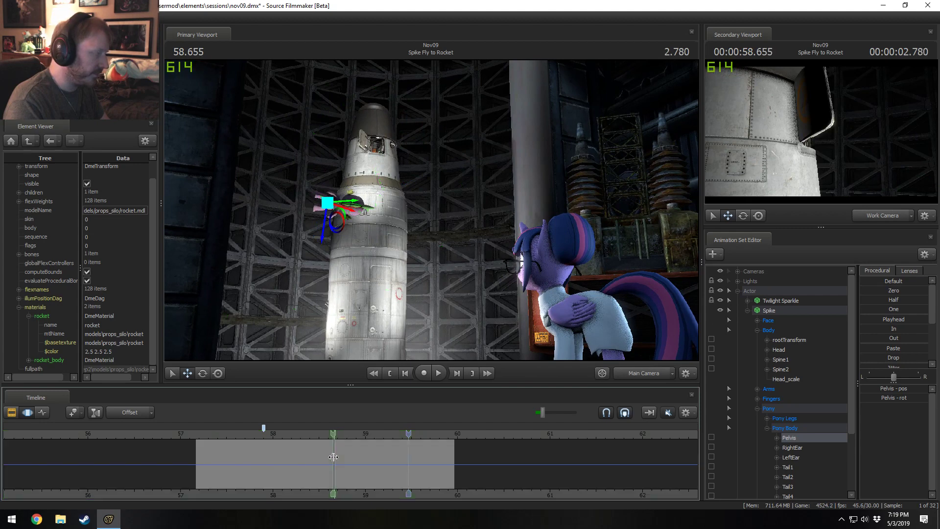
scroll(333, 457, "up", 3, "shift")
scroll(334, 457, "up", 1, "shift")
key("e")
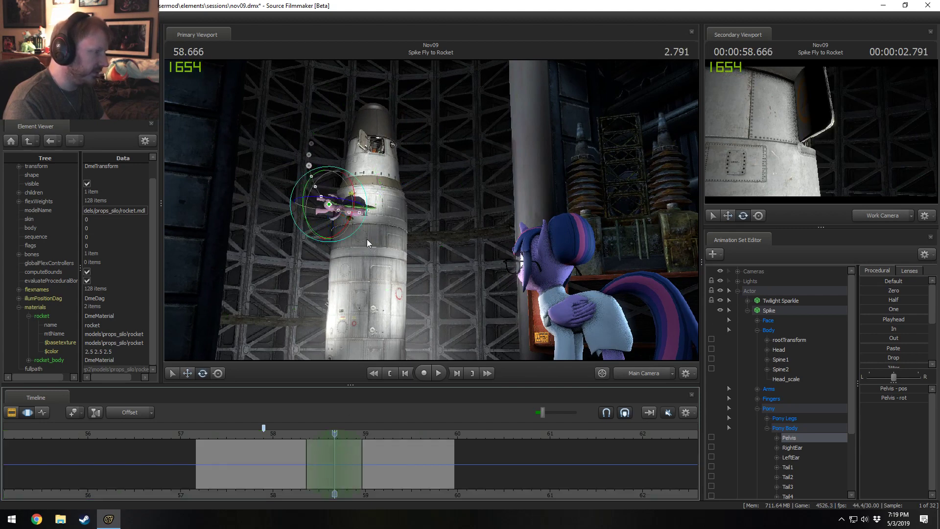
mouse_move(343, 219)
left_mouse_down()
mouse_move(351, 207)
mouse_move(341, 229)
left_mouse_up()
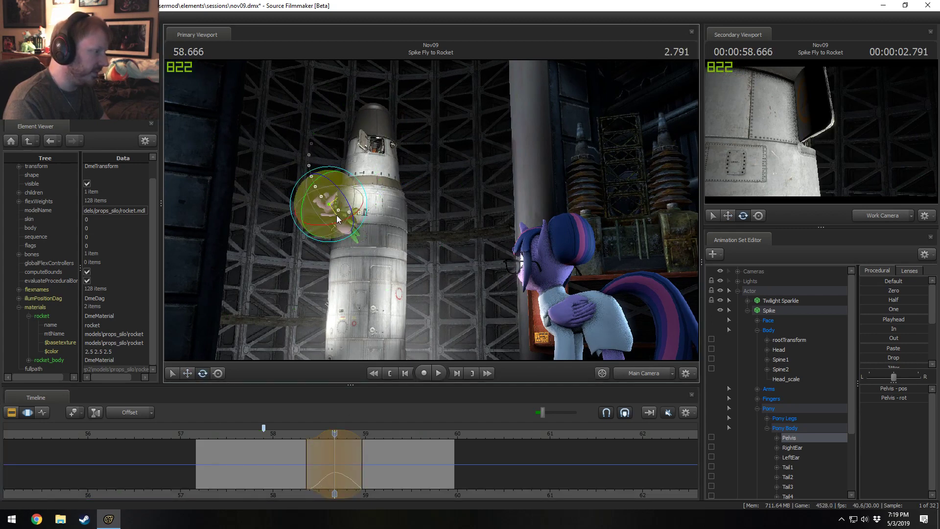
Play and scrub the "Spike Fly to Rocket" shot to examine Spike's rotation around the adjusted moment.
left_click(293, 434)
key("space")
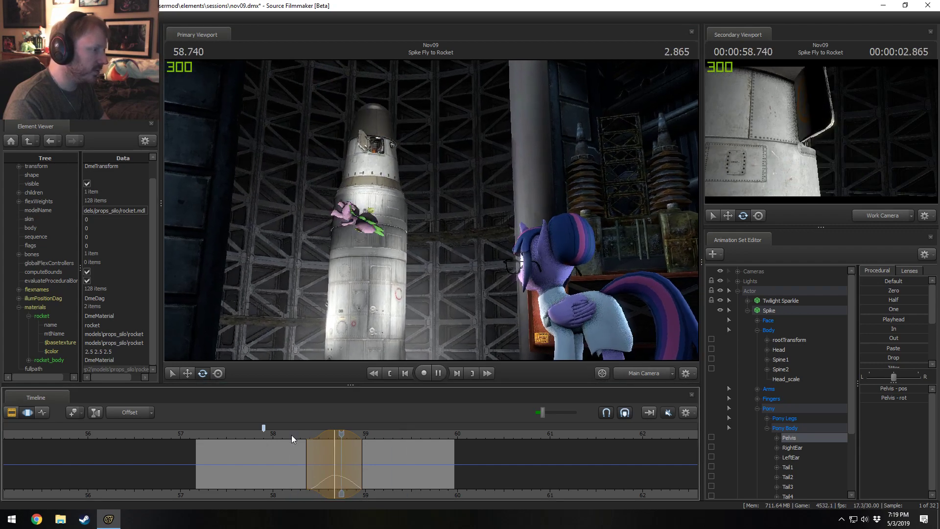
key("space")
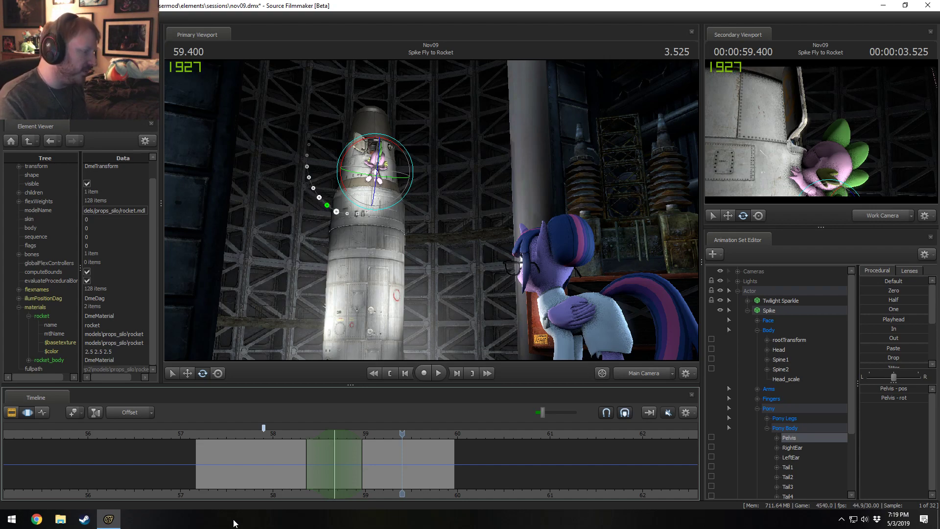
key("space")
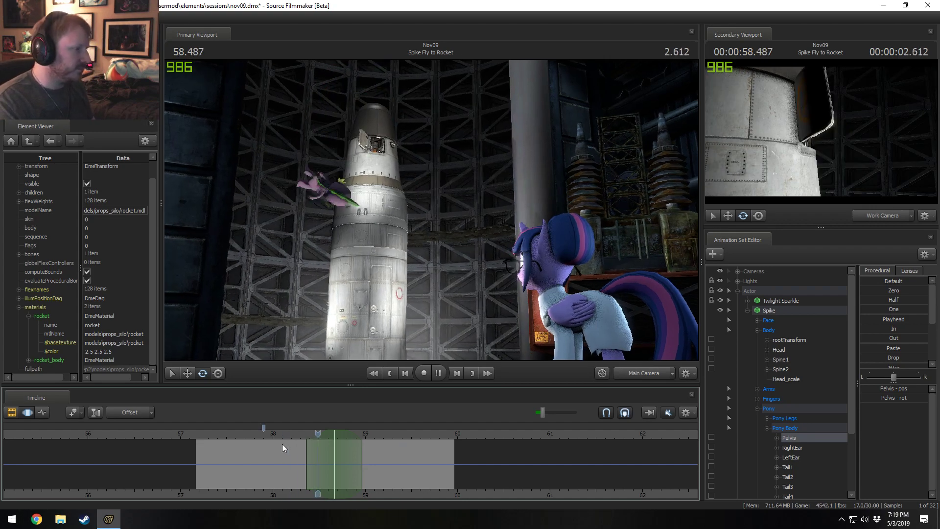
left_click(266, 436)
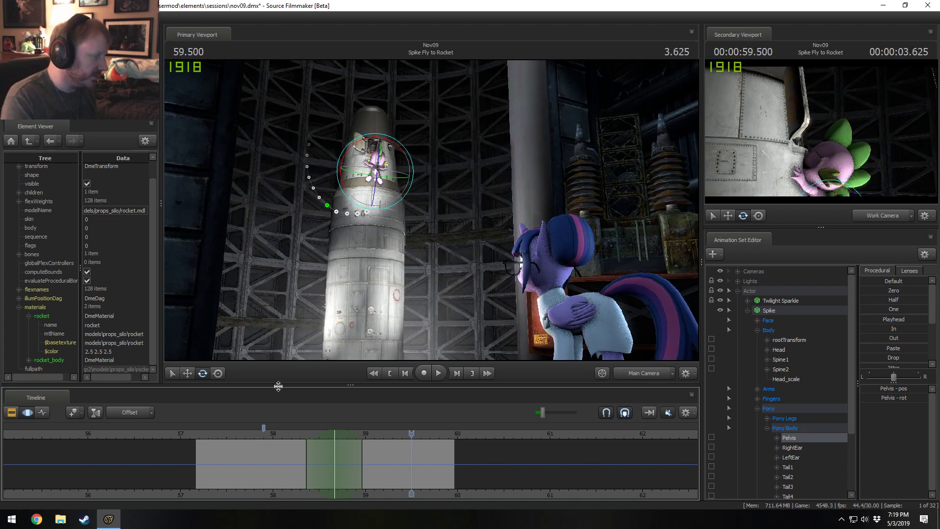
left_click(236, 433)
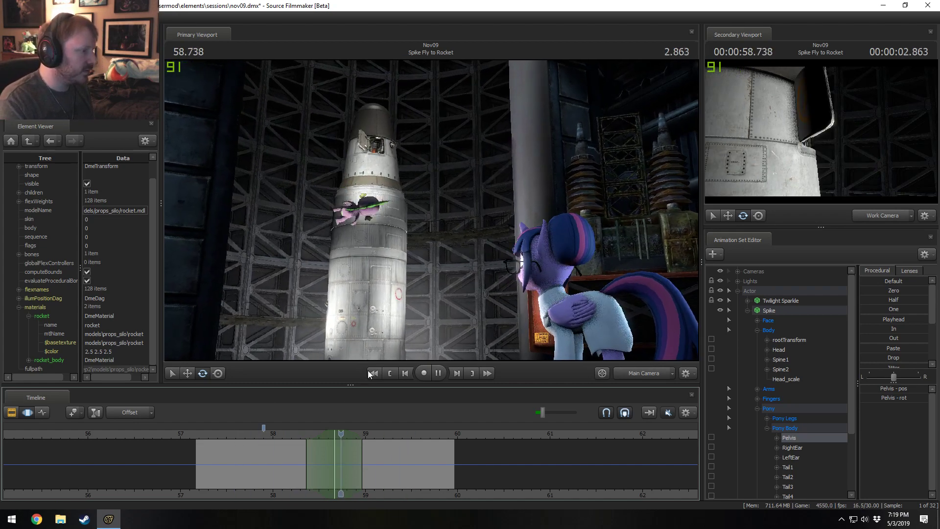
key("space")
left_click_drag(280, 454, 299, 455)
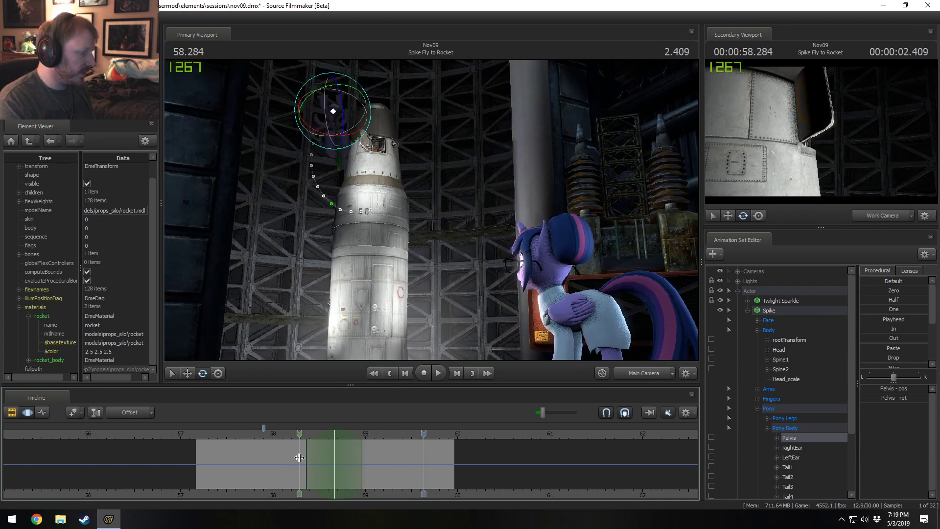
Copy the Brain animation set from the "Spike Knows this is Bad" shot.
key("Escape")
left_click(11, 412)
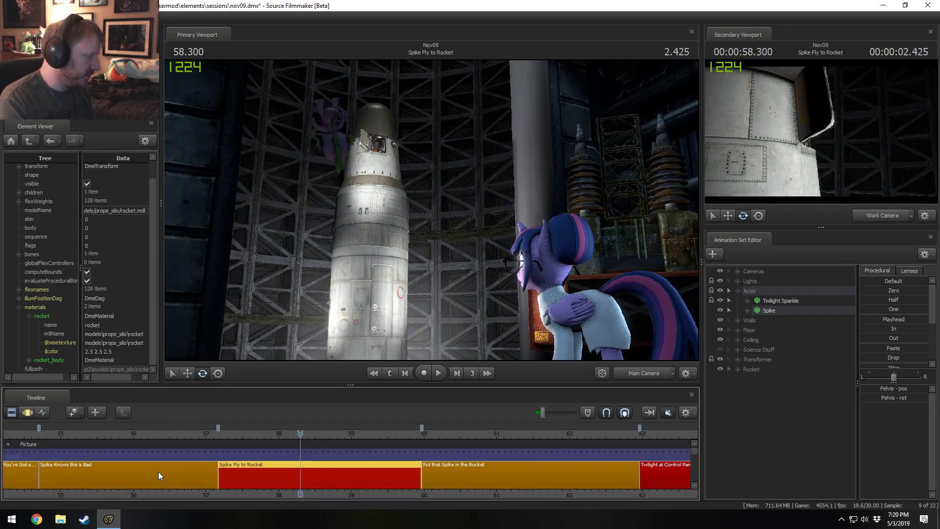
left_click(767, 312)
right_click(768, 312)
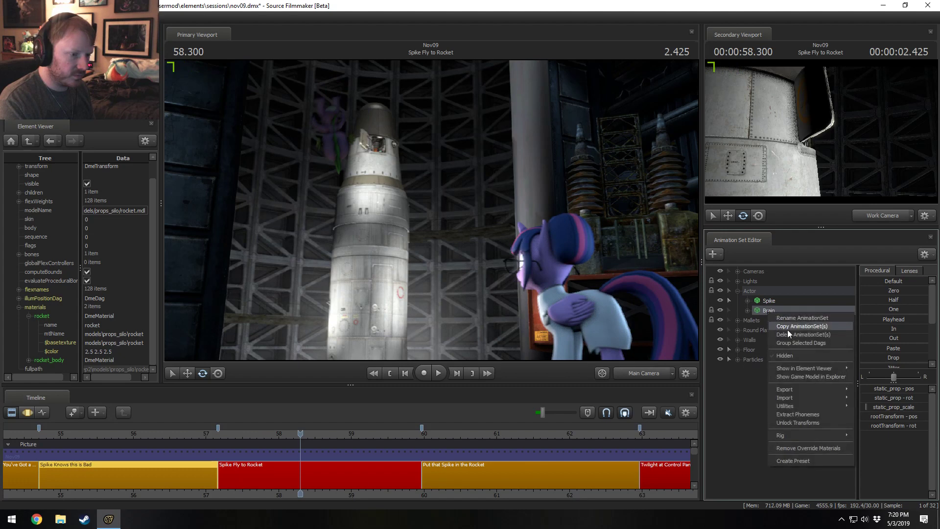
left_click(787, 330)
left_click(446, 265)
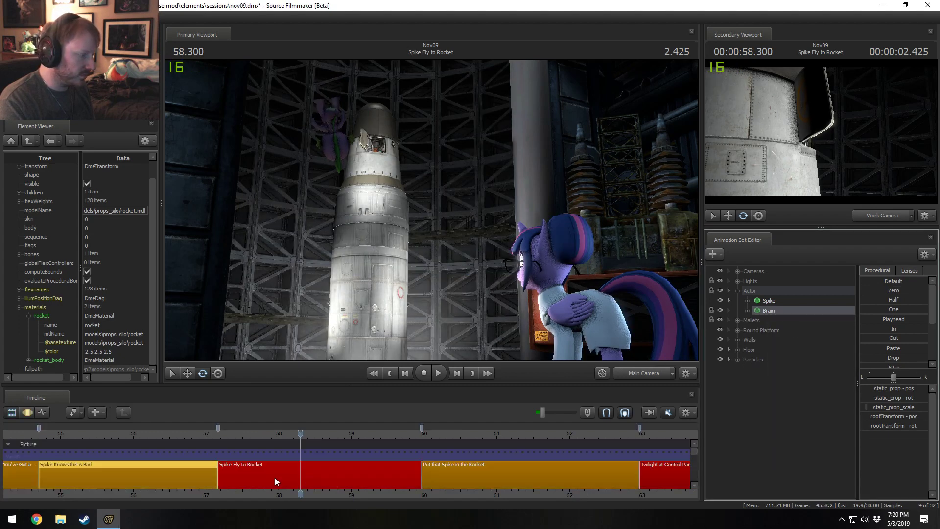
Paste the Brain animation set into the "Spike Fly to Rocket" shot and move it into the Actor group.
left_click(274, 477)
right_click(776, 406)
left_click(831, 426)
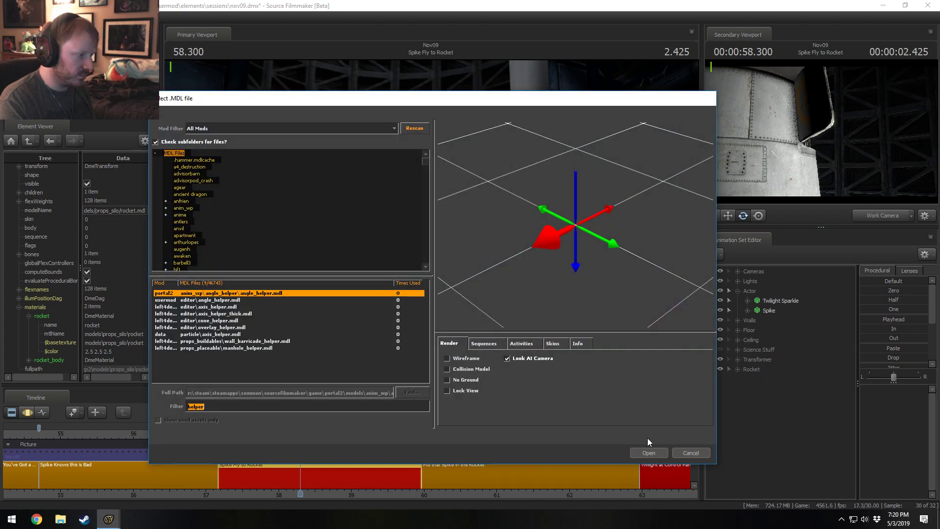
left_click(691, 452)
right_click(778, 406)
left_click(812, 459)
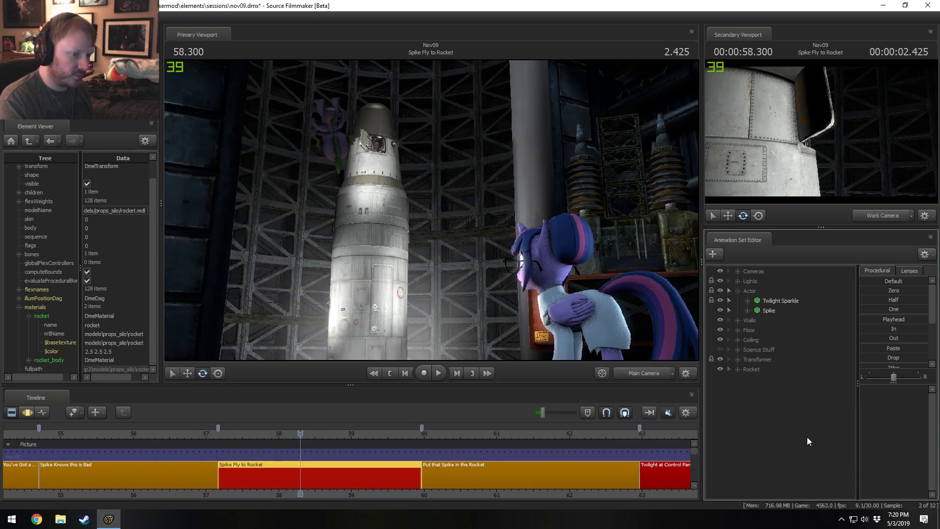
left_click_drag(762, 379, 767, 318)
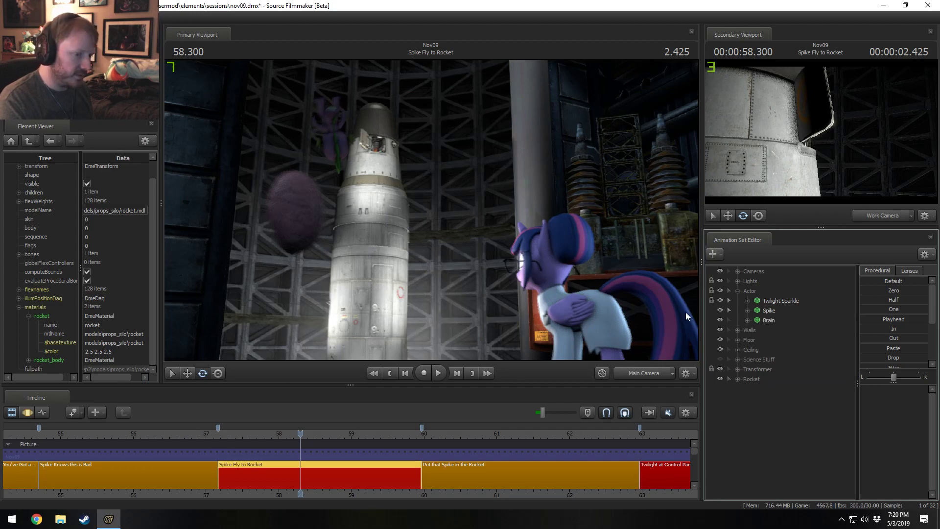
Apply the Out preset to all of the Brain's controls over the entire timeline in the Motion Editor.
left_click_drag(298, 432, 243, 436)
key("space")
key("space")
key("F3")
key("space")
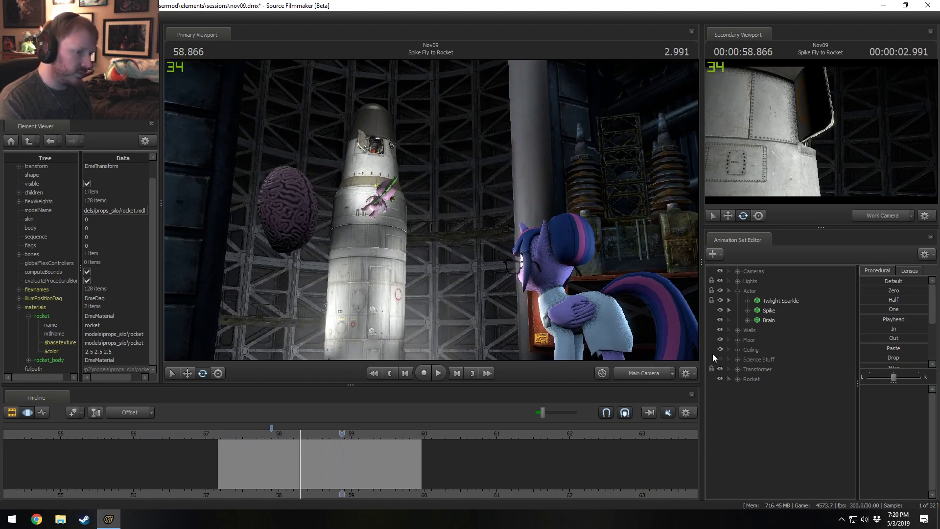
left_click(767, 320)
left_click(489, 461)
key("ctrl+a")
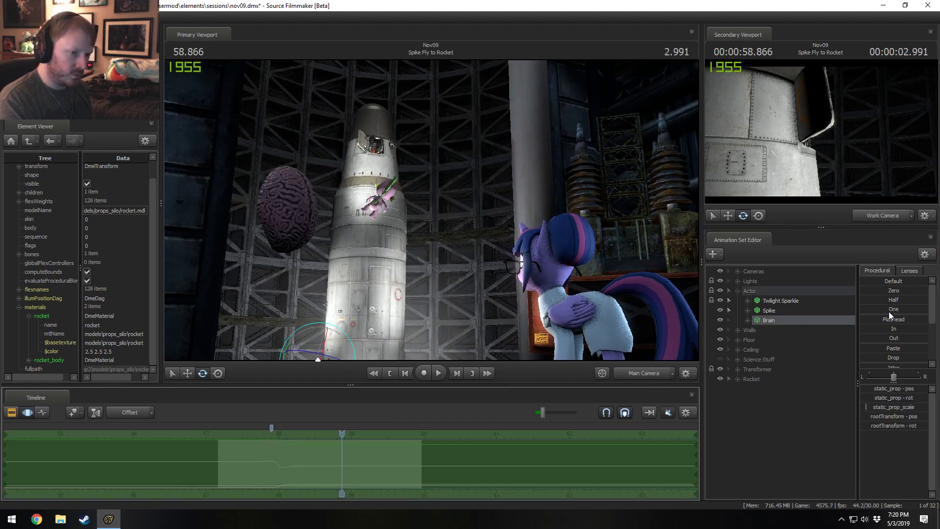
double_click(886, 339)
Play and scrub the "Spike Fly to Rocket" shot to examine Spike's flight path alongside the Brain.
left_click_drag(342, 433, 266, 430)
key("space")
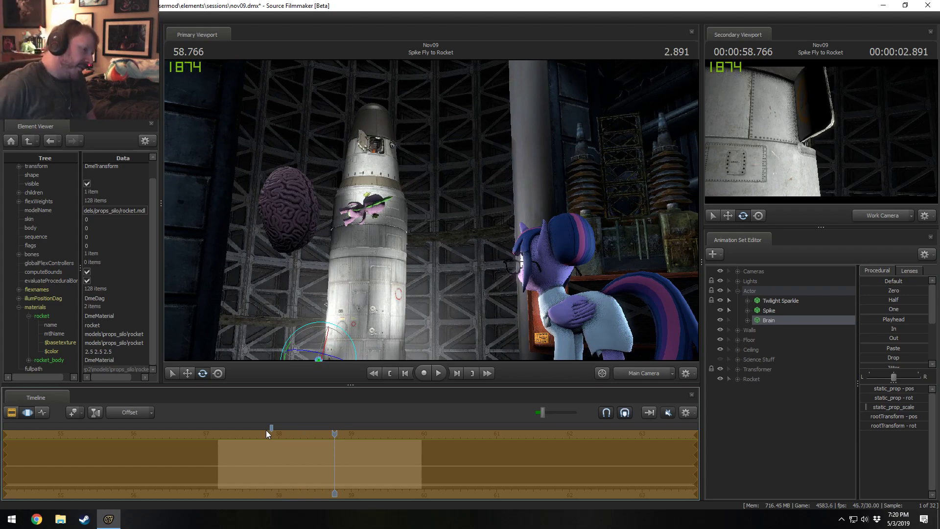
left_click(348, 435)
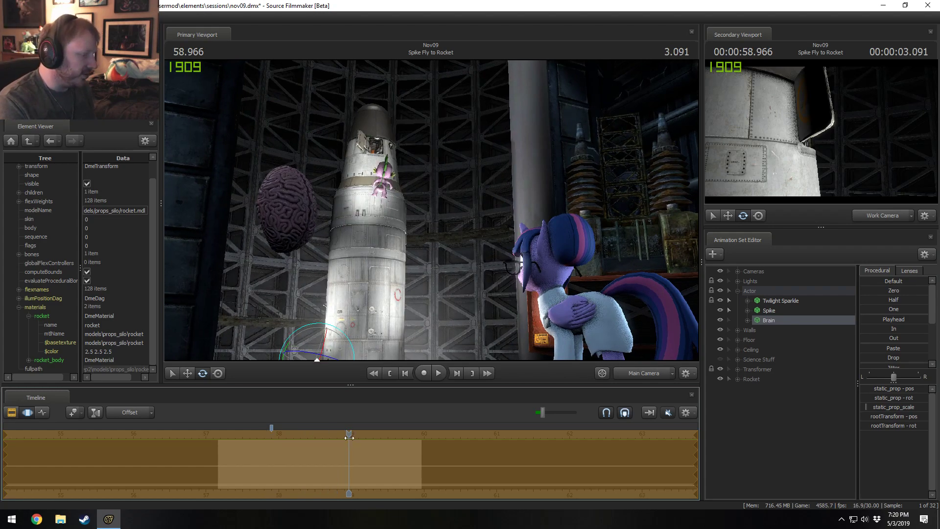
left_click_drag(343, 437, 220, 435)
key("space")
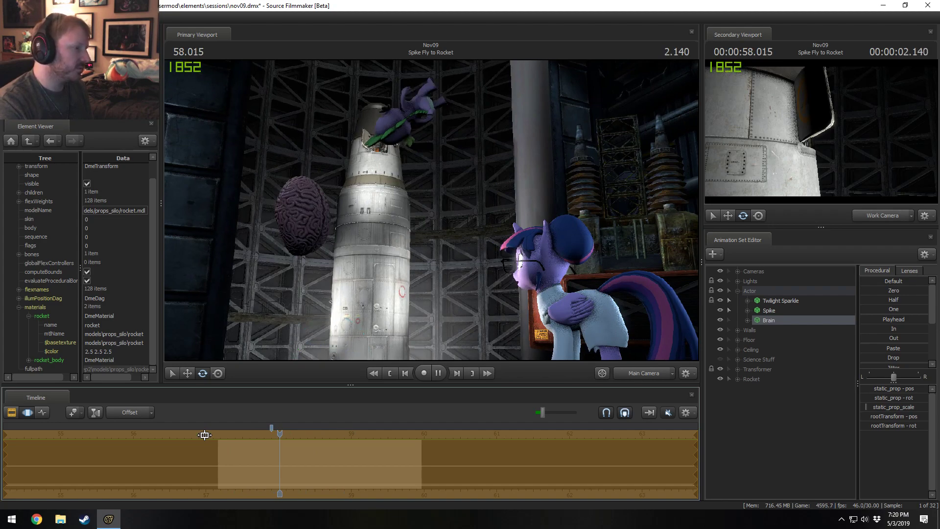
key("space")
left_click_drag(283, 437, 234, 440)
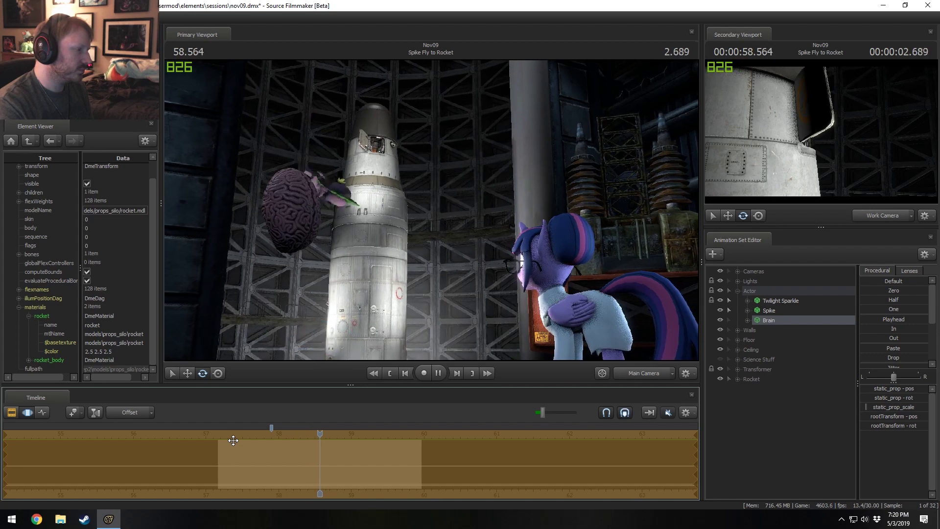
left_click_drag(342, 451, 246, 436)
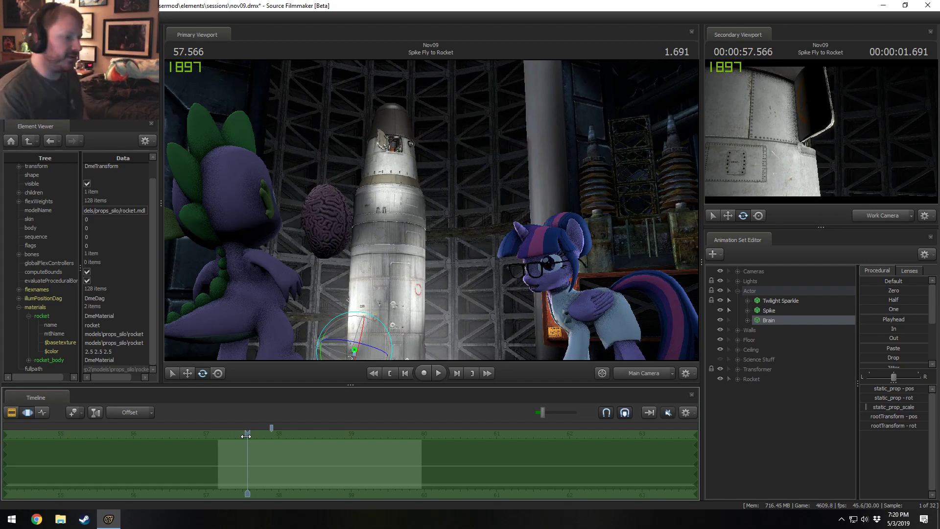
key("space")
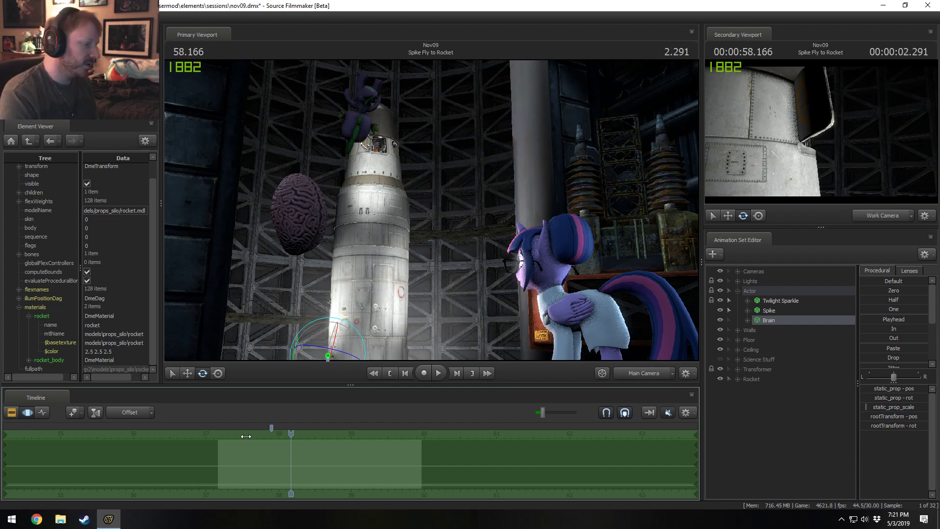
left_click_drag(288, 437, 232, 448)
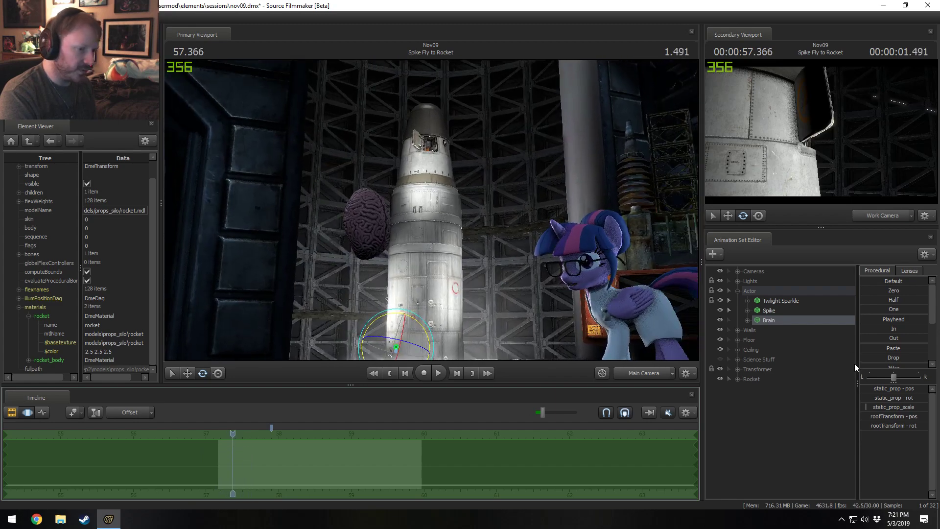
Expand Spike's Body and Pony Body control groups in the "Spike Knows this is Bad" shot.
left_click(761, 310)
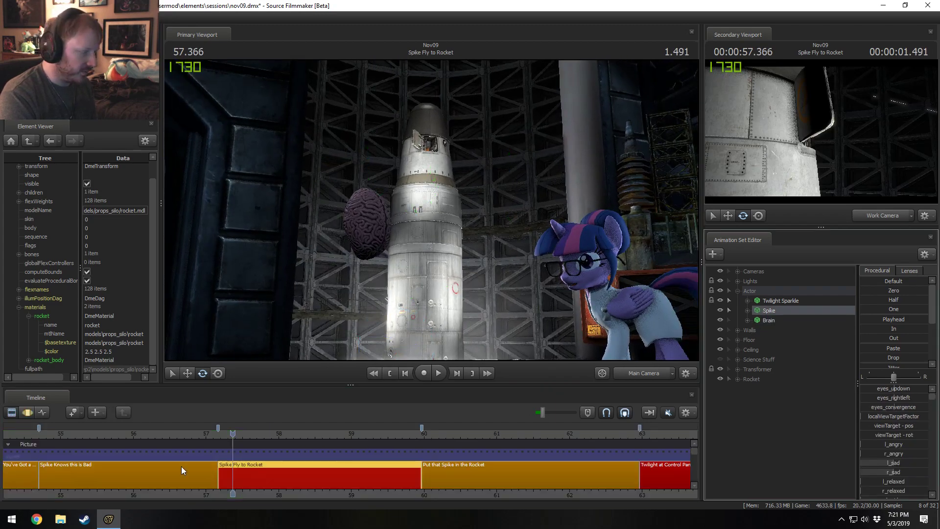
left_click(181, 470)
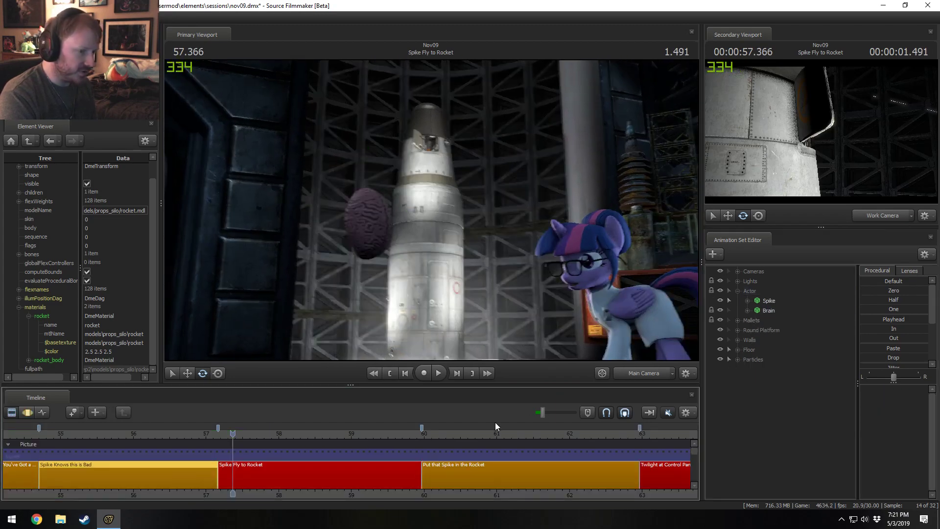
left_click(748, 300)
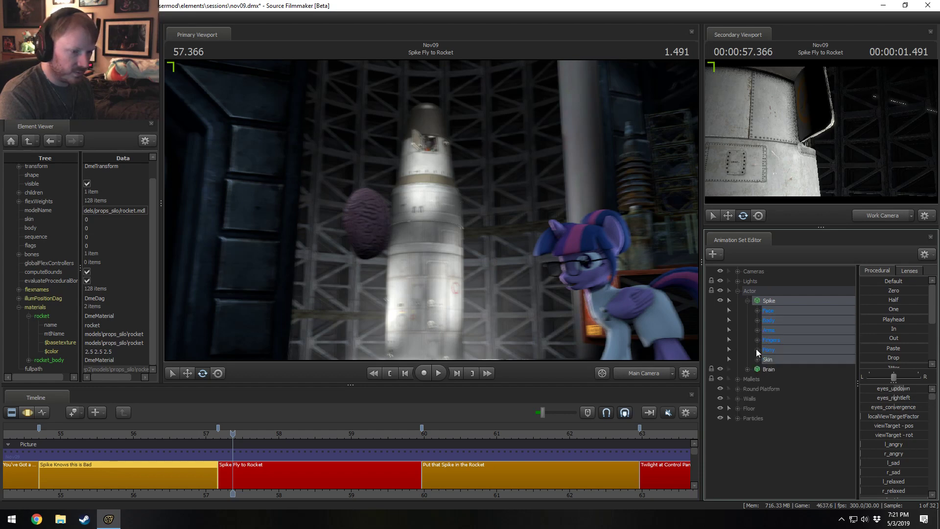
left_click(756, 350)
left_click(757, 320)
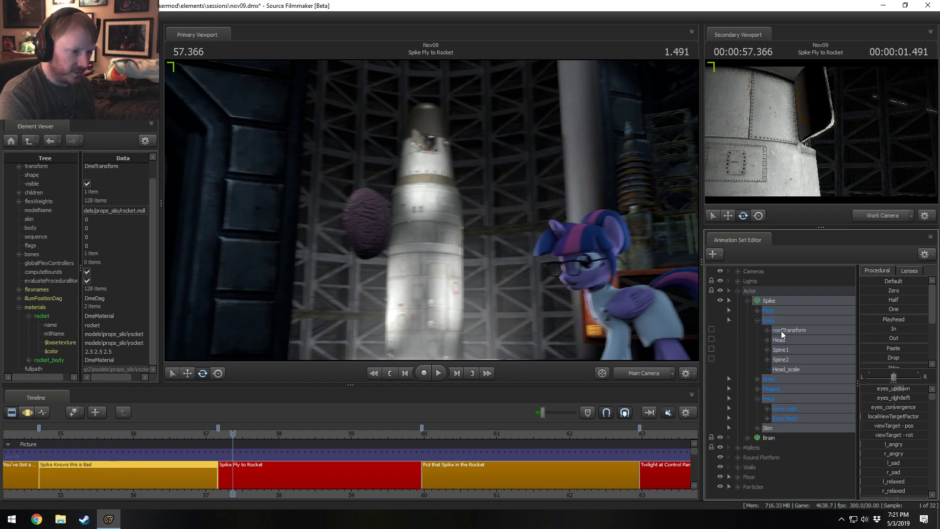
left_click(768, 409)
left_click(768, 408)
left_click(768, 420)
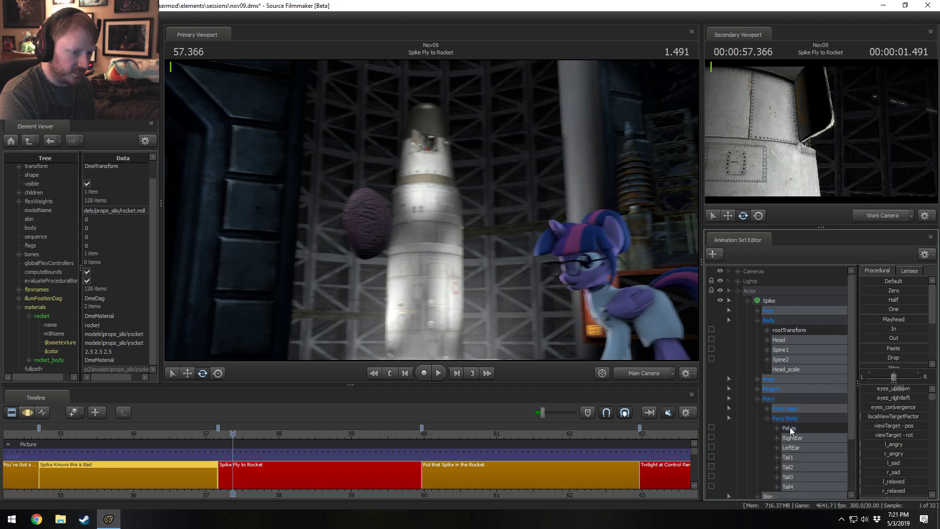
key("F3")
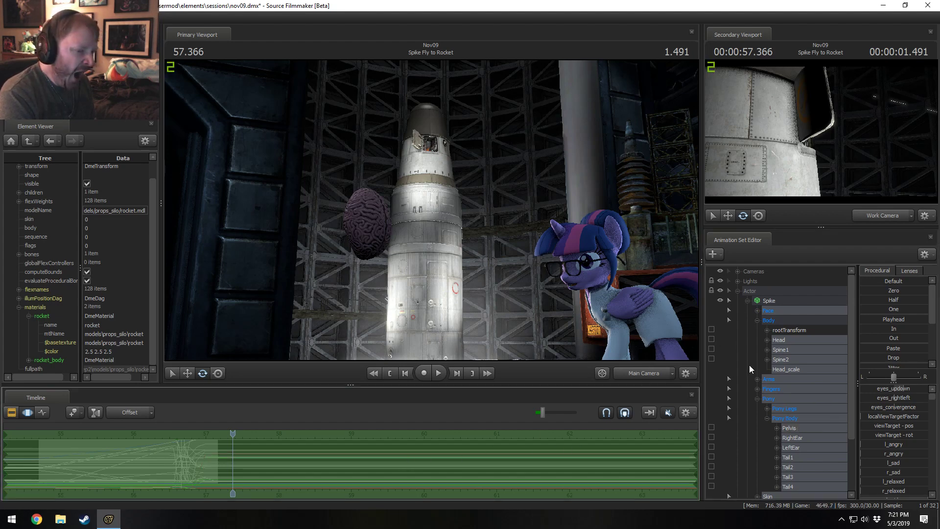
left_click(787, 428)
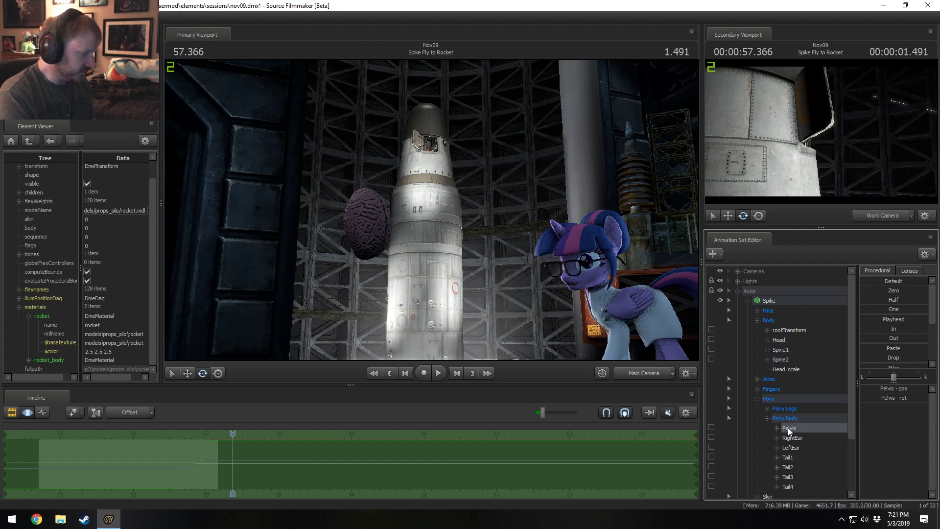
left_click(779, 303)
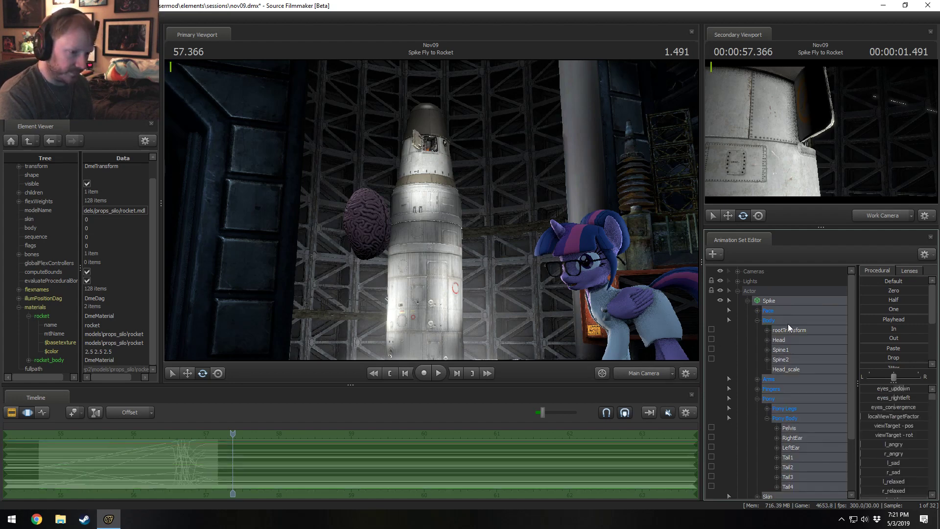
left_click(789, 328, "ctrl")
left_click(788, 429, "ctrl")
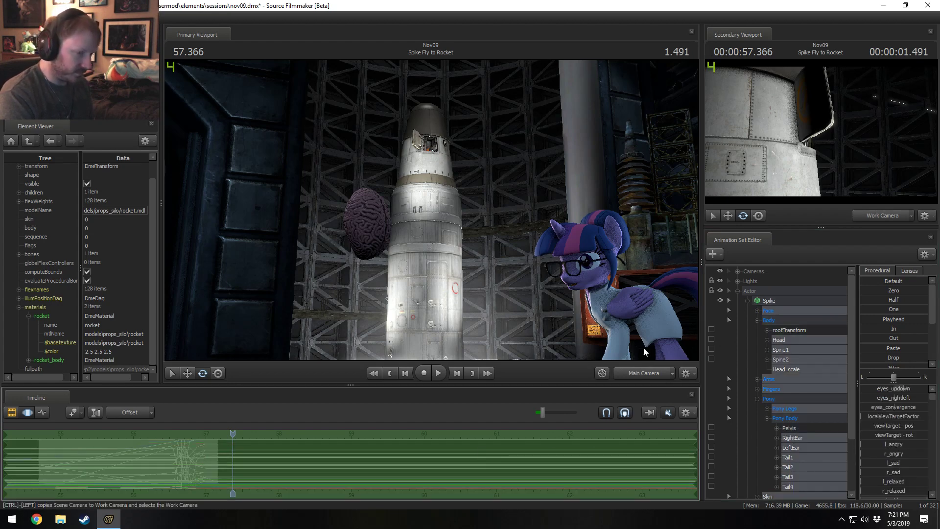
left_click(768, 310, "ctrl")
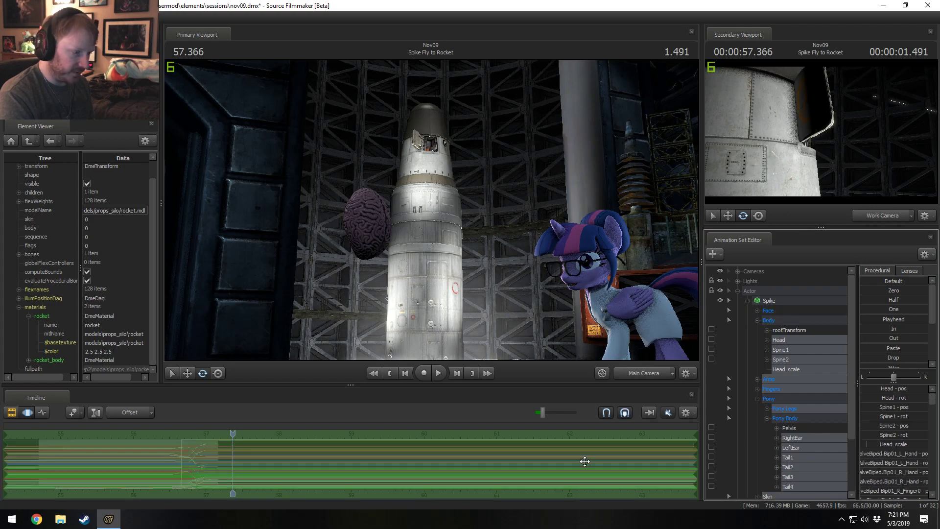
left_click(748, 301)
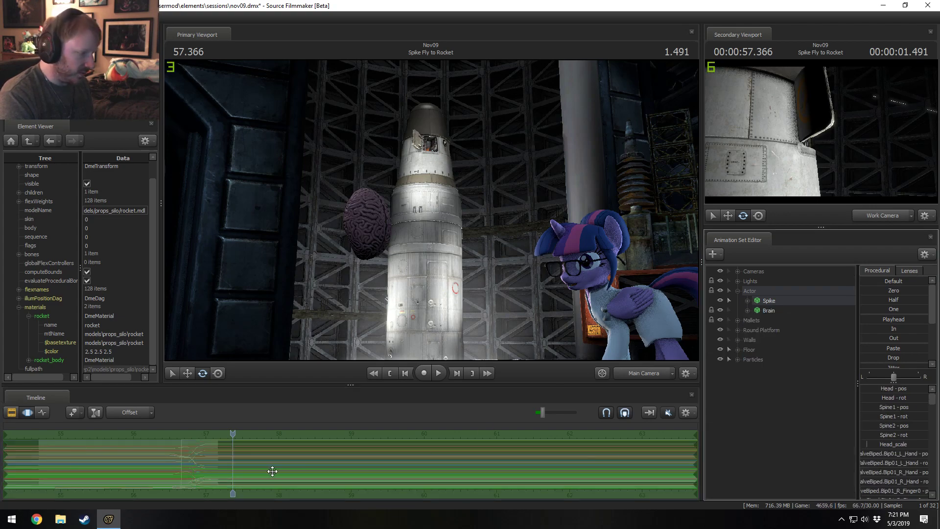
key("F3")
key("F3")
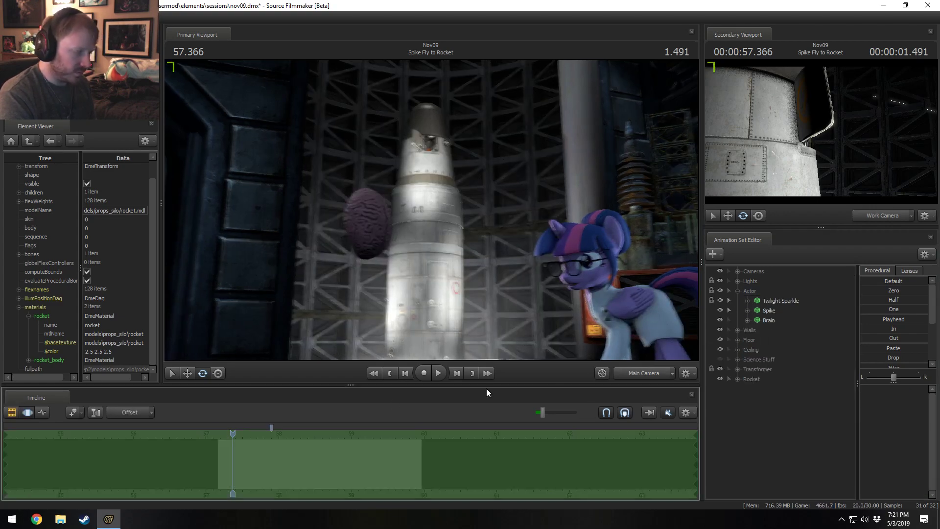
In "Spike Knows this is Bad", select Spike's controls except Face, rootTransform and Pelvis, with the Motion Editor time selection running from 57.666 s onward.
key("F2")
left_click(209, 471)
left_click(761, 301)
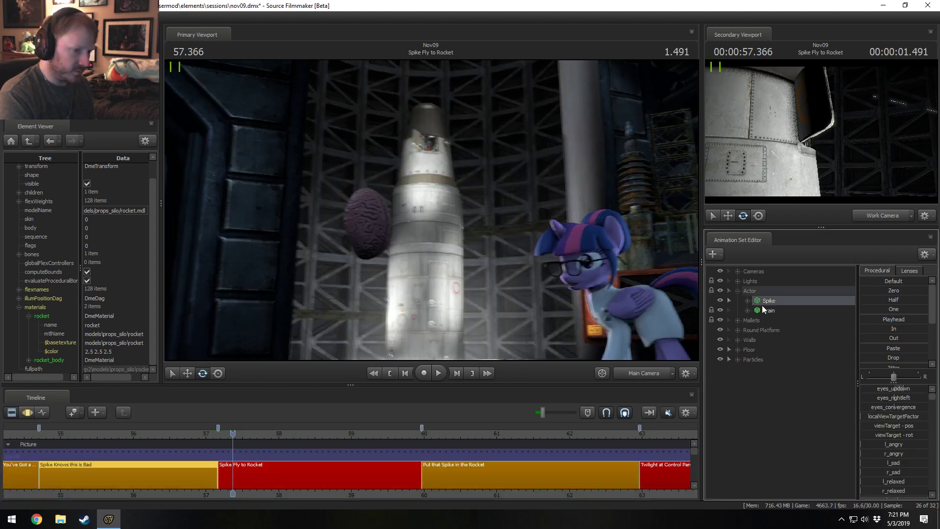
left_click(748, 300)
left_click(757, 321)
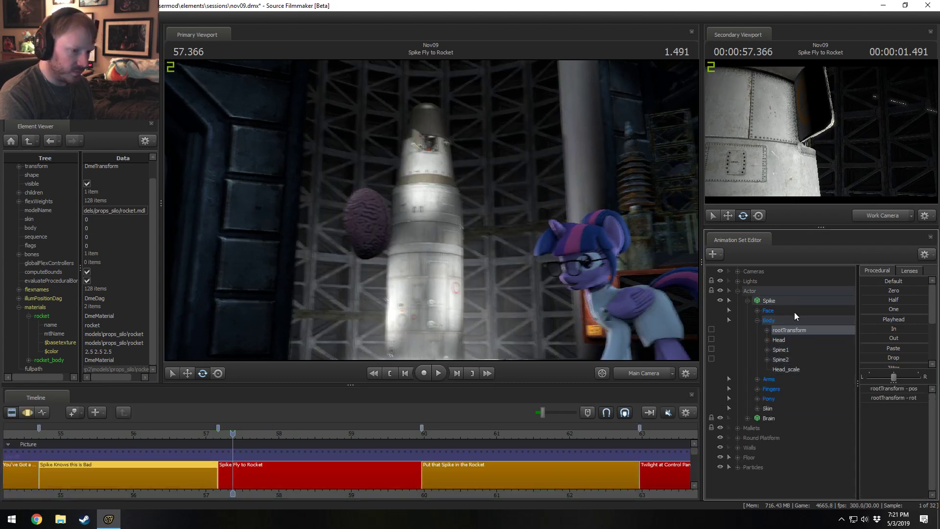
left_click(780, 311, "ctrl")
left_click(781, 330, "ctrl")
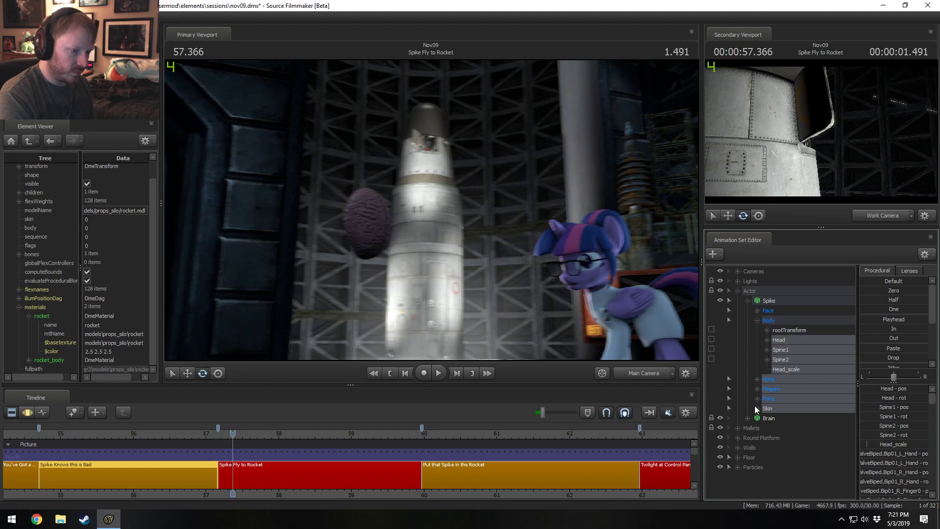
left_click(757, 400)
left_click(766, 418)
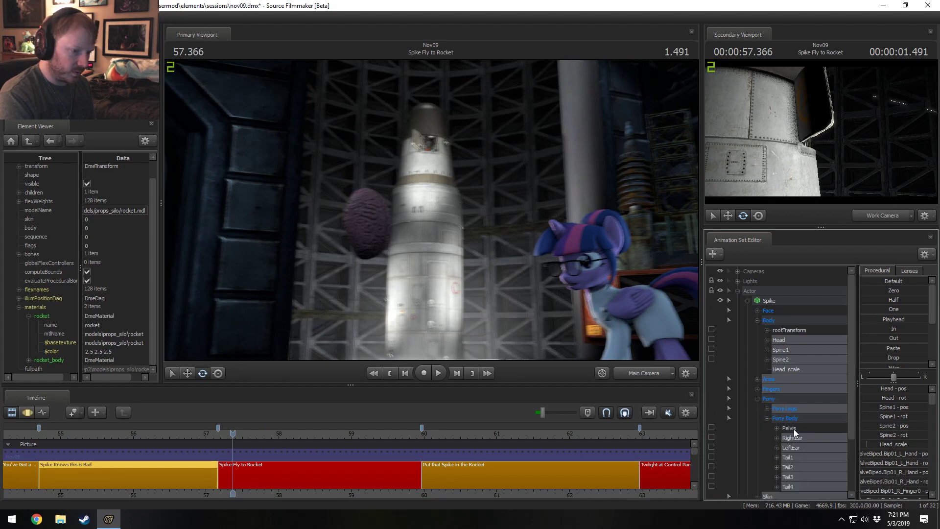
key("F3")
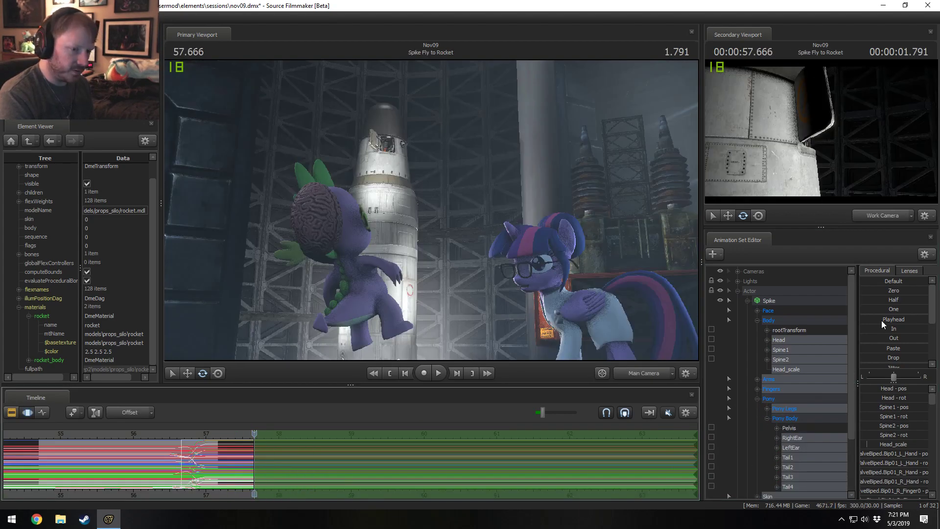
Select all of Spike's controls in the "Spike Fly to Rocket" shot and adjust the Motion Editor time selection around the start of his flight.
key("F2")
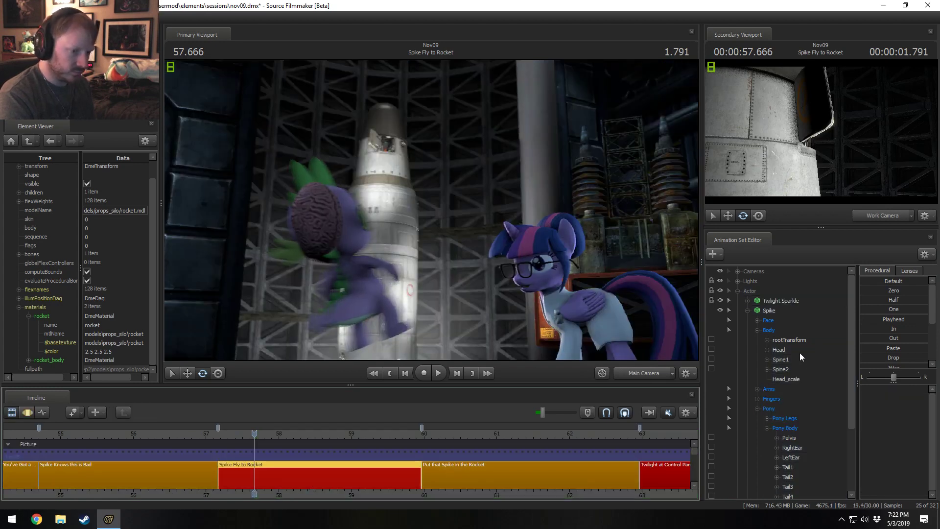
left_click(782, 306)
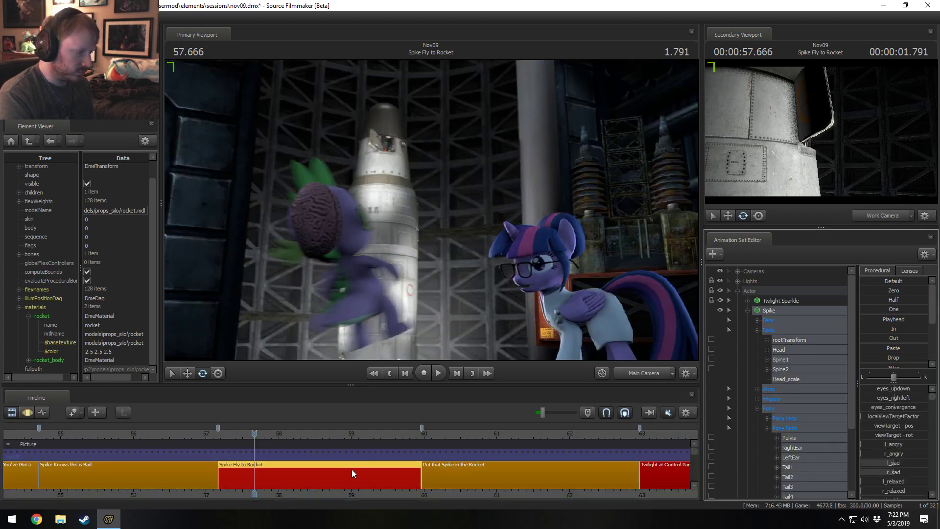
key("F3")
left_click(229, 456)
key("[")
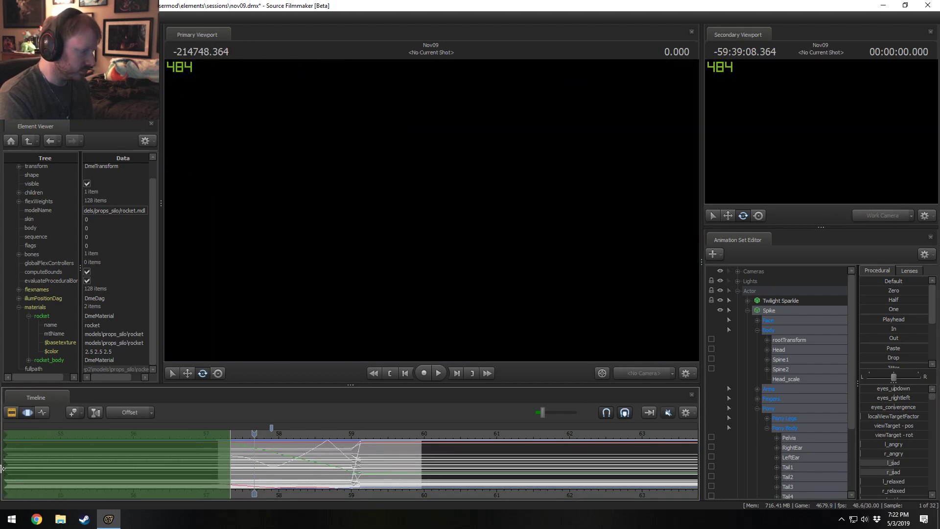
key("m")
left_click(226, 459)
mouse_move(226, 459)
left_mouse_down()
mouse_move(294, 470)
mouse_move(219, 449)
mouse_move(269, 456)
mouse_move(228, 459)
mouse_move(271, 461)
mouse_move(260, 459)
left_mouse_up()
key("Escape")
Play the "Spike Fly to Rocket" shot from near its start to review Spike's flight.
key("F2")
left_click(228, 434)
key("space")
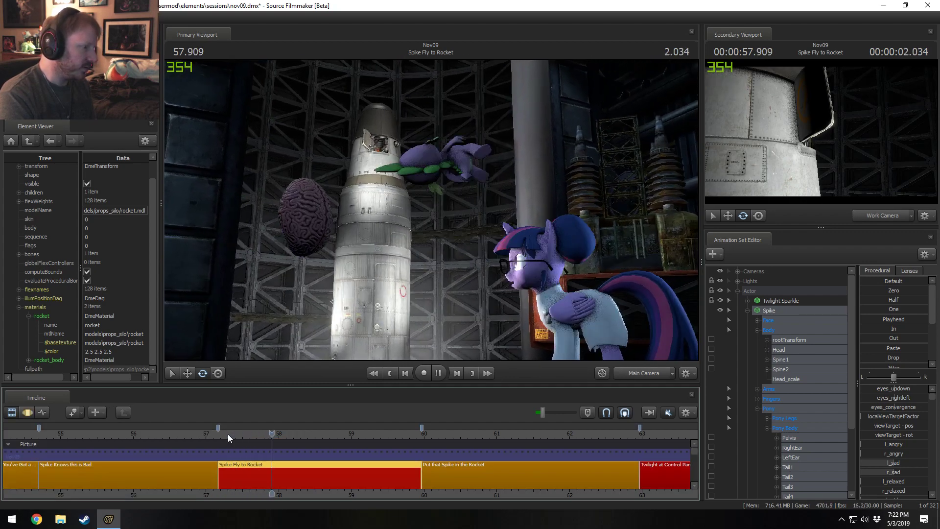
key("space")
Place the time selection at 57.566 s in the Motion Editor and copy the scene camera's view to the Work Camera.
key("F3")
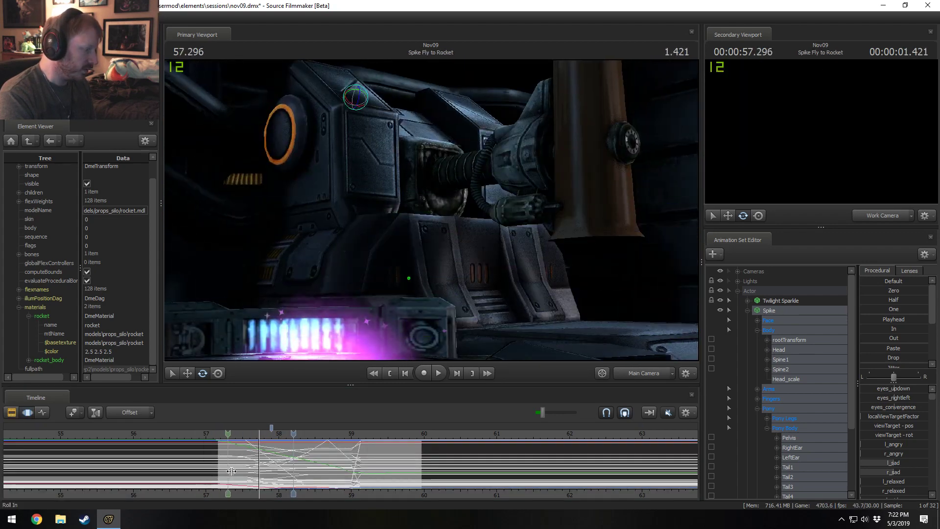
left_click_drag(247, 475, 247, 475, "shift")
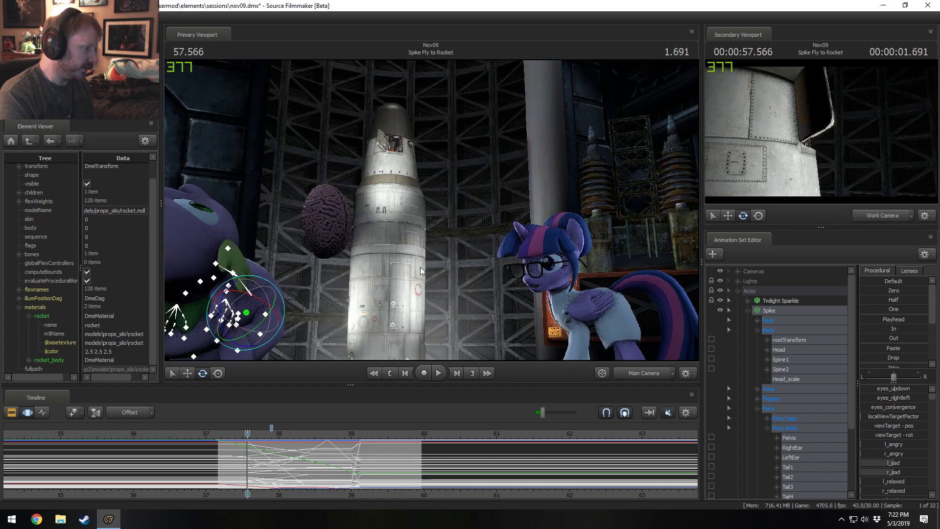
left_click(638, 373)
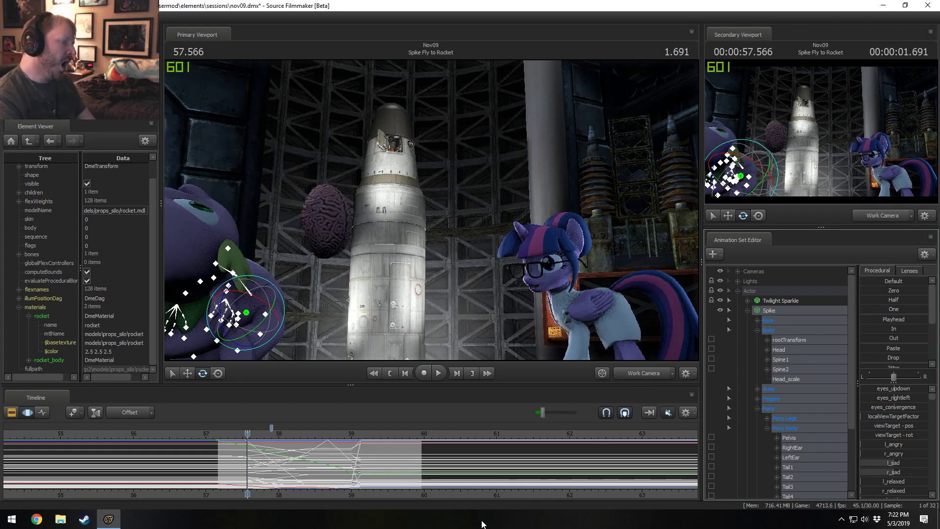
Play the end of the "Spike Knows this is Bad" shot through the Main Camera.
left_click(211, 434)
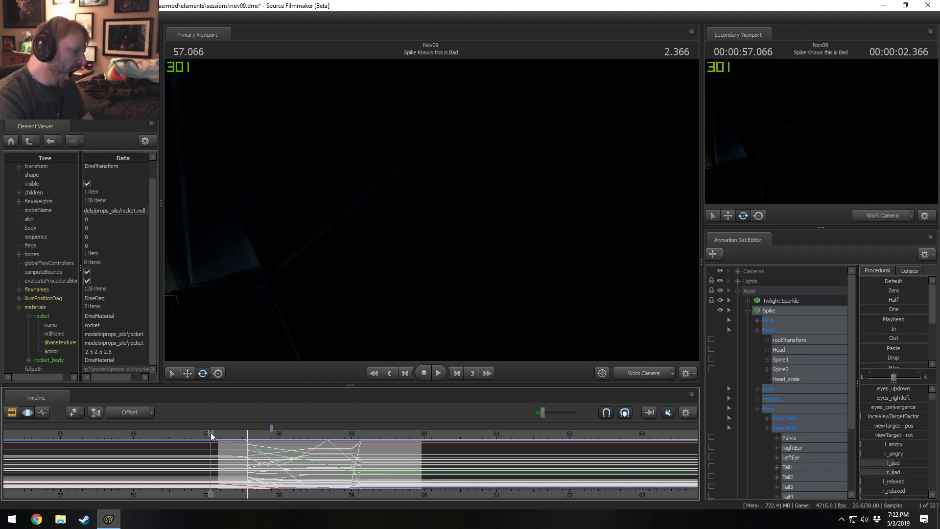
key("F3")
left_click_drag(210, 433, 195, 432)
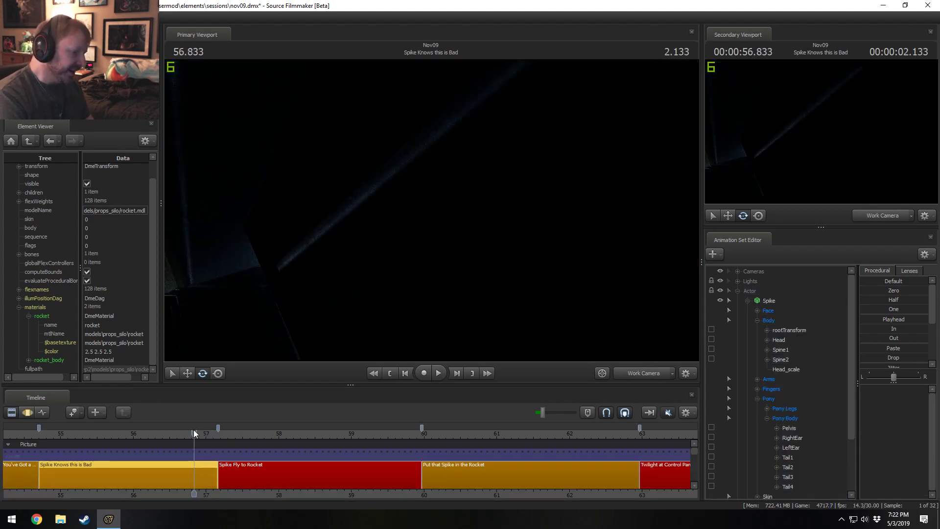
left_click(658, 375)
key("space")
key("space")
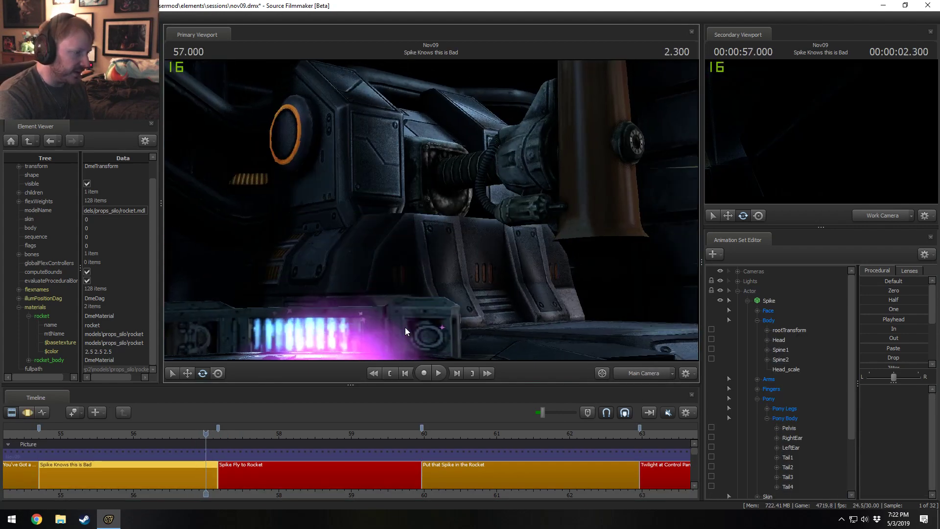
Examine the animation curves of Spike and the Brain at 56.8 s in the "Spike Knows this is Bad" shot.
key("F2")
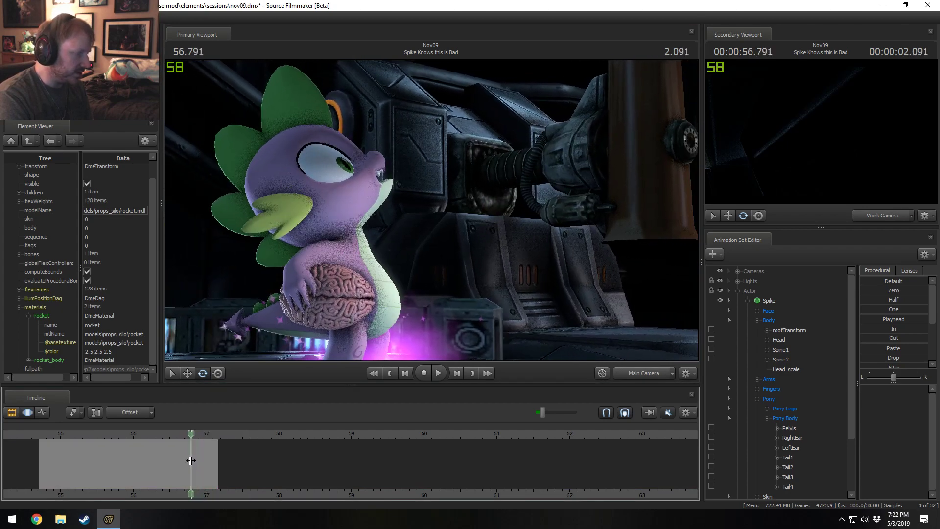
left_click(766, 302)
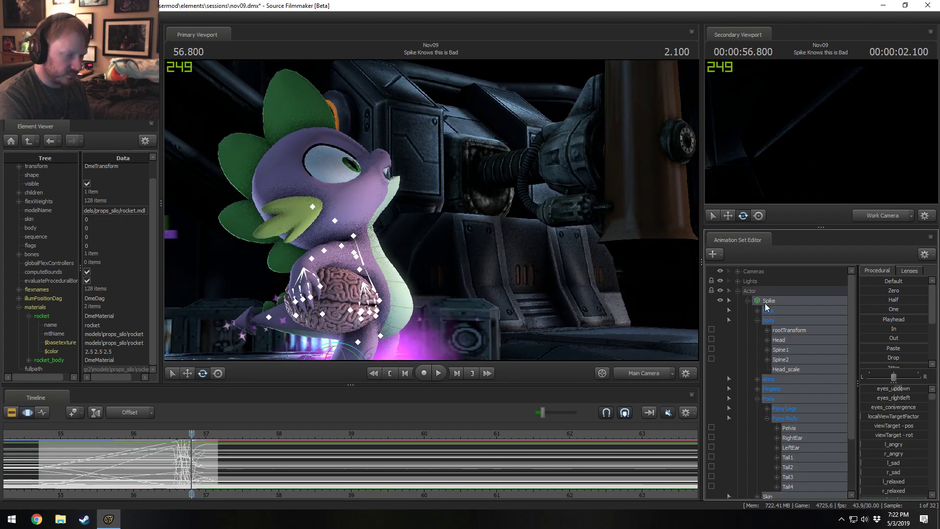
scroll(781, 380, "down", 3)
left_click(767, 437)
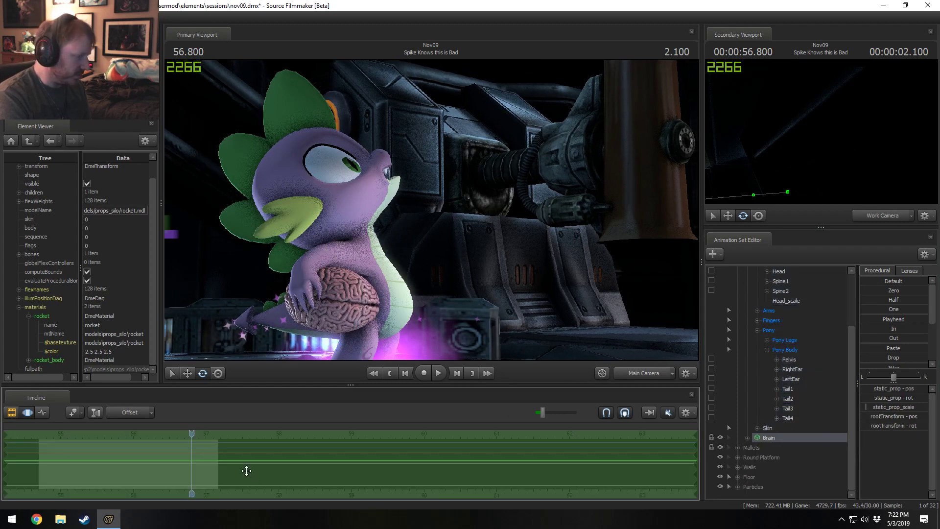
key("F2")
scroll(775, 379, "up", 3)
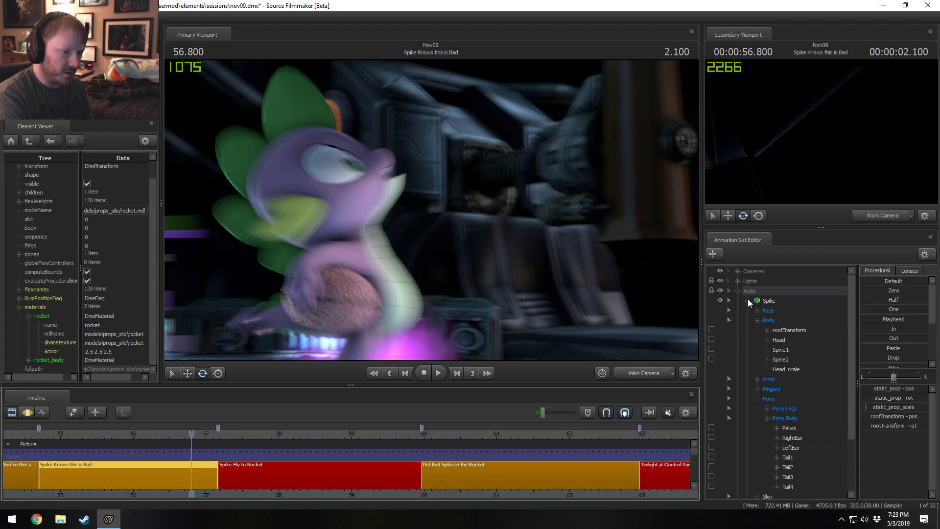
Expand the Brain and its Body control group in the "Spike Fly to Rocket" shot.
key("F3")
key("F2")
left_click(272, 476)
key("F3")
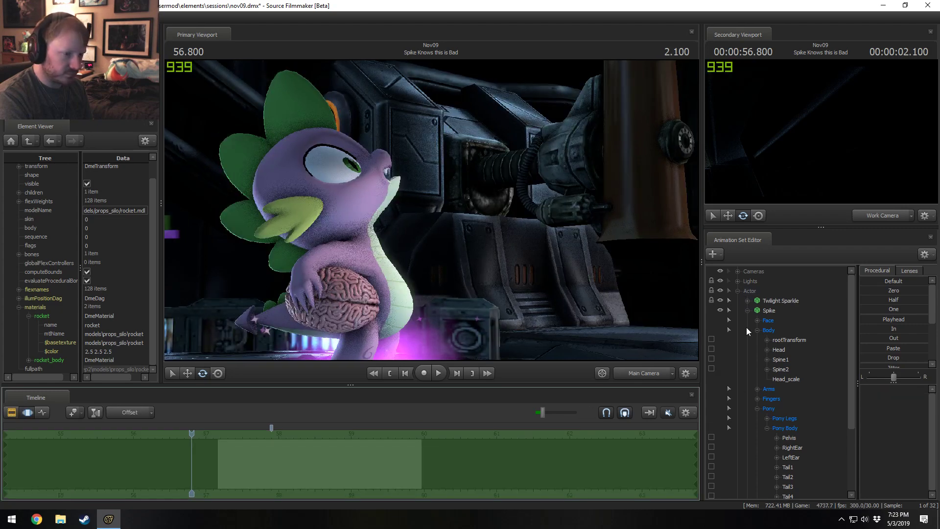
left_click(769, 311)
scroll(747, 360, "down", 3)
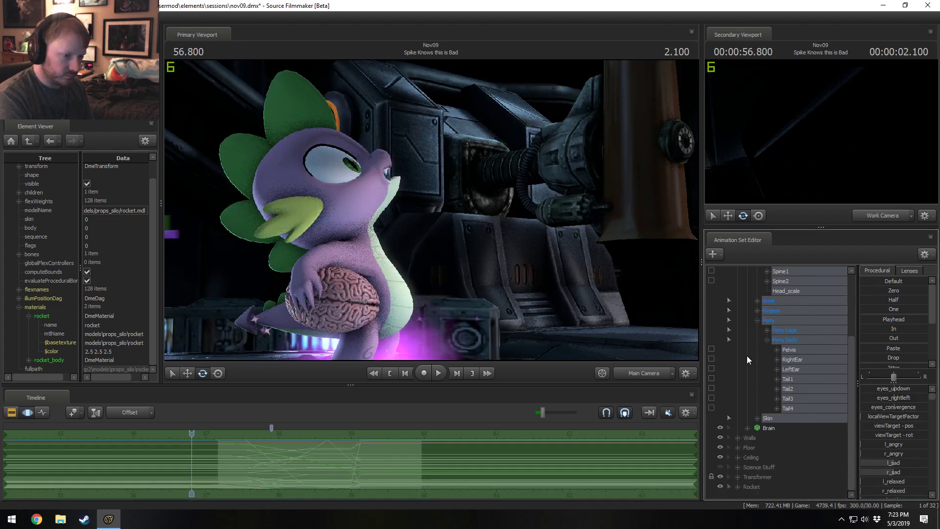
left_click(747, 428)
left_click(756, 438)
Examine the locks on the Brain's Body controls in the "Spike Knows this is Bad" shot.
key("F2")
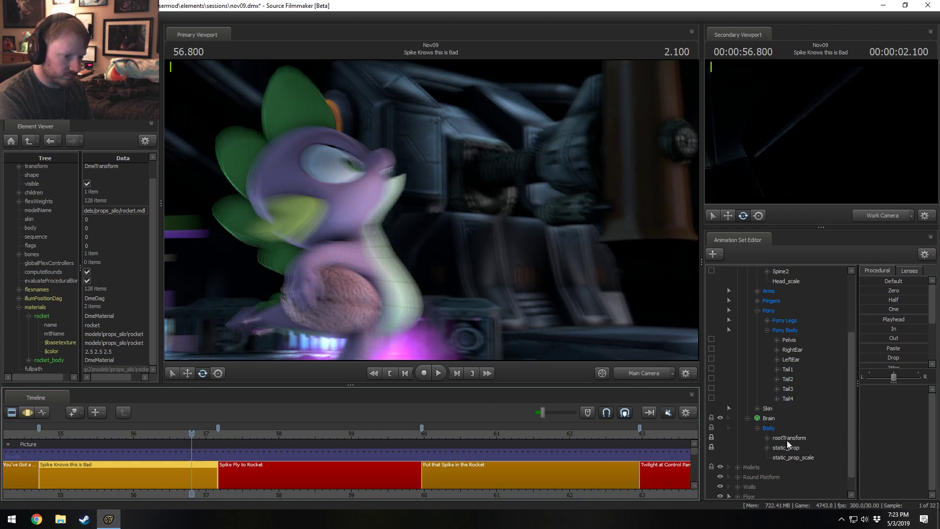
key("F3")
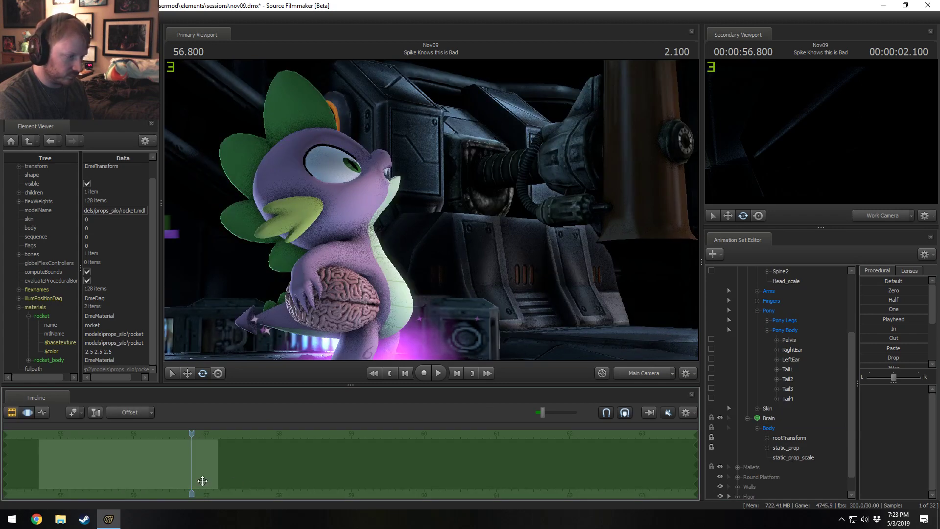
key("F2")
Examine the rootTransform and Pony Legs controls of Spike at 56.8 s in the "Spike Knows this is Bad" shot.
left_click(264, 470)
scroll(772, 372, "up", 2)
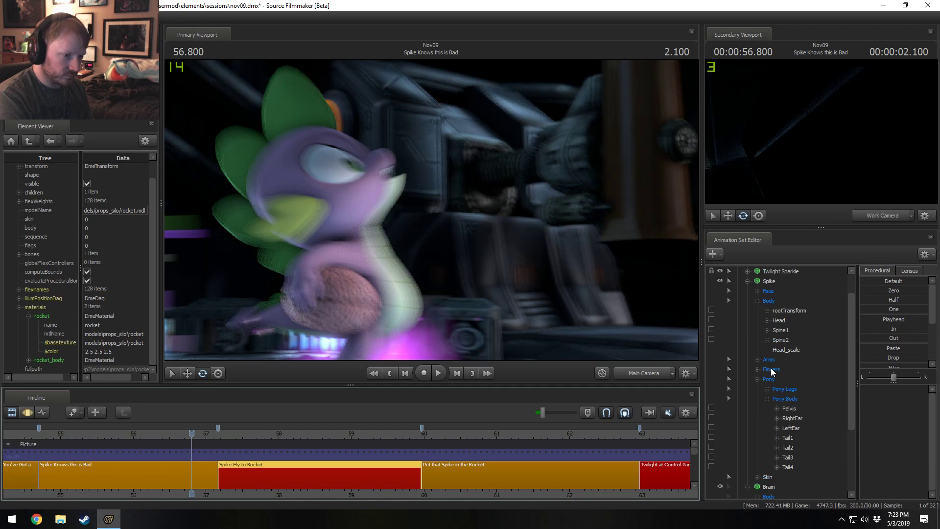
left_click(786, 309)
scroll(789, 426, "down", 2)
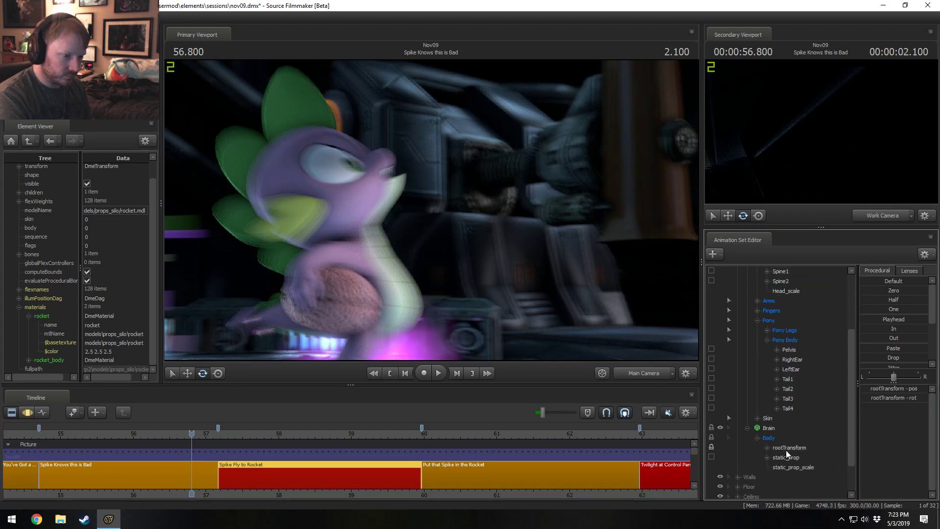
scroll(808, 404, "up", 1)
left_click(767, 359)
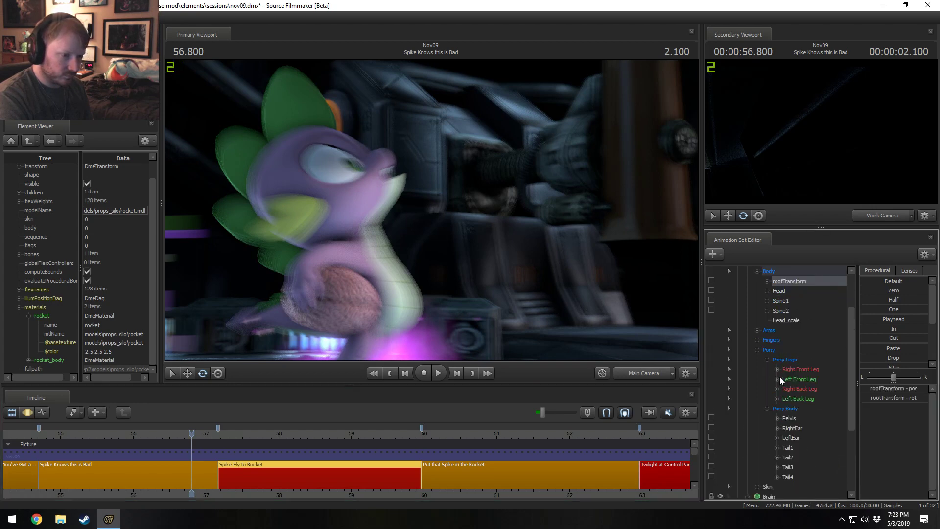
Expand Spike's Arms group at 57.833 s in "Spike Fly to Rocket" and lock the Brain's static_prop to his right hand.
left_click_drag(242, 430, 266, 430)
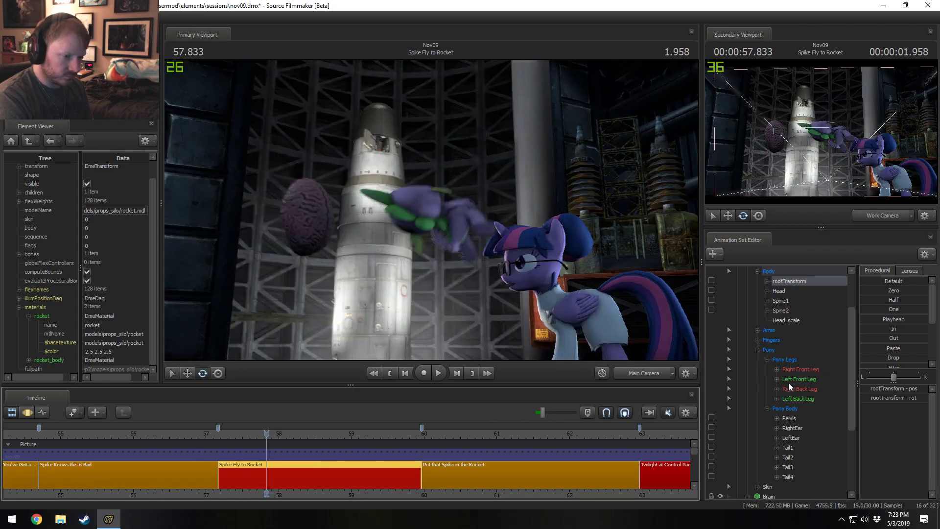
left_click(777, 369)
scroll(809, 393, "down", 2)
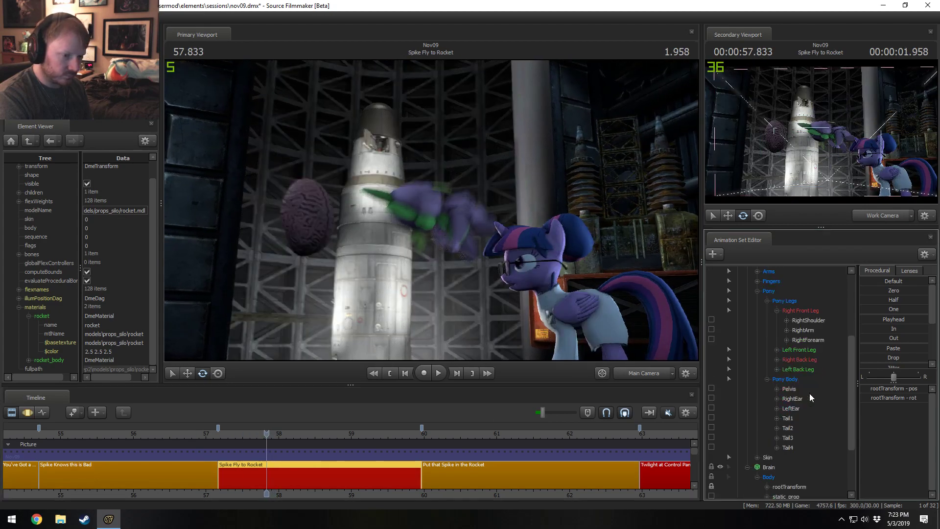
left_click(777, 311)
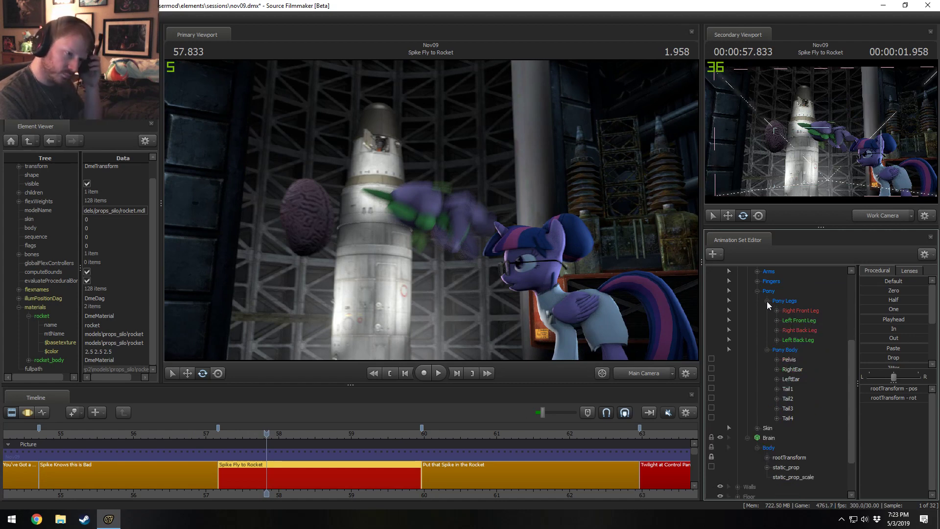
left_click(767, 301)
scroll(766, 301, "up", 1)
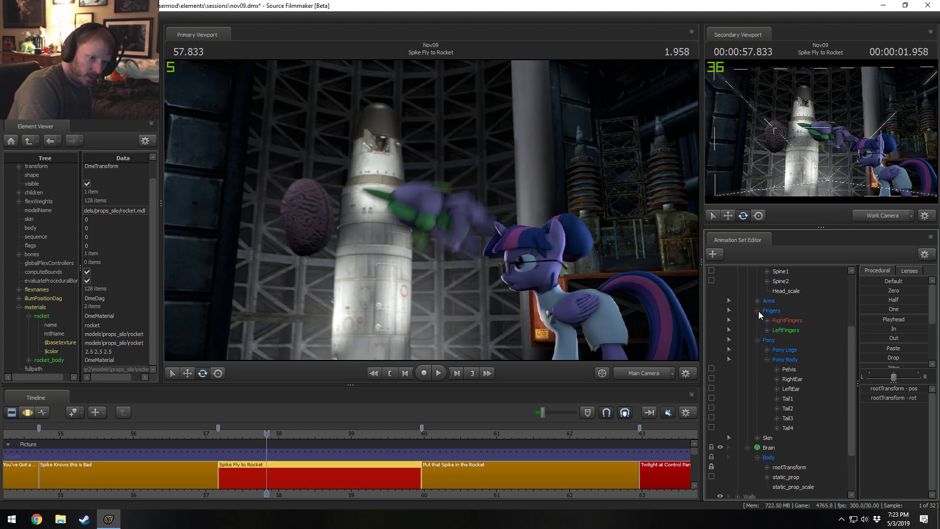
left_click(758, 301)
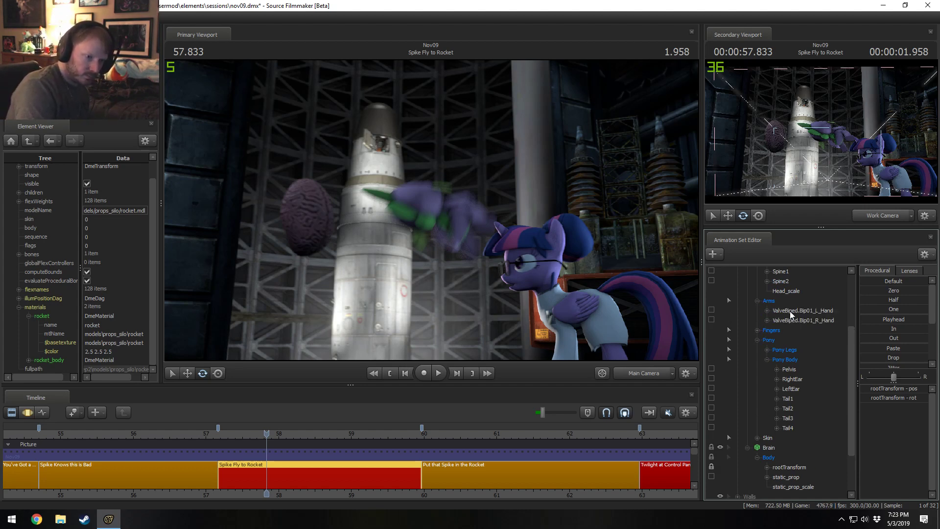
left_click_drag(795, 318, 800, 478)
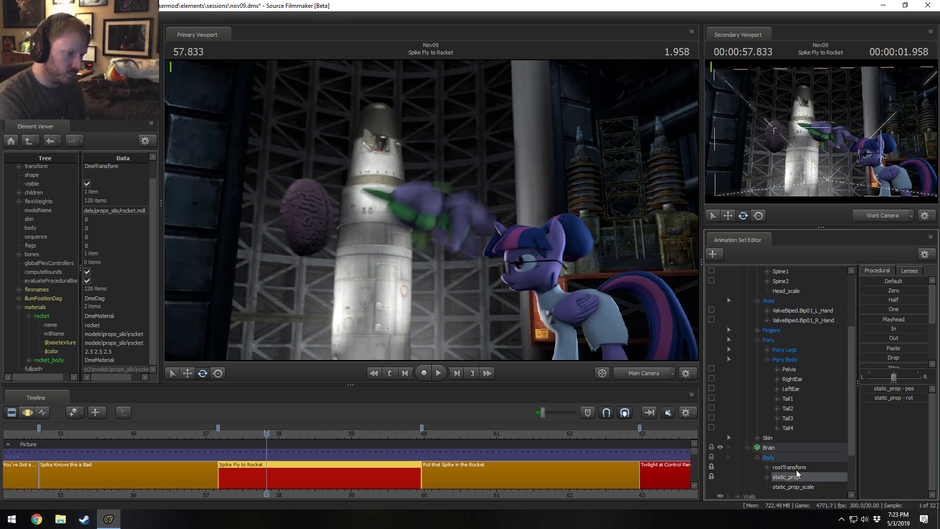
Zero the Brain's rootTransform and static_prop across the "Spike Fly to Rocket" shot and view the scene through the Work Camera.
left_click(797, 468, "ctrl")
key("F3")
left_click_drag(267, 433, 249, 432)
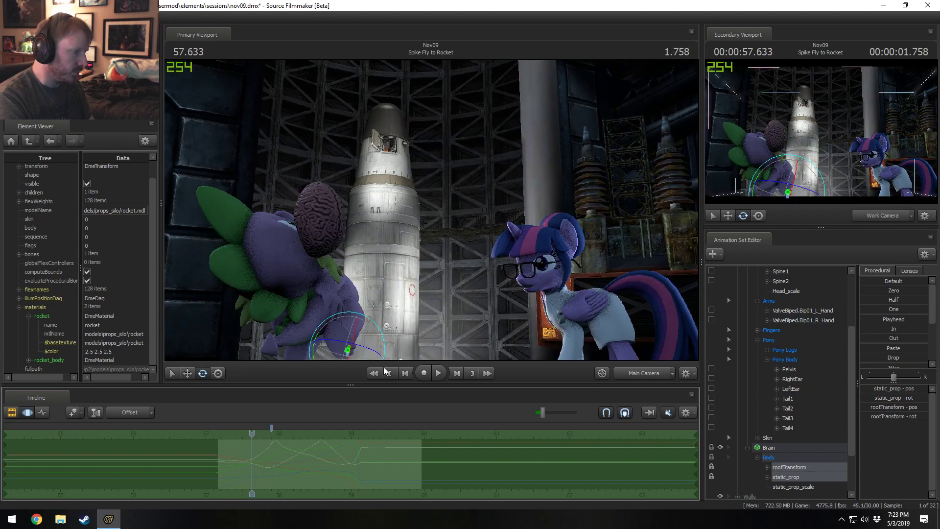
left_click(888, 291)
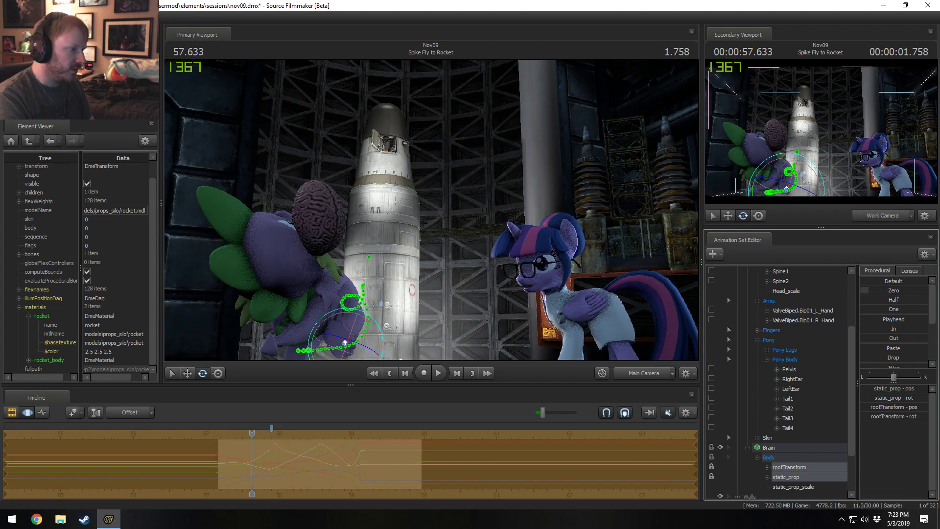
left_click(493, 195)
left_click(654, 377, "ctrl")
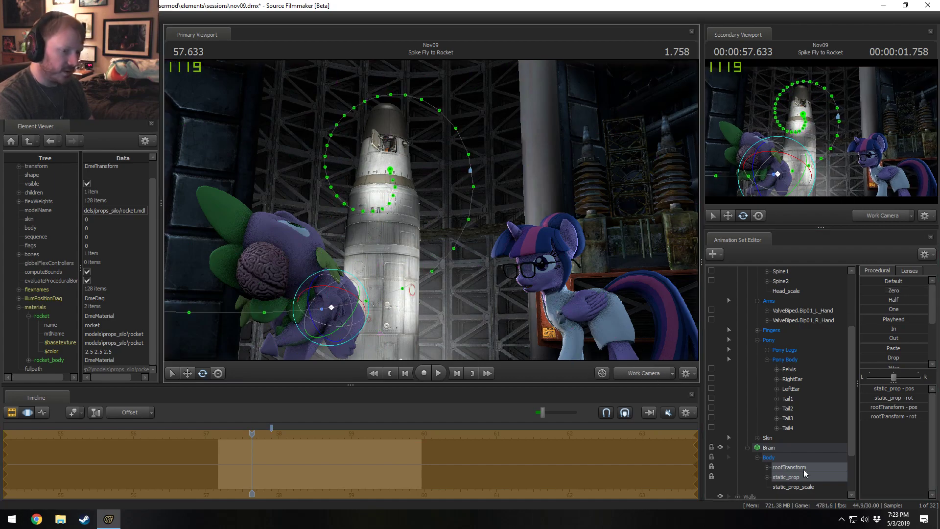
Move the Brain's static_prop into Spike's hands at 57.600 s.
left_click(801, 477)
left_click_drag(471, 297, 436, 175)
left_click_drag(434, 284, 431, 277)
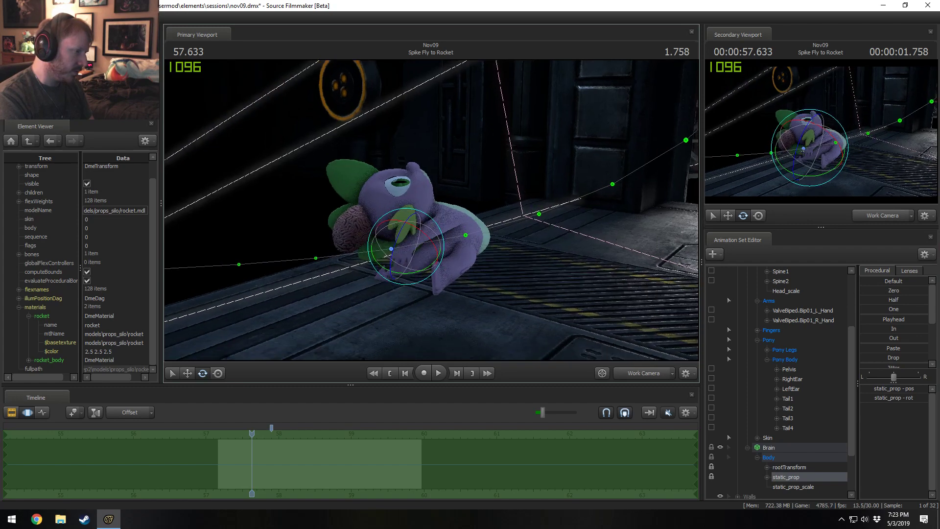
mouse_move(251, 434)
left_mouse_down()
mouse_move(213, 435)
mouse_move(249, 435)
left_mouse_up()
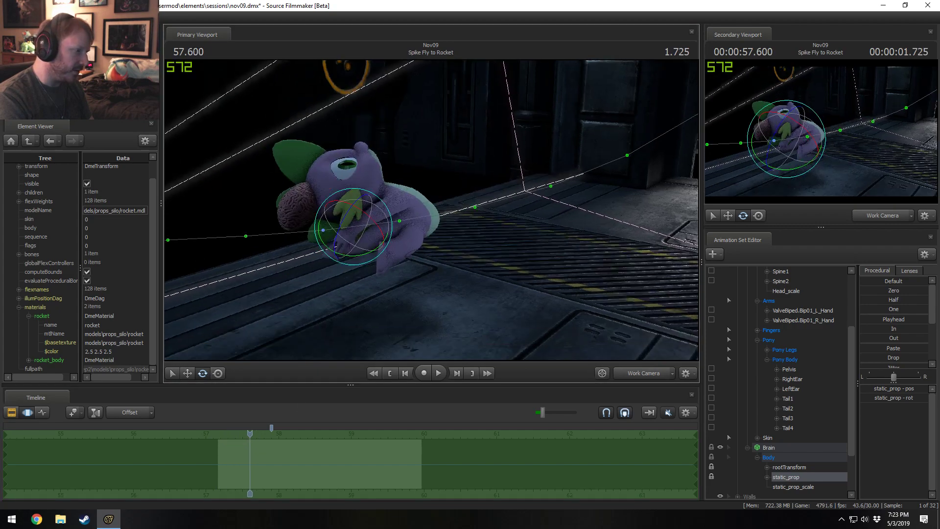
left_click_drag(380, 244, 425, 175)
key("w")
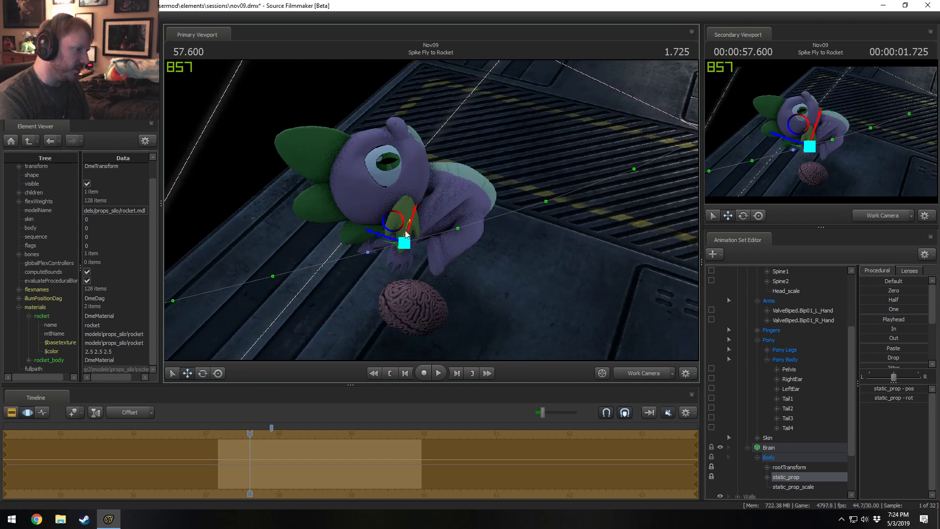
left_click_drag(405, 234, 431, 214)
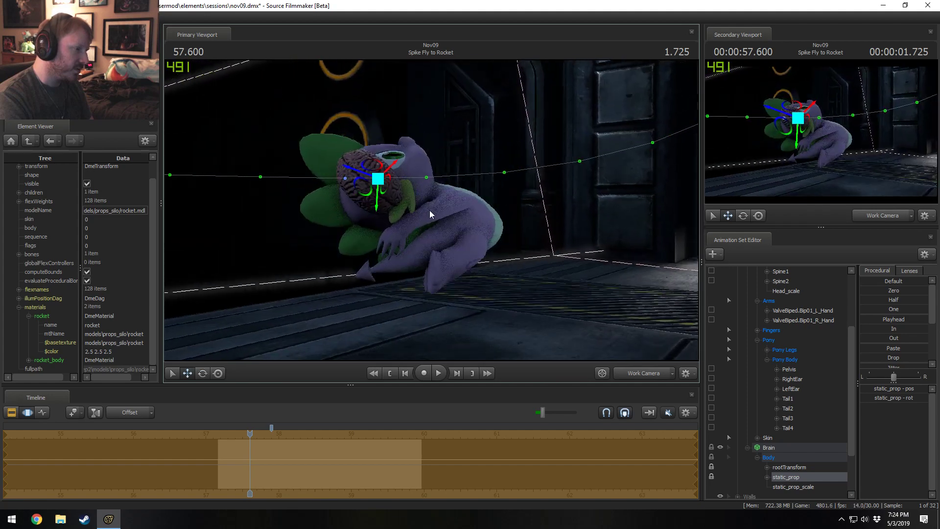
left_click_drag(376, 183, 430, 216)
left_click_drag(379, 256, 360, 251)
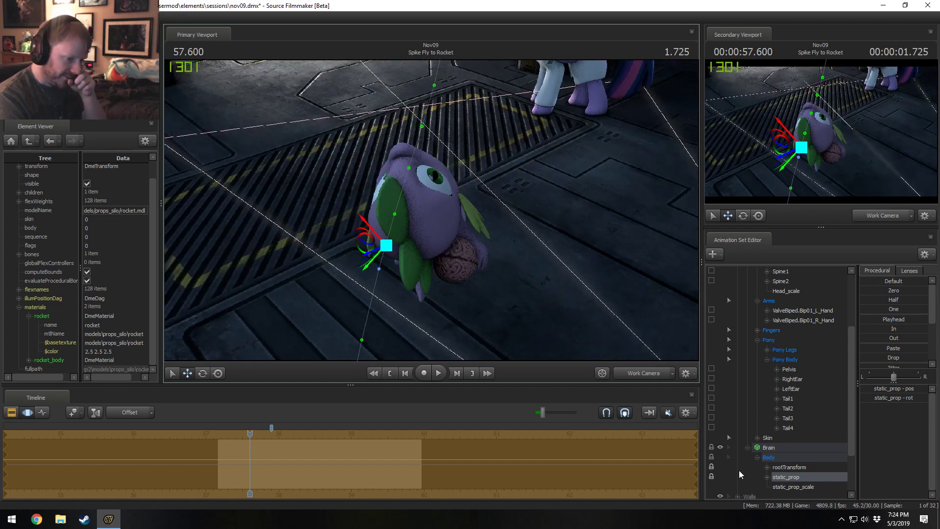
Unlock the Brain's rootTransform and static_prop, and collapse the Spike and Brain animation sets.
left_click(711, 466)
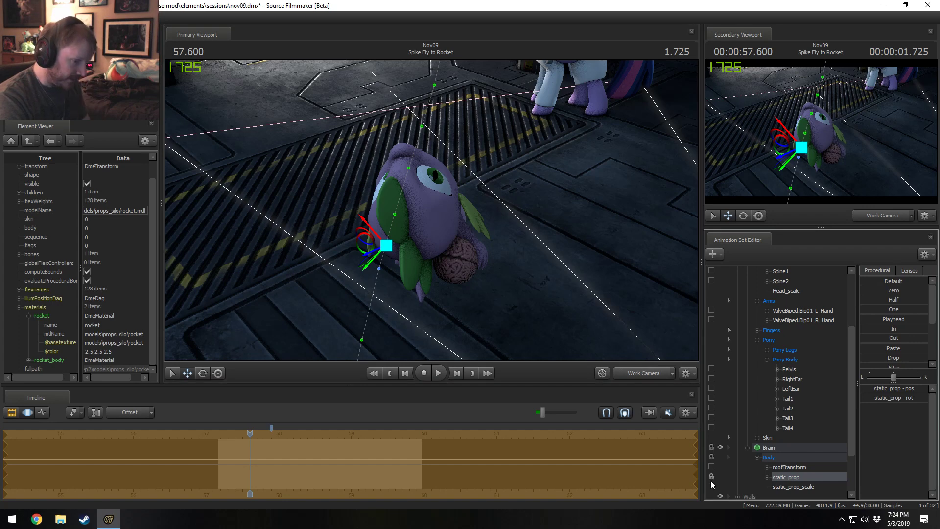
left_click(711, 477)
scroll(742, 412, "up", 3)
left_click(745, 310)
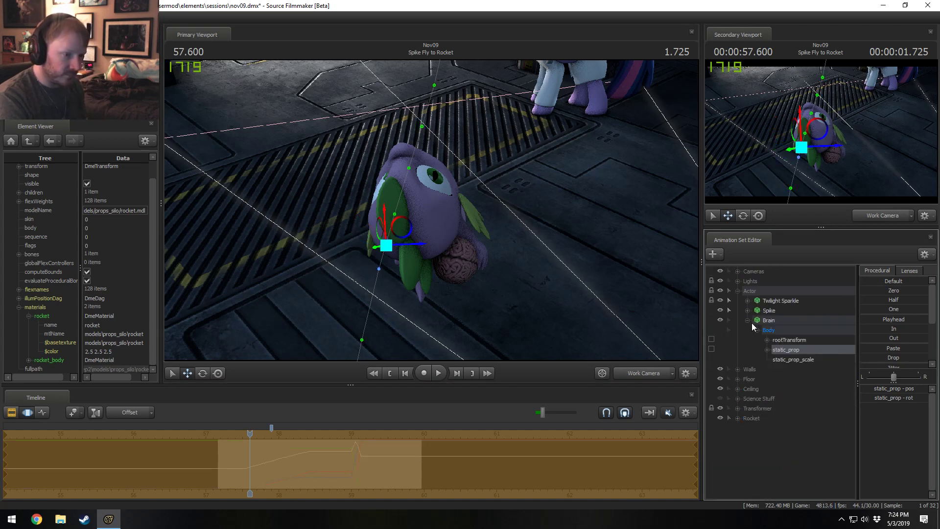
left_click(747, 320)
Create an animation set from the model axis_helper_thick.mdl and place it in the Actor group.
right_click(753, 439)
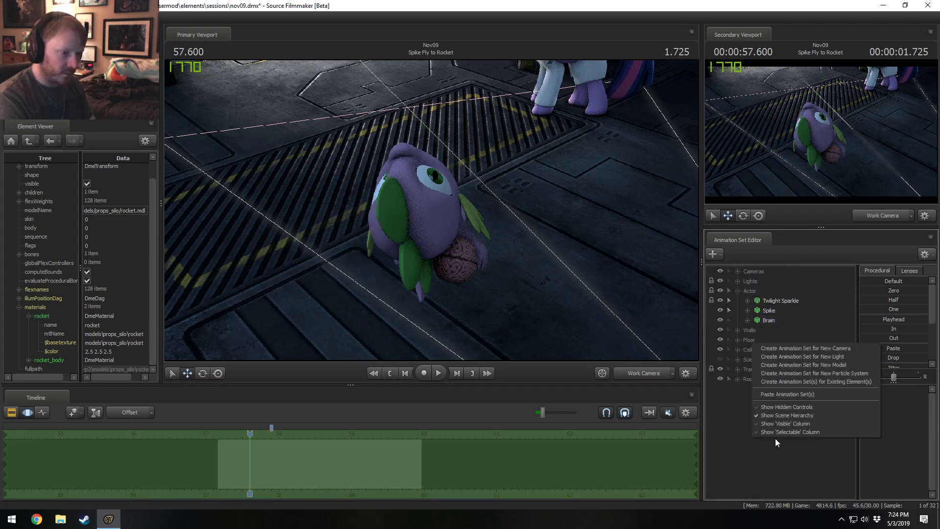
left_click(803, 373)
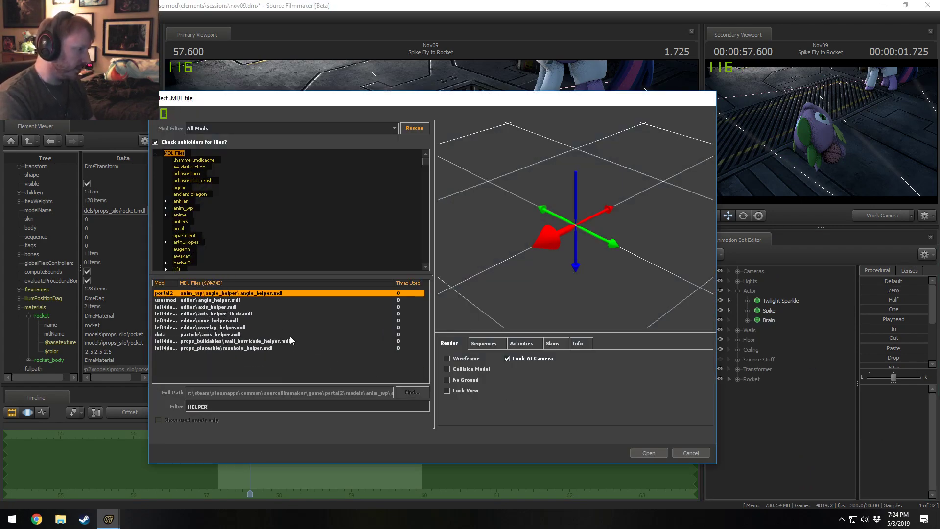
left_click(253, 313)
left_click(636, 453)
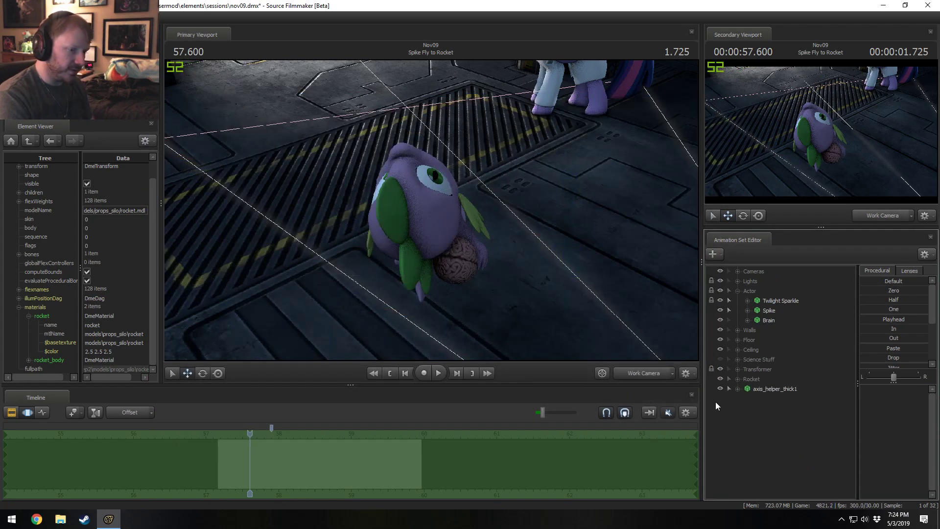
left_click_drag(747, 390, 773, 324)
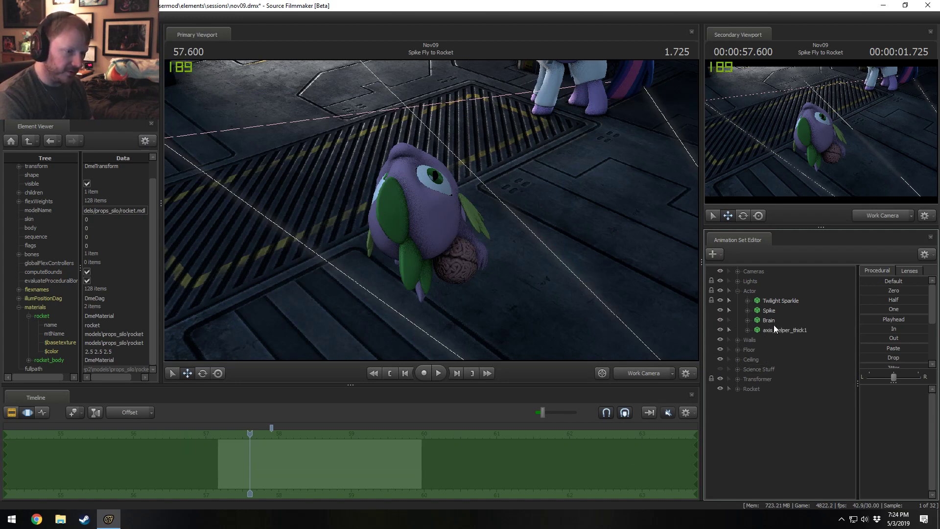
Lock the Brain to the axis helper and rename the helper's animation set "Brain BONE".
left_click(761, 318)
left_click(769, 330)
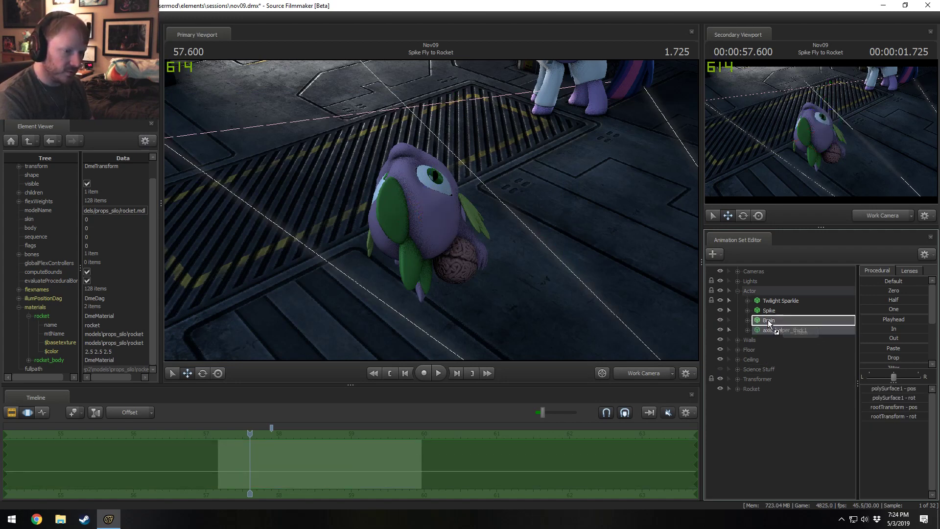
right_click(769, 331)
left_click(786, 334)
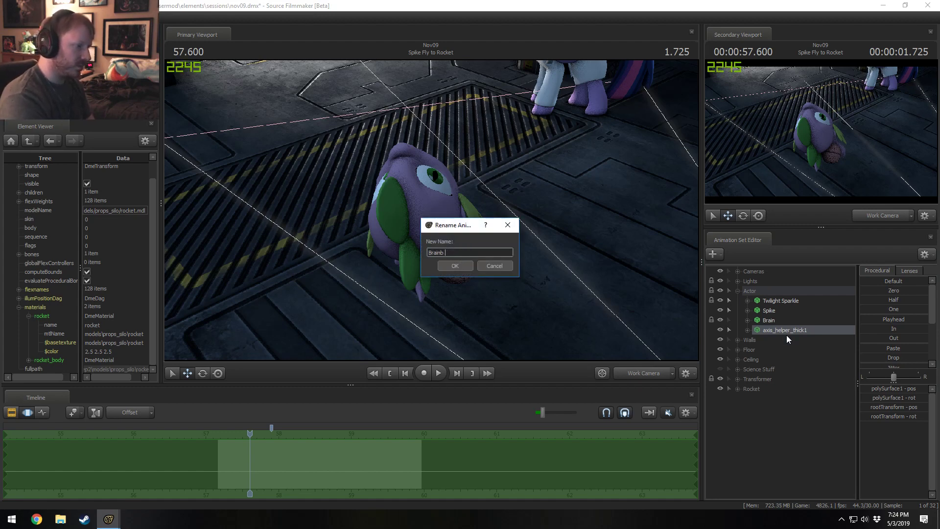
type("Brain BONE")
key("Return")
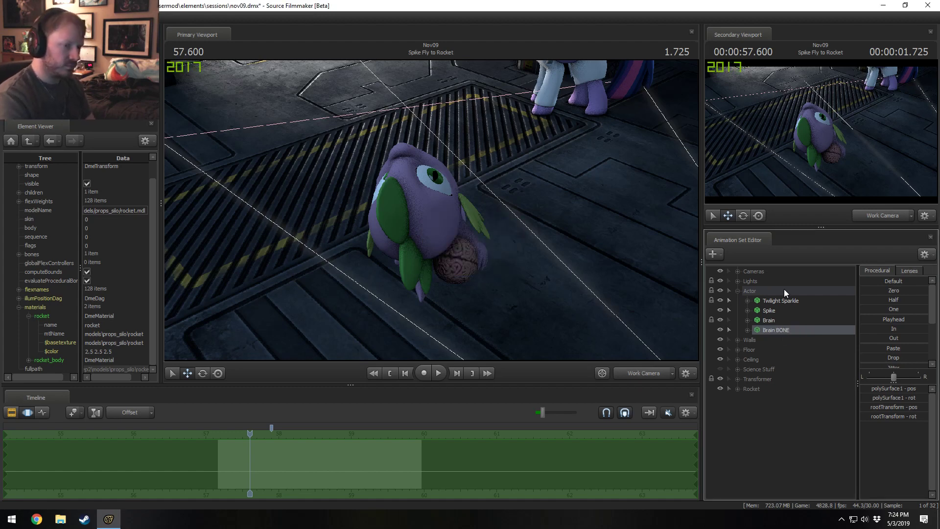
Unlock the Brain from Brain BONE and select the helper.
key("F2")
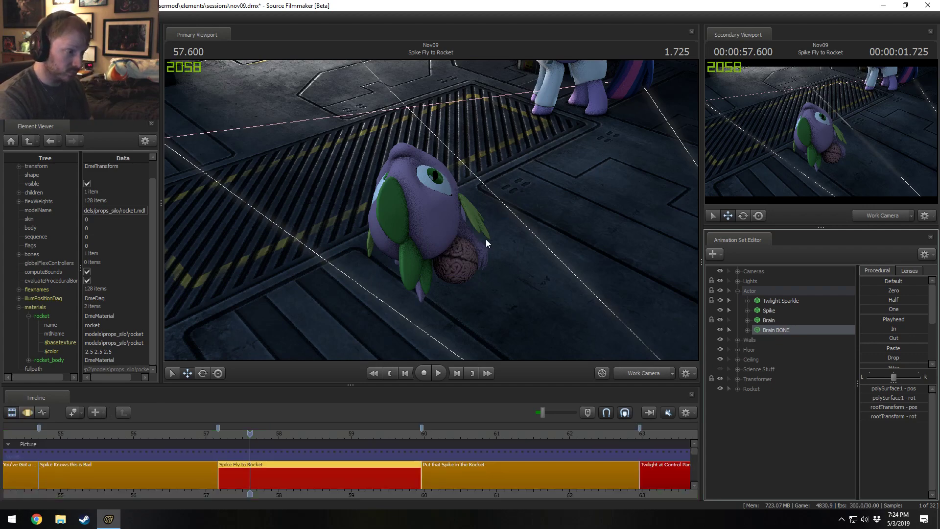
left_click_drag(486, 240, 431, 211)
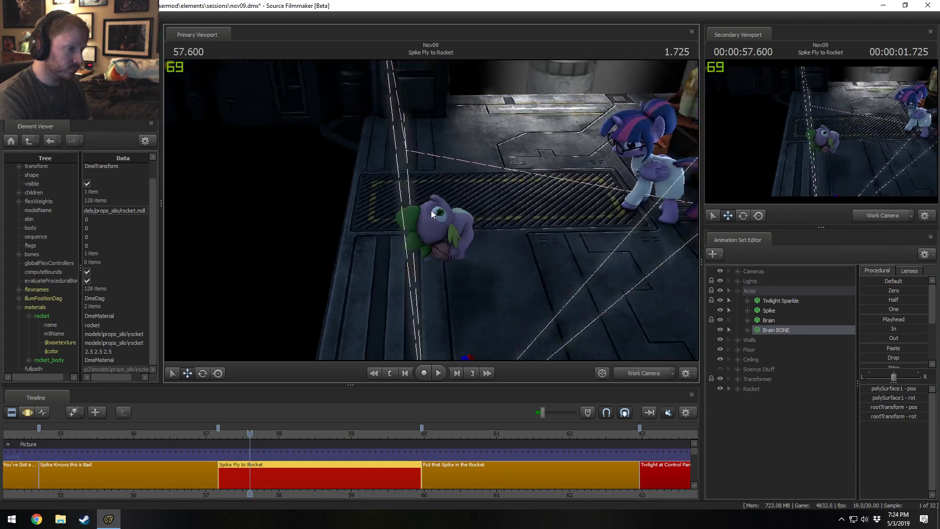
right_click(782, 329)
left_click(803, 427)
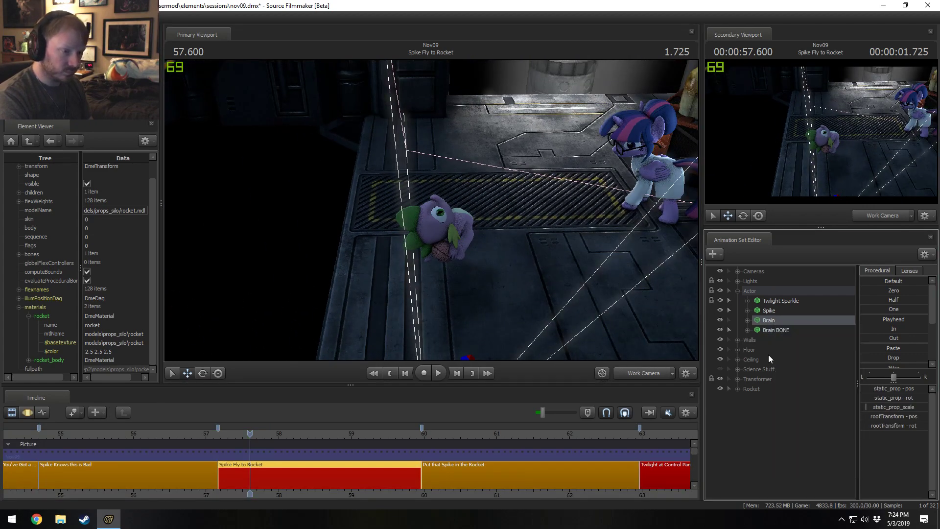
left_click(773, 330)
Move Brain BONE across the floor to Spike and the Brain at 57.600 s.
mouse_move(492, 208)
left_mouse_down()
mouse_move(485, 225)
mouse_move(492, 207)
left_mouse_up()
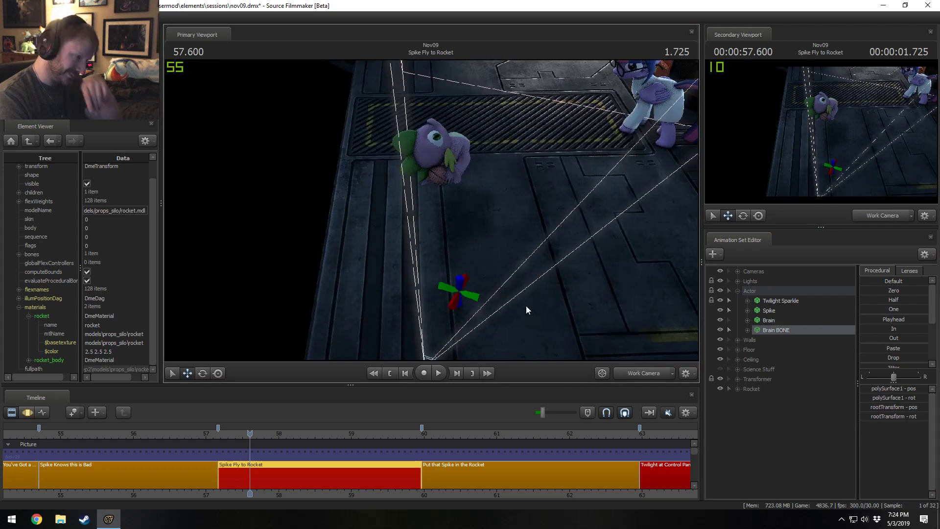
left_click(464, 303)
left_click_drag(466, 306, 452, 190)
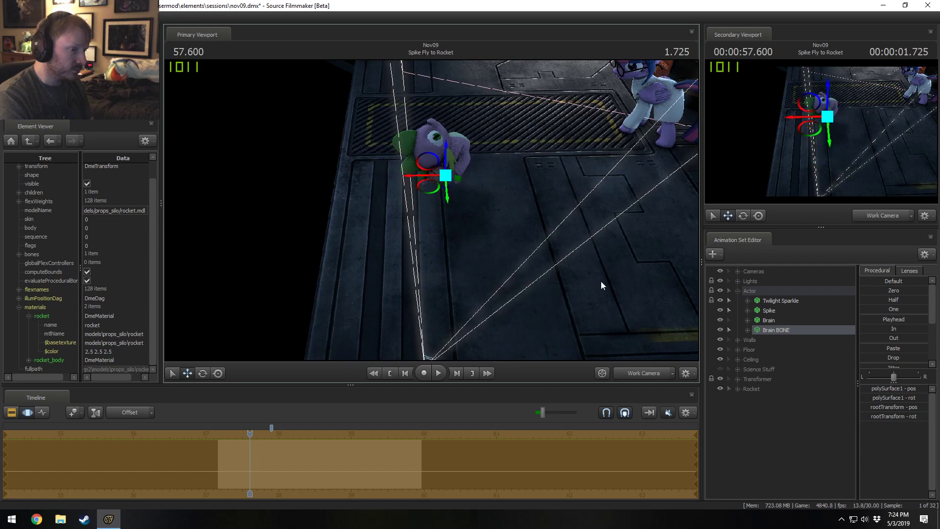
Lock Brain BONE to the Brain and zero the helper's transforms so it follows the Brain's motion.
mouse_move(784, 321)
left_mouse_down()
mouse_move(775, 334)
mouse_move(784, 332)
left_mouse_up()
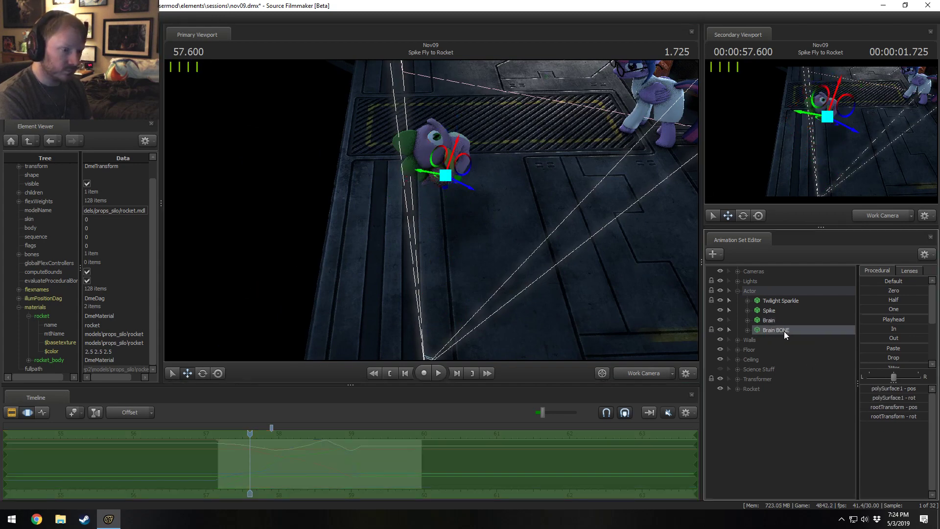
left_click(896, 292)
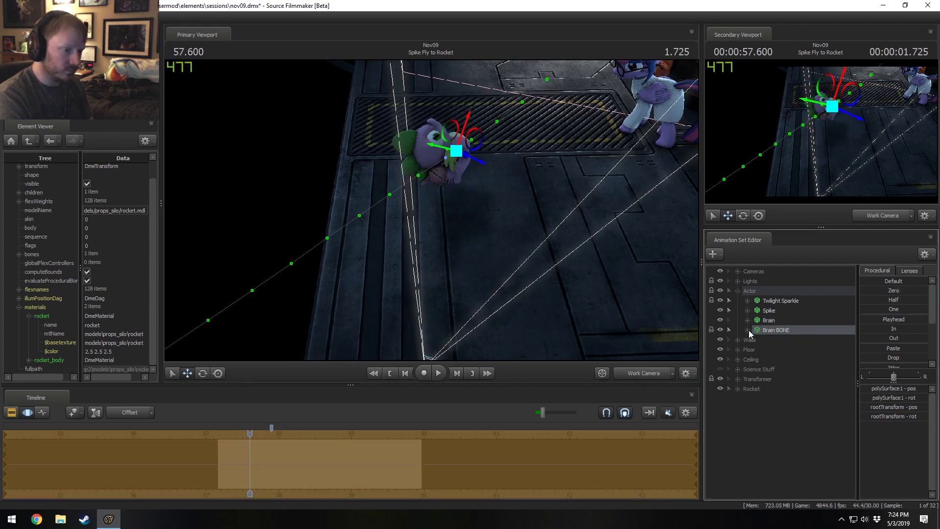
right_click(787, 331)
left_click_drag(637, 244, 436, 214)
key("w")
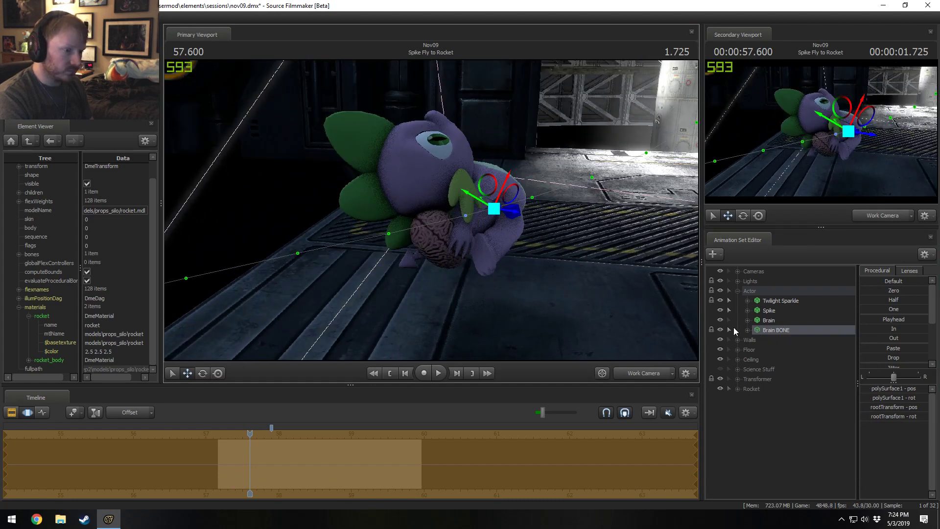
Hide Spike to expose the Brain and its helper, and select Brain BONE.
left_click(719, 311)
key("w")
left_click_drag(563, 250, 537, 276)
left_click(768, 328)
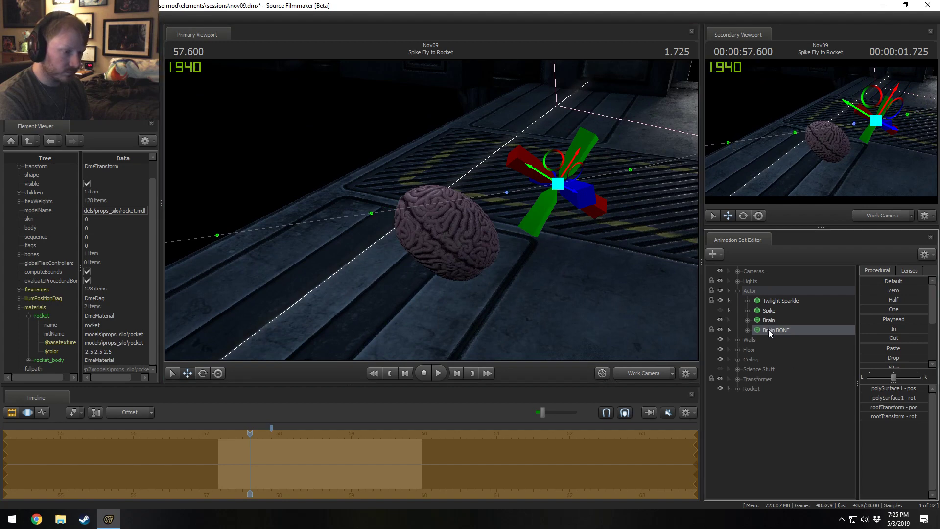
Move Brain BONE's polySurface1 bone from its offset position onto the middle of the Brain at 57.600 s.
left_click(747, 329)
left_click(757, 339)
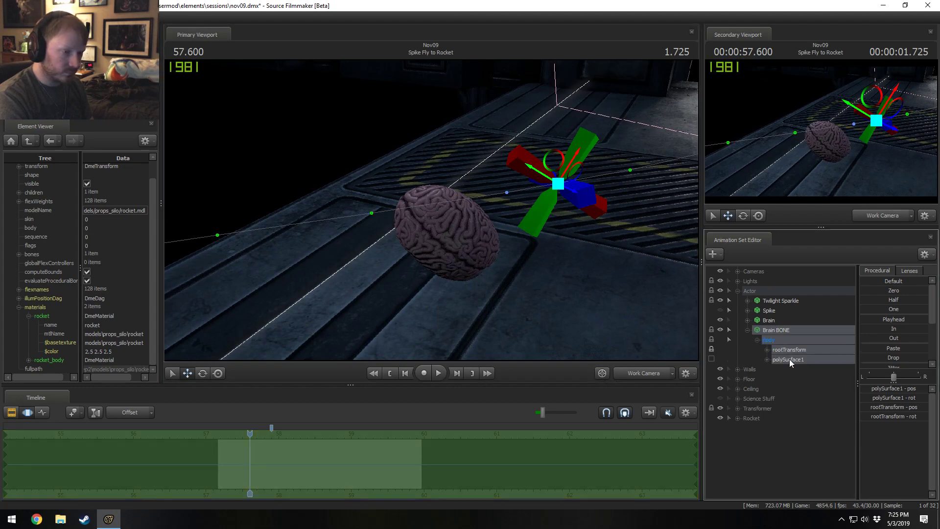
left_click(786, 359)
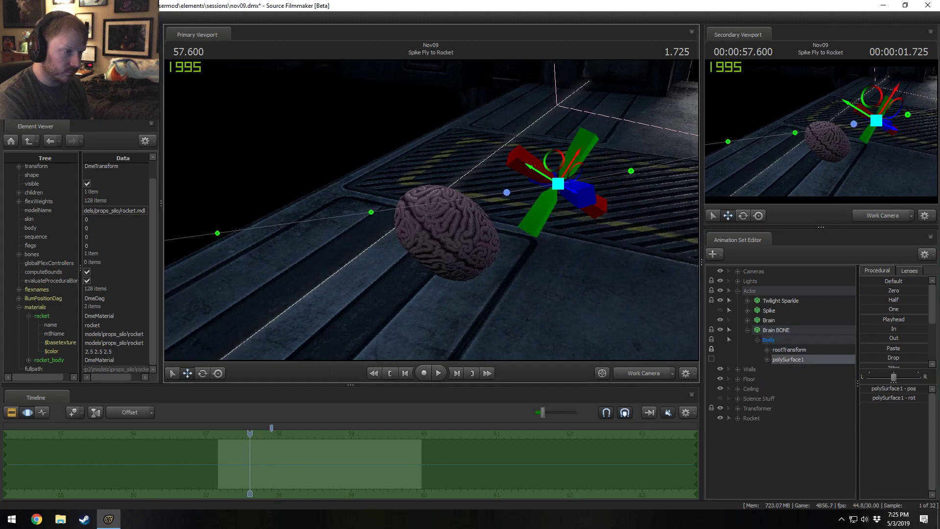
left_click_drag(495, 210, 474, 206)
left_click_drag(561, 188, 533, 240)
left_click_drag(431, 214, 428, 171, "alt")
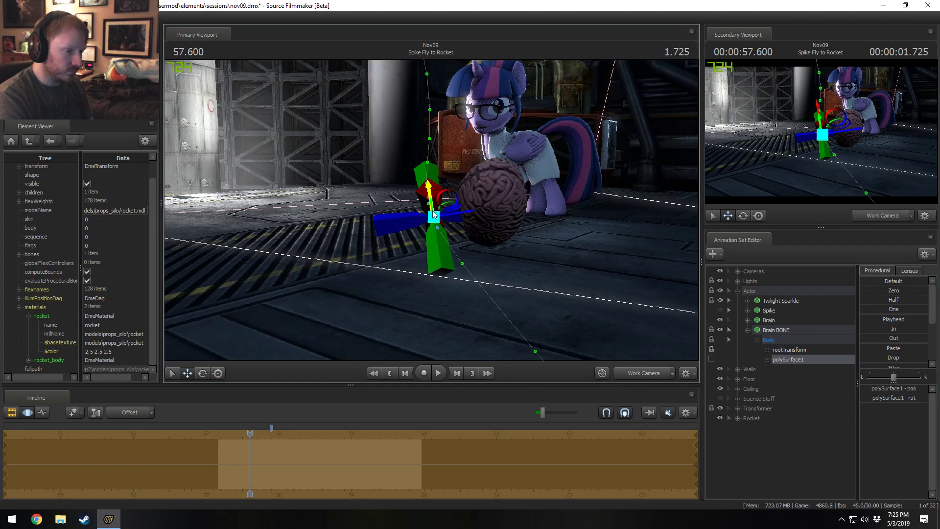
left_click_drag(558, 227, 491, 209, "alt")
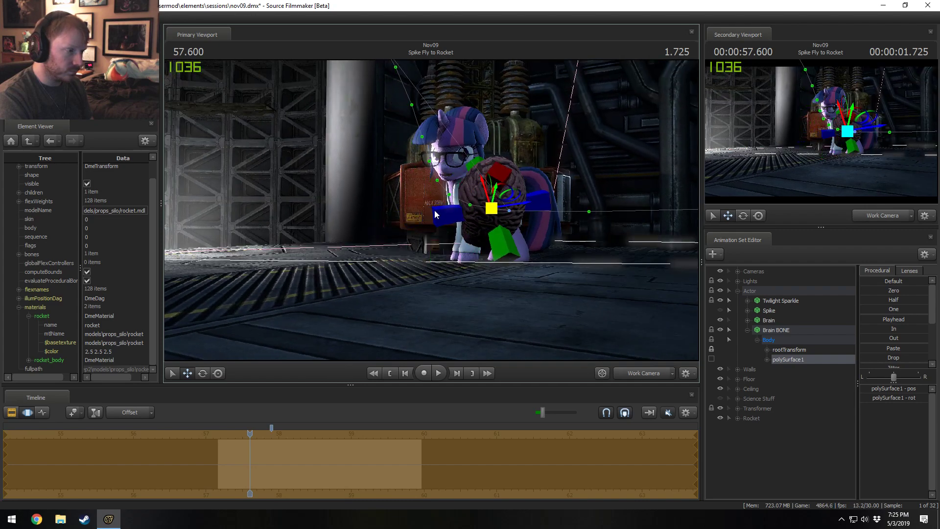
left_click_drag(435, 215, 446, 238, "alt")
key("e")
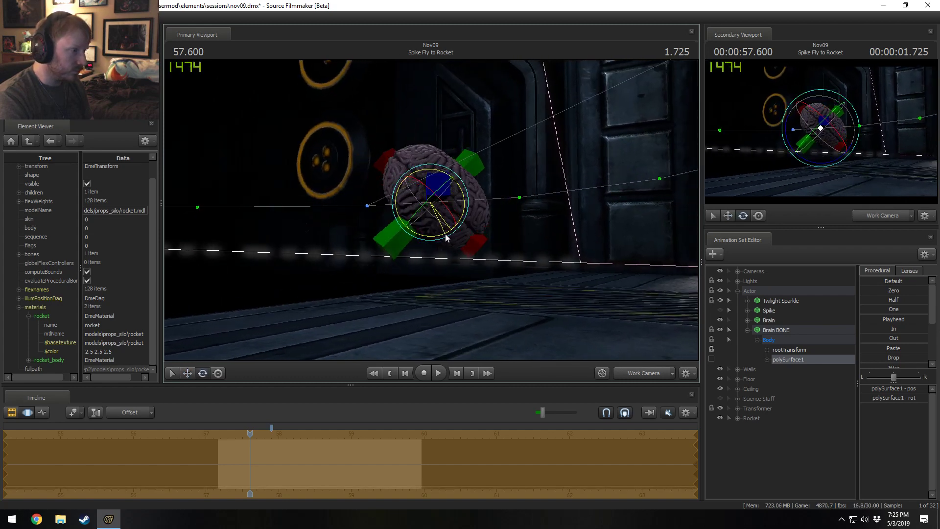
key("w")
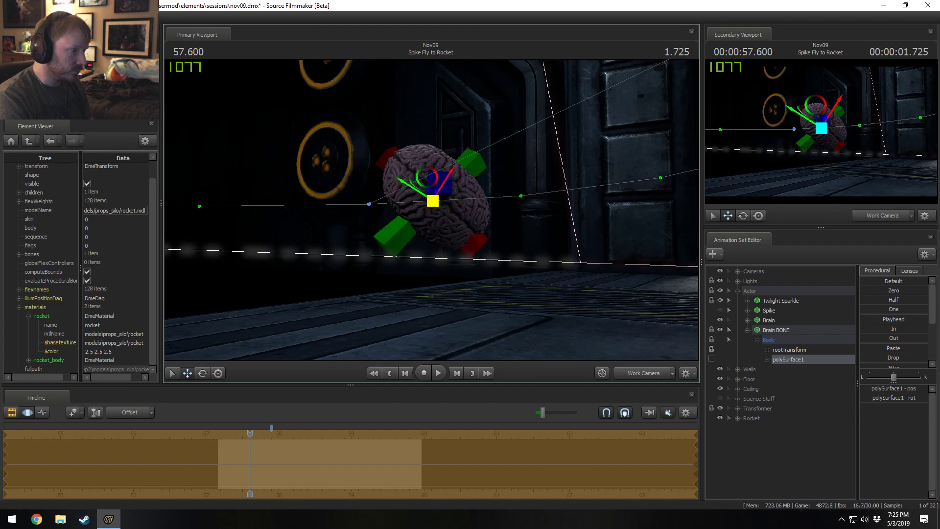
left_click_drag(429, 142, 657, 295, "alt")
key("e")
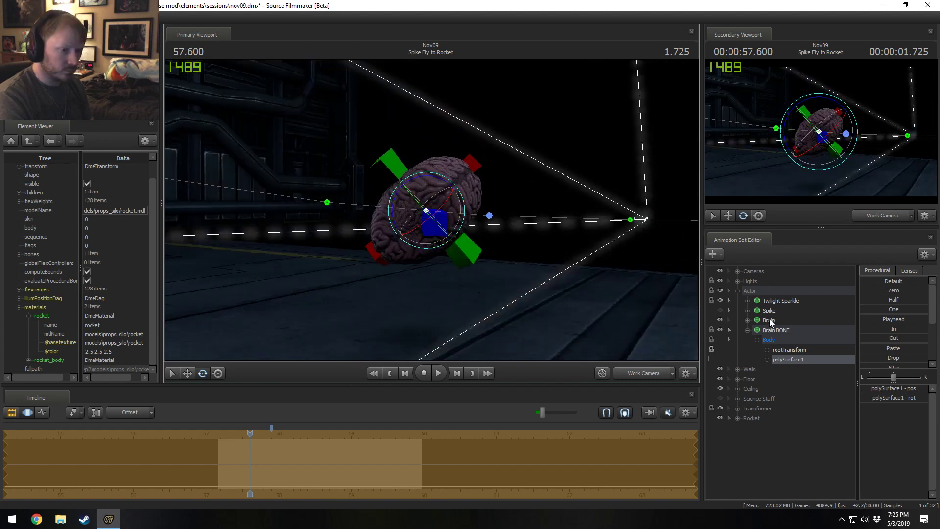
Unlock Brain BONE's rootTransform from the Brain.
left_click(768, 319)
left_click_drag(774, 328, 775, 327)
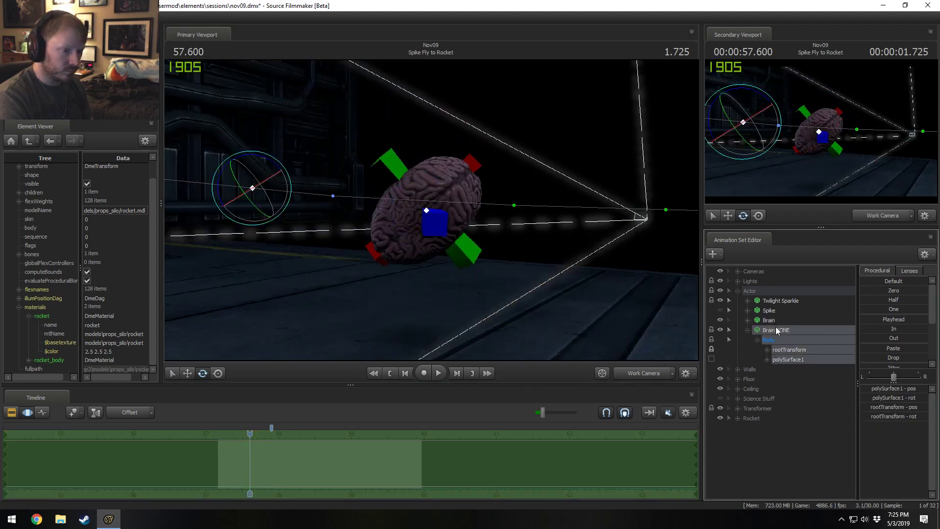
left_click(792, 320)
left_click(774, 331)
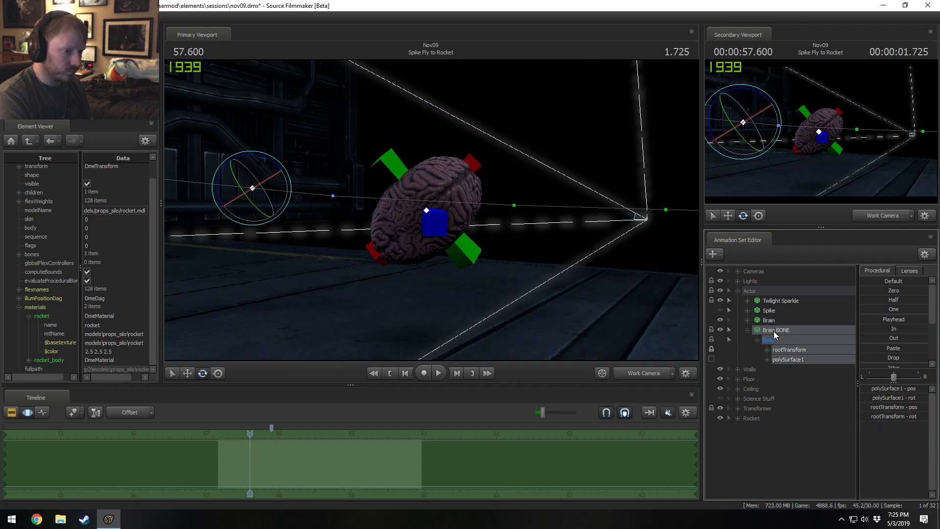
left_click(784, 357)
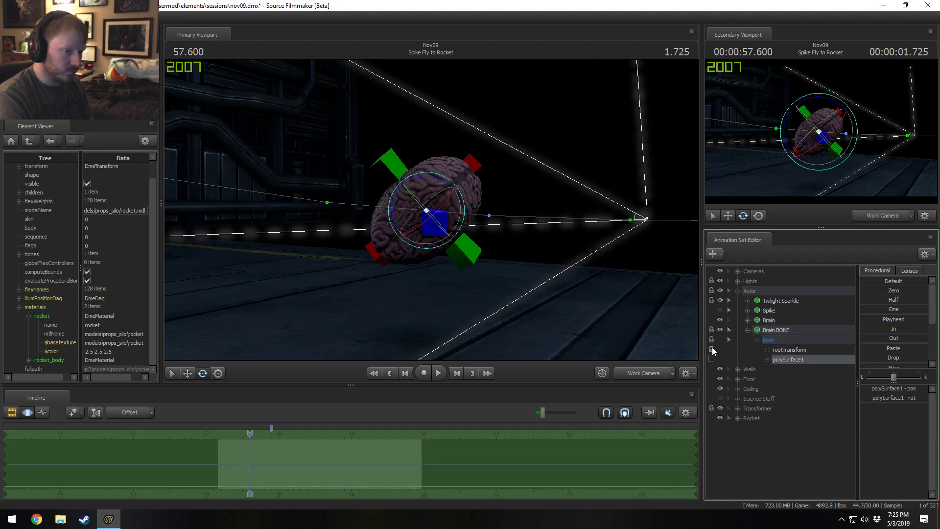
left_click(790, 350)
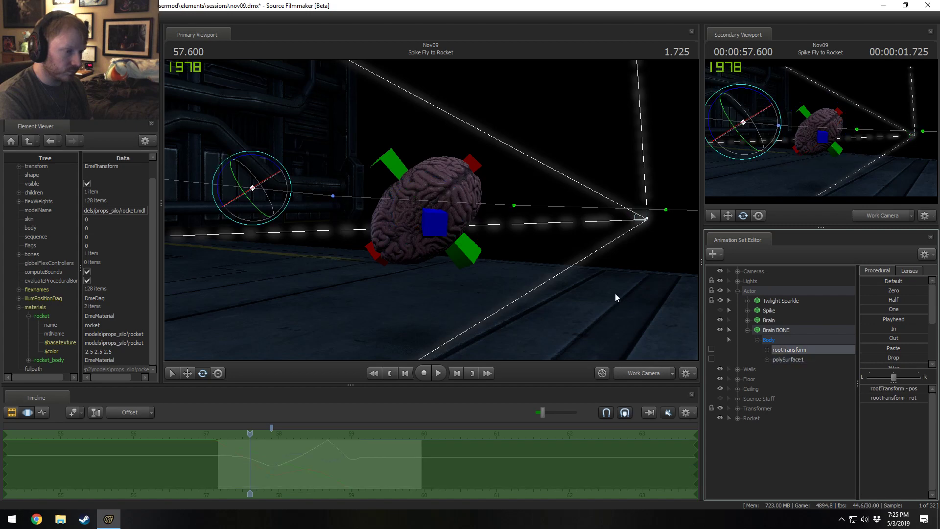
Zero the polySurface1 control of Brain BONE to remove its offset from the root.
left_click(777, 331)
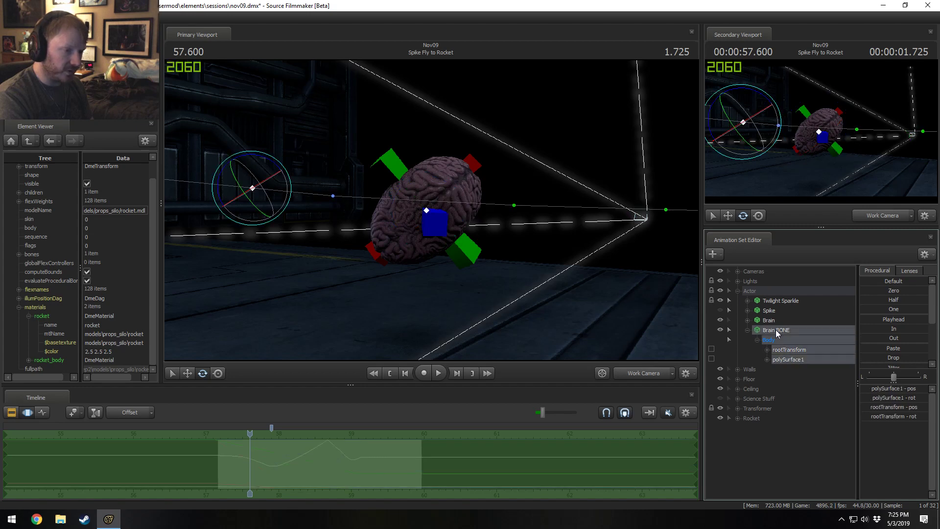
left_click(783, 360)
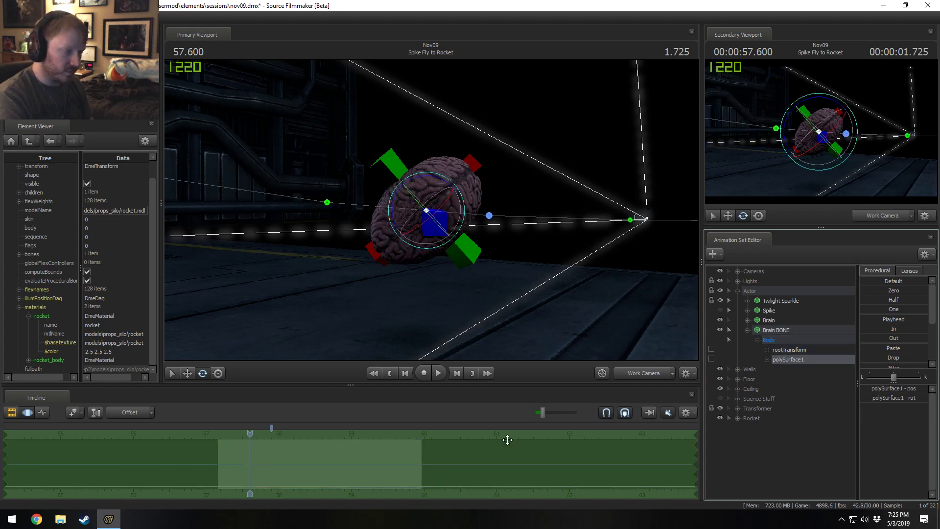
left_click(827, 330)
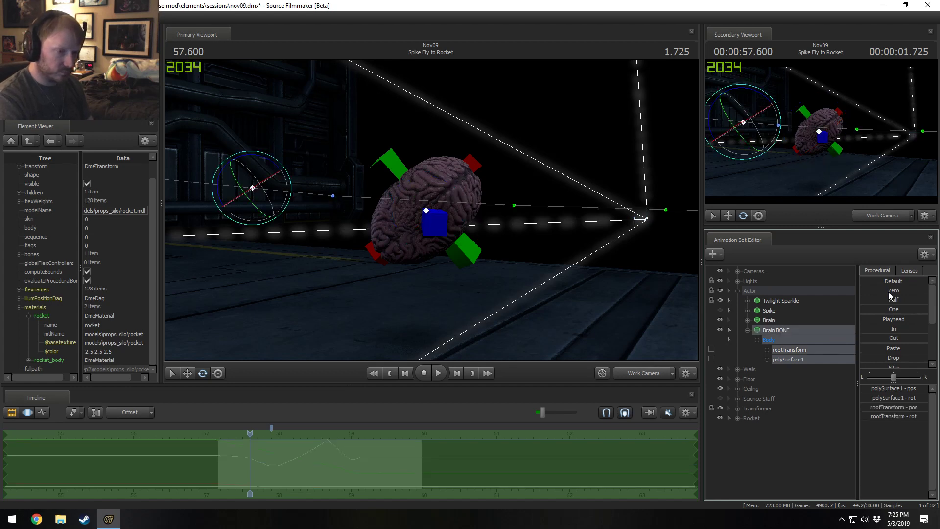
left_click_drag(884, 319, 923, 319)
key("ctrl+z")
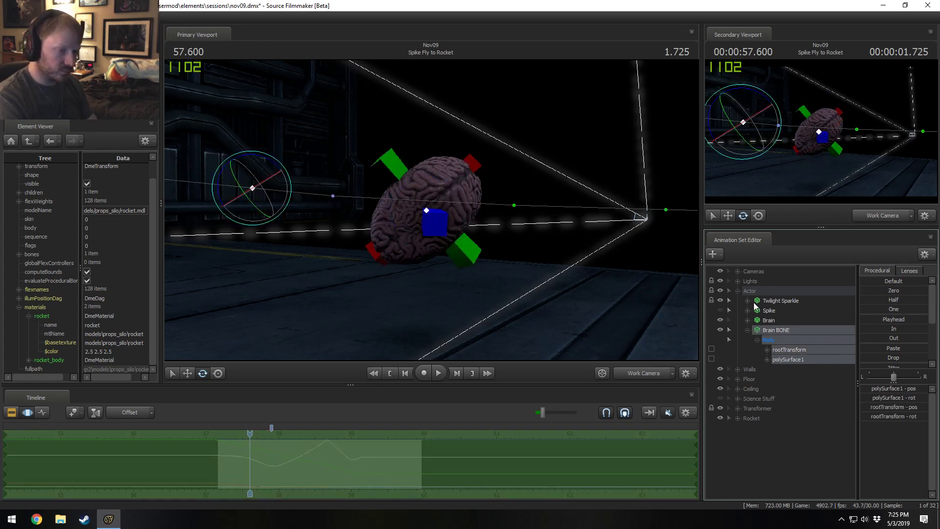
left_click(789, 360)
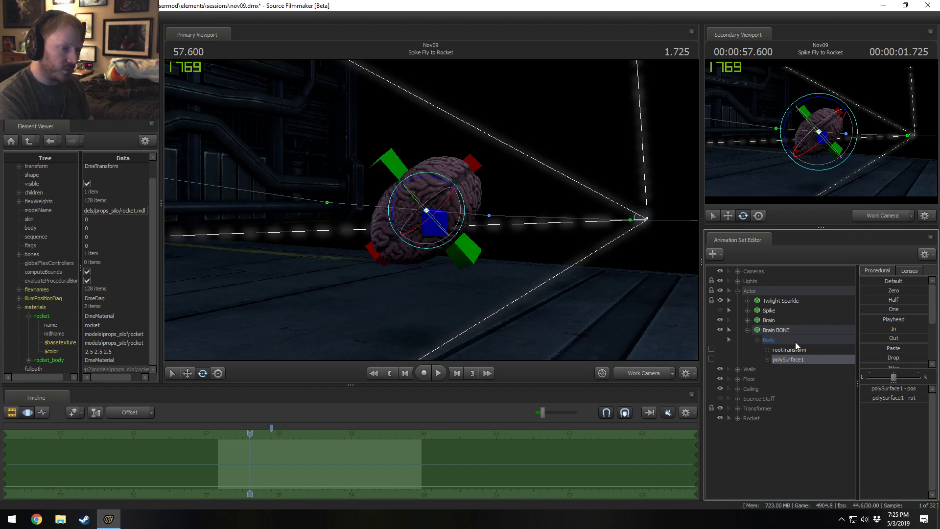
left_click_drag(888, 291, 923, 291)
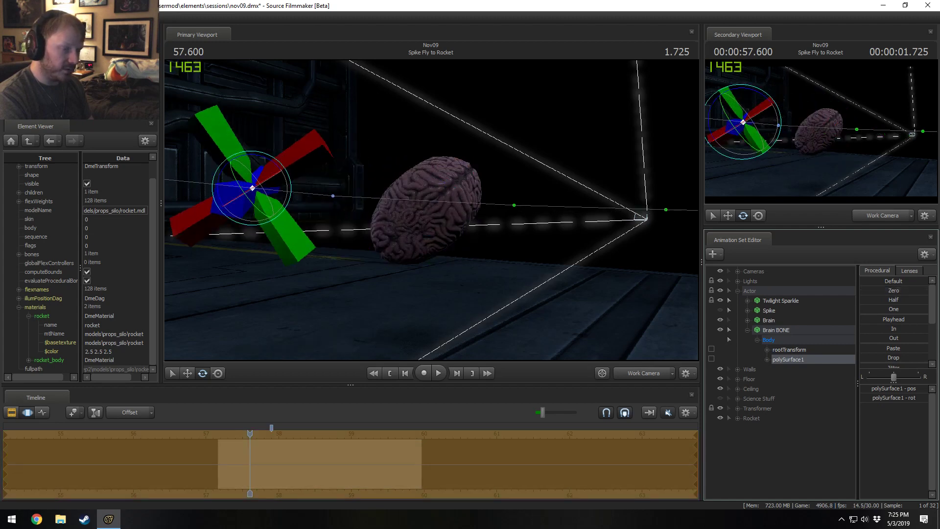
Try locking Brain BONE's rootTransform to the Brain and release the lock again.
left_click(808, 348)
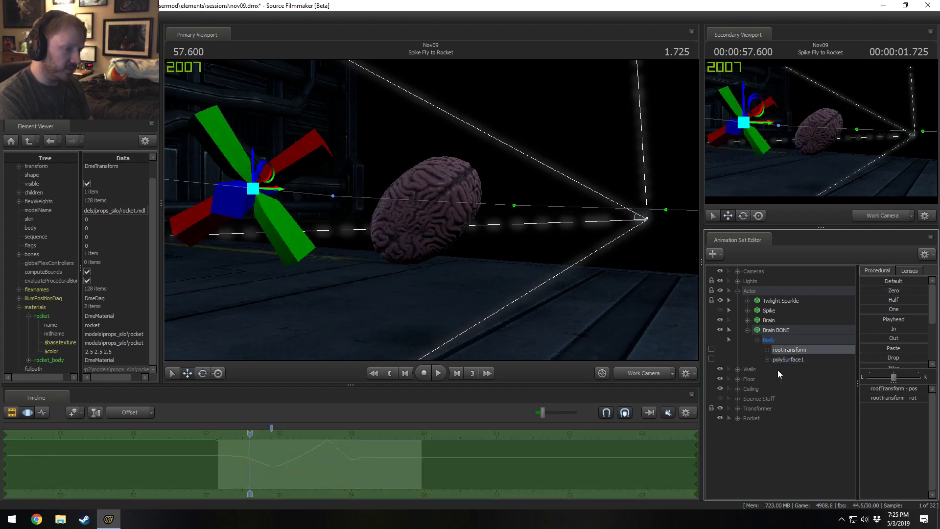
left_click(785, 331)
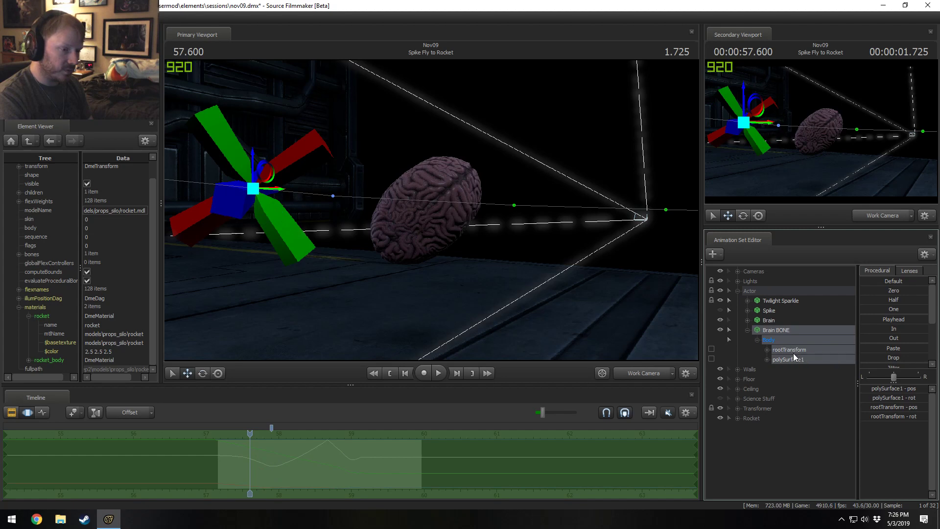
left_click(793, 351)
left_click_drag(768, 321, 787, 349)
left_click(786, 332)
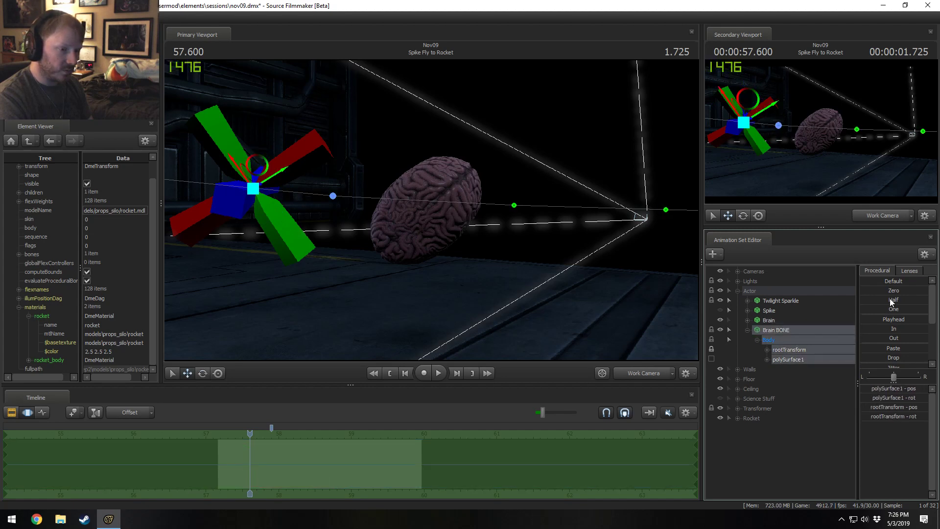
left_click(802, 349)
left_click(788, 358)
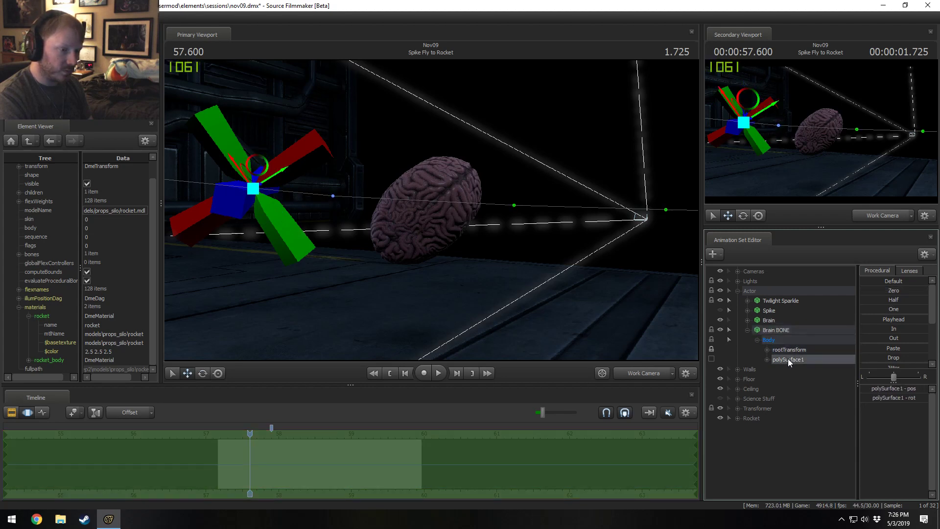
left_click(789, 350)
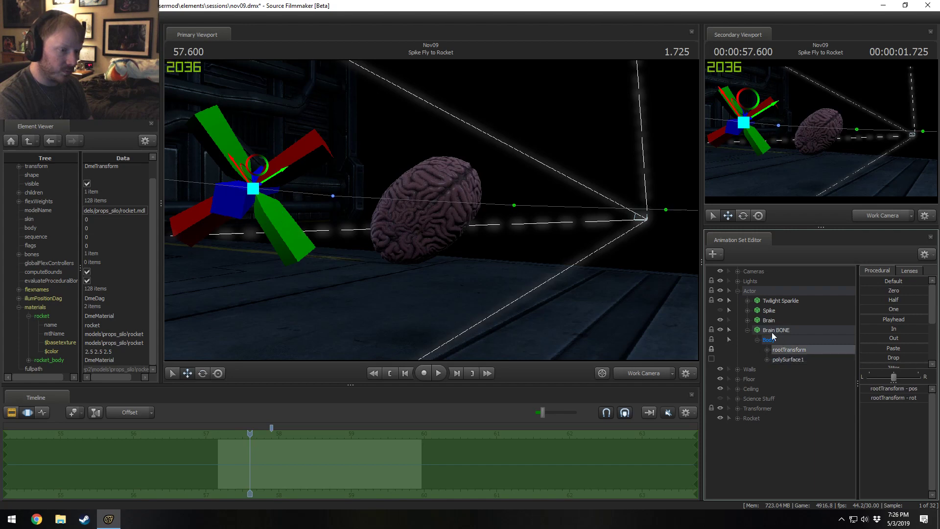
left_click(713, 350)
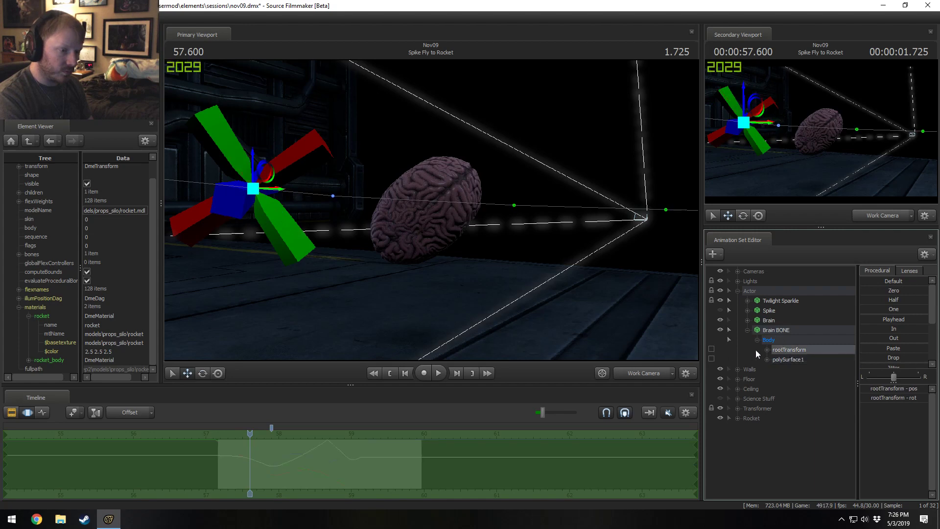
Move Brain BONE's rootTransform into the middle of the Brain at 57.600 s.
left_click(789, 358)
left_click(789, 348)
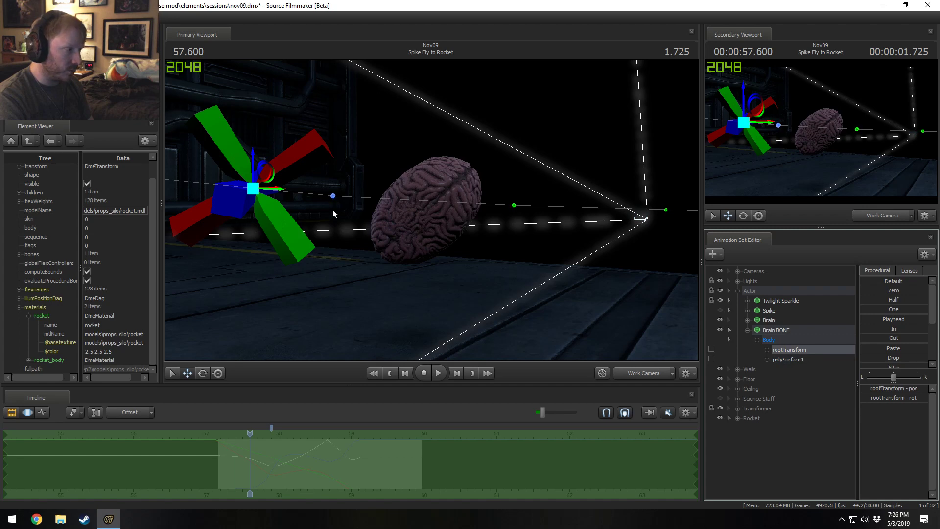
left_click_drag(255, 189, 431, 208)
left_click_drag(431, 208, 329, 217, "alt")
left_click_drag(430, 210, 354, 186, "alt")
key("e")
left_click_drag(402, 229, 399, 255, "alt")
key("ctrl+z")
key("w")
left_click_drag(328, 206, 490, 123)
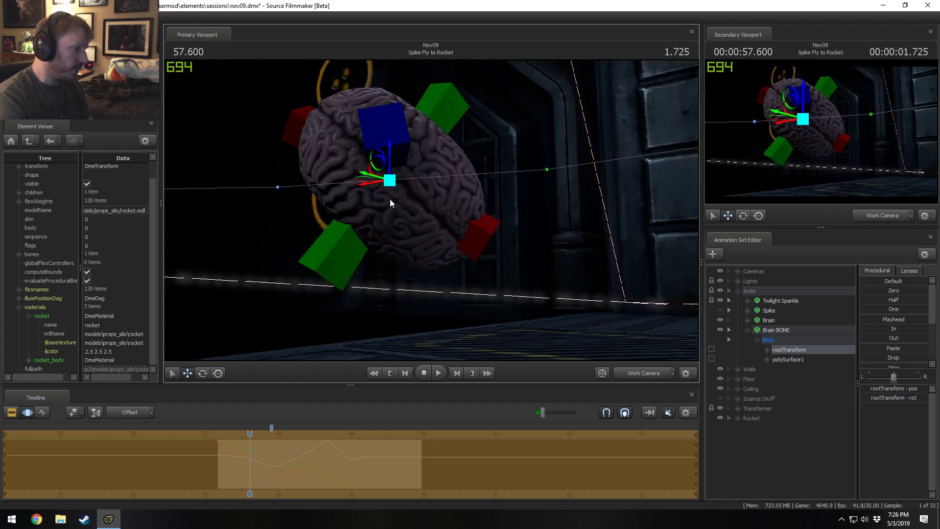
Rotate Brain BONE's rootTransform to match the Brain's tilt and fine-tune its centring inside the Brain.
left_click_drag(389, 185, 388, 242)
key("e")
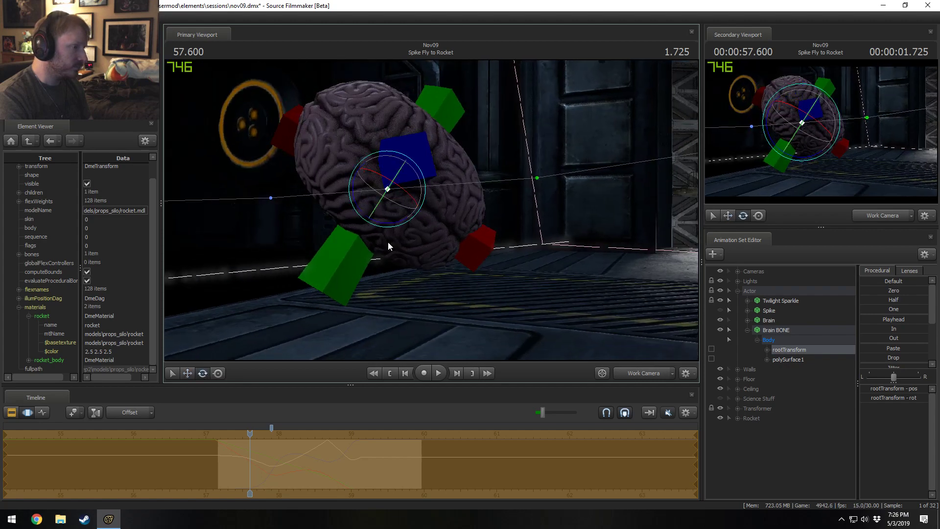
left_click_drag(422, 189, 392, 186)
key("w")
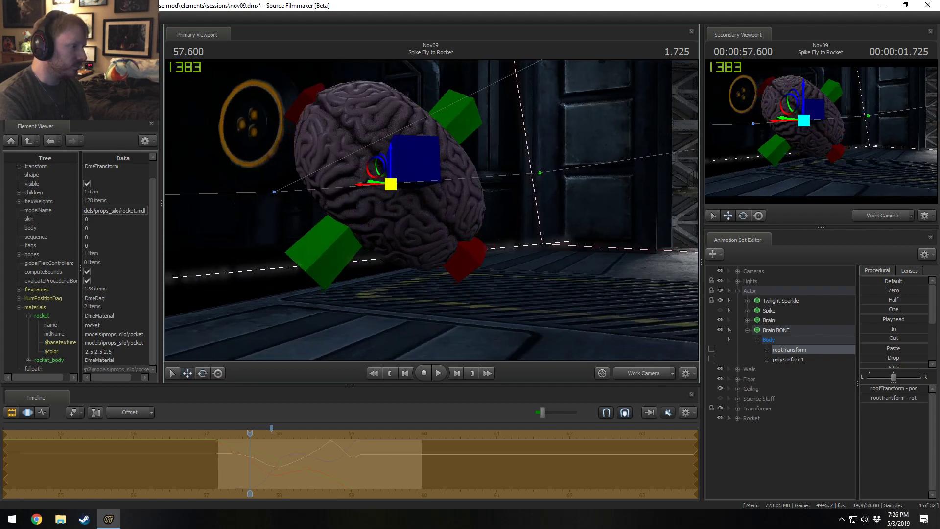
key("e")
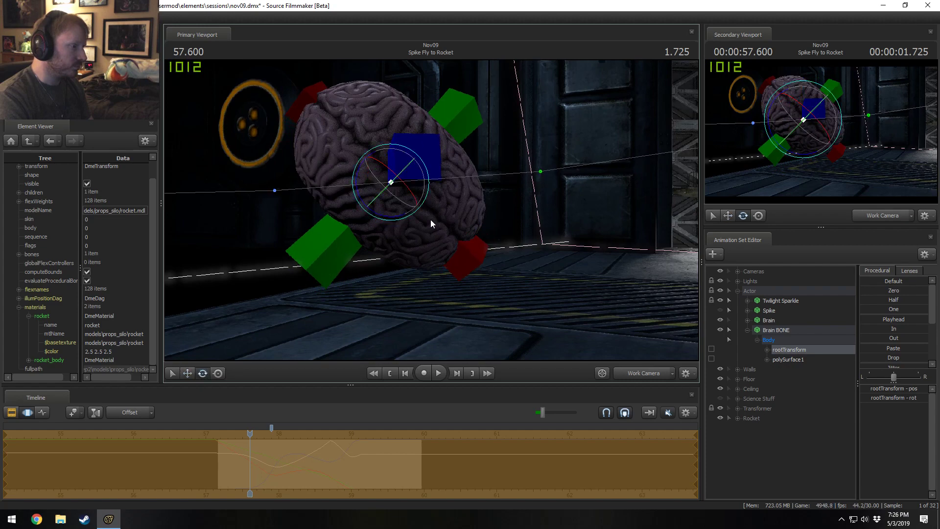
left_click_drag(414, 214, 486, 190)
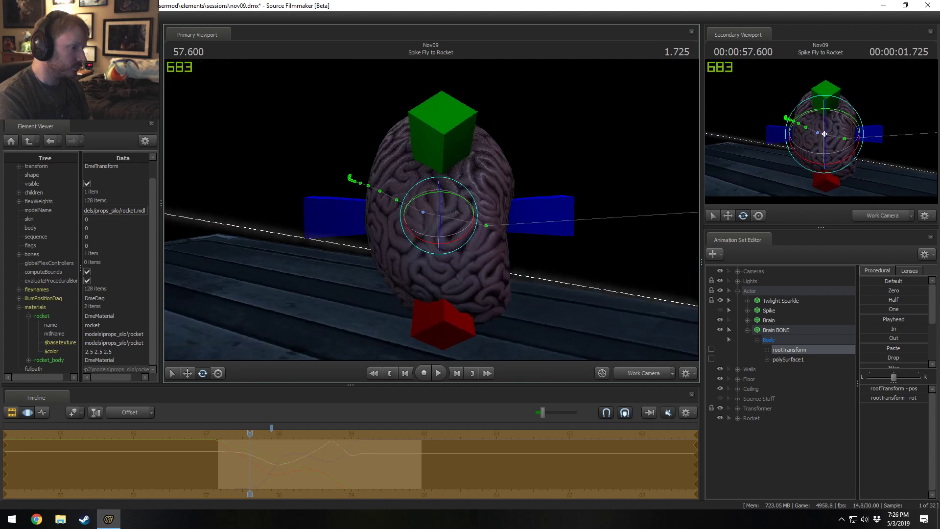
Lock the Brain to Brain BONE and select the helper's rootTransform.
left_click(775, 327)
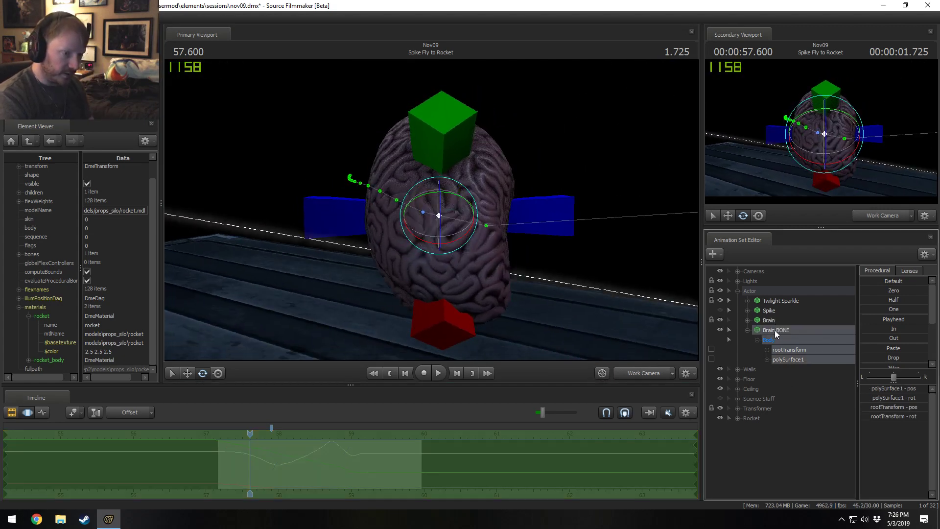
left_click(785, 349)
left_click(788, 357)
left_click(788, 351)
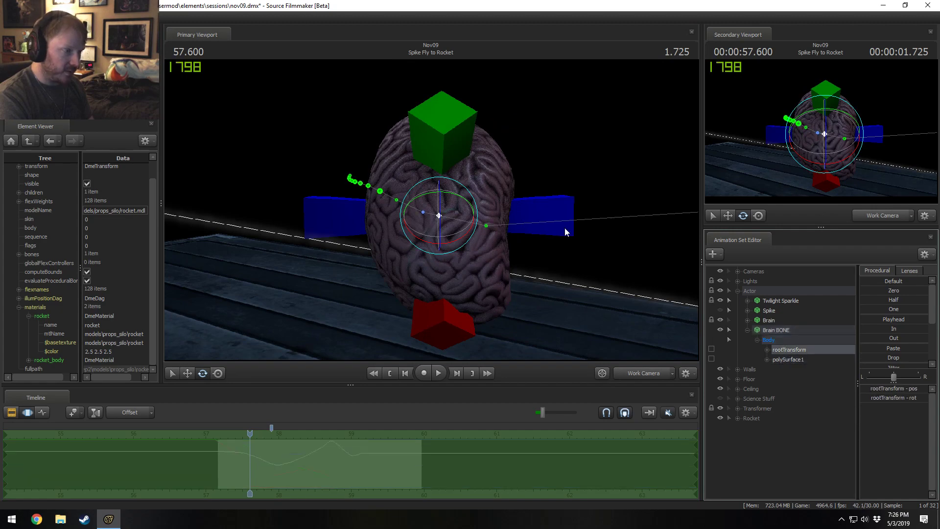
Hide Brain BONE, collapse its controls and show Spike again around the Brain.
left_click_drag(566, 231, 411, 187, "alt")
left_click_drag(465, 206, 414, 165, "alt")
left_click_drag(320, 187, 432, 214, "alt")
left_click(719, 330)
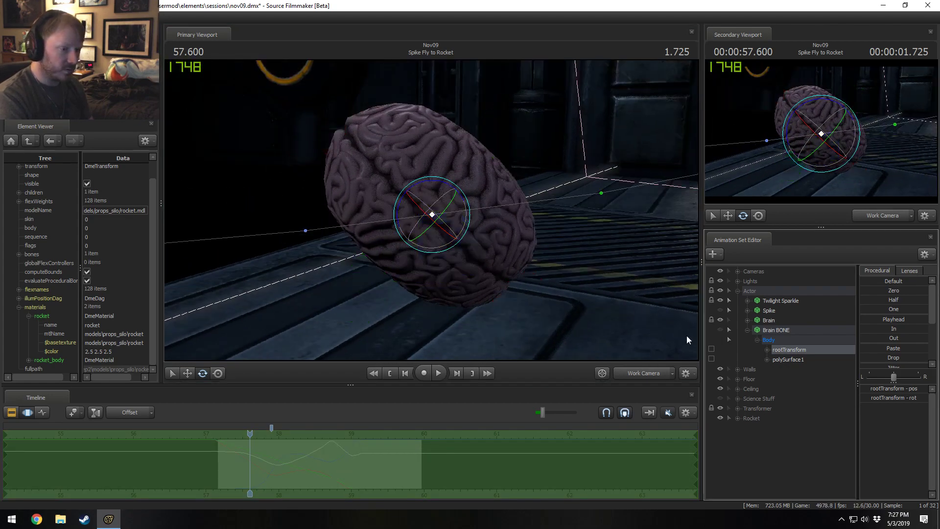
left_click_drag(686, 335, 446, 205, "alt")
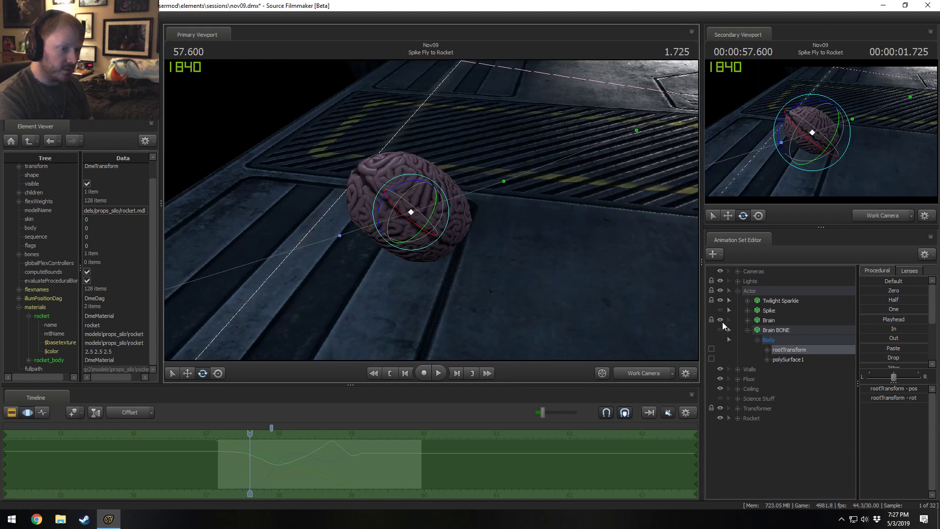
left_click(748, 330)
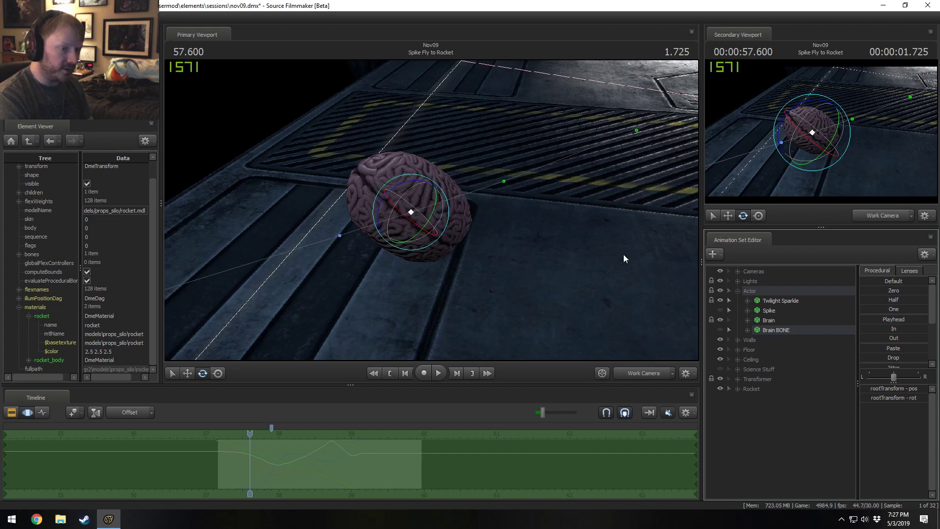
left_click(718, 309)
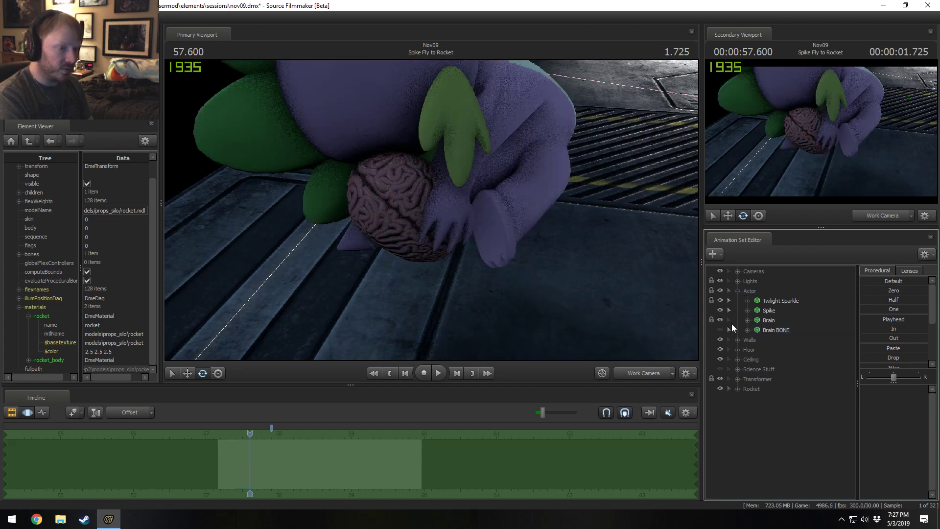
Inspect the Brain in Spike's hands, its Body controls and the fit of Brain BONE inside it at 57.600 s.
left_click_drag(412, 197, 421, 218)
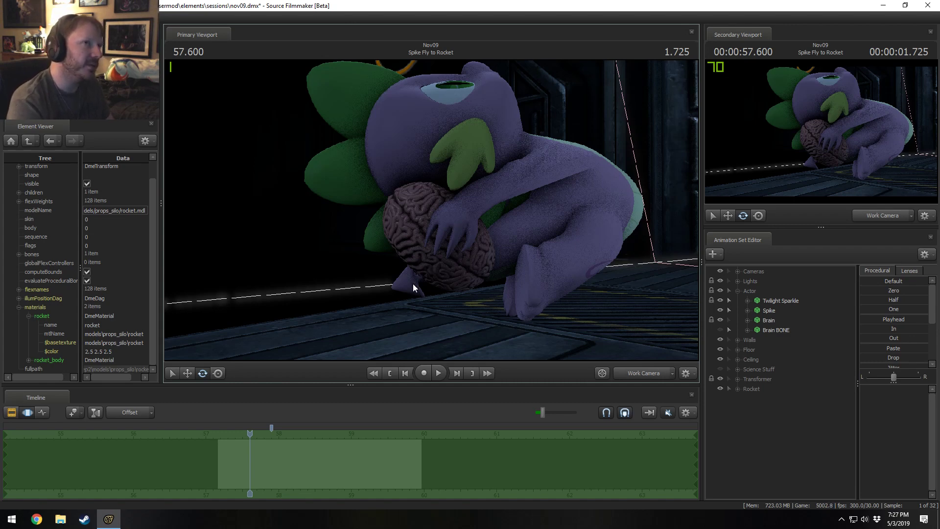
left_click(746, 319)
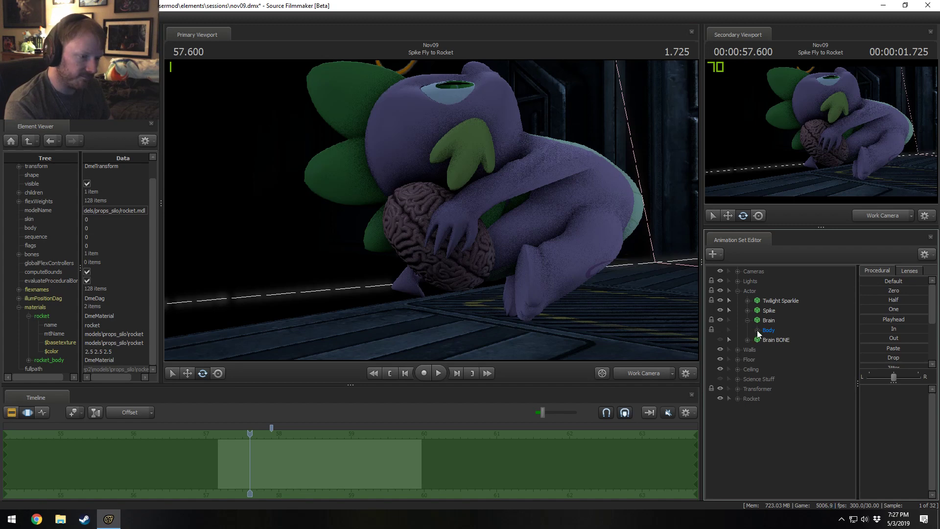
left_click(756, 330)
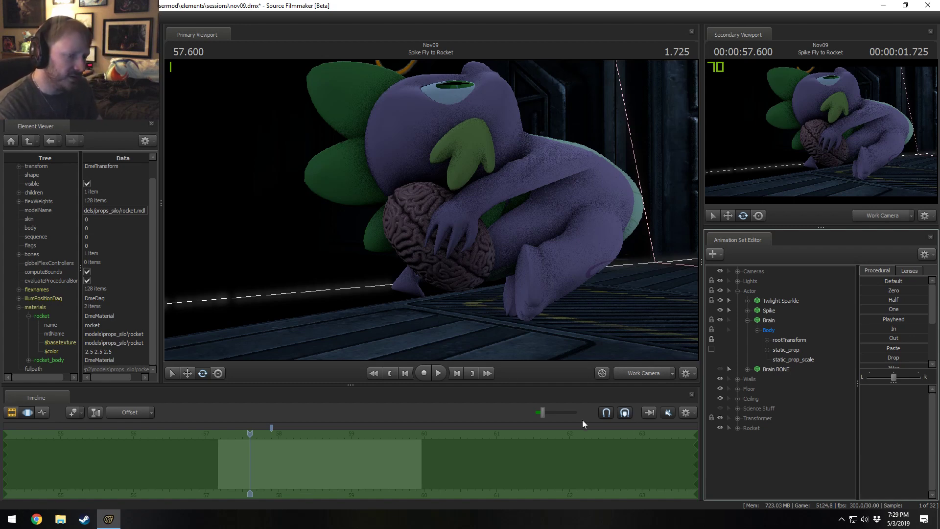
left_click(720, 368)
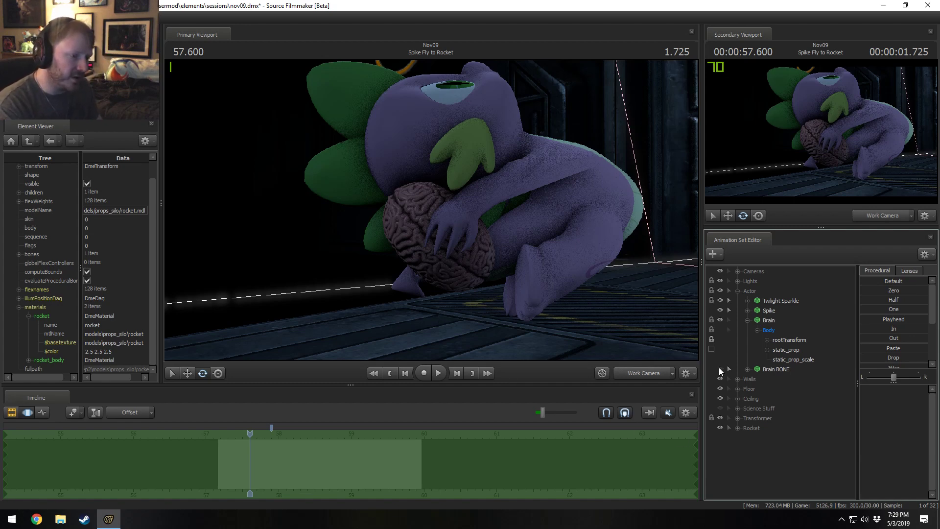
scroll(368, 290, "up", 2)
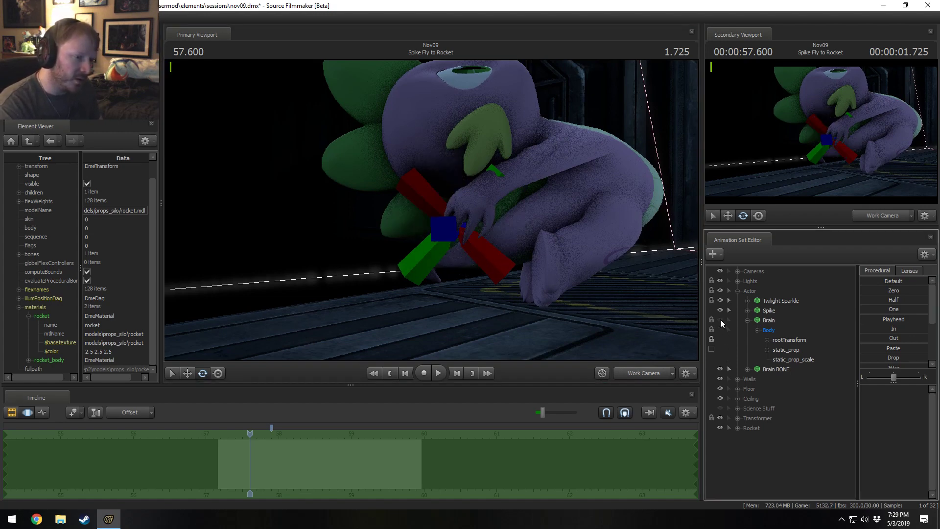
left_click(721, 369)
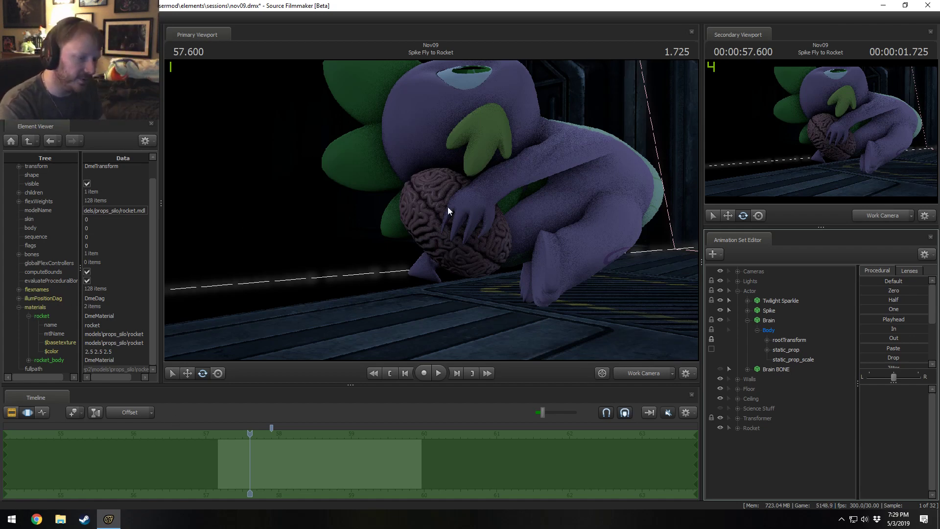
left_click(747, 320)
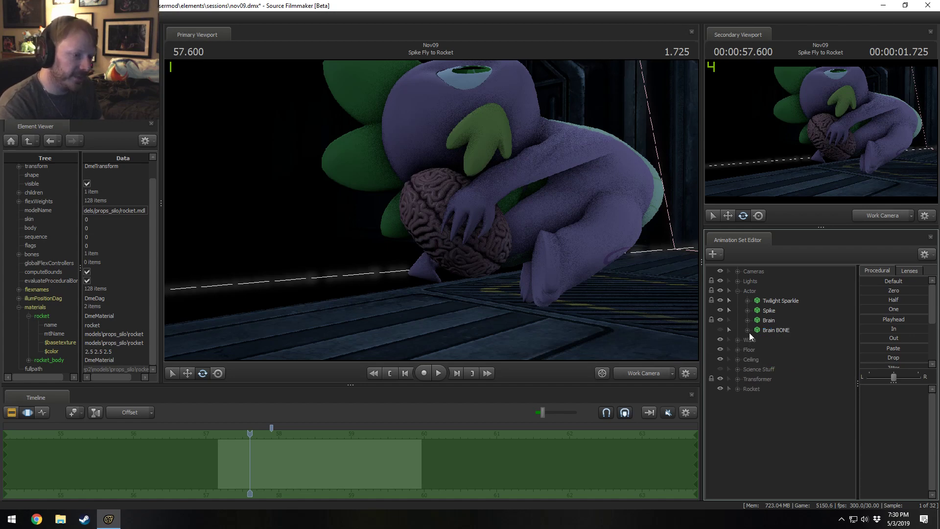
Lock Brain BONE's rootTransform to Spike's ValveBiped.Bip01_R_Hand and apply the Playhead preset to it.
left_click(769, 329)
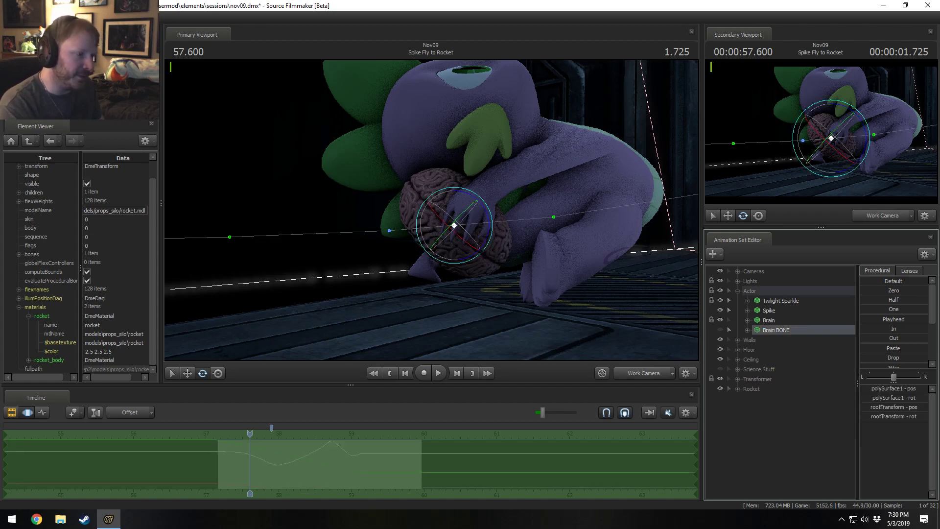
left_click(747, 311)
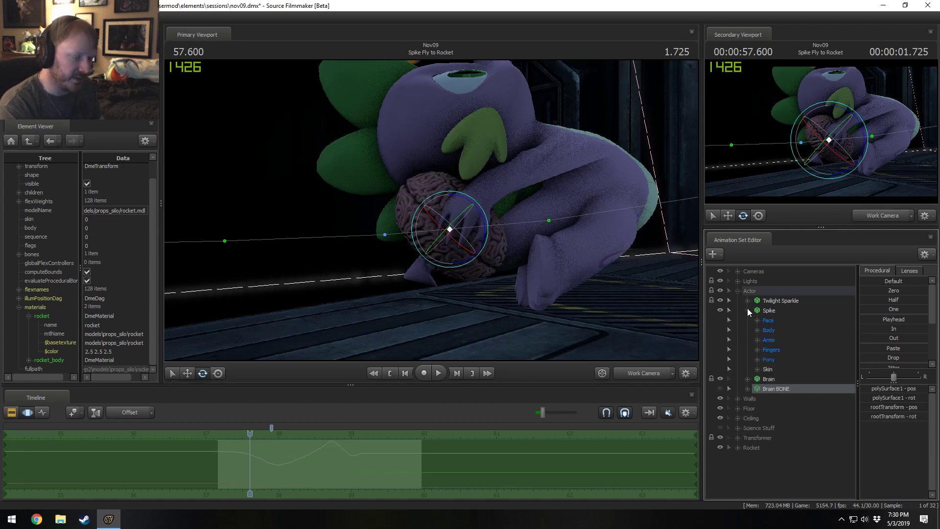
left_click(757, 340)
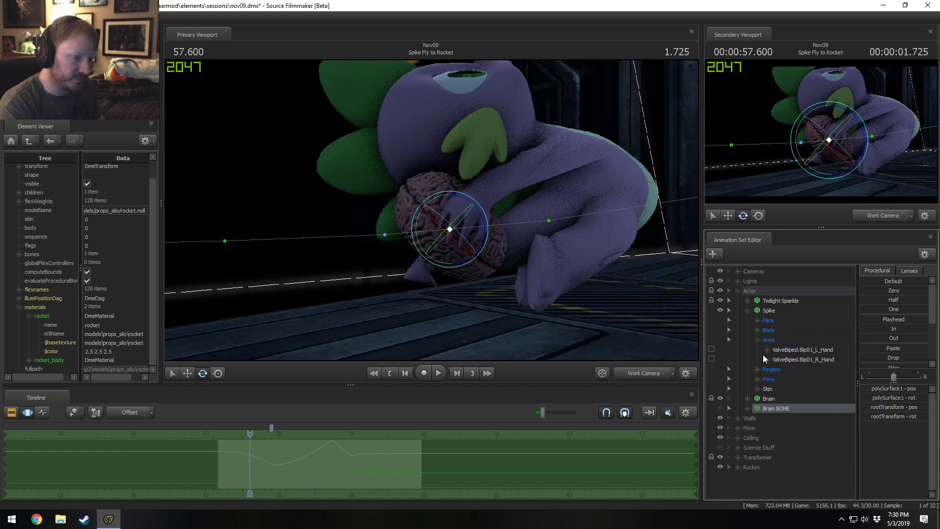
left_click(791, 359)
left_click(747, 408)
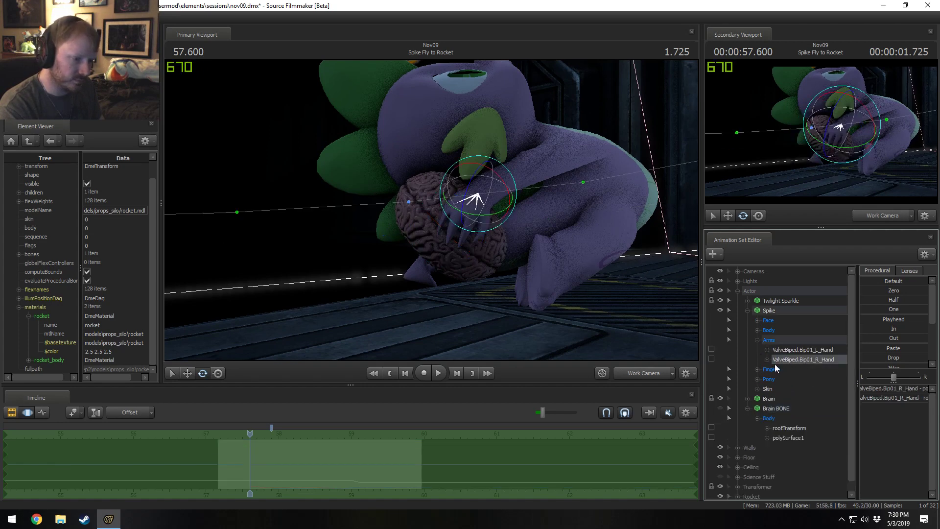
left_click_drag(781, 360, 787, 429)
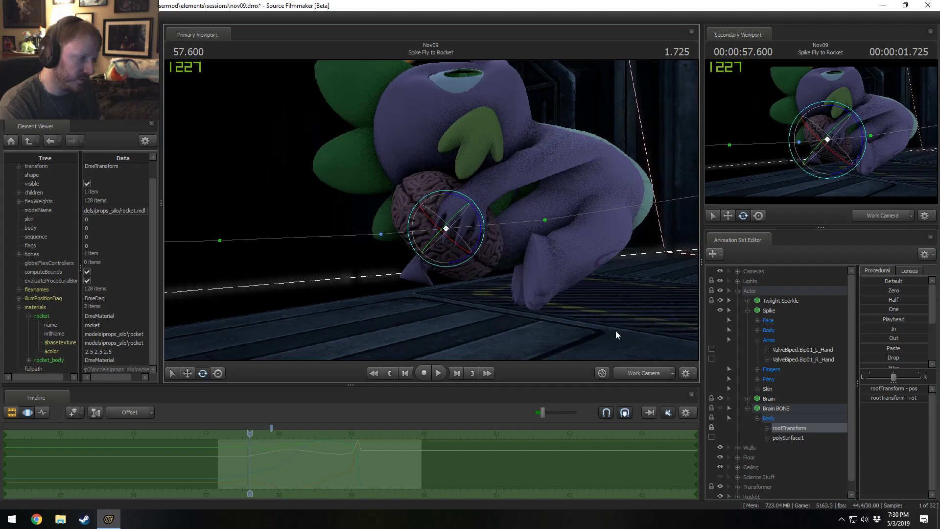
left_click_drag(891, 319, 924, 320)
Play the flight through the Main Camera and examine the Brain's position around Spike at the rocket at 59.533 s.
key("space")
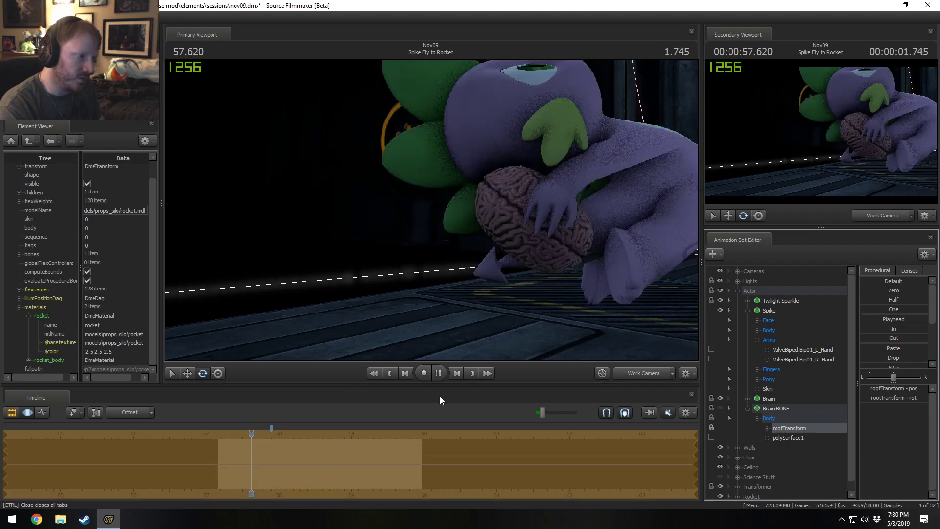
key("space")
left_click(637, 371)
key("space")
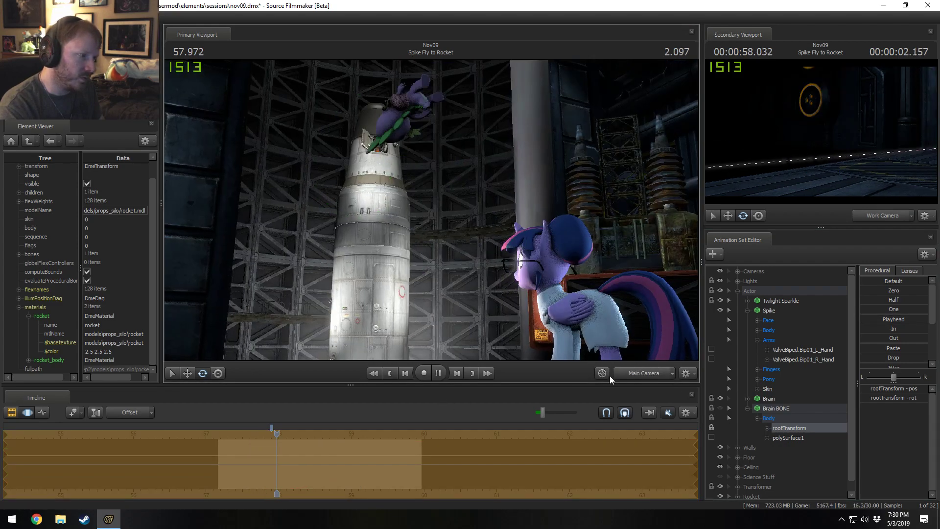
key("space")
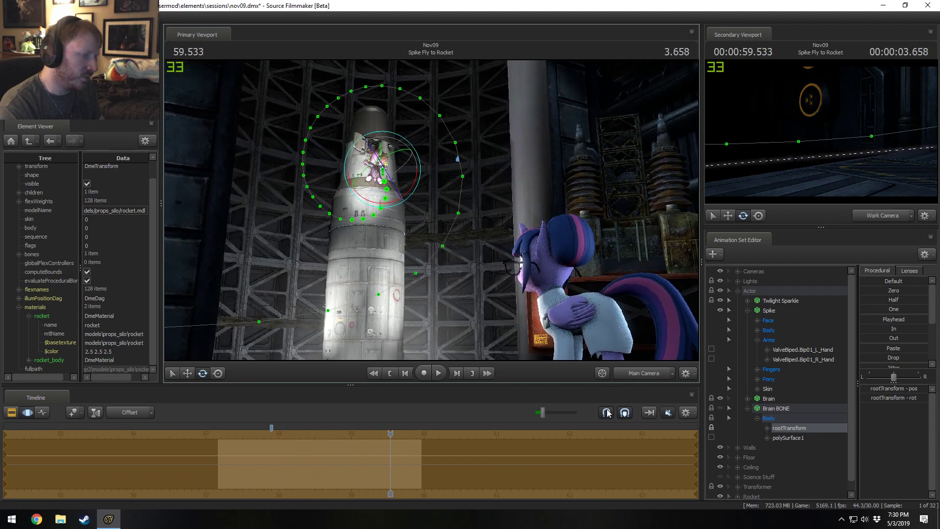
left_click(602, 372)
left_click(601, 371)
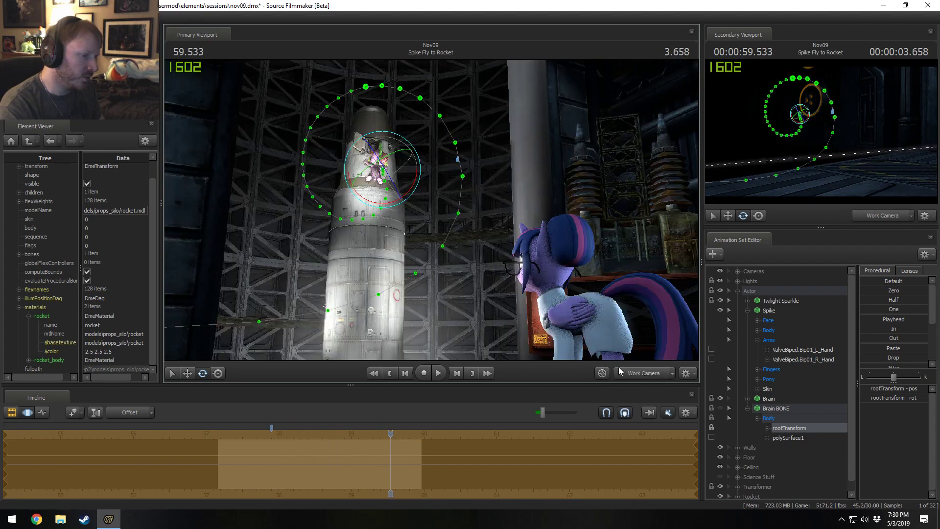
left_click_drag(573, 313, 597, 289)
key("w")
key("w")
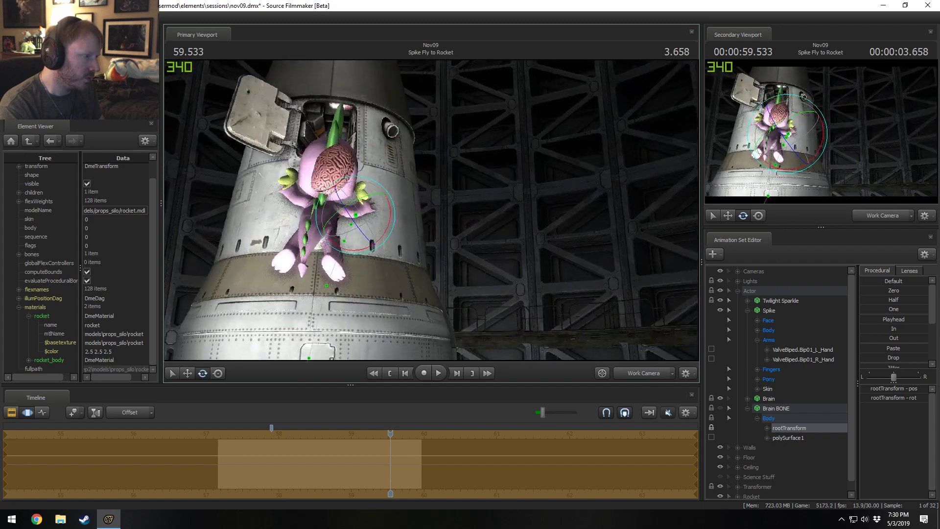
key("d")
left_click_drag(424, 299, 397, 300, "alt")
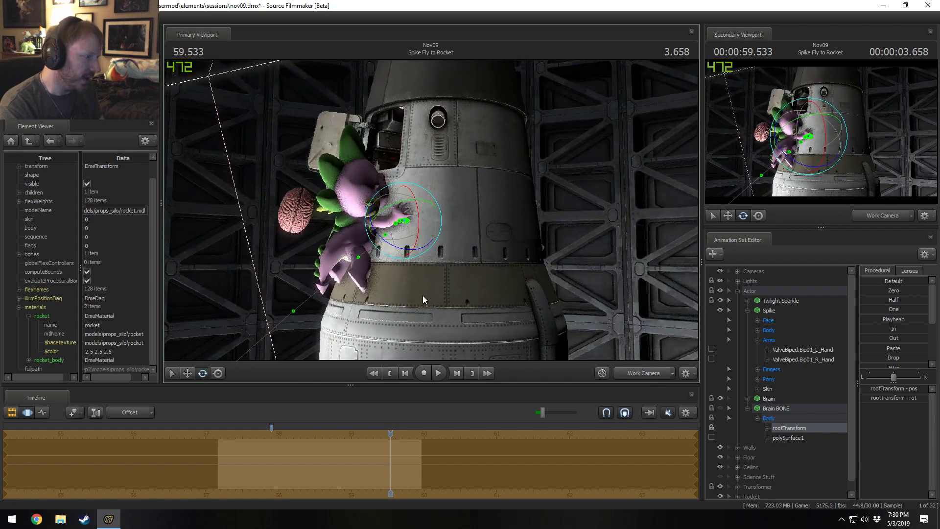
Try applying the Zero preset to the whole Brain at 59.533 s, and undo it.
left_click(767, 399)
left_click(540, 448)
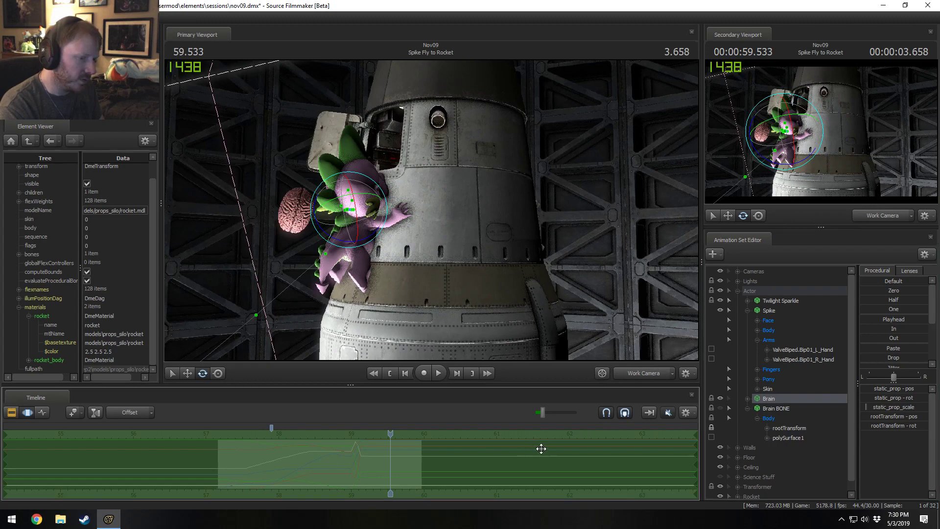
left_click(892, 291)
mouse_move(892, 292)
left_mouse_down()
mouse_move(925, 291)
mouse_move(908, 291)
left_mouse_up()
key("ctrl+z")
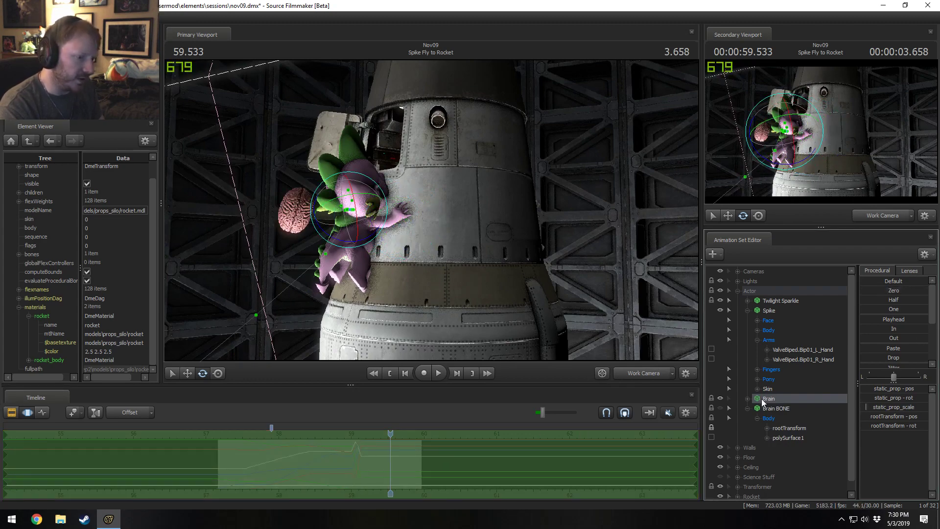
Try bringing the Brain to its helper bone with a procedural preset on its static_prop and rootTransform together.
left_click(747, 399)
left_click(792, 428)
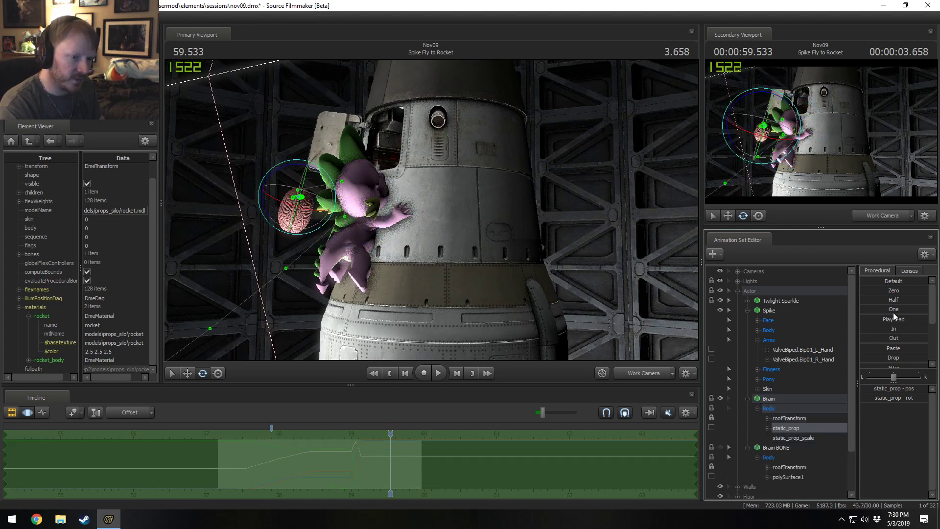
left_click(797, 418, "ctrl")
left_click(884, 298)
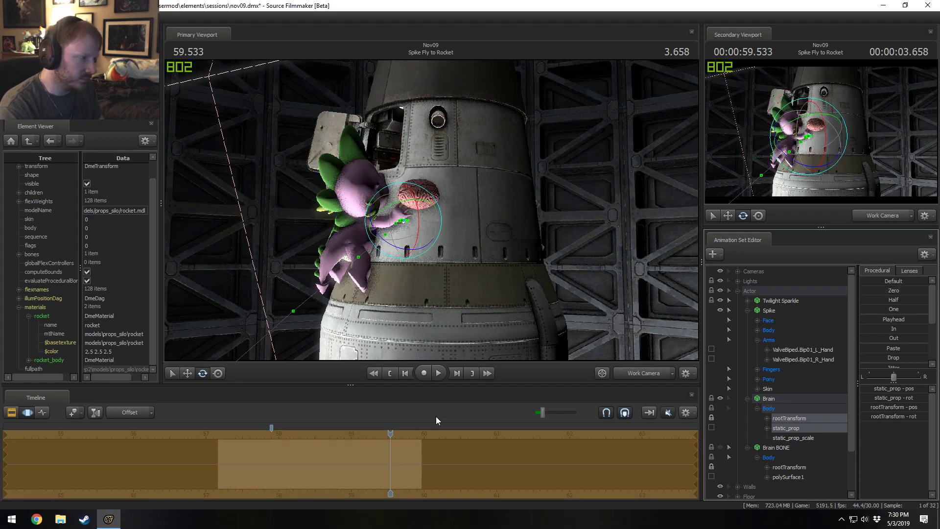
Go back to 57.500 s with Spike in close view and undo the last preset applied to the Brain.
left_click(642, 376)
left_click_drag(391, 461, 242, 463)
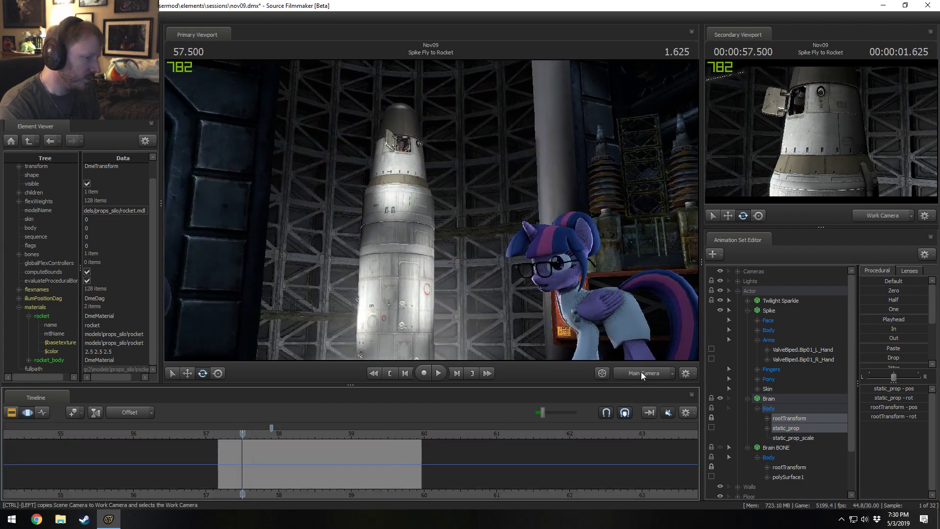
left_click(638, 374)
key("s")
left_click_drag(436, 255, 420, 255)
key("ctrl+z")
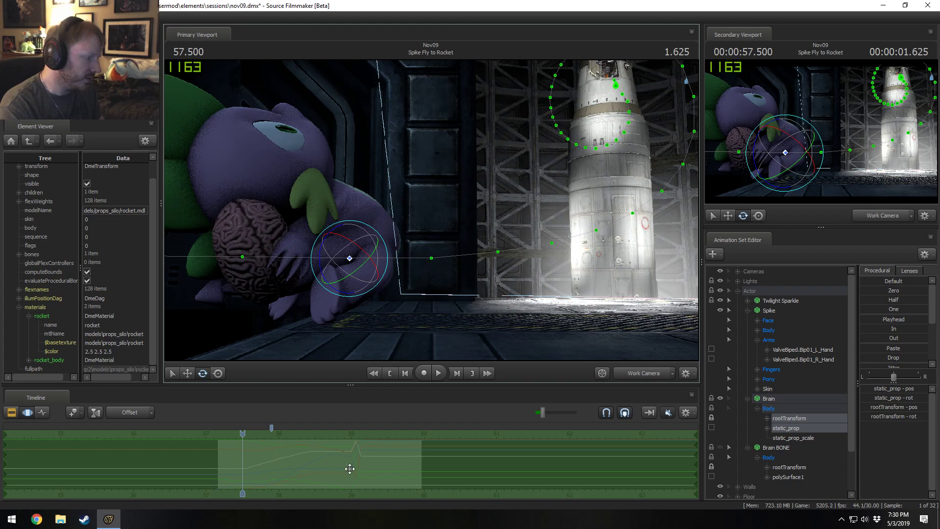
Try the Zero preset on all of the Brain's controls at 57.500 s and compare it with Brain BONE.
left_click(779, 406)
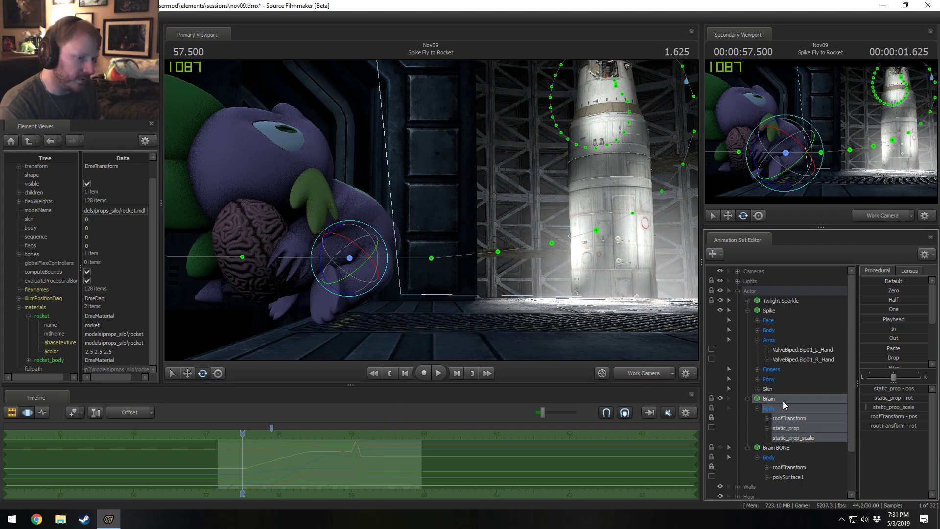
left_click_drag(866, 290, 895, 290)
key("ctrl+z")
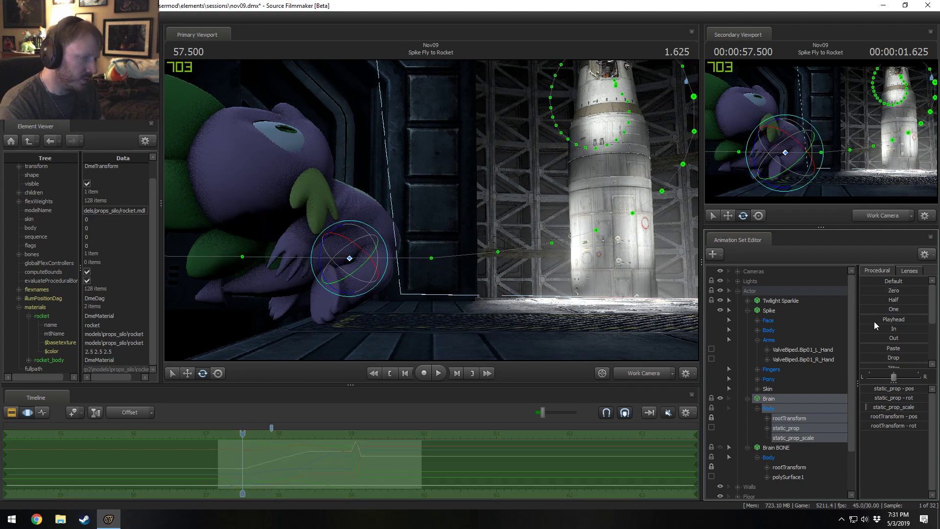
left_click(789, 447)
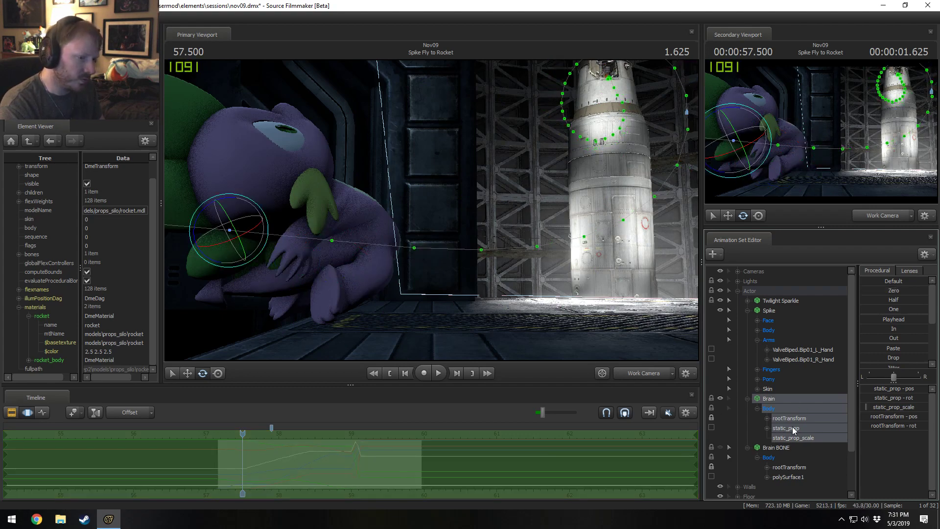
left_click(791, 397)
left_click(785, 447)
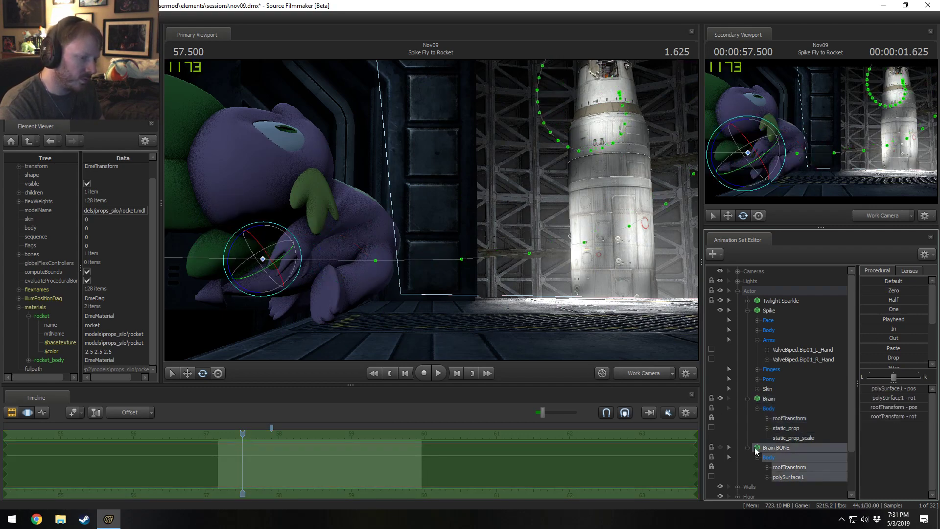
left_click_drag(249, 436, 242, 436)
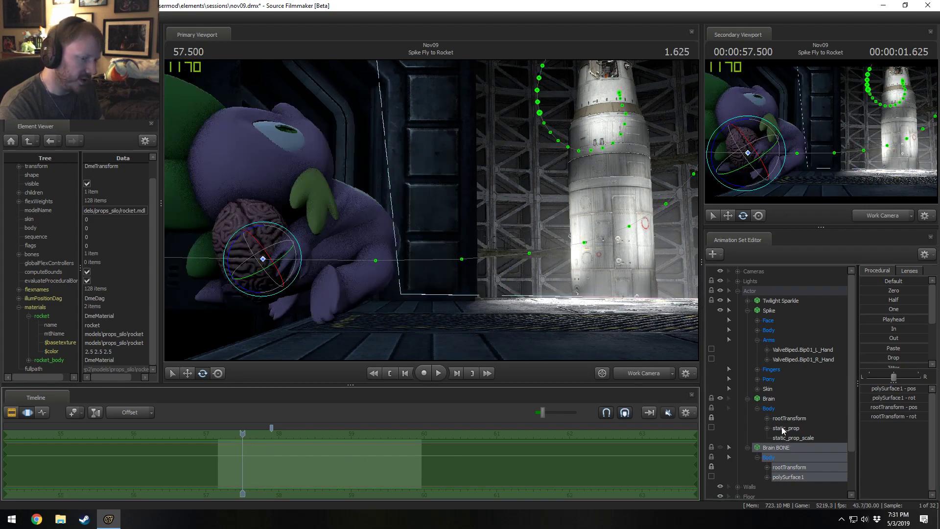
Try applying the Zero preset to the Brain's rootTransform only and check it against Brain BONE's position.
left_click(781, 468)
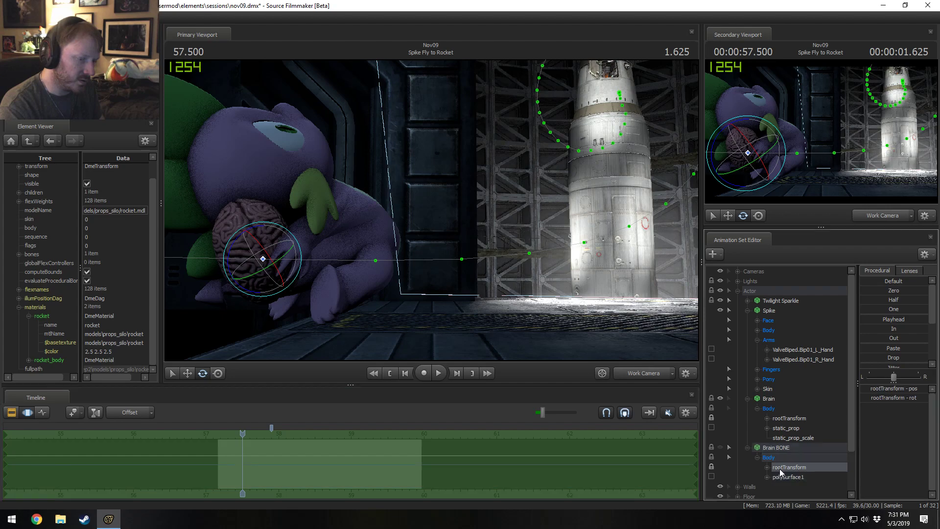
left_click(792, 429)
left_click(790, 419)
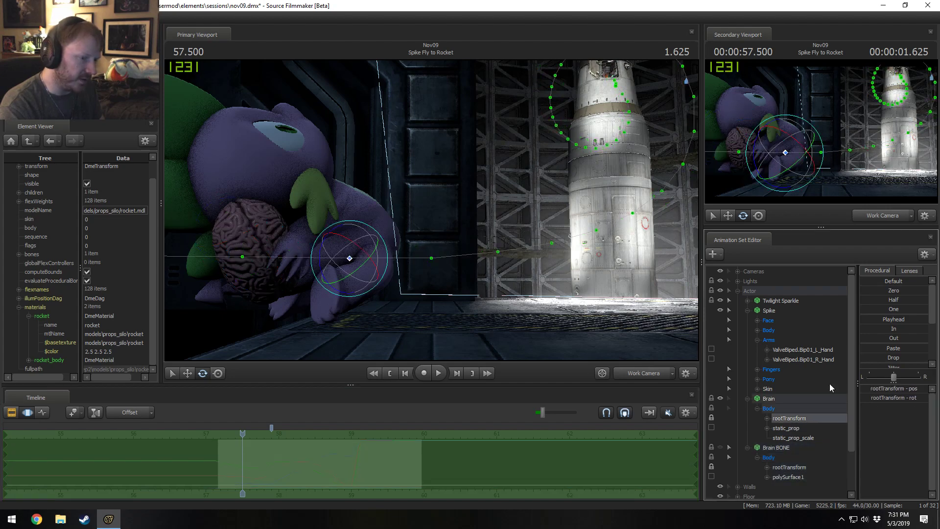
left_click_drag(884, 290, 862, 291)
left_click(780, 447)
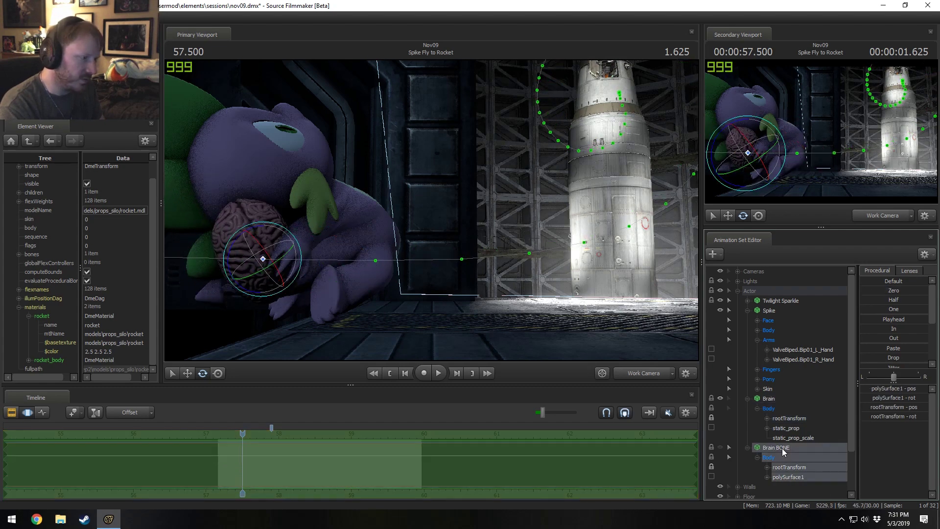
Apply the Playhead preset to the whole Brain at 57.500 s and play back the start of the flight.
left_click(771, 399)
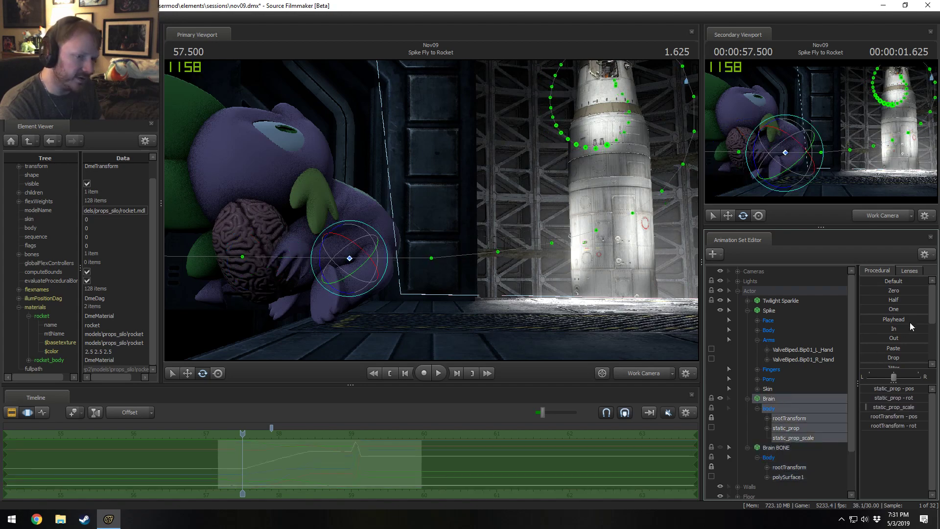
left_click(893, 321)
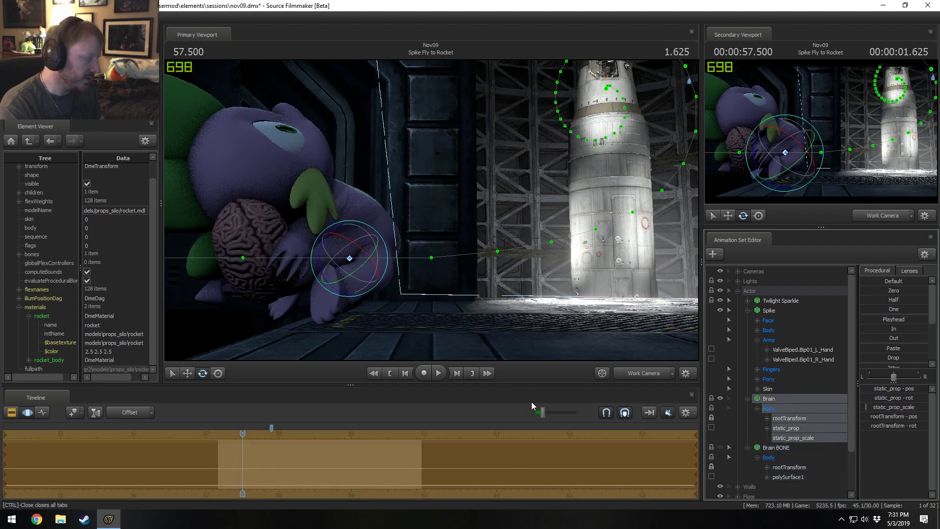
key("space")
key("space")
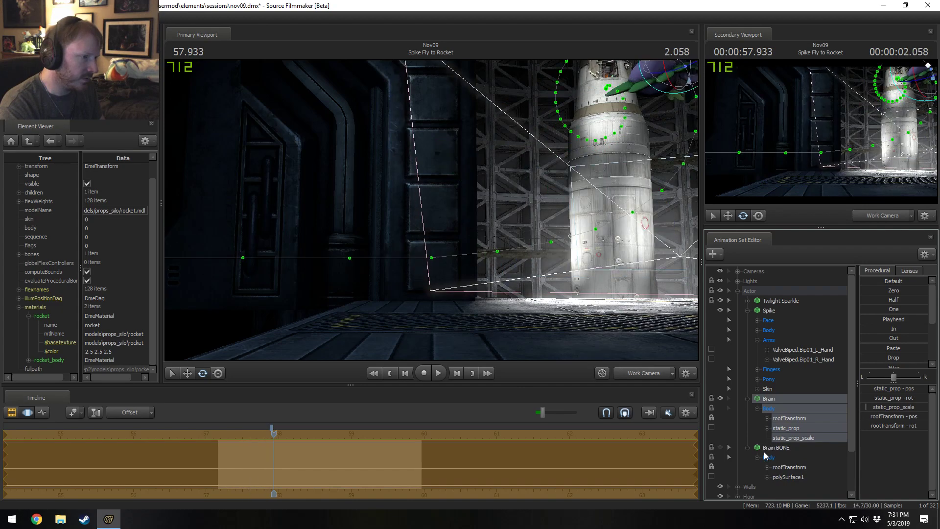
Play back Spike's flight through the Main Camera and bring the playhead back to 58.200 s.
left_click(644, 374)
key("space")
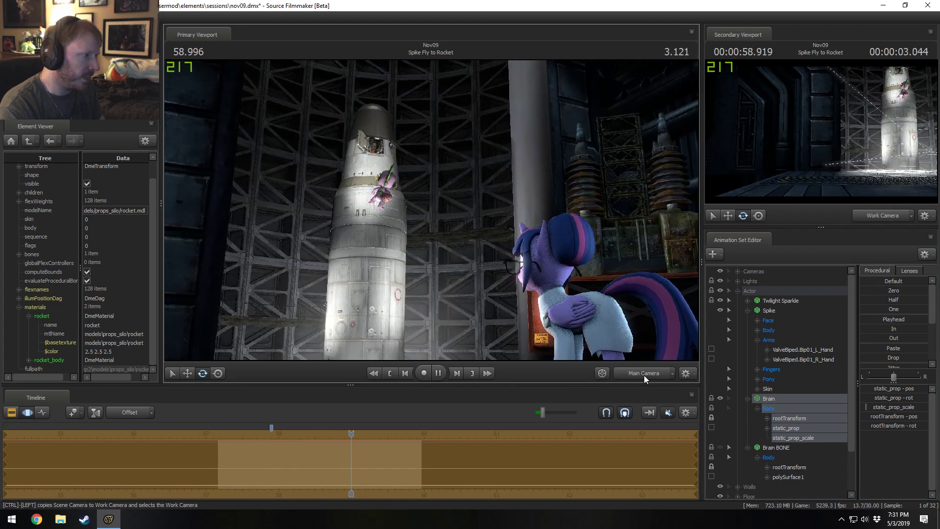
key("space")
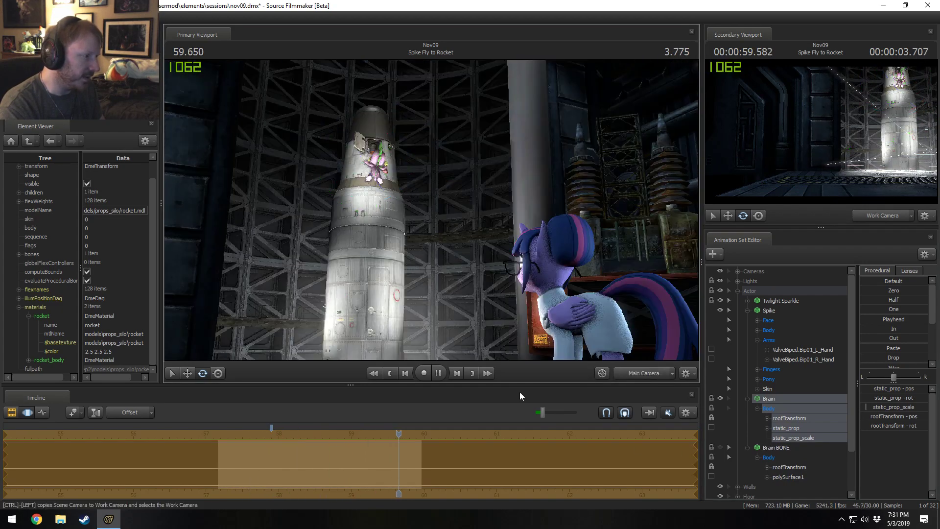
mouse_move(363, 489)
left_mouse_down()
mouse_move(307, 459)
mouse_move(245, 451)
mouse_move(292, 461)
left_mouse_up()
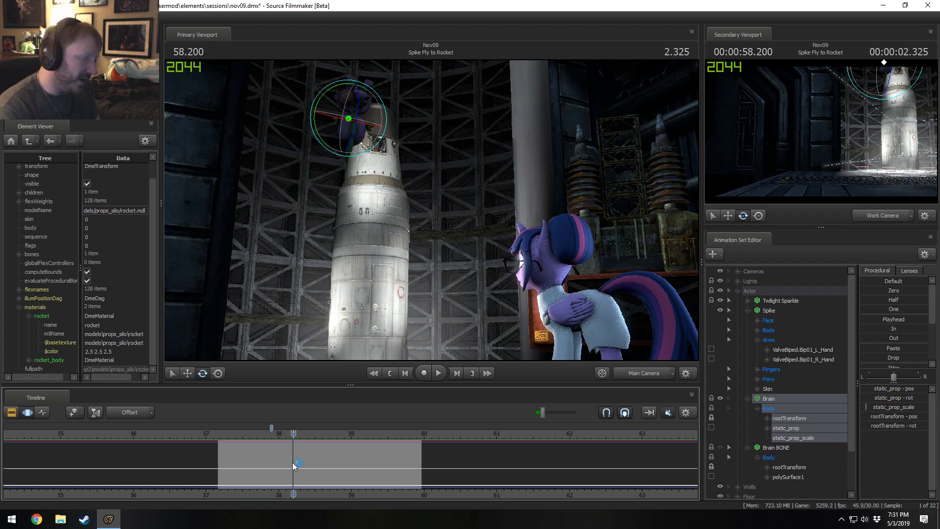
Collapse the Actor group and browse the models available for a new model's animation set.
left_click(736, 291)
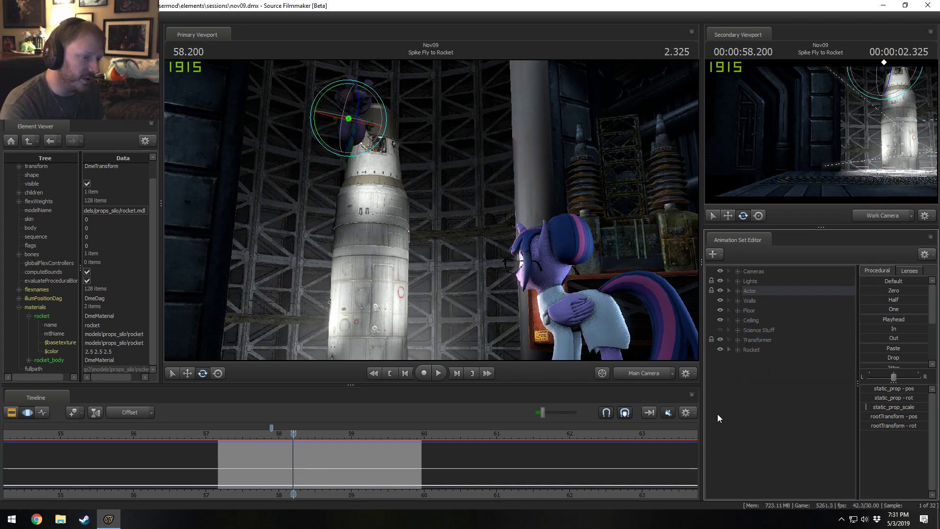
right_click(513, 275)
right_click(776, 386)
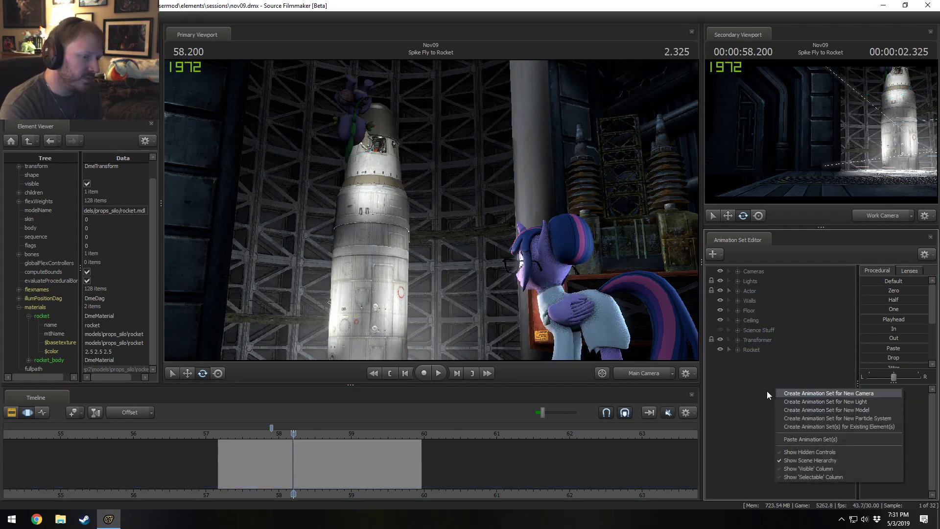
left_click(761, 390)
right_click(759, 390)
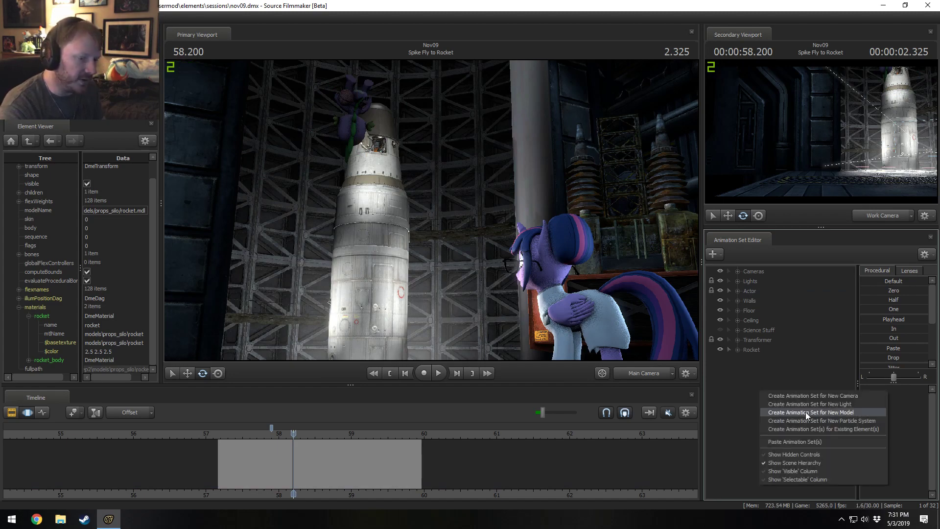
left_click(806, 412)
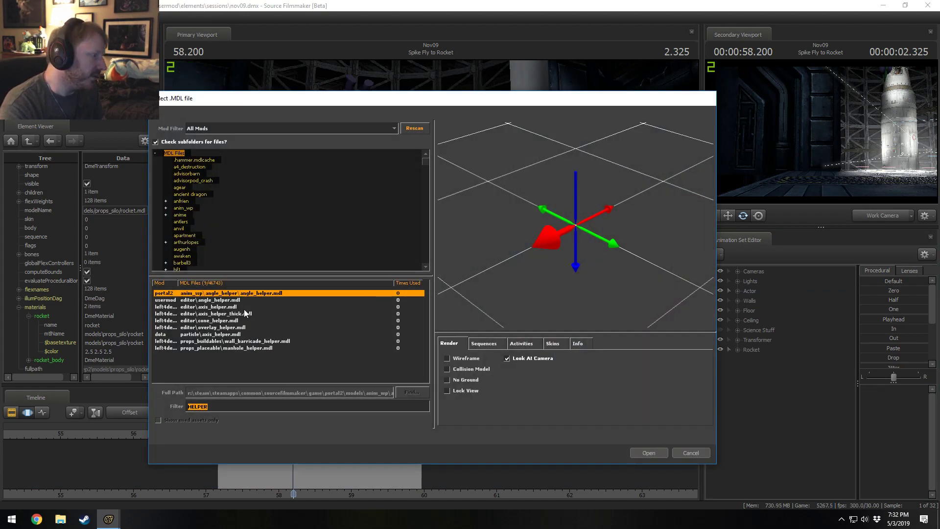
Preview axis_helper_thick, overlay_helper and cone_helper among the helper models and examine the cone helper from another angle.
left_click(206, 321)
left_click(209, 348)
left_click(208, 313)
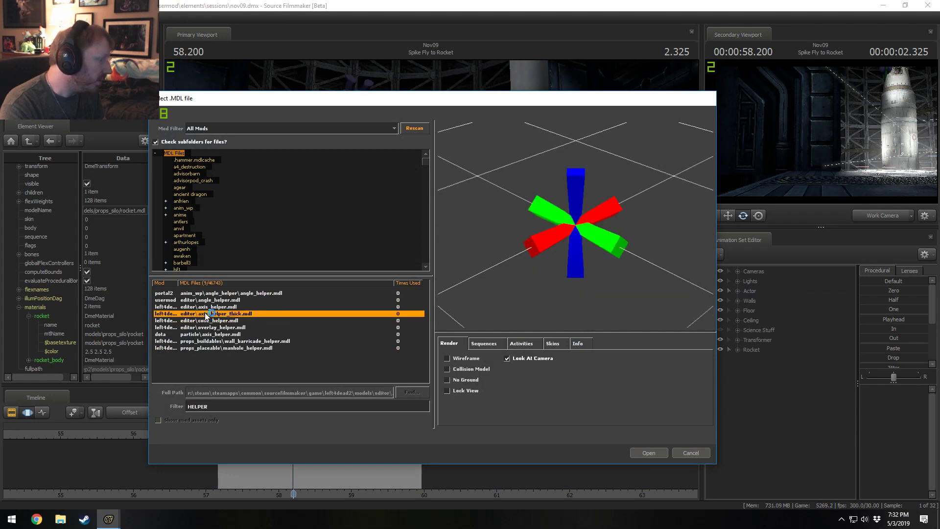
left_click(208, 321)
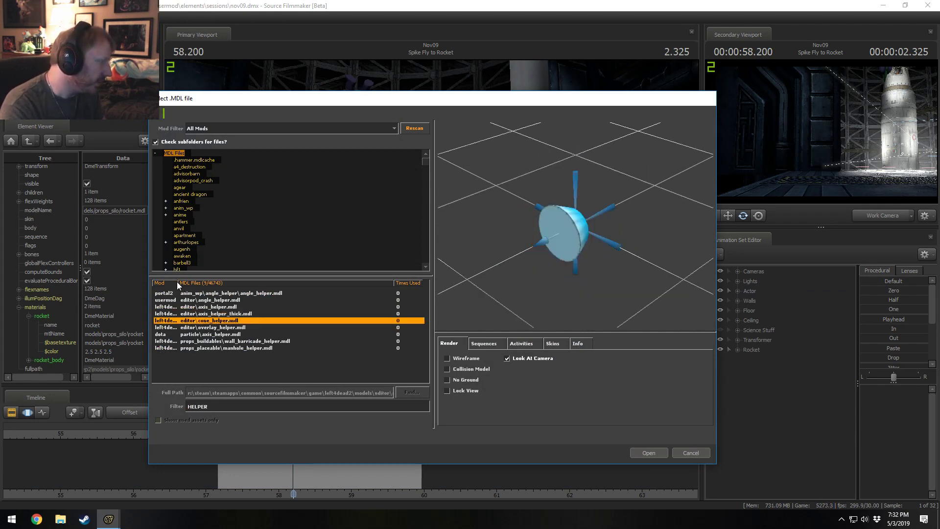
left_click_drag(178, 284, 183, 284)
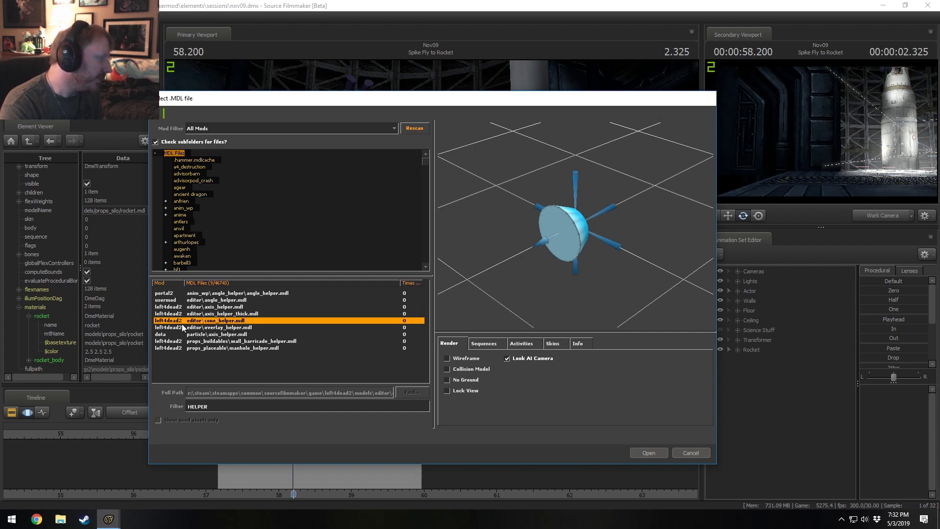
left_click(209, 327)
left_click(218, 321)
mouse_move(529, 255)
left_mouse_down()
mouse_move(583, 235)
mouse_move(509, 218)
mouse_move(578, 223)
mouse_move(547, 254)
left_mouse_up()
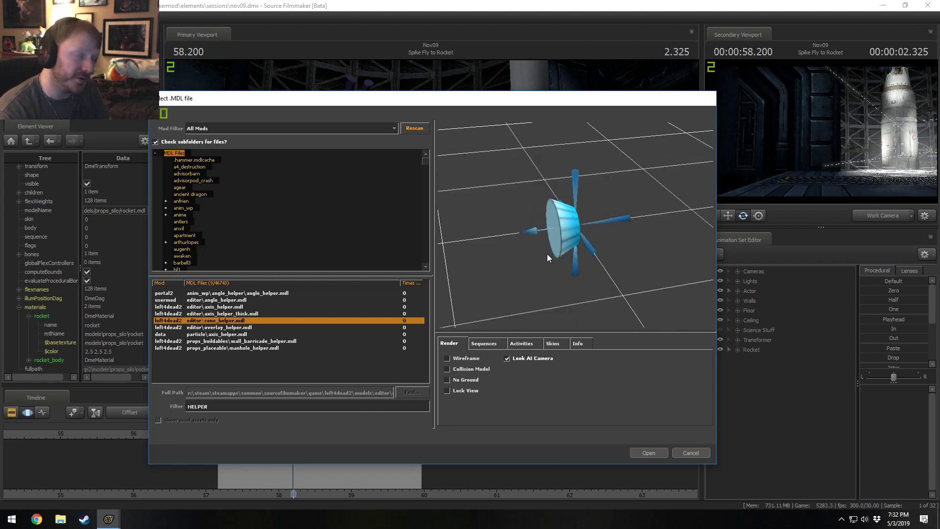
Compare the shapes of axis_helper_thick and the thinner axis_helper from several angles in the model preview.
key("Down")
key("Down")
key("Up")
key("Up")
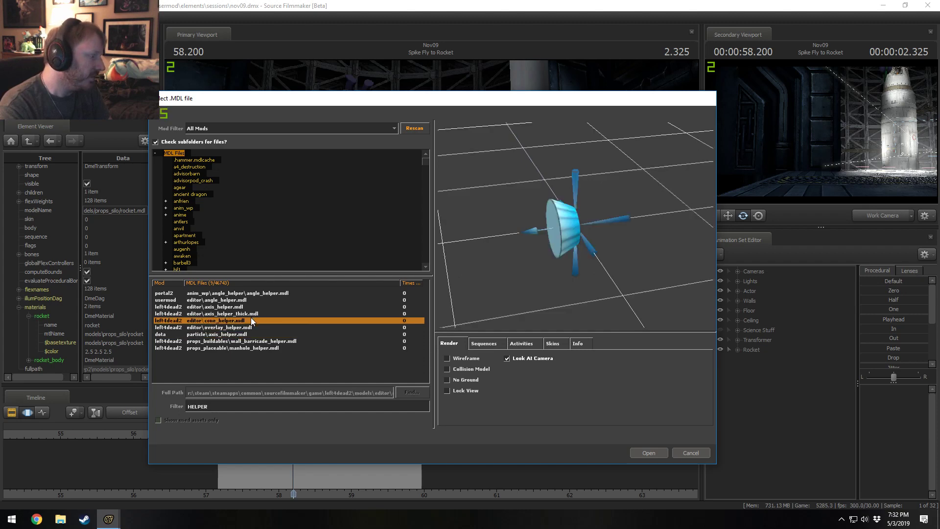
key("Up")
key("Up")
key("Down")
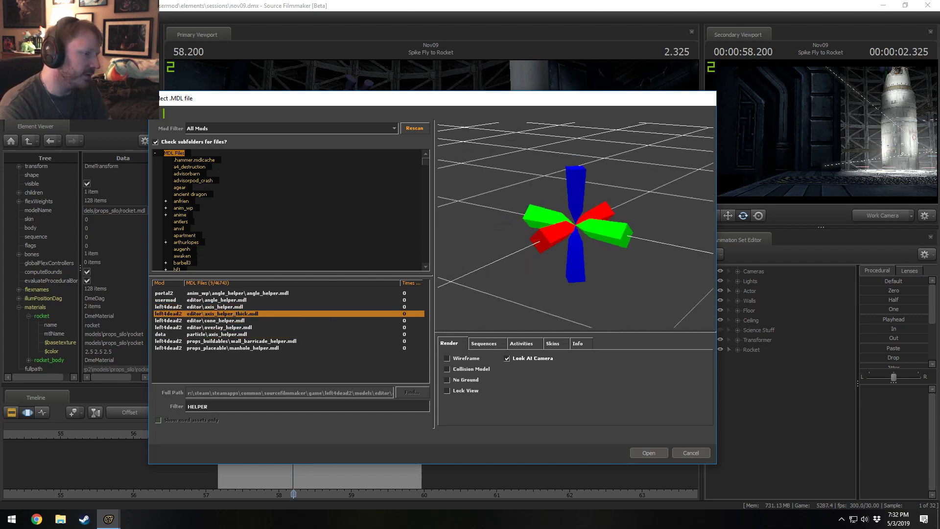
left_click_drag(536, 231, 530, 231)
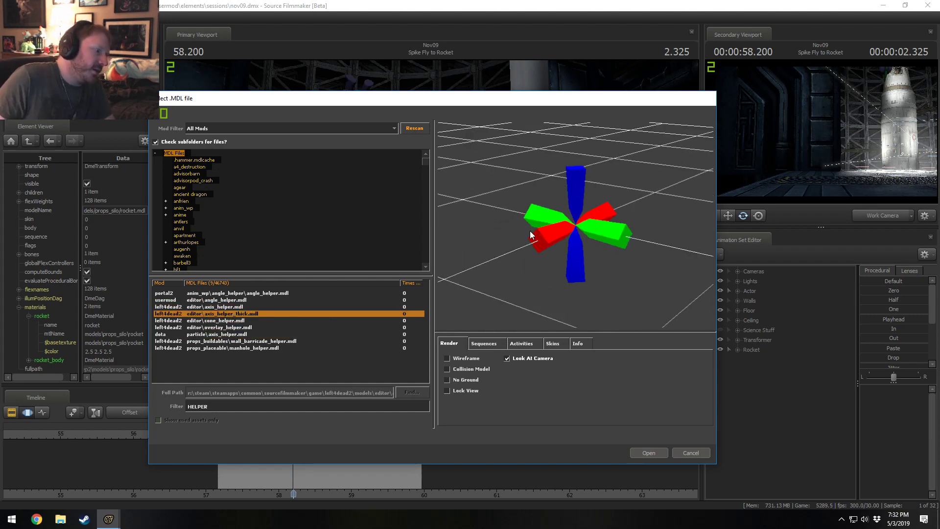
key("Up")
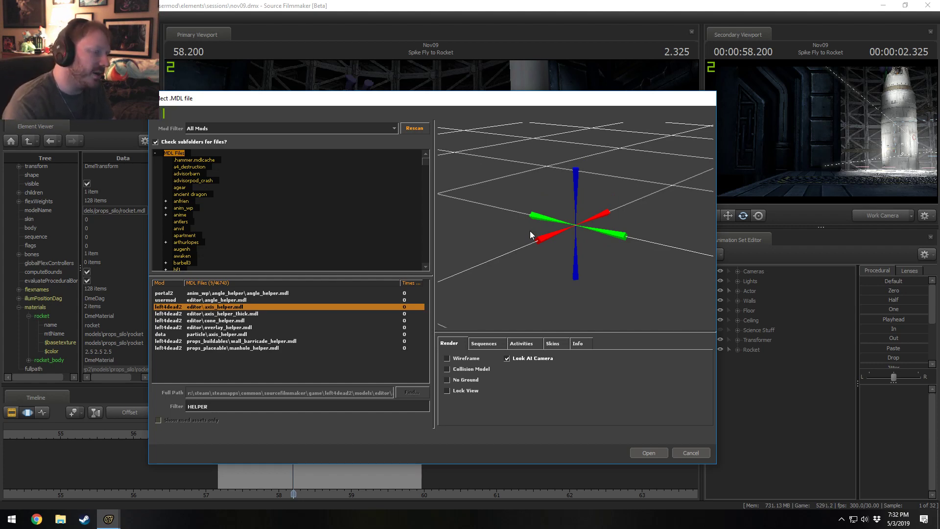
left_click_drag(529, 230, 542, 227)
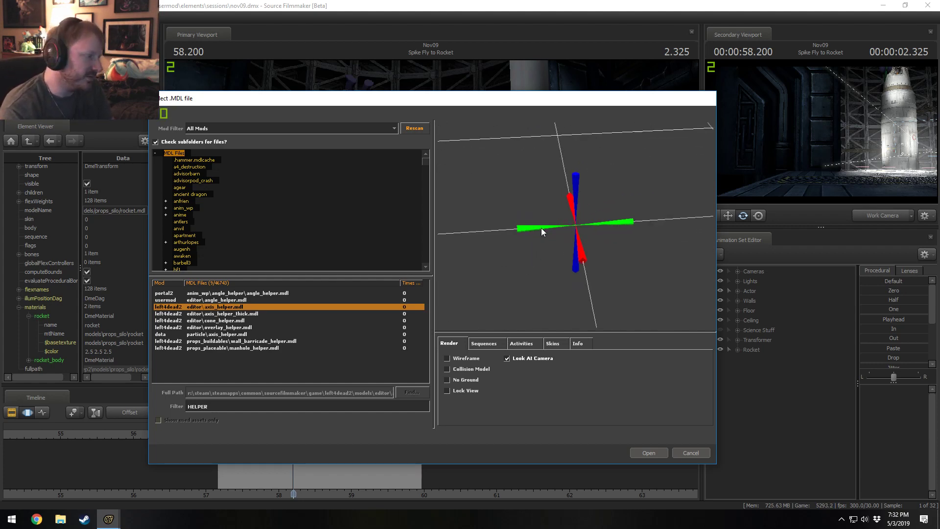
Compare usermod's angle_helper with axis_helper from several angles to see how each indicates direction.
key("Down")
key("Up")
key("Up")
key("Down")
key("Down")
key("Up")
key("Up")
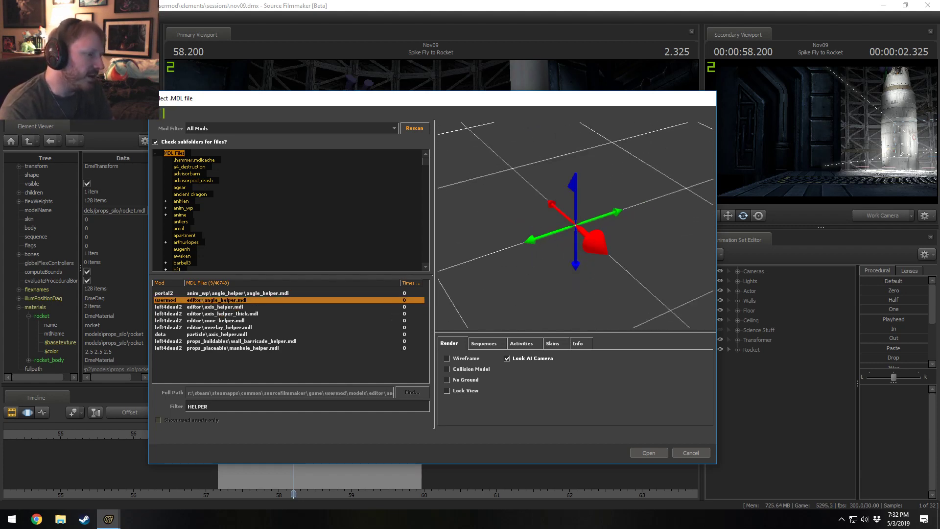
key("Down")
key("Up")
key("Down")
key("Up")
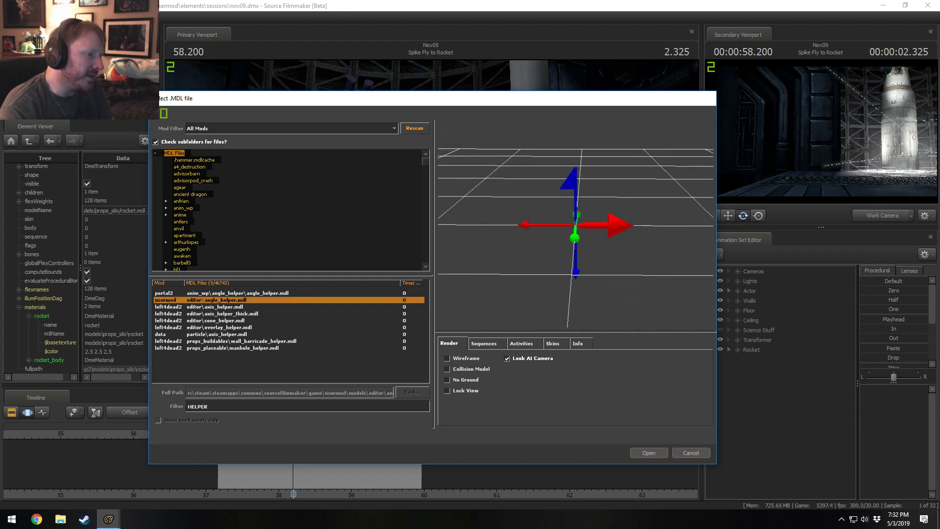
key("Down")
key("Up")
key("Down")
key("Up")
key("Down")
left_click_drag(575, 220, 553, 220)
key("Up")
key("Down")
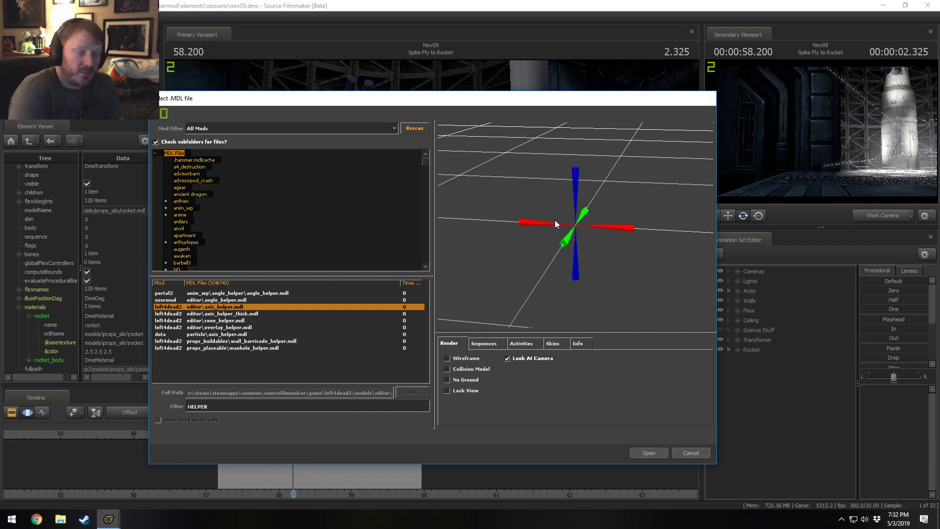
Preview usermod's angle_helper again alongside its neighbours in the helper model list.
left_click(225, 300)
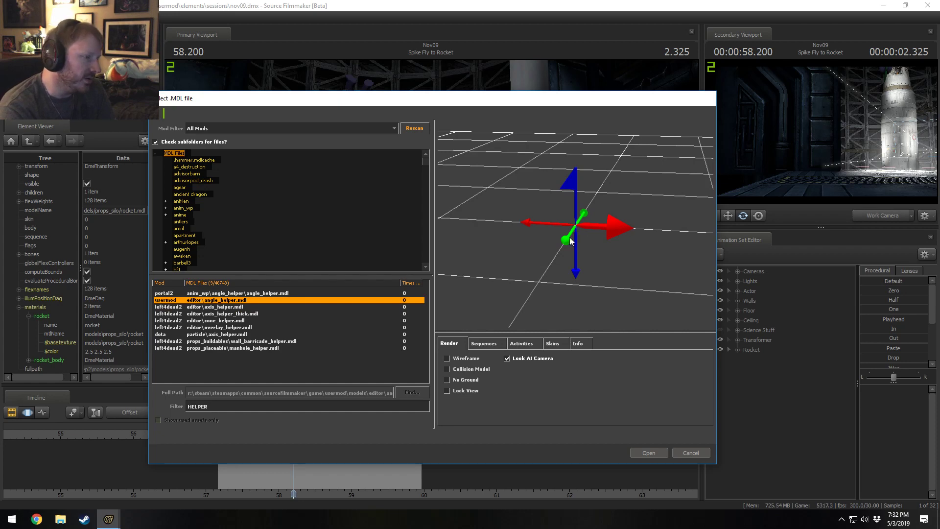
key("Down")
key("Up")
key("Up")
key("Down")
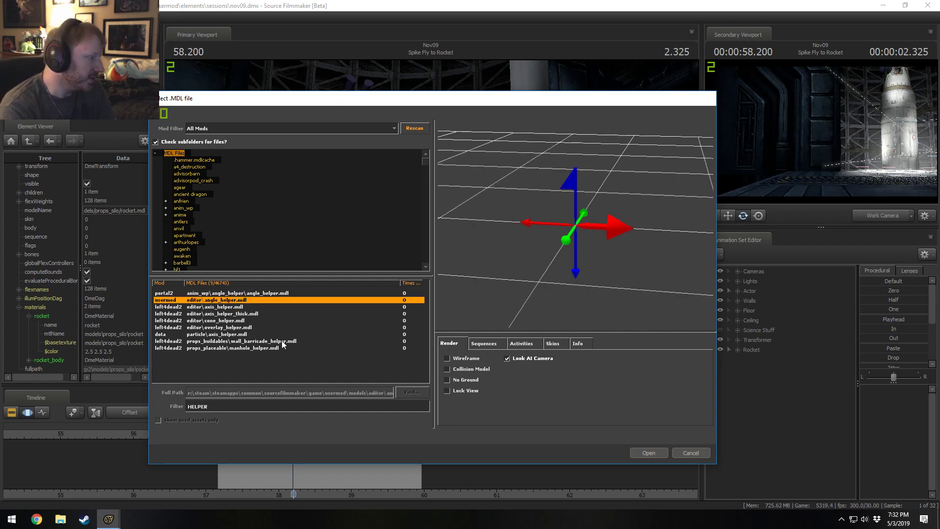
Preview the remaining helper models down to manhole_helper, return to axis_helper_thick and close the model browser without adding one.
key("Down")
key("Down")
key("Down")
key("Down")
key("Down")
key("Down")
key("Down")
key("Up")
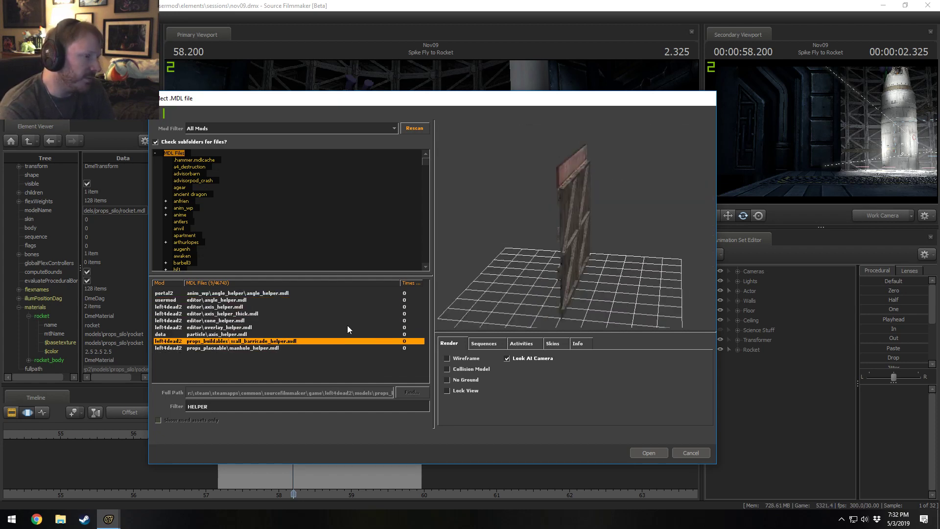
key("Down")
key("Up")
key("Up")
key("Up")
key("Up")
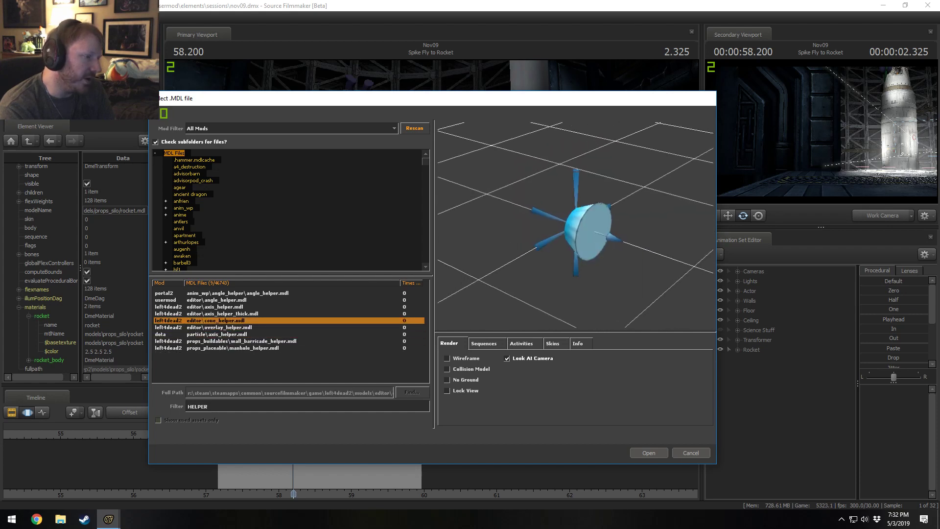
key("Up")
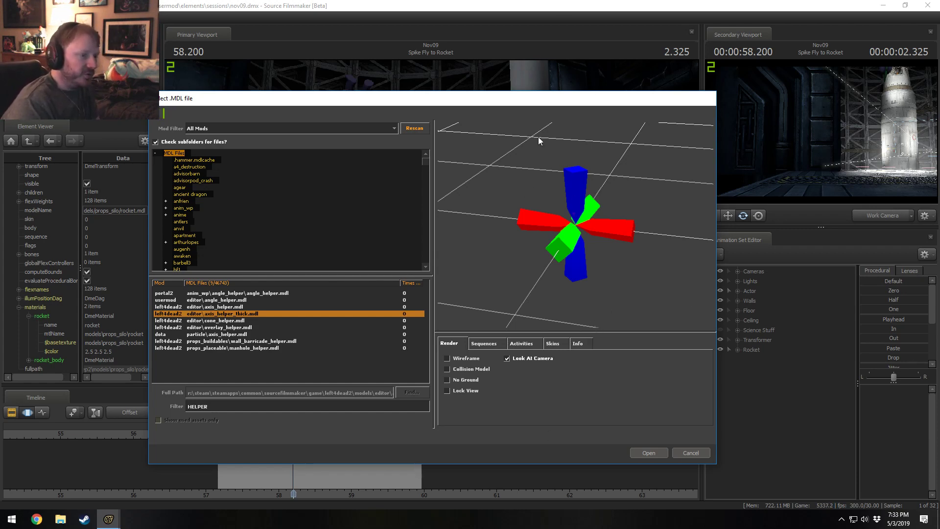
left_click(691, 452)
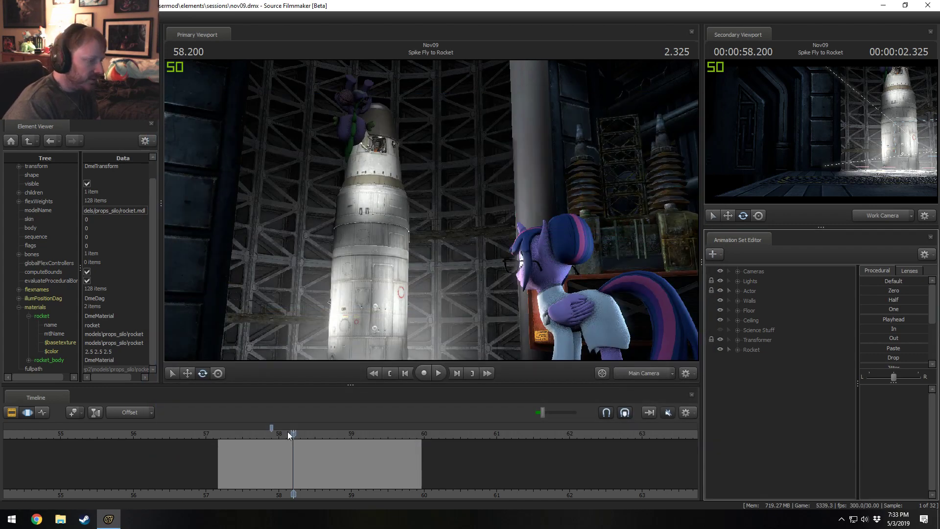
Replay Spike's flight repeatedly from about 57.3 s through the Main Camera and check his path to the rocket.
left_click_drag(289, 434, 247, 436)
key("space")
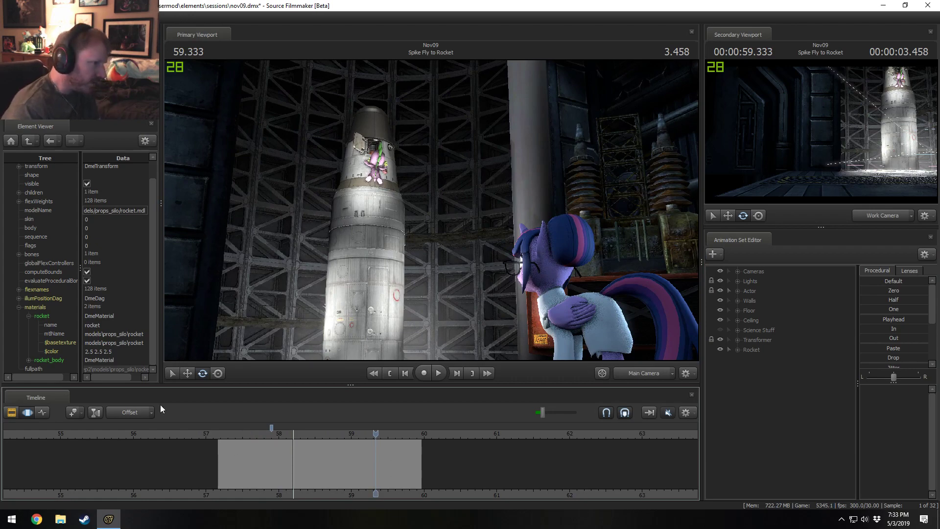
left_click(234, 433)
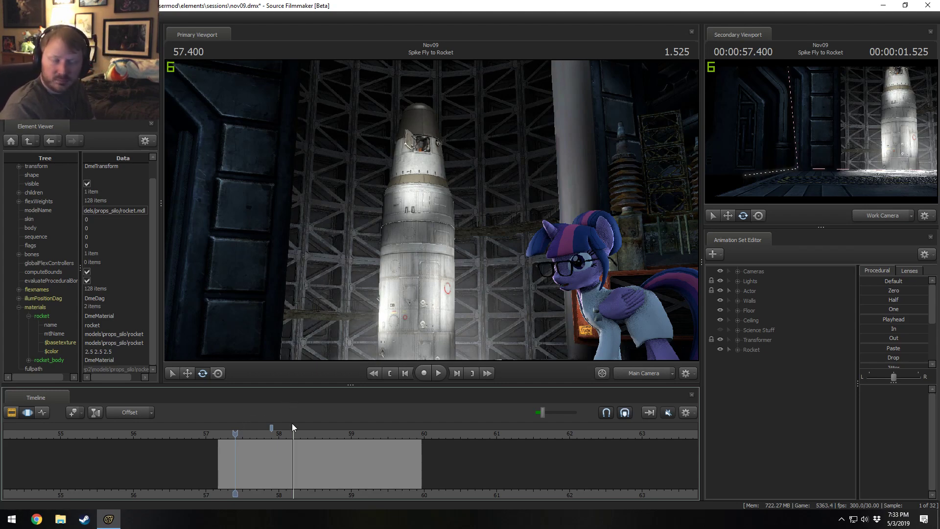
left_click(254, 436)
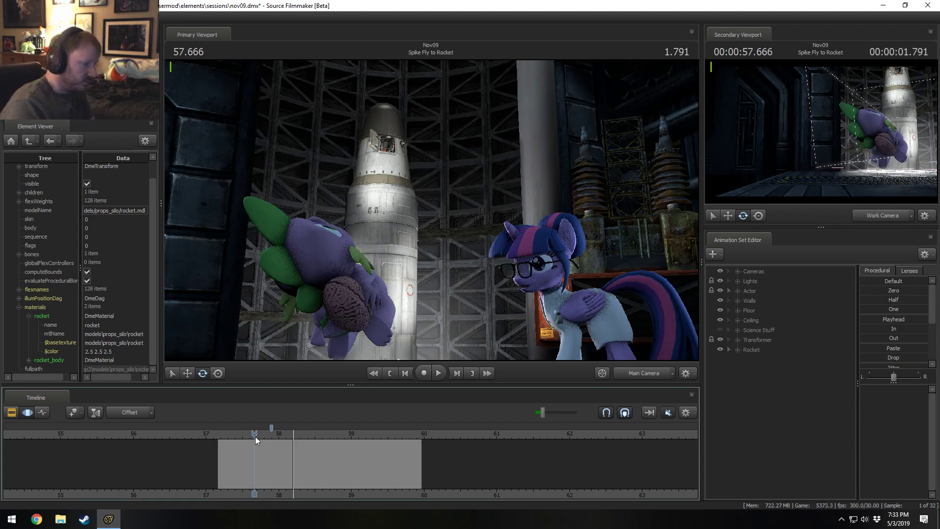
key("space")
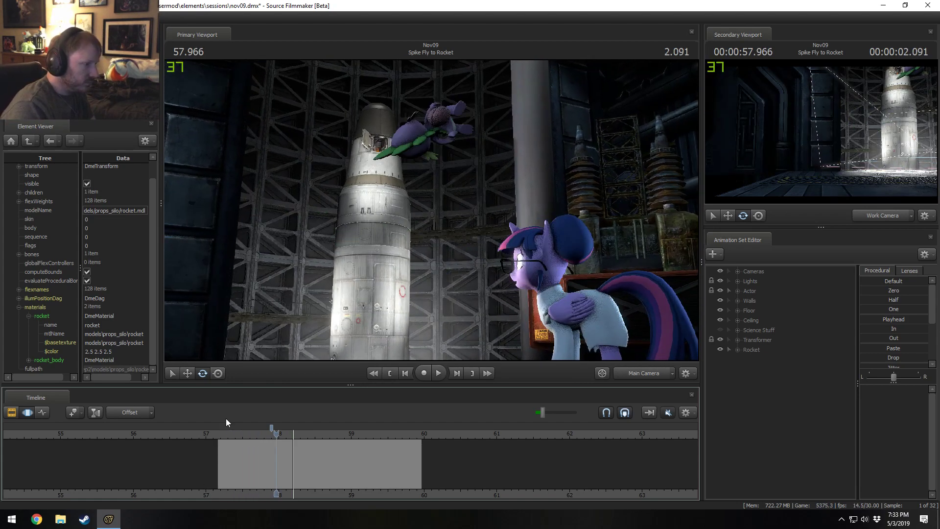
left_click(230, 433)
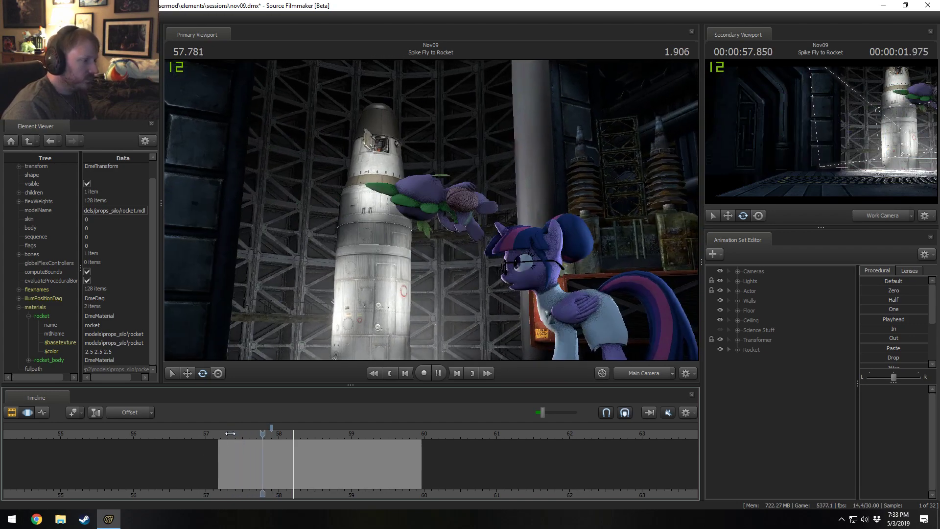
left_click(230, 434)
key("space")
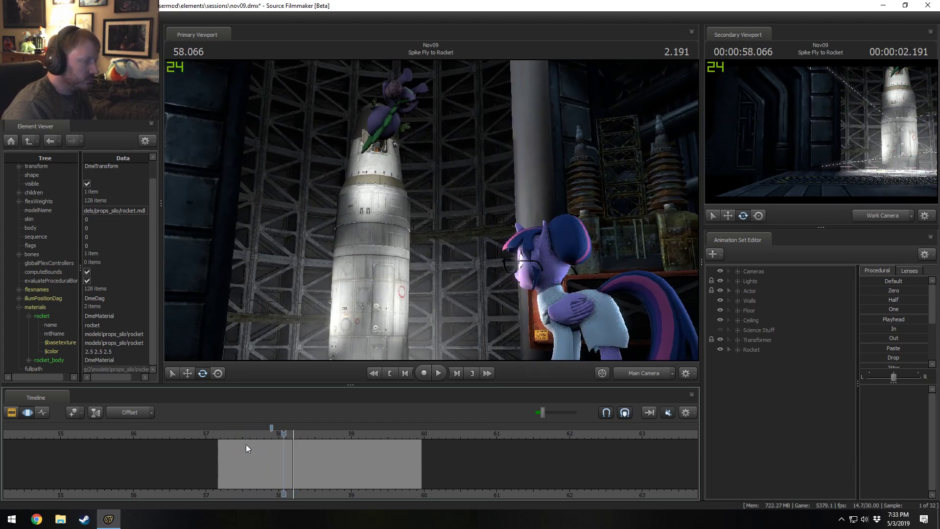
Mark a timeline range from about 57.8 s to 63.633 s, starting partway through Spike's flight.
key("shift")
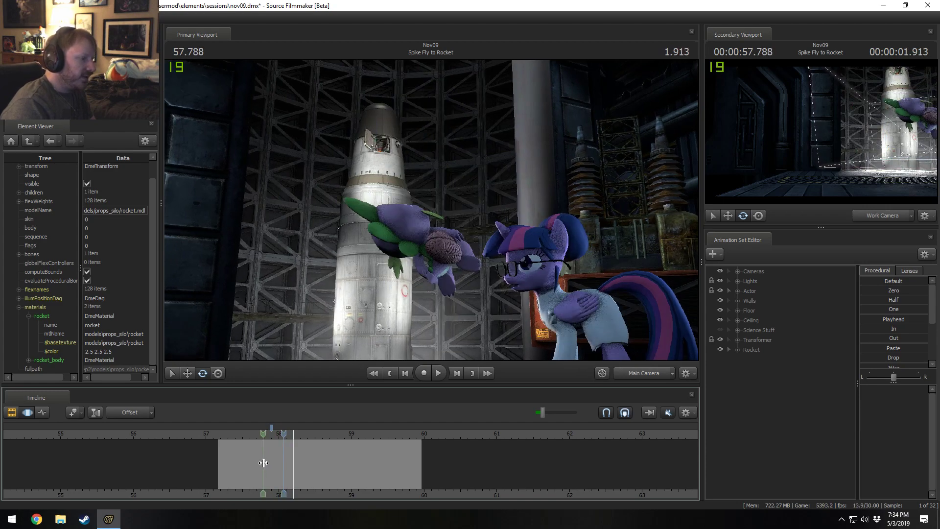
left_click(264, 463, "shift")
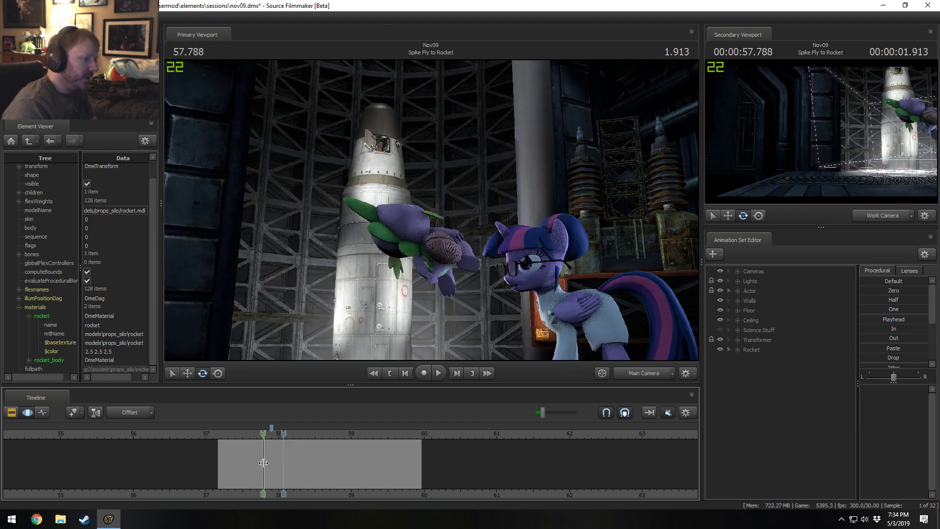
left_click_drag(263, 462, 562, 442, "shift")
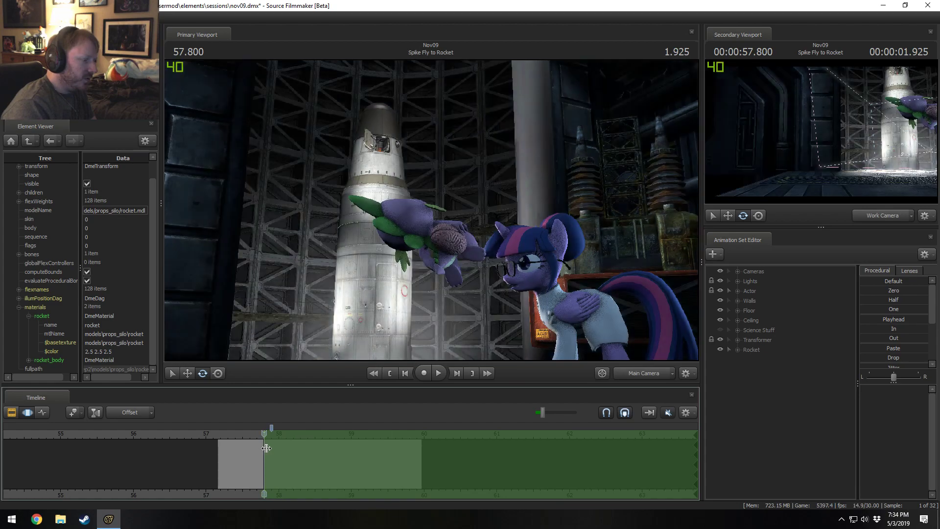
left_click_drag(262, 433, 268, 436)
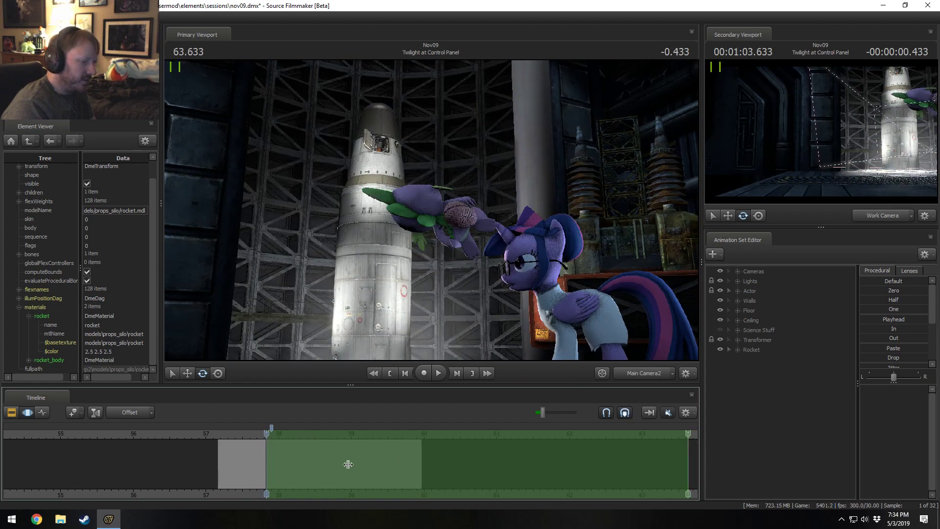
Shorten the marked range to 57.833–58.333 s and bookmark both ends, moving the existing bookmark onto 57.833 s.
left_click_drag(696, 456, 303, 462)
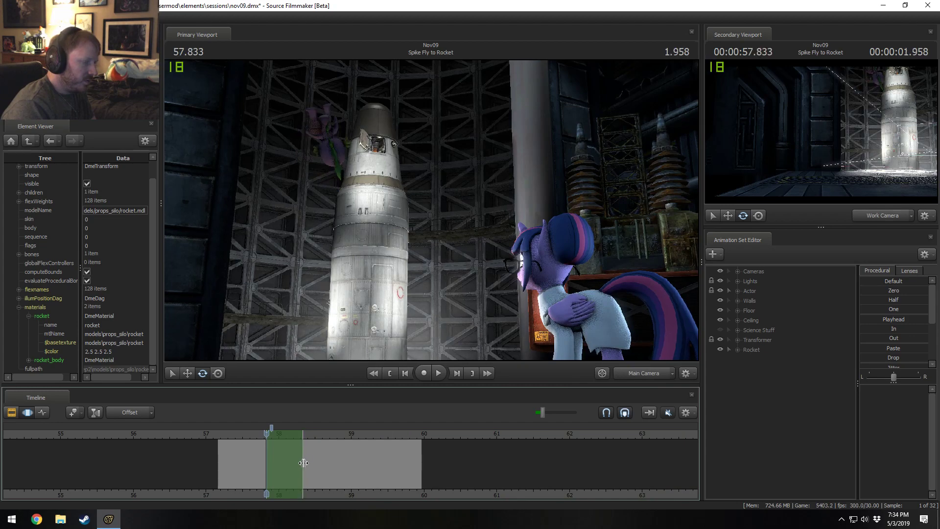
left_click_drag(272, 427, 265, 426)
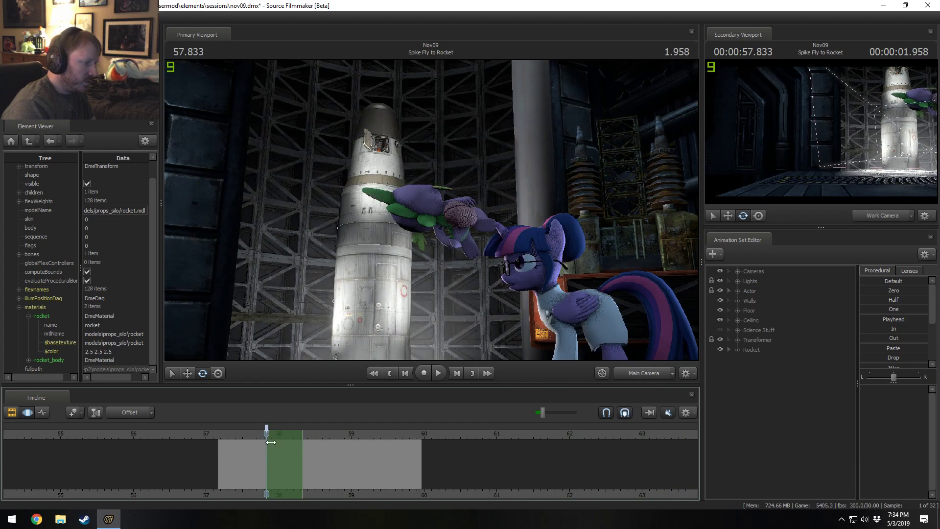
key("space")
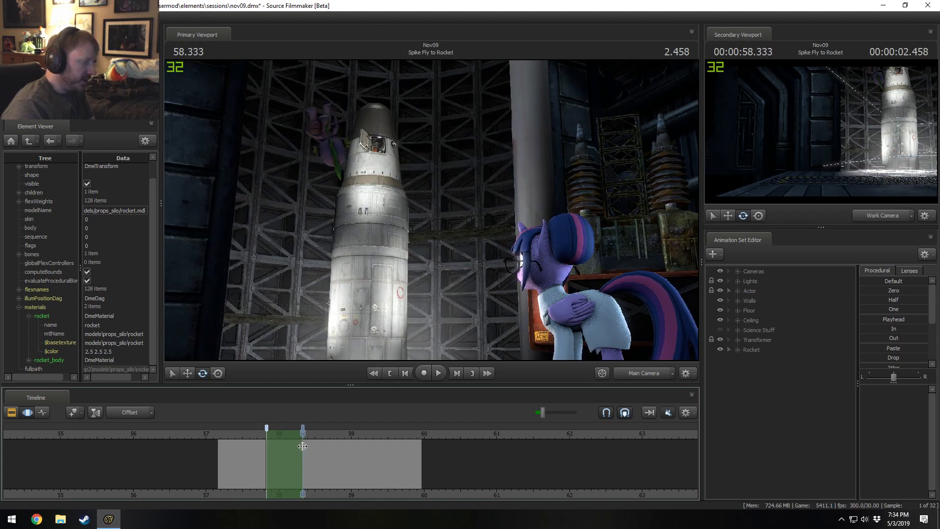
Add bookmarks for the rest of Spike's flight at about 58.6 s and 59.0 s, and place the playhead at 58.233 s.
left_click_drag(272, 458, 340, 447)
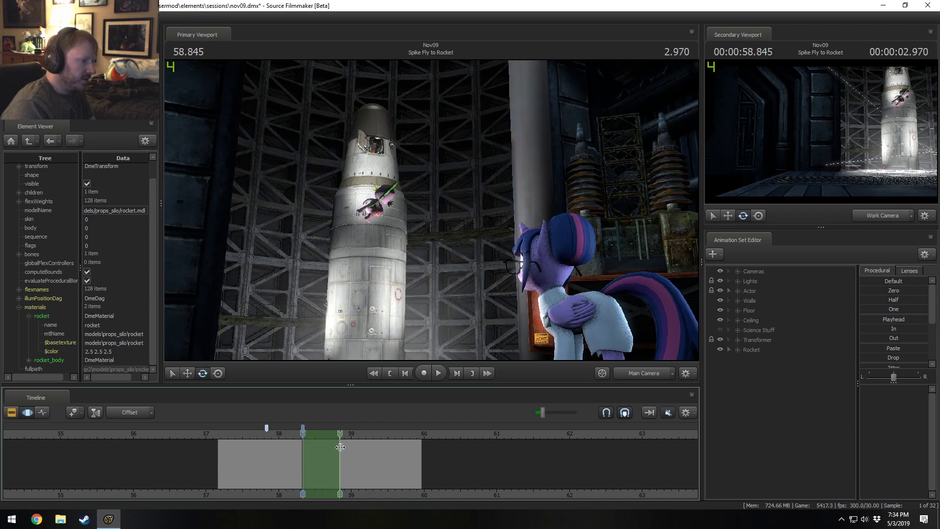
mouse_move(340, 447)
left_mouse_down()
mouse_move(303, 448)
mouse_move(352, 451)
mouse_move(325, 448)
mouse_move(335, 446)
left_mouse_up()
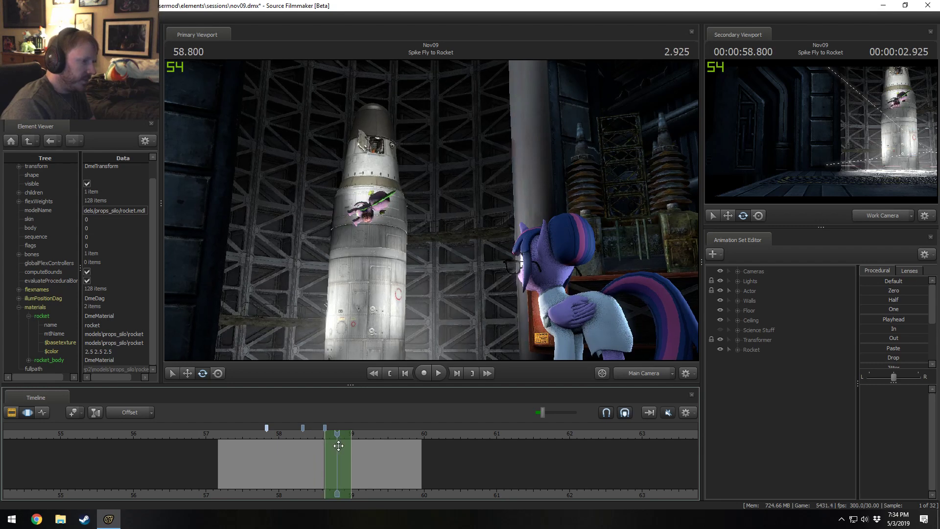
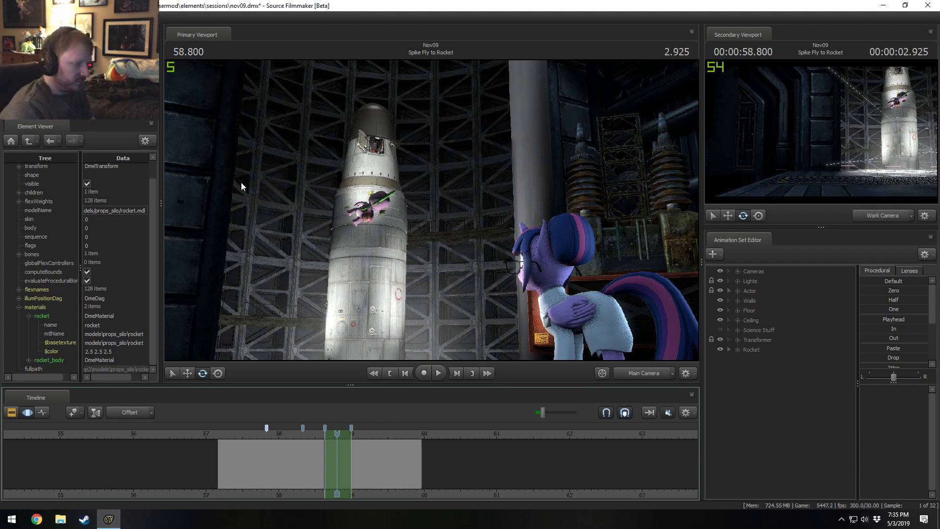
left_click(296, 494)
scroll(300, 472, "up", 5)
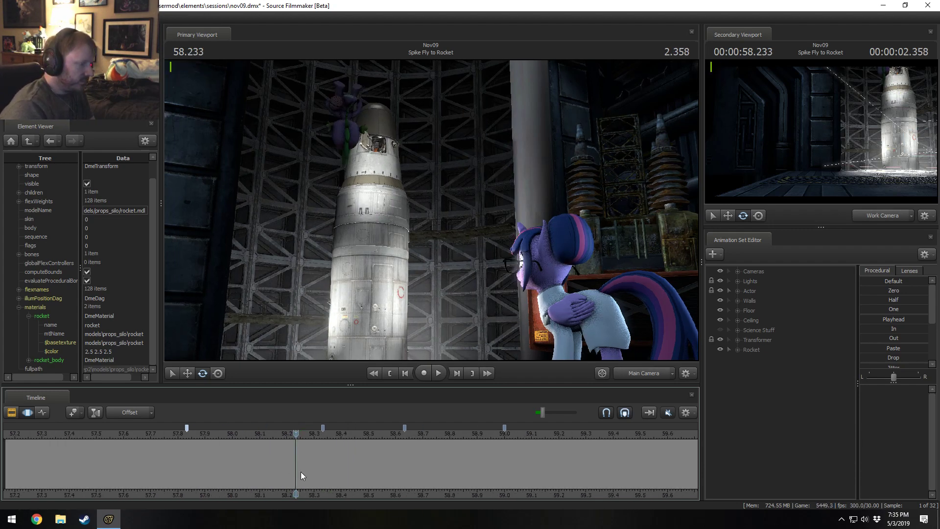
scroll(401, 489, "down", 3)
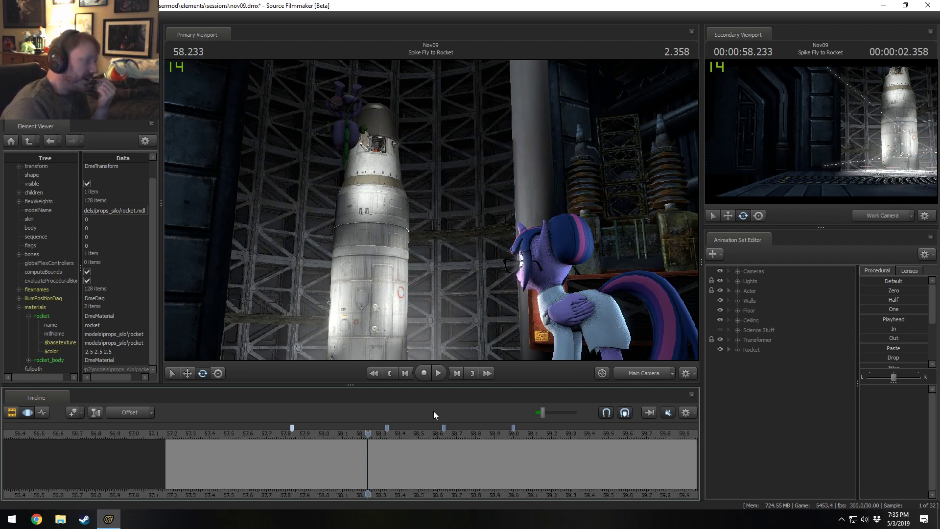
Open the Tutorial Recordings folder inside the Livestreams folder of the Videos library in File Explorer.
left_click(60, 519)
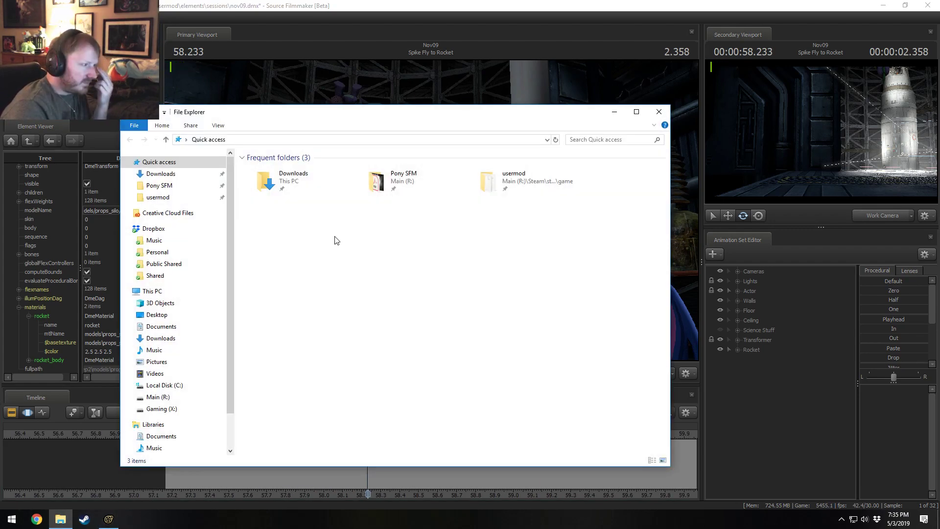
left_click(164, 187)
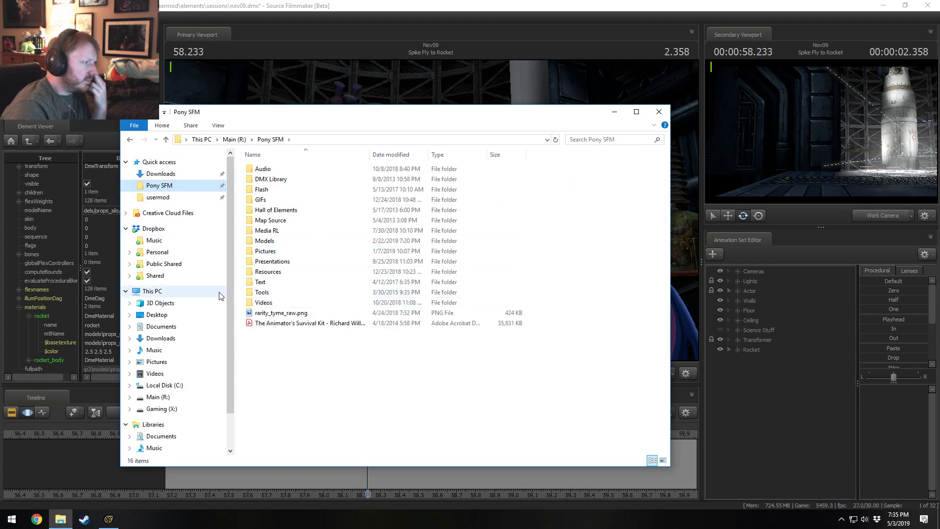
scroll(167, 402, "down", 2)
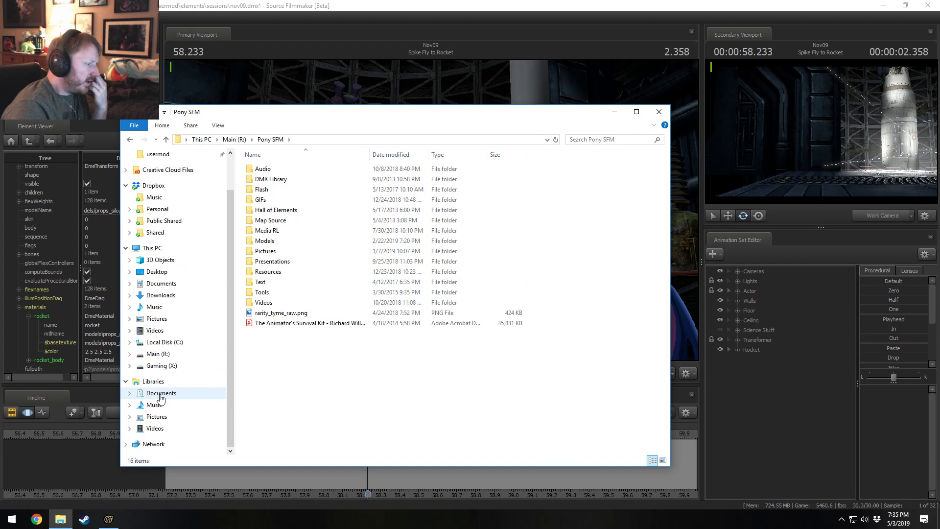
left_click(155, 428)
scroll(323, 314, "down", 3)
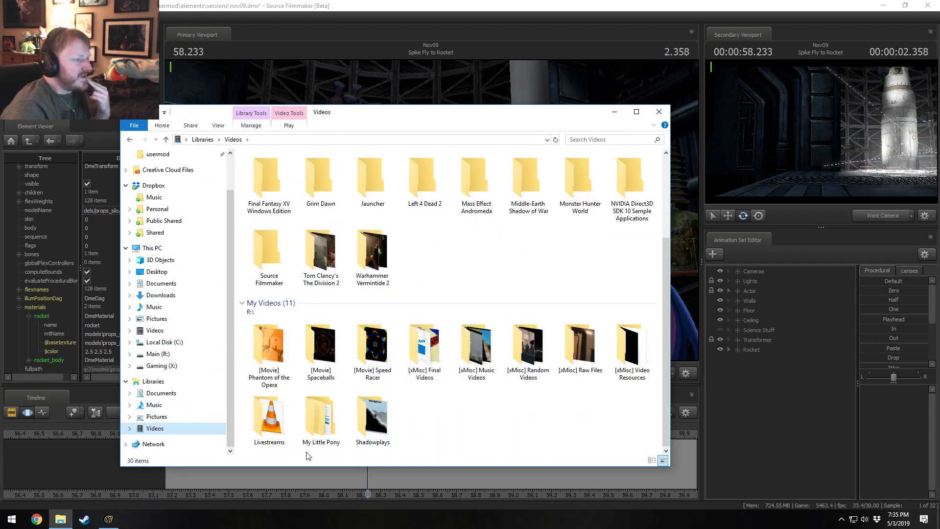
double_click(272, 419)
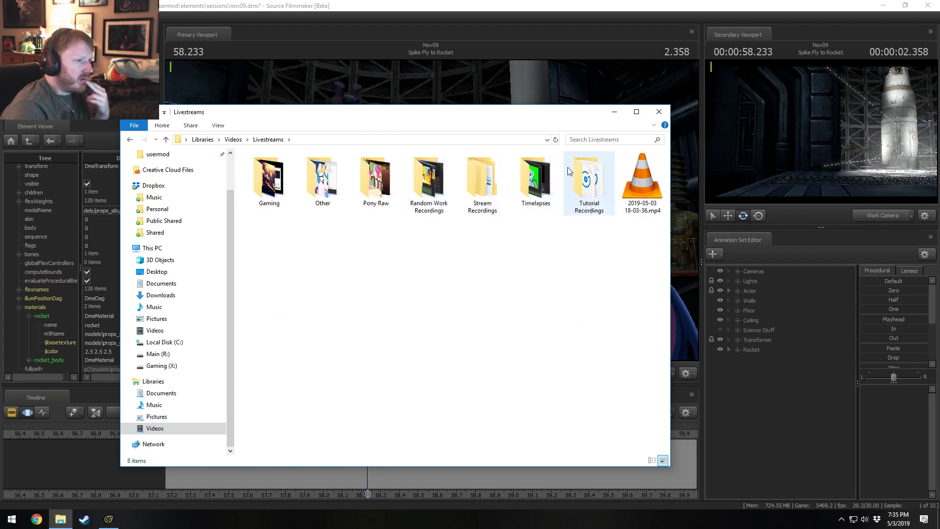
double_click(583, 174)
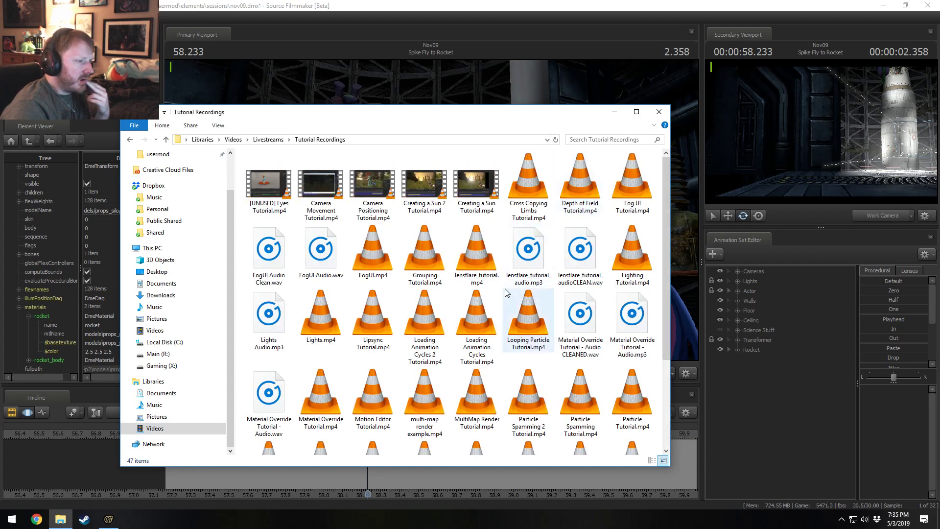
Find Pivot Point Tutorial.mp4 among the recordings, check its file properties and close them without changes.
left_click(429, 264)
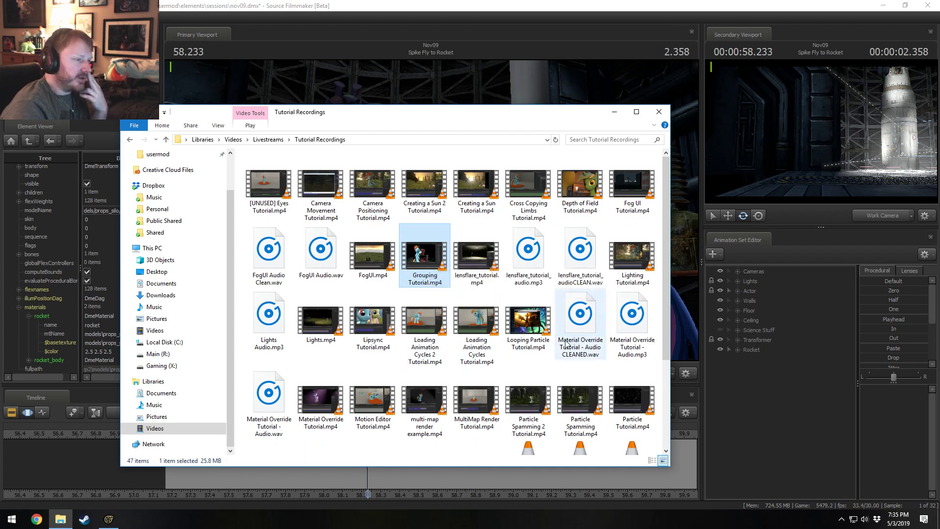
scroll(528, 382, "down", 3)
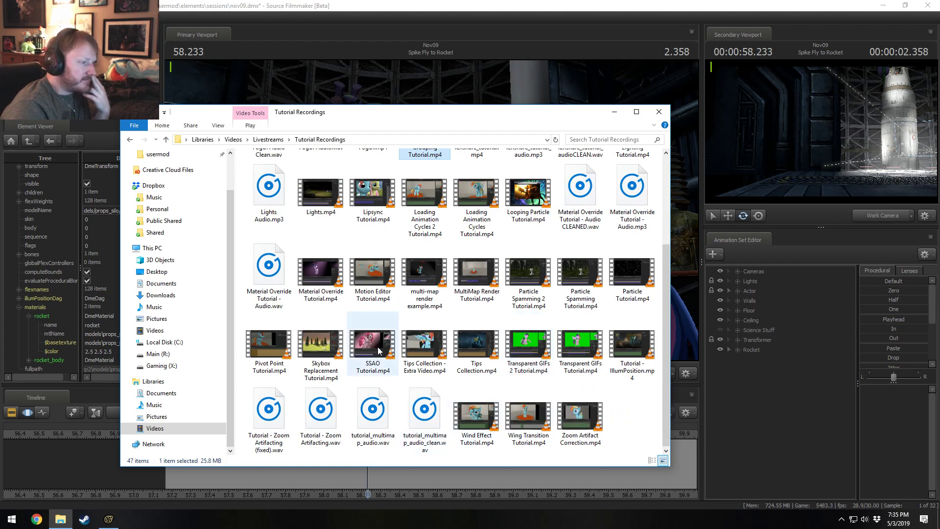
left_click(254, 347)
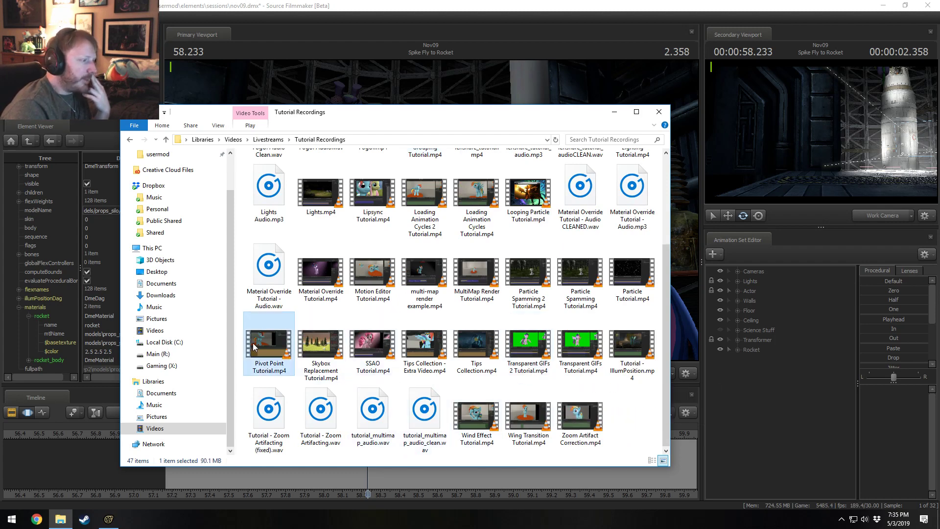
right_click(282, 366)
left_click(319, 351)
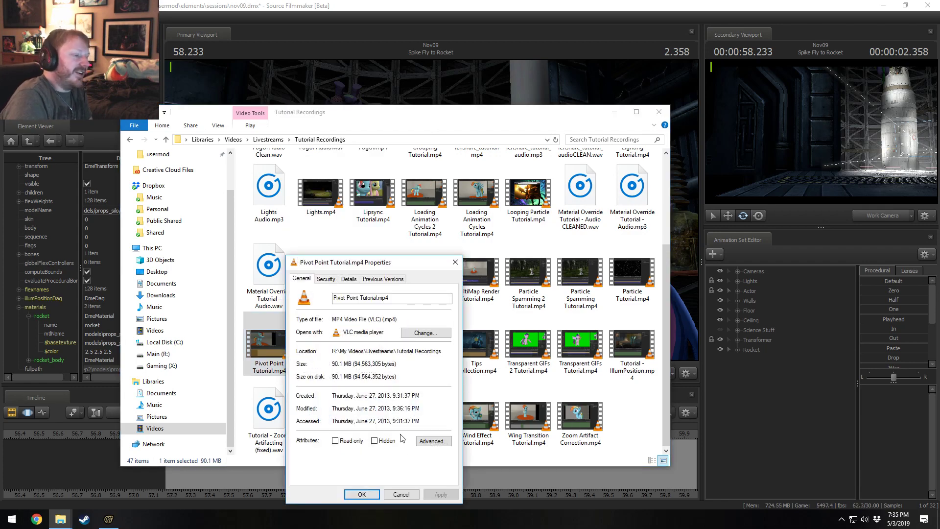
left_click(400, 493)
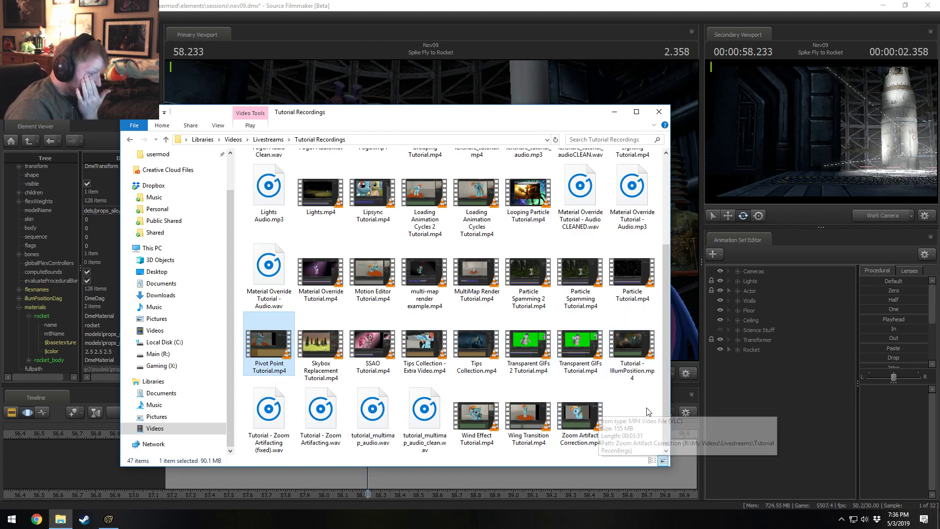
Look through the other tutorial recordings, from Zoom Artifact Correction to Grouping and lensflare, then return to Source Filmmaker.
left_click(579, 427)
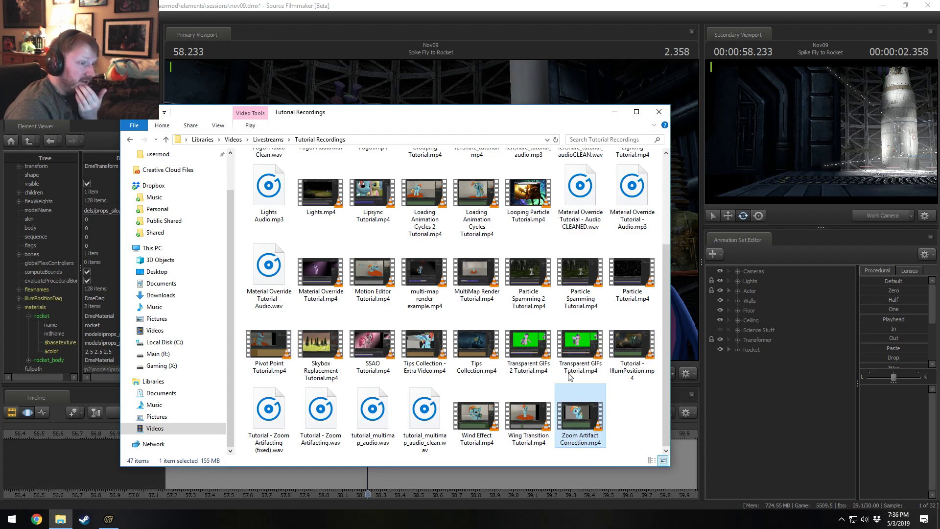
left_click(464, 290)
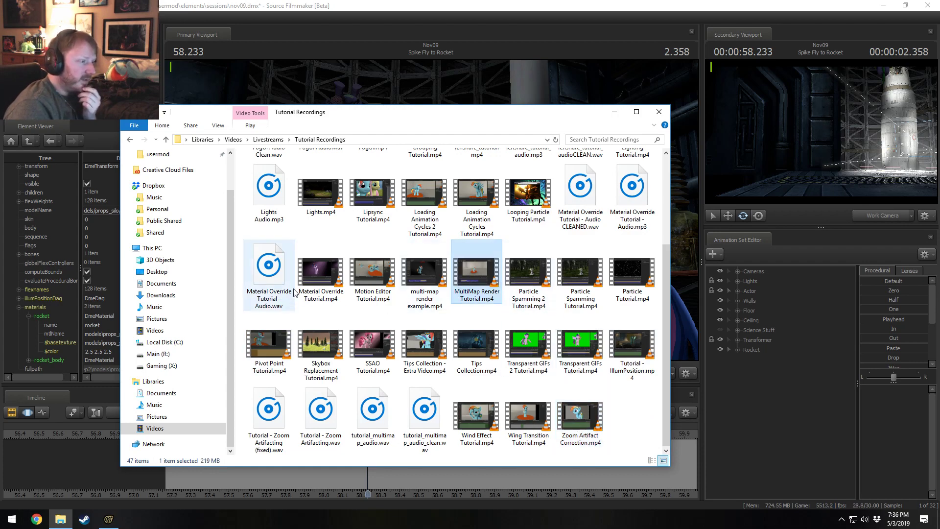
scroll(334, 281, "up", 2)
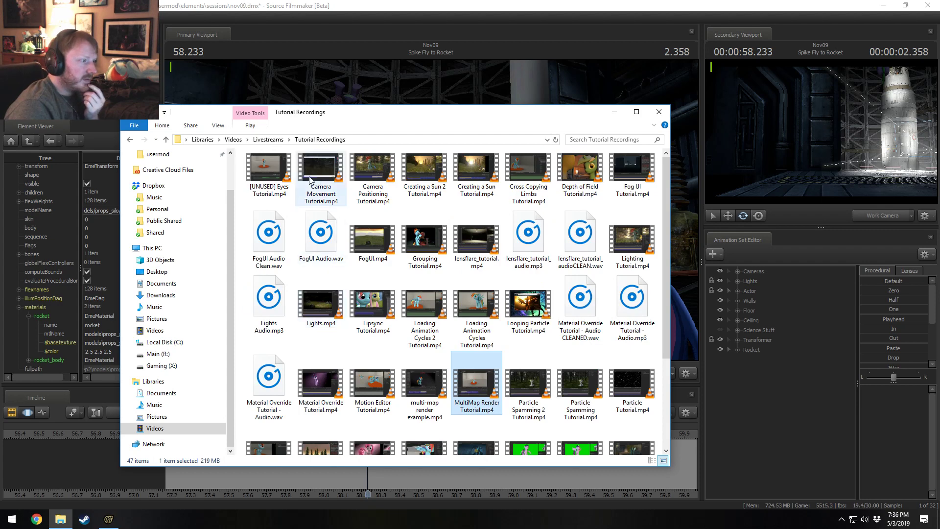
left_click(267, 195)
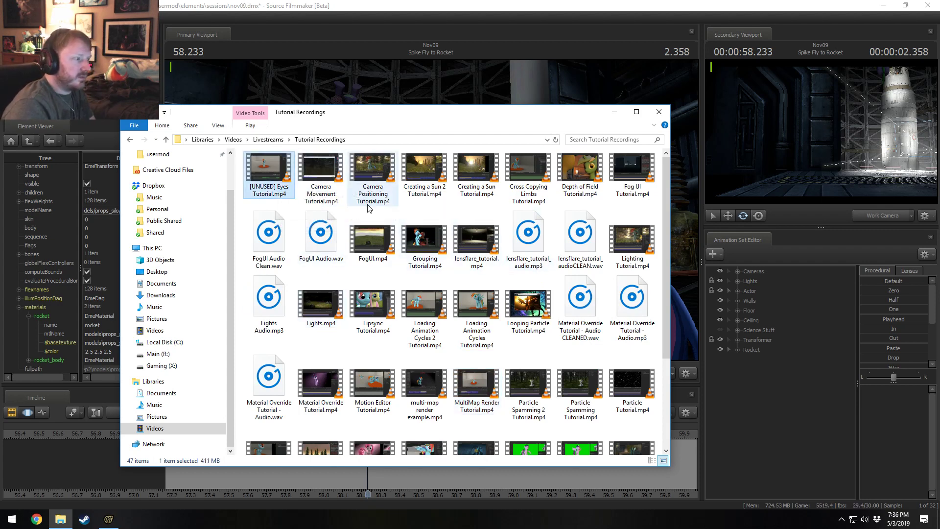
scroll(421, 235, "down", 3)
scroll(441, 248, "up", 3)
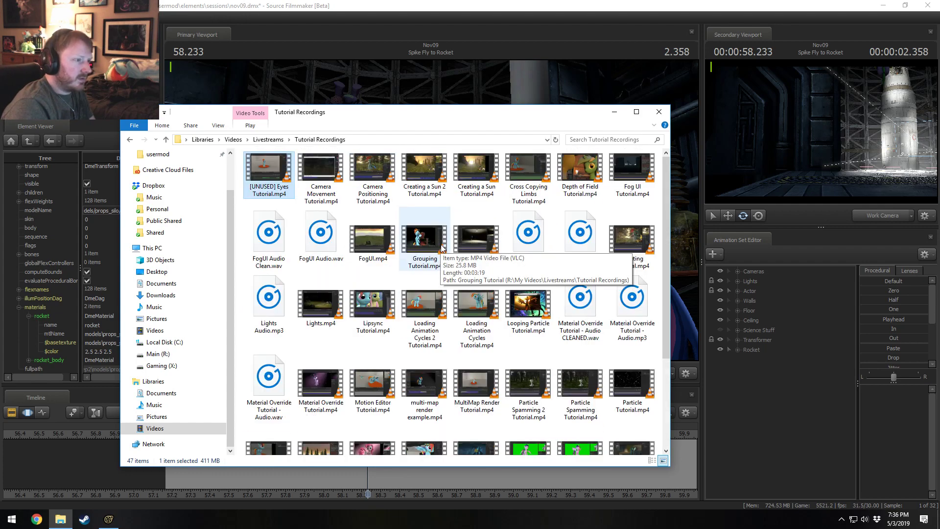
left_click(441, 239)
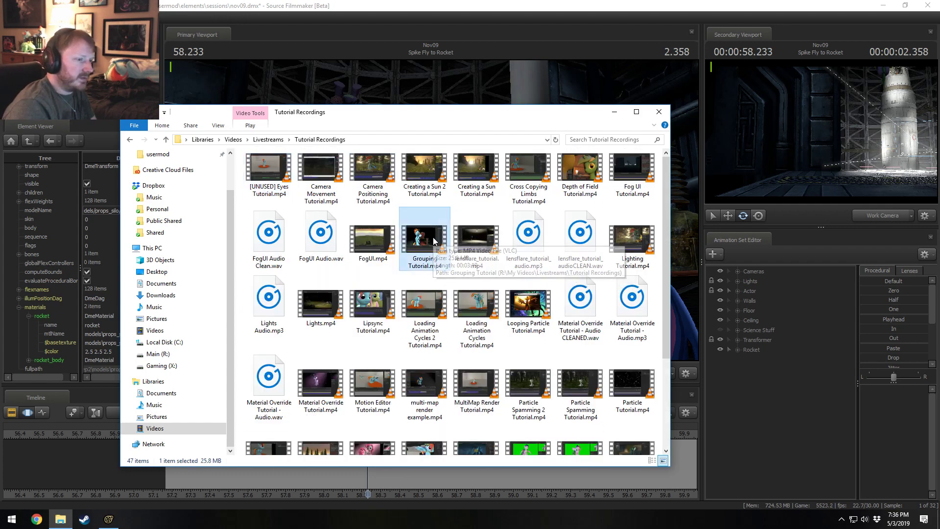
left_click(487, 247)
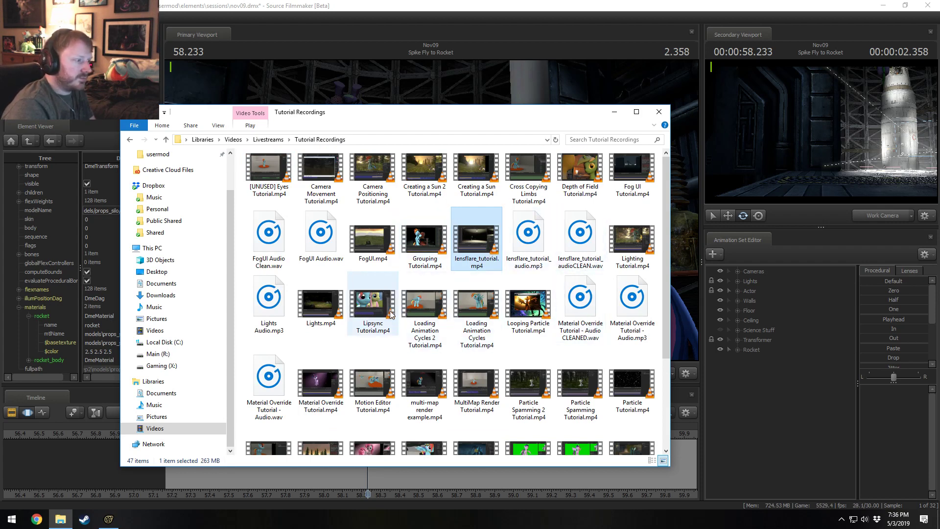
left_click(614, 111)
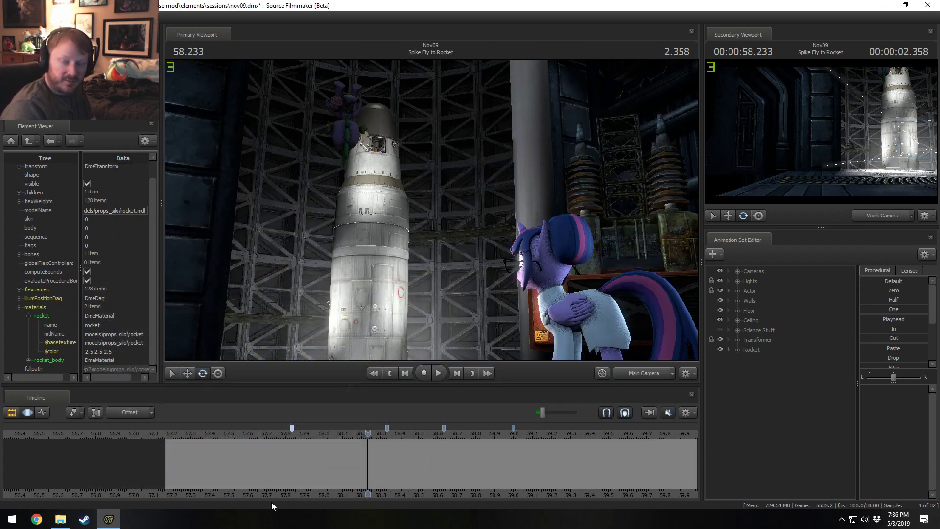
Mark a timeline range between the first two bookmarks, from about 57.833 s to 58.333 s.
left_click_drag(230, 436, 289, 438)
key("shift")
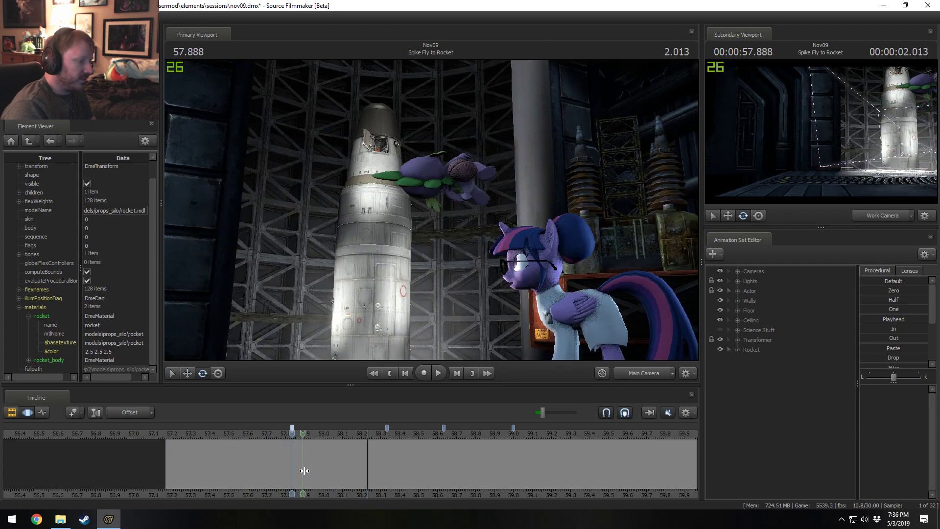
left_click_drag(293, 472, 387, 483, "shift")
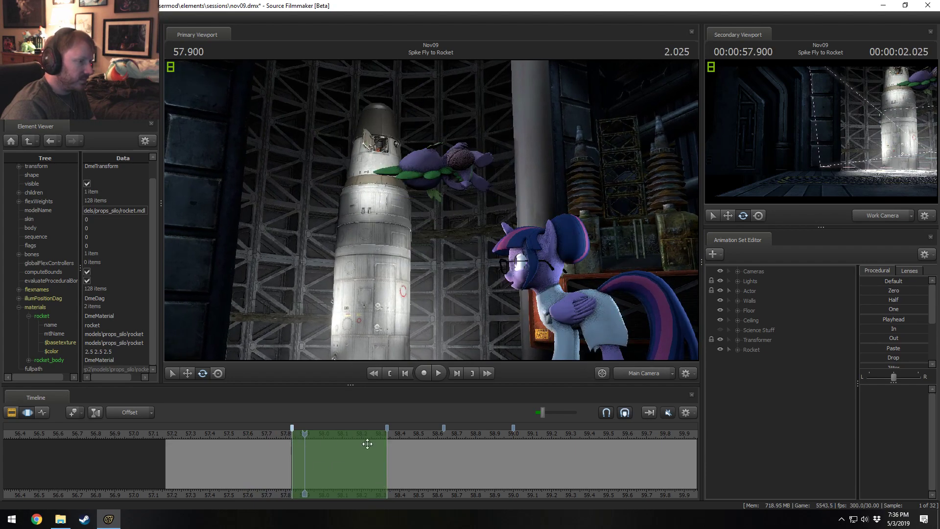
Switch the primary viewport to the Work Camera and select all of Spike's controls in the animation set.
left_click(653, 375)
left_click_drag(440, 236, 445, 213)
key("w")
key("z")
left_click(484, 178)
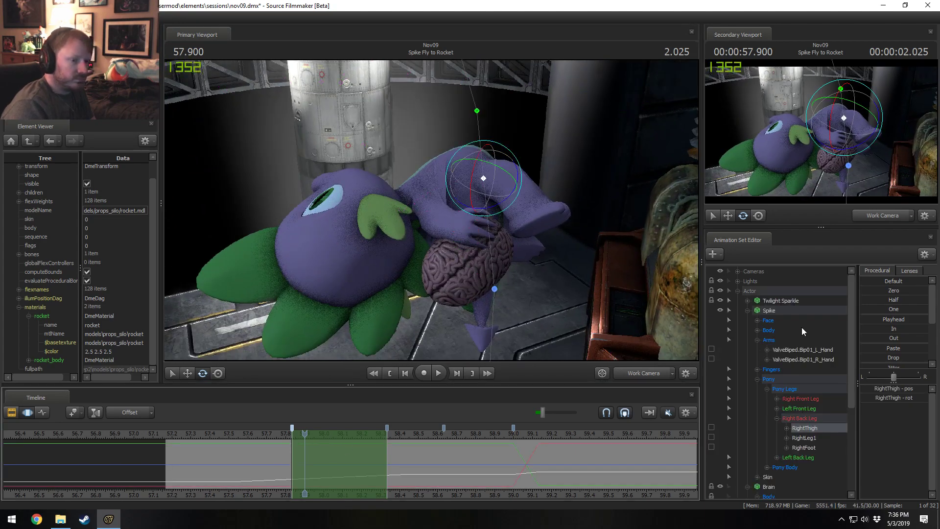
left_click(798, 309)
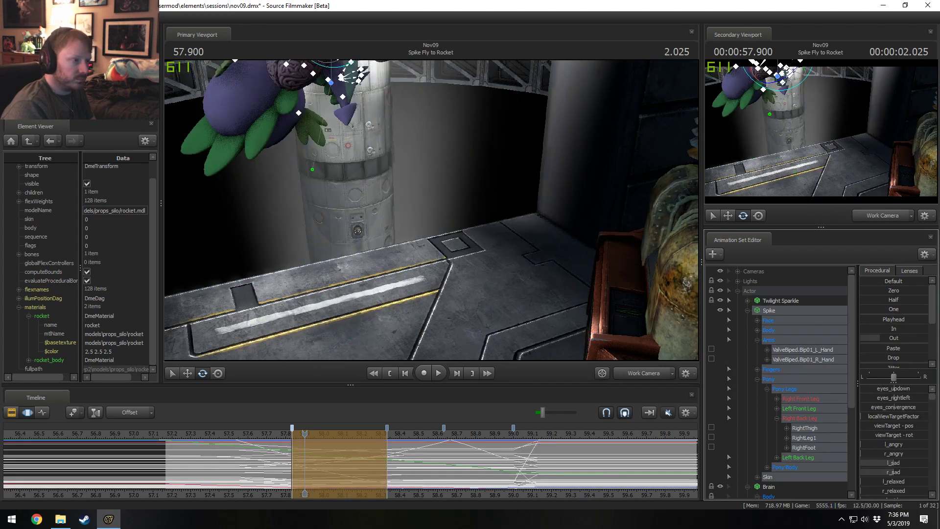
Exclude rootTransform from Spike's selected controls and apply the Out preset to the rest over the marked range.
left_click(757, 329)
left_click(799, 341)
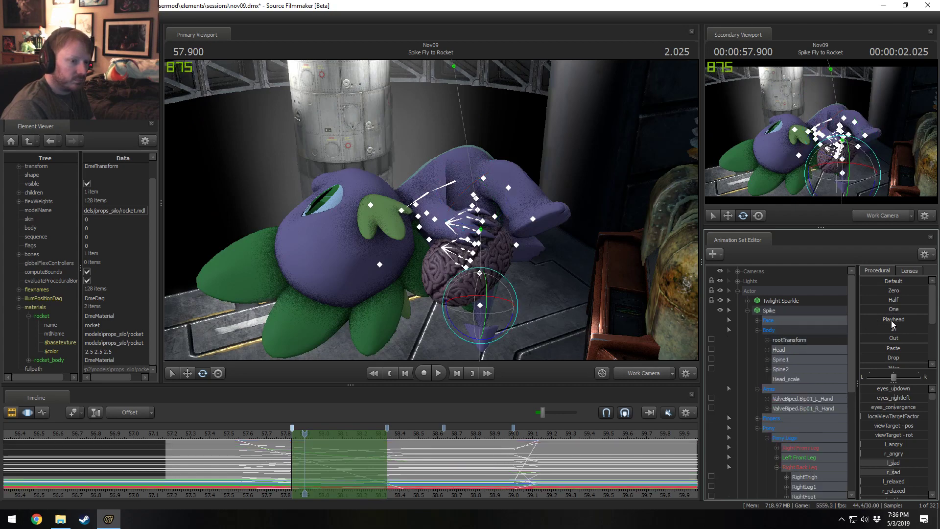
left_click(894, 338)
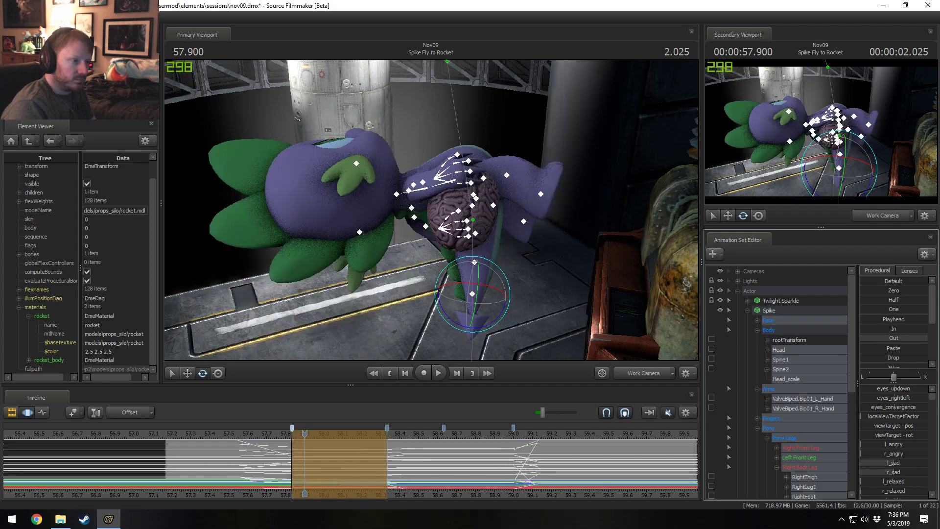
Select Spike's RightShoulder and RightArm together and rotate them to reposition the hand holding the brain.
left_click_drag(500, 234, 421, 288)
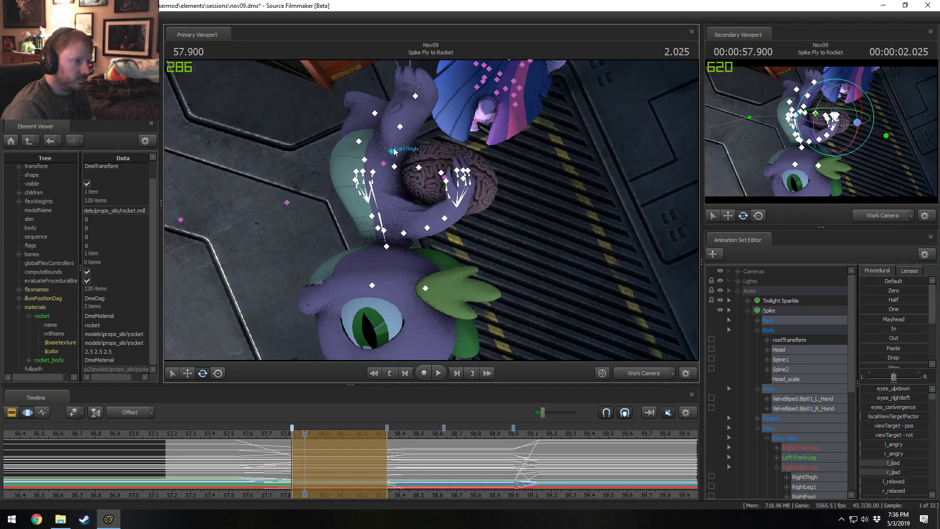
left_click(394, 150, "ctrl")
left_click_drag(394, 150, 430, 214)
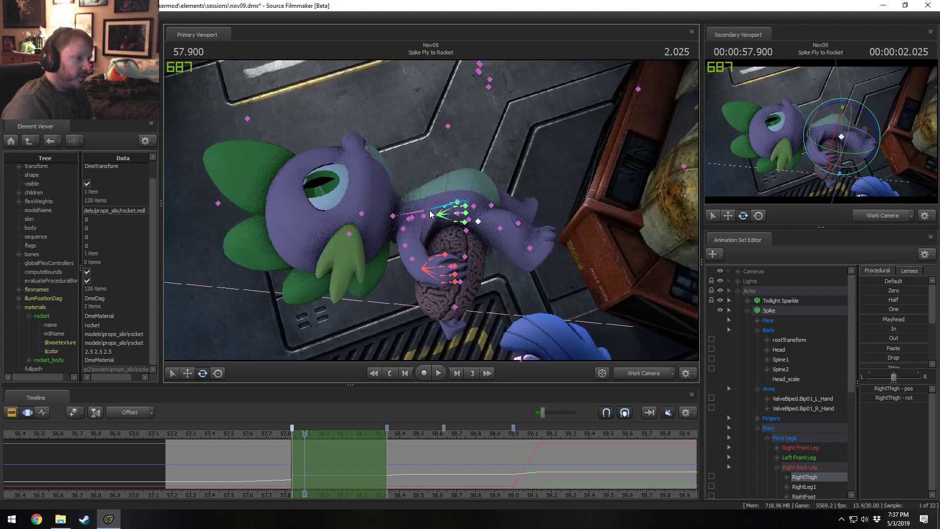
left_click(404, 227)
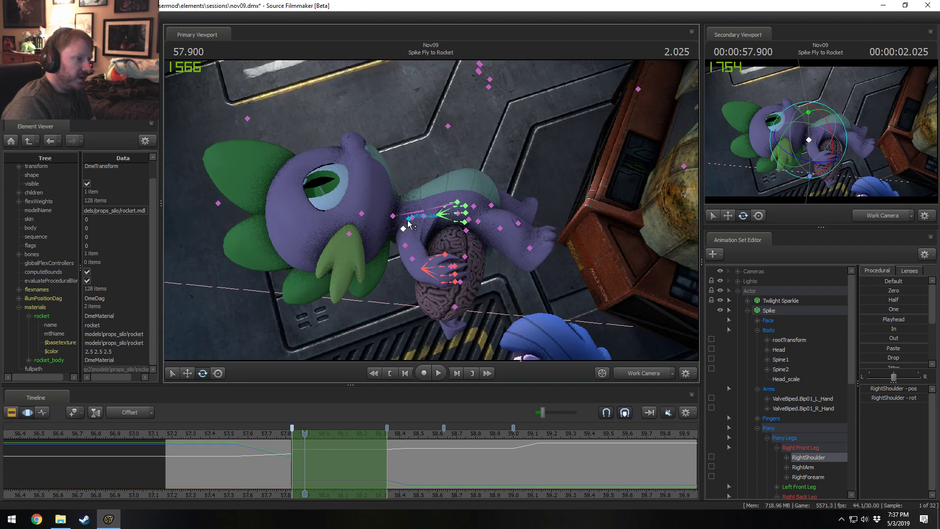
left_click(405, 245, "ctrl")
left_click_drag(432, 231, 432, 196, "alt")
left_click_drag(439, 243, 492, 282)
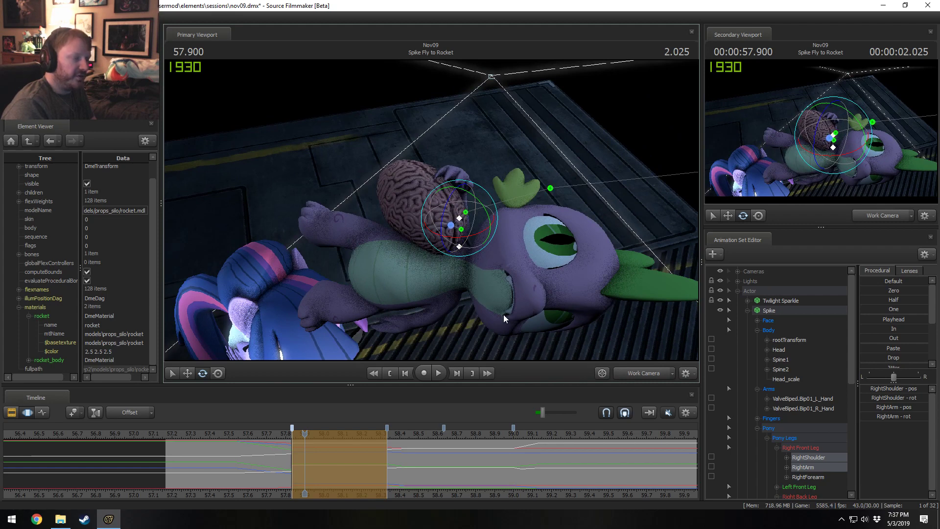
Select the rootTransform of Brain BONE and adjust the brain's placement against Spike's right hand.
scroll(827, 429, "down", 3)
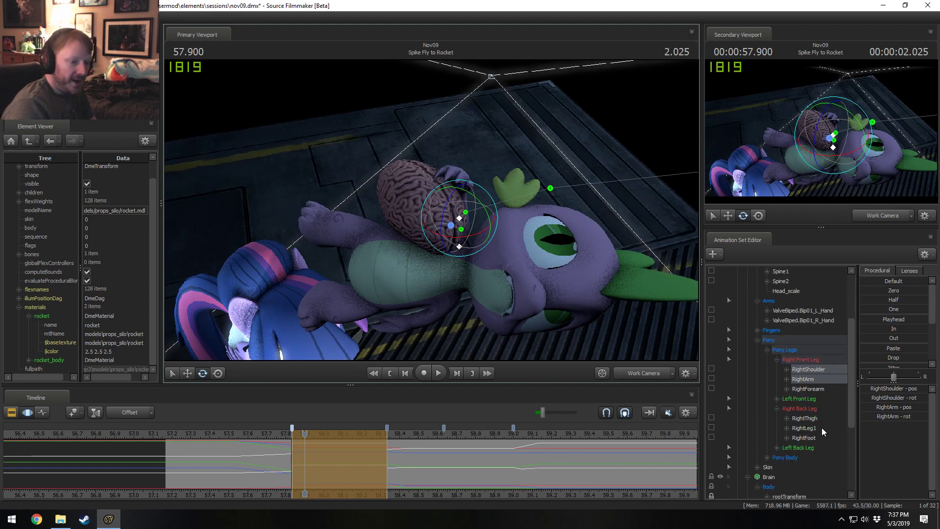
scroll(821, 427, "down", 4)
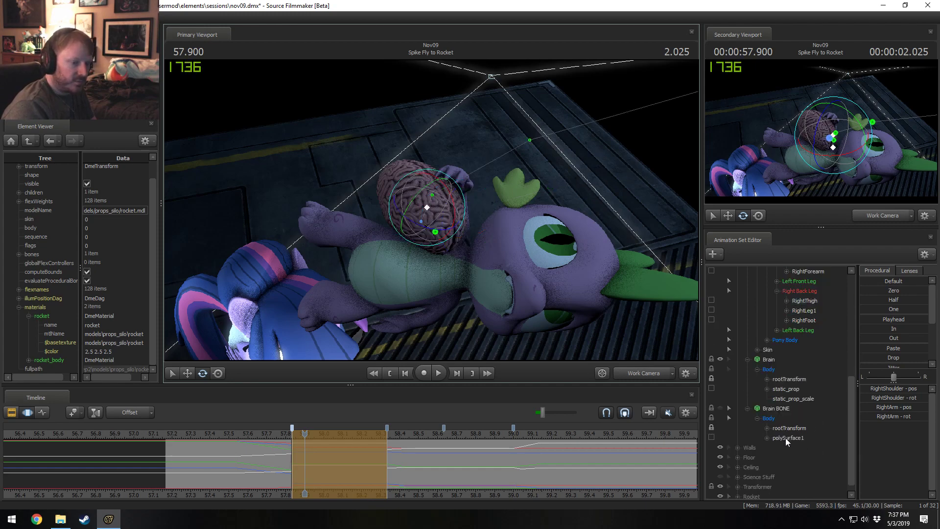
left_click(785, 438)
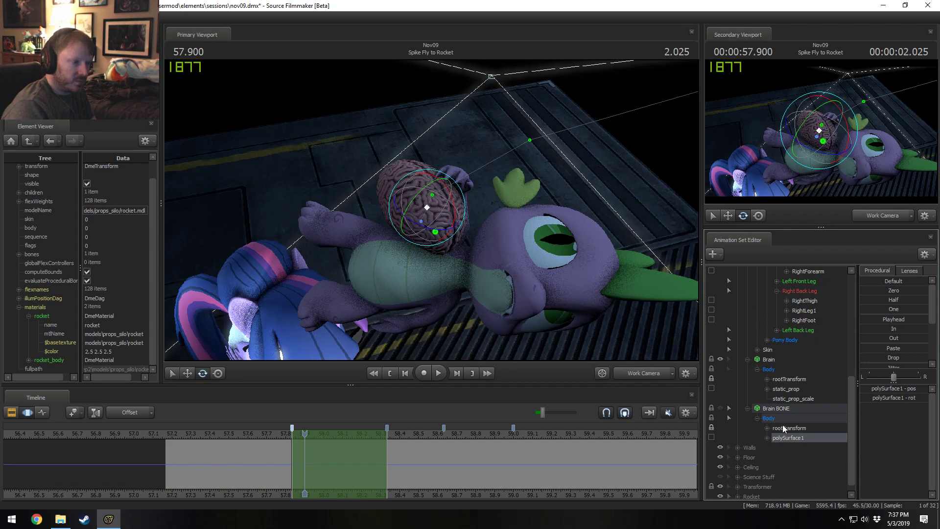
left_click(782, 428)
key("f")
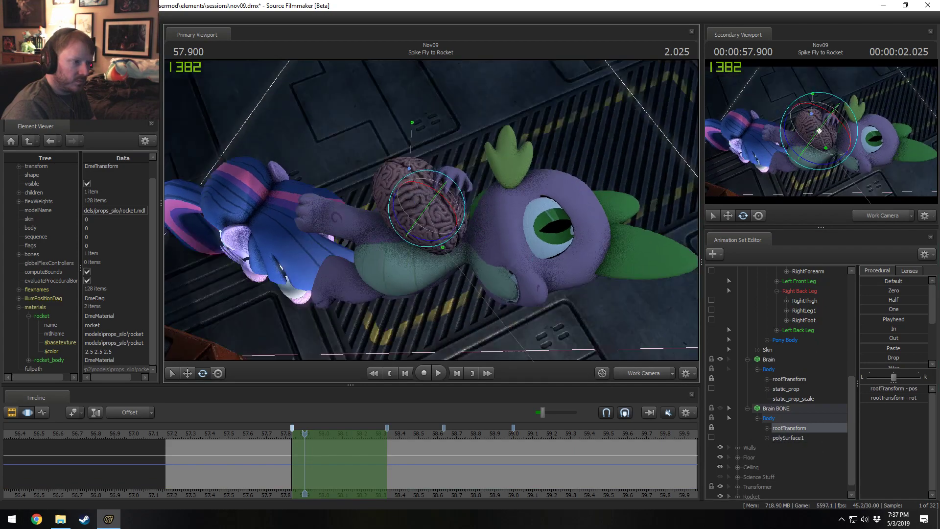
mouse_move(432, 229)
left_mouse_down()
mouse_move(445, 212)
mouse_move(432, 214)
left_mouse_up()
left_click_drag(431, 214, 451, 210, "alt")
key("w")
key("e")
left_click_drag(451, 211, 432, 222, "alt")
key("w")
key("ctrl")
Rotate Spike's RightArm and RightShoulder individually to extend the arm with the brain away from his body.
left_click(411, 264, "ctrl")
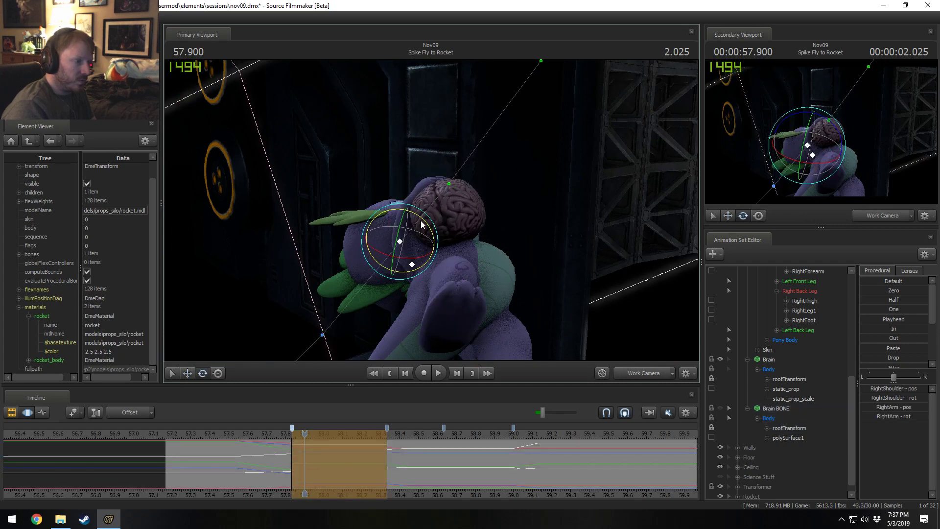
left_click(400, 241, "ctrl")
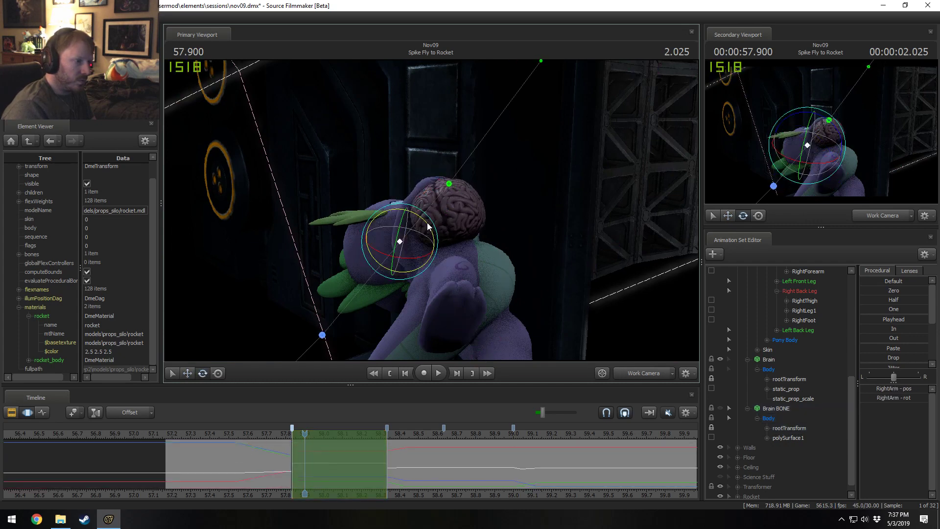
left_click_drag(429, 226, 420, 217)
left_click(410, 265, "ctrl")
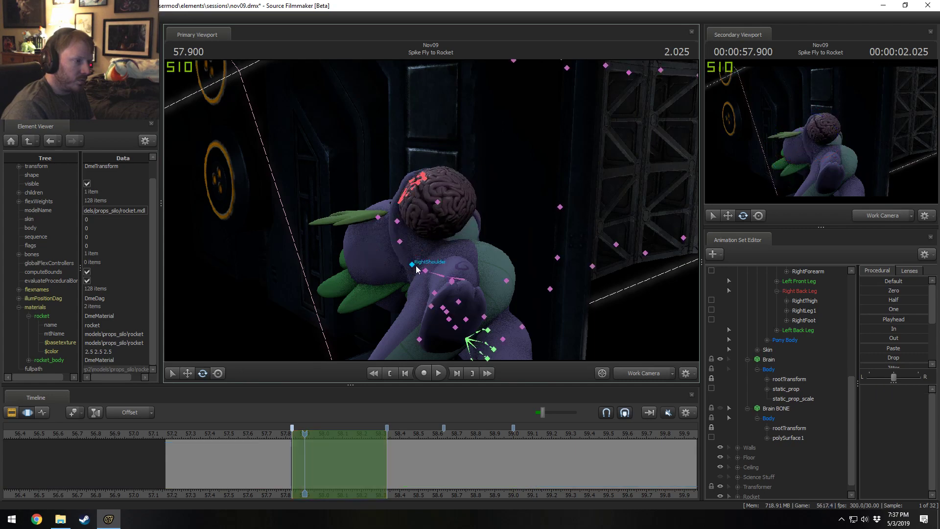
left_click_drag(443, 241, 438, 189, "alt")
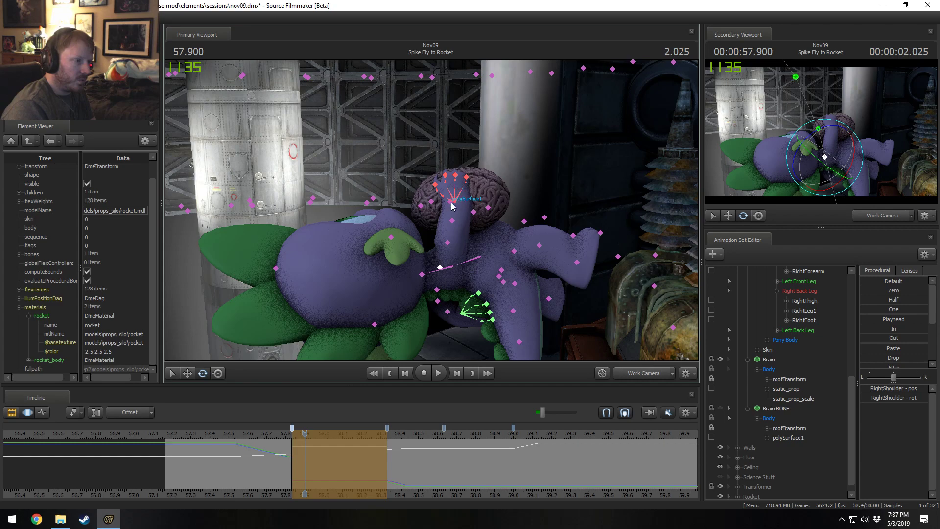
Rotate the rootTransform of Brain BONE so the brain sits against Spike's right palm.
left_click(452, 220)
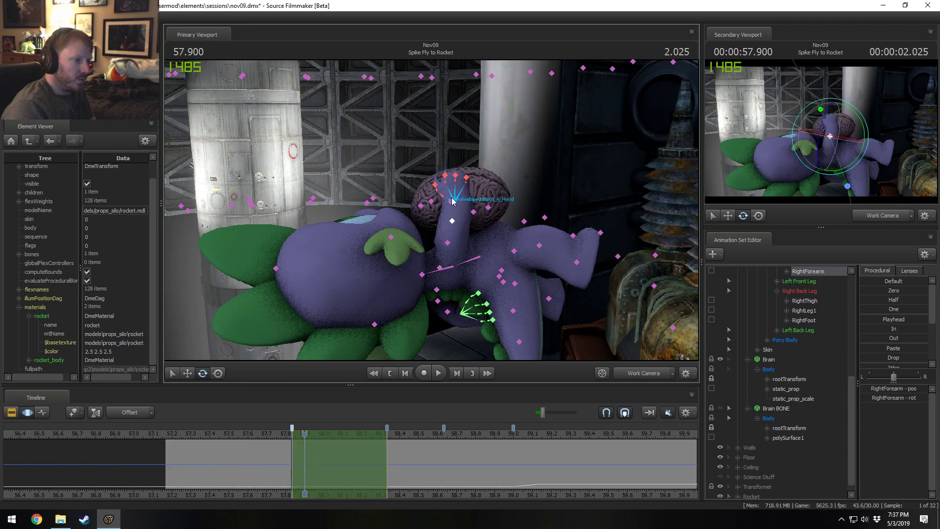
left_click(450, 202, "ctrl")
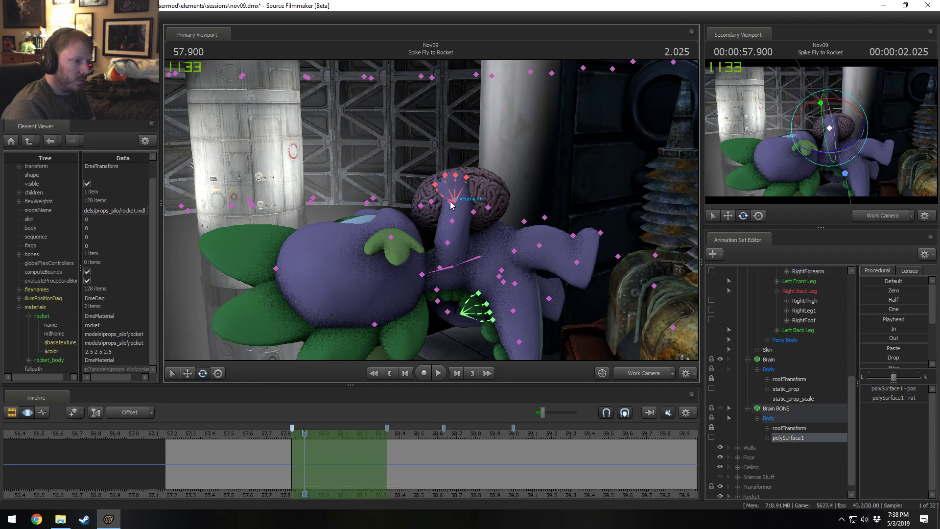
left_click(794, 426)
left_click_drag(537, 234, 540, 323, "alt")
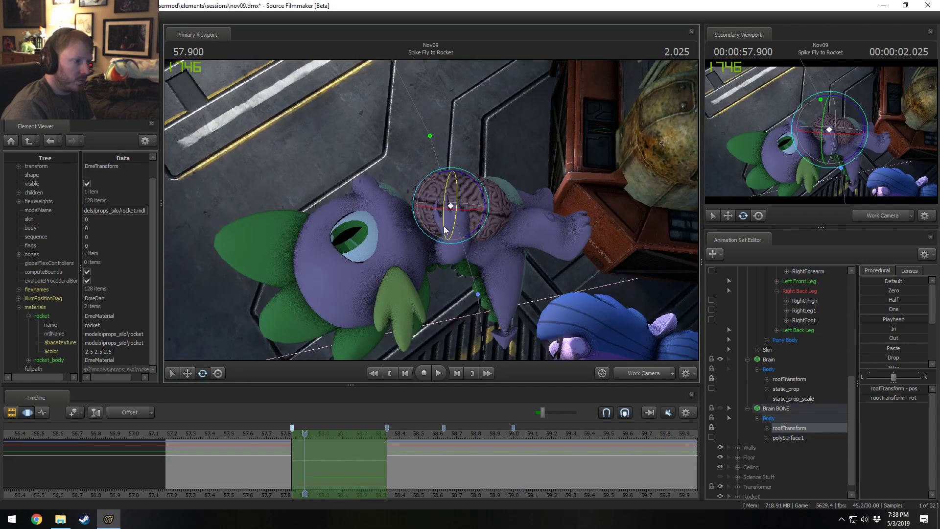
mouse_move(457, 218)
left_mouse_down()
mouse_move(468, 222)
mouse_move(443, 203)
mouse_move(452, 207)
left_mouse_up()
left_click_drag(452, 208, 427, 152, "alt")
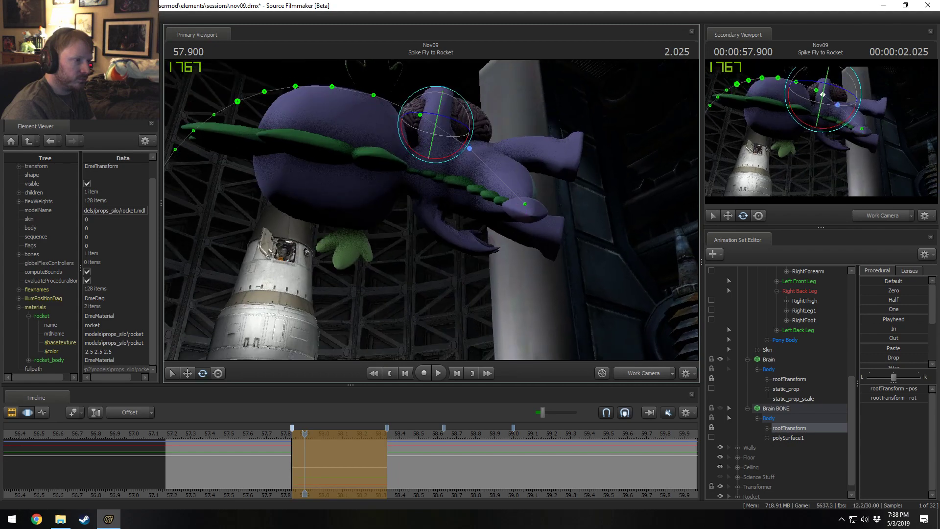
left_click_drag(439, 216, 457, 235, "alt")
Select Spike's LeftArm and LeftShoulder and switch the viewport to its display without scene lighting.
left_click(456, 238)
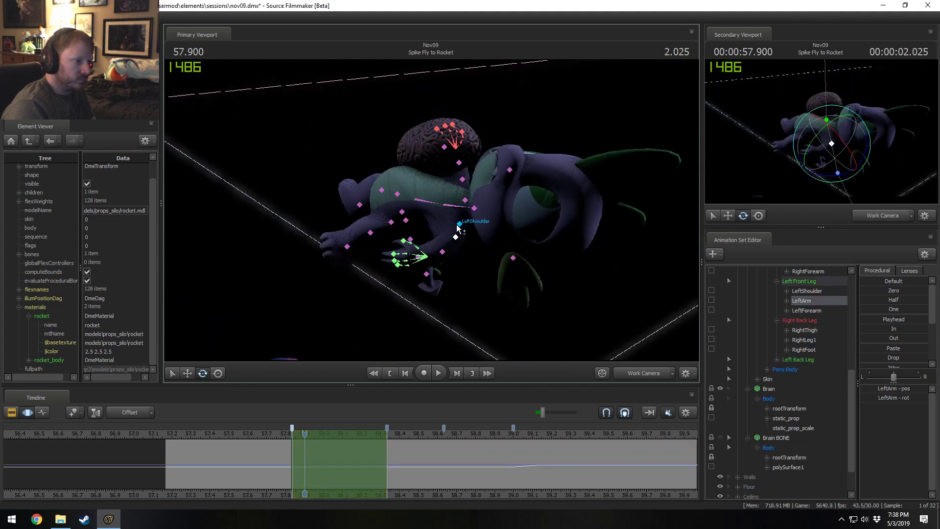
right_click(548, 243)
left_click(566, 270)
left_click_drag(565, 268, 471, 207, "alt")
left_click_drag(471, 207, 431, 210, "alt")
key("ctrl+z")
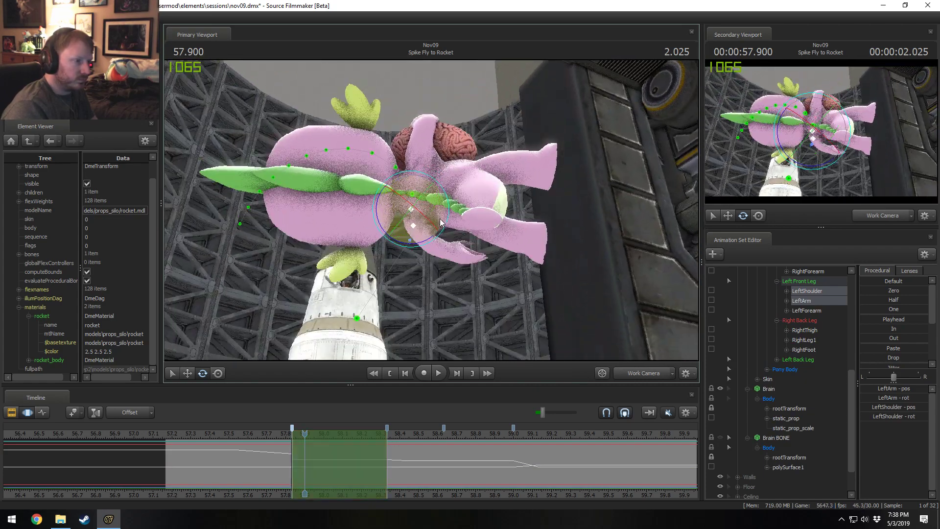
Rotate Spike's LeftShoulder, LeftArm and LeftForearm to repose the free left arm.
left_click(412, 210)
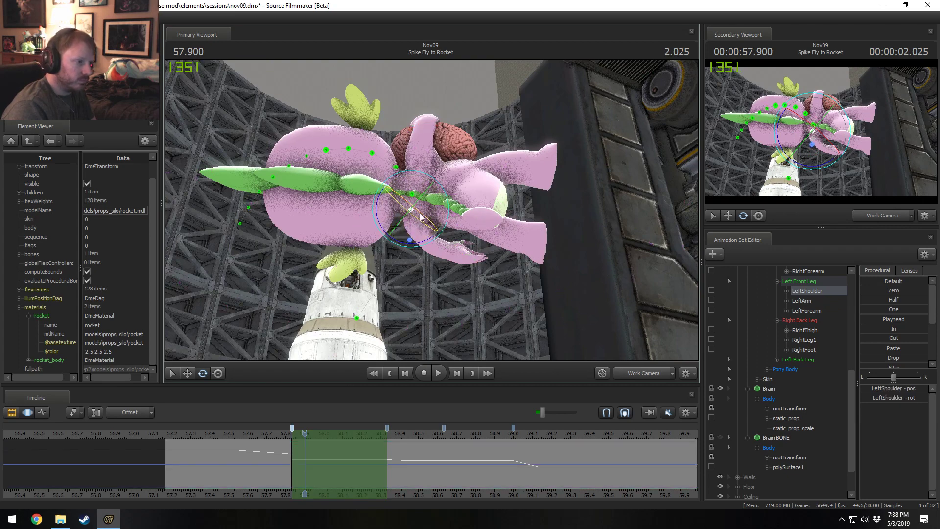
mouse_move(417, 222)
left_mouse_down()
mouse_move(427, 231)
mouse_move(437, 220)
mouse_move(384, 207)
mouse_move(529, 244)
mouse_move(435, 231)
mouse_move(435, 210)
mouse_move(460, 200)
left_mouse_up()
key("w")
left_click(452, 218, "ctrl")
key("e")
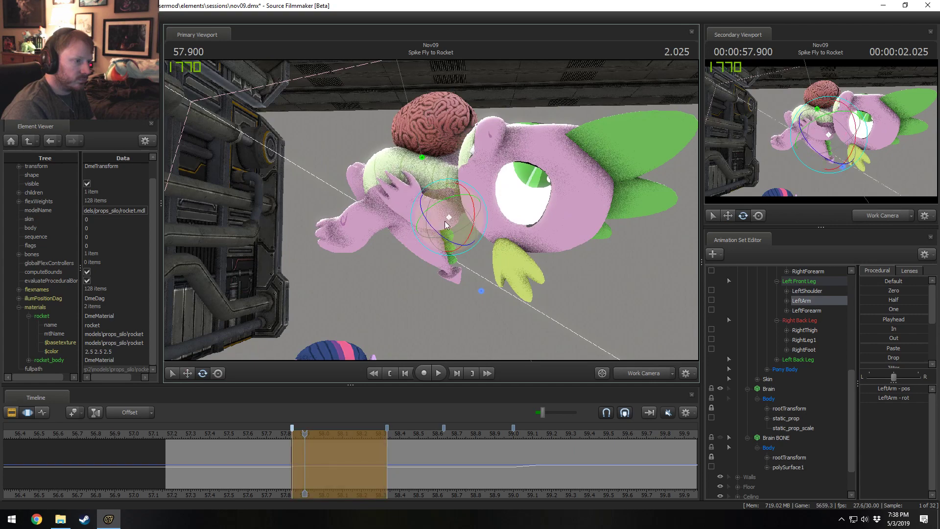
left_click(433, 219, "ctrl")
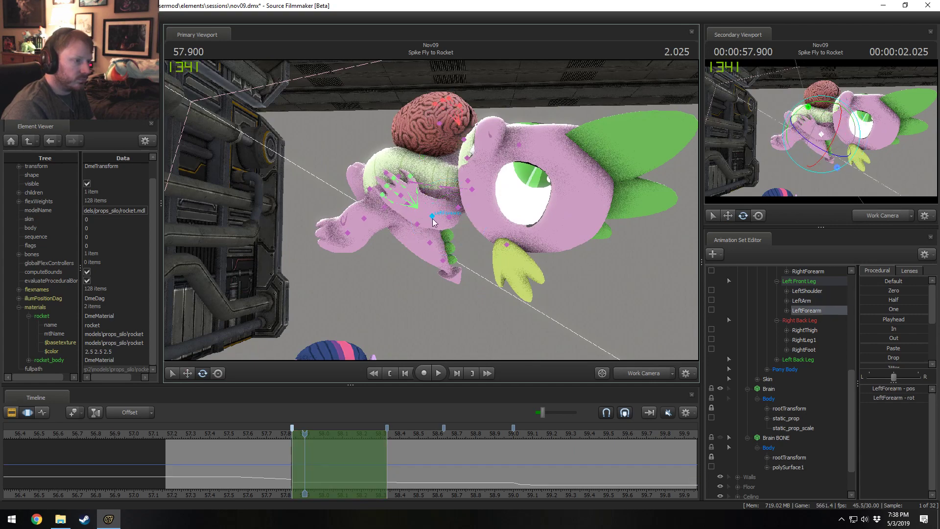
left_click_drag(417, 206, 436, 187)
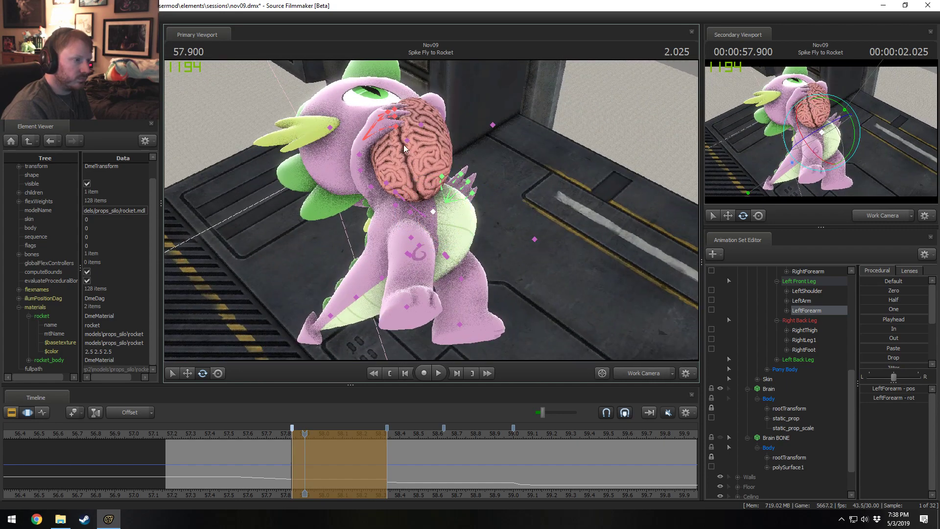
Collapse the Brain controls and adjust the rootTransform of Brain BONE in Spike's right hand.
left_click(797, 420)
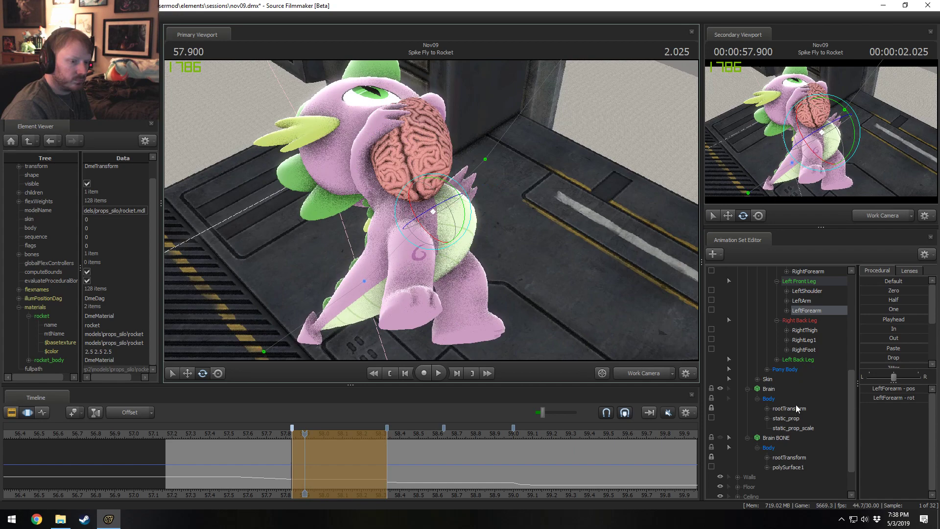
left_click(796, 406)
left_click_drag(587, 287, 416, 193, "alt")
left_click(748, 388)
left_click(789, 415)
key("w")
key("e")
left_click_drag(336, 199, 394, 269)
Try out rotations around Spike's neck and head, and undo them.
left_click(409, 211)
key("ctrl+z")
left_click(402, 212, "ctrl")
key("ctrl+z")
key("ctrl+z")
left_click_drag(425, 202, 479, 224)
key("ctrl+z")
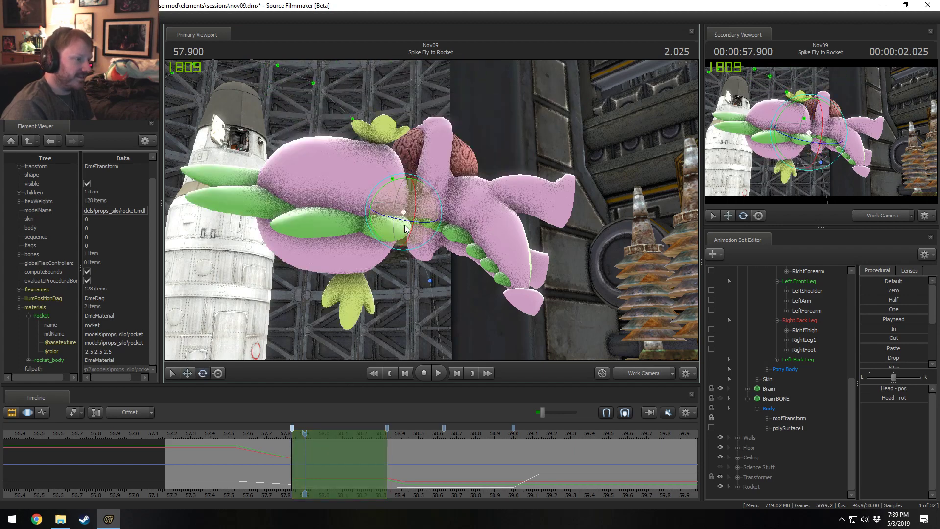
Rotate Spike's Head control to tilt his head relative to the body.
left_click_drag(405, 228, 415, 175)
key("w")
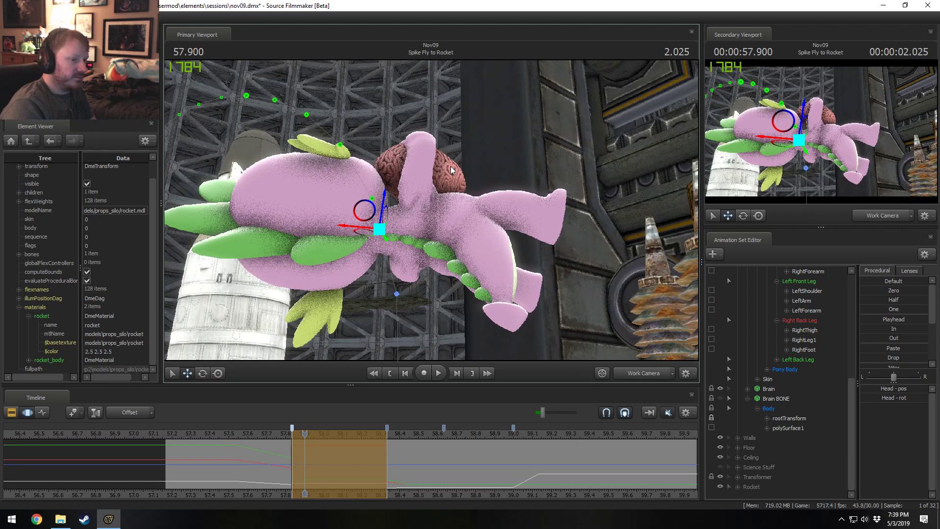
left_click_drag(454, 174, 455, 236, "alt")
Select Spike's tail controls from Tail1 outward and rotate them together to bend the tail.
left_click(483, 243)
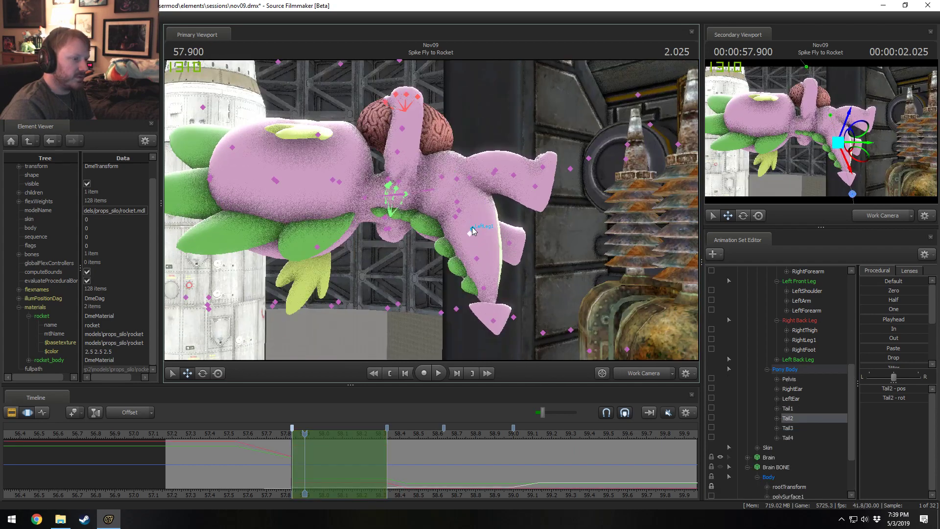
left_click(460, 211)
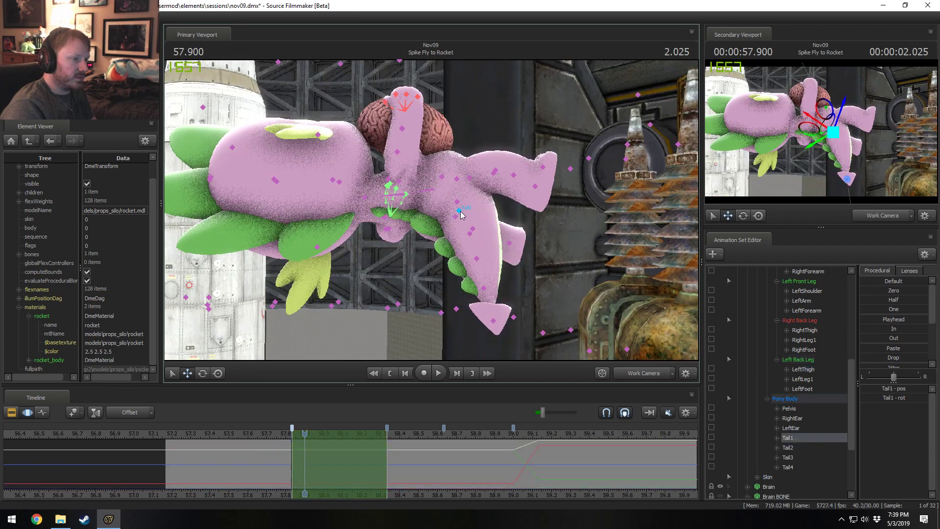
left_click(472, 234, "ctrl+shift")
left_click(477, 259, "ctrl+shift")
key("e")
left_click_drag(489, 260, 472, 209)
Rotate Spike's LeftLeg1 and LeftFoot to repose the left back leg.
left_click(541, 193)
left_click_drag(449, 153, 404, 119, "alt")
left_click_drag(455, 197, 468, 237)
left_click(454, 196)
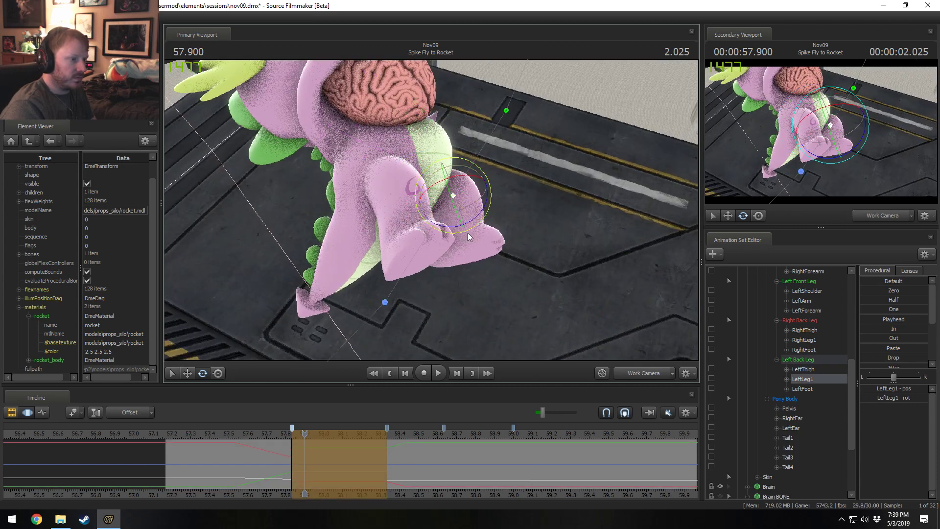
left_click(455, 243)
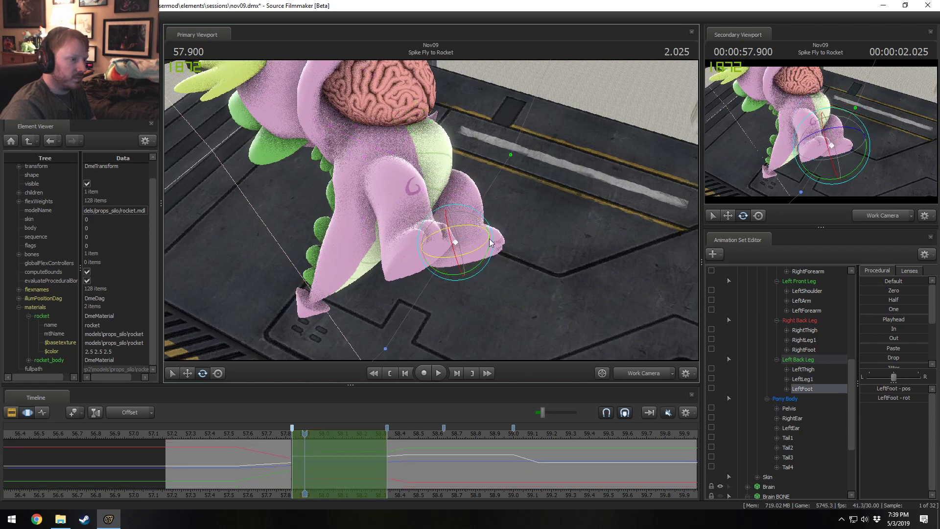
left_click_drag(488, 238, 450, 182)
Rotate Spike's RightThigh, RightLeg1 and RightFoot to repose the right back leg.
key("ctrl")
left_click(414, 156, "ctrl")
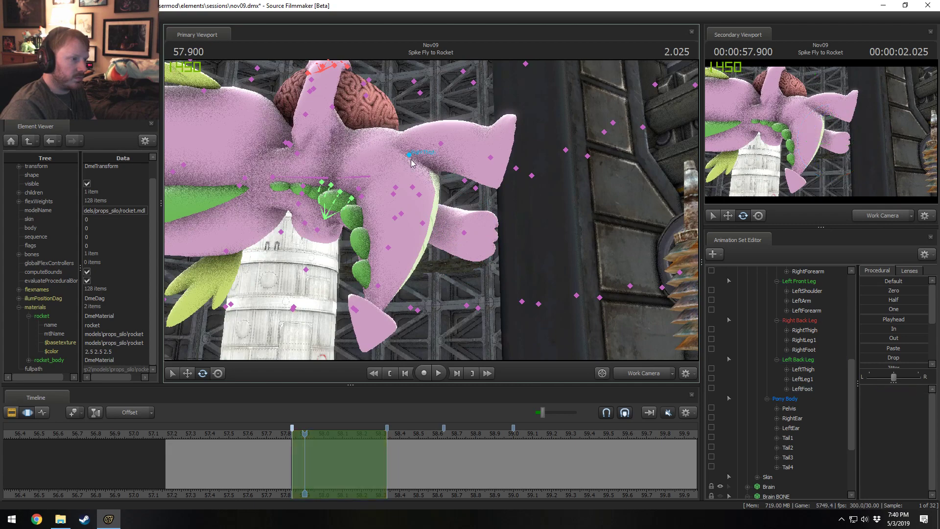
left_click_drag(419, 152, 436, 191)
left_click_drag(411, 149, 431, 172)
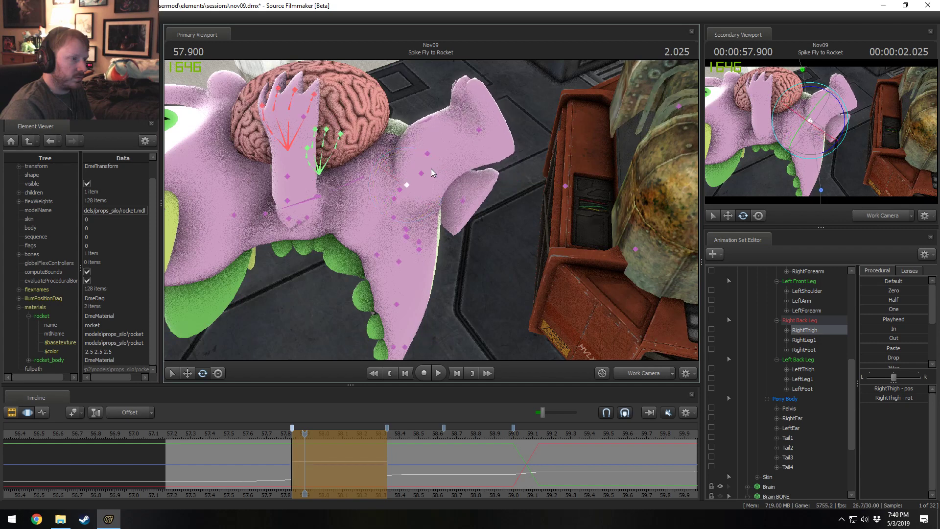
left_click(427, 155)
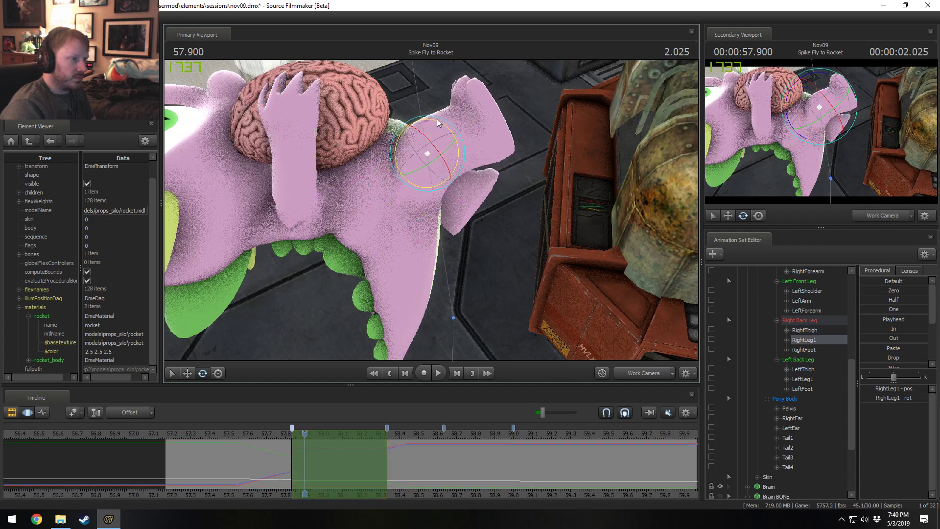
left_click_drag(430, 125, 380, 303)
left_click(476, 181)
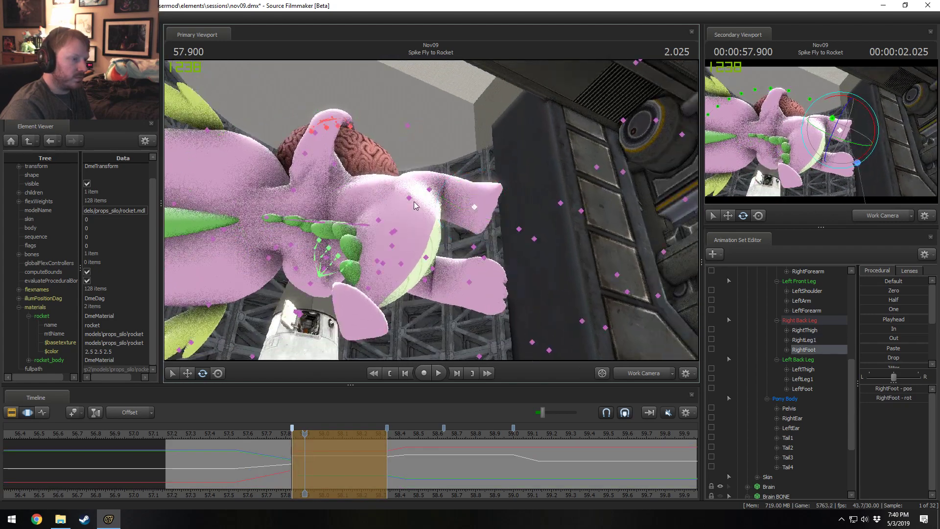
Rotate Spike's RightThigh and LeftThigh controls to reposition both back legs.
left_click(410, 198)
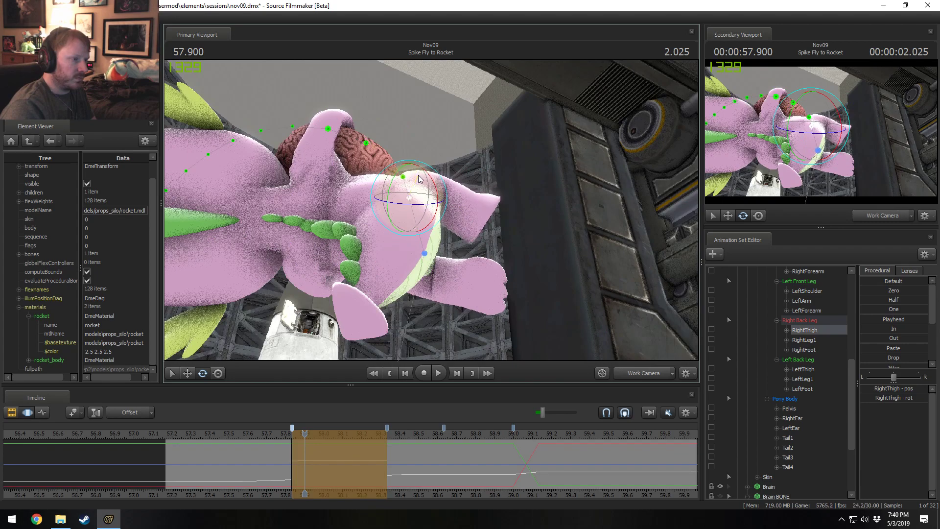
key("s")
mouse_move(485, 183)
left_mouse_down()
mouse_move(460, 189)
mouse_move(492, 183)
left_mouse_up()
left_click_drag(429, 231, 413, 231, "alt")
left_click_drag(480, 250, 464, 212, "alt")
left_click(454, 234)
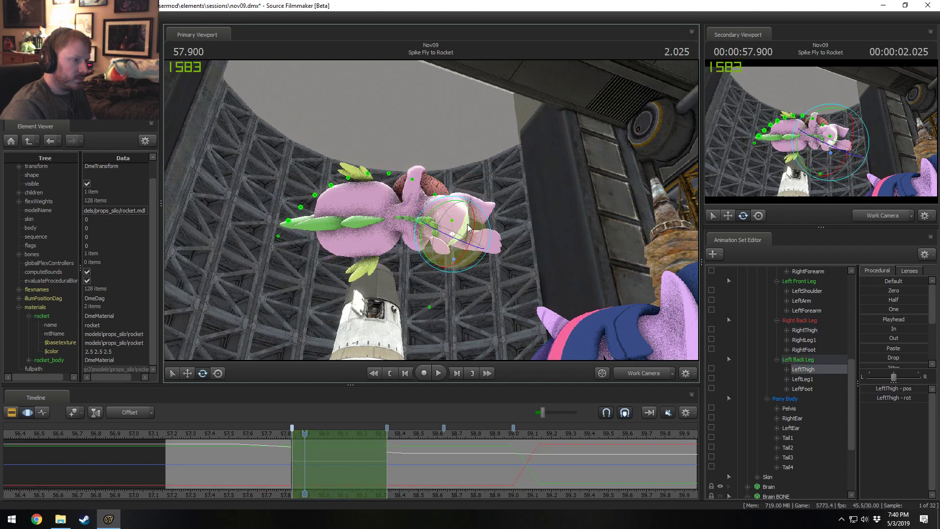
left_click_drag(486, 214, 491, 218)
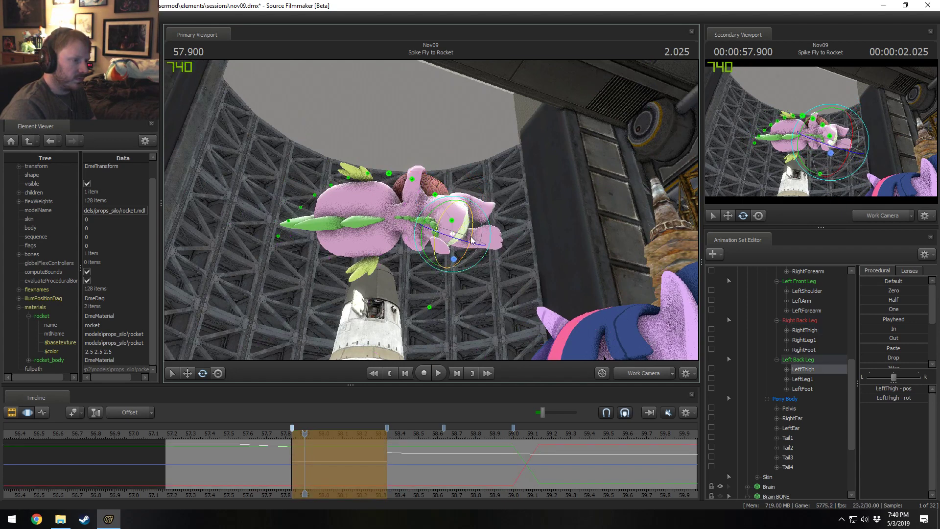
Rotate Spike's RightThigh again to adjust the right back leg's angle from the hip.
key("ctrl")
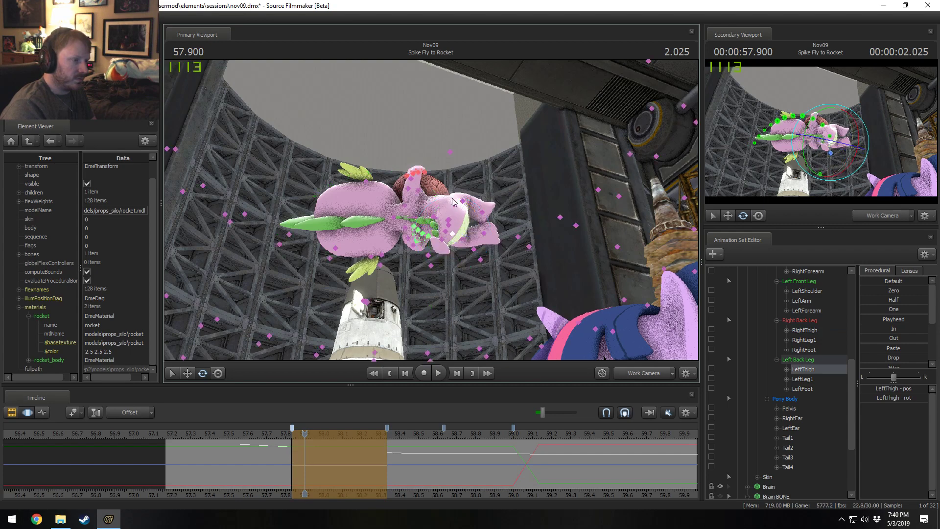
left_click(454, 205, "ctrl")
left_click_drag(454, 205, 458, 264, "alt")
left_click_drag(489, 201, 500, 189)
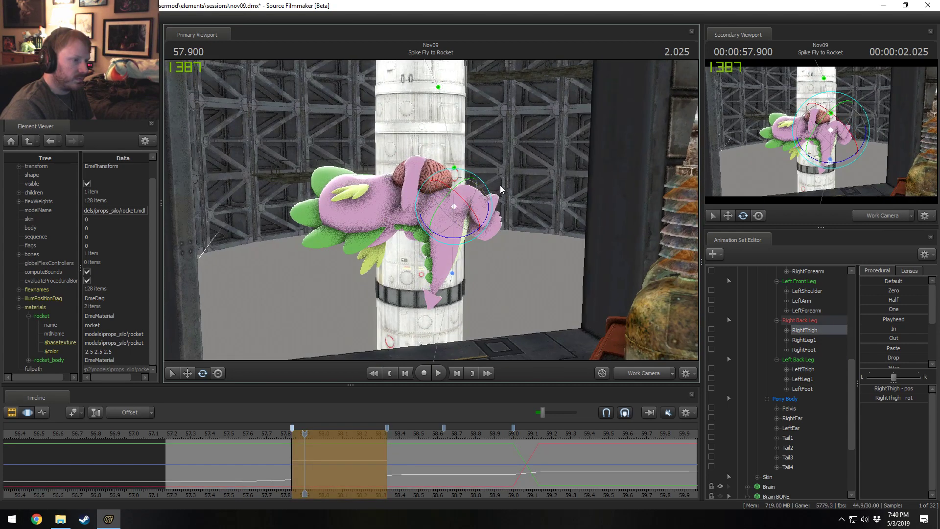
Rotate Spike's RightLeg1 and LeftLeg1 controls to bend the lower back legs.
left_click_drag(496, 230, 474, 221, "alt")
left_click(470, 209, "ctrl")
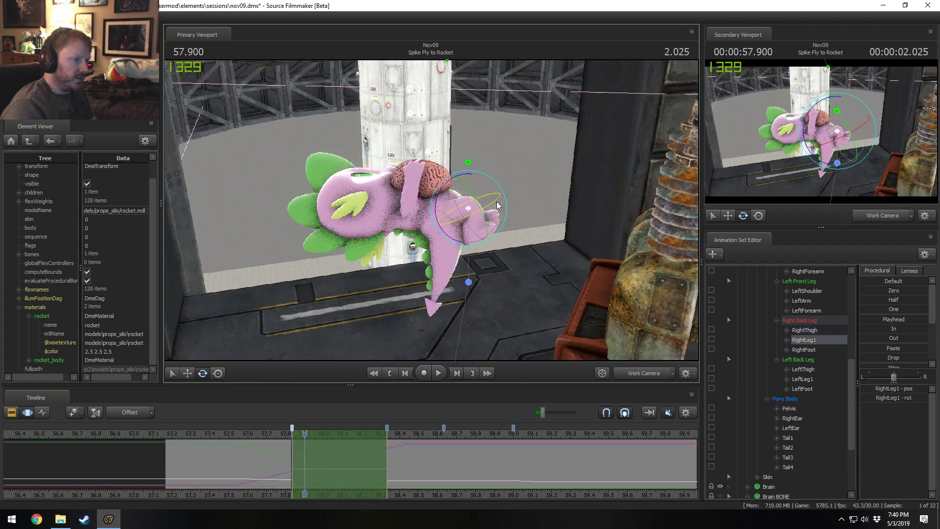
mouse_move(464, 178)
left_mouse_down()
mouse_move(435, 185)
mouse_move(488, 210)
mouse_move(484, 193)
mouse_move(483, 263)
mouse_move(489, 235)
mouse_move(480, 191)
mouse_move(424, 230)
left_mouse_up()
left_click(452, 215, "ctrl")
left_click(464, 251)
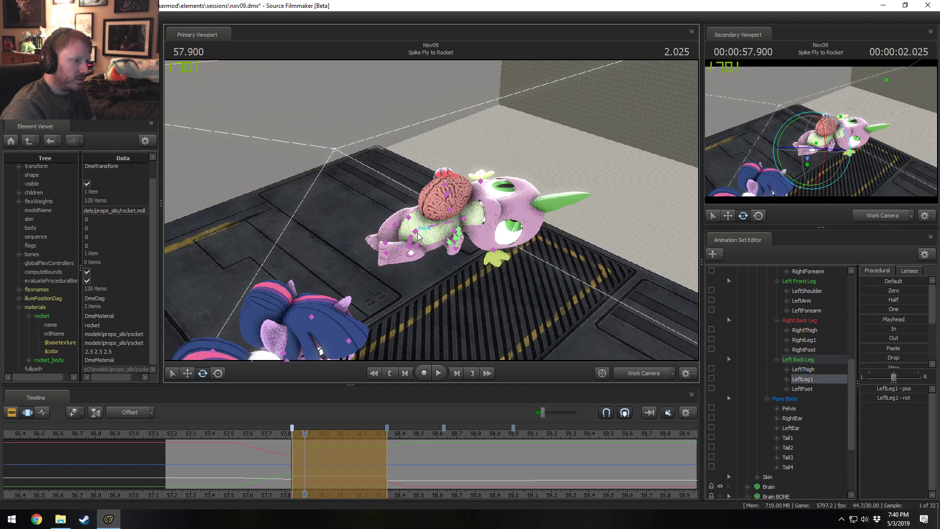
Rotate Spike's Pelvis and spine controls, starting from Spine1, to curve his torso.
left_click(438, 231)
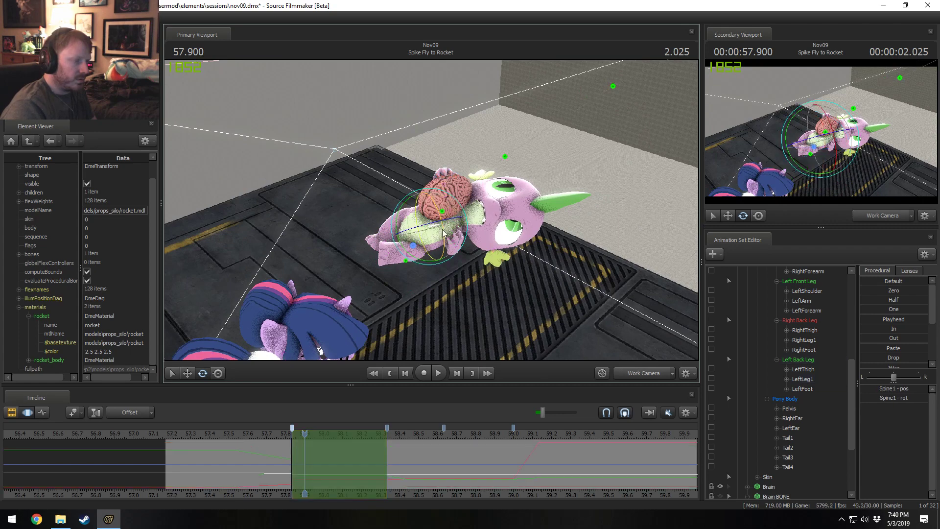
left_click_drag(427, 266, 424, 259)
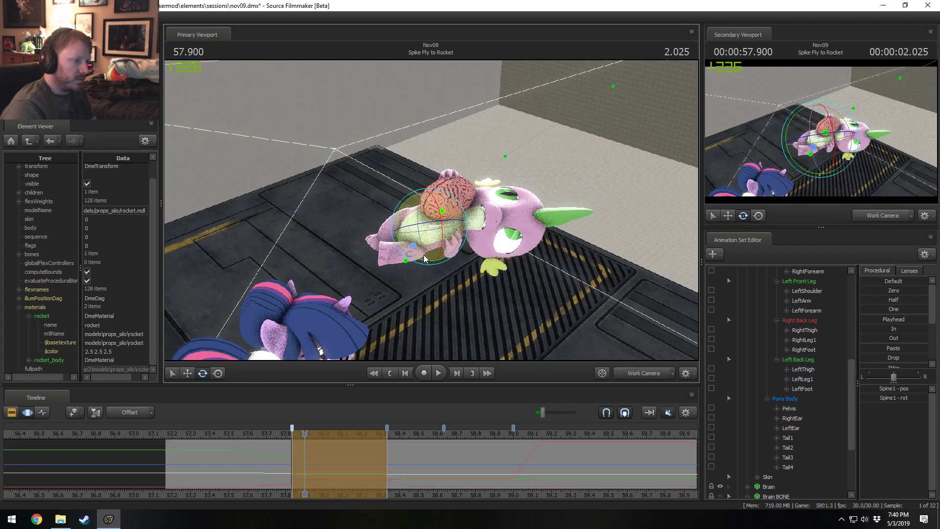
left_click(417, 233)
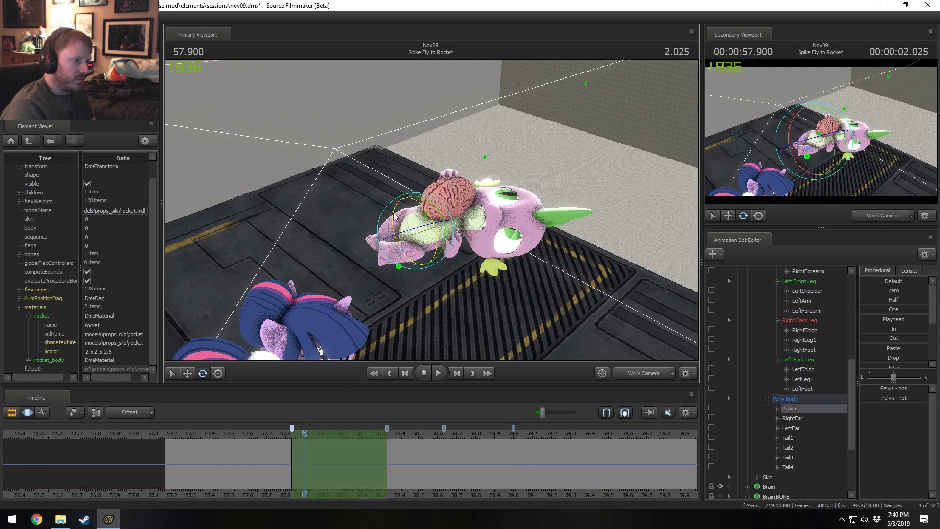
left_click_drag(387, 211, 453, 223)
left_click(444, 218, "ctrl")
Rotate Spike's Head control to turn his head relative to the bent torso.
left_click_drag(452, 224, 336, 249, "alt")
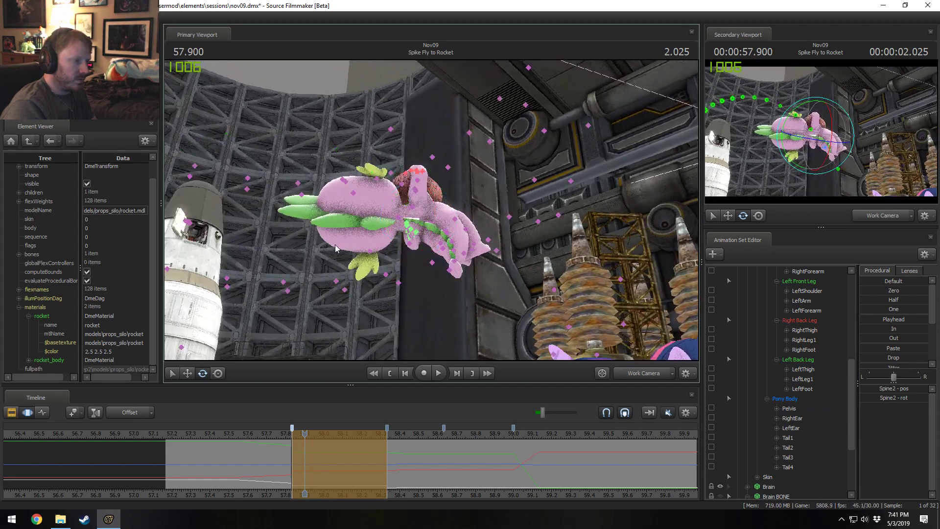
left_click(399, 220)
left_click_drag(399, 220, 405, 225)
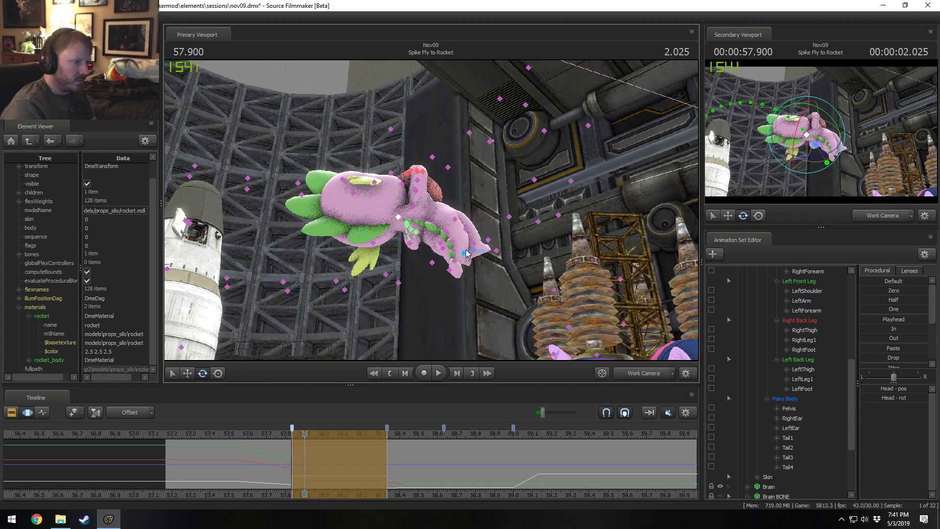
Adjust Spike's left back leg from the thigh down by rotating LeftLeg1.
left_click_drag(468, 256, 505, 242, "alt")
left_click(468, 245)
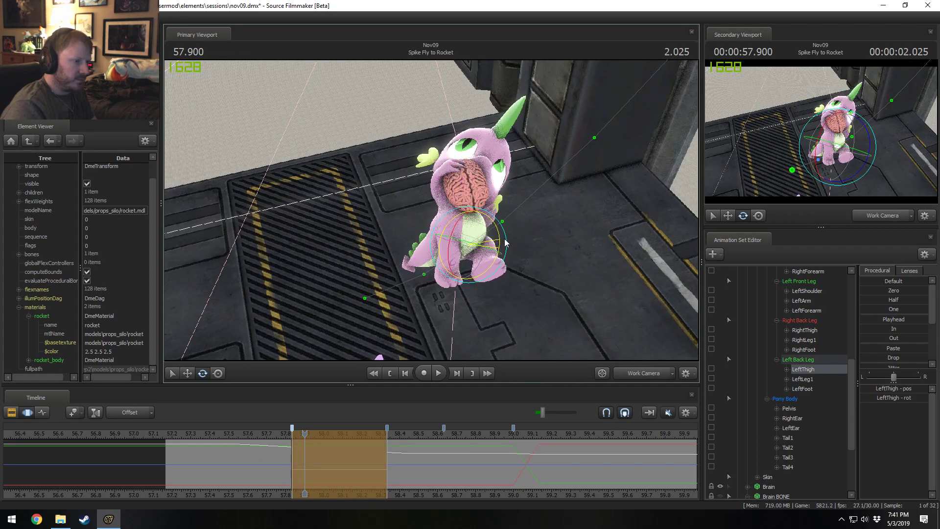
left_click(494, 253)
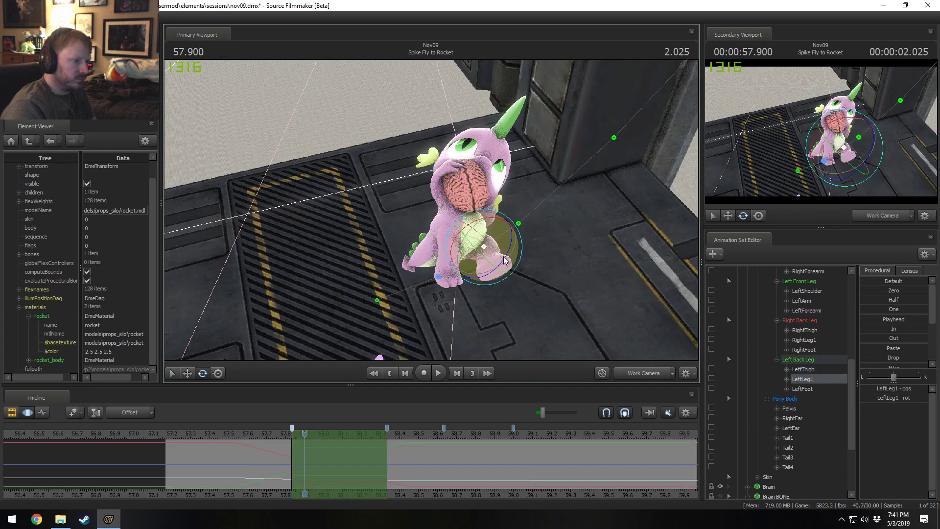
mouse_move(506, 265)
left_mouse_down()
mouse_move(497, 282)
mouse_move(583, 181)
mouse_move(510, 264)
left_mouse_up()
Select Spike's RightThigh control to rotate the right back leg.
left_click(475, 270)
left_click(462, 219, "ctrl")
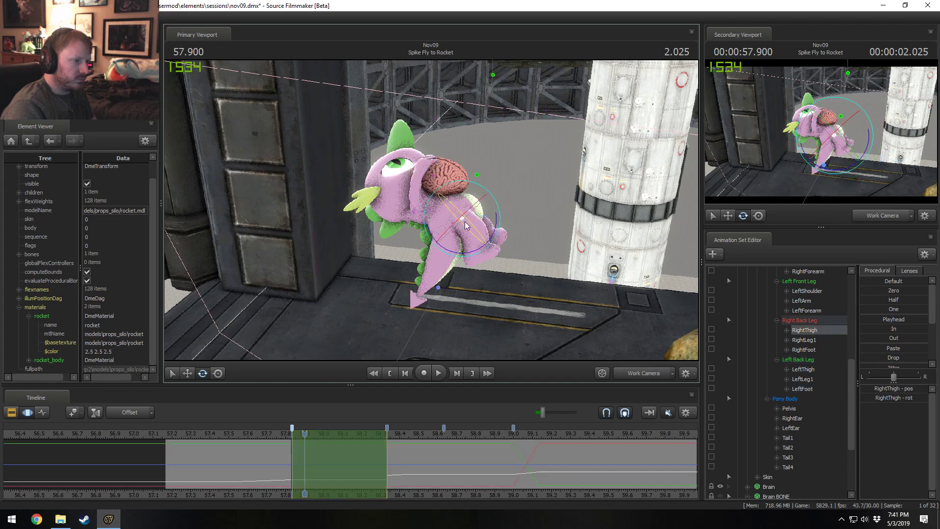
Bend Spike's right back leg at 57.900 by rotating RightLeg1 and RightFoot.
left_click_drag(462, 219, 496, 210, "alt")
left_click(472, 230, "ctrl")
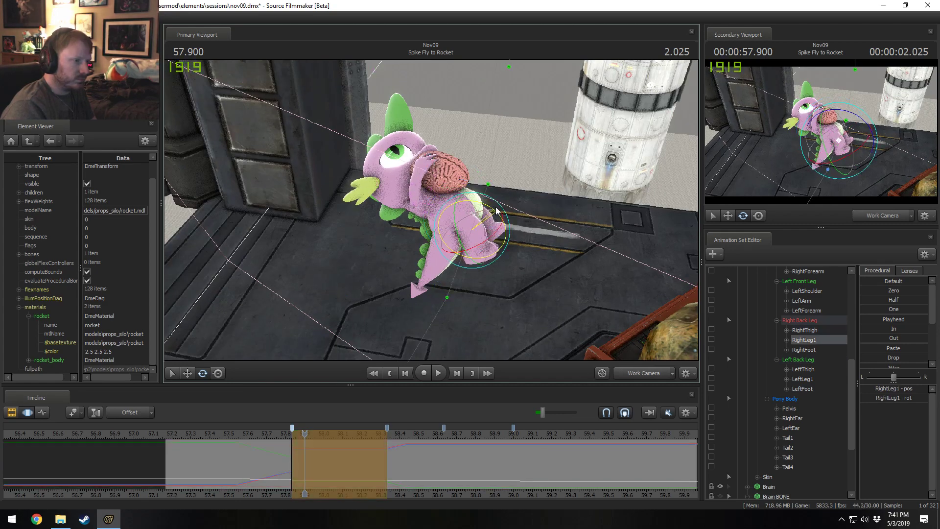
left_click(511, 239)
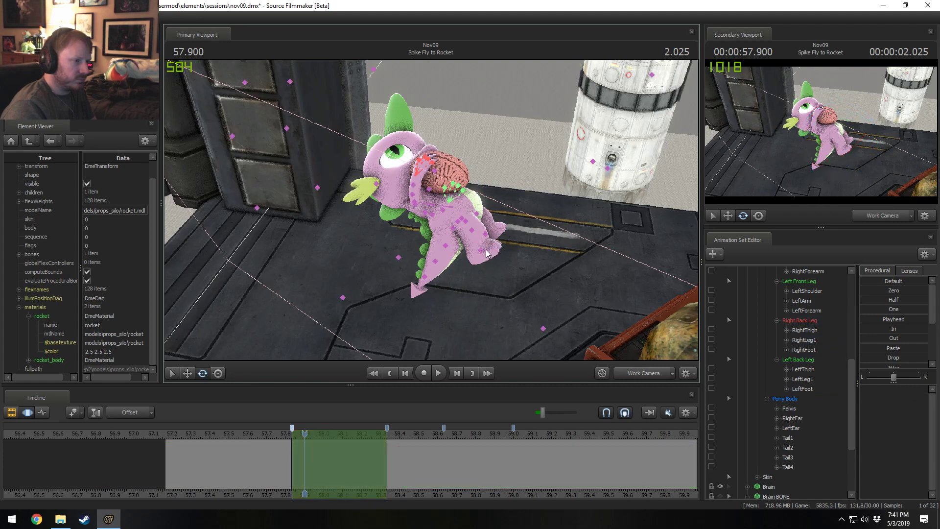
left_click(481, 250)
left_click_drag(499, 230, 509, 243)
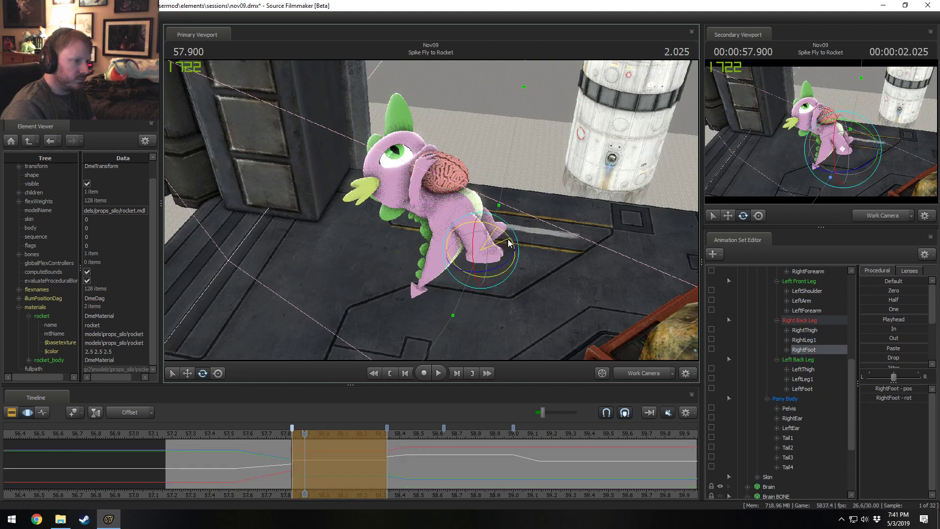
left_click_drag(452, 269, 462, 221, "alt")
left_click(425, 226)
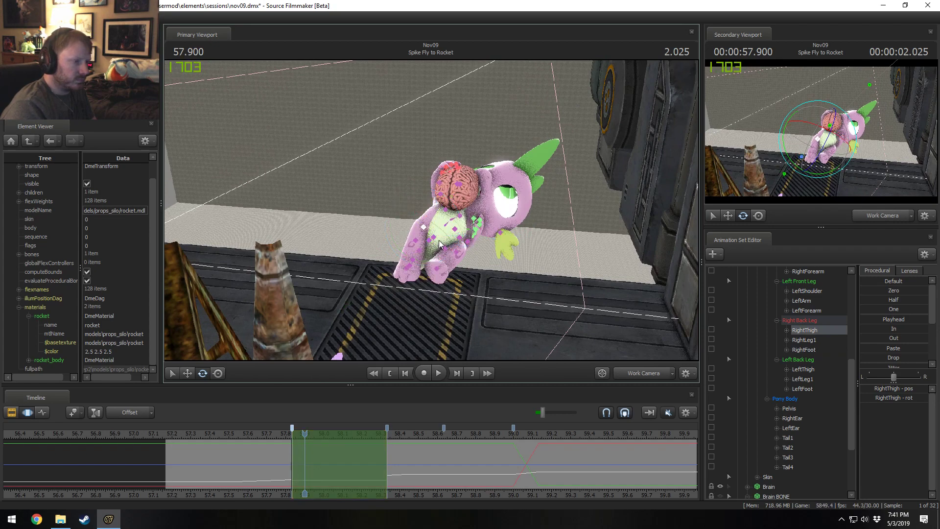
Reposition Spike's Pelvis at 57.900 with Spine1 locked so the upper body holds its place.
left_click(438, 241)
scroll(797, 382, "up", 3)
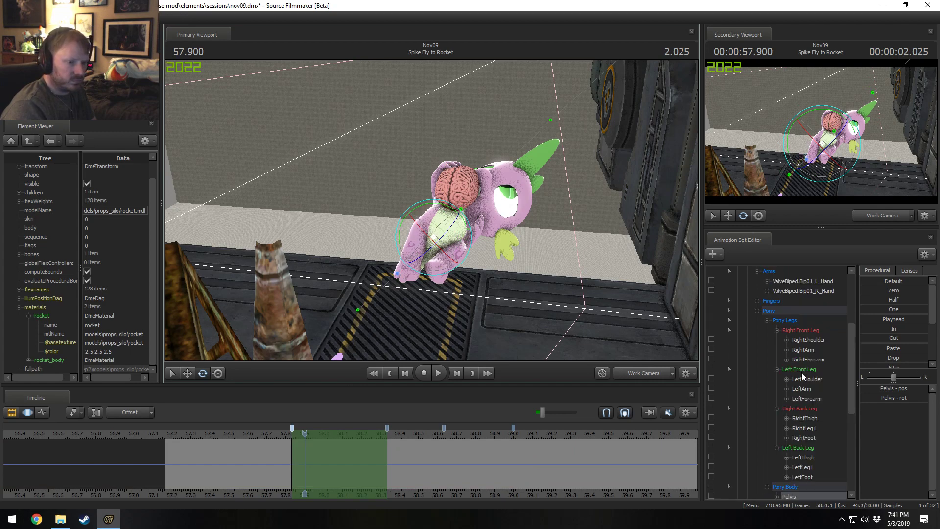
scroll(799, 390, "down", 5)
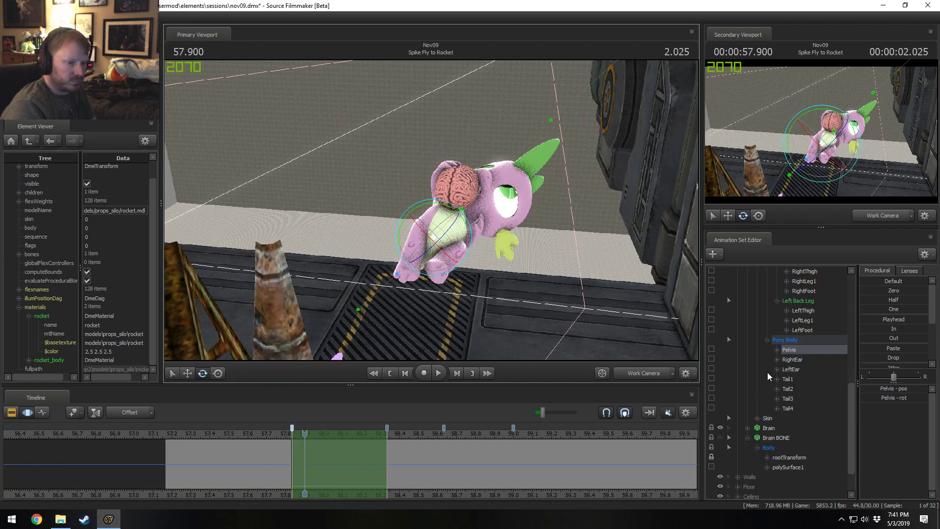
scroll(768, 373, "up", 8)
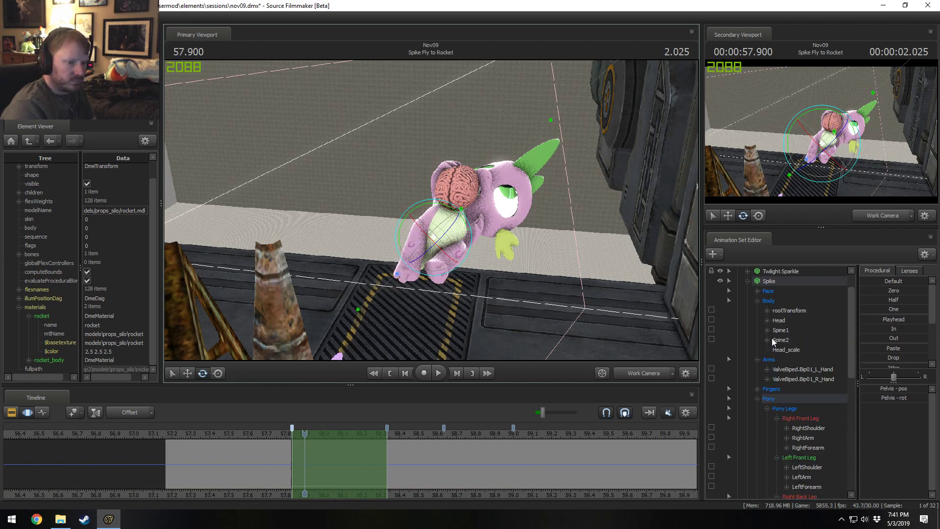
left_click(711, 339)
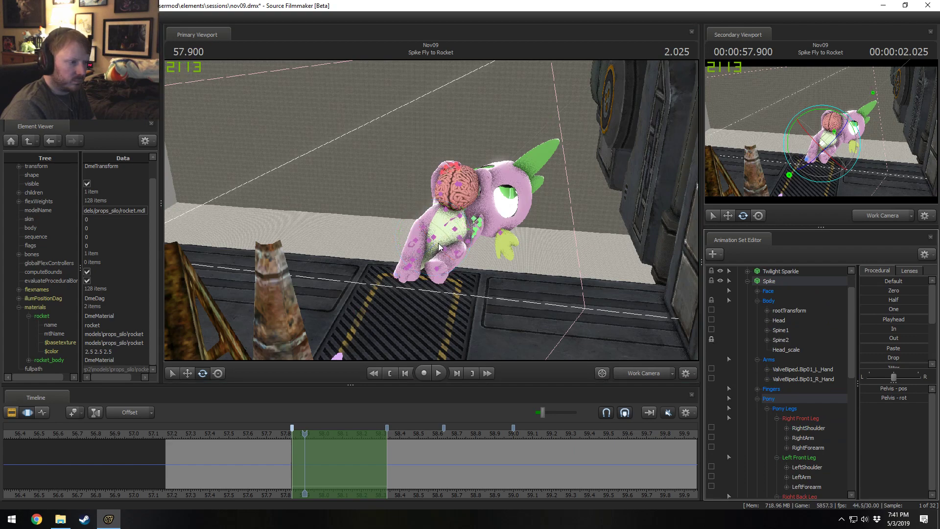
left_click(711, 329)
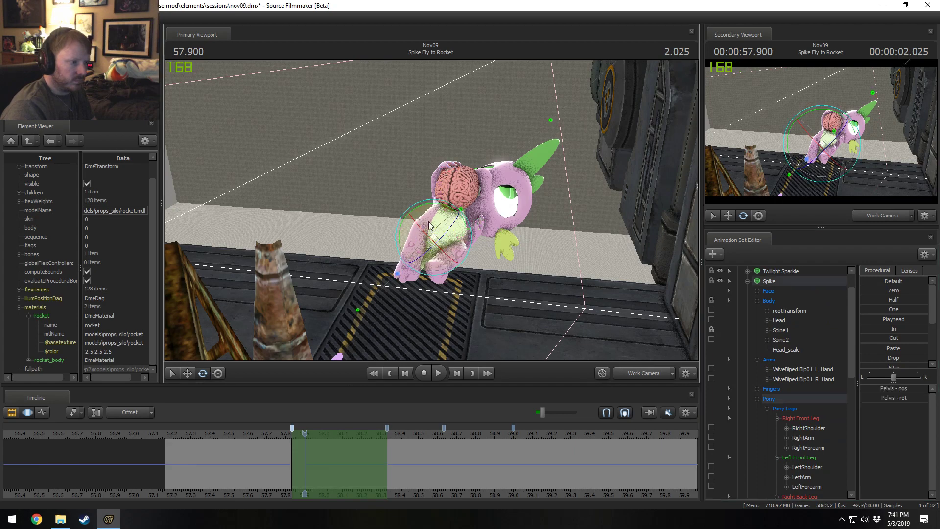
left_click(435, 236)
key("w")
left_click_drag(479, 227, 459, 244)
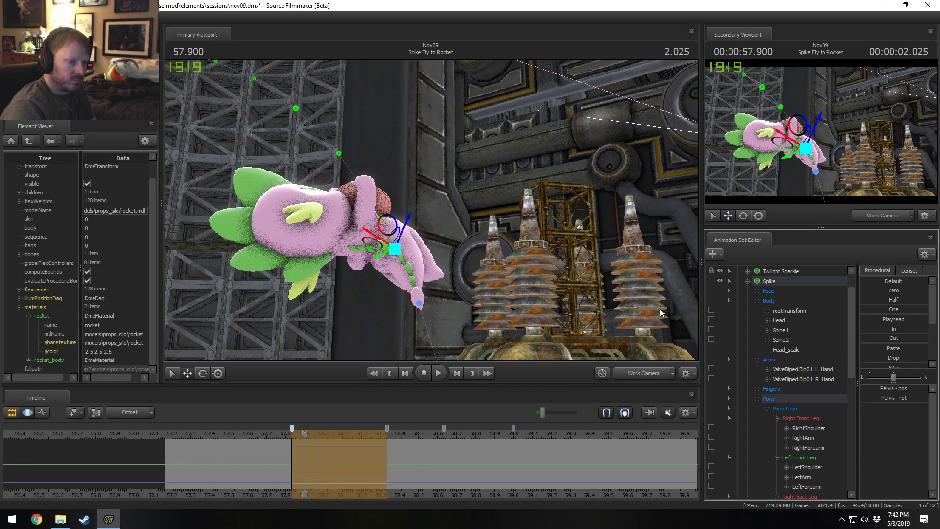
Apply the full In preset to all of Spike's controls except rootTransform across the time selection around 58.466.
left_click(325, 458)
left_click_drag(325, 457, 380, 460)
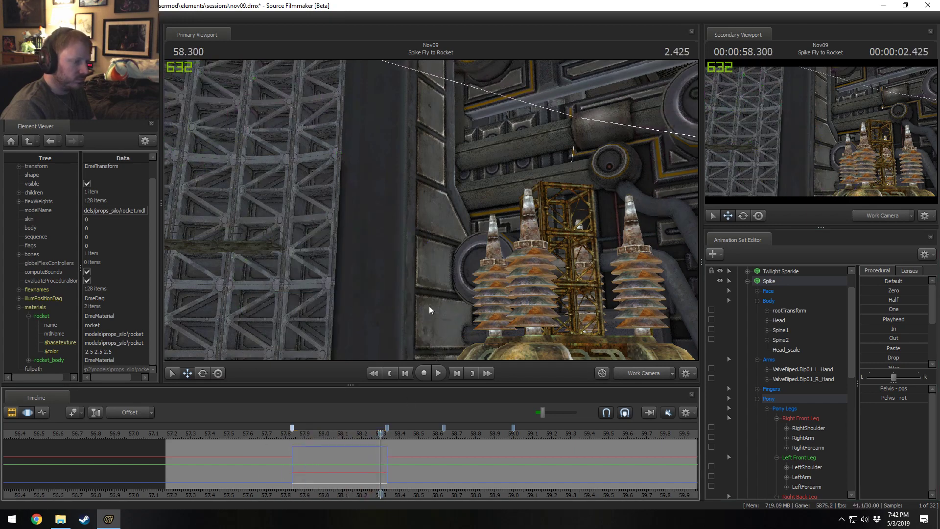
key("f")
left_click_drag(418, 431, 412, 470)
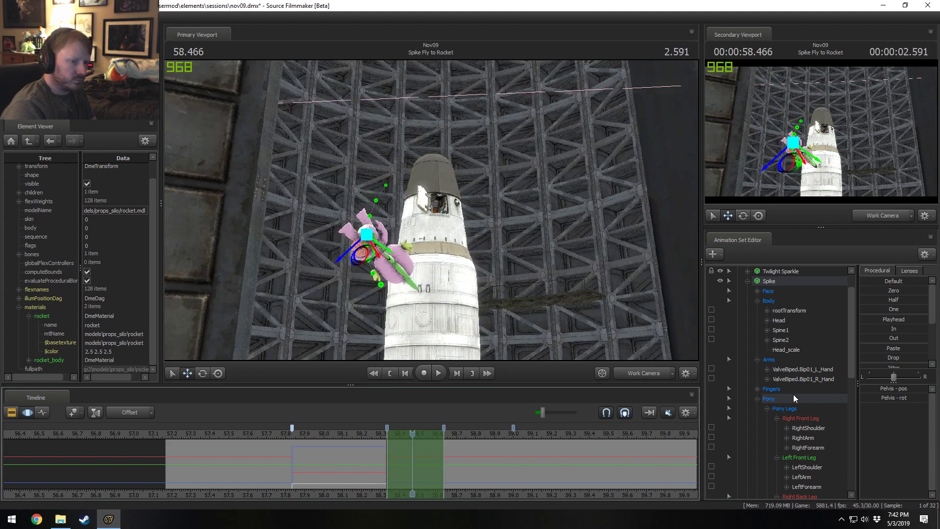
left_click(769, 281)
left_click(799, 311, "ctrl")
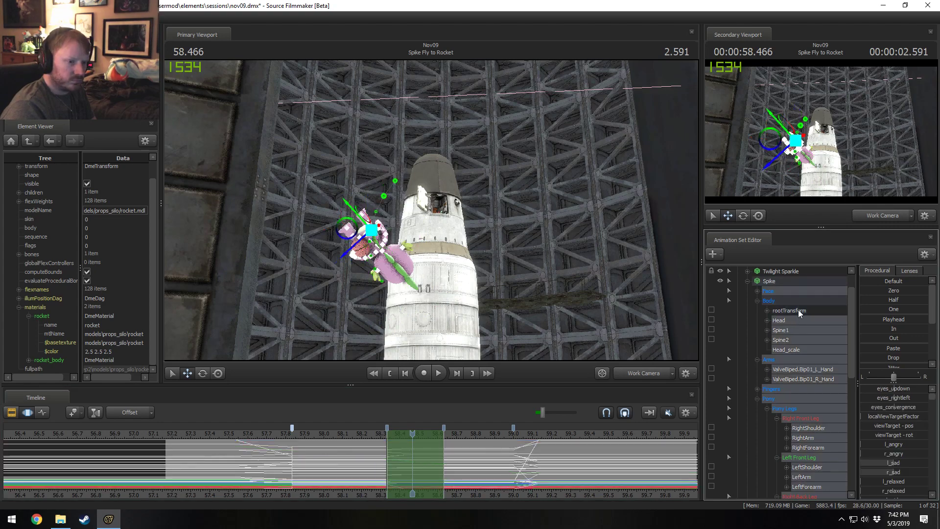
left_click_drag(893, 330, 925, 330)
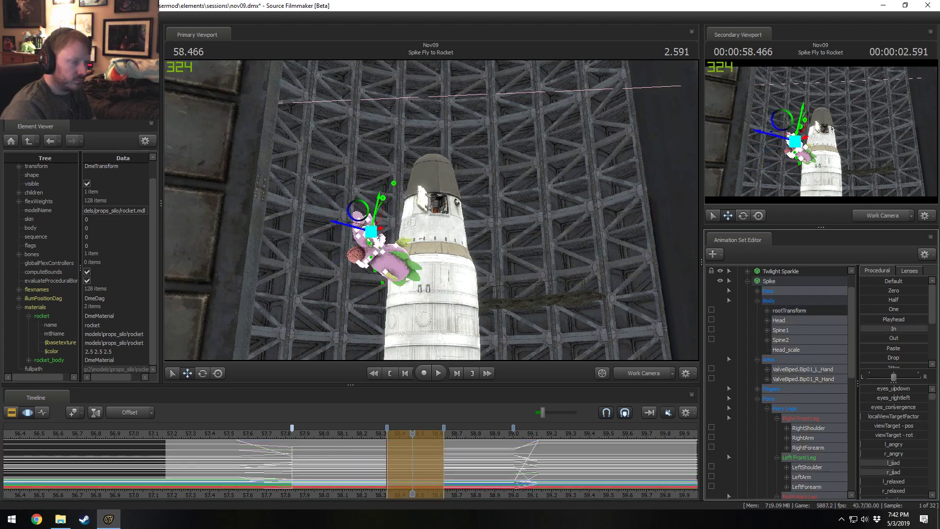
Rotate Spike's Spine1 and Spine2 together at 58.466 to bend the upper body.
key("w")
left_click_drag(606, 281, 575, 286)
left_click_drag(431, 211, 435, 219)
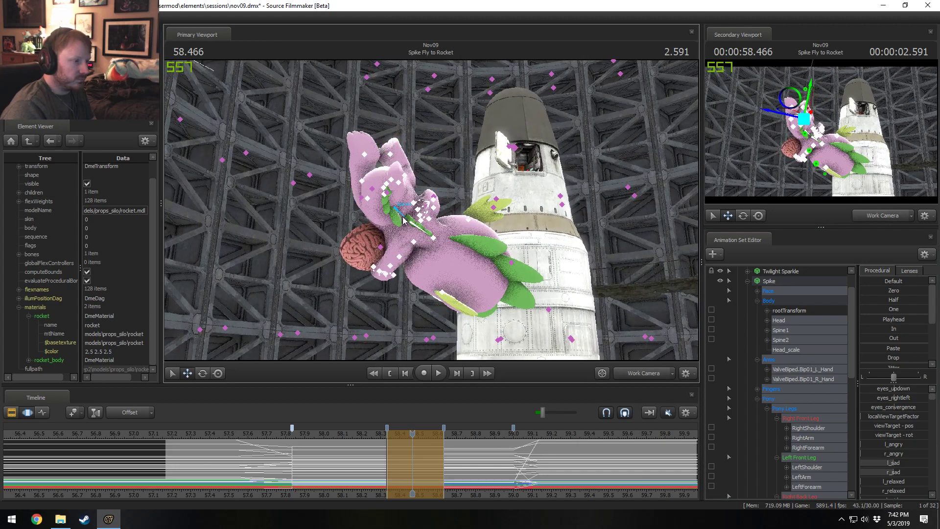
left_click(403, 220, "ctrl")
left_click(414, 226, "ctrl+shift")
key("e")
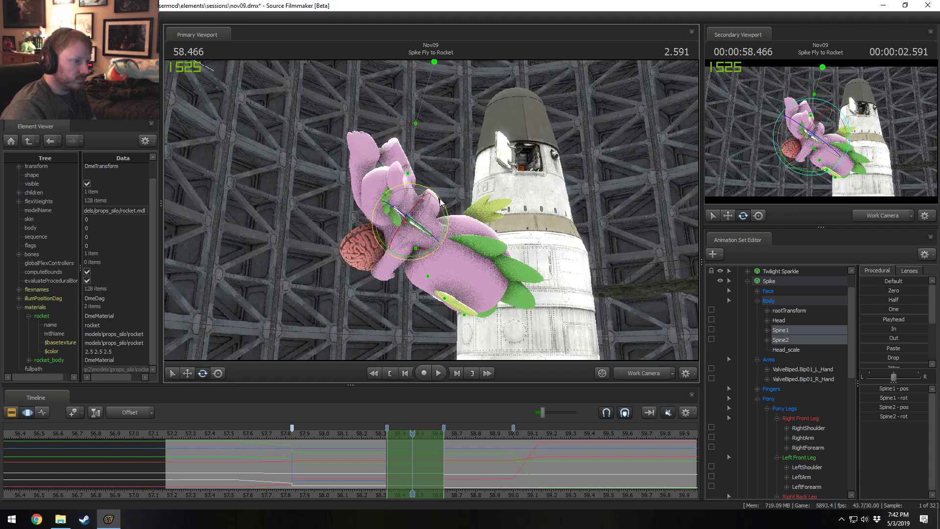
left_click_drag(440, 201, 419, 225)
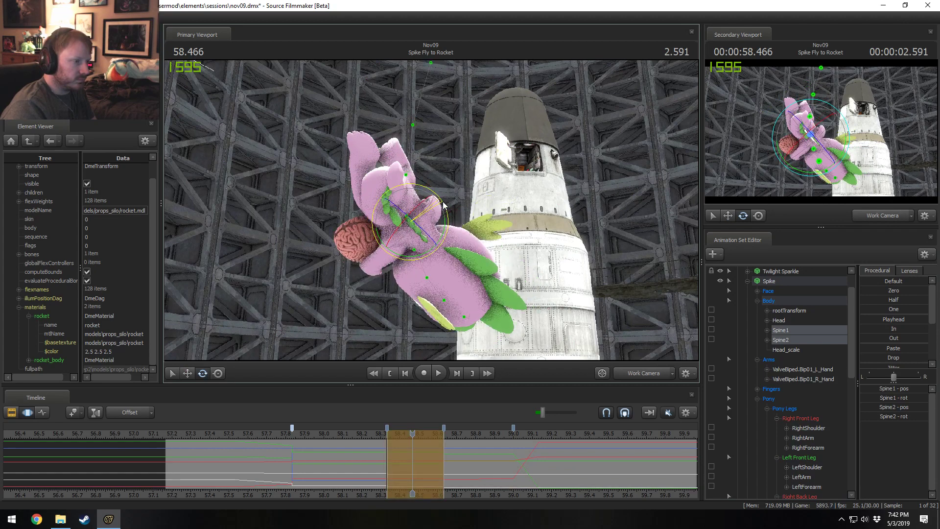
Rotate RightShoulder, RightArm and RightForearm together to swing Spike's right arm downward at 58.466.
left_click(382, 266)
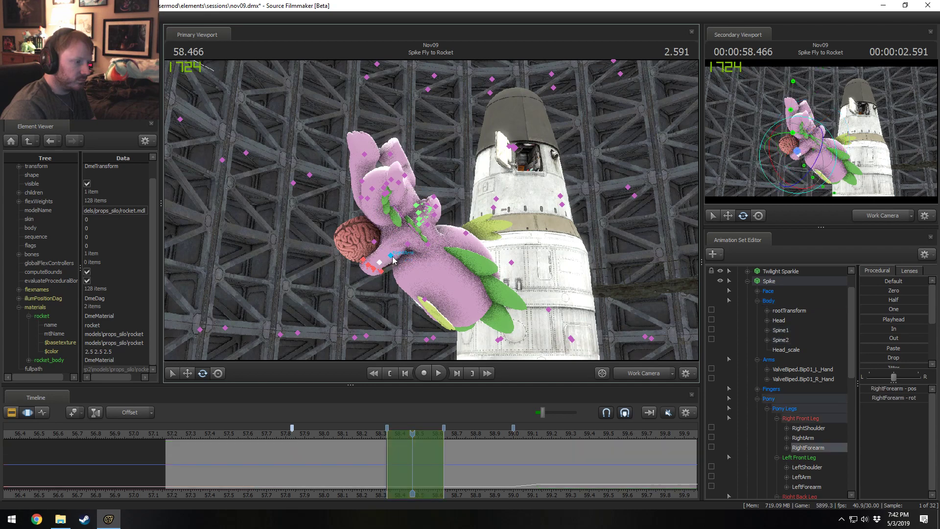
left_click(406, 243, "ctrl+shift")
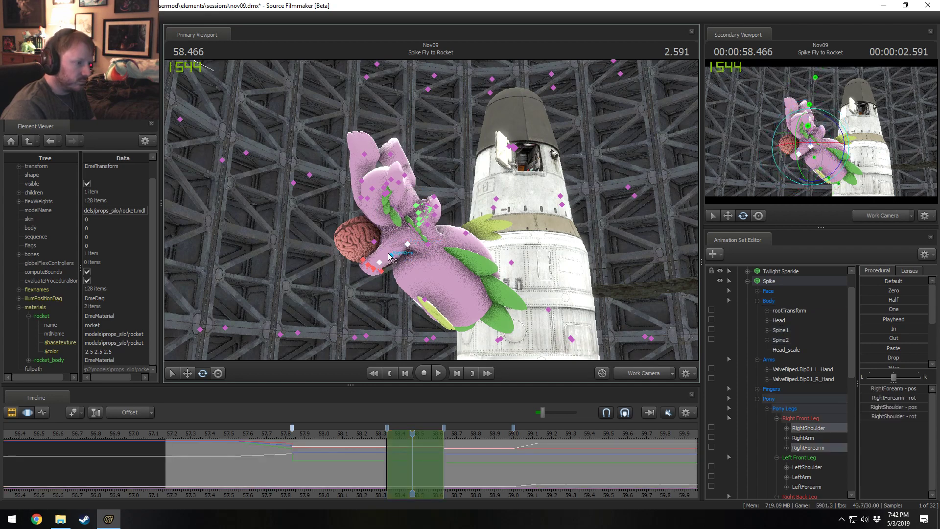
left_click(391, 255, "ctrl+shift")
left_click_drag(400, 249, 399, 242)
key("ctrl")
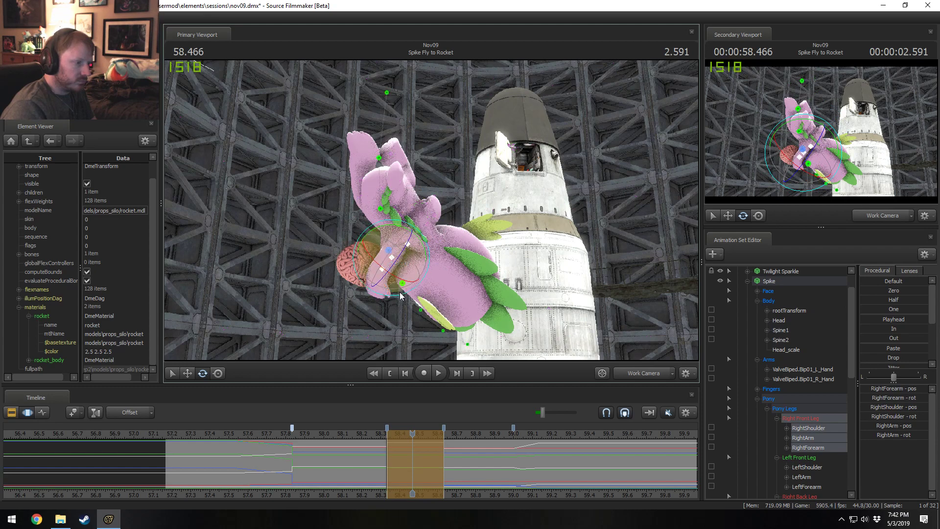
Rotate Spike's right hand control, ValveBiped.Bip01_R_Hand, and scrub through the motion back to 58.466.
left_click(378, 268, "ctrl")
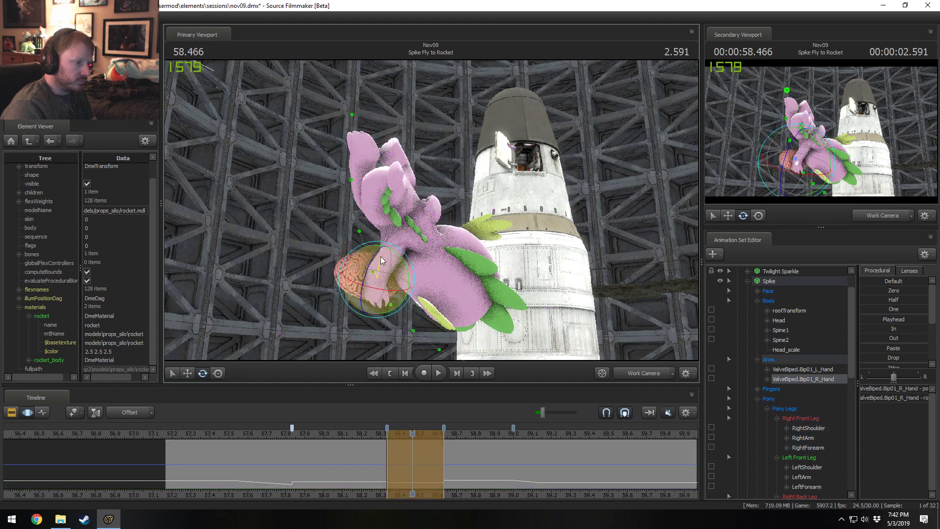
key("ctrl")
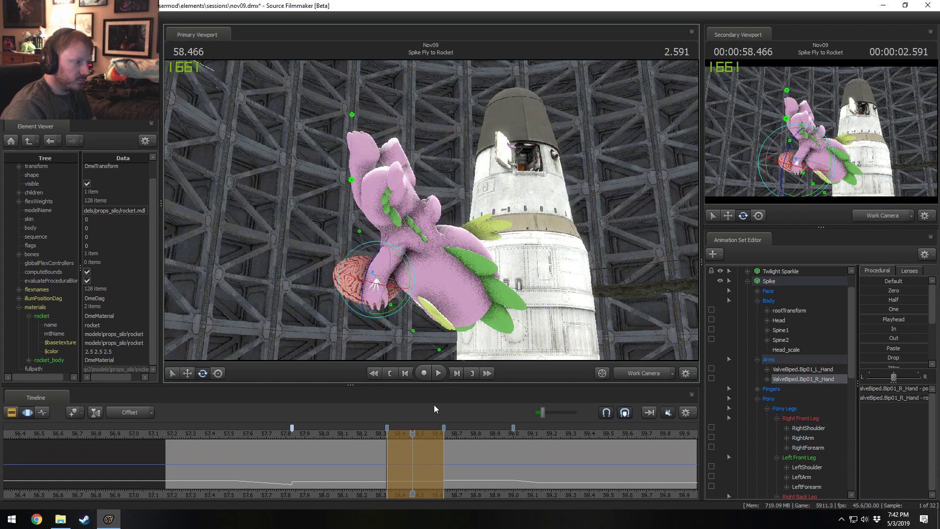
left_click(346, 457)
left_click_drag(345, 458, 412, 465)
key("ctrl")
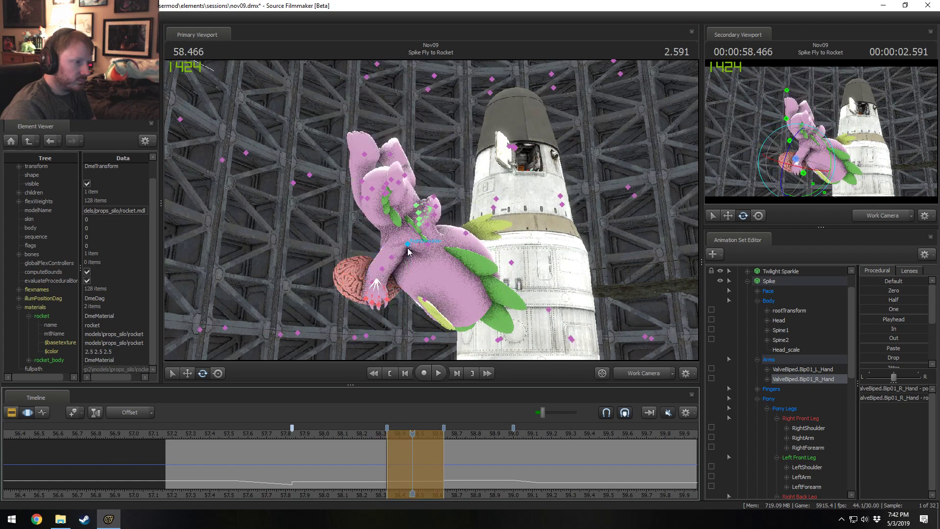
Twist Spike's body at 58.466 by rotating the spine and Pelvis controls.
left_click(409, 230, "ctrl")
left_click(401, 217, "ctrl+shift")
mouse_move(416, 210)
left_mouse_down()
mouse_move(425, 198)
mouse_move(383, 206)
mouse_move(410, 197)
left_mouse_up()
key("ctrl")
left_click(386, 196, "ctrl")
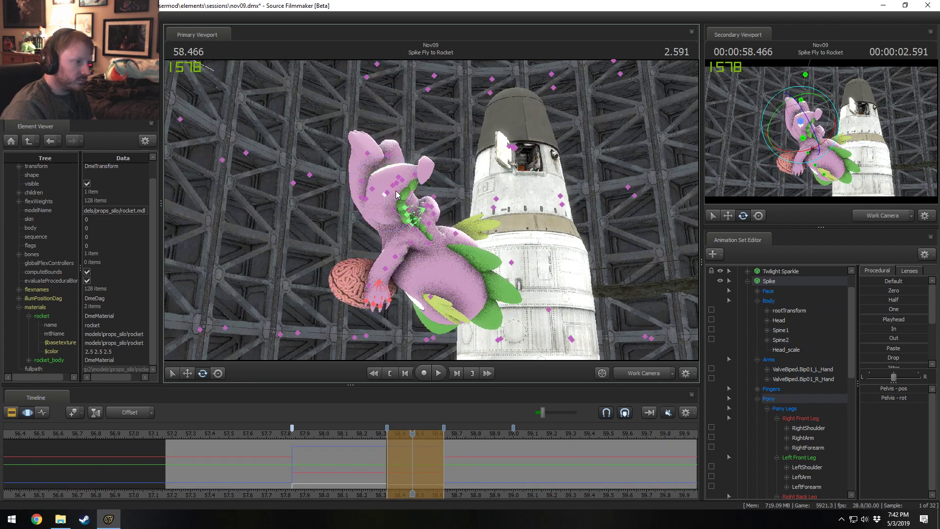
Pose Spike's right back leg at 58.466 by rotating RightThigh, RightLeg1 and RightFoot.
left_click(366, 198, "ctrl")
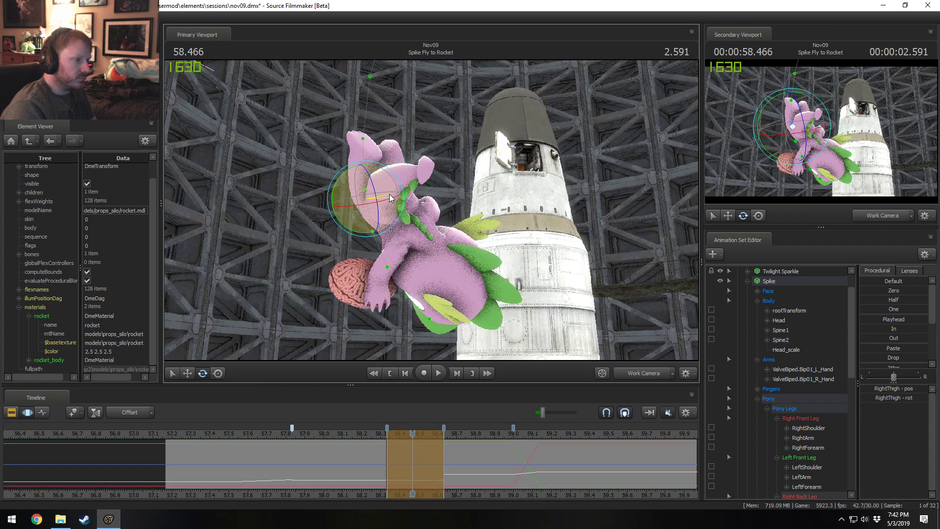
left_click_drag(386, 201, 358, 189)
key("ctrl")
left_click(351, 187, "ctrl")
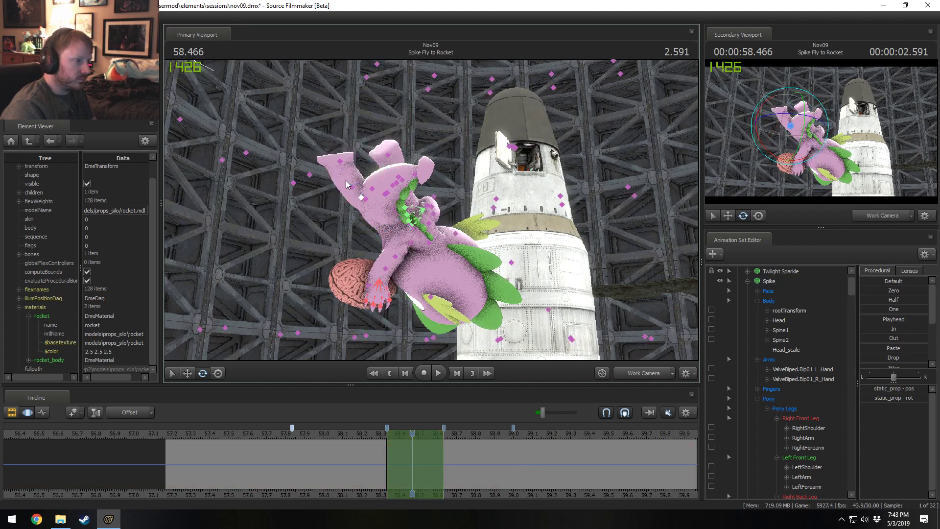
left_click_drag(371, 177, 338, 167)
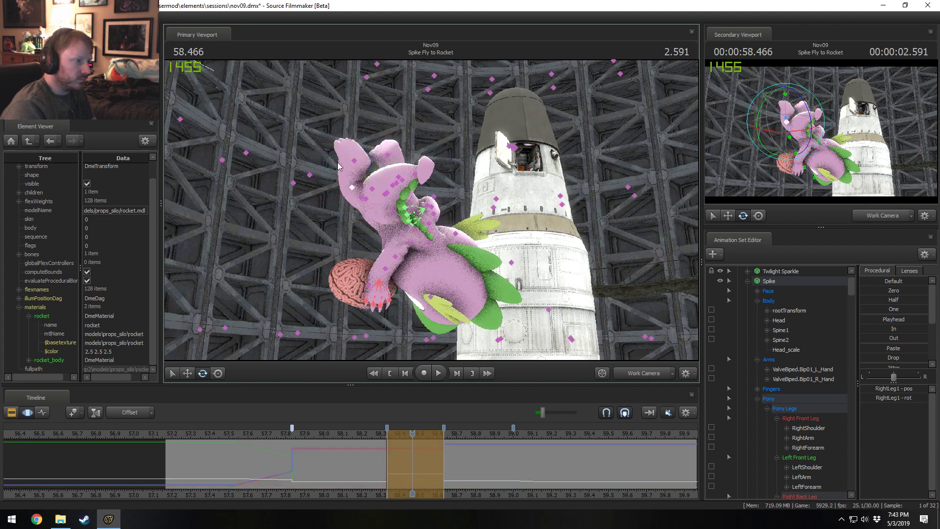
left_click(354, 160, "ctrl")
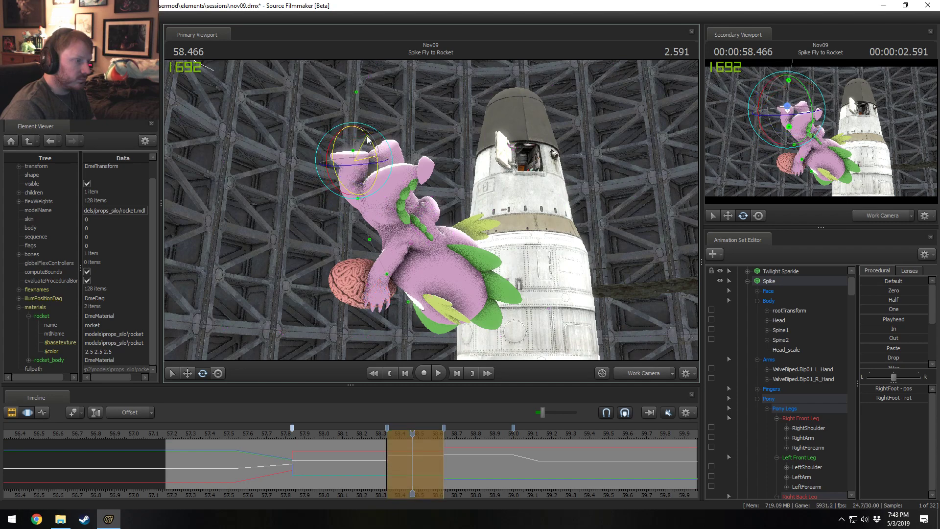
Rotate the joints of Spike's left back leg, down to LeftFoot, so the leg extends upward at 58.466.
left_click(398, 183, "ctrl")
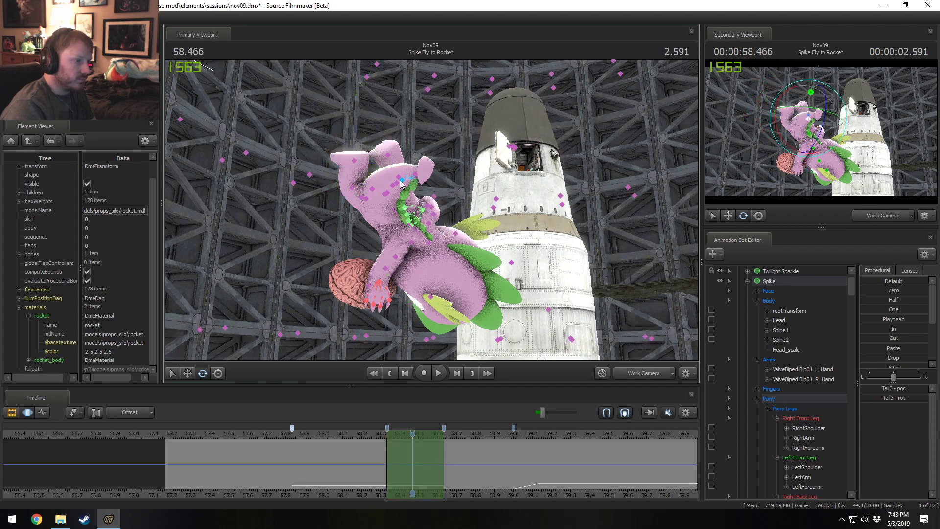
left_click_drag(431, 183, 459, 145)
left_click(443, 156, "ctrl")
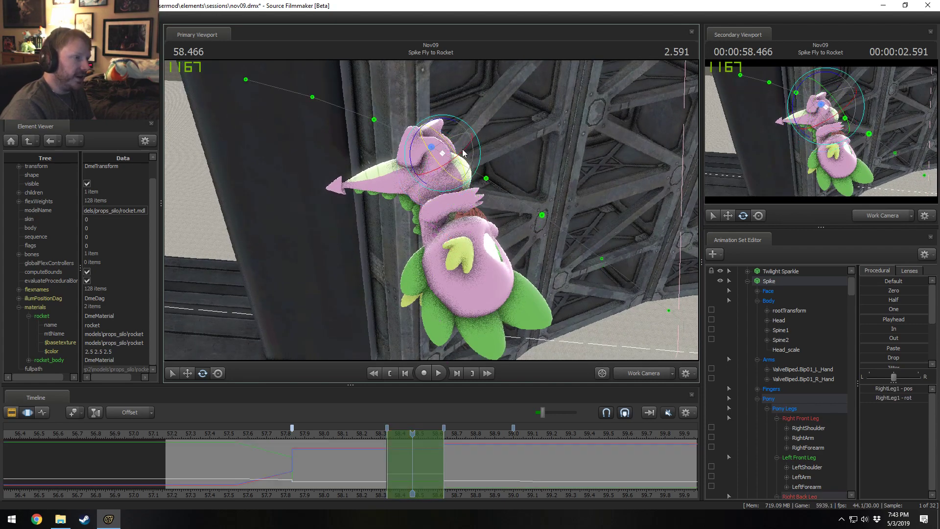
left_click_drag(465, 134, 462, 180)
left_click(435, 153, "ctrl")
left_click(432, 126, "ctrl")
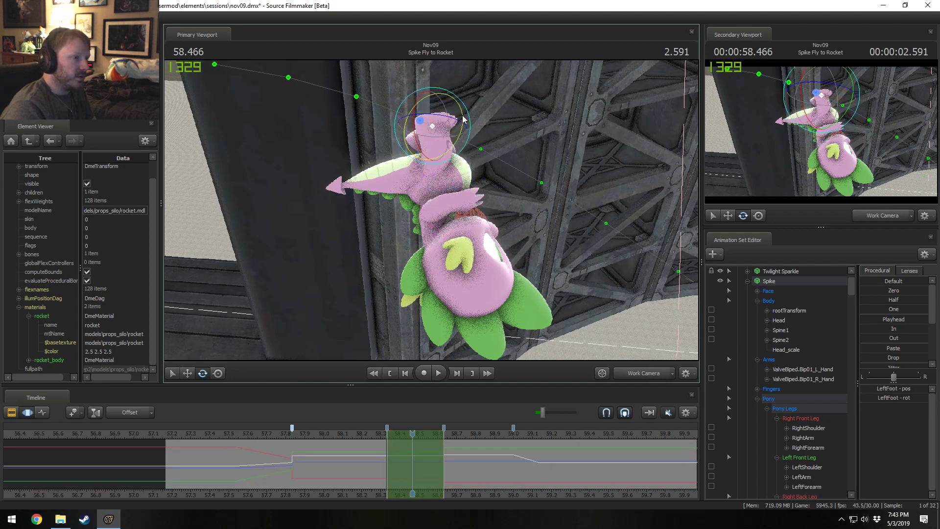
left_click_drag(463, 119, 456, 105)
Adjust Spike's right back leg at 58.466 by rotating RightThigh, RightLeg1 and RightFoot.
left_click_drag(344, 236, 342, 239, "alt")
left_click(412, 186, "ctrl")
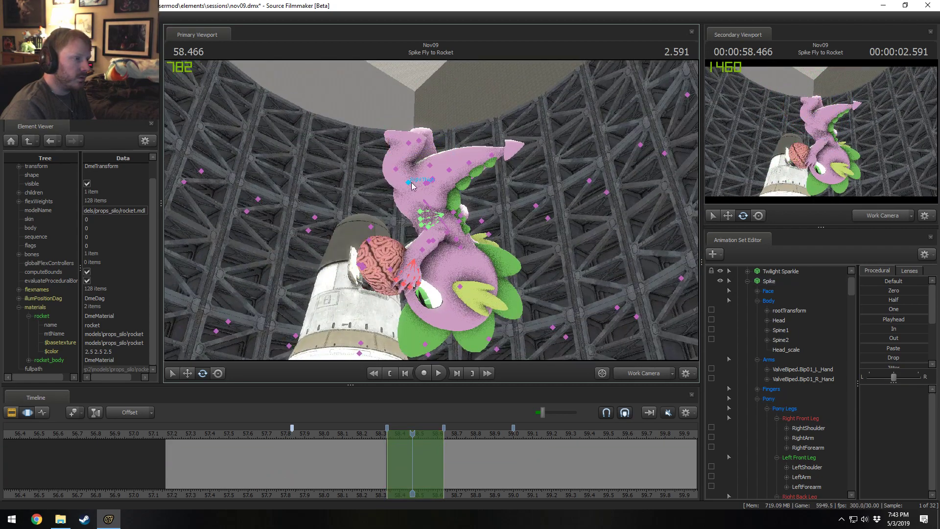
left_click(412, 186)
left_click_drag(442, 177, 435, 150)
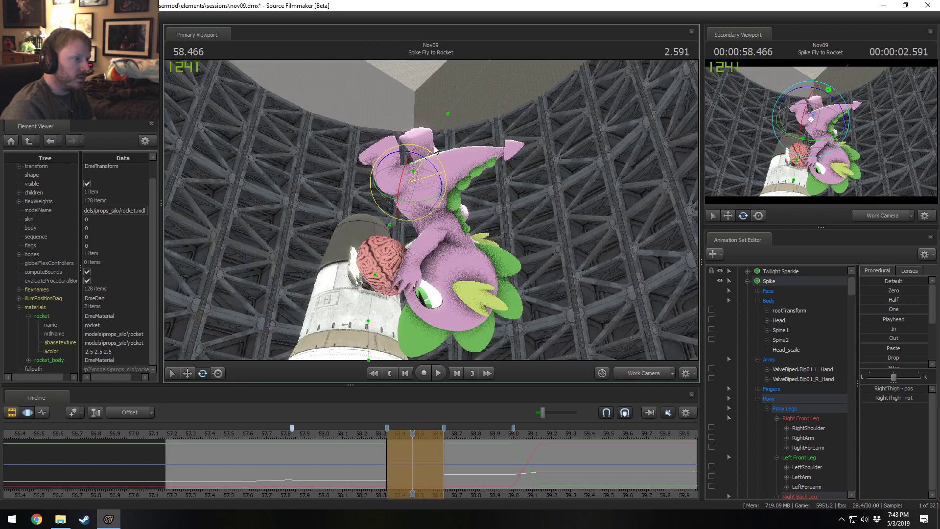
left_click(409, 182)
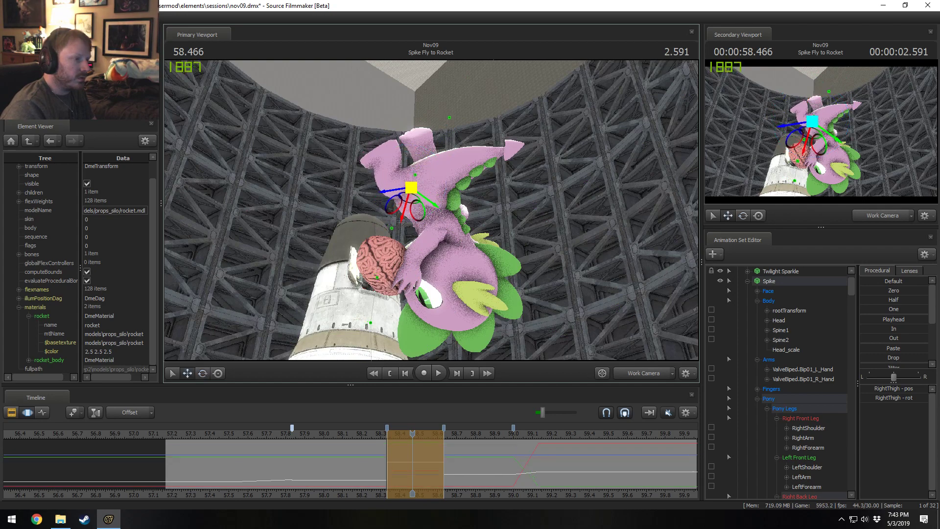
left_click(399, 189, "ctrl")
key("e")
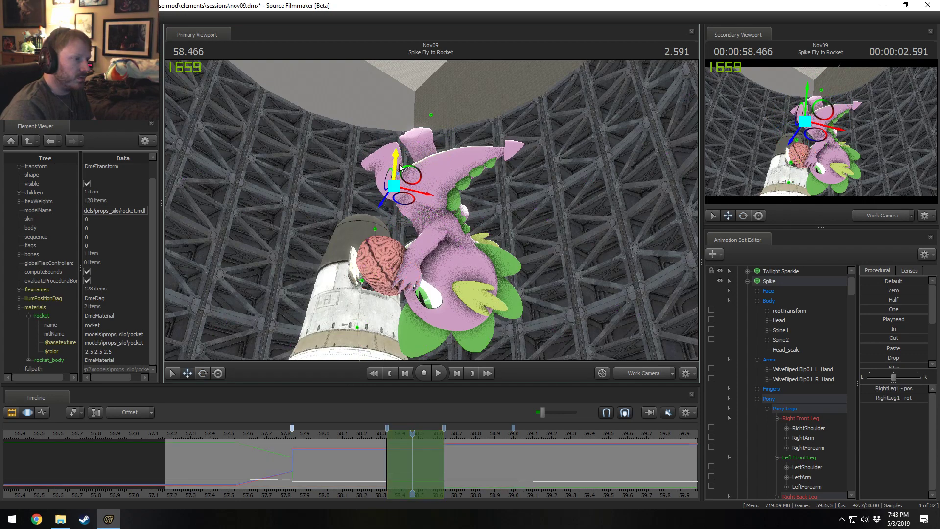
left_click_drag(399, 188, 397, 167)
left_click(393, 157)
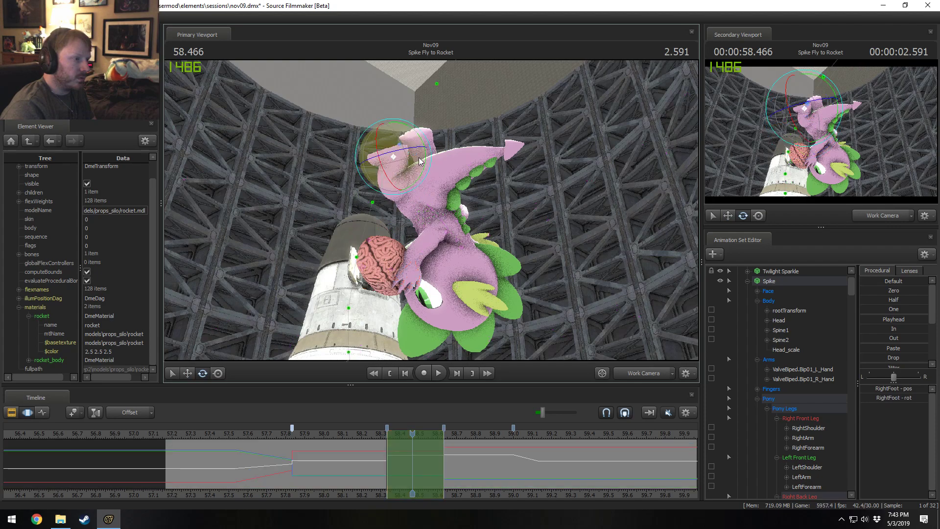
left_click(424, 157)
Bend the end of Spike's tail at 58.466 by rotating the Tail3 and Tail4 controls.
left_click_drag(451, 169, 372, 177, "alt")
key("ctrl")
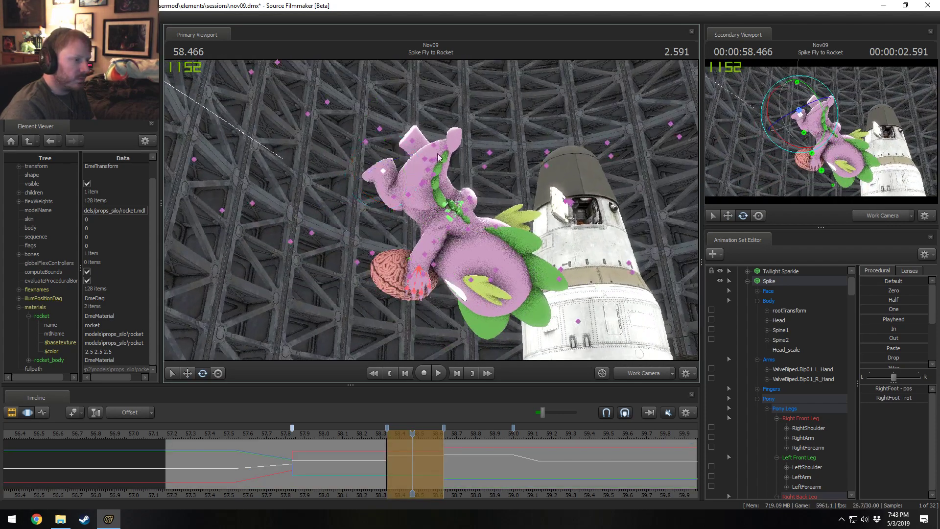
left_click(436, 162)
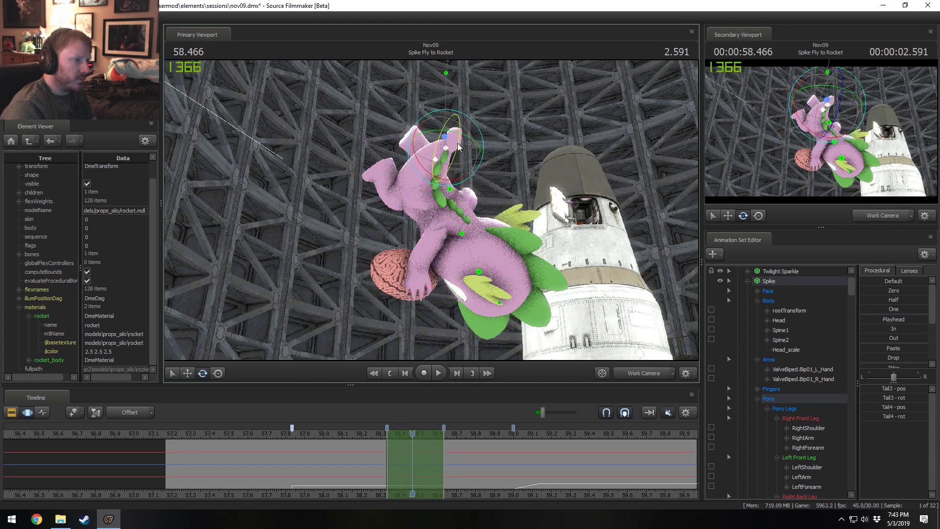
left_click_drag(472, 125, 510, 194)
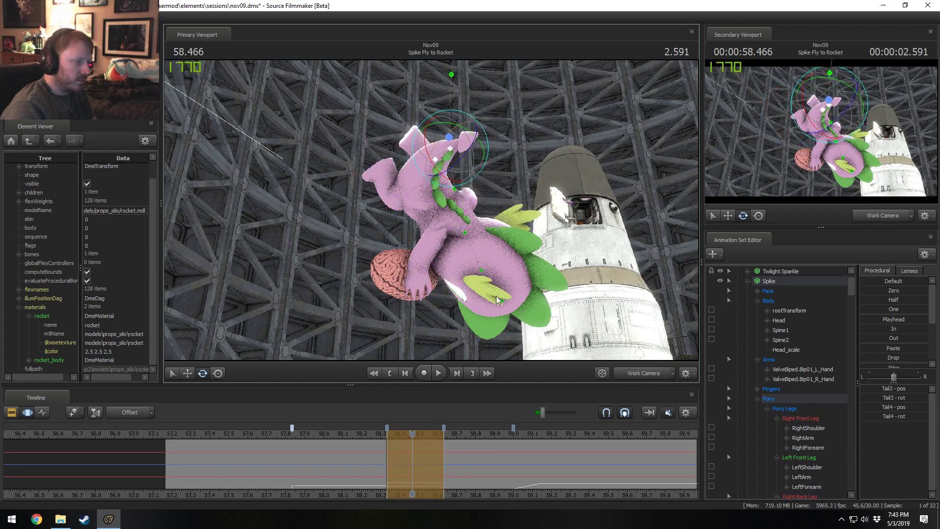
Select all of Spike's controls and extend the time selection and its marker back to start at about 58.23.
mouse_move(422, 231)
left_mouse_down("alt")
mouse_move(466, 231)
mouse_move(423, 231)
left_mouse_up("alt")
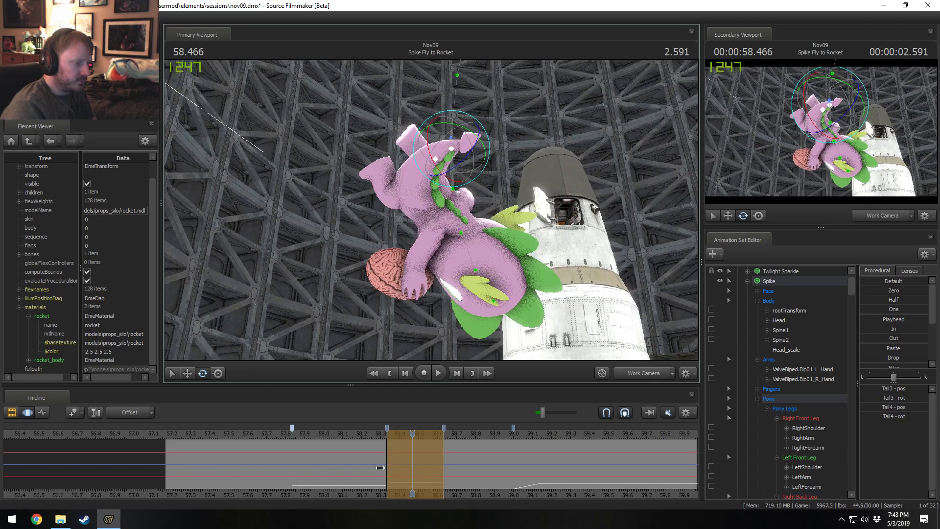
left_click_drag(379, 468, 396, 470)
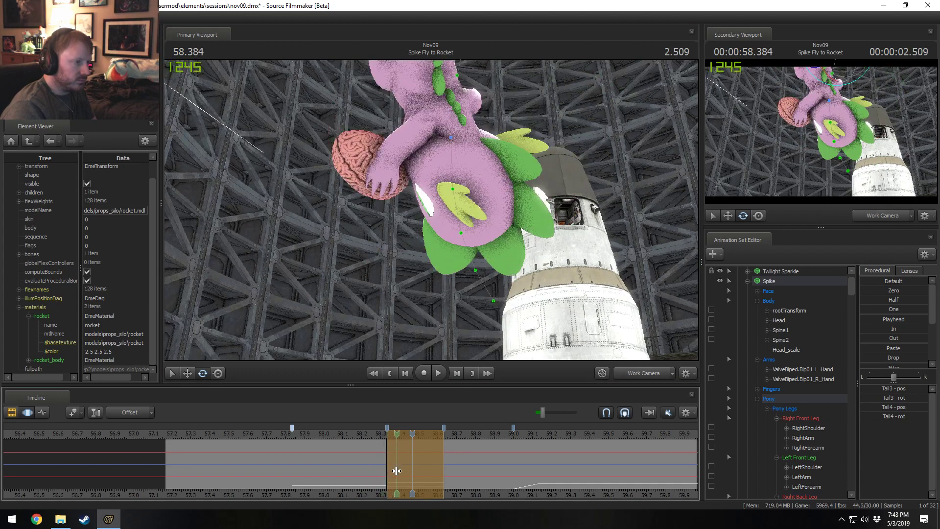
left_click(357, 439)
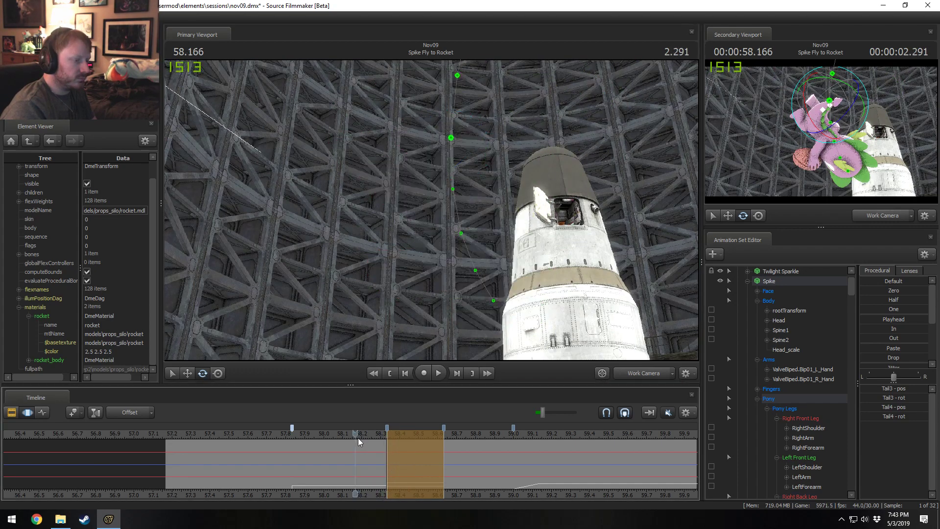
left_click_drag(387, 294, 409, 257)
key("space")
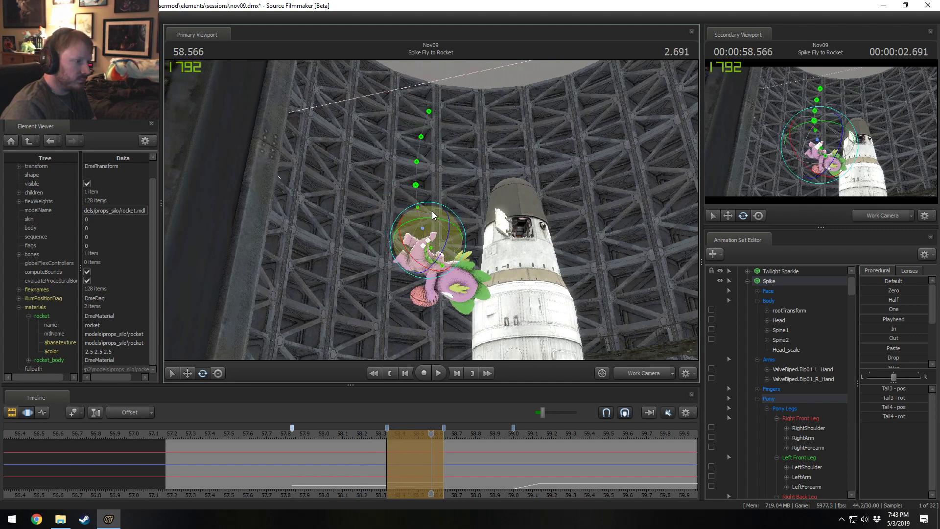
left_click(346, 436)
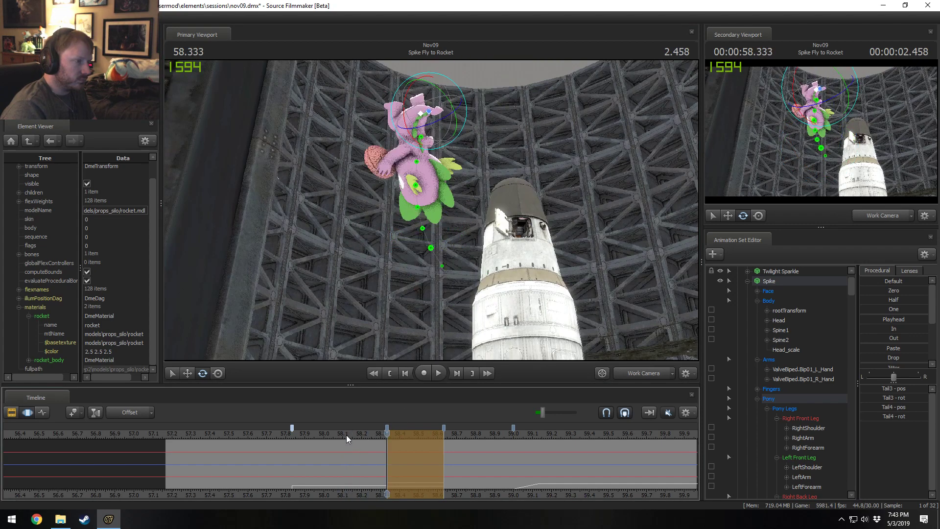
left_click(785, 282)
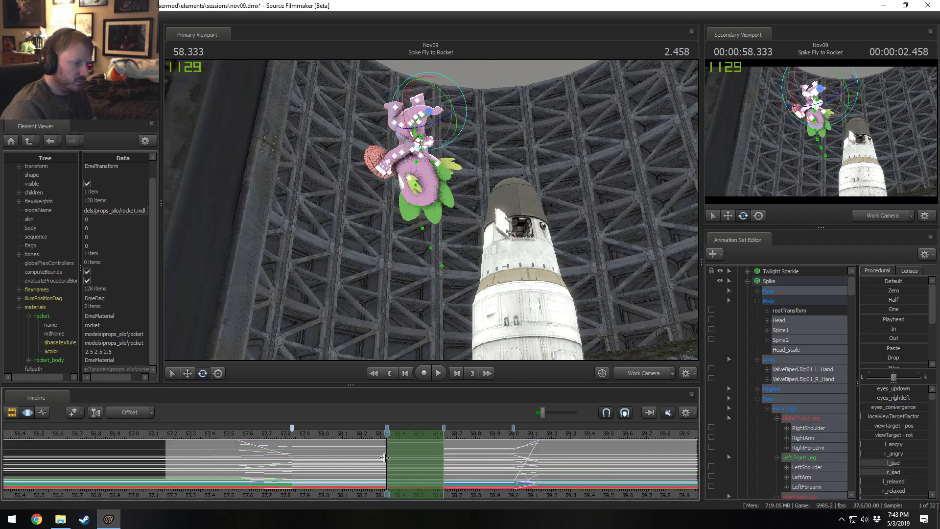
mouse_move(379, 456)
left_mouse_down()
mouse_move(368, 456)
mouse_move(368, 435)
mouse_move(351, 443)
mouse_move(372, 452)
left_mouse_up()
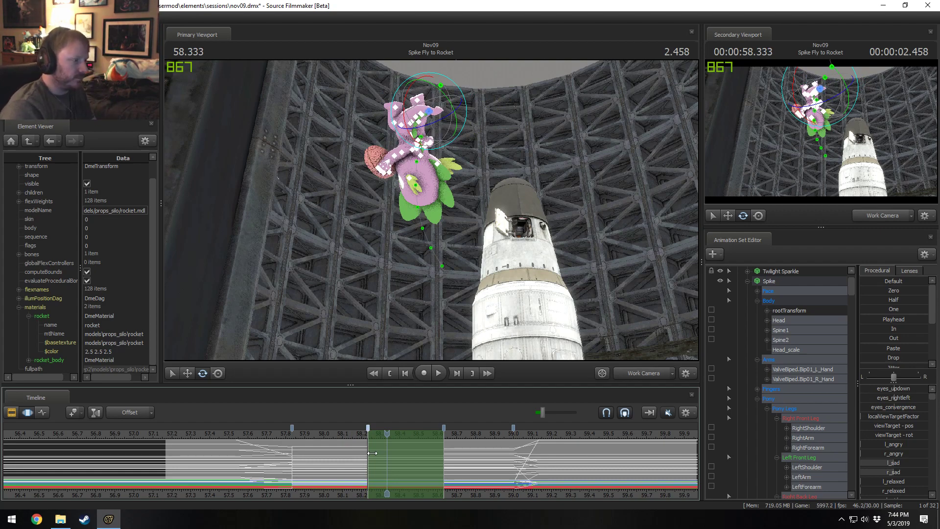
Play and scrub through Spike's flight between about 57.99 and 58.4 to examine the timing of the pose.
key("space")
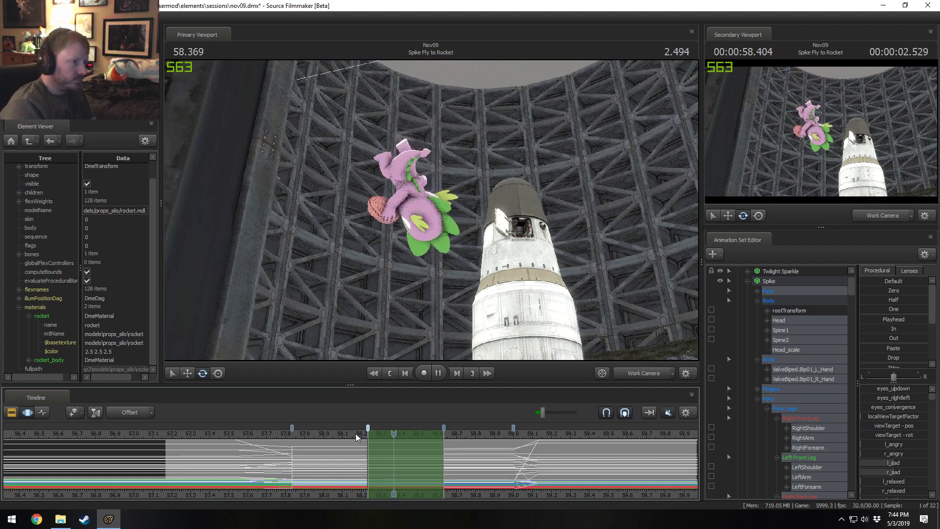
key("space")
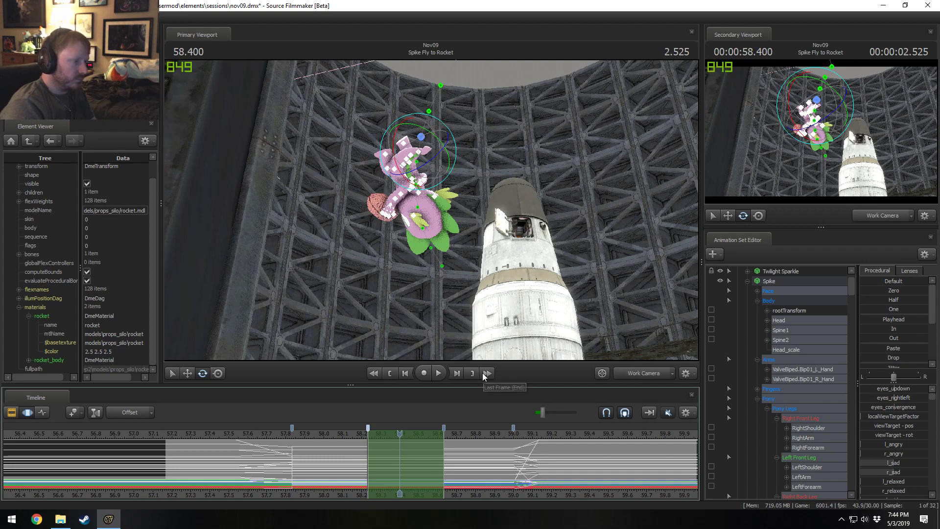
left_click_drag(392, 313, 418, 277)
left_click_drag(334, 448, 298, 433)
left_click_drag(365, 313, 394, 317)
key("space")
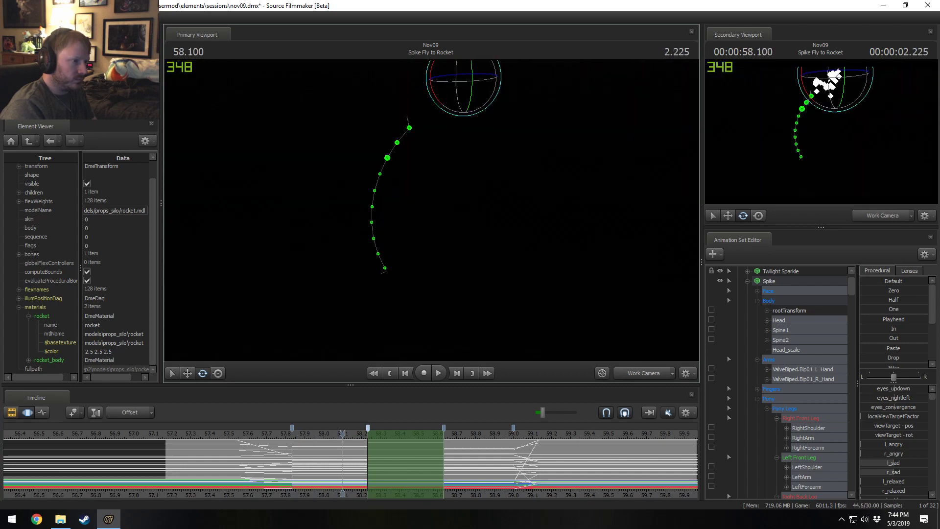
key("space")
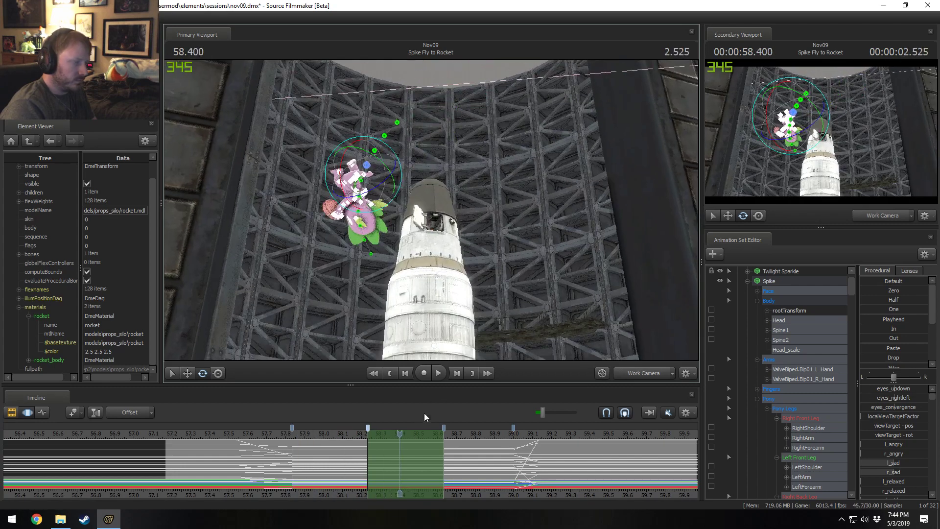
left_click_drag(426, 444, 371, 468)
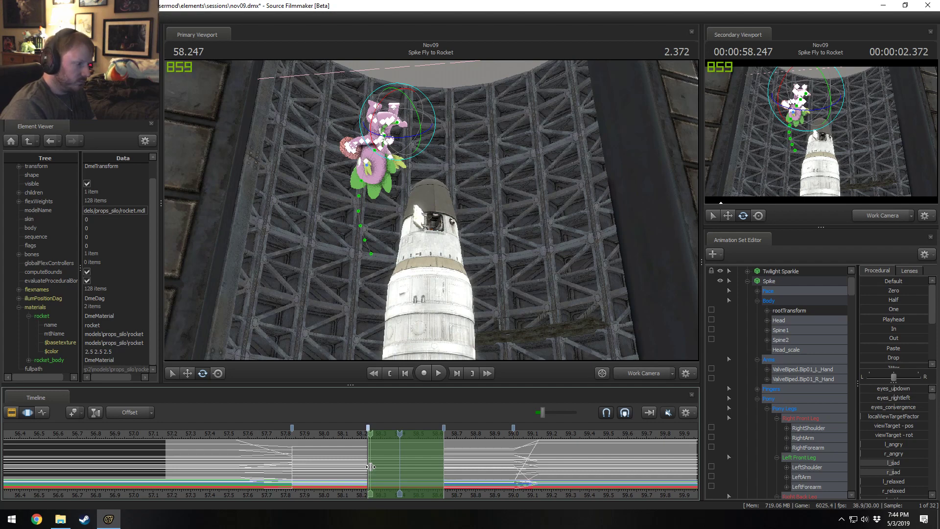
middle_click_drag(371, 466, 323, 472)
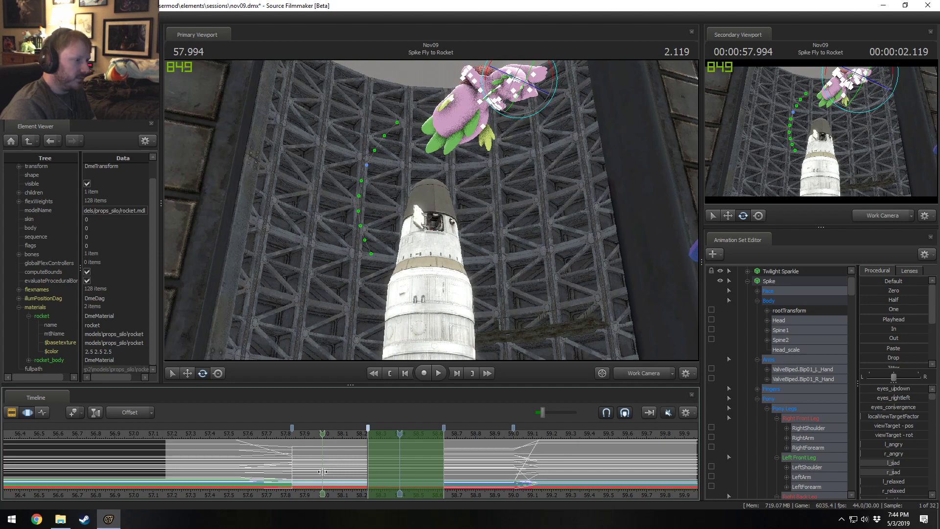
middle_click_drag(323, 472, 399, 471)
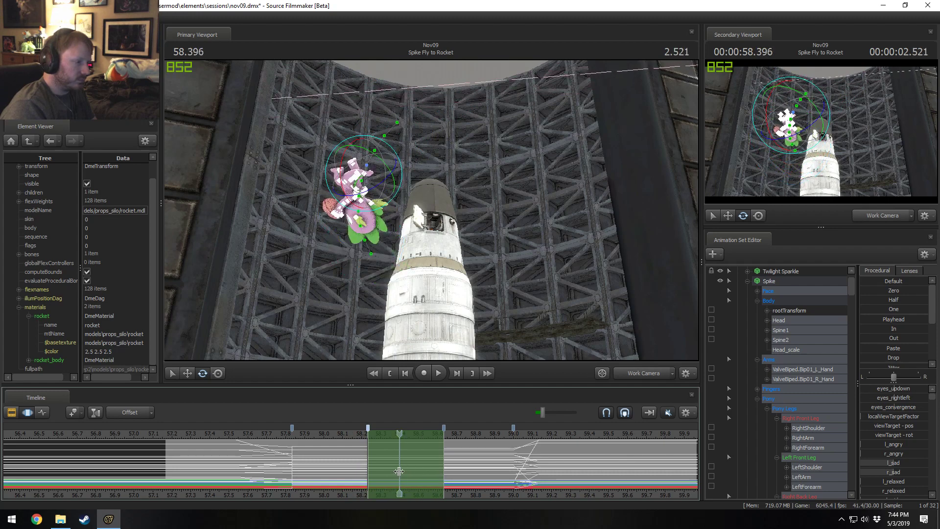
middle_click_drag(399, 471, 353, 456)
Extend the time selection back to start at about 58.1 and move the pose's start marker there.
left_click_drag(369, 459, 349, 462)
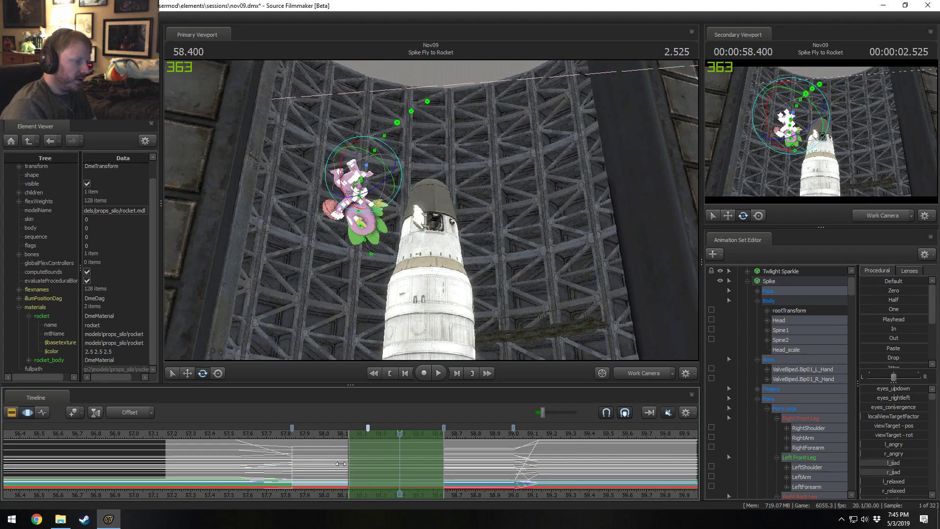
middle_click_drag(345, 463, 347, 461)
left_click_drag(368, 428, 347, 433)
mouse_move(346, 453)
middle_mouse_down()
mouse_move(318, 454)
mouse_move(356, 455)
middle_mouse_up()
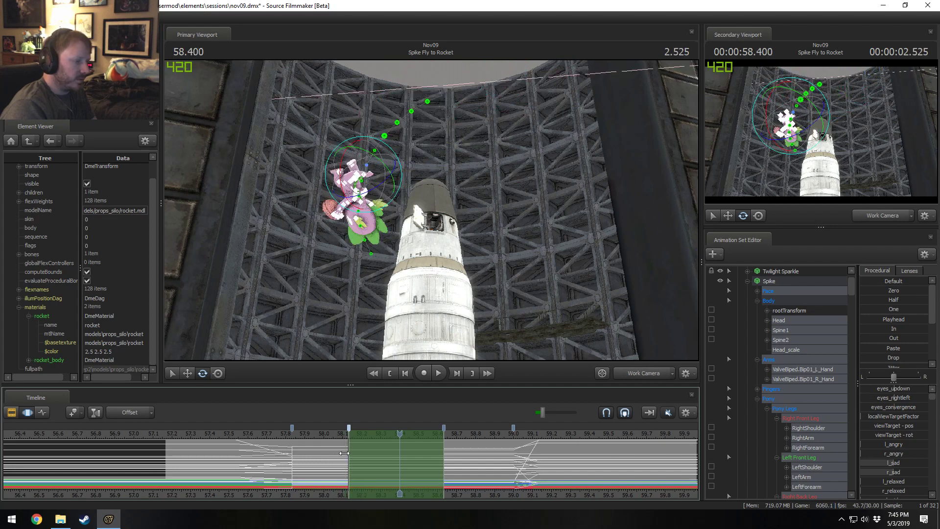
left_click_drag(345, 453, 342, 428)
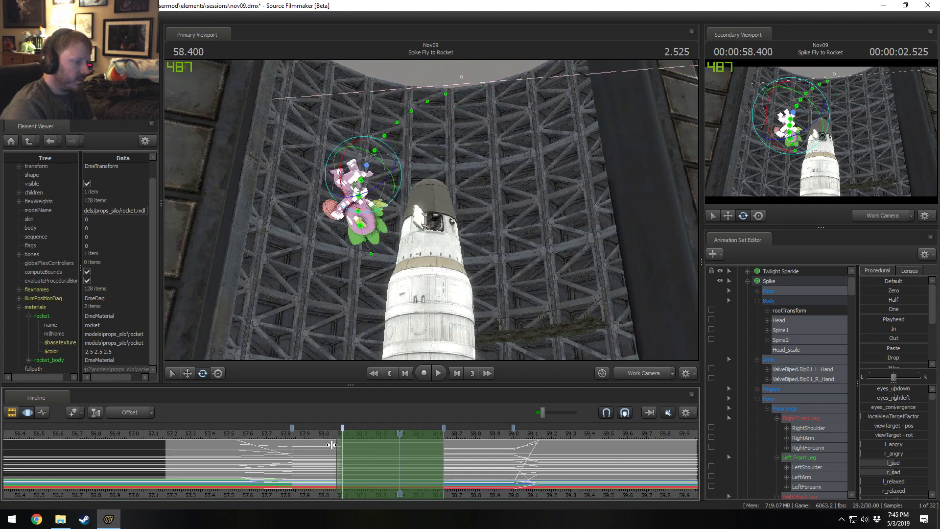
middle_click_drag(323, 458, 350, 462)
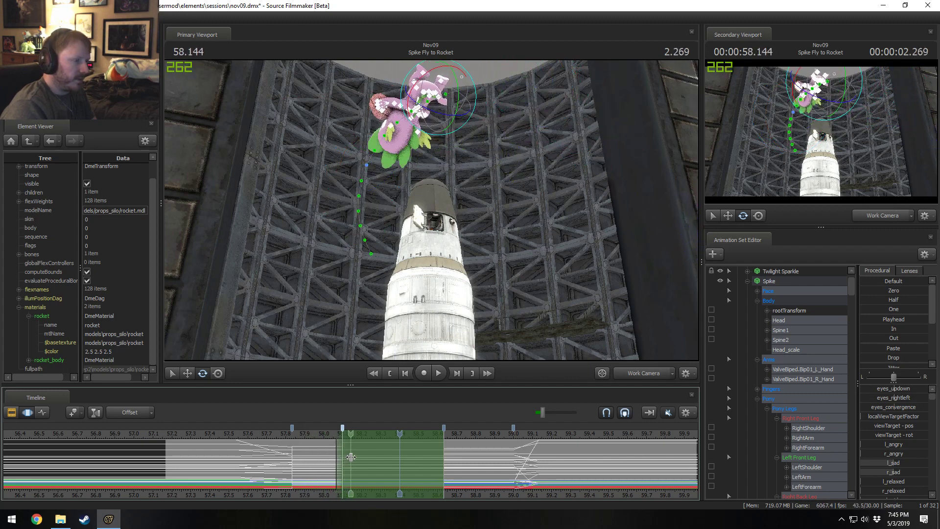
Apply the Out preset to all of Spike's controls over the time selection from about 58.43 to 58.63.
left_click_drag(327, 437, 375, 442)
middle_click_drag(389, 457, 444, 451)
left_click_drag(444, 451, 406, 451, "shift")
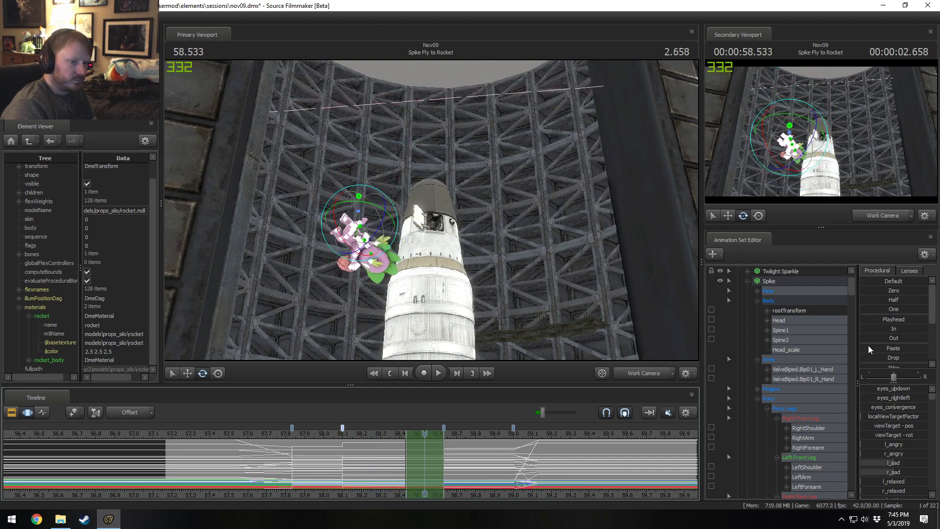
scroll(886, 316, "down", 1)
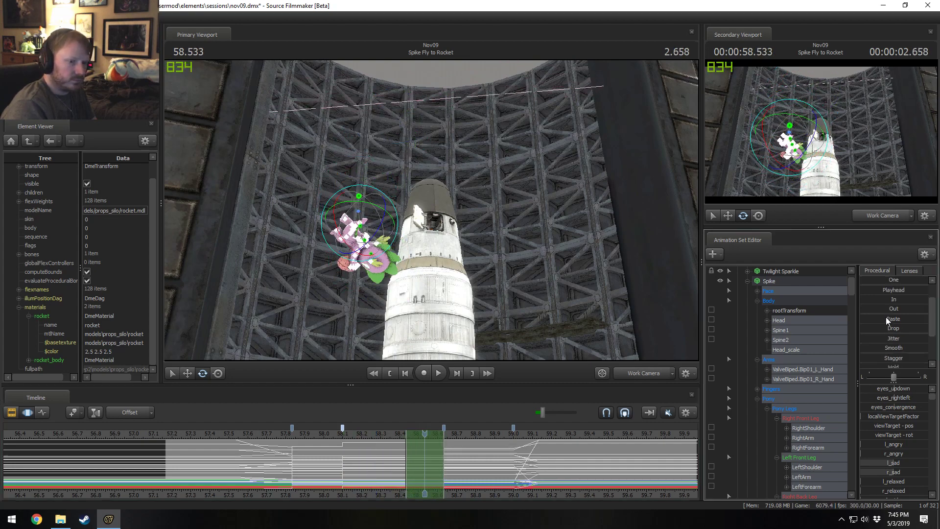
left_click(886, 308)
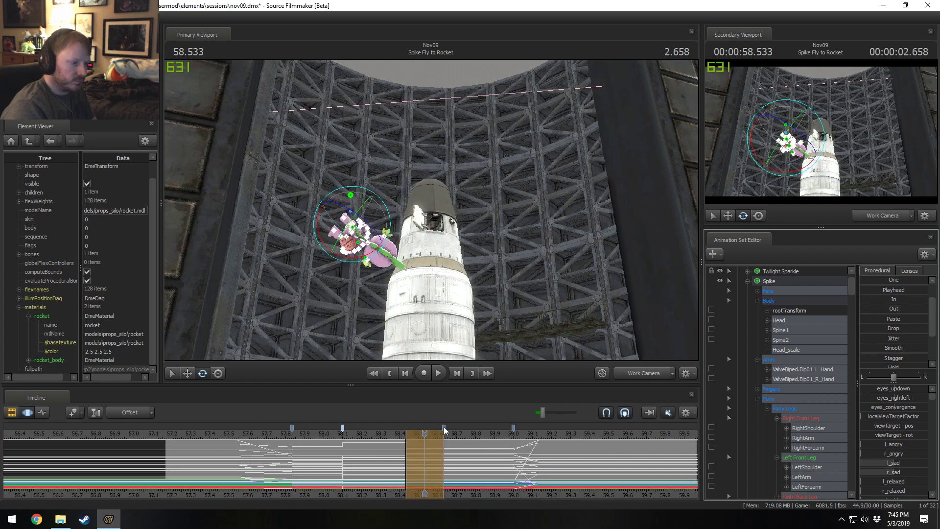
Move the pose's end marker to about 58.43 and select the time range from about 58.1 to 58.43.
left_click_drag(443, 428, 404, 436)
left_click(374, 451)
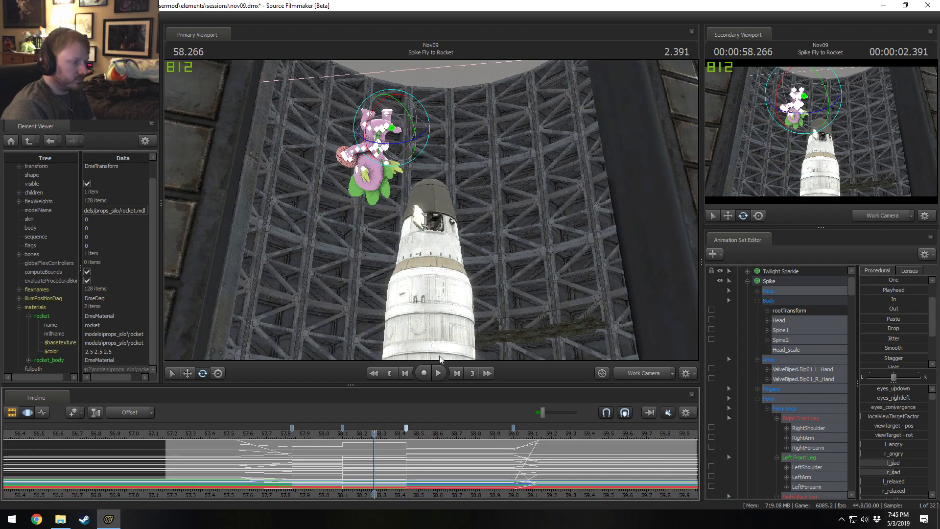
left_click_drag(342, 455, 406, 455)
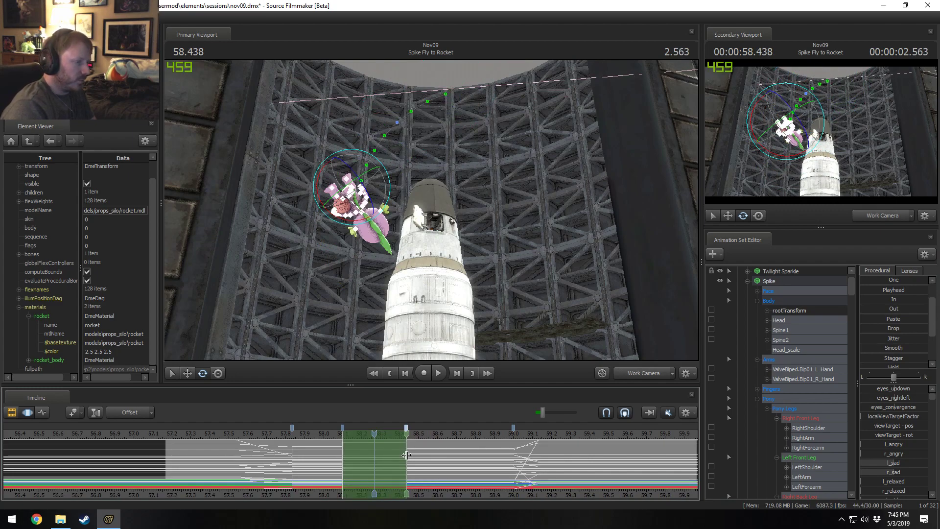
Check Spike's position near 58.09 and switch the primary viewport to Main Camera.
left_click_drag(420, 234, 420, 234)
key("w")
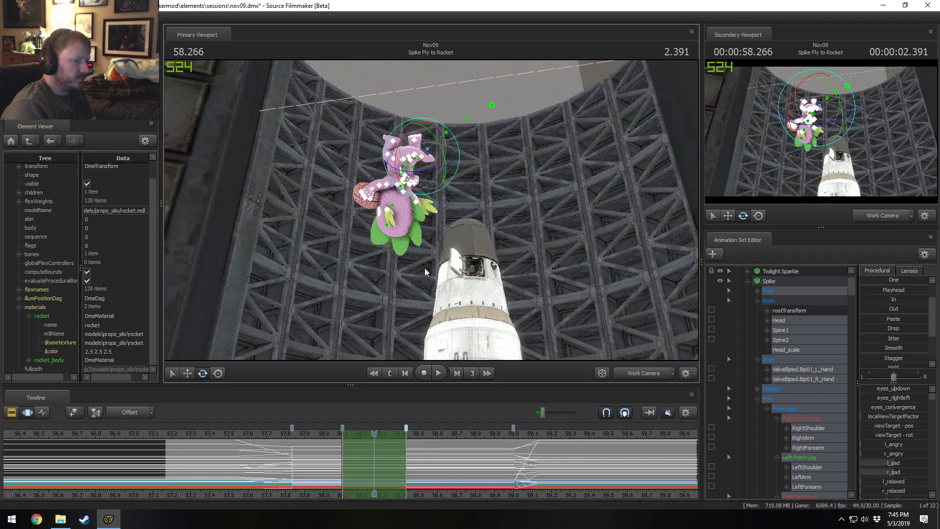
left_click_drag(425, 268, 431, 210, "alt")
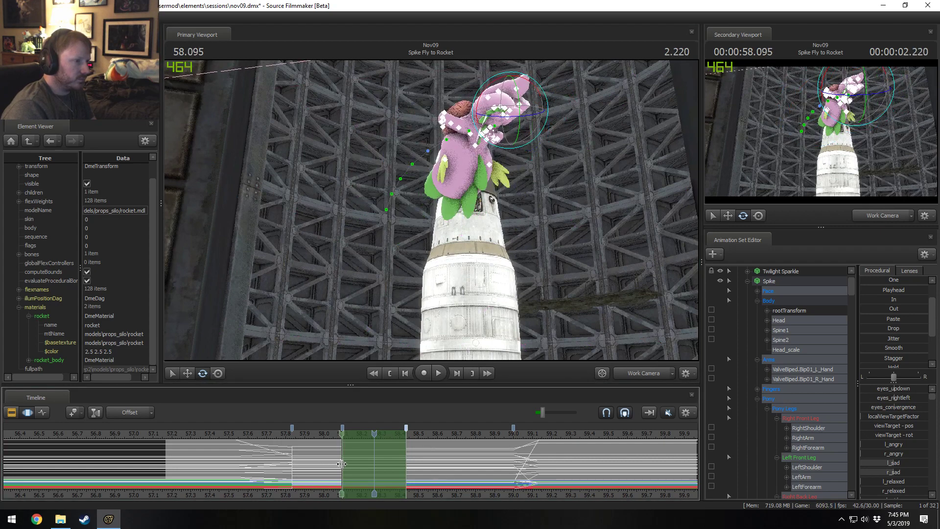
mouse_move(342, 463)
left_mouse_down()
mouse_move(351, 466)
mouse_move(340, 465)
left_mouse_up()
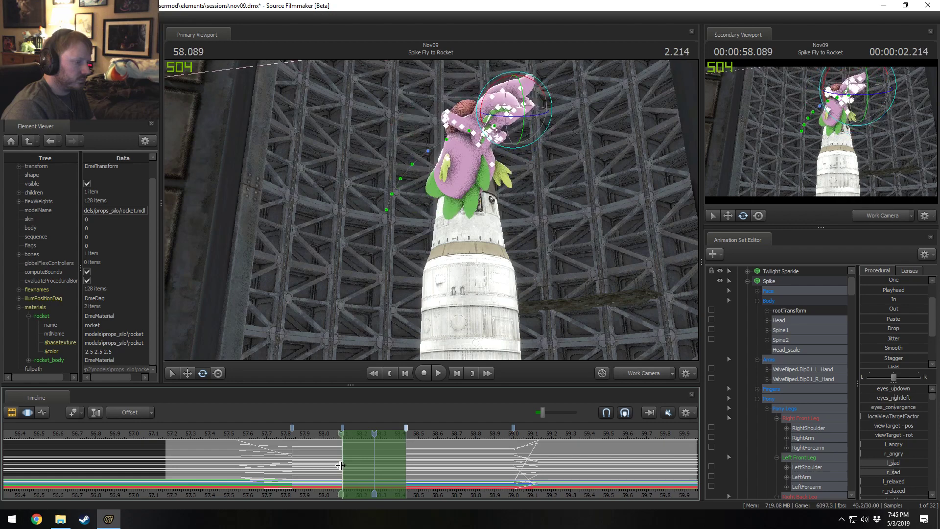
left_click(636, 372)
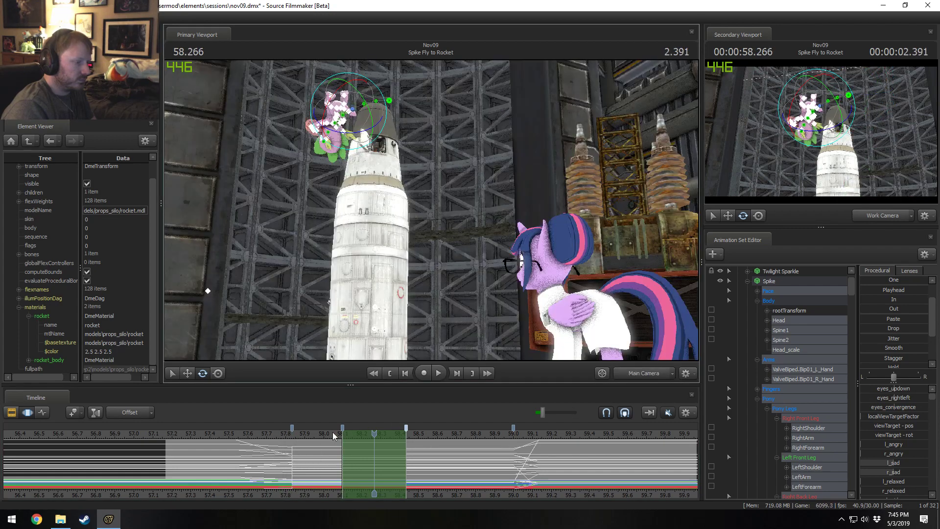
Play back Spike's flight to the rocket several times, starting from around 57.7, to check its timing.
left_click(336, 433)
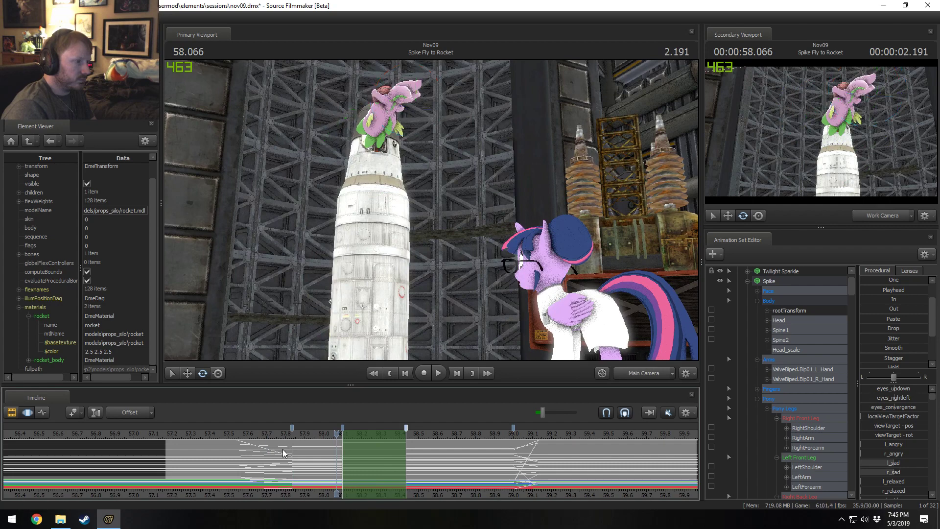
key("space")
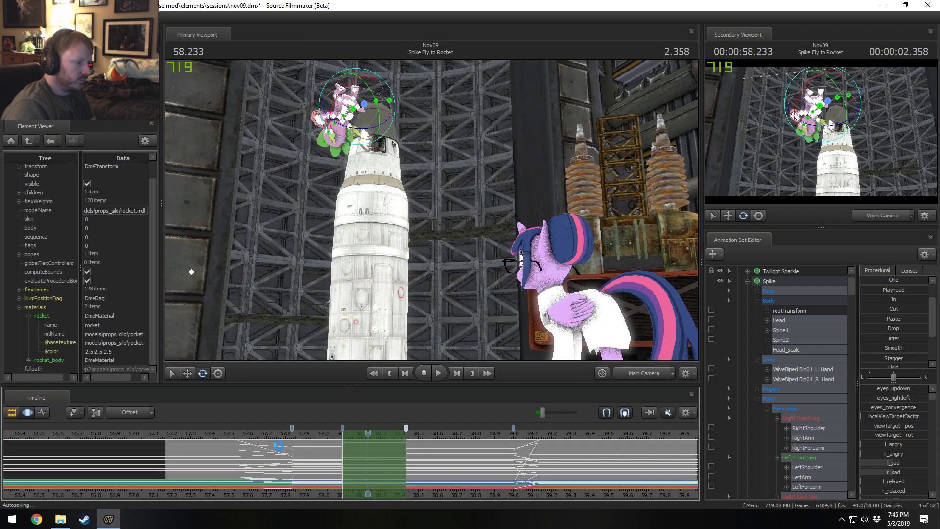
left_click(260, 434)
key("space")
key("space")
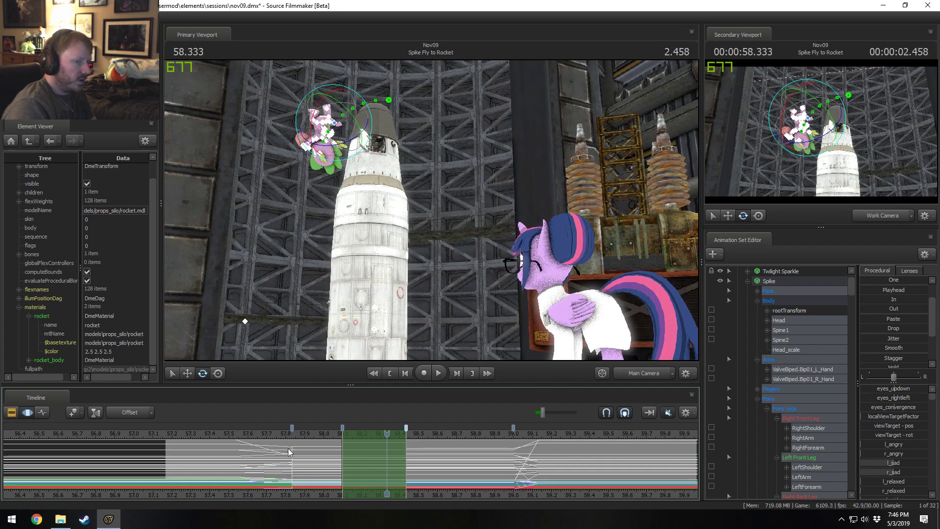
left_click(278, 434)
key("space")
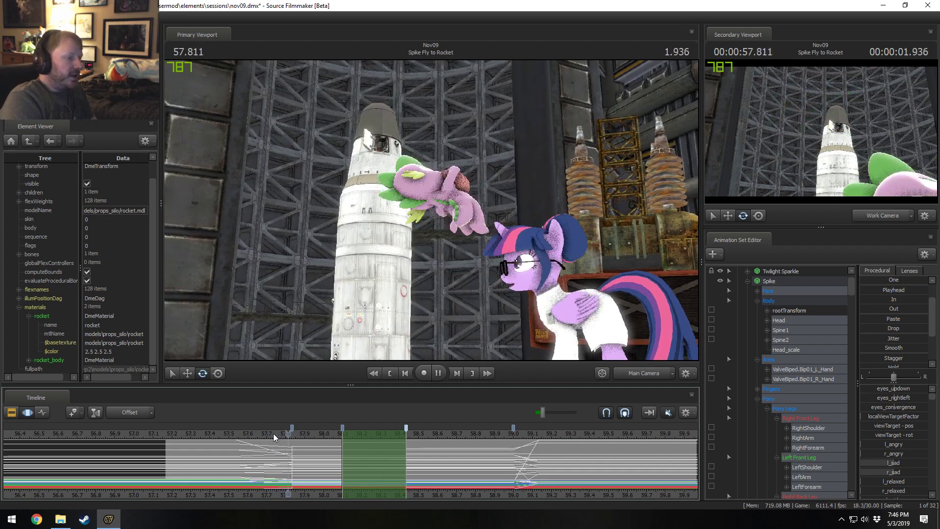
key("space")
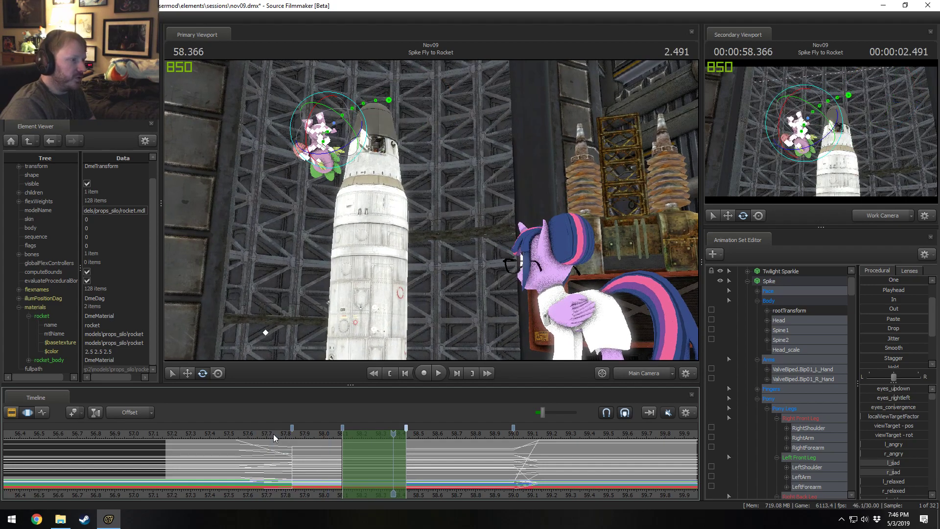
left_click(276, 433)
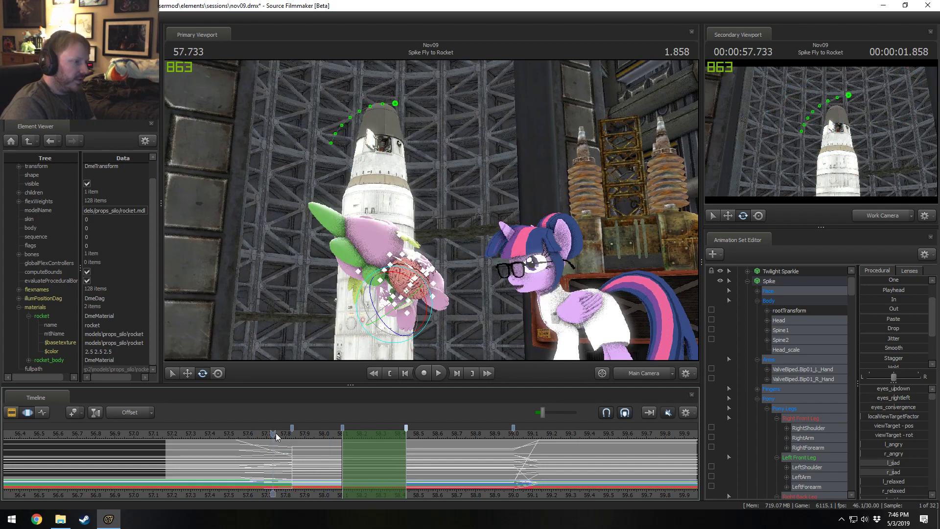
key("space")
key("space")
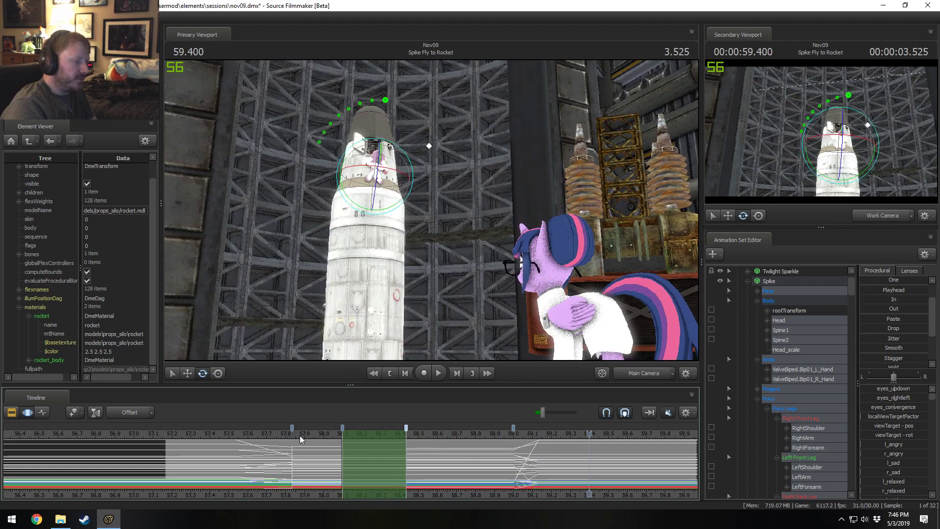
Move the playhead to about 57.77 and select all of Spike's controls.
left_click(279, 434)
left_click(788, 310)
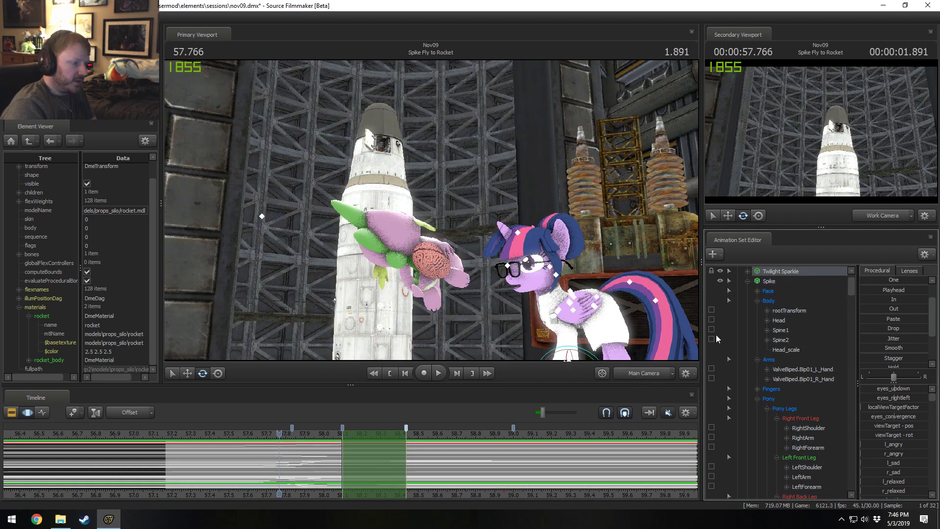
left_click(783, 281)
Try stretching Spike's motion from about 58.0 so that the selected range ends at about 58.73.
left_click_drag(279, 460, 463, 468)
key("Right")
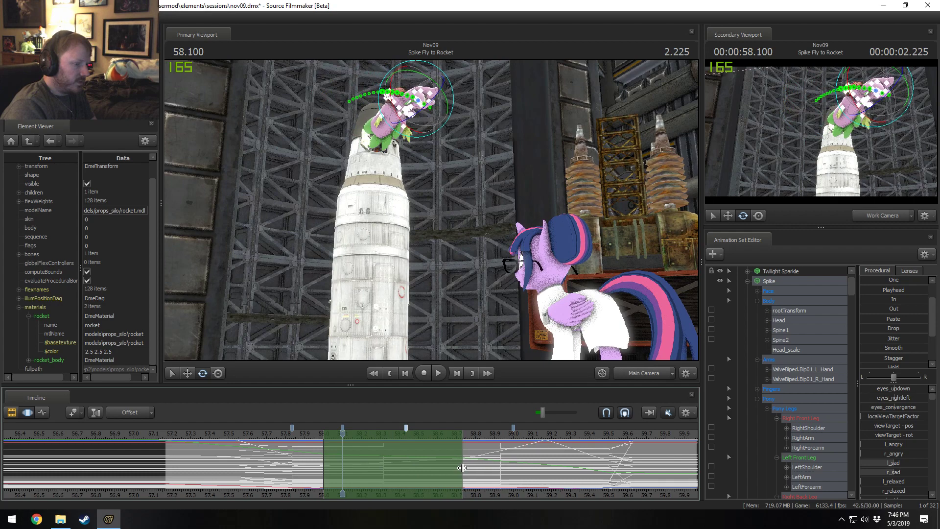
left_click(278, 434)
key("space")
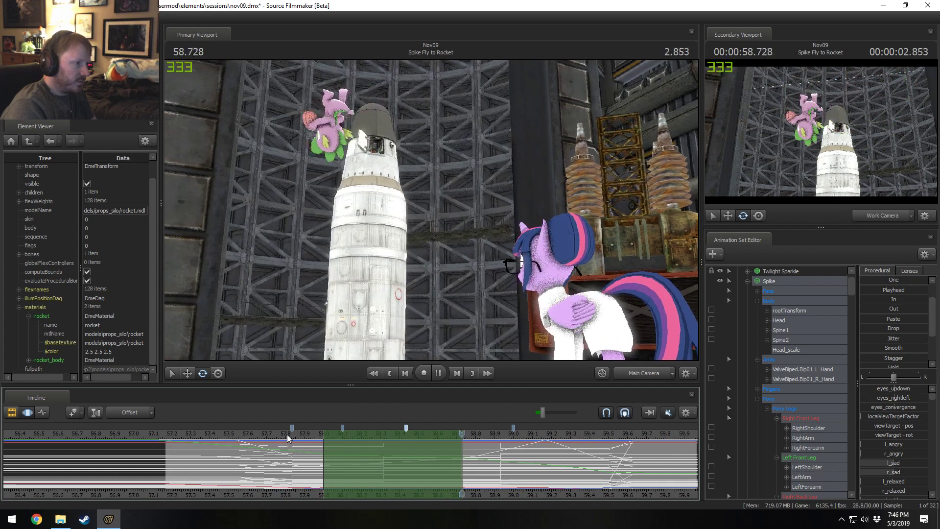
key("ctrl+z")
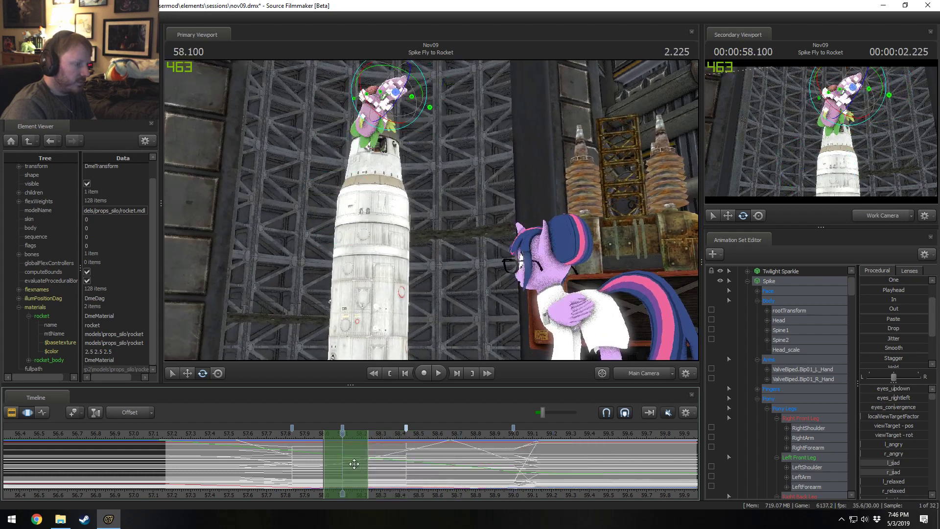
Stretch Spike's motion in the time range starting at about 58.03 to end at about 58.4 and play it back.
left_click_drag(329, 461, 399, 447, "shift")
key("Right")
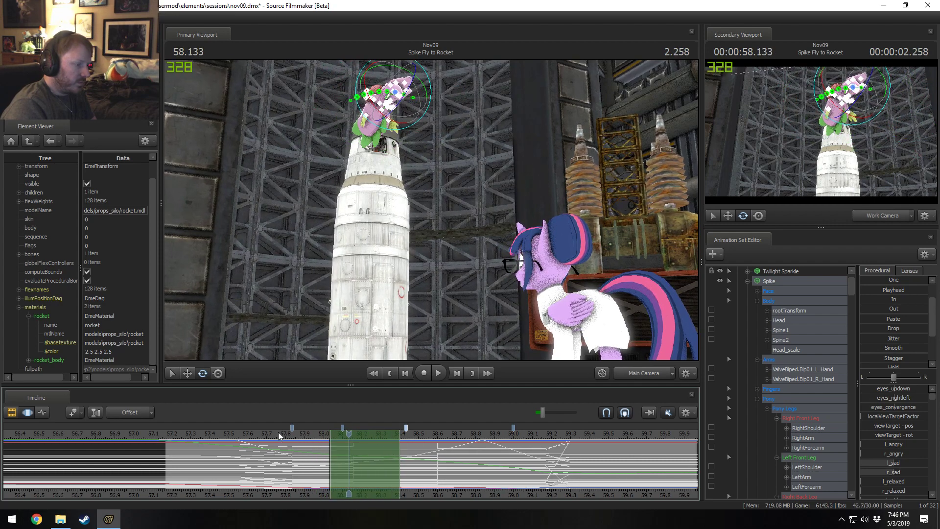
left_click(278, 433)
key("space")
key("space")
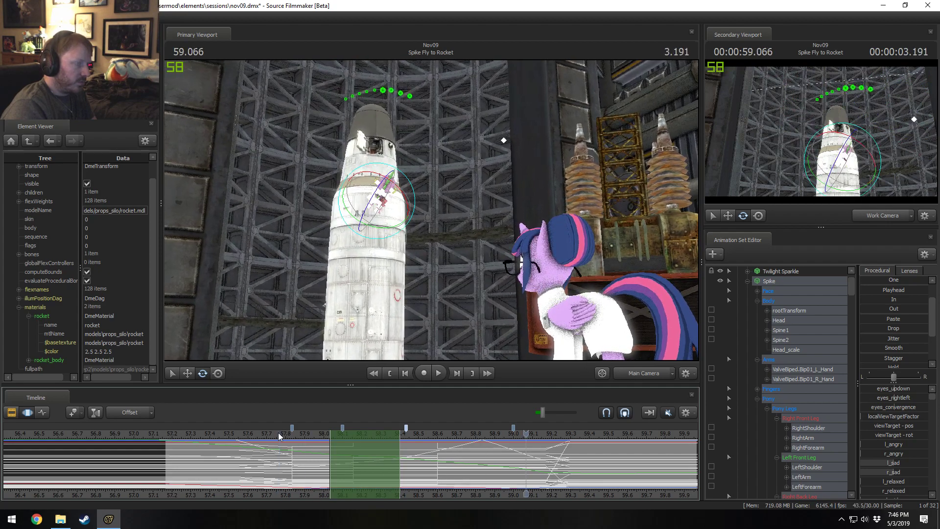
Try compressing Spike's following motion into the range from about 58.4 to 58.73, and undo the retiming.
key("shift")
left_click_drag(399, 476, 464, 461)
left_click(275, 437)
key("space")
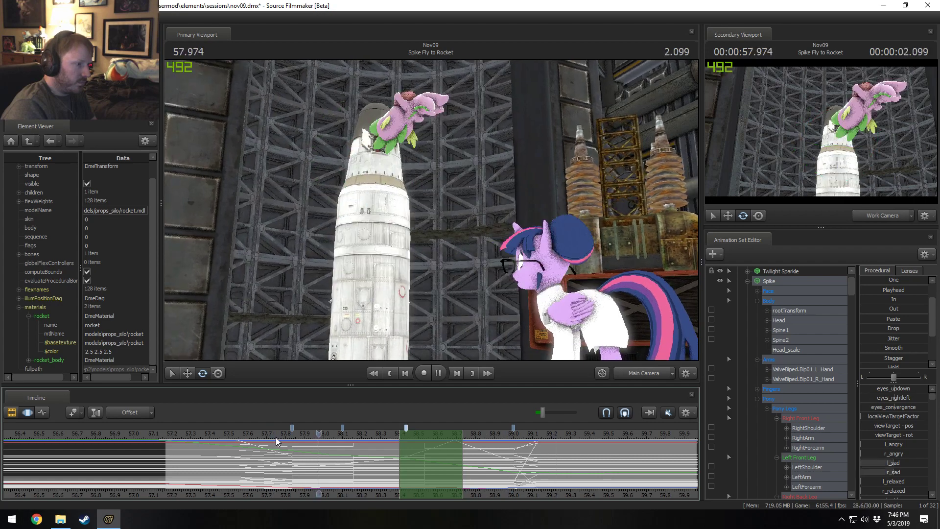
key("space")
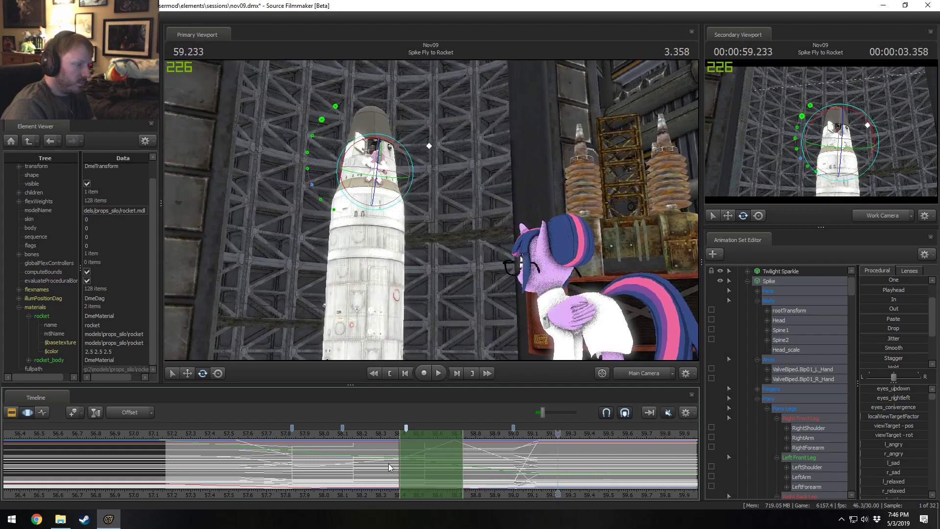
key("ctrl+z")
key("ctrl+z")
key("ctrl+z")
key("ctrl+z")
key("ctrl+z")
key("ctrl+z")
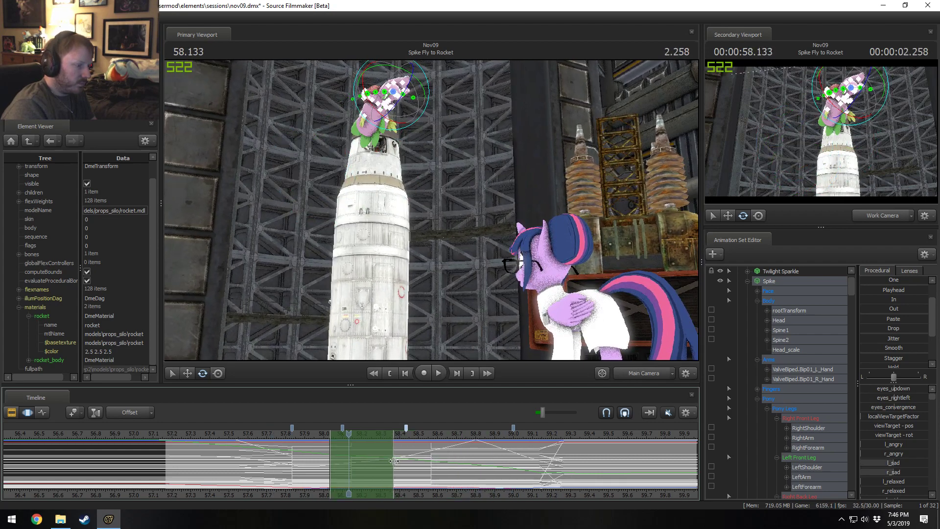
Retime Spike's motion so the section starting at about 58.53 ends at about 59.03, and play back the flight.
left_click_drag(367, 453, 559, 454)
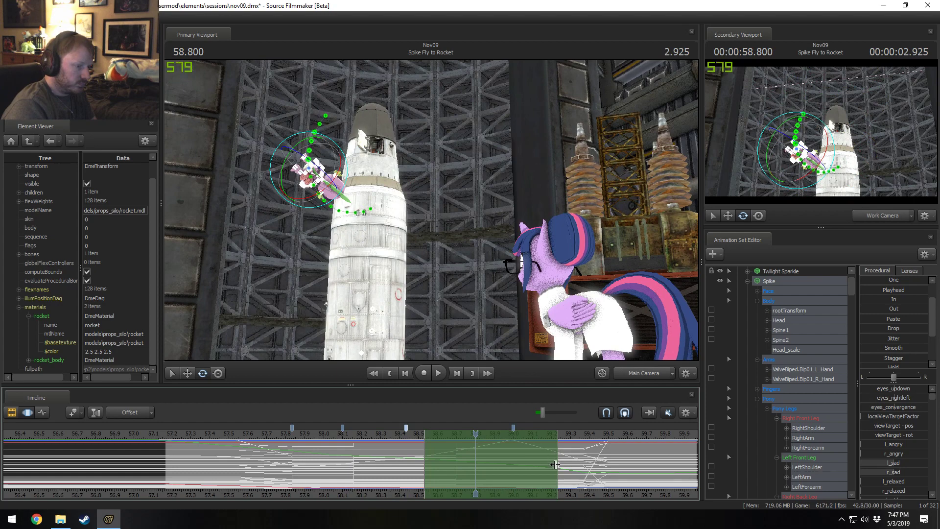
key("ctrl+z")
left_click_drag(562, 470, 435, 461)
key("space")
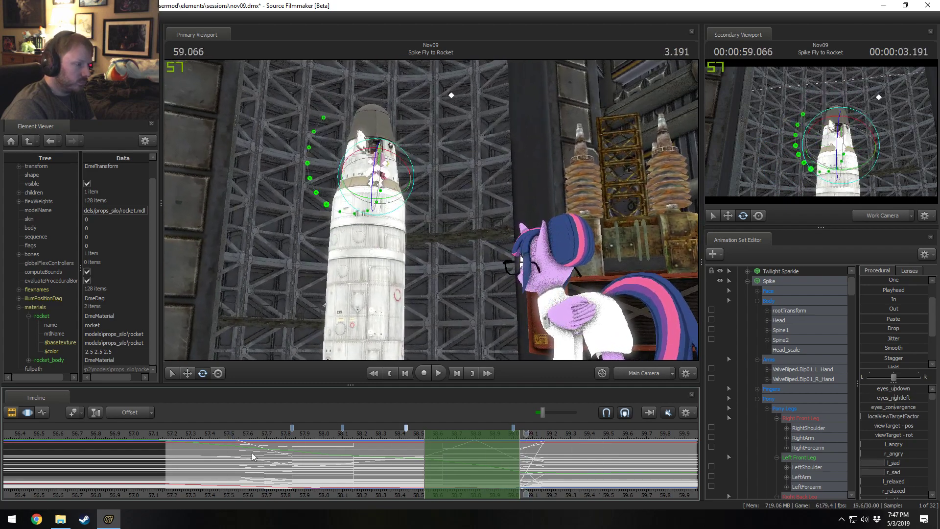
middle_click_drag(252, 456, 382, 466)
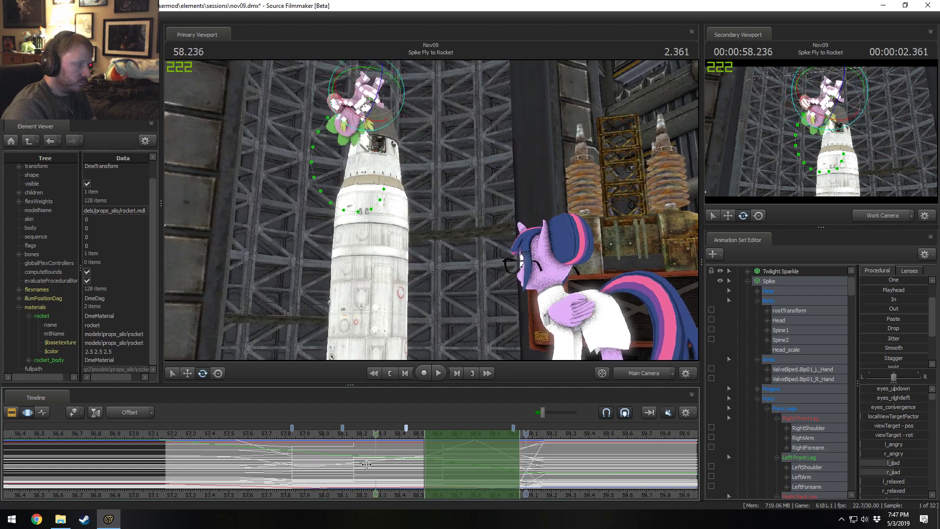
left_click(247, 441)
key("space")
key("space")
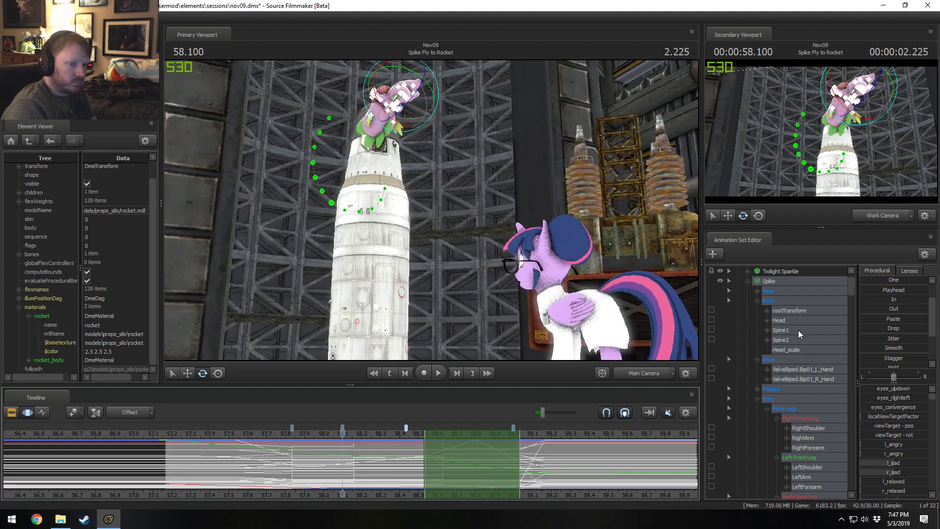
Apply the Round preset to Spike's rootTransform near 58.03 and over the time selection from about 58.43 to 58.63.
left_click(793, 312)
scroll(363, 449, "up", 1)
mouse_move(363, 450)
middle_mouse_down()
mouse_move(301, 460)
mouse_move(348, 469)
mouse_move(327, 470)
middle_mouse_up()
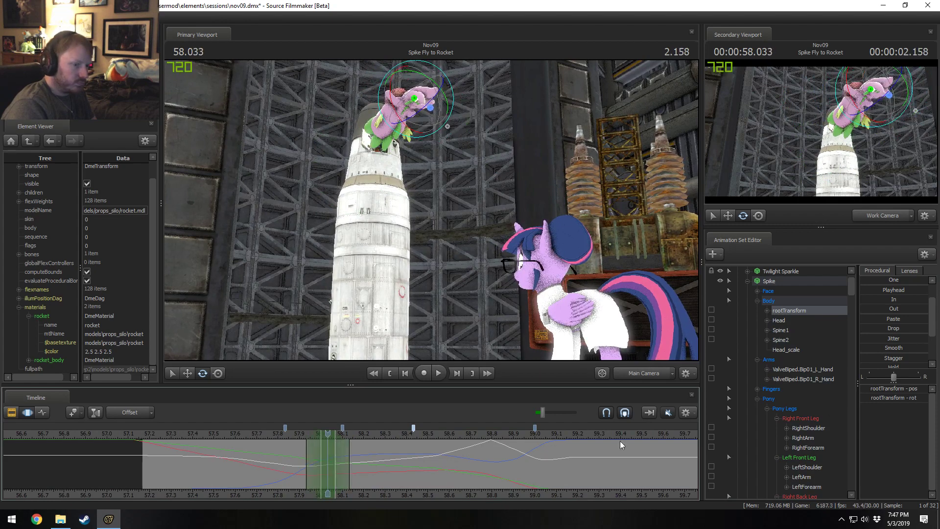
scroll(886, 367, "down", 3)
left_click(886, 363)
left_click_drag(338, 469, 367, 469)
left_click_drag(427, 470, 458, 469, "shift")
left_click(888, 362)
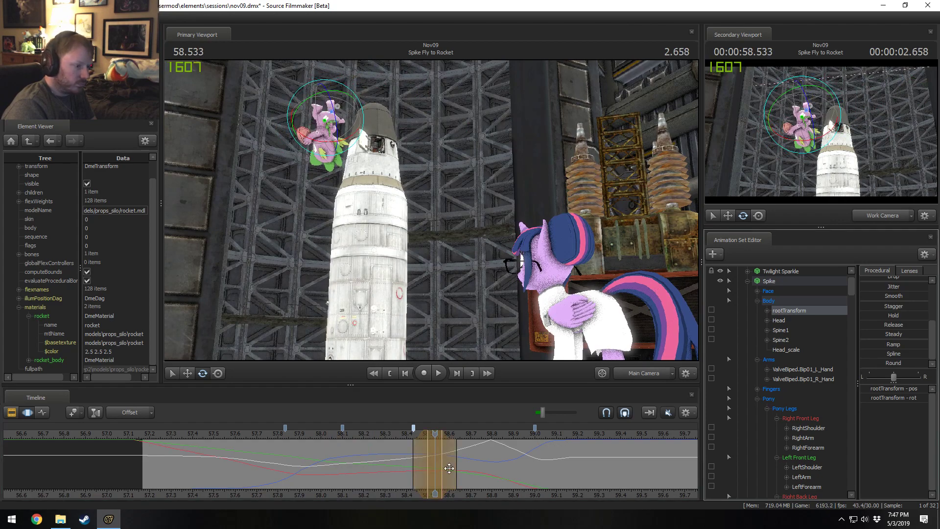
Play back the flight from about 57.47 to review the smoothed path of Spike's rootTransform.
key("space")
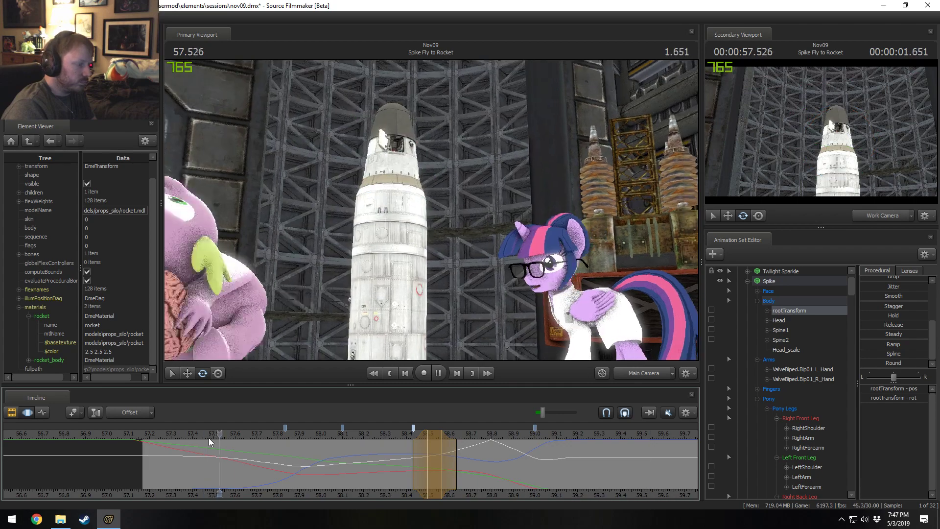
key("space")
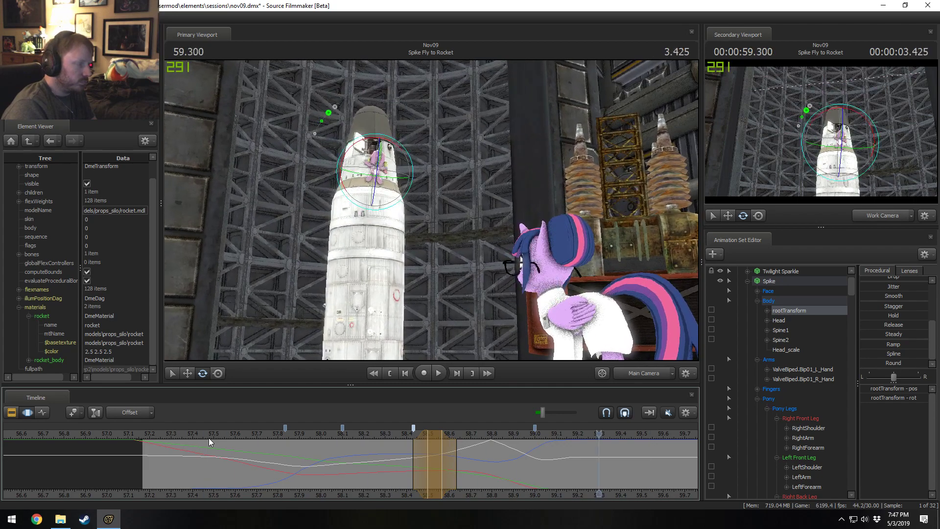
left_click(209, 437)
key("space")
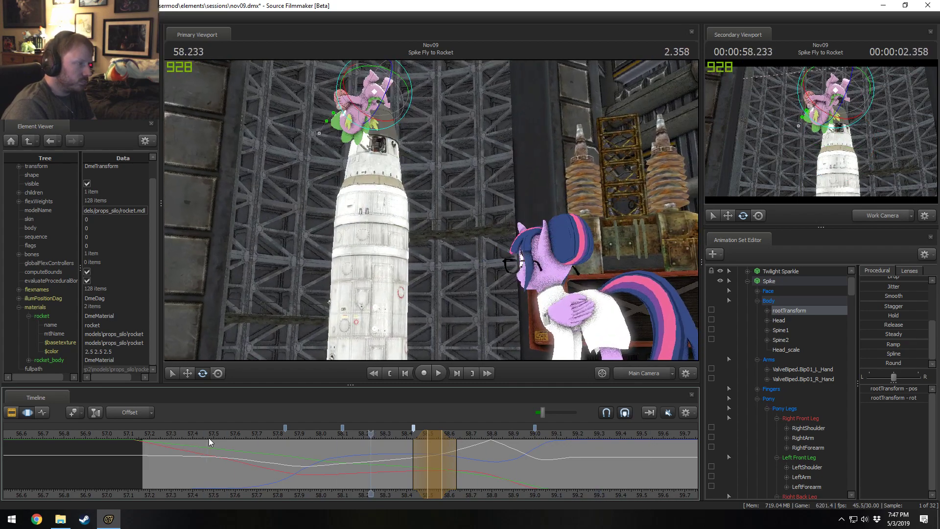
key("space")
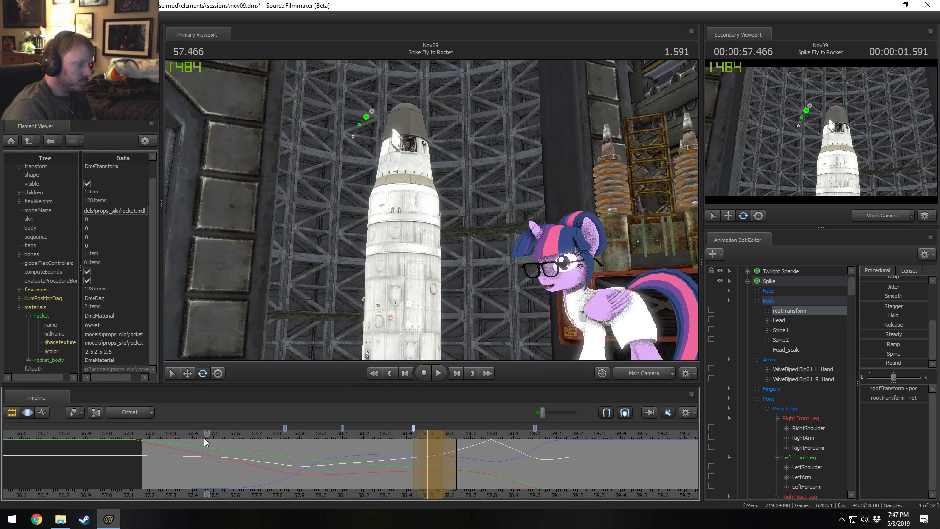
On all of Spike's controls except rootTransform, apply the Out preset from about 58.1 to 58.17 and In from about 58.6 to 58.63.
left_click(241, 433)
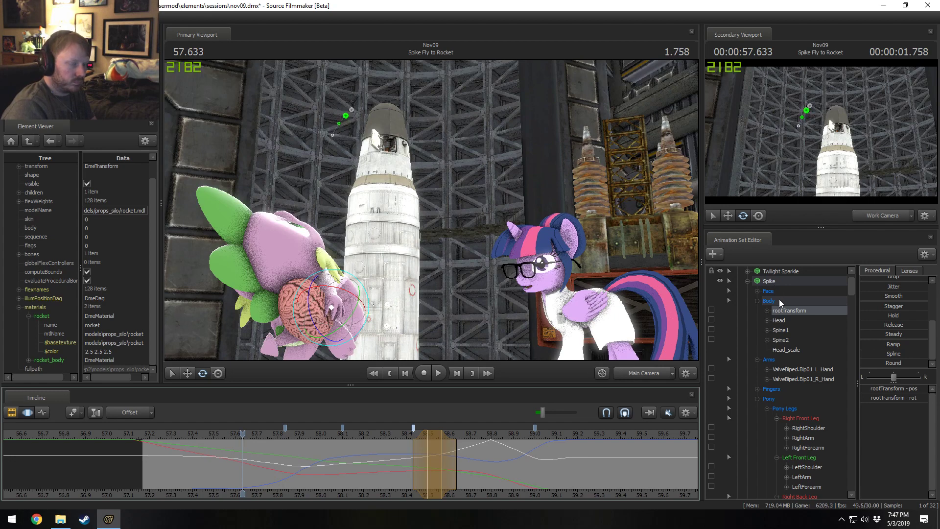
left_click_drag(242, 474, 314, 480)
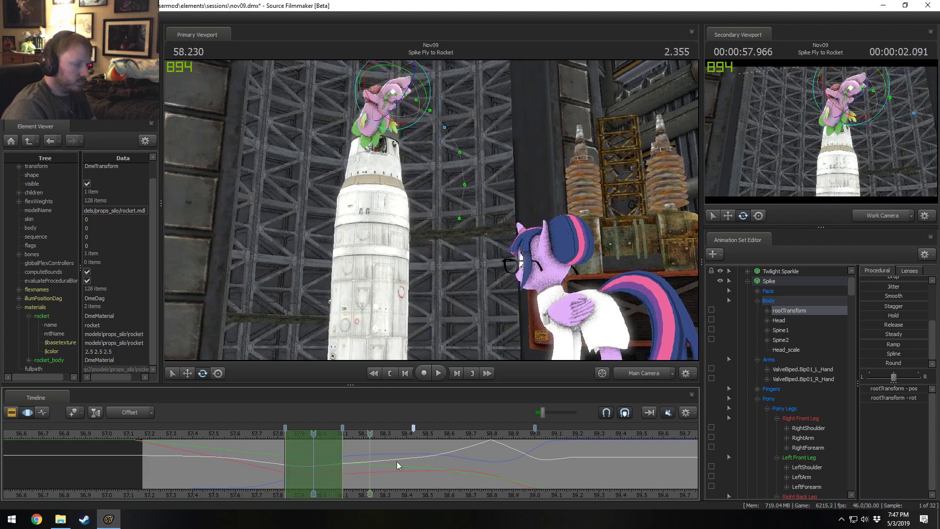
left_click(777, 283)
scroll(352, 448, "up", 2)
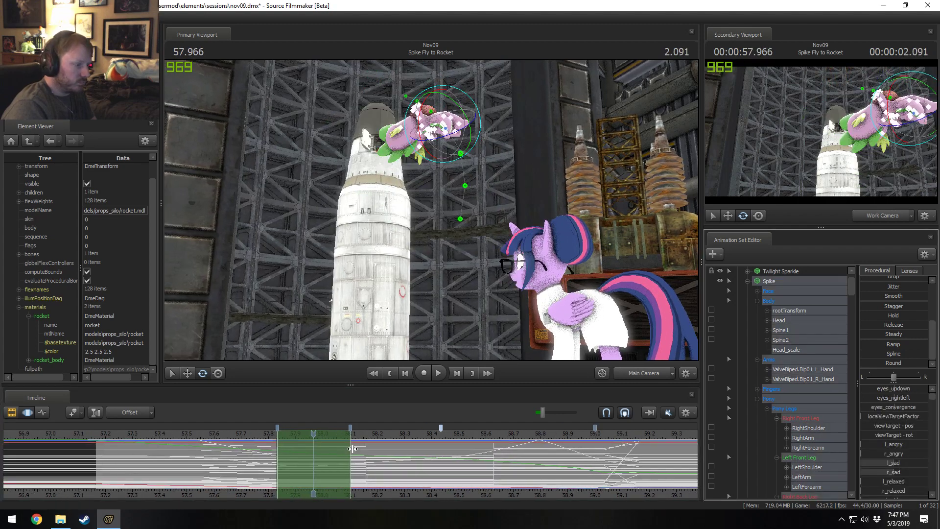
left_click_drag(367, 450, 351, 450)
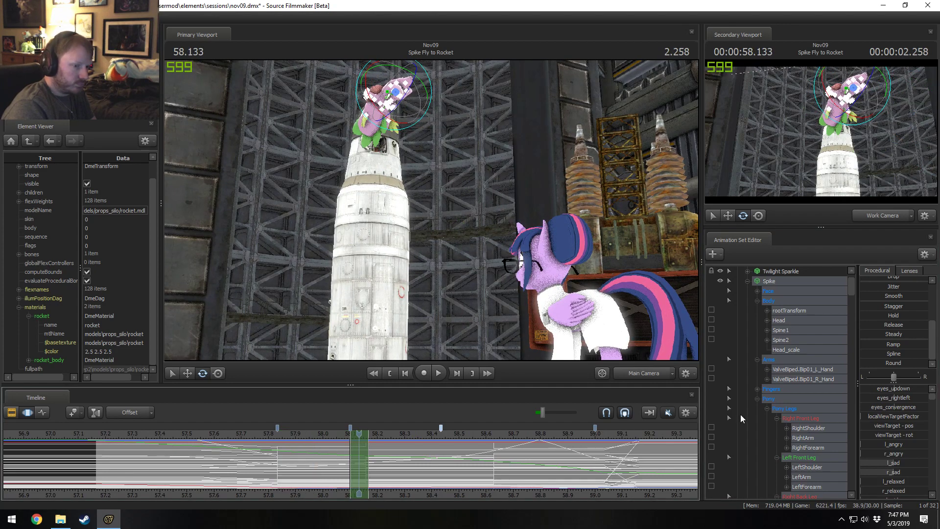
left_click(803, 310, "ctrl")
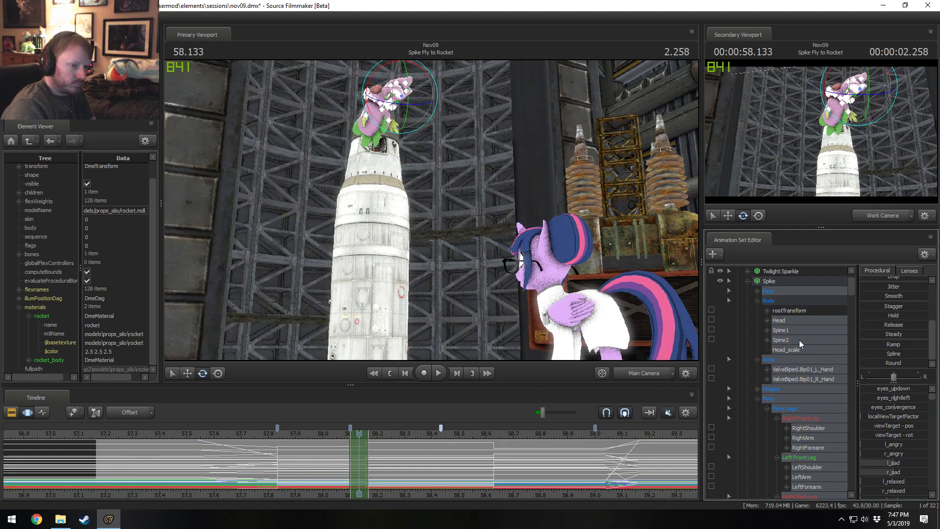
scroll(894, 316, "up", 3)
left_click(891, 337)
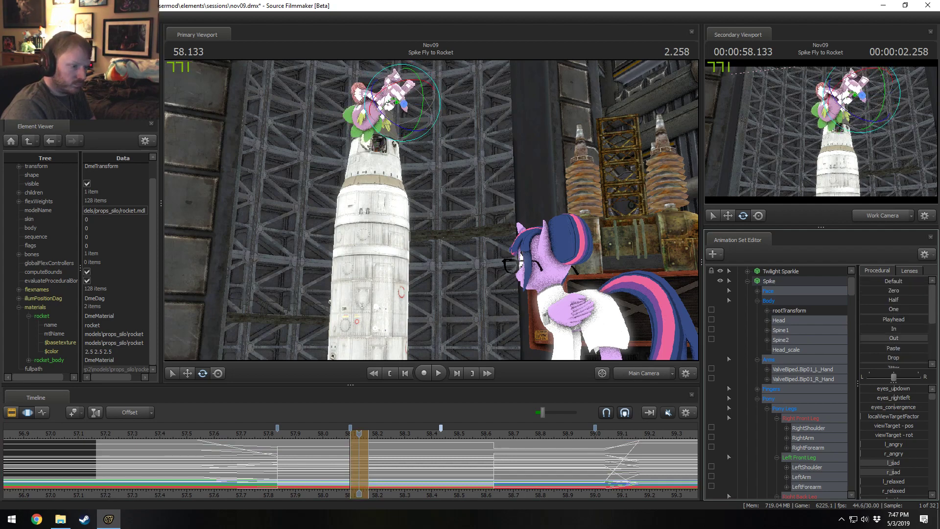
left_click_drag(497, 460, 486, 459)
left_click(869, 329)
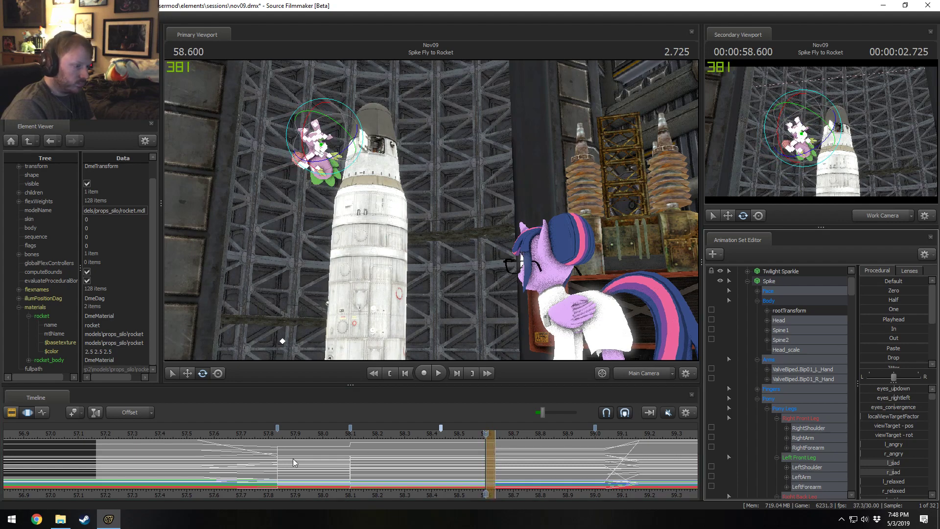
Set the time selection from about 58.03 to 58.1 and place the playhead inside it at 58.066.
left_click(332, 462)
key("Escape")
scroll(341, 458, "up", 6)
left_click_drag(399, 458, 397, 457, "shift")
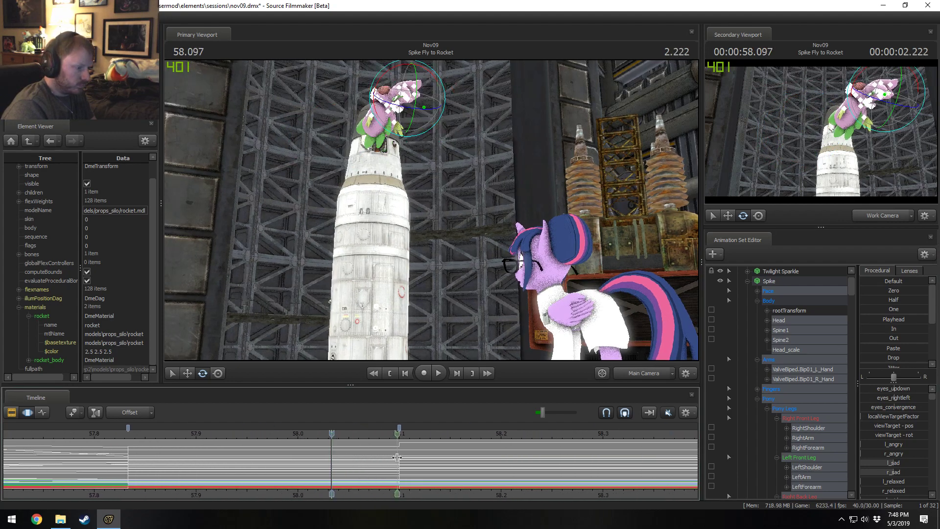
left_click(398, 457)
scroll(399, 460, "up", 8)
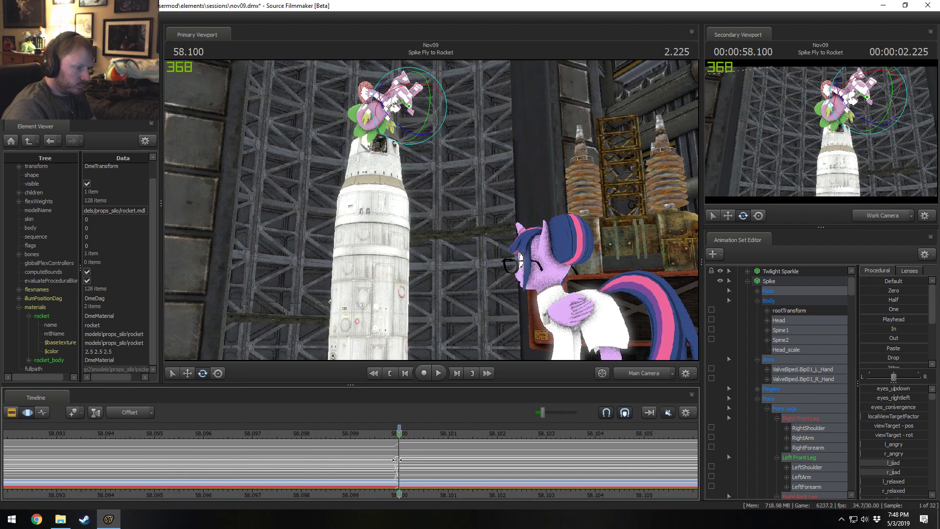
scroll(398, 461, "down", 4)
scroll(398, 461, "down", 12)
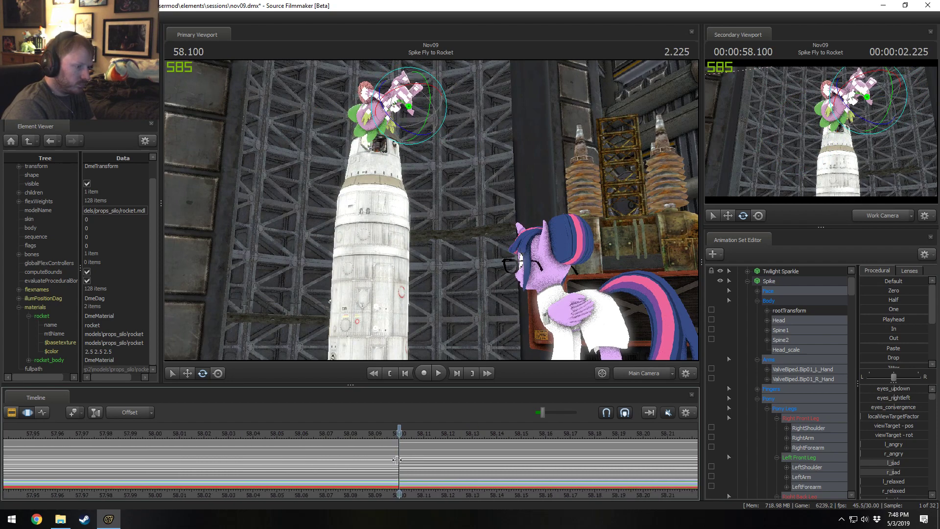
scroll(396, 459, "up", 2)
key("shift")
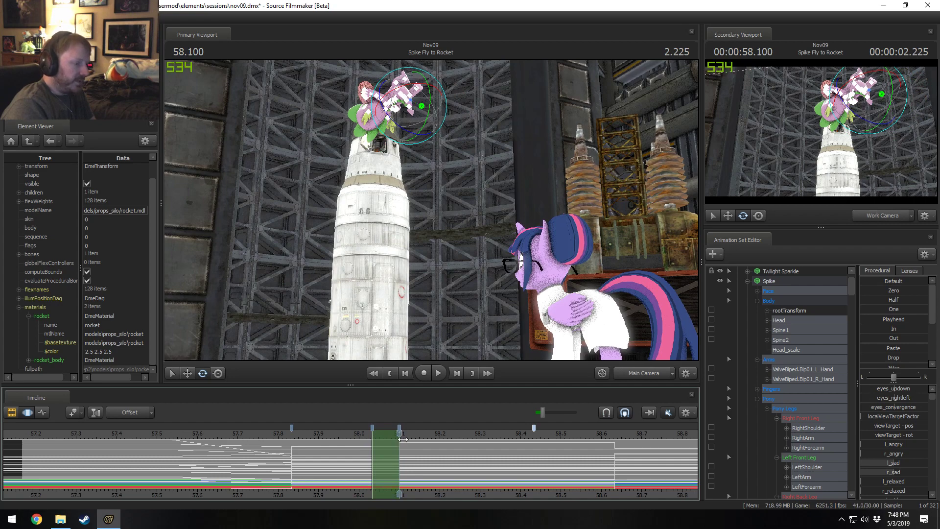
key("Left")
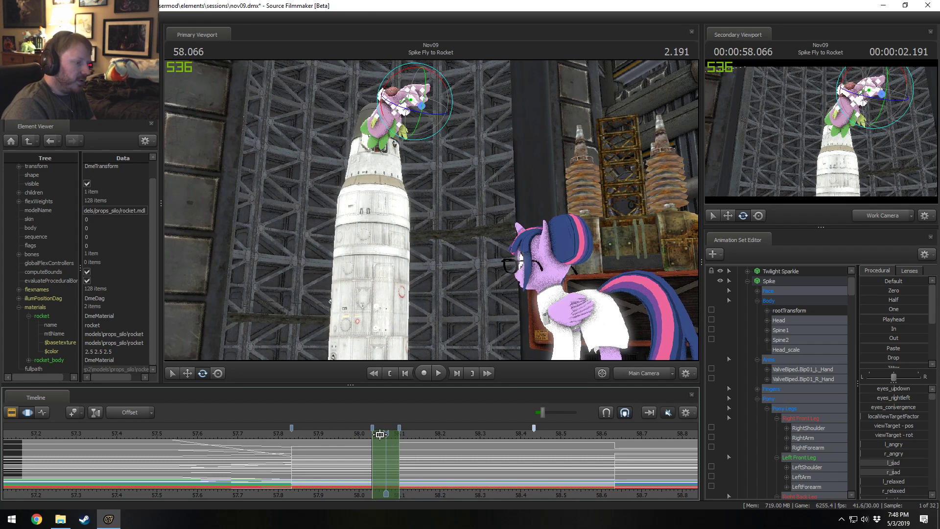
key("ctrl")
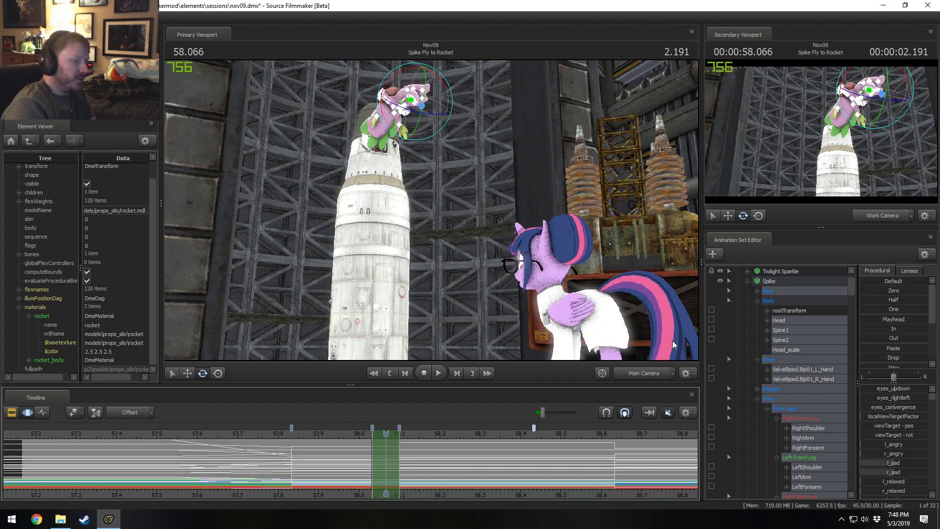
In the work camera, rotate Spike's spine and pelvis controls at 58.066 so his upper body stretches out toward horizontal.
left_click(659, 374, "ctrl")
left_click_drag(598, 304, 562, 196)
key("w")
key("s")
left_click_drag(431, 210, 433, 208)
key("ctrl")
left_click(412, 218)
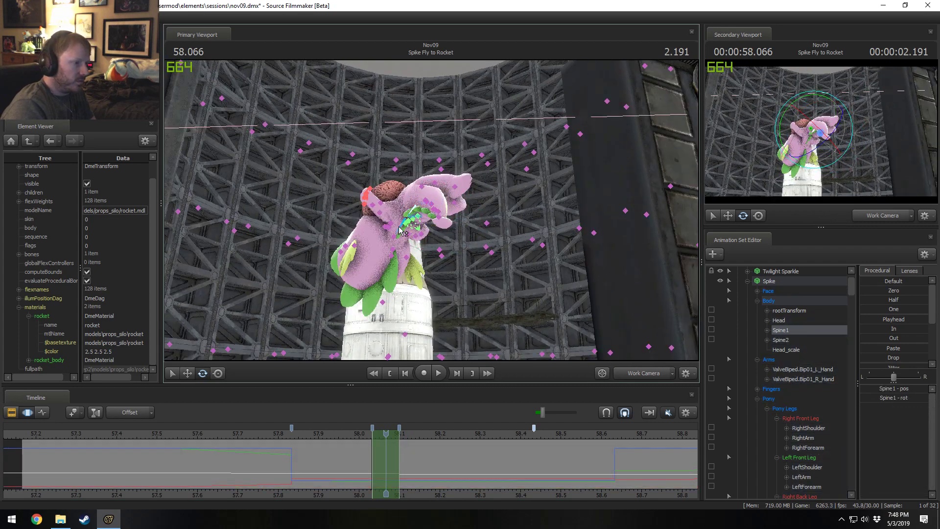
left_click(421, 210, "ctrl")
mouse_move(426, 212)
left_mouse_down()
mouse_move(418, 217)
mouse_move(423, 189)
mouse_move(423, 208)
left_mouse_up()
left_click(425, 201, "ctrl")
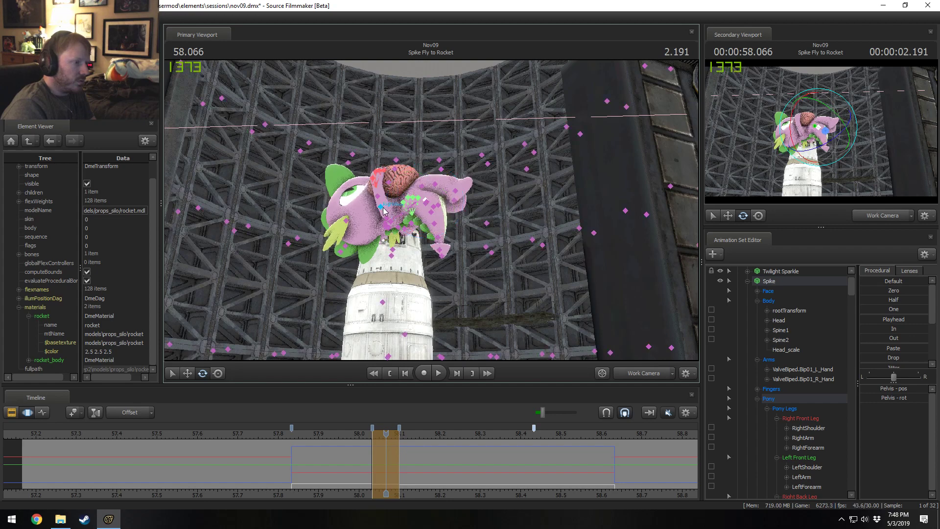
left_click(400, 220)
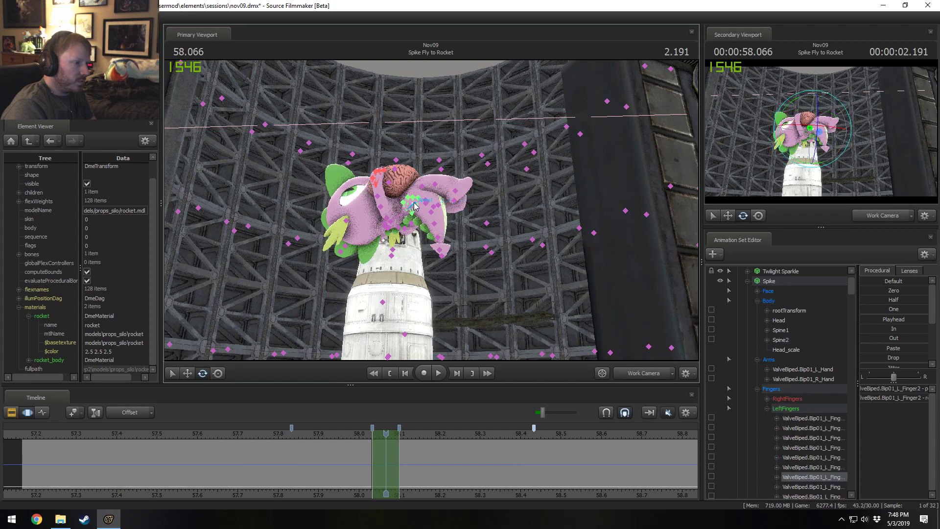
left_click(414, 204)
left_click_drag(430, 209, 387, 199)
Pose Spike's right arm from the shoulder and adjust his right hand so it holds onto the brain.
left_click(397, 212, "ctrl")
left_click(384, 214, "ctrl")
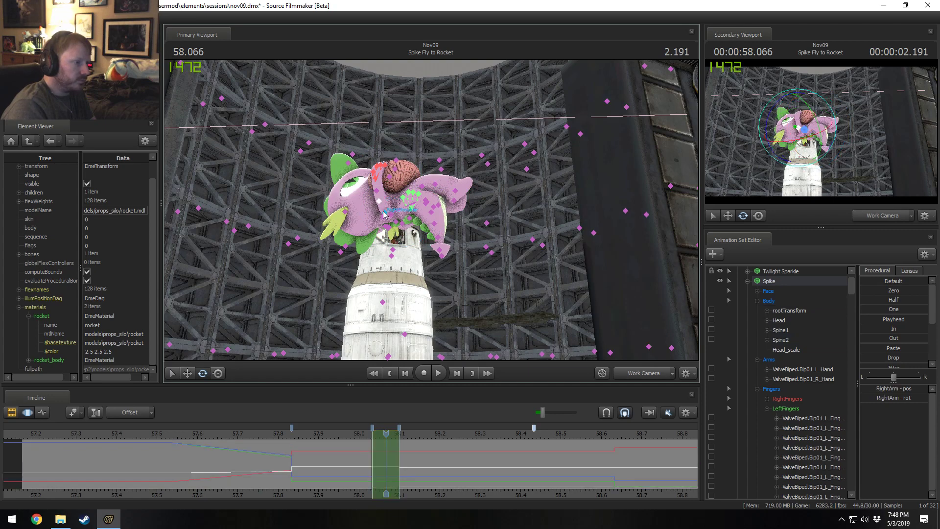
left_click(384, 214, "ctrl")
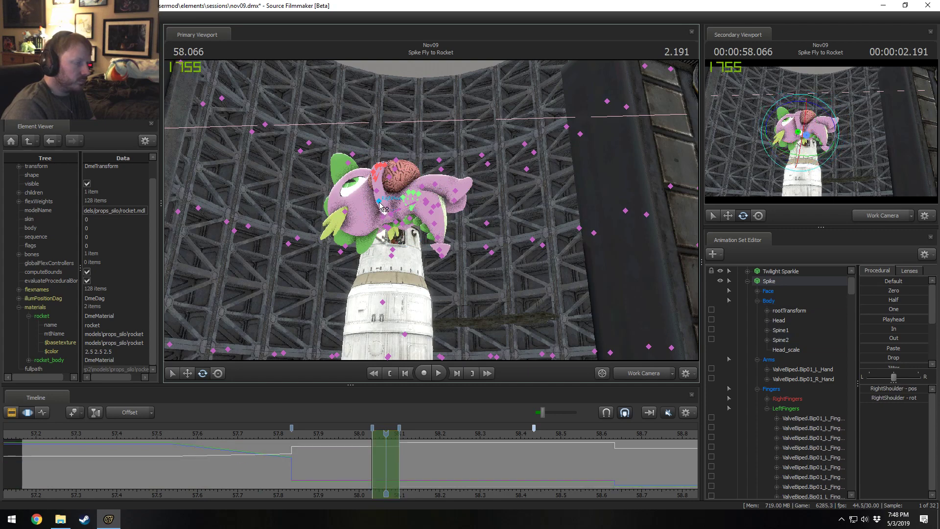
left_click(379, 203, "ctrl+shift")
left_click_drag(387, 211, 388, 184)
key("w")
left_click(387, 204, "ctrl")
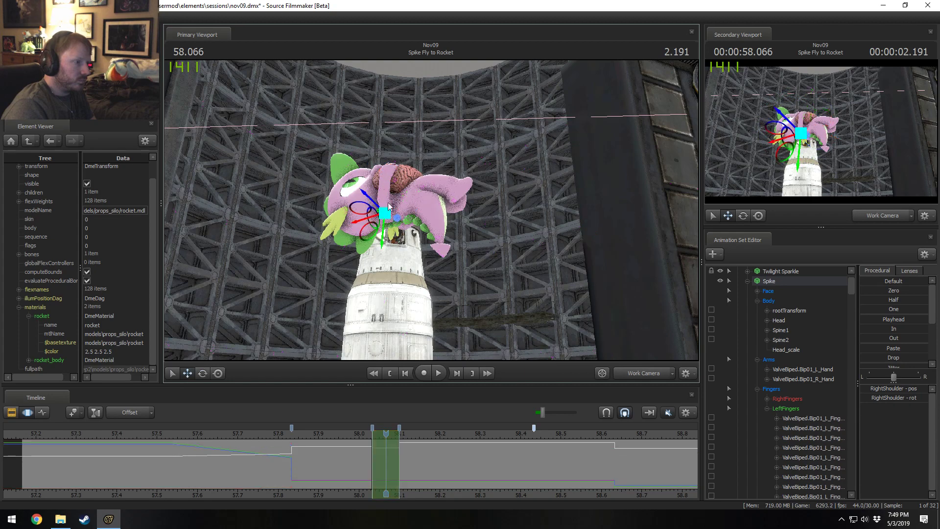
key("ctrl")
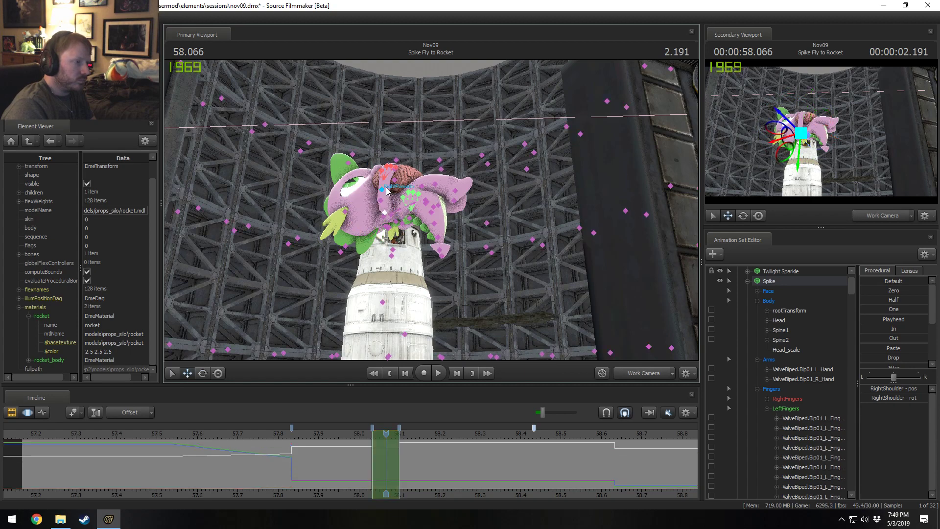
left_click(387, 179, "ctrl")
key("e")
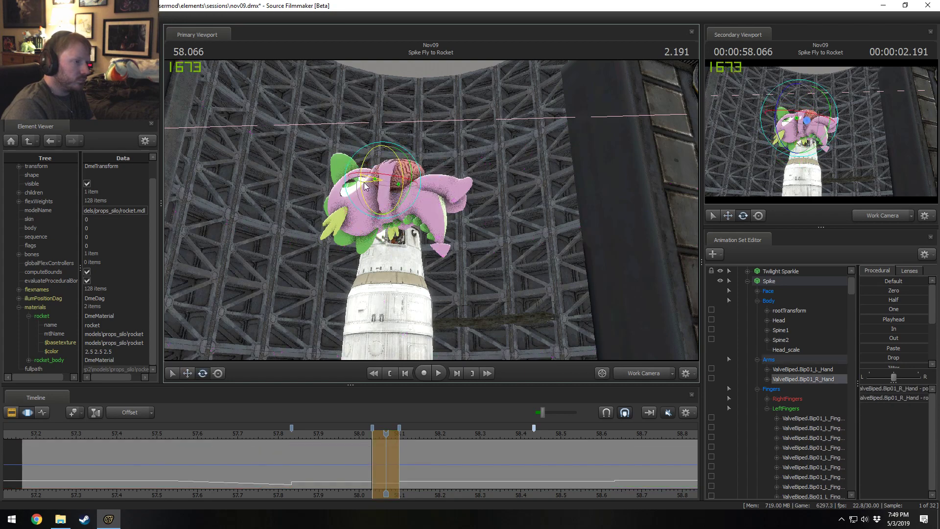
Rotate Spike's LeftThigh and LeftLeg1 to repose his left leg at 58.066.
key("ctrl")
key("d")
left_click_drag(408, 206, 453, 212)
key("ctrl")
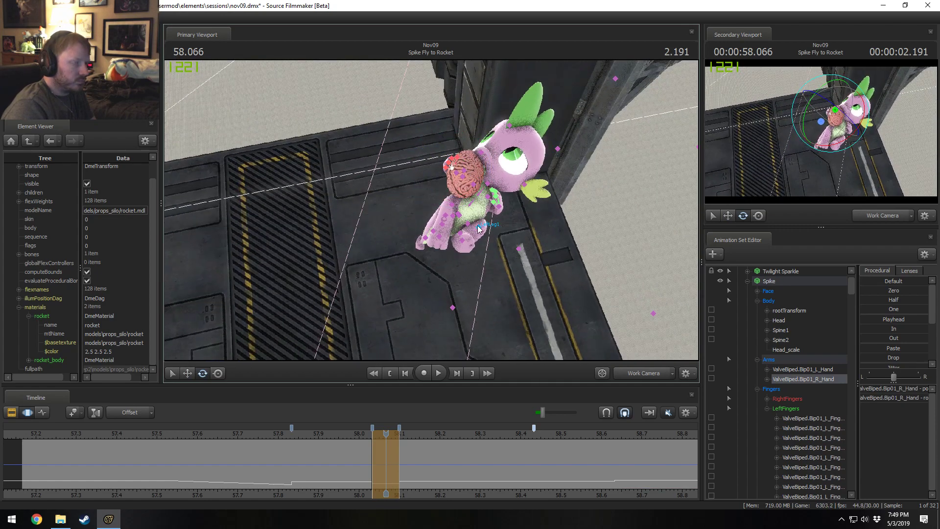
left_click(478, 227, "ctrl")
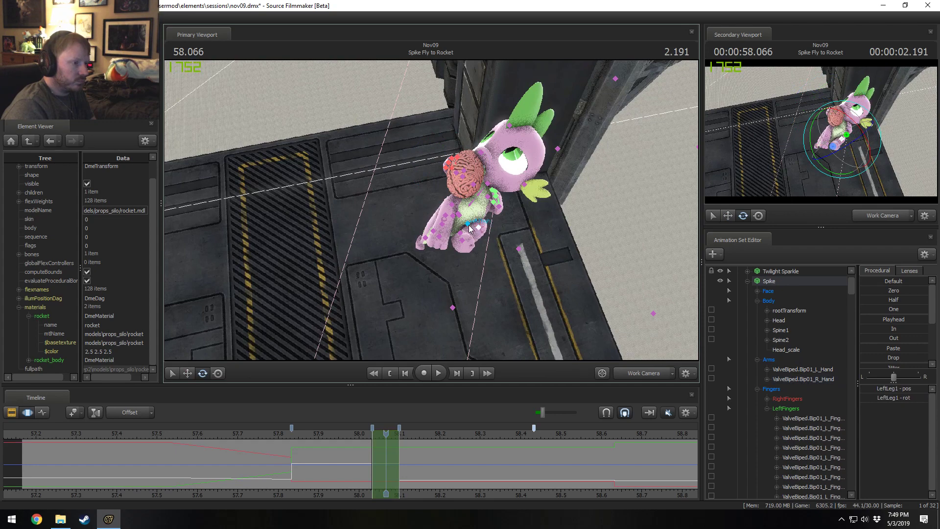
left_click(468, 228, "ctrl")
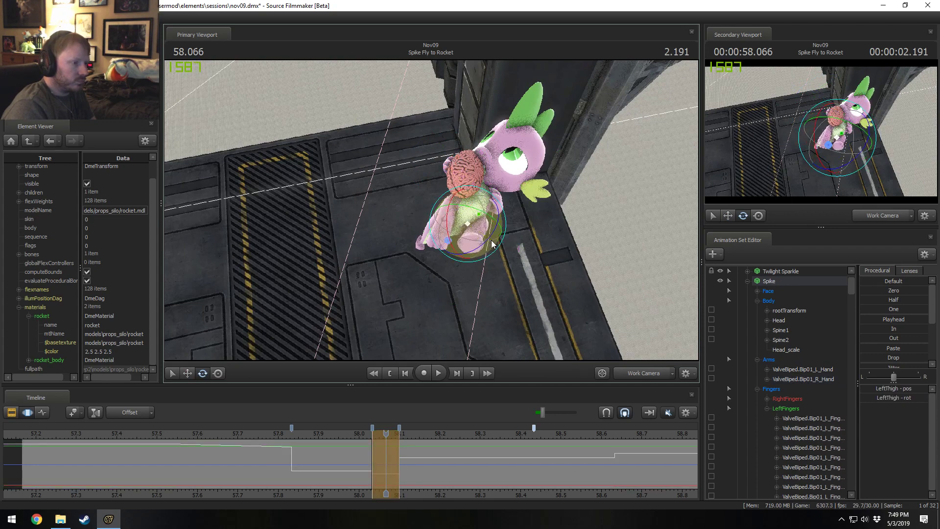
left_click(505, 219, "ctrl")
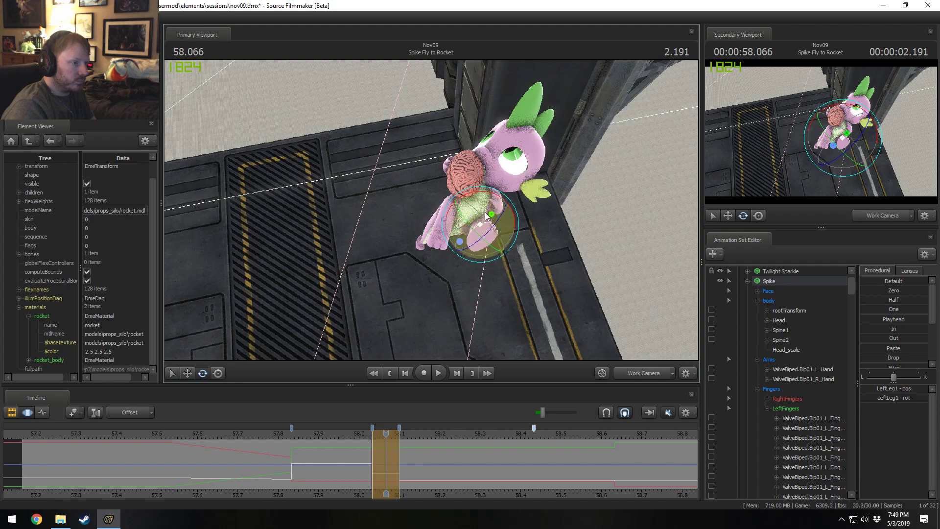
Rotate Spike's RightLeg1 upward so the lower right leg trails behind his body.
left_click(453, 216, "ctrl")
left_click(445, 217, "ctrl+shift")
left_click_drag(445, 218, 493, 219)
key("ctrl+z")
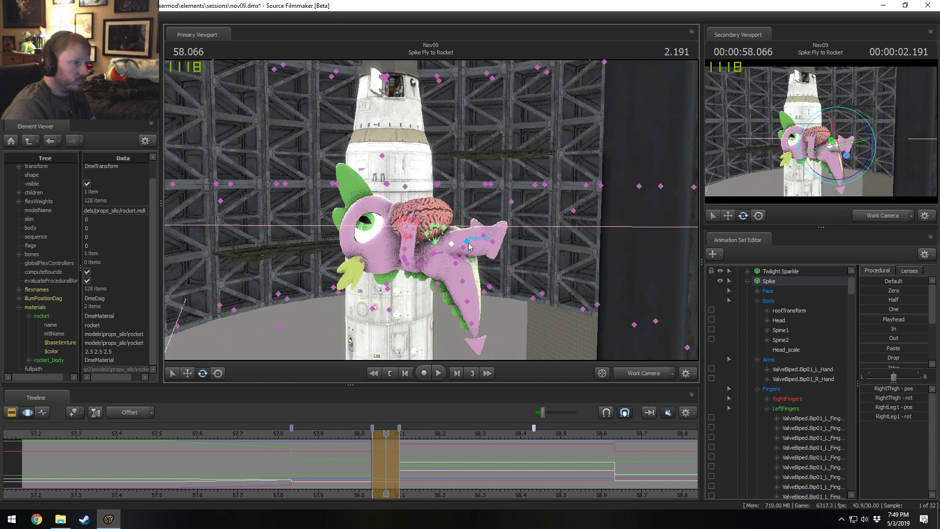
left_click(467, 242, "ctrl")
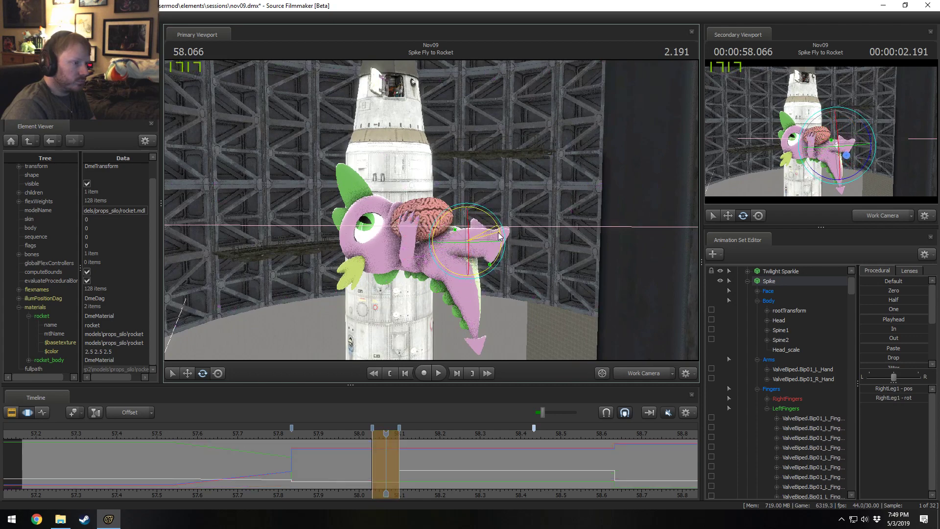
left_click_drag(498, 233, 515, 220)
Adjust Spike's feet, rotating RightFoot so it lines up with the trailing leg.
left_click(452, 244)
left_click(484, 235, "ctrl")
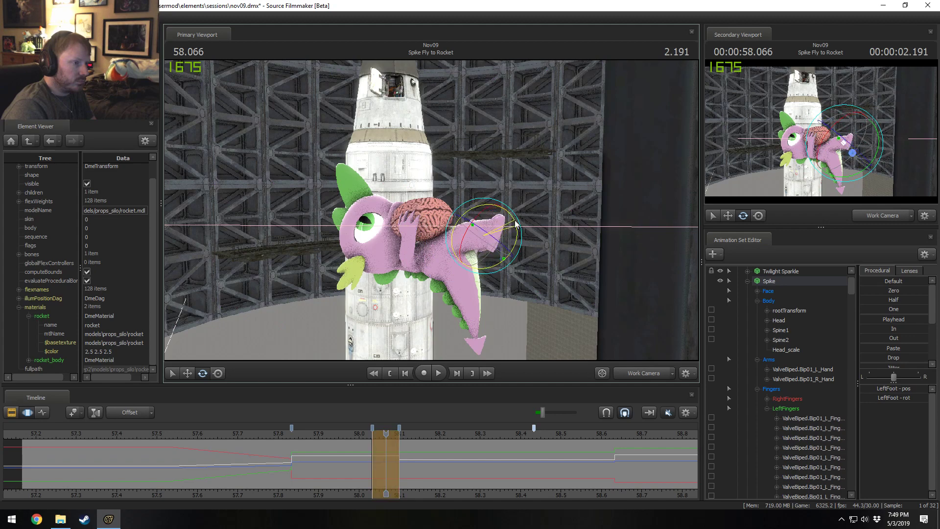
left_click(490, 235, "ctrl")
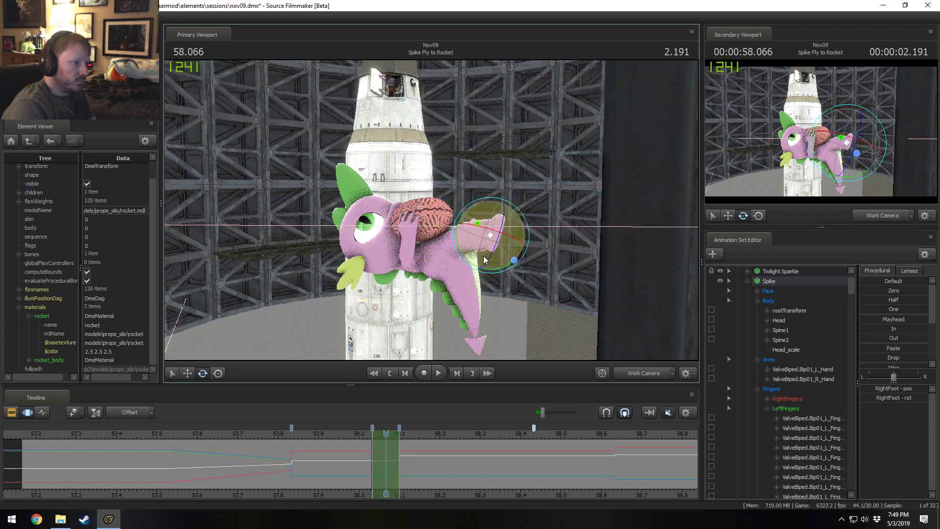
left_click_drag(483, 256, 466, 264)
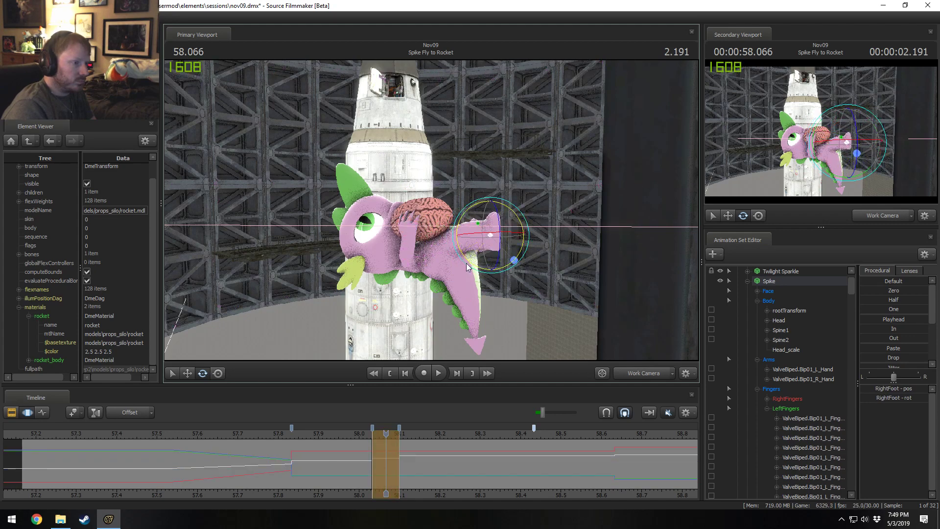
Rotate Tail1, Tail2 and Tail3 together so Spike's tail extends out behind his body.
left_click(464, 257, "ctrl")
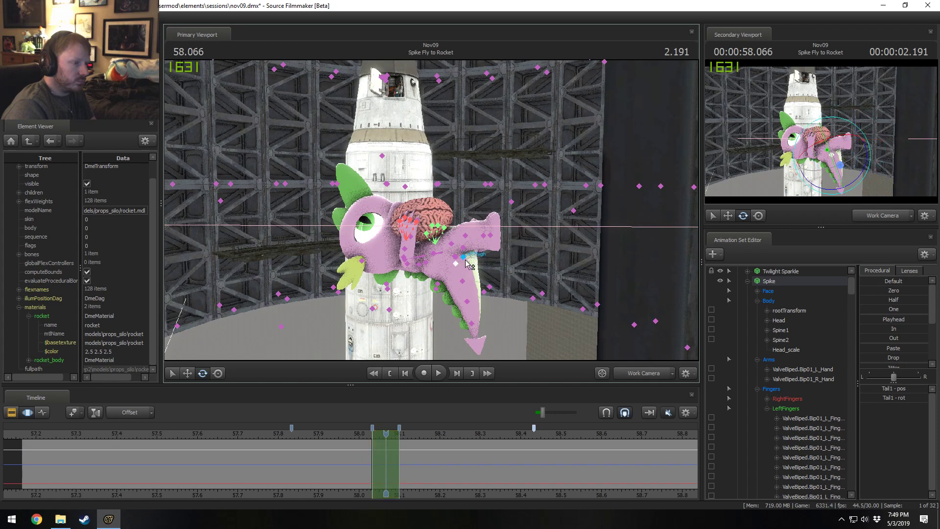
left_click(463, 281, "ctrl+shift")
left_click(467, 301, "ctrl+shift")
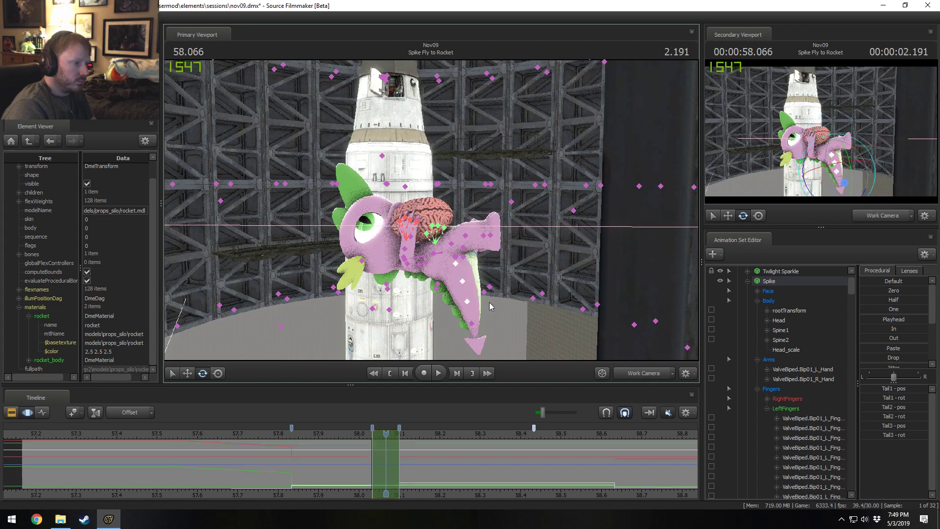
left_click_drag(492, 325, 407, 166)
Move Spike's Head control slightly outward and up, away from the brain he is holding.
left_click_drag(414, 235, 410, 219, "alt")
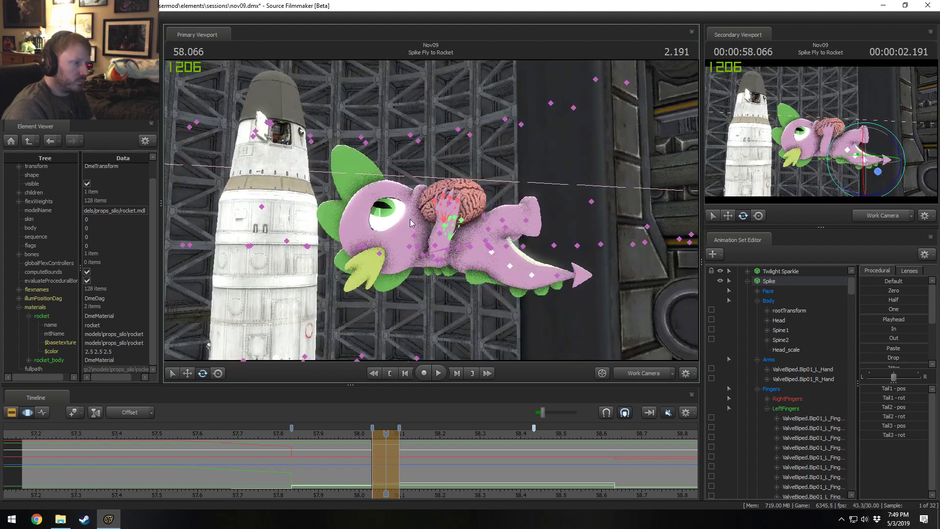
left_click(422, 253)
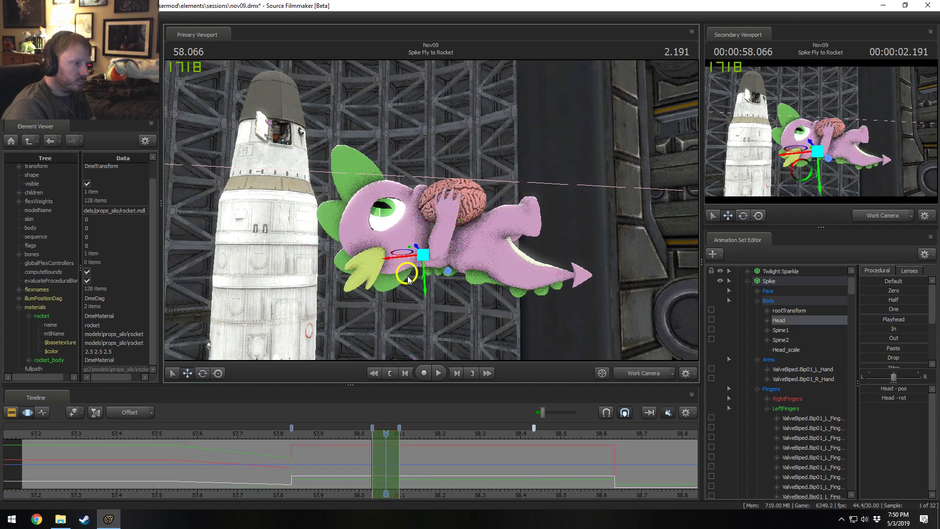
left_click_drag(408, 279, 399, 272)
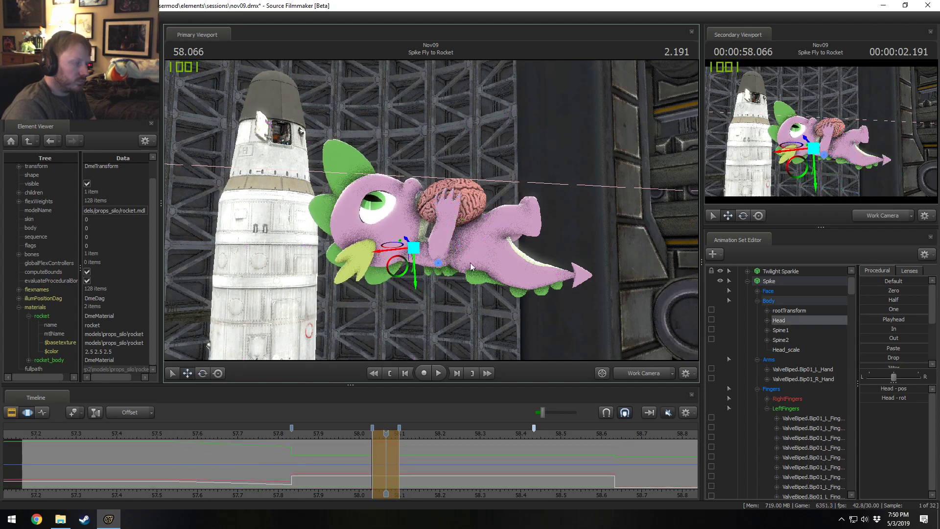
Select the Eyes group of Spike's face controls and move its viewTarget close above his body.
left_click(757, 291)
left_click(784, 300)
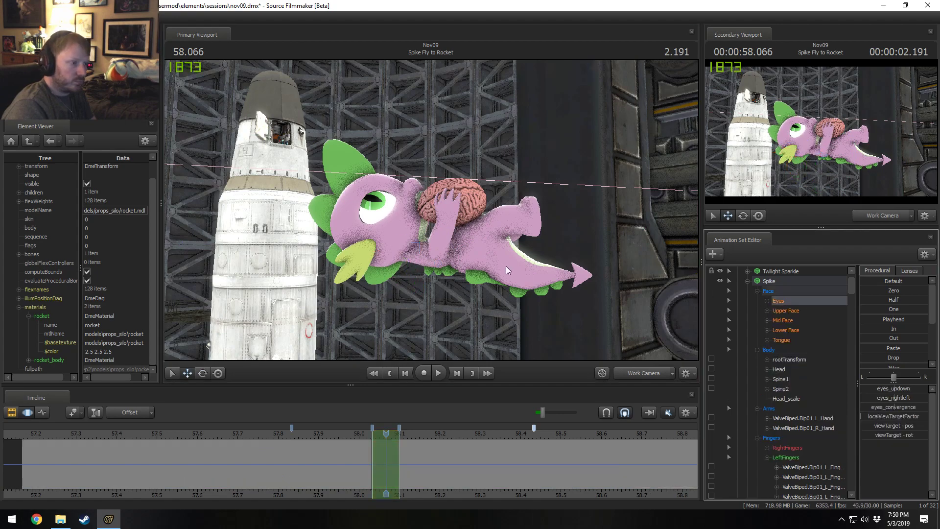
left_click_drag(432, 212, 482, 158)
left_click_drag(432, 210, 425, 212)
left_click_drag(228, 305, 525, 79)
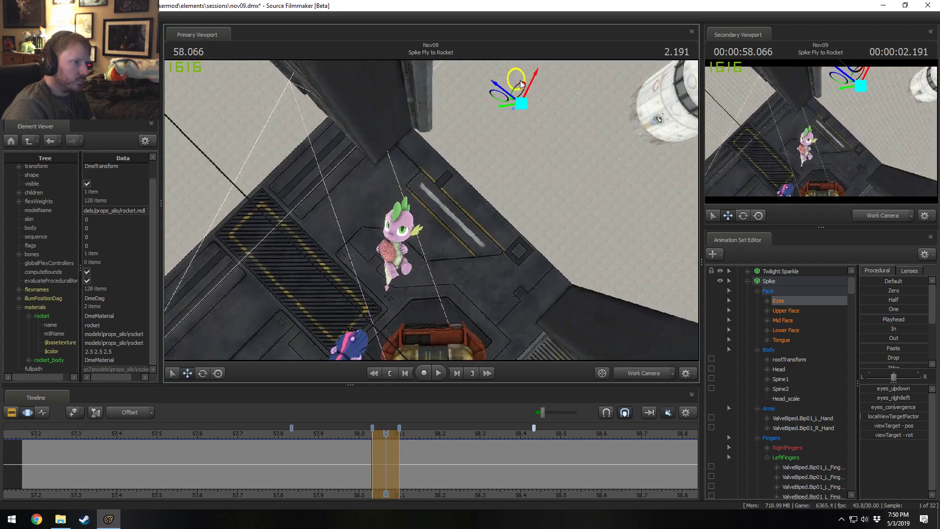
left_click_drag(412, 245, 434, 283)
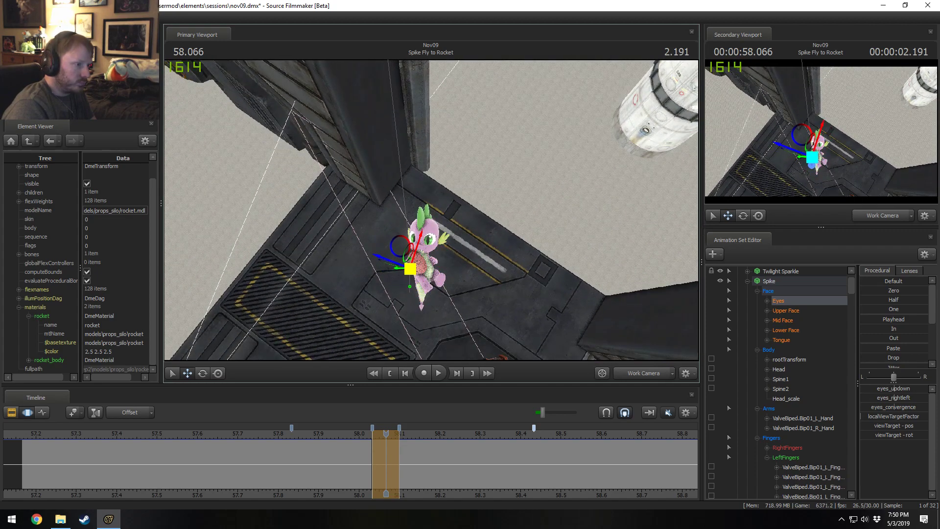
left_click_drag(482, 191, 470, 210)
left_click_drag(434, 294, 435, 295)
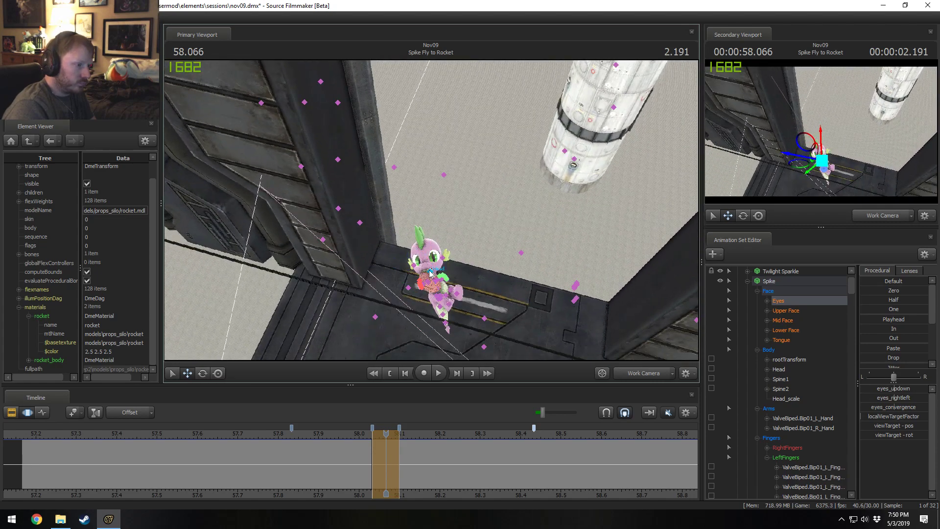
Select Spike's Head control and examine the reworked pose from the side in the work camera.
left_click(430, 272, "ctrl")
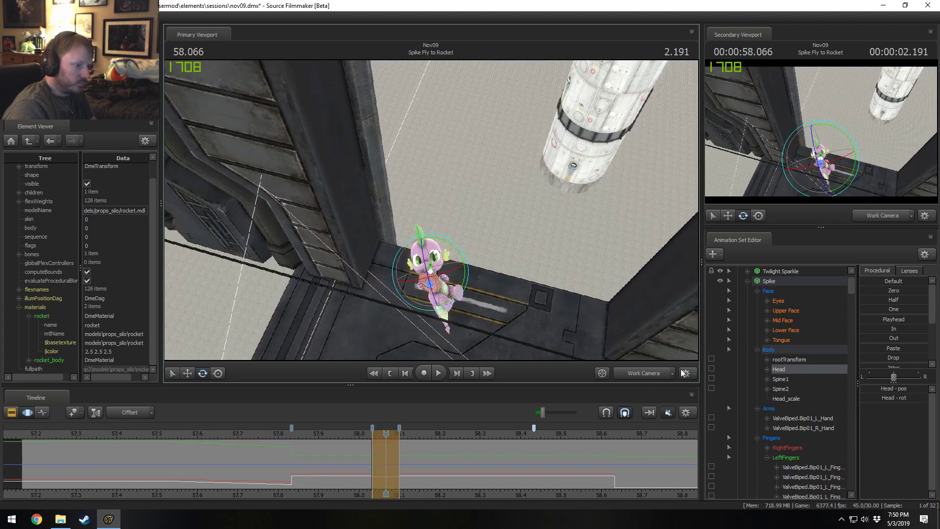
left_click(642, 374)
left_click(642, 376)
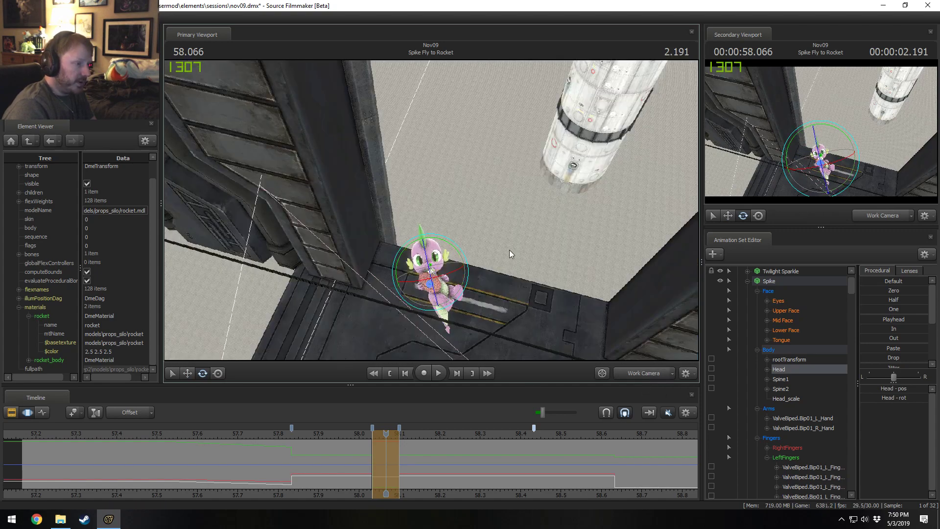
left_click_drag(509, 256, 536, 249)
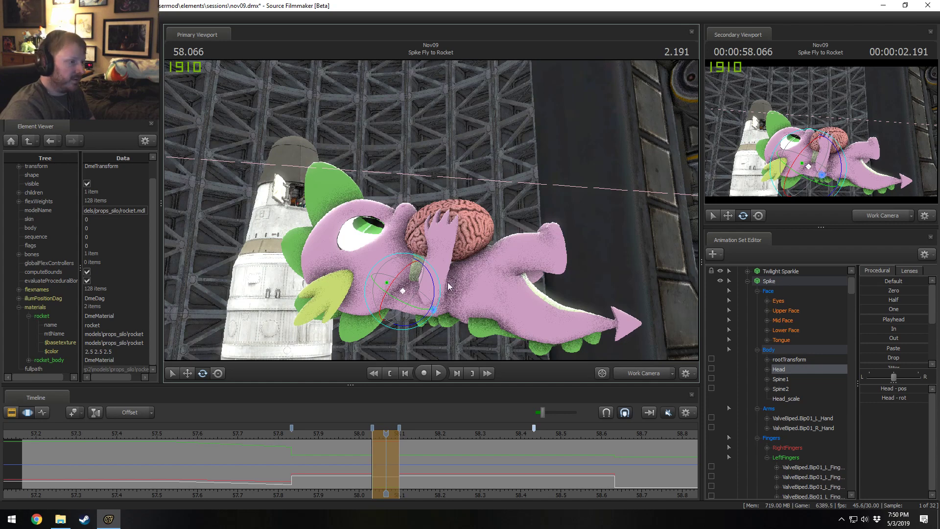
Select Spike's RightShoulder control and rotate it to adjust his right arm around the brain.
key("ctrl")
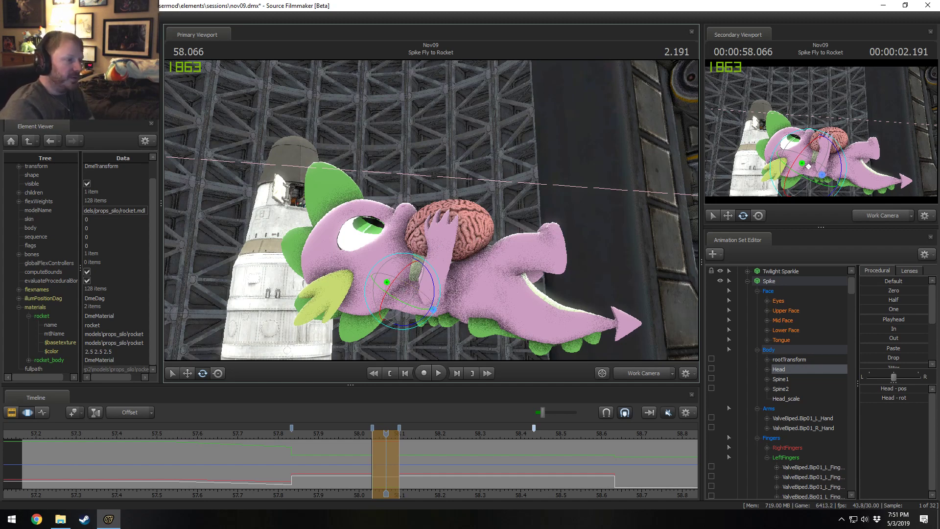
left_click_drag(439, 253, 443, 274, "alt")
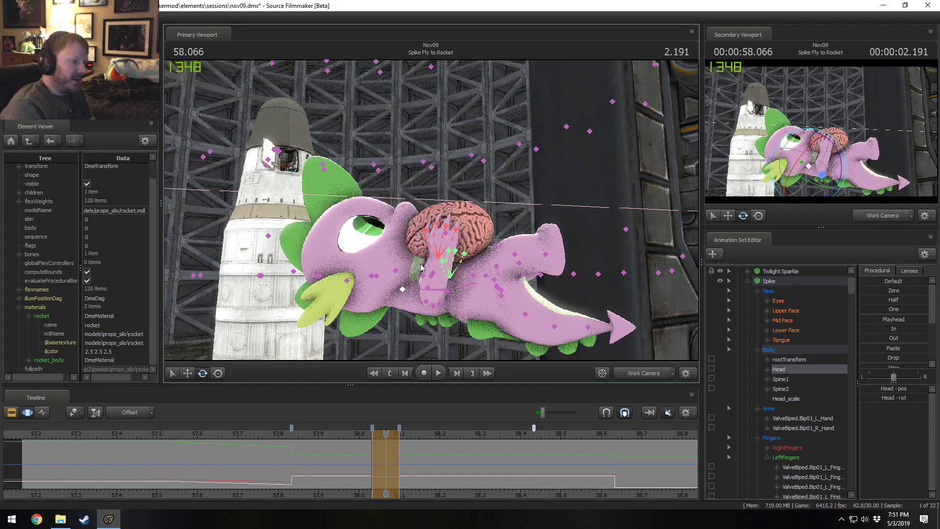
left_click(444, 285)
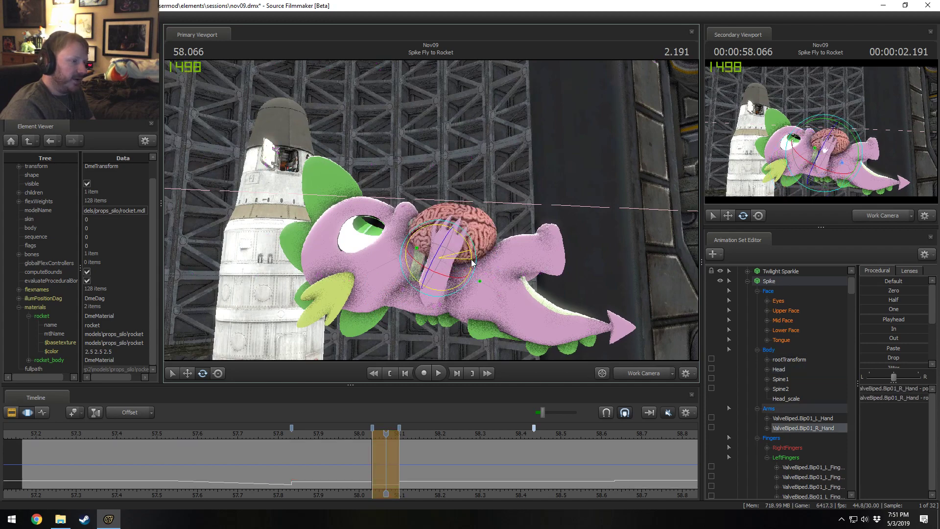
left_click_drag(471, 265, 482, 246, "alt")
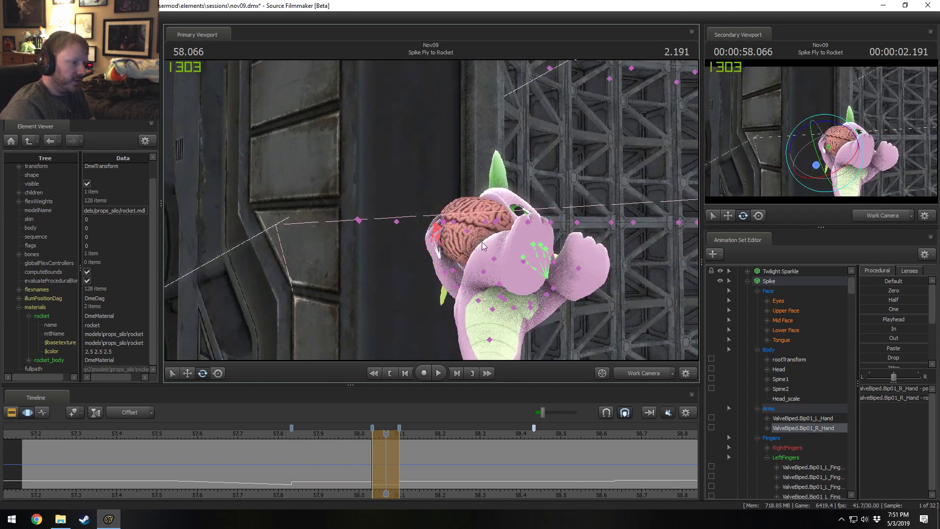
left_click(459, 286)
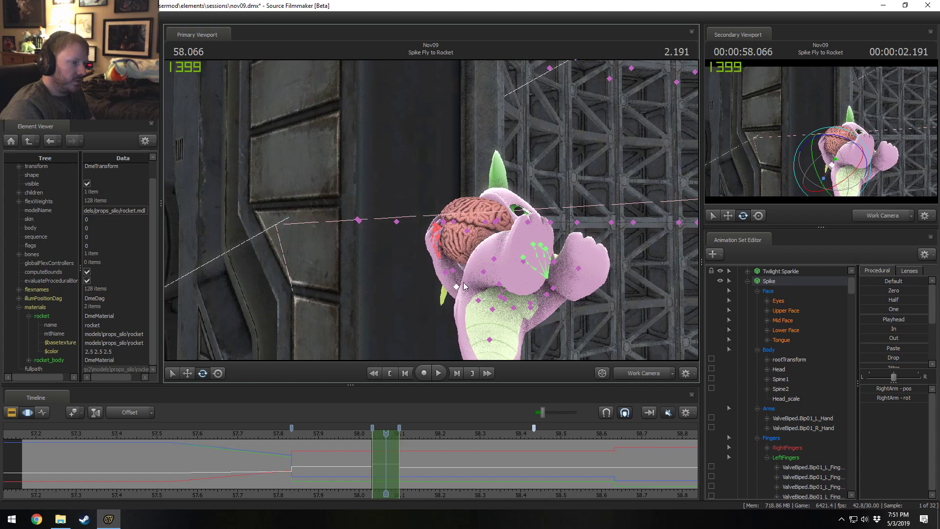
left_click(479, 300)
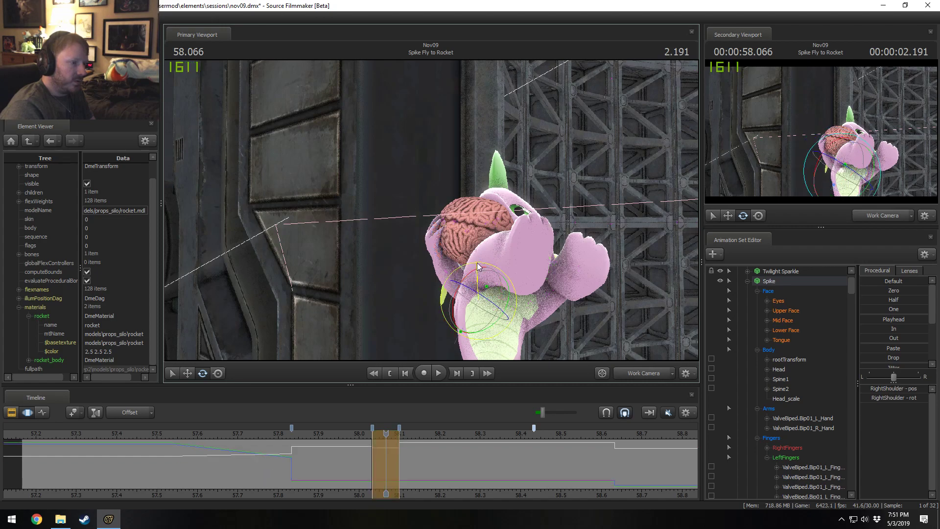
left_click_drag(491, 267, 465, 219)
key("ctrl")
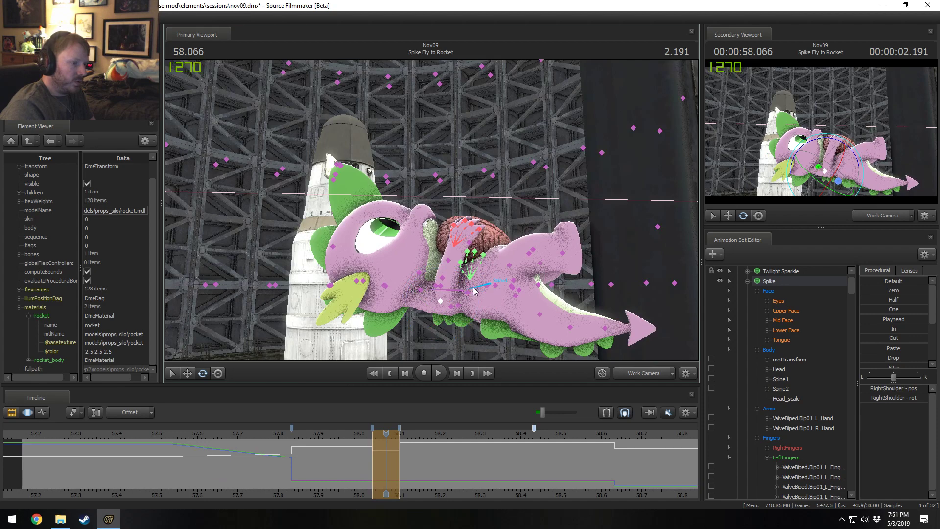
Try to raise Spike's upper body by rotating Spine1 and moving Spine2, and undo the change.
left_click(491, 283, "ctrl")
left_click_drag(521, 268, 497, 259)
left_click(464, 275, "ctrl")
key("w")
left_click_drag(442, 287, 433, 284)
key("ctrl+z")
key("ctrl+z")
key("ctrl+z")
key("ctrl+z")
key("ctrl+z")
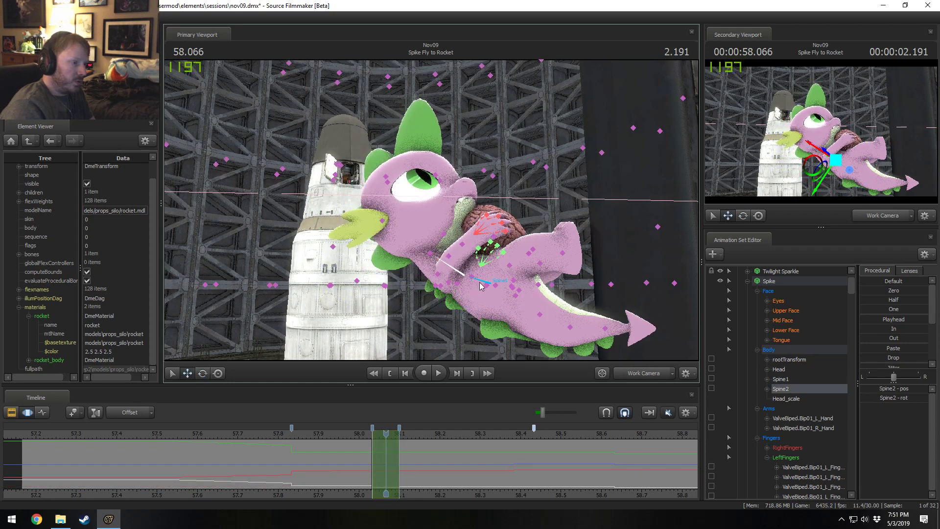
key("ctrl+y")
key("ctrl+y")
key("ctrl+y")
key("ctrl+y")
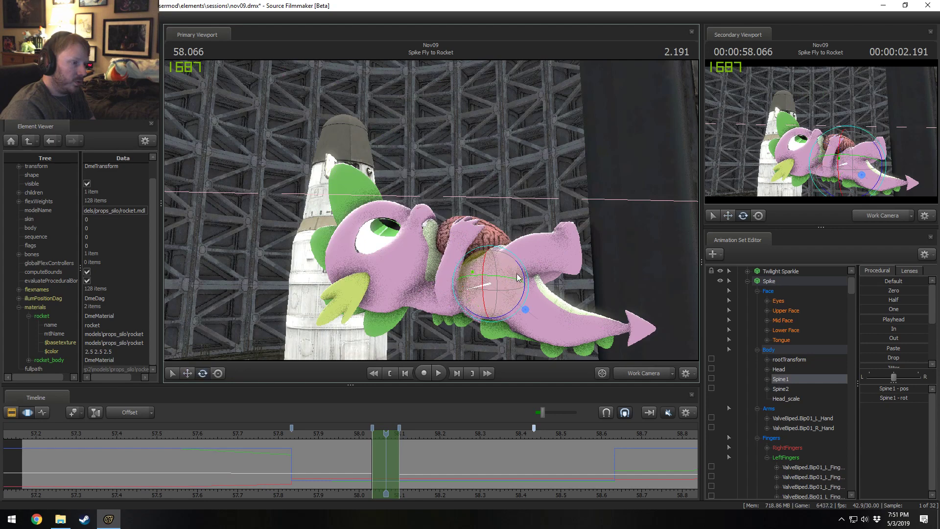
Rotate and move Spine2 to lift Spike's chest slightly, and rotate his Head control backward.
key("ctrl+z")
key("ctrl+z")
key("ctrl+z")
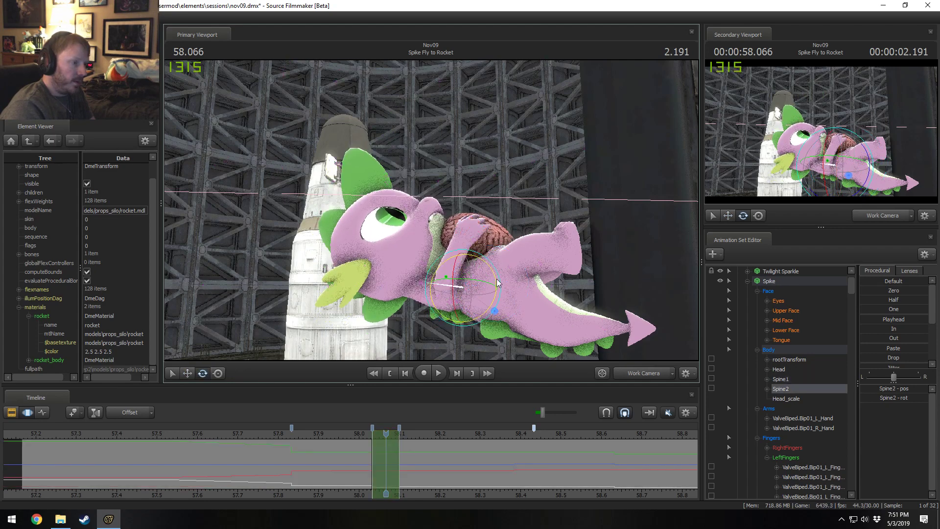
key("ctrl+y")
key("ctrl+y")
key("ctrl+y")
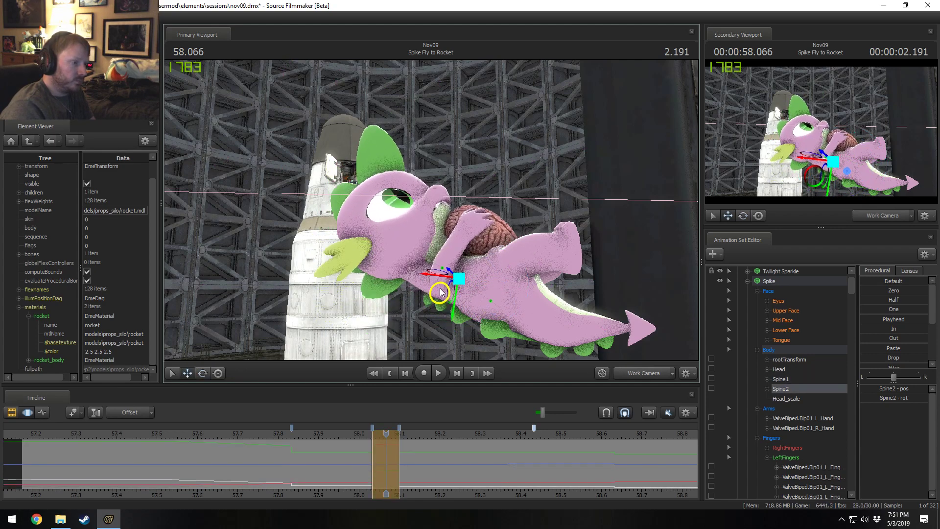
key("ctrl+z")
key("ctrl+z")
key("ctrl+z")
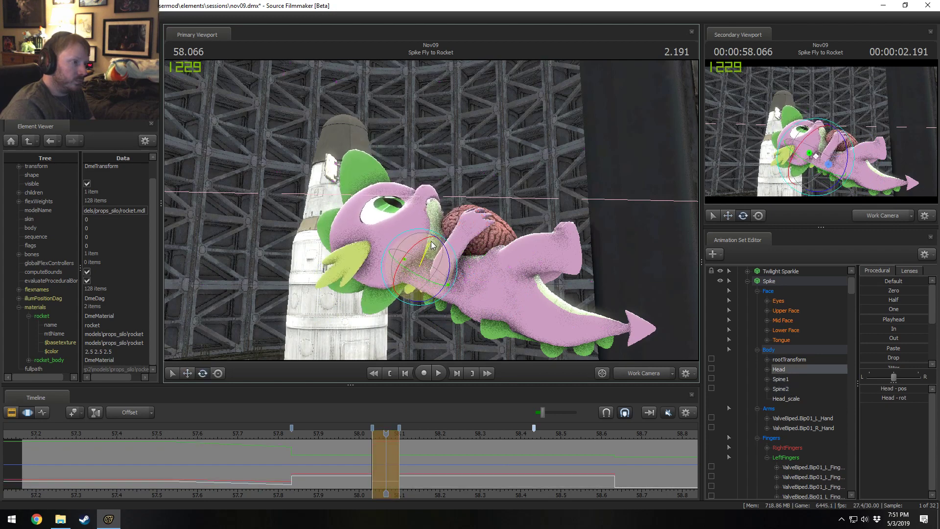
Shape a strained, partly open mouth for Spike with the Lower Face grin, mouth_angry, jaw_open, l_stretch and r_stretch controls.
left_click(813, 330)
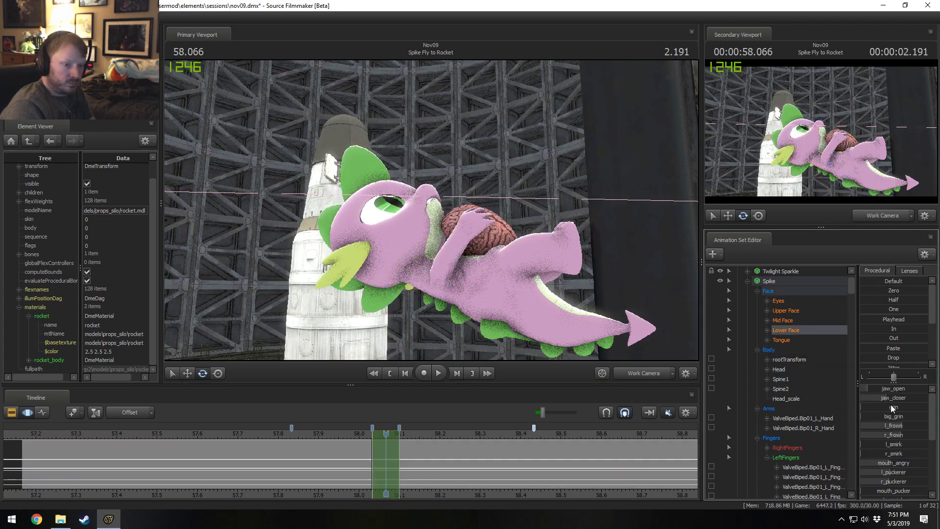
left_click_drag(892, 408, 902, 407)
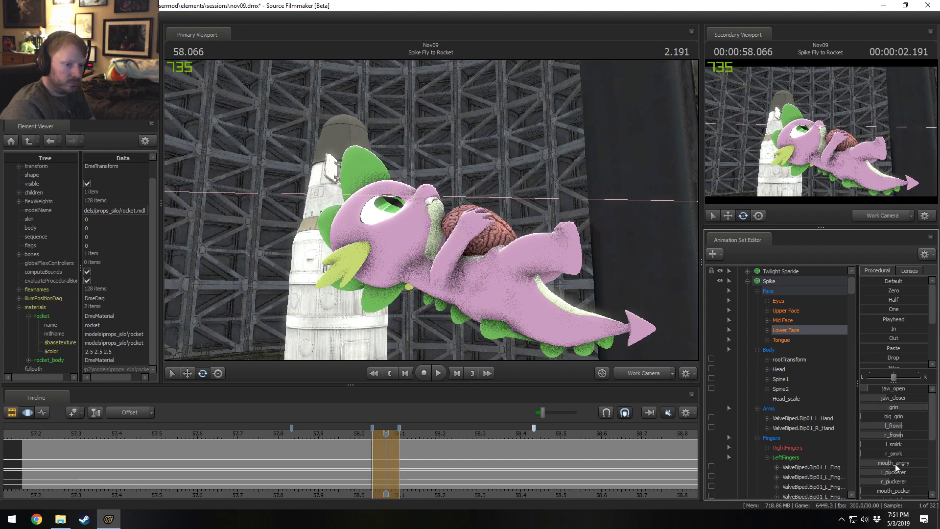
left_click_drag(895, 464, 913, 463)
left_click_drag(898, 389, 905, 389)
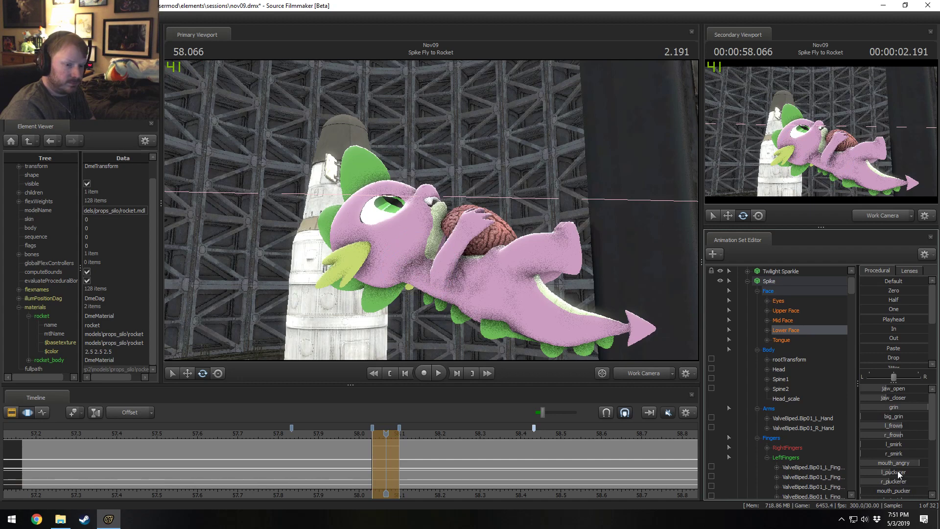
left_click_drag(897, 471, 903, 471)
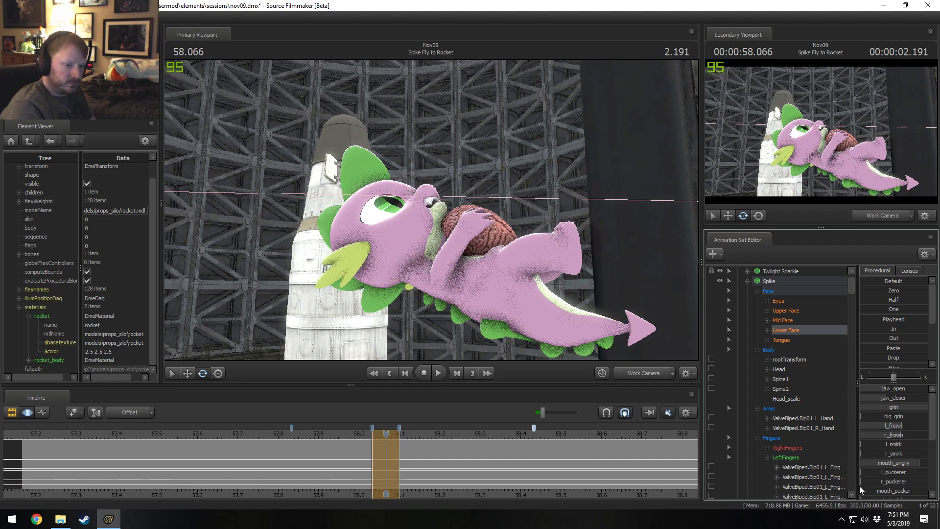
scroll(890, 486, "down", 1)
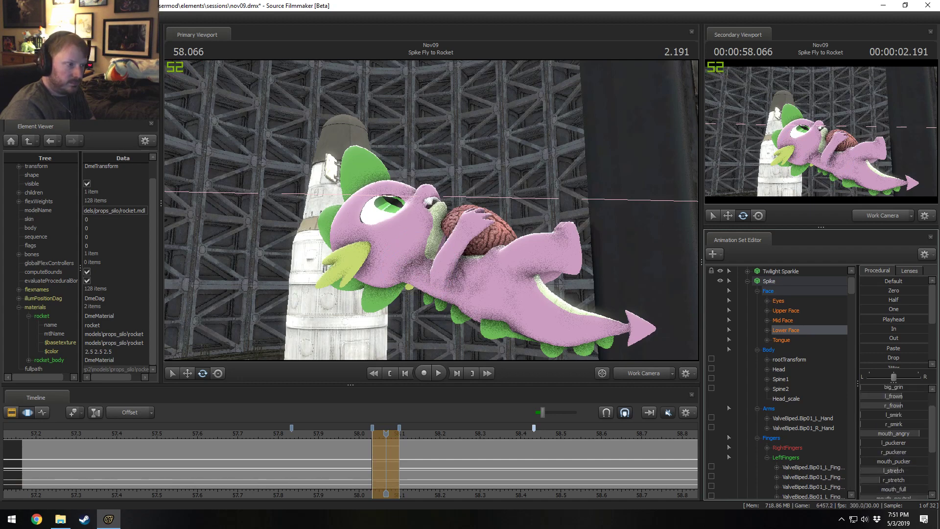
left_click_drag(898, 480, 911, 480)
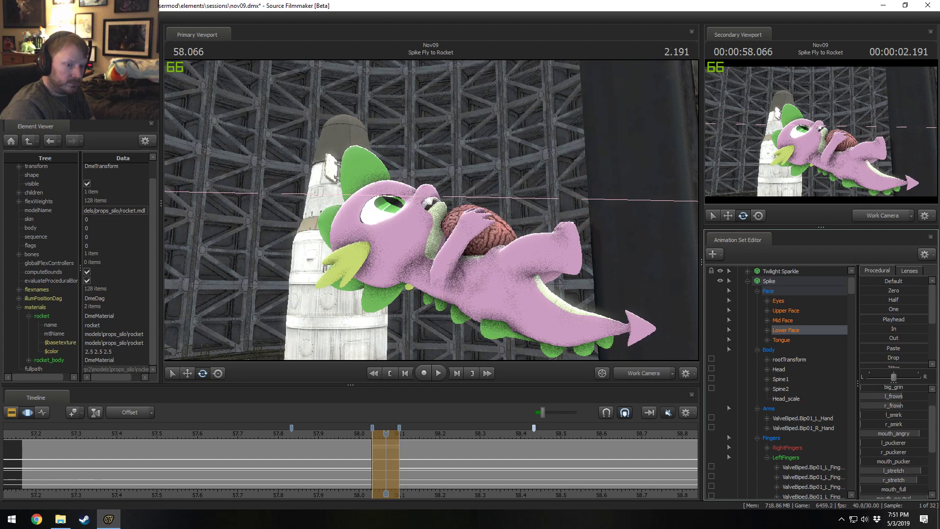
scroll(906, 457, "up", 1)
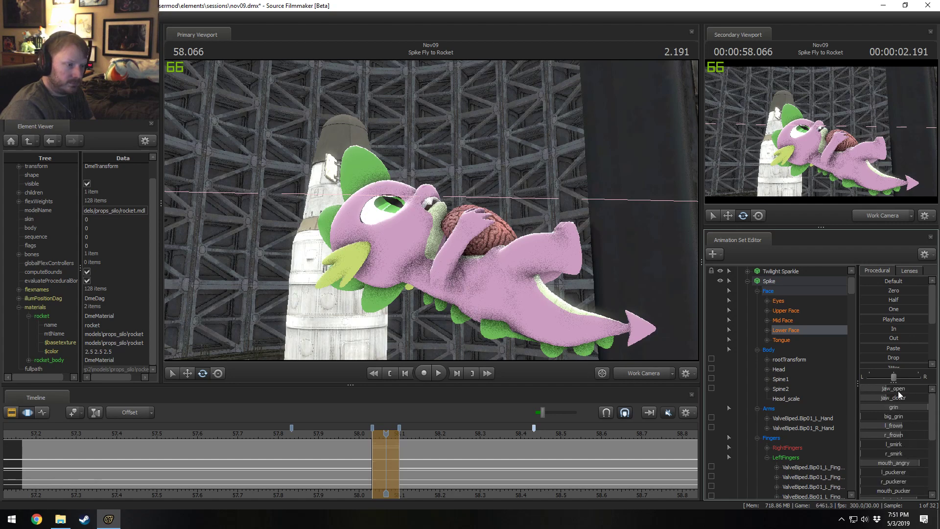
mouse_move(898, 390)
left_mouse_down()
mouse_move(879, 389)
mouse_move(896, 390)
mouse_move(886, 398)
left_mouse_up()
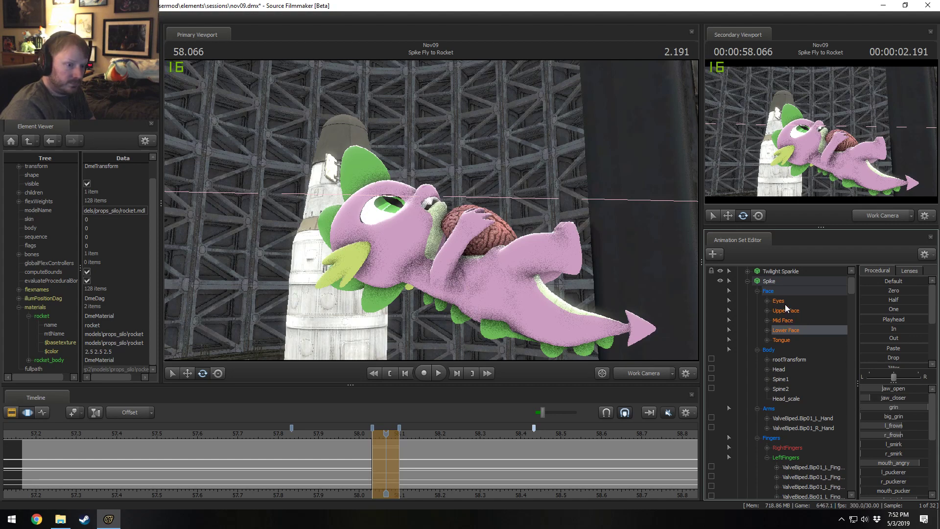
Select Spike's RightShoulder and RightArm controls together.
key("F2")
key("F3")
left_click_drag(476, 309, 471, 333)
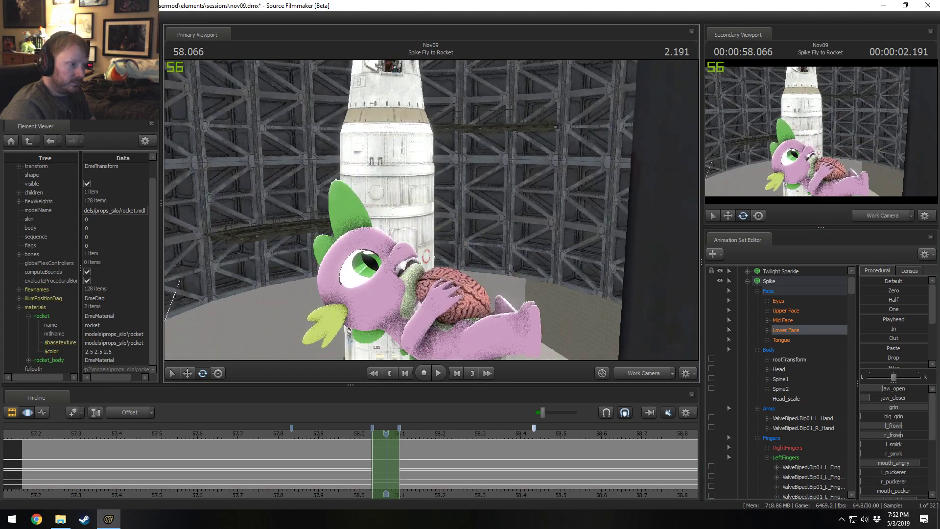
left_click_drag(456, 236, 457, 279)
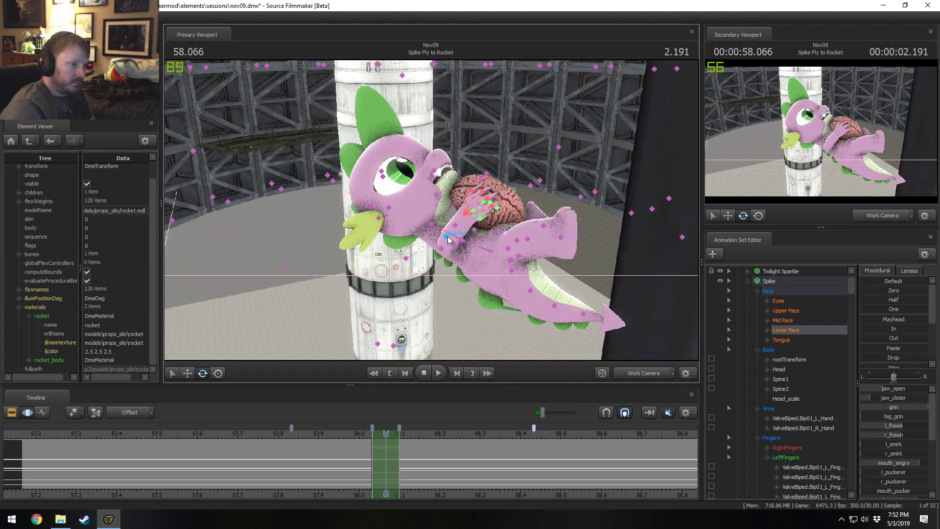
left_click(449, 239)
left_click(441, 249, "ctrl")
left_click(445, 237, "ctrl+shift")
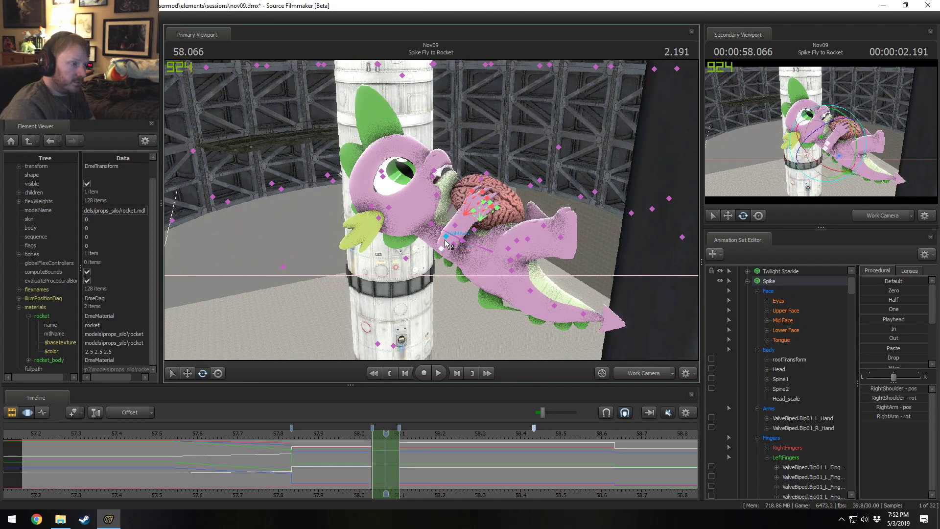
Select Spike's LeftShoulder control from behind and rotate it to adjust the arm beside the brain.
left_click_drag(447, 239, 367, 277)
key("ctrl")
left_click(392, 251, "ctrl")
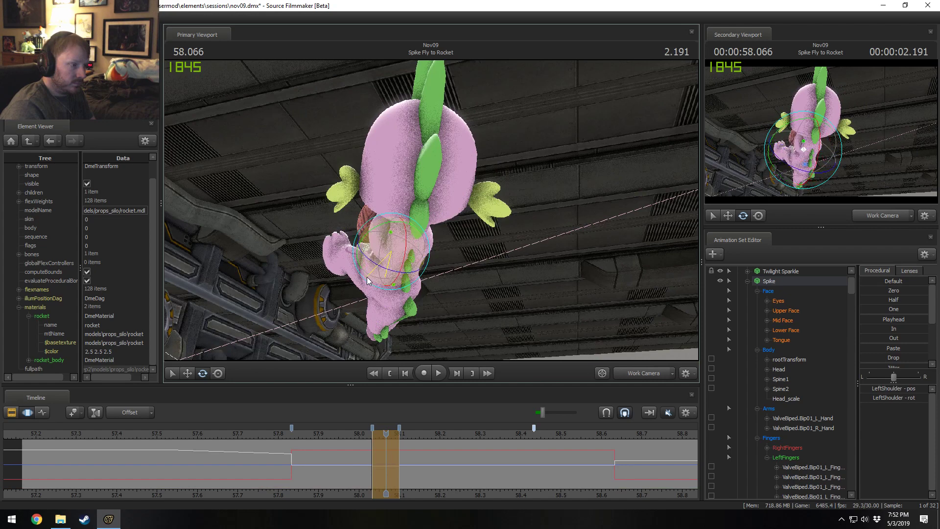
key("ctrl")
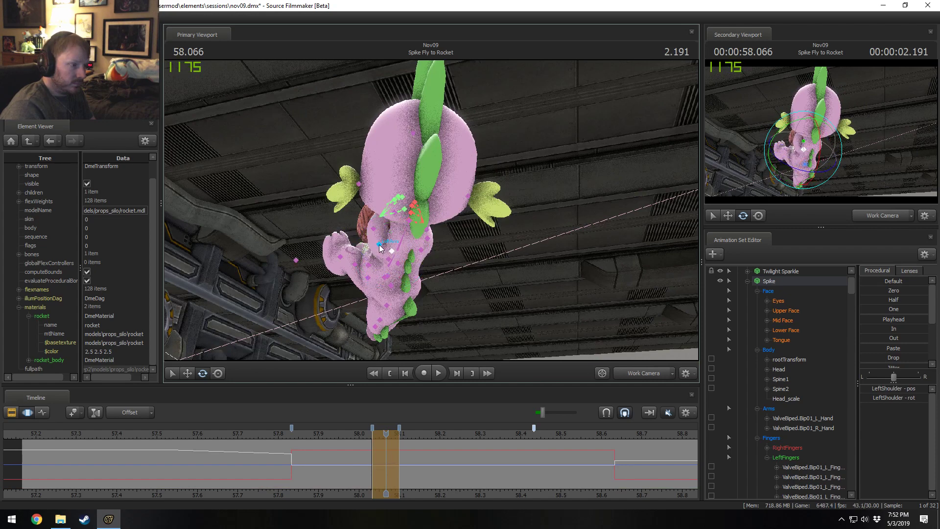
Rotate Spike's LeftArm and LeftForearm controls together to bring his left arm around the brain.
left_click(380, 245, "ctrl")
left_click(375, 229, "ctrl+shift")
left_click_drag(344, 240, 348, 250)
left_click_drag(349, 250, 419, 204, "alt")
right_click_drag(405, 202, 448, 240, "alt")
left_click(460, 237)
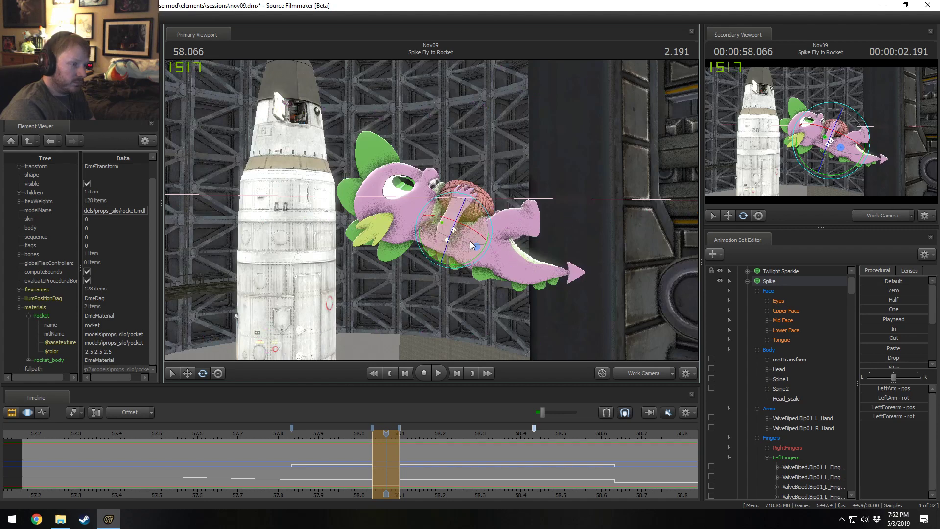
Select Spike's RightArm control and play the frames after 58.066 to examine how the new pose leads into his flip.
key("ctrl")
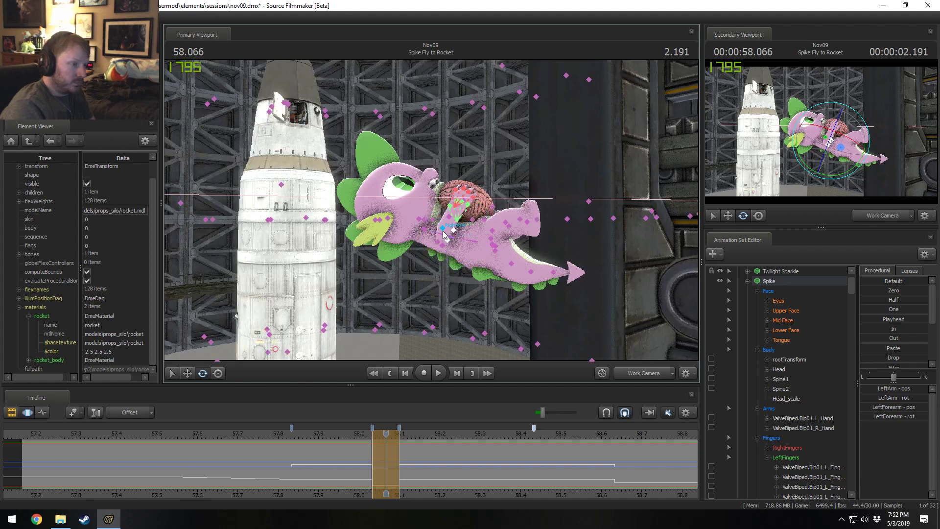
left_click(442, 231, "ctrl")
left_click_drag(442, 231, 425, 344, "alt")
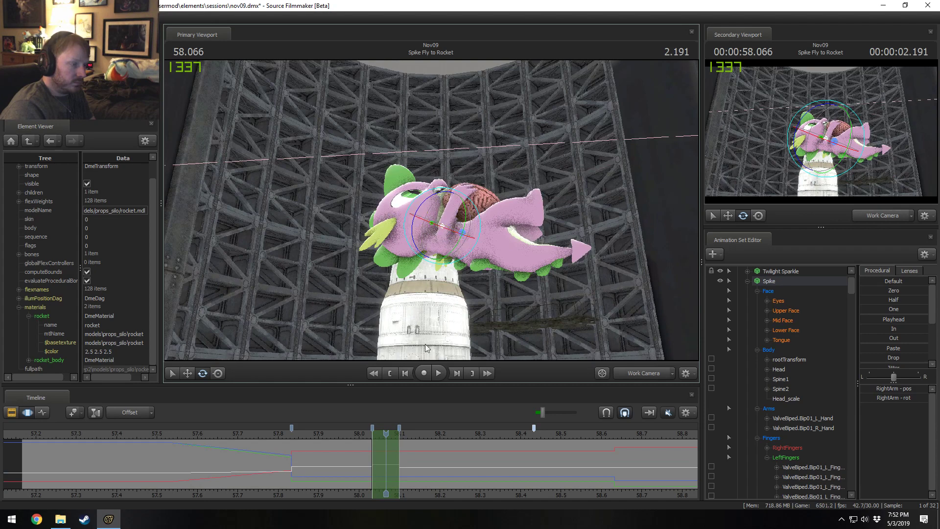
key("space")
key("space")
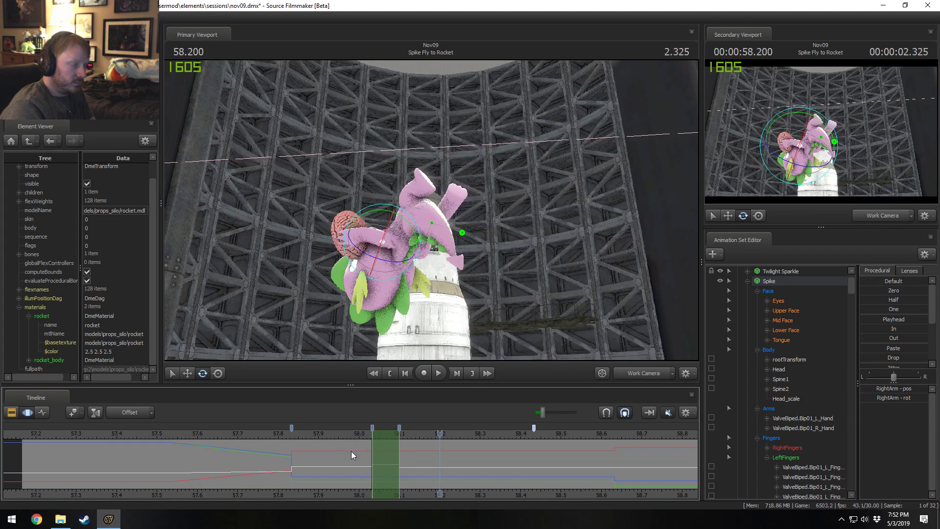
key("shift")
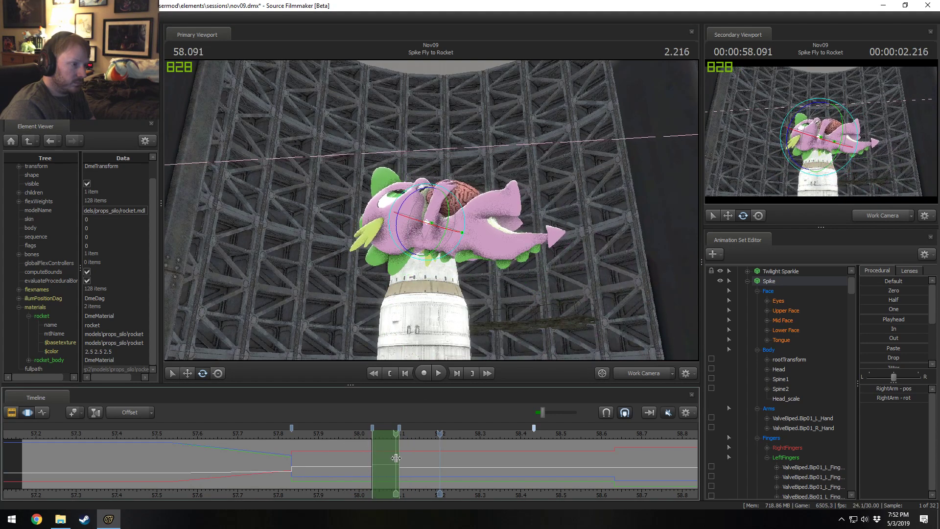
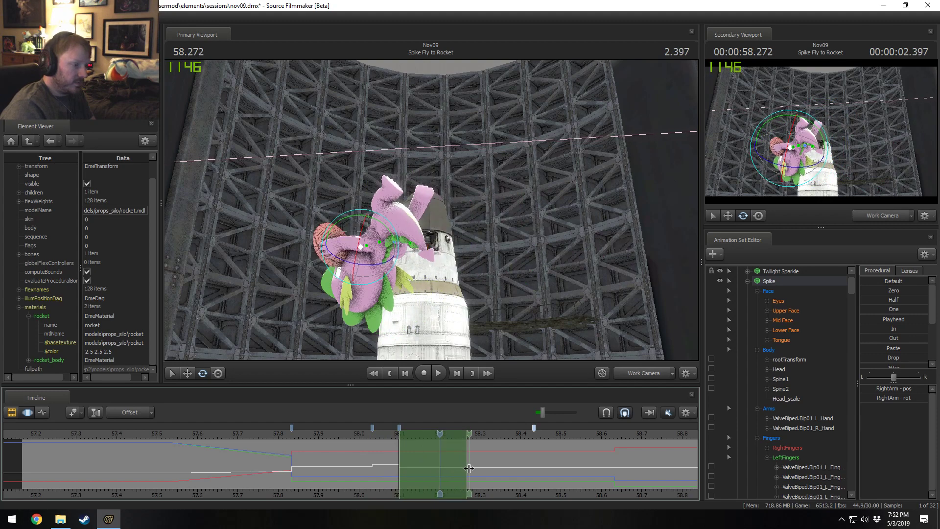
key("space")
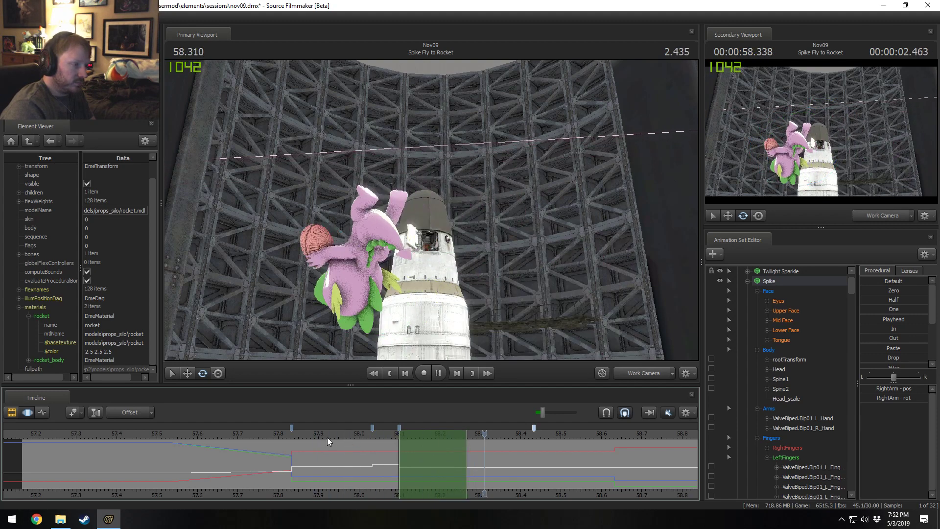
key("space")
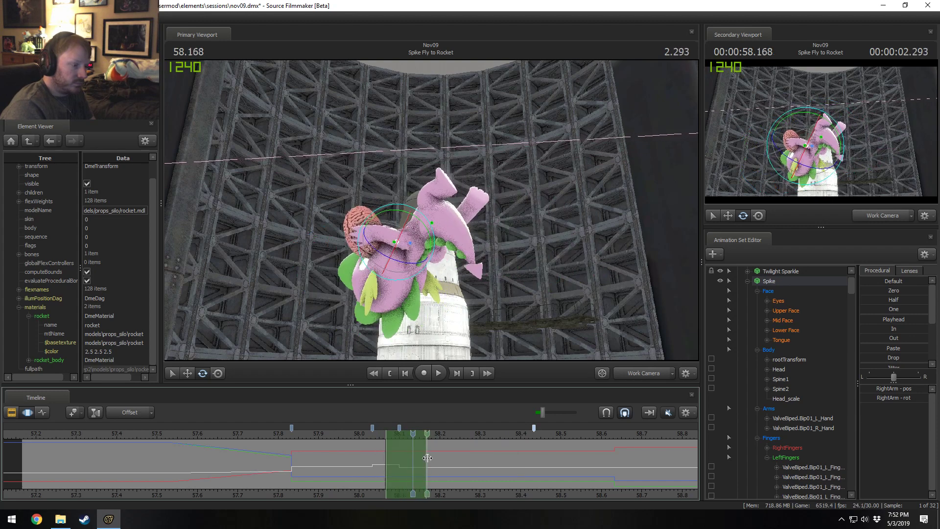
Select all Spike controls except rootTransform and apply the In preset over the time selection from about 58.066 to 58.165.
left_click(786, 283)
left_click(815, 356, "ctrl")
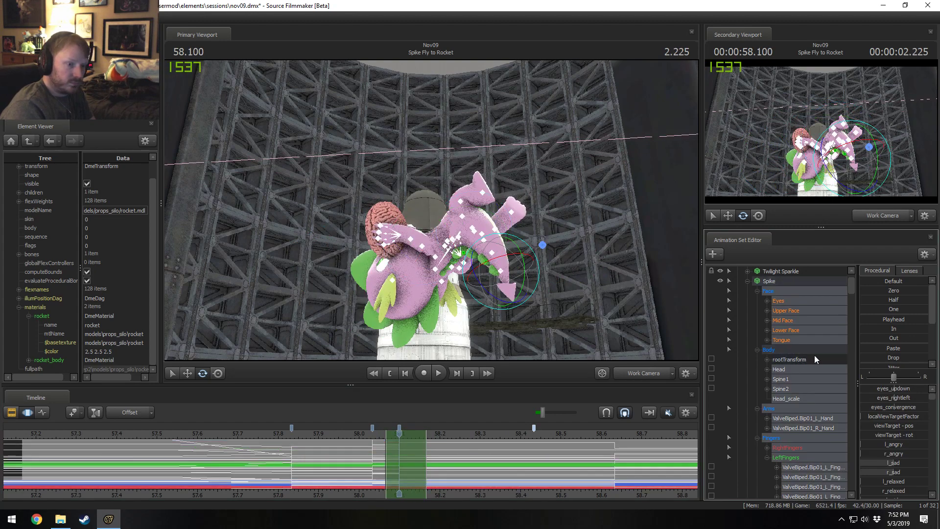
left_click(887, 326)
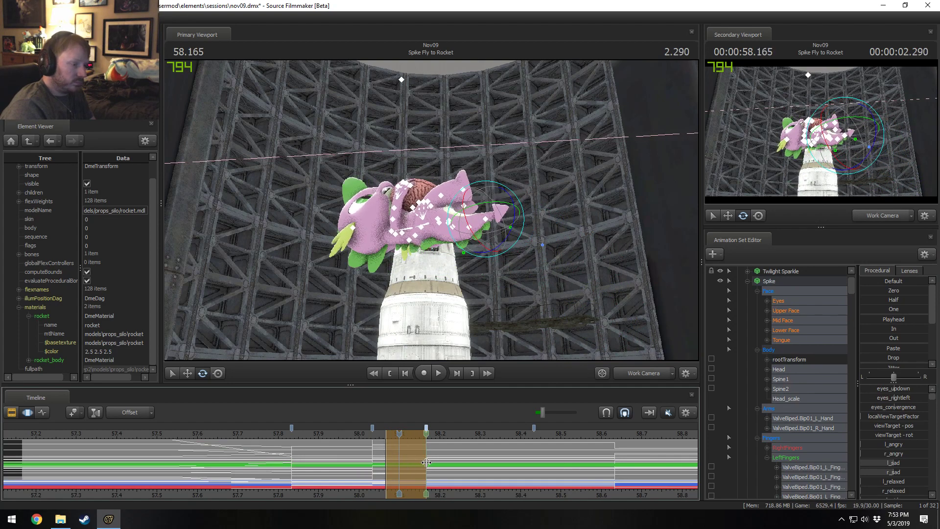
Select the time from about 58.13 to 58.3 and extend Spike's horizontal pose across it.
left_click_drag(426, 462, 535, 471, "shift")
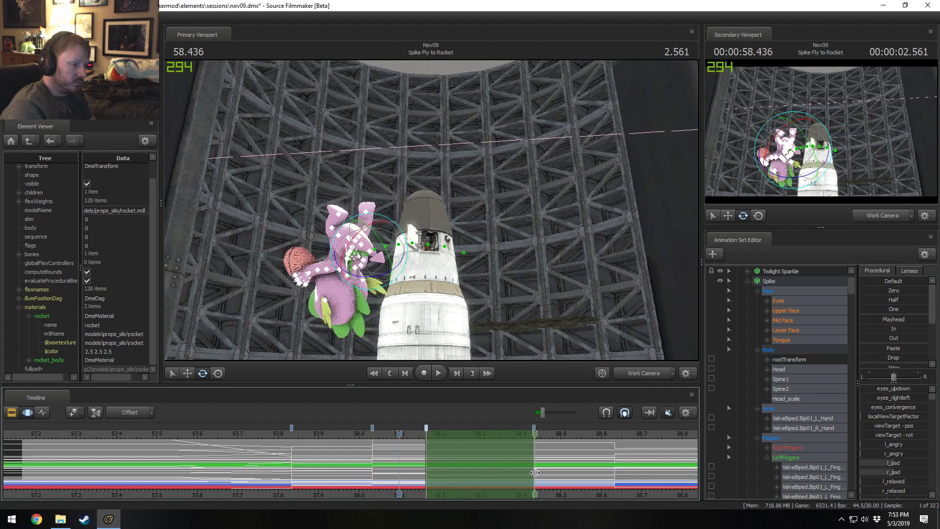
scroll(632, 457, "down", 3)
scroll(633, 457, "down", 1)
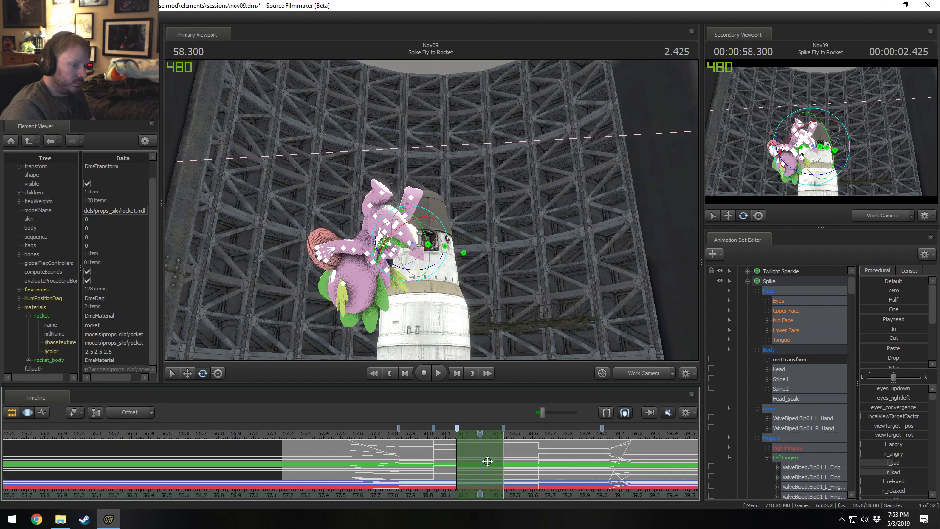
mouse_move(455, 305)
left_mouse_down()
mouse_move(434, 212)
mouse_move(455, 305)
left_mouse_up()
scroll(455, 305, "down", 6)
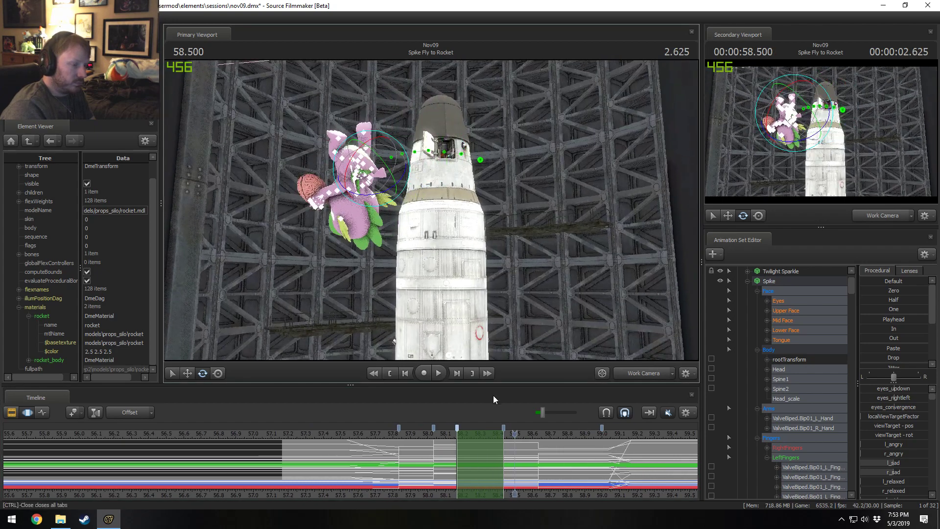
left_click_drag(420, 462, 480, 465)
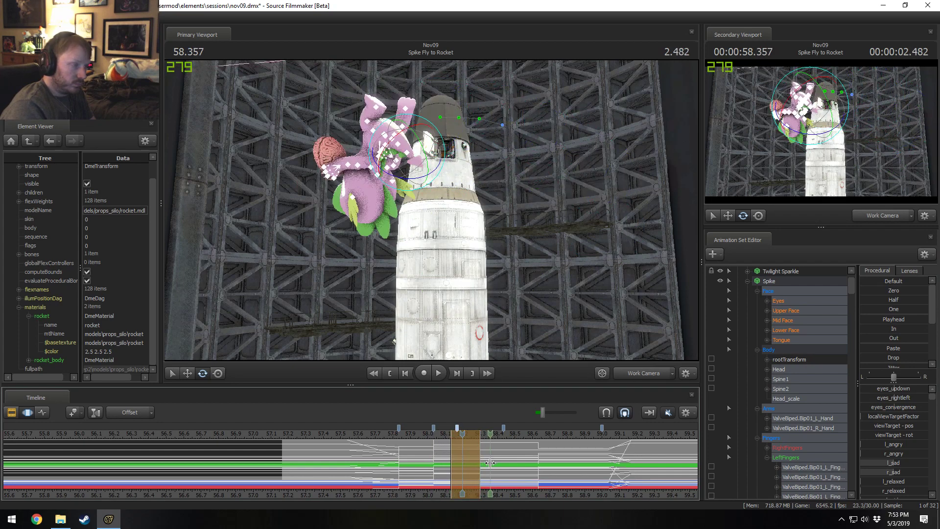
Apply the Out preset to Spike's controls from 58.266 to about 58.3 and extend the time selection to about 58.43.
left_click_drag(478, 460, 473, 460, "shift")
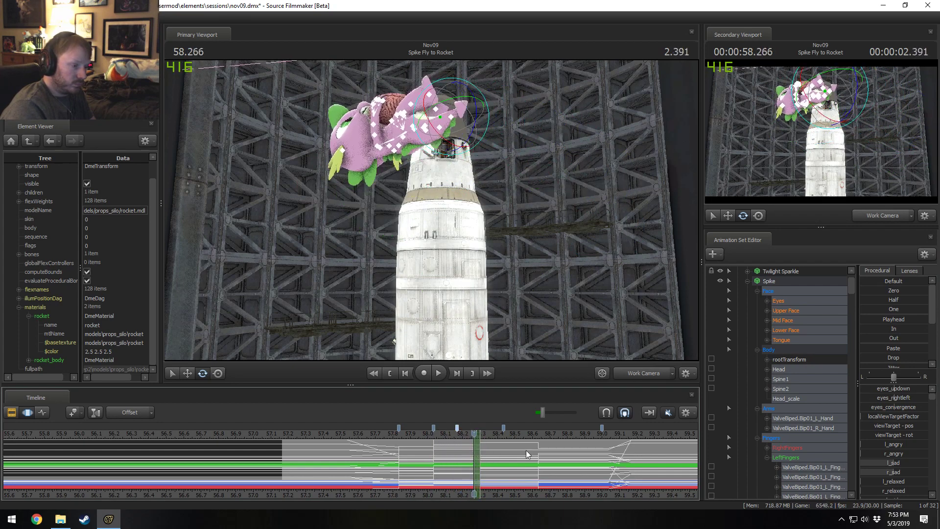
left_click(879, 337)
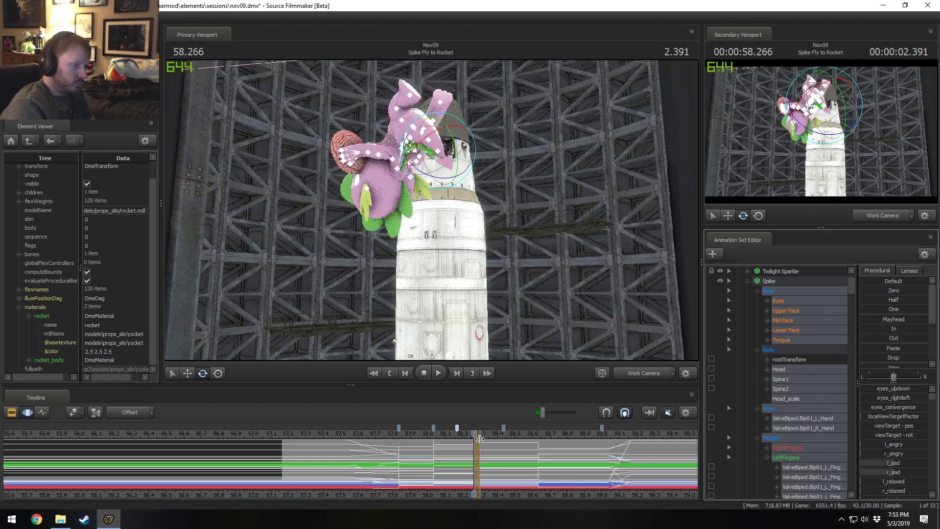
scroll(480, 462, "up", 2)
left_click_drag(478, 463, 521, 461, "shift")
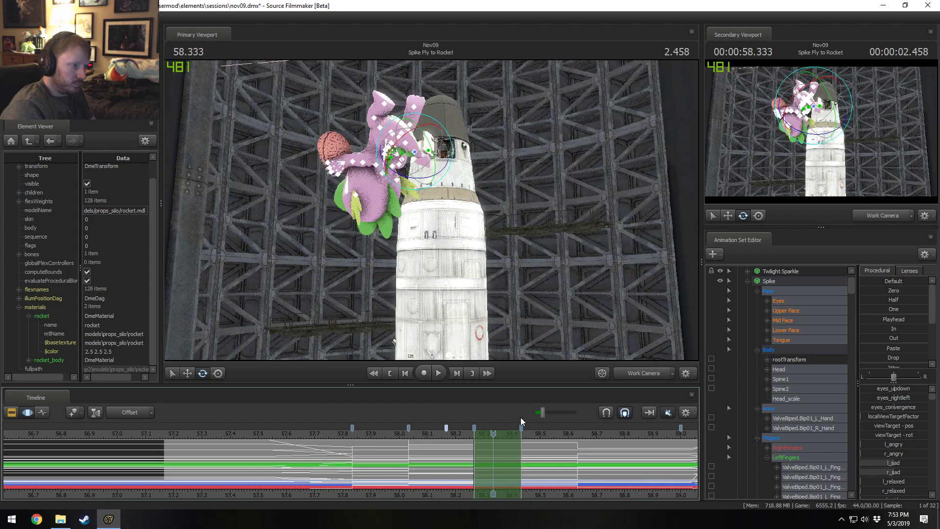
Check Spike's poses around 57.933 and 58.266 from several angles and delete the bookmark at 58.166.
left_click_drag(514, 274, 432, 225)
key("ctrl")
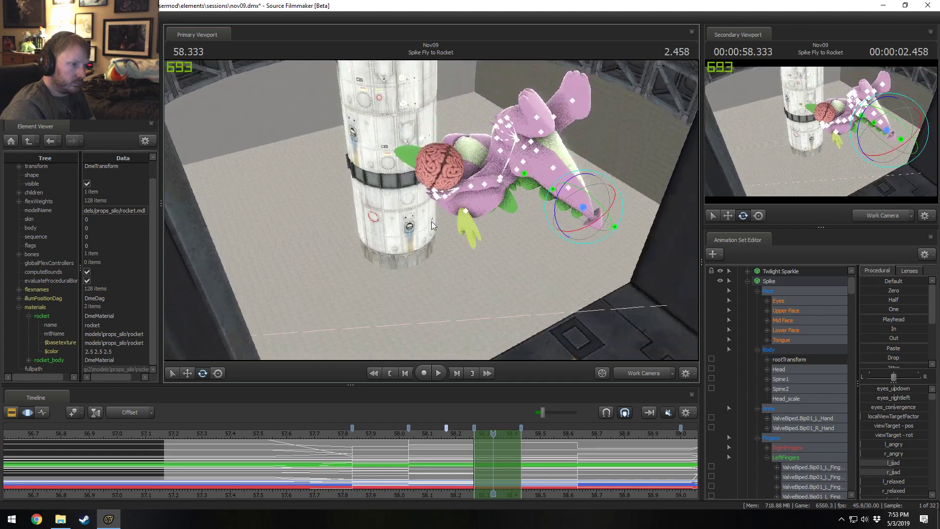
left_click(381, 429)
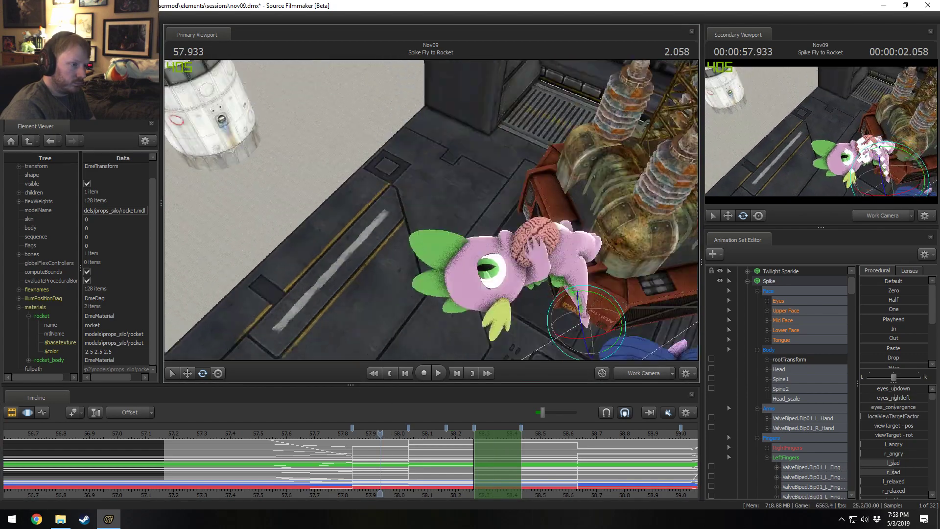
left_click_drag(421, 235, 408, 211)
left_click_drag(391, 439, 475, 449)
left_click_drag(456, 274, 417, 248)
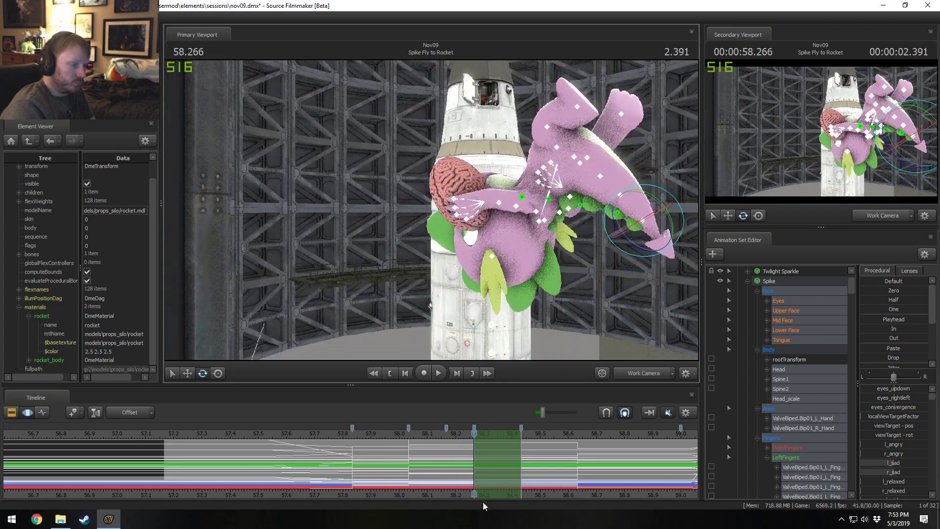
left_click(446, 428)
right_click(444, 427)
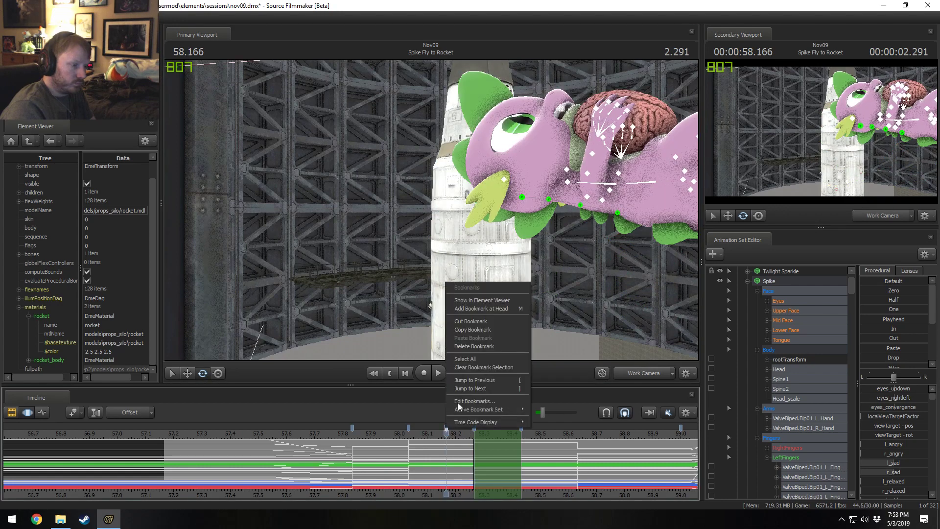
left_click(461, 345)
At 58.300, adjust Spike's body controls so that his torso lies back almost horizontally.
left_click(483, 442)
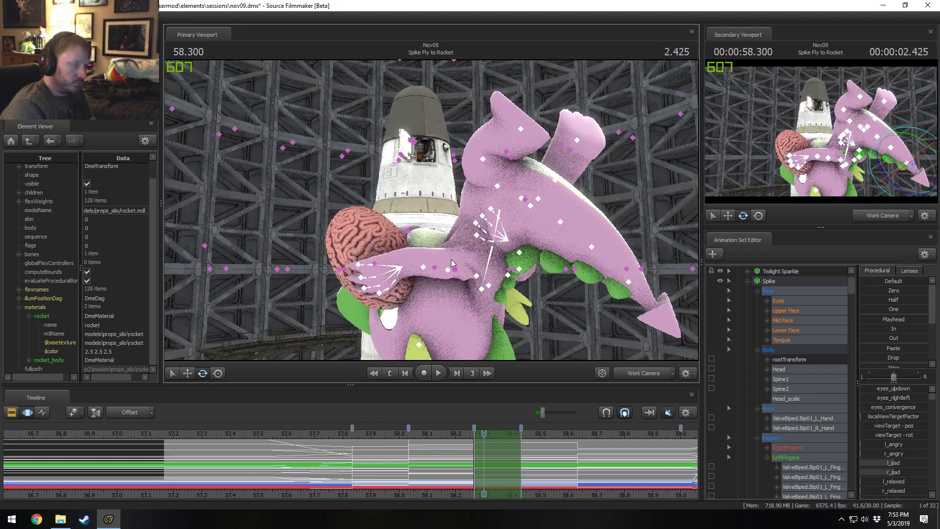
left_click_drag(451, 259, 431, 210)
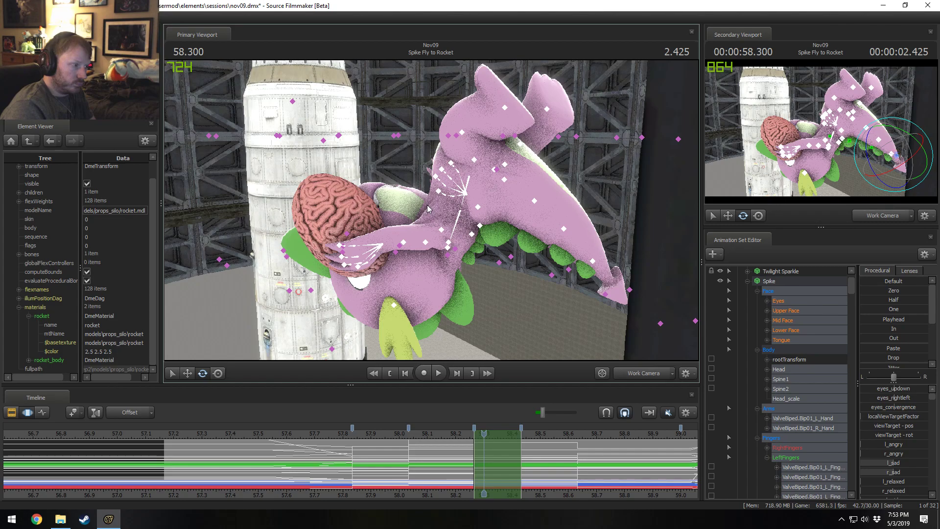
left_click_drag(401, 209, 428, 209)
left_click_drag(333, 218, 383, 200)
left_click(368, 214)
key("w")
left_click_drag(347, 235, 331, 220)
left_click(332, 215)
key("ctrl")
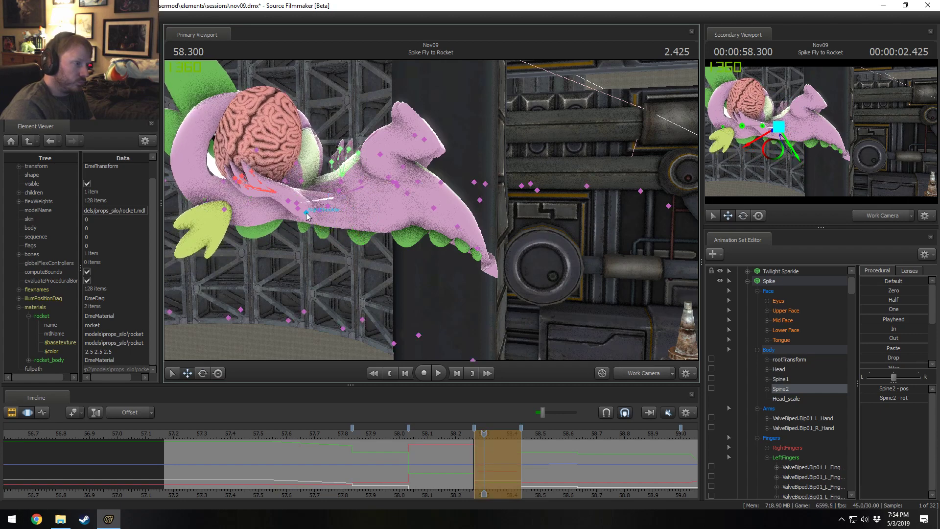
Turn Spike's head upright and rotate his RightShoulder control to bring the brain over his chest.
left_click(328, 200, "ctrl")
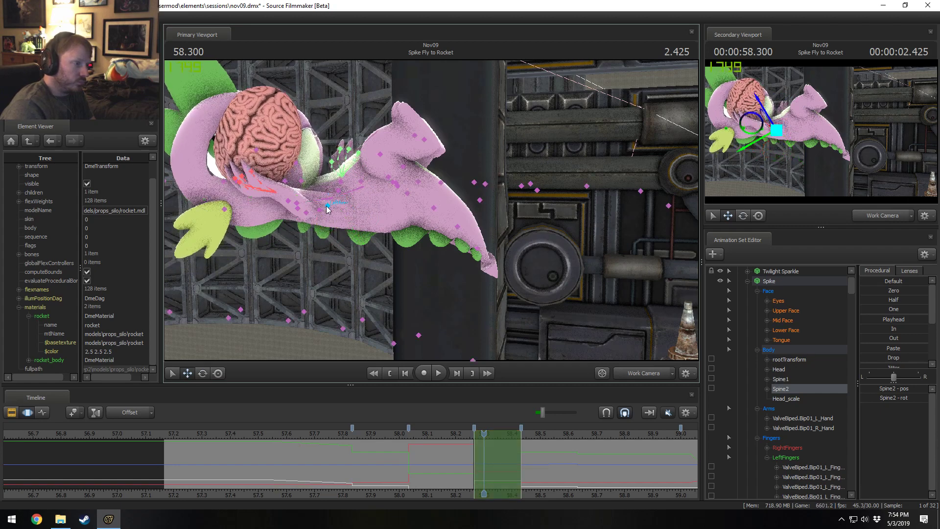
left_click(328, 210)
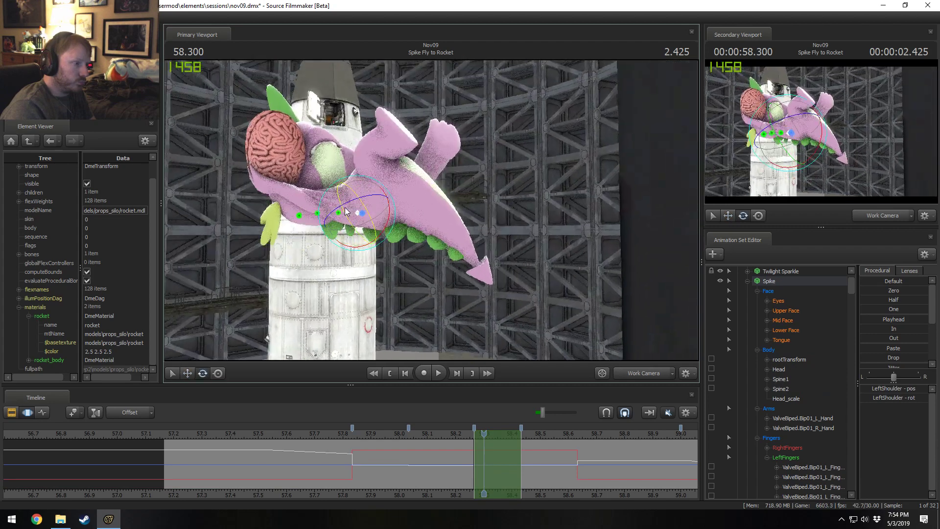
key("ctrl")
left_click(339, 212, "ctrl")
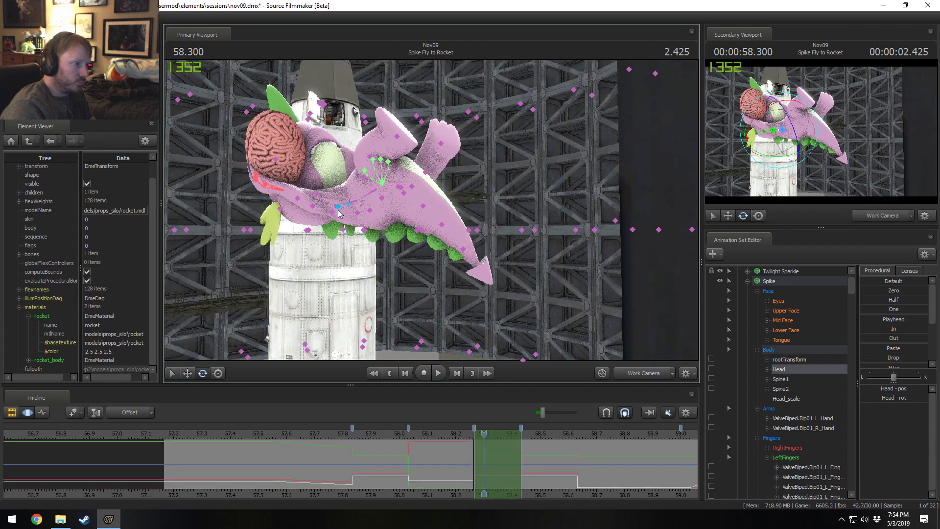
left_click(334, 214, "ctrl")
left_click_drag(337, 208, 427, 209)
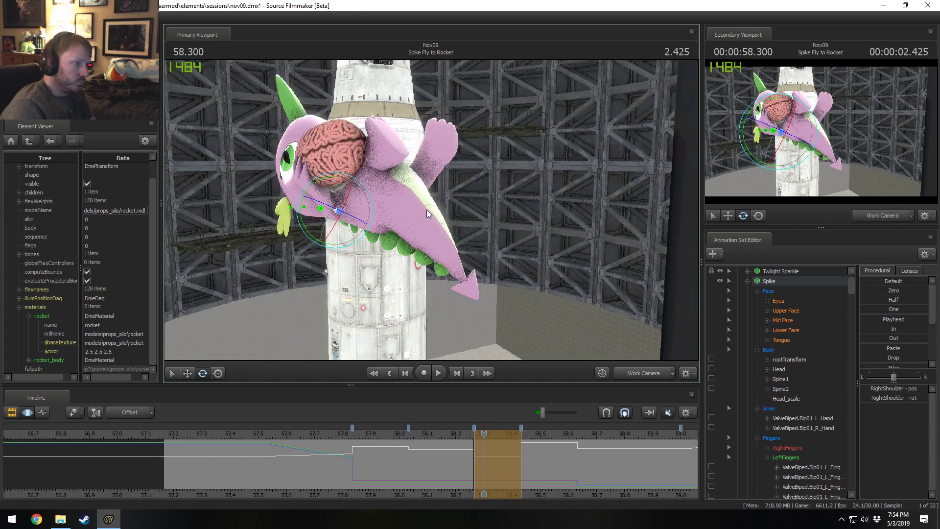
Rotate Spike's RightForearm and RightArm controls to bend his right arm around the brain.
left_click(322, 202)
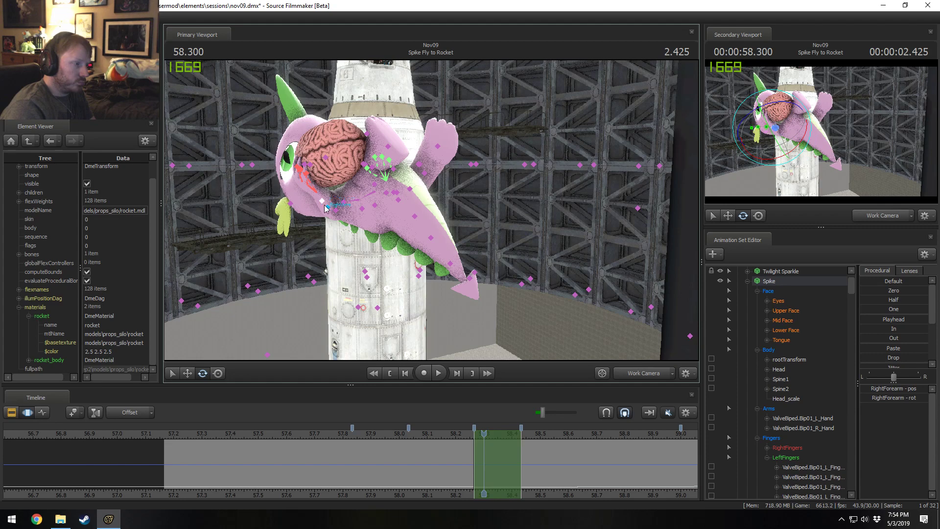
left_click(326, 207, "ctrl")
left_click_drag(311, 189, 431, 210)
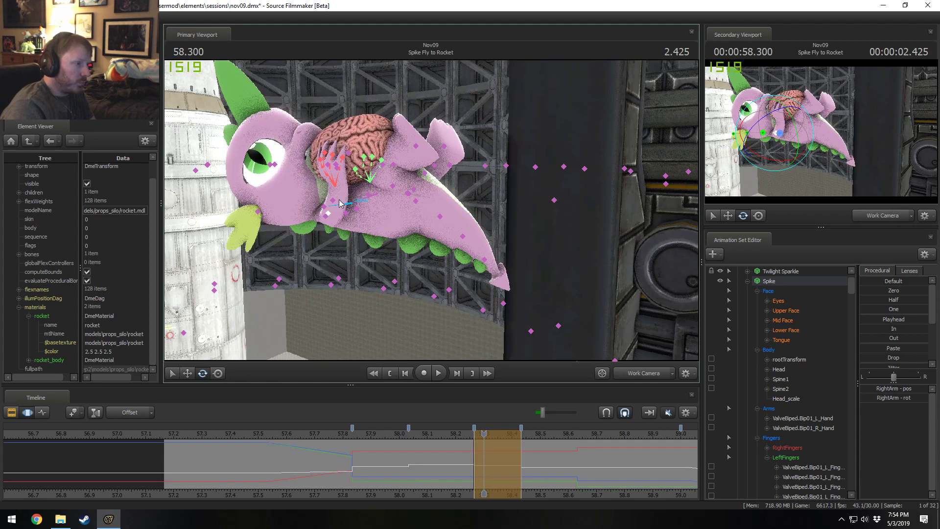
left_click(333, 200, "ctrl")
left_click_drag(334, 202, 431, 208, "alt")
Select Spike's tail controls from Tail1 to Tail4 and curl the tail upward behind his legs.
left_click(483, 242, "ctrl")
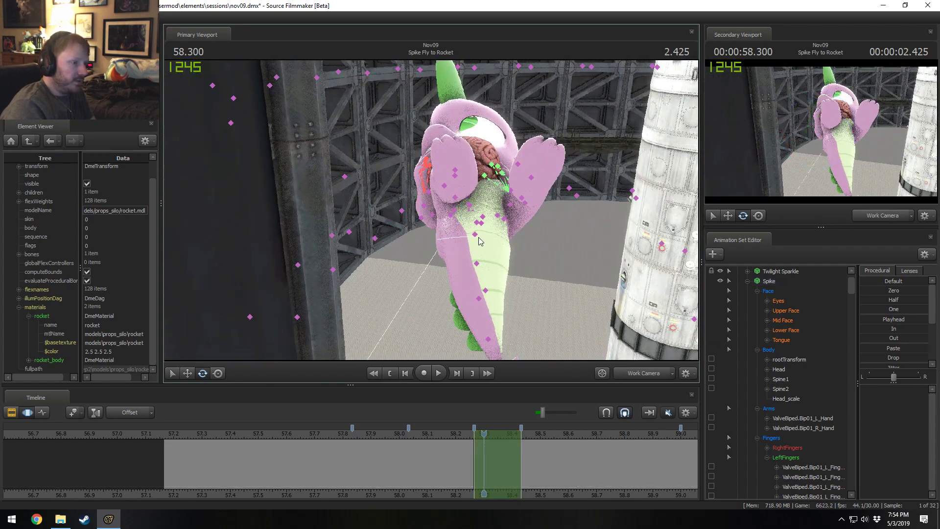
left_click_drag(483, 242, 562, 235, "alt")
left_click_drag(432, 210, 449, 216)
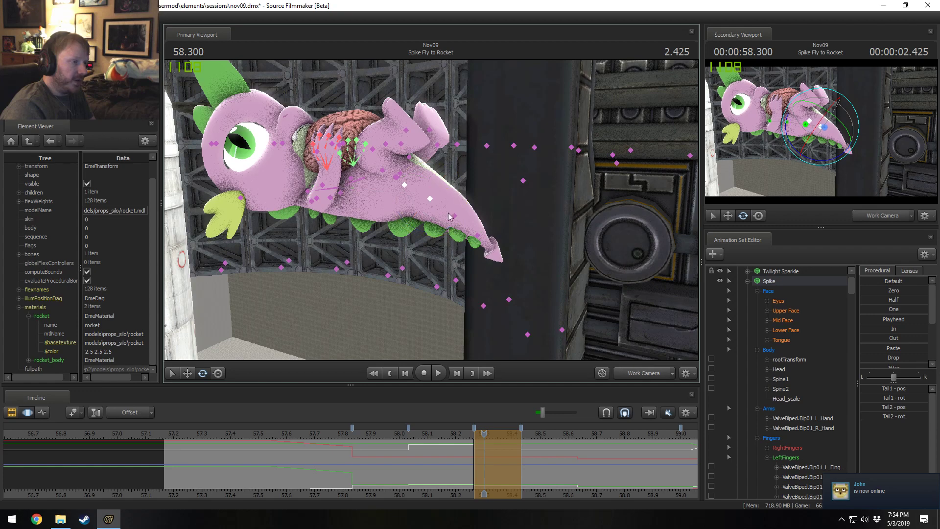
left_click(453, 215, "ctrl")
left_click(477, 236, "ctrl+shift")
left_click(429, 200, "ctrl")
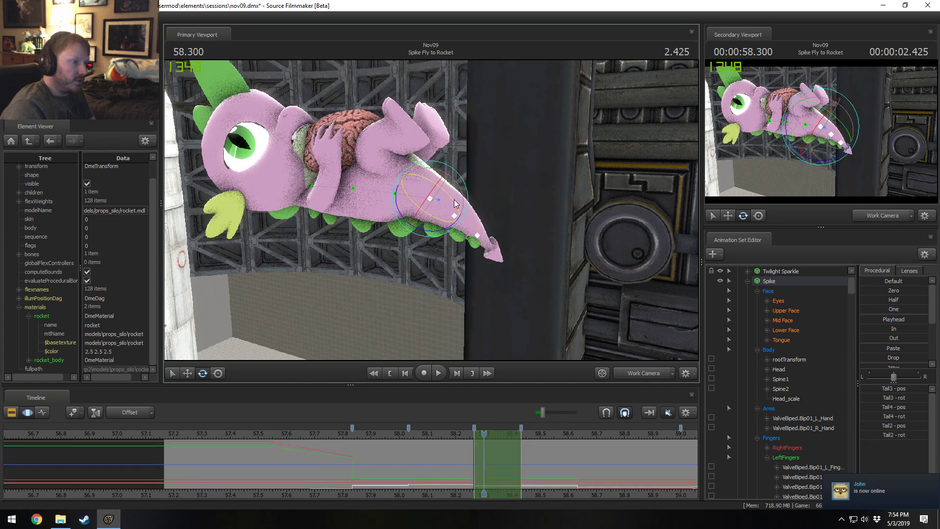
left_click_drag(462, 201, 380, 206)
left_click(405, 187, "ctrl")
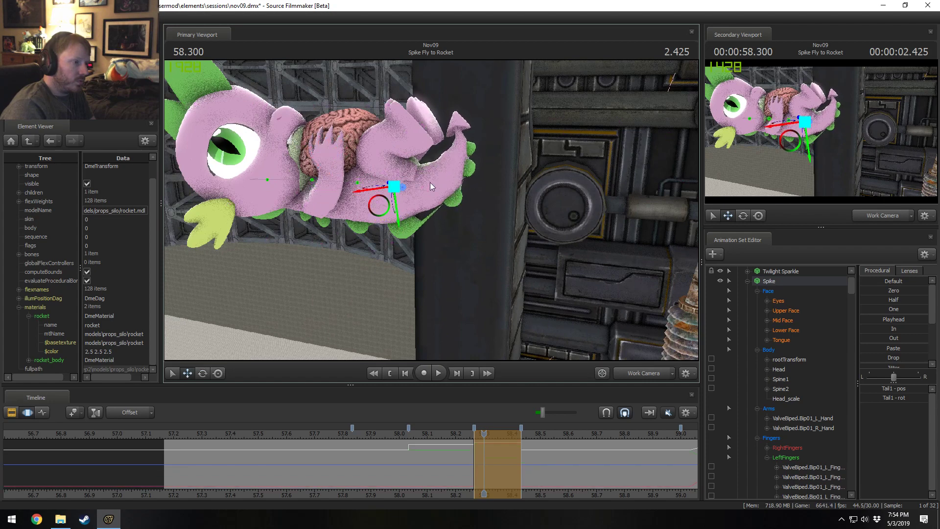
Select Spike's LeftThigh control and rotate the left leg up toward the brain.
left_click_drag(430, 182, 515, 182, "alt")
left_click(474, 167)
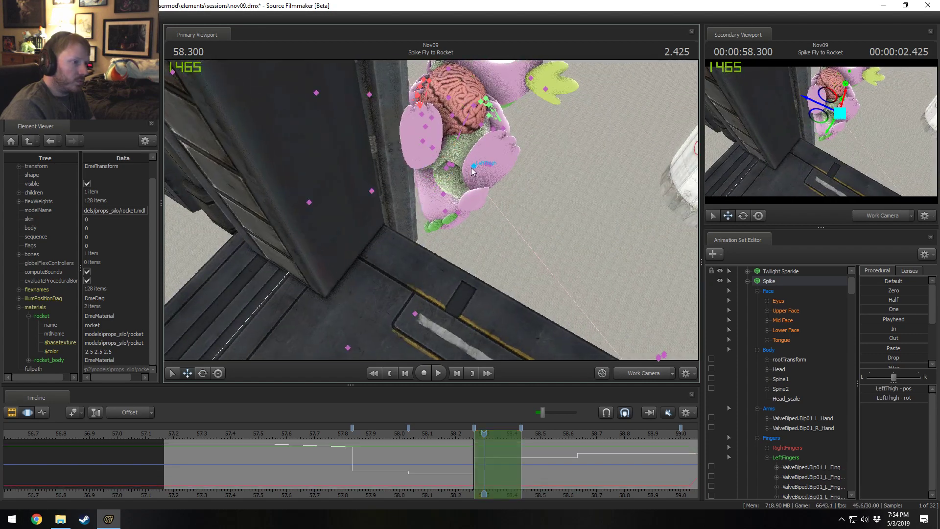
key("e")
left_click_drag(487, 138, 433, 210)
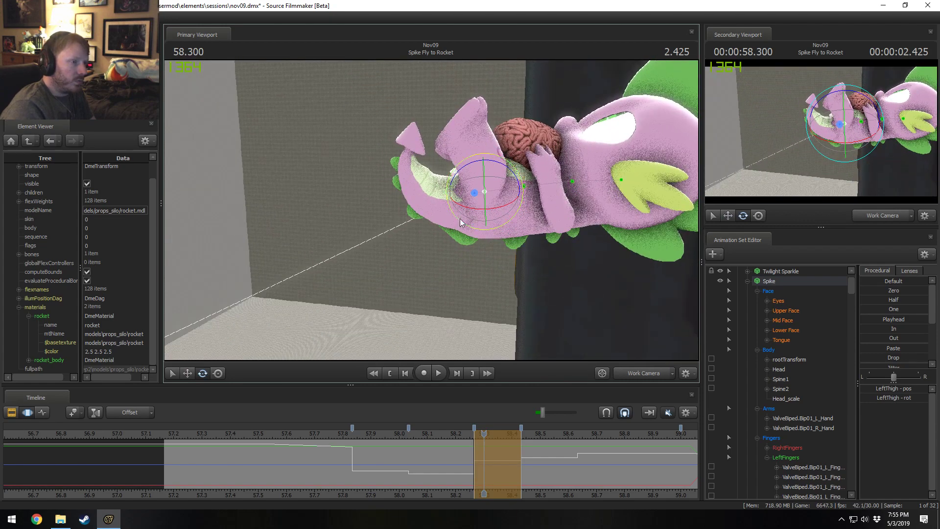
mouse_move(489, 184)
left_mouse_down()
mouse_move(515, 174)
mouse_move(507, 183)
left_mouse_up()
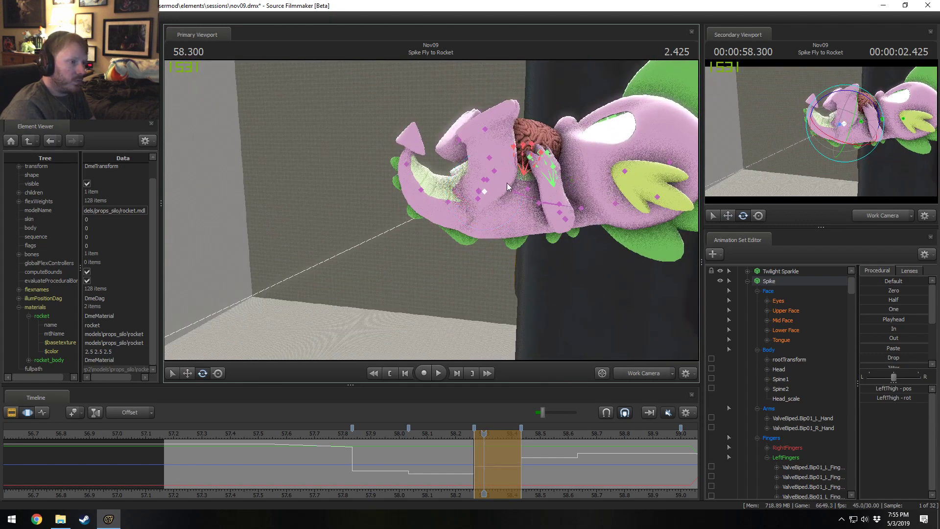
Rotate the controls of Spike's lower left leg and foot to fold the leg against his belly.
left_click(490, 170, "ctrl")
left_click_drag(515, 150, 477, 157)
left_click(490, 157)
left_click_drag(503, 124, 563, 196)
left_click(458, 147)
left_click_drag(415, 195, 419, 201, "alt")
Adjust Spike's LeftShoulder control to bring his left arm closer around the brain.
left_click(454, 278, "ctrl")
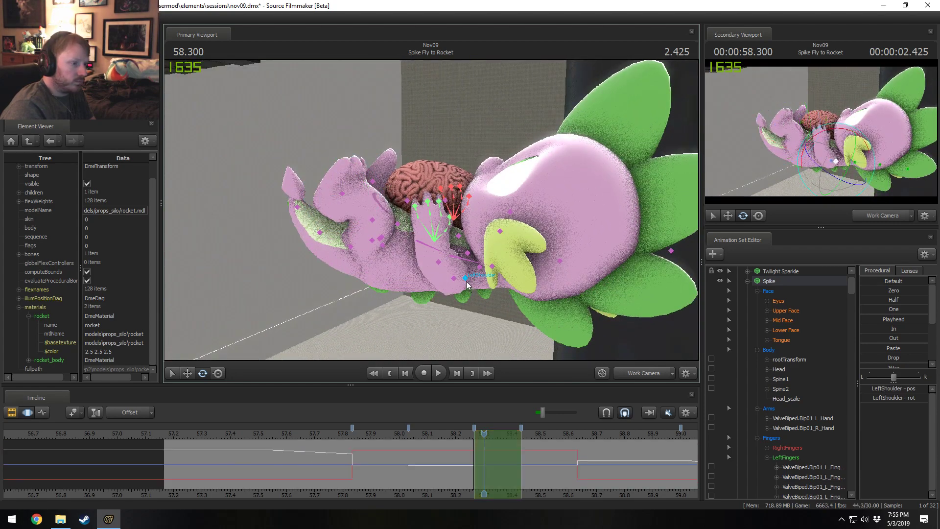
left_click_drag(454, 278, 460, 184, "alt")
key("w")
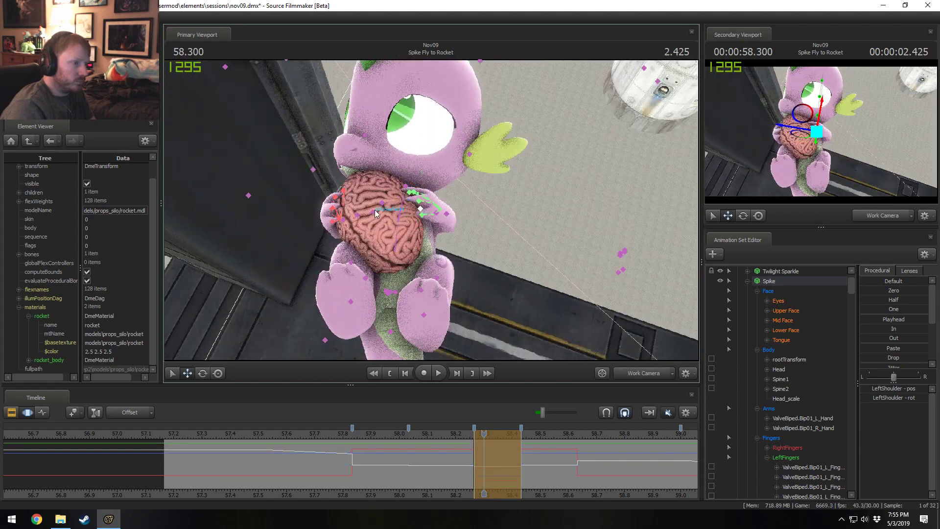
Select the rootTransform of Brain BONE and rotate and move the brain to fit between Spike's arms.
scroll(822, 441, "down", 15)
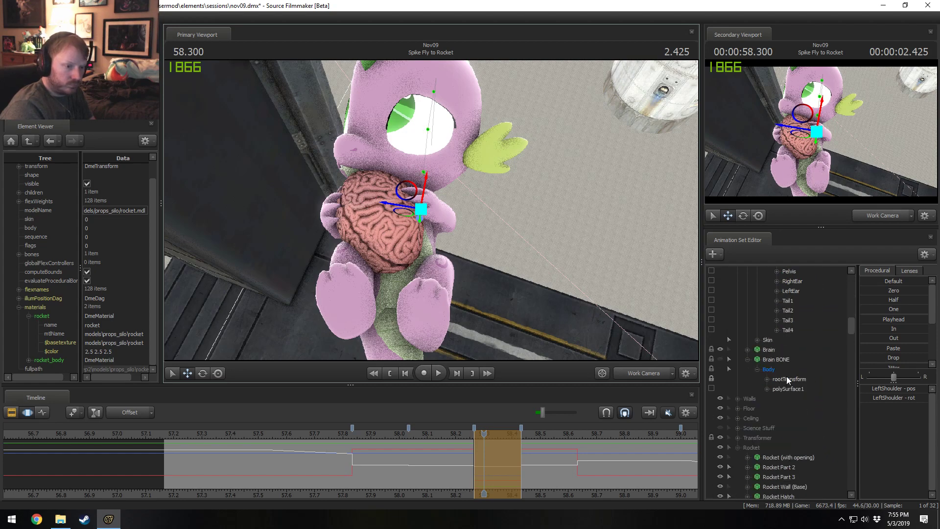
left_click(787, 377)
left_click_drag(578, 269, 543, 230, "alt")
key("e")
left_click_drag(360, 197, 379, 206)
key("w")
left_click_drag(390, 245, 509, 181)
Select Spike's Head control and rotate Spine2 to adjust the tilt of his upper body and head.
key("ctrl")
left_click_drag(355, 273, 405, 259, "alt")
left_click(372, 275, "ctrl")
key("e")
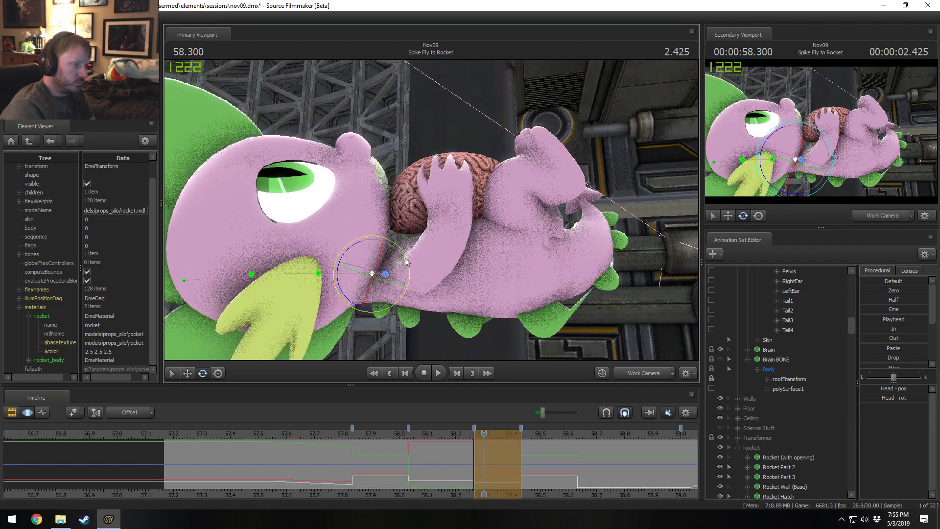
left_click(424, 268, "ctrl")
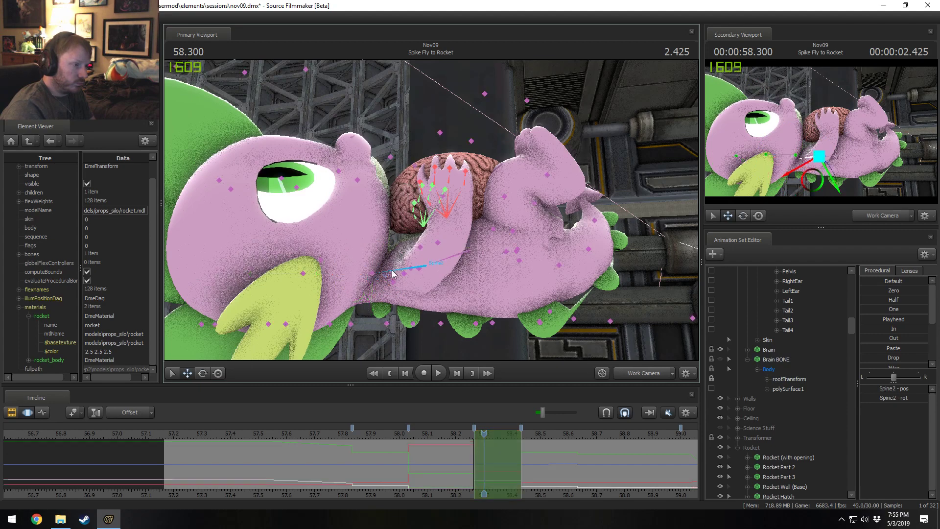
key("e")
left_click_drag(460, 270, 414, 293)
Try moving Spike's Head control, undo the move and return to rotating the head.
key("w")
key("ctrl")
left_click(367, 270, "ctrl")
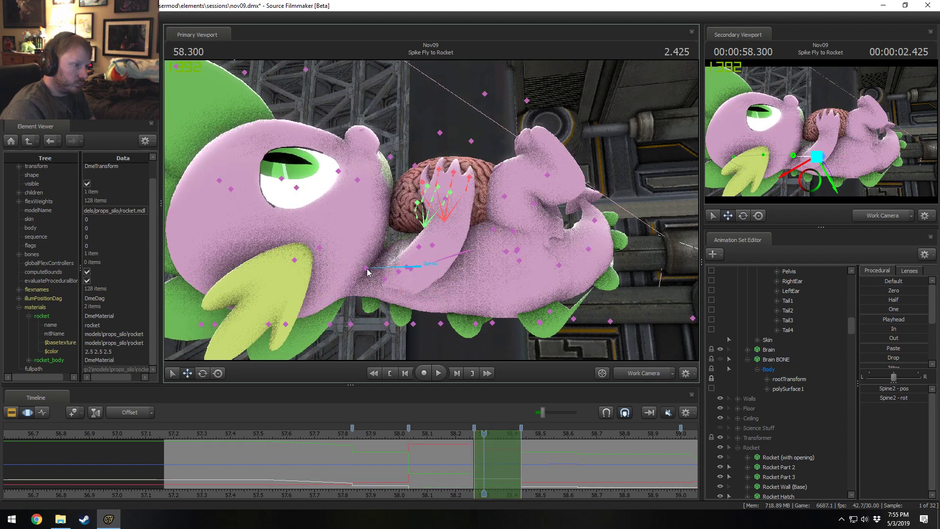
left_click_drag(347, 282, 343, 272)
key("ctrl+z")
key("e")
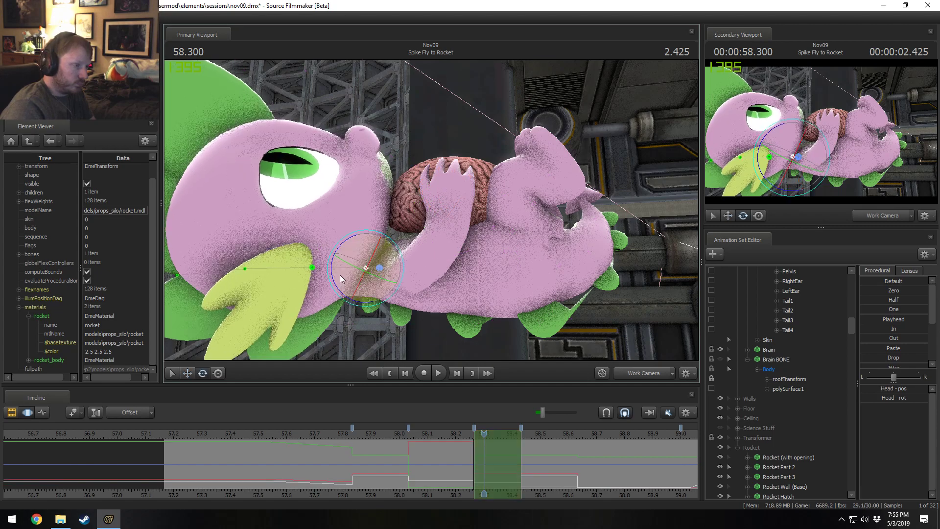
Select Spike's Spine1 control and rotate it to refine the bend of his upper body.
key("s")
mouse_move(443, 220)
left_mouse_down()
mouse_move(443, 235)
mouse_move(453, 236)
mouse_move(424, 210)
mouse_move(435, 184)
mouse_move(429, 207)
left_mouse_up()
left_click(402, 205, "ctrl")
Select Spike's Eyes controls and apply the In preset to them over the 58.266–58.43 time selection.
scroll(788, 358, "up", 10)
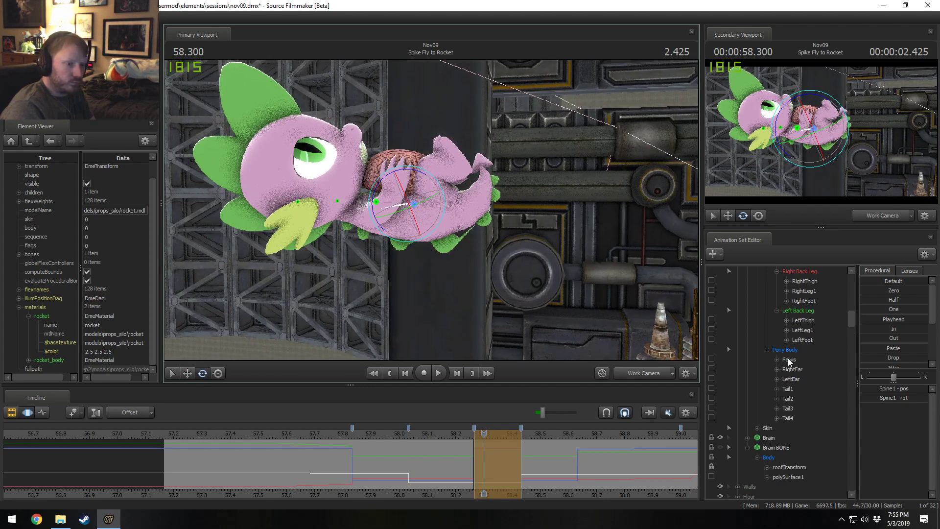
scroll(793, 328, "up", 8)
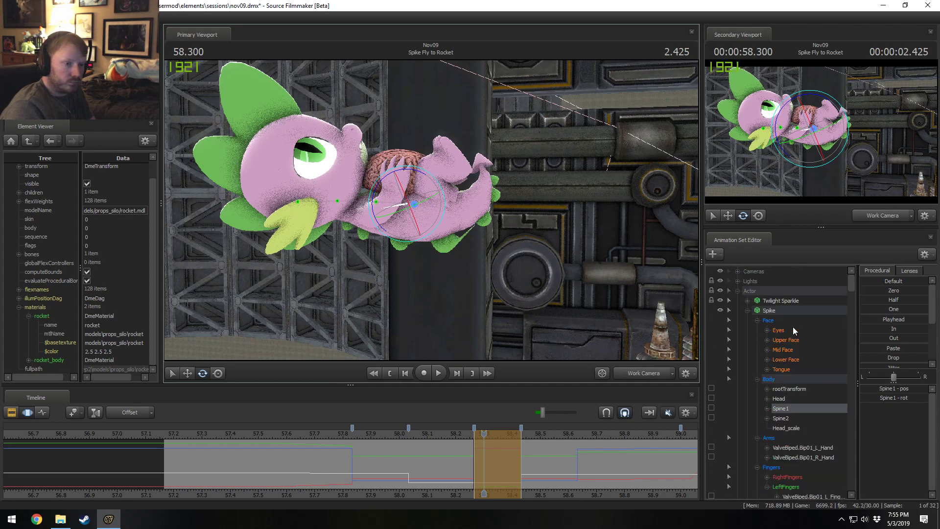
left_click(781, 331)
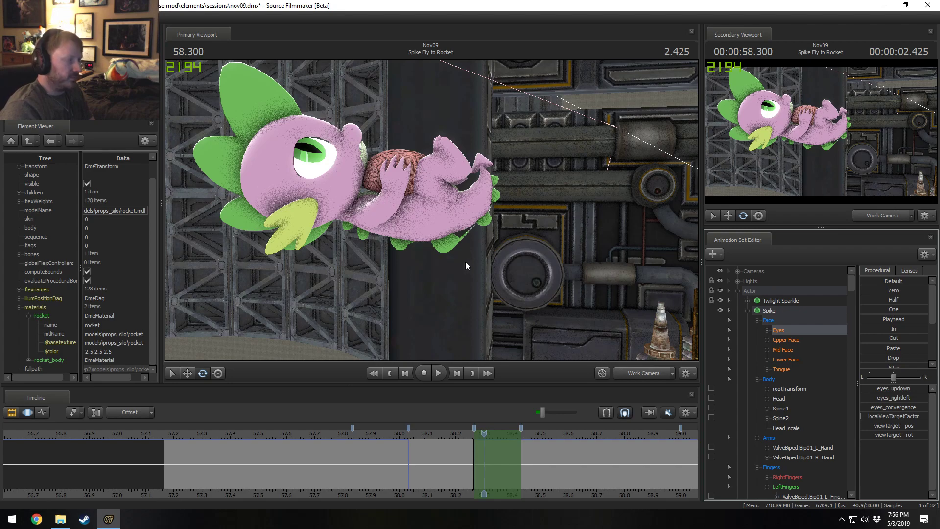
left_click_drag(465, 262, 432, 210)
key("F2")
key("F3")
key("s")
key("s")
left_click(873, 331)
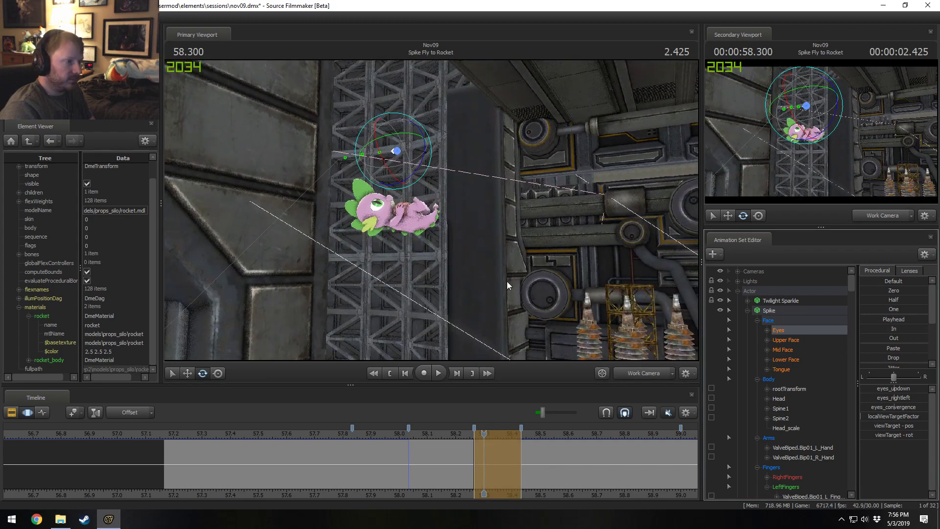
Review Spike's flight past the rocket through the Main Camera, by playing it back and scrubbing to 58.400.
left_click_drag(483, 264, 475, 232)
key("w")
key("w")
left_click_drag(440, 432, 388, 436)
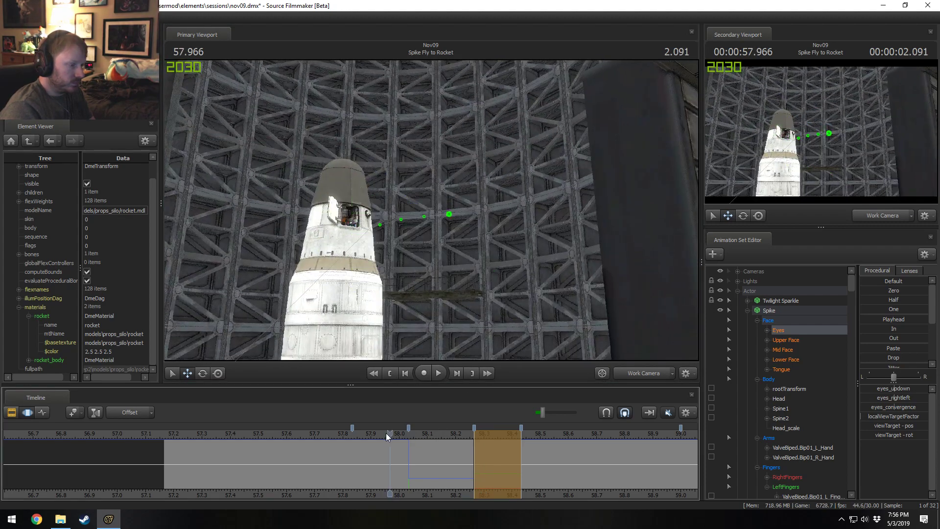
left_click(636, 374)
key("space")
key("space")
left_click_drag(293, 468, 539, 450)
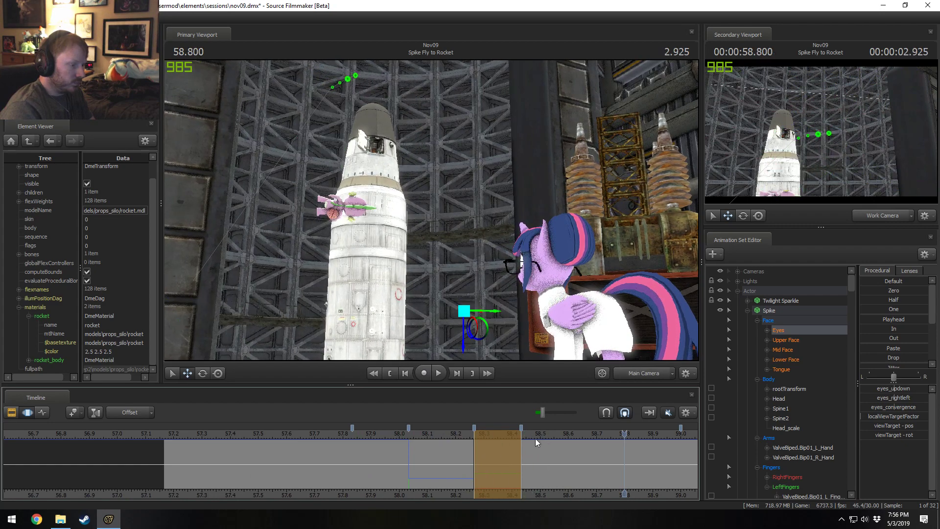
left_click_drag(458, 430, 512, 447)
Select Spike's Pelvis control and rotate it at 58.400, checking the turn across the selected time range.
scroll(789, 428, "down", 15)
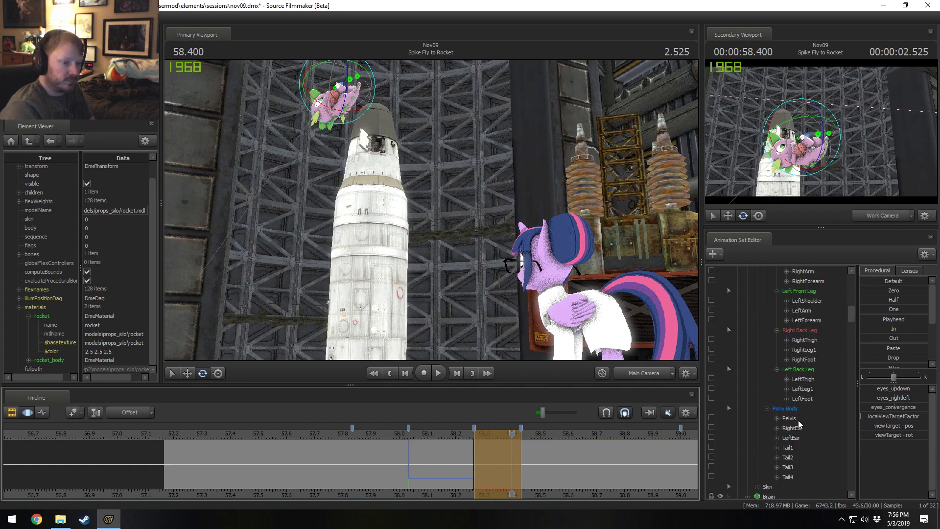
left_click(793, 418)
left_click_drag(361, 95, 337, 103)
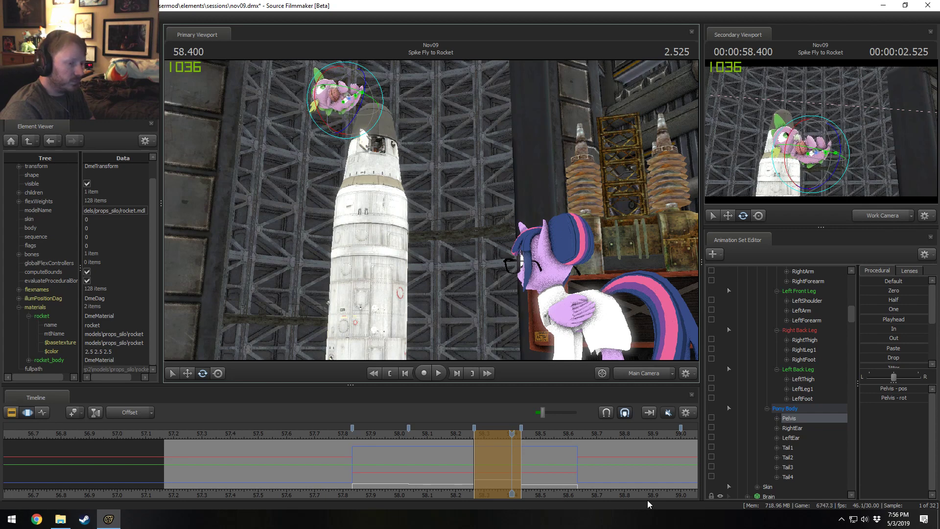
left_click_drag(511, 453, 475, 461)
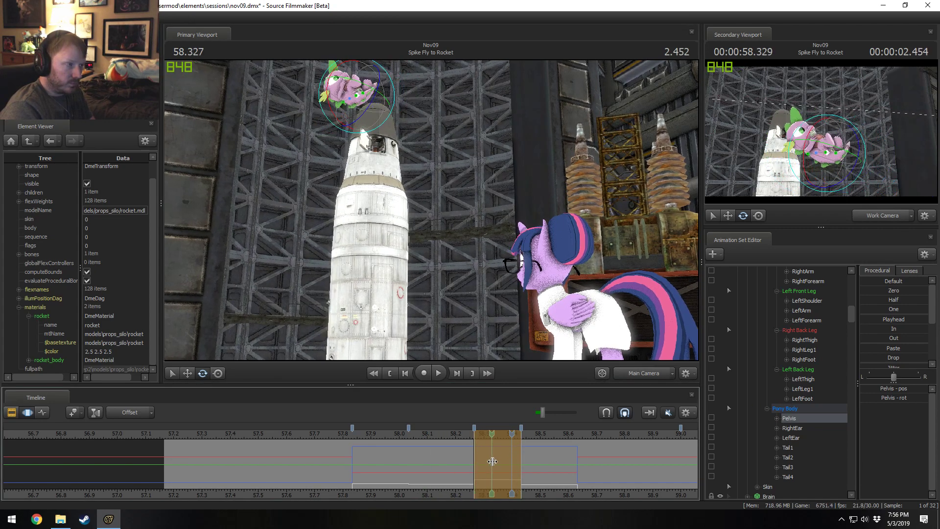
Select Brain BONE and apply the Playhead preset at 58.300 to hold the brain's pose across the selection.
scroll(794, 474, "down", 5)
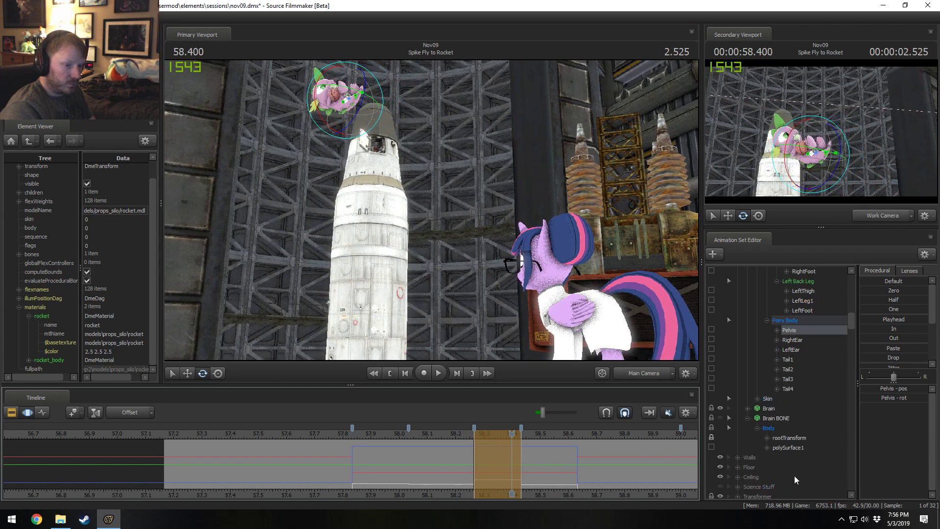
left_click(789, 361)
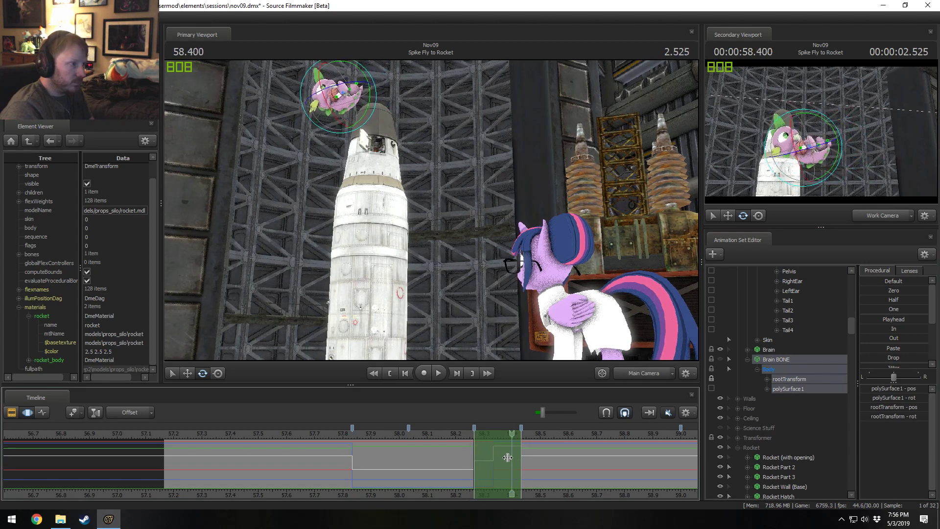
left_click_drag(508, 435, 486, 436)
left_click(884, 321)
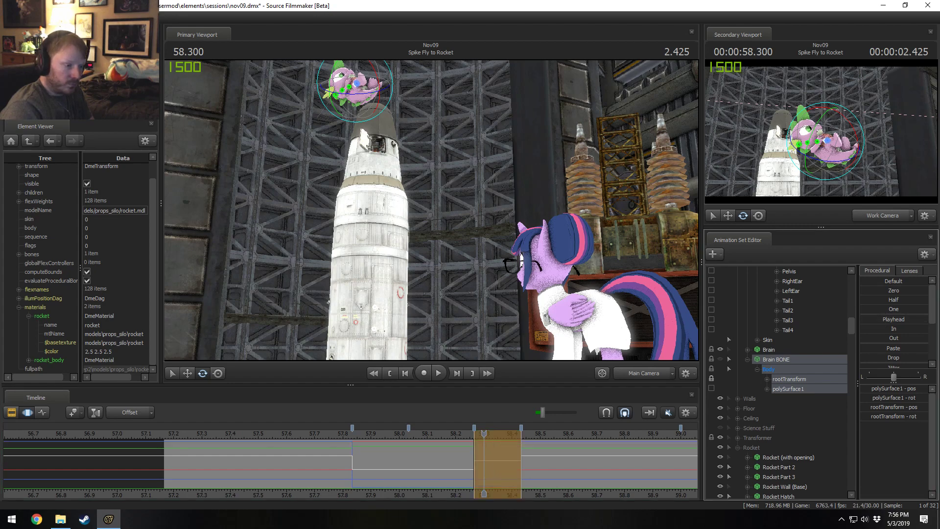
Retime Spike, except his rootTransform, together with Brain BONE so the curled pose spans 58.333–58.633, moving its bookmarks to match.
scroll(764, 379, "up", 16)
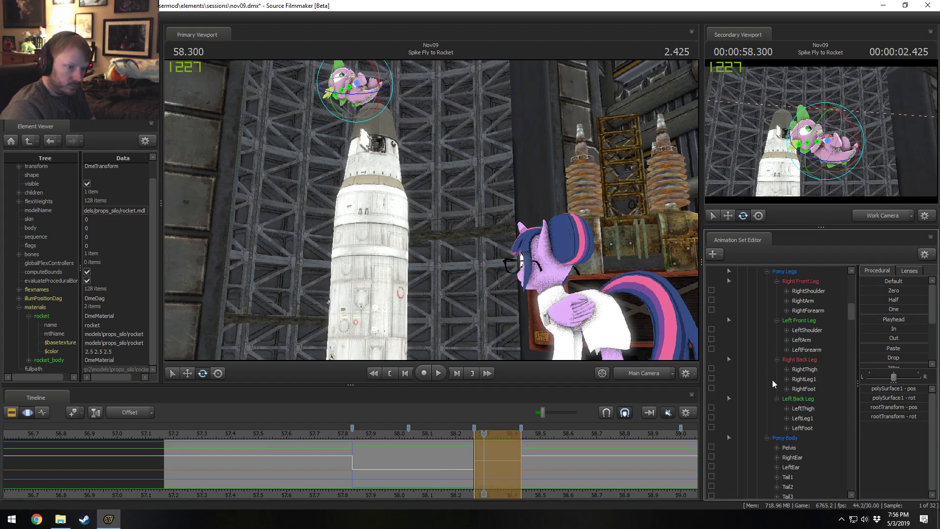
scroll(780, 303, "up", 3)
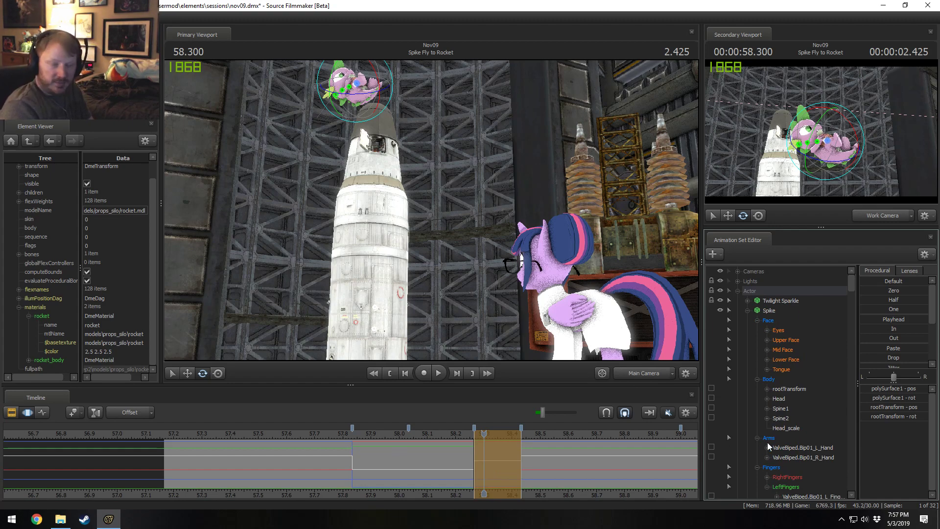
left_click(770, 310)
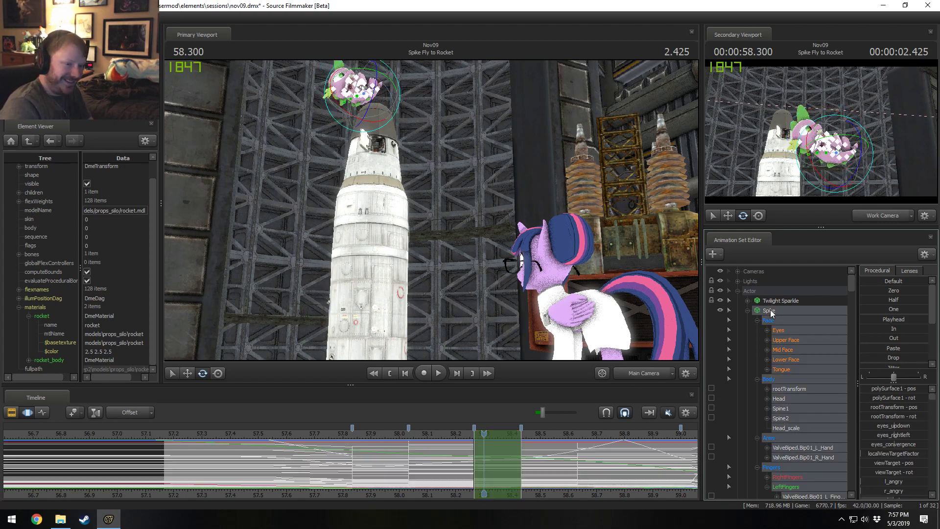
left_click(810, 392, "ctrl")
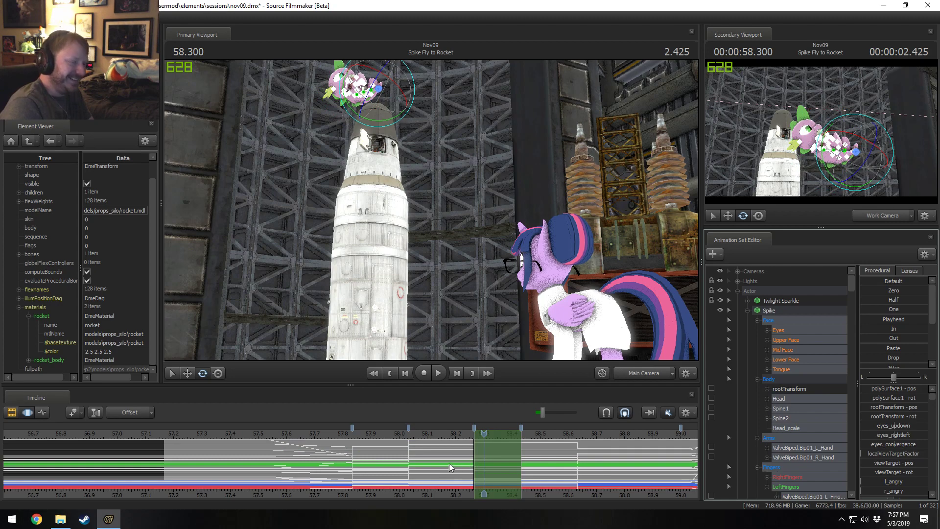
left_click_drag(428, 455, 579, 481)
key("shift")
key("shift")
key("shift")
key("ctrl+z")
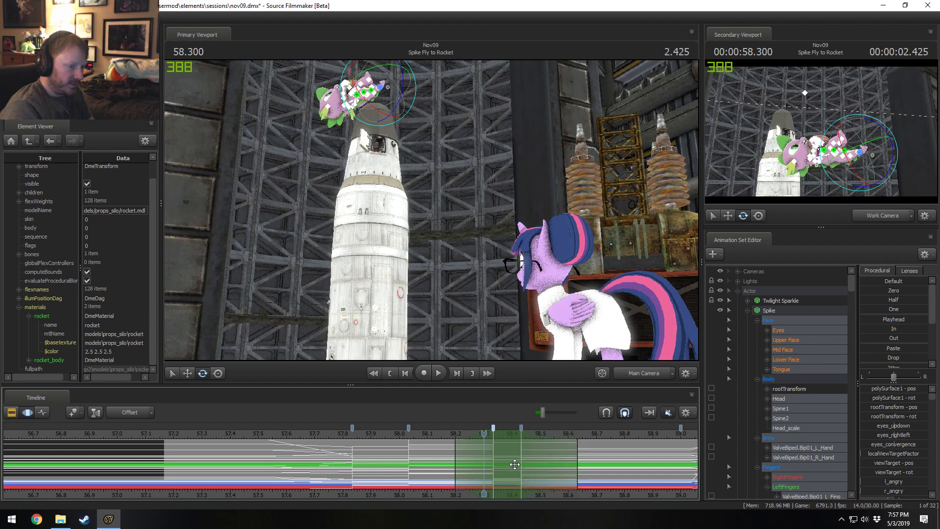
left_click_drag(517, 456, 564, 472)
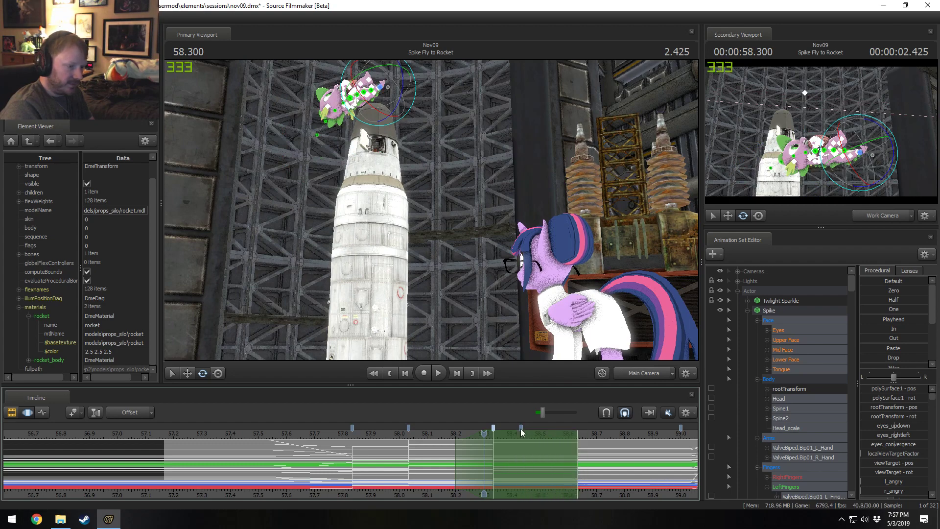
left_click_drag(521, 432, 578, 433)
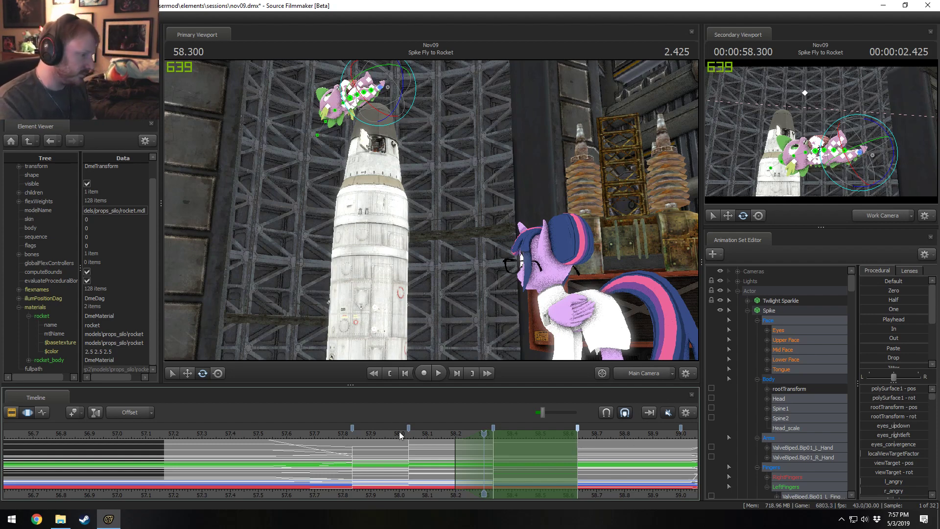
Play back the flight several times from different starting points to check the timing of the curled pose.
left_click(374, 433)
key("space")
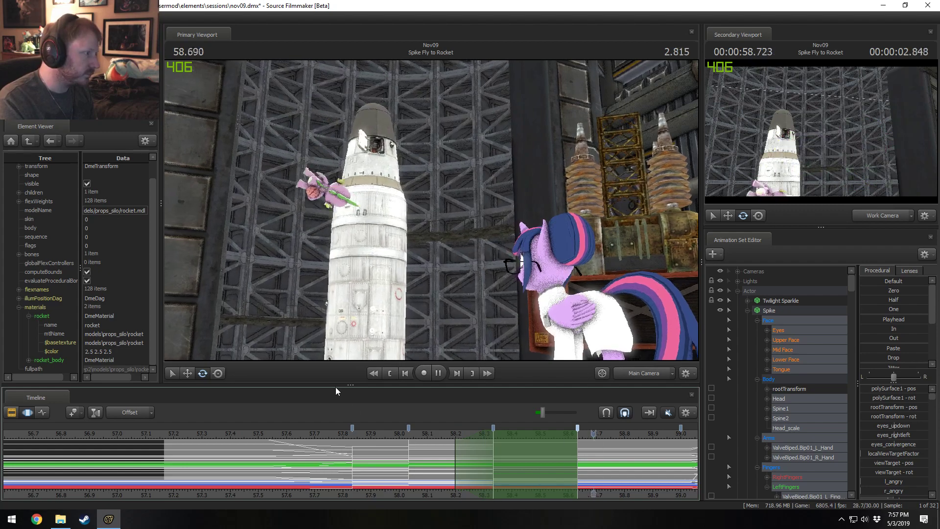
key("space")
left_click(256, 431)
key("space")
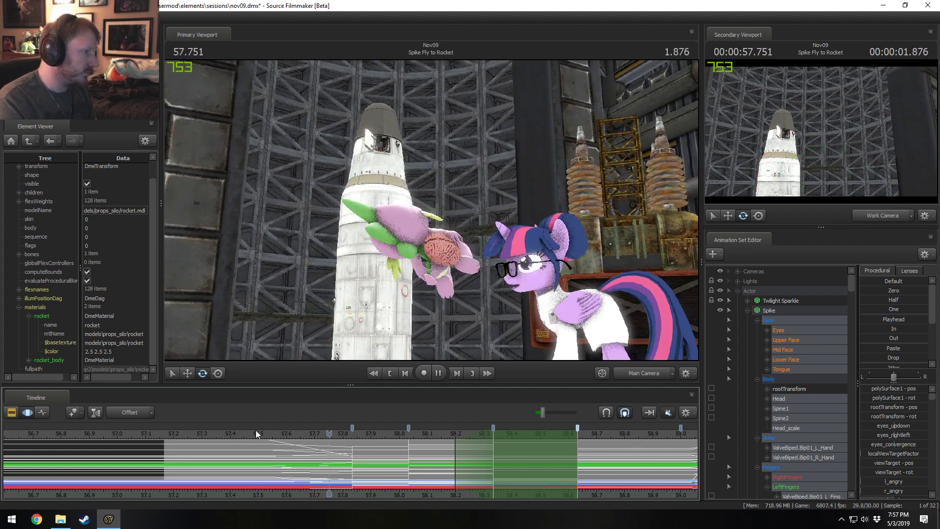
key("space")
key("space")
key("space")
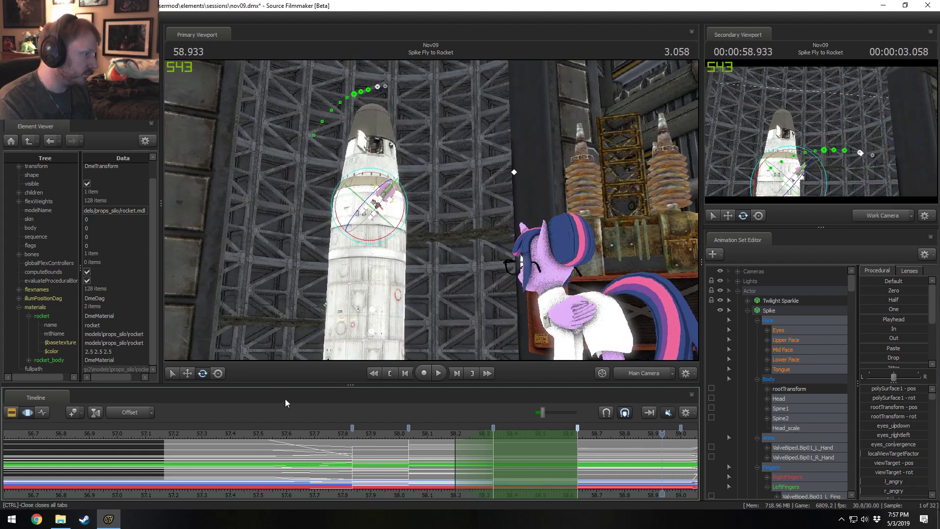
left_click(314, 434)
key("space")
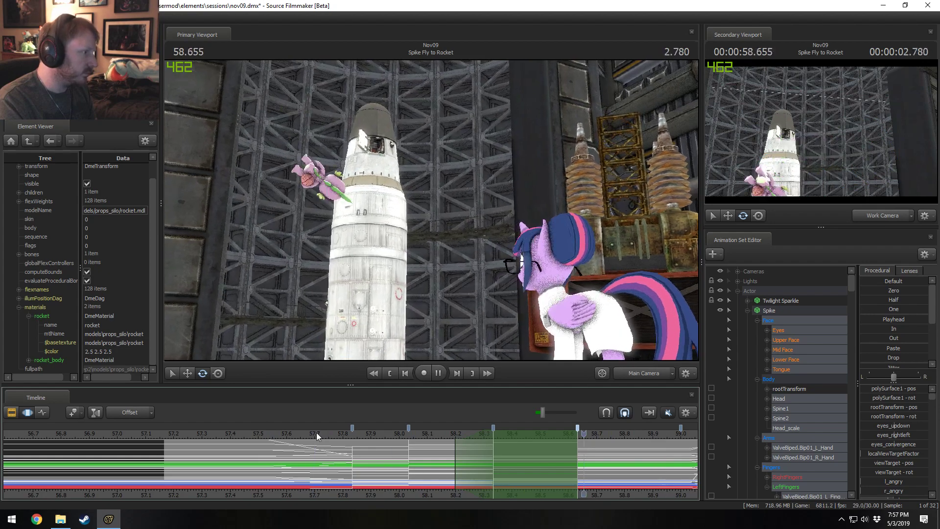
key("space")
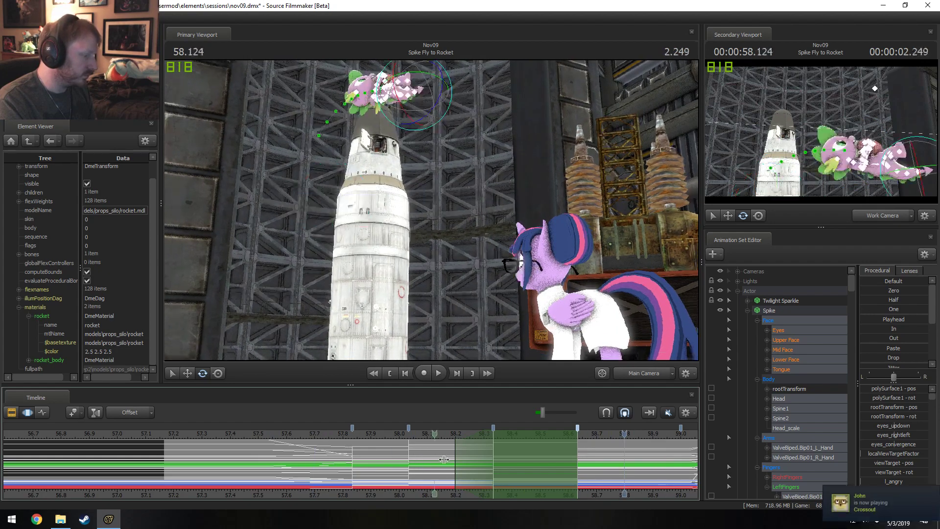
Set the time selection to 58.333–58.633 and try the In preset on Spike's and the brain's controls.
left_click_drag(495, 463, 575, 467, "shift")
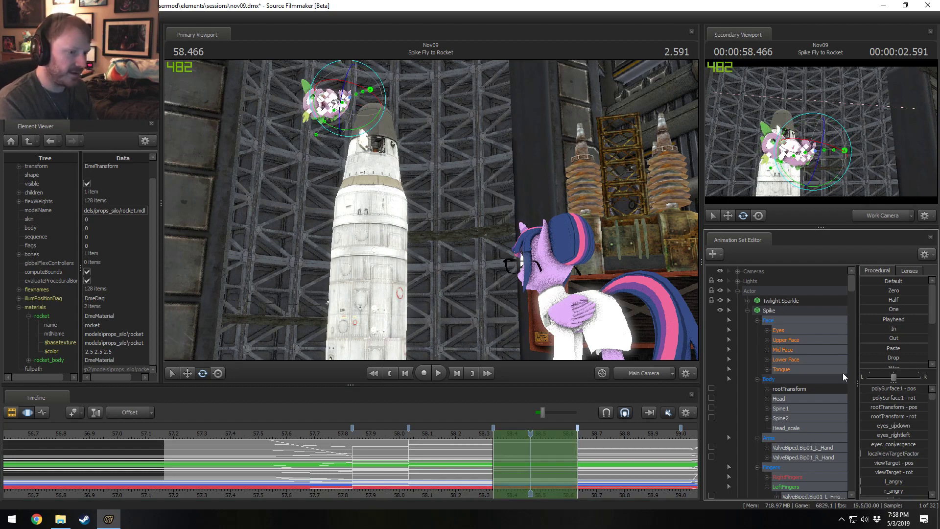
left_click_drag(881, 330, 927, 329)
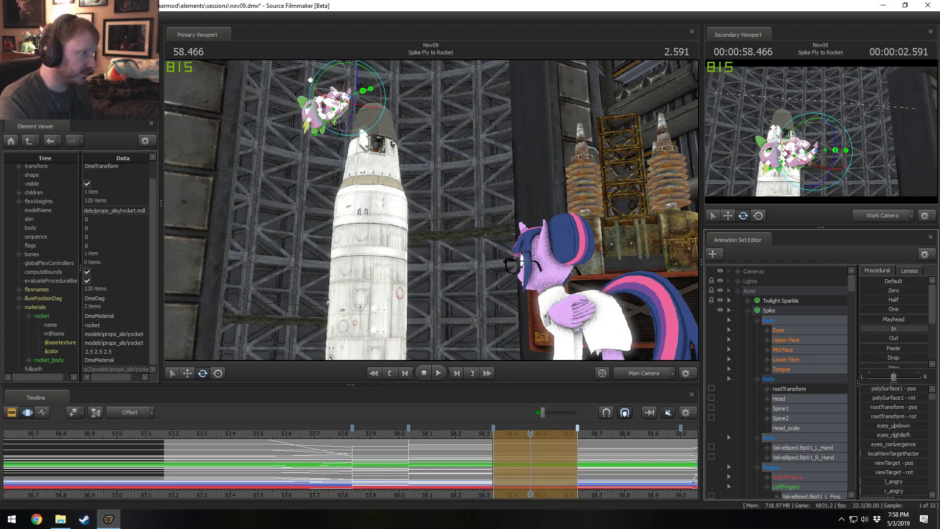
key("shift")
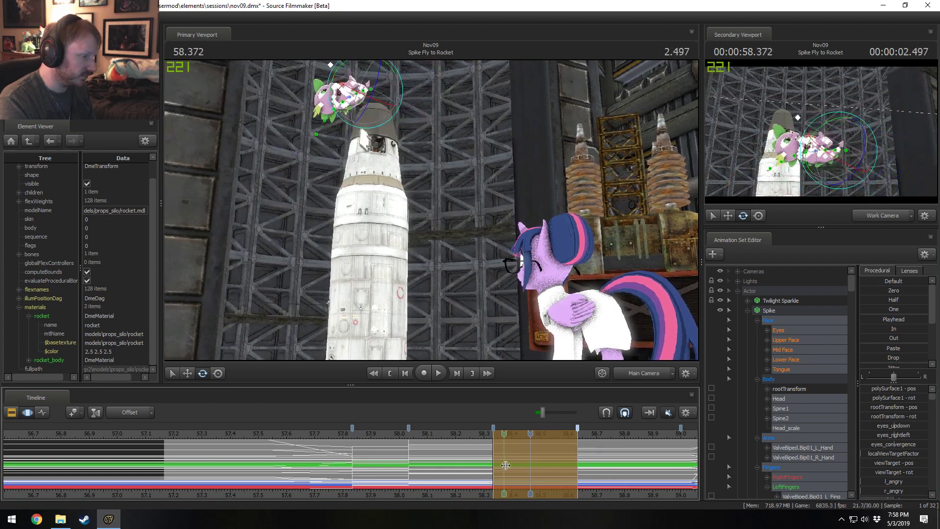
middle_click_drag(591, 492, 514, 482)
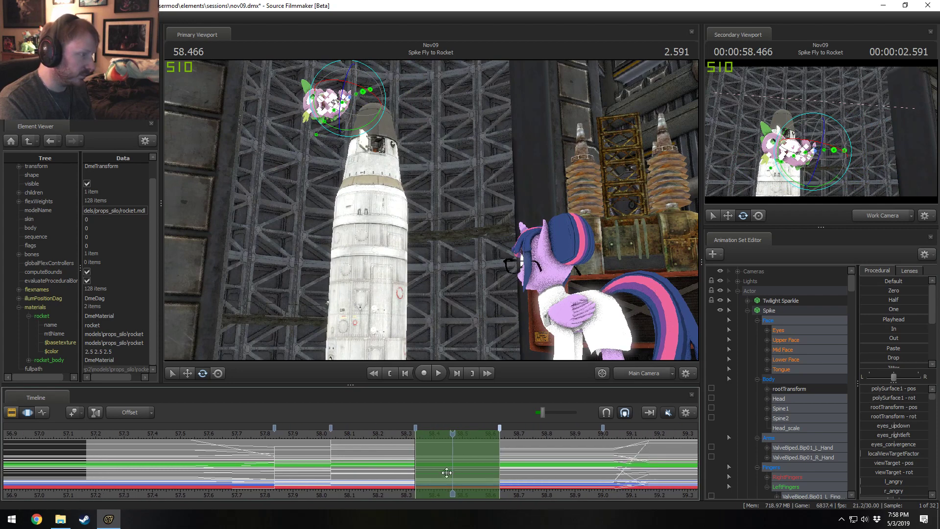
Move the time selection to 58.633–59.0 and try the In preset on Spike's and the brain's controls.
left_click_drag(499, 468, 602, 468, "shift")
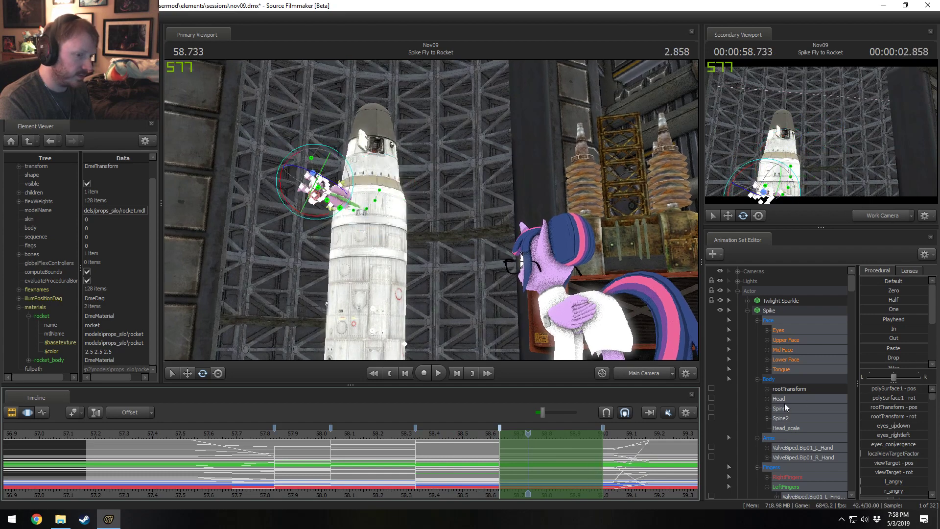
left_click(882, 327)
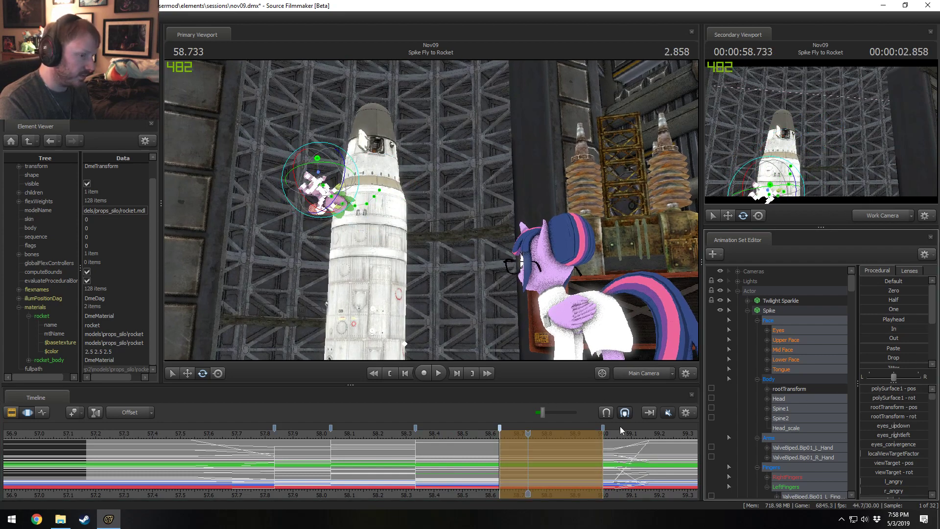
left_click_drag(427, 302, 417, 301, "ctrl")
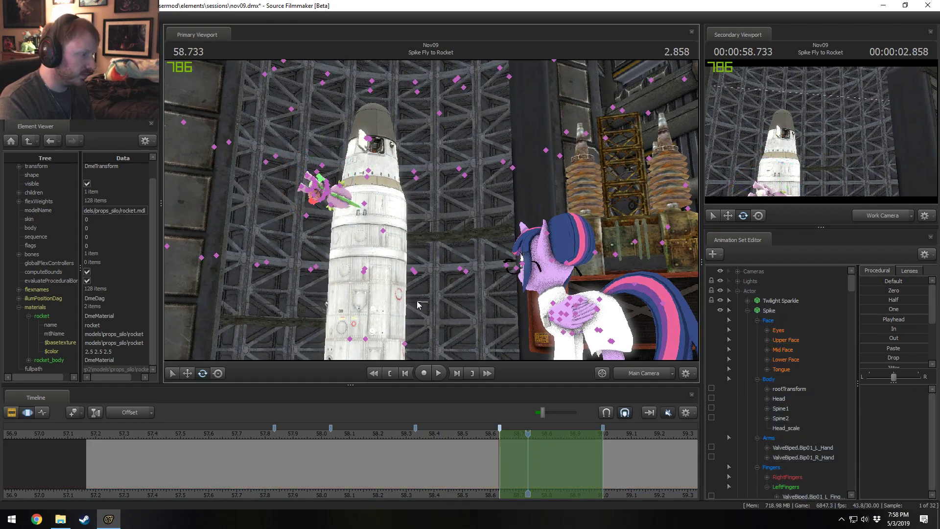
Switch to the Work Camera, select all of Spike's controls except rootTransform and try the In preset on them.
left_click(644, 373, "ctrl")
key("w")
left_click_drag(607, 323, 582, 313)
left_click(773, 312)
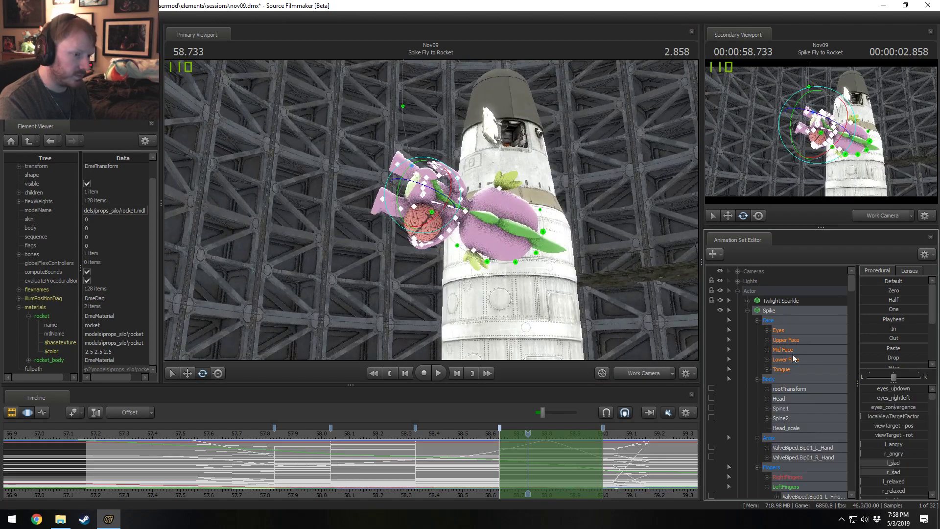
left_click(791, 389)
left_click_drag(891, 330, 927, 330)
left_click_drag(567, 246, 392, 235)
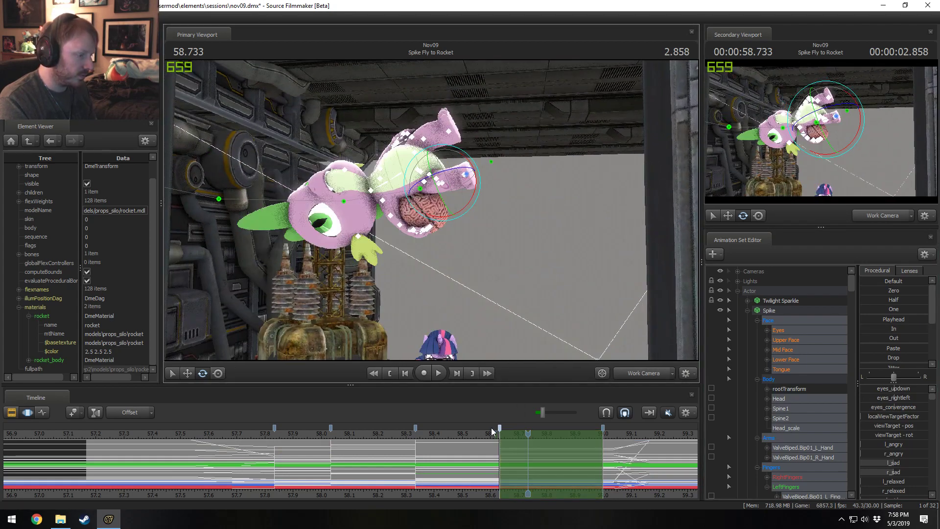
Extend the time selection's start back to 58.600 and apply the In preset to Spike's selected controls.
left_click(472, 434)
left_click_drag(470, 433, 498, 446)
scroll(512, 455, "up", 10)
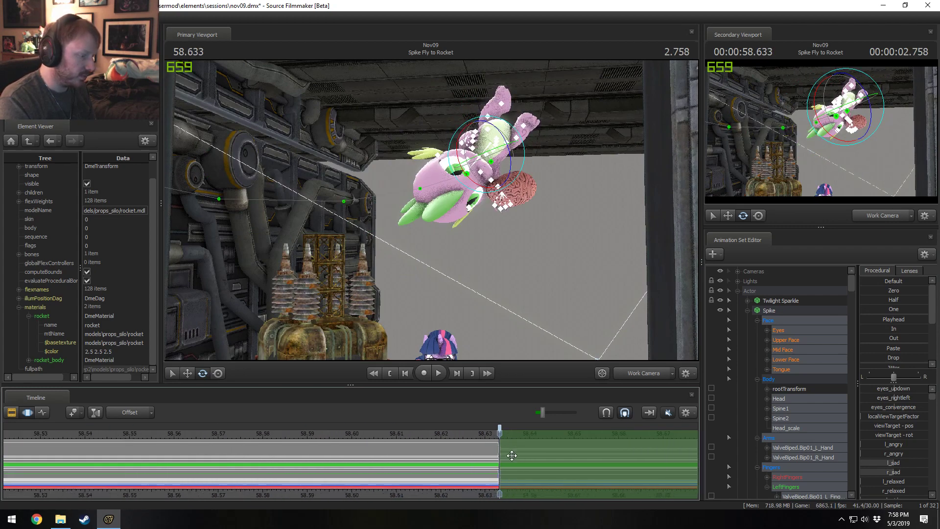
scroll(511, 456, "up", 10)
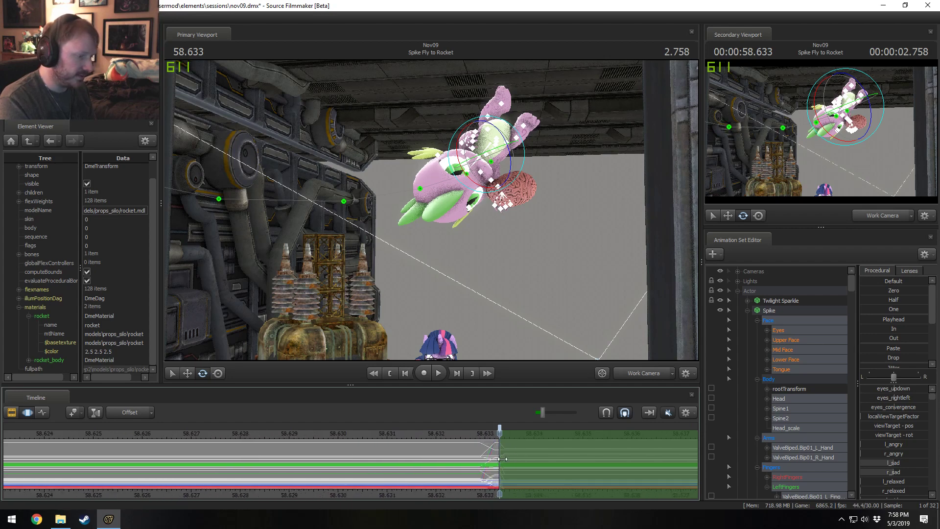
scroll(446, 442, "down", 6)
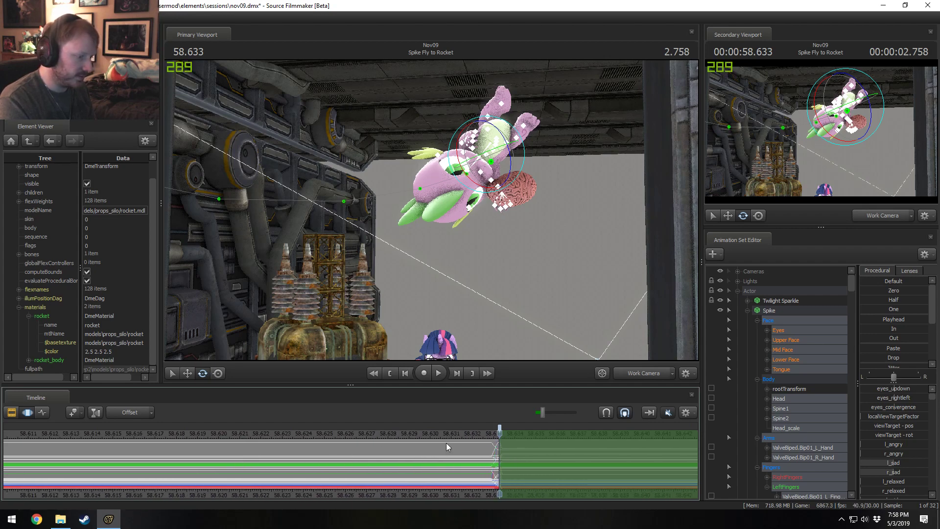
left_click_drag(498, 450, 230, 447)
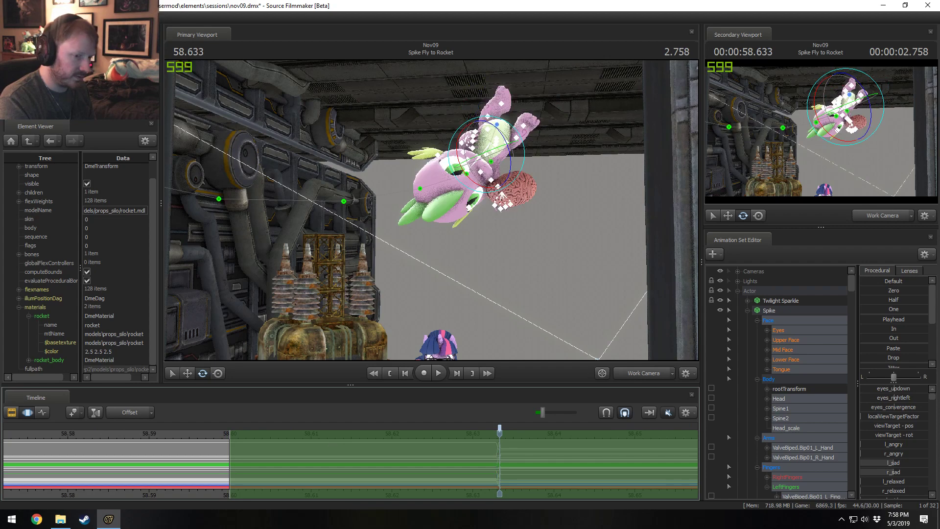
left_click(869, 328)
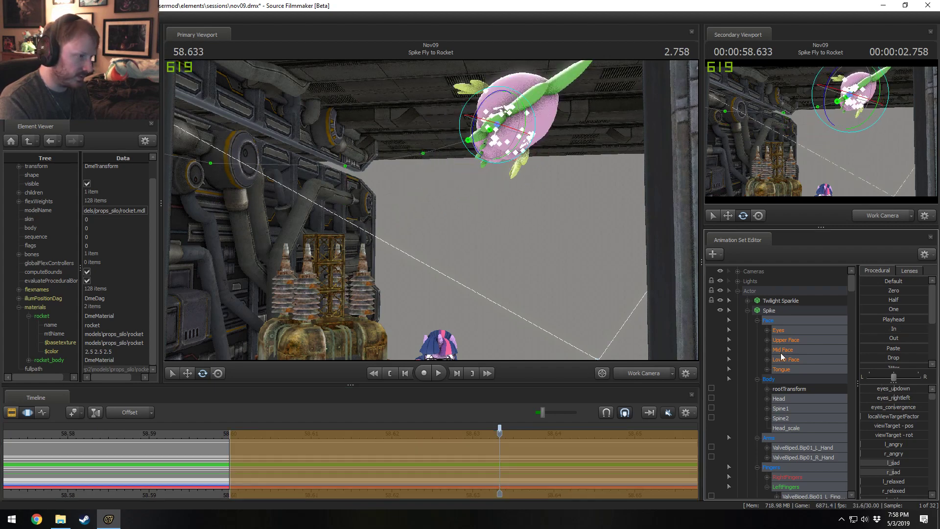
scroll(475, 456, "down", 7)
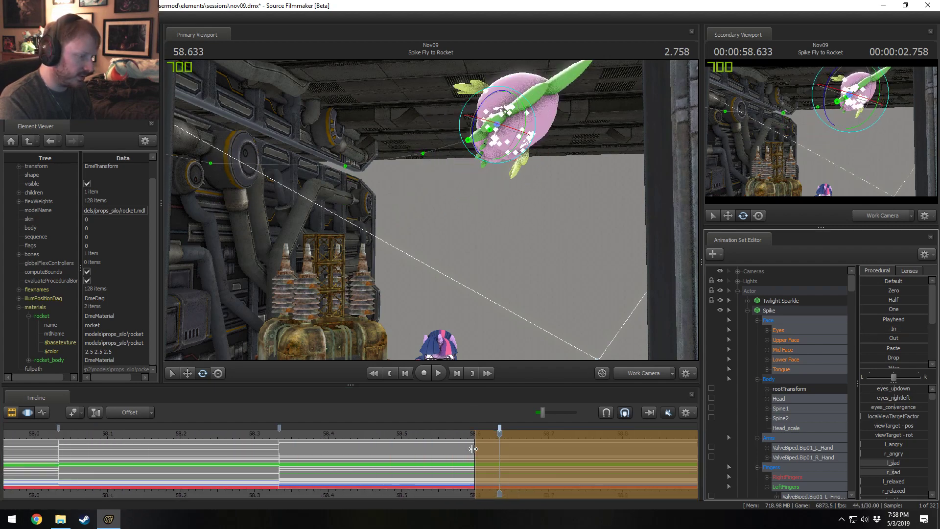
Switch to the Main Camera and play back the flight from several starting points to check the held curled pose.
left_click(463, 432)
left_click(630, 373)
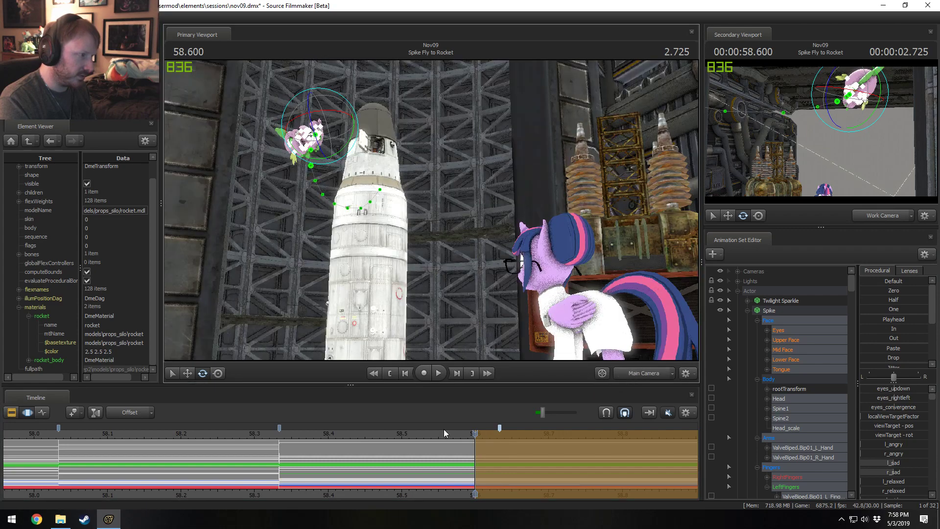
key("space")
key("space")
left_click_drag(453, 455, 524, 458)
scroll(418, 436, "down", 3)
key("space")
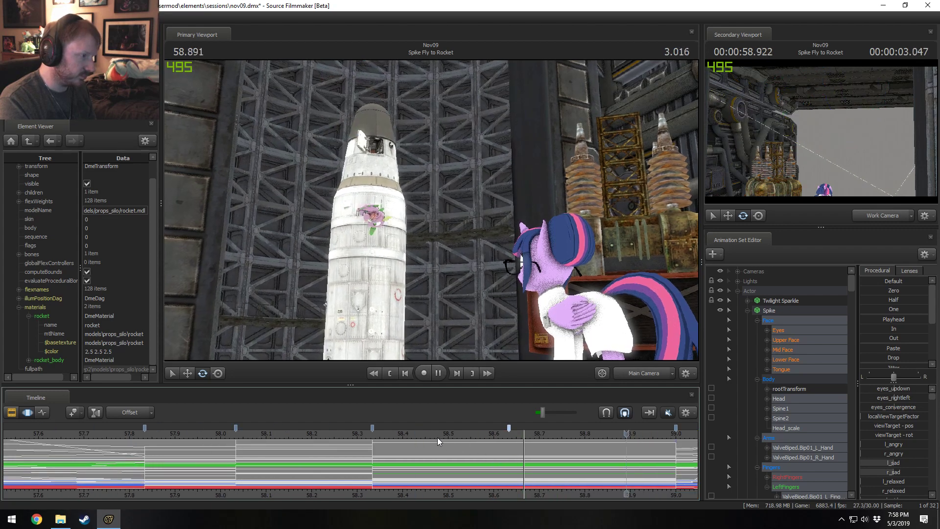
middle_click_drag(580, 498, 173, 456)
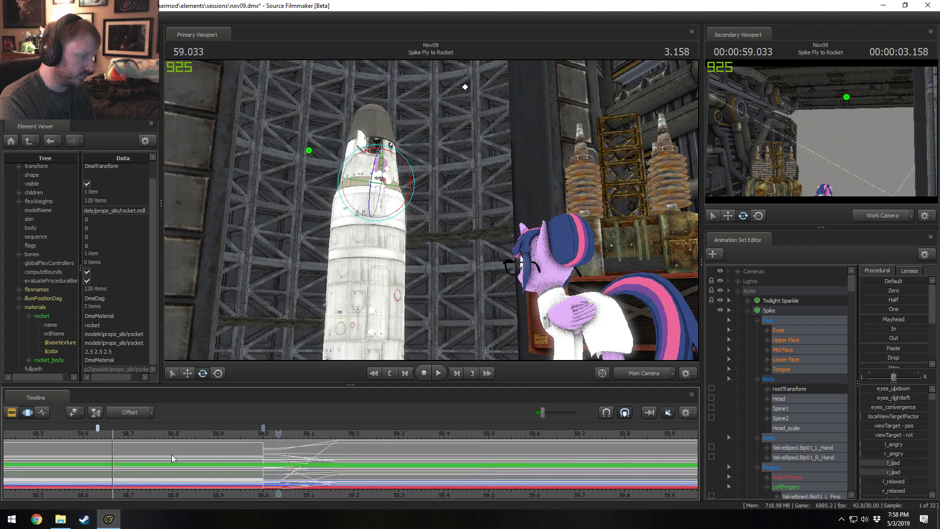
left_click(126, 432)
key("space")
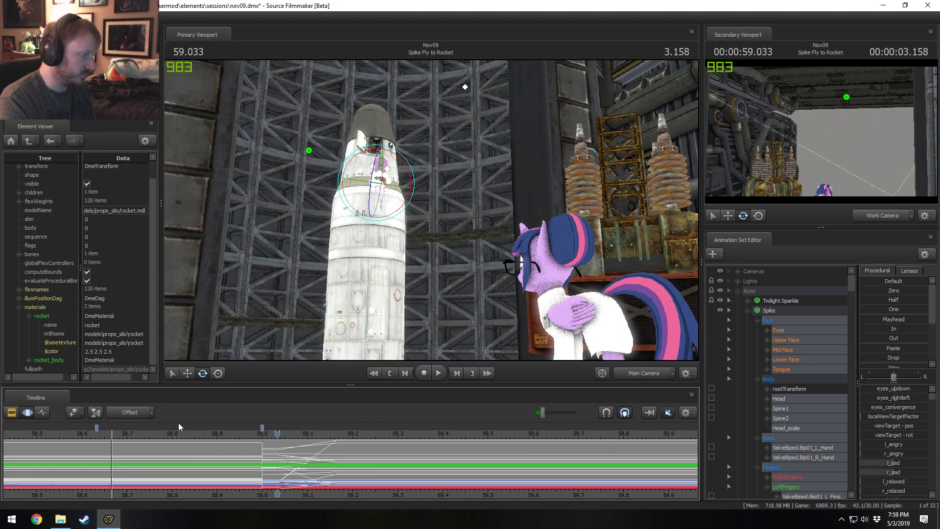
Move the 58.633 bookmark to about 58.77 and set the time selection from there to 59.0.
left_click_drag(179, 426, 157, 455)
middle_click_drag(157, 455, 349, 454)
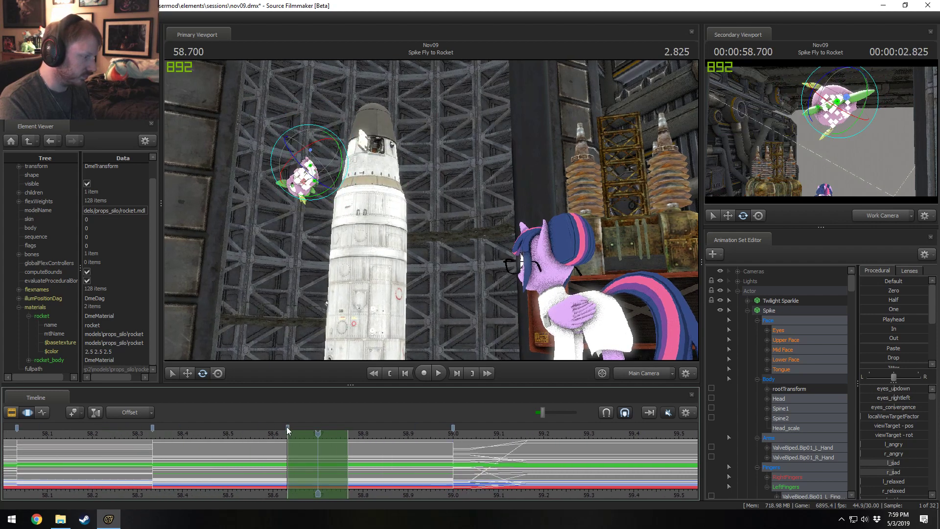
mouse_move(288, 427)
left_mouse_down()
mouse_move(347, 443)
mouse_move(387, 467)
mouse_move(451, 459)
left_mouse_up()
mouse_move(335, 437)
left_mouse_down()
mouse_move(360, 439)
mouse_move(348, 441)
left_mouse_up()
key("space")
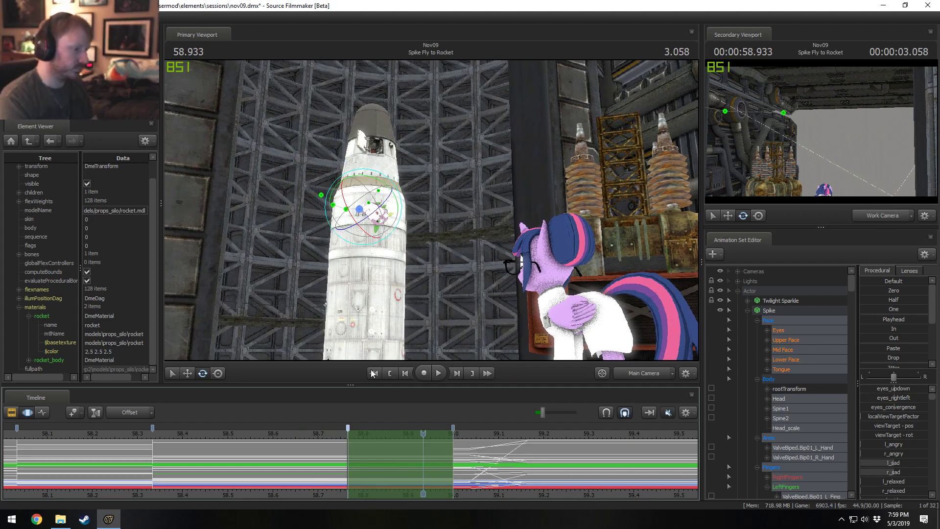
Hold Spike's pose at 59.0 through 59.033 and move the 59.0 bookmark to 59.033.
key("shift")
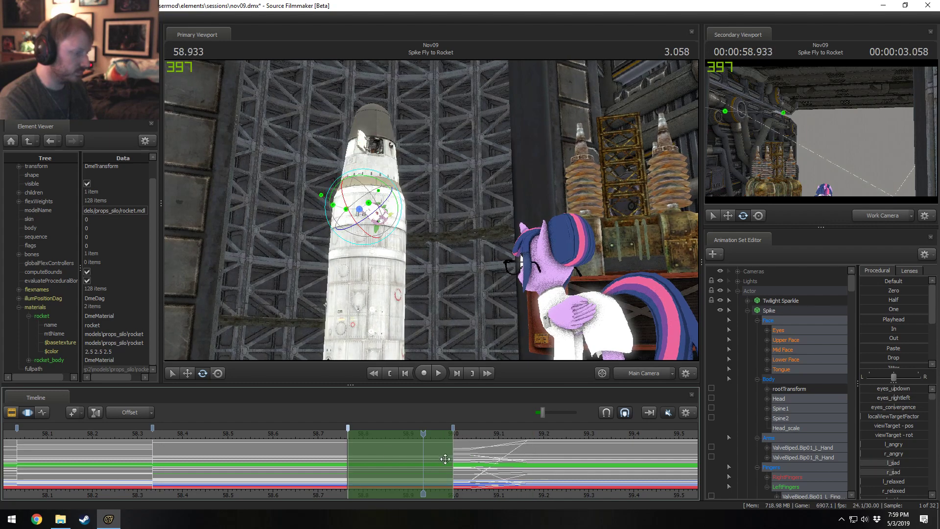
left_click_drag(458, 456, 524, 463)
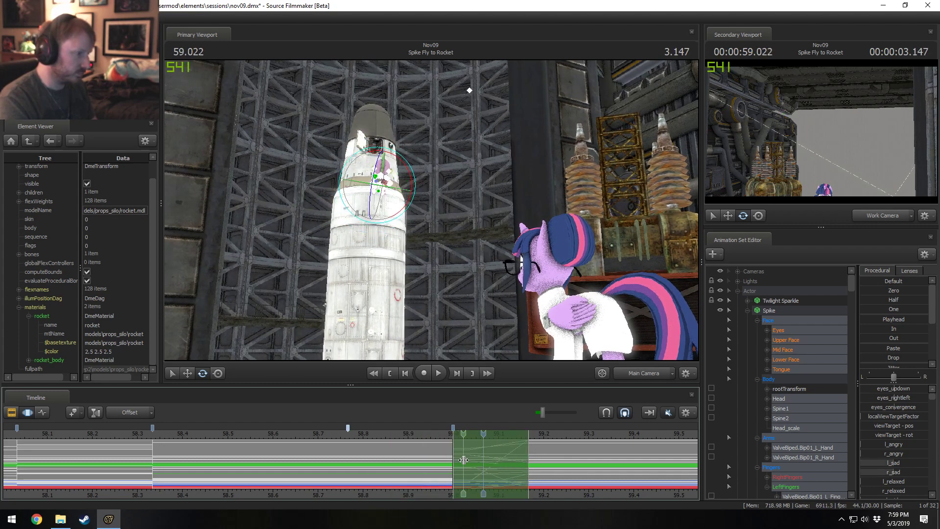
left_click(453, 435)
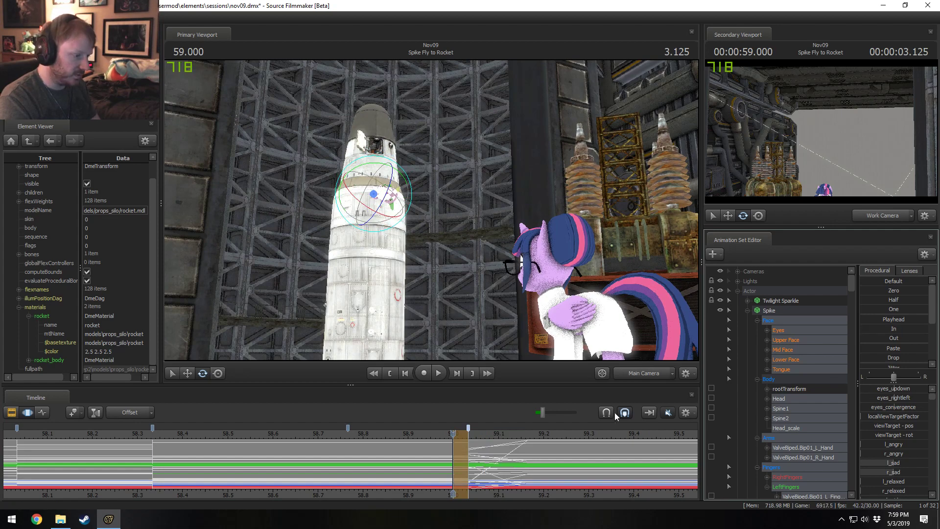
left_click(423, 461)
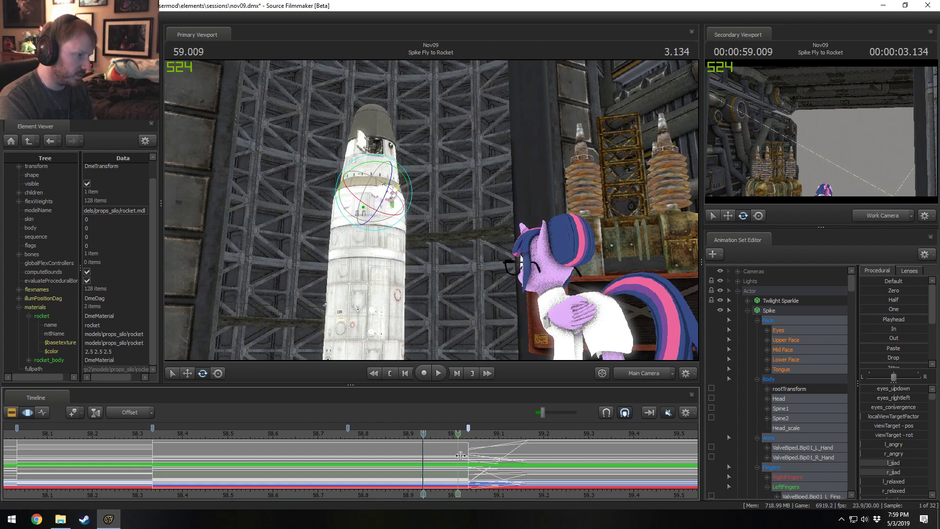
Select the time from about 58.77 to 59.033 and fill it with Spike's pose at 57.966 using the Playhead preset.
left_click_drag(469, 457, 348, 457)
left_click(631, 373, "ctrl")
left_click_drag(528, 313, 509, 269)
key("w")
key("space")
key("space")
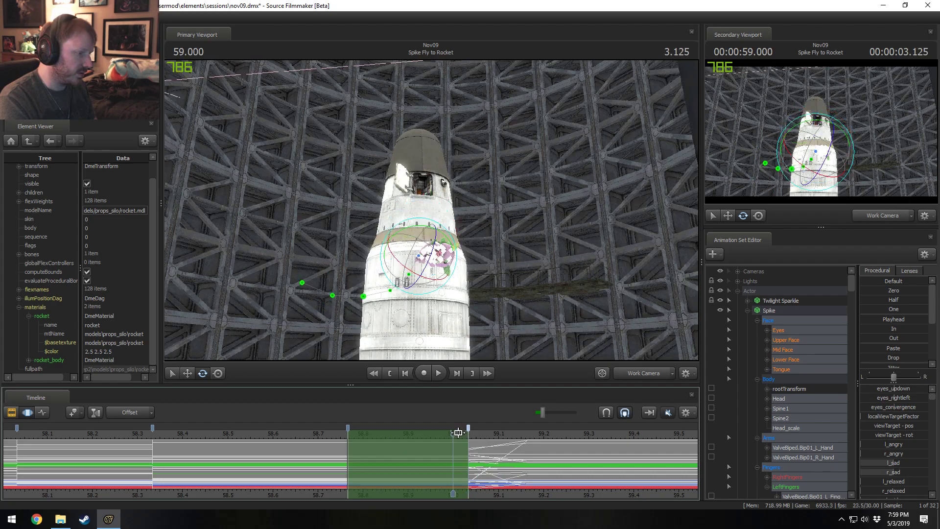
left_click_drag(441, 294, 421, 315)
key("w")
scroll(321, 481, "down", 4)
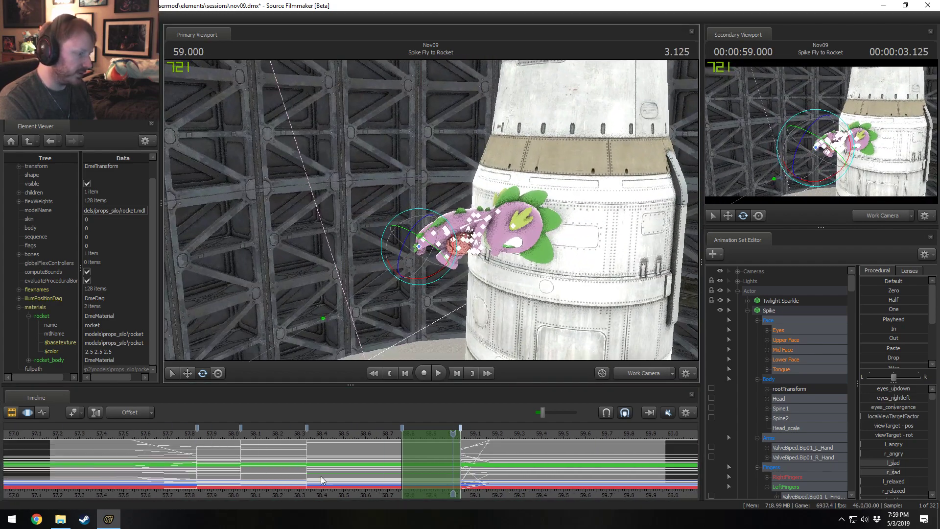
left_click(252, 433)
left_click(654, 373)
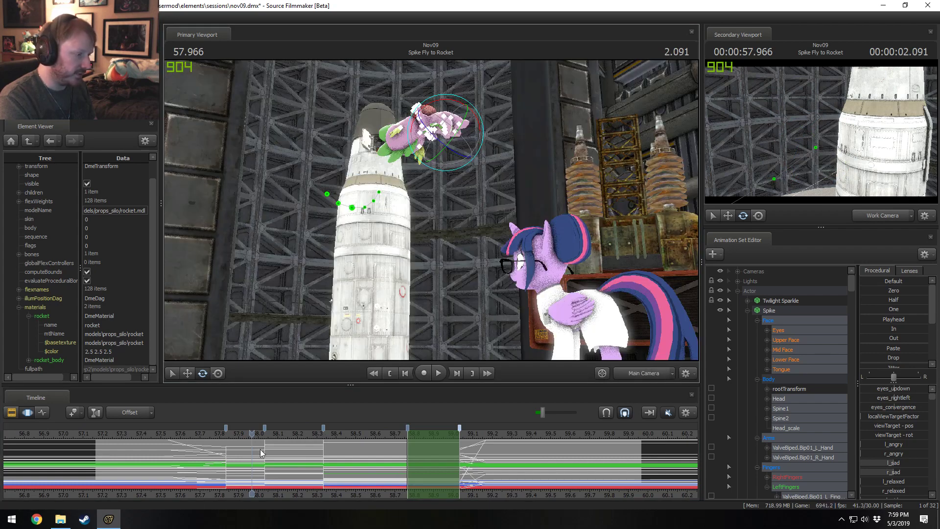
left_click(886, 319)
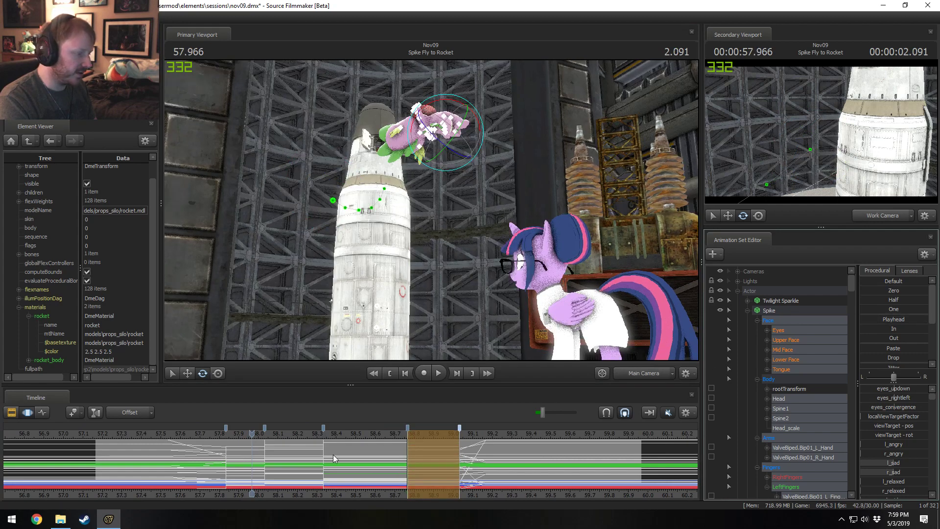
In the Work Camera, set the time selection from about 58.93 to 59.033 and add a bookmark at its start.
left_click_drag(251, 469, 433, 436)
left_click(659, 372, "ctrl")
key("w")
left_click_drag(425, 237, 425, 237)
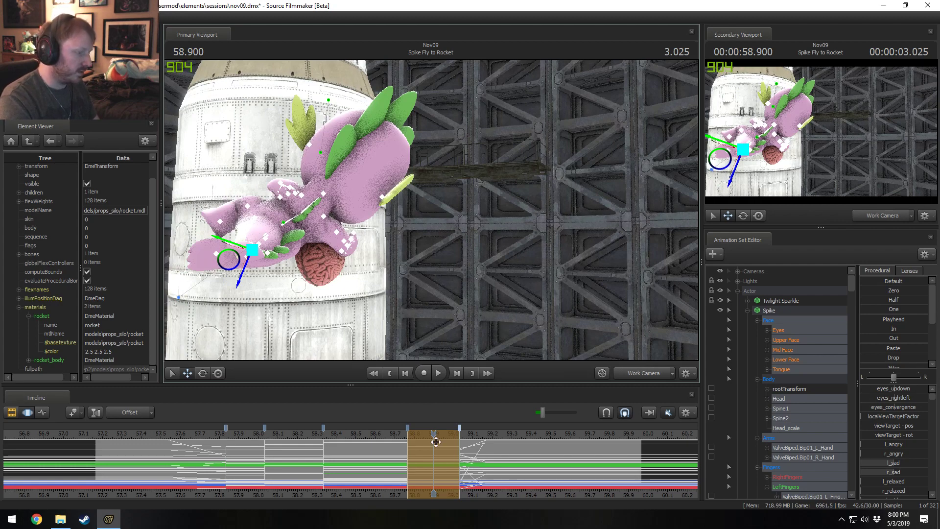
left_click_drag(440, 459, 457, 456, "shift")
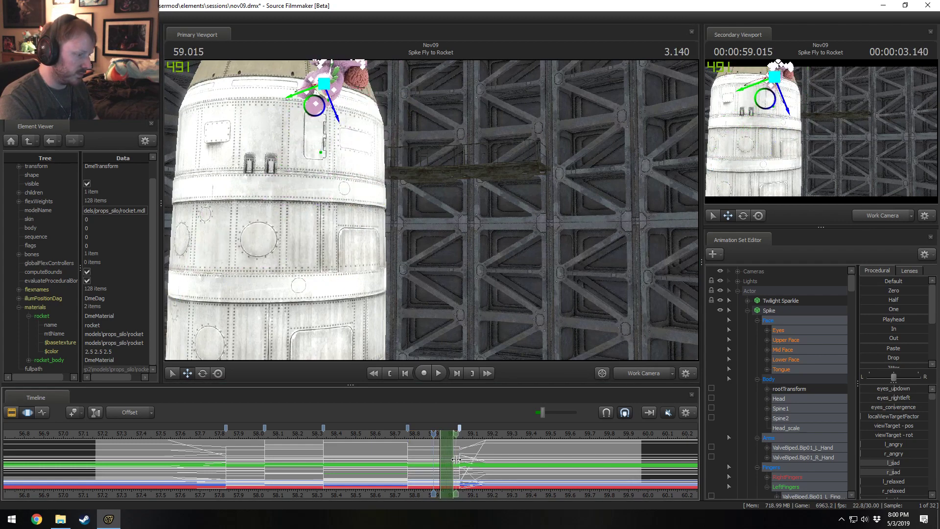
key("m")
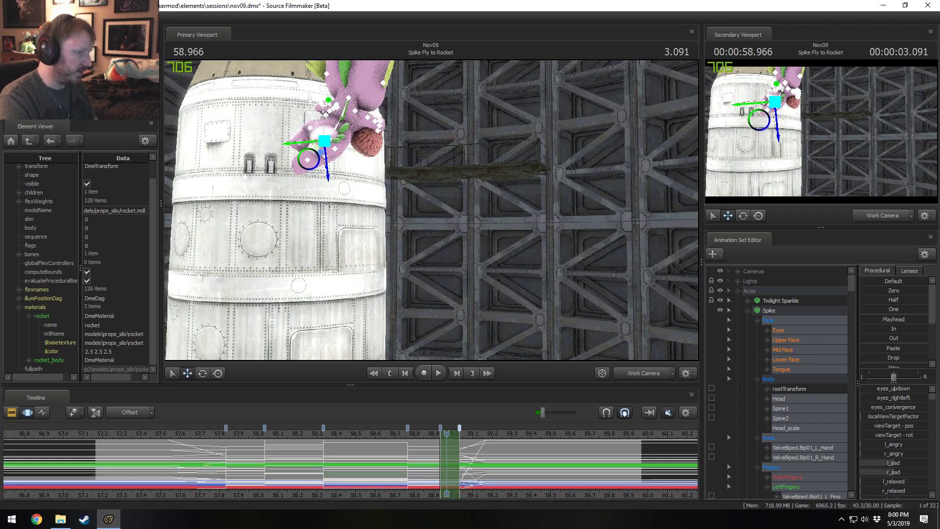
Select Spike's Head control and rotate it upright at 58.966 as he reaches the rocket.
mouse_move(432, 274)
left_mouse_down()
mouse_move(387, 215)
mouse_move(430, 201)
mouse_move(428, 173)
left_mouse_up()
key("w")
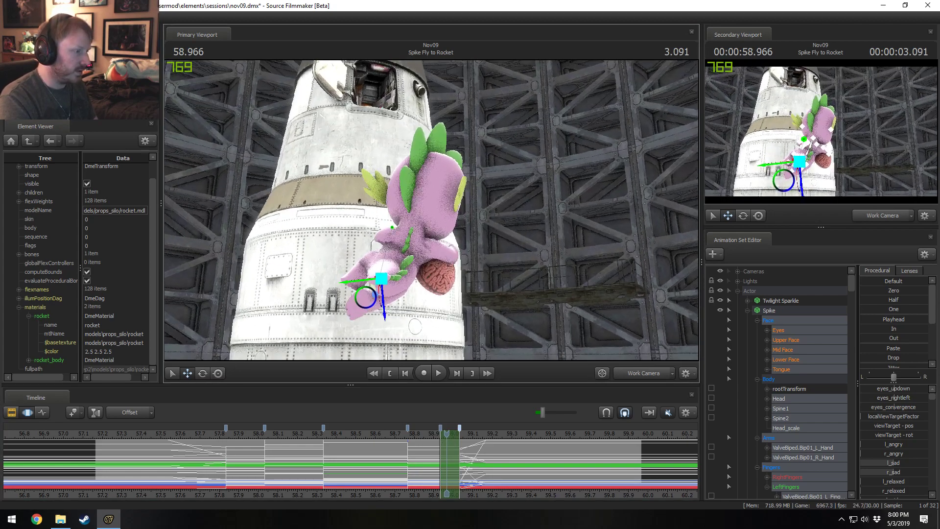
key("ctrl")
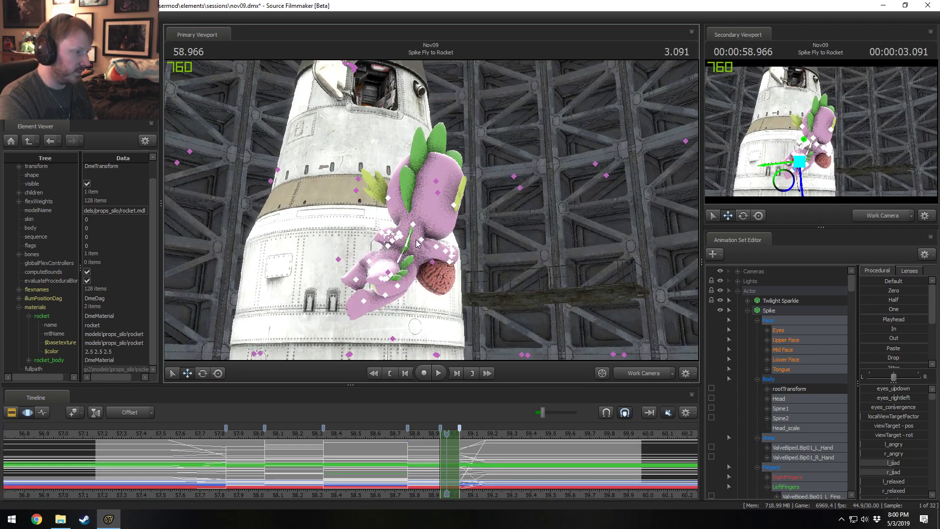
left_click(411, 224, "ctrl")
key("e")
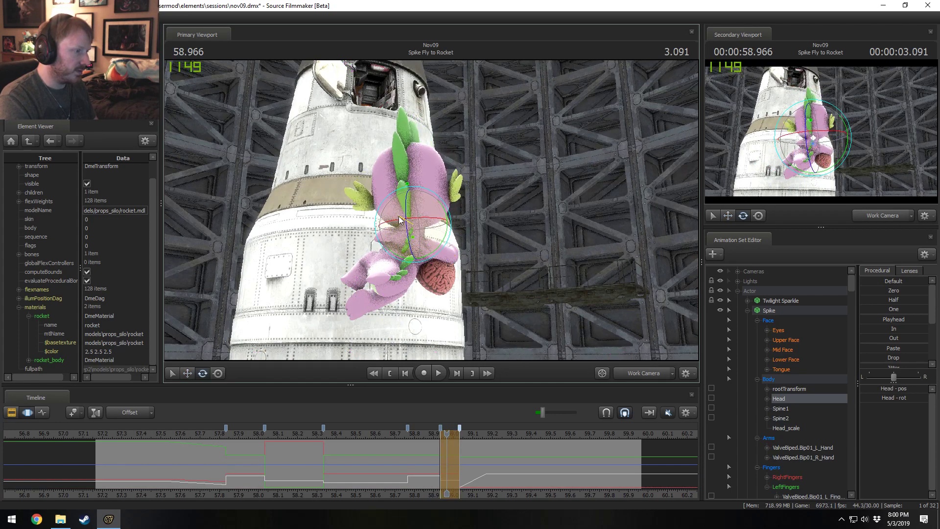
Rotate Spike's RightShoulder, RightArm and RightForearm to swing the arm holding the brain outward.
left_click(416, 226)
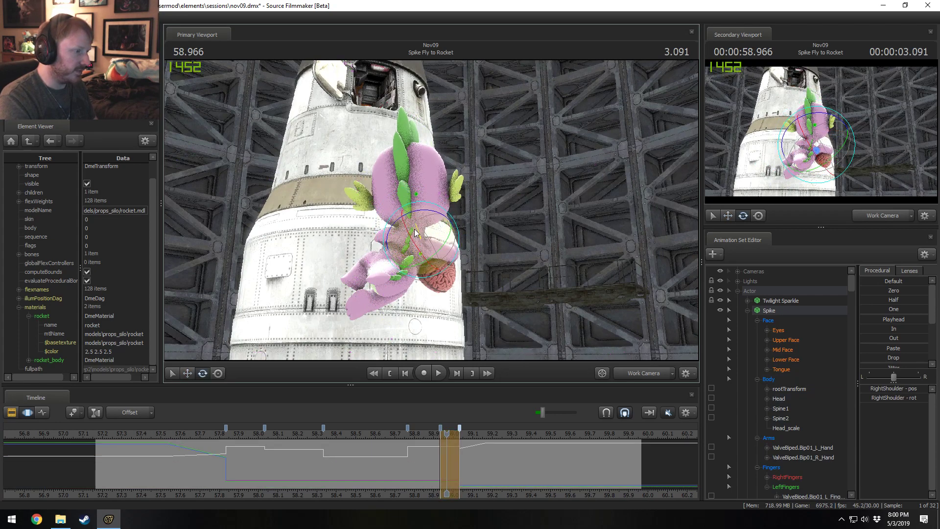
left_click(419, 228)
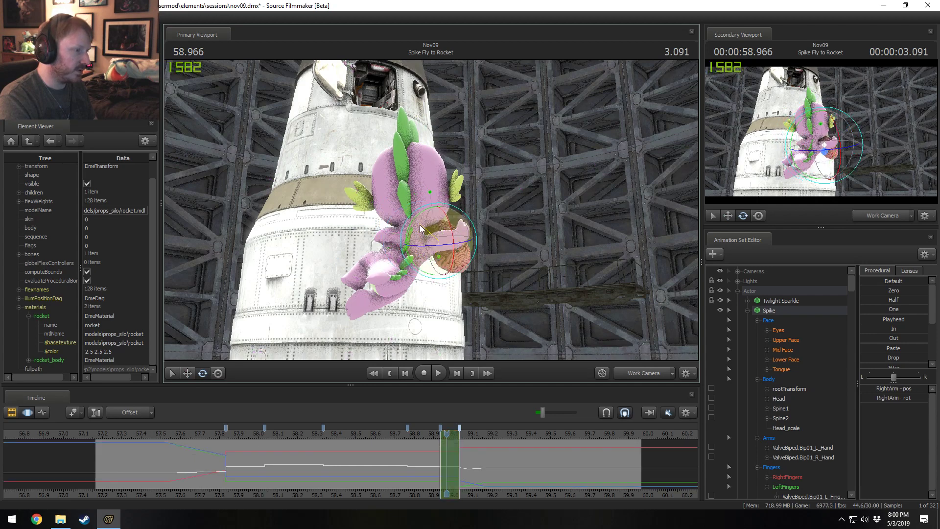
left_click_drag(420, 228, 415, 238)
key("ctrl")
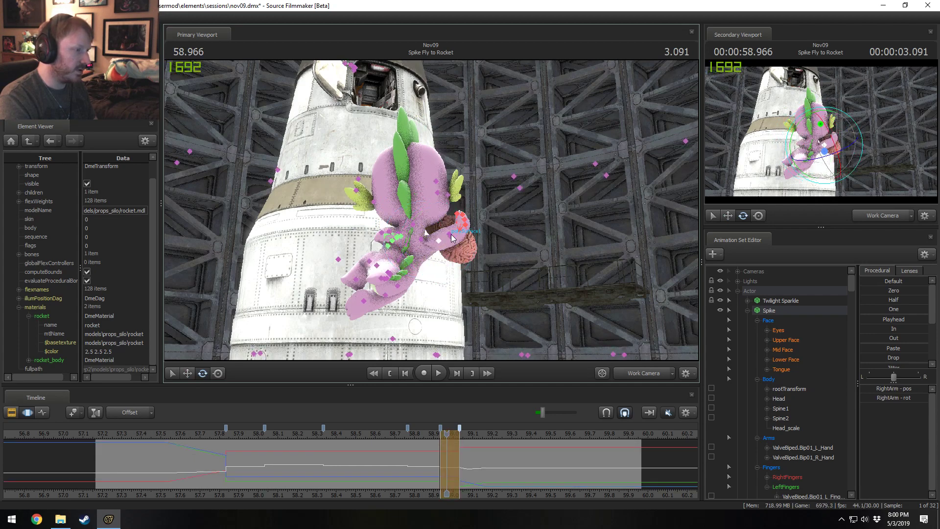
left_click(450, 236, "ctrl")
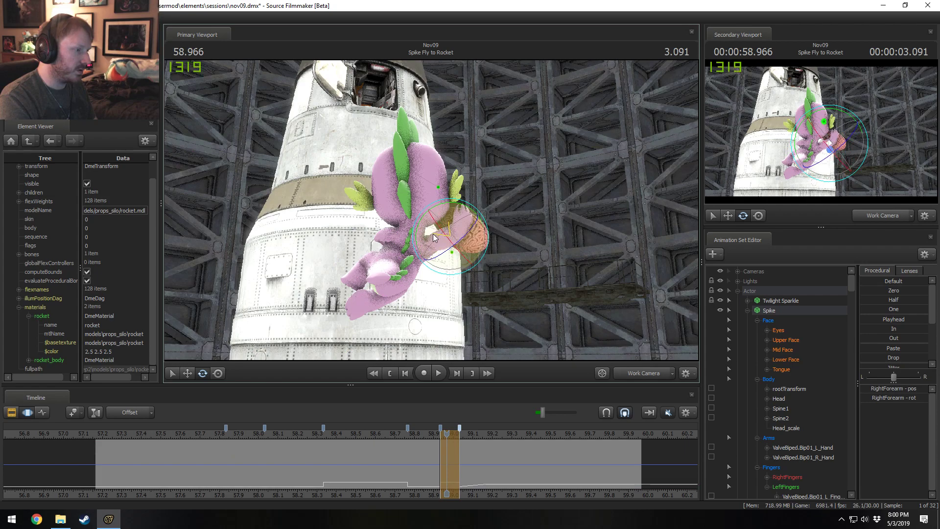
mouse_move(489, 223)
left_mouse_down()
mouse_move(497, 218)
mouse_move(490, 190)
mouse_move(496, 224)
left_mouse_up()
View Spike from the front and refine the rotations of his right shoulder and arm at 58.966.
left_click_drag(495, 224, 335, 210, "alt")
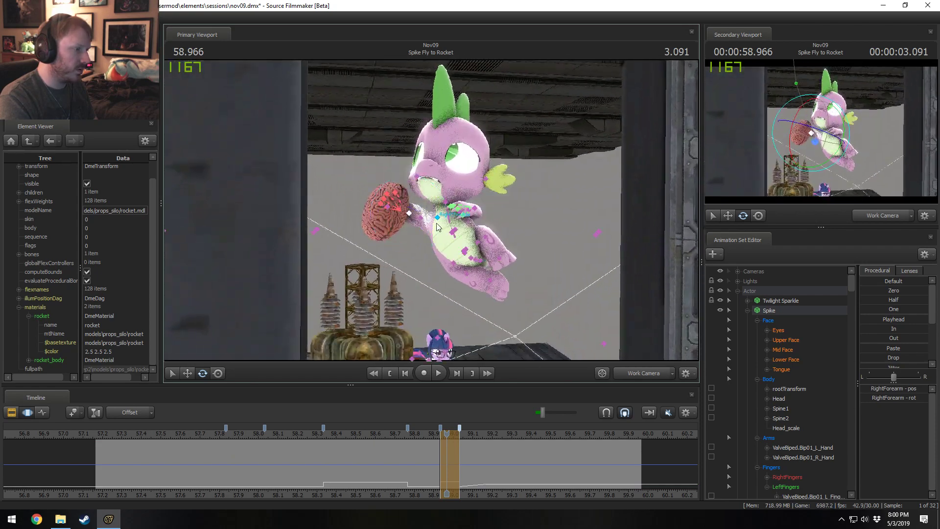
left_click(439, 220, "ctrl")
left_click_drag(440, 219, 430, 221, "alt")
key("ctrl")
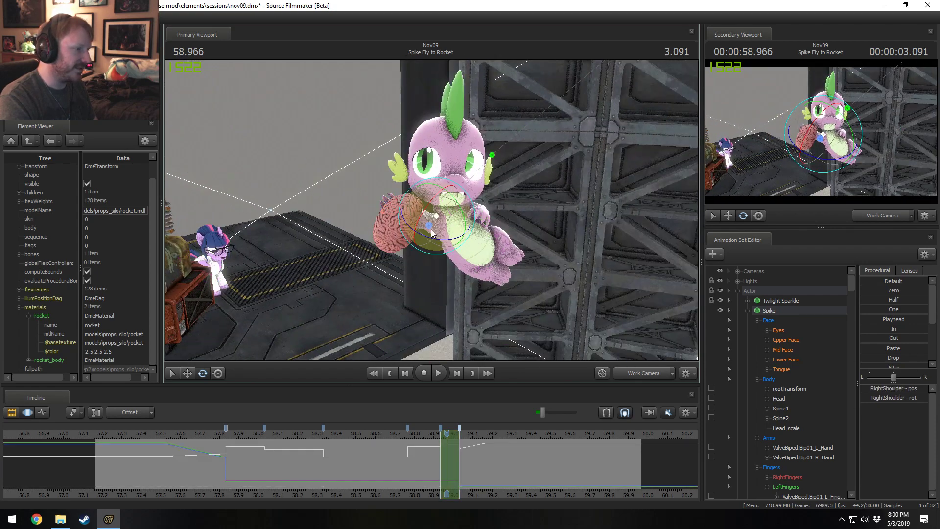
key("ctrl")
left_click(423, 221, "ctrl")
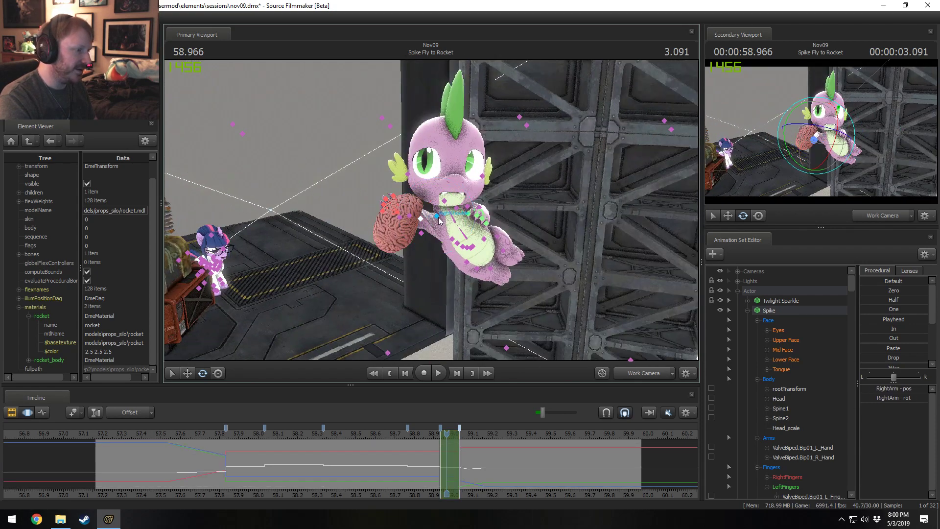
left_click(438, 221, "ctrl")
left_click_drag(438, 221, 464, 232)
left_click(424, 224, "ctrl")
left_click(438, 220, "ctrl")
left_click(455, 224, "ctrl")
middle_click_drag(464, 233, 459, 220)
Select Spike's rootTransform and set a time selection fading from about 58.57 to 59.87, with full influence at 59.166.
mouse_move(447, 461)
left_mouse_down()
mouse_move(482, 463)
mouse_move(440, 465)
mouse_move(460, 465)
left_mouse_up()
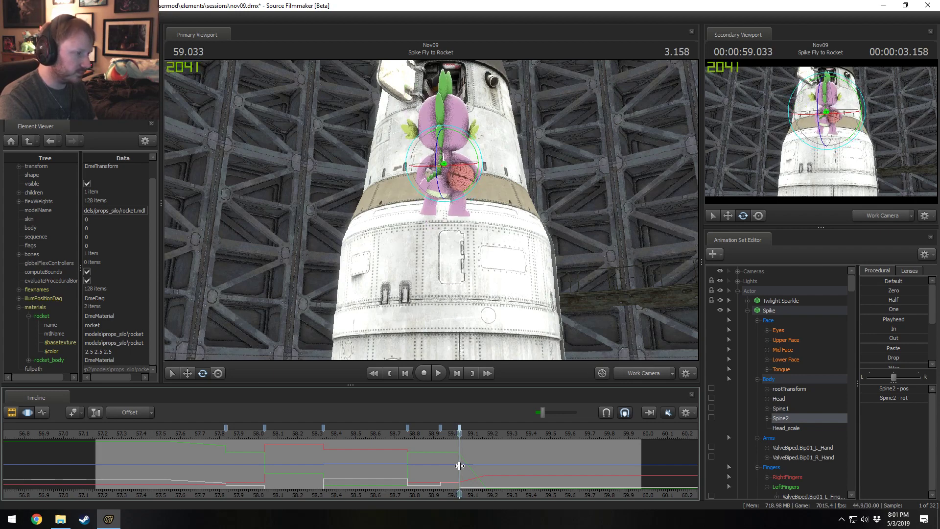
left_click(789, 388)
left_click_drag(495, 466, 629, 483)
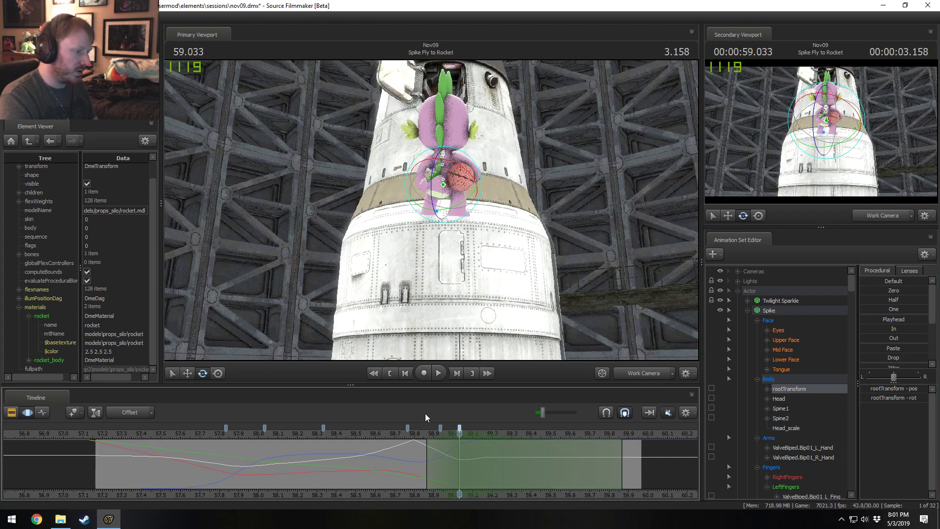
left_click_drag(479, 279, 582, 277, "alt")
left_click_drag(429, 456, 368, 456)
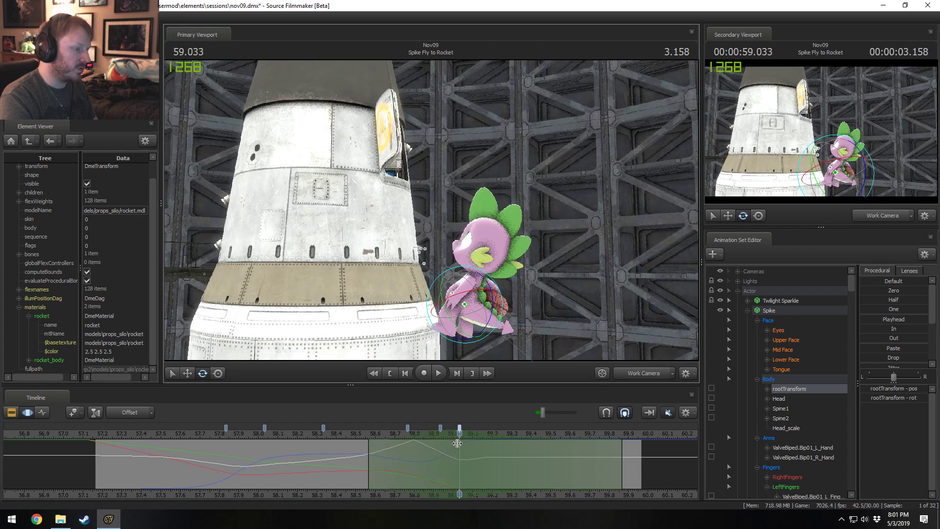
left_click_drag(457, 443, 484, 444)
Move Spike's rootTransform upward against the rocket, shorten the selection's end to about 59.8, and play back the landing.
left_click_drag(480, 357, 457, 202)
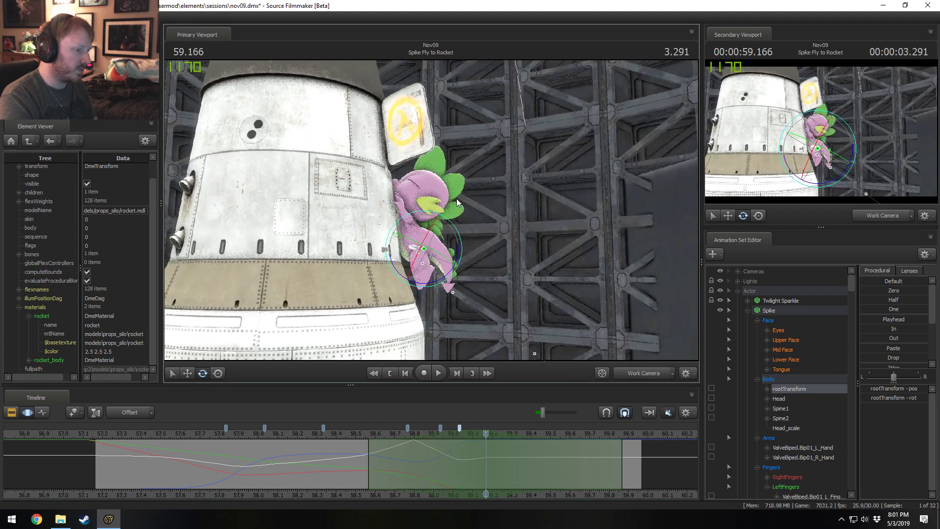
key("space")
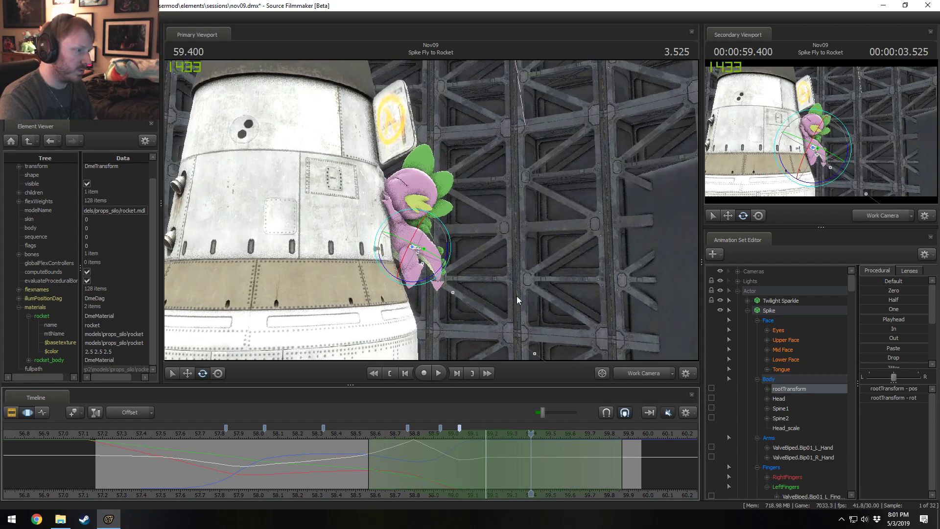
key("w")
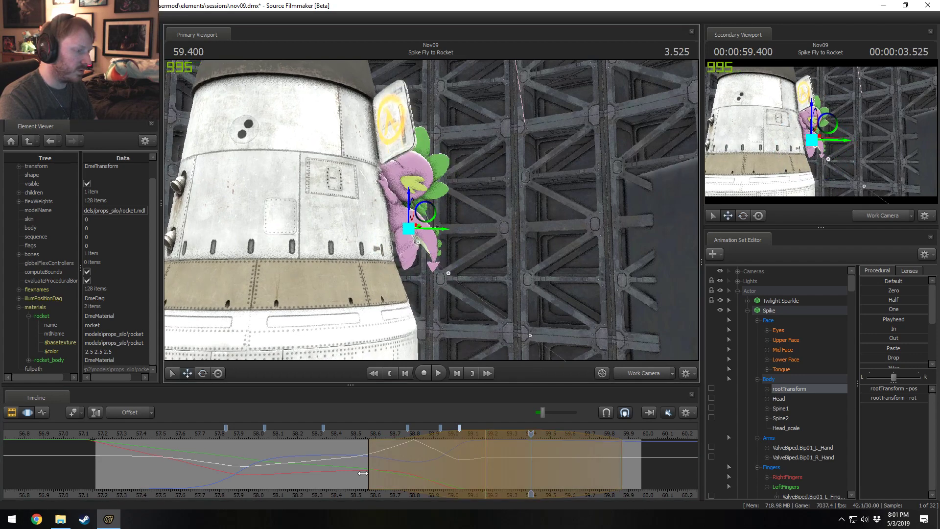
left_click(350, 435)
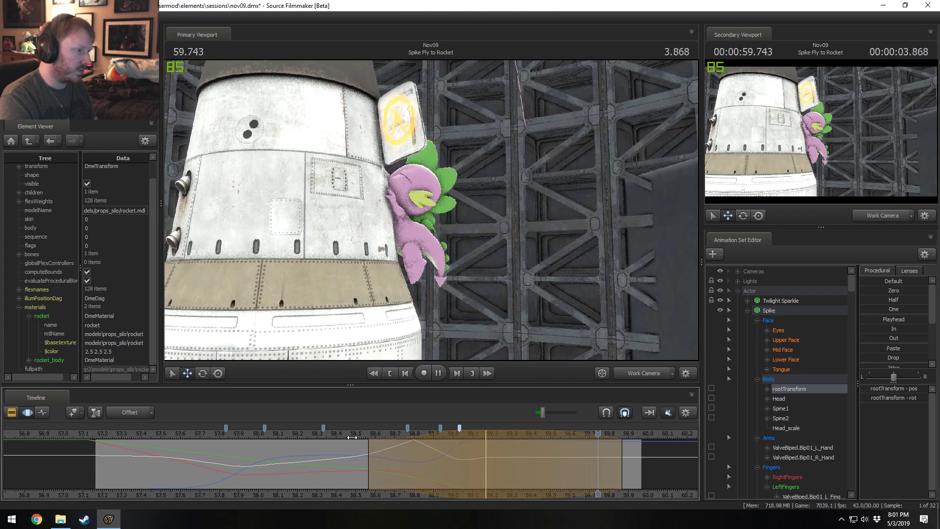
key("space")
left_click_drag(624, 462, 611, 462)
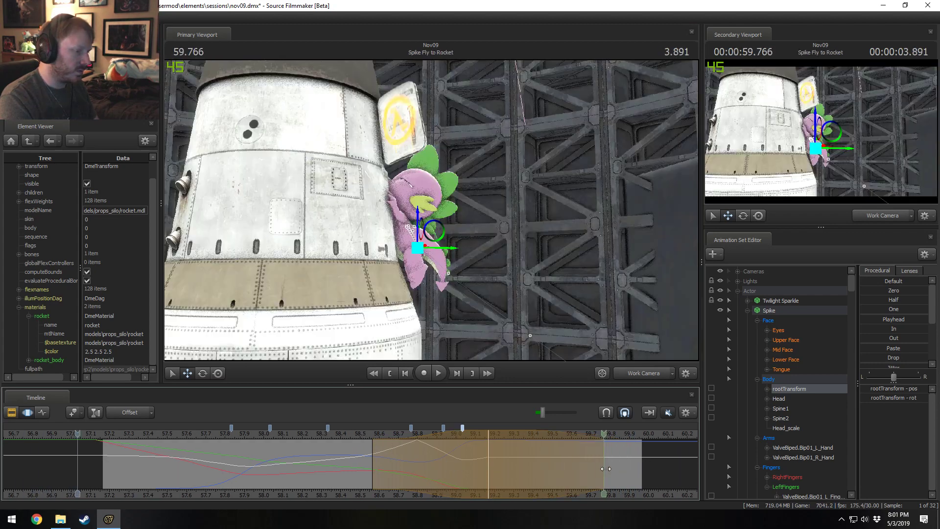
left_click_drag(361, 436, 454, 443)
key("space")
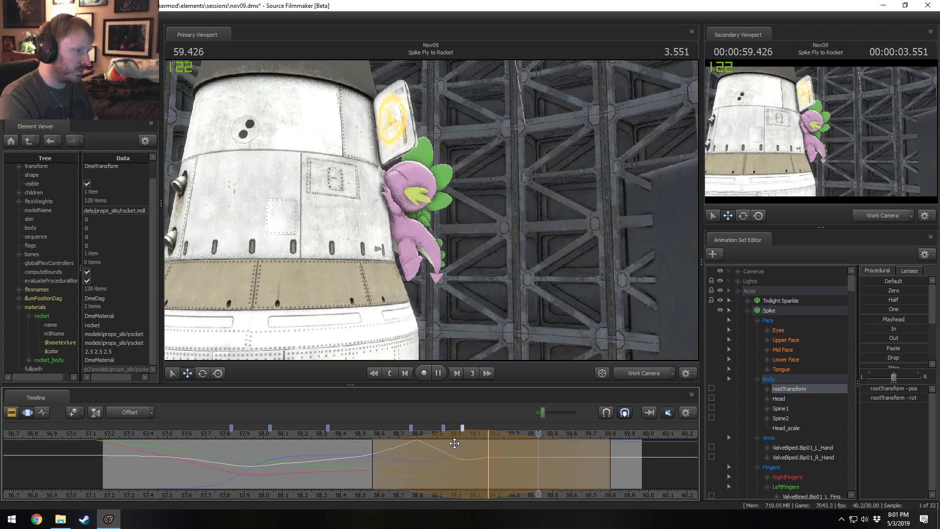
key("space")
Play the landing through the Main Camera and shorten the time selection's end to about 59.77.
left_click(651, 375)
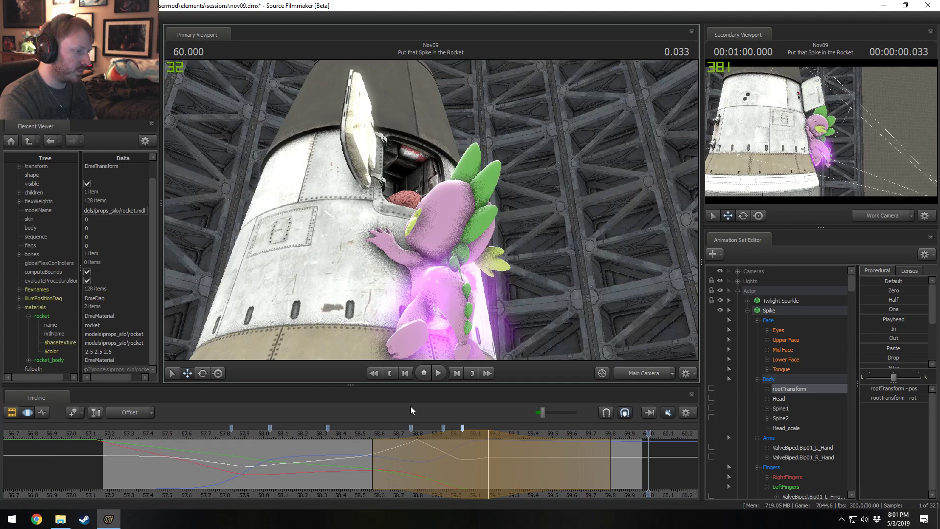
left_click(363, 431)
key("space")
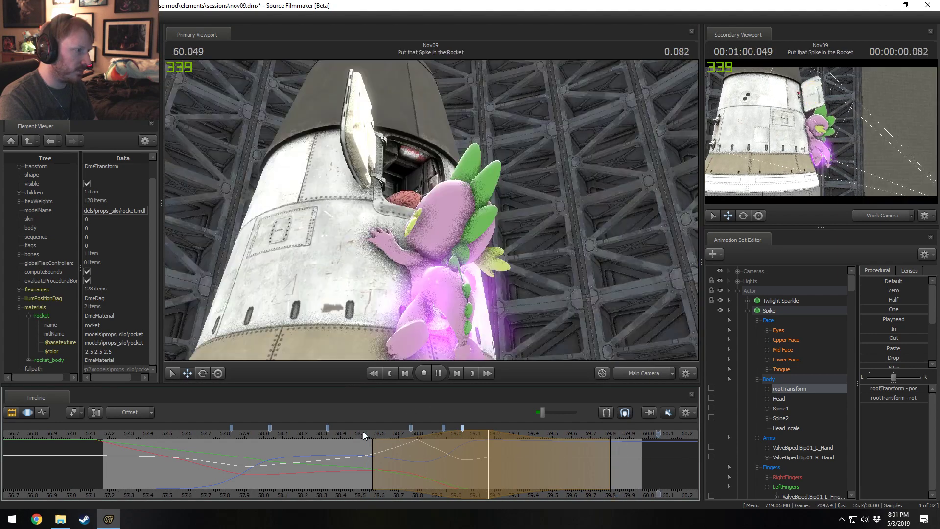
key("space")
left_click_drag(607, 459, 603, 458)
left_click_drag(642, 434, 492, 442)
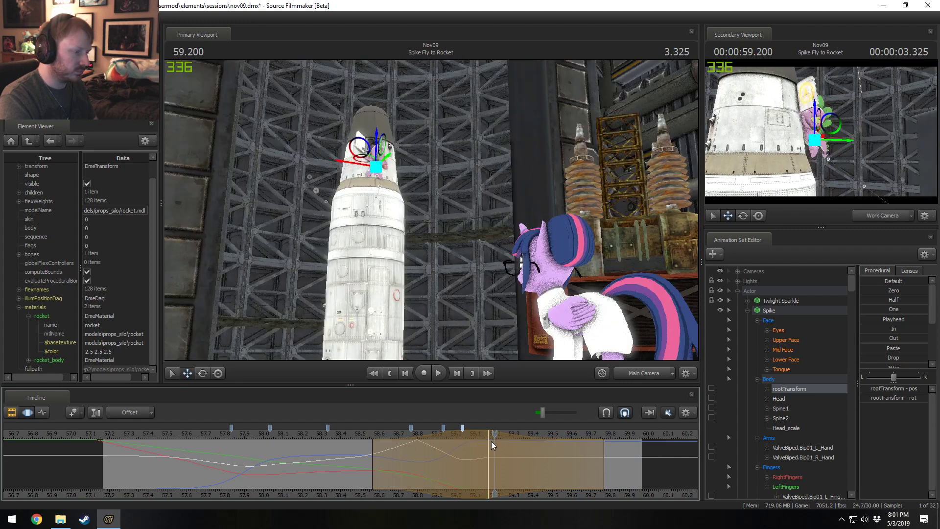
In the Work Camera, nudge Spike's rootTransform slightly higher at 59.200 and replay the landing.
left_click(652, 376)
left_click_drag(437, 233, 434, 220)
left_click(349, 431)
key("space")
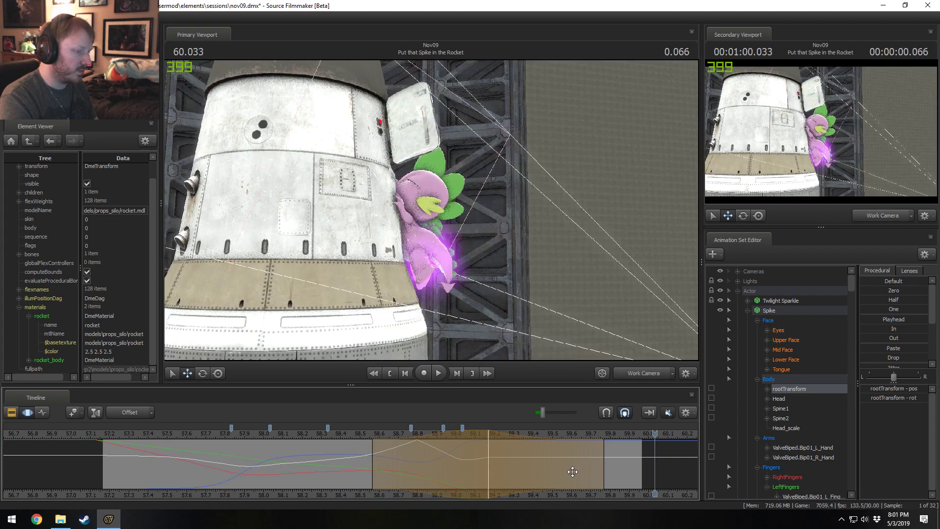
Set the time selection from about 59.23 past the shot's end, with full influence from 59.43 to 59.87, and apply a procedural preset to rootTransform.
left_click(616, 476)
left_click_drag(618, 477, 621, 477, "shift")
scroll(619, 477, "up", 6)
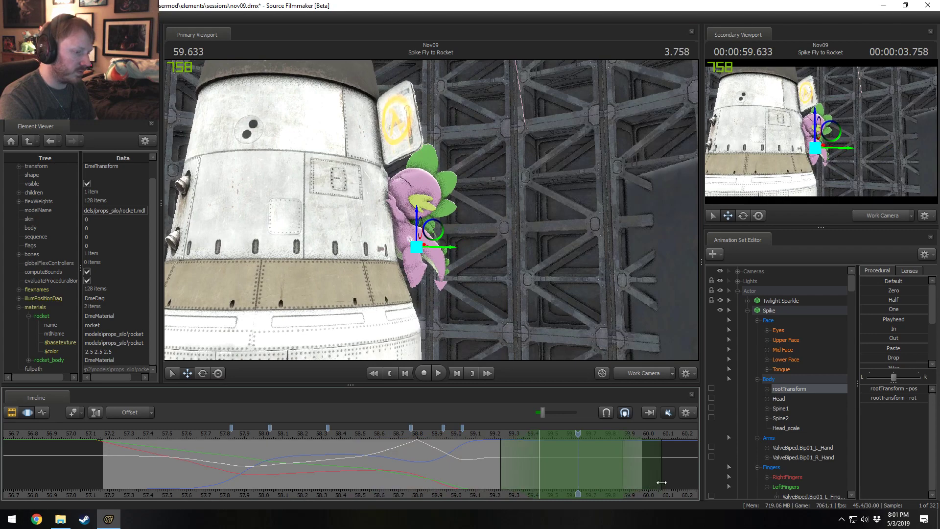
double_click(677, 483)
scroll(890, 323, "down", 3)
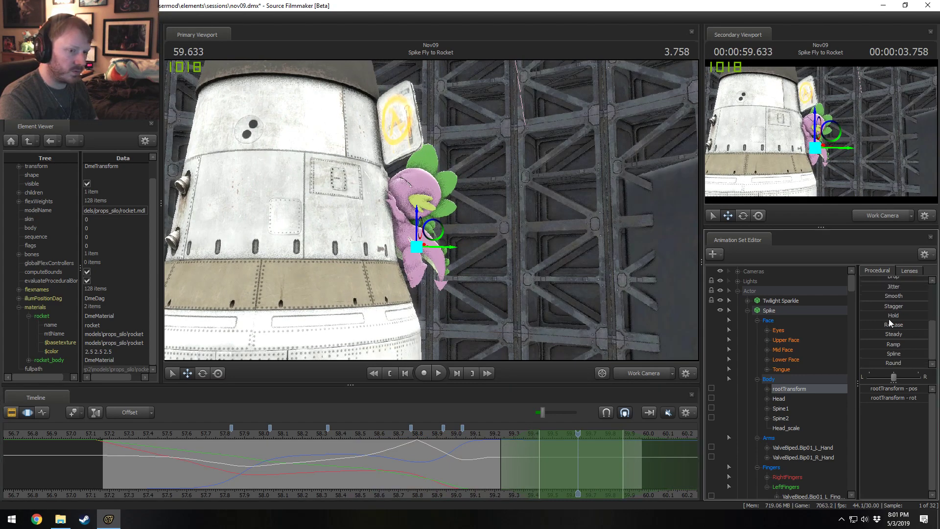
left_click(884, 366)
Replay Spike's landing on the rocket from about 58.5, mainly through the Main Camera, to check the settling motion.
key("space")
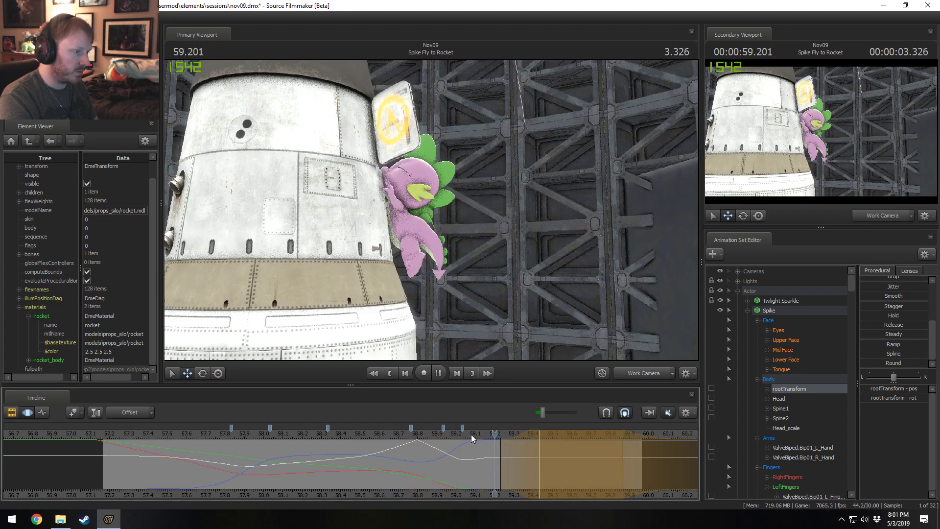
left_click(661, 375)
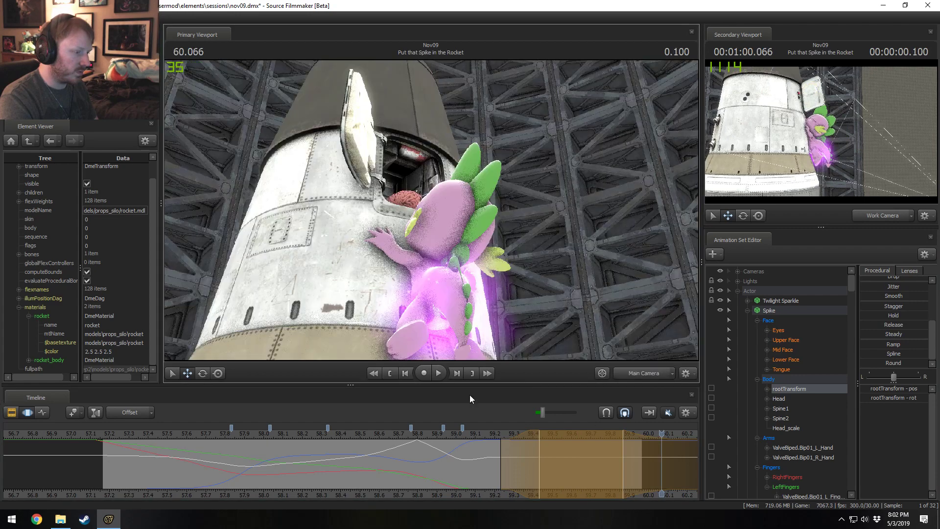
key("space")
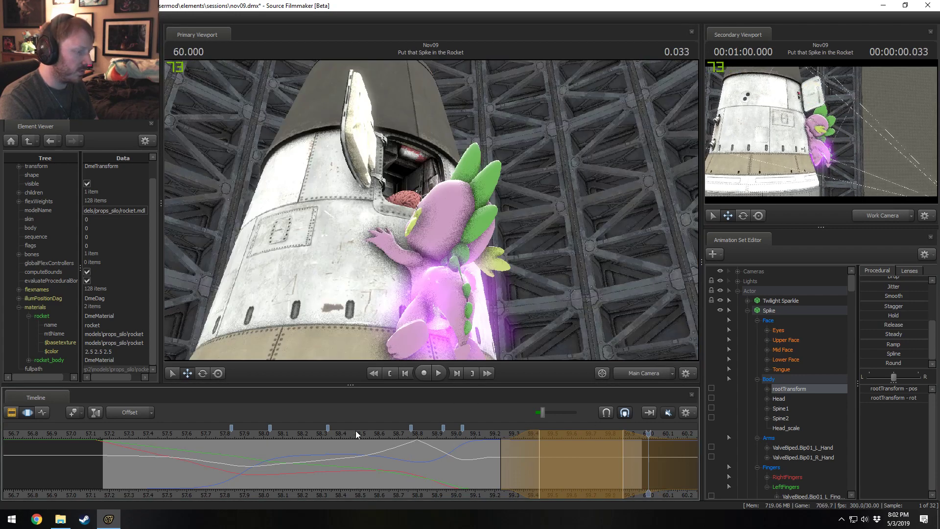
left_click(368, 431)
key("space")
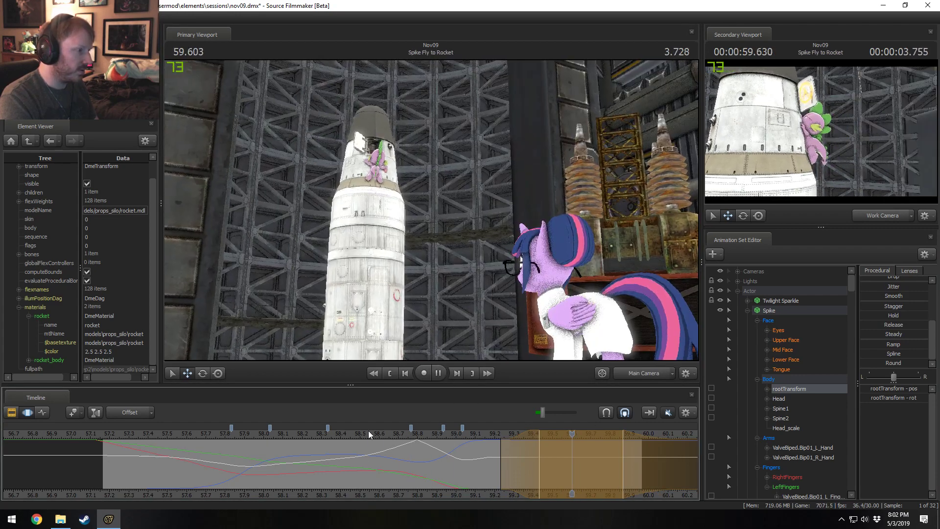
key("space")
left_click(361, 433)
key("space")
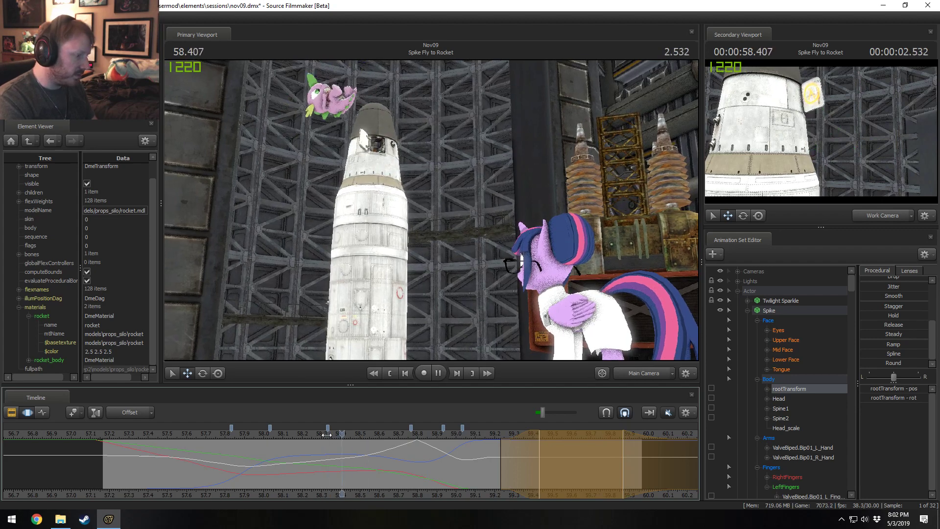
key("space")
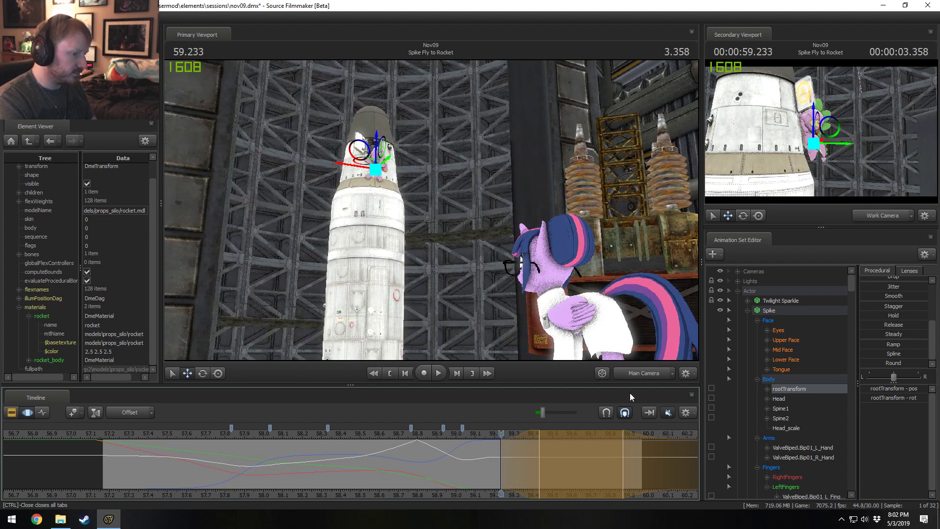
Check the landing in the Work Camera, and replay the whole flight from about 57.25 through the Main Camera.
left_click(619, 376)
left_click_drag(442, 435, 420, 434)
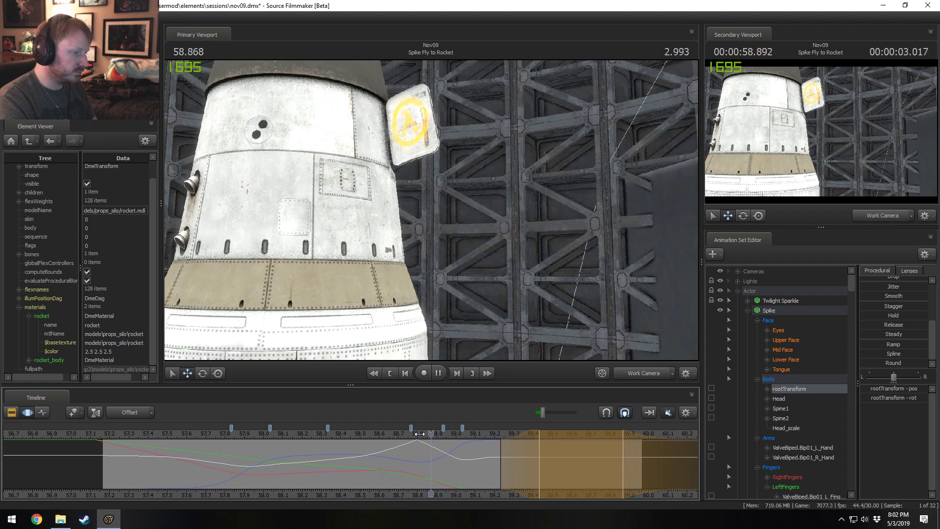
key("space")
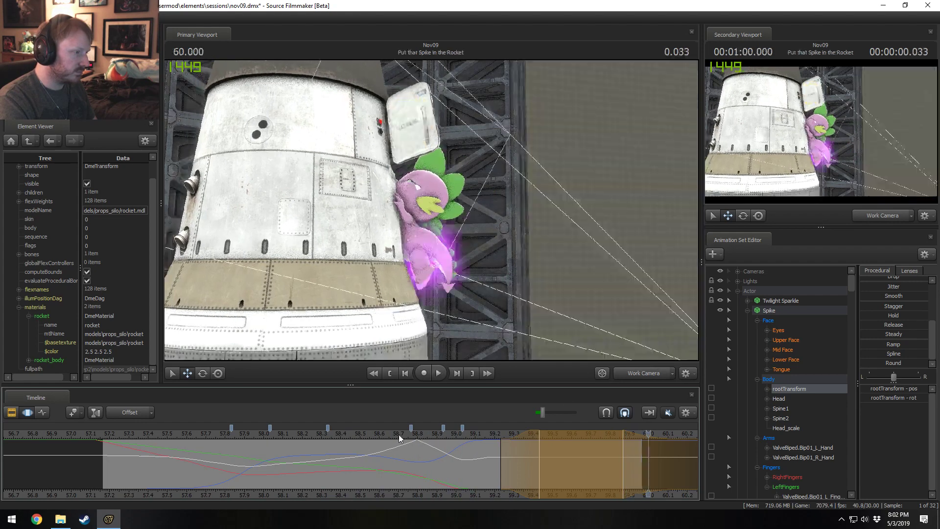
left_click(194, 436)
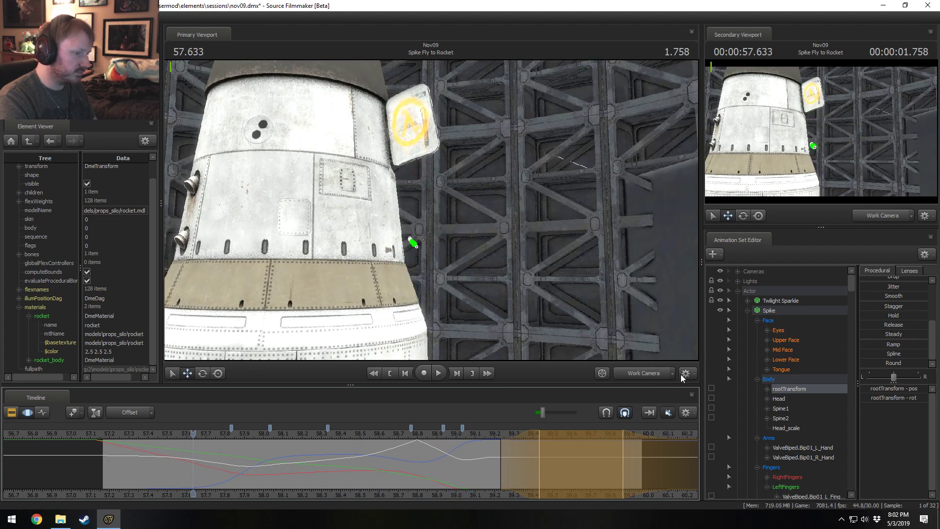
key("space")
left_click(650, 373)
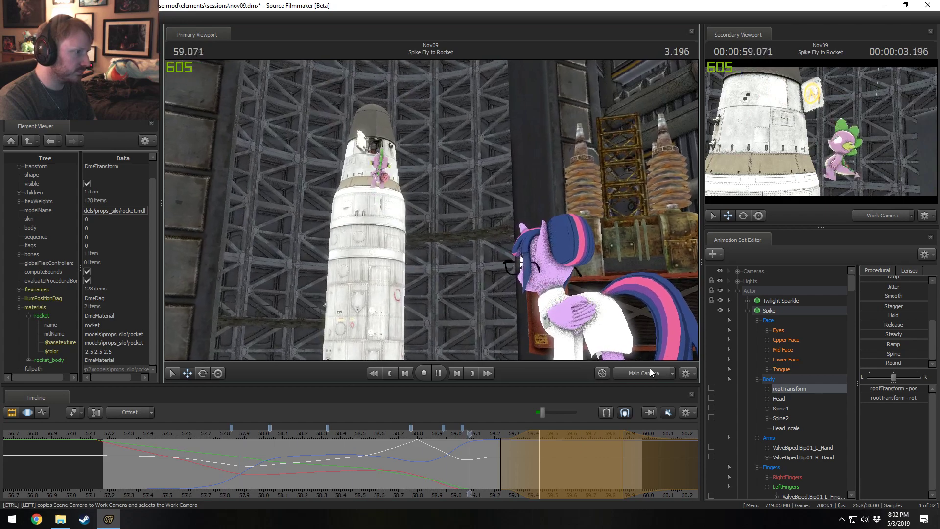
key("space")
left_click(120, 430)
key("space")
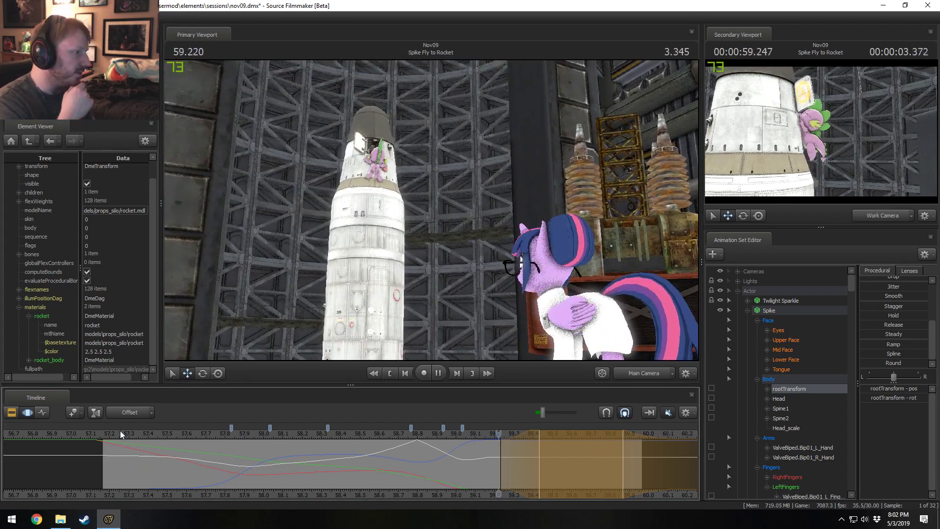
key("space")
left_click(119, 430)
key("space")
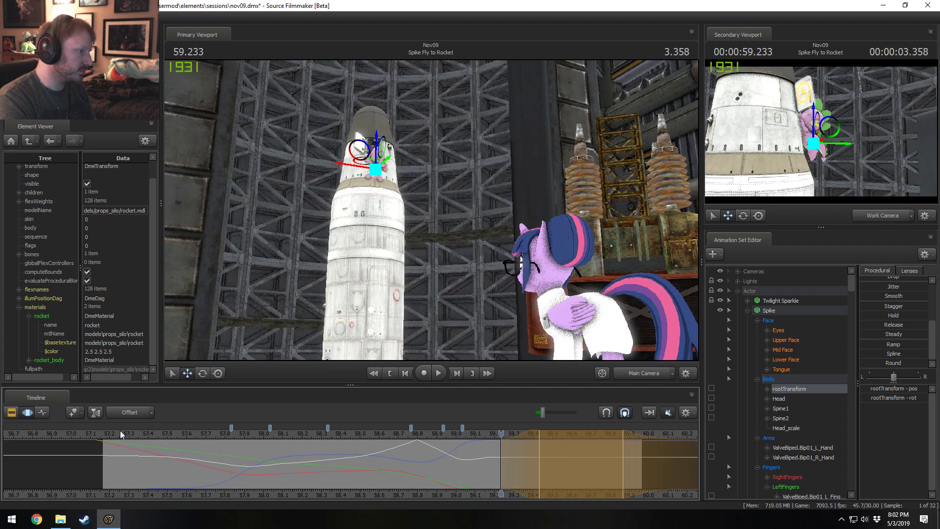
key("space")
key("space")
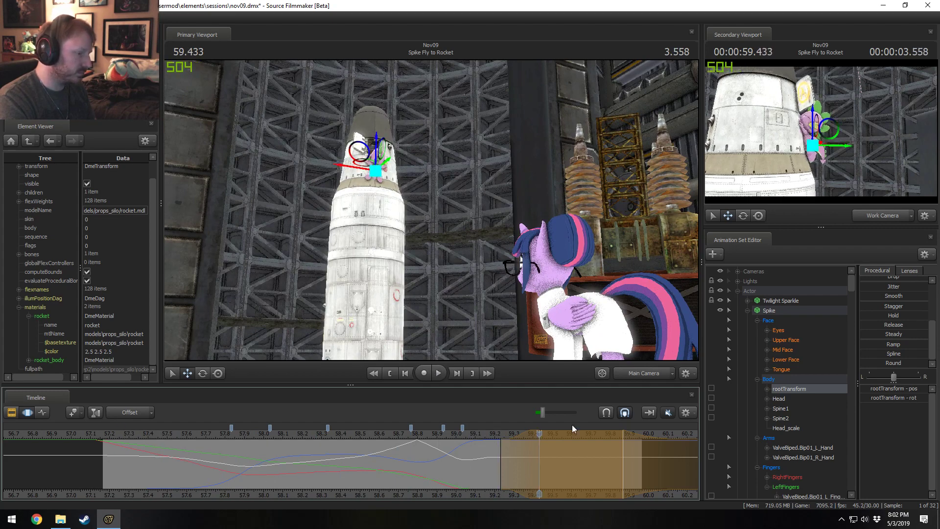
Select all of Spike's controls except rootTransform and set the time selection from 59.033 to about 59.166.
left_click_drag(522, 446, 475, 455)
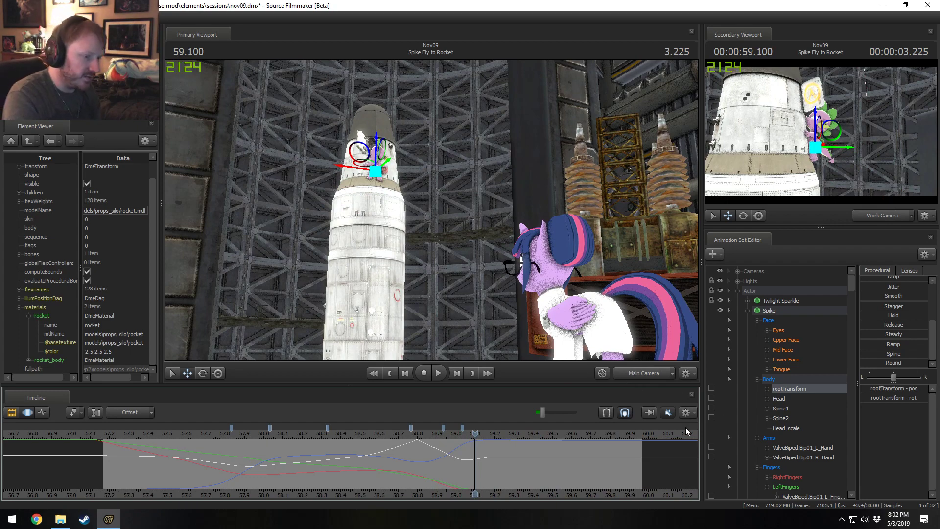
left_click(770, 310)
left_click(787, 388, "ctrl")
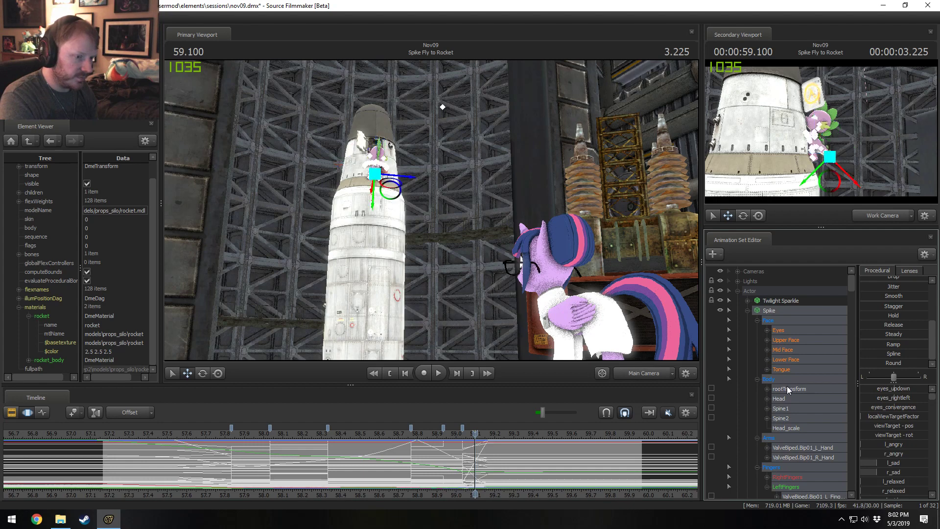
scroll(469, 460, "up", 4)
key("shift")
left_click_drag(449, 454, 504, 450)
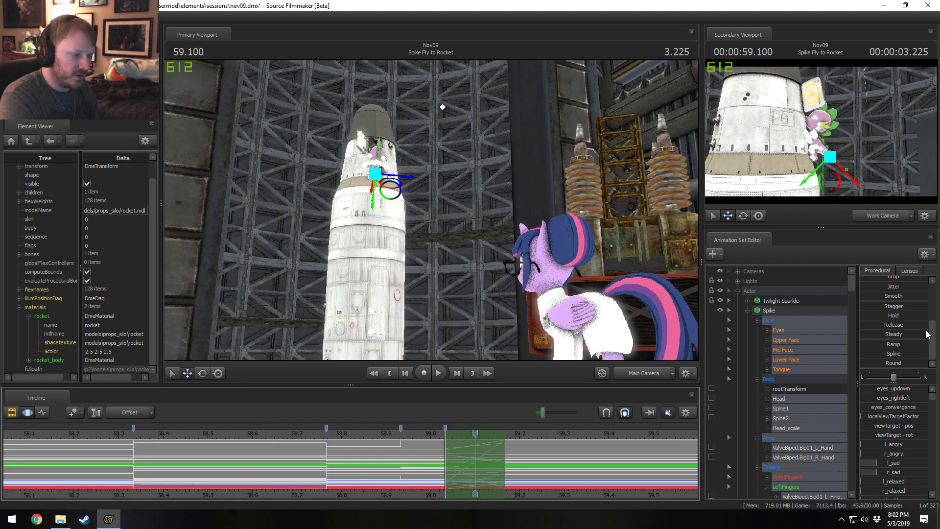
Apply the Out preset to Spike's selected controls across the time selection and play back the landing.
scroll(895, 345, "up", 3)
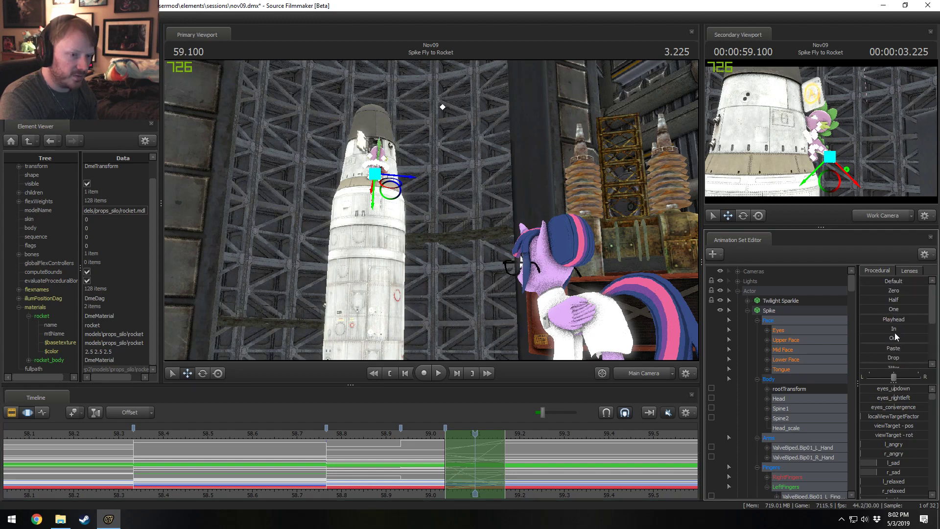
left_click(893, 341)
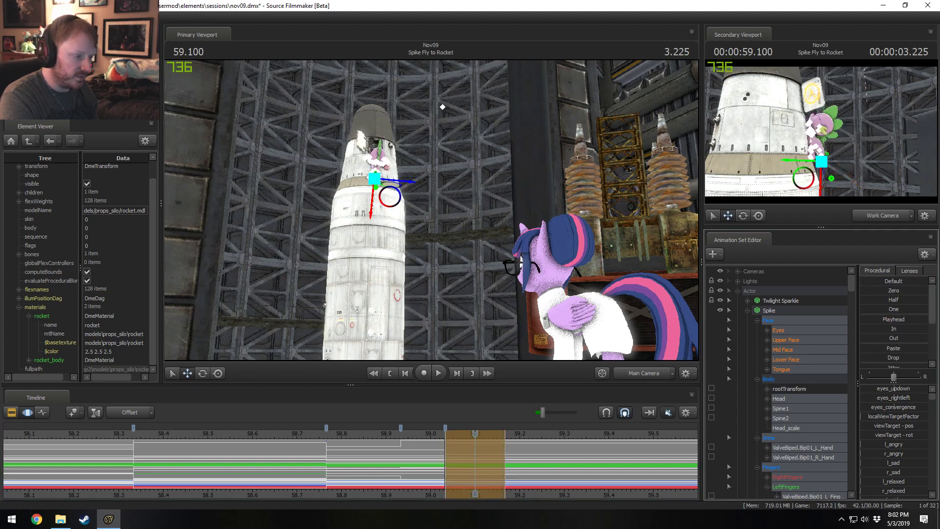
key("space")
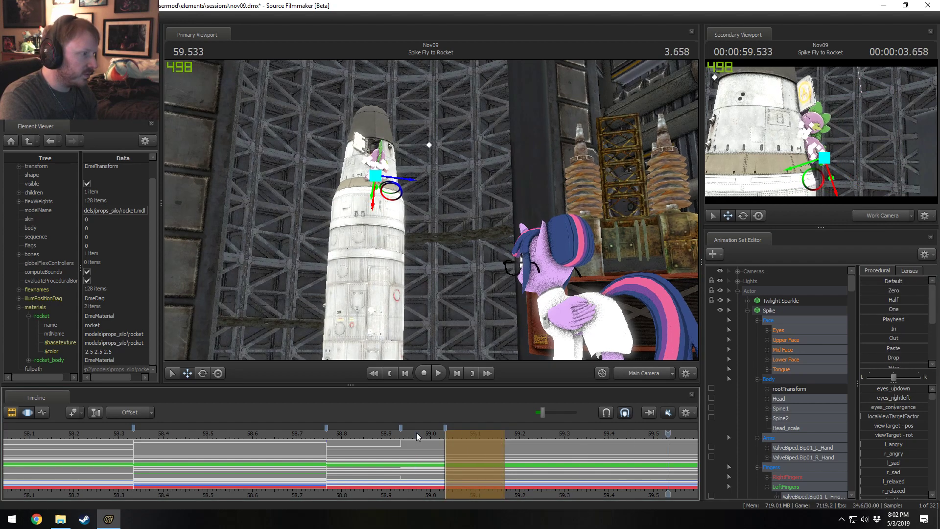
key("space")
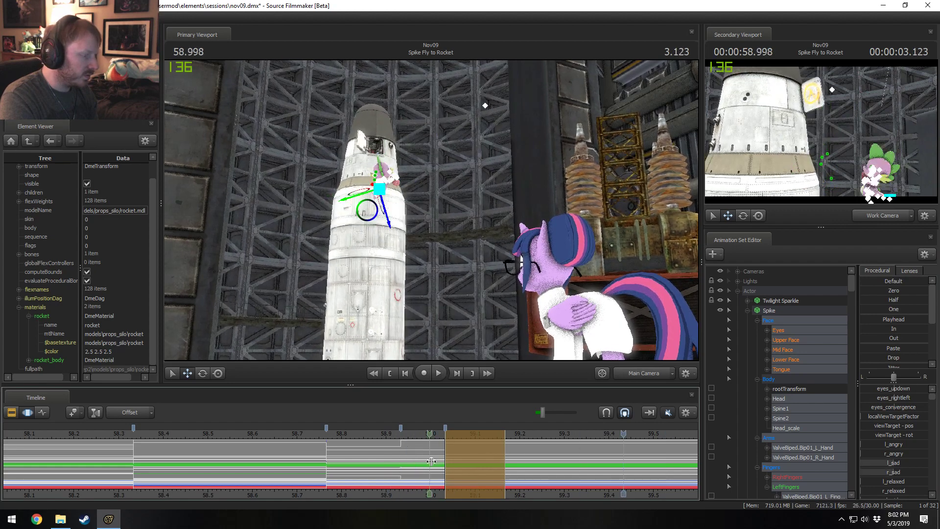
Frame Spike closely in the Work Camera, extend the time selection from 59.033 to 59.300, and move the 59.100 bookmark to 59.300.
left_click_drag(445, 454, 476, 458, "shift")
left_click(471, 435)
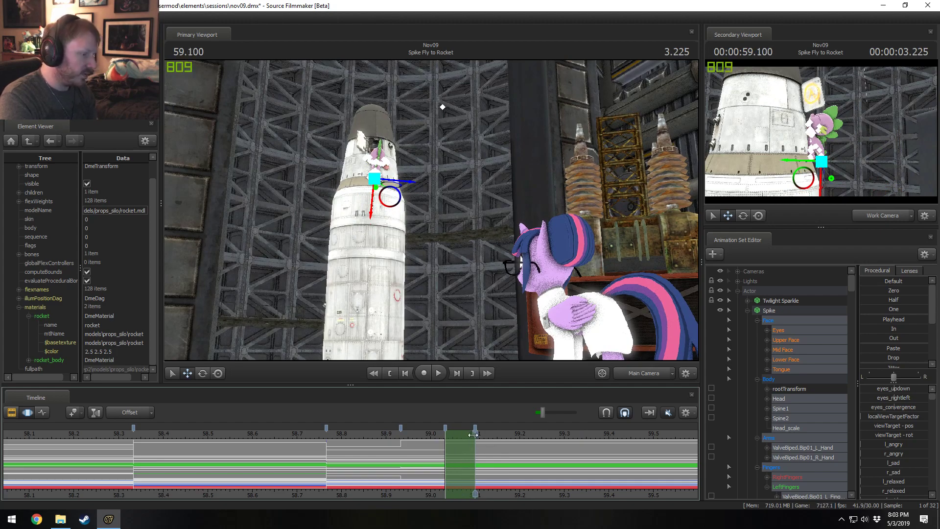
left_click(461, 435)
left_click(640, 375, "ctrl")
left_click_drag(578, 304, 561, 274)
key("w")
left_click_drag(460, 211, 431, 210)
key("s")
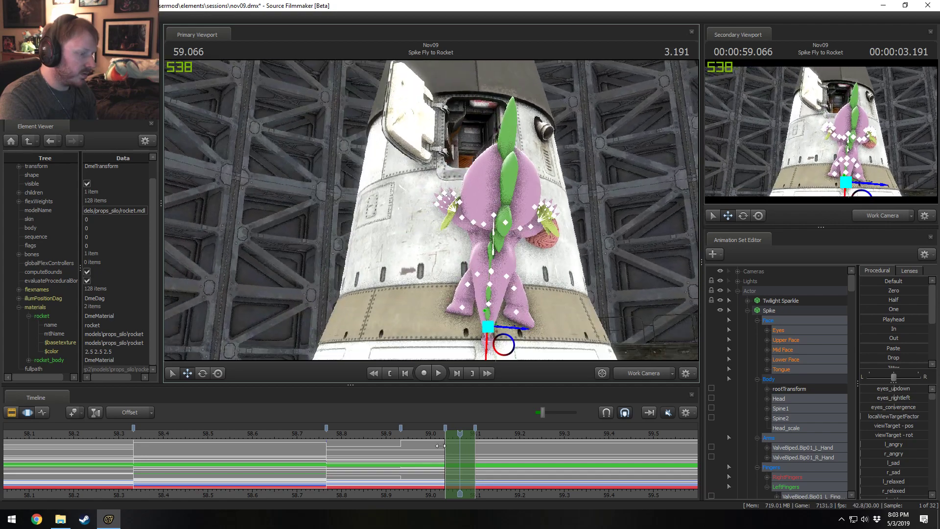
left_click_drag(478, 458, 564, 460)
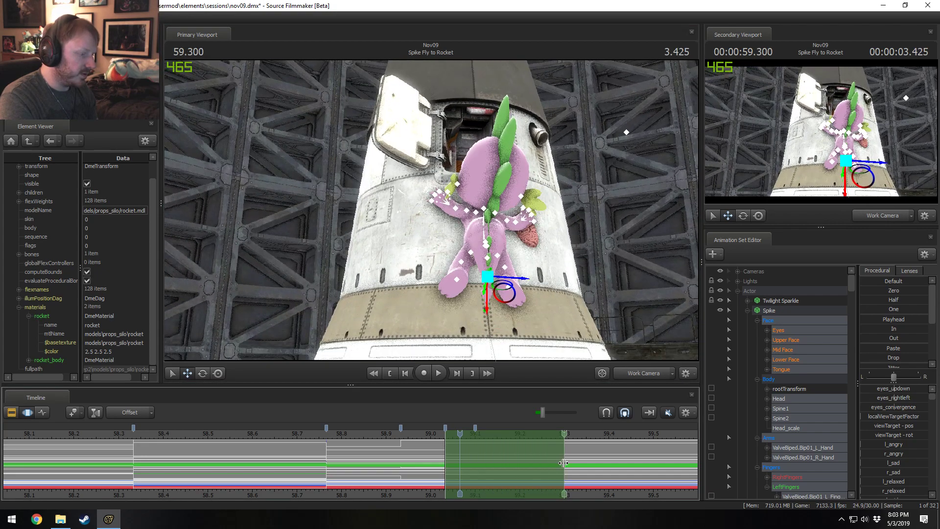
left_click_drag(475, 429, 564, 429)
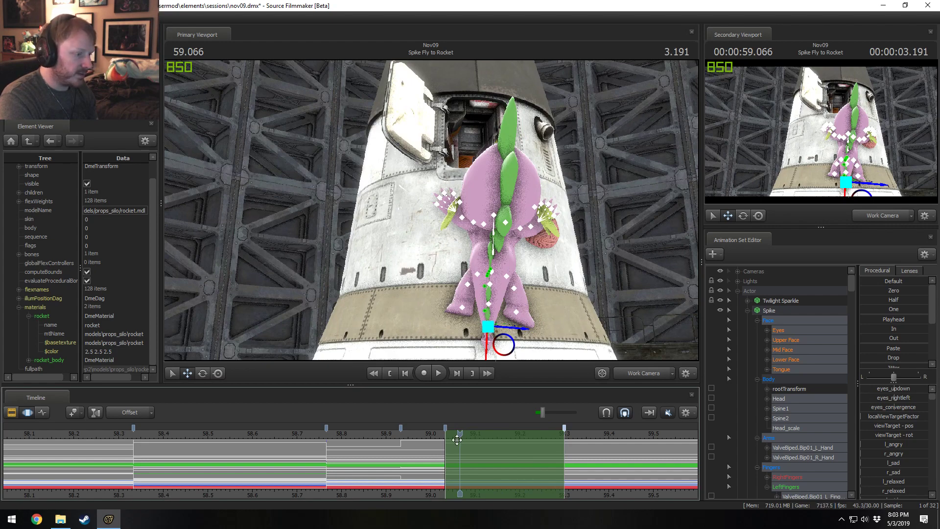
Rotate Spike's left and right shoulders, arms and head at 59.166 for the settling pose, and play back the landing.
left_click_drag(457, 439, 505, 441)
left_click(472, 204)
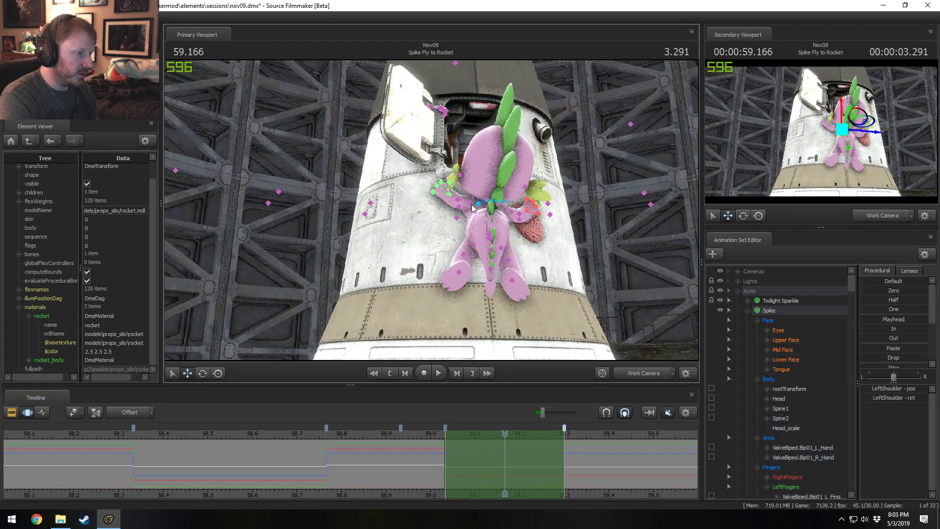
left_click_drag(506, 213, 495, 232)
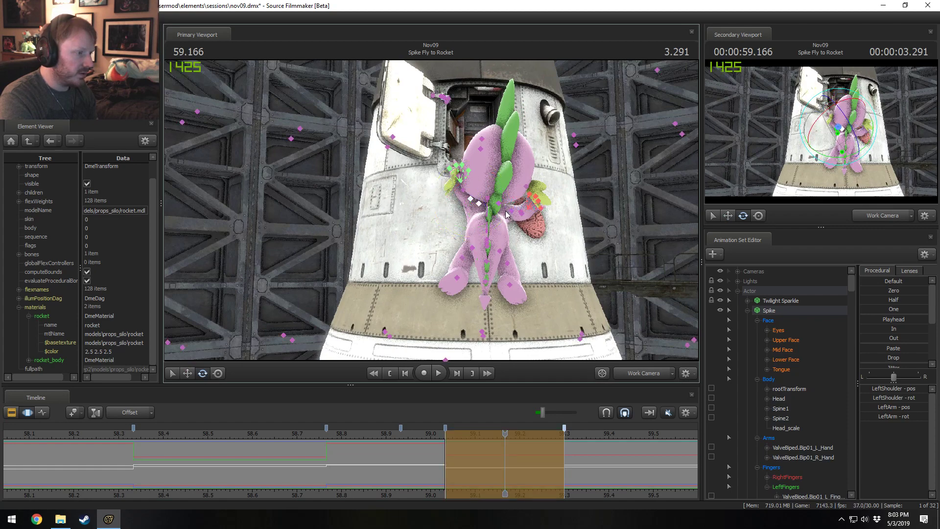
left_click(509, 213)
left_click(498, 206, "ctrl")
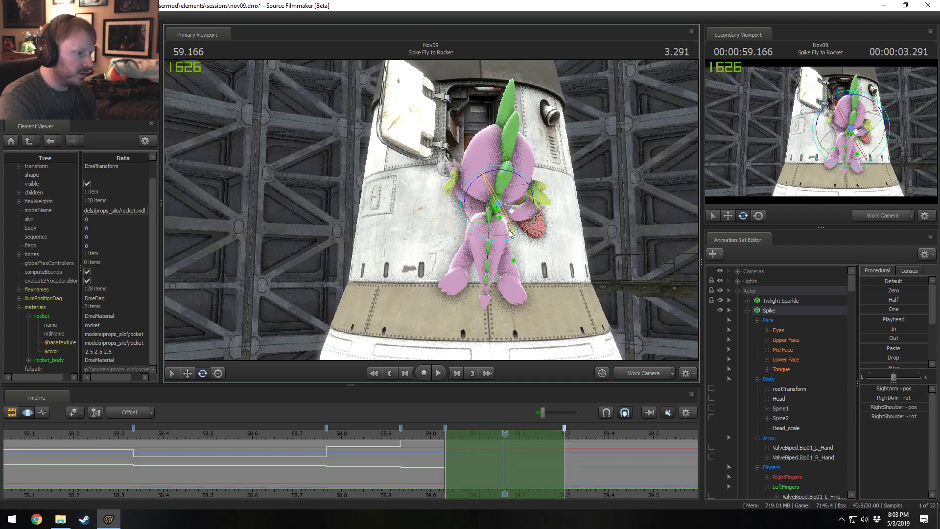
mouse_move(524, 234)
left_mouse_down()
mouse_move(537, 198)
mouse_move(431, 206)
mouse_move(509, 201)
mouse_move(483, 222)
mouse_move(508, 193)
left_mouse_up()
left_click(470, 204, "ctrl")
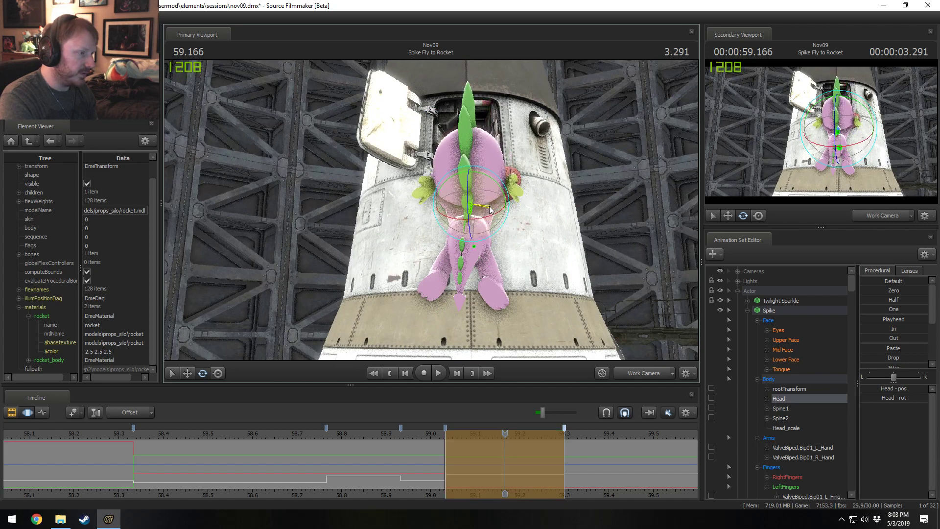
key("space")
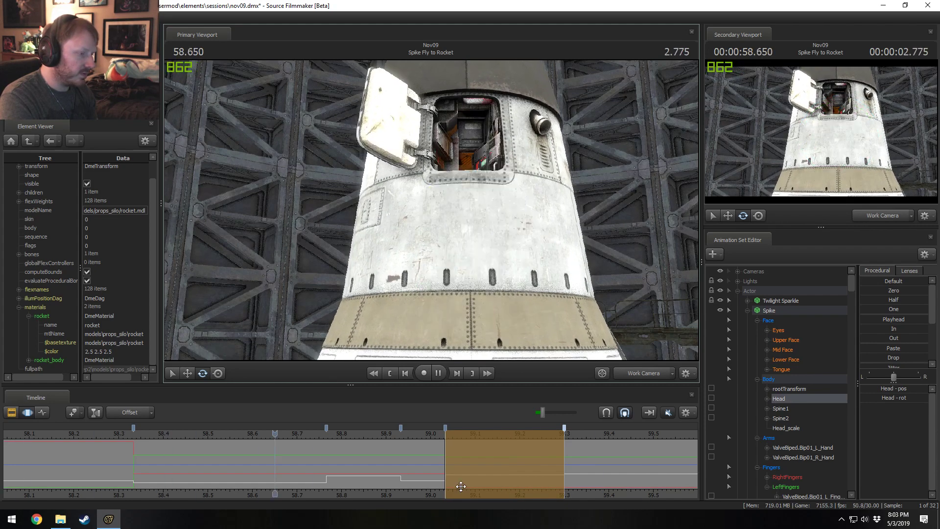
key("space")
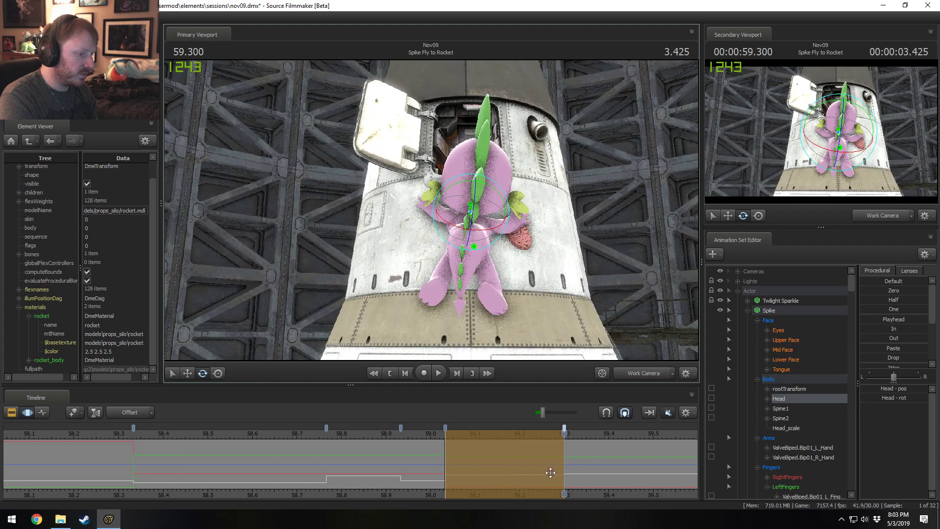
Select all of Spike's controls except rootTransform, set a feathered time selection from about 59.066 to 59.833, and apply a procedural preset.
scroll(612, 483, "down", 3)
middle_click_drag(607, 484, 470, 501)
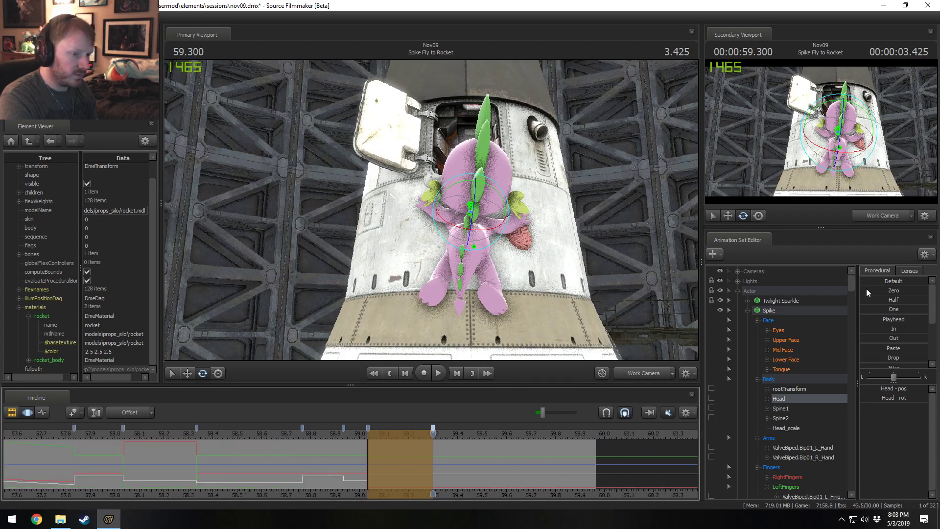
left_click(782, 310)
left_click_drag(433, 461, 493, 471)
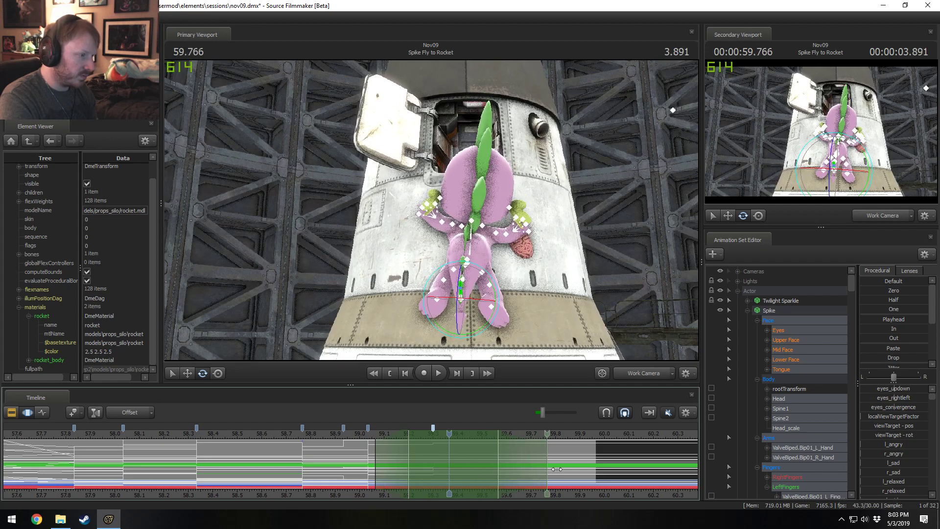
scroll(897, 364, "down", 3)
left_click(897, 365)
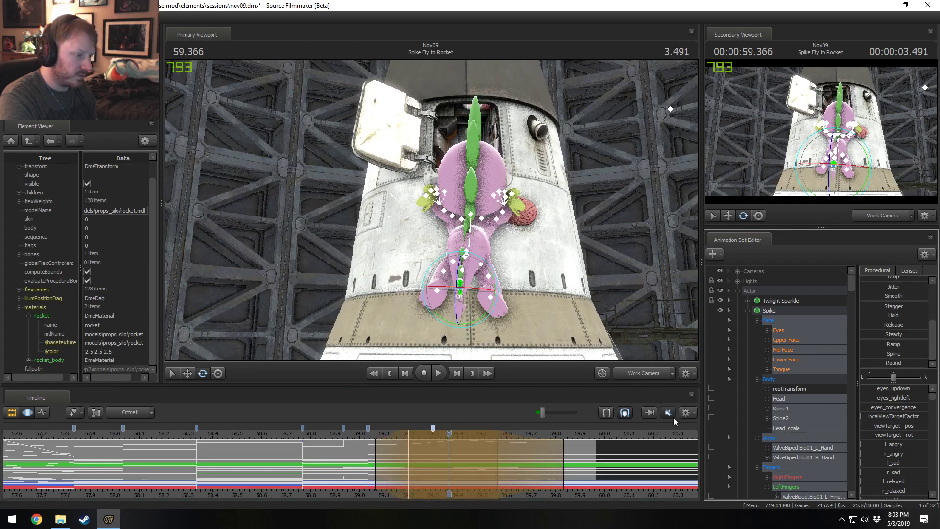
Play back the settling motion and narrow the selection's full-strength range to about 59.066 to 59.300.
key("space")
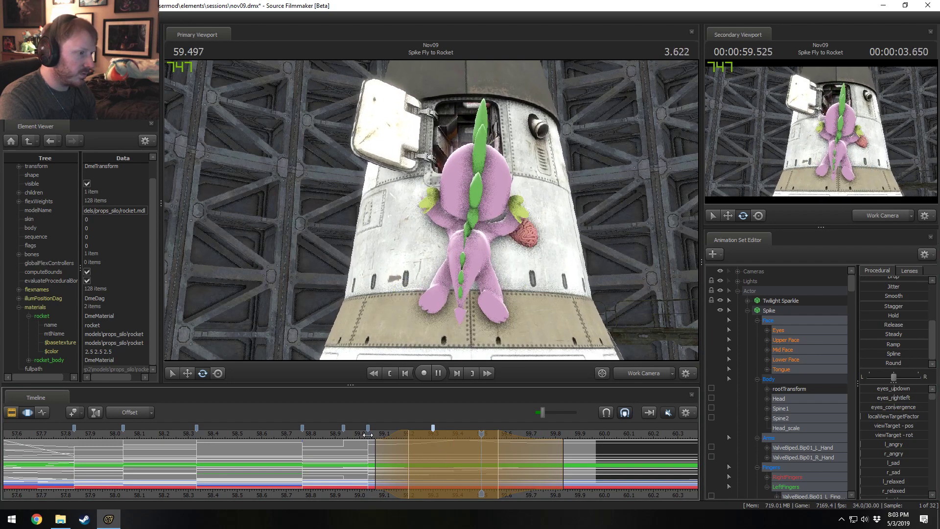
key("space")
left_click_drag(425, 460, 389, 464)
left_click_drag(455, 464, 453, 465)
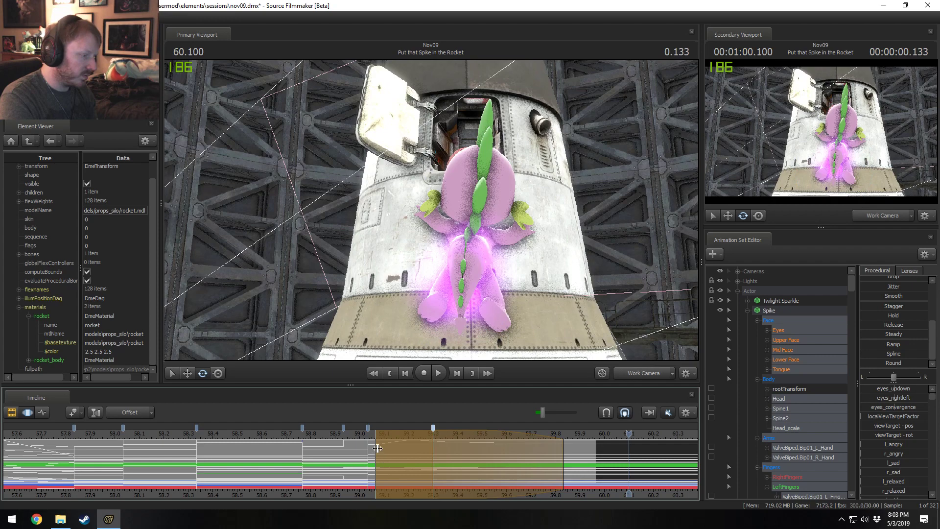
key("space")
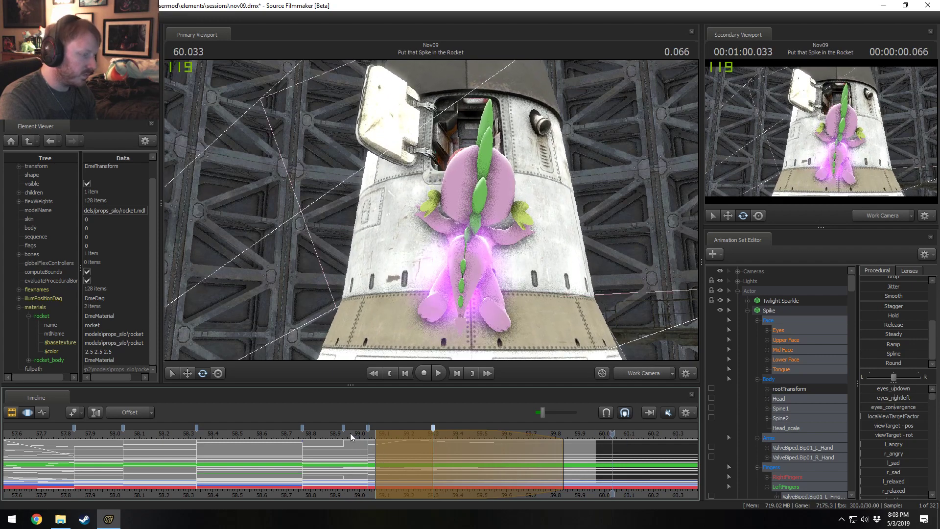
Replay Spike's landing through the Main Camera from about 58.966 and from about 58.333.
left_click(351, 437)
left_click(650, 374)
key("space")
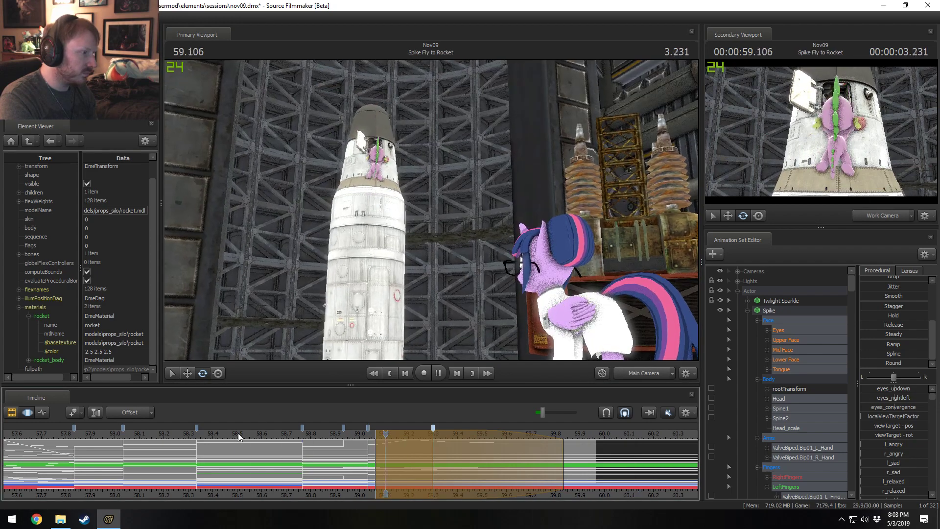
key("space")
left_click(195, 439)
key("space")
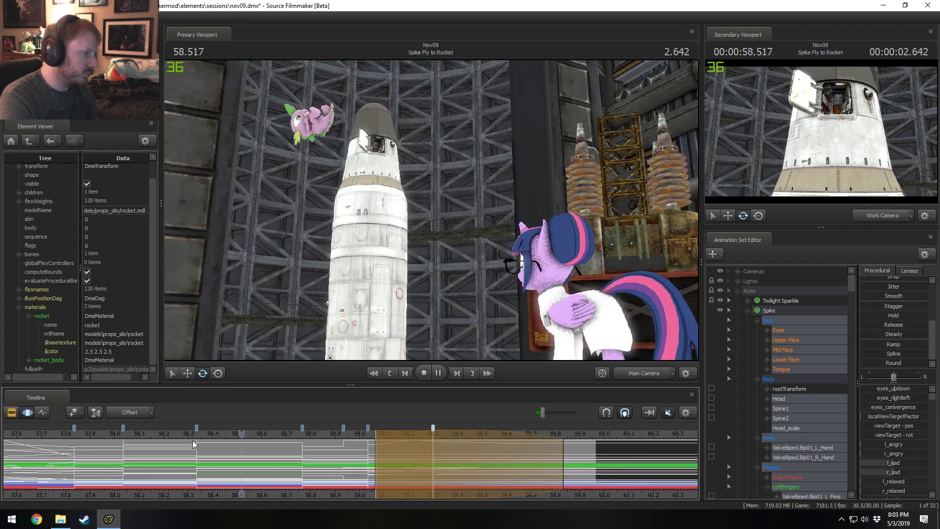
key("space")
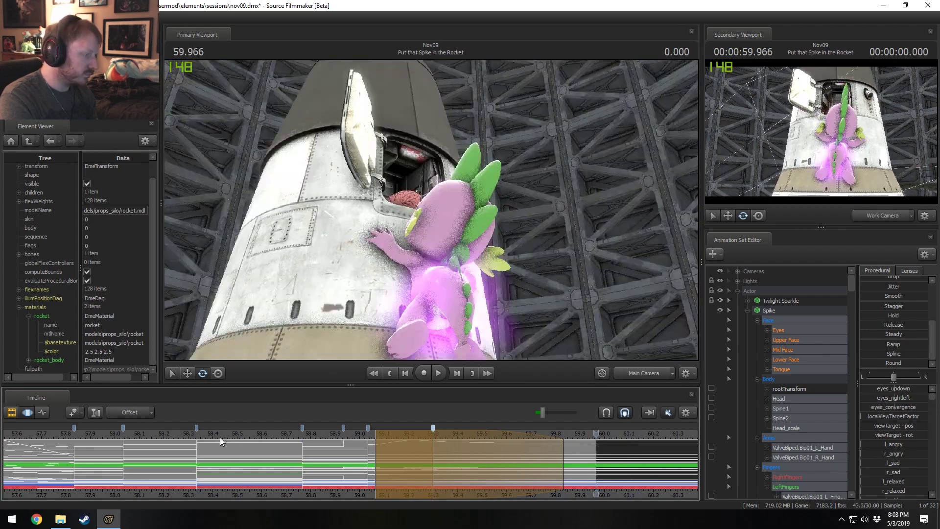
Replay the impact and settling through the Main Camera several times, starting between about 58.566 and 58.8.
left_click(253, 435)
key("space")
key("space")
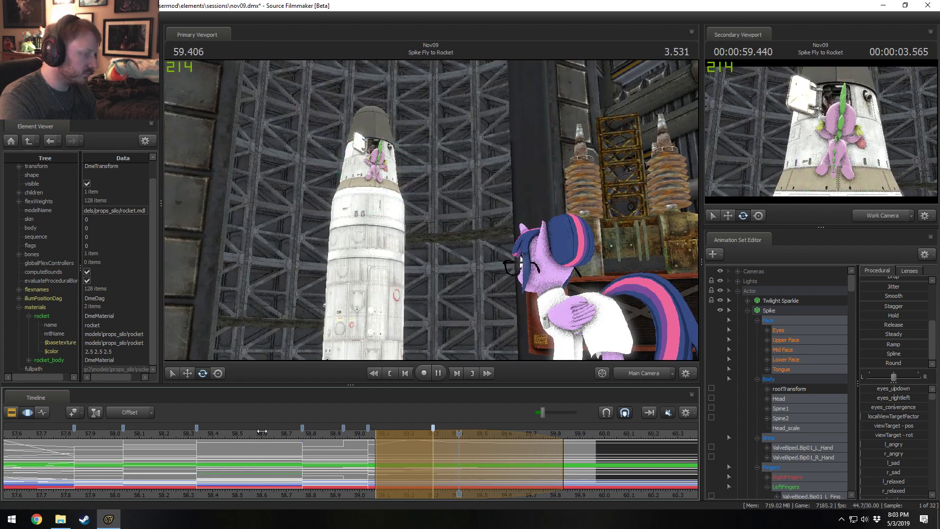
key("space")
left_click(300, 433)
key("space")
key("space")
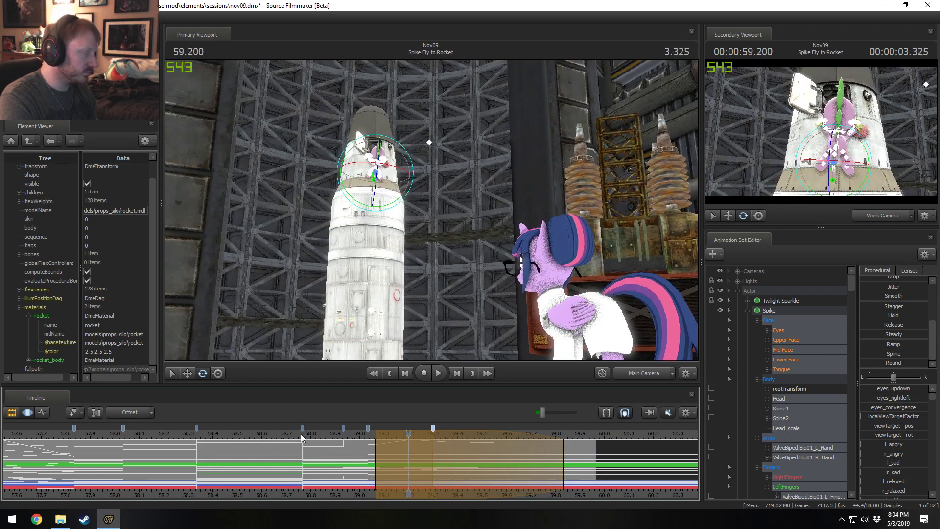
key("space")
left_click(311, 435)
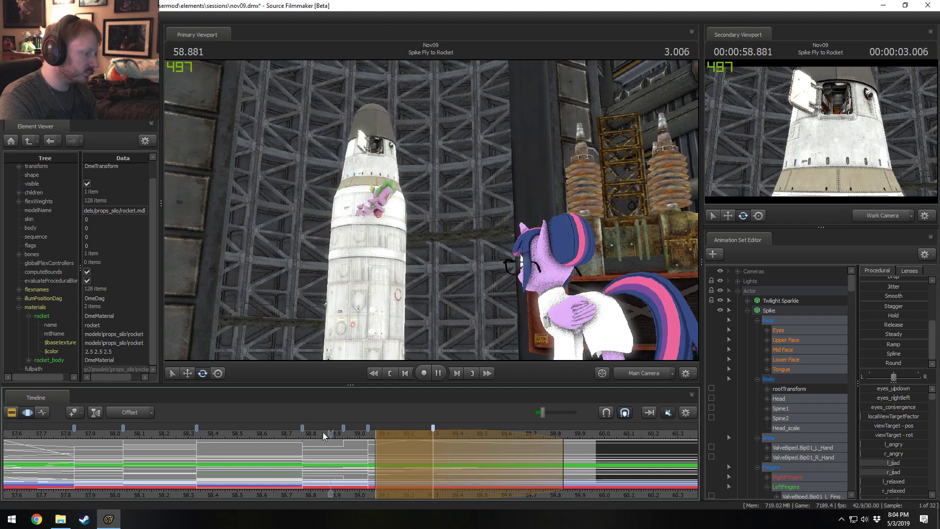
key("space")
In the Work Camera, tilt Spike's rootTransform at 59.066 with the feathered time selection spanning from 59.033 to about 59.966.
left_click(652, 374)
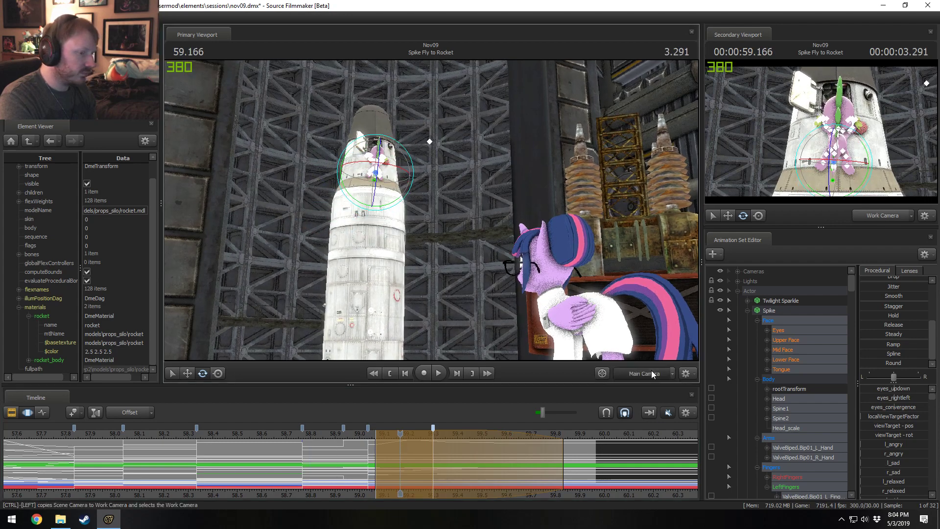
left_click_drag(394, 454, 598, 461)
left_click(789, 389)
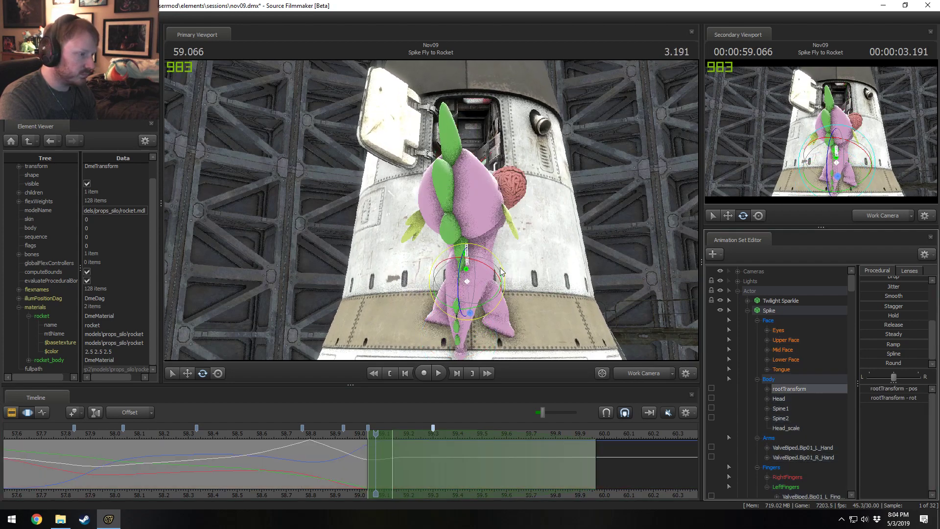
left_click_drag(501, 270, 372, 354)
key("ctrl+z")
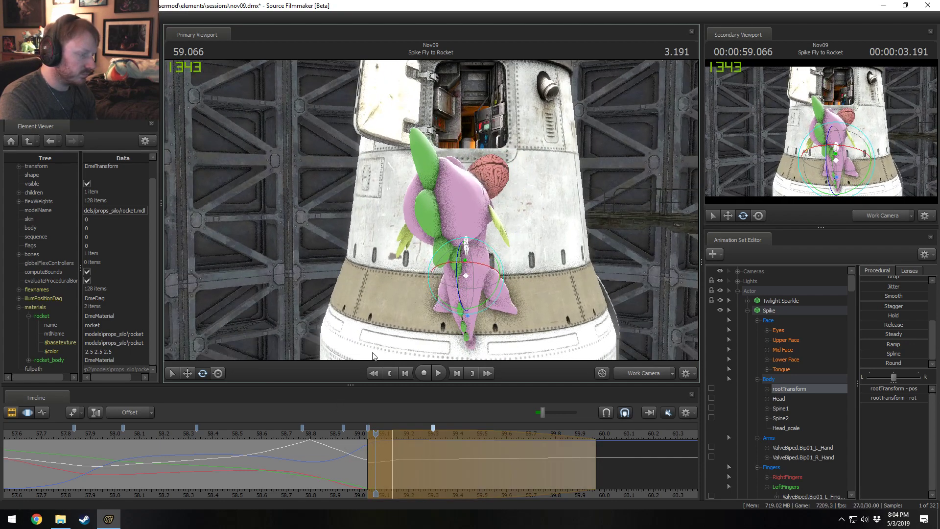
Replay the tilted landing from about 58.9, in the Work Camera and through the Main Camera.
left_click(341, 433)
key("space")
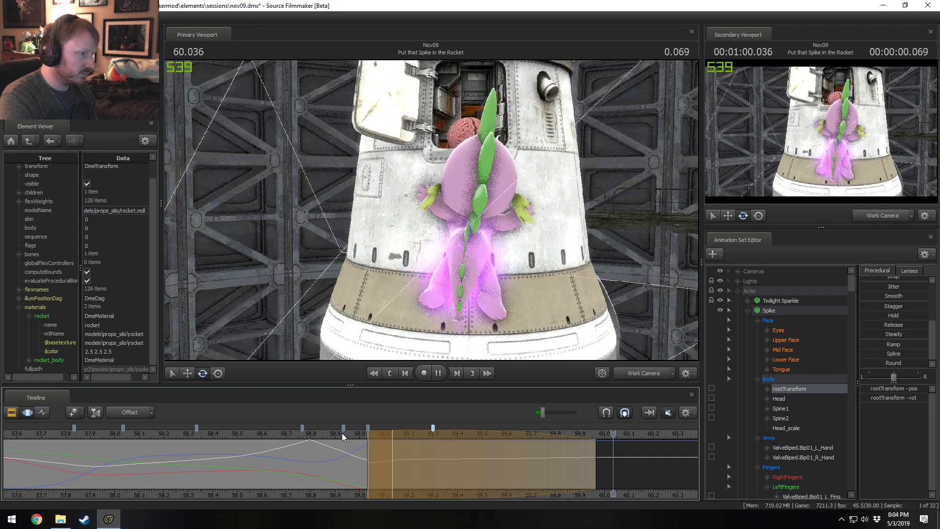
key("space")
left_click(345, 434)
key("space")
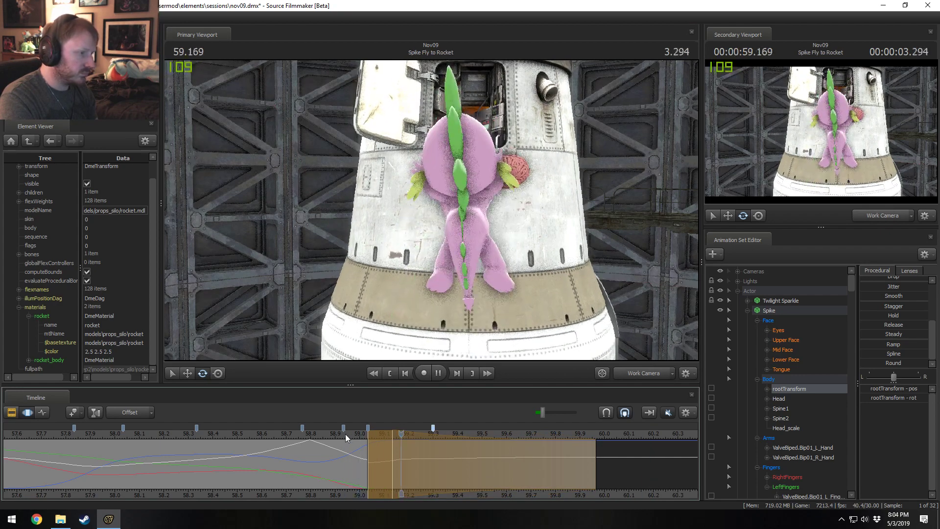
left_click(654, 374)
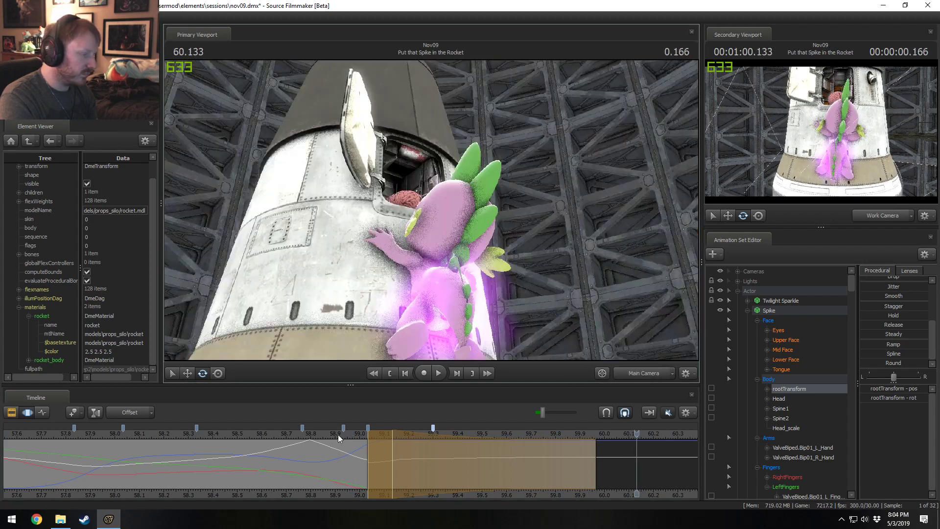
left_click(337, 434)
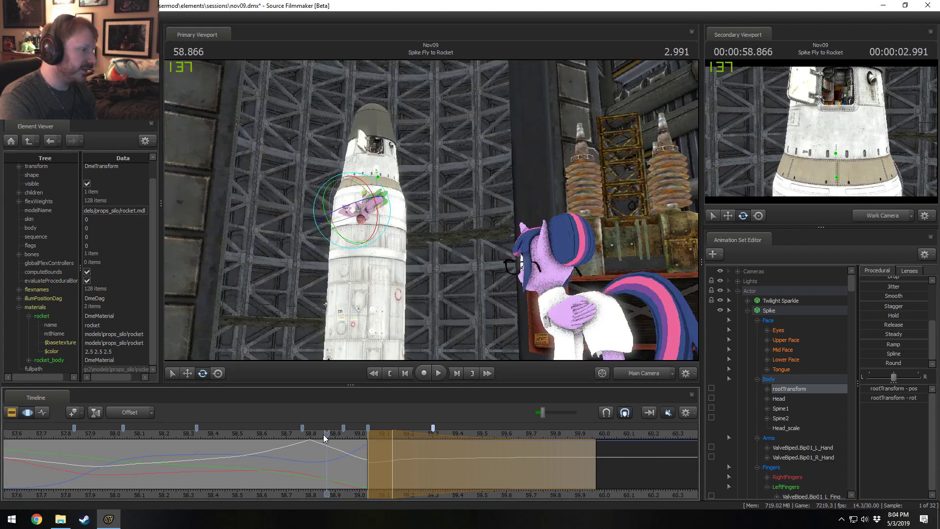
key("space")
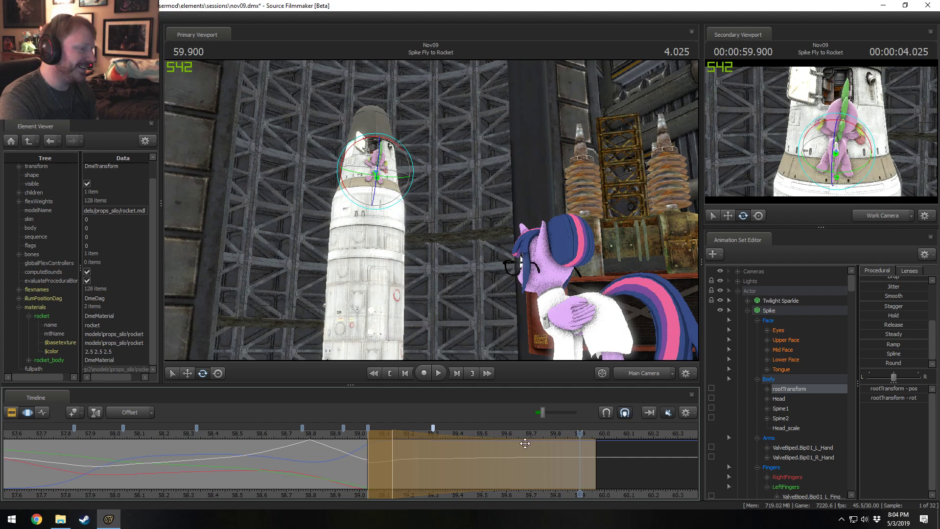
Check the pose at 59.900 in the Work Camera and replay the flight from 57.500 through the Main Camera.
left_click(632, 373)
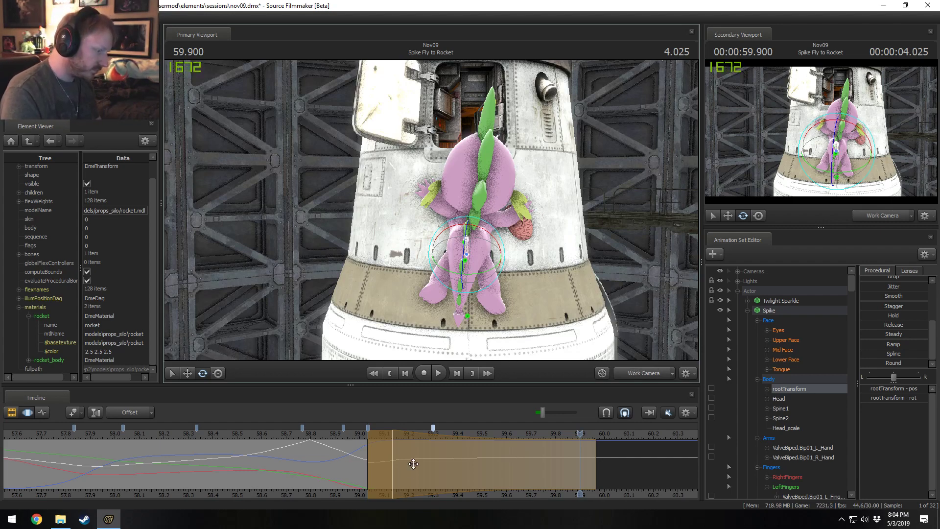
scroll(424, 486, "down", 4)
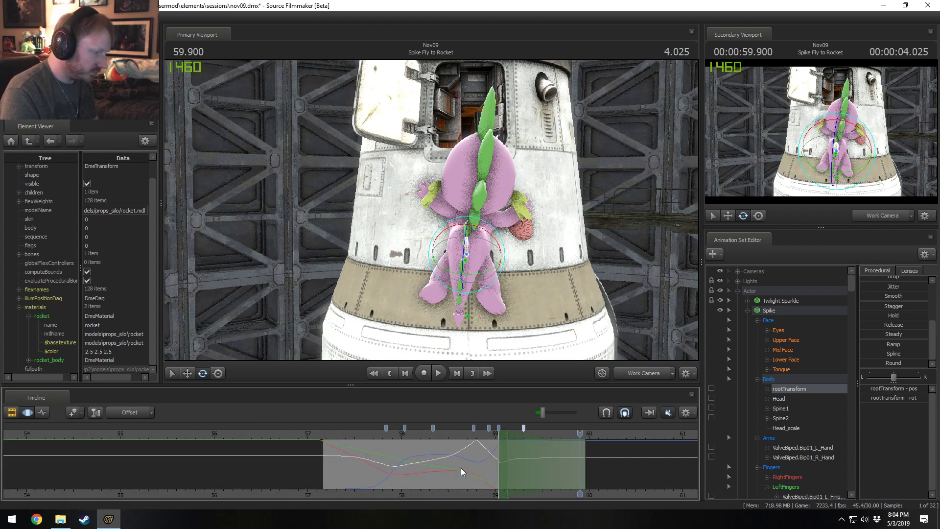
scroll(458, 468, "down", 1)
left_click(403, 435)
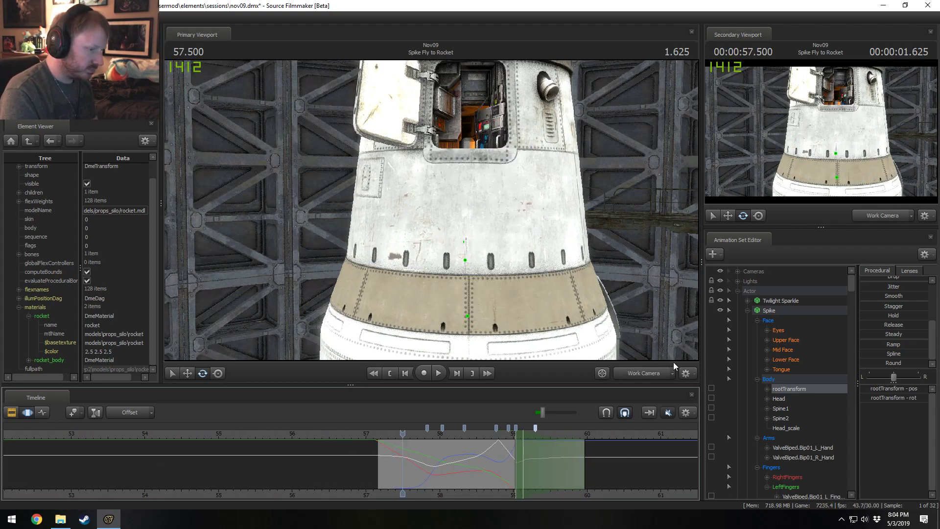
left_click(636, 376)
key("space")
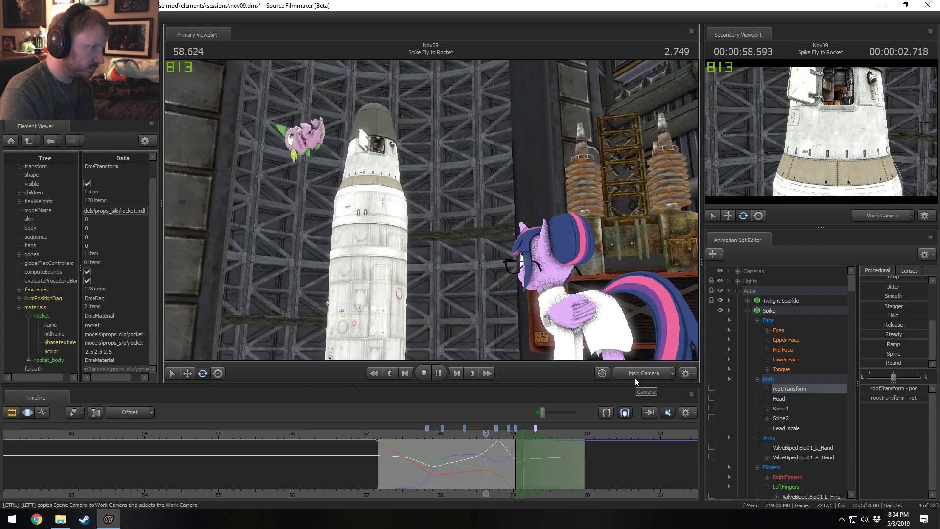
key("space")
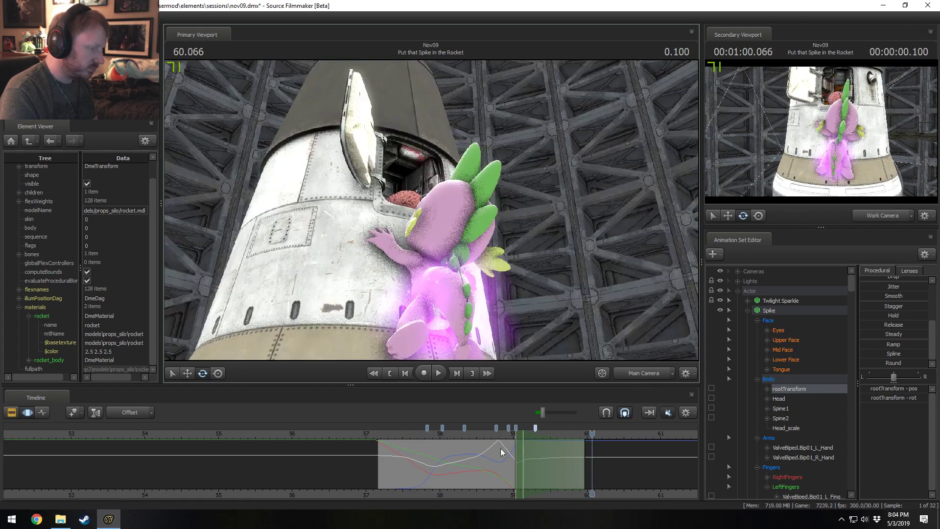
Replay Spike's landing on the rocket from 58.600 through the Main Camera several times.
left_click_drag(480, 432, 484, 433)
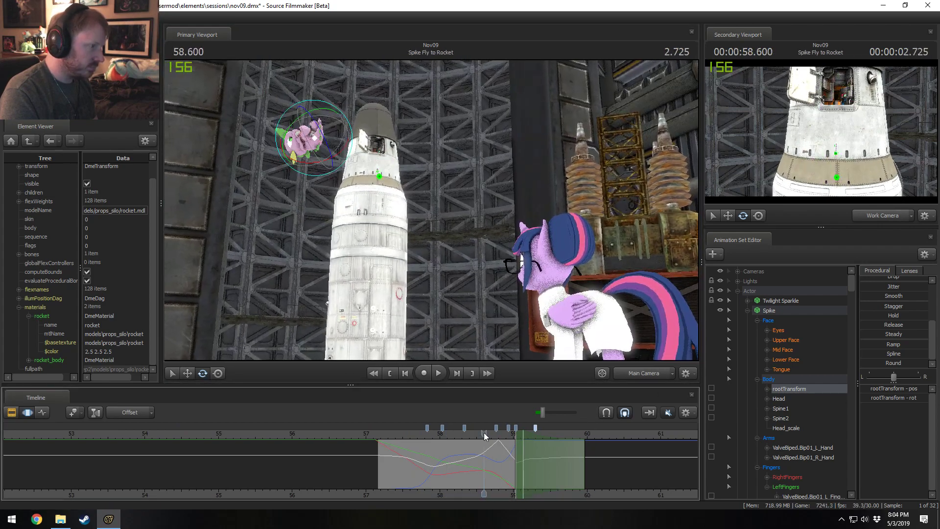
key("space")
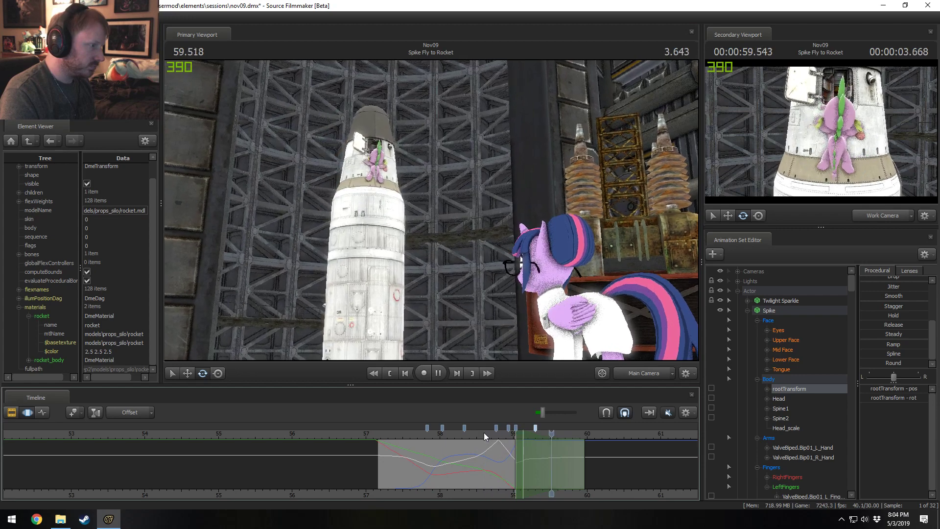
key("space")
left_click(484, 433)
key("space")
key("space")
left_click(484, 433)
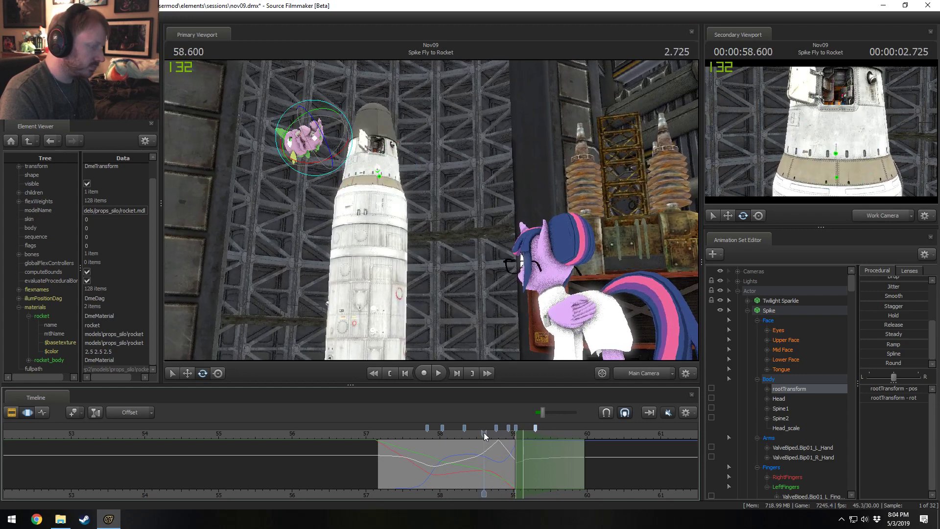
key("space")
key("space")
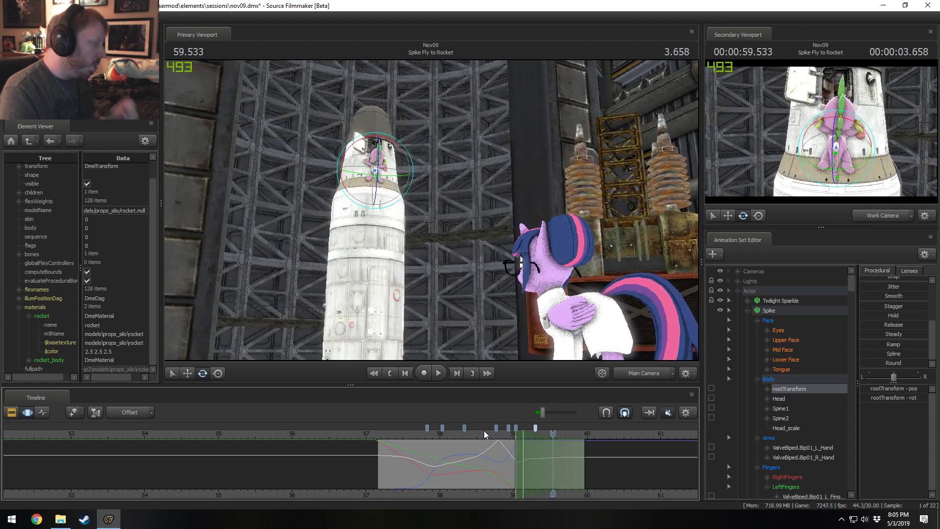
Replay Spike's whole flight through the Main Camera, starting near the beginning of the Spike Fly to Rocket shot.
left_click(385, 433)
key("space")
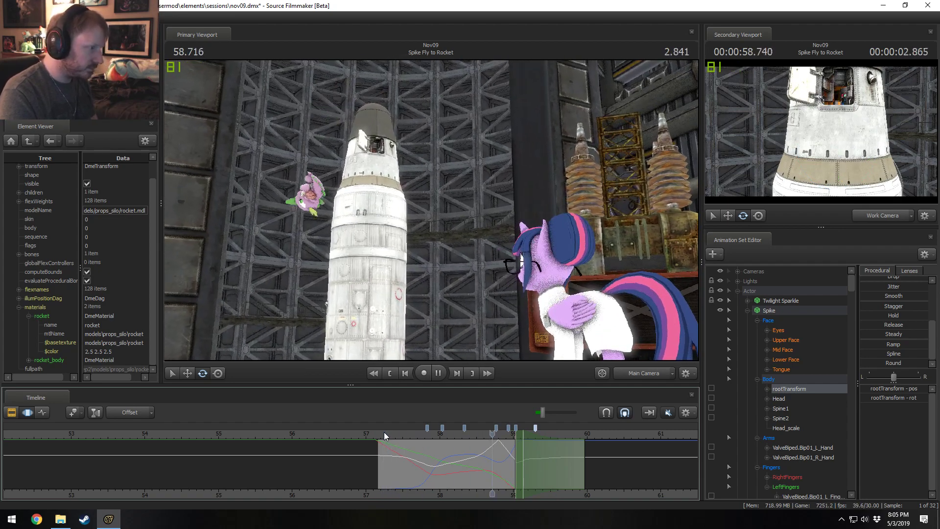
left_click(380, 433)
key("space")
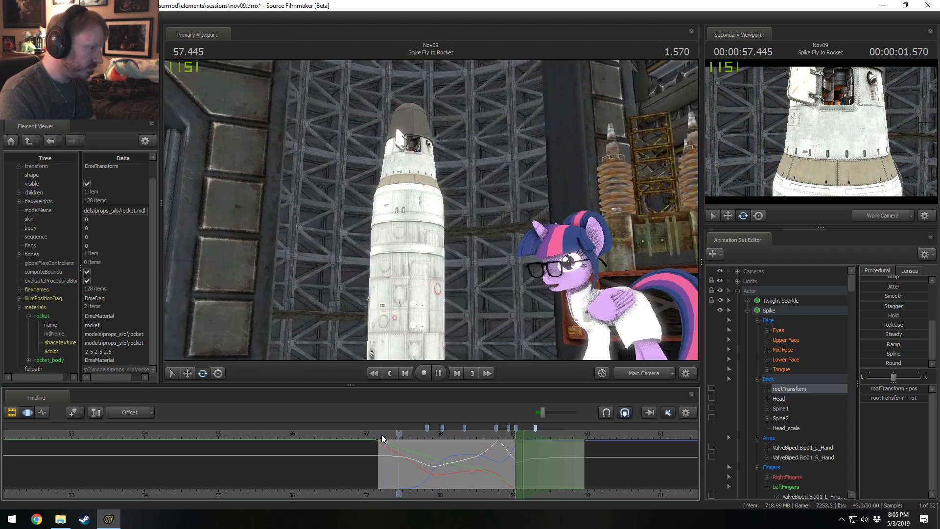
key("space")
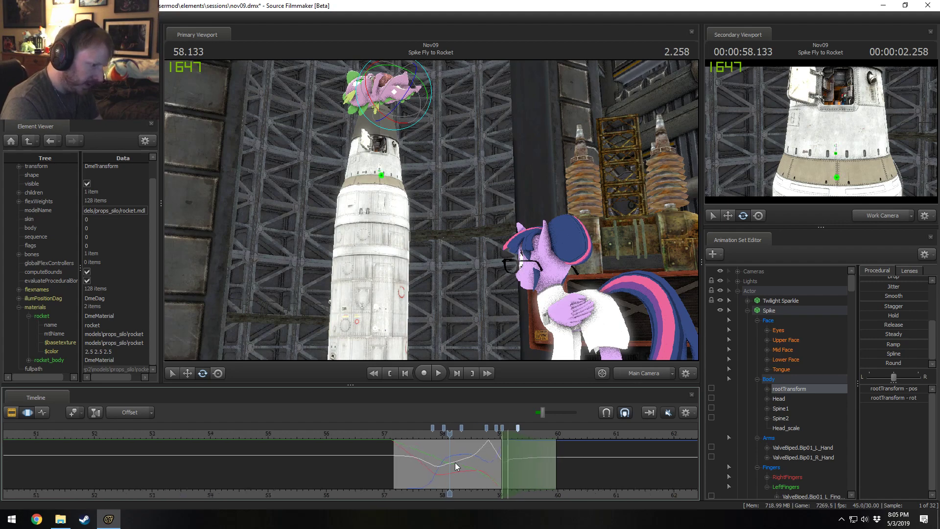
Switch the timeline to the Clip Editor, place the playhead at 57.266 and save the session.
scroll(455, 462, "up", 3)
key("F2")
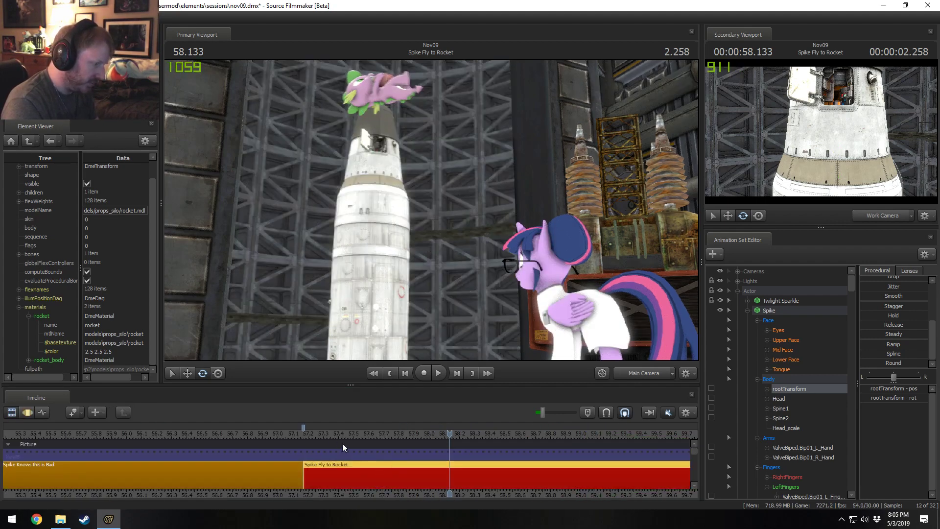
left_click(317, 433)
key("ctrl+s")
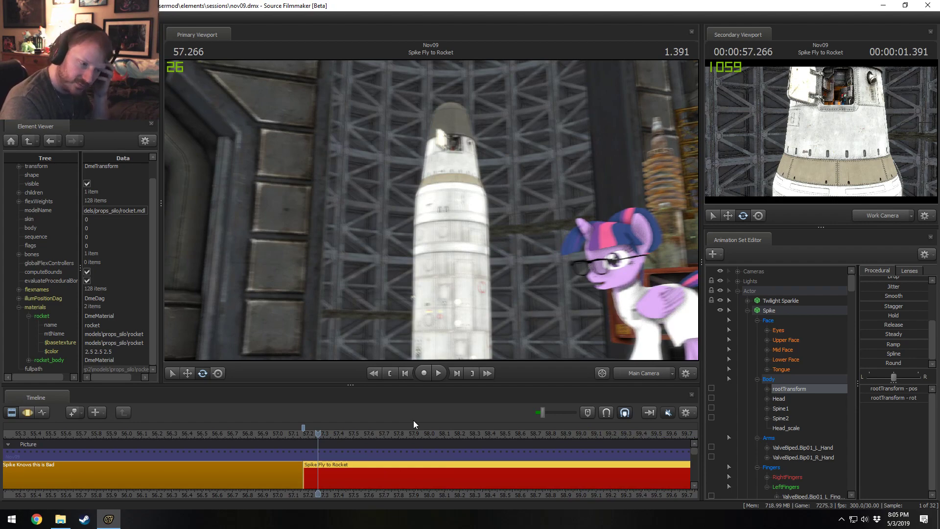
Review the Spike Fly to Rocket shot among its neighbouring shots and play it from 57.566.
left_click_drag(450, 495, 234, 494)
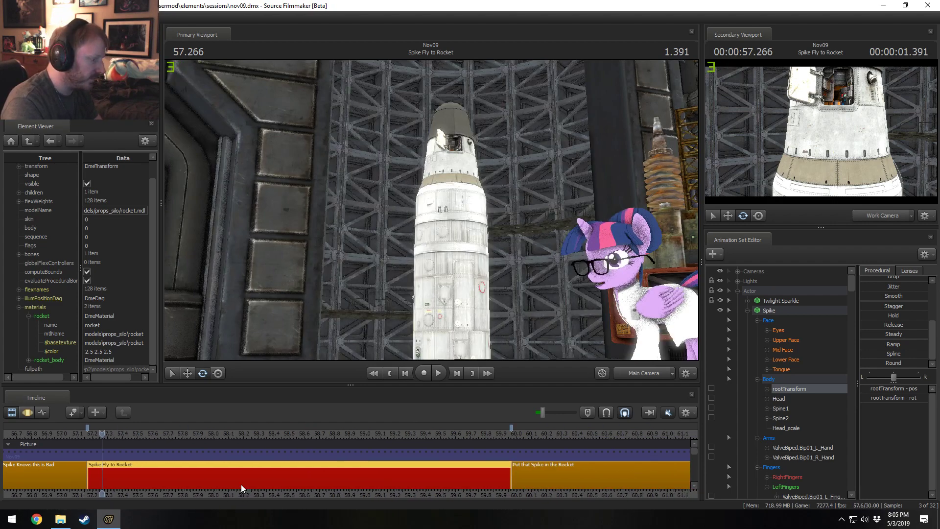
scroll(256, 480, "down", 3)
left_click(126, 439)
key("space")
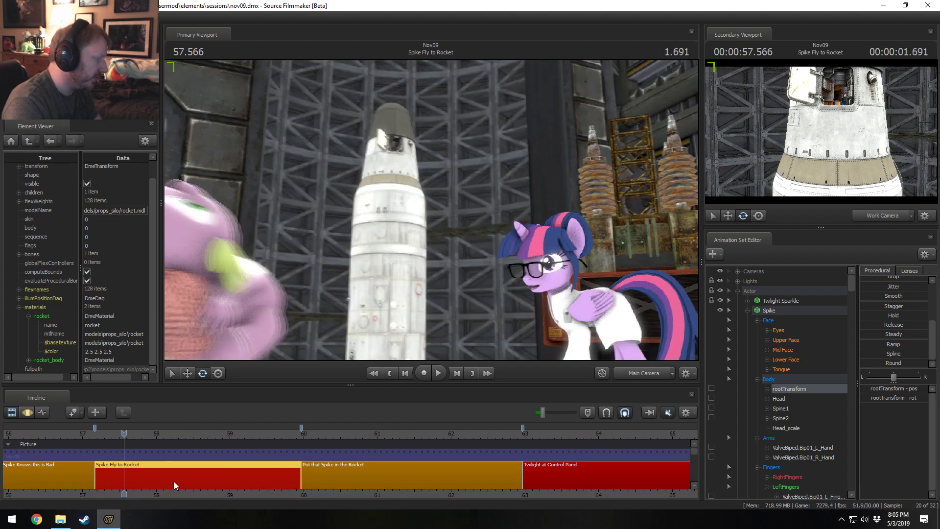
key("space")
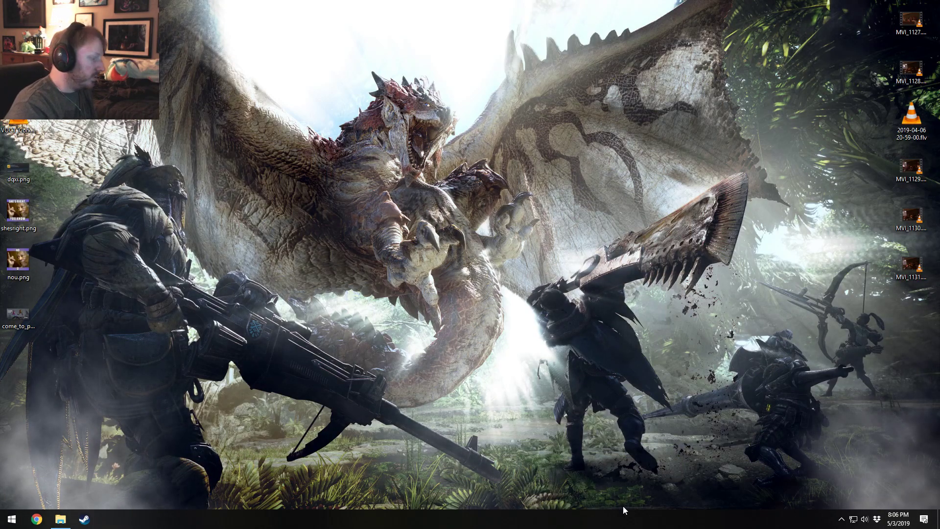
Switch to File Explorer and close the Tutorial Recordings folder window.
left_click(60, 519)
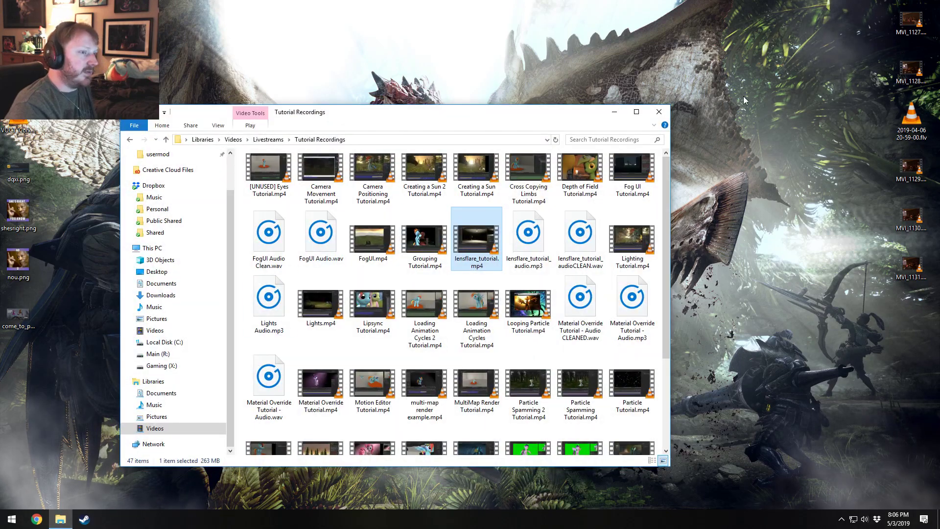
left_click(660, 112)
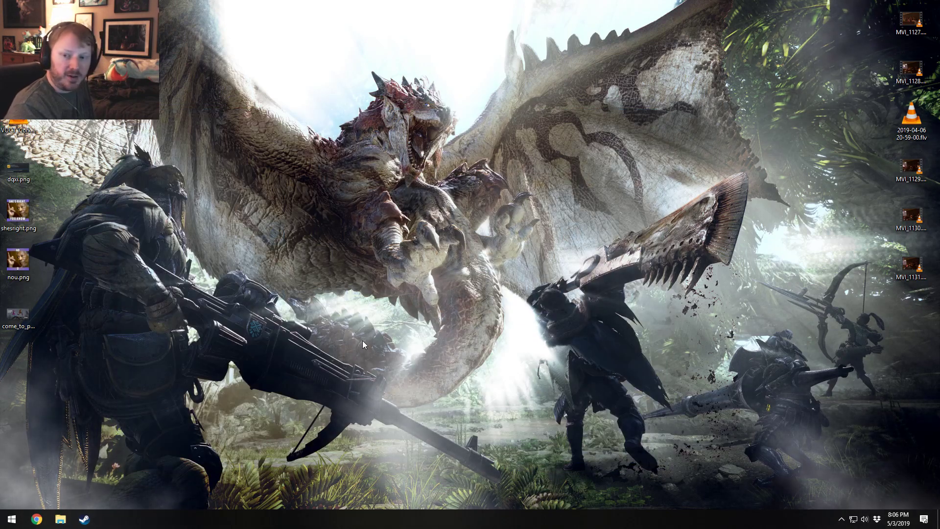